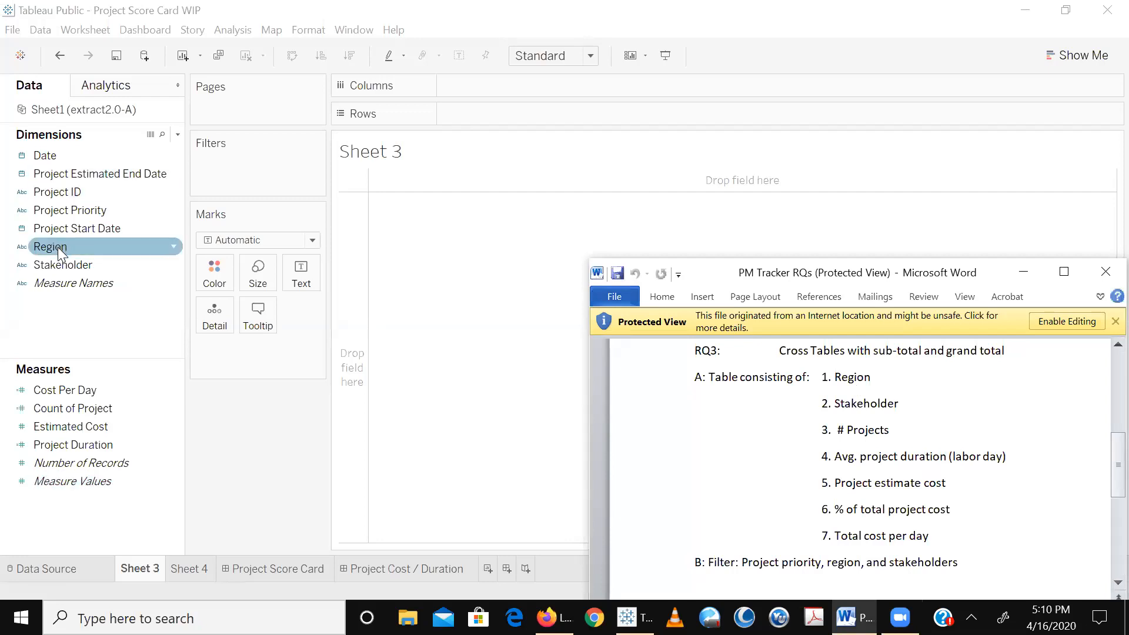
# Place Region and Stakeholder as row fields on Sheet 3, with Stakeholder nested inside Region
pyautogui.moveTo(55, 249); pyautogui.dragTo(474, 127)
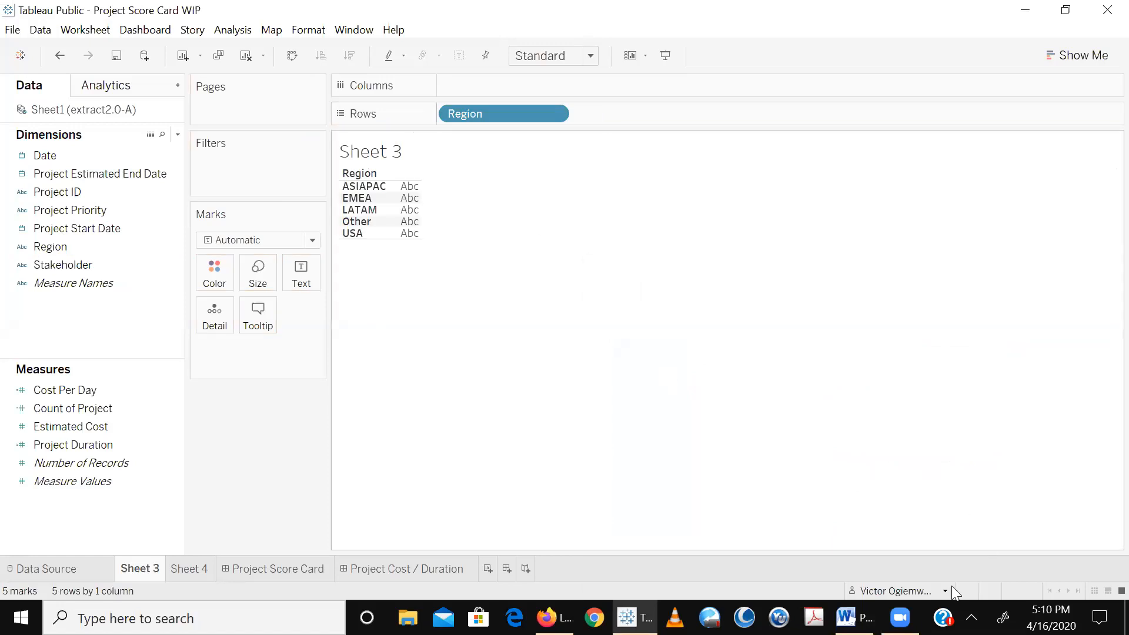
pyautogui.click(850, 618)
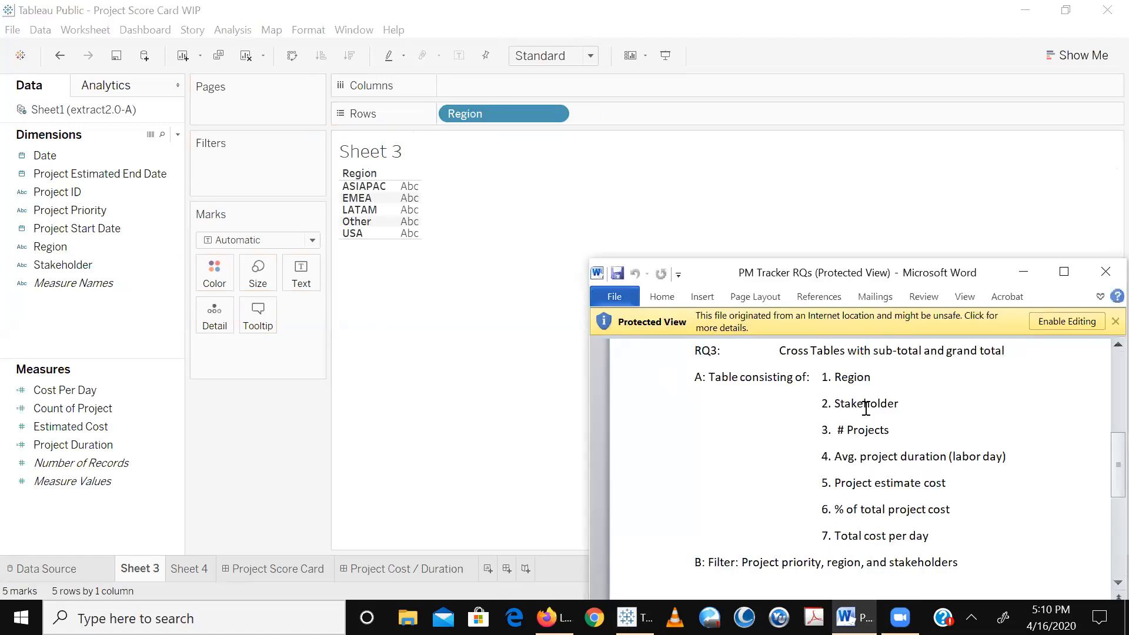
pyautogui.moveTo(47, 265); pyautogui.dragTo(623, 121)
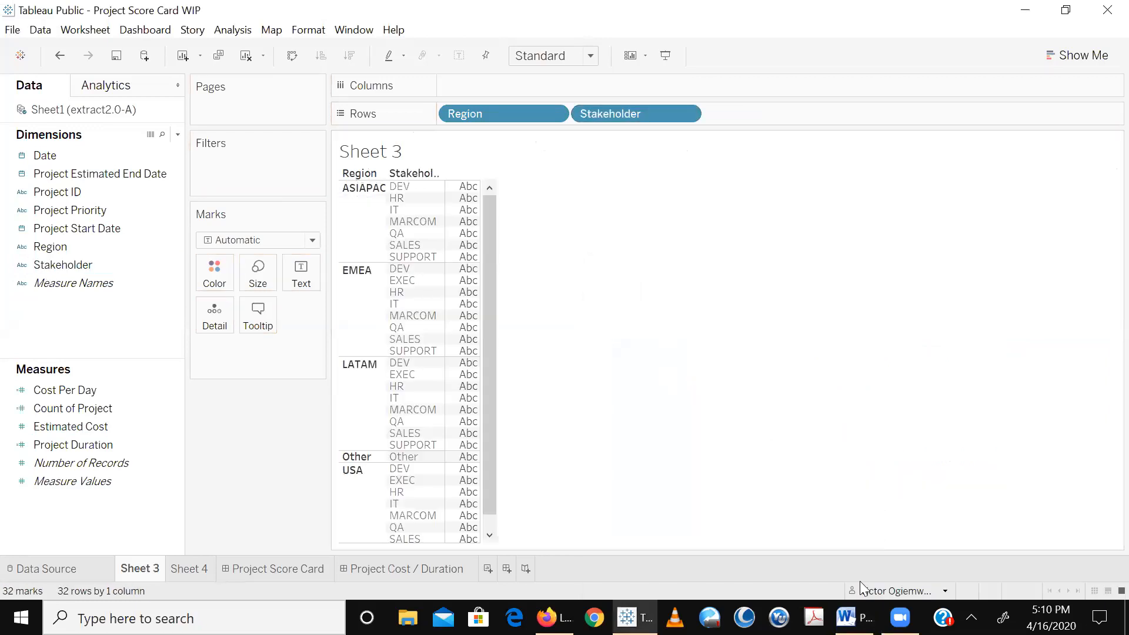
# Add Project ID as the third row field after Stakeholder, including all of its members
pyautogui.click(847, 617)
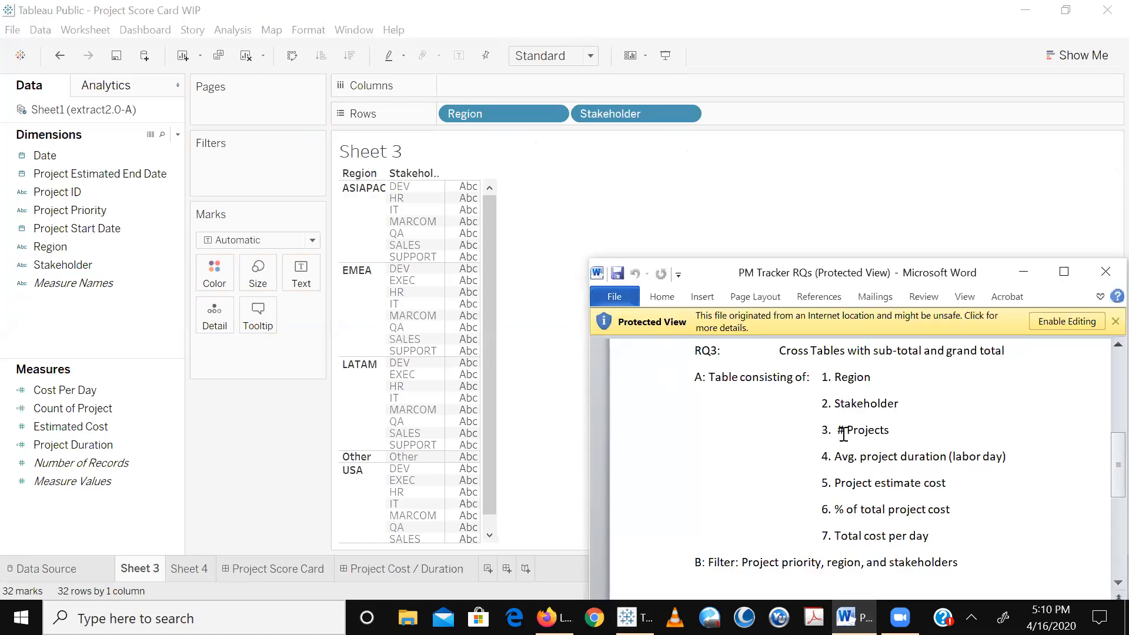
pyautogui.click(58, 196)
pyautogui.moveTo(57, 198)
pyautogui.mouseDown()
pyautogui.moveTo(192, 169)
pyautogui.moveTo(579, 148)
pyautogui.moveTo(229, 154)
pyautogui.moveTo(26, 177)
pyautogui.moveTo(32, 202)
pyautogui.moveTo(53, 189)
pyautogui.moveTo(468, 147)
pyautogui.moveTo(11, 193)
pyautogui.moveTo(30, 206)
pyautogui.moveTo(36, 195)
pyautogui.mouseUp()
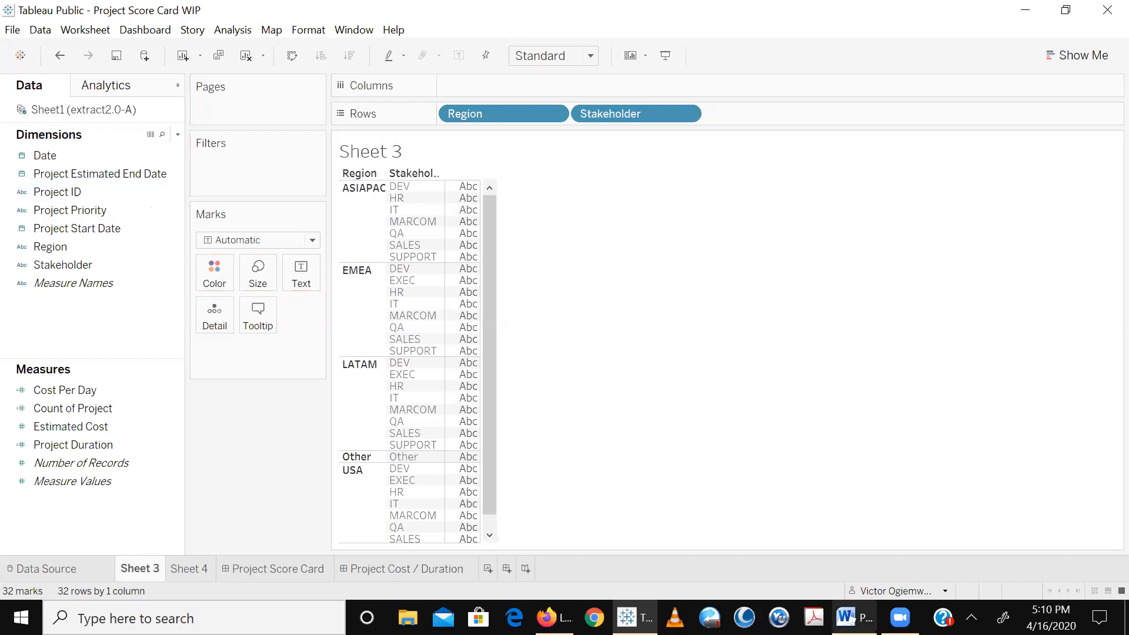
pyautogui.hotkey('alt', 'Tab')
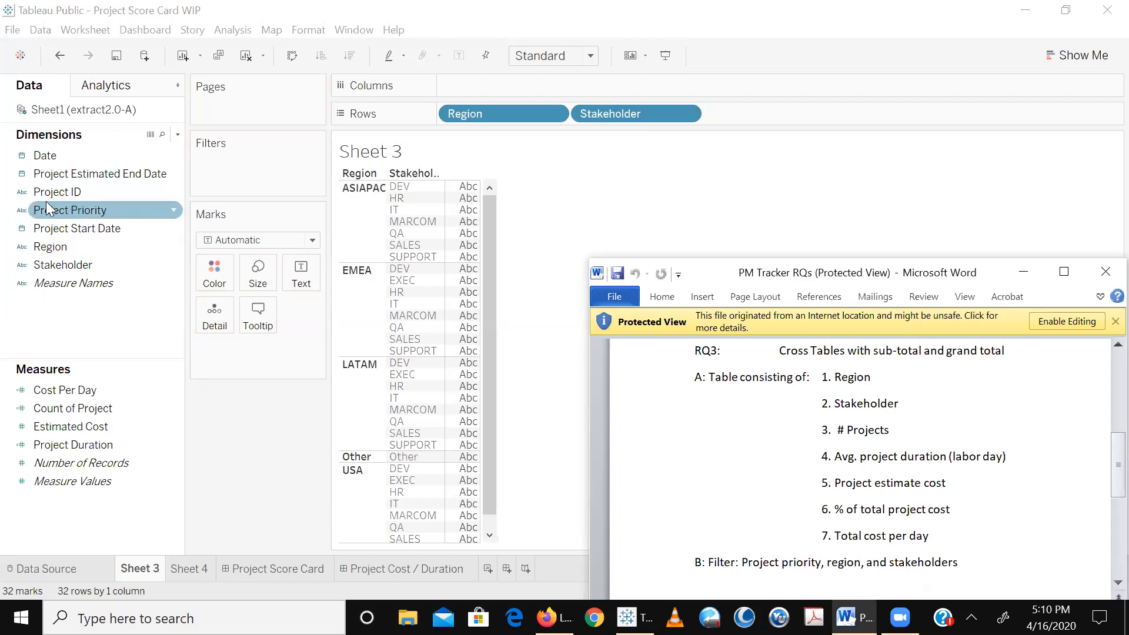
pyautogui.moveTo(47, 194); pyautogui.dragTo(732, 114)
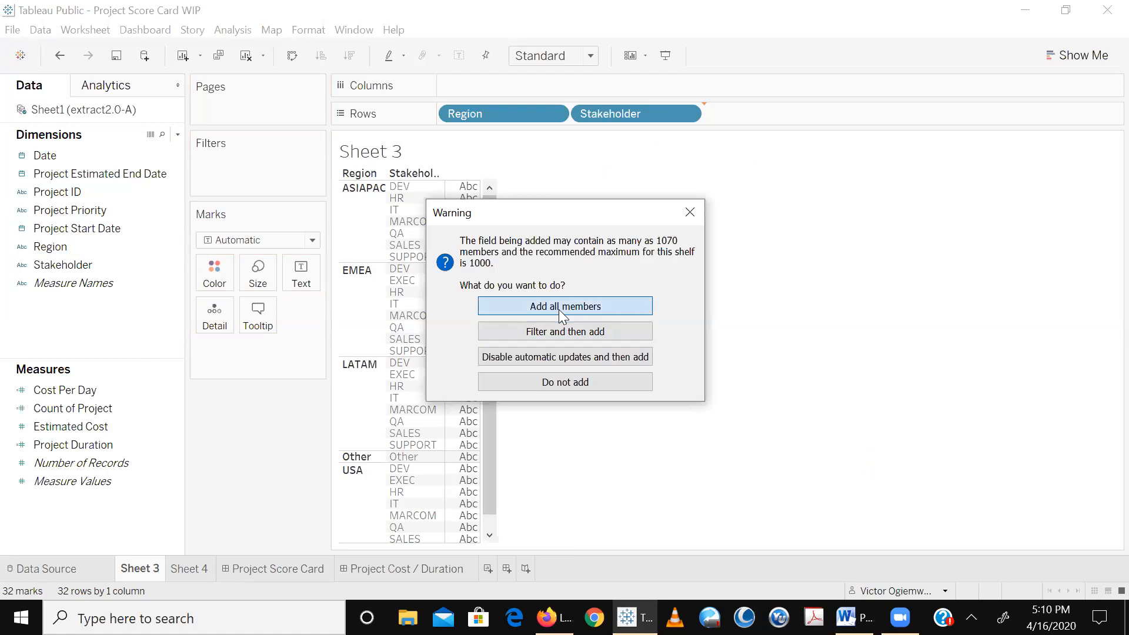
pyautogui.click(559, 310)
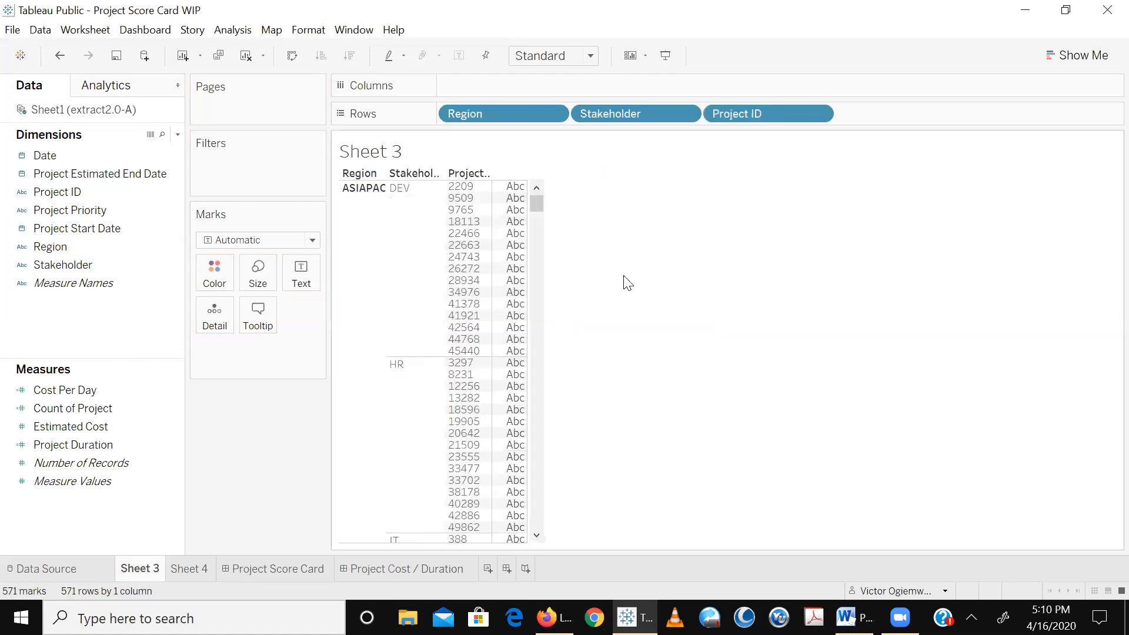
# Convert the Project ID row field to a measure aggregated as Count
pyautogui.click(820, 114)
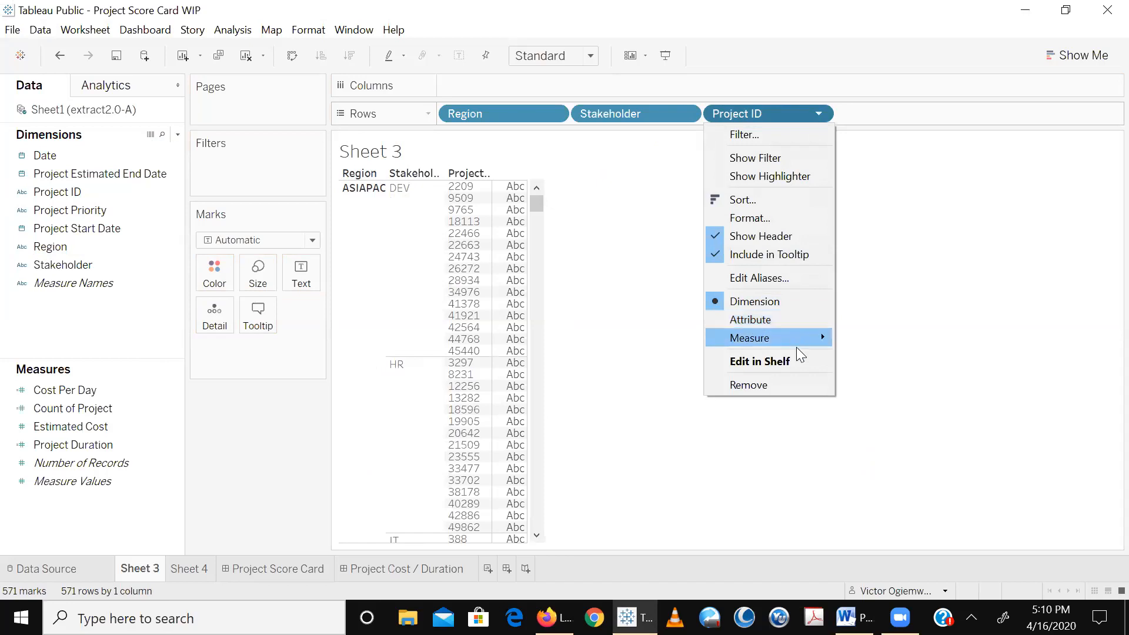
pyautogui.moveTo(821, 338)
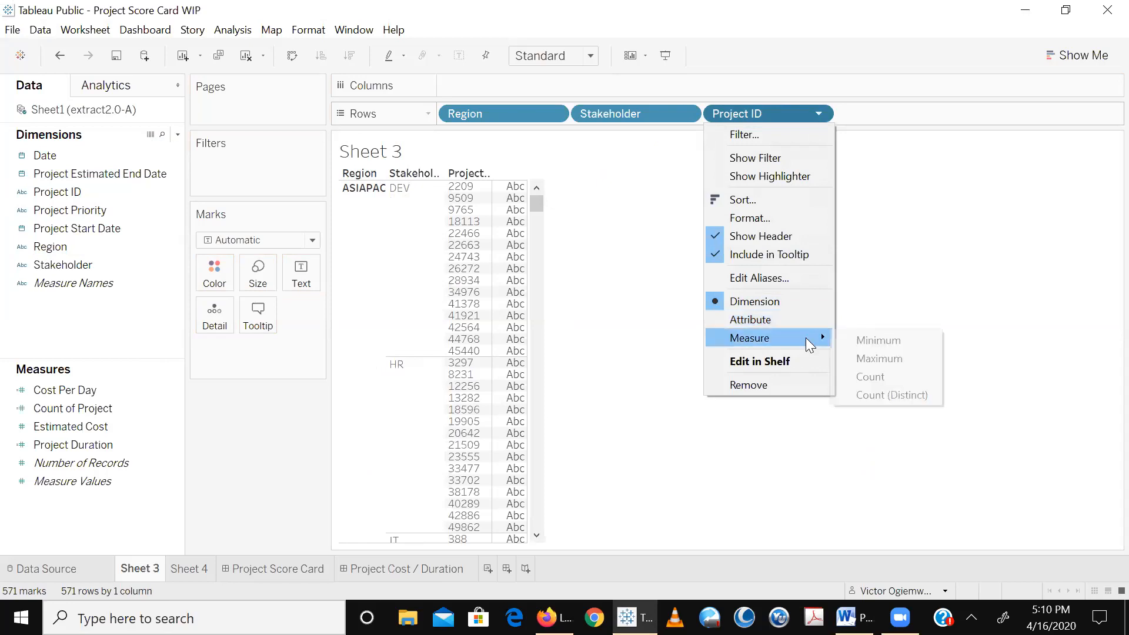
pyautogui.click(871, 377)
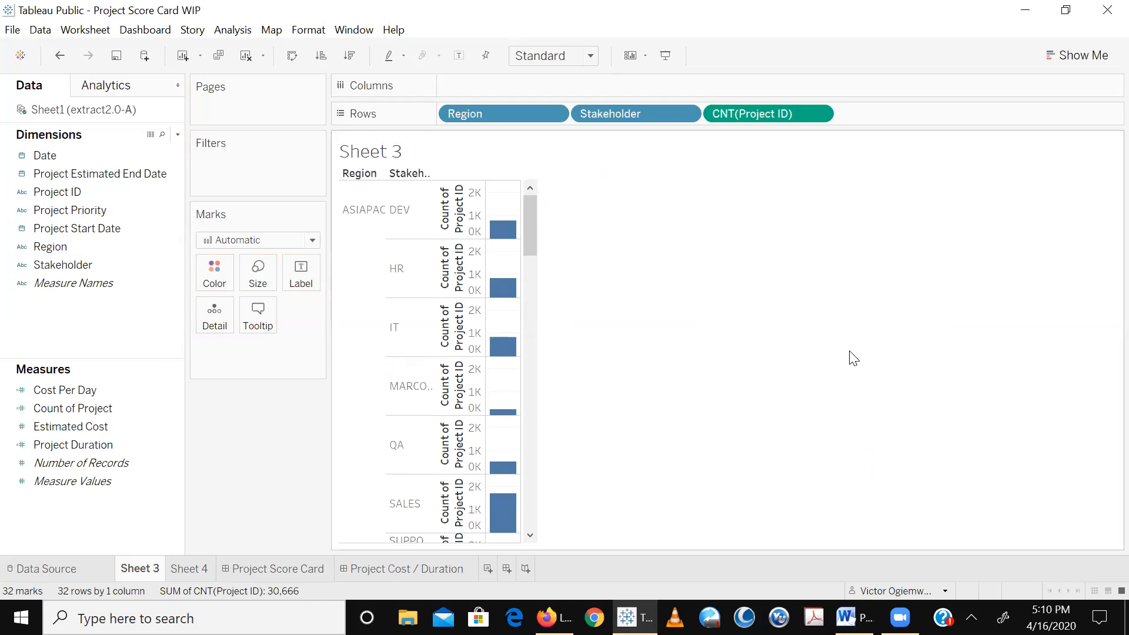
pyautogui.click(1070, 61)
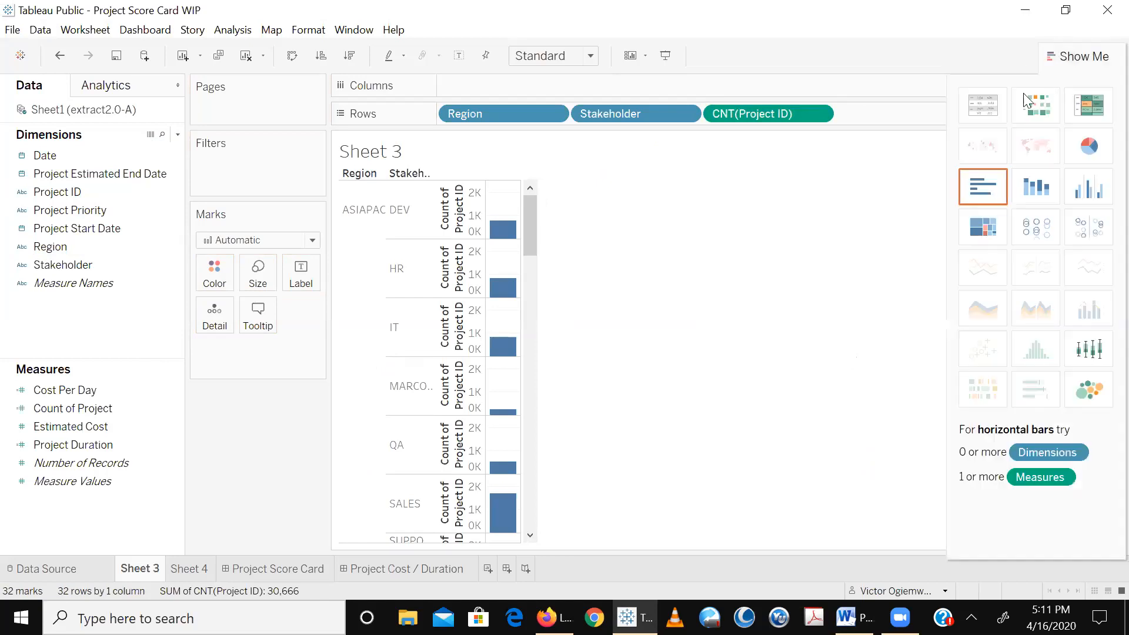
pyautogui.click(988, 102)
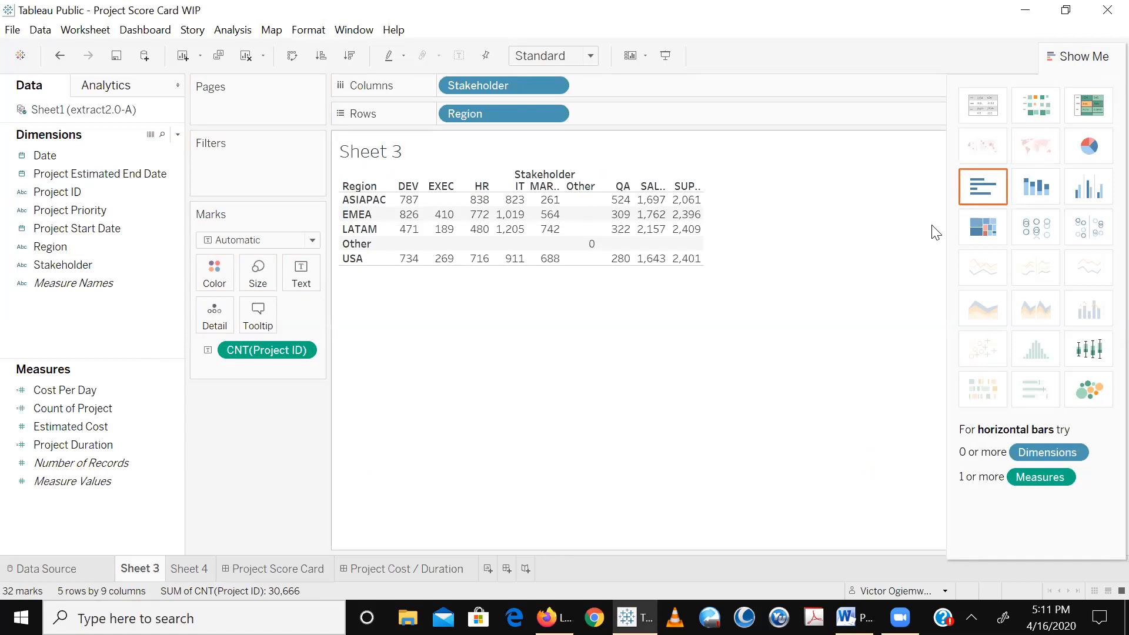
pyautogui.click(61, 55)
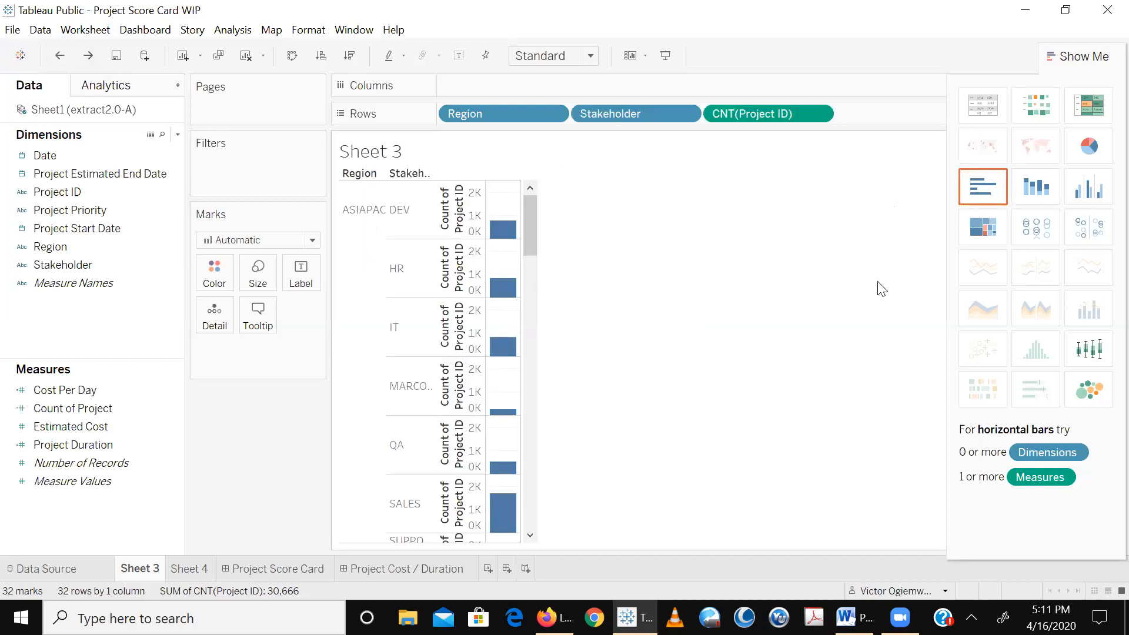
# Make the count of Project ID discrete so the project counts form a text column, and close the chart suggestions
pyautogui.click(818, 113)
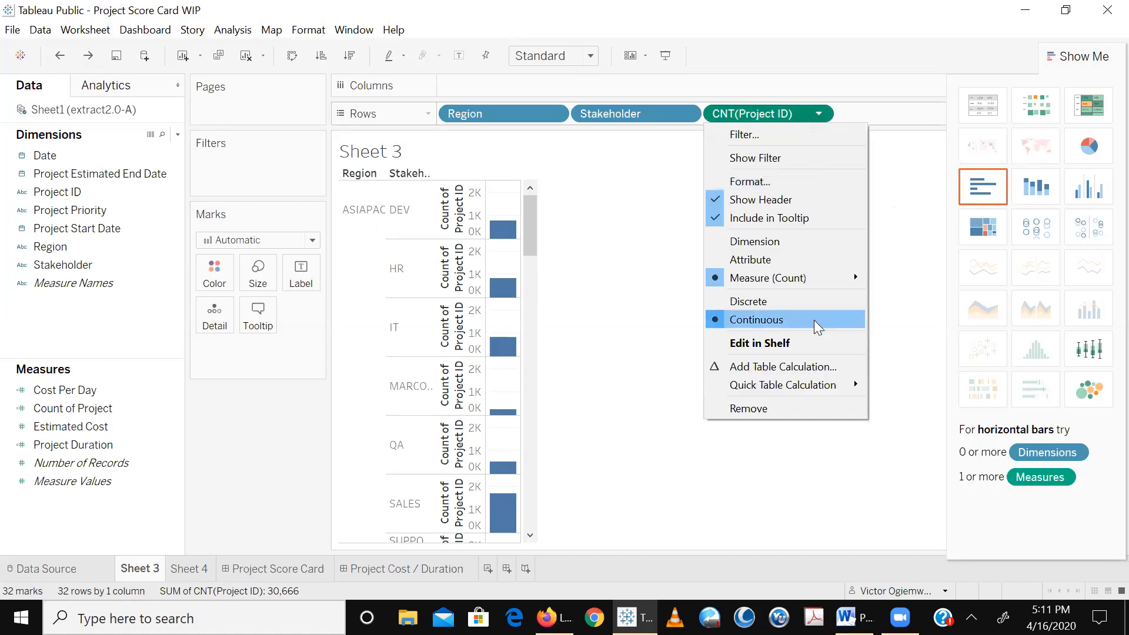
pyautogui.click(790, 302)
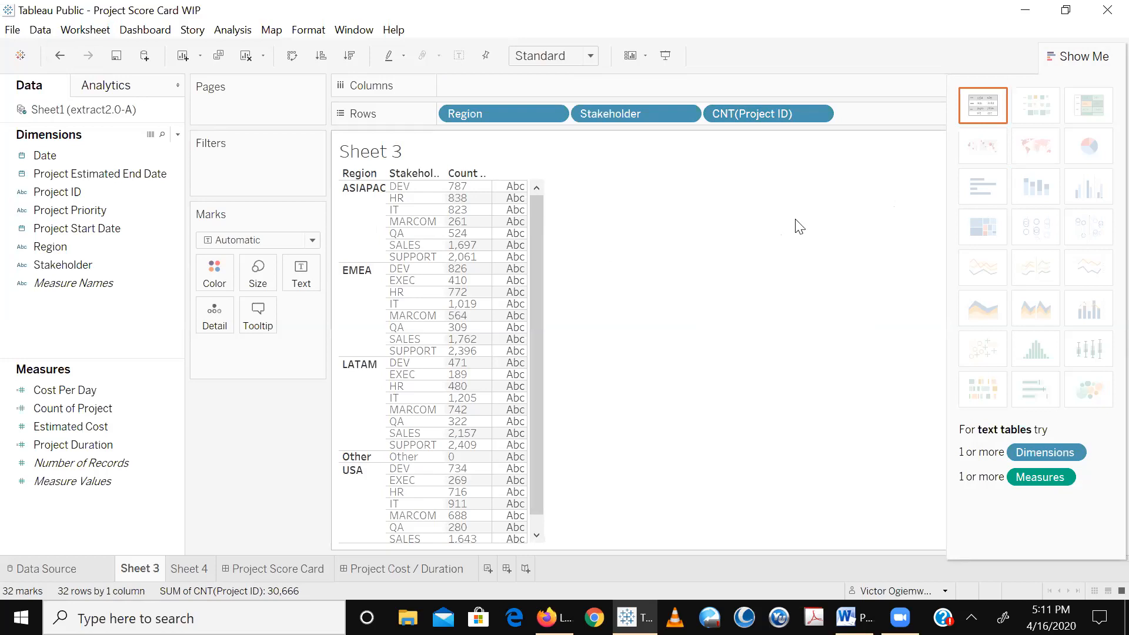
pyautogui.click(1091, 56)
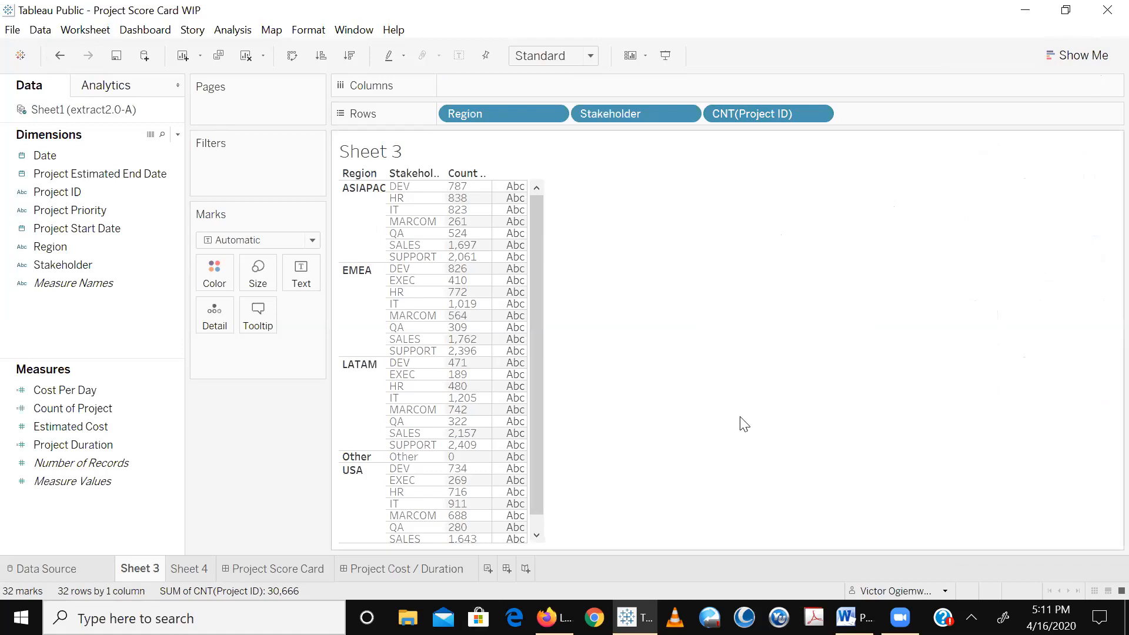
# Add Project Duration as the values in the table body and aggregate it as Average
pyautogui.click(854, 617)
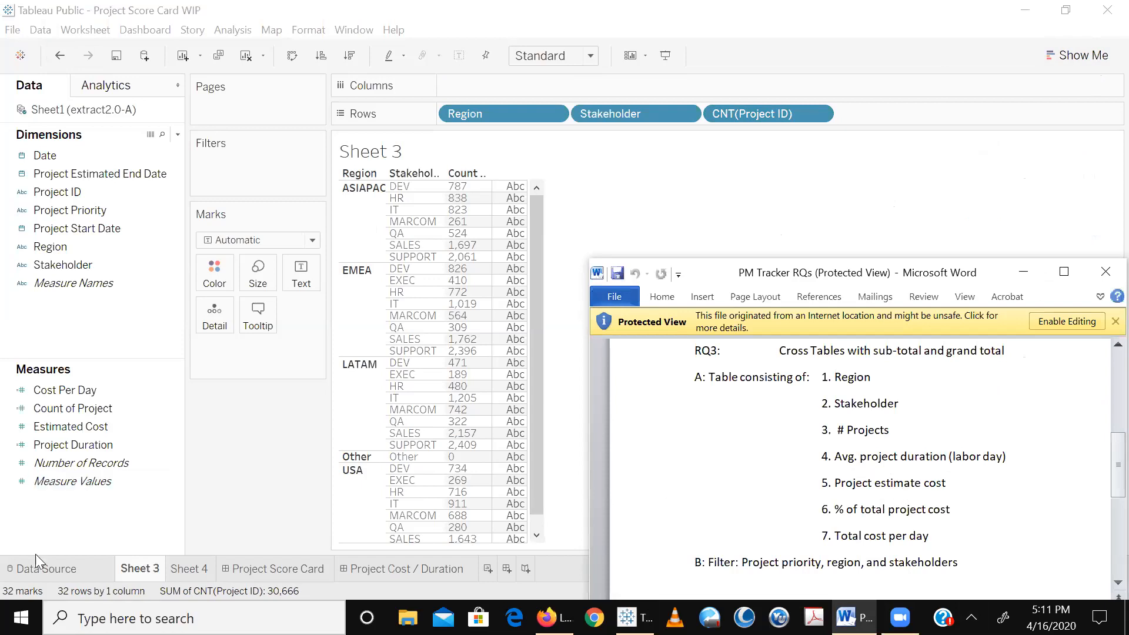
pyautogui.moveTo(76, 447); pyautogui.dragTo(524, 297)
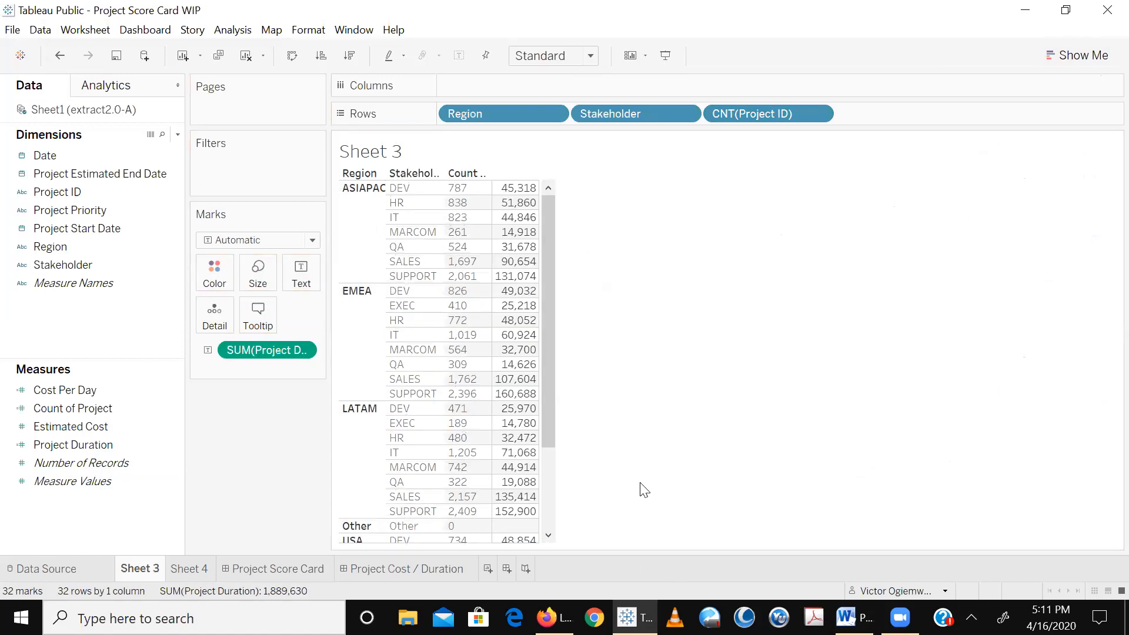
pyautogui.click(302, 350)
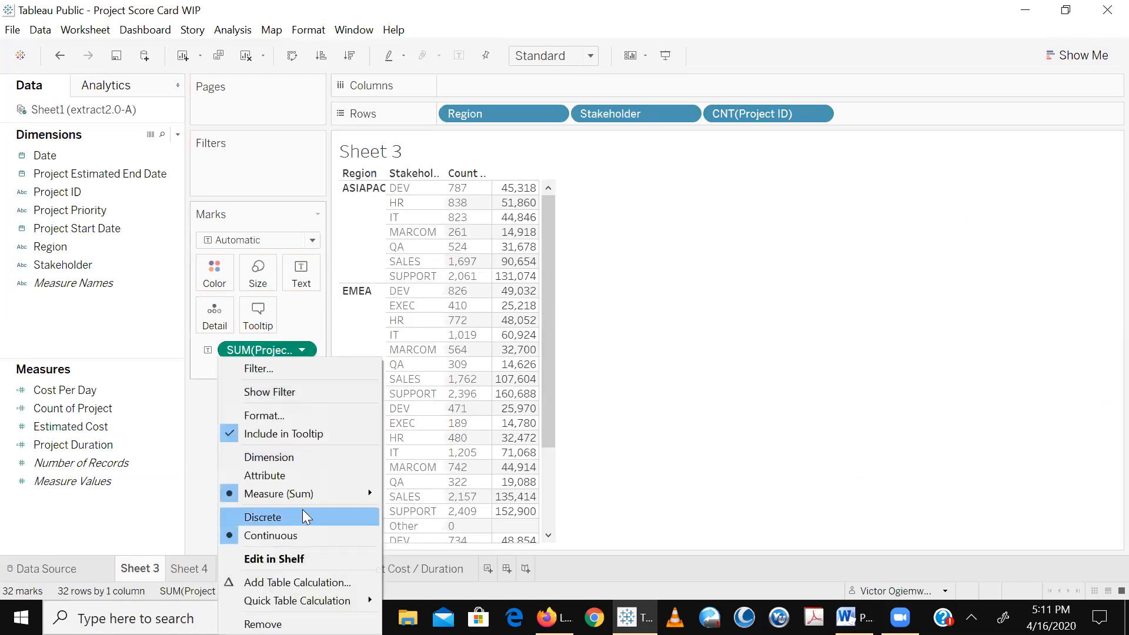
pyautogui.moveTo(298, 494)
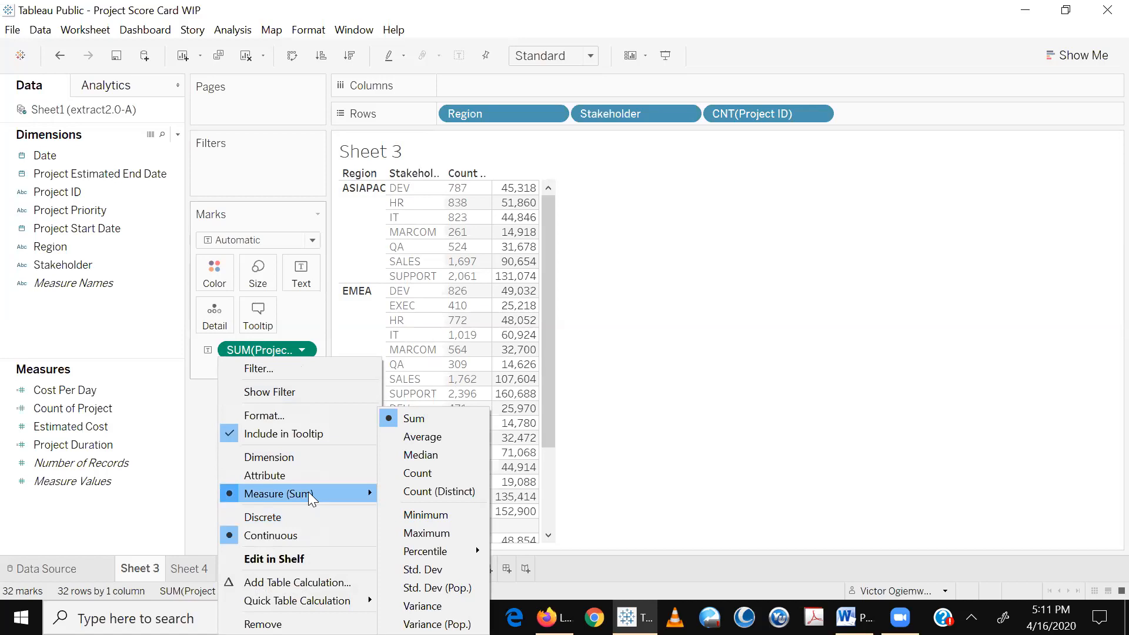
pyautogui.click(448, 438)
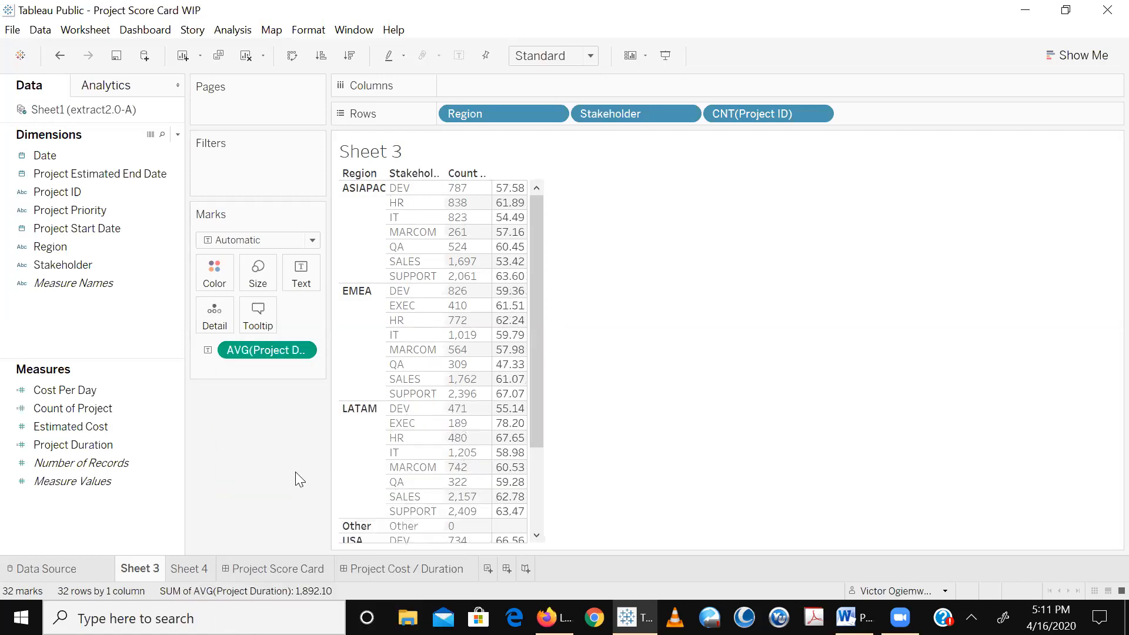
pyautogui.click(303, 351)
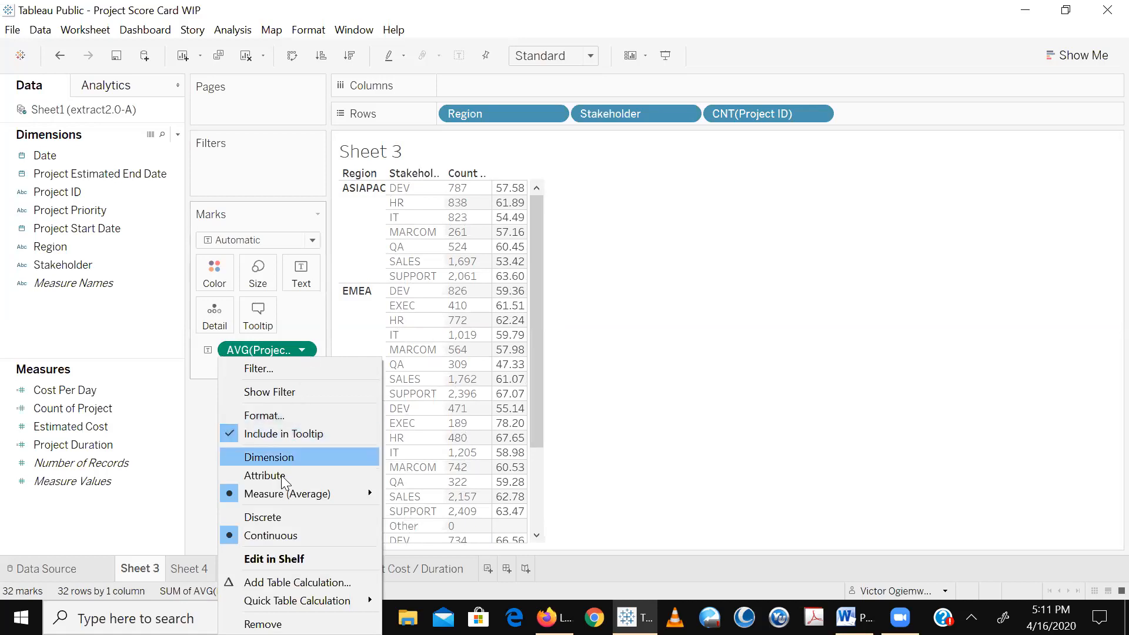
pyautogui.click(276, 517)
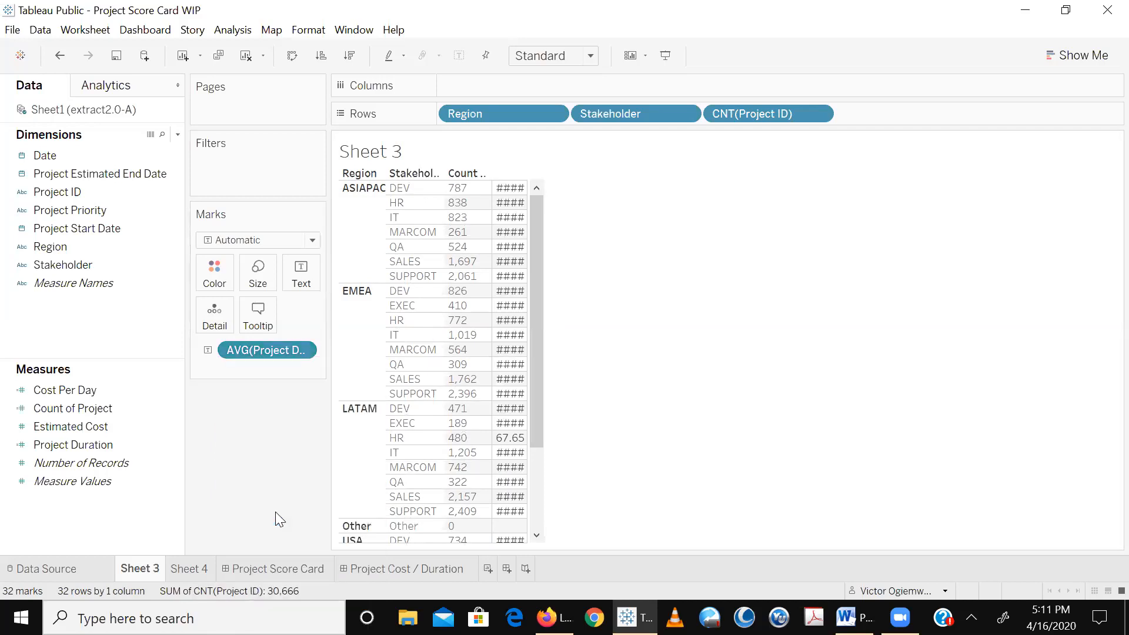
pyautogui.click(306, 353)
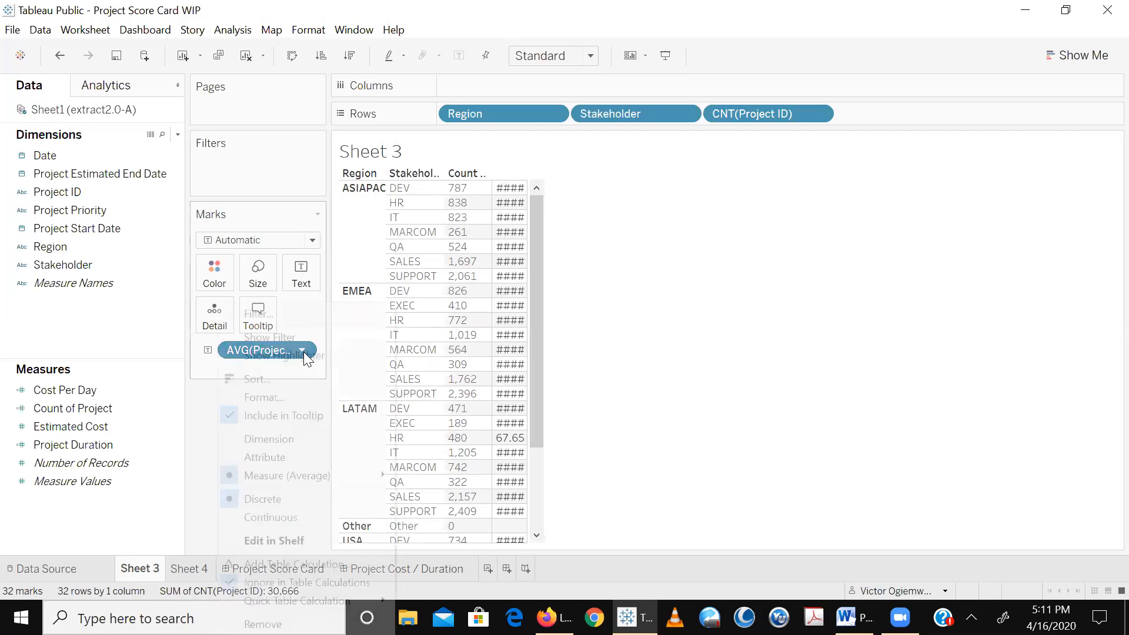
pyautogui.click(274, 517)
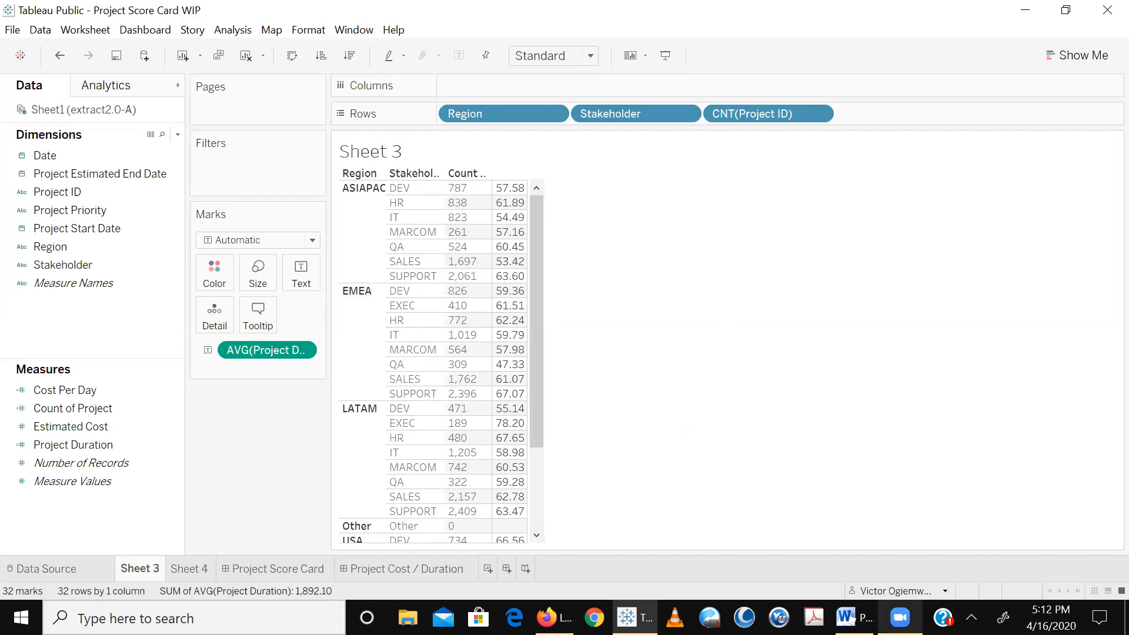
# Add Estimated Cost to the table body as a value column beside the average project duration
pyautogui.click(854, 617)
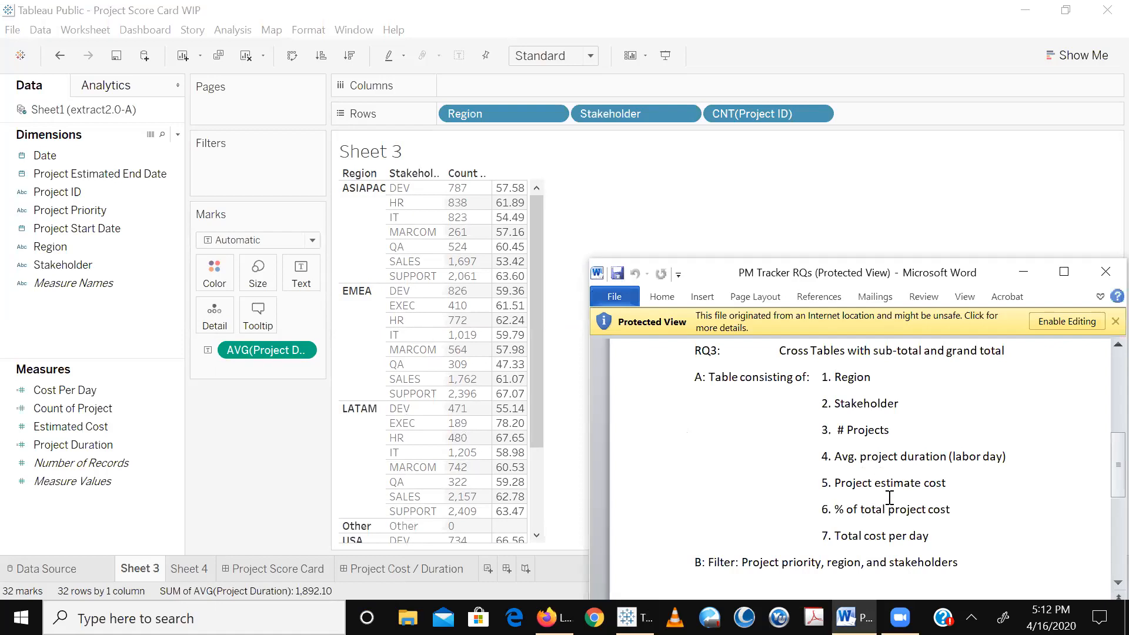
pyautogui.click(278, 519)
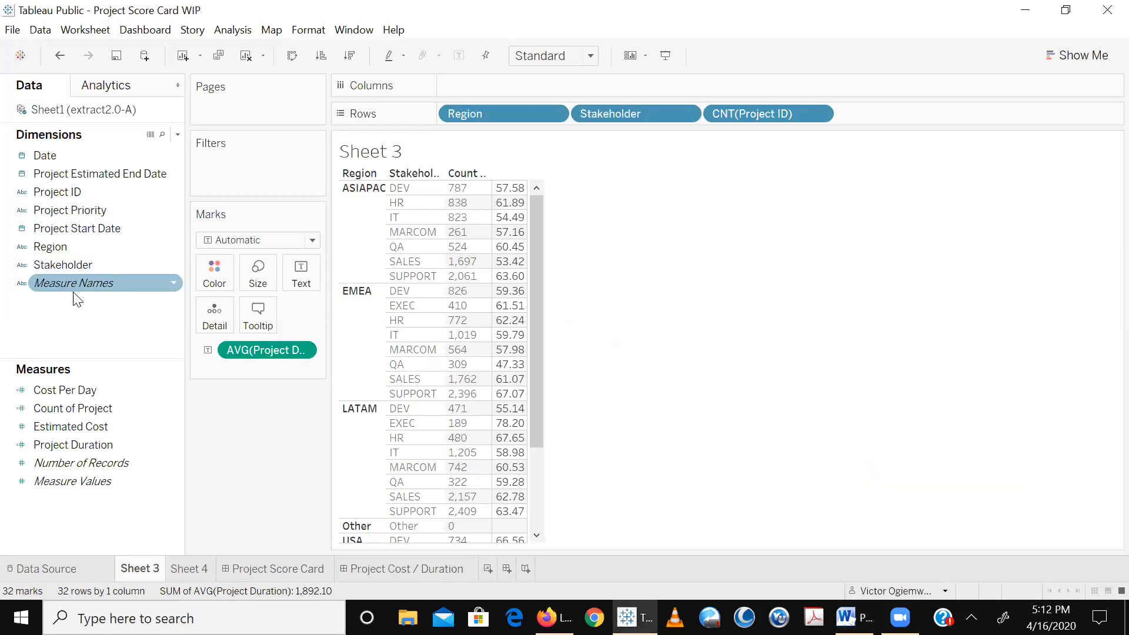
pyautogui.moveTo(64, 429)
pyautogui.mouseDown()
pyautogui.moveTo(880, 136)
pyautogui.moveTo(883, 125)
pyautogui.moveTo(517, 276)
pyautogui.moveTo(841, 110)
pyautogui.moveTo(912, 141)
pyautogui.moveTo(892, 125)
pyautogui.mouseUp()
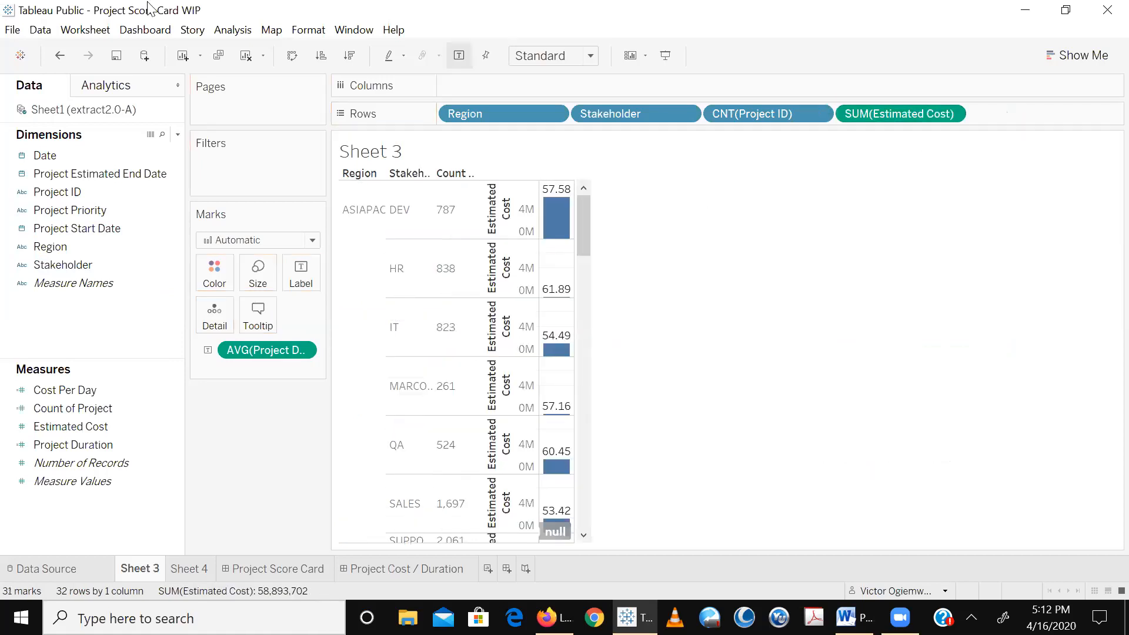
pyautogui.click(65, 55)
pyautogui.moveTo(71, 426); pyautogui.dragTo(525, 326)
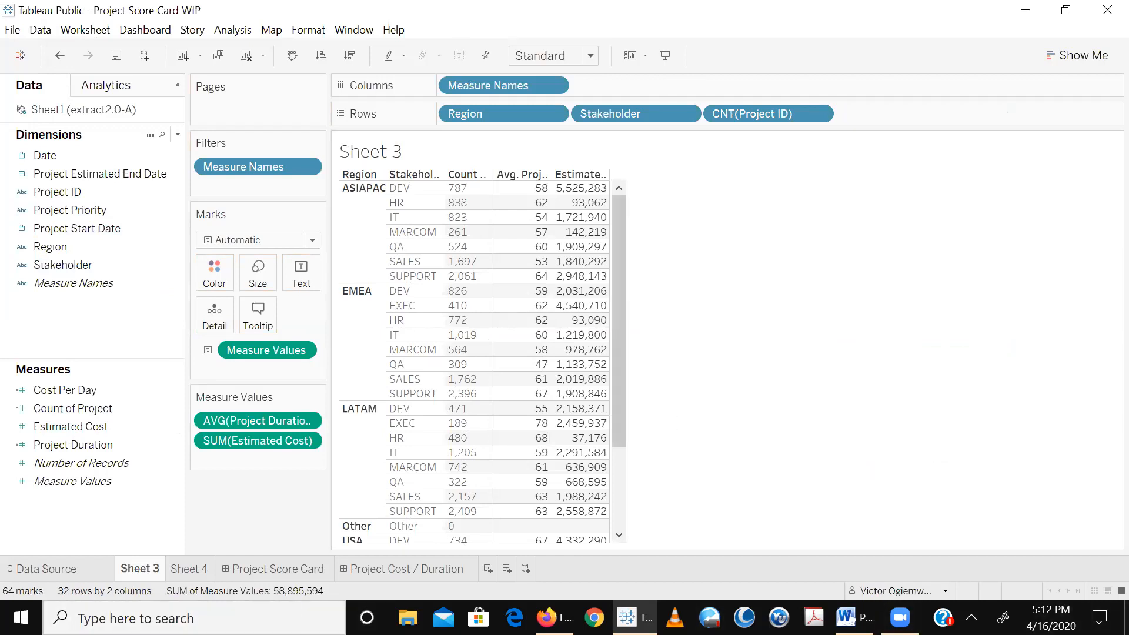
# Check the requirements document and turn the Estimated Cost values into a Percent of Total quick table calculation
pyautogui.click(853, 618)
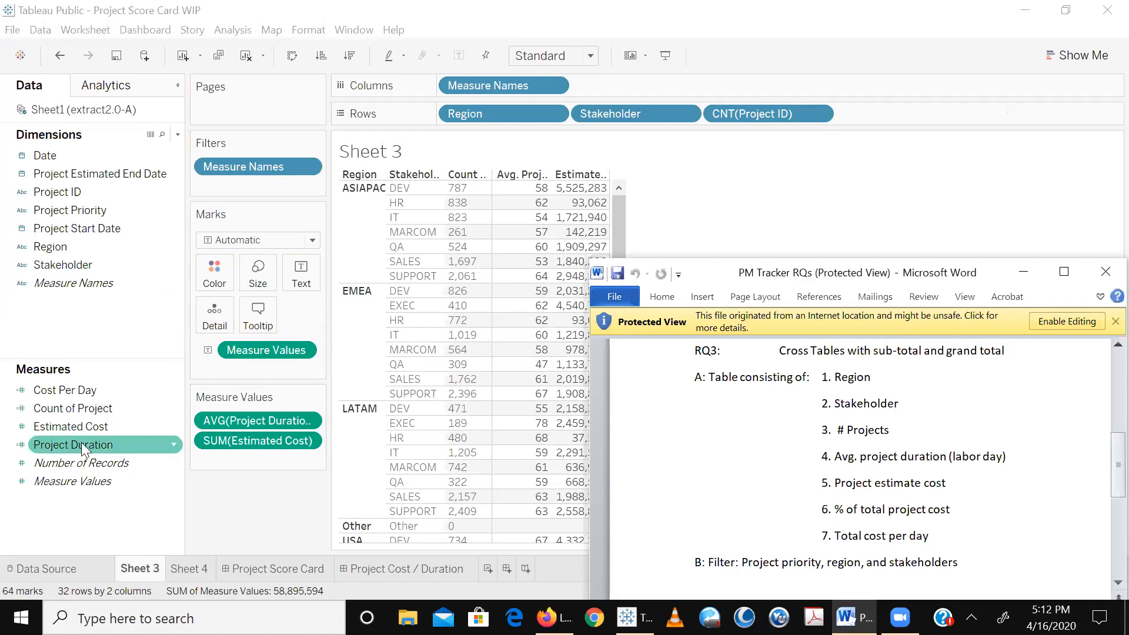
pyautogui.click(303, 439)
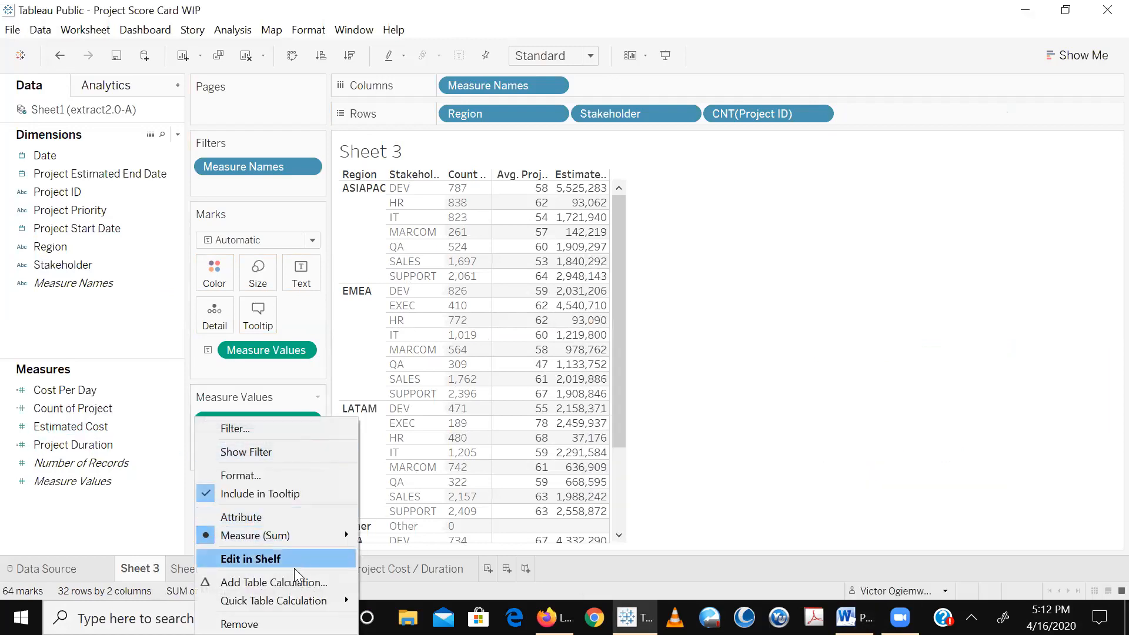
pyautogui.moveTo(301, 599)
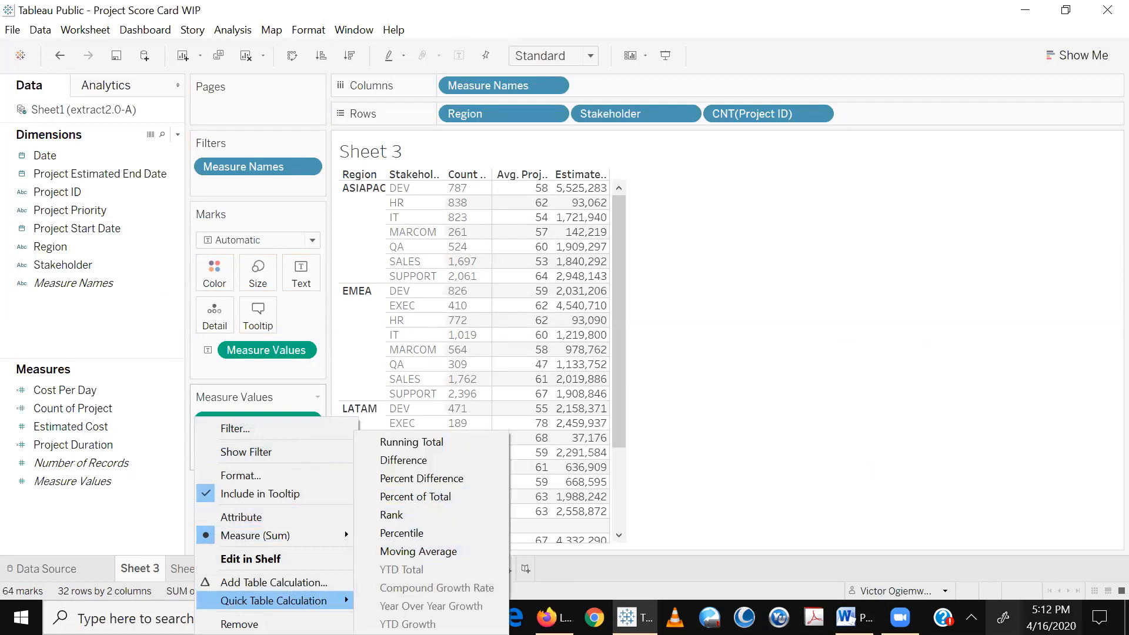
pyautogui.click(845, 618)
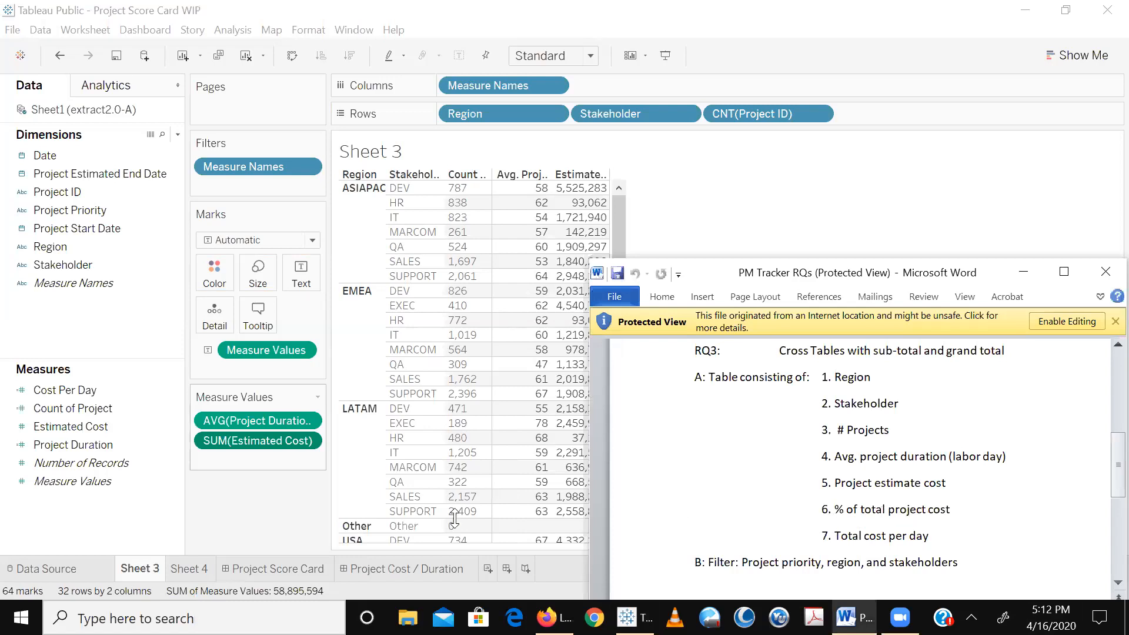
pyautogui.click(309, 438)
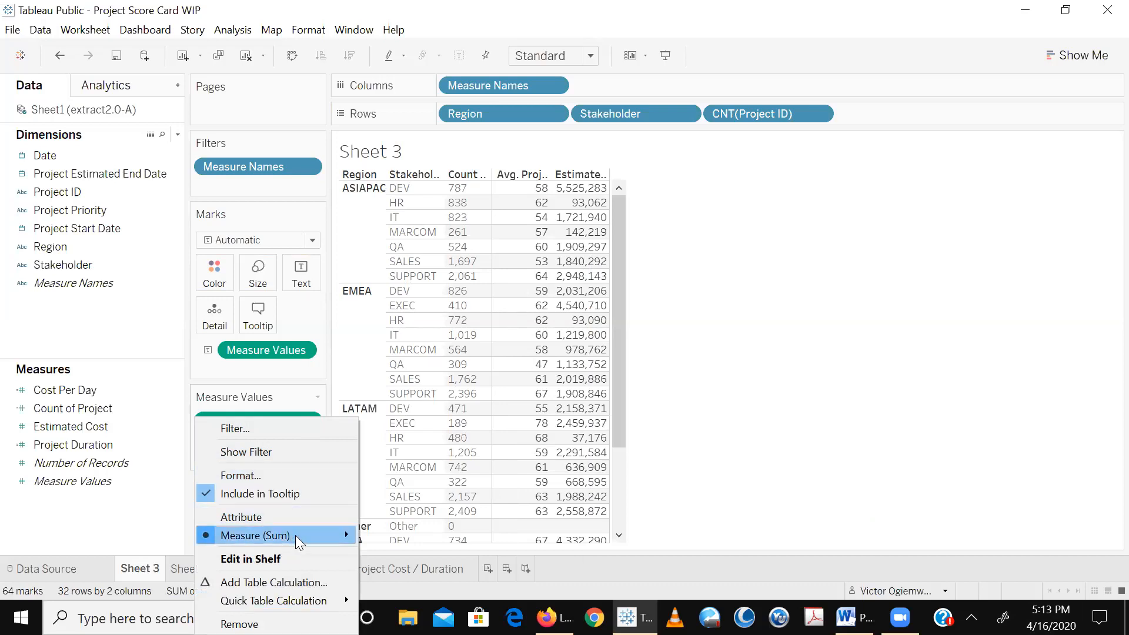
pyautogui.moveTo(296, 535)
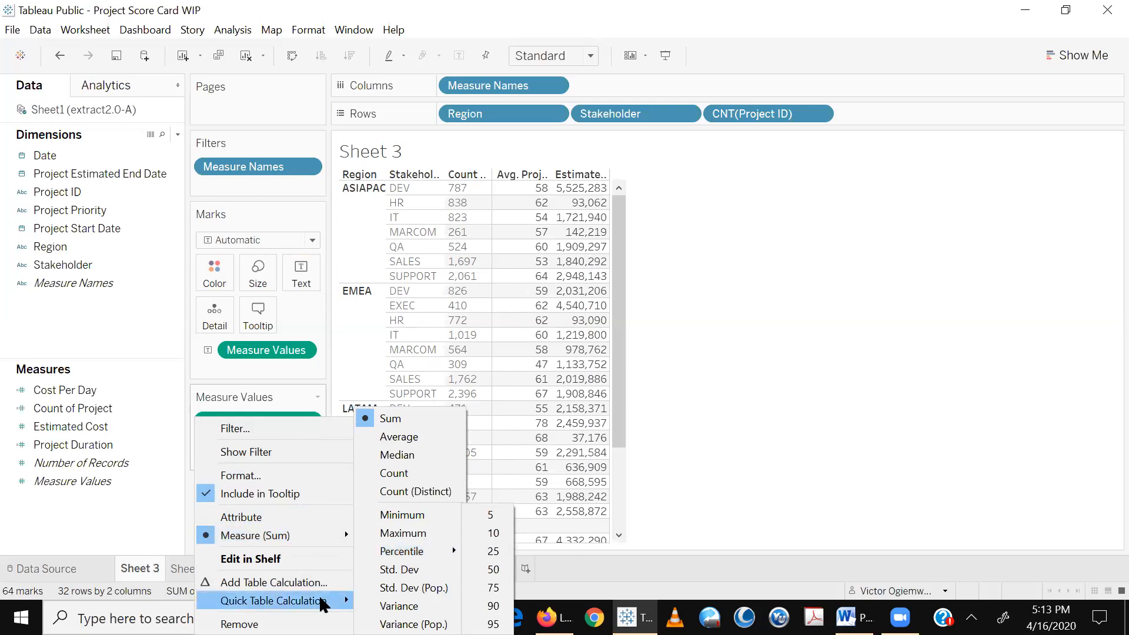
pyautogui.moveTo(327, 604)
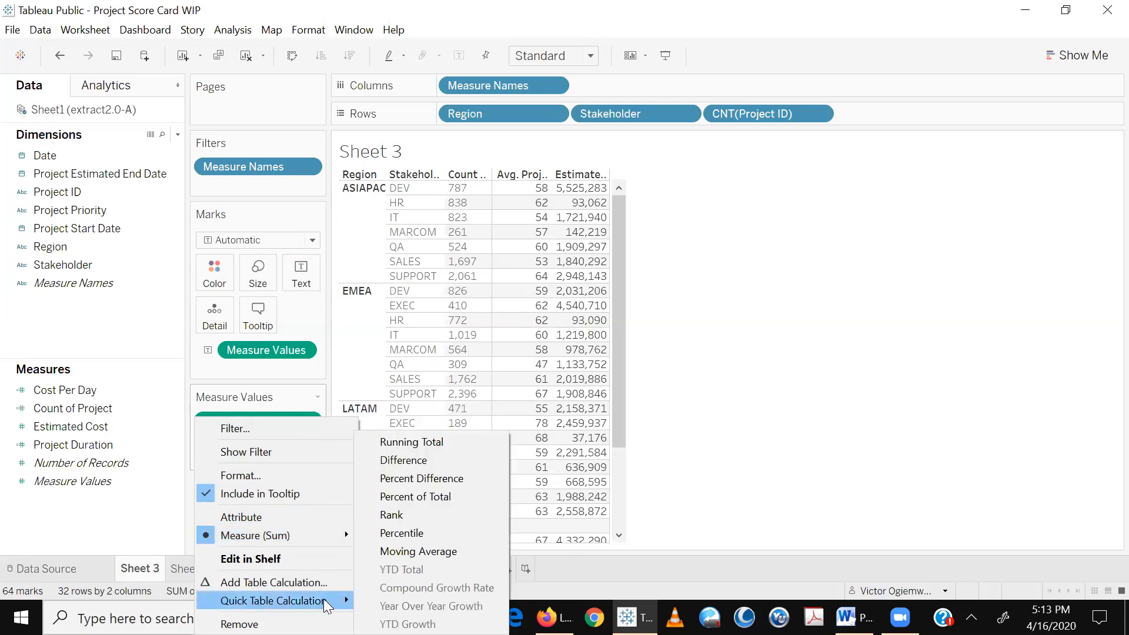
pyautogui.click(439, 495)
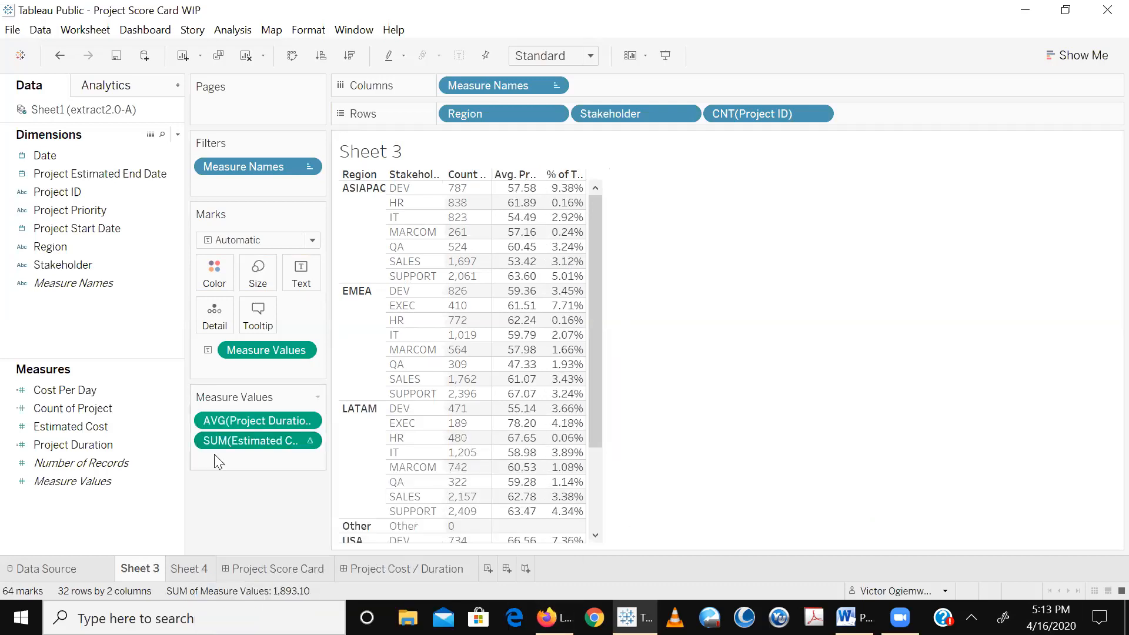
# Add Estimated Cost again as its own value column, and add Cost Per Day as another value column in the table
pyautogui.moveTo(74, 427); pyautogui.dragTo(587, 381)
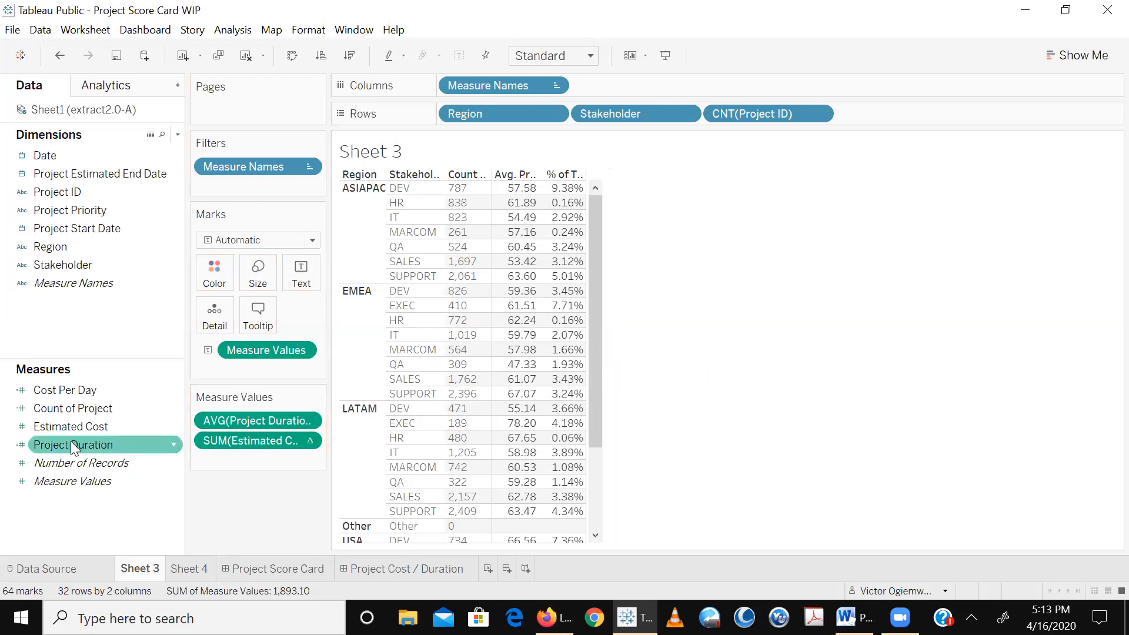
pyautogui.moveTo(70, 427); pyautogui.dragTo(579, 450)
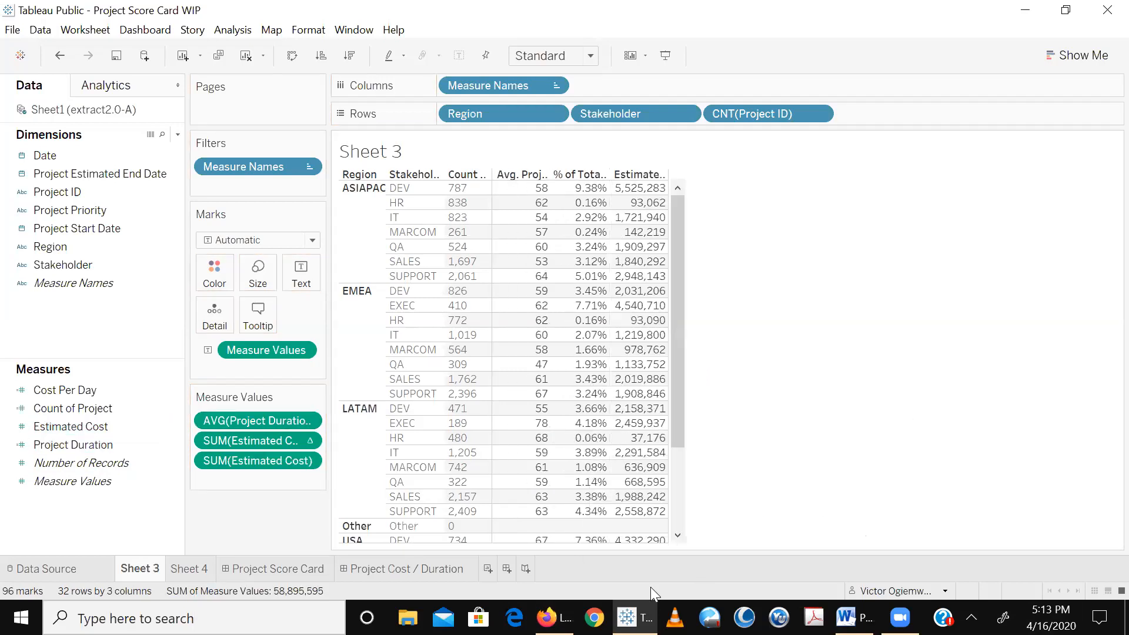
pyautogui.click(853, 617)
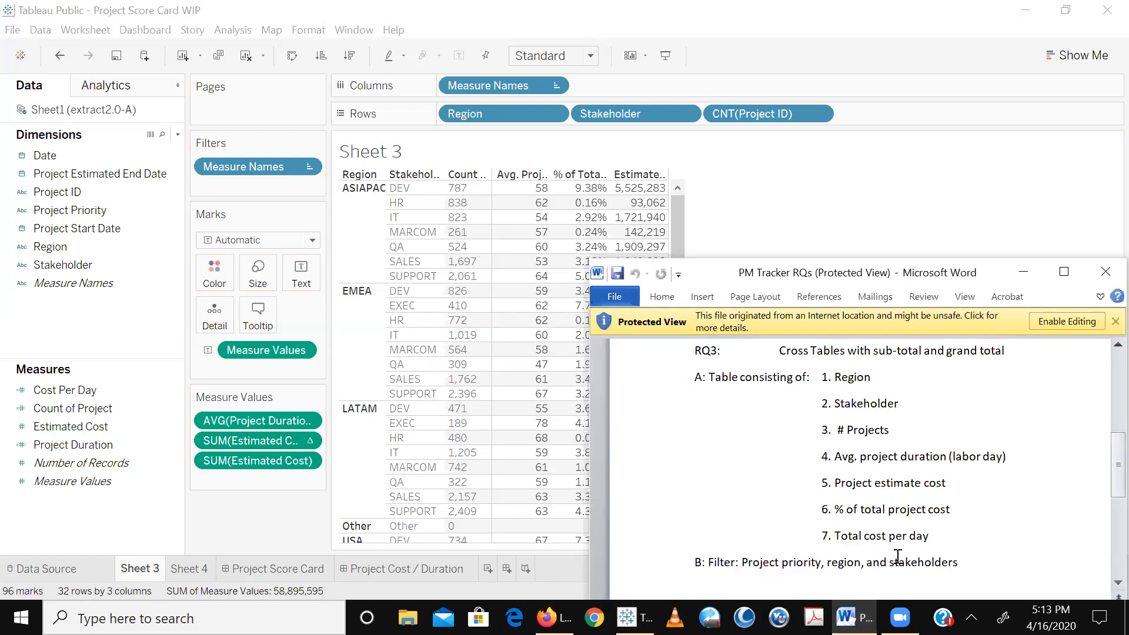
pyautogui.click(247, 513)
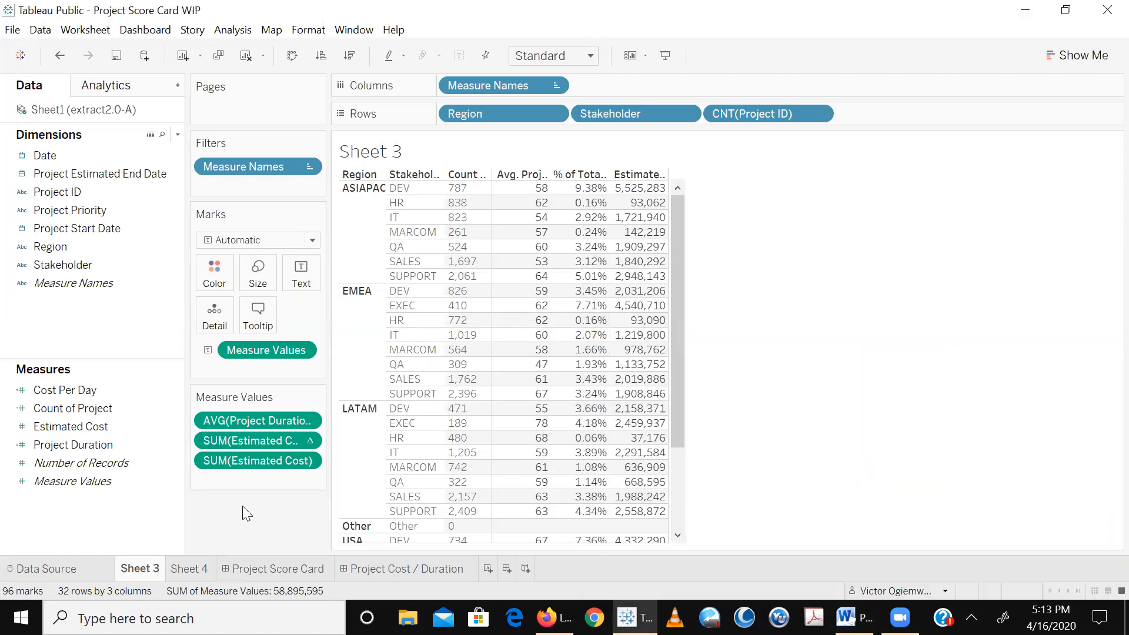
pyautogui.moveTo(74, 392); pyautogui.dragTo(668, 444)
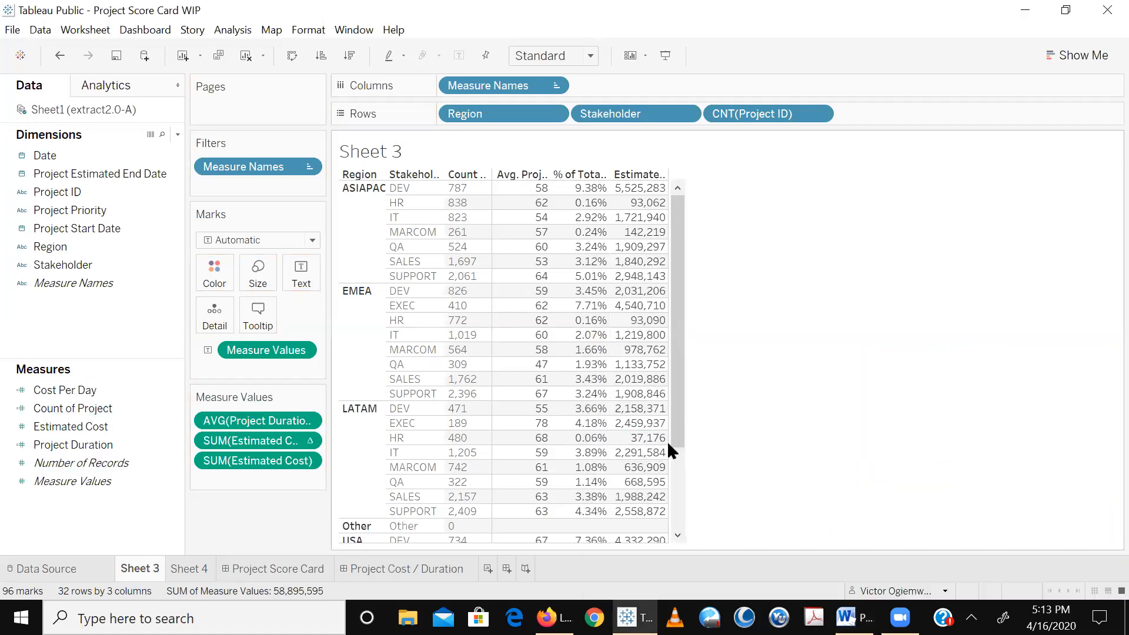
pyautogui.moveTo(49, 405); pyautogui.dragTo(658, 396)
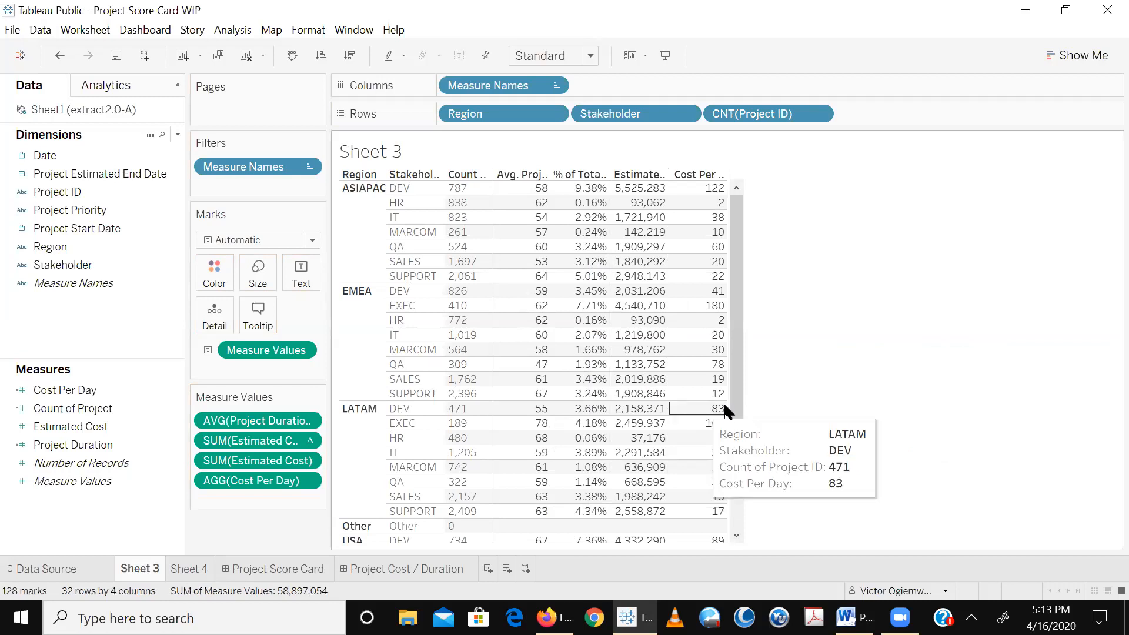
# Set the cross table's view fit to Fit Width
pyautogui.moveTo(737, 419); pyautogui.dragTo(726, 493)
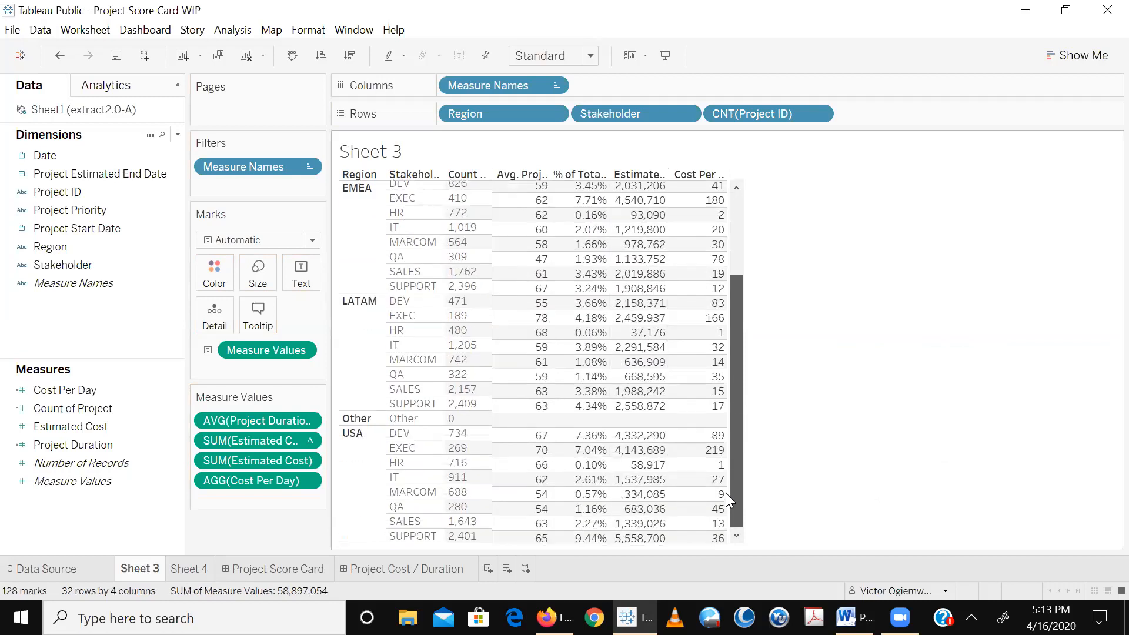
pyautogui.moveTo(699, 360)
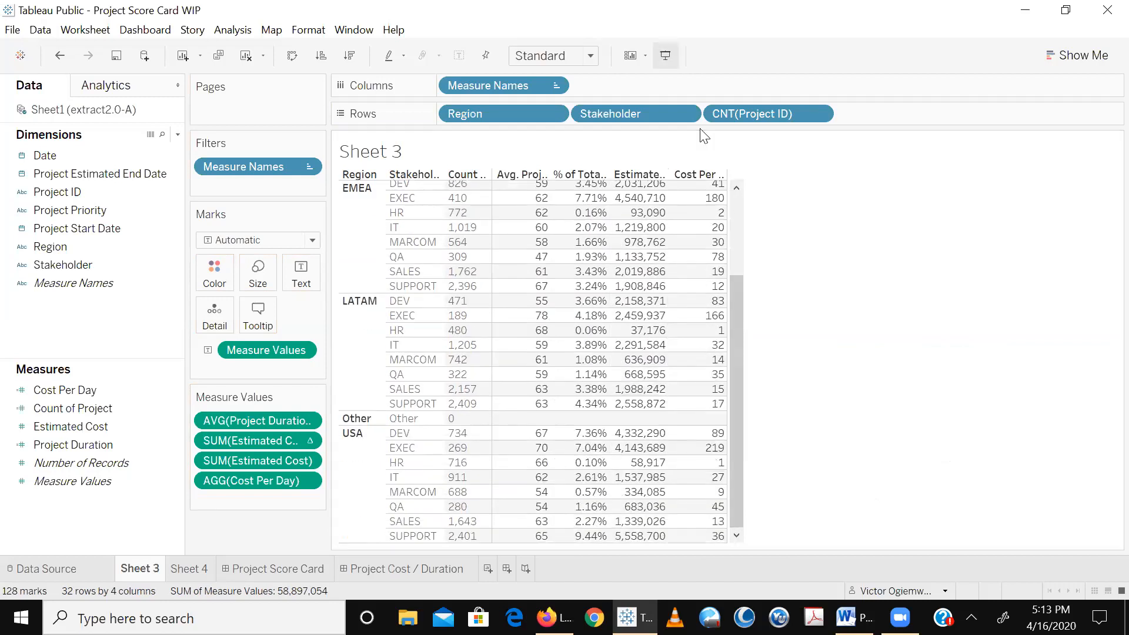
pyautogui.click(591, 59)
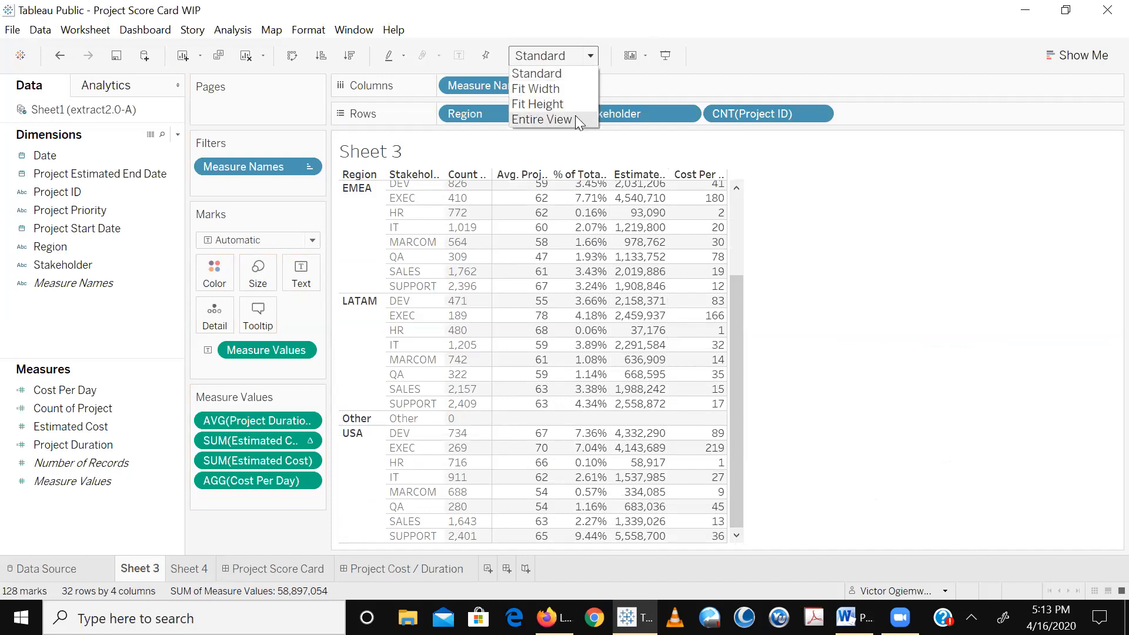
pyautogui.click(536, 88)
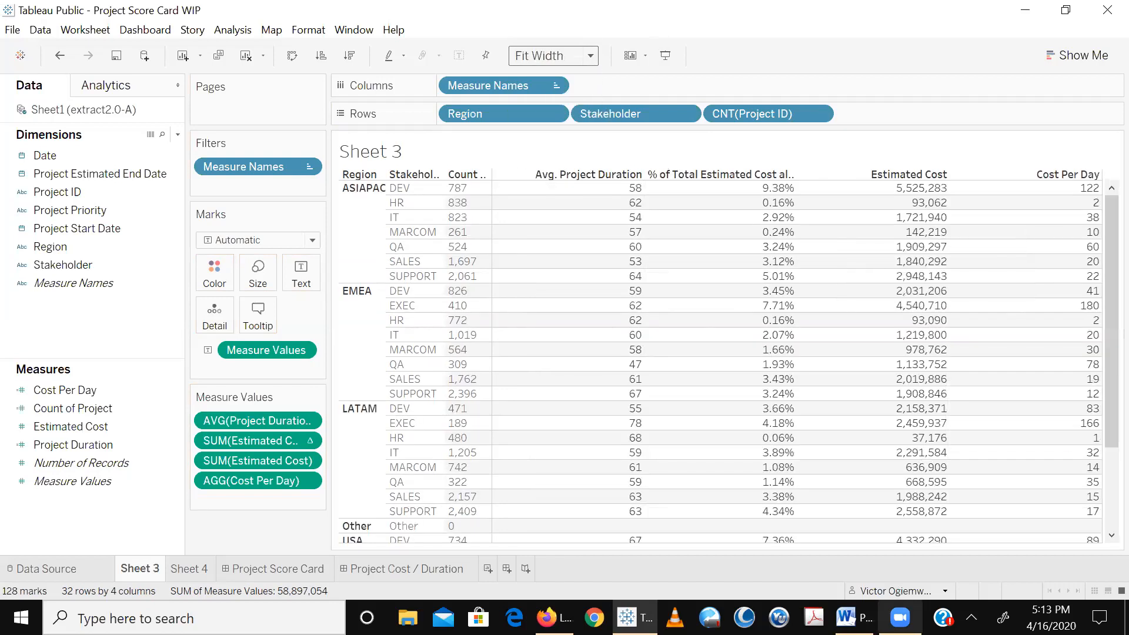
# Show column grand totals for the cross table and bring the total row into view
pyautogui.moveTo(650, 210)
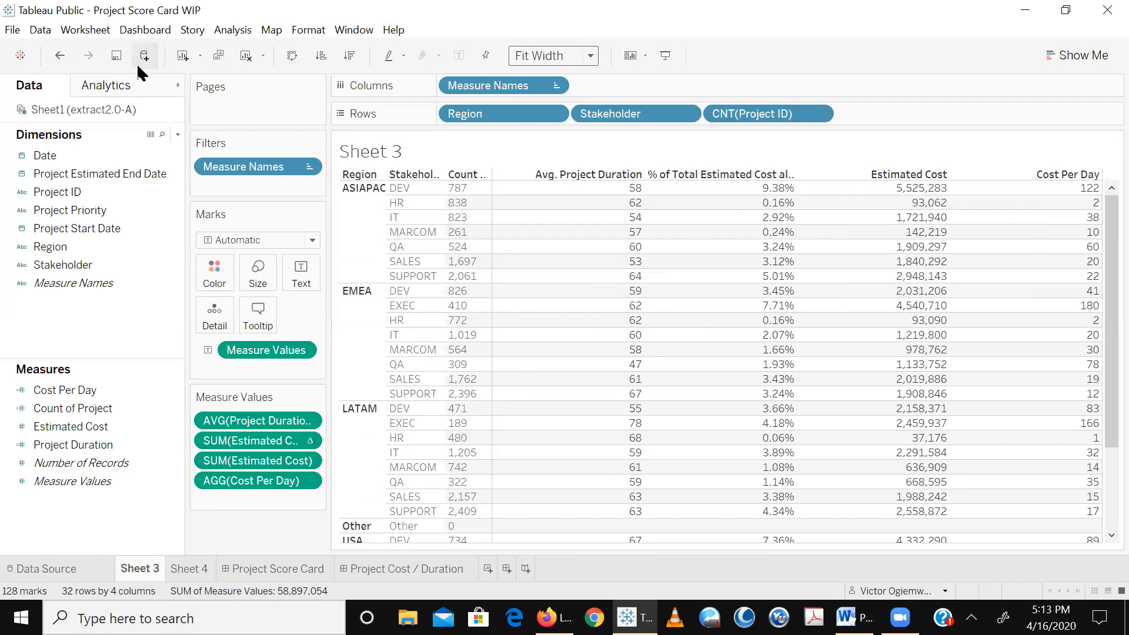
pyautogui.click(233, 30)
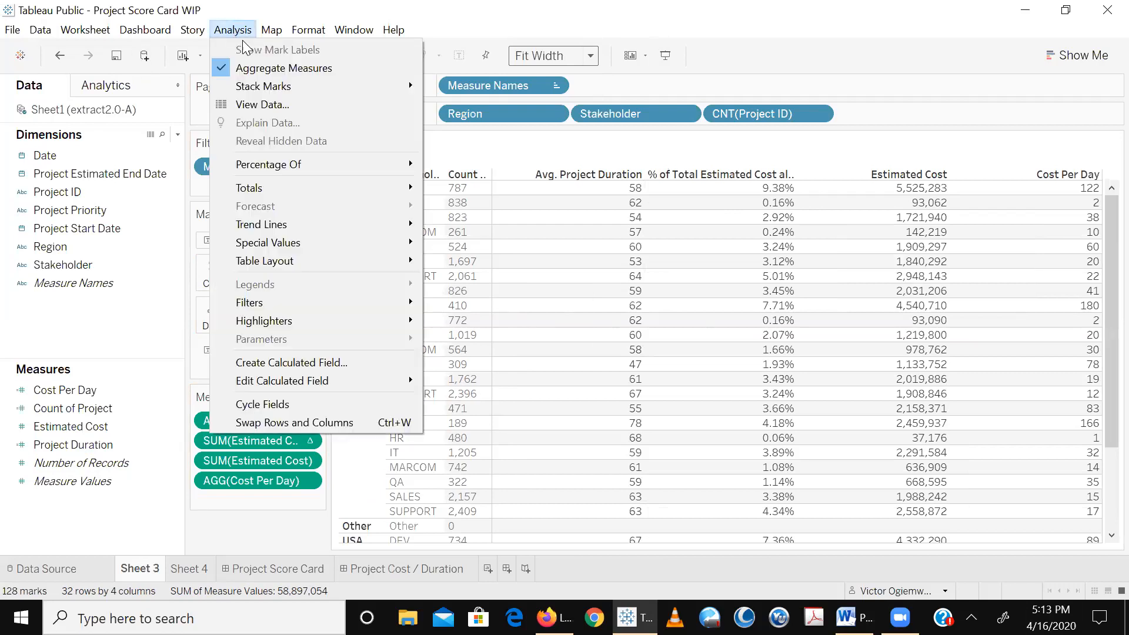
pyautogui.moveTo(271, 95)
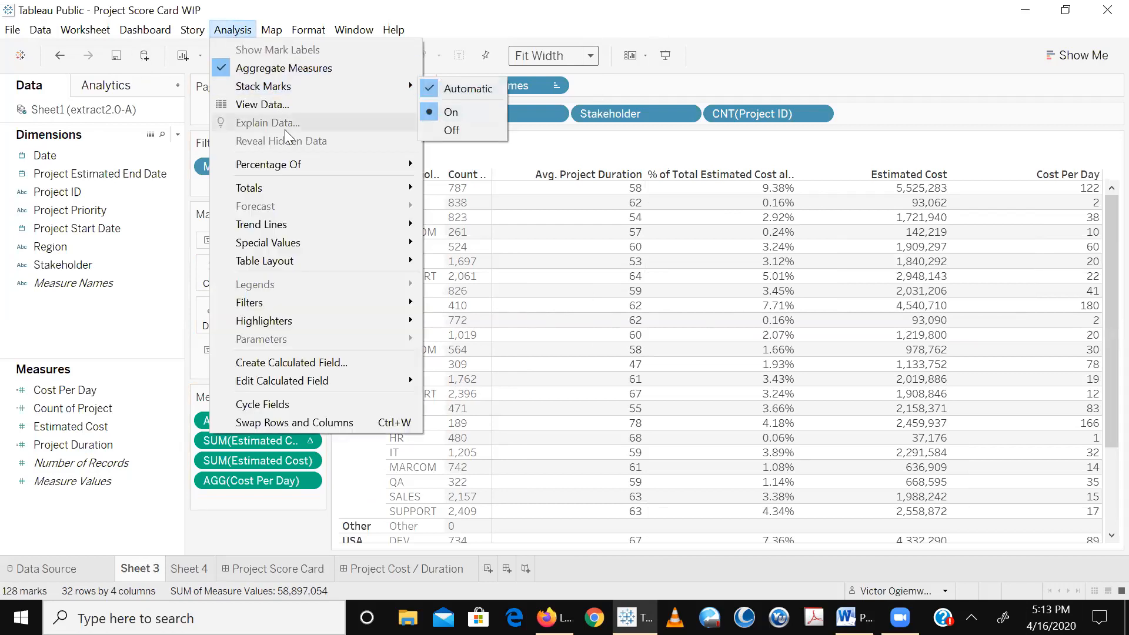
pyautogui.moveTo(293, 189)
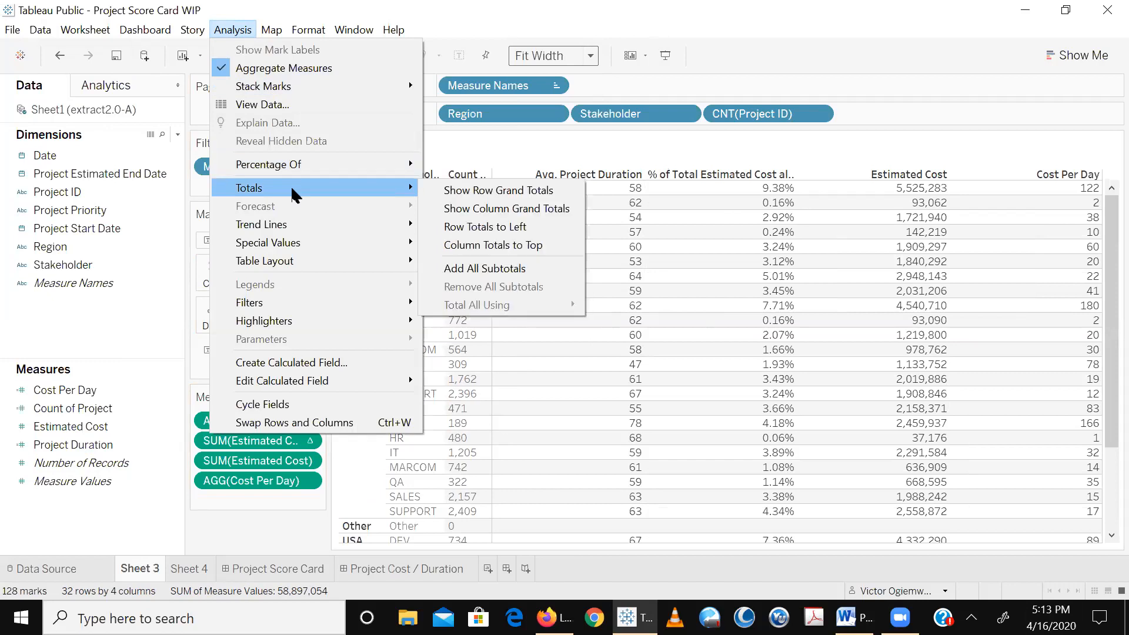
pyautogui.click(498, 215)
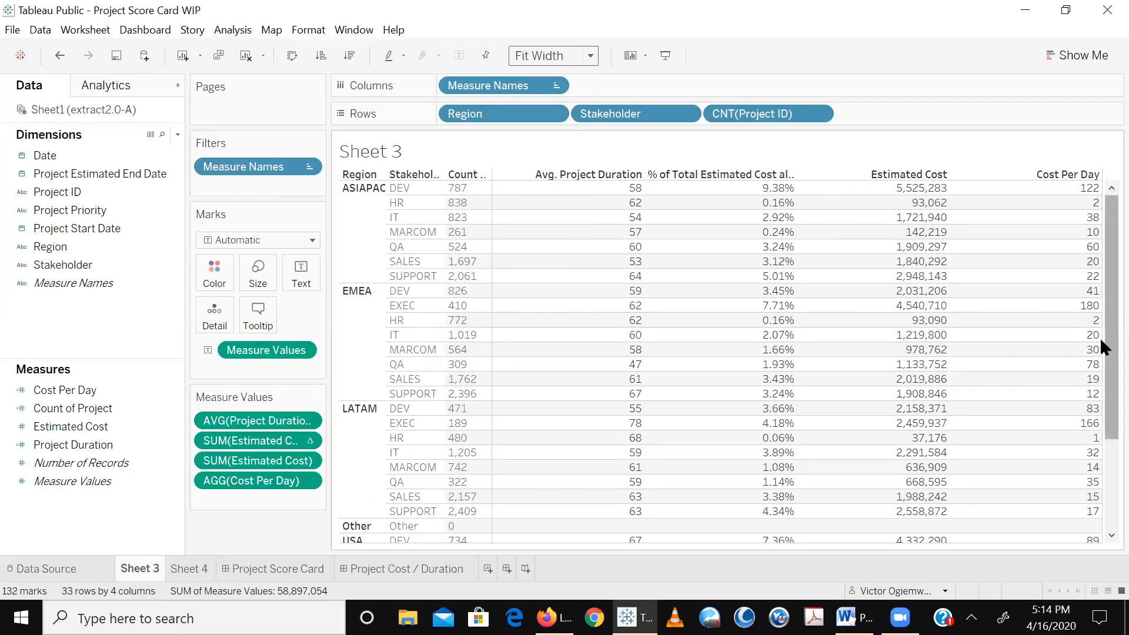
pyautogui.scroll(-3, 1098, 530)
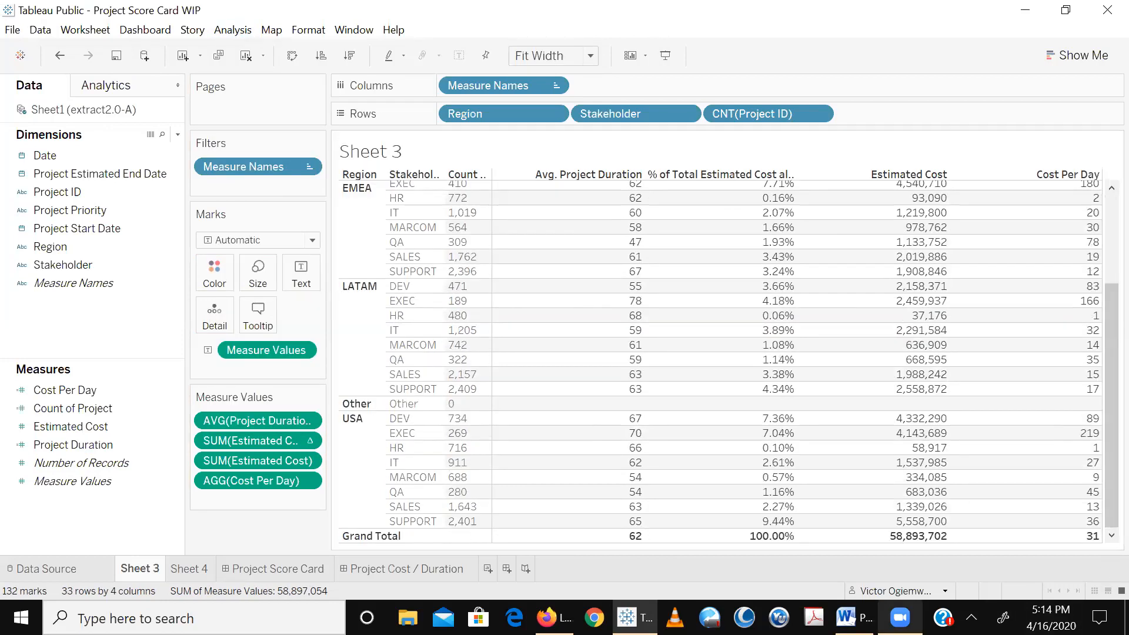
# Check the required filters in the requirements document and remove Measure Names from the sheet's filters
pyautogui.click(854, 617)
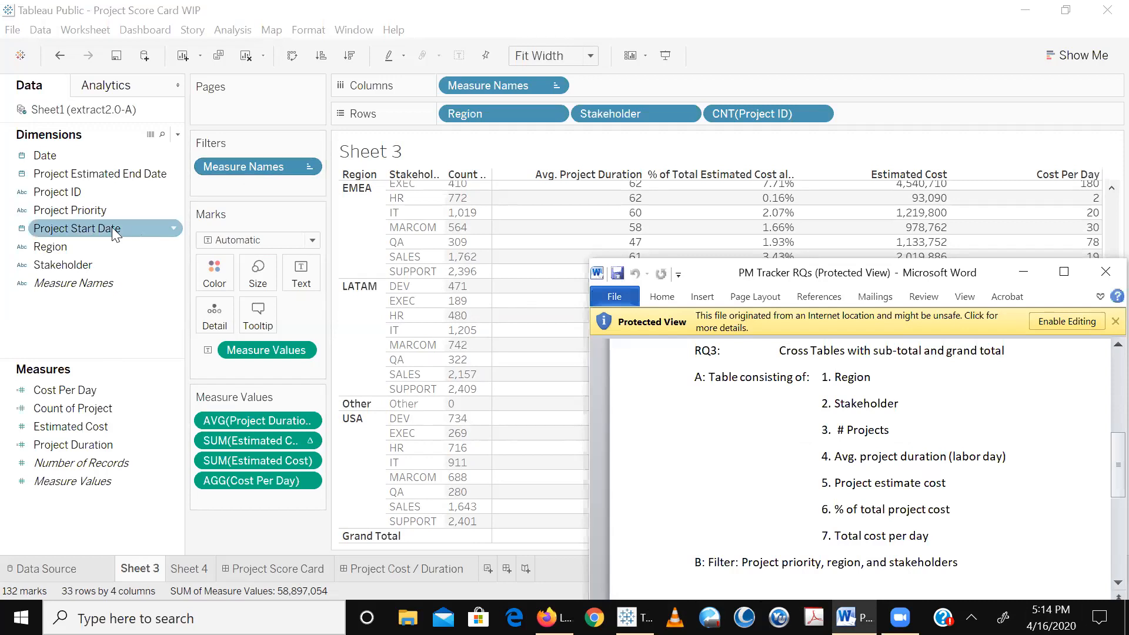
pyautogui.moveTo(276, 160); pyautogui.dragTo(257, 532)
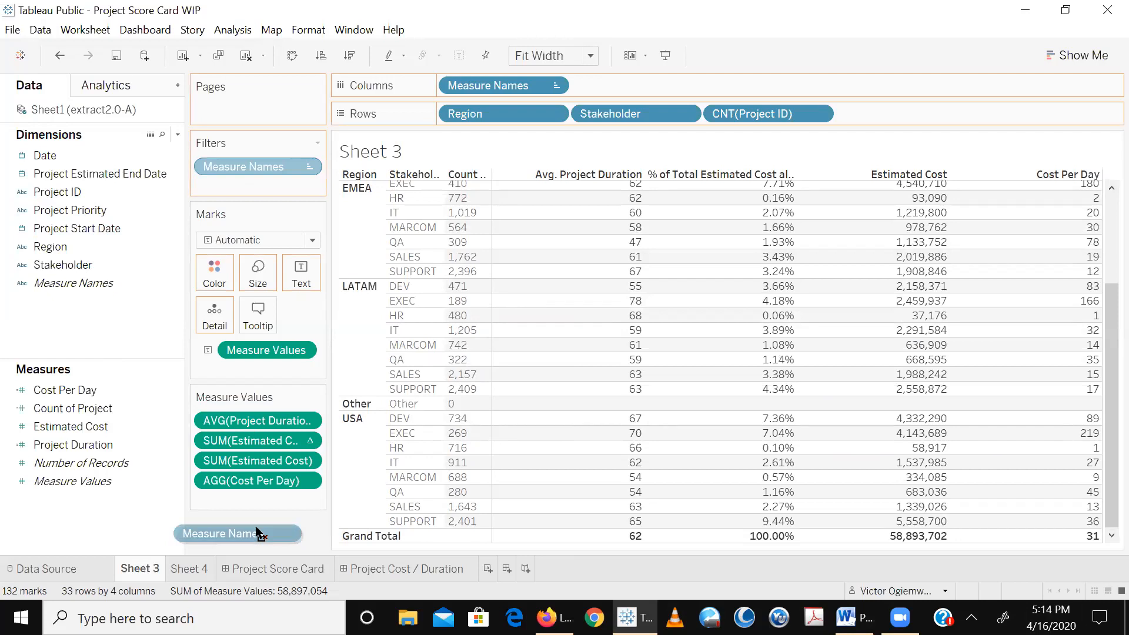
pyautogui.moveTo(257, 529); pyautogui.dragTo(255, 527)
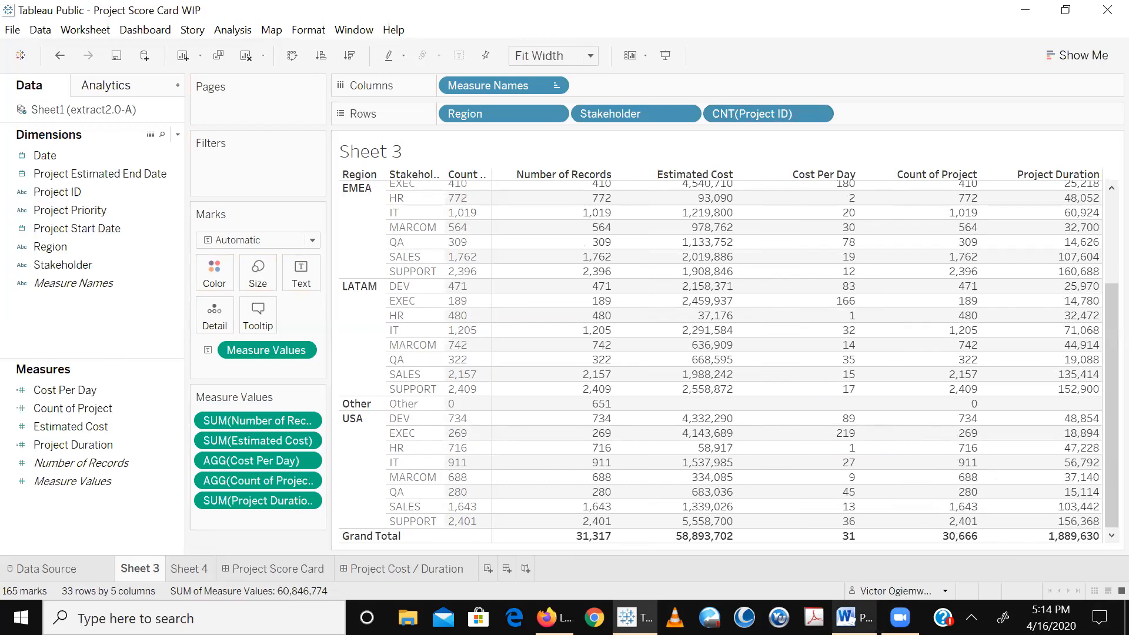
# Add Project Priority as a filter with all of its values selected
pyautogui.click(846, 618)
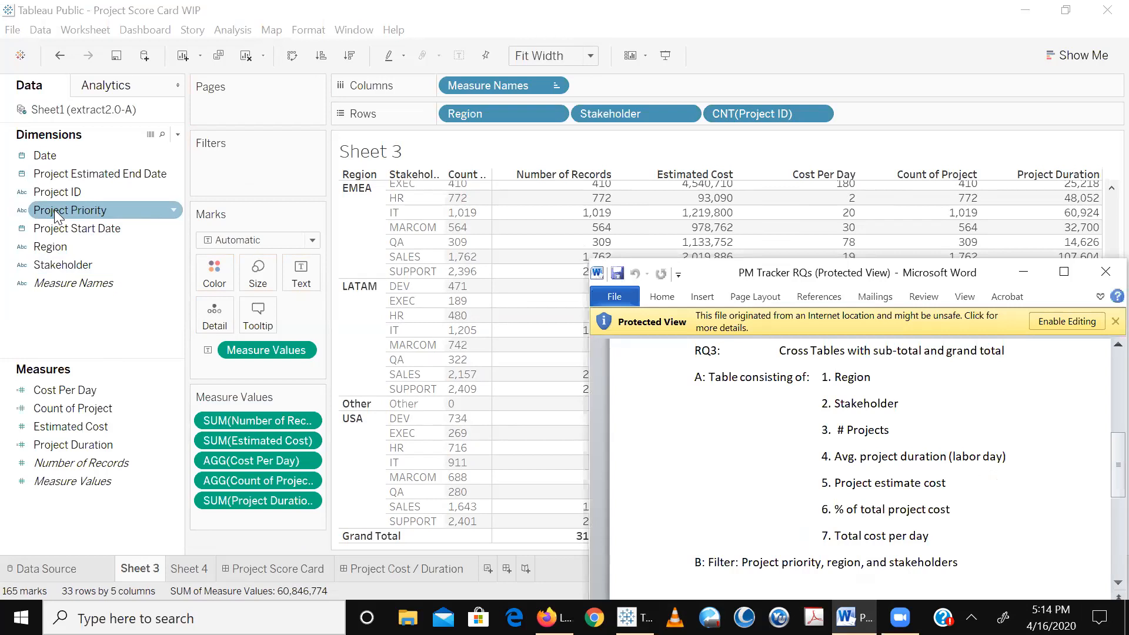
pyautogui.moveTo(54, 210); pyautogui.dragTo(235, 152)
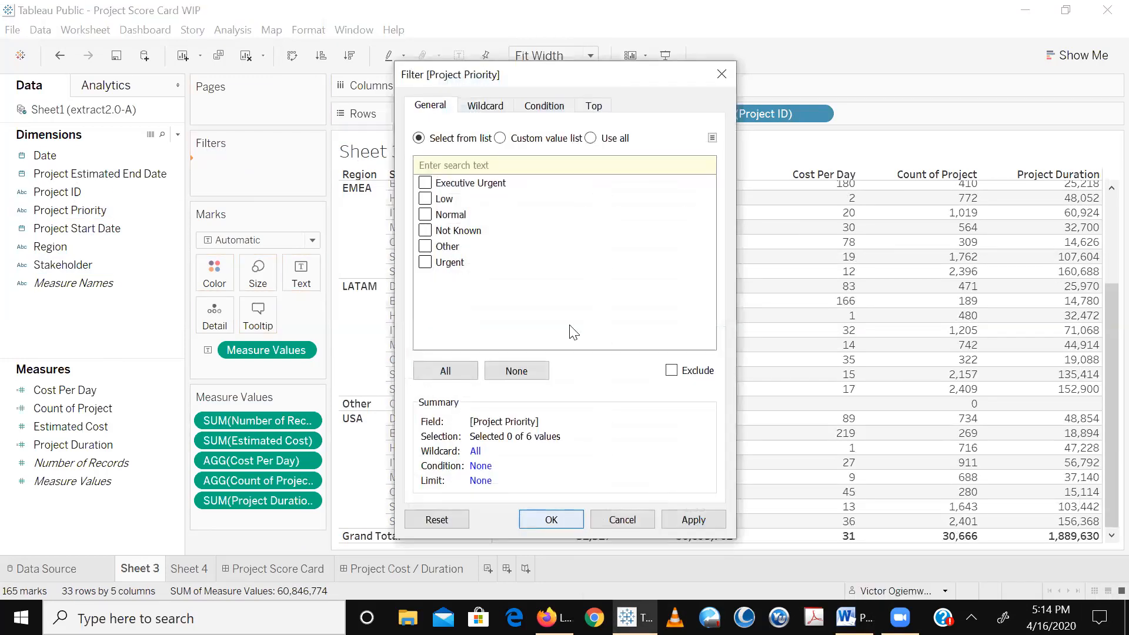
pyautogui.click(460, 378)
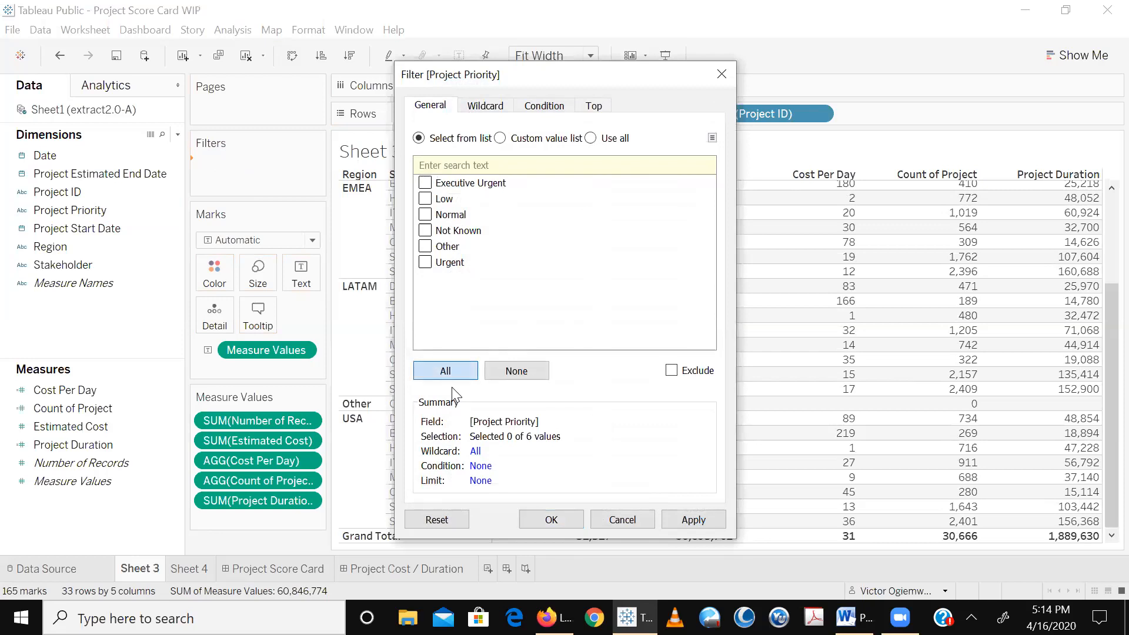
pyautogui.click(703, 517)
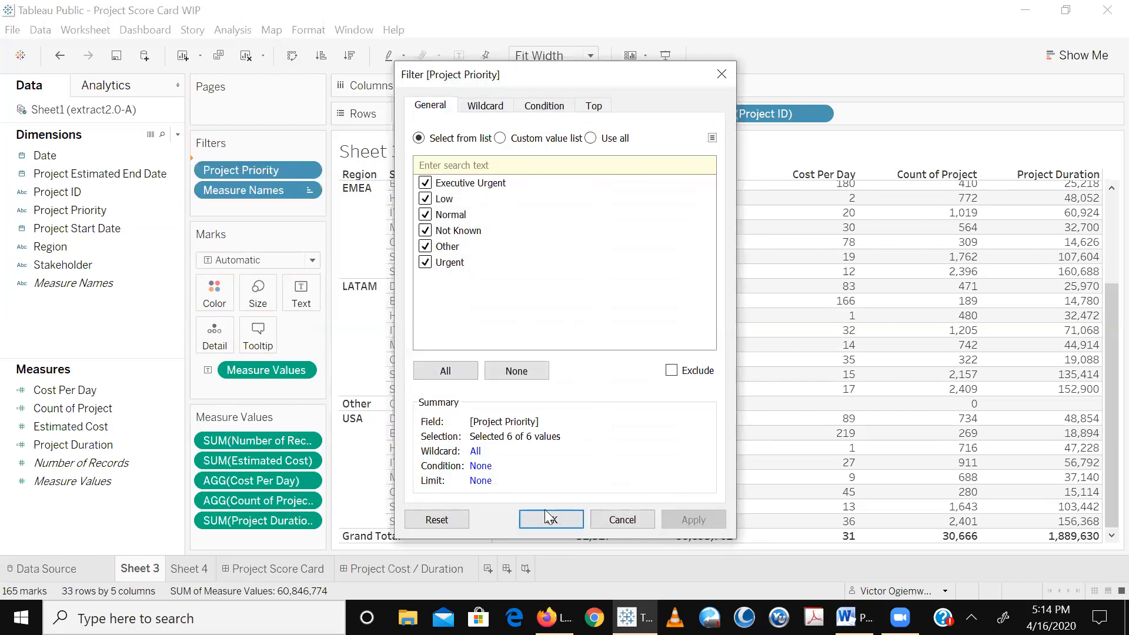
pyautogui.click(548, 518)
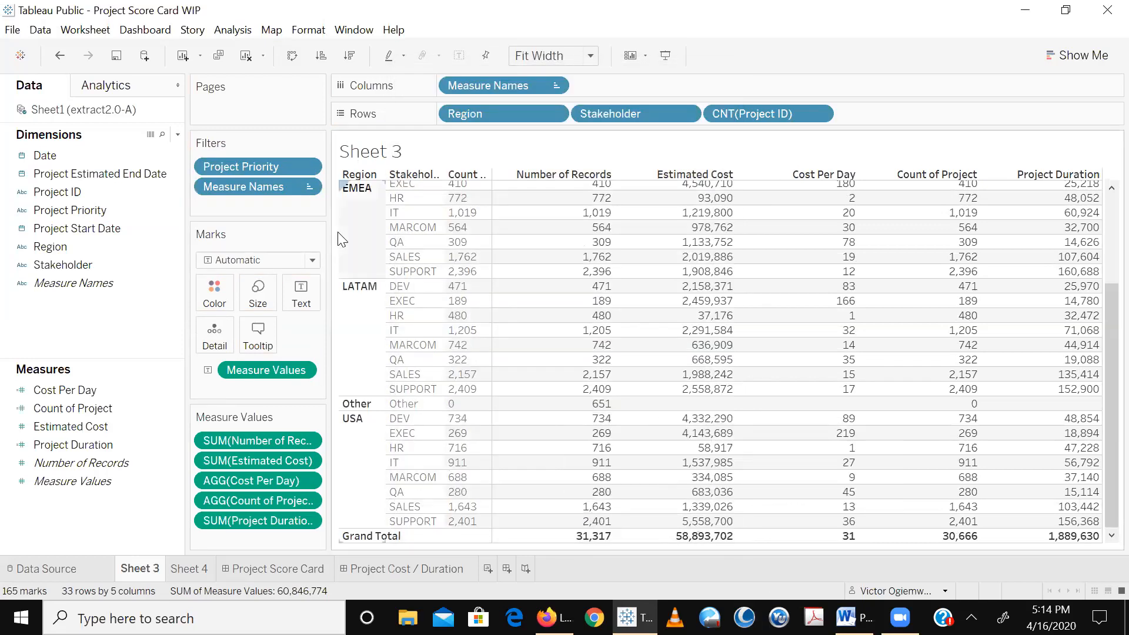
# Check the required filters in the requirements document and add Region as a filter with all of its values selected
pyautogui.click(847, 617)
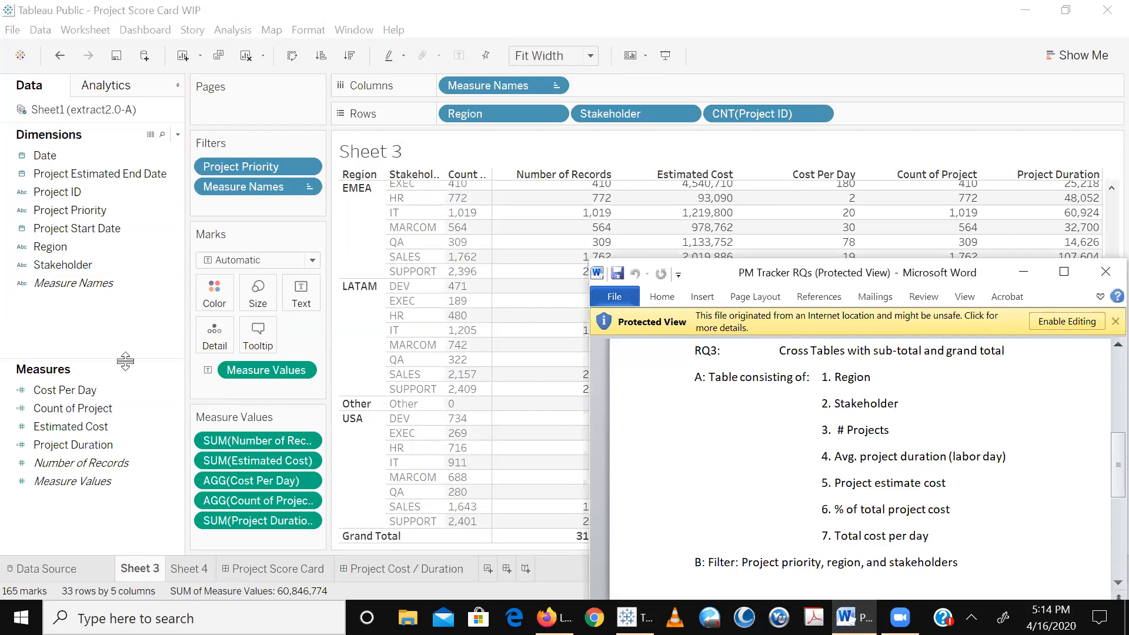
pyautogui.click(68, 249)
pyautogui.moveTo(67, 250); pyautogui.dragTo(234, 206)
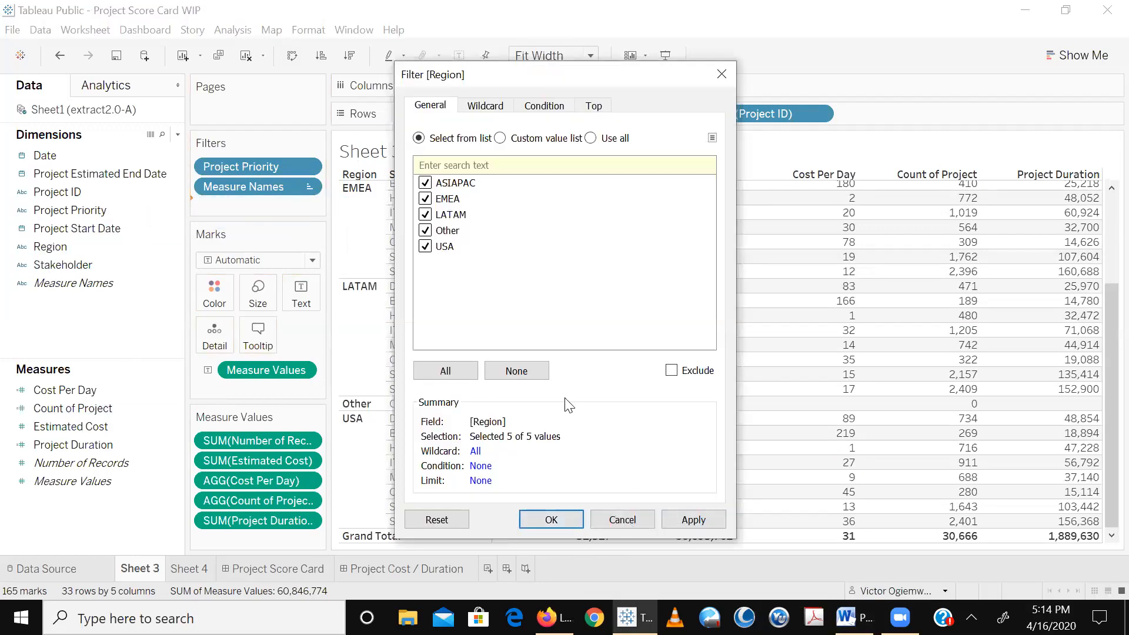
pyautogui.click(704, 526)
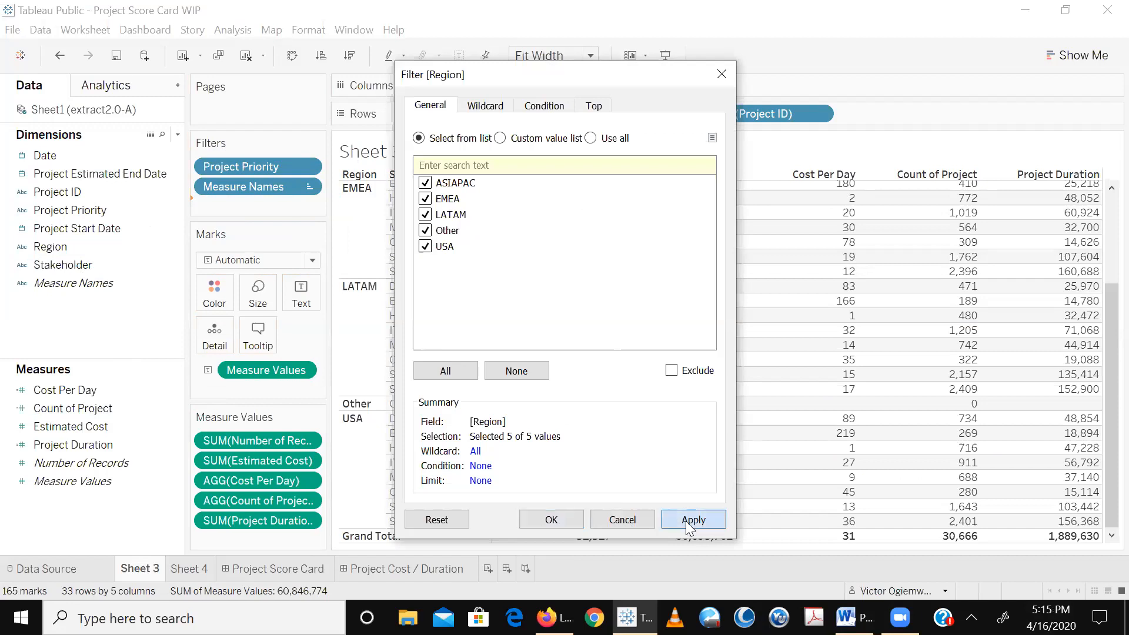
pyautogui.click(551, 520)
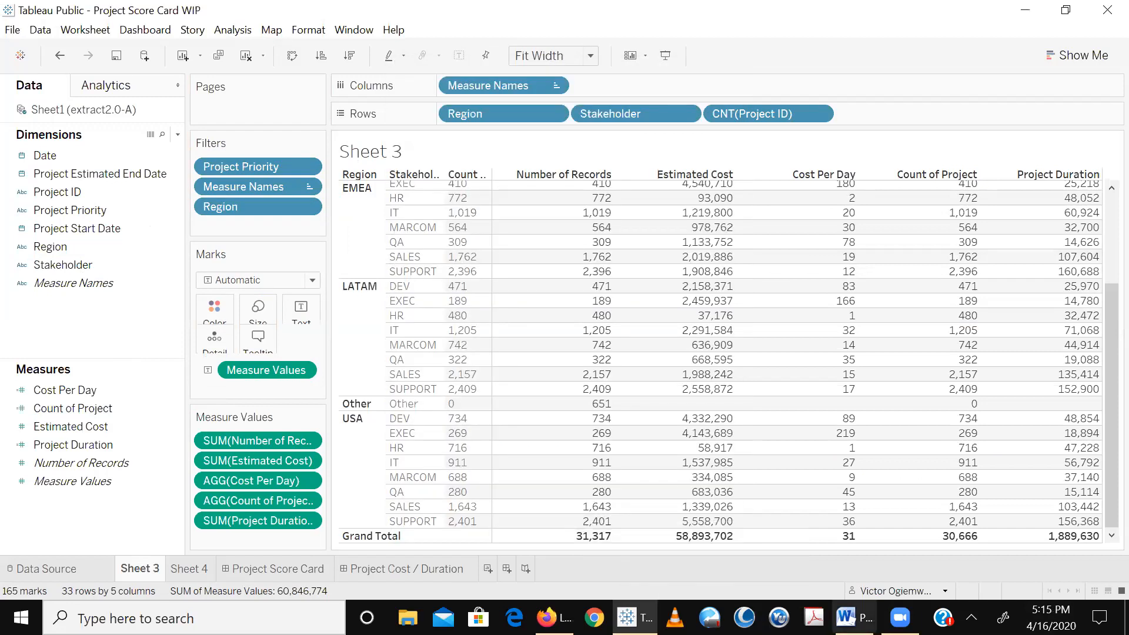
# Recheck the filter requirement and add Stakeholder as a filter with all of its values selected
pyautogui.click(854, 618)
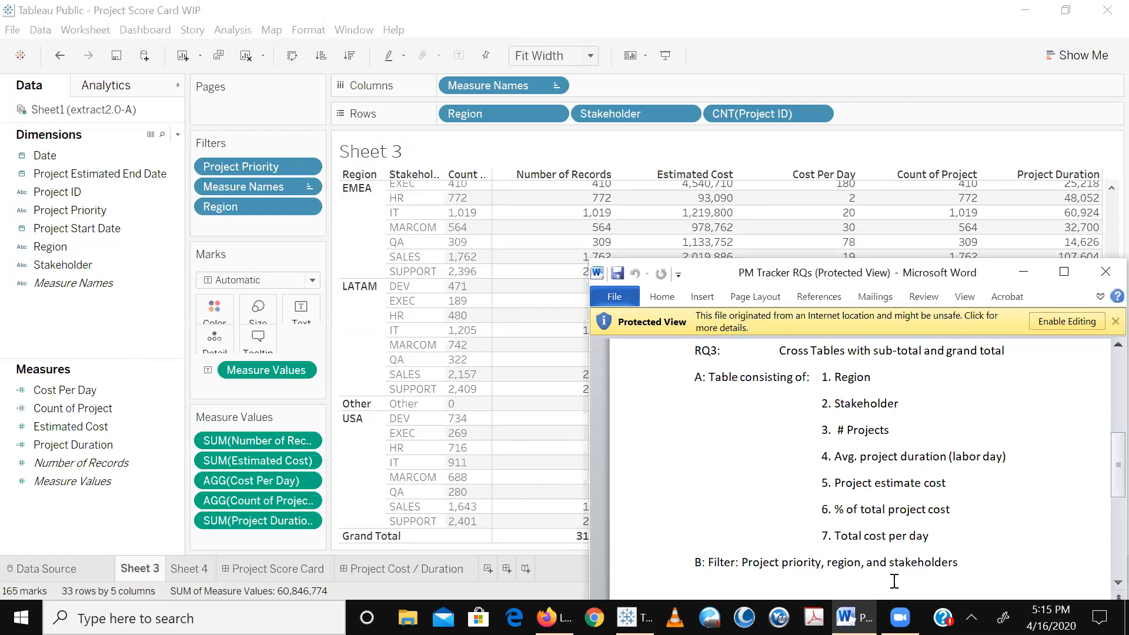
pyautogui.moveTo(88, 263); pyautogui.dragTo(252, 215)
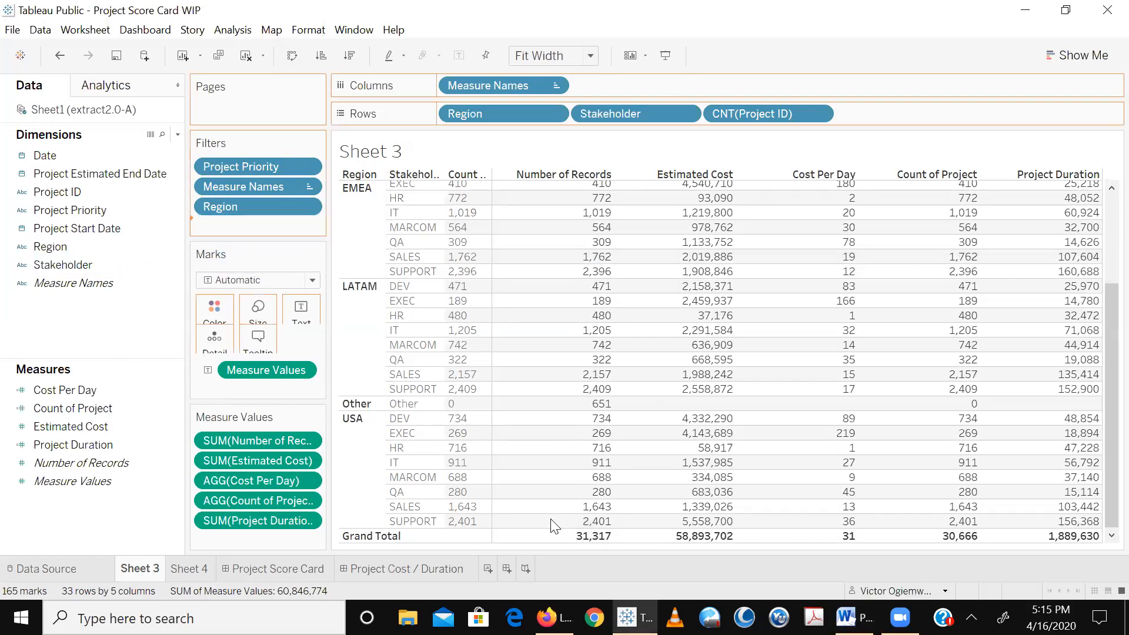
pyautogui.click(688, 520)
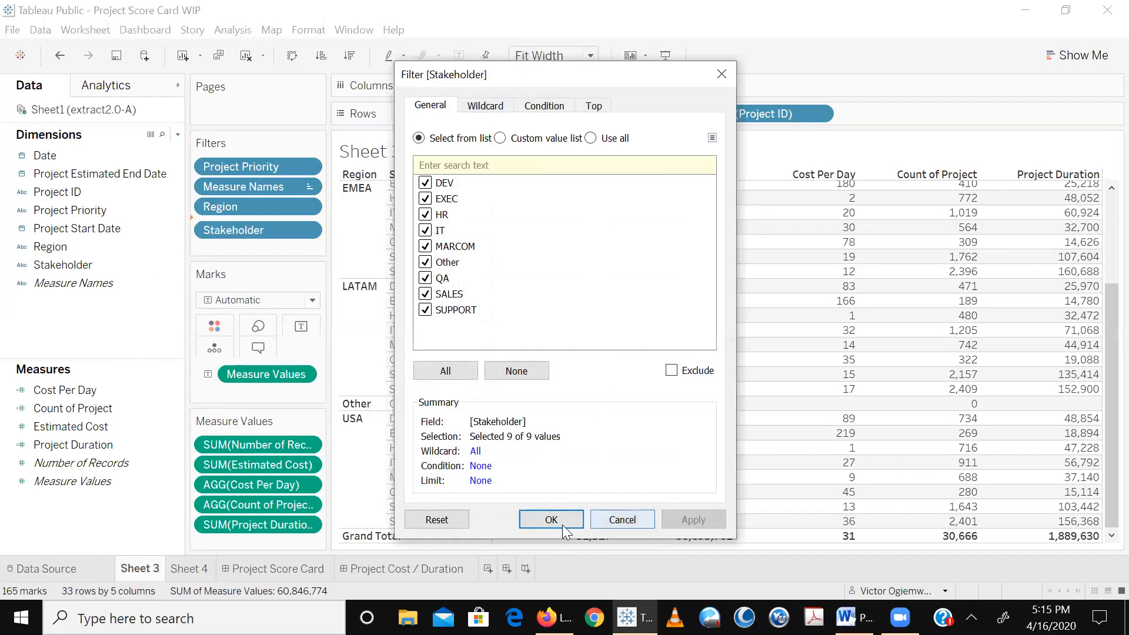
pyautogui.click(560, 524)
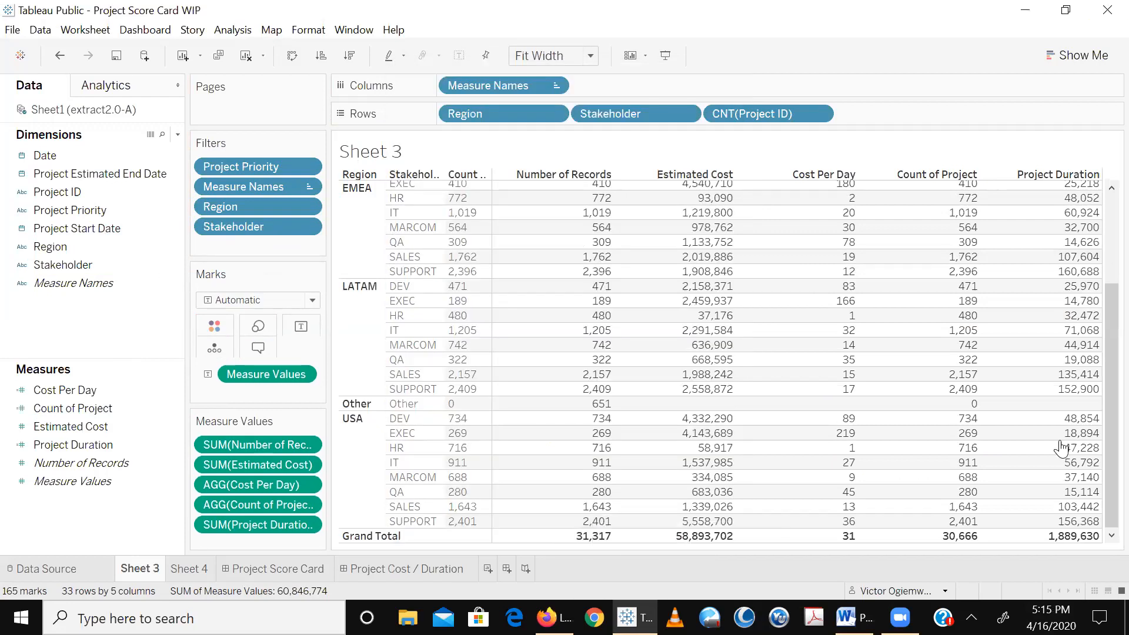
# Open the number formatting for Estimated Cost and remove Number of Records from the table's measure values
pyautogui.moveTo(965, 188)
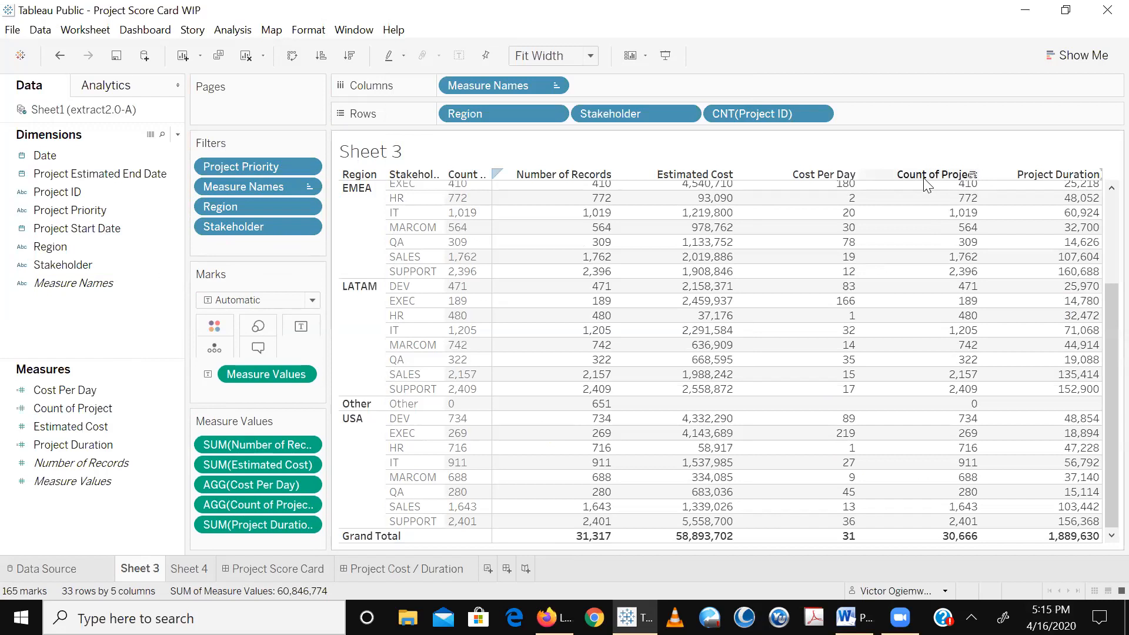
pyautogui.moveTo(677, 200)
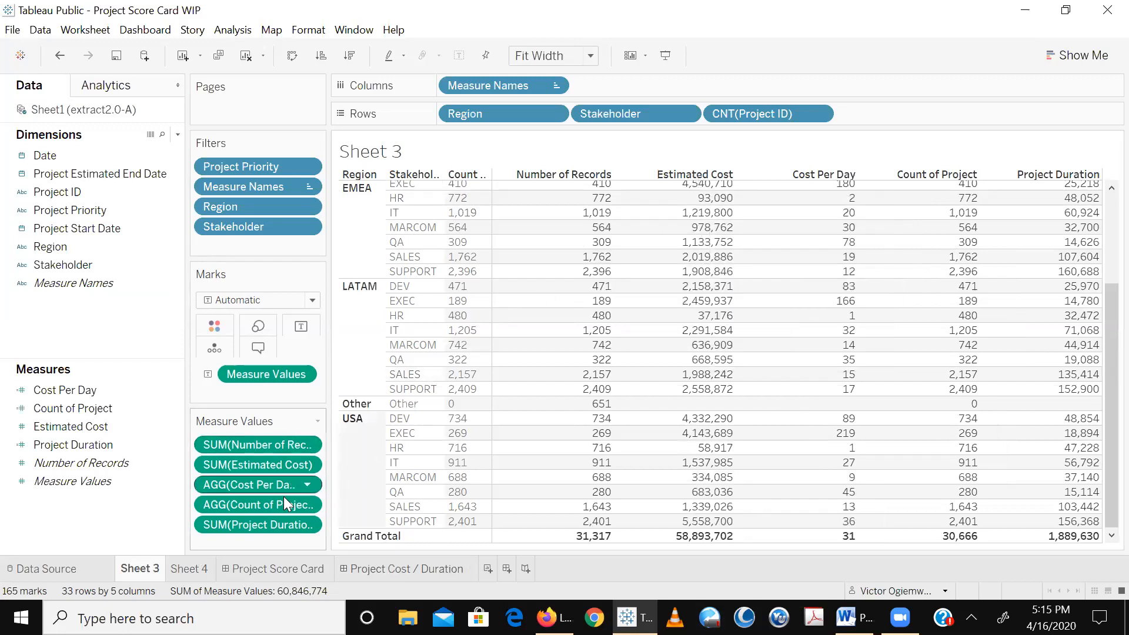
pyautogui.click(307, 465)
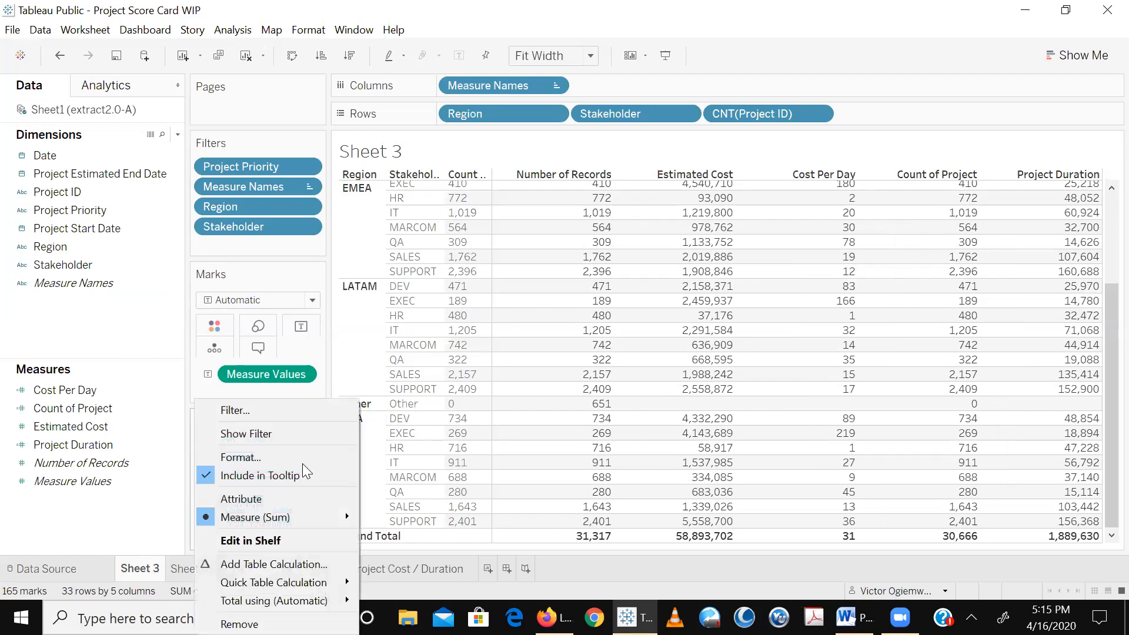
pyautogui.click(277, 458)
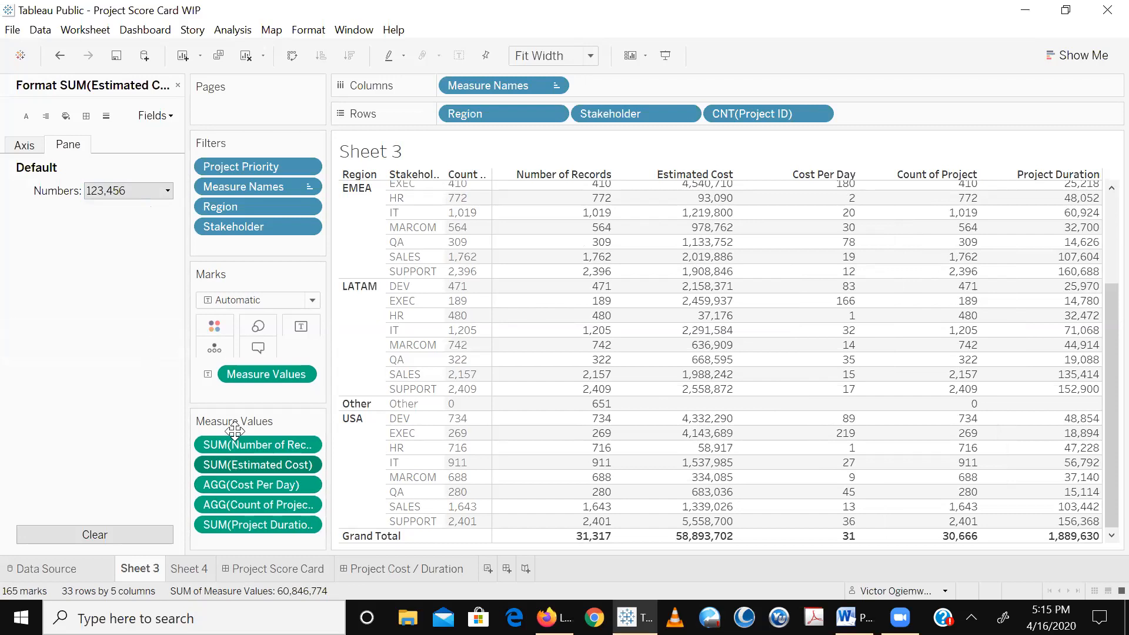
pyautogui.moveTo(259, 445); pyautogui.dragTo(101, 546)
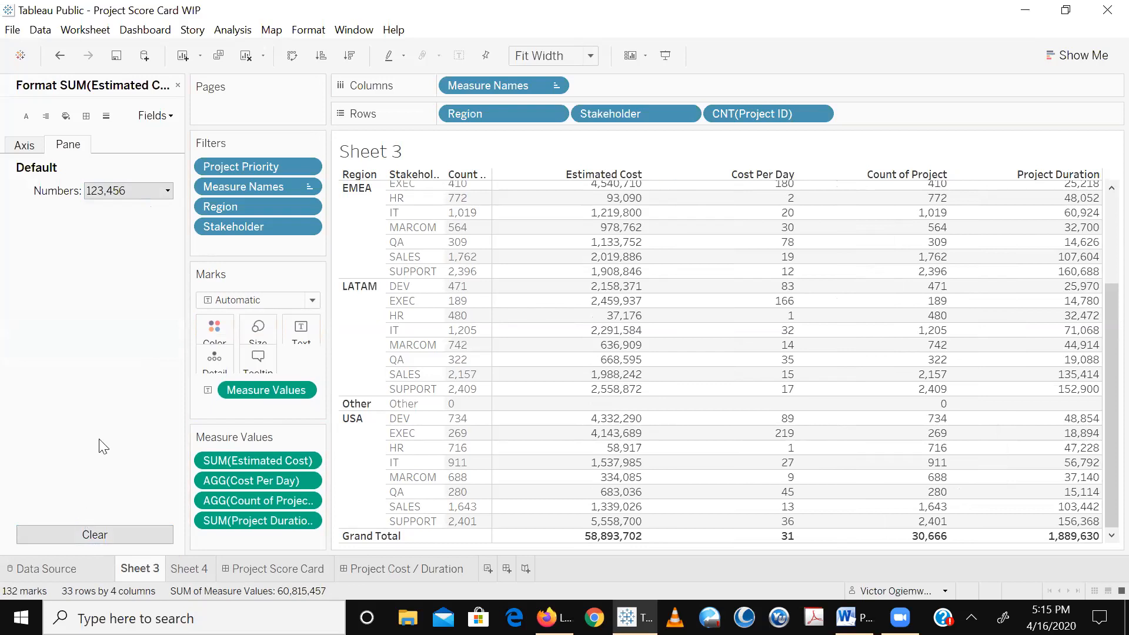
# Format the Estimated Cost values as Currency (Custom), keeping the display units at None
pyautogui.click(168, 191)
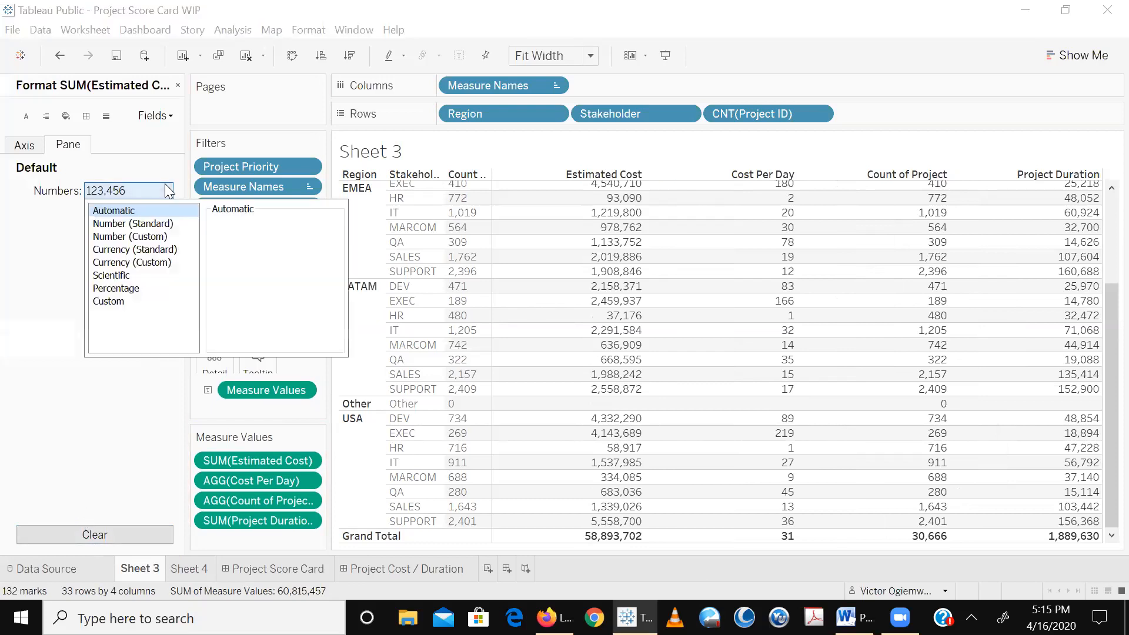
pyautogui.click(148, 263)
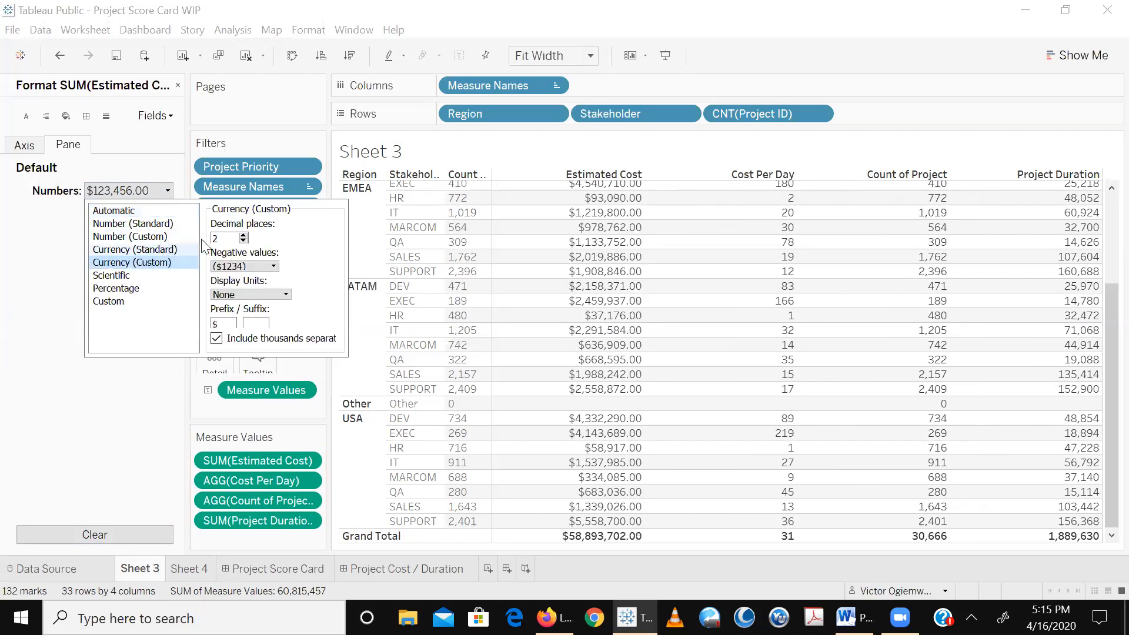
pyautogui.click(282, 295)
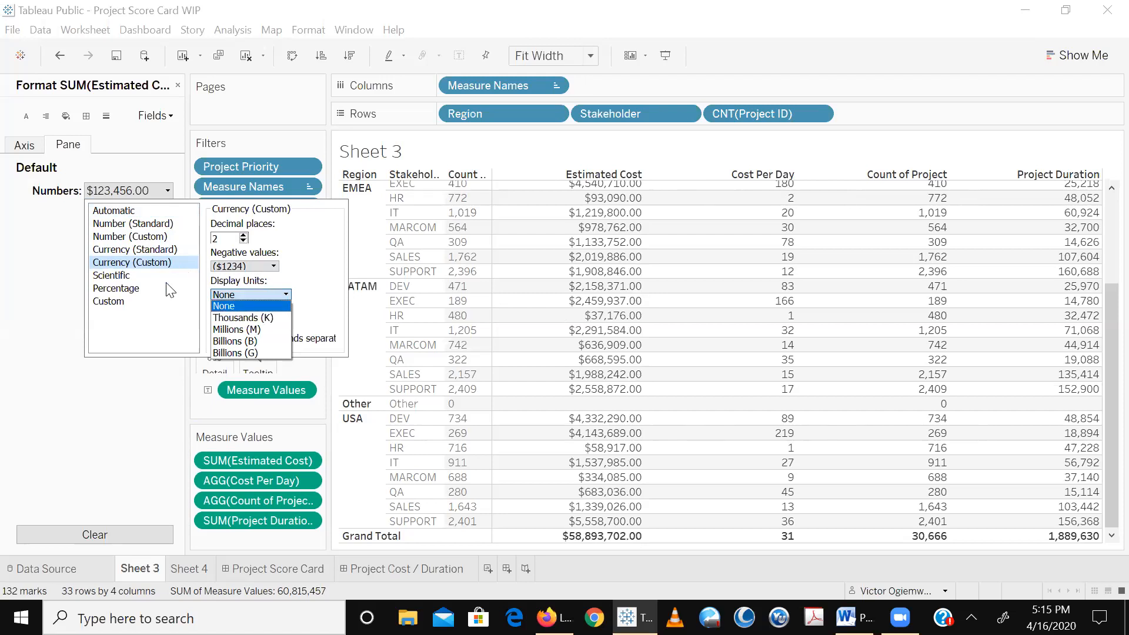
pyautogui.click(129, 342)
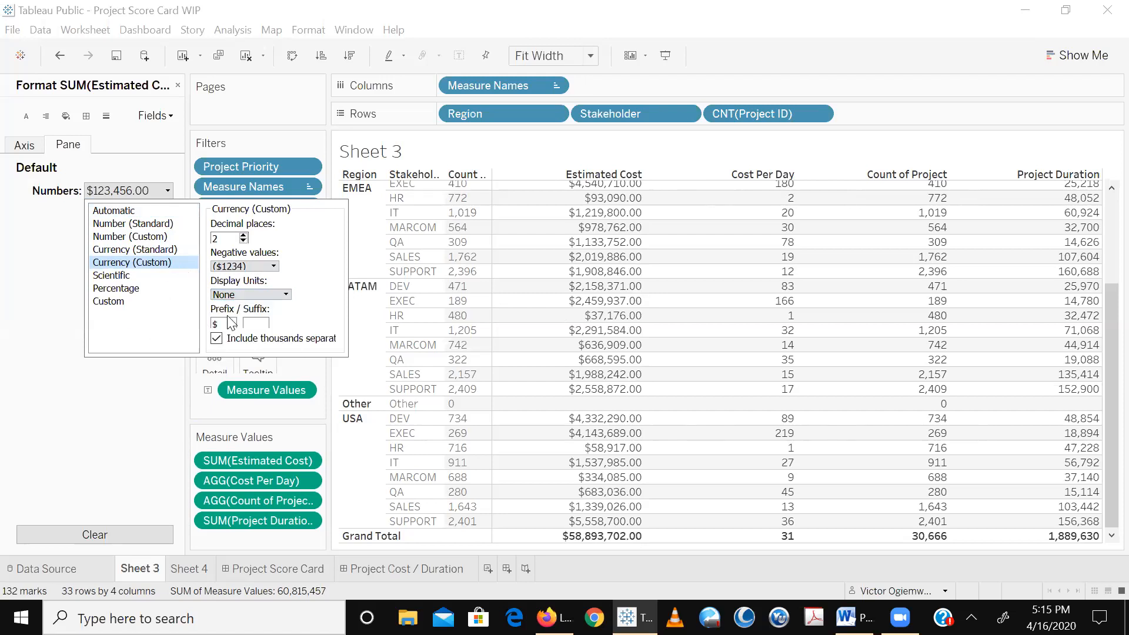
pyautogui.moveTo(575, 314)
pyautogui.click(453, 305)
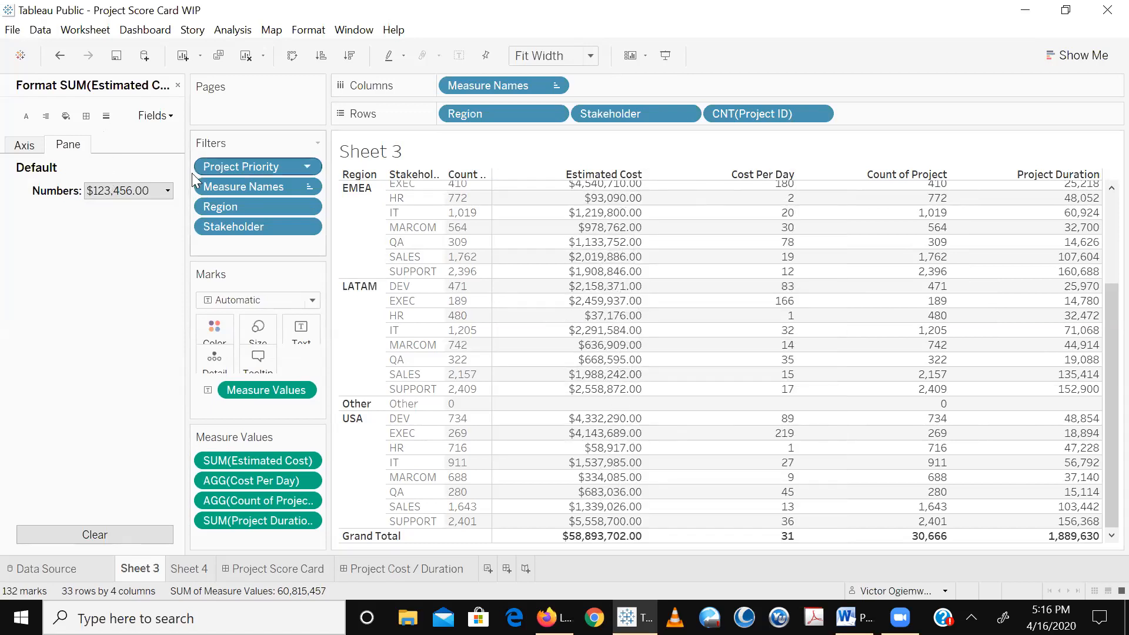
# Set the Estimated Cost currency format to 0 decimal places
pyautogui.click(167, 191)
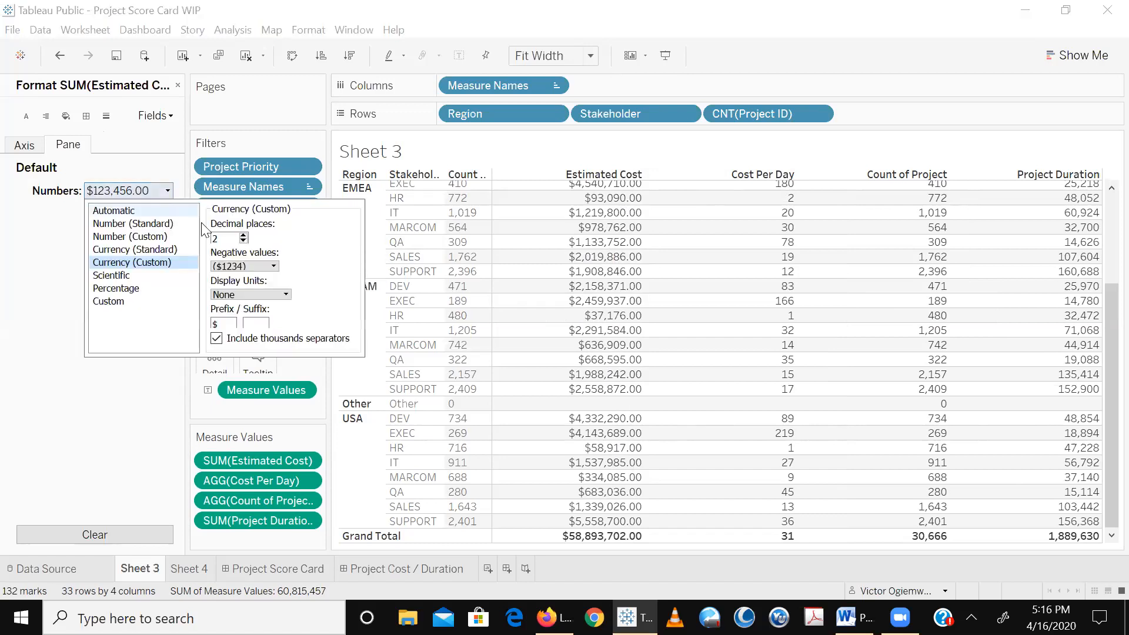
pyautogui.click(243, 235)
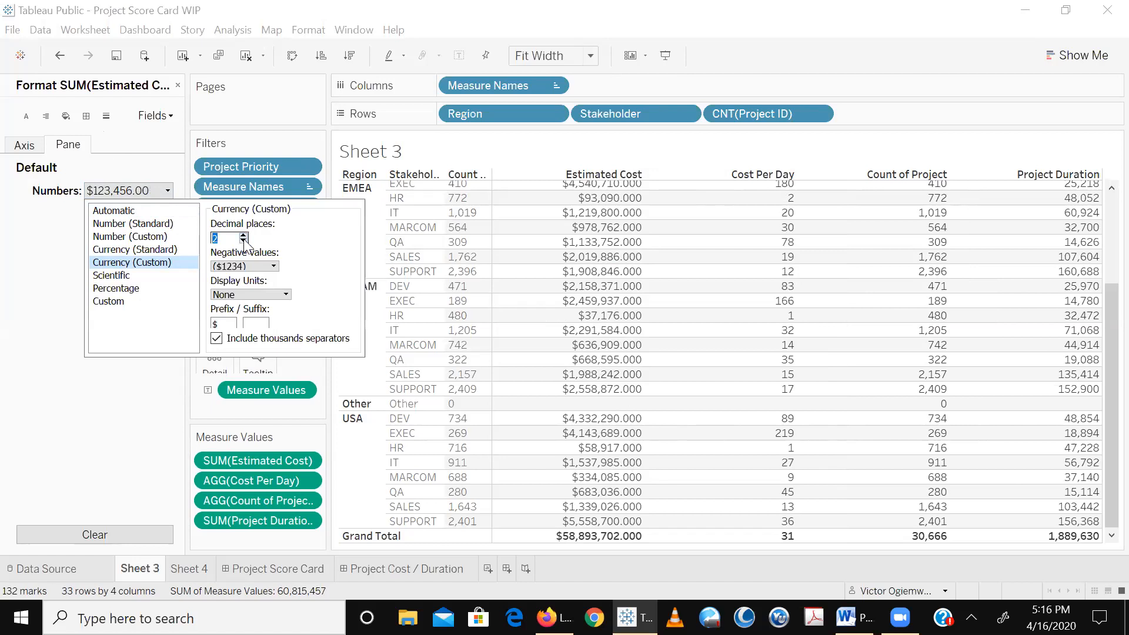
pyautogui.click(244, 241)
pyautogui.click(243, 241)
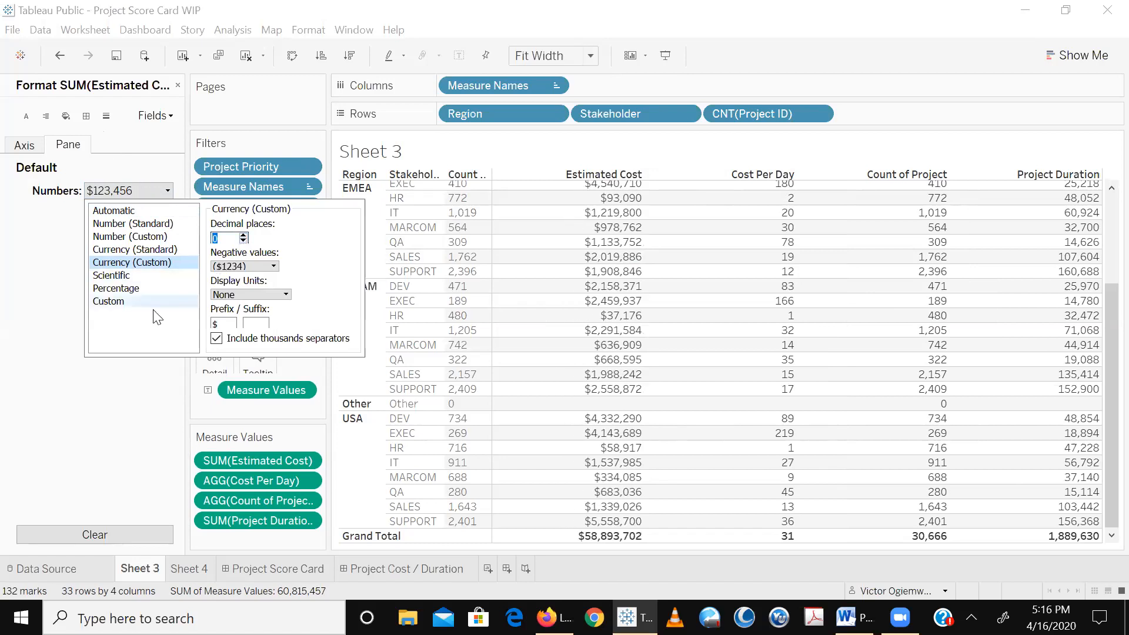
pyautogui.click(120, 408)
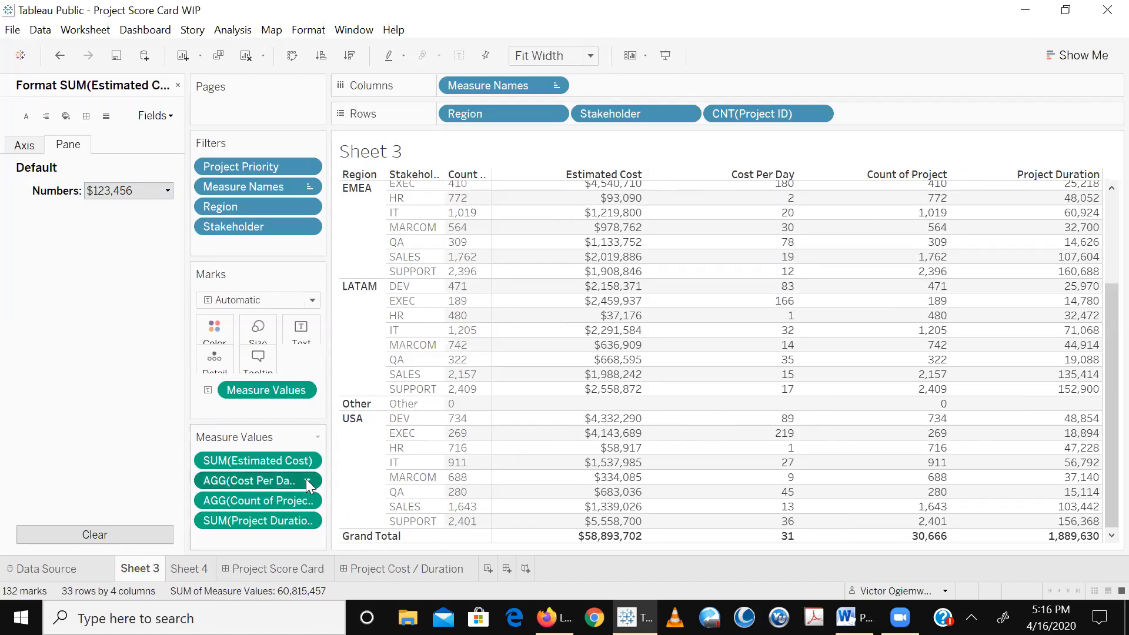
# Format the Cost Per Day measure as Currency (Custom) with 1 decimal place
pyautogui.click(307, 481)
pyautogui.click(271, 467)
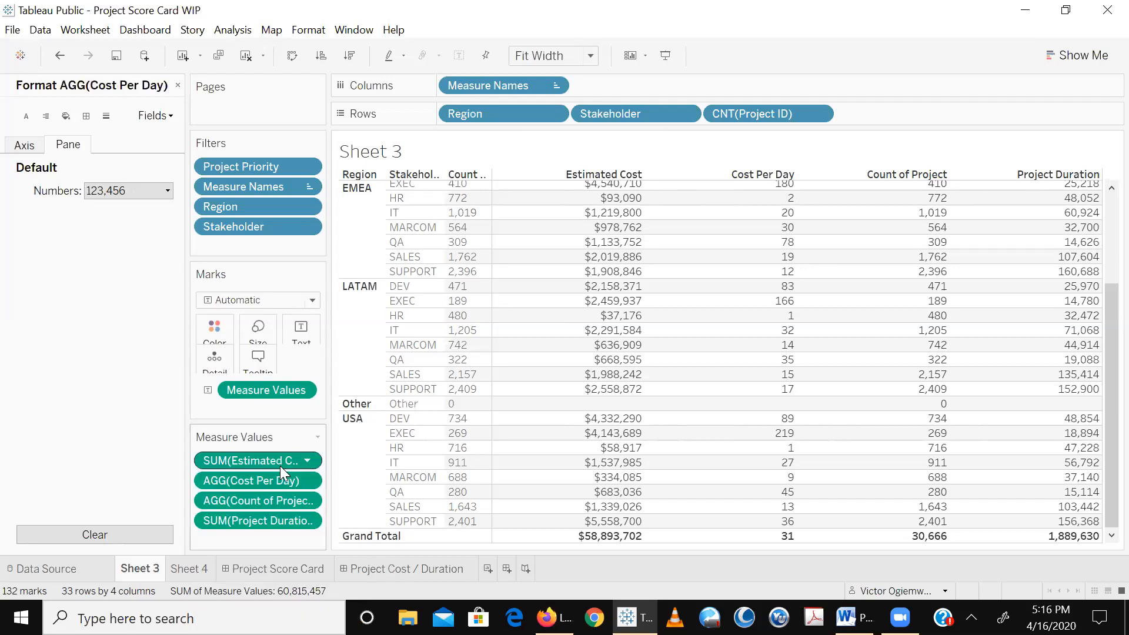
pyautogui.click(167, 191)
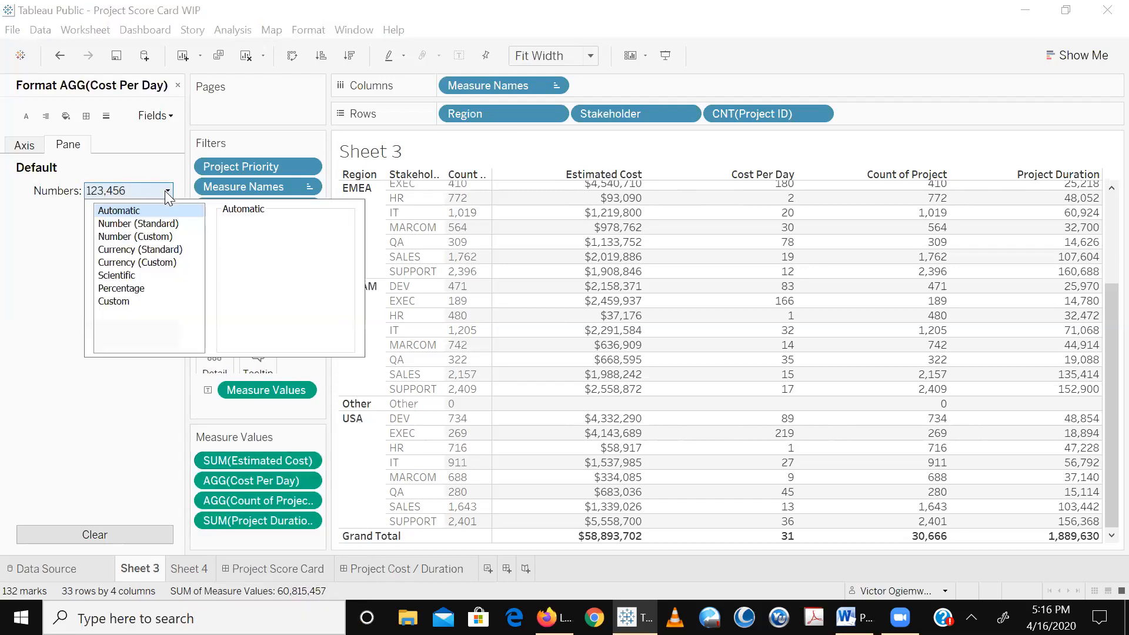
pyautogui.click(165, 262)
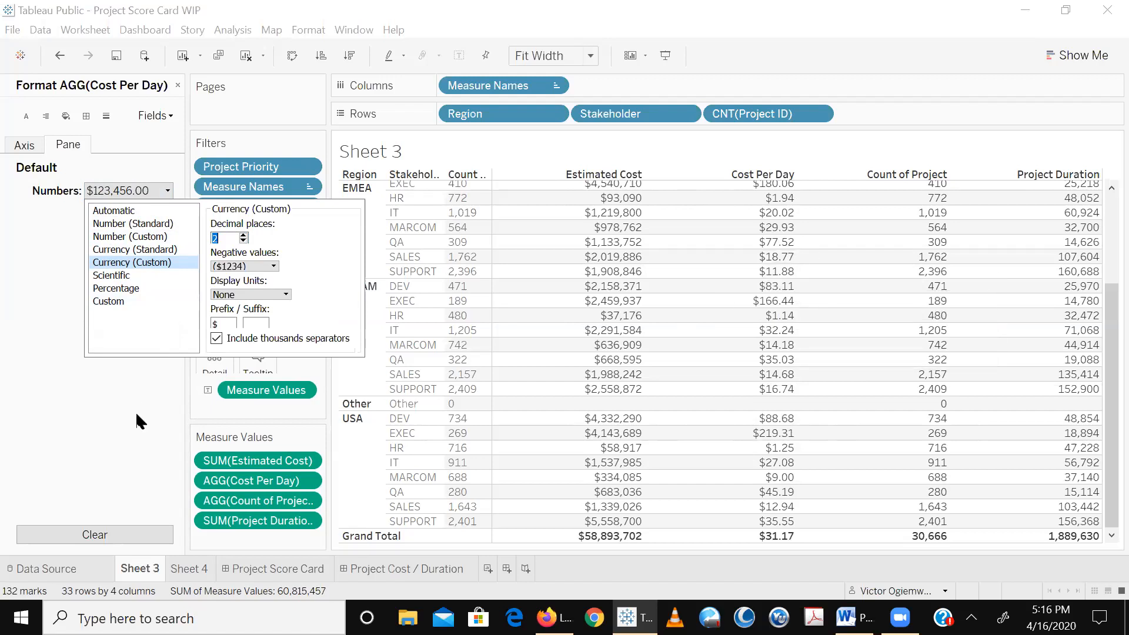
pyautogui.click(244, 241)
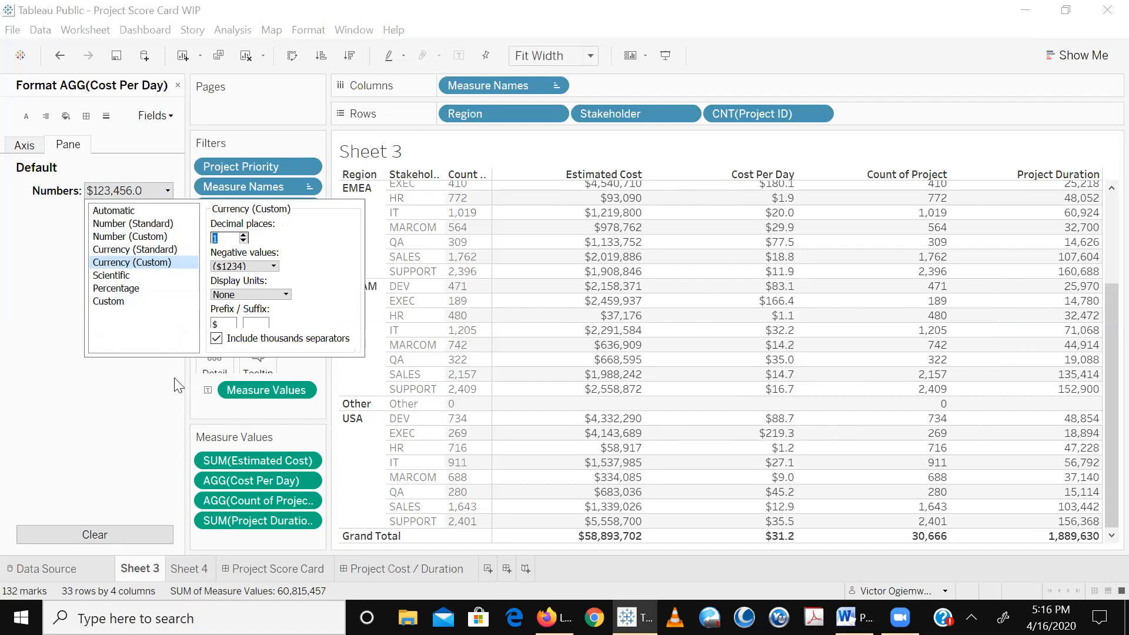
pyautogui.click(152, 432)
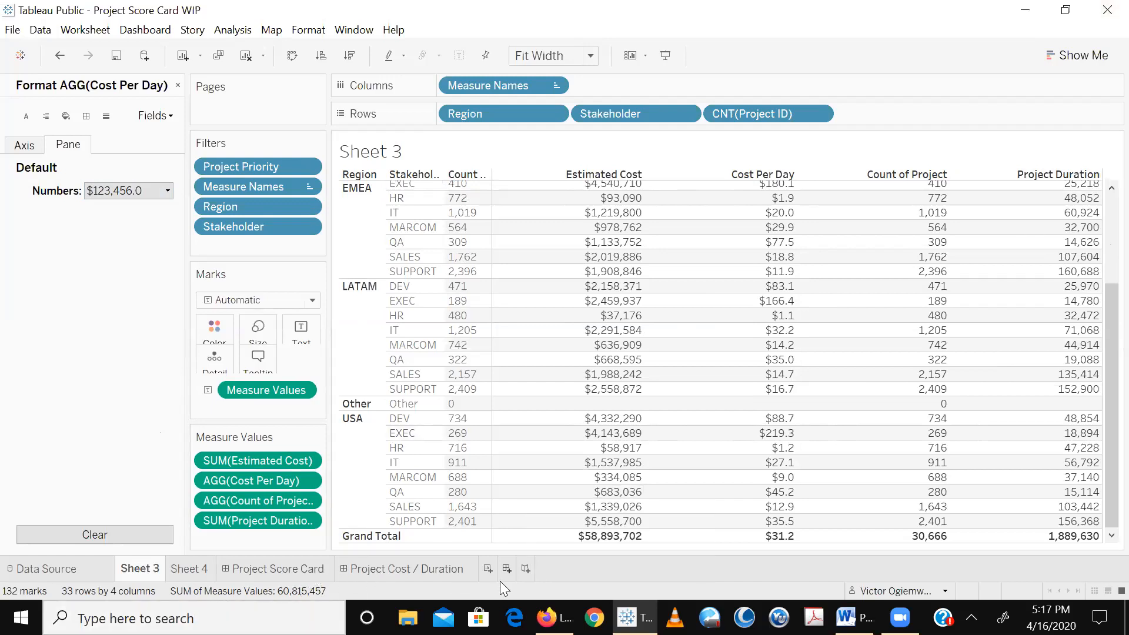
# Create a new dashboard and place the Sheet 3 cross table on it
pyautogui.click(507, 567)
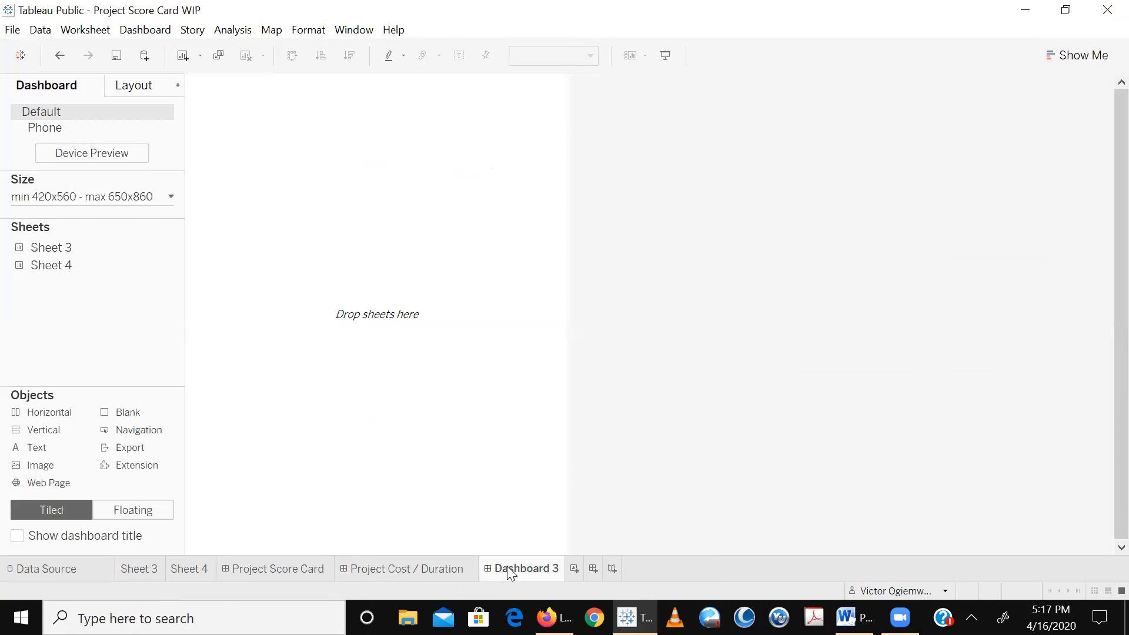
pyautogui.moveTo(34, 256)
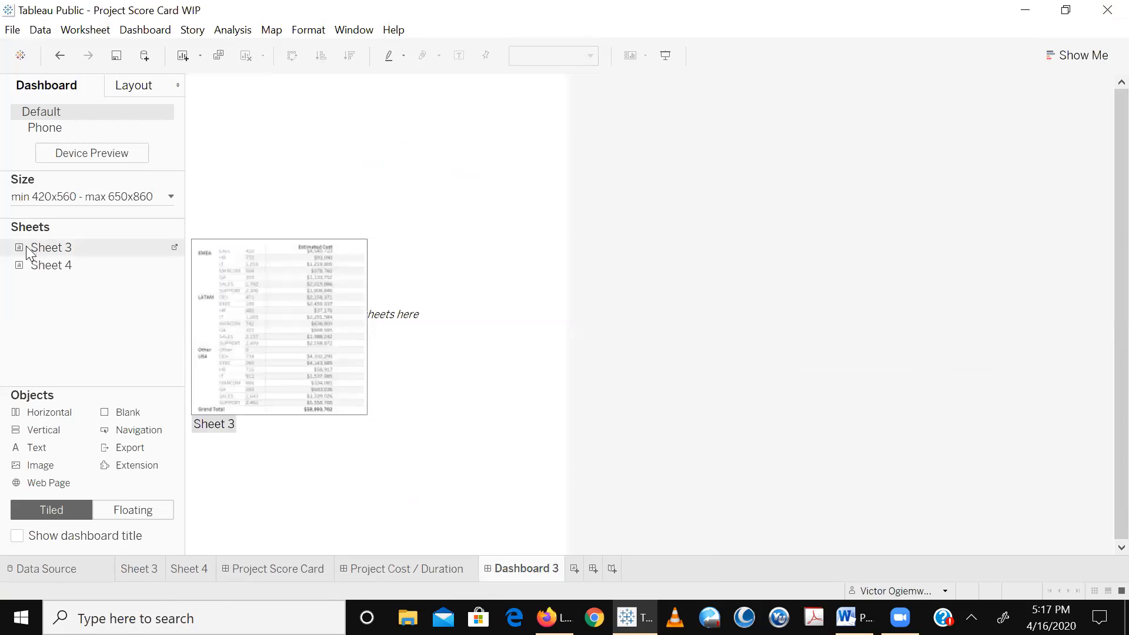
pyautogui.moveTo(26, 252); pyautogui.dragTo(294, 246)
pyautogui.click(591, 57)
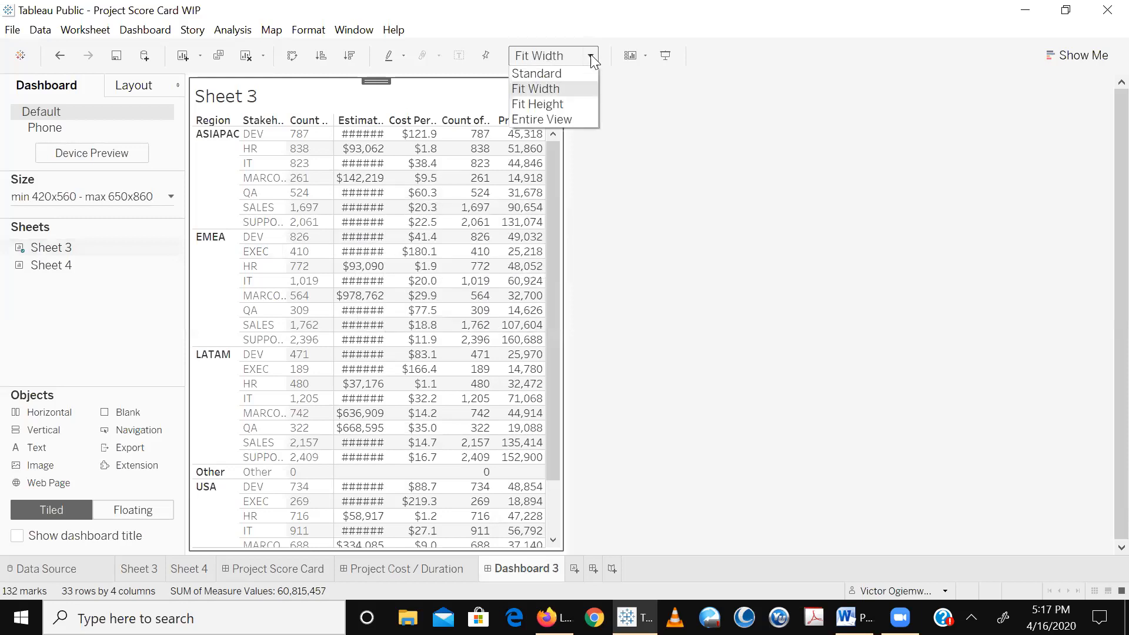
# Set the dashboard's minimum size to 1200 px wide and 900 px high
pyautogui.click(118, 200)
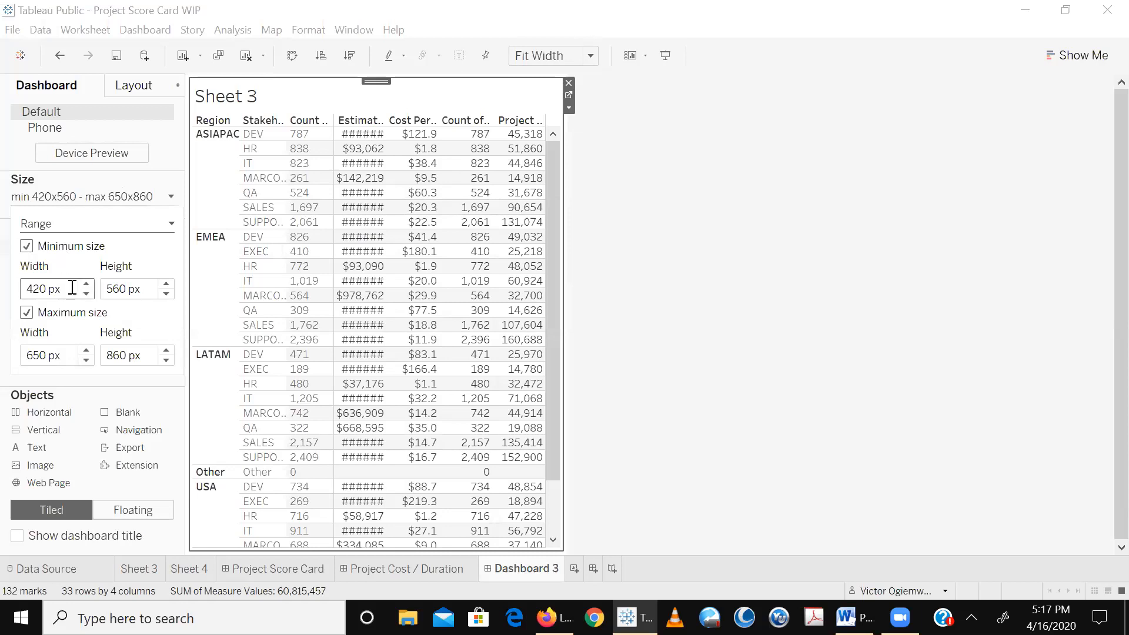
pyautogui.click(32, 288)
pyautogui.press('BackSpace')
pyautogui.write('120')
pyautogui.click(114, 289)
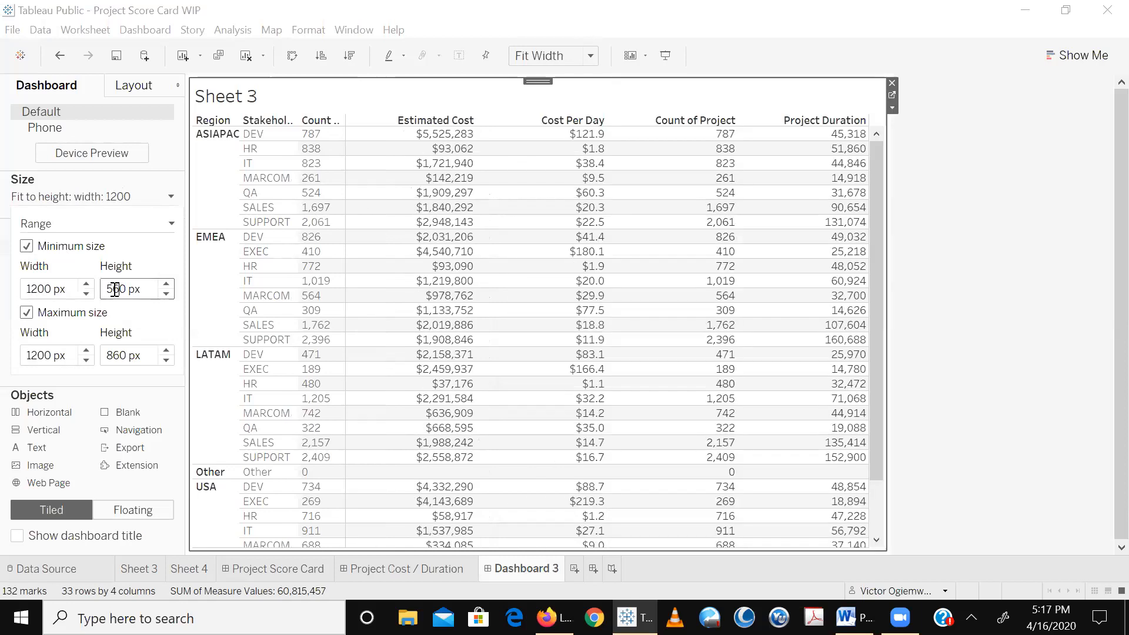
pyautogui.press('BackSpace')
pyautogui.write('9')
pyautogui.click(991, 305)
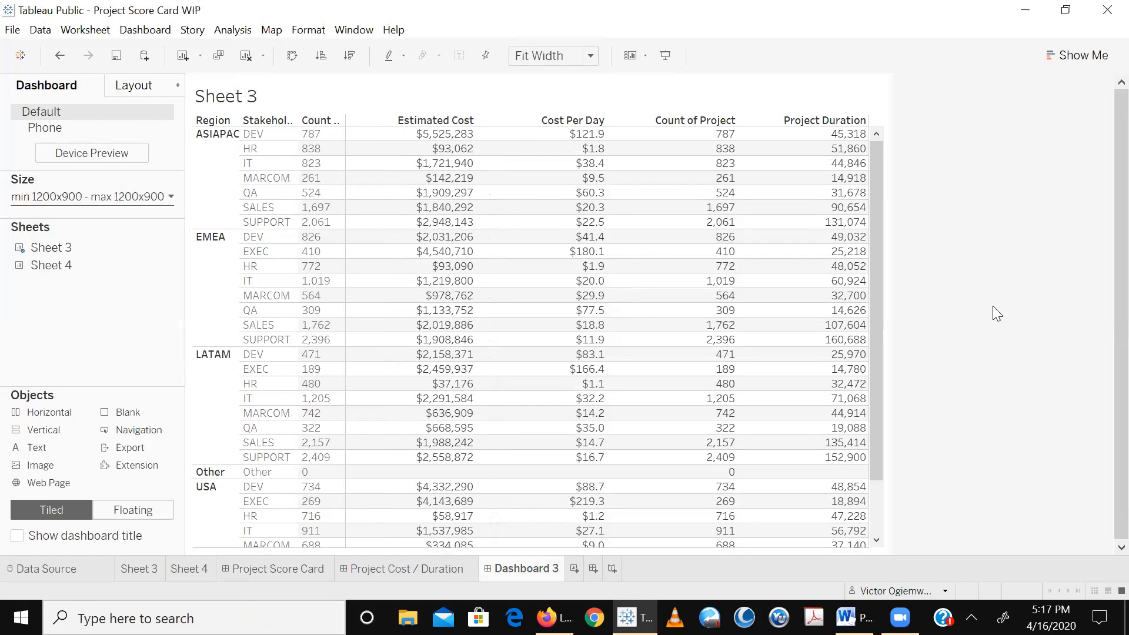
# Check the cross table's filter requirements in the PM Tracker RQs document and show Sheet 3's Project Priority filter on the dashboard
pyautogui.click(875, 87)
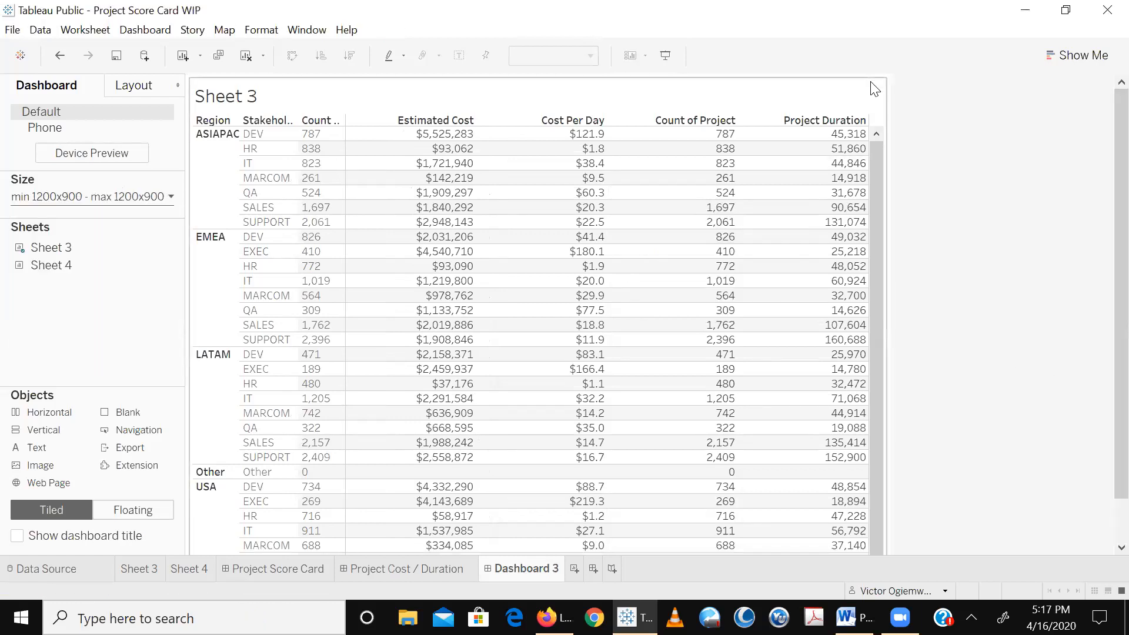
pyautogui.click(894, 109)
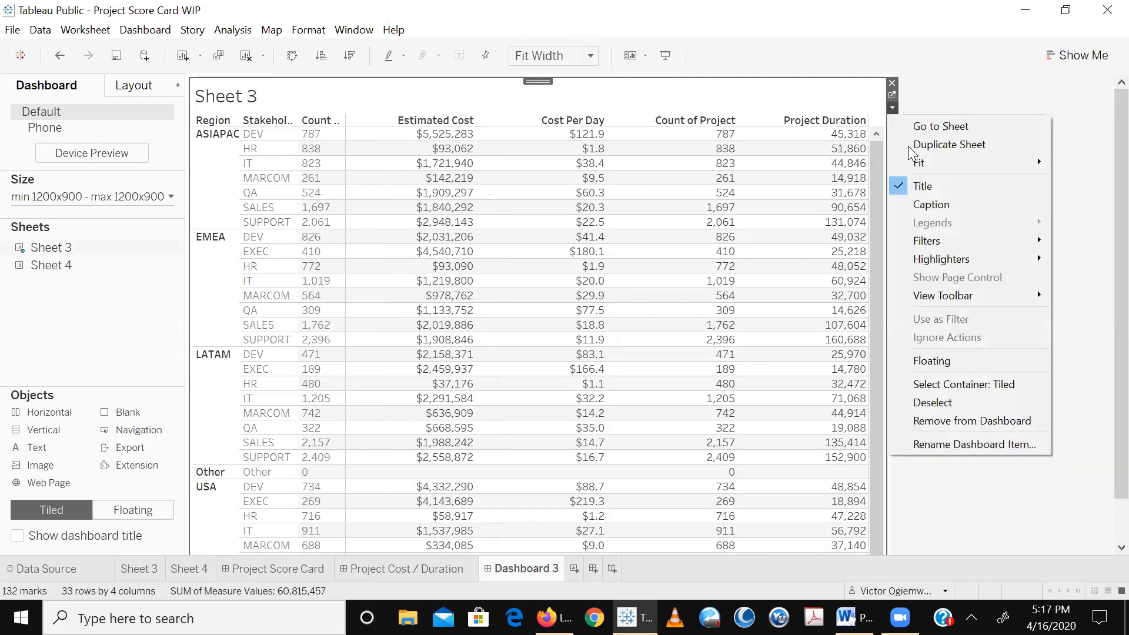
pyautogui.moveTo(932, 242)
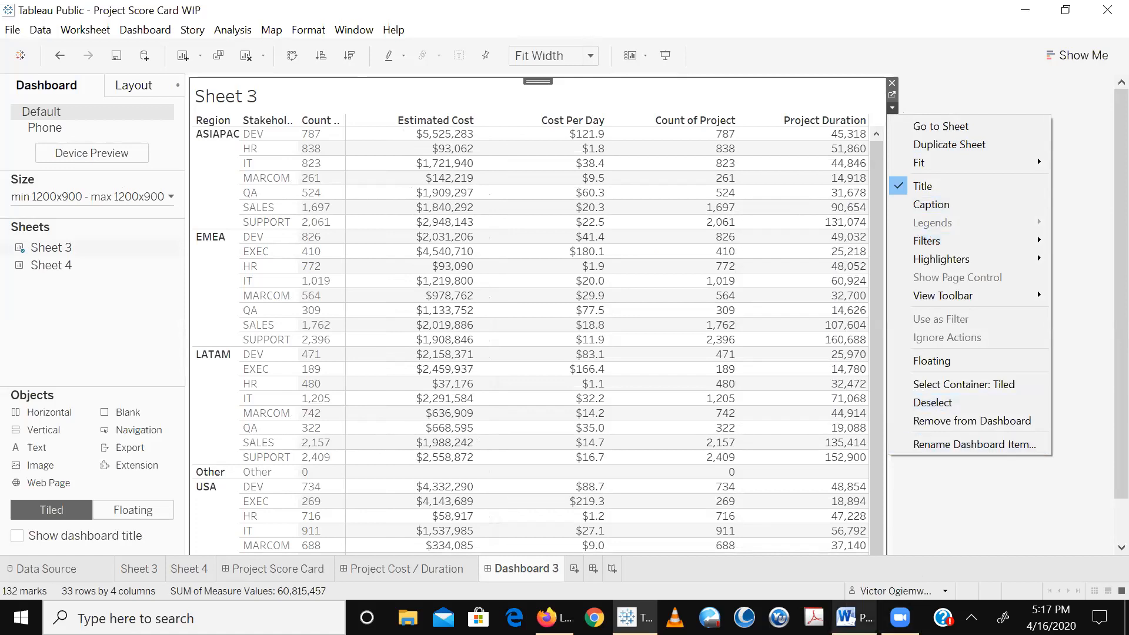
pyautogui.click(855, 617)
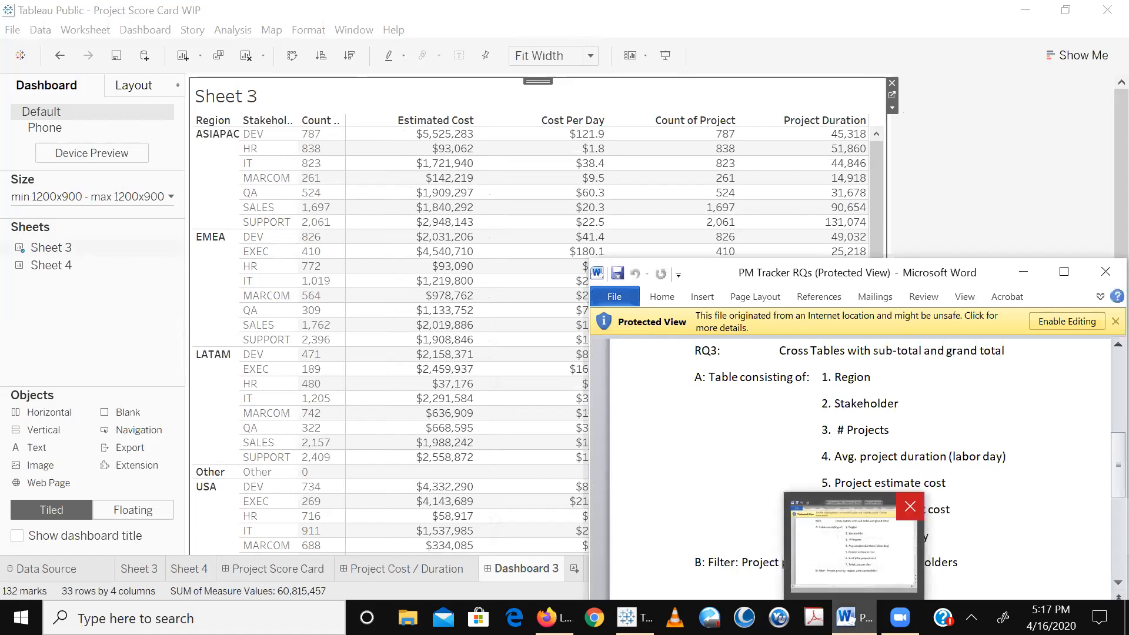
pyautogui.click(929, 125)
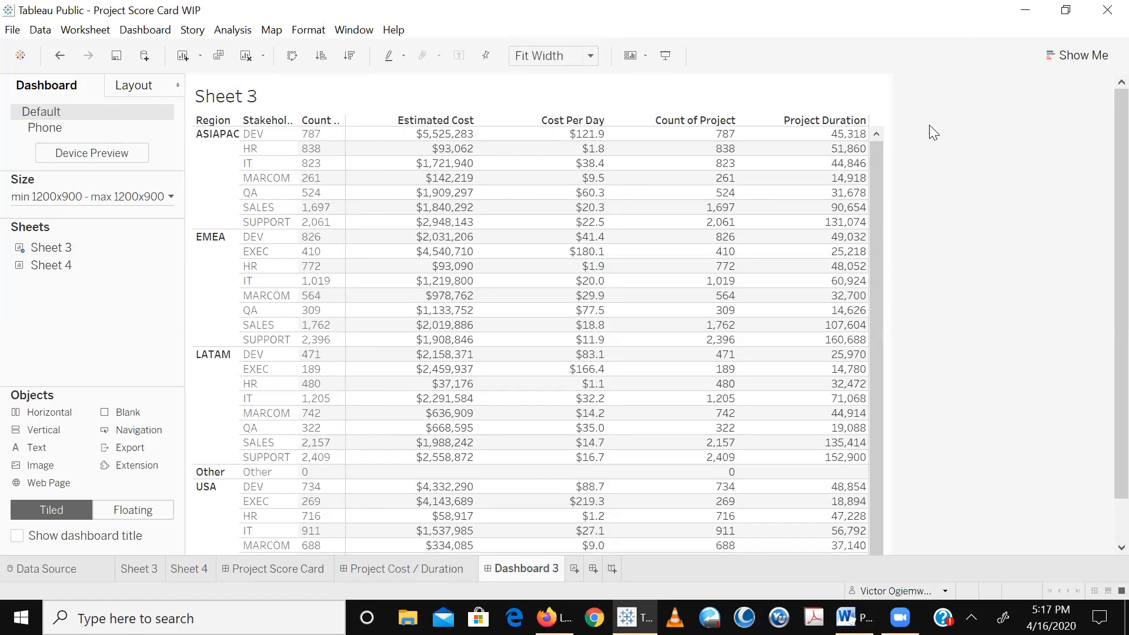
pyautogui.click(868, 91)
pyautogui.click(894, 109)
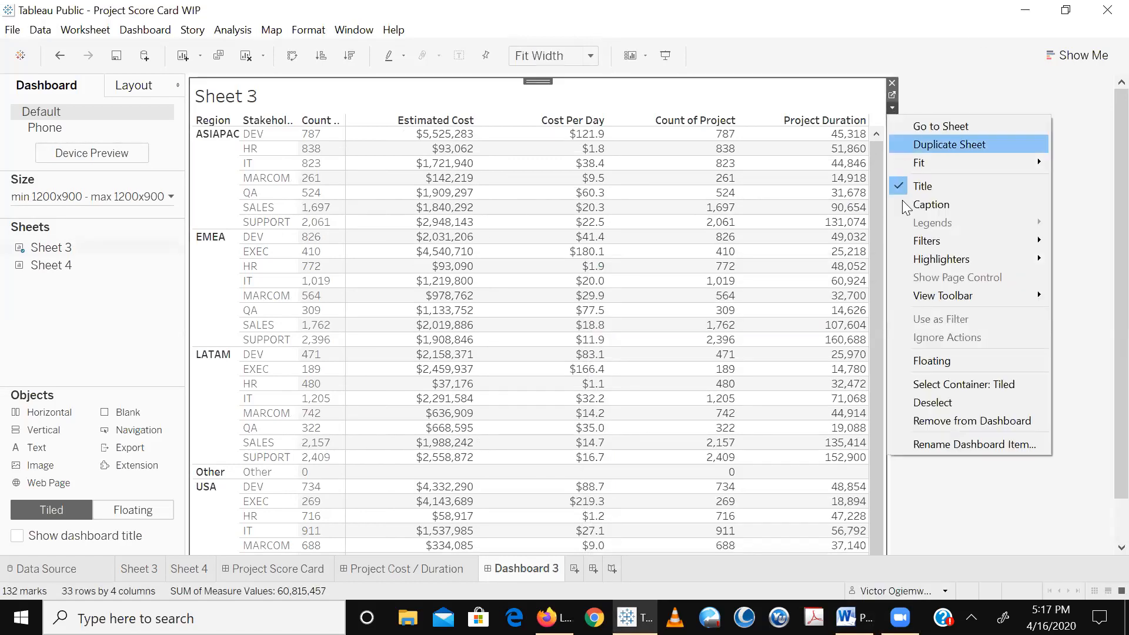
pyautogui.moveTo(944, 244)
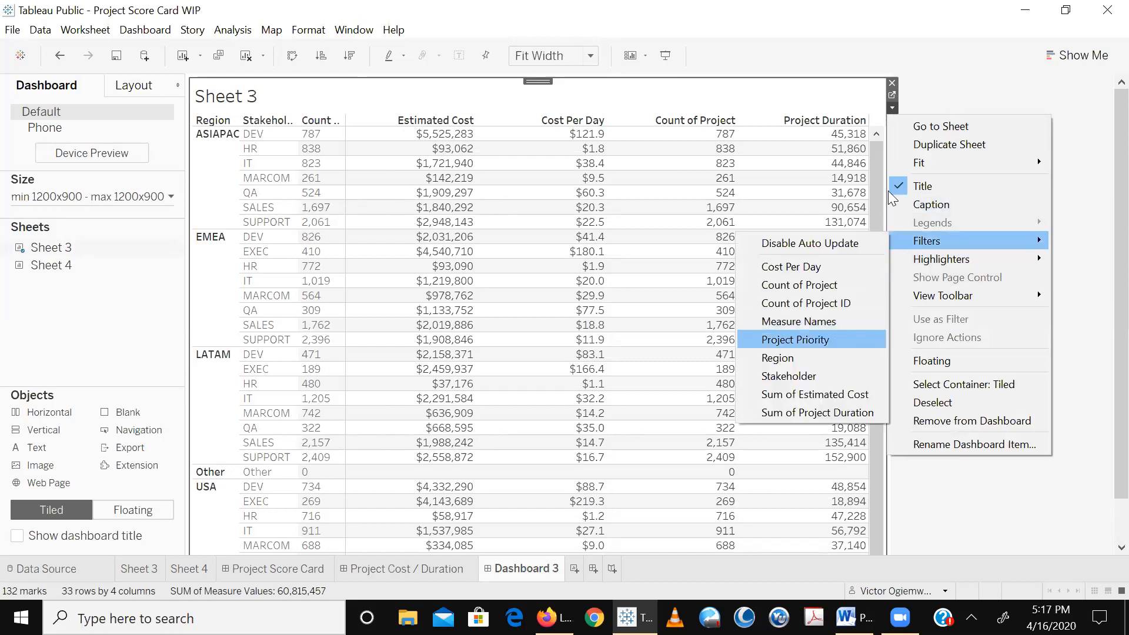
pyautogui.click(845, 341)
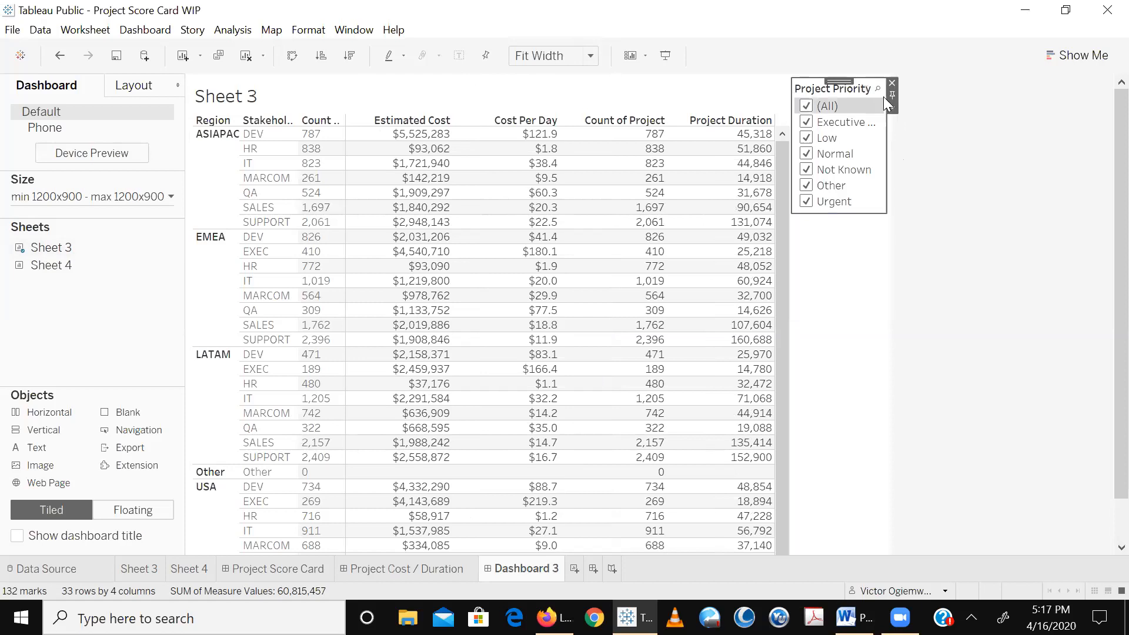
# Set the Project Priority filter to Multiple Values (dropdown) and enable its Apply button
pyautogui.click(892, 108)
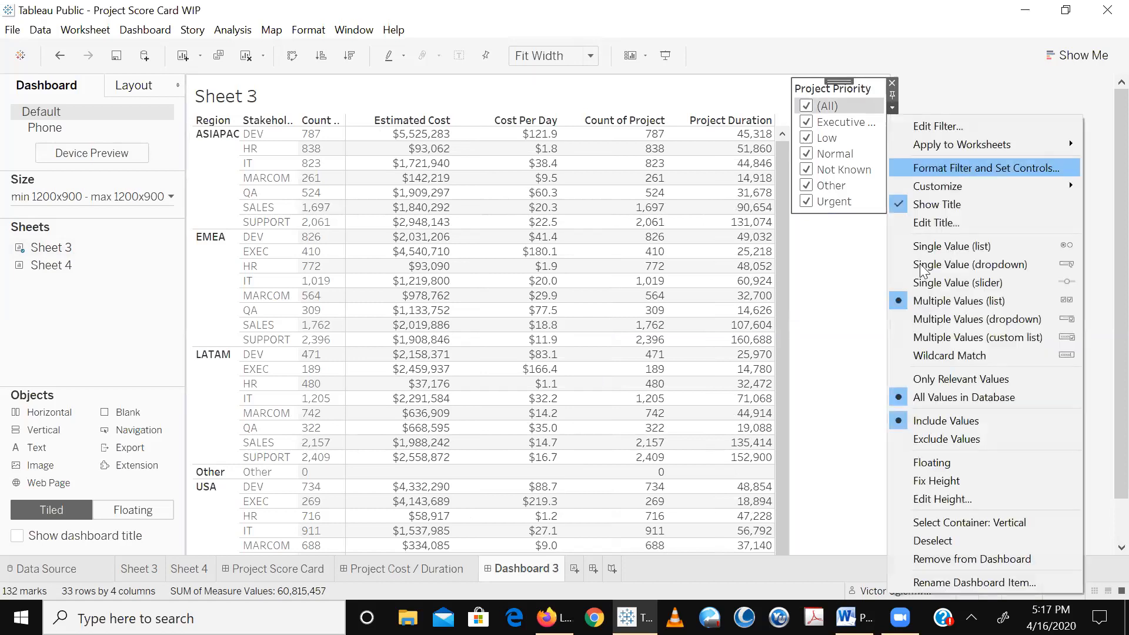
pyautogui.click(939, 320)
pyautogui.click(893, 109)
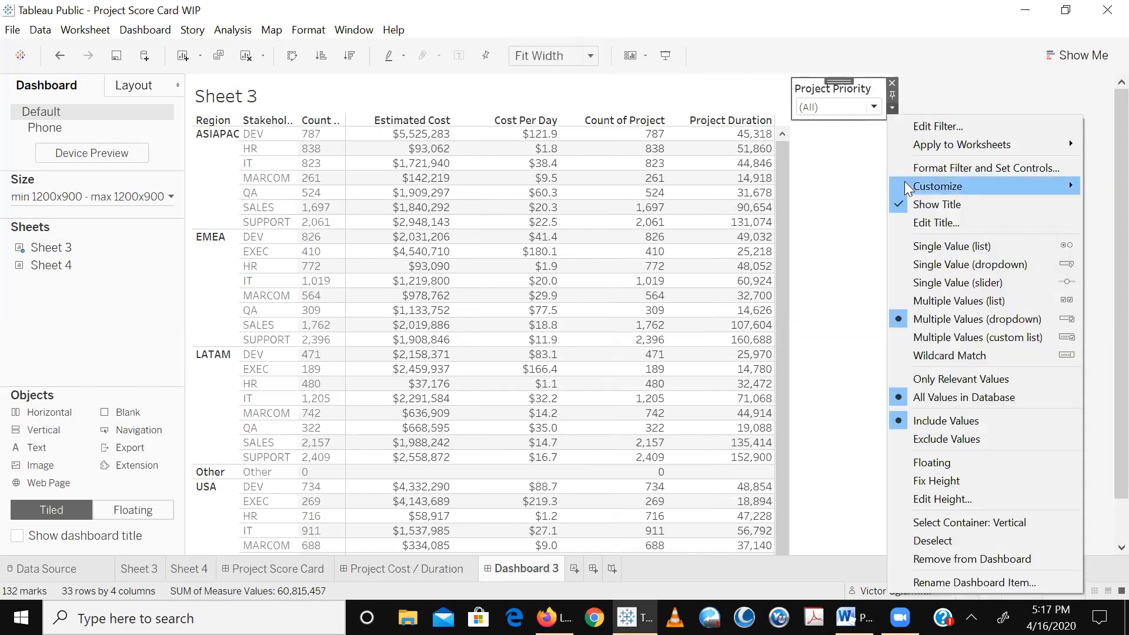
pyautogui.moveTo(1069, 182)
pyautogui.click(832, 286)
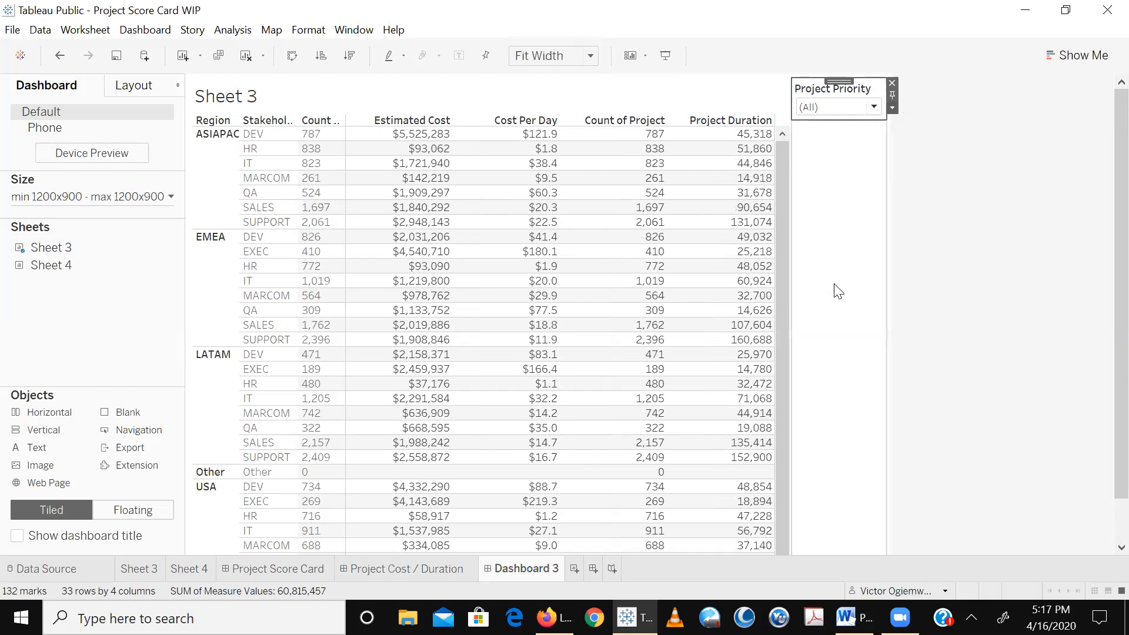
# Show the Region filter for the Sheet 3 cross table on the dashboard
pyautogui.click(771, 100)
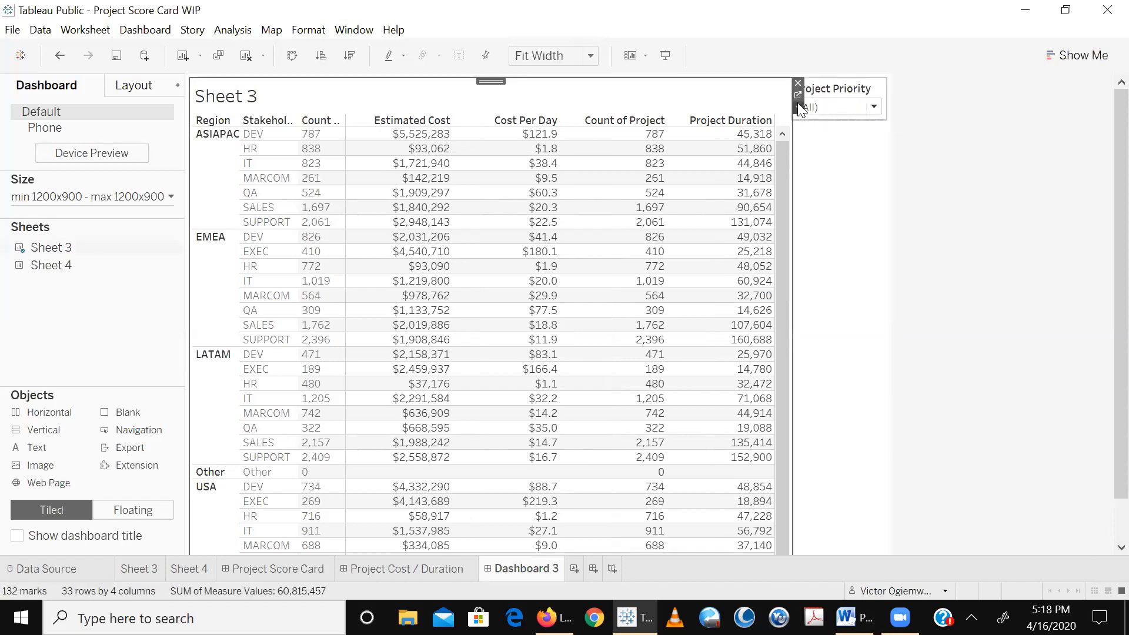
pyautogui.click(798, 107)
pyautogui.moveTo(824, 246)
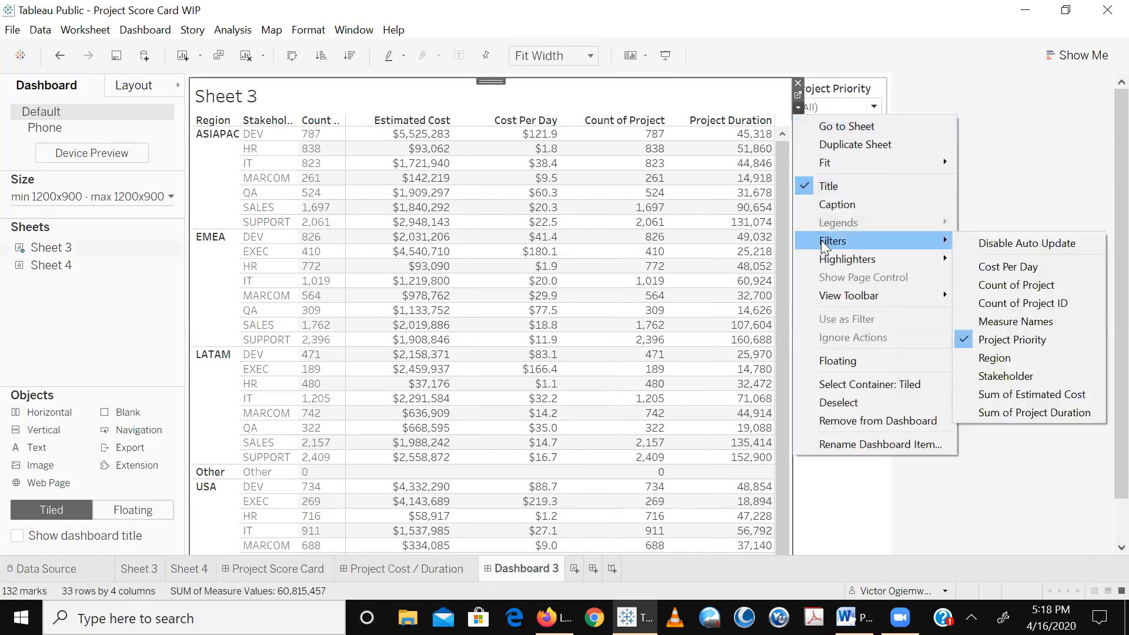
pyautogui.click(1000, 358)
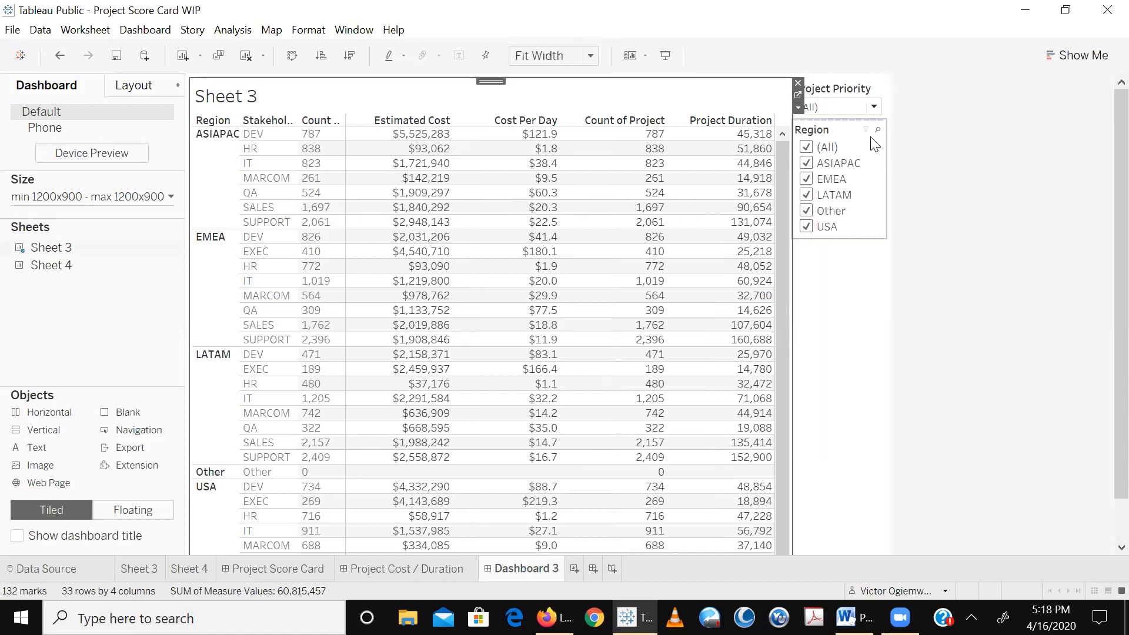
# Set the Region filter to Multiple Values (dropdown) and enable its Apply button
pyautogui.click(882, 158)
pyautogui.click(895, 154)
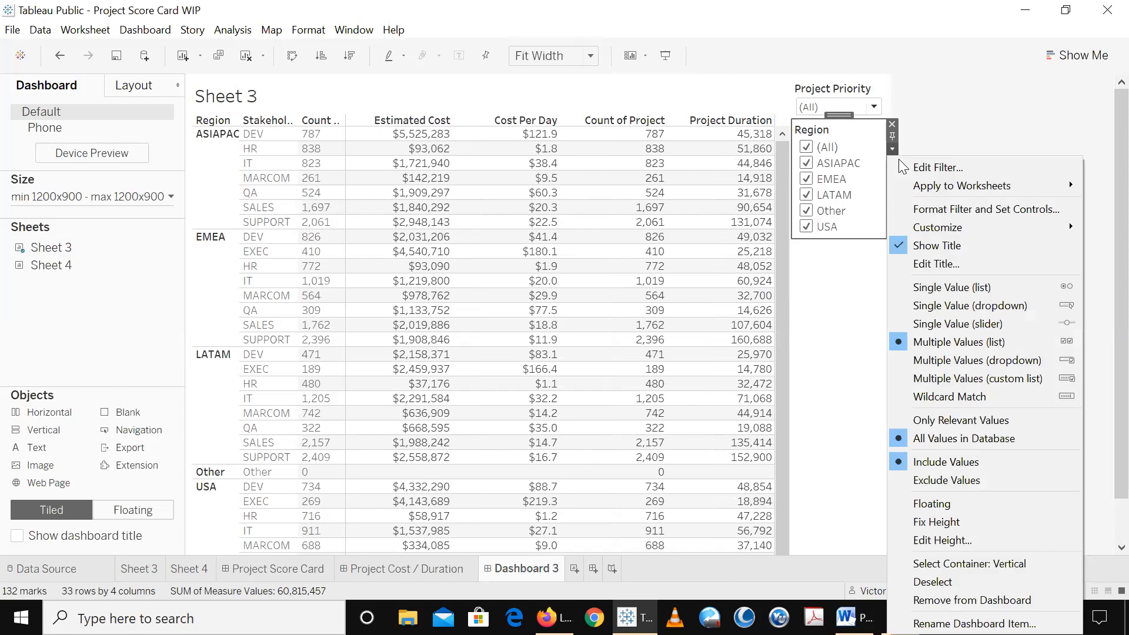
pyautogui.moveTo(907, 182)
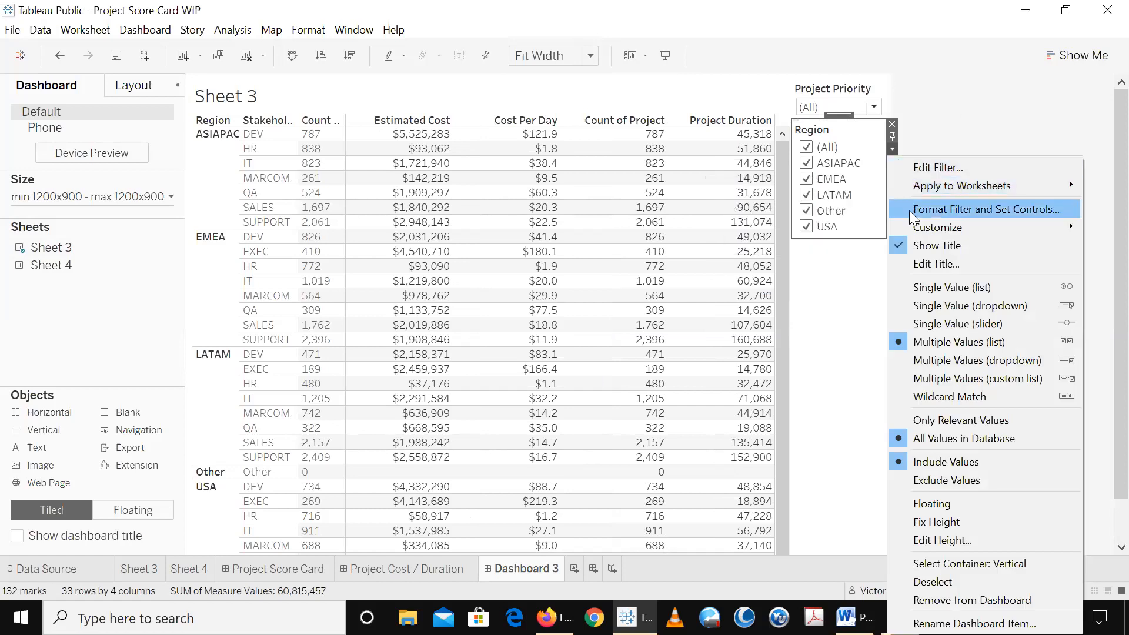
pyautogui.click(913, 362)
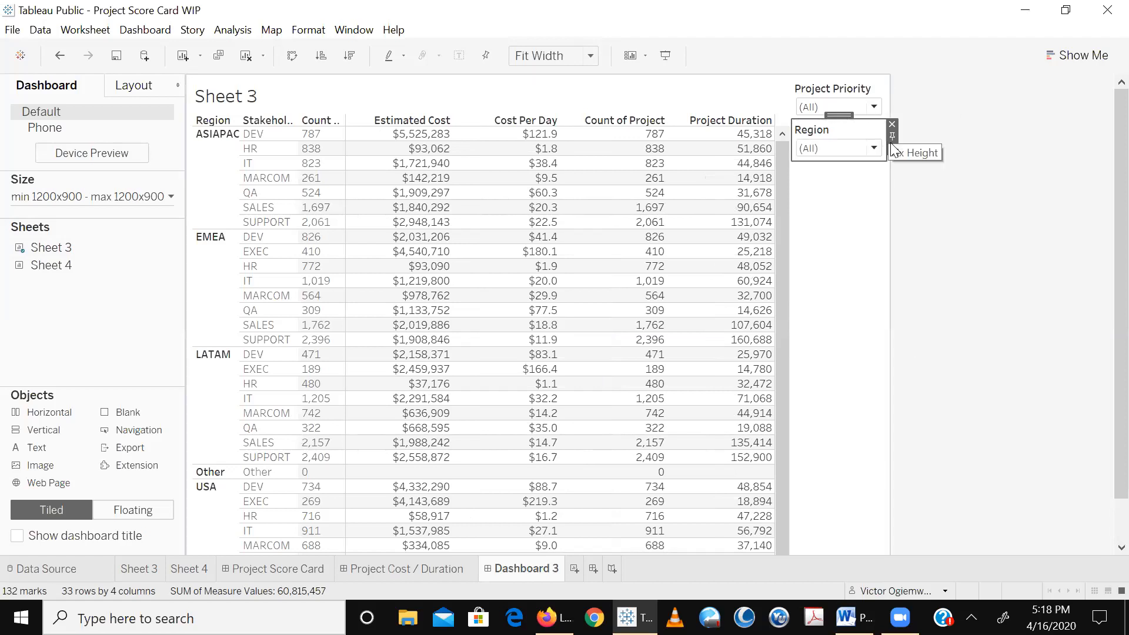
pyautogui.click(893, 150)
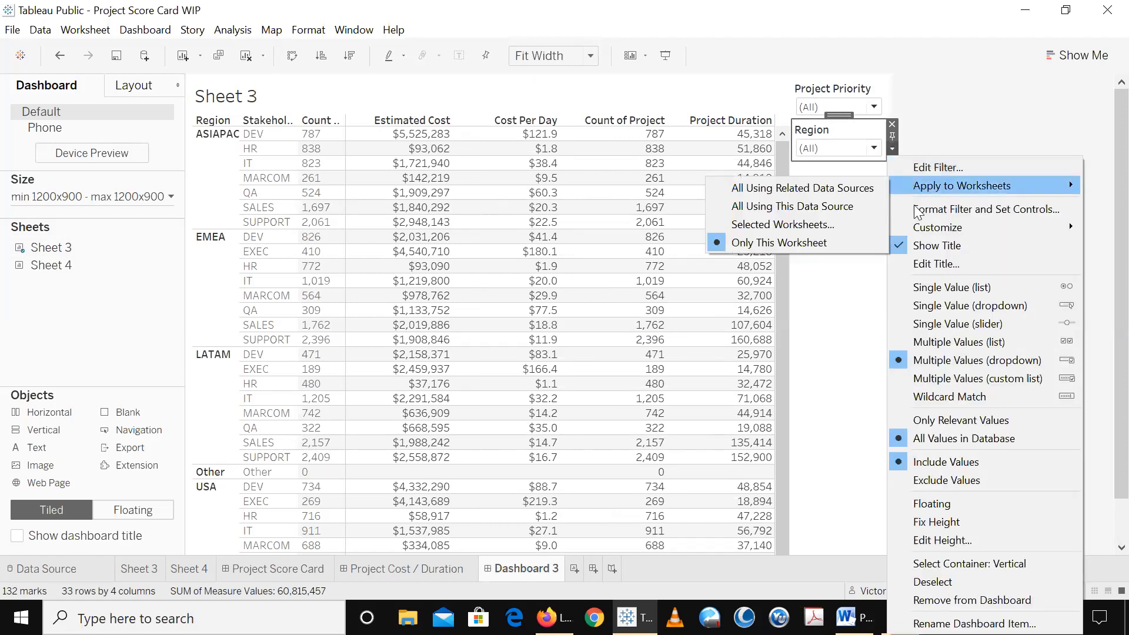
pyautogui.moveTo(921, 225)
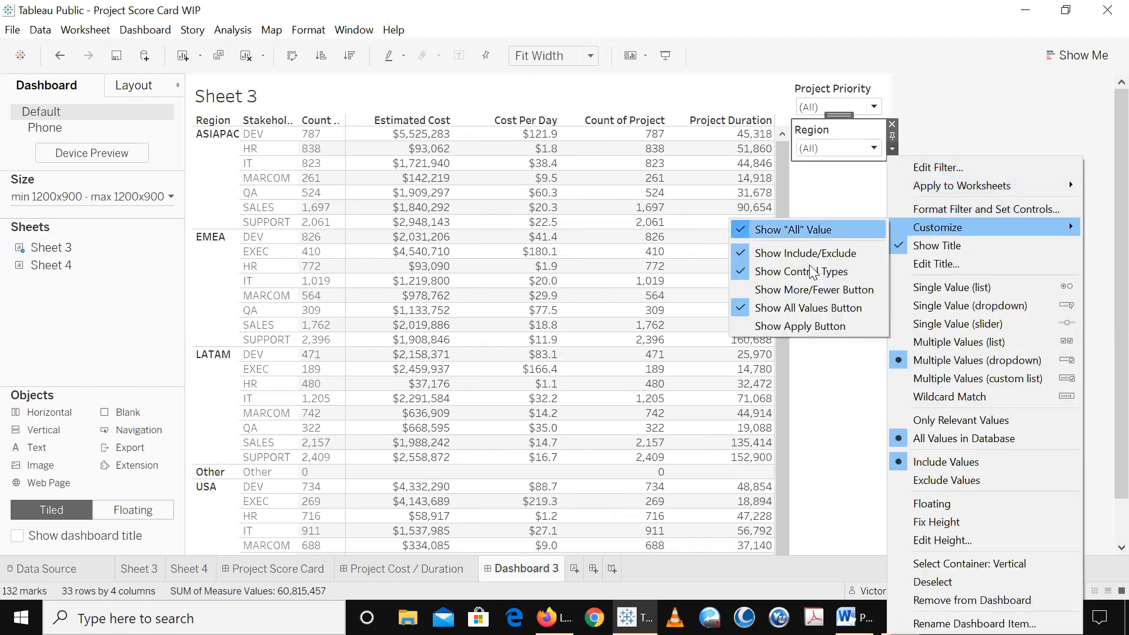
pyautogui.click(810, 324)
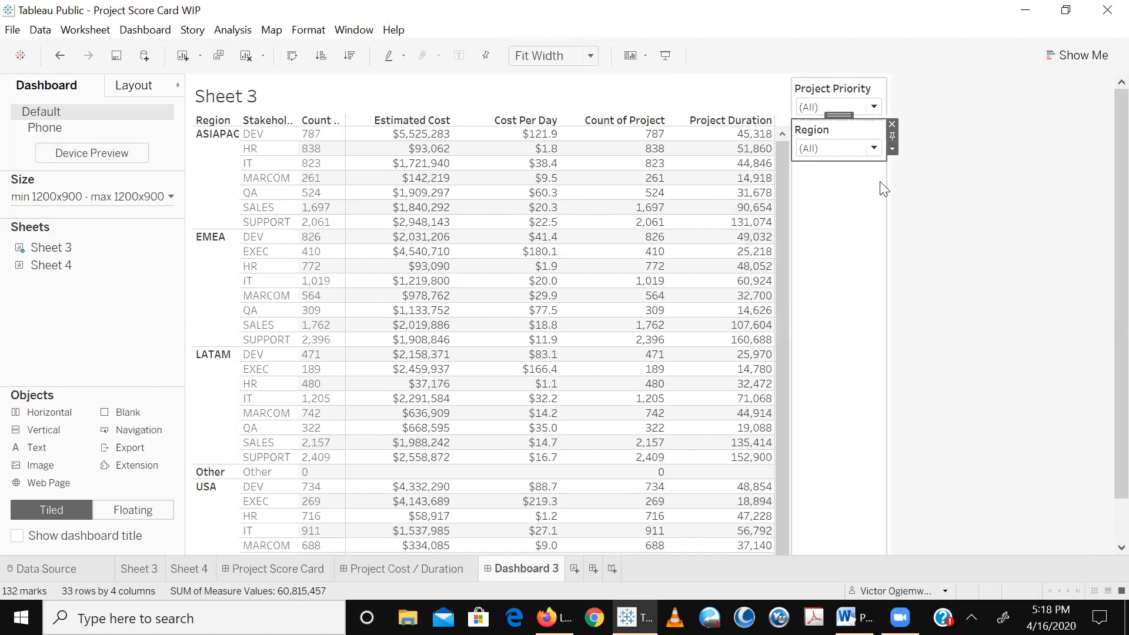
# Show the Stakeholder filter for the Sheet 3 cross table on the dashboard
pyautogui.click(763, 105)
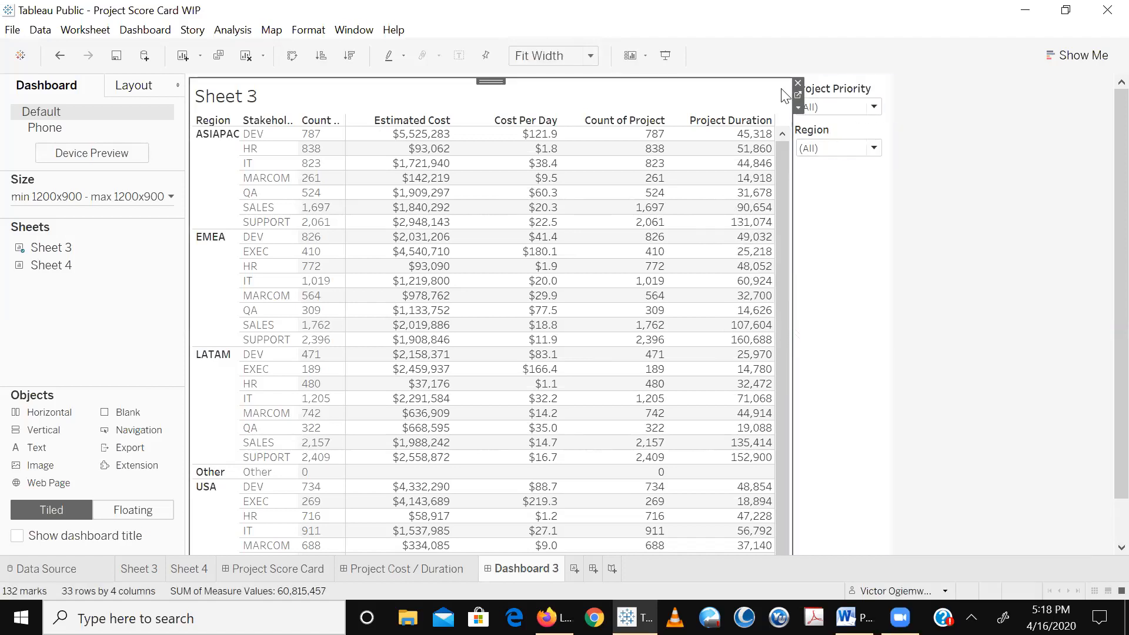
pyautogui.click(798, 107)
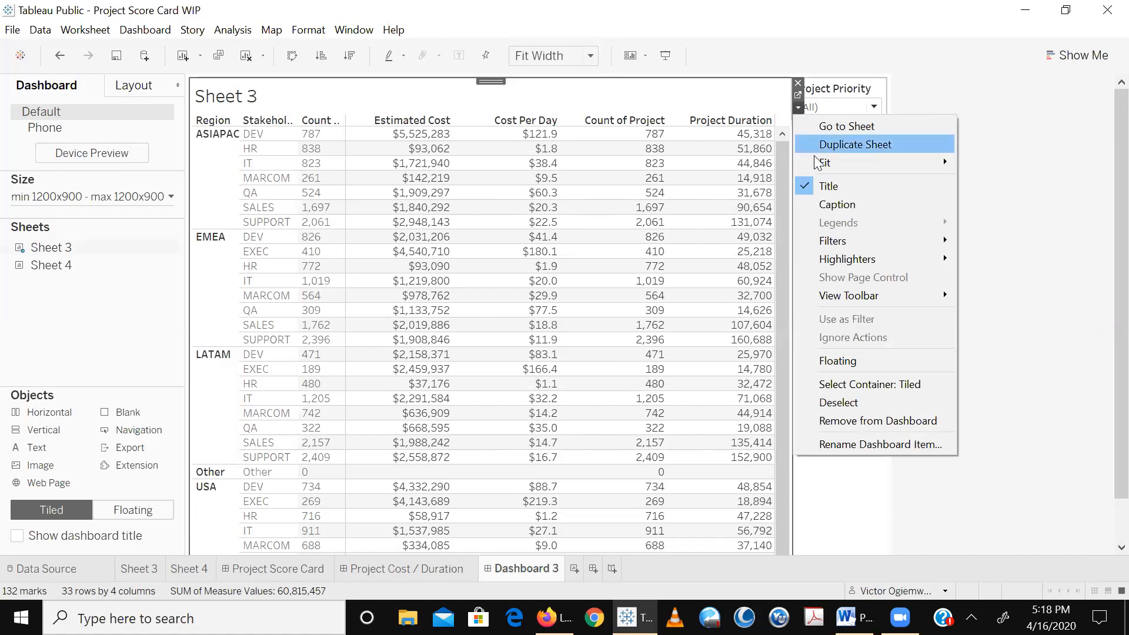
pyautogui.moveTo(817, 171)
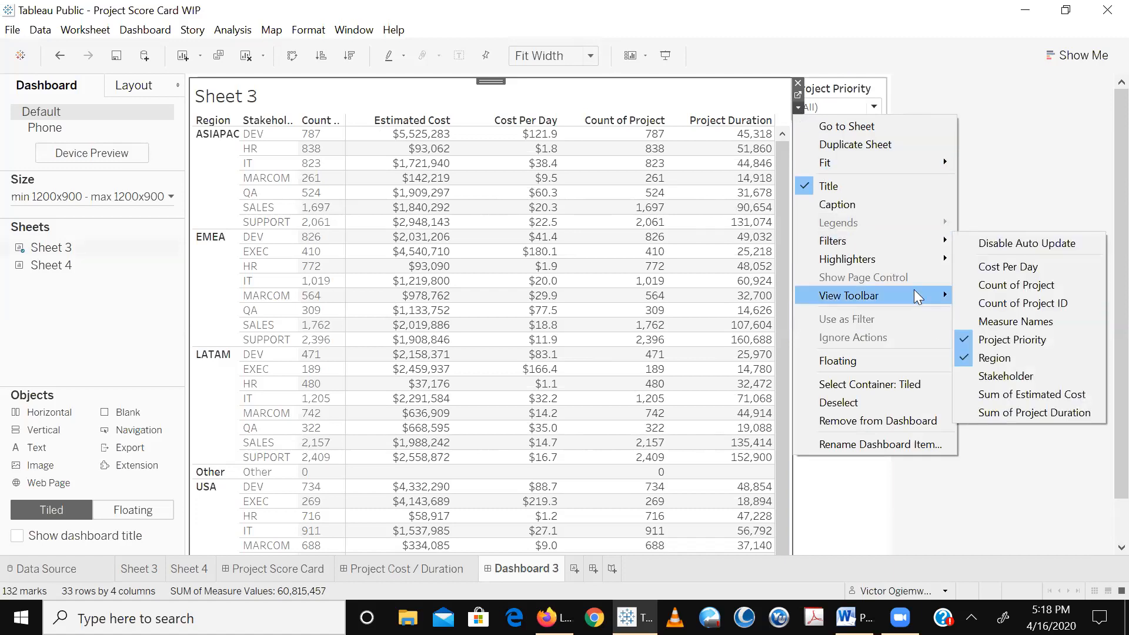
pyautogui.moveTo(910, 243)
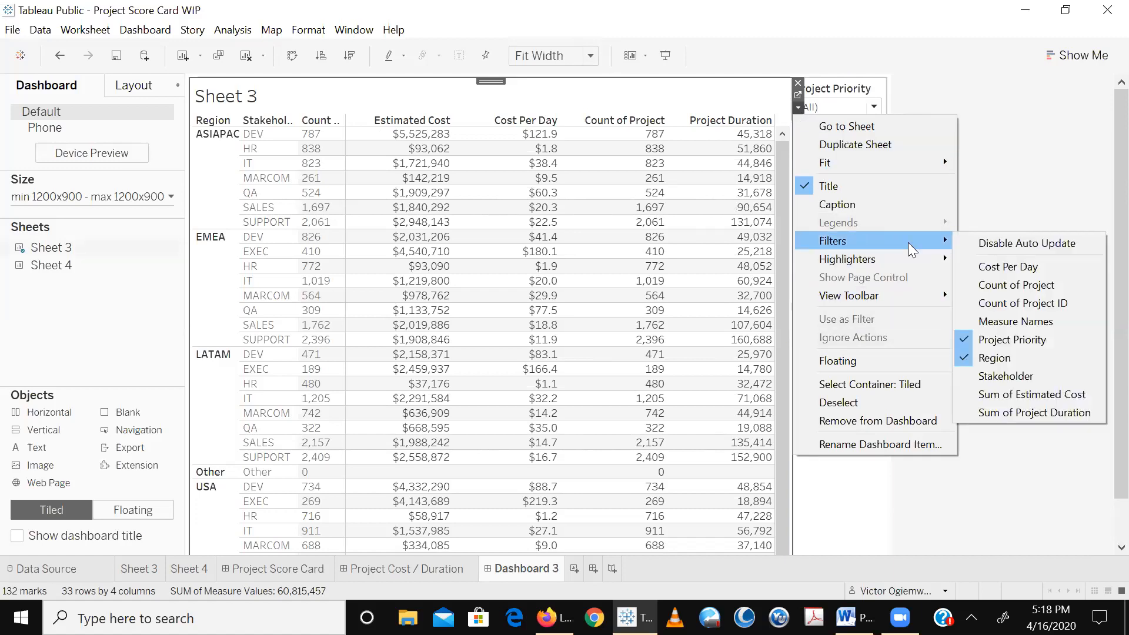
pyautogui.click(1000, 376)
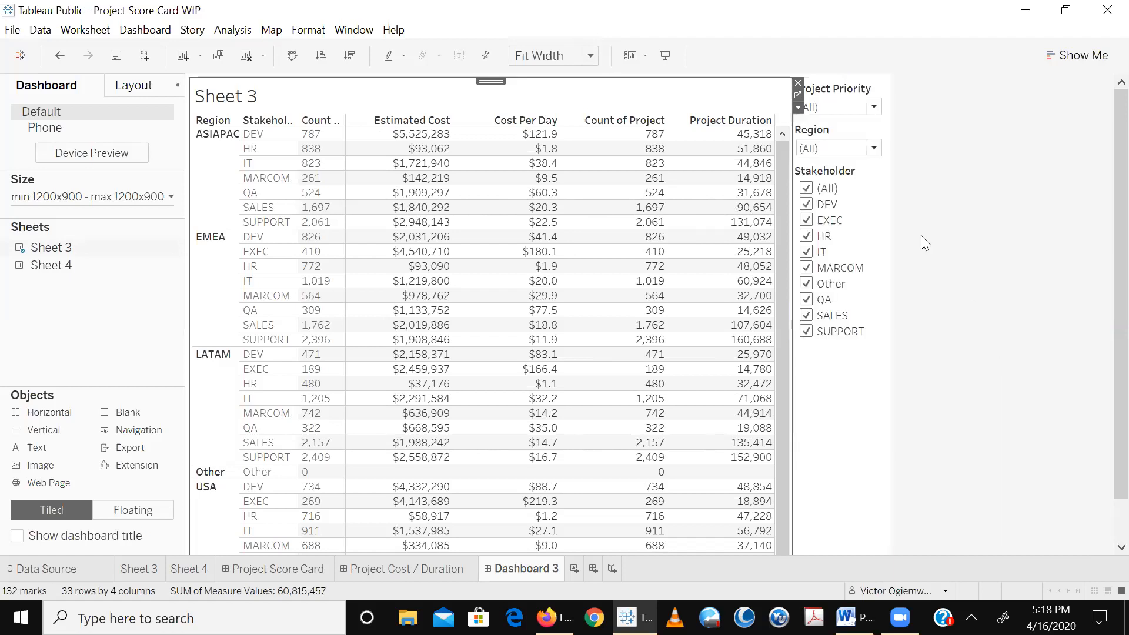
# Enable the Apply button on the Stakeholder filter and set it to Multiple Values (dropdown)
pyautogui.click(882, 174)
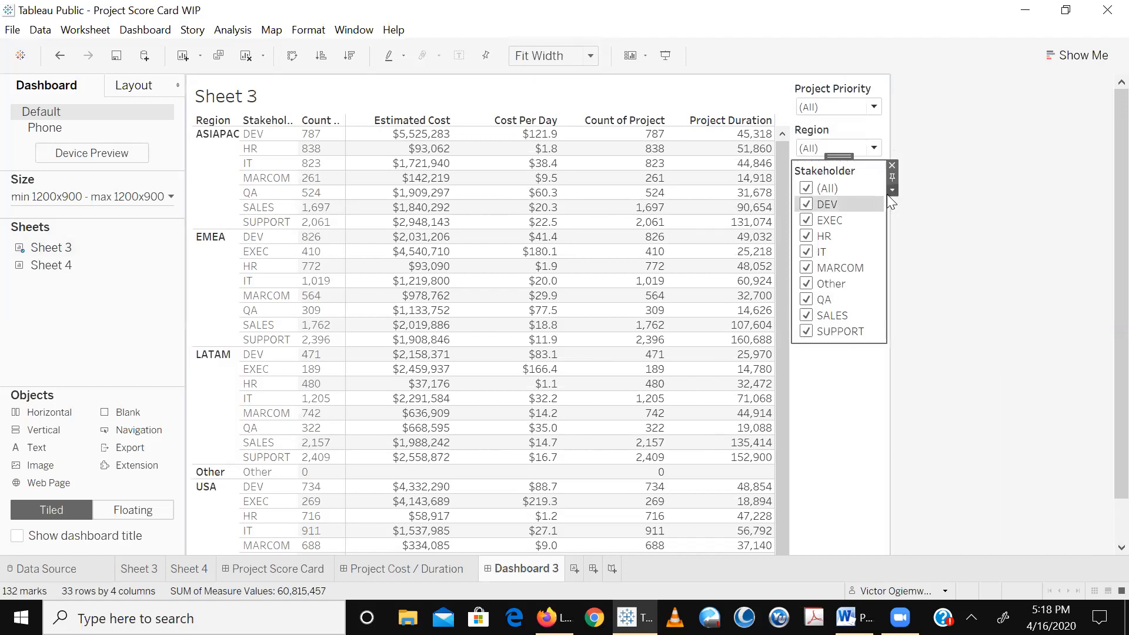
pyautogui.click(892, 192)
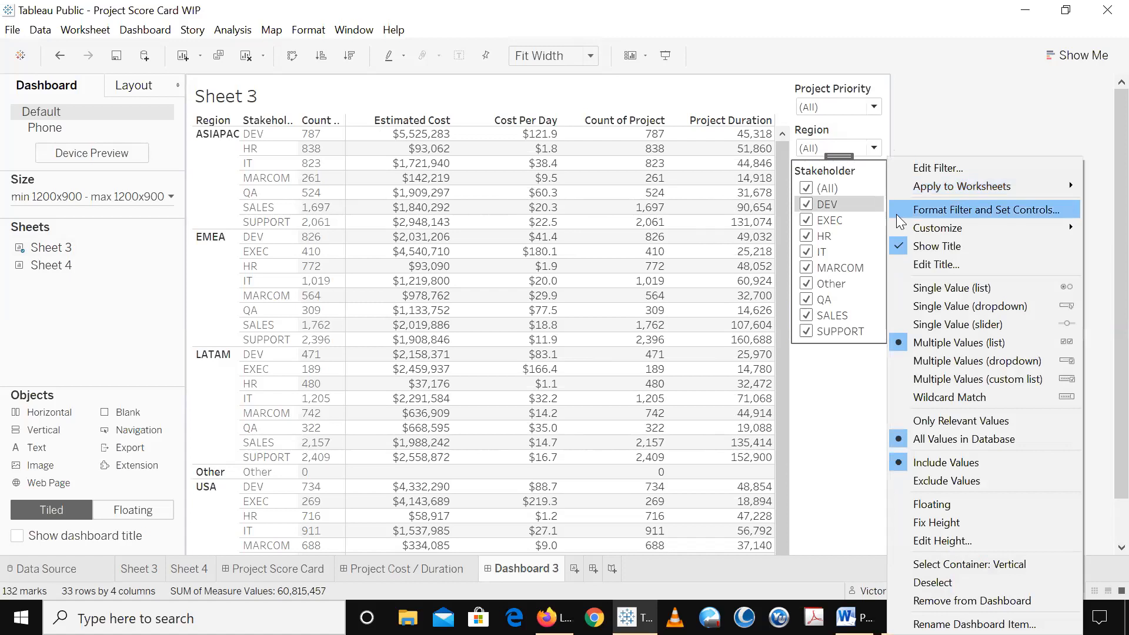
pyautogui.moveTo(906, 236)
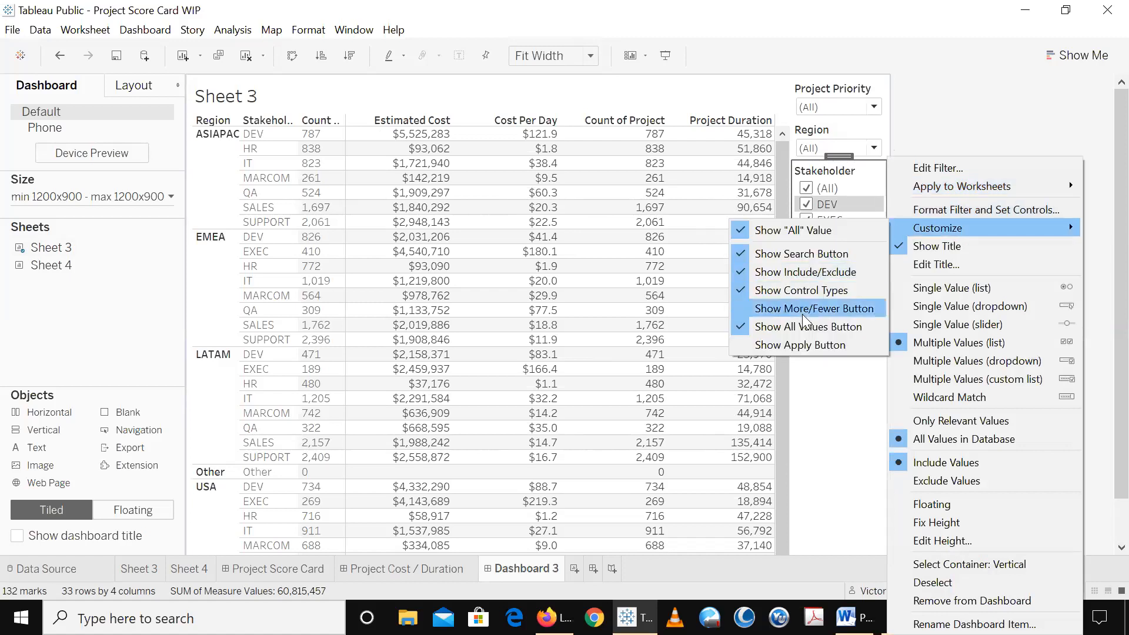
pyautogui.click(809, 347)
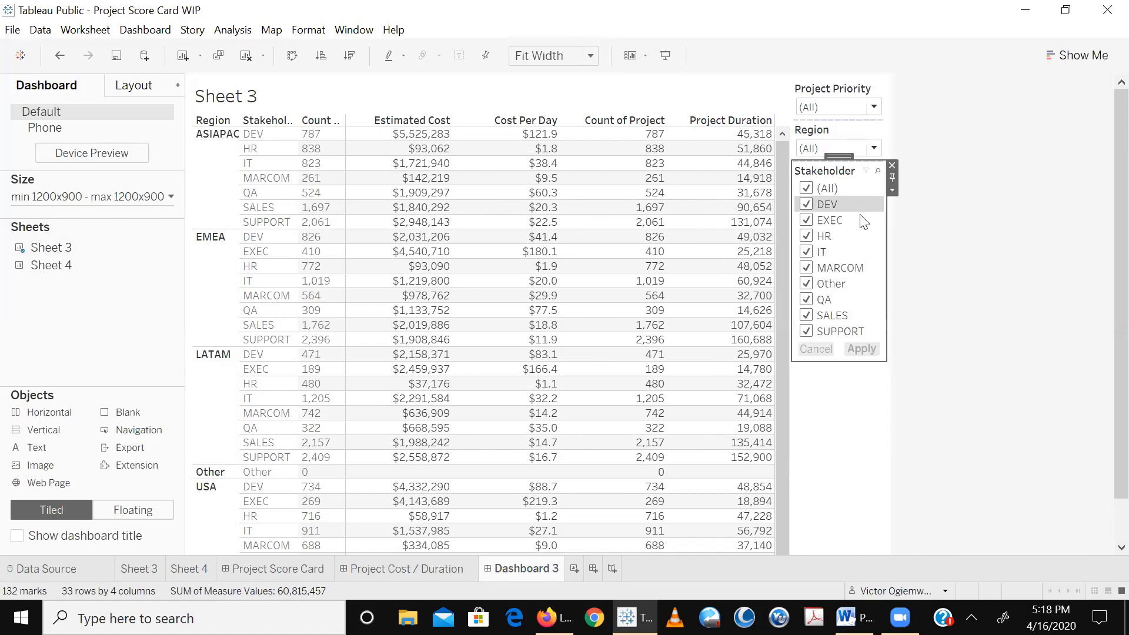
pyautogui.click(892, 191)
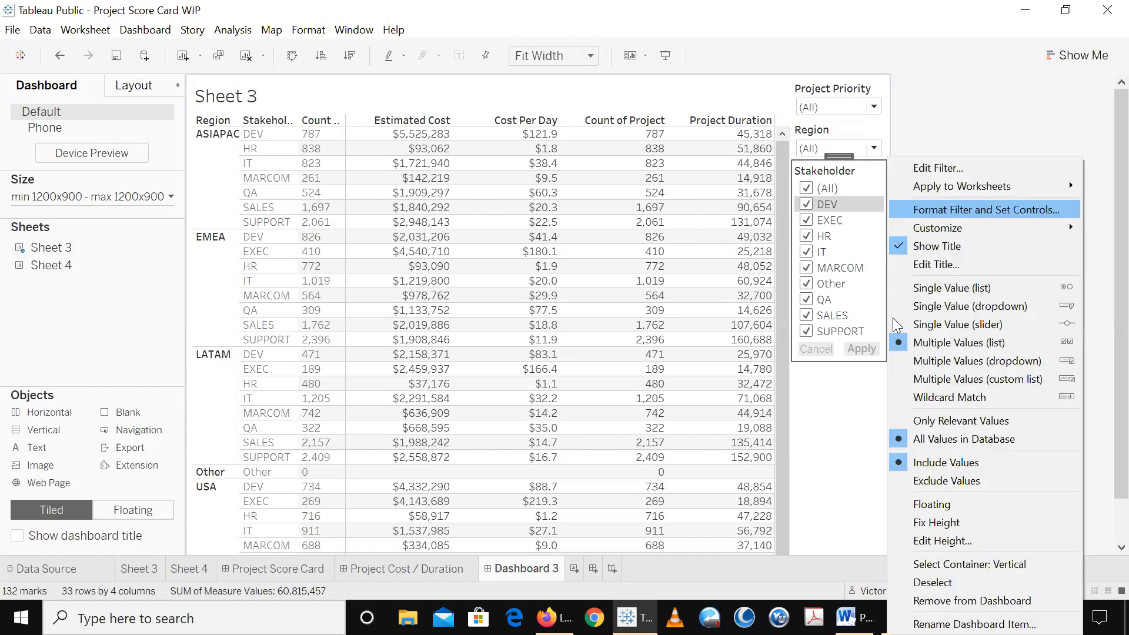
pyautogui.click(911, 361)
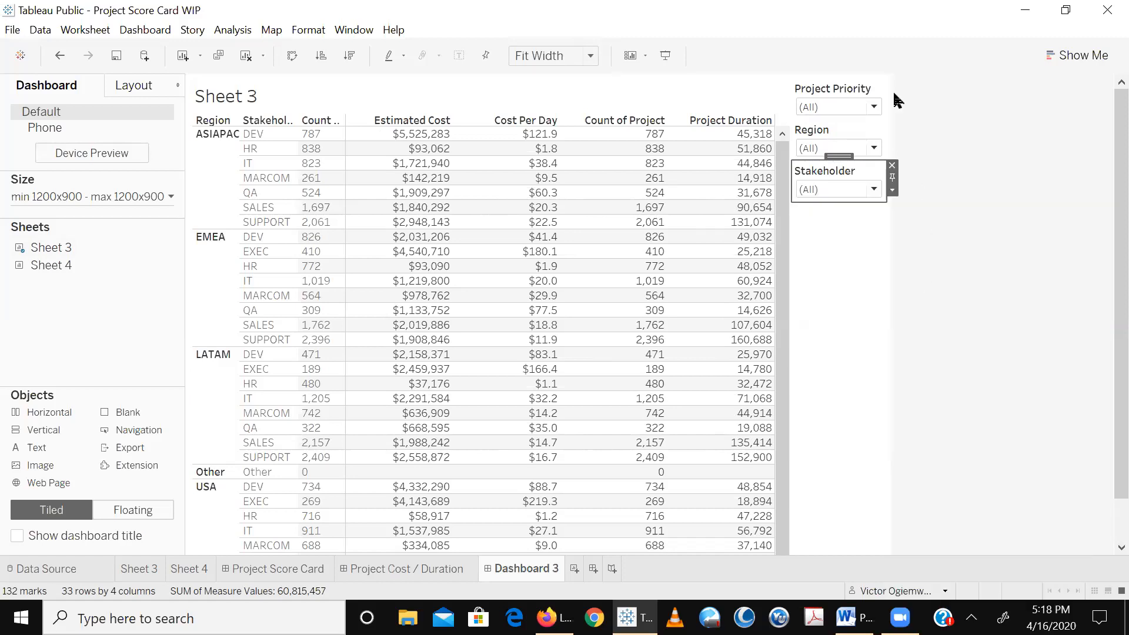
# Distribute the contents of the vertical filter container evenly
pyautogui.click(879, 317)
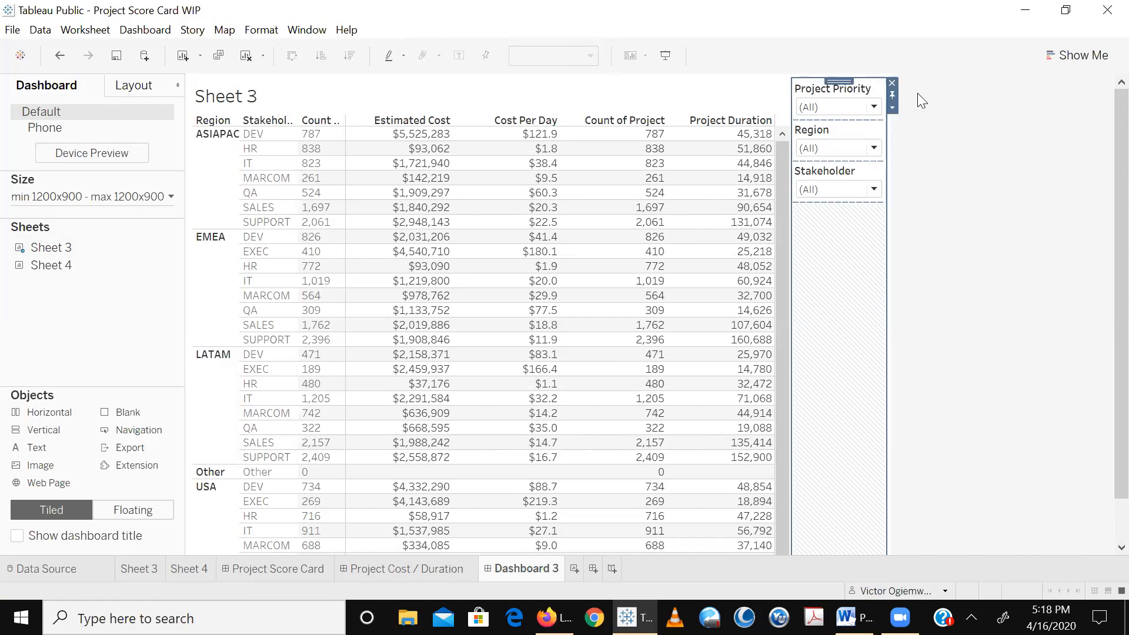
pyautogui.click(893, 108)
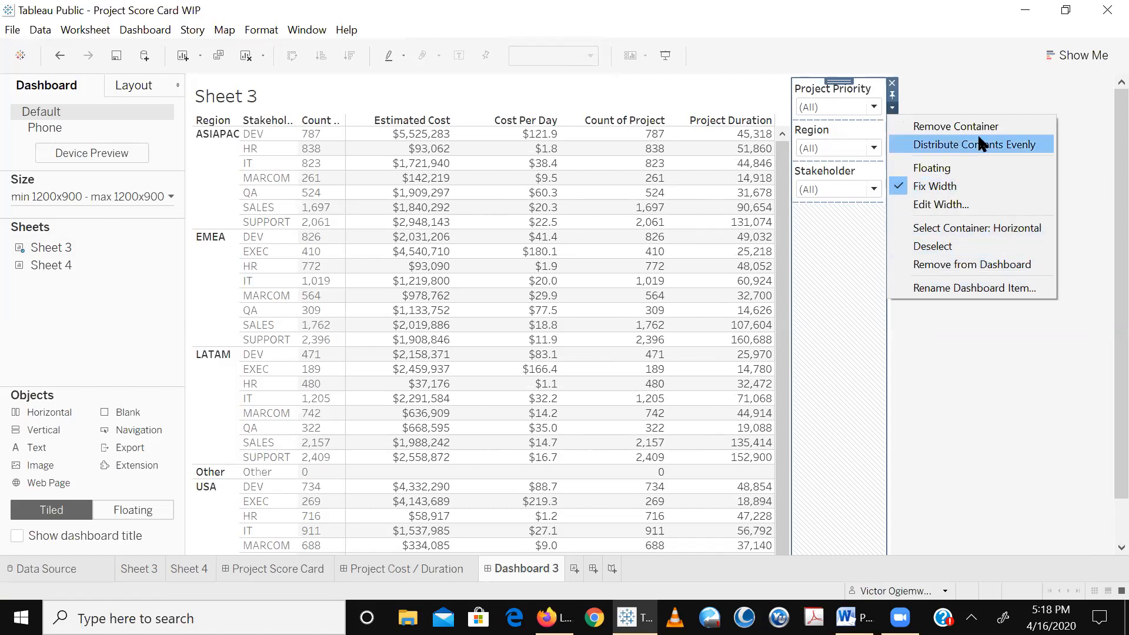
pyautogui.click(965, 144)
pyautogui.click(959, 143)
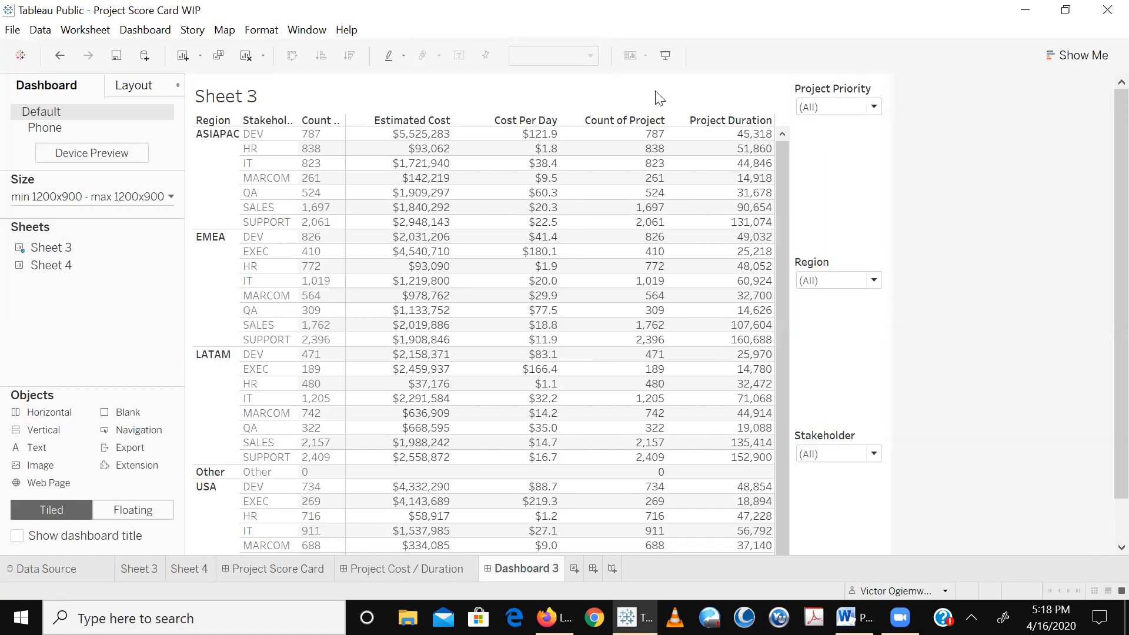
pyautogui.rightClick(253, 97)
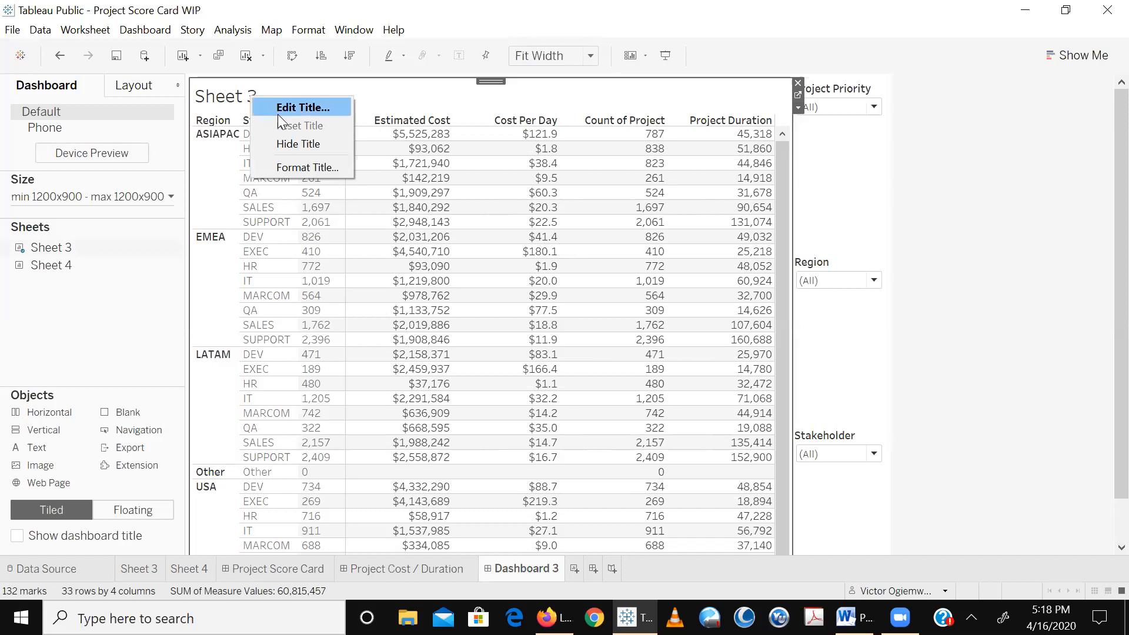
pyautogui.click(288, 108)
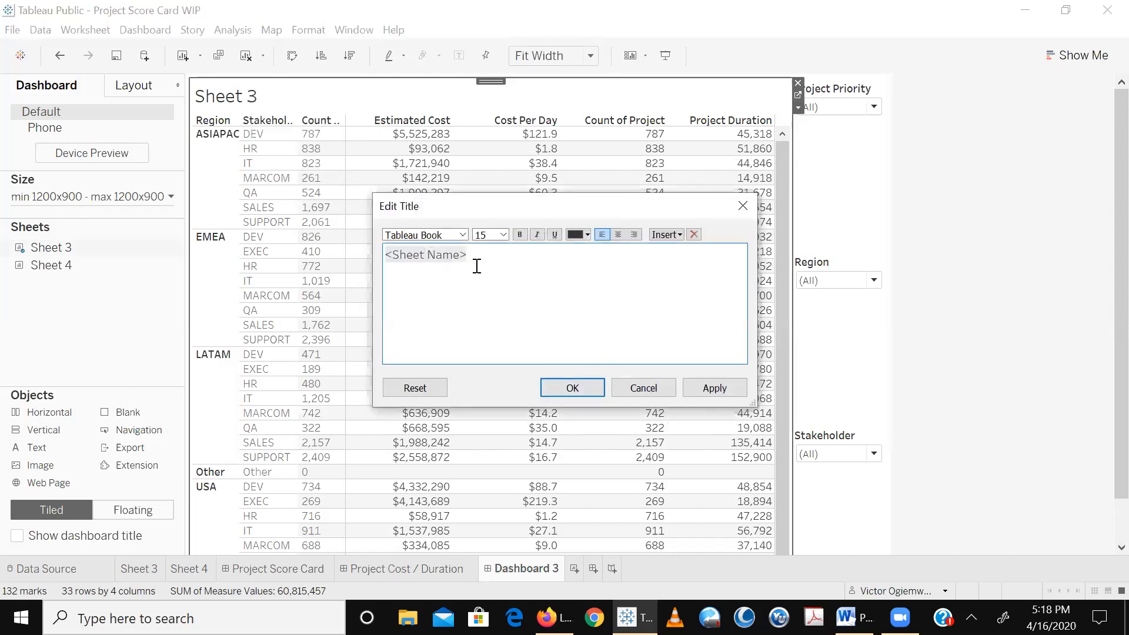
pyautogui.click(647, 389)
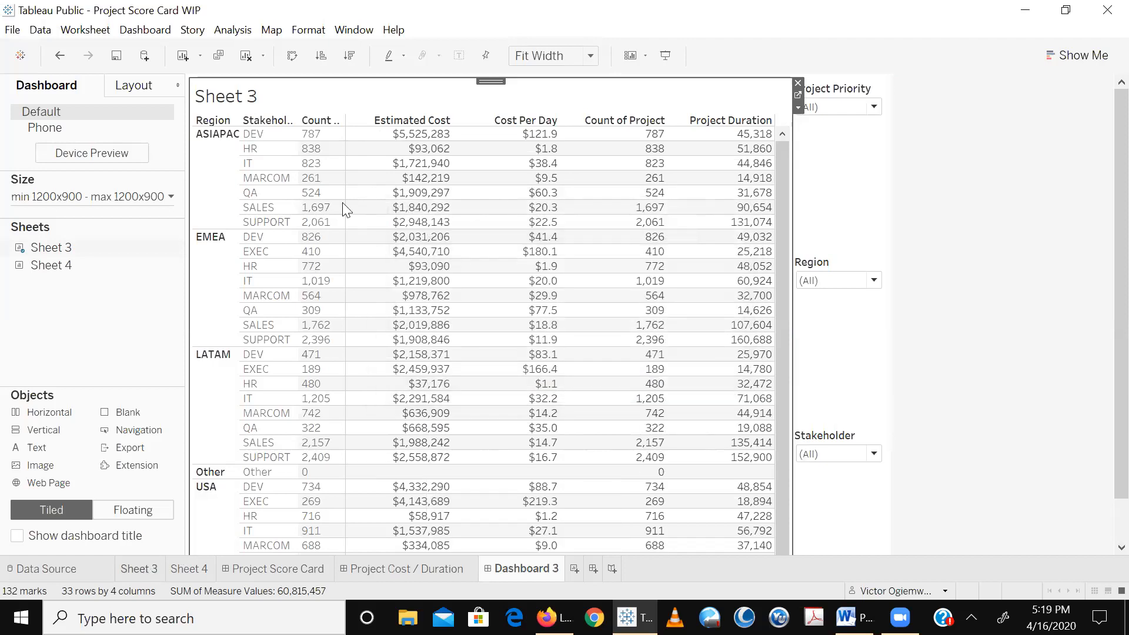
# Clear the Sheet 3 worksheet's name and copy the heading "Cross Tables with sub-total and grand total" from the PM Tracker RQs Word document
pyautogui.click(141, 569)
pyautogui.doubleClick(142, 569)
pyautogui.press('BackSpace')
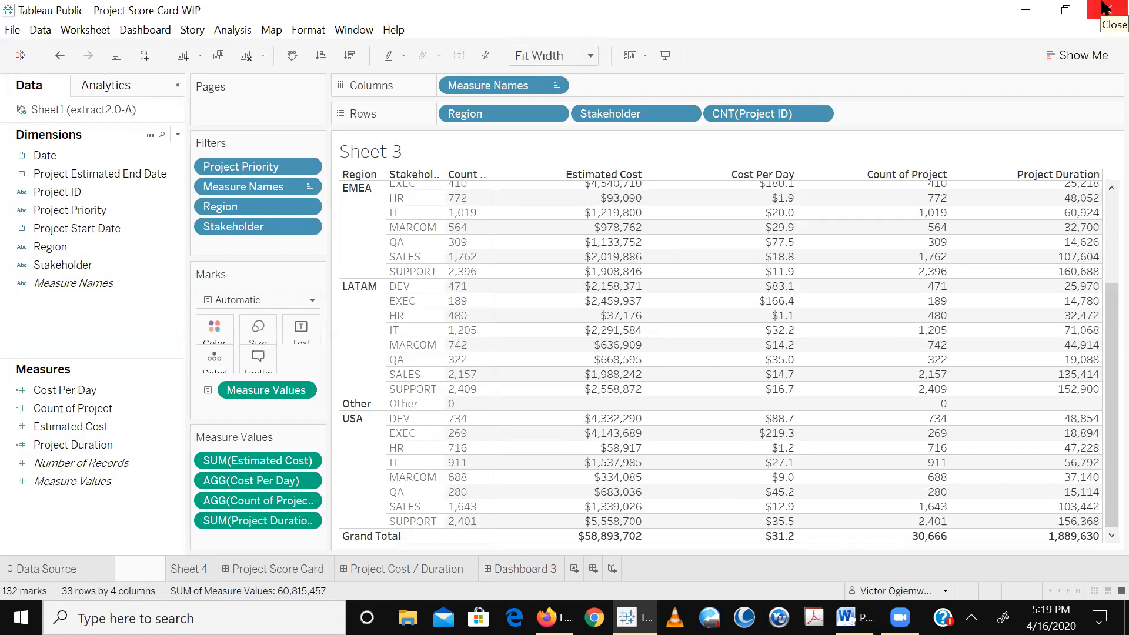
pyautogui.click(1105, 7)
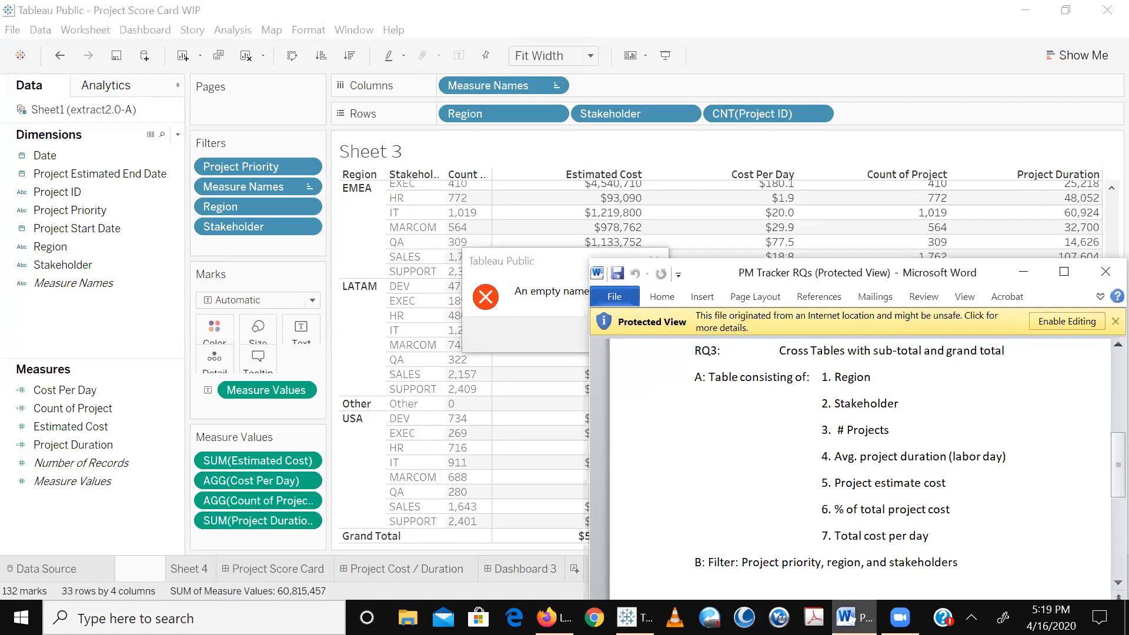
pyautogui.moveTo(842, 355); pyautogui.dragTo(789, 357)
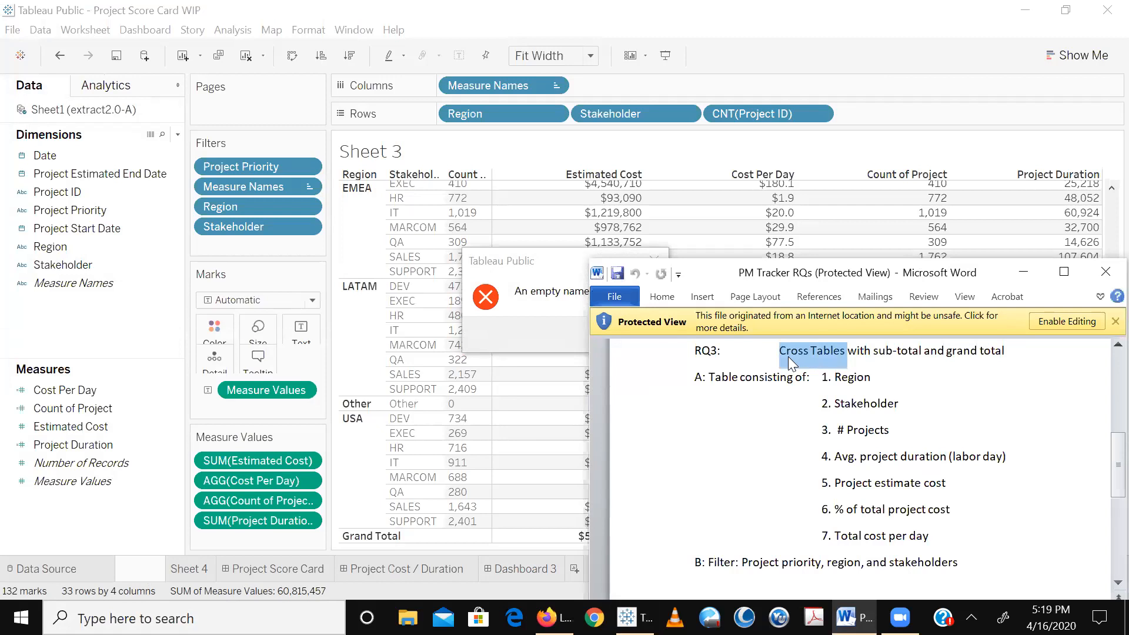
pyautogui.rightClick(788, 356)
pyautogui.moveTo(886, 347); pyautogui.dragTo(793, 472)
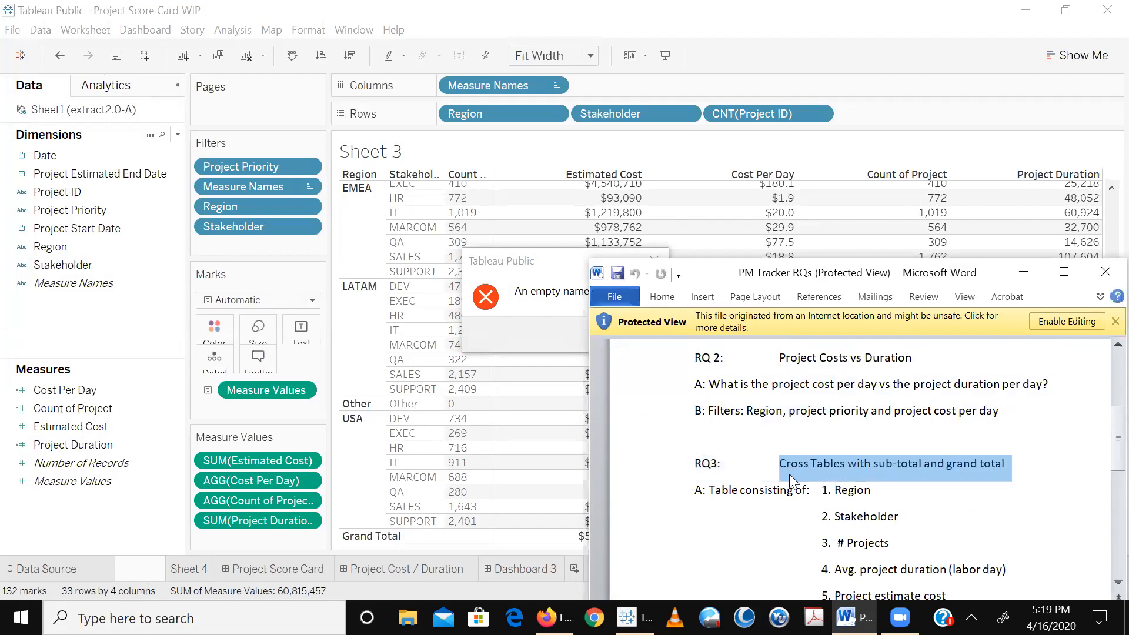
pyautogui.rightClick(794, 468)
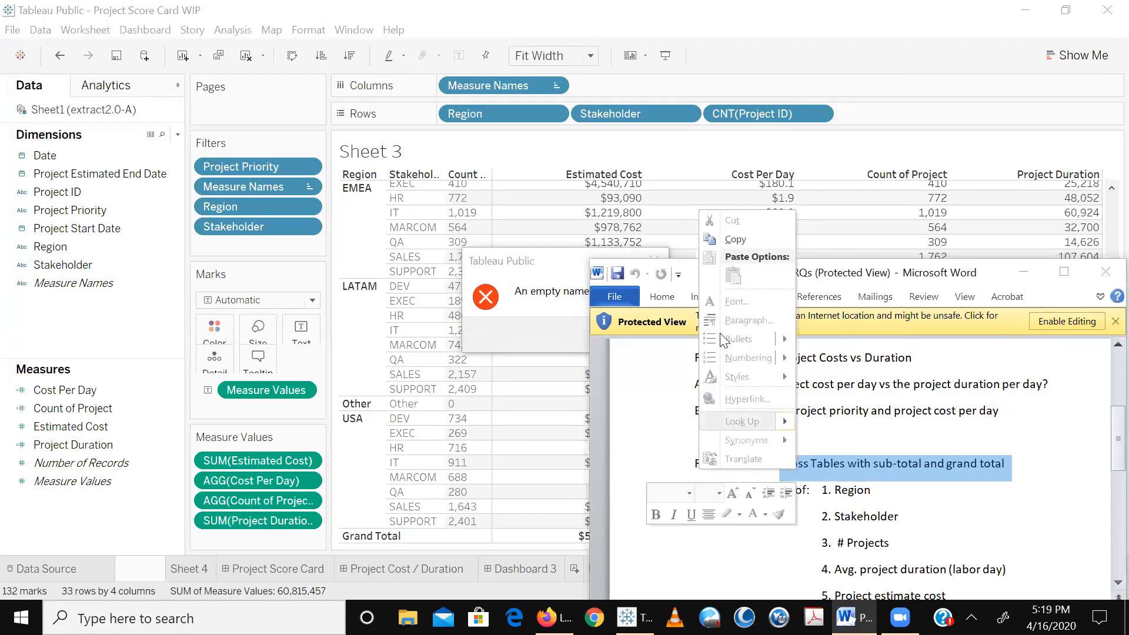
pyautogui.click(735, 240)
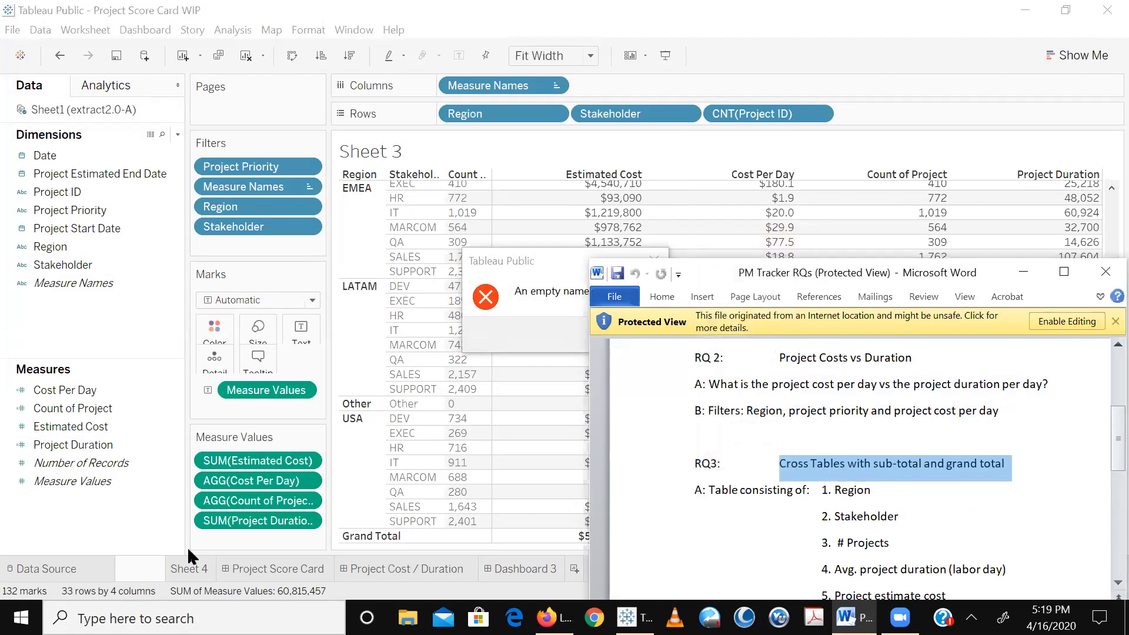
# Return to Tableau, dismiss the error and paste the copied RQ3 heading as the Sheet 3 worksheet's name
pyautogui.click(133, 571)
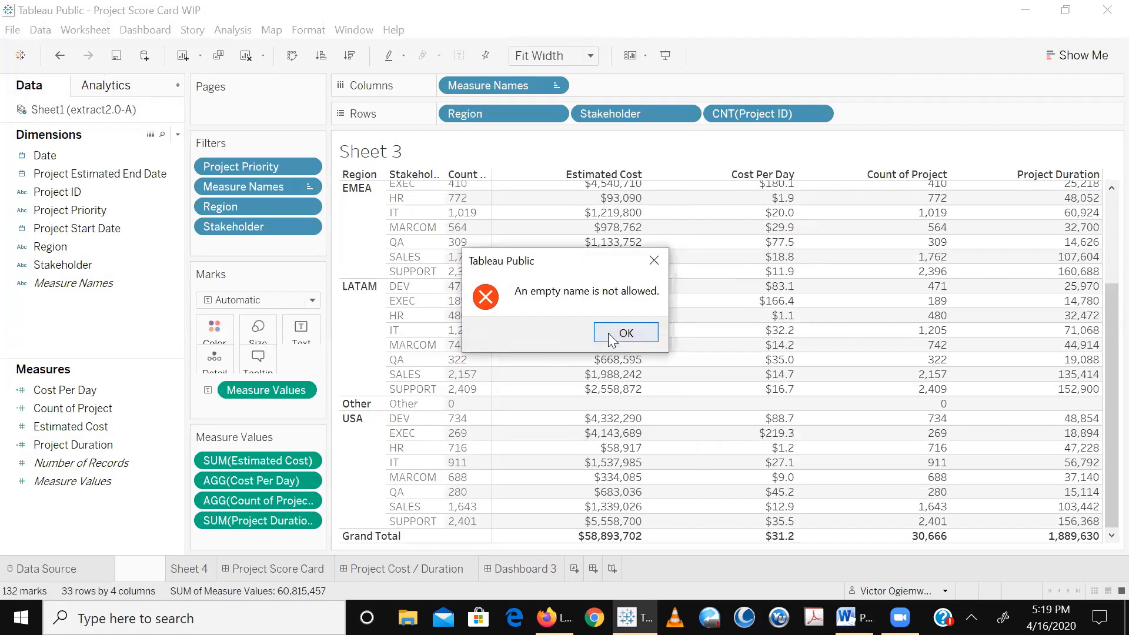
pyautogui.click(625, 333)
pyautogui.rightClick(129, 572)
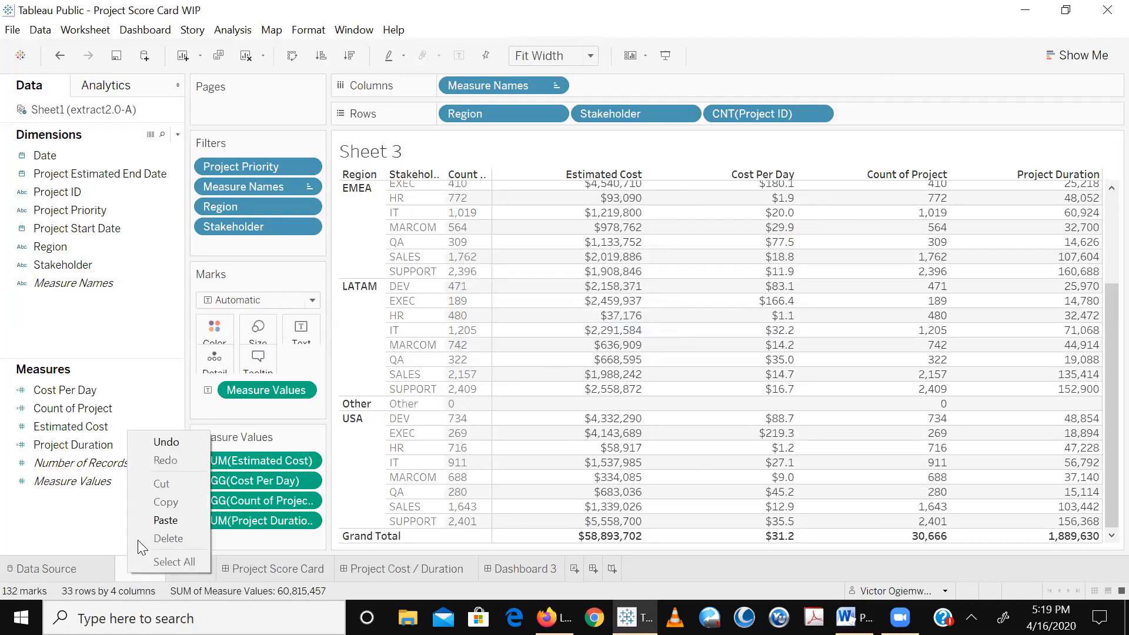
pyautogui.click(165, 520)
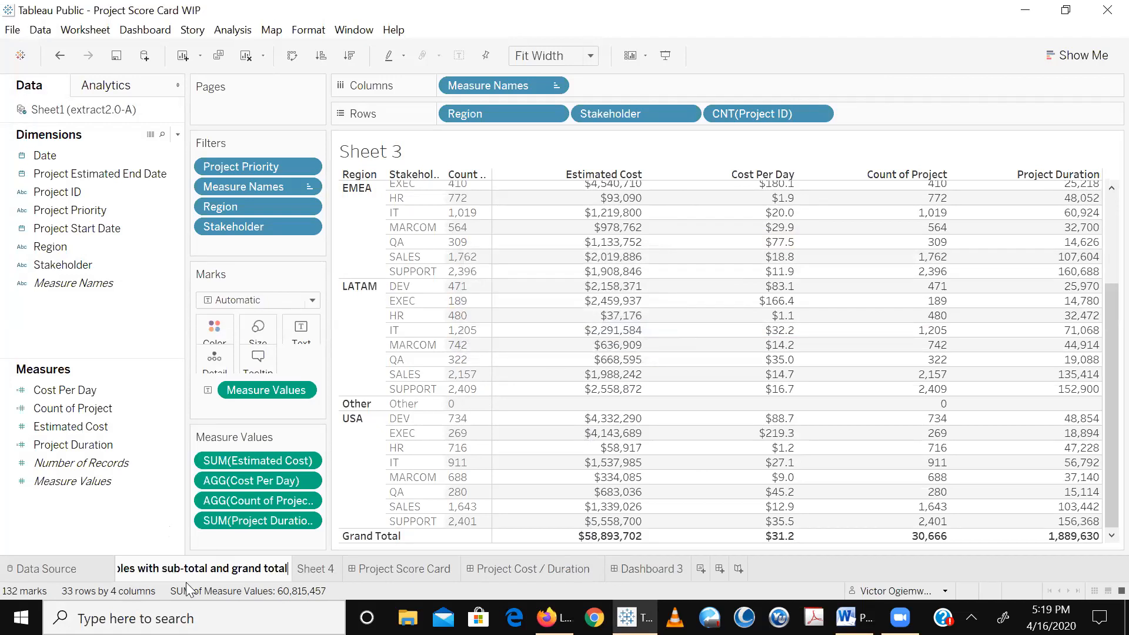
# Shorten the pasted worksheet name to "Cross Tables grand total"
pyautogui.click(234, 570)
pyautogui.press('BackSpace')
pyautogui.press('BackSpace')
pyautogui.press('BackSpace')
pyautogui.press('BackSpace')
pyautogui.press('BackSpace')
pyautogui.press('BackSpace')
pyautogui.press('BackSpace')
pyautogui.press('BackSpace')
pyautogui.press('BackSpace')
pyautogui.press('BackSpace')
pyautogui.press('BackSpace')
pyautogui.press('BackSpace')
pyautogui.press('BackSpace')
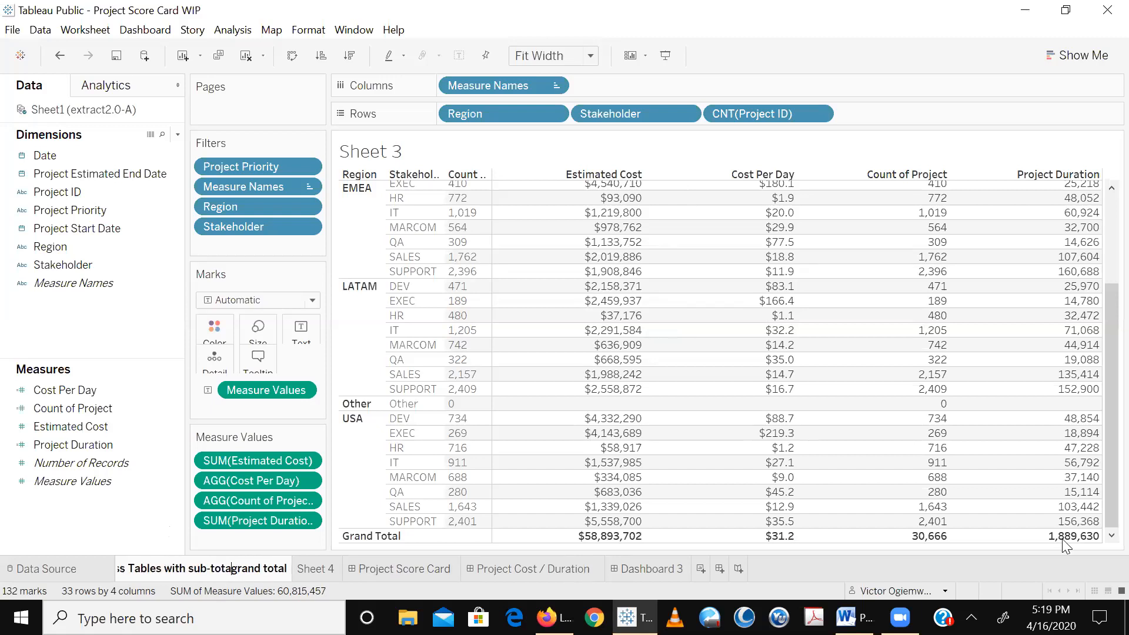
pyautogui.press('BackSpace')
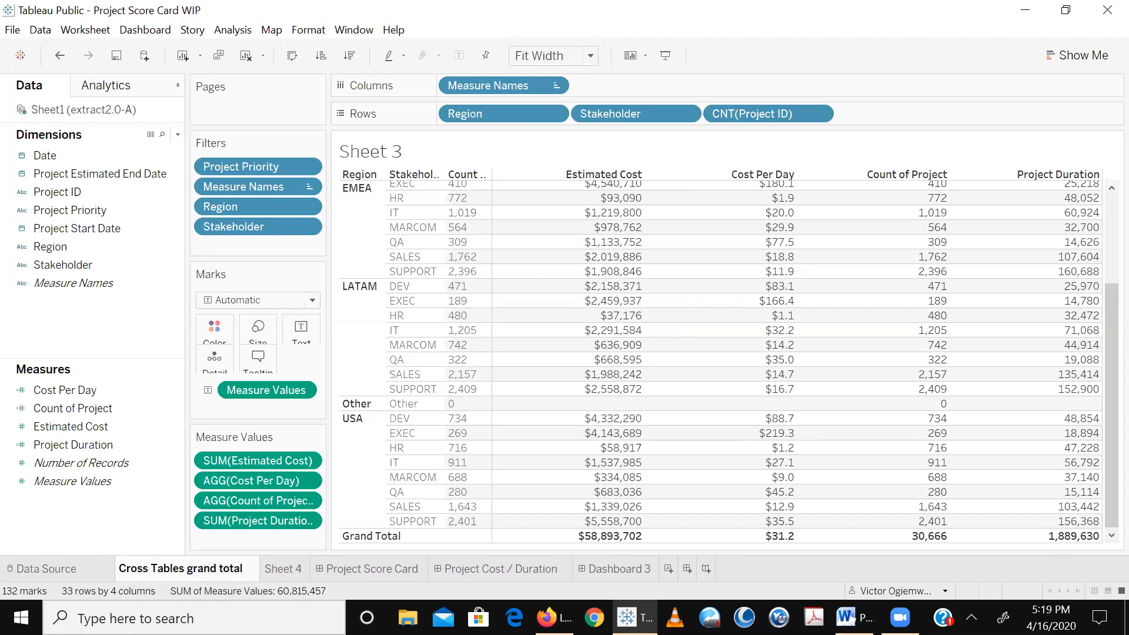
pyautogui.press('Return')
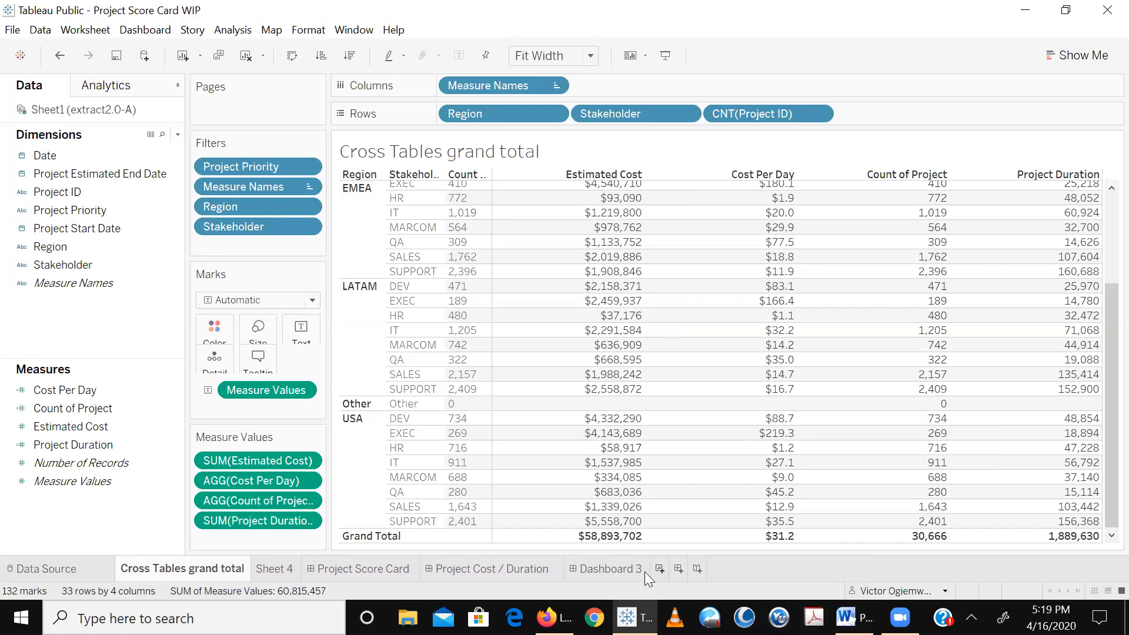
# Format the cross table's title on Dashboard 3 as size 8, bold and centered
pyautogui.click(619, 565)
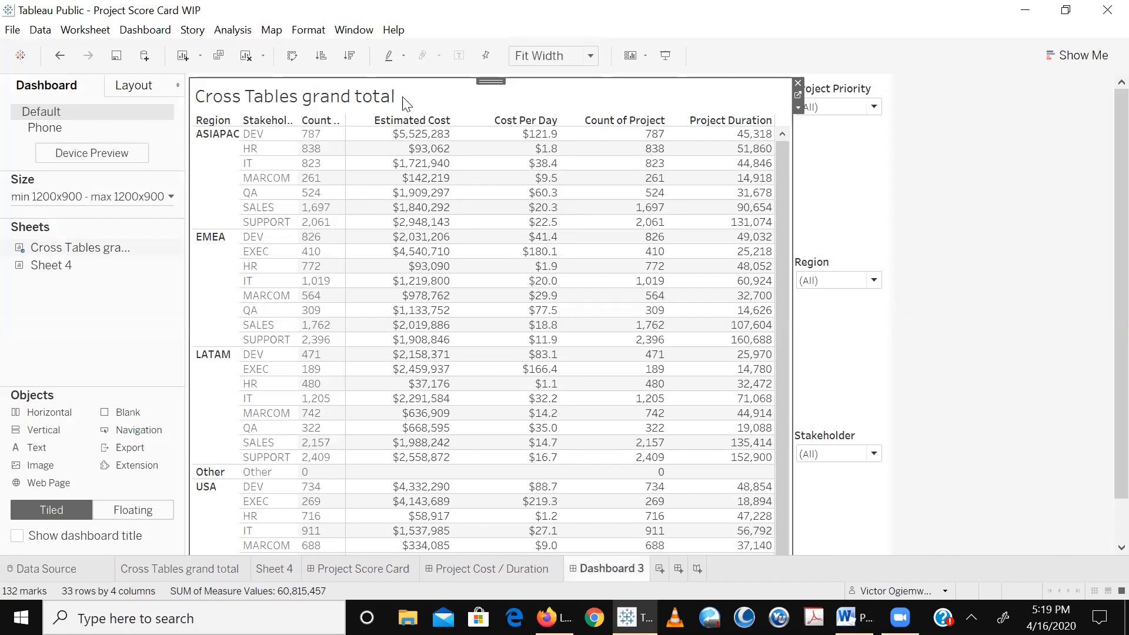
pyautogui.rightClick(378, 97)
pyautogui.click(413, 113)
pyautogui.moveTo(479, 265); pyautogui.dragTo(378, 260)
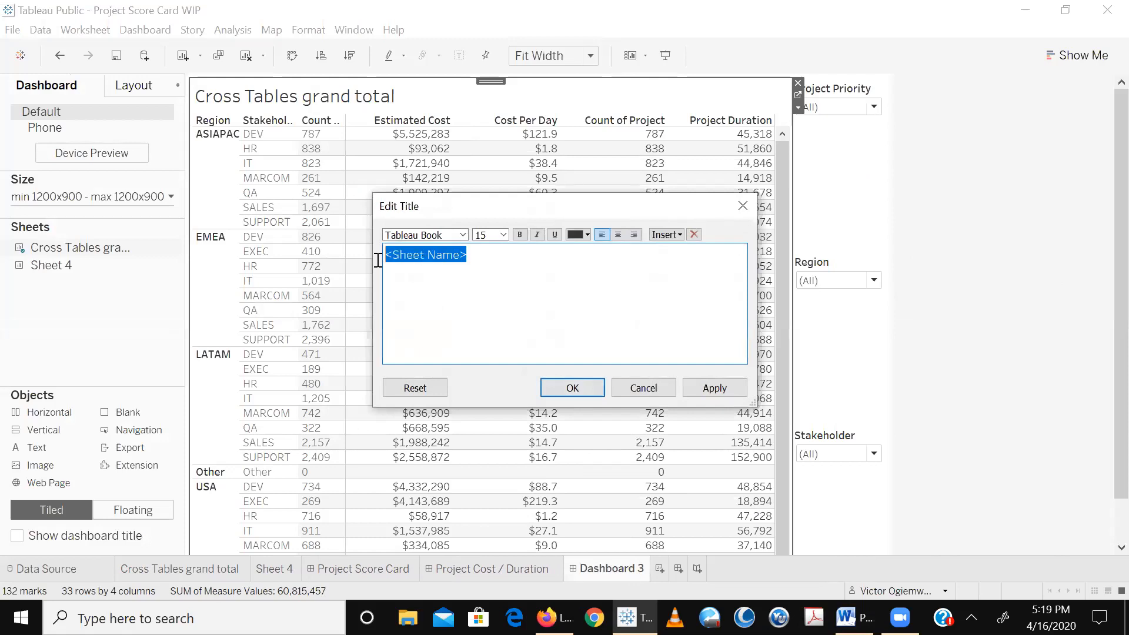
pyautogui.click(504, 235)
pyautogui.click(499, 247)
pyautogui.click(519, 234)
pyautogui.click(618, 234)
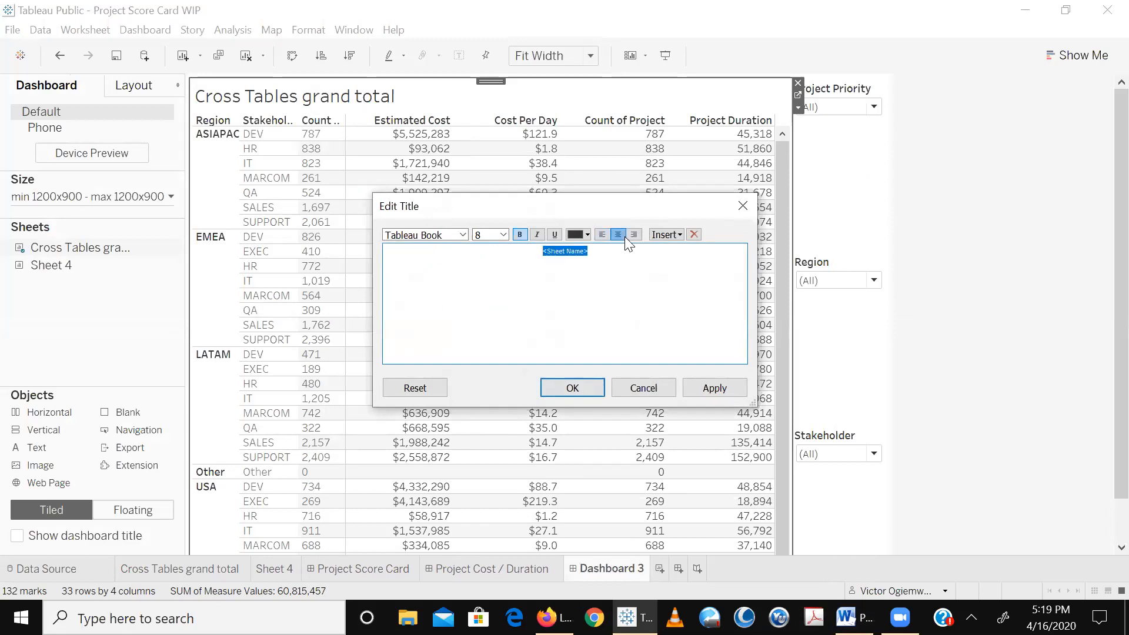
pyautogui.click(718, 388)
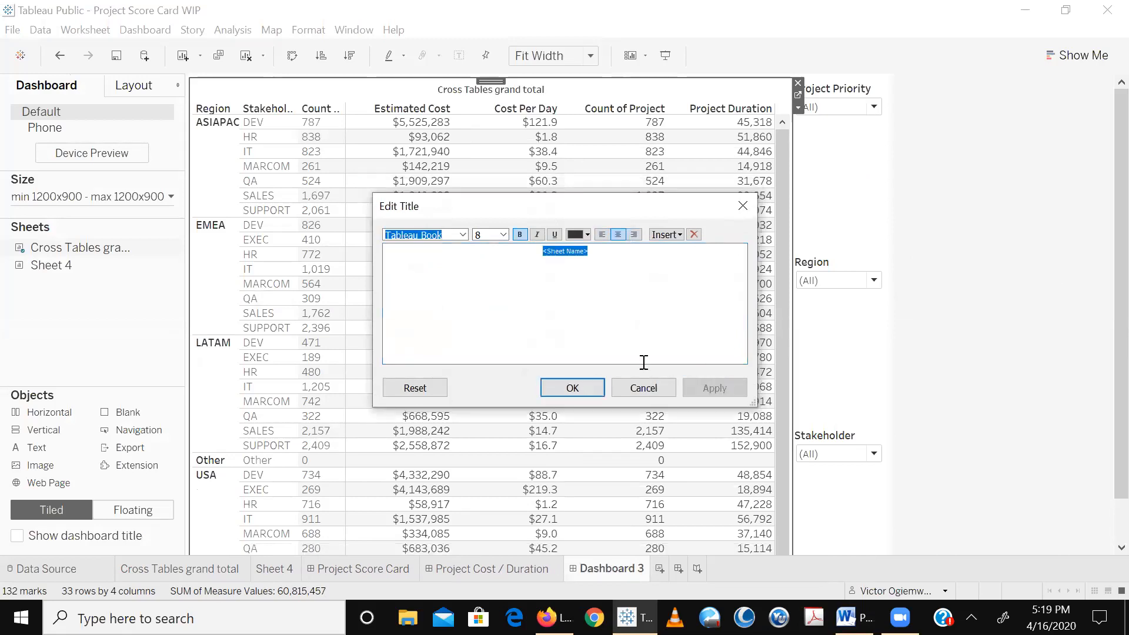
pyautogui.click(586, 387)
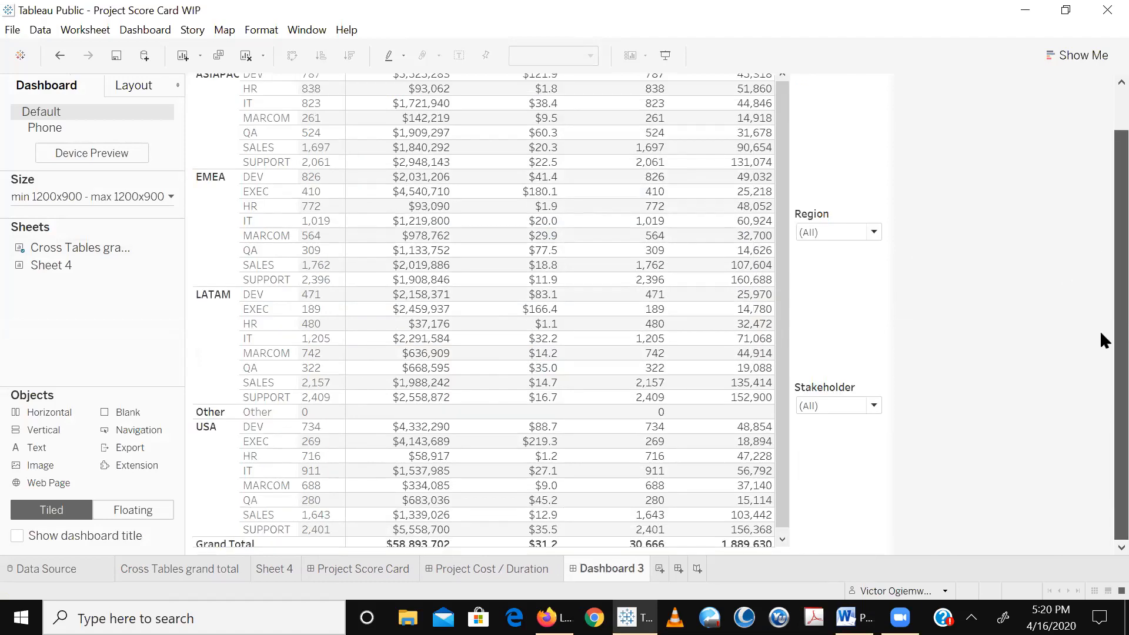
# Examine the Dashboard 3 layout, from the cross table's title and filters down to the grand total row
pyautogui.scroll(2, 1103, 340)
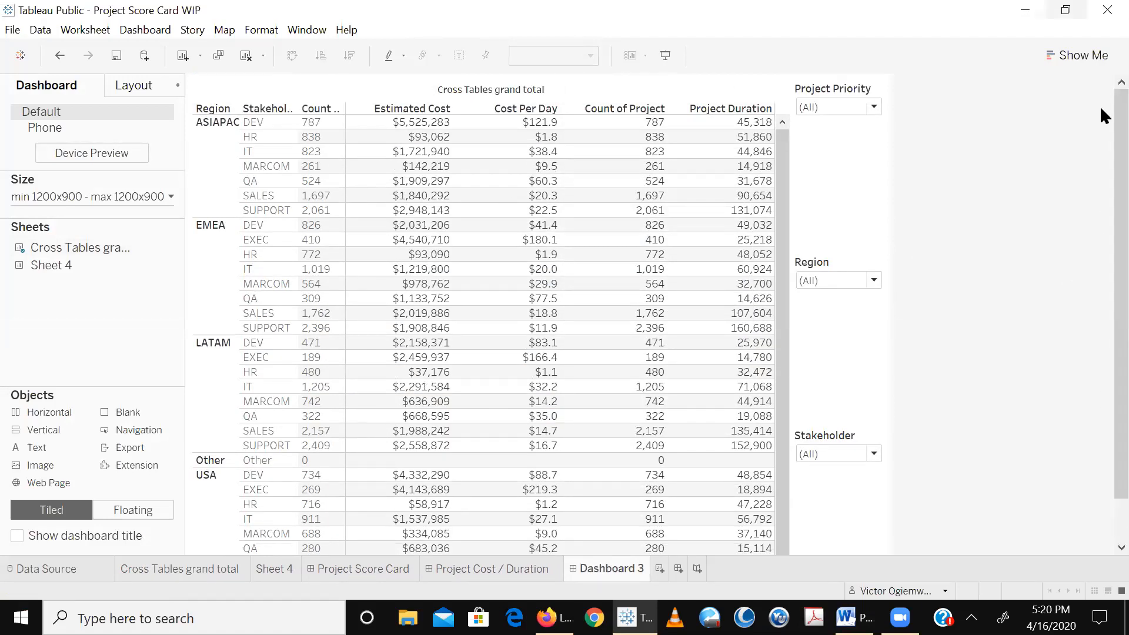
pyautogui.scroll(-2, 1100, 482)
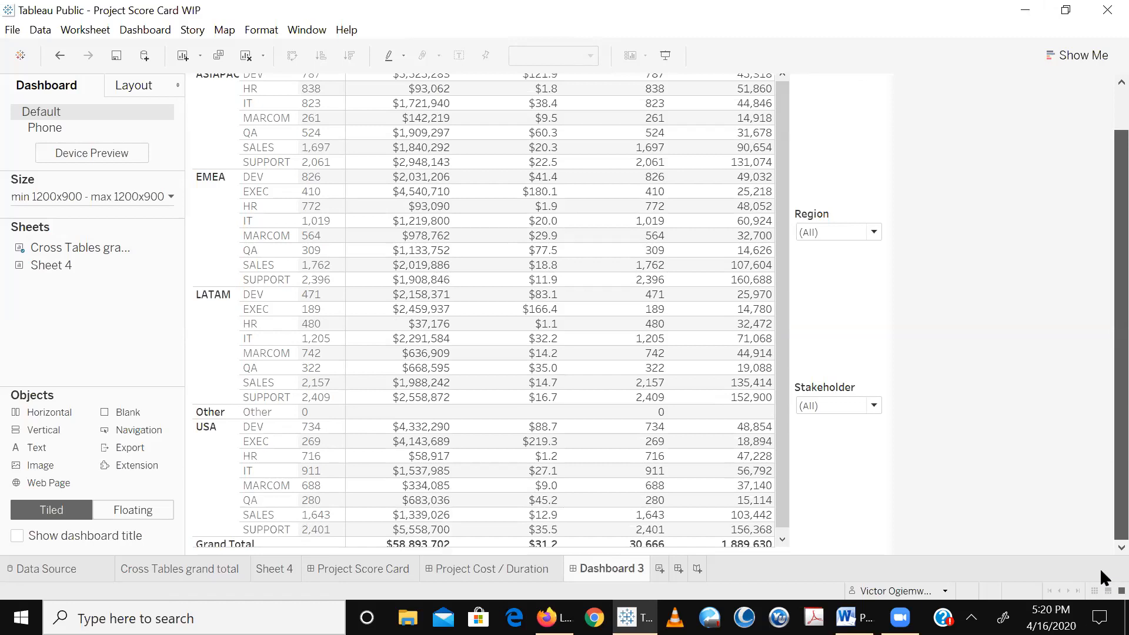
pyautogui.click(854, 155)
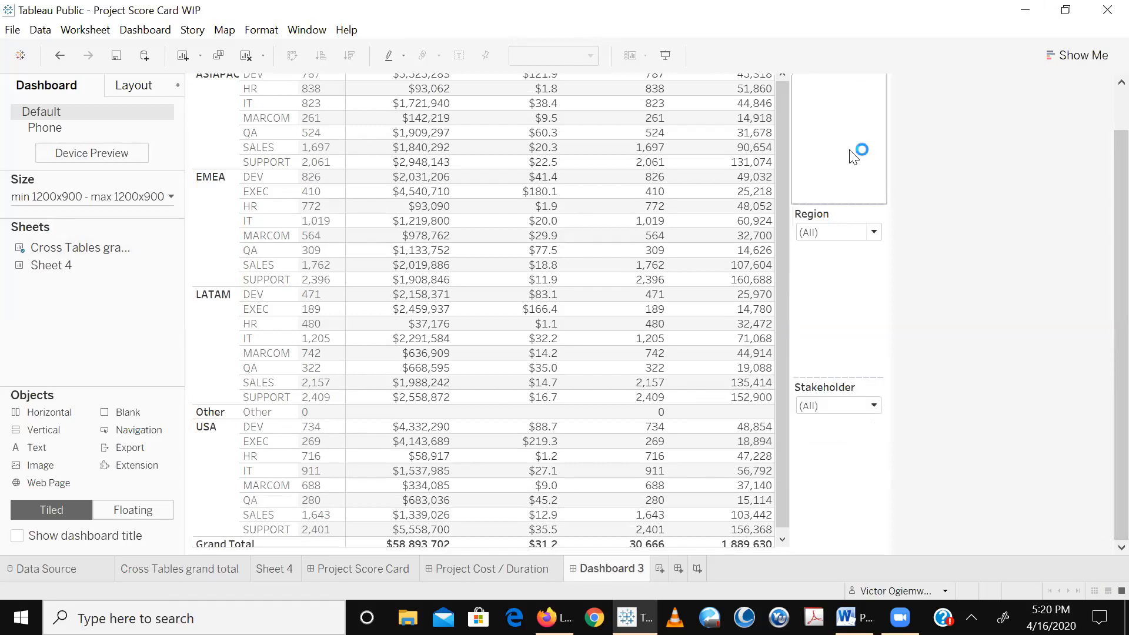
pyautogui.moveTo(538, 127)
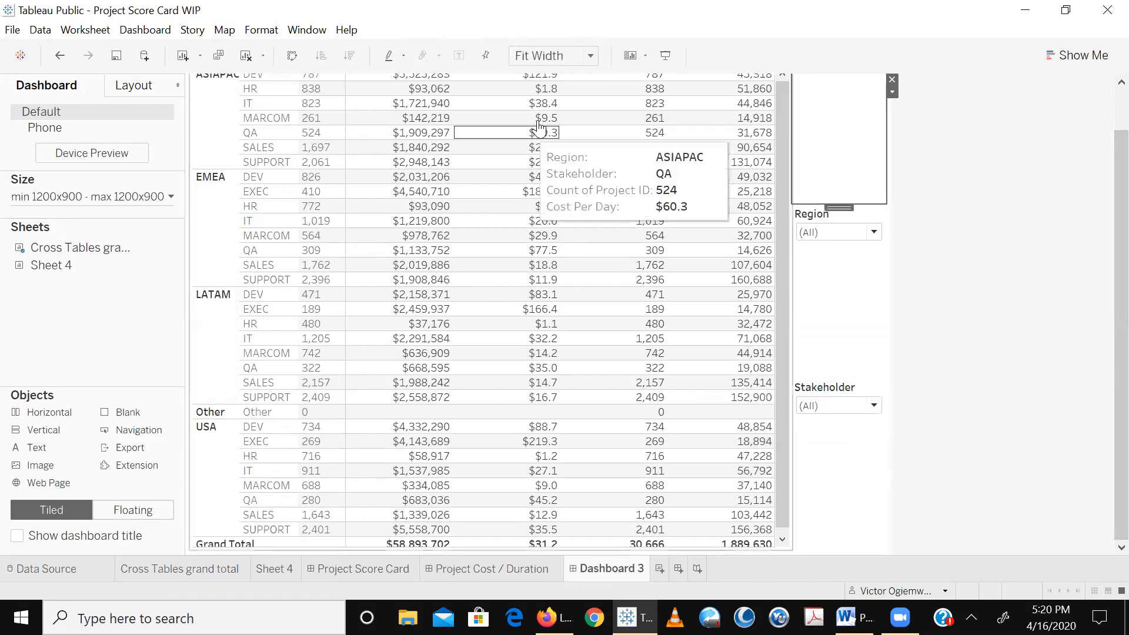
pyautogui.scroll(2, 1099, 450)
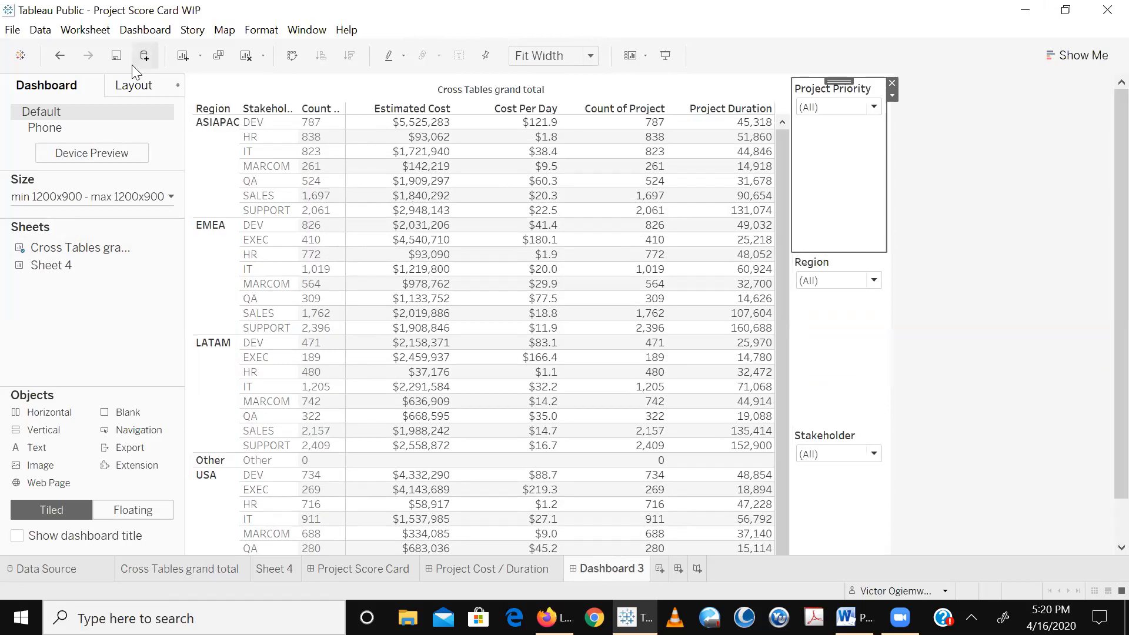
pyautogui.moveTo(705, 329)
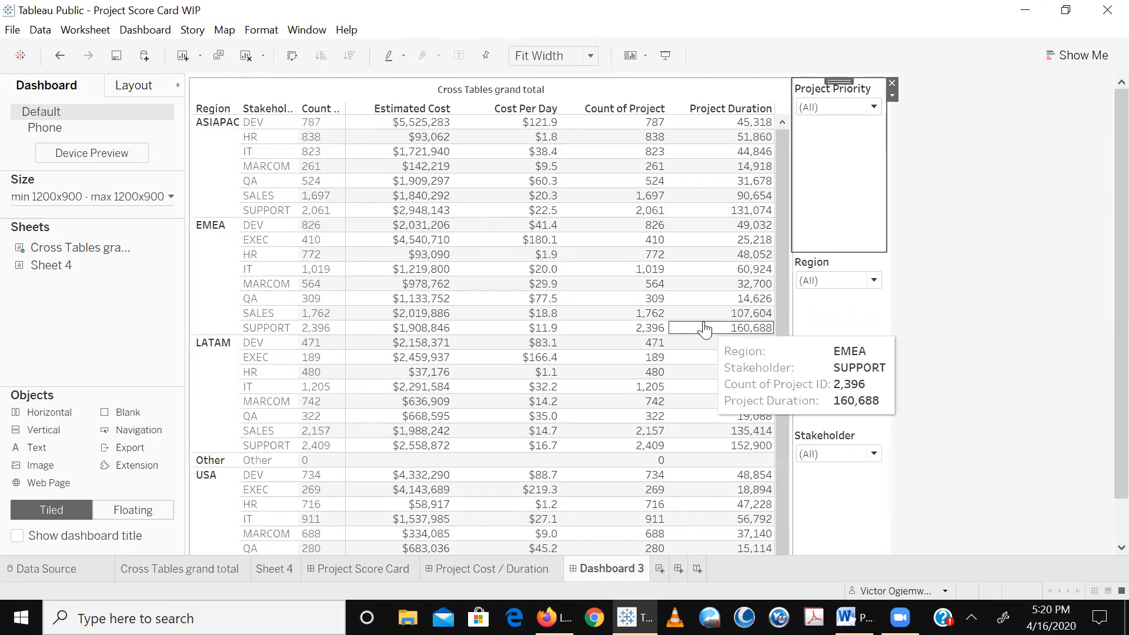
pyautogui.click(1001, 305)
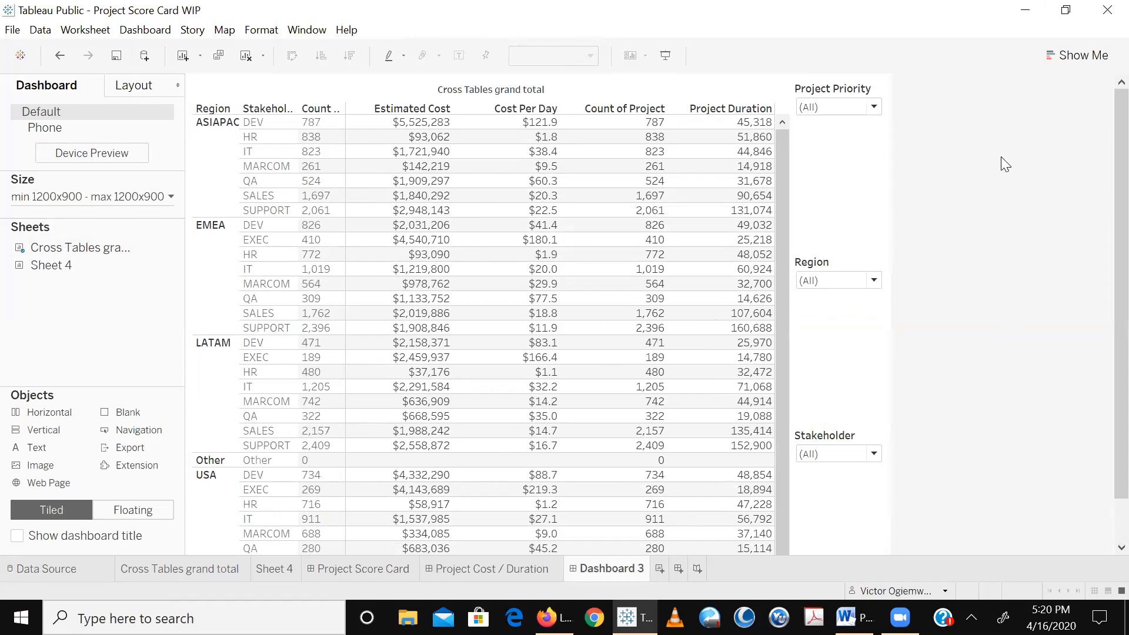
pyautogui.click(859, 175)
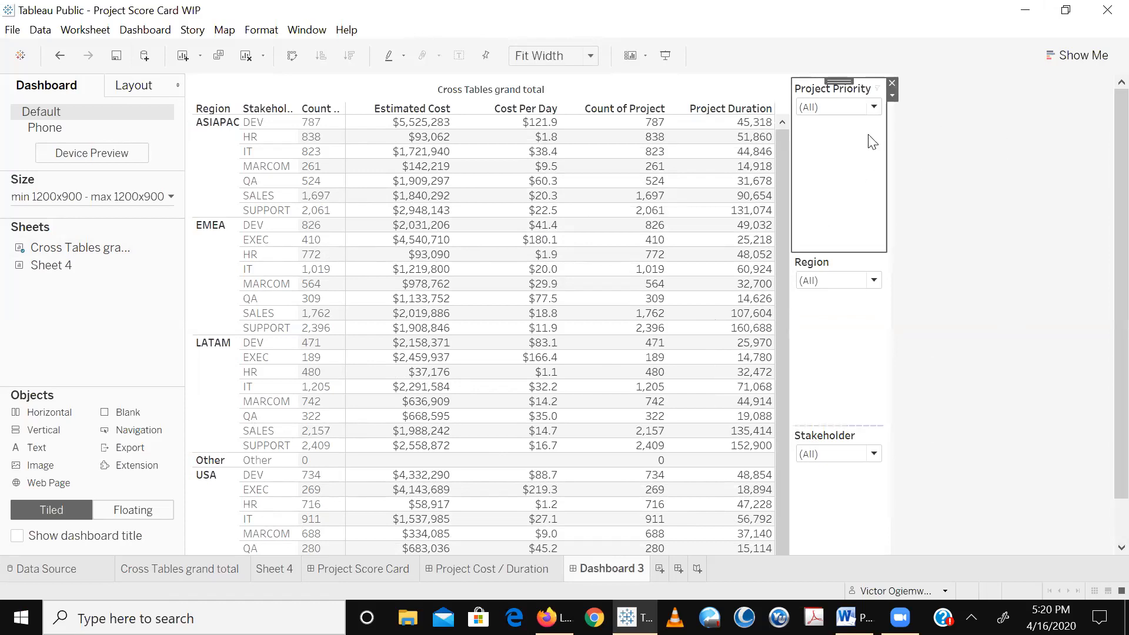
pyautogui.click(971, 177)
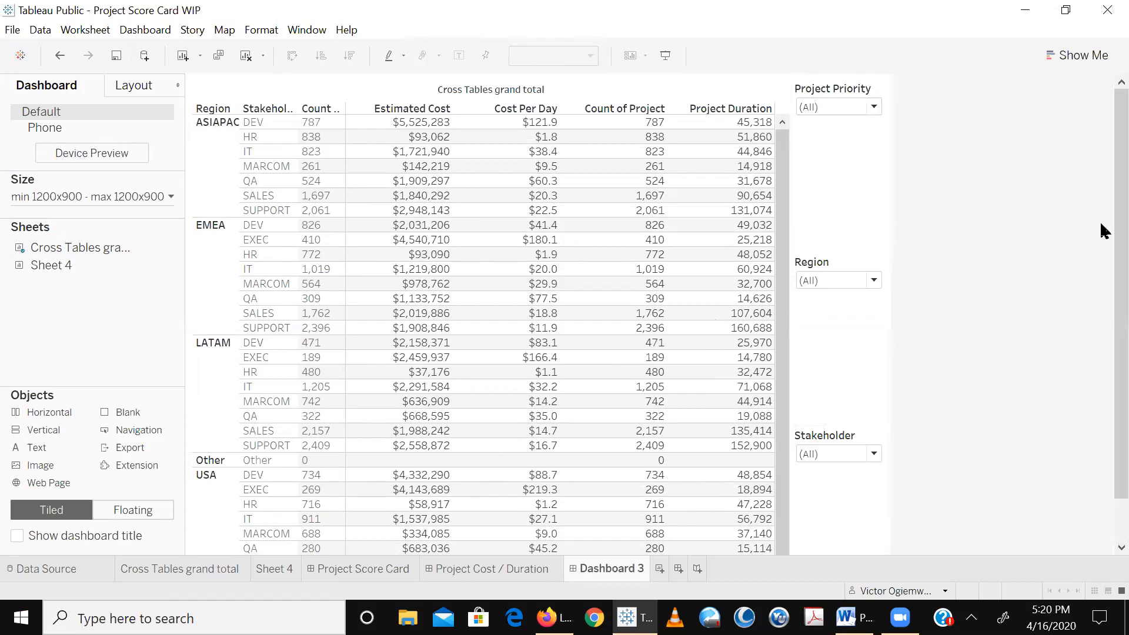
pyautogui.scroll(-2, 1100, 271)
pyautogui.scroll(2, 1100, 137)
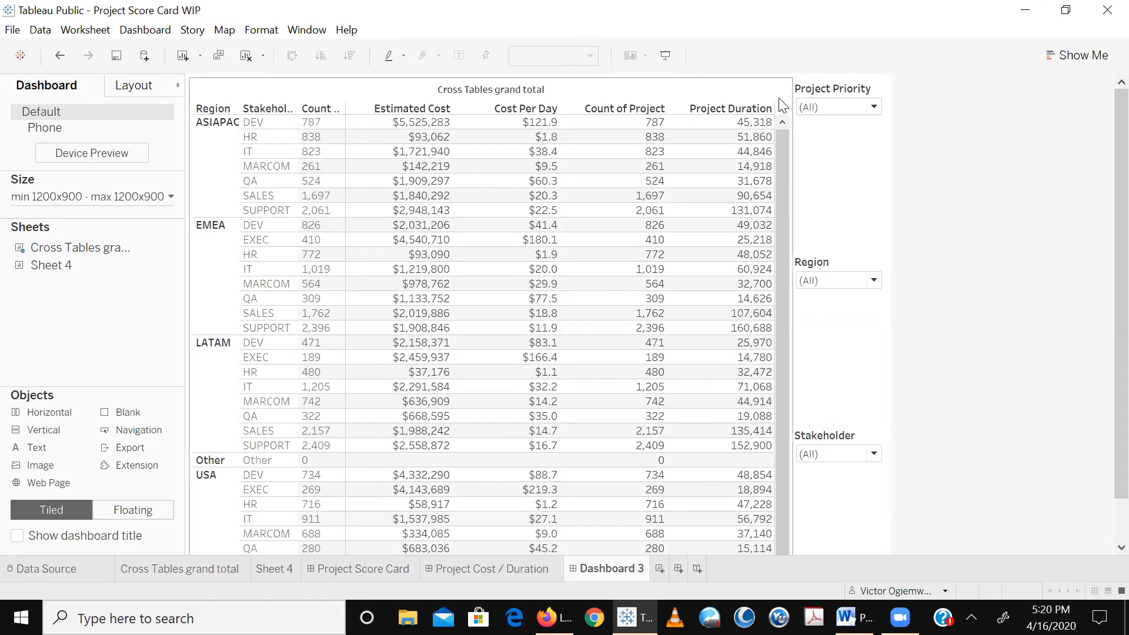
# Arrange the Project Priority, Stakeholder and Region filters in one row above the cross table, in that order
pyautogui.click(854, 137)
pyautogui.moveTo(840, 81); pyautogui.dragTo(266, 75)
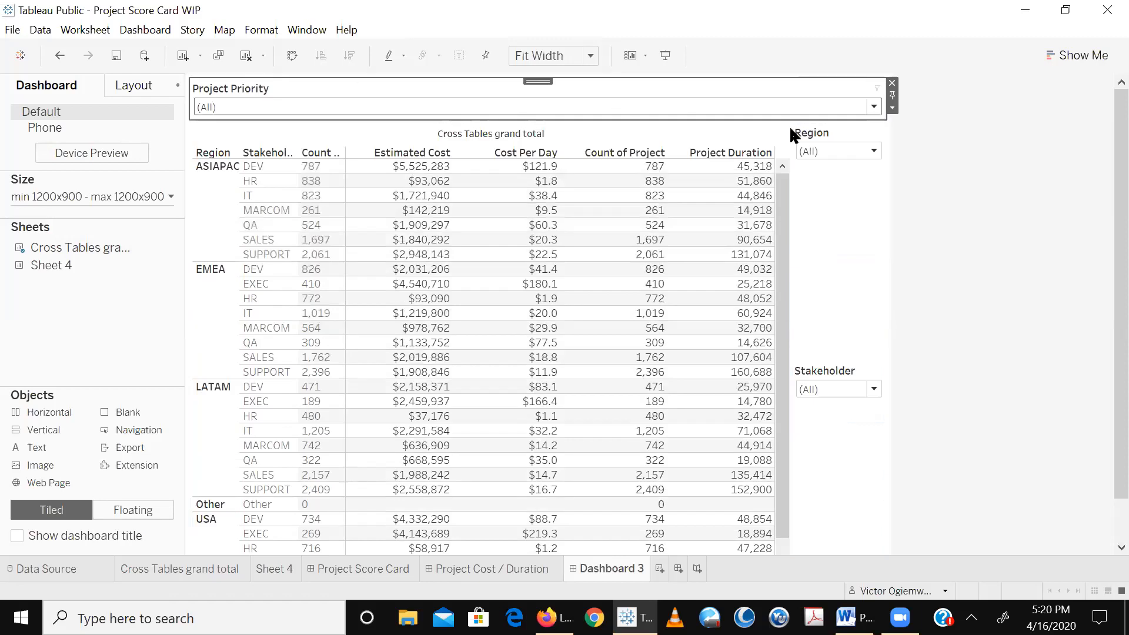
pyautogui.click(849, 235)
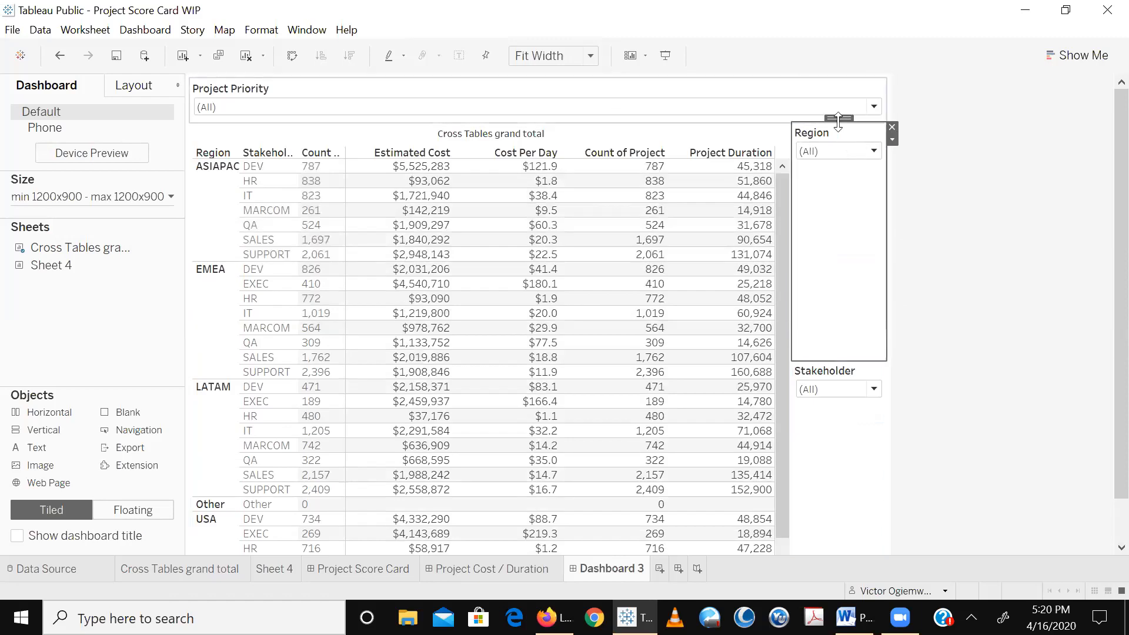
pyautogui.moveTo(838, 120); pyautogui.dragTo(837, 106)
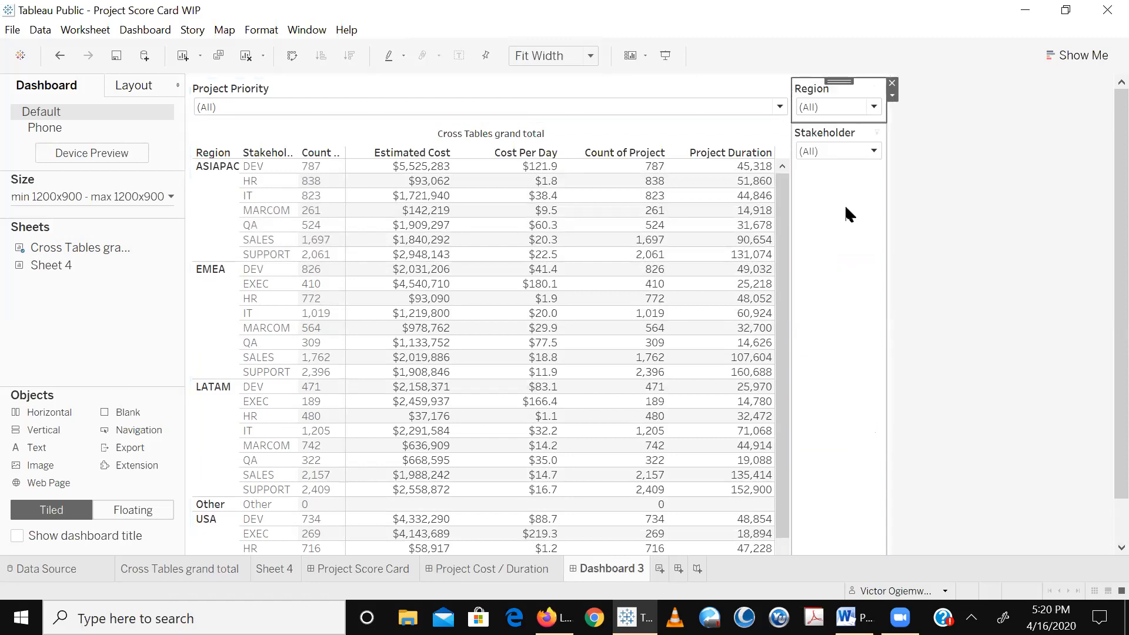
pyautogui.click(844, 140)
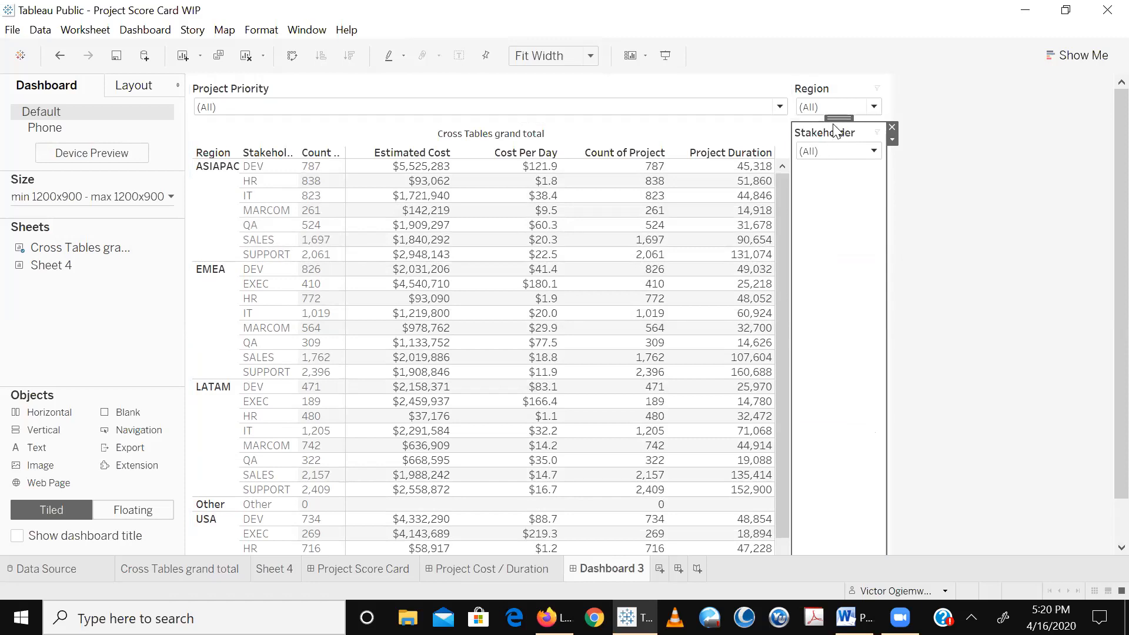
pyautogui.moveTo(840, 118); pyautogui.dragTo(715, 94)
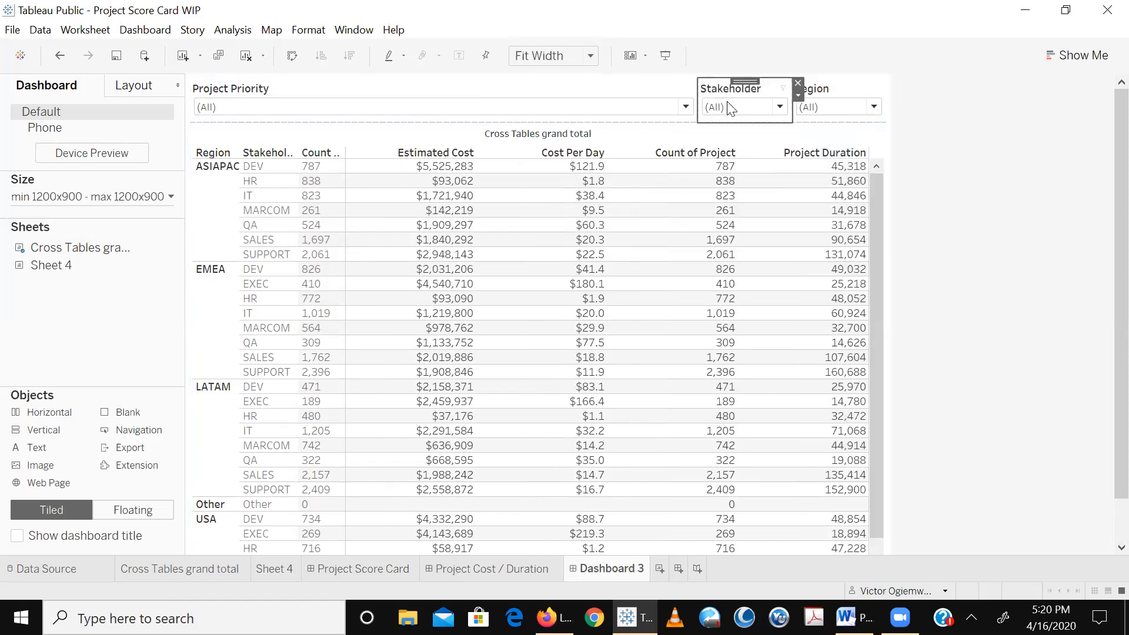
# Resize the Project Priority, Stakeholder and Region filters to roughly equal widths across the row above the cross table
pyautogui.click(1000, 189)
pyautogui.moveTo(699, 93); pyautogui.dragTo(402, 93)
pyautogui.moveTo(791, 94); pyautogui.dragTo(622, 93)
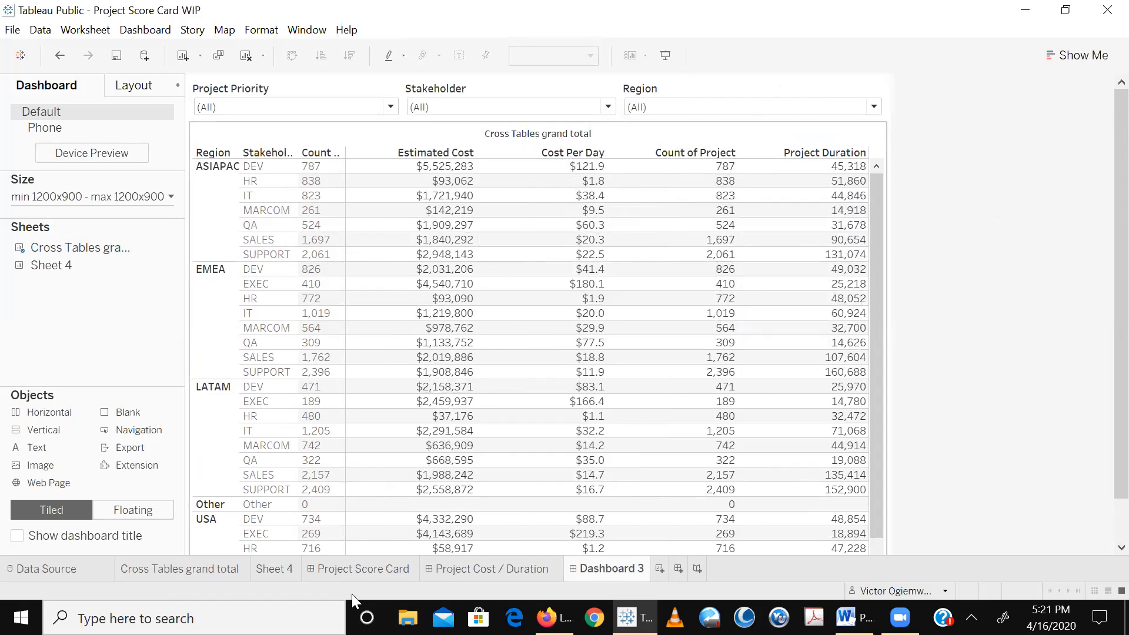
# Delete the unused Sheet 4 and hide the Cross Tables grand total worksheet
pyautogui.rightClick(281, 568)
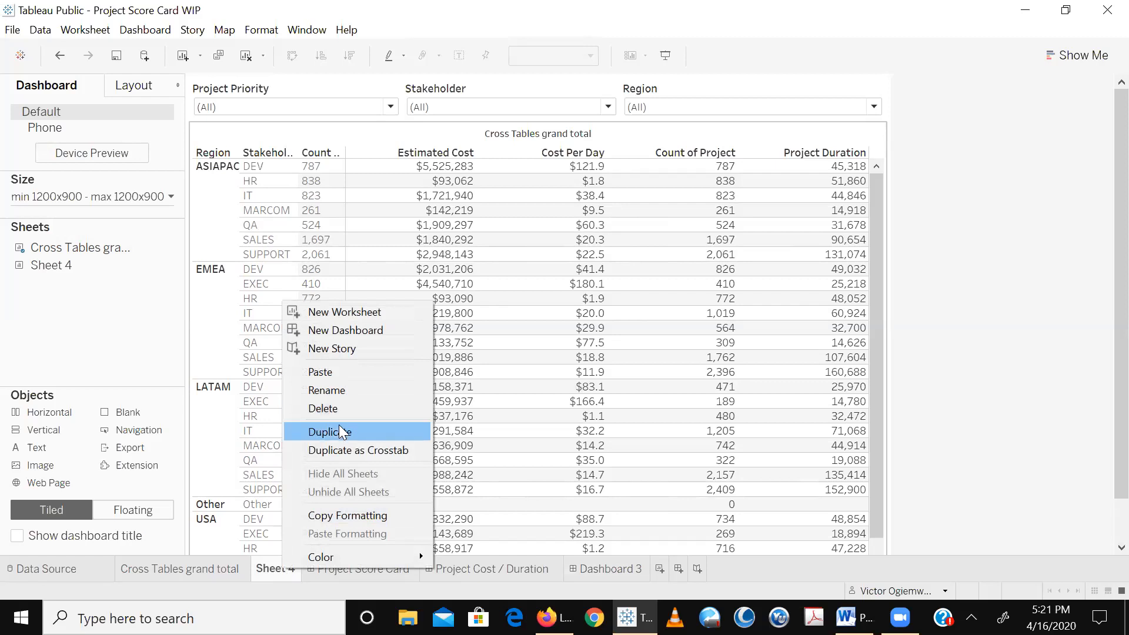
pyautogui.click(338, 408)
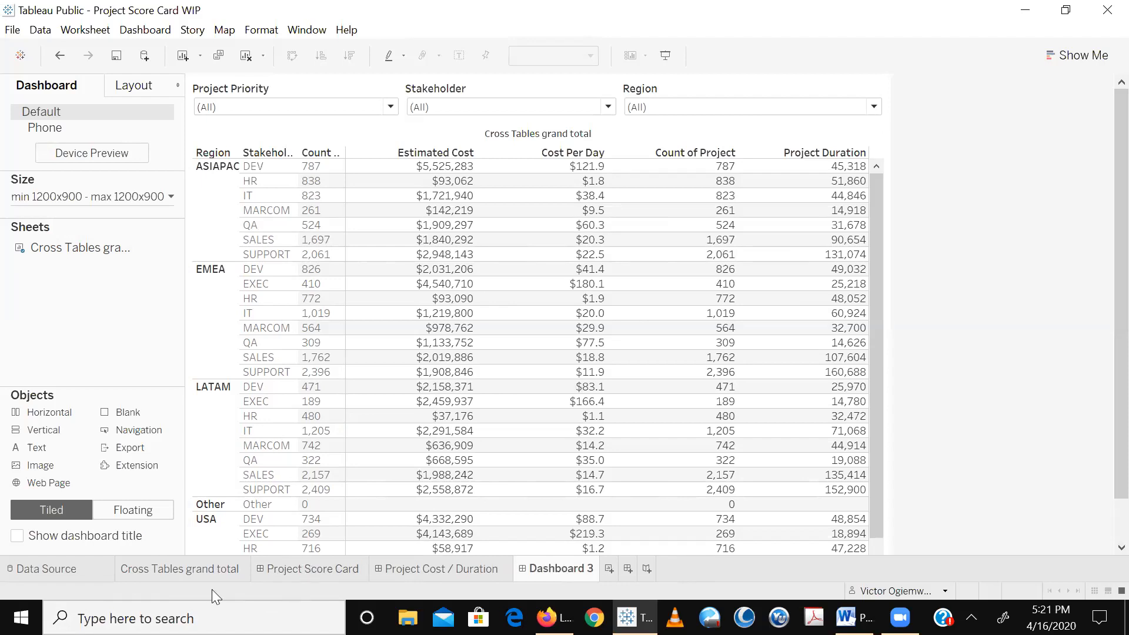
pyautogui.rightClick(196, 563)
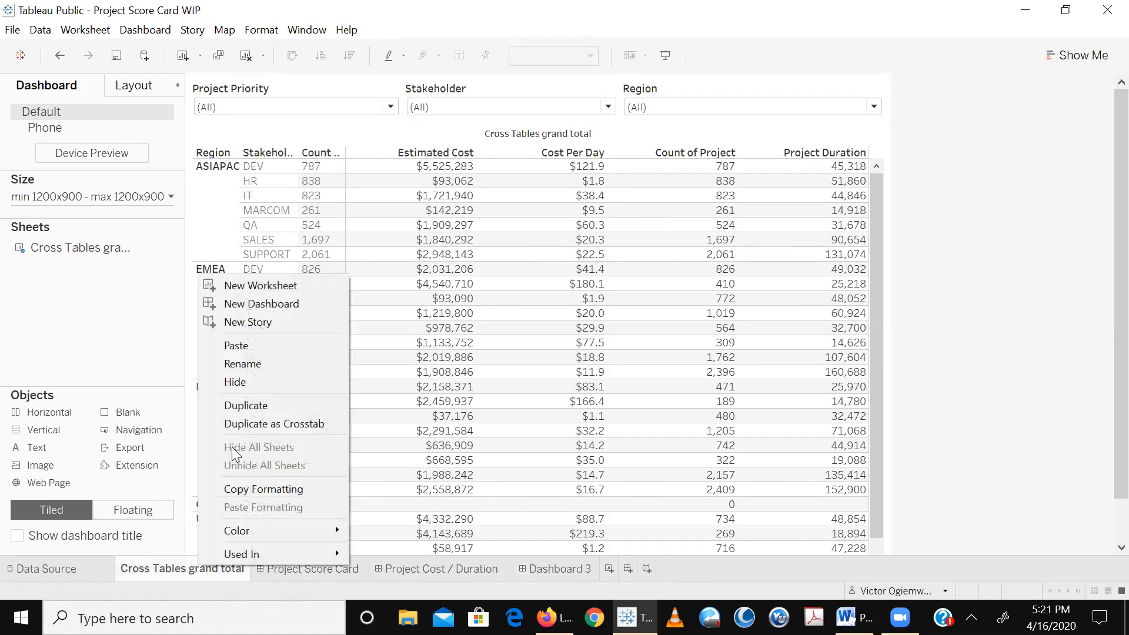
pyautogui.click(249, 386)
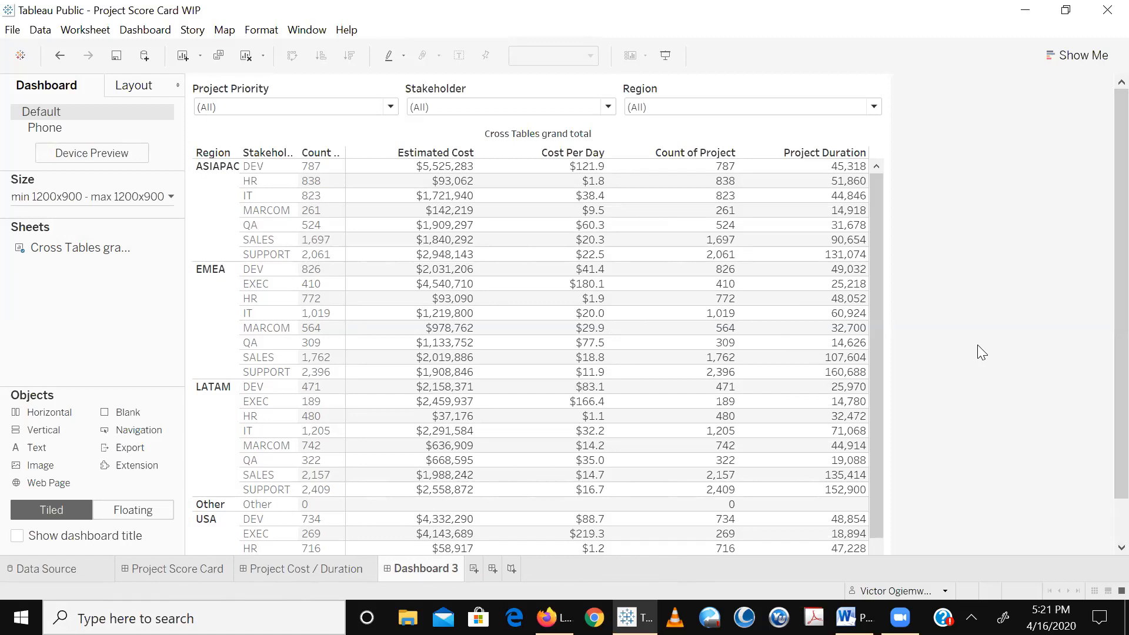
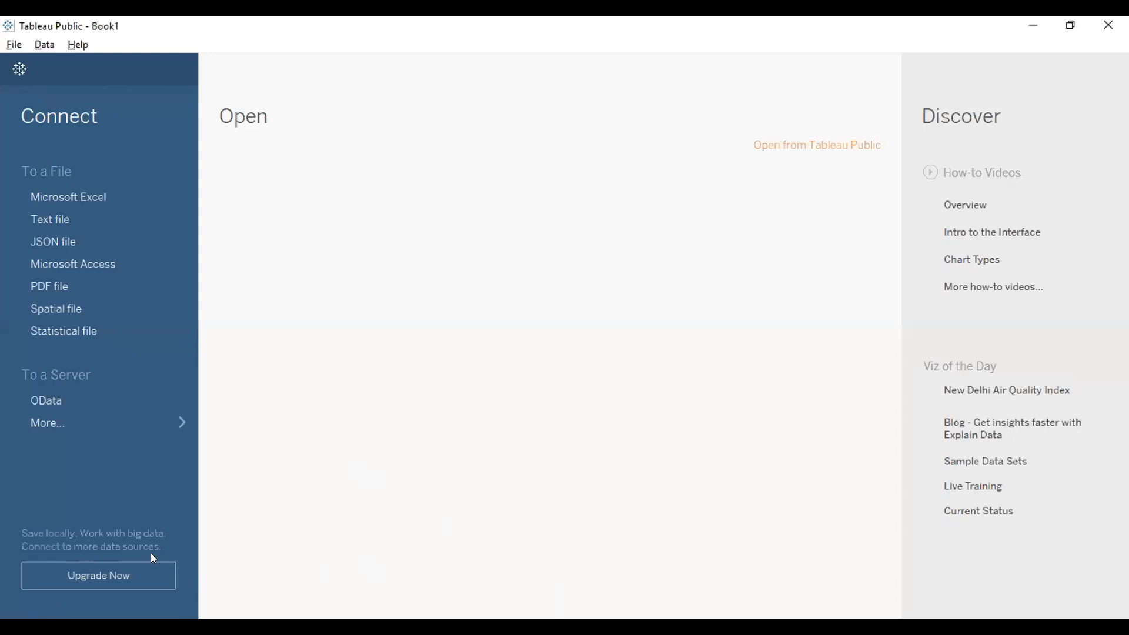
# Switch to File Explorer, sort Downloads by date modified, and read the project requirements in the Nuclear Plant RQ document
pyautogui.click(481, 49)
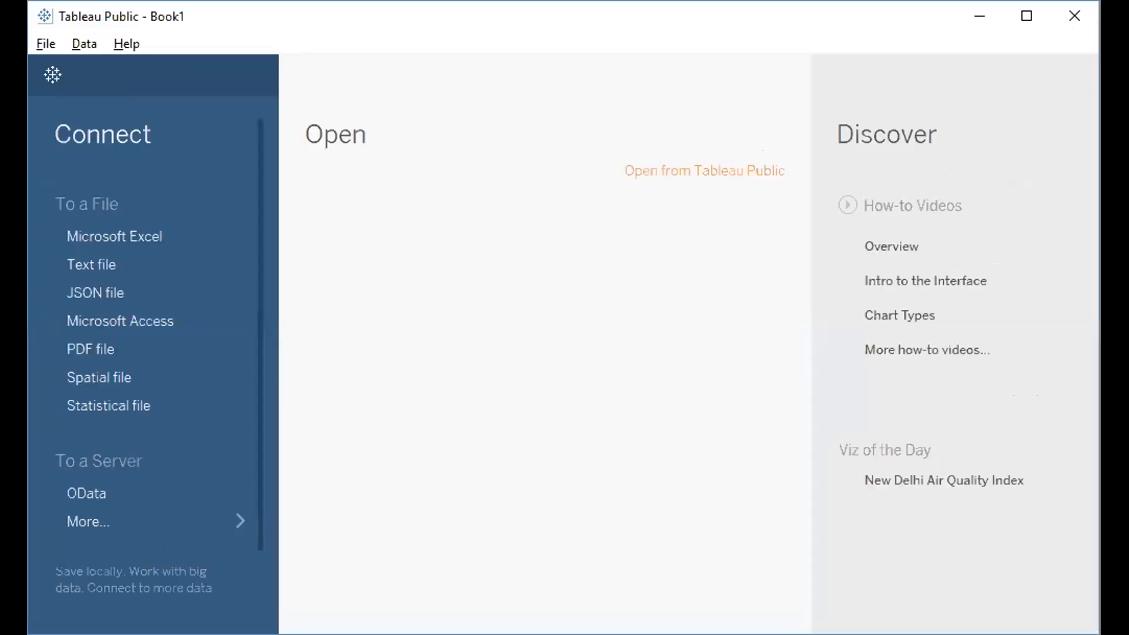
pyautogui.click(981, 12)
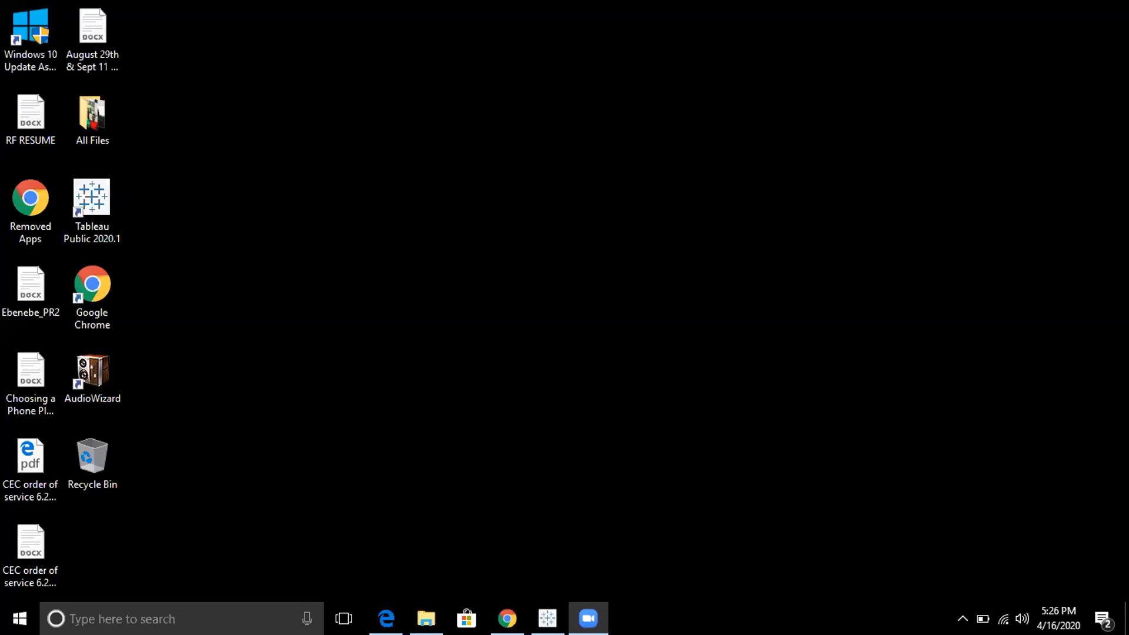
pyautogui.click(427, 619)
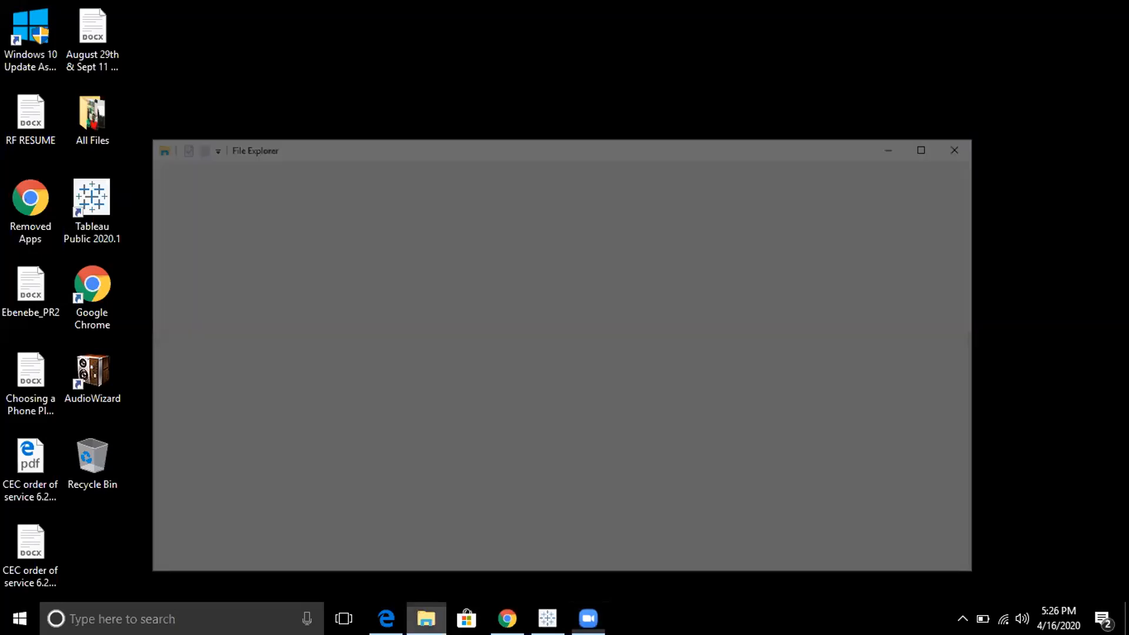
pyautogui.click(177, 198)
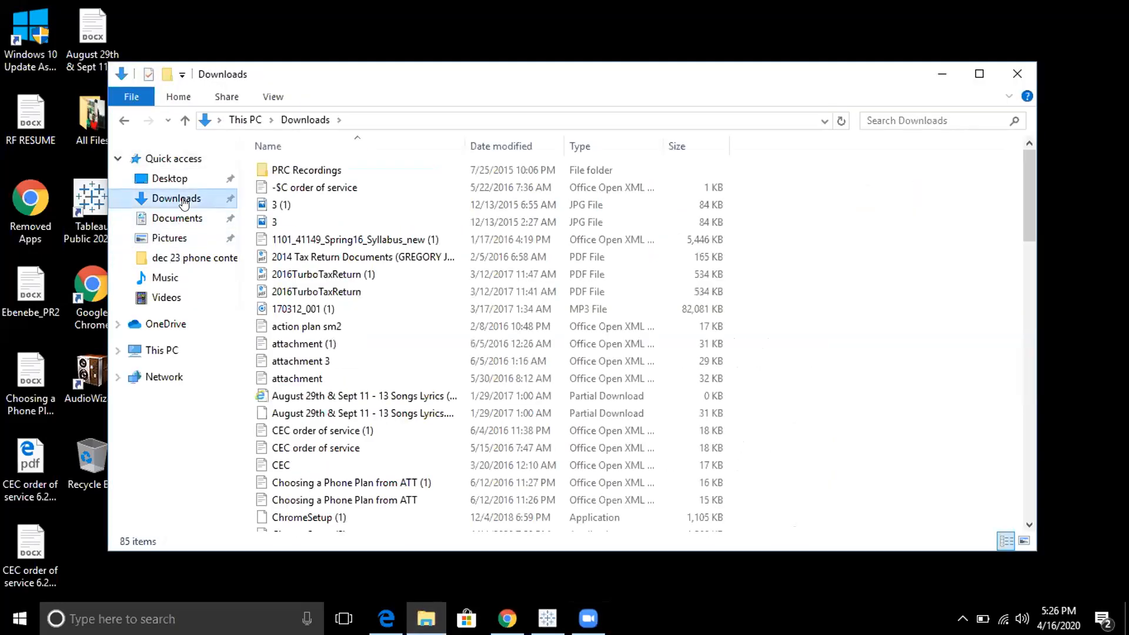
pyautogui.click(492, 143)
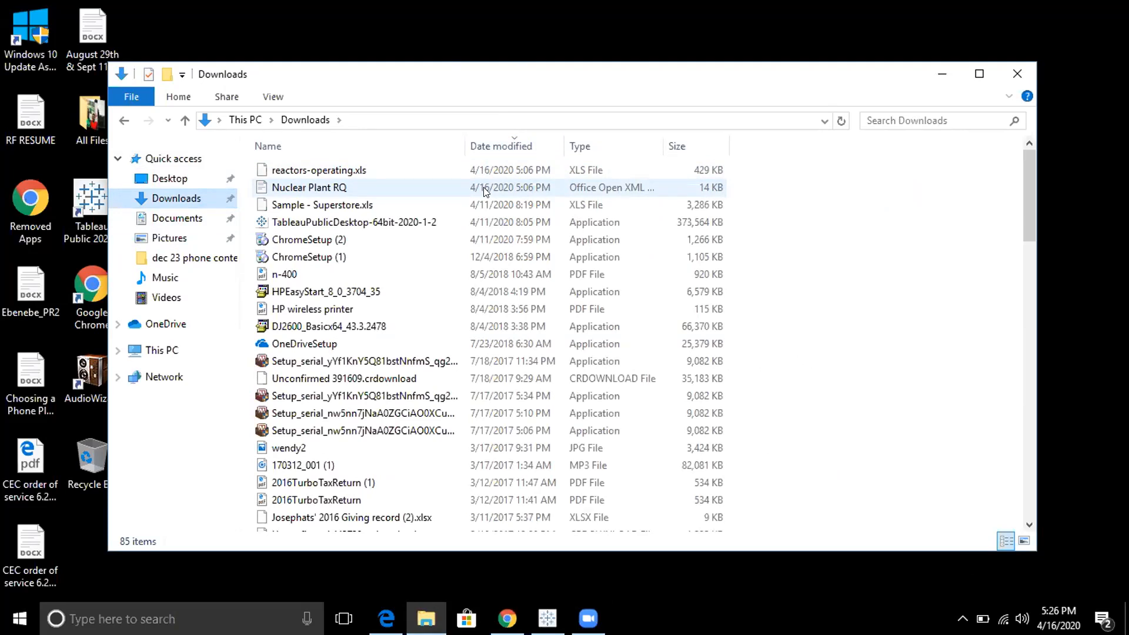
pyautogui.click(483, 188)
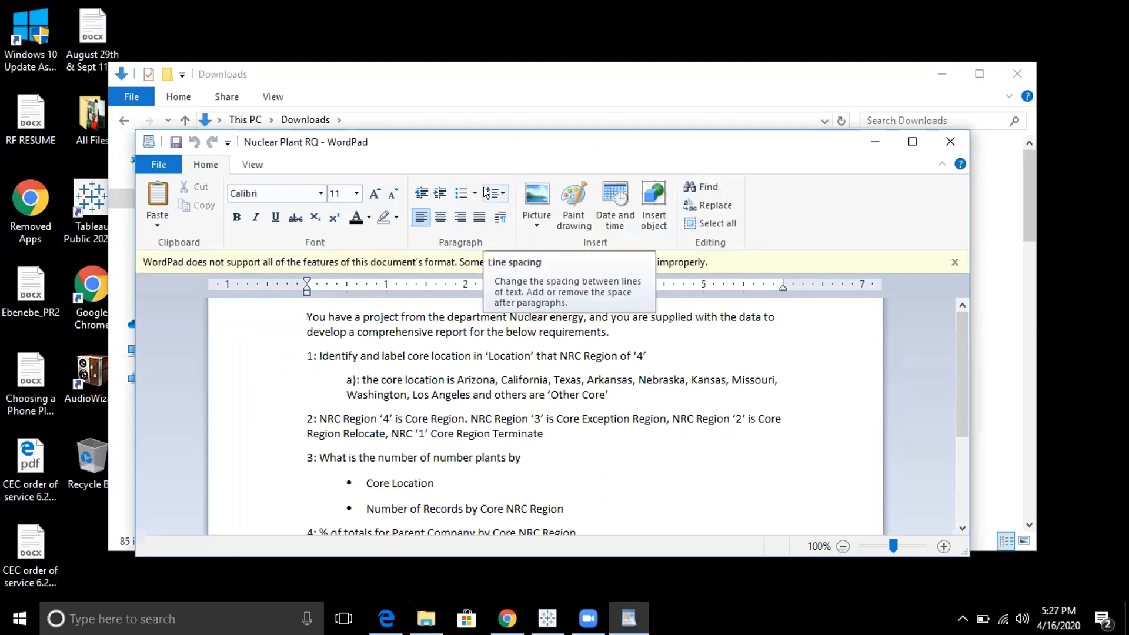
pyautogui.click(865, 137)
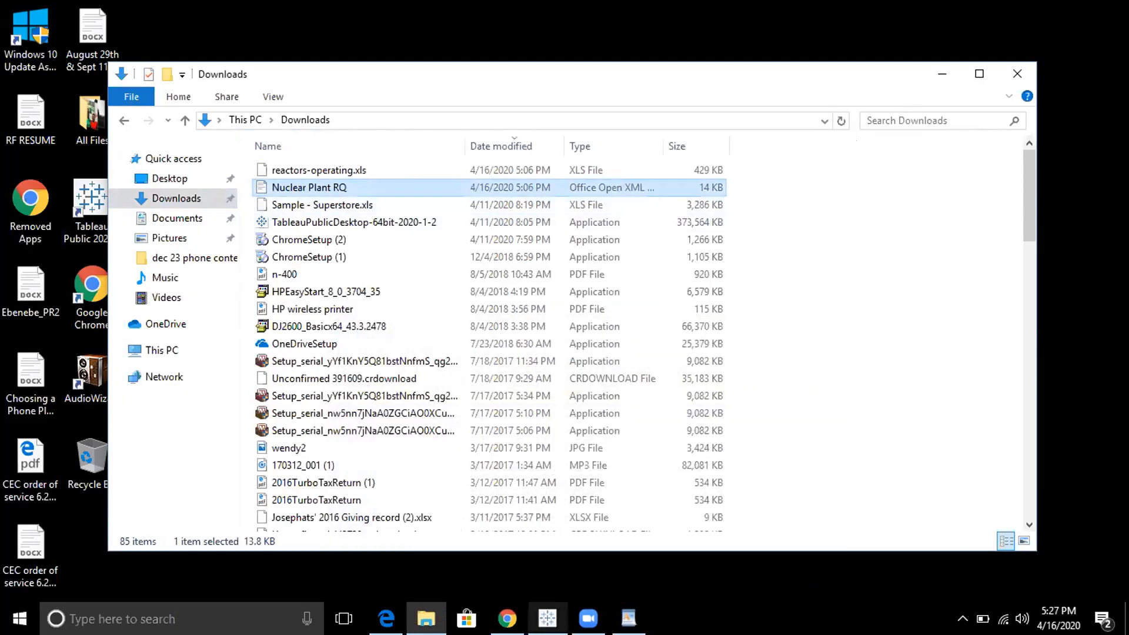
# Switch to Tableau Public, connect to the Excel workbook reactors-operating.xls from Downloads, and maximize the window
pyautogui.click(546, 618)
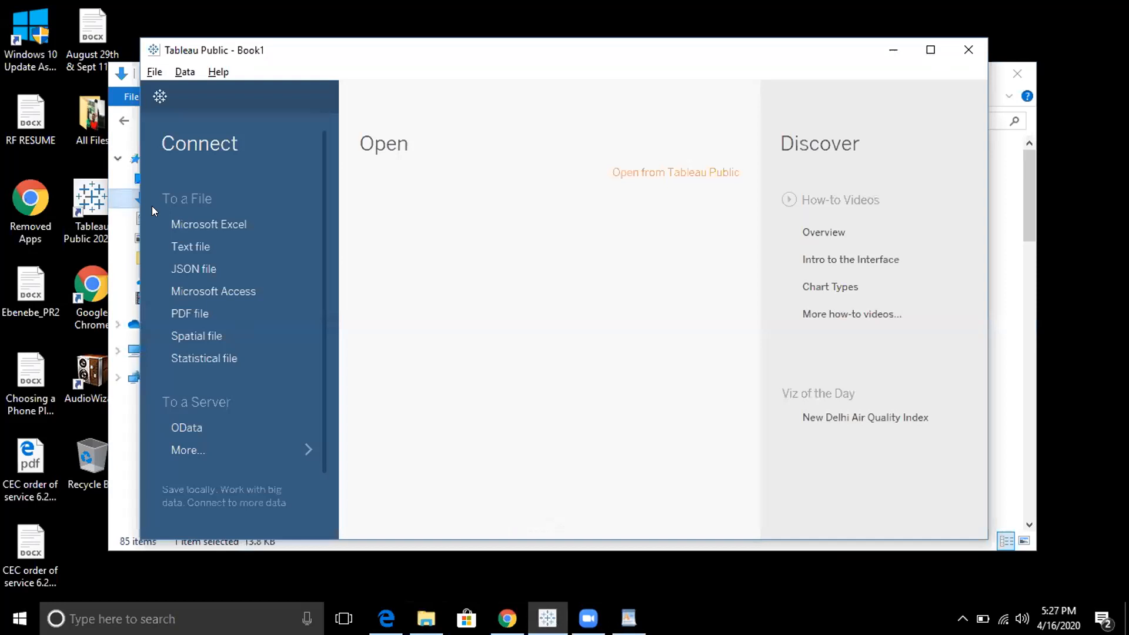
pyautogui.click(181, 223)
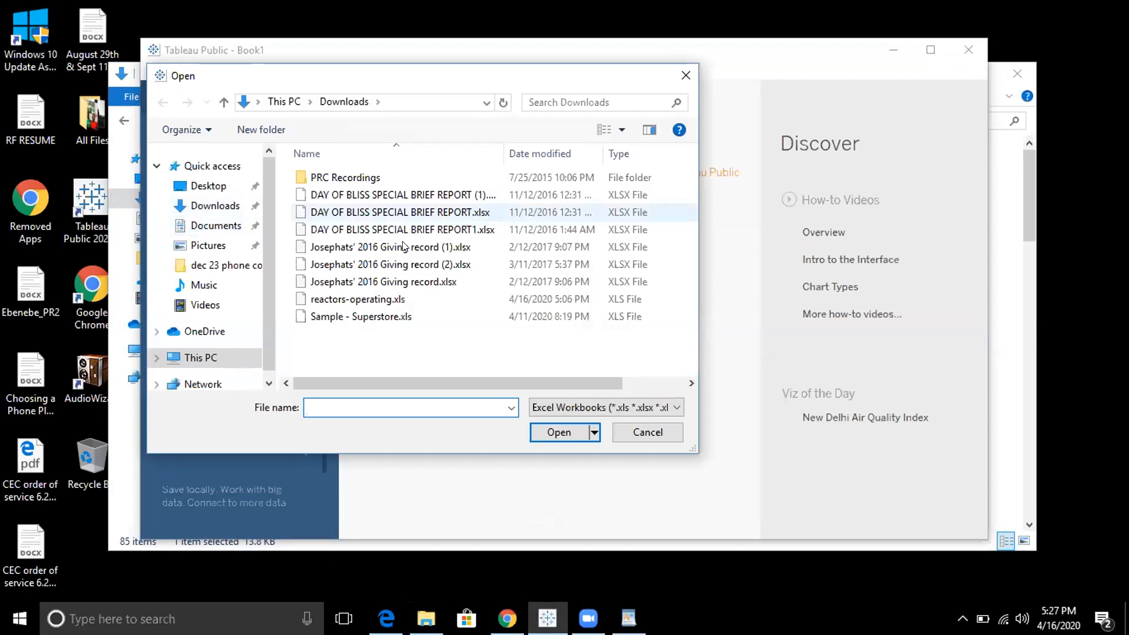
pyautogui.doubleClick(377, 299)
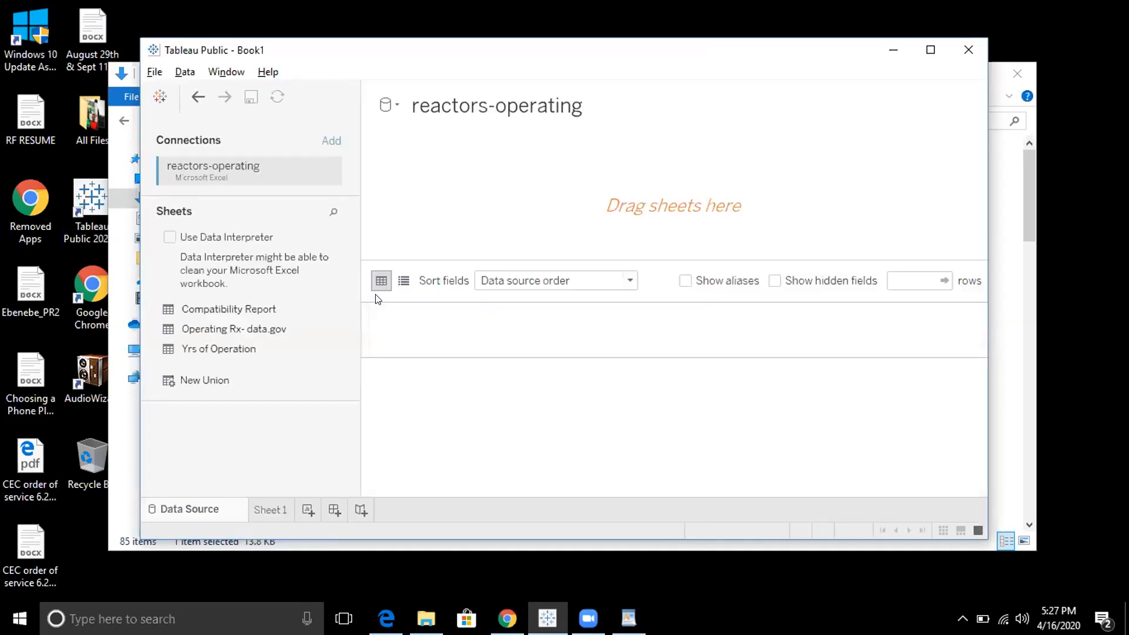
pyautogui.click(931, 49)
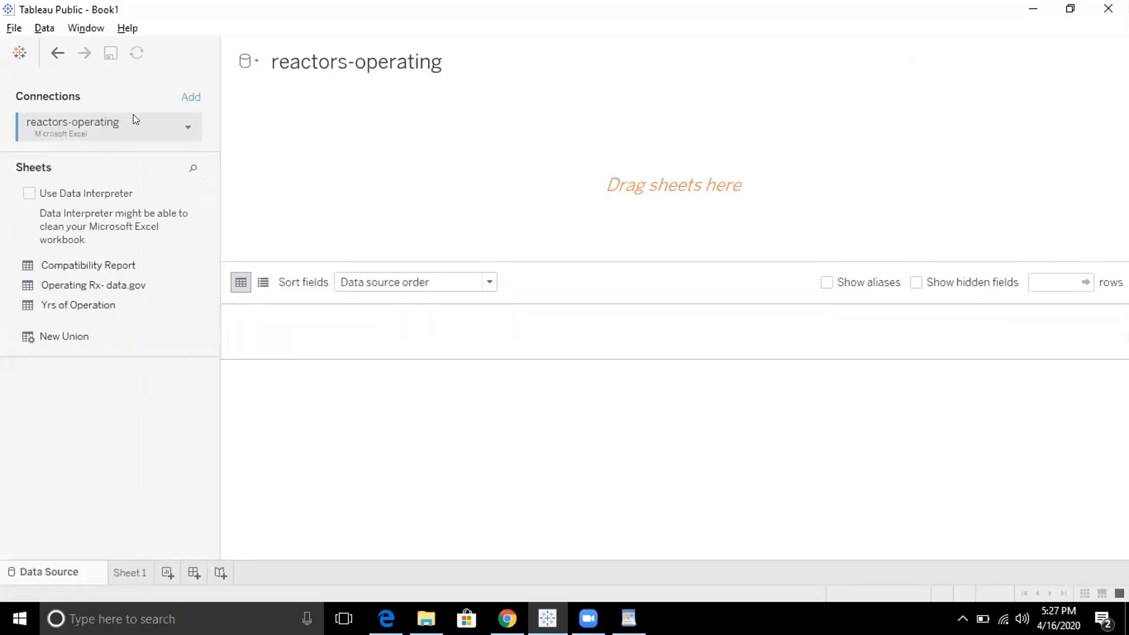
# Add the Compatibility Report sheet to the data source to preview its fields, and remove it again
pyautogui.doubleClick(119, 122)
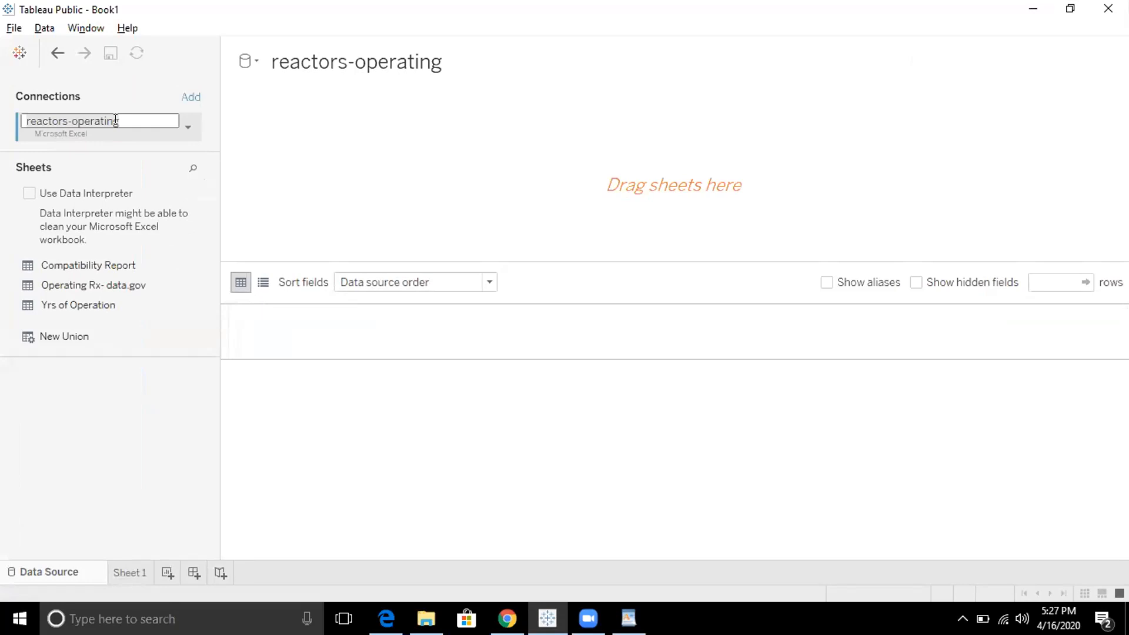
pyautogui.click(76, 287)
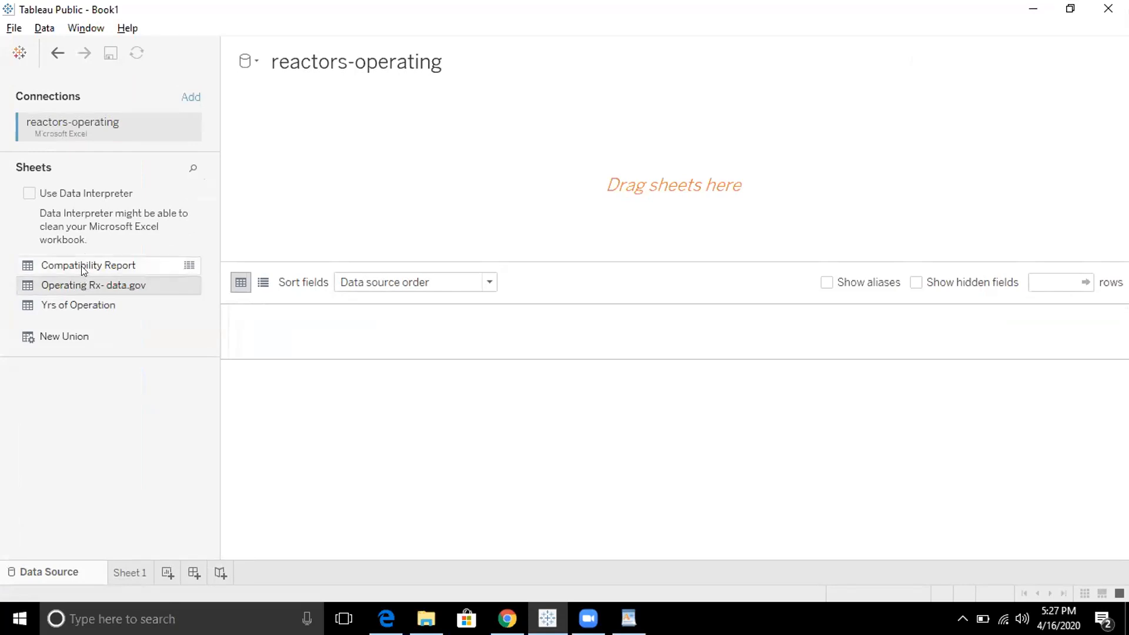
pyautogui.click(82, 270)
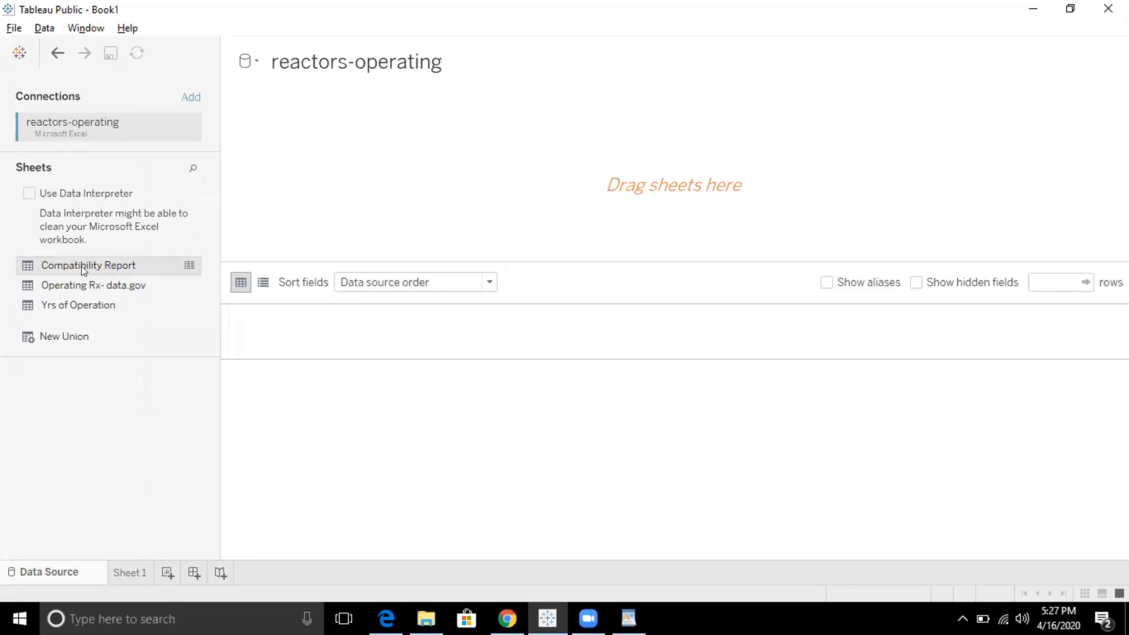
pyautogui.moveTo(81, 266); pyautogui.dragTo(510, 101)
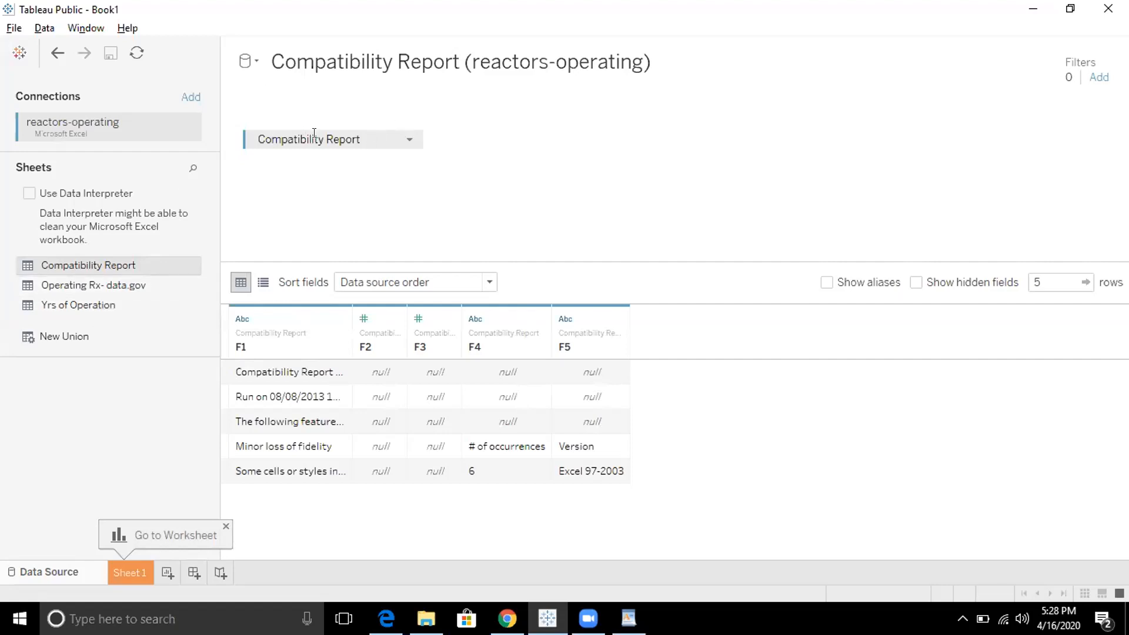
pyautogui.click(407, 140)
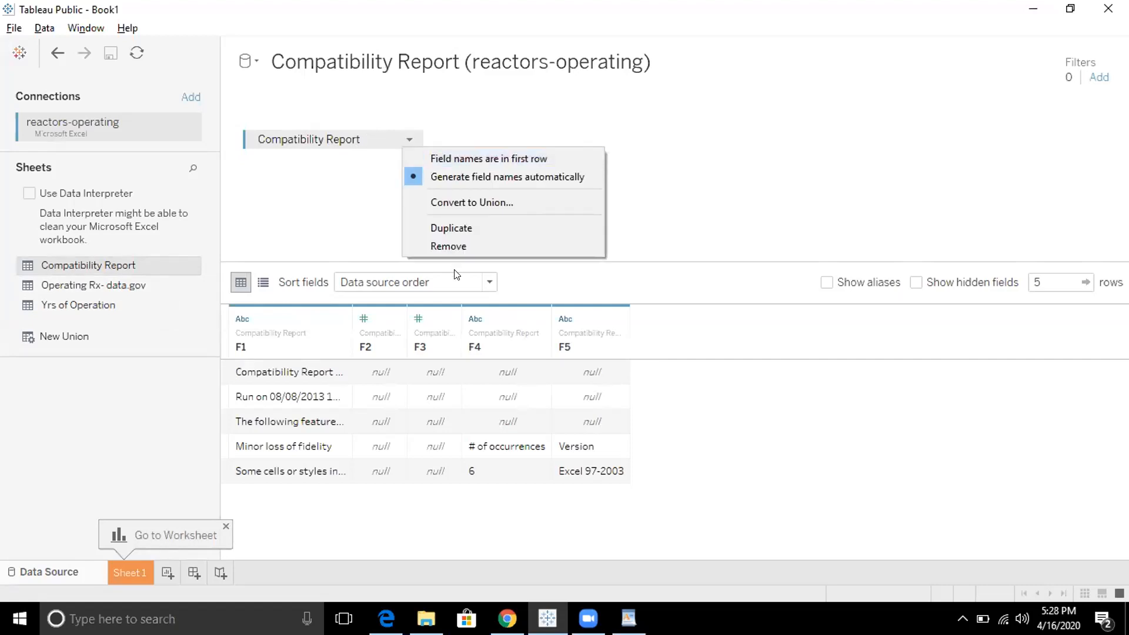
pyautogui.click(450, 246)
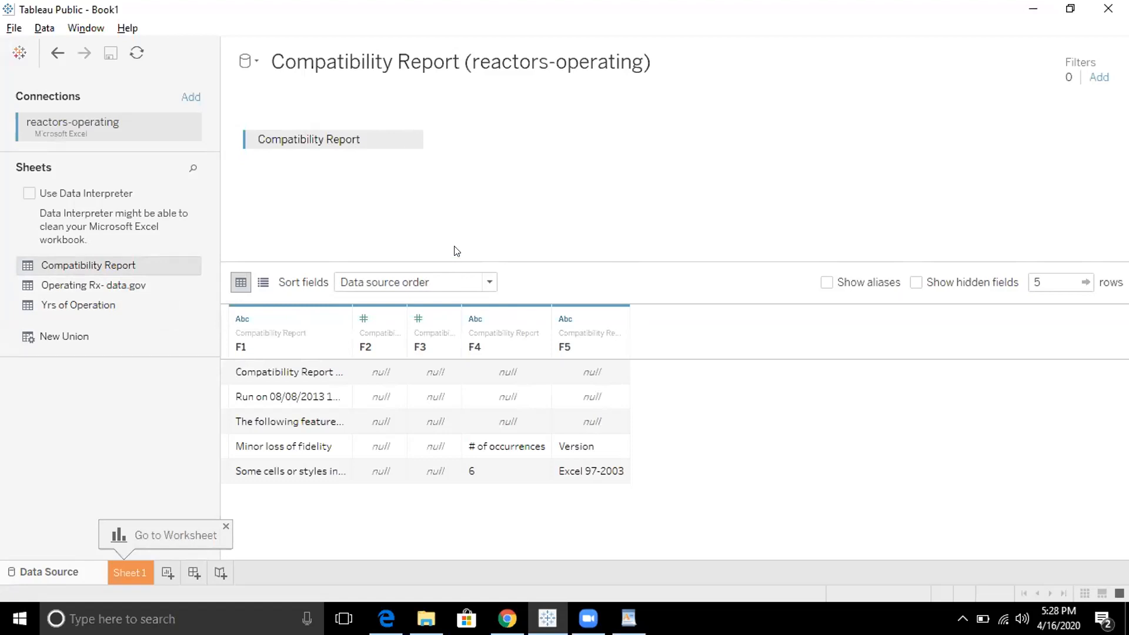
# Add the Operating Rx- data.gov sheet to the data source and try to join Yrs of Operation to it
pyautogui.click(96, 282)
pyautogui.moveTo(127, 276); pyautogui.dragTo(83, 330)
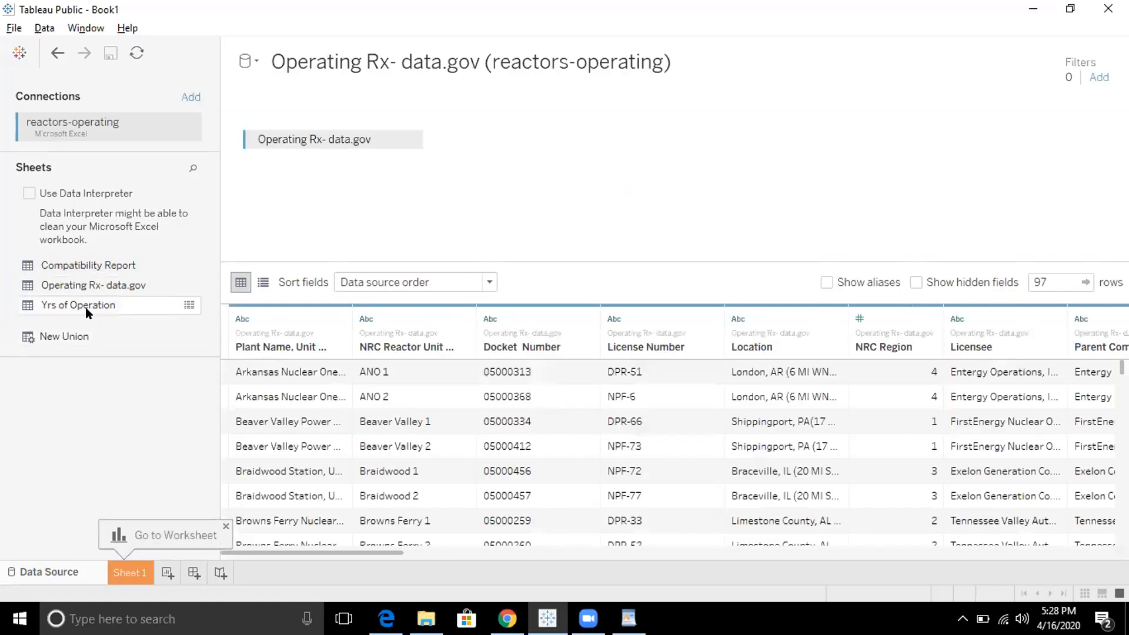
pyautogui.click(83, 305)
pyautogui.moveTo(84, 307); pyautogui.dragTo(470, 140)
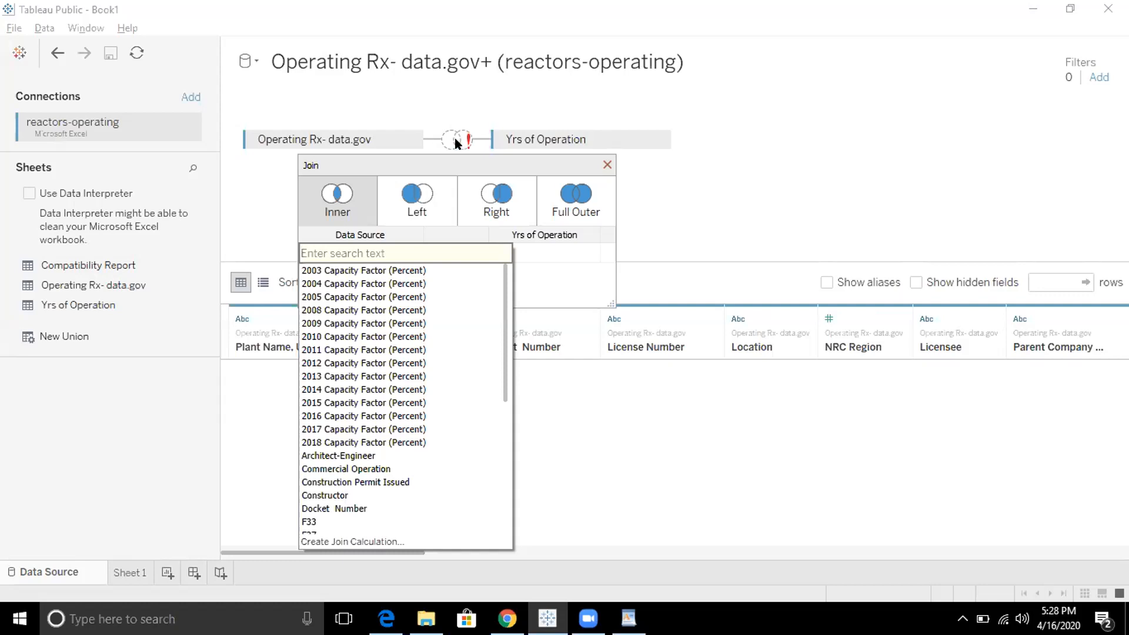
# Undo the join and the added sheets back to an empty data source
pyautogui.click(57, 53)
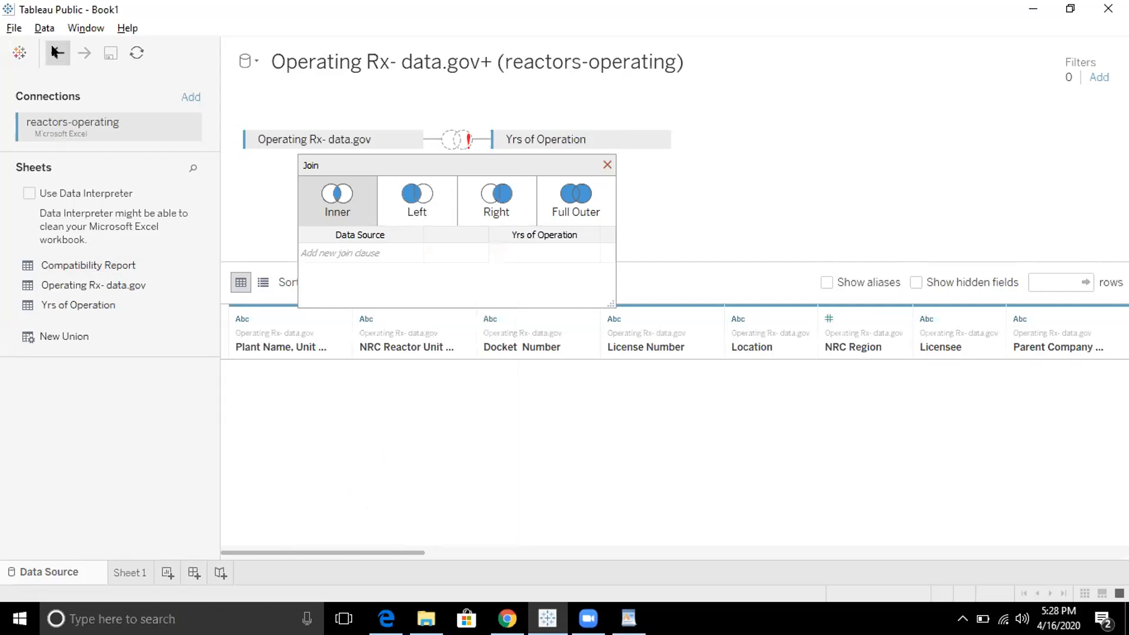
pyautogui.click(57, 52)
pyautogui.click(57, 53)
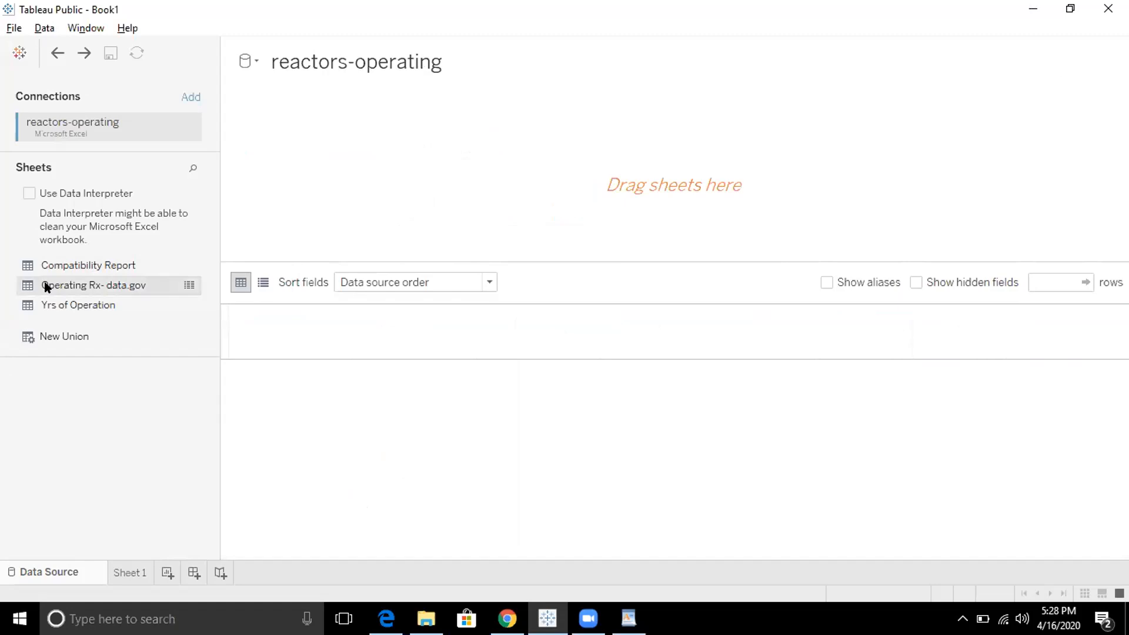
# Add only the Operating Rx- data.gov sheet to the data source, clean it with Data Interpreter, and review its columns
pyautogui.moveTo(375, 166); pyautogui.dragTo(375, 166)
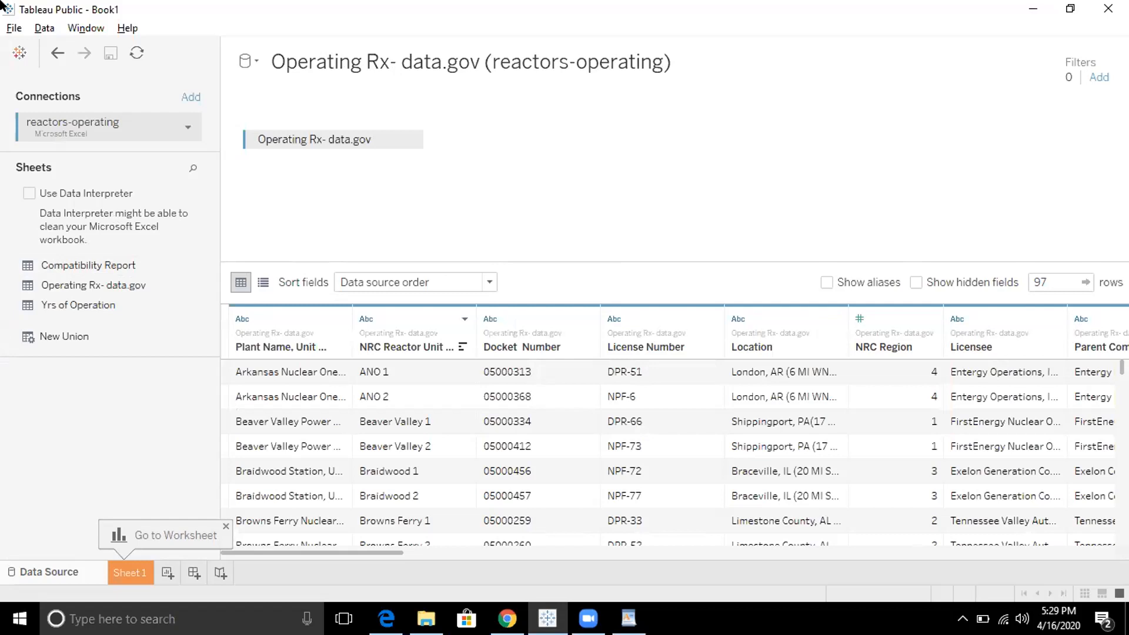
pyautogui.click(28, 192)
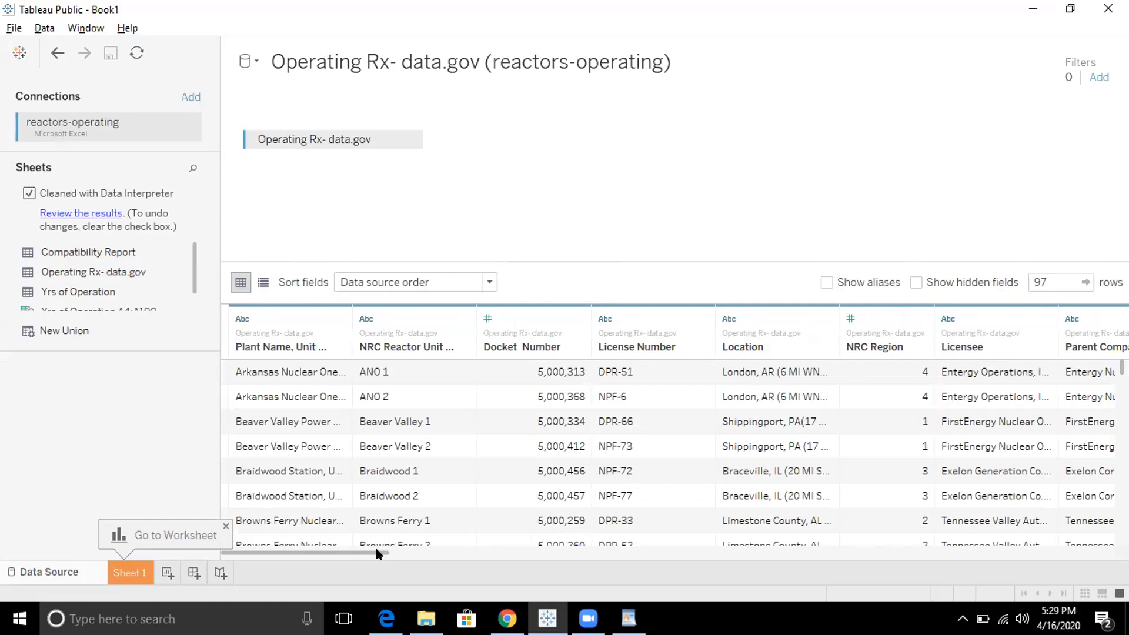
pyautogui.moveTo(376, 549); pyautogui.dragTo(1088, 529)
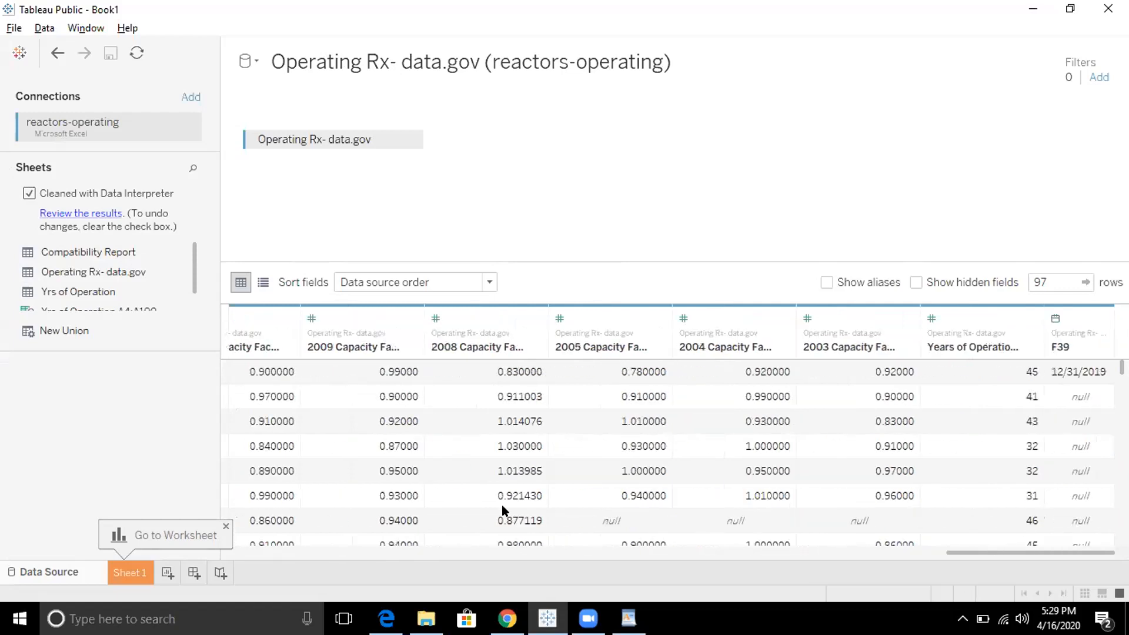
pyautogui.hscroll(-15, 504, 512)
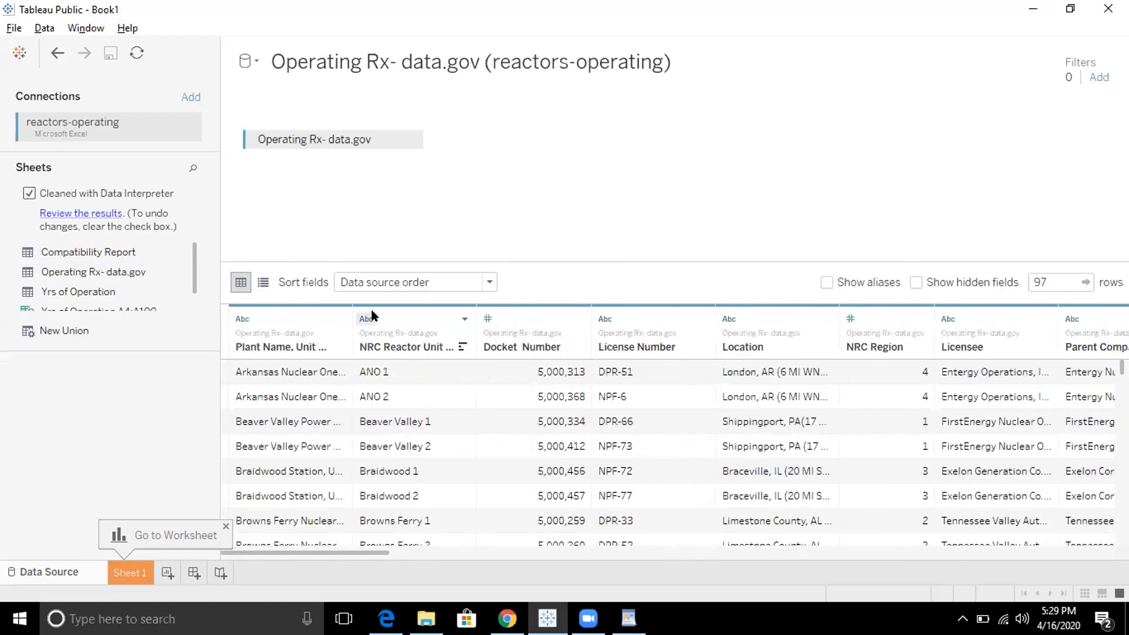
pyautogui.click(305, 310)
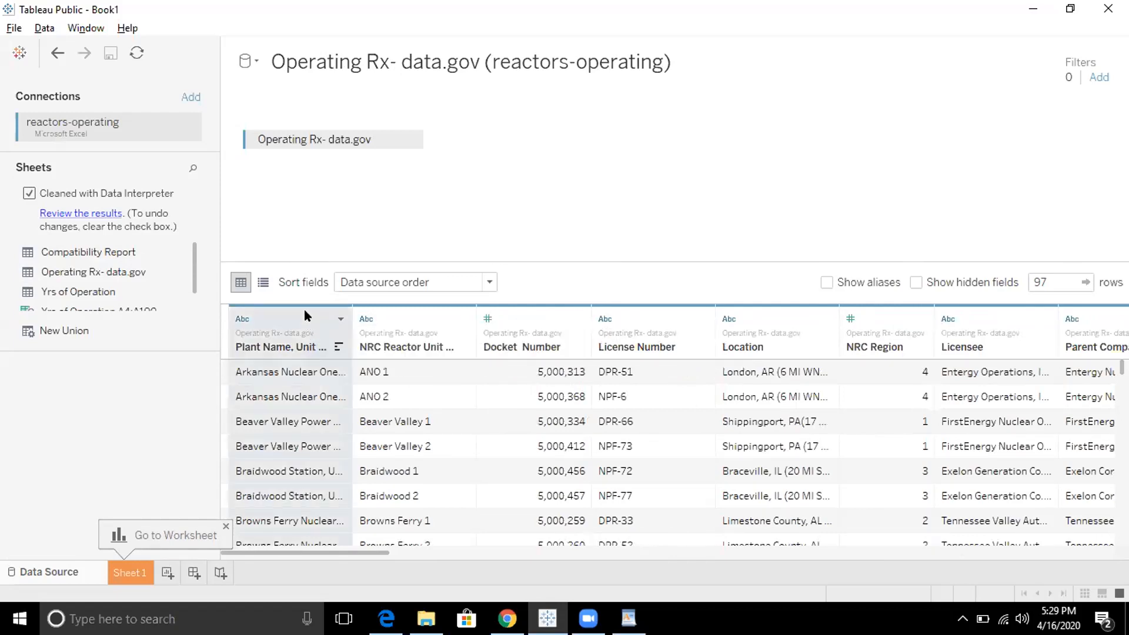
# Add a new worksheet based on the Operating Rx- data.gov data source
pyautogui.moveTo(628, 617)
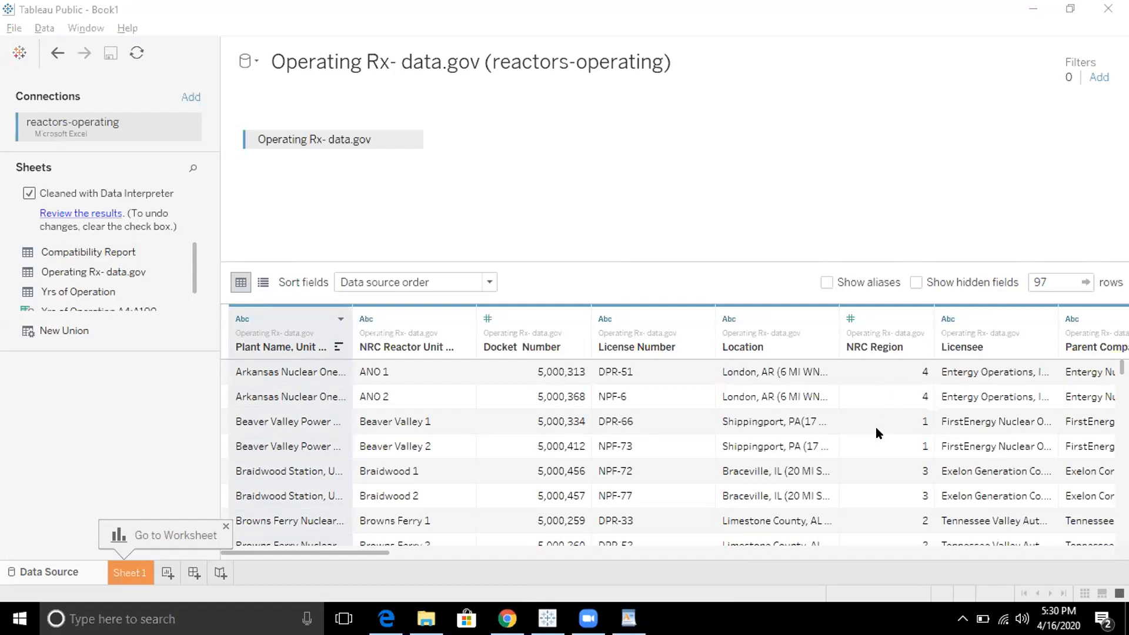
pyautogui.click(167, 574)
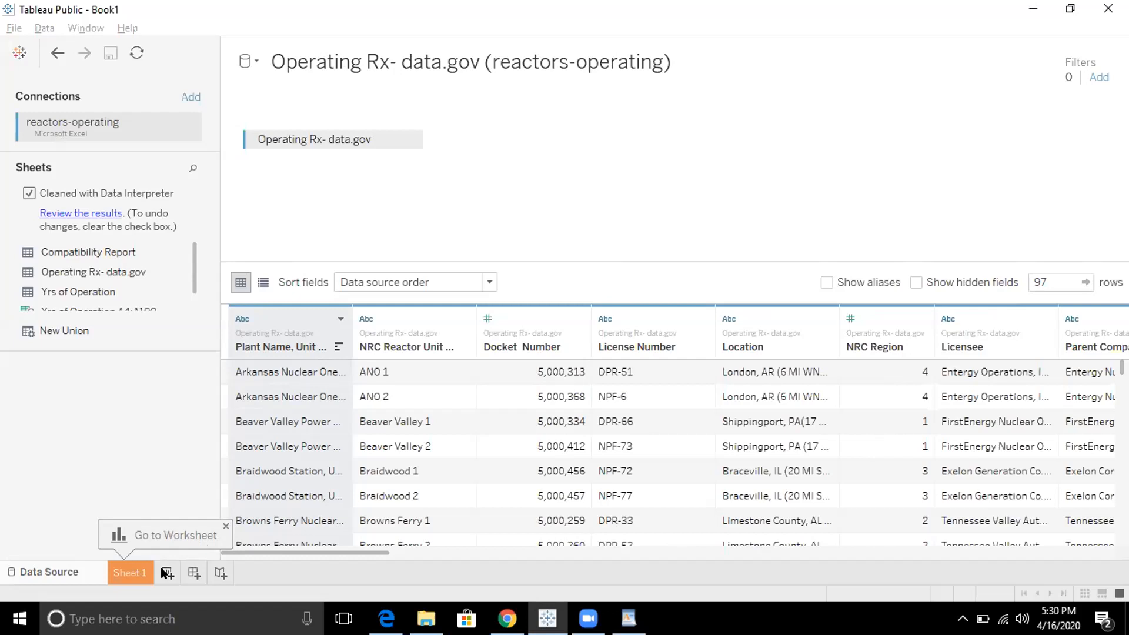
pyautogui.click(167, 573)
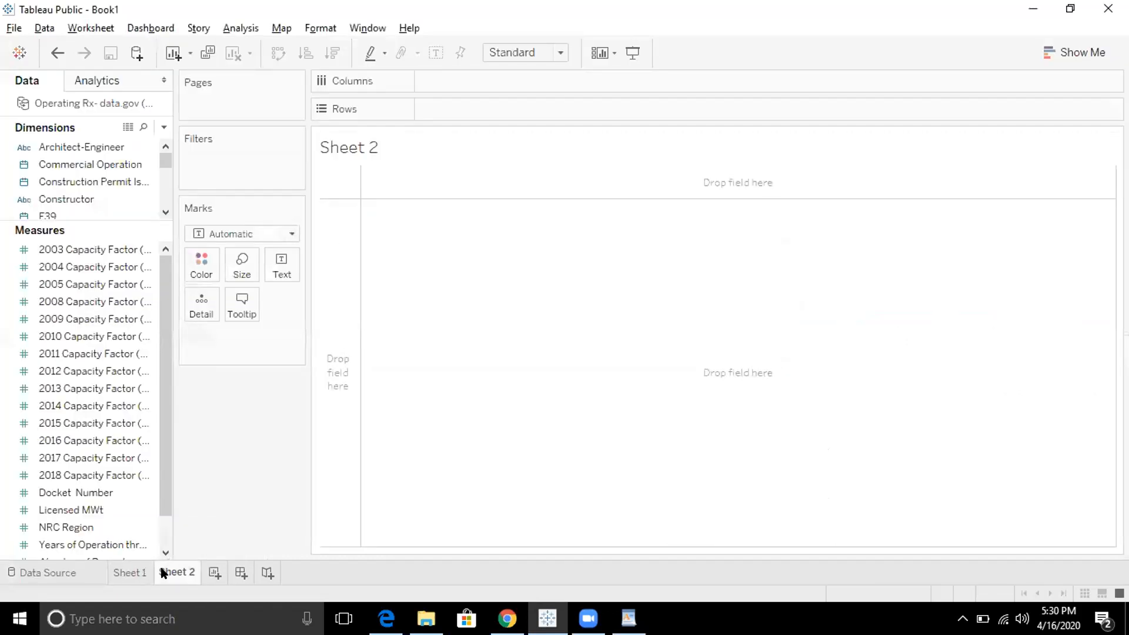
pyautogui.click(128, 573)
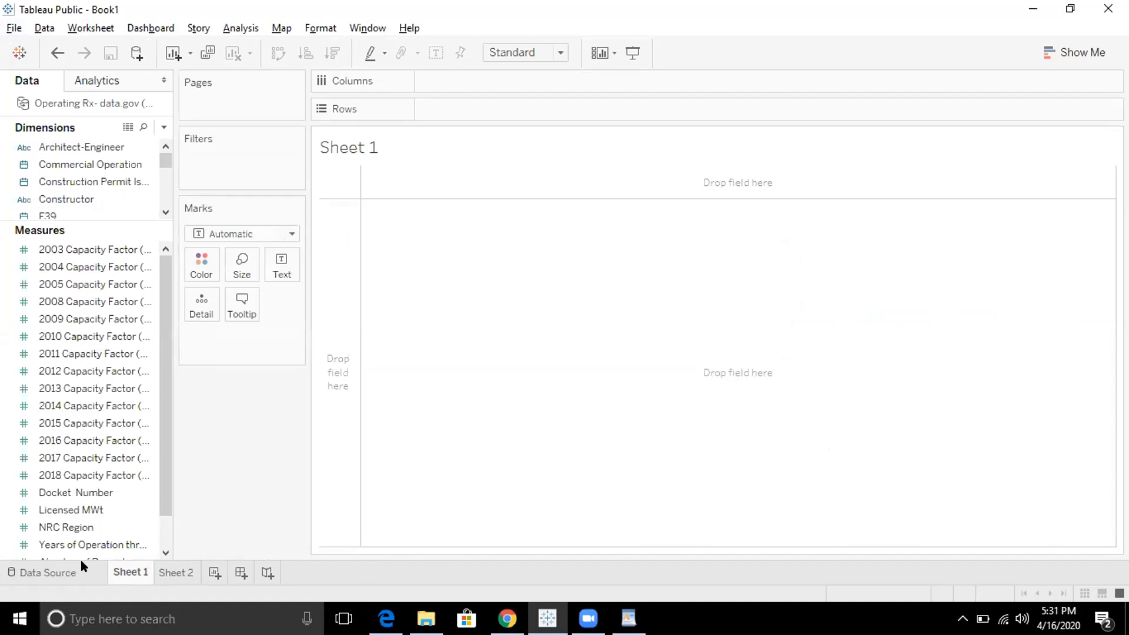
pyautogui.click(49, 572)
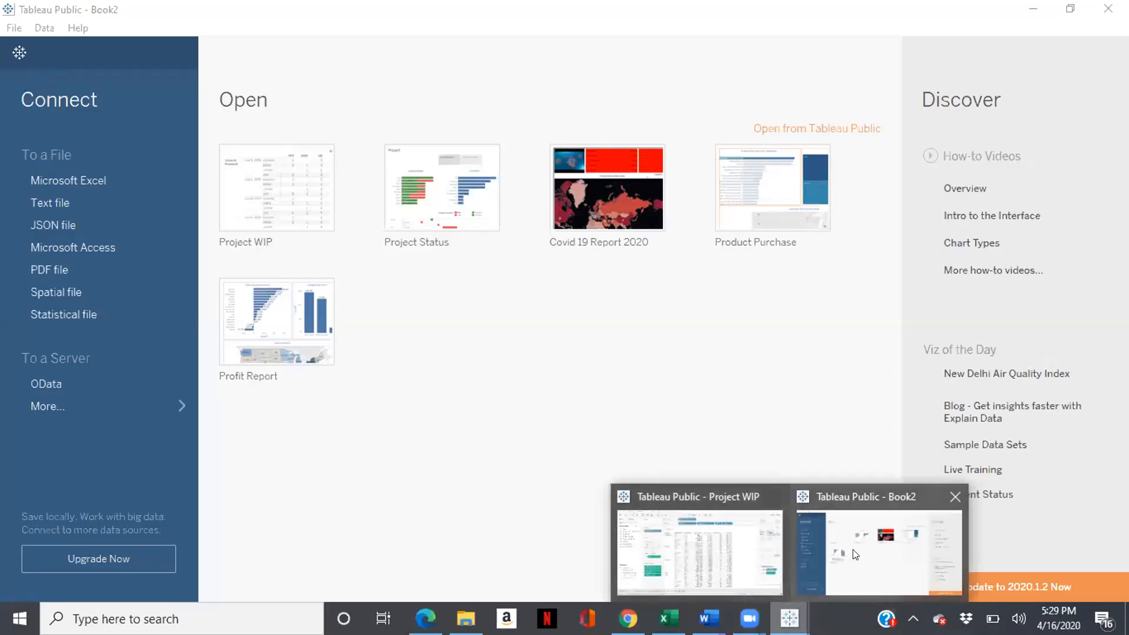
pyautogui.click(855, 556)
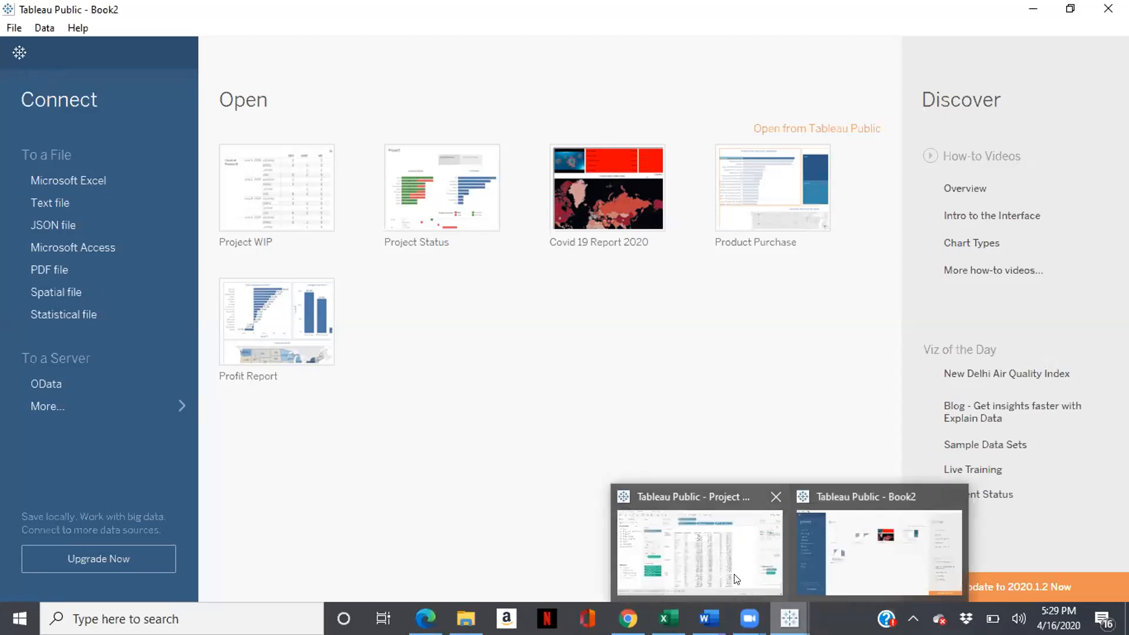
pyautogui.click(649, 534)
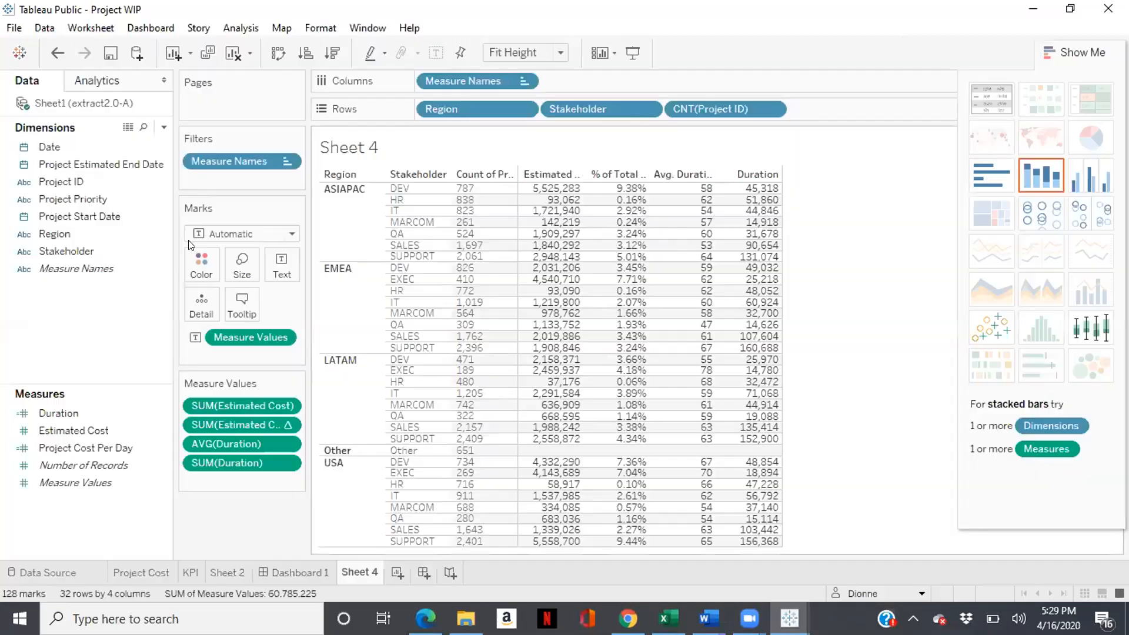
pyautogui.click(12, 28)
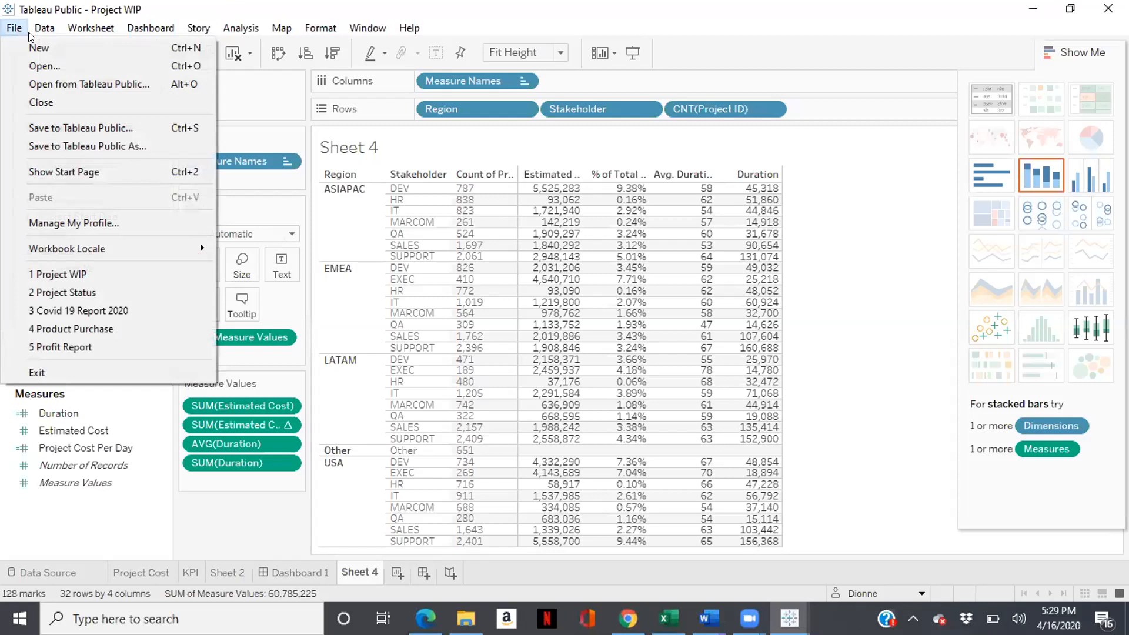
# Switch to the reactors-operating workbook in Excel and check which data import options it offers
pyautogui.moveTo(45, 28)
pyautogui.click(668, 619)
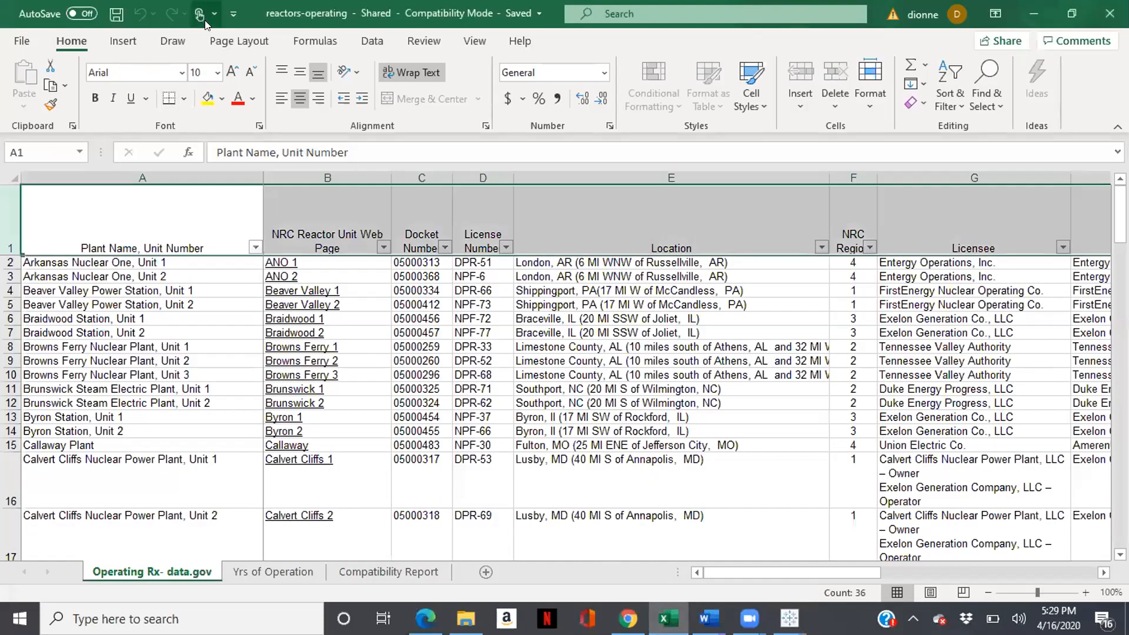
pyautogui.click(83, 223)
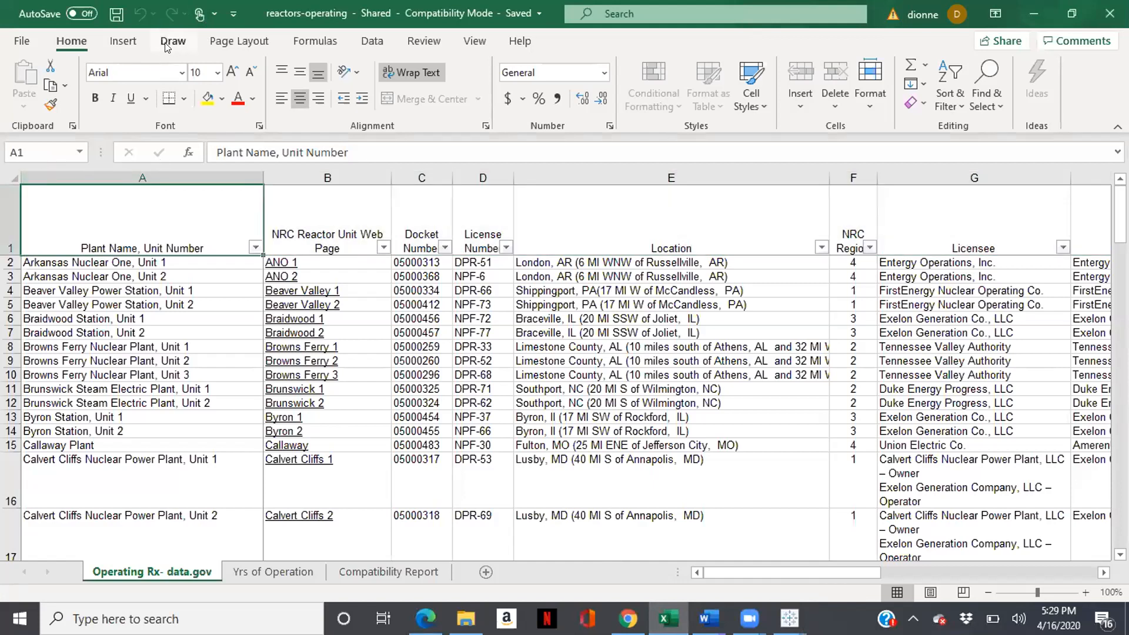
pyautogui.click(375, 41)
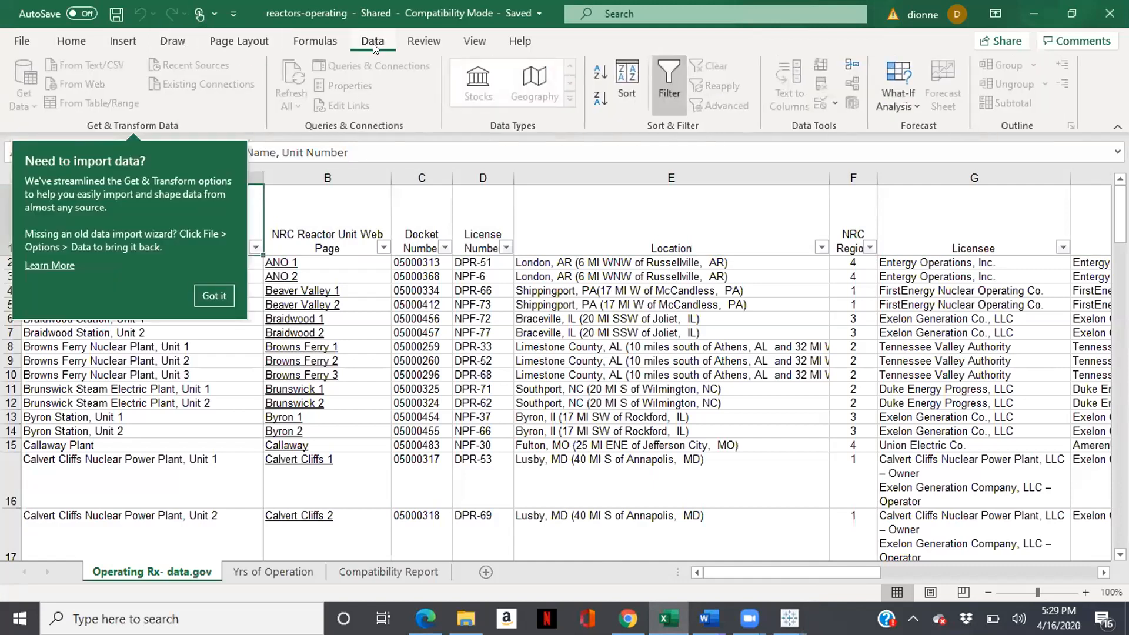
pyautogui.click(210, 289)
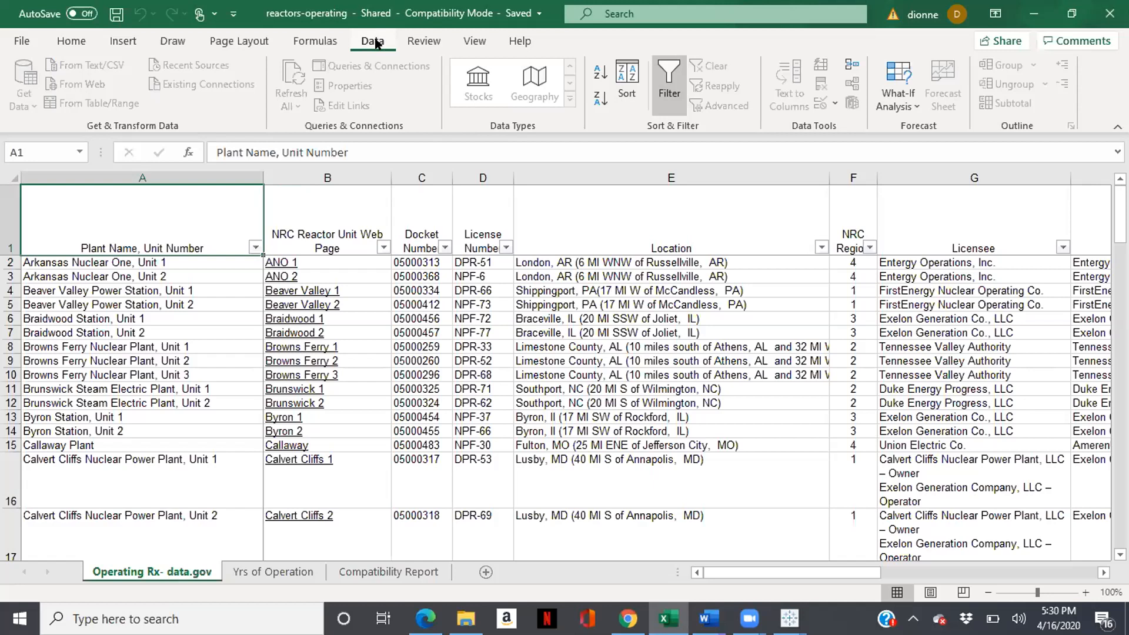
pyautogui.click(561, 204)
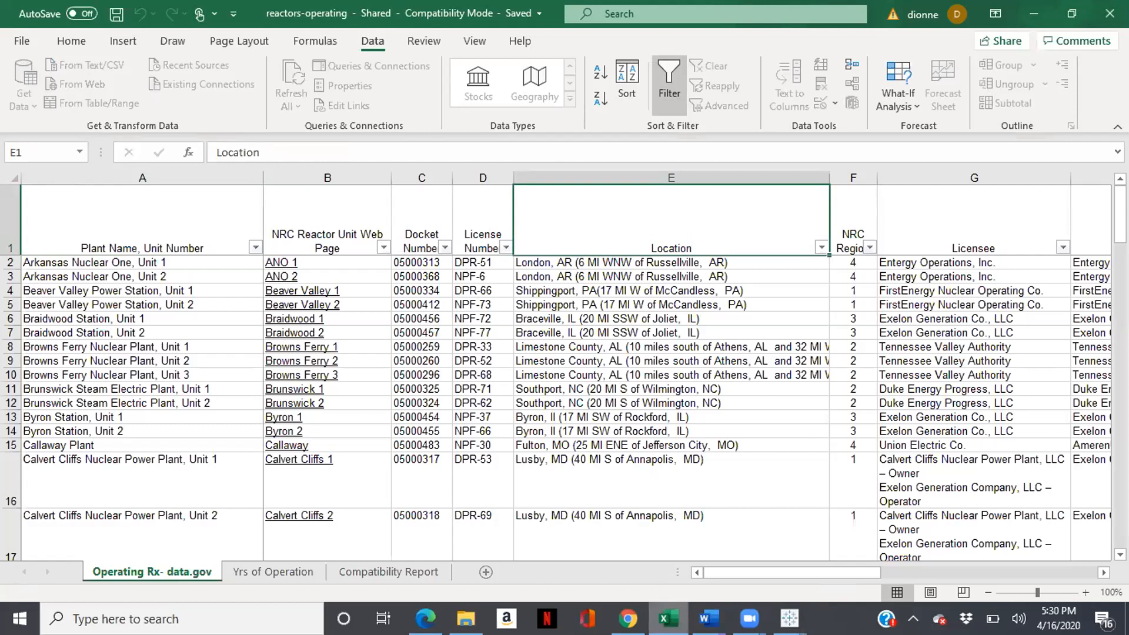
# Open a new blank Excel workbook alongside the reactors-operating workbook
pyautogui.click(668, 619)
pyautogui.rightClick(668, 618)
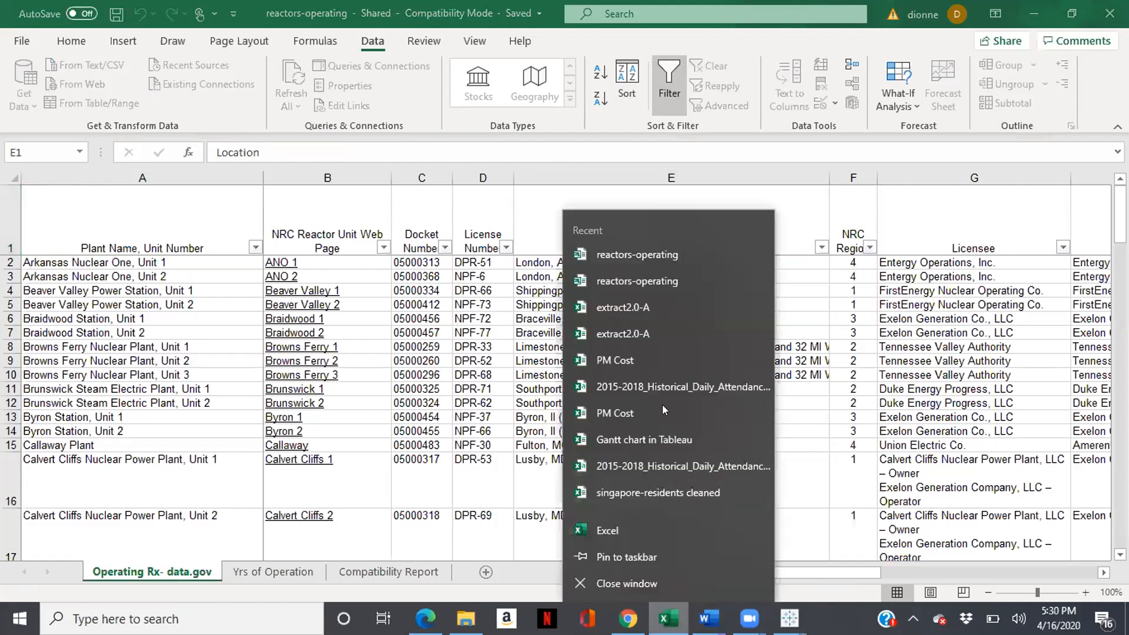
pyautogui.click(634, 518)
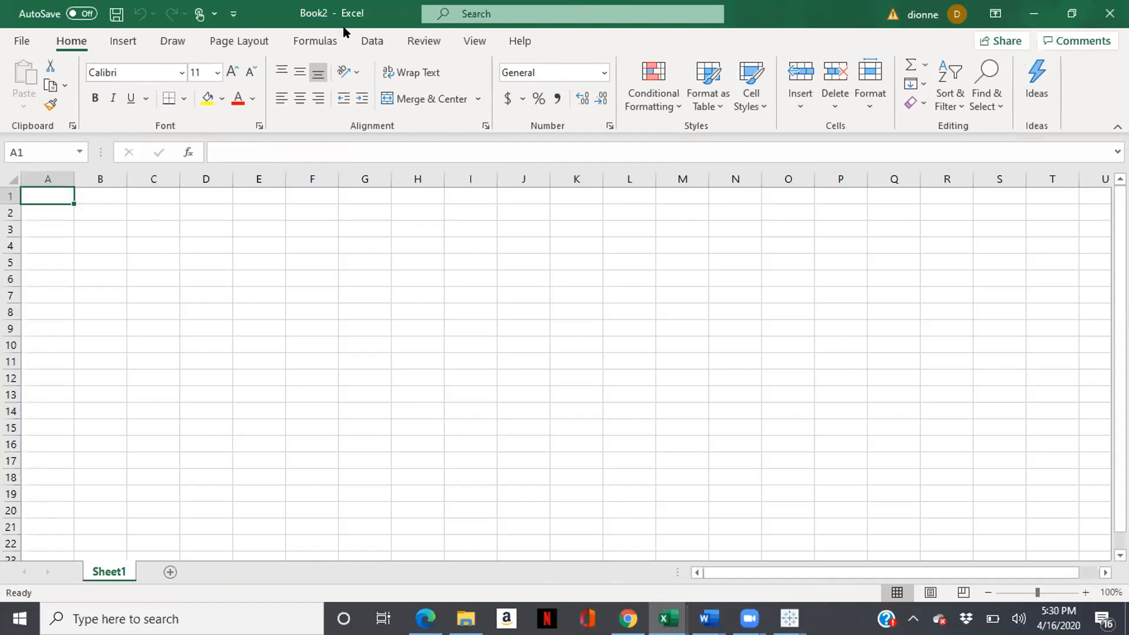
# Import the Operating Rx- data#gov sheet from the reactors-operating file and open it for transformation in Power Query Editor
pyautogui.click(372, 39)
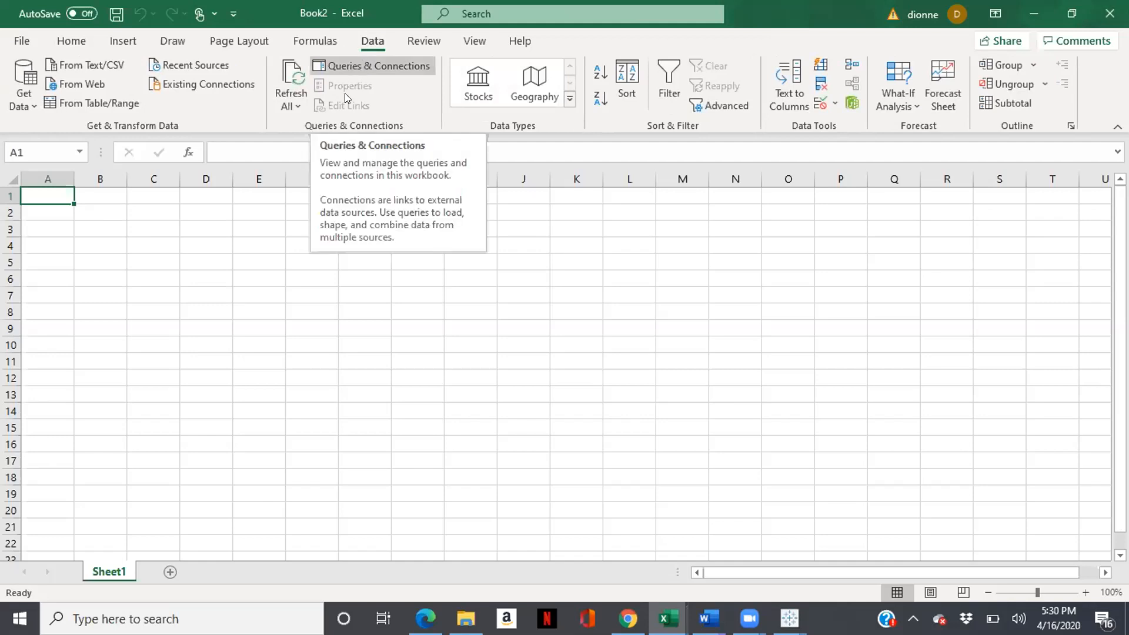
pyautogui.click(18, 97)
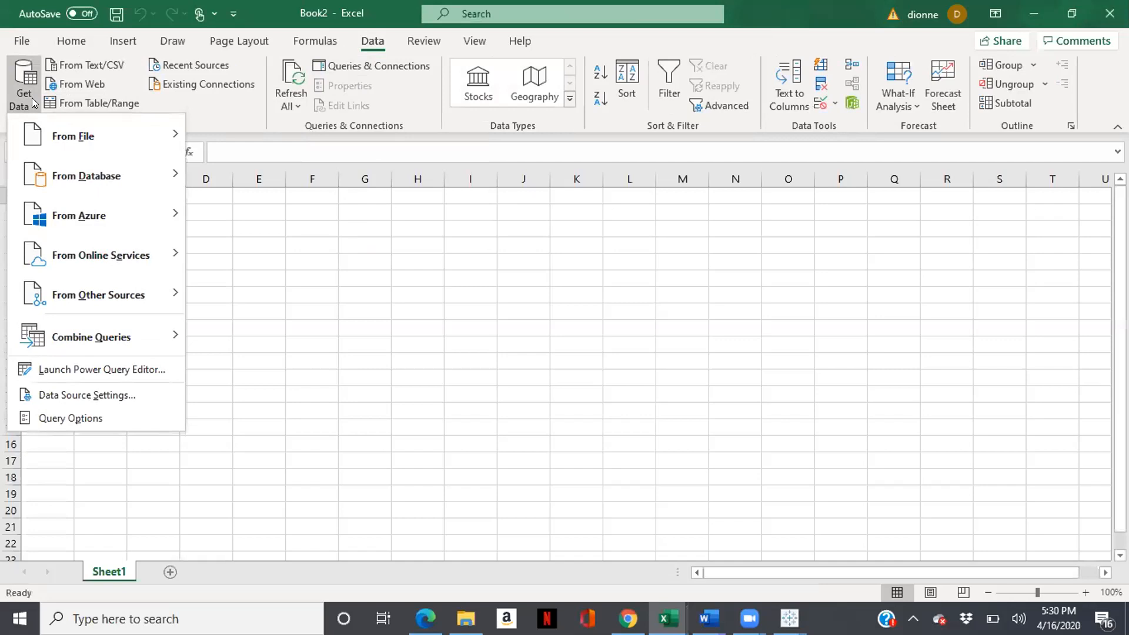
pyautogui.moveTo(56, 136)
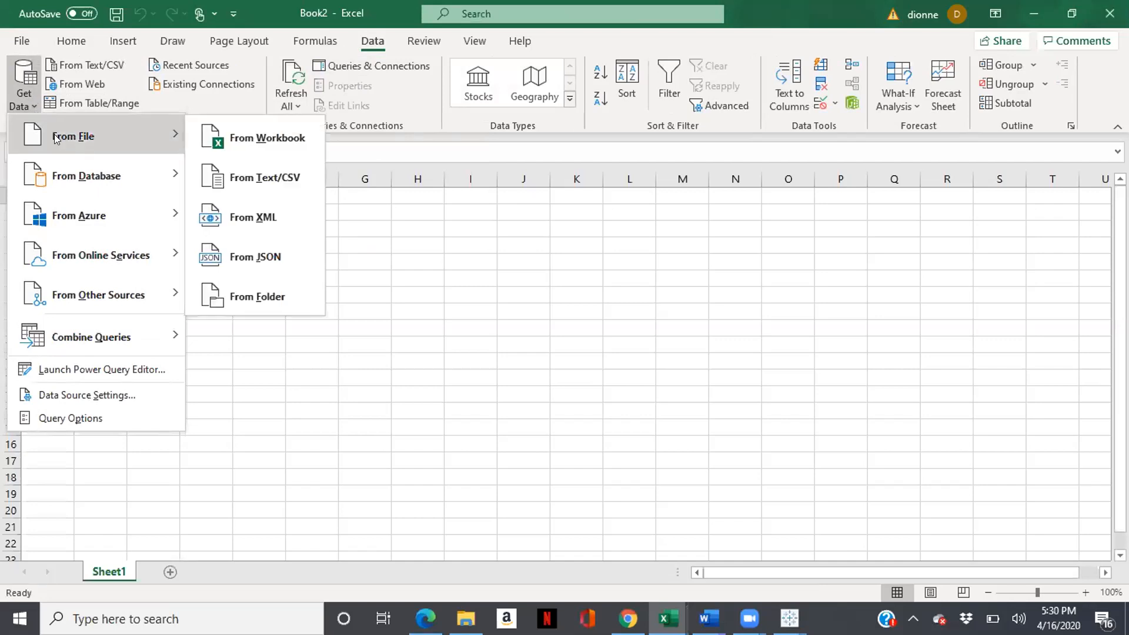
pyautogui.click(228, 140)
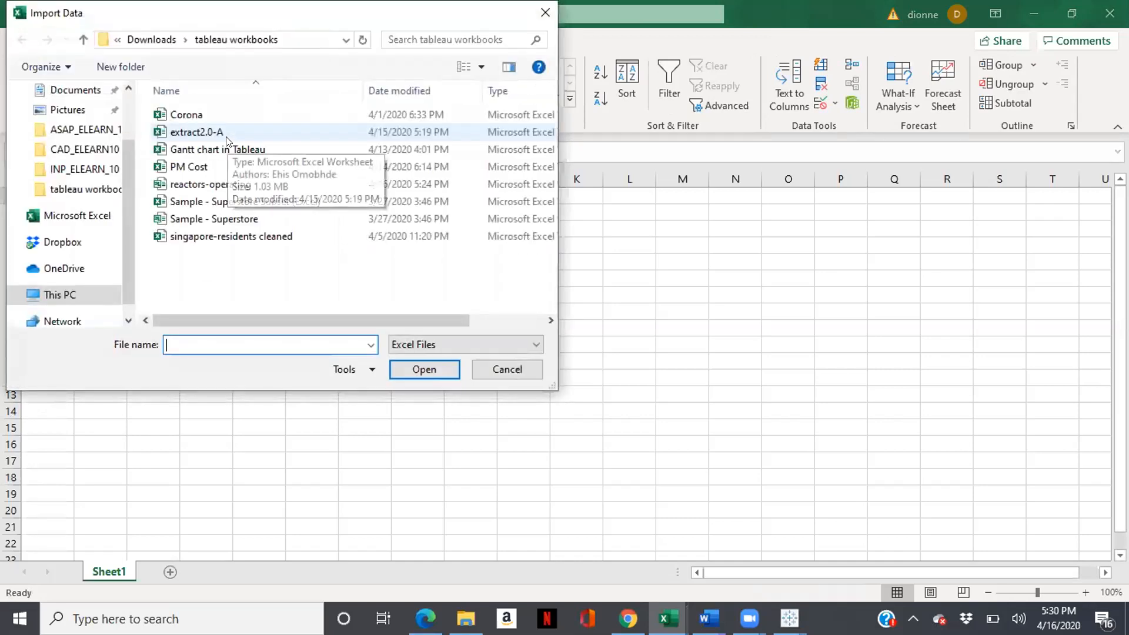
pyautogui.click(220, 182)
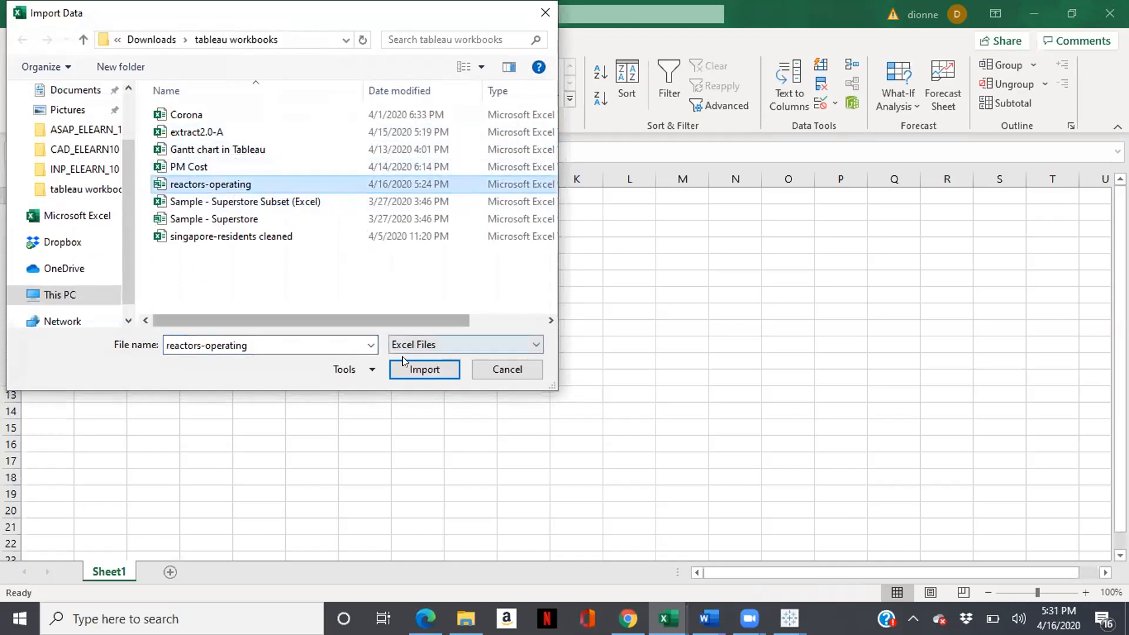
pyautogui.click(414, 370)
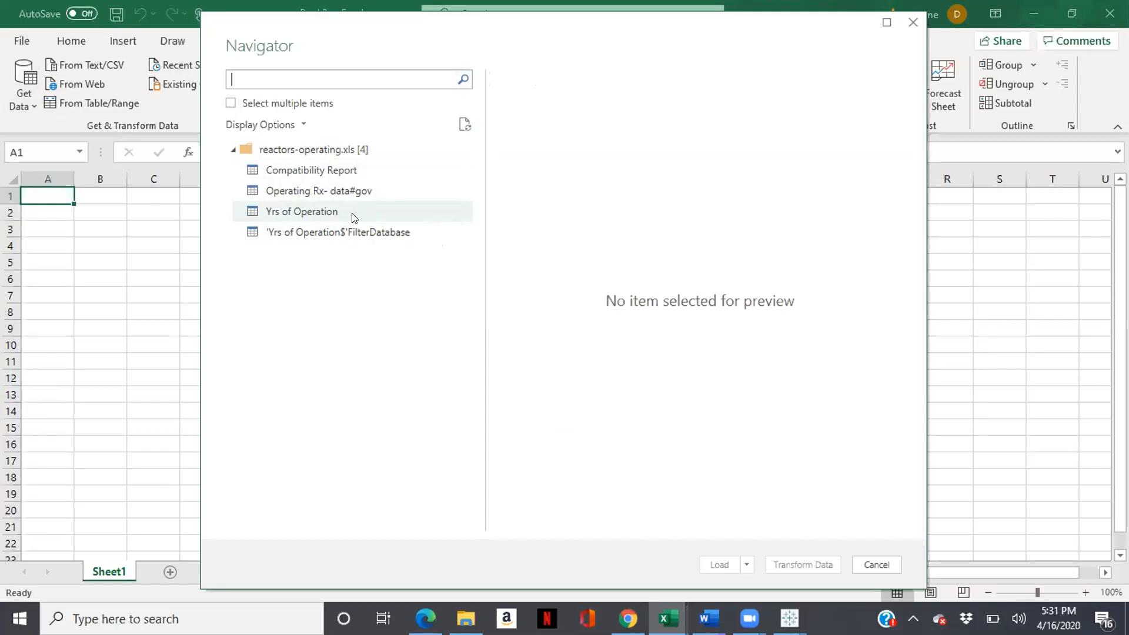
pyautogui.click(357, 192)
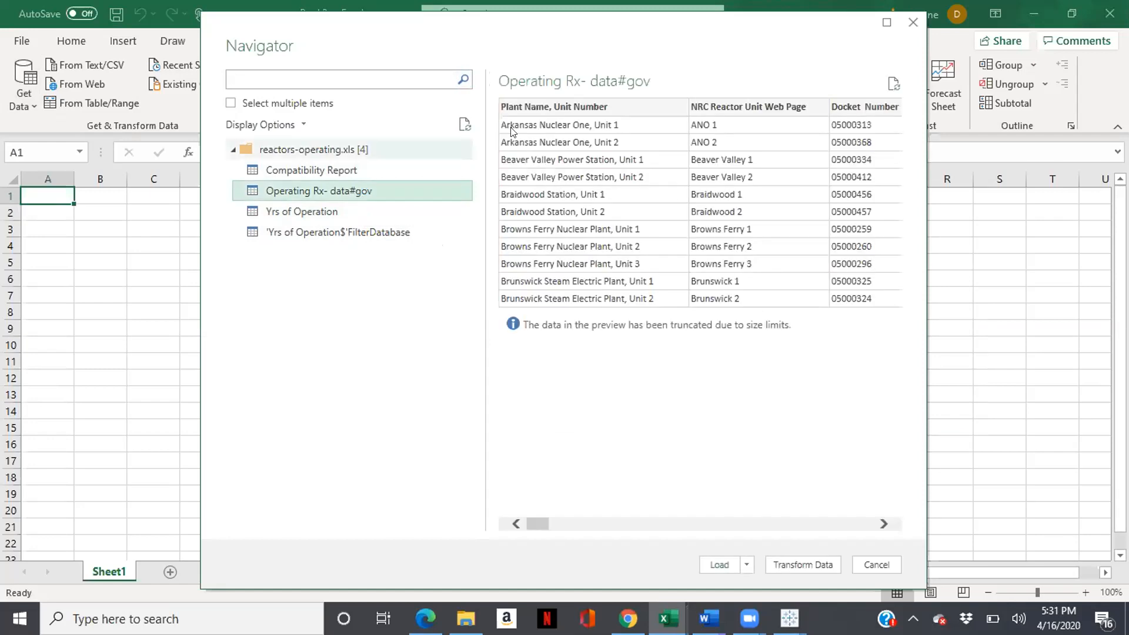
pyautogui.click(798, 569)
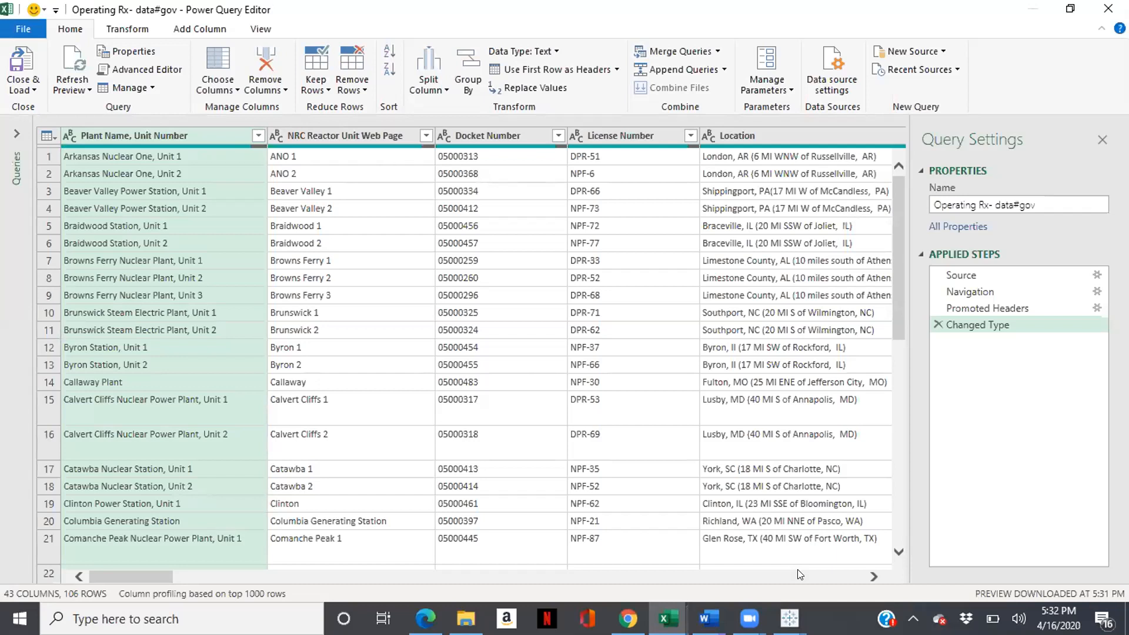
# Examine the query's columns from the plant details through the yearly capacity factors, and look through their rows
pyautogui.click(875, 575)
pyautogui.moveTo(875, 575); pyautogui.dragTo(875, 575)
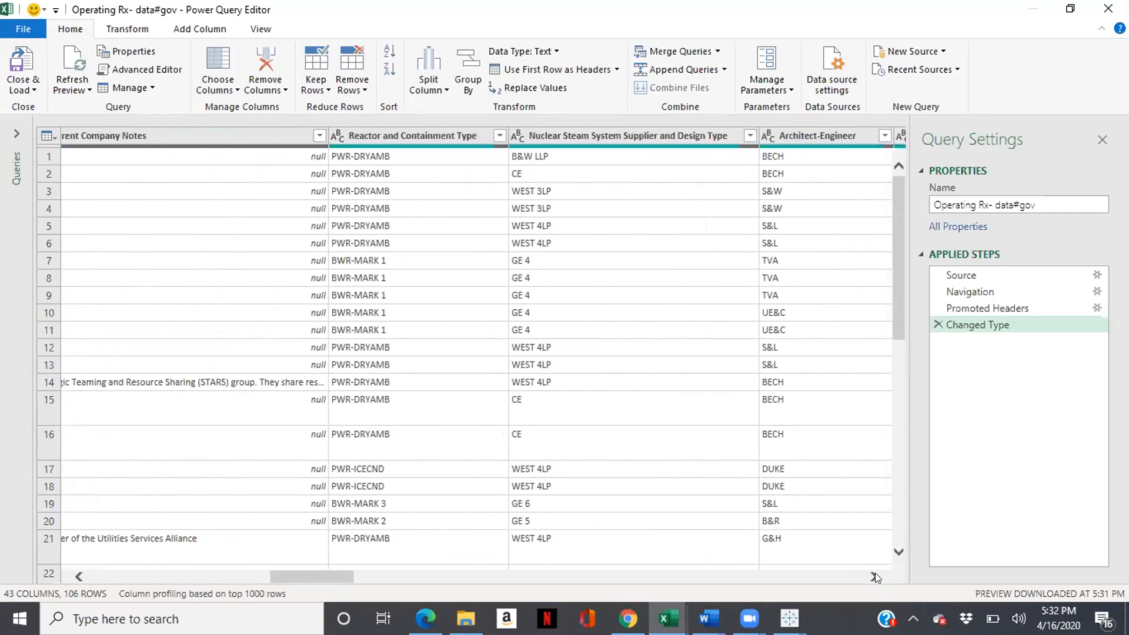
pyautogui.click(875, 575)
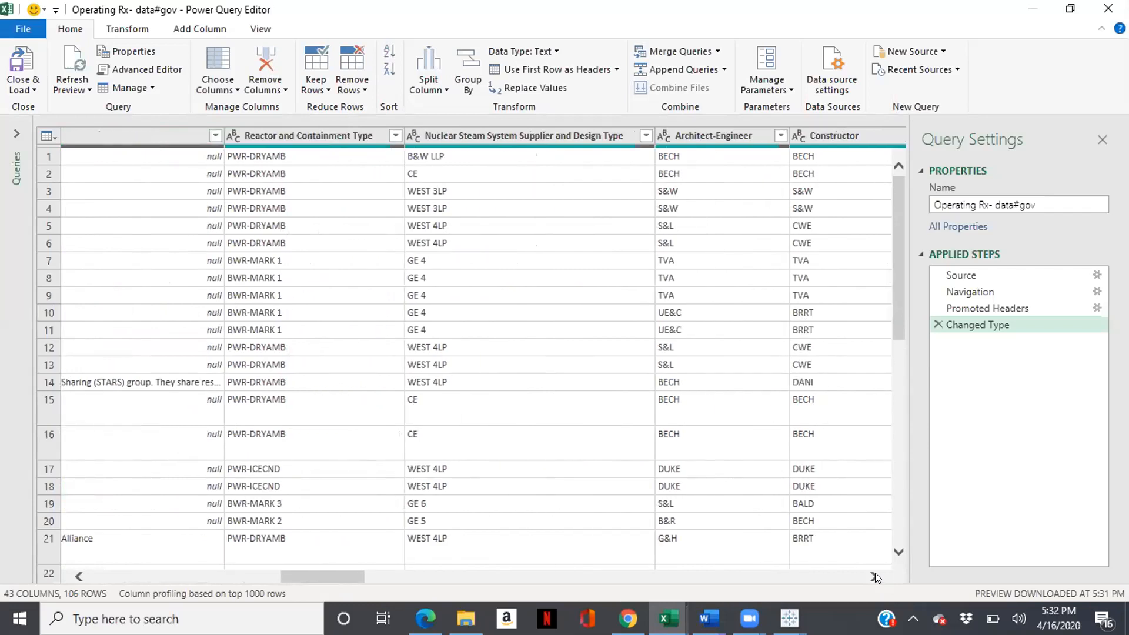
pyautogui.click(876, 575)
pyautogui.moveTo(875, 575); pyautogui.dragTo(875, 576)
pyautogui.click(875, 576)
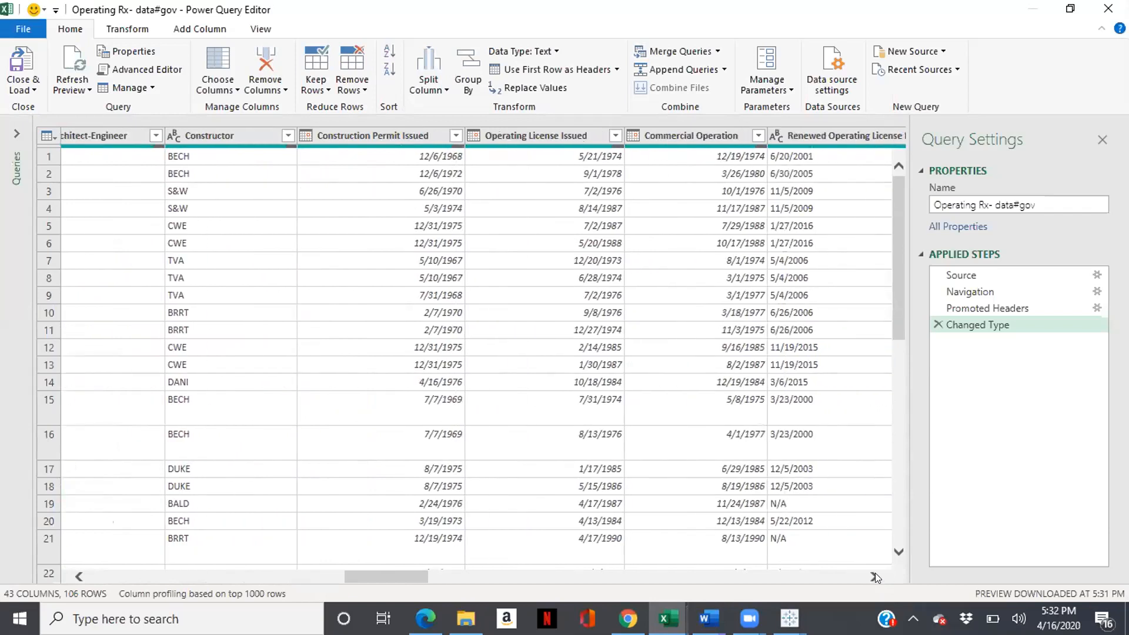
pyautogui.click(875, 575)
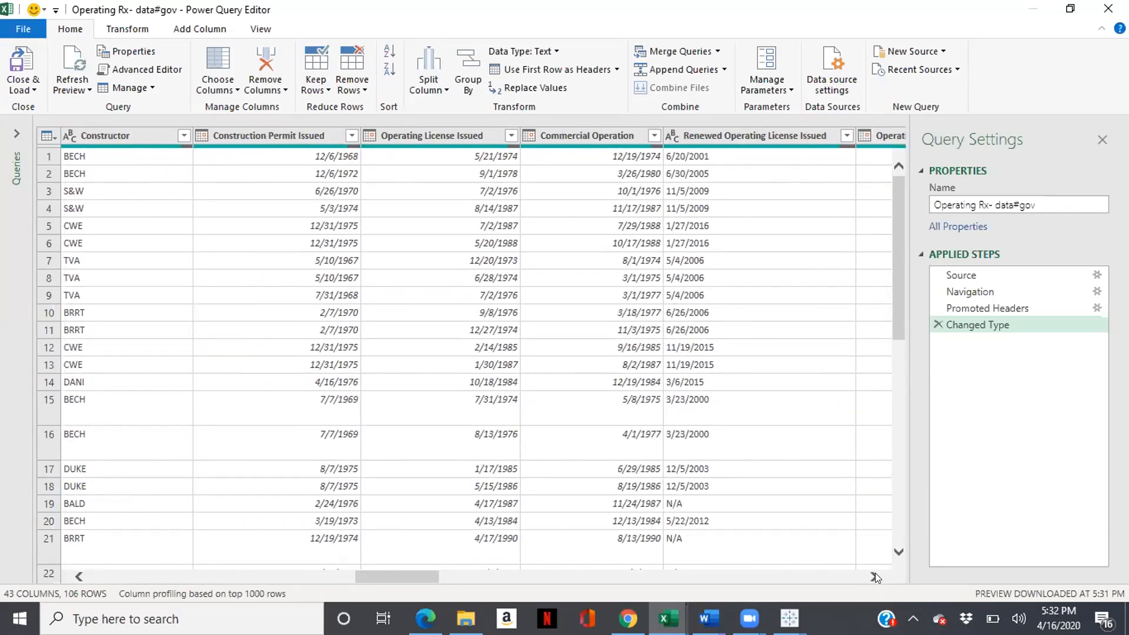
pyautogui.moveTo(875, 576); pyautogui.dragTo(875, 577)
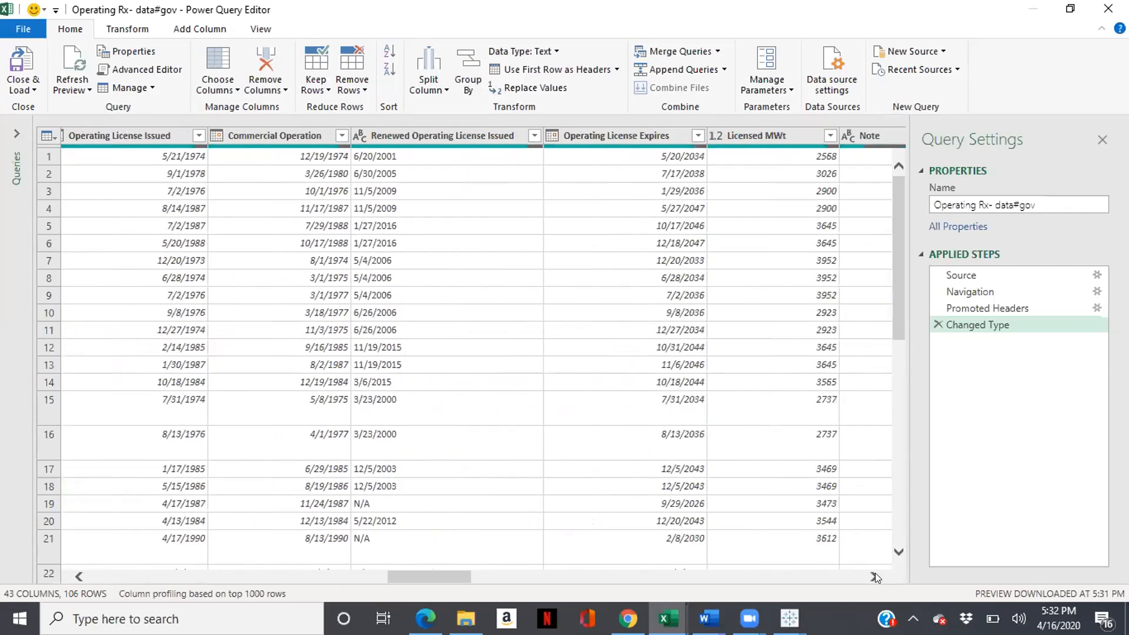
pyautogui.click(875, 577)
pyautogui.click(875, 576)
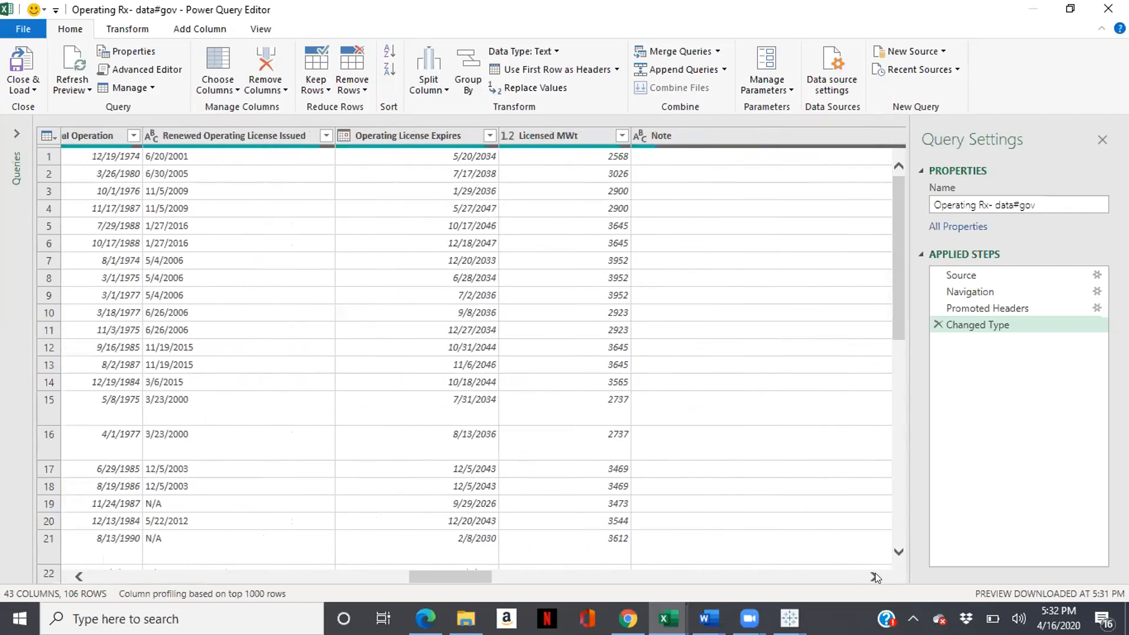
pyautogui.click(875, 576)
pyautogui.click(875, 577)
pyautogui.click(876, 577)
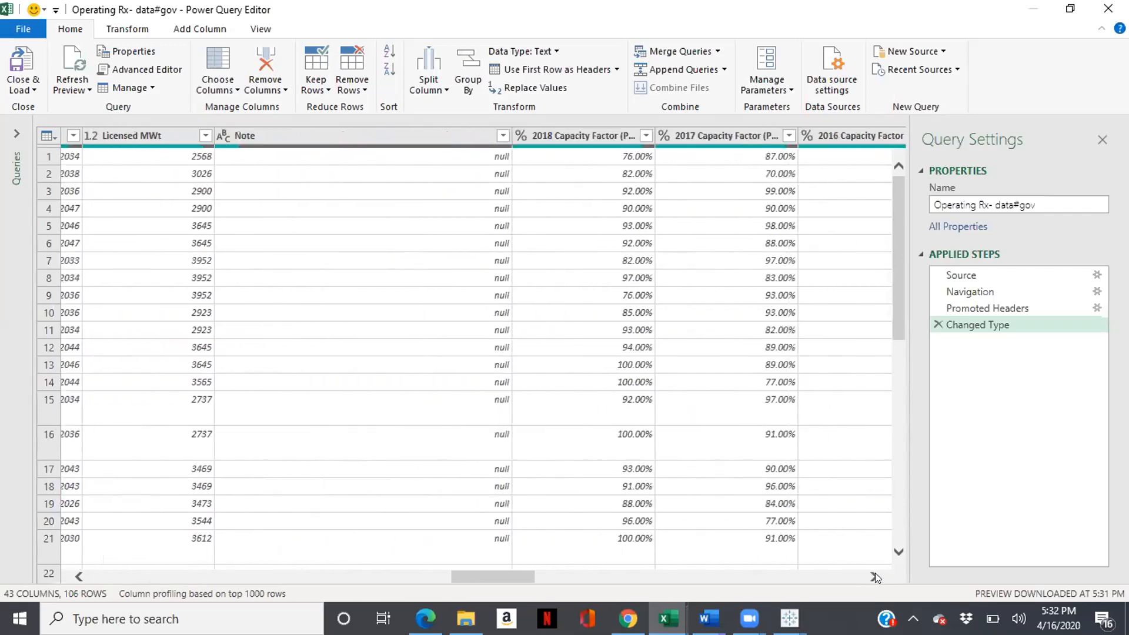
pyautogui.click(875, 577)
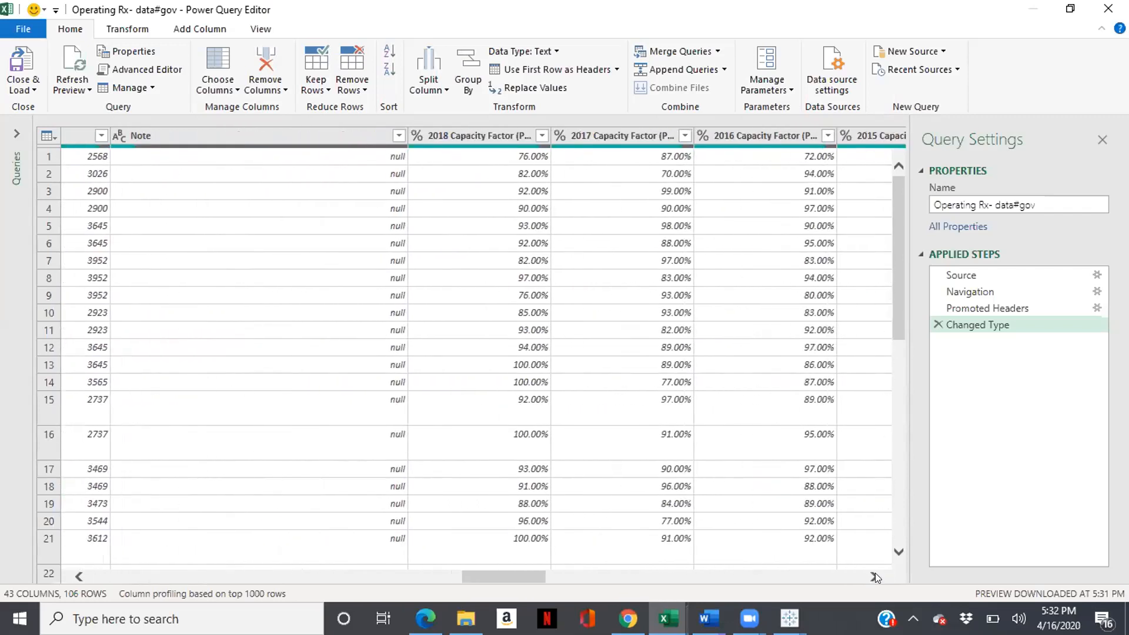
pyautogui.click(875, 576)
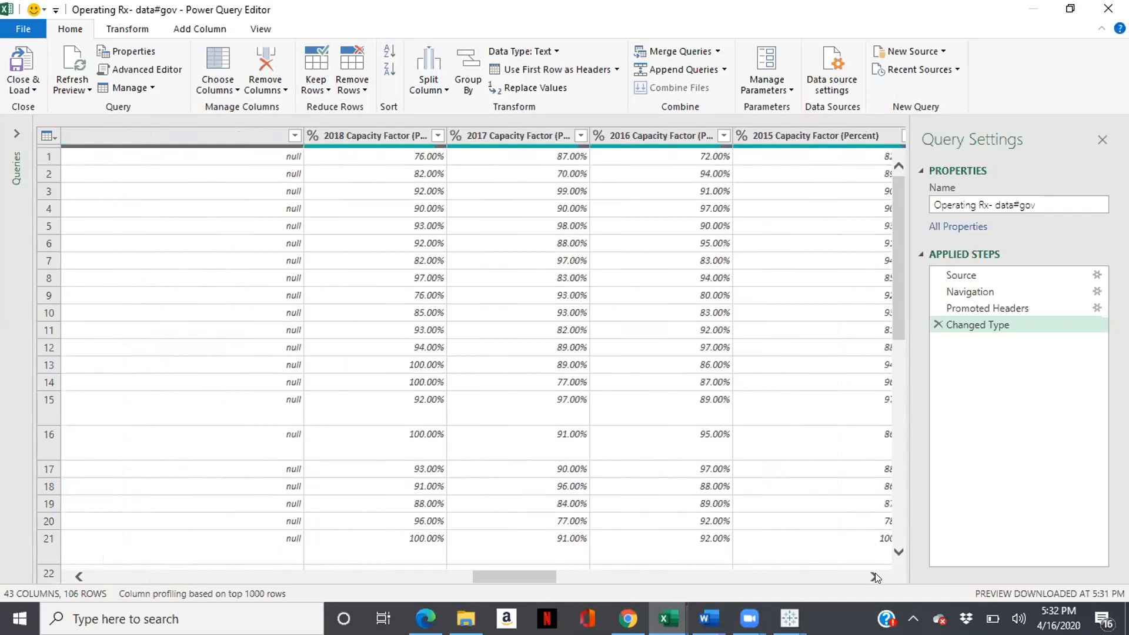
pyautogui.click(875, 574)
pyautogui.click(875, 574)
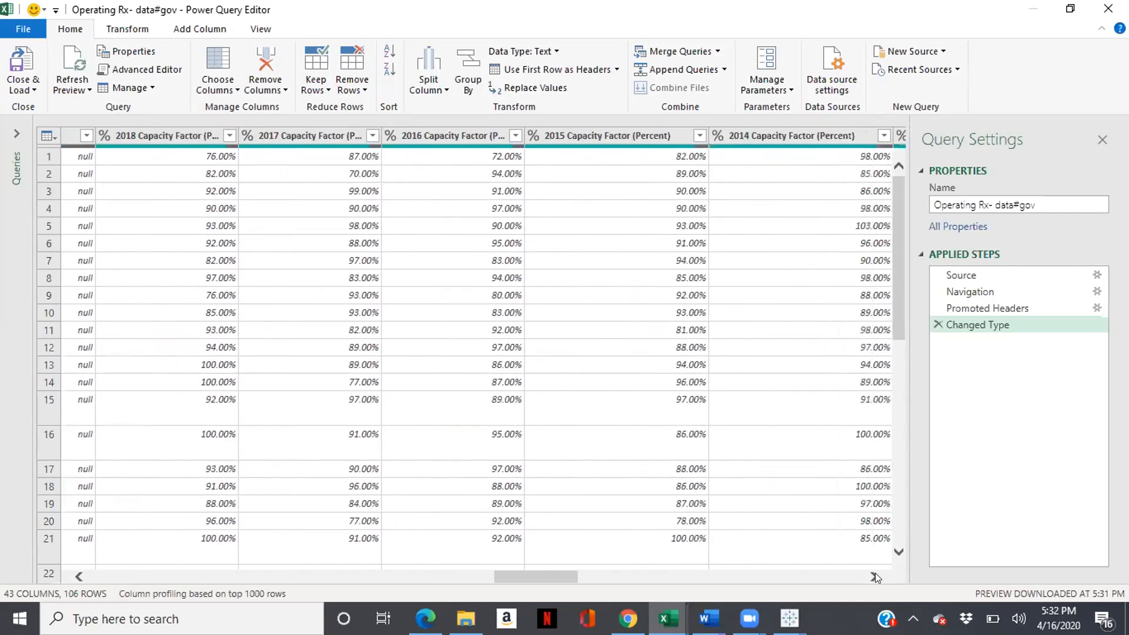
pyautogui.click(875, 574)
pyautogui.click(875, 574)
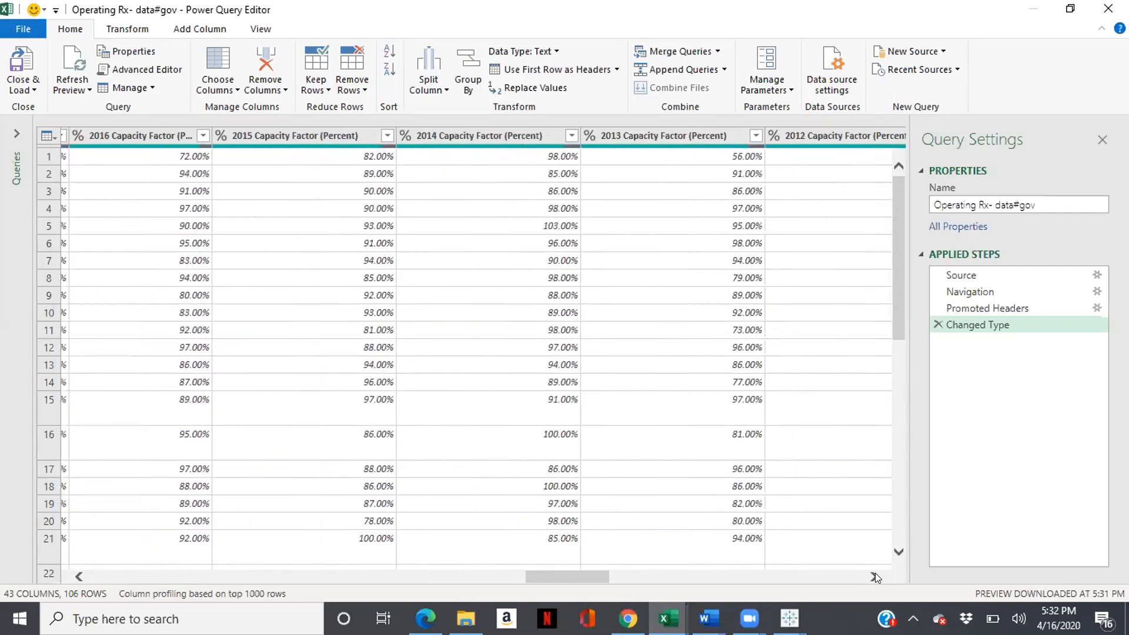
pyautogui.click(875, 573)
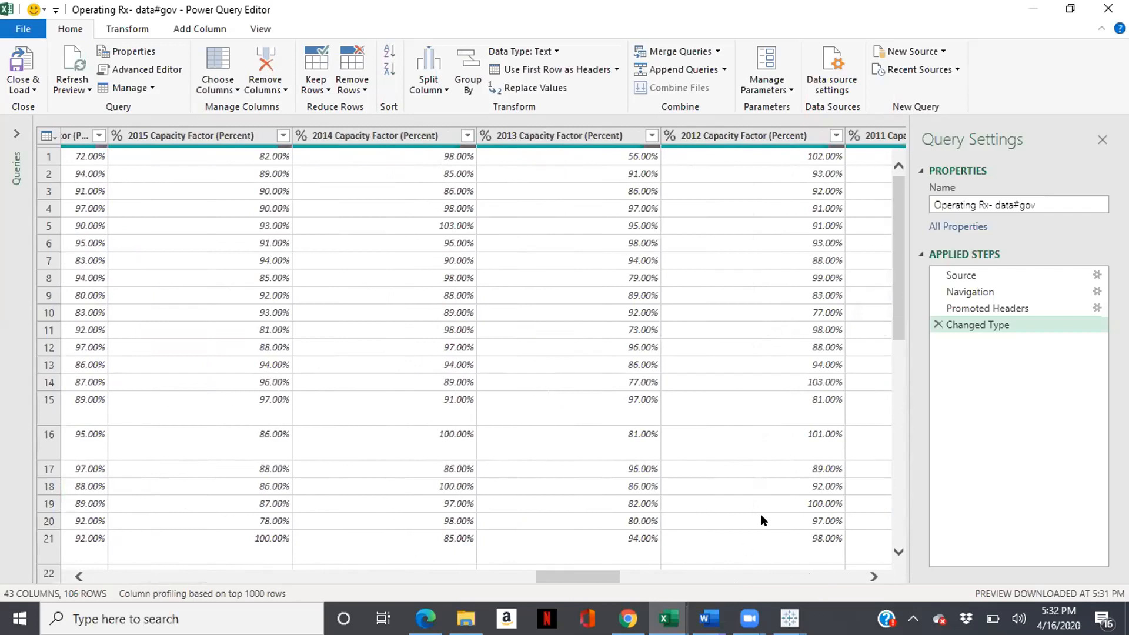
pyautogui.scroll(-2, 865, 469)
pyautogui.scroll(-20, 865, 469)
pyautogui.scroll(20, 879, 327)
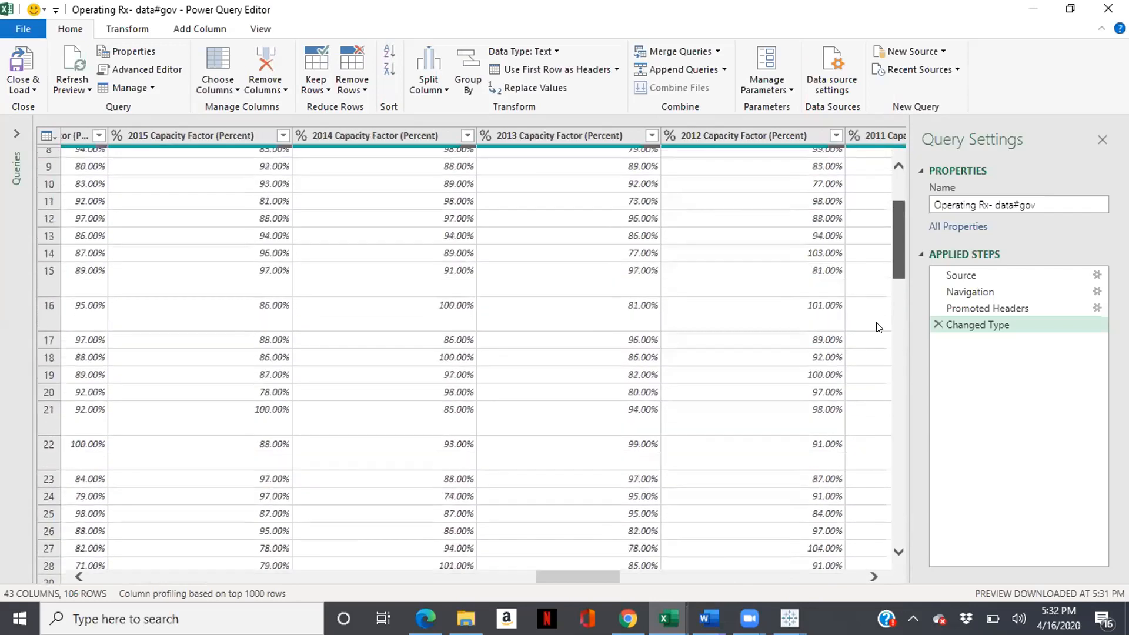
pyautogui.scroll(3, 878, 321)
pyautogui.scroll(-2, 877, 327)
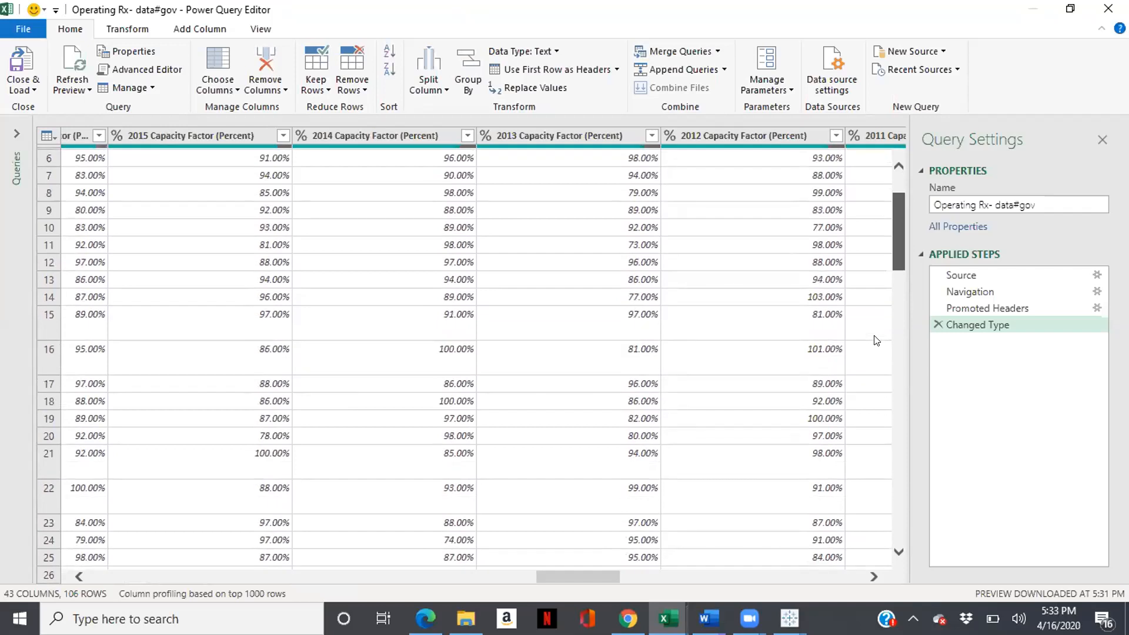
pyautogui.scroll(-1, 876, 341)
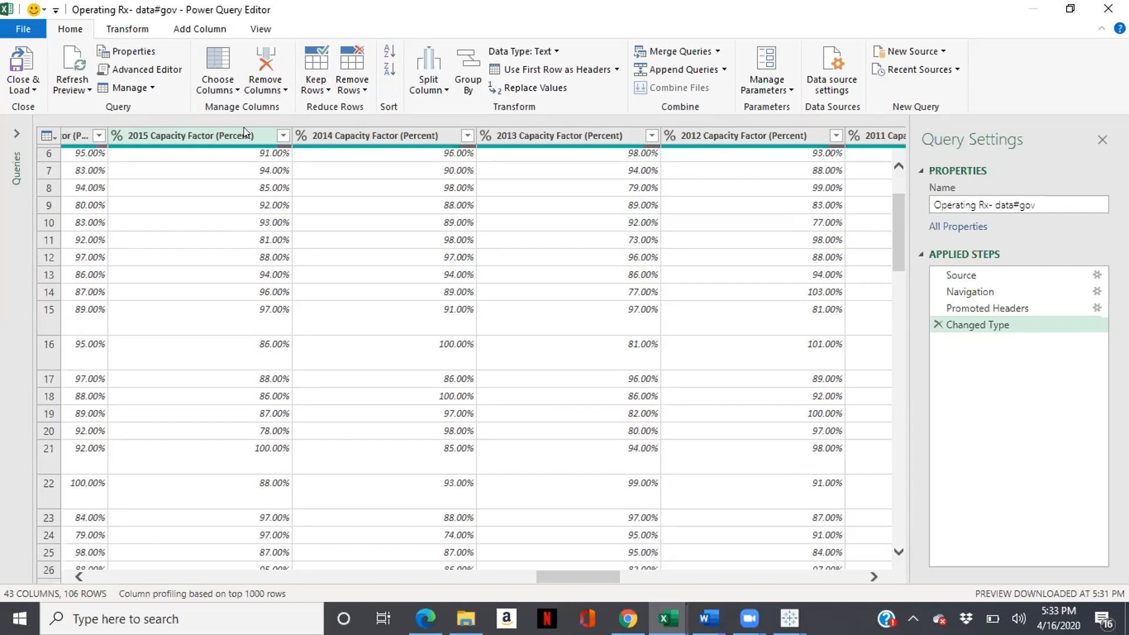
# Examine the yearly capacity factor columns from 2015 to 2003, the years of operation and the unnamed columns through Column43
pyautogui.click(244, 131)
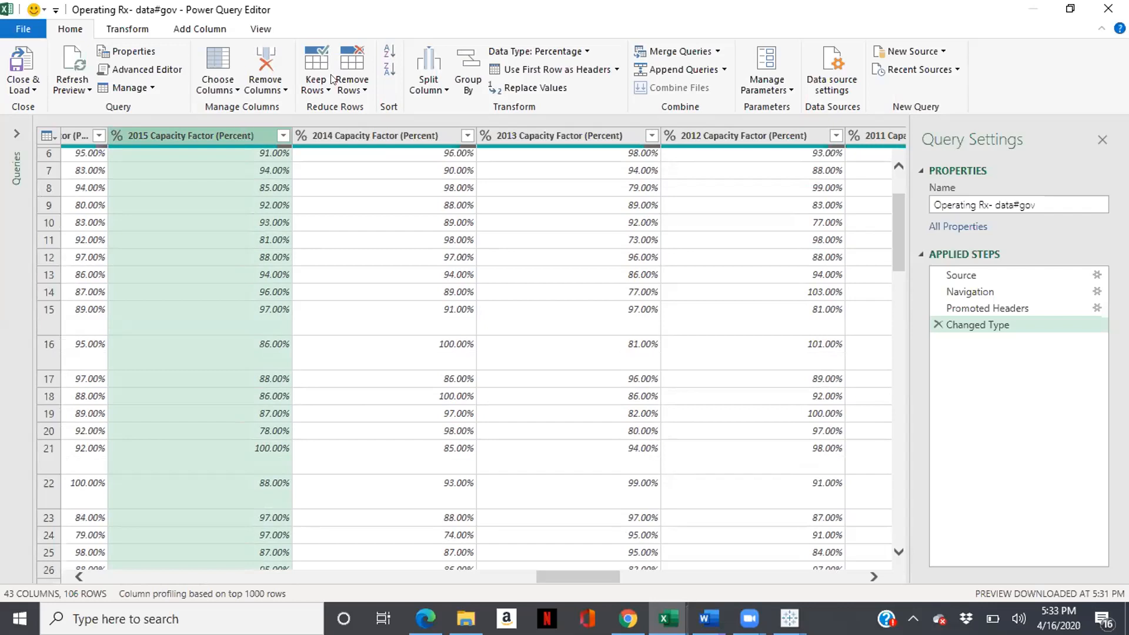
pyautogui.moveTo(898, 249); pyautogui.dragTo(859, 163)
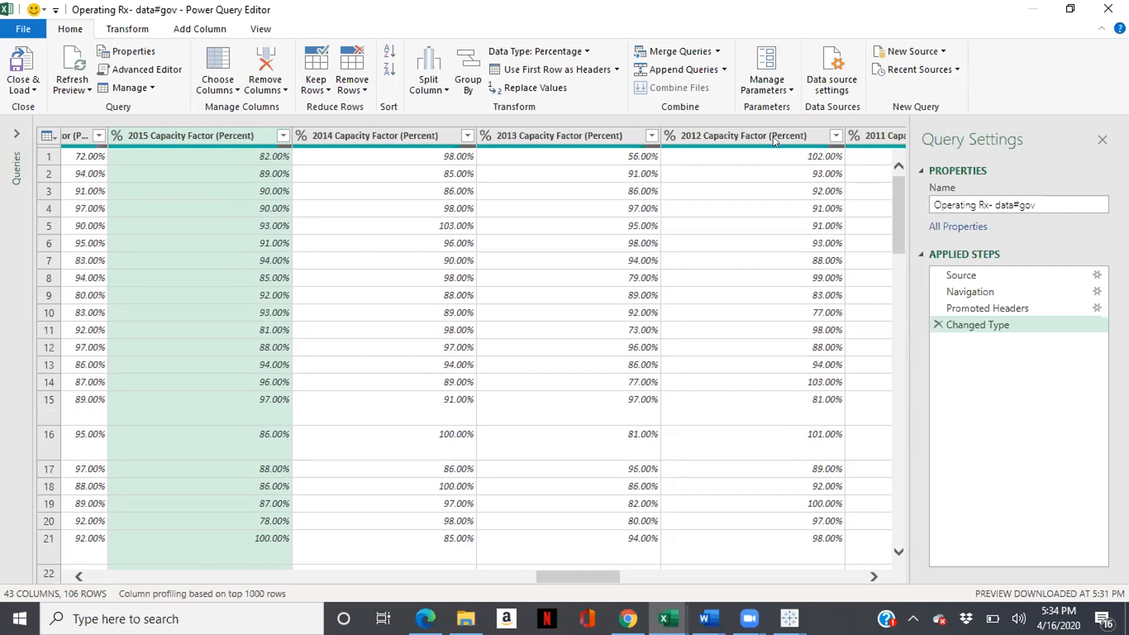
pyautogui.click(637, 385)
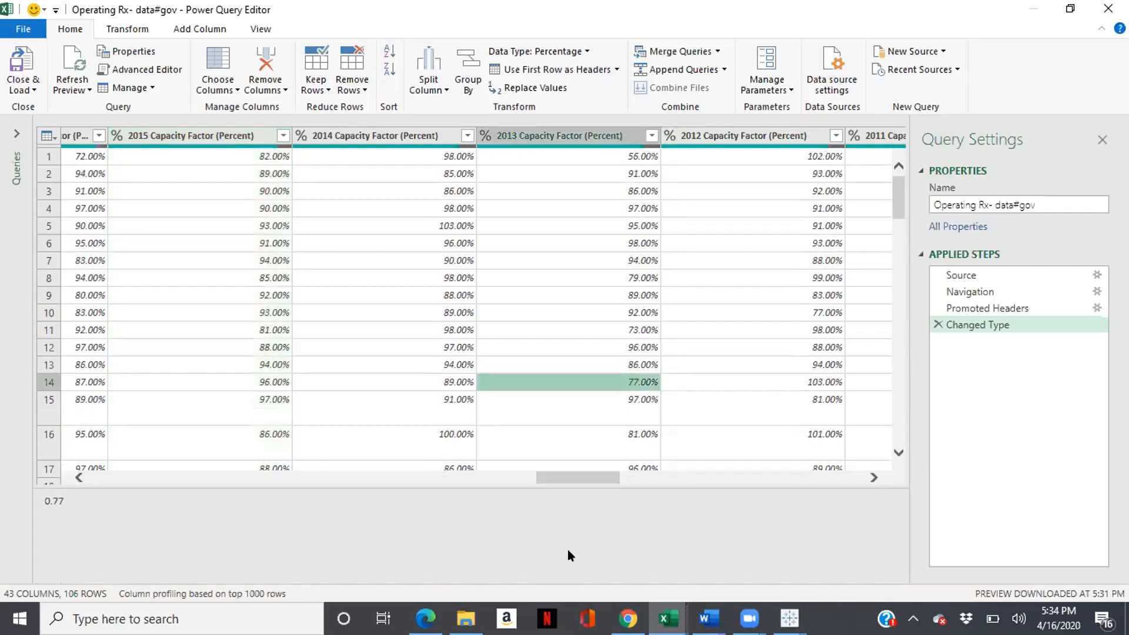
pyautogui.moveTo(589, 481); pyautogui.dragTo(747, 465)
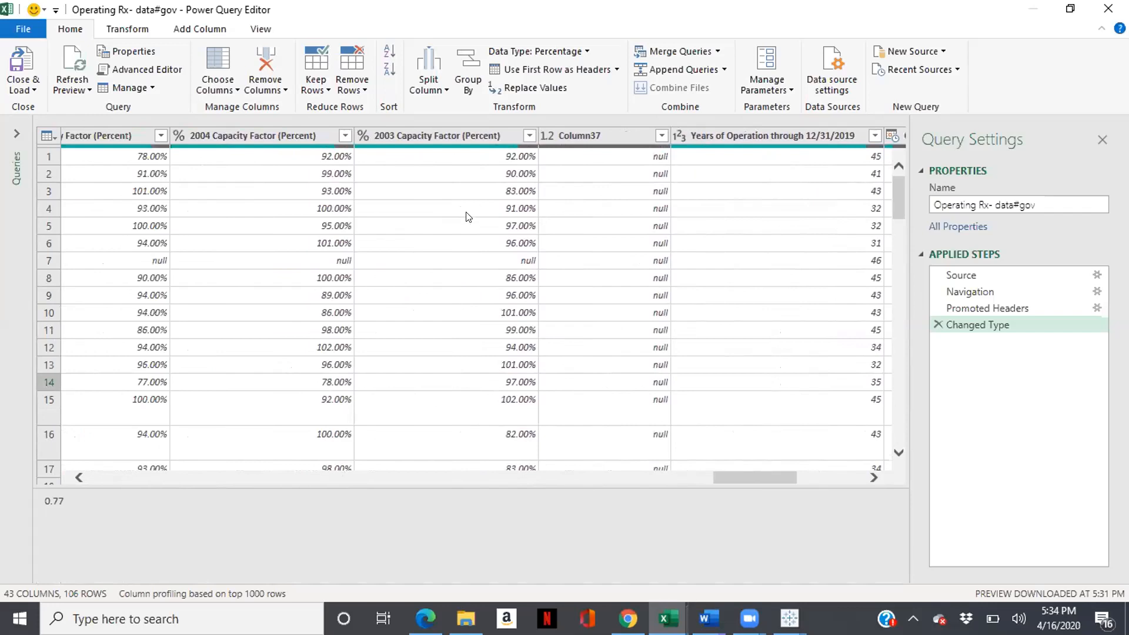
pyautogui.click(491, 218)
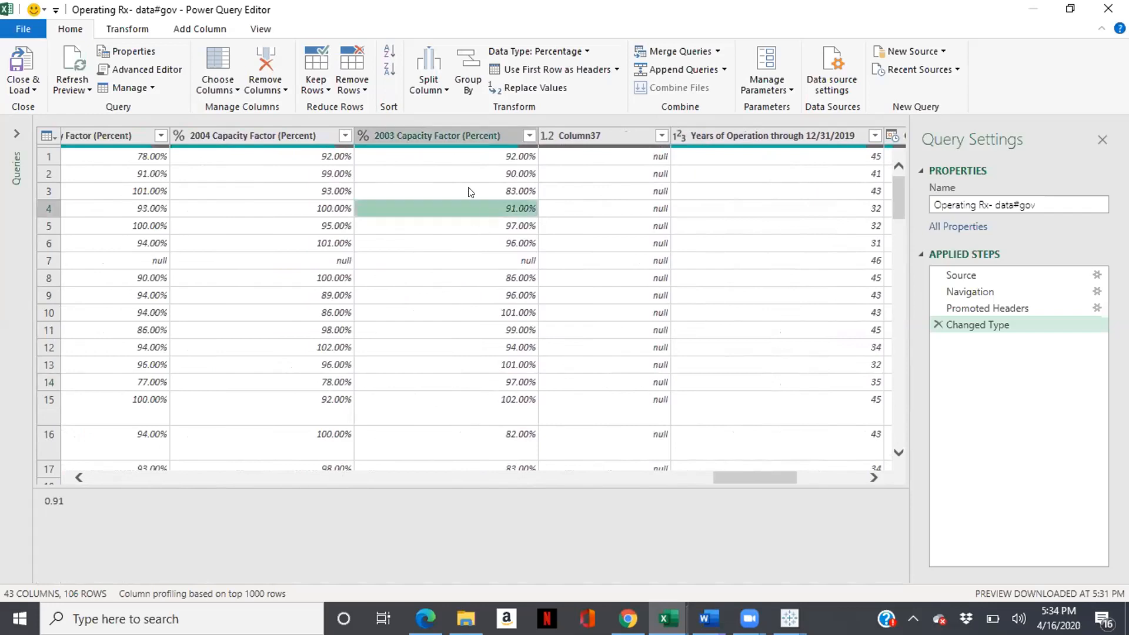
pyautogui.click(440, 135)
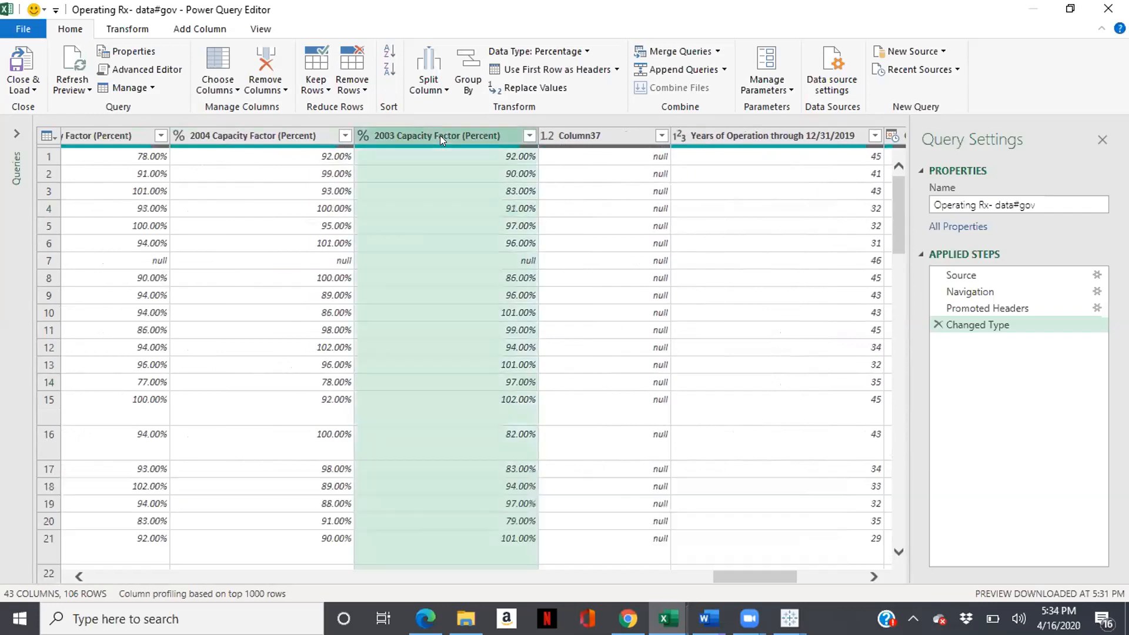
pyautogui.click(311, 132)
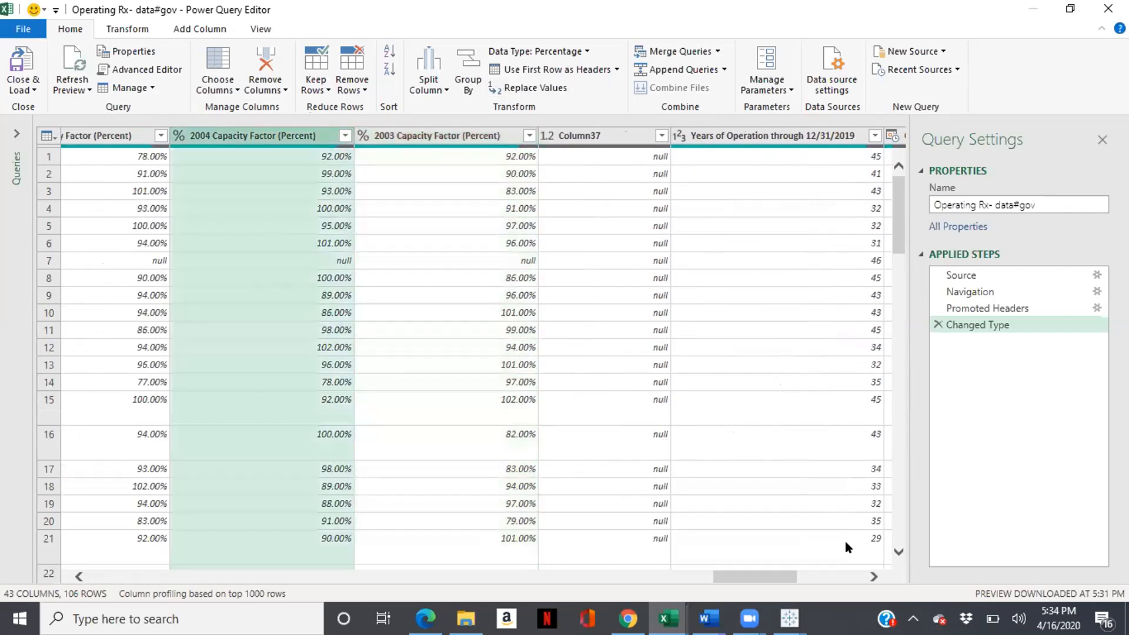
pyautogui.moveTo(782, 574); pyautogui.dragTo(889, 548)
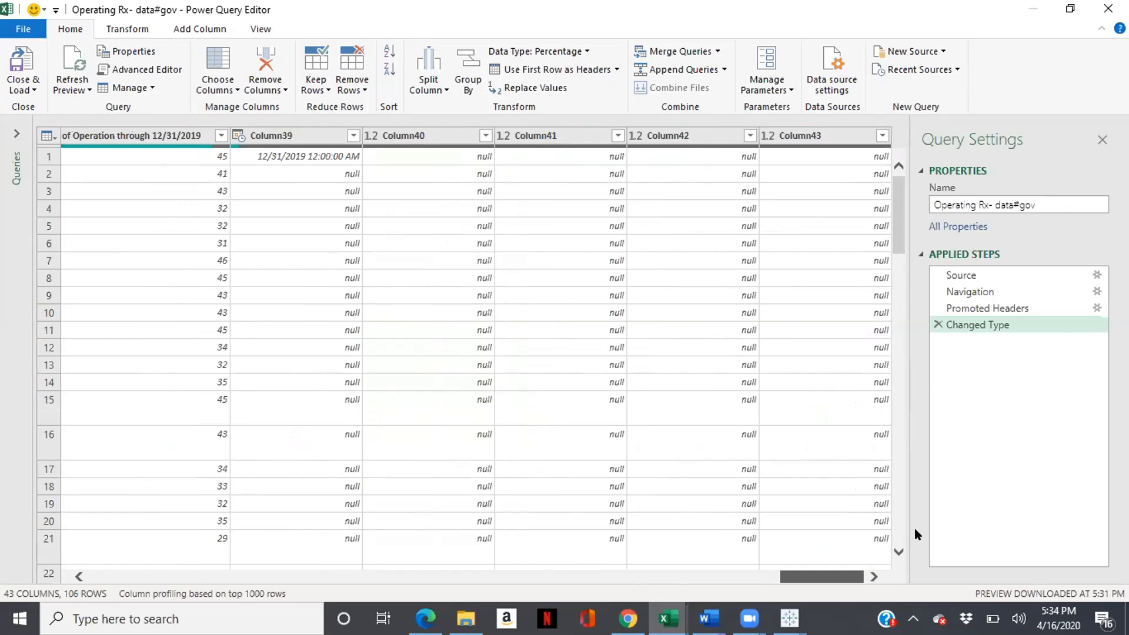
pyautogui.hscroll(-3, 847, 546)
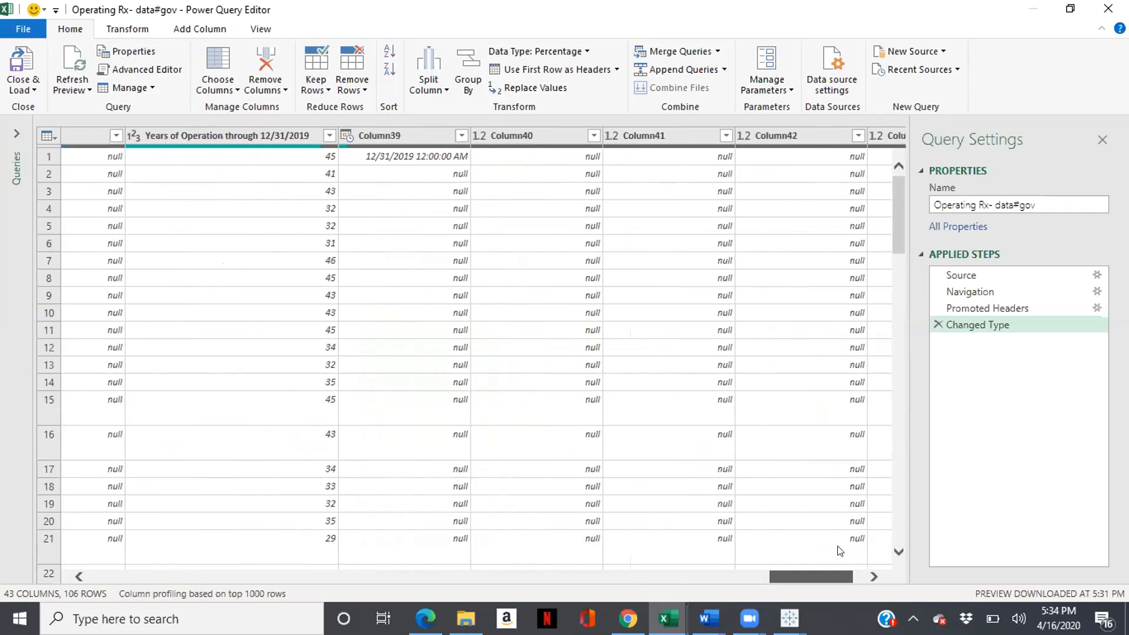
pyautogui.hscroll(-2, 826, 551)
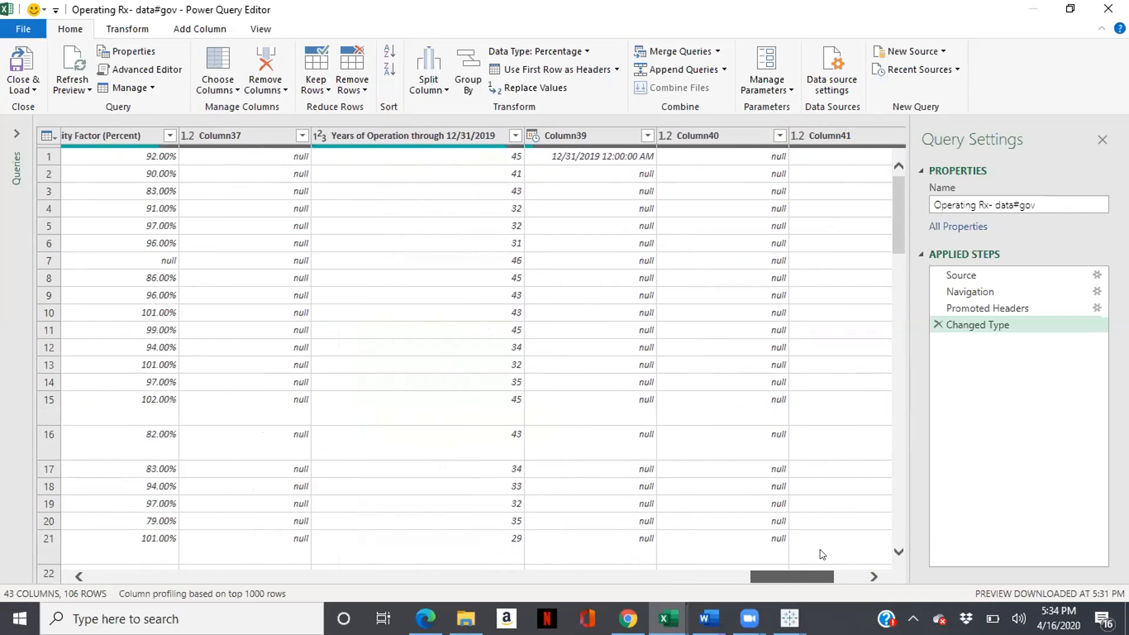
pyautogui.hscroll(-2, 808, 558)
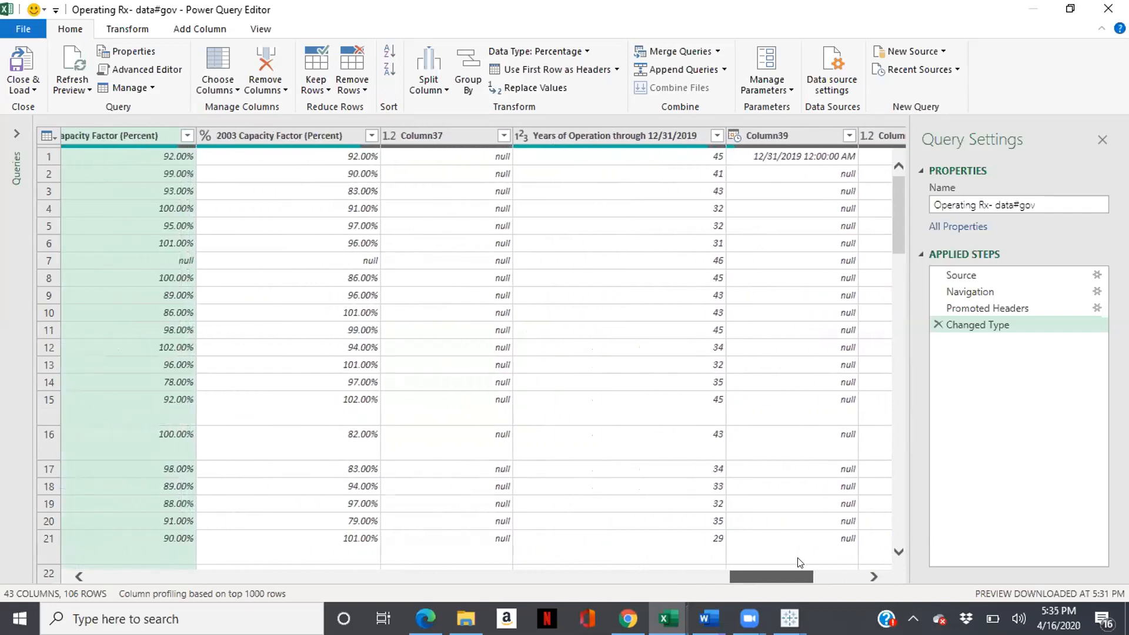
# Review the run of capacity factor columns from 2018 through 2003, checking for other columns mixed in between the years
pyautogui.moveTo(797, 558); pyautogui.dragTo(543, 590)
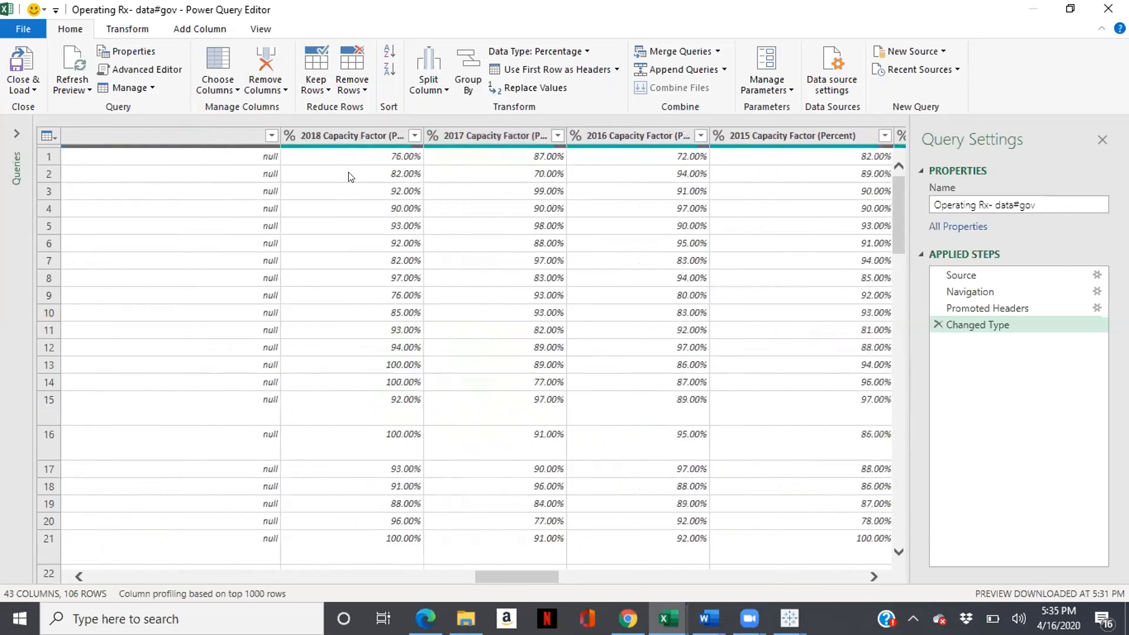
pyautogui.click(360, 131)
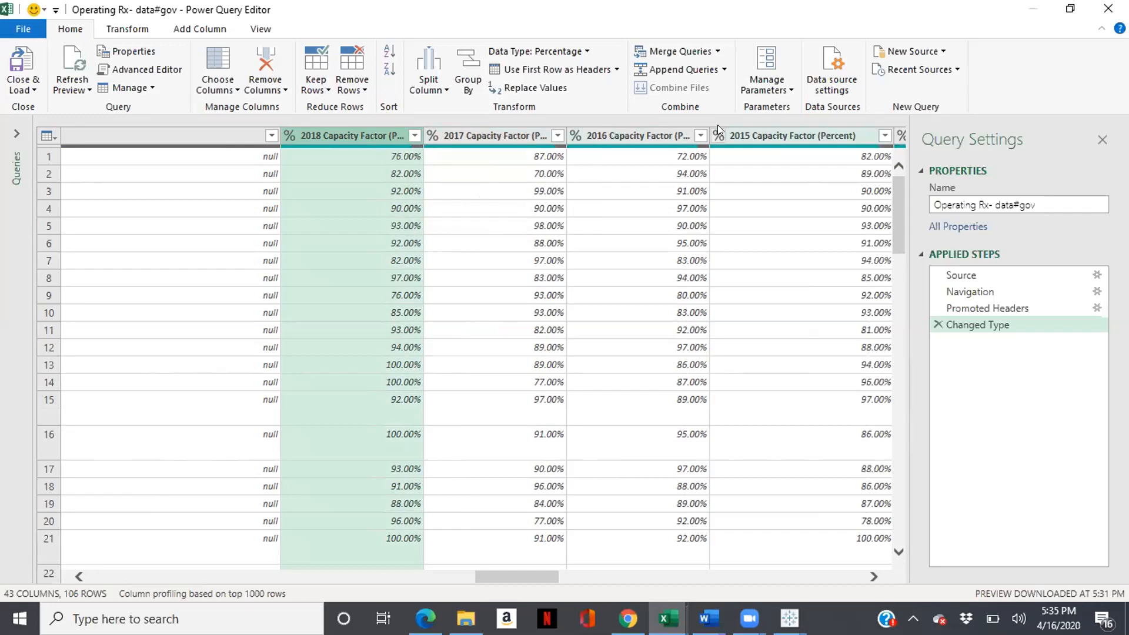
pyautogui.keyDown('ctrl'); pyautogui.click(490, 137); pyautogui.keyUp('ctrl')
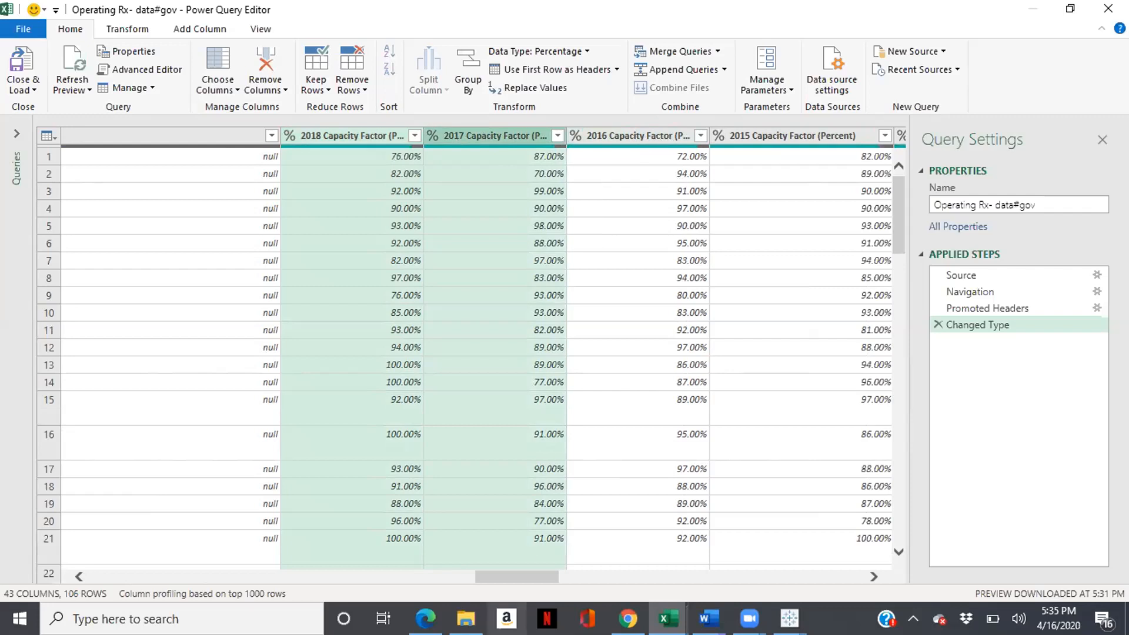
pyautogui.moveTo(522, 572); pyautogui.dragTo(713, 541)
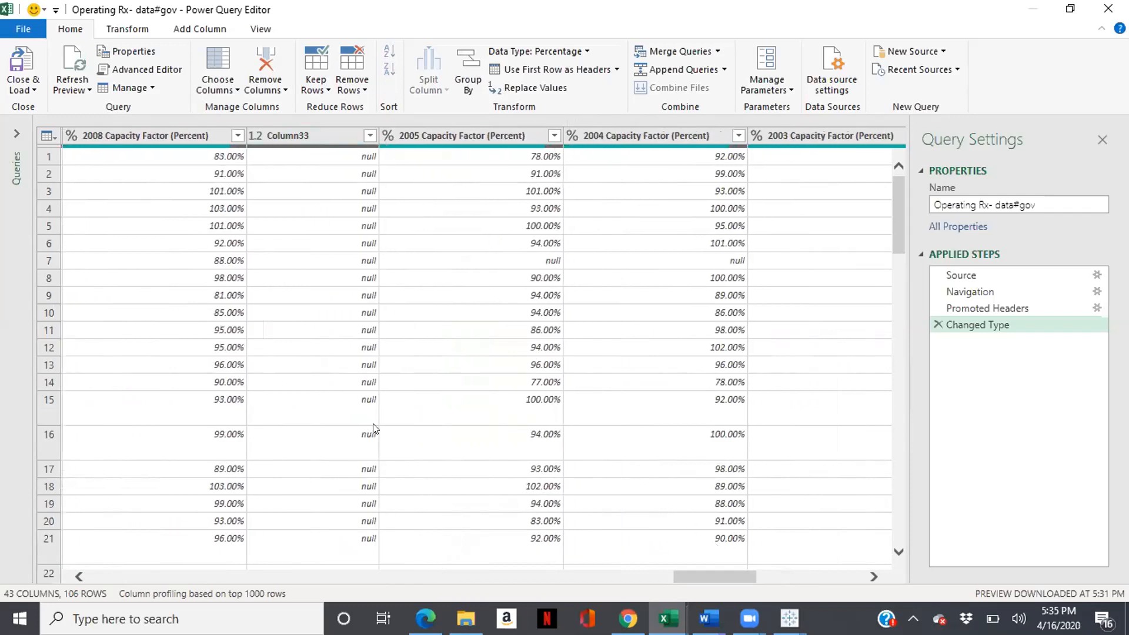
pyautogui.hscroll(5, 681, 576)
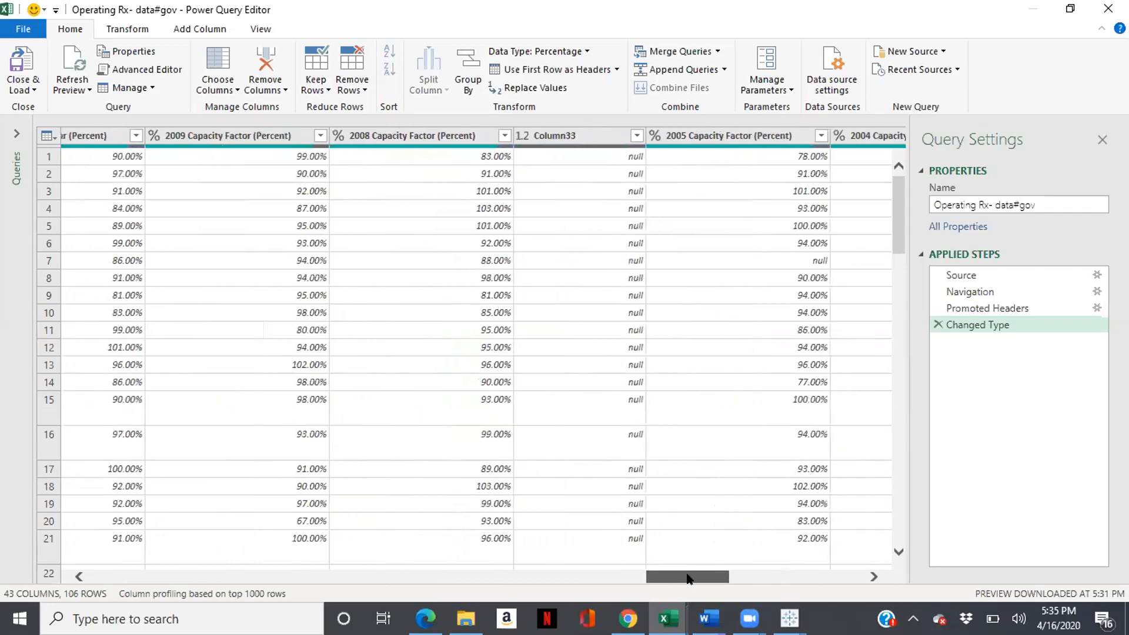
pyautogui.hscroll(3, 755, 561)
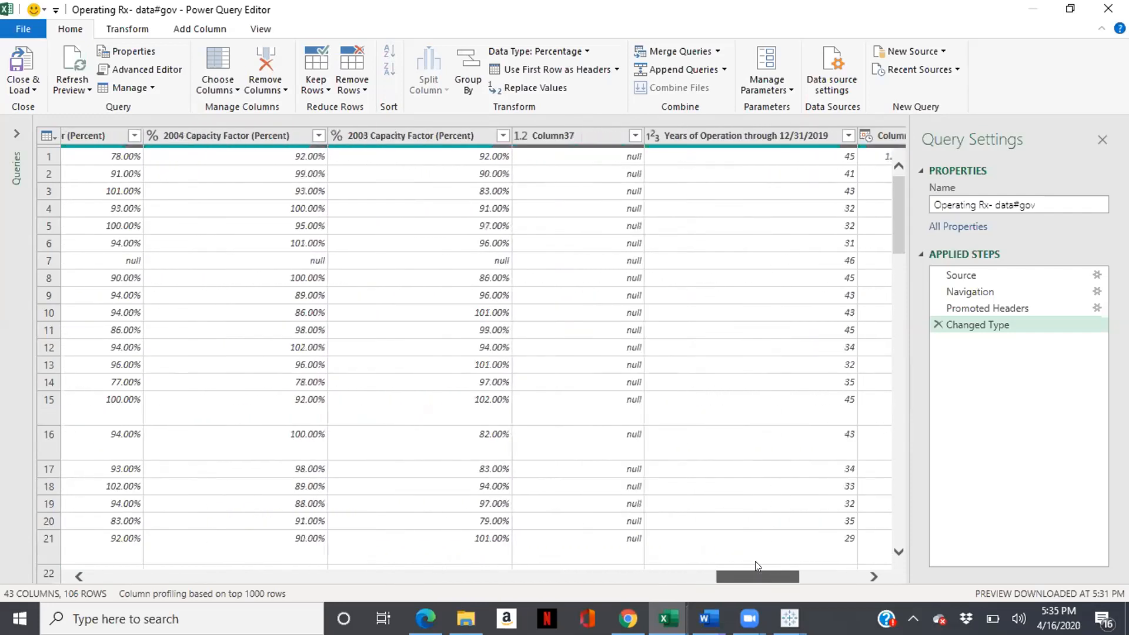
pyautogui.hscroll(-4, 735, 557)
pyautogui.hscroll(3, 734, 551)
pyautogui.hscroll(-1, 734, 550)
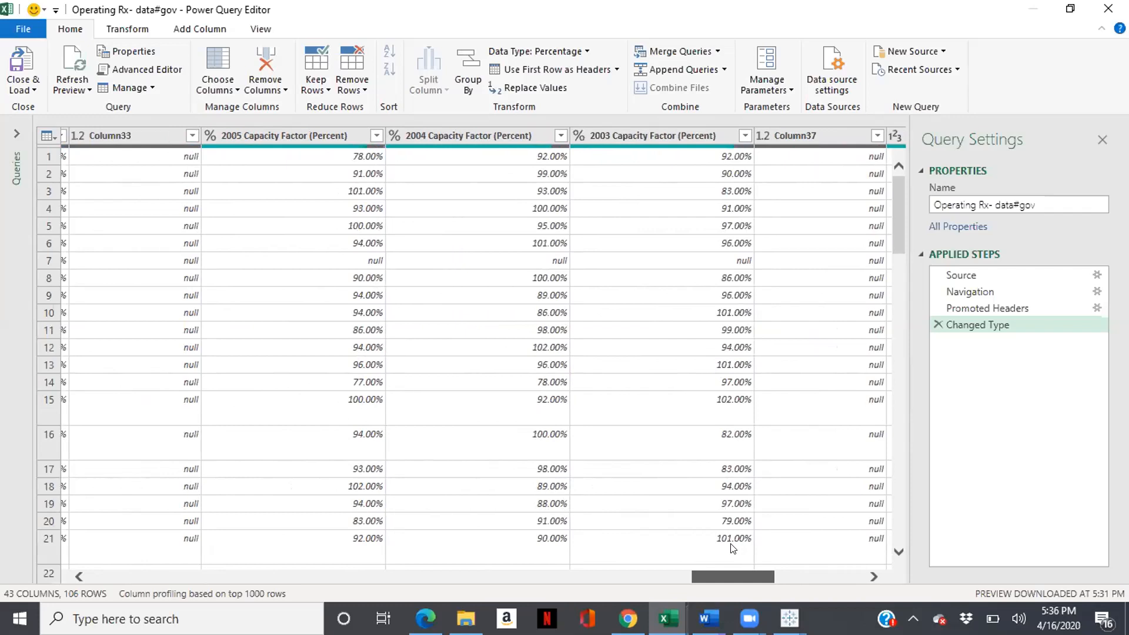
pyautogui.hscroll(-1, 731, 537)
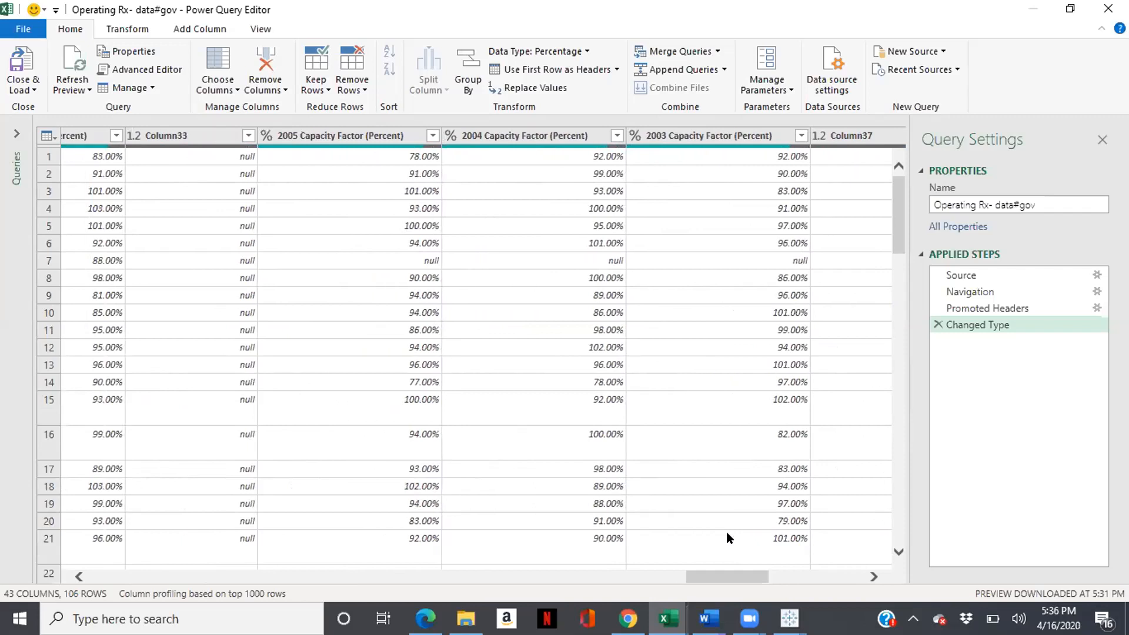
# Check the filter values of Column33, between the 2008 and 2005 capacity factors, and remove that column from the query
pyautogui.click(200, 130)
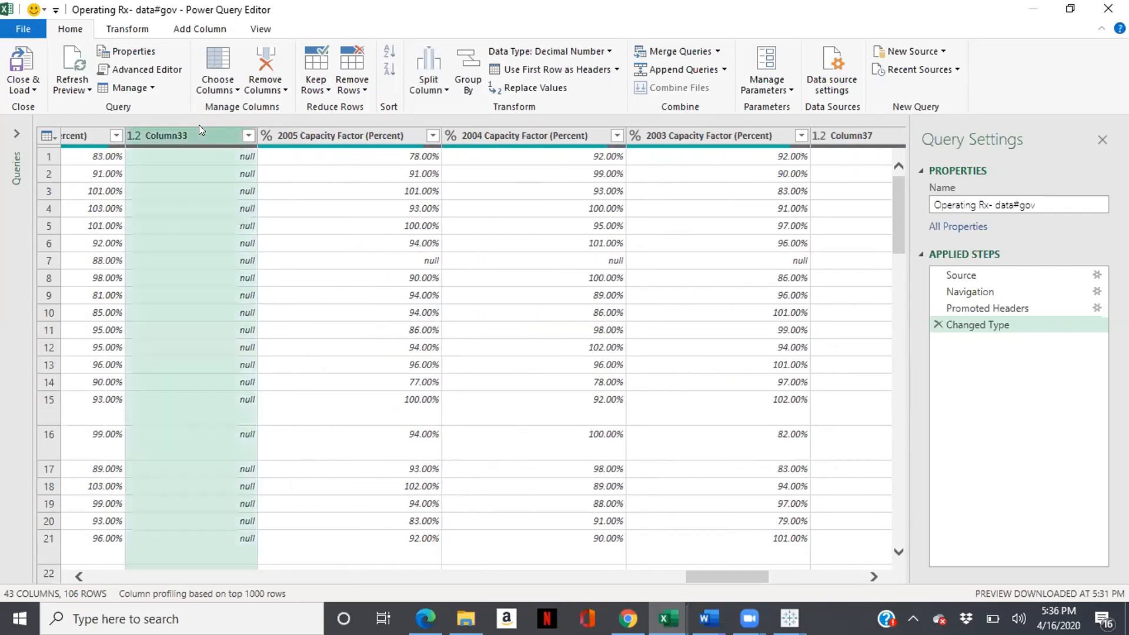
pyautogui.click(248, 136)
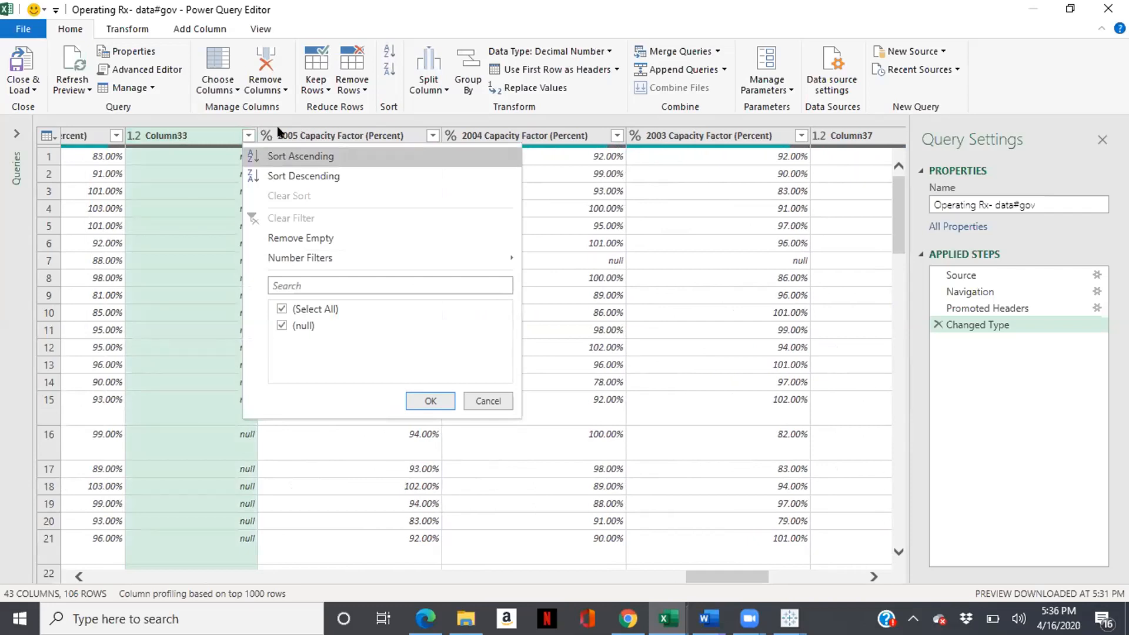
pyautogui.click(479, 400)
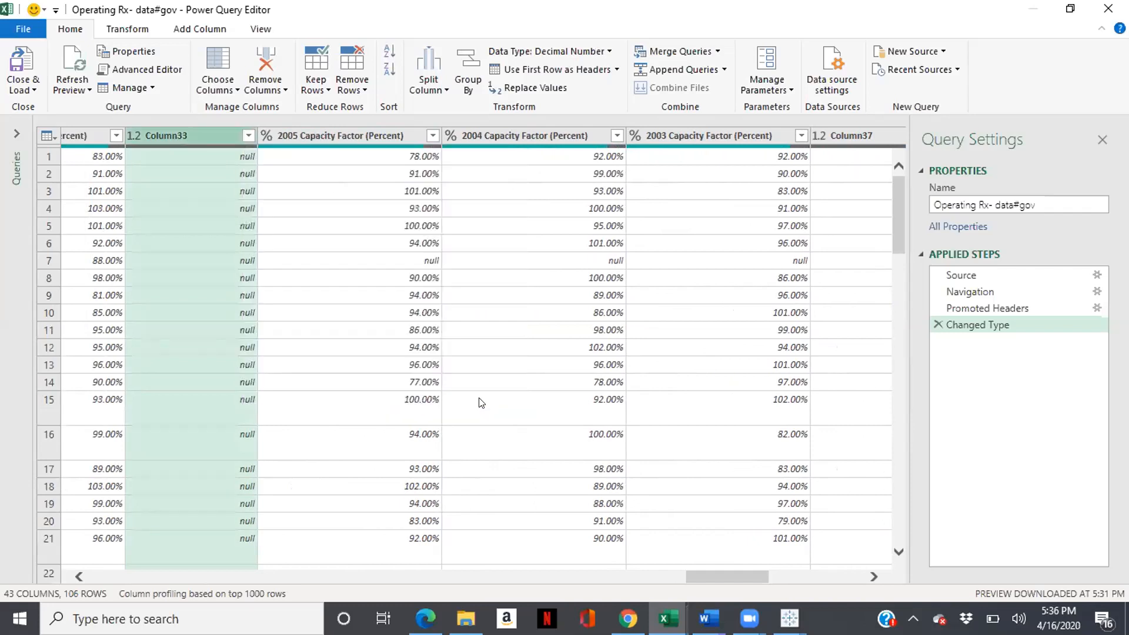
pyautogui.rightClick(189, 133)
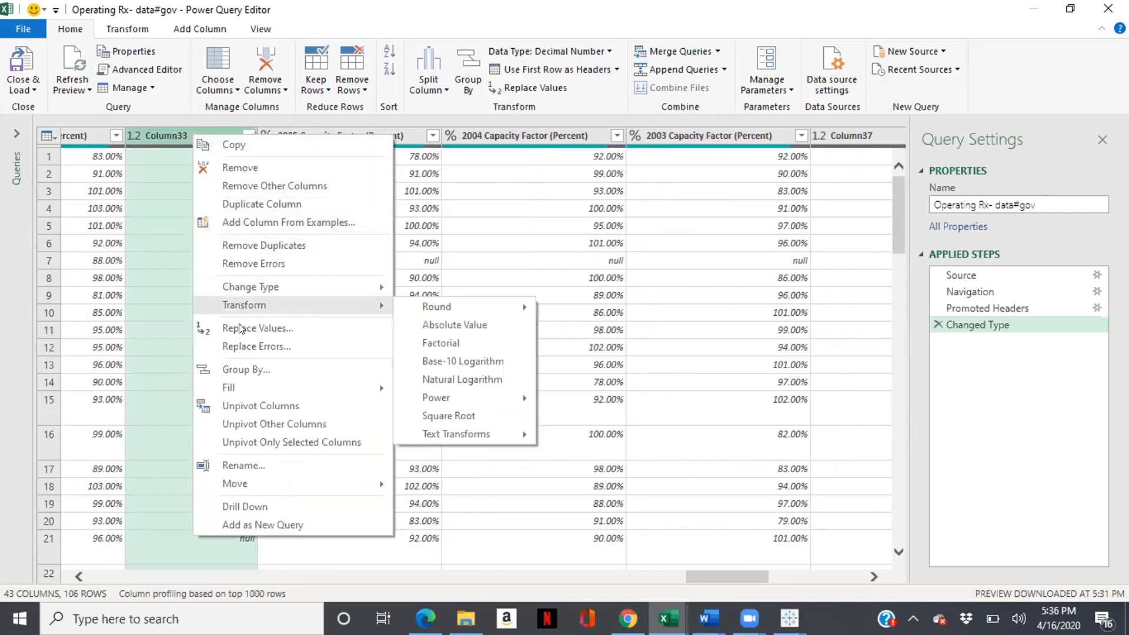
pyautogui.click(244, 169)
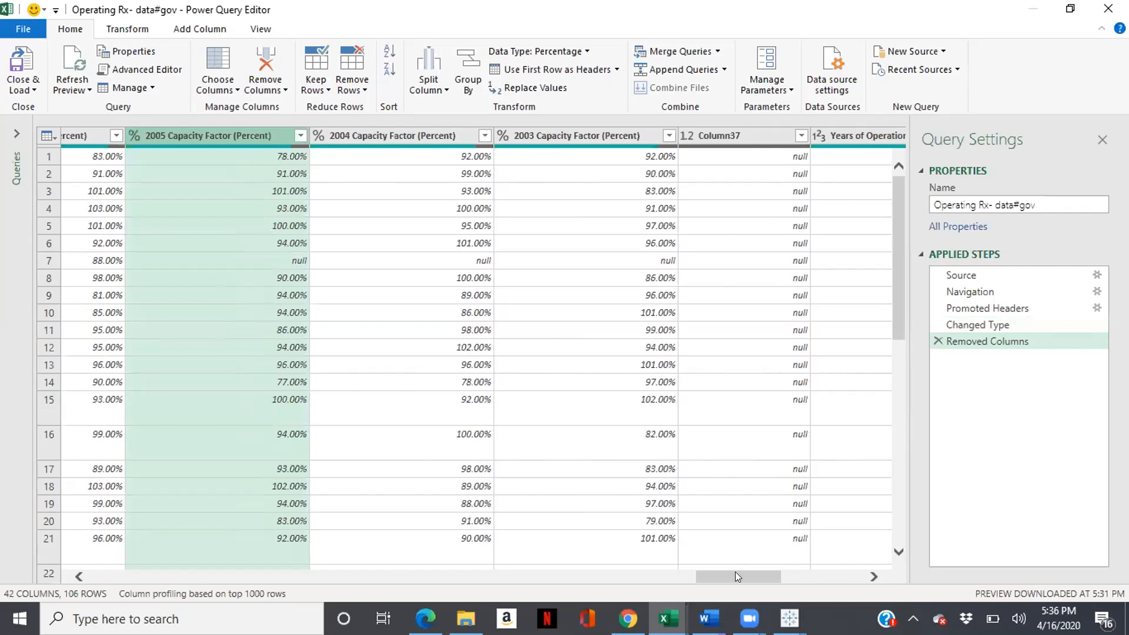
# Unpivot all yearly capacity factor columns from 2018 through 2003 into attribute and value columns
pyautogui.moveTo(735, 572); pyautogui.dragTo(510, 490)
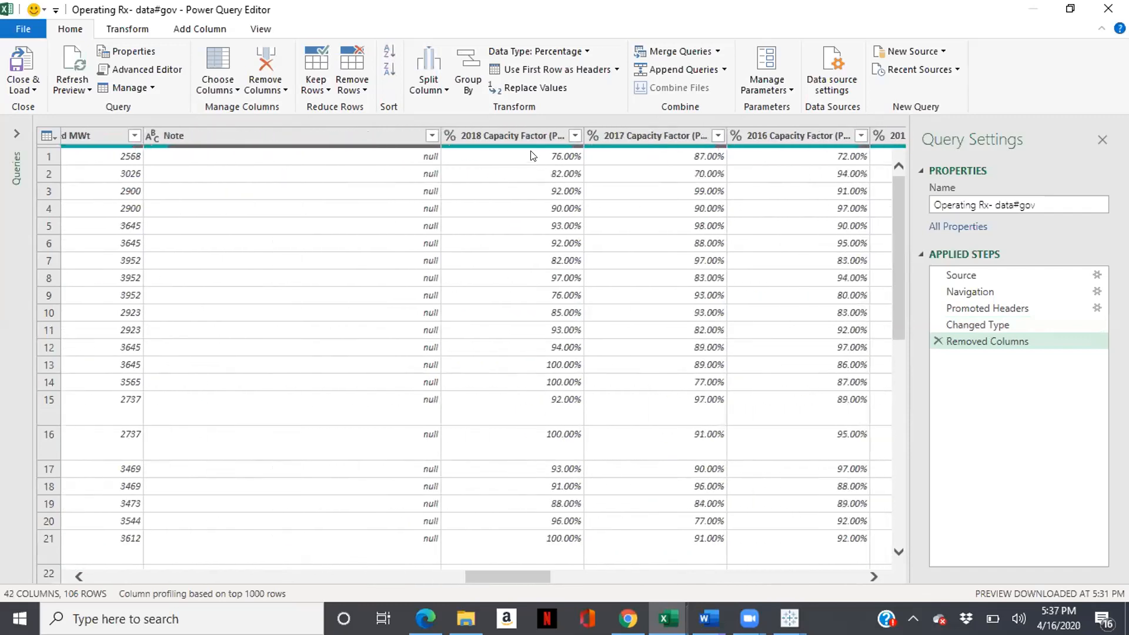
pyautogui.click(519, 134)
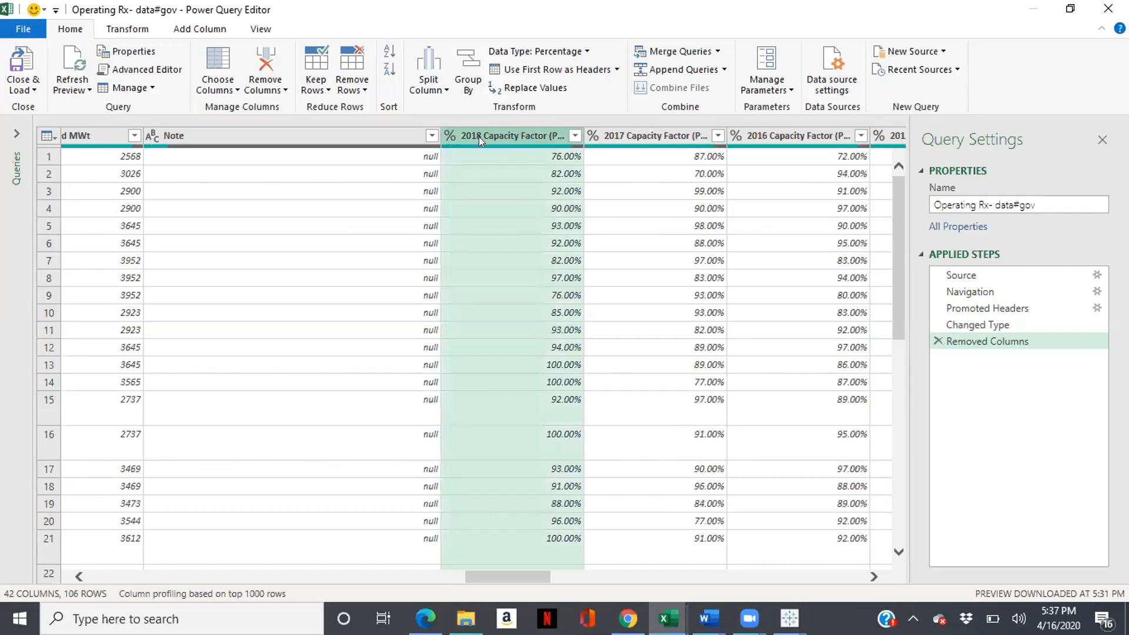
pyautogui.moveTo(484, 572); pyautogui.dragTo(724, 491)
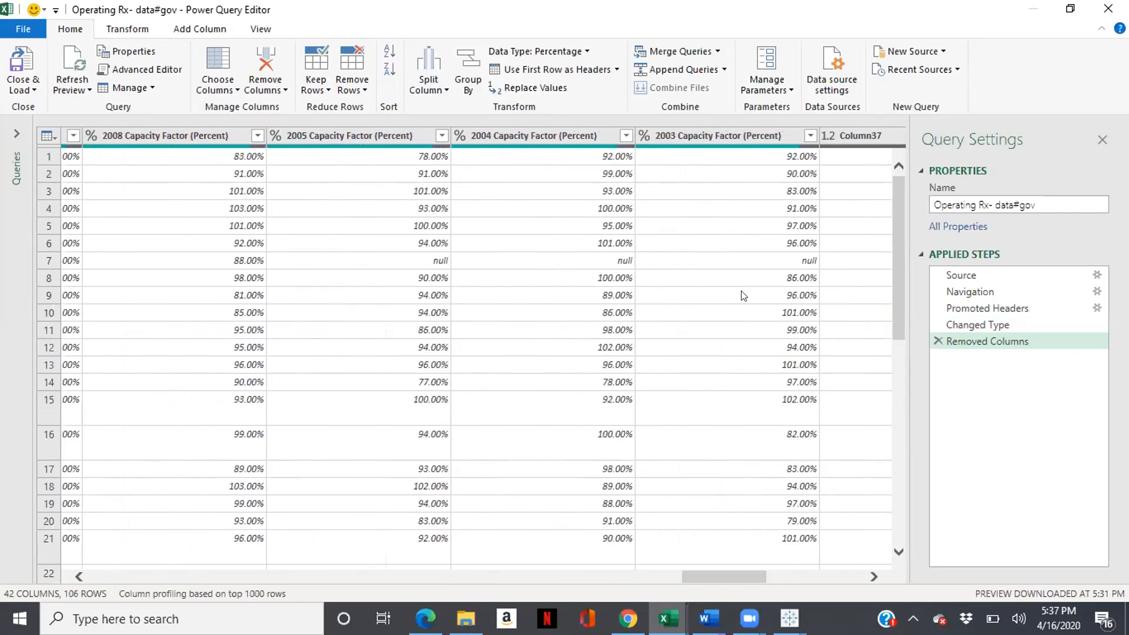
pyautogui.keyDown('shift'); pyautogui.click(747, 136); pyautogui.keyUp('shift')
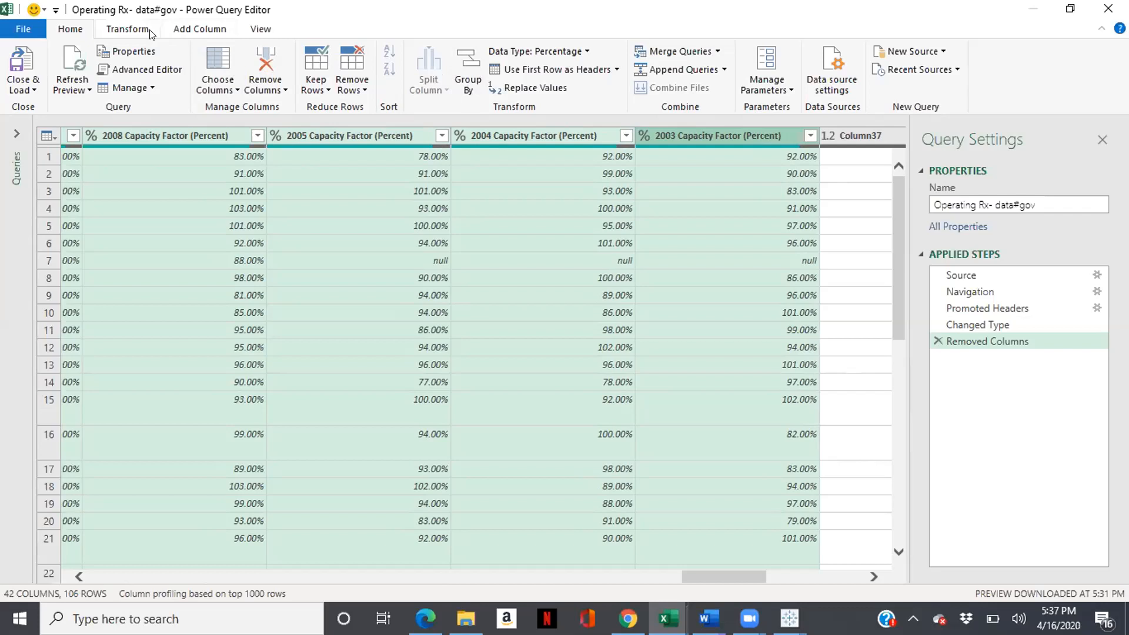
pyautogui.click(128, 30)
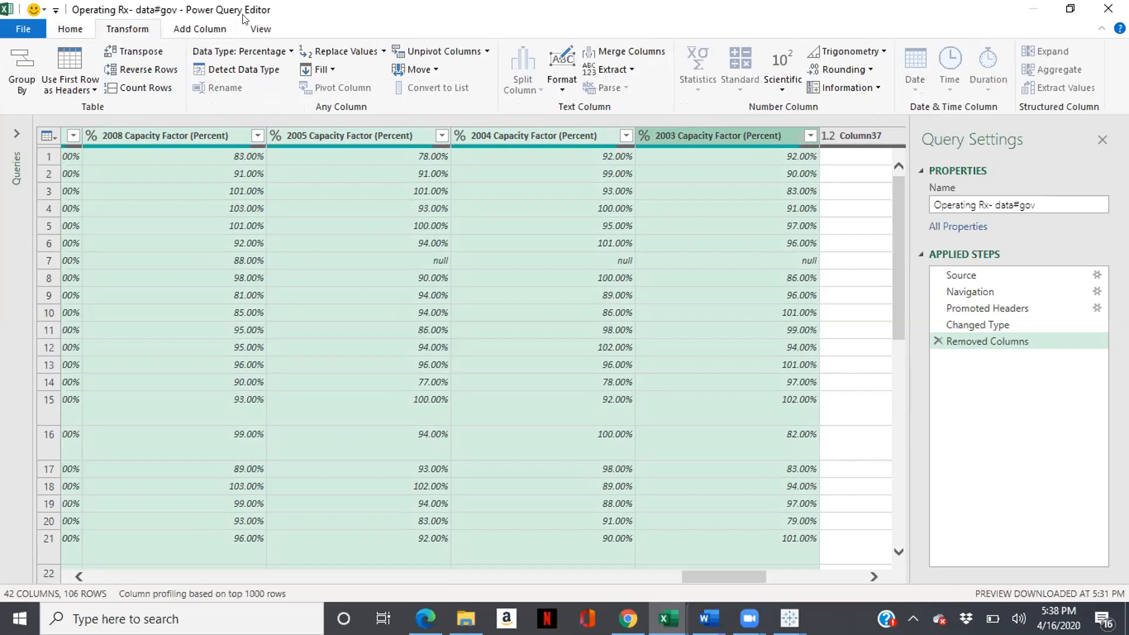
pyautogui.click(485, 52)
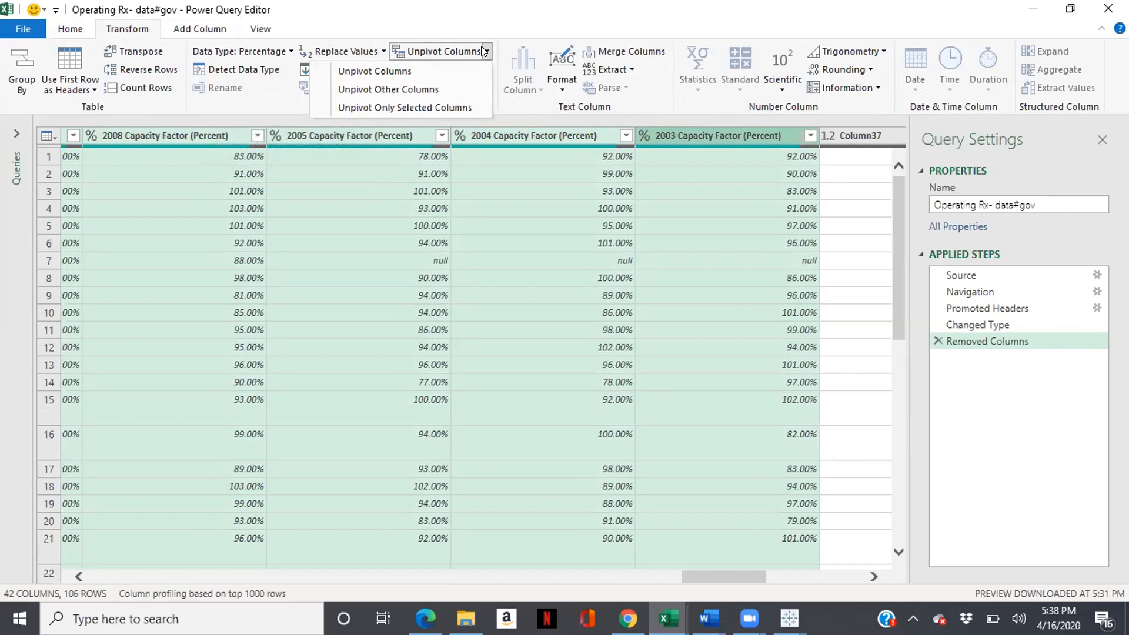
pyautogui.click(438, 71)
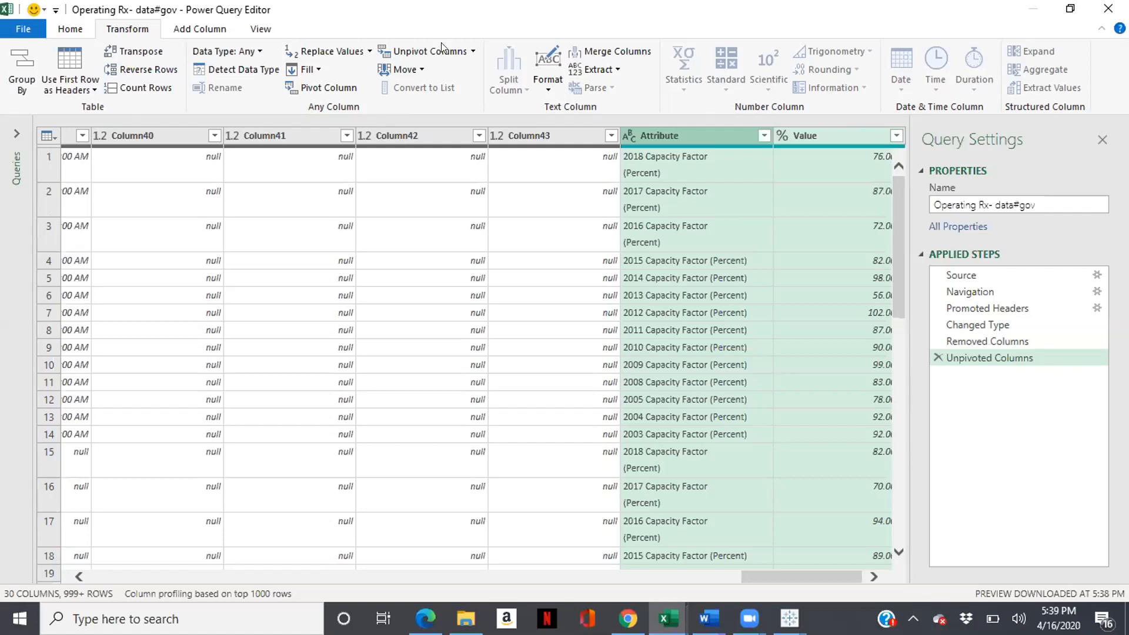
# Rename the unpivoted Attribute column to Capacity and the Value column to Capacity Value
pyautogui.doubleClick(666, 137)
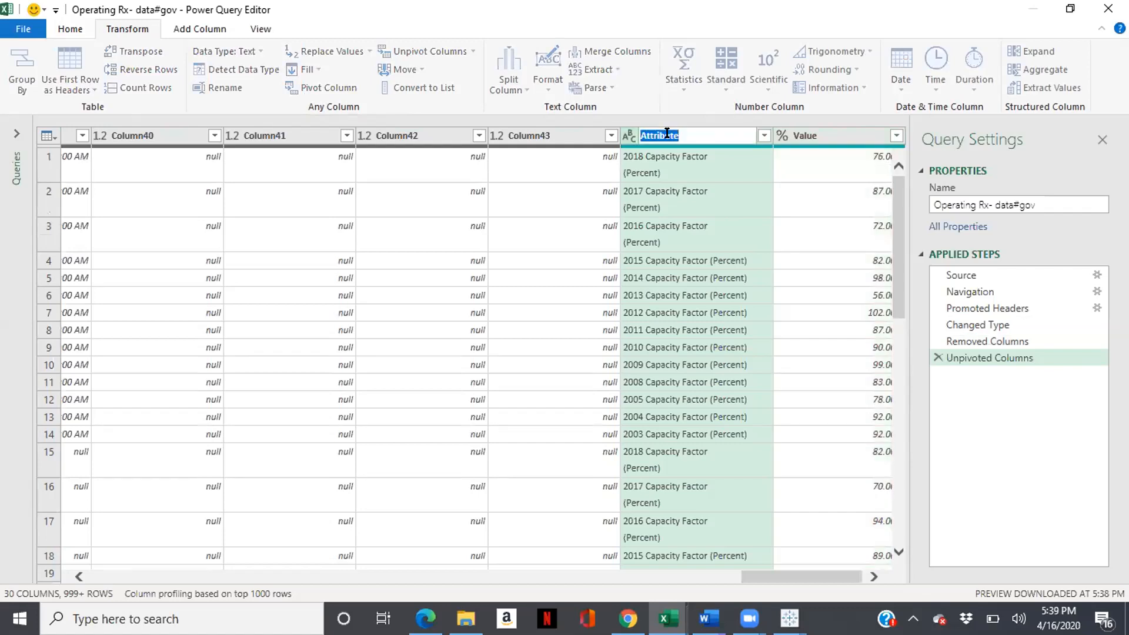
pyautogui.write('Capacity')
pyautogui.press('Return')
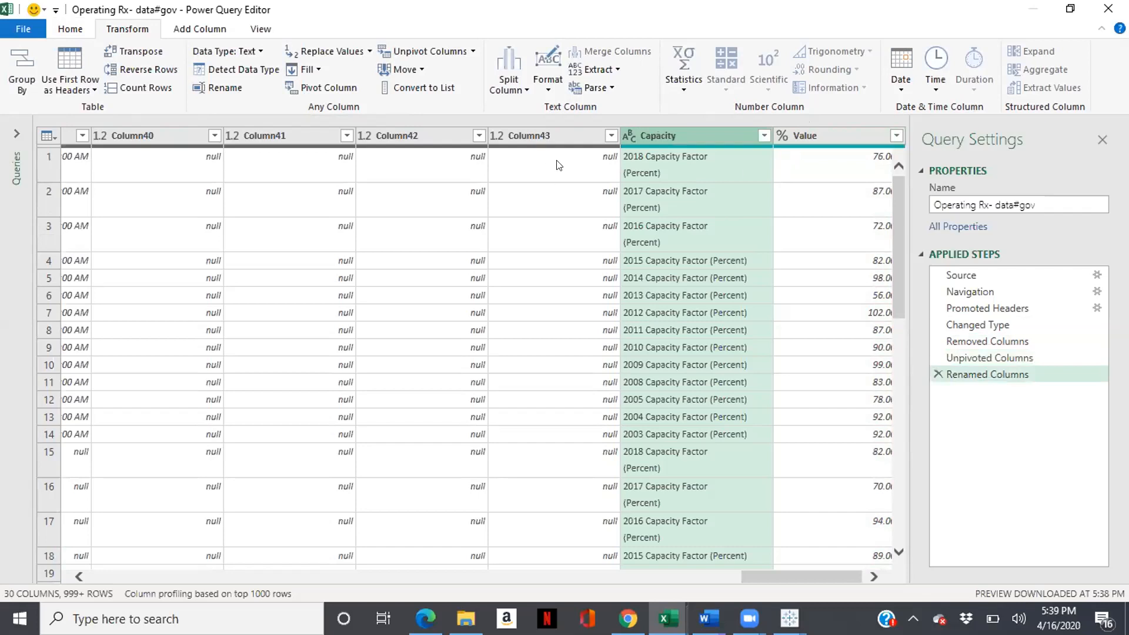
pyautogui.doubleClick(835, 134)
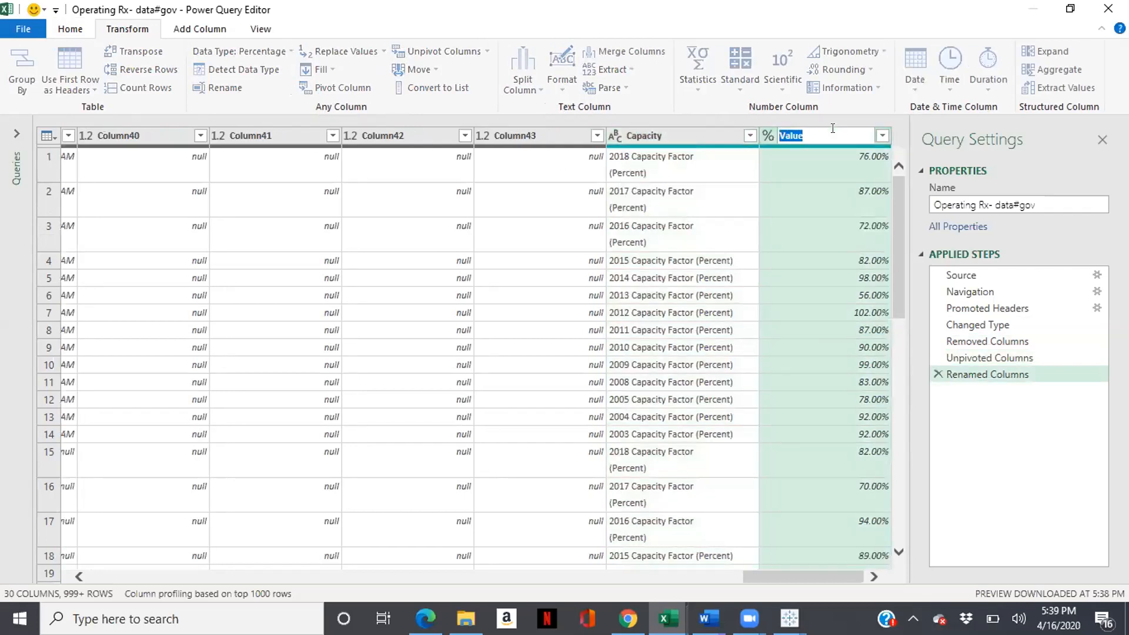
pyautogui.write('Capacity Value')
pyautogui.press('Return')
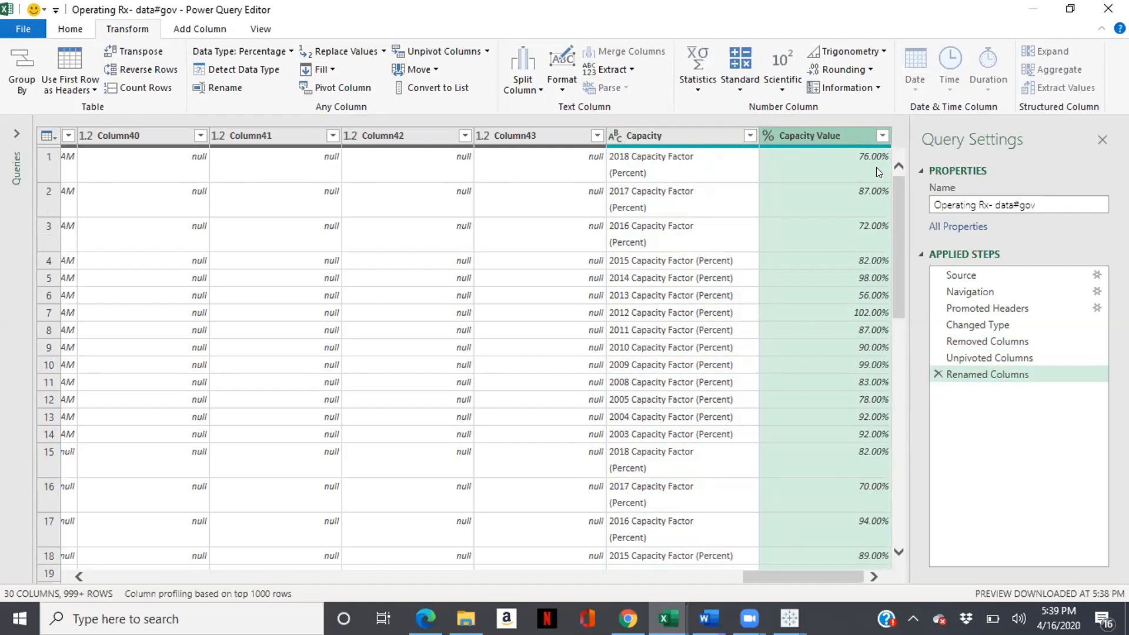
# Split the Capacity column by the space delimiter at the left-most occurrence, separating the year from the rest of the text
pyautogui.doubleClick(682, 135)
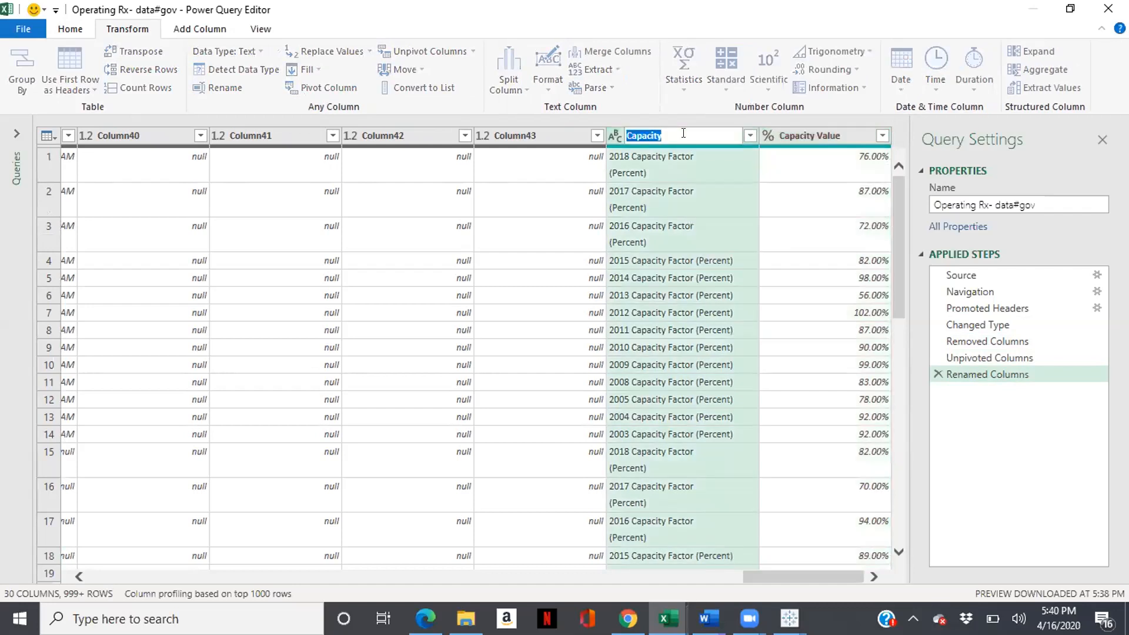
pyautogui.press('Return')
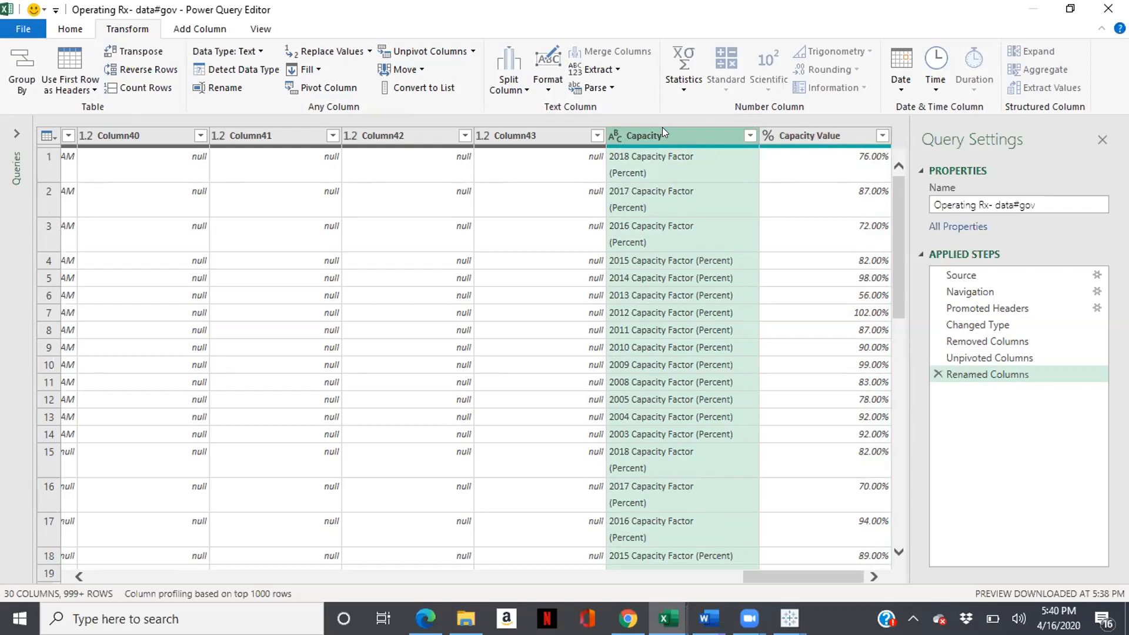
pyautogui.click(509, 90)
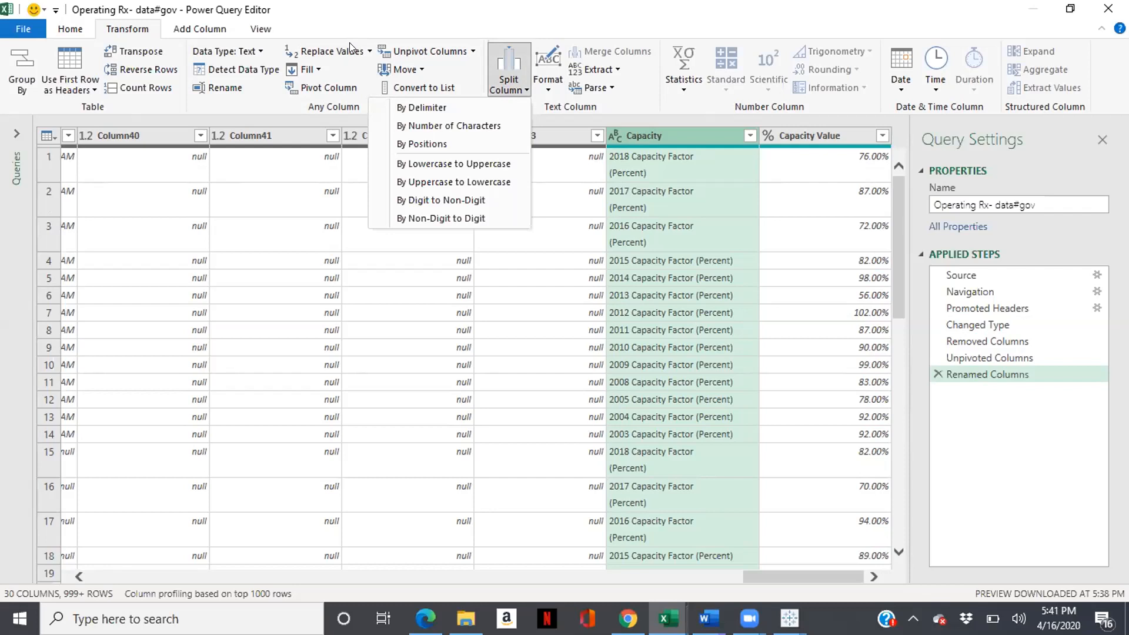
pyautogui.click(402, 111)
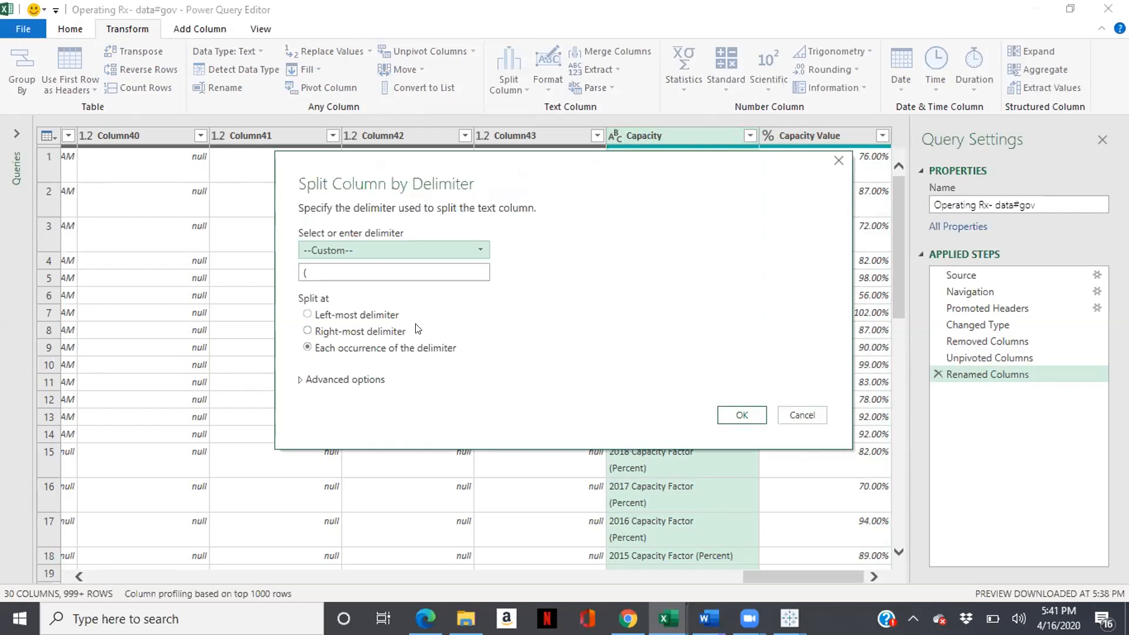
pyautogui.click(443, 249)
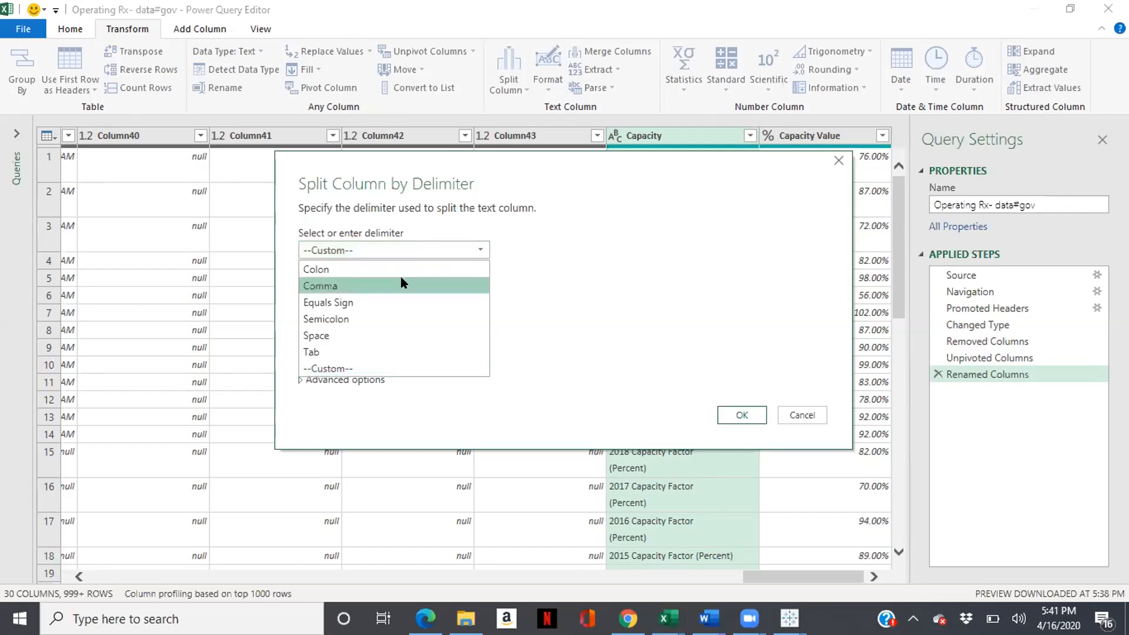
pyautogui.click(371, 335)
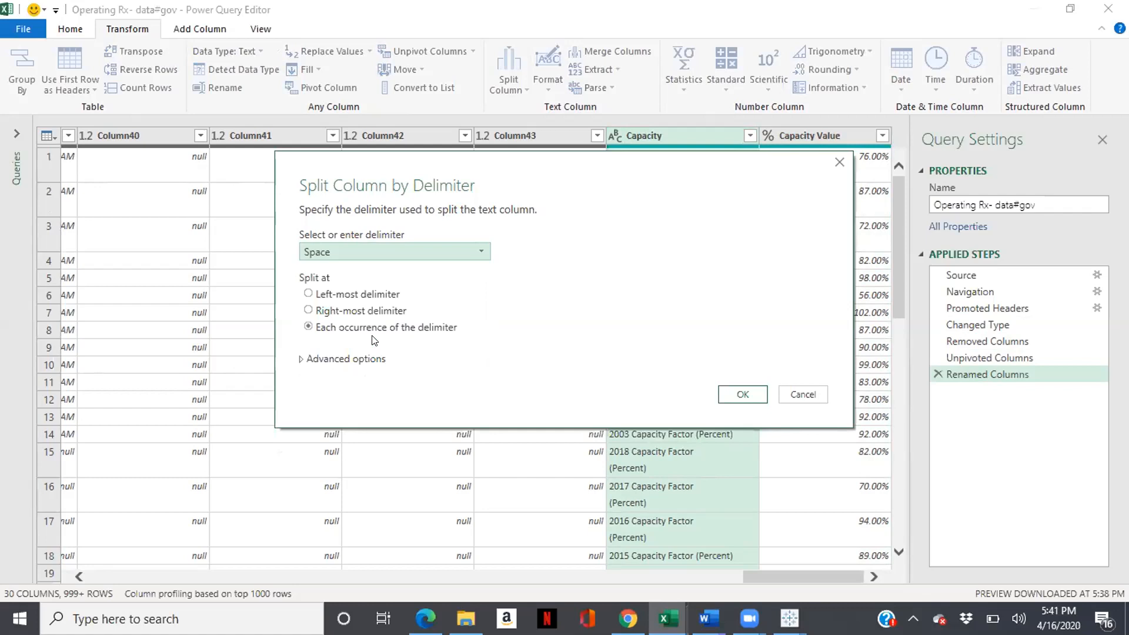
pyautogui.click(372, 297)
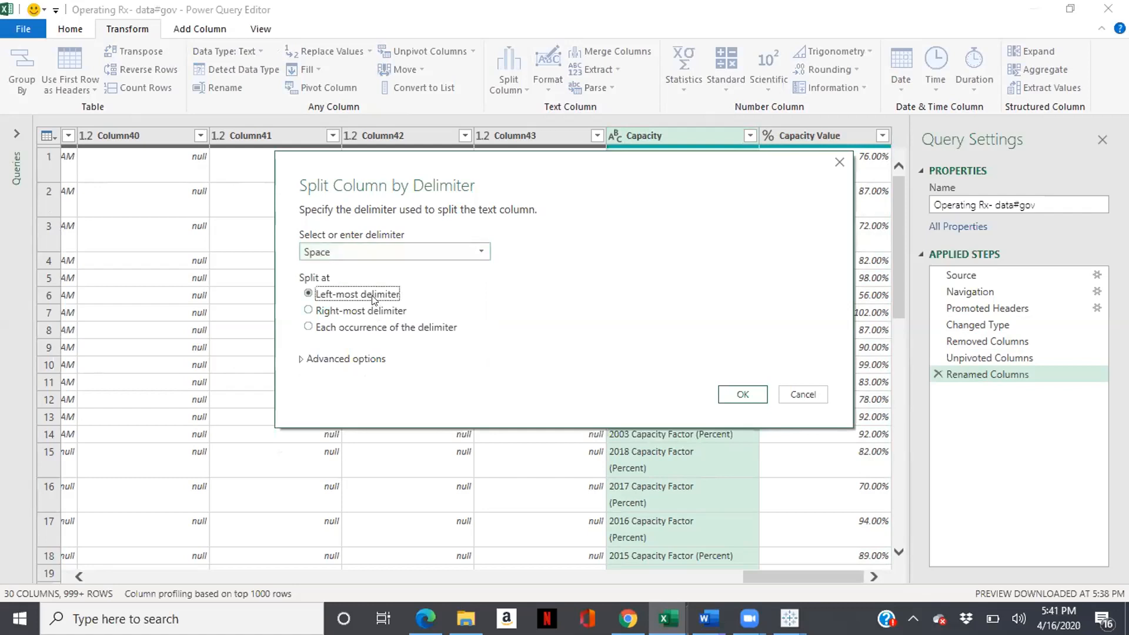
pyautogui.click(733, 394)
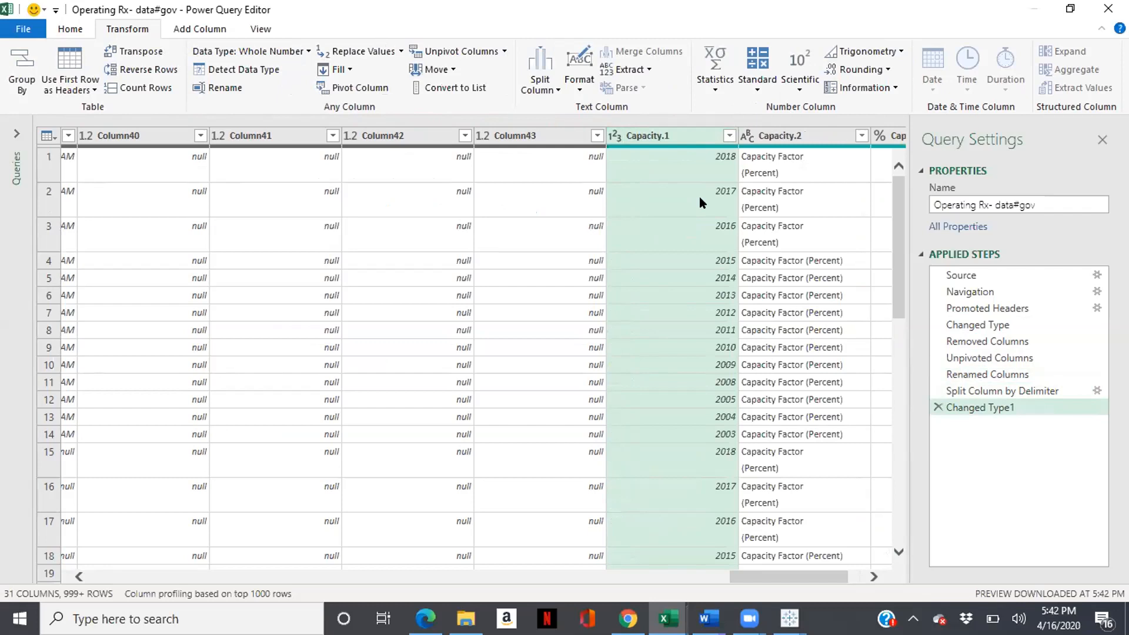
# Rename the split-off column holding the years to Year Capacity
pyautogui.doubleClick(666, 135)
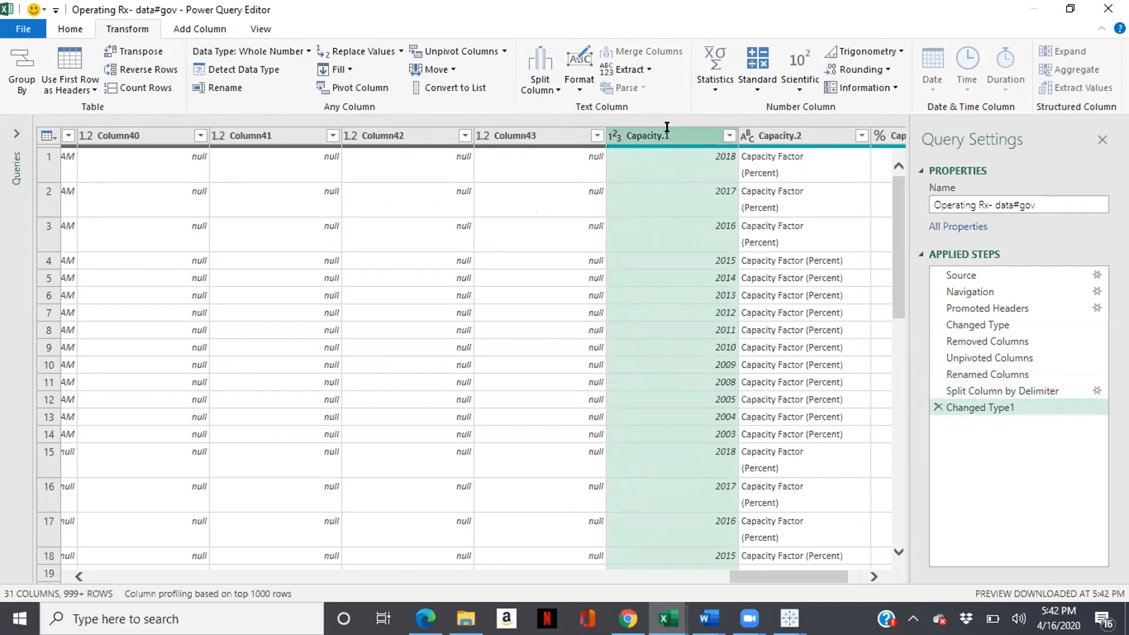
pyautogui.write('Year')
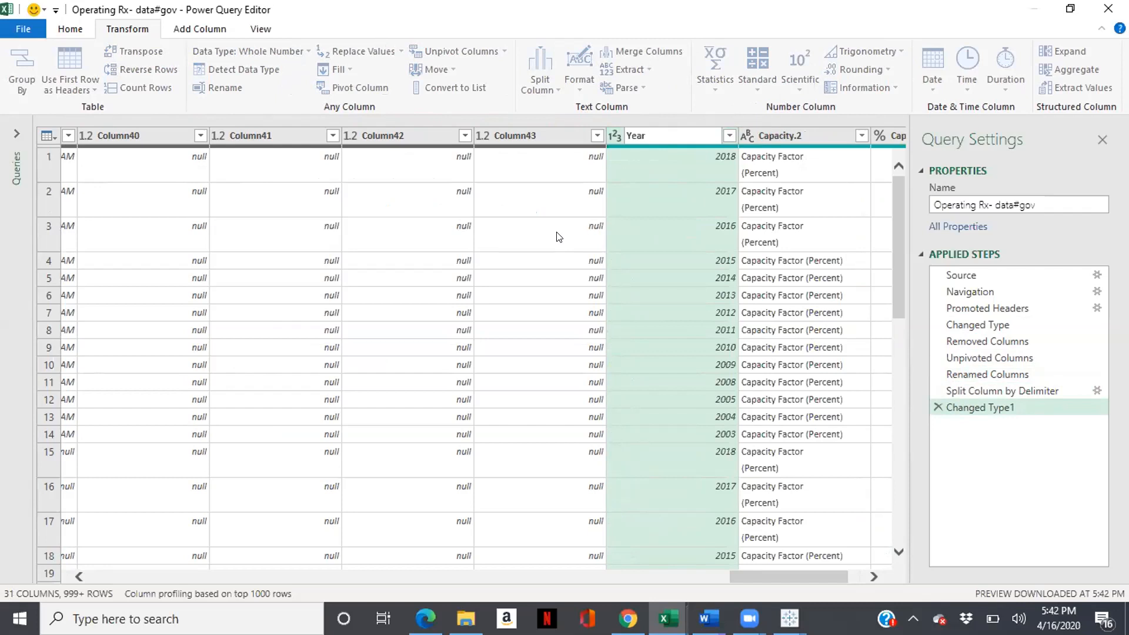
pyautogui.write('Capacity')
pyautogui.click(531, 157)
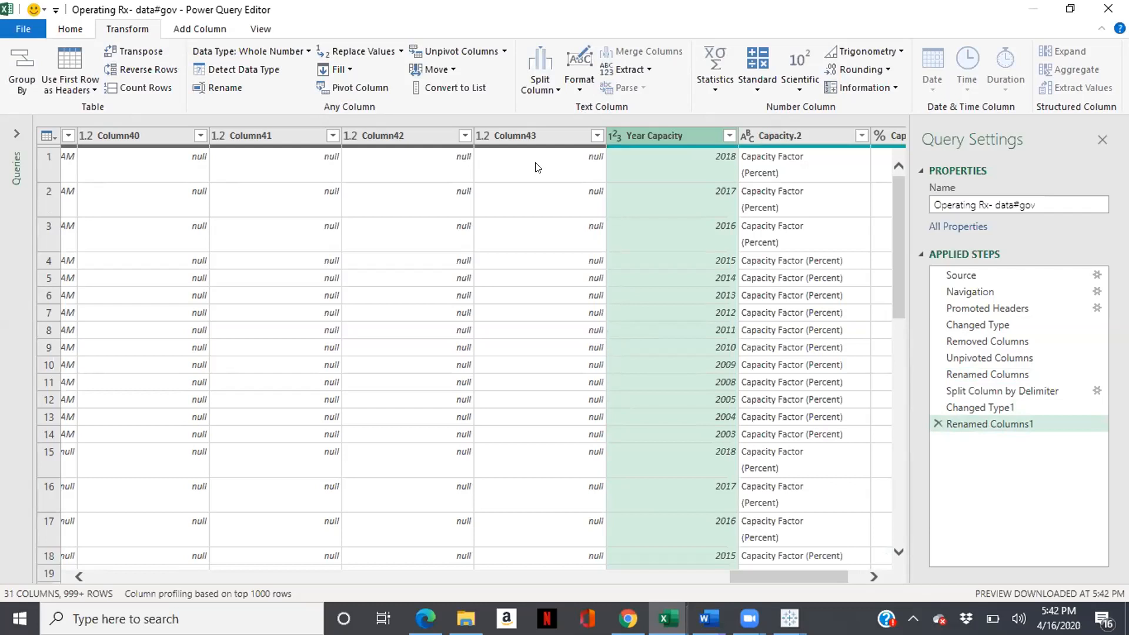
# Remove the Capacity.2 column containing the leftover Capacity Factor (Percent) text
pyautogui.click(809, 125)
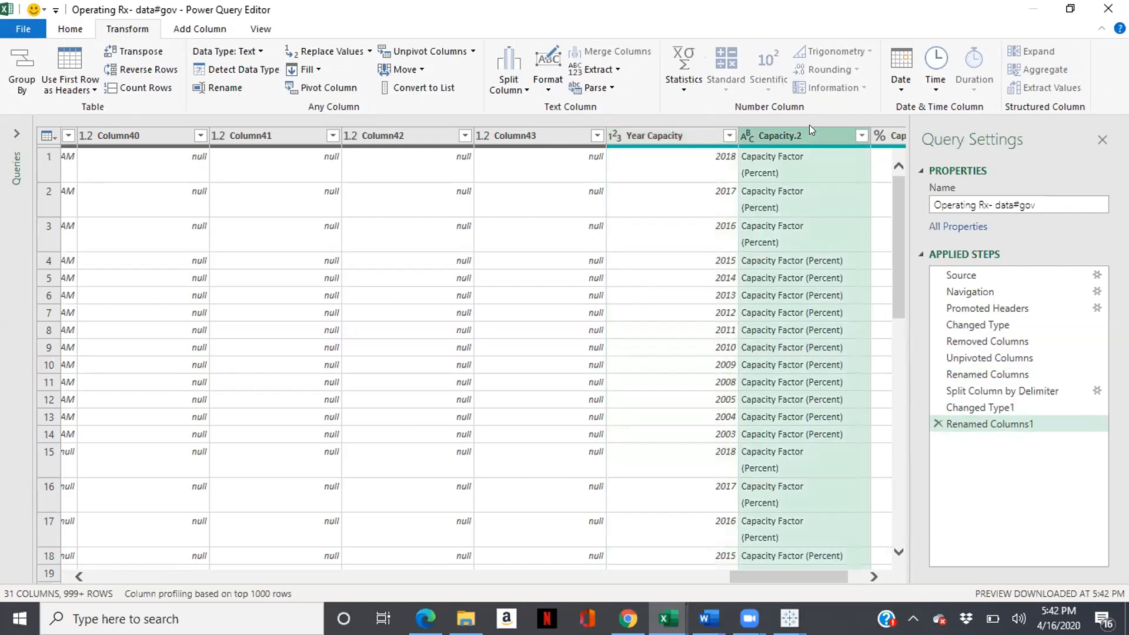
pyautogui.rightClick(809, 124)
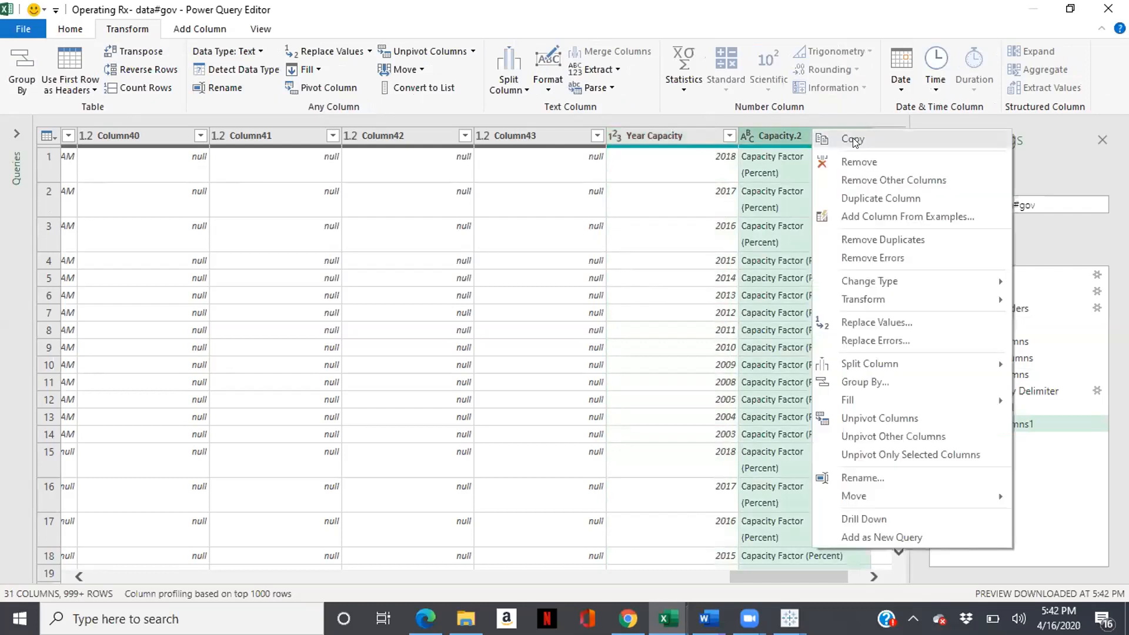
pyautogui.click(852, 153)
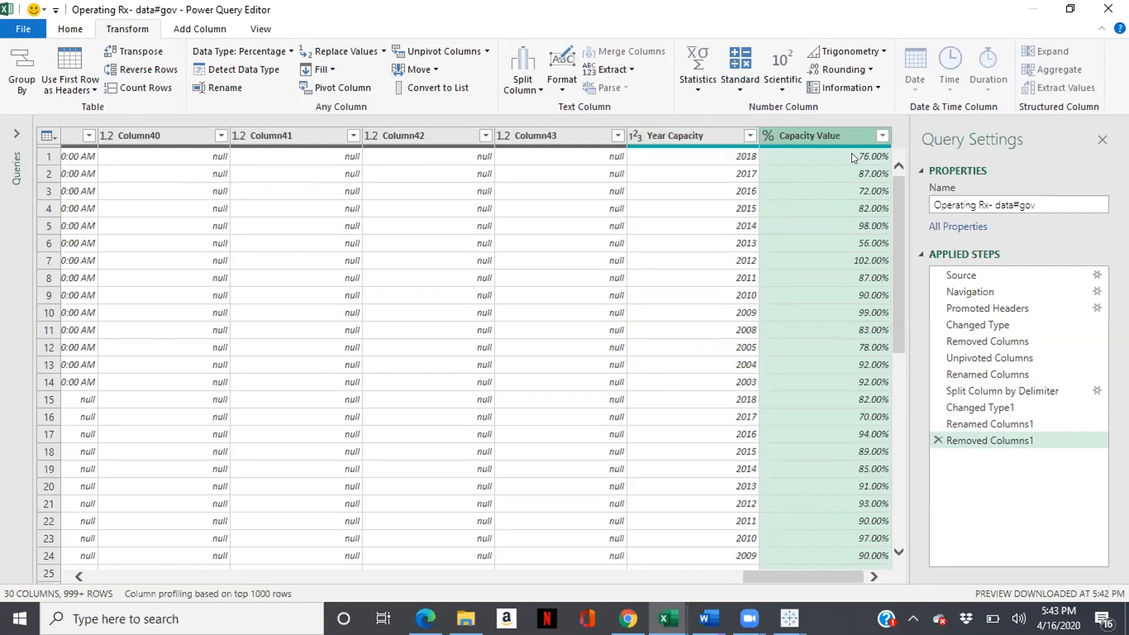
# Remove the empty columns Column40 through Column43 from the query
pyautogui.click(160, 135)
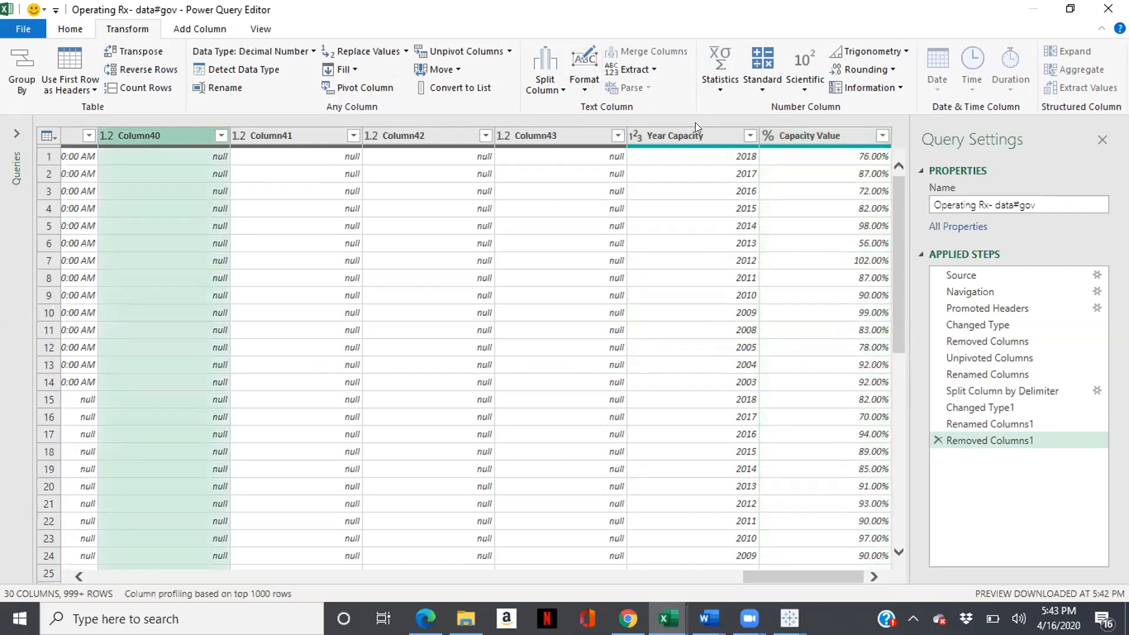
pyautogui.keyDown('shift'); pyautogui.click(581, 135); pyautogui.keyUp('shift')
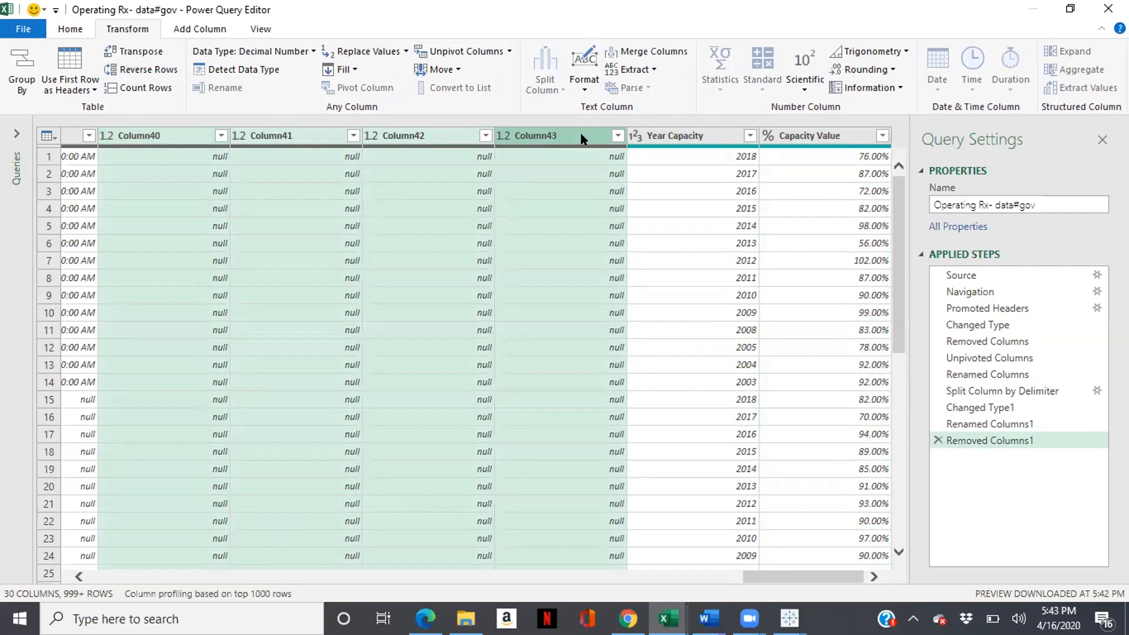
pyautogui.rightClick(581, 135)
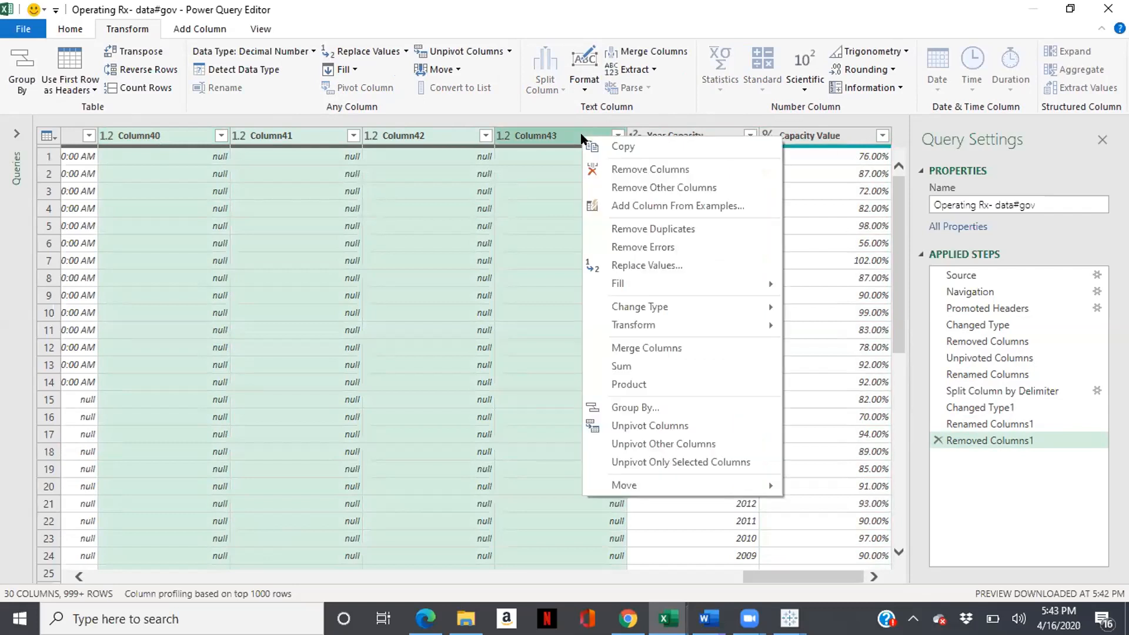
pyautogui.click(623, 171)
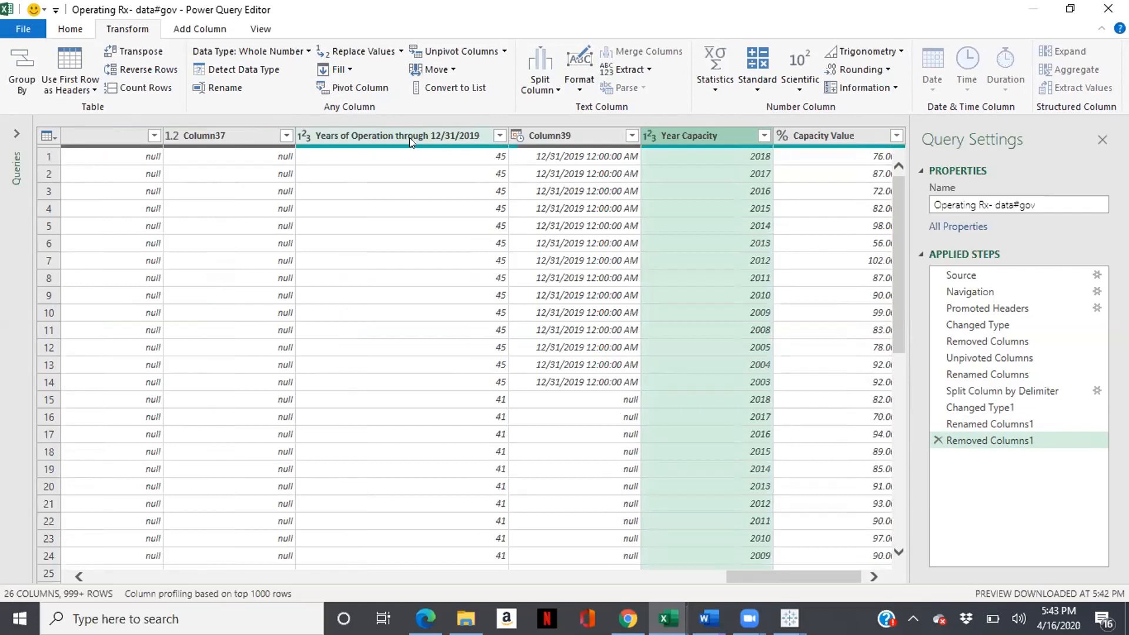
# Check the filter values of the Note column and Column37, and remove Column37 from the query
pyautogui.press('Left')
pyautogui.press('Left')
pyautogui.press('Left')
pyautogui.press('Left')
pyautogui.press('Left')
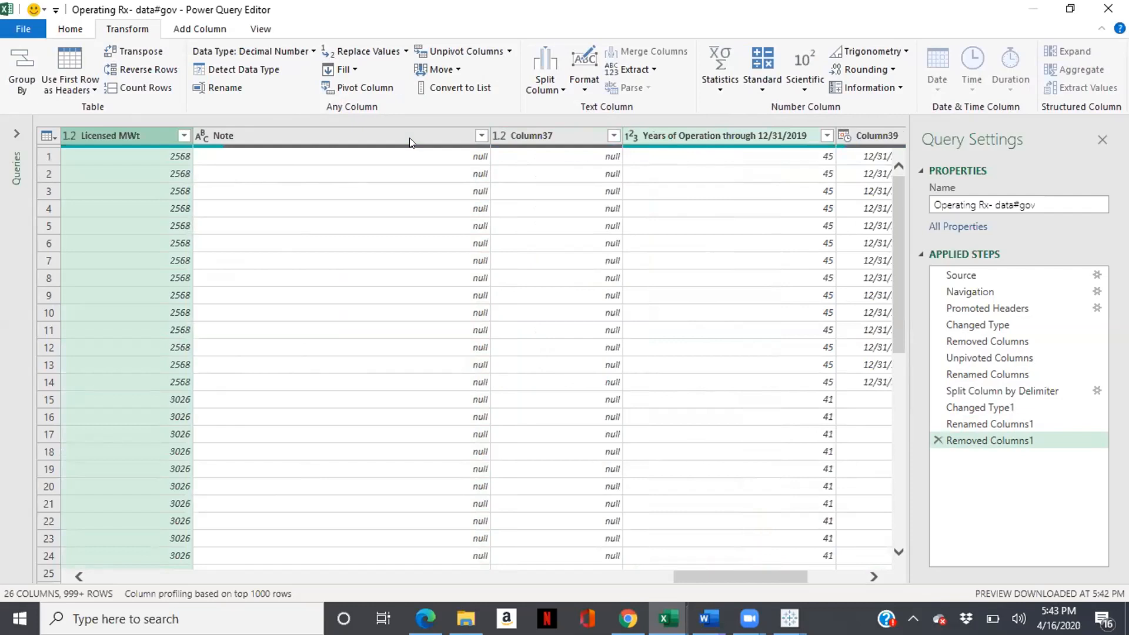
pyautogui.press('Left')
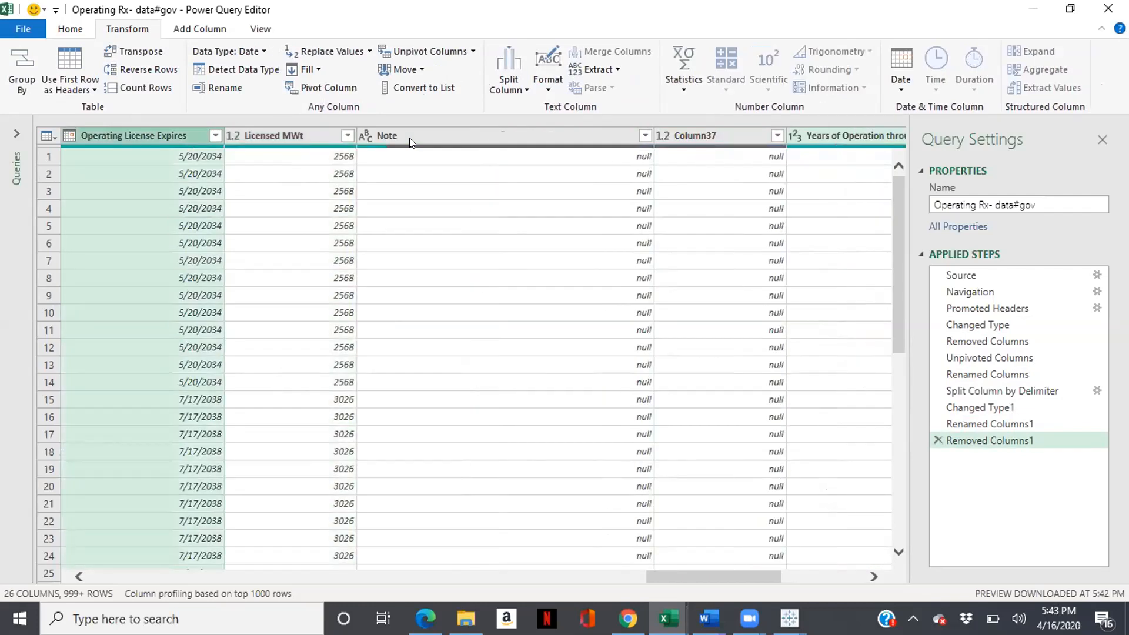
pyautogui.press('Right')
pyautogui.press('Right')
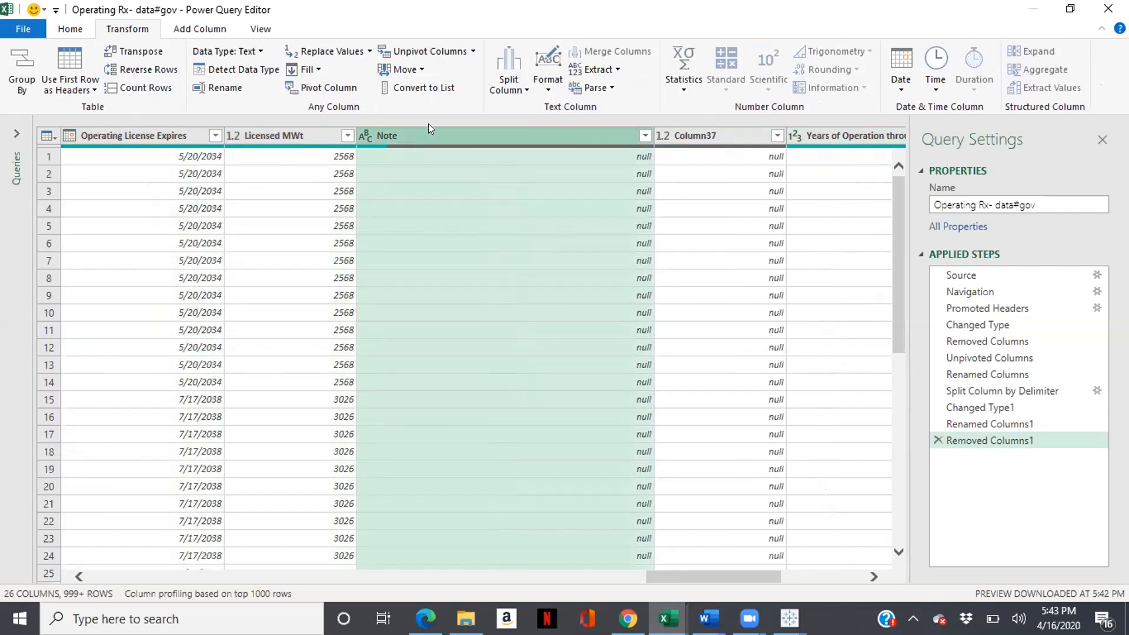
pyautogui.click(646, 135)
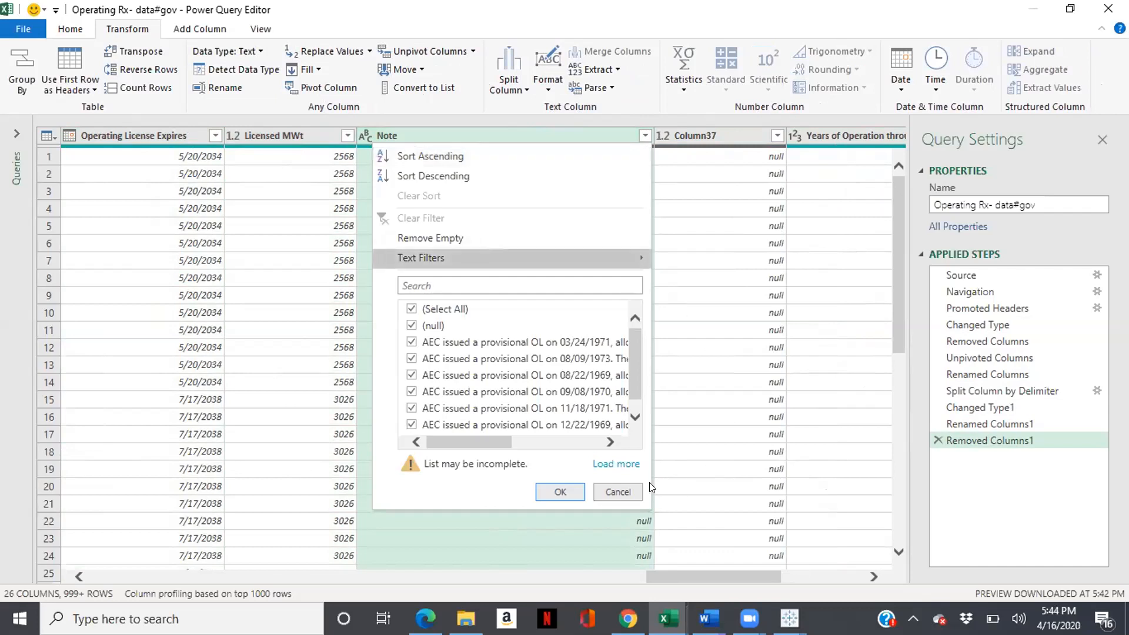
pyautogui.click(626, 486)
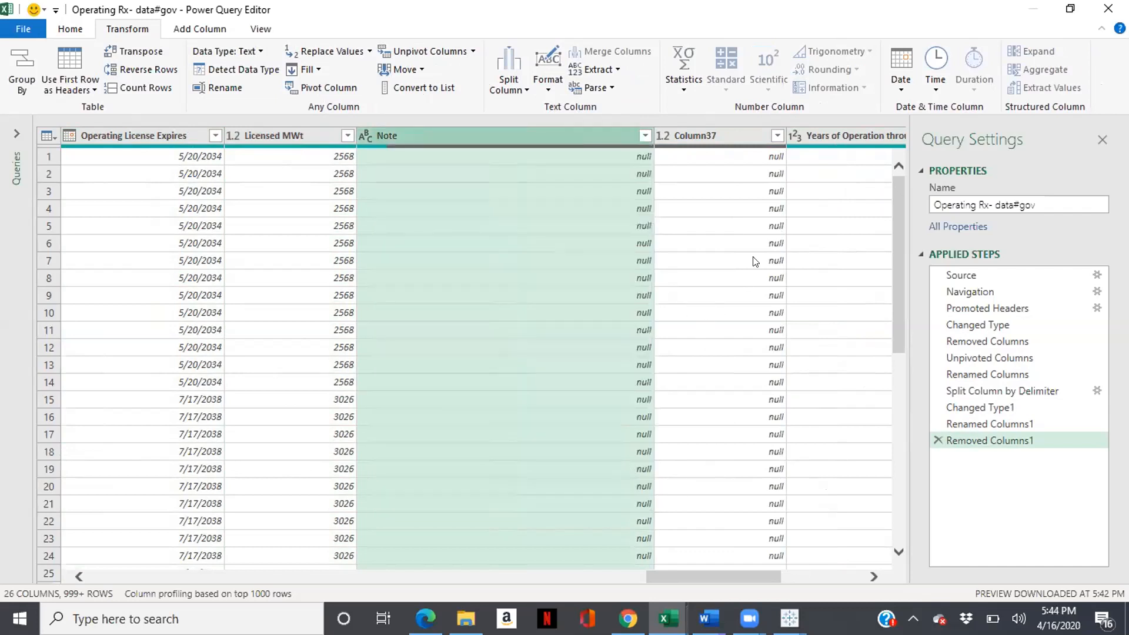
pyautogui.click(772, 136)
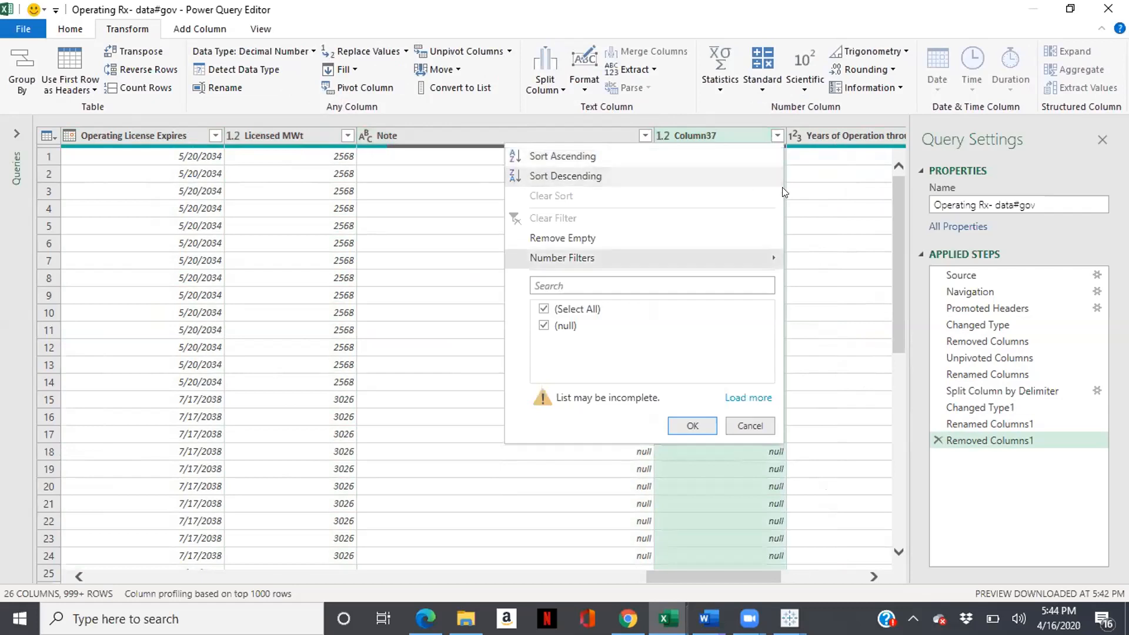
pyautogui.click(756, 424)
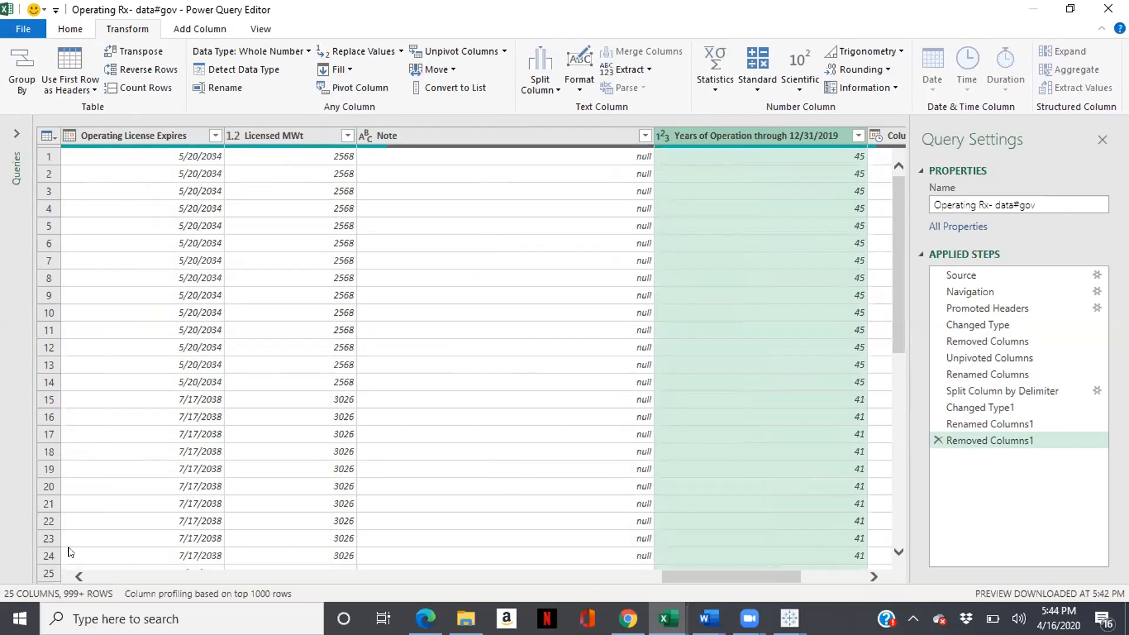
# Check the filter values of the Parent Company Notes column and apply its filter
pyautogui.click(74, 575)
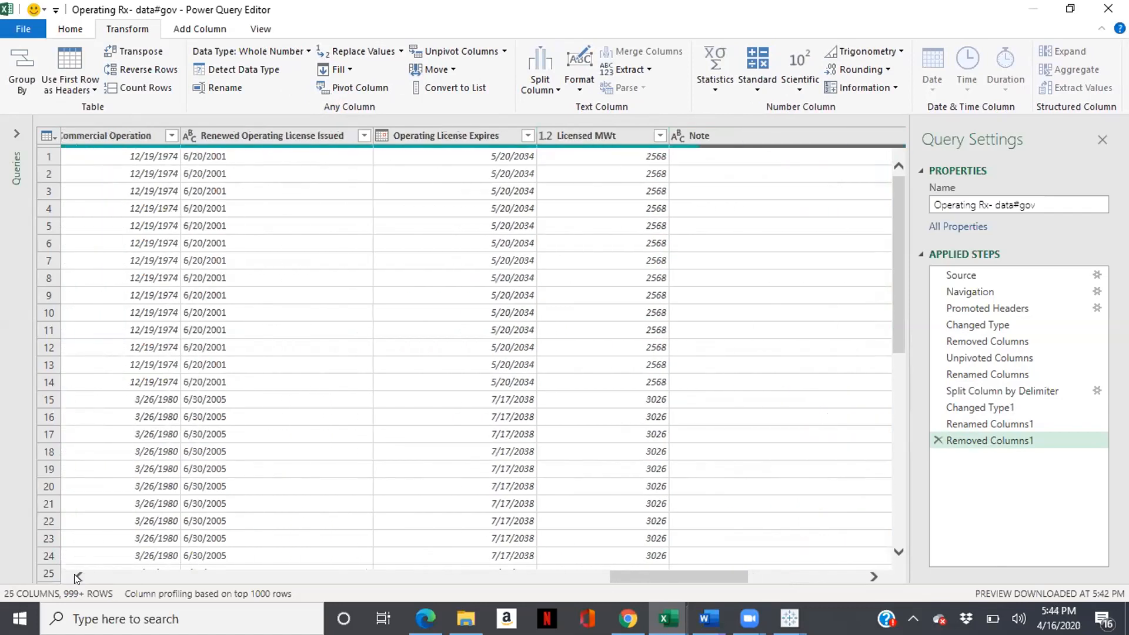
pyautogui.moveTo(74, 575); pyautogui.dragTo(74, 576)
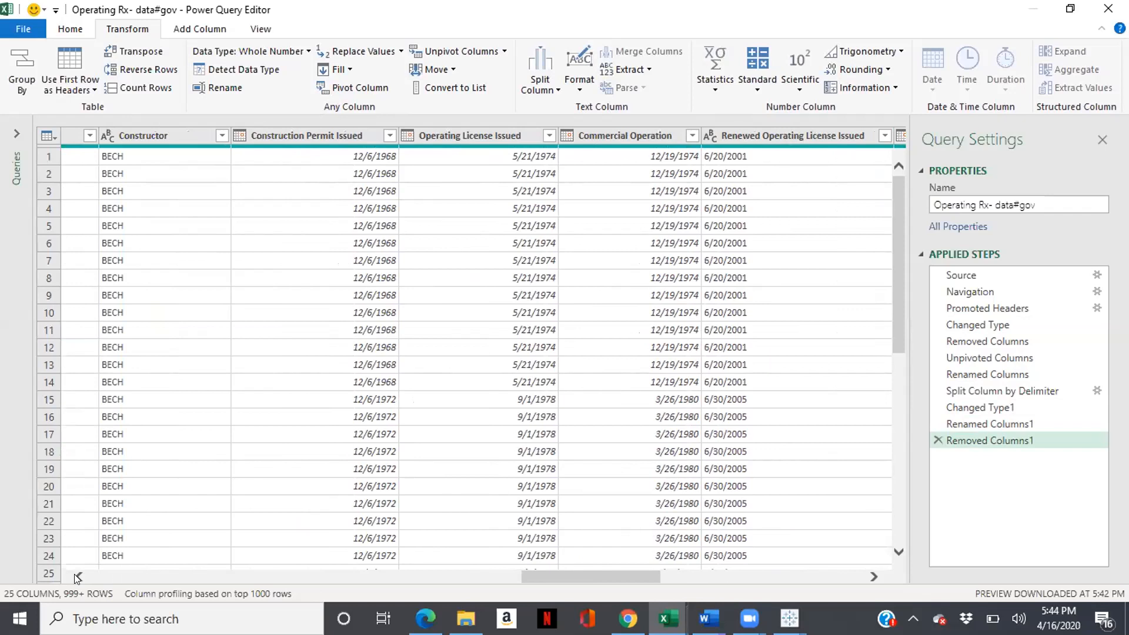
pyautogui.click(77, 576)
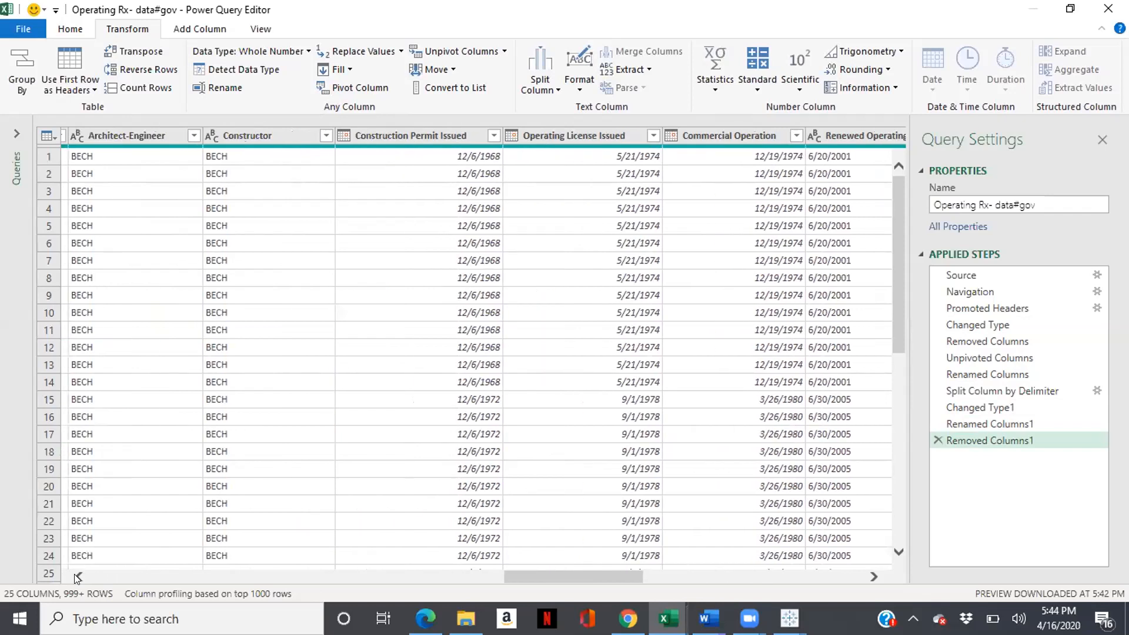
pyautogui.click(77, 576)
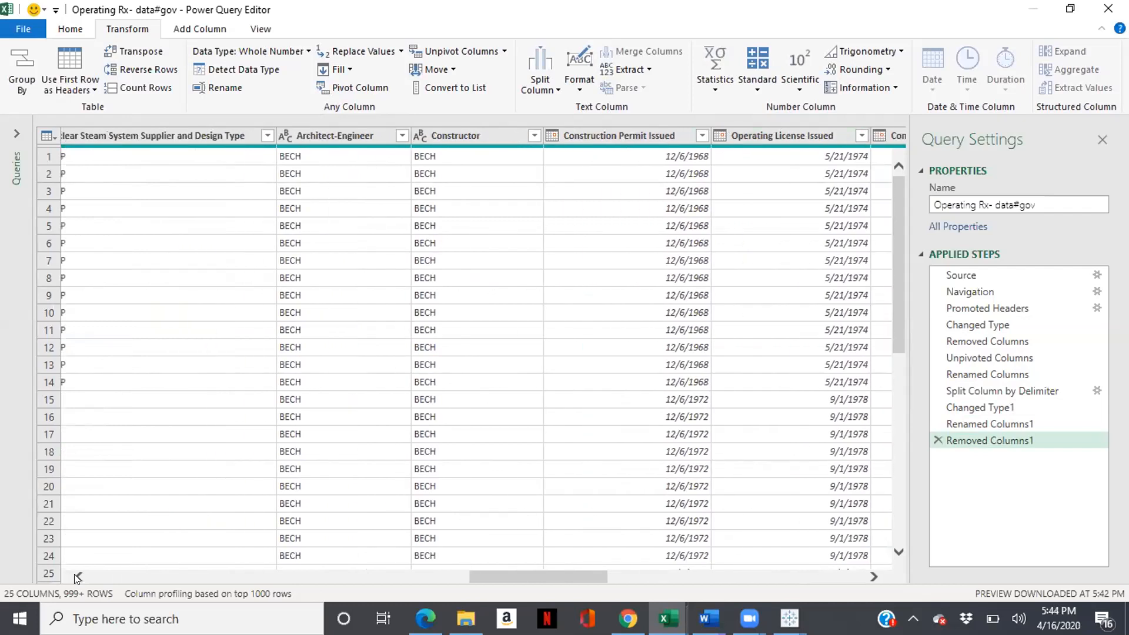
pyautogui.click(77, 576)
pyautogui.click(77, 576)
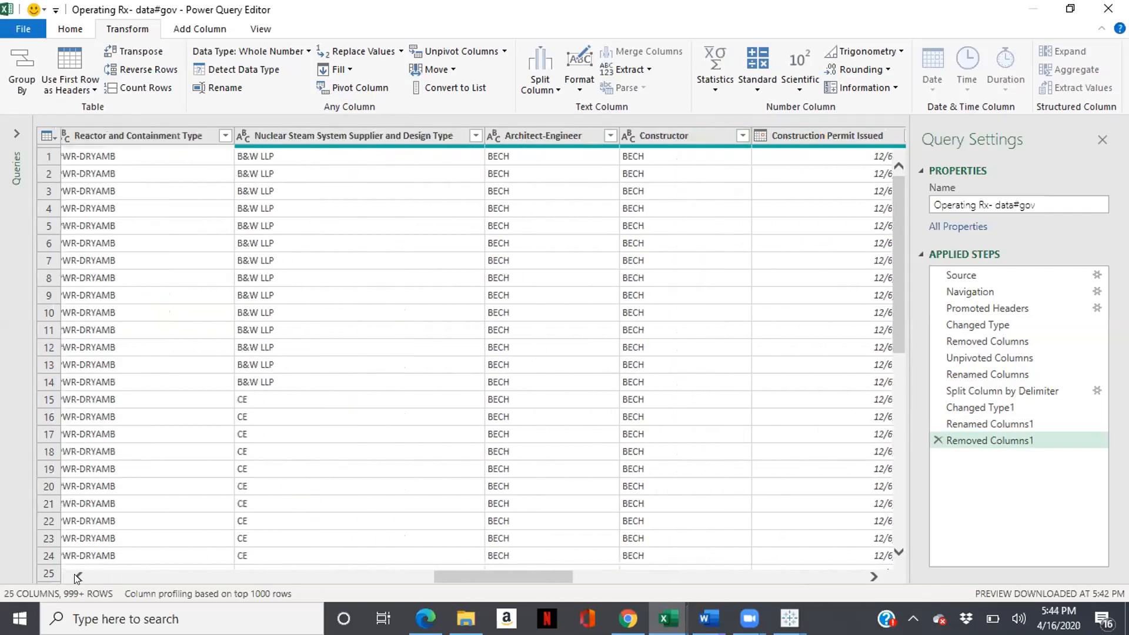
pyautogui.click(74, 574)
pyautogui.click(74, 574)
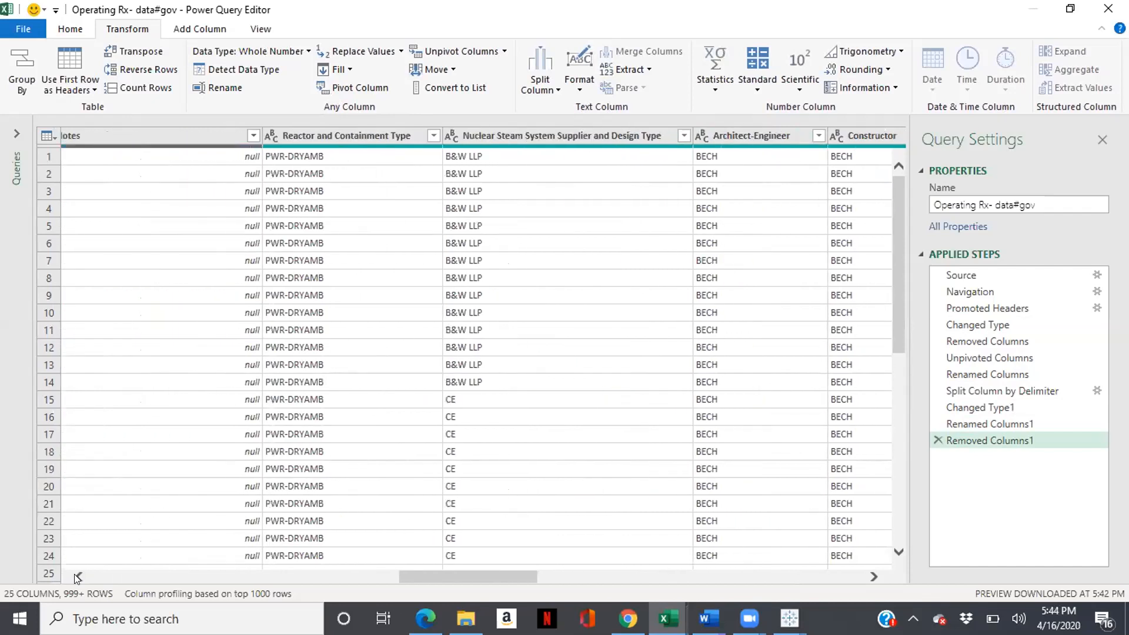
pyautogui.click(74, 574)
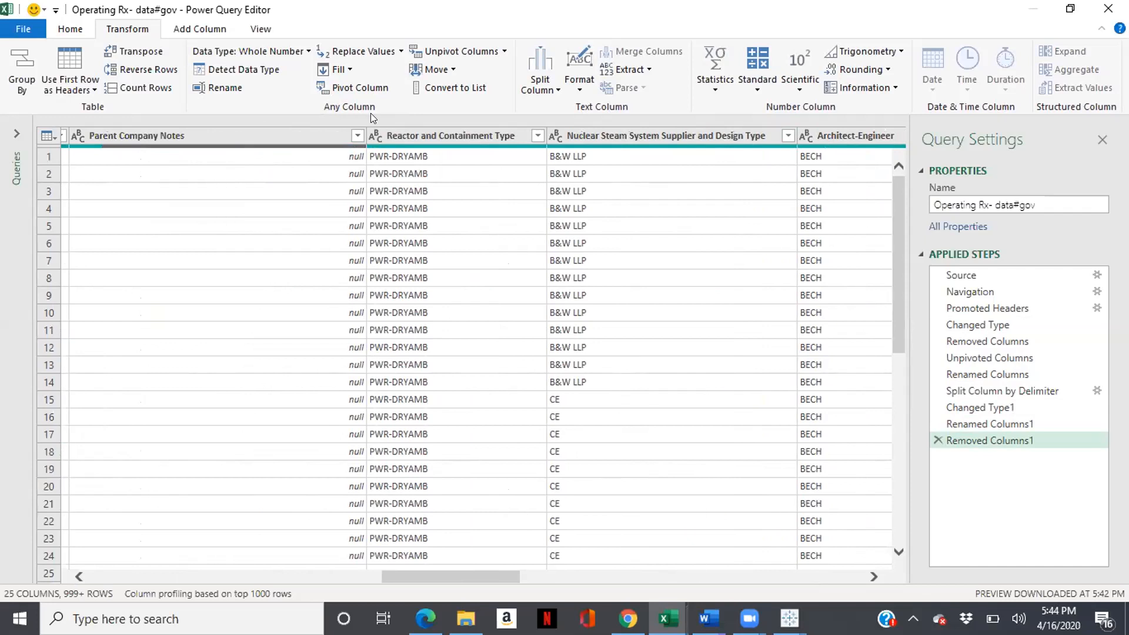
pyautogui.click(357, 136)
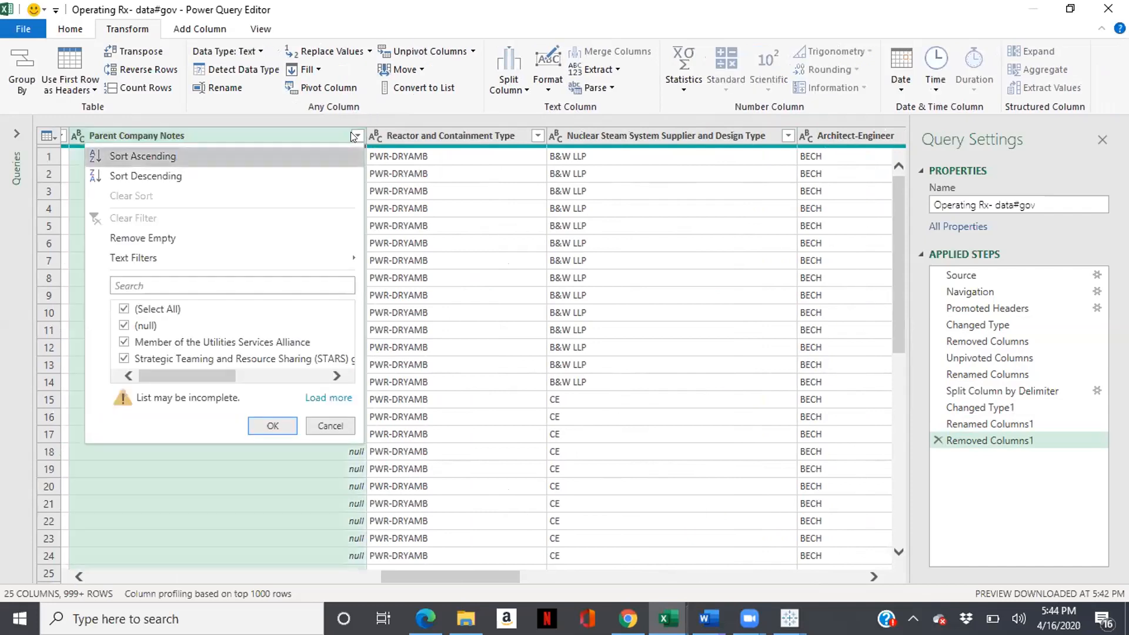
pyautogui.click(272, 426)
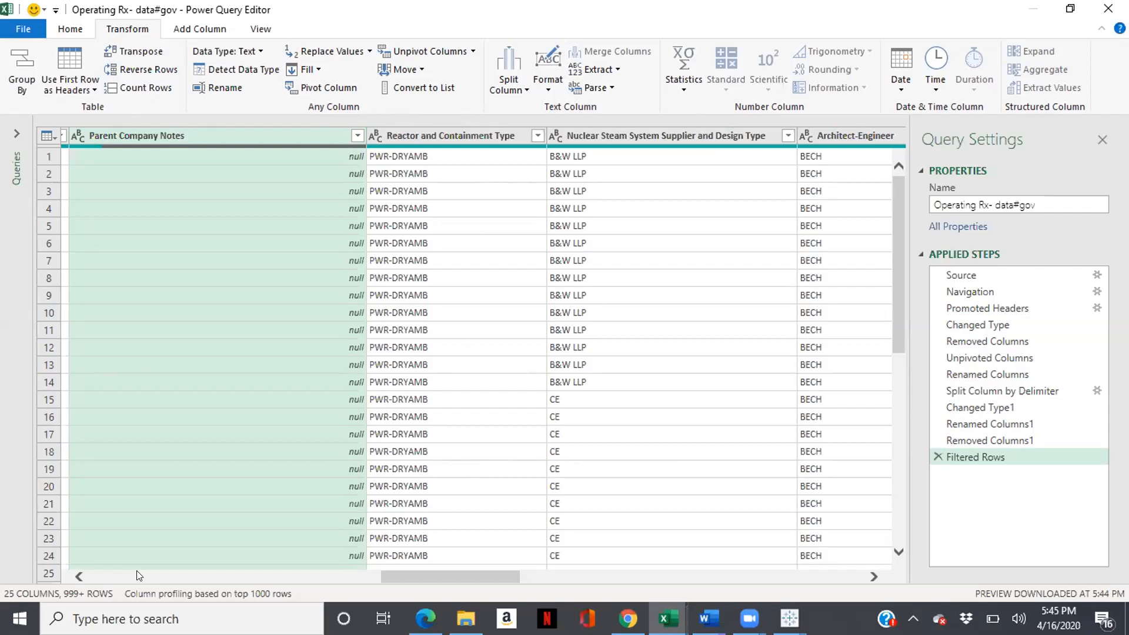
# Look over the remaining columns up to Construction Permit Issued, and close and load the cleaned query into the workbook
pyautogui.click(874, 576)
pyautogui.click(875, 576)
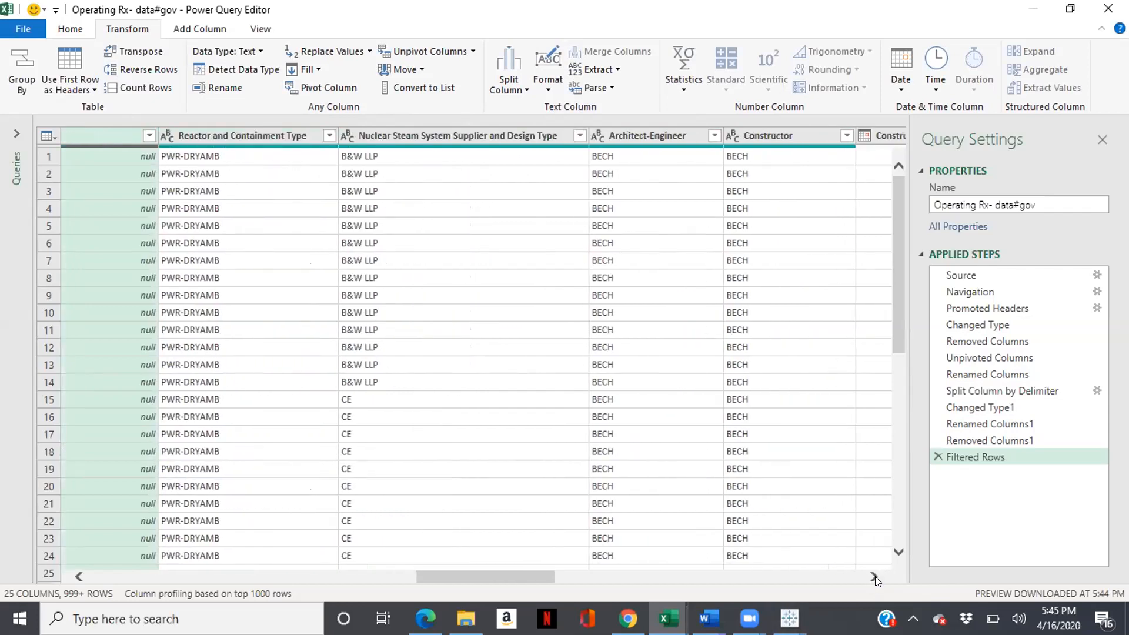
pyautogui.click(875, 577)
pyautogui.click(875, 576)
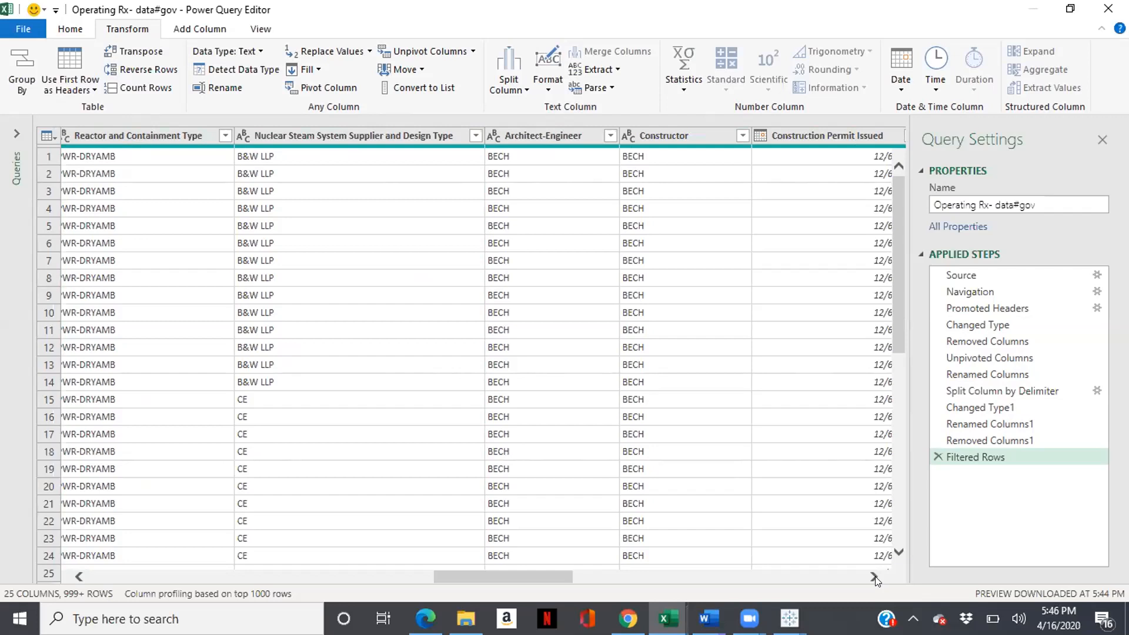
pyautogui.click(57, 32)
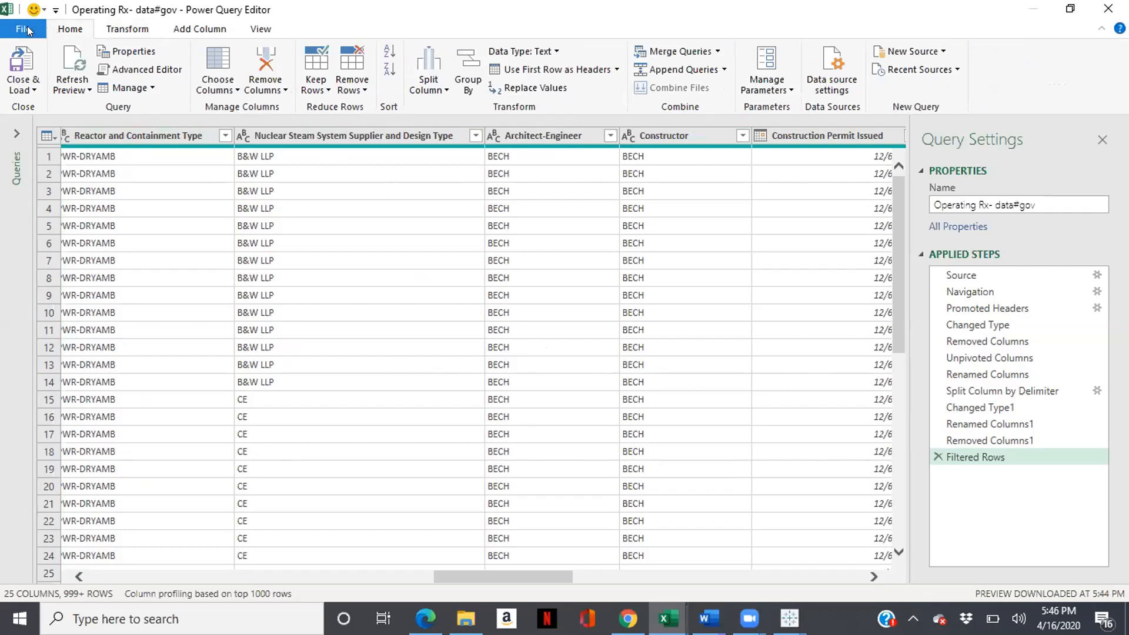
pyautogui.click(25, 29)
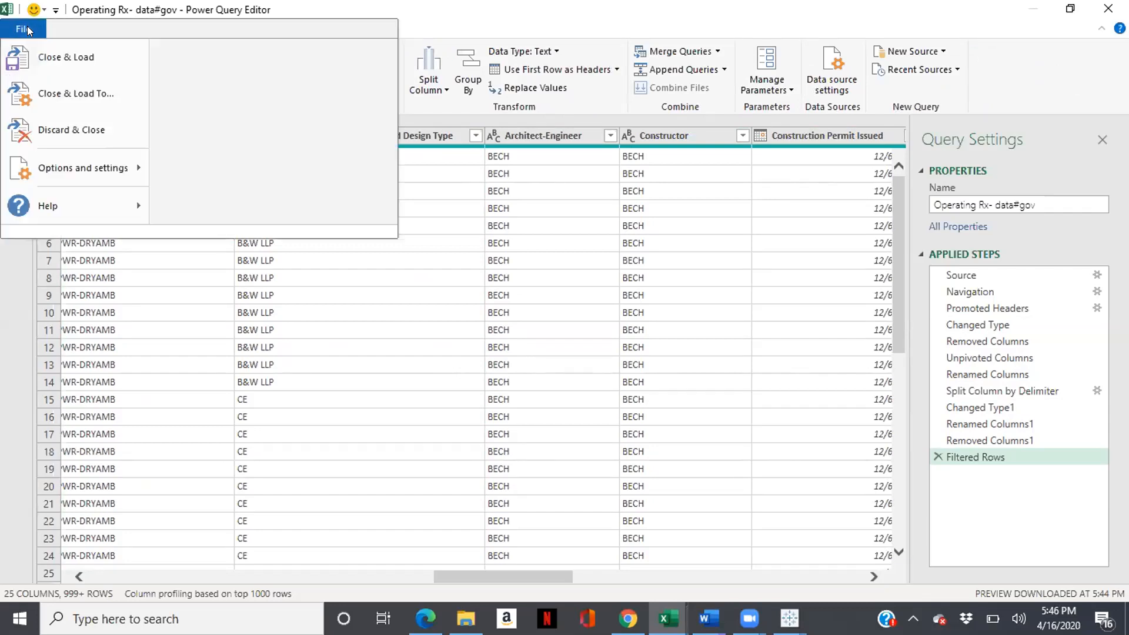
pyautogui.click(54, 57)
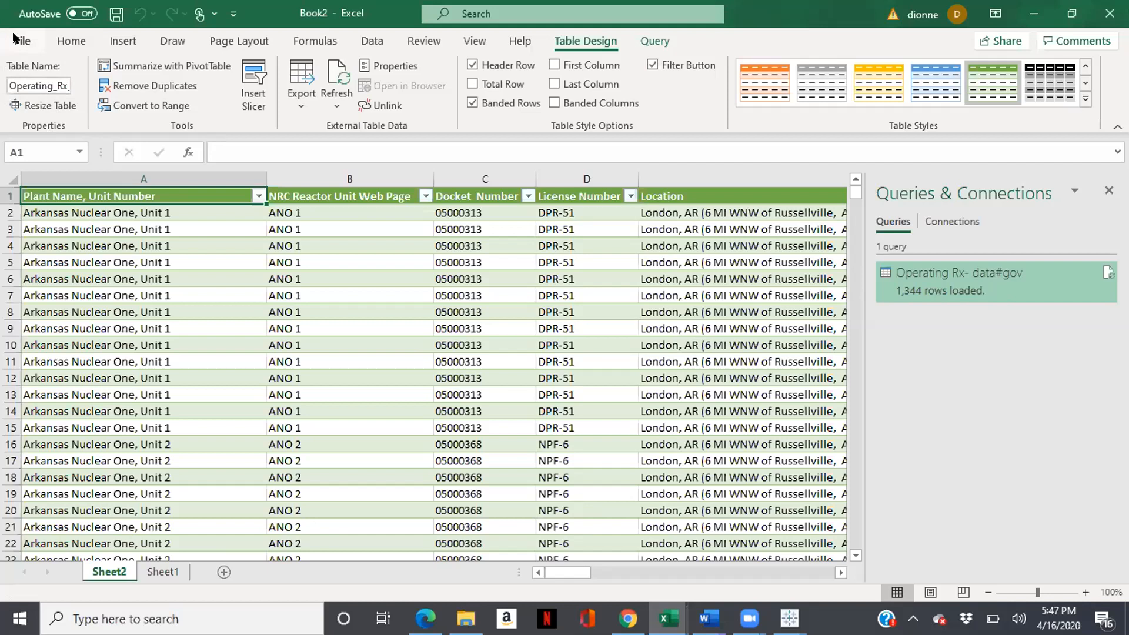
# Rename the sheet holding the loaded query table as "Nuclear Clean data"
pyautogui.doubleClick(122, 571)
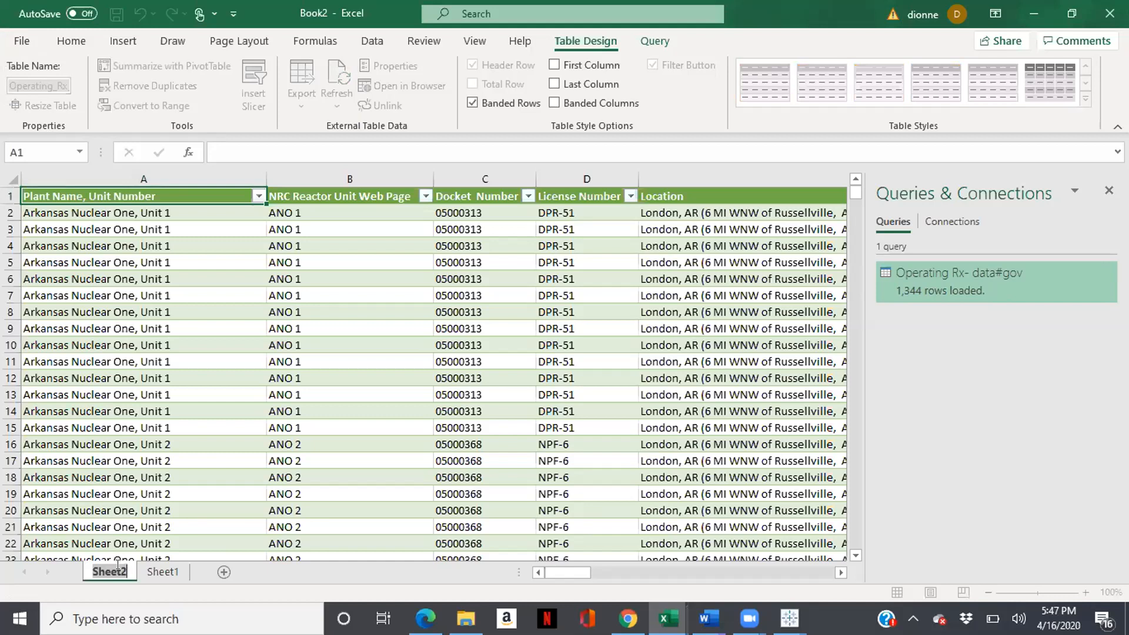
pyautogui.write('Nuclear Clean')
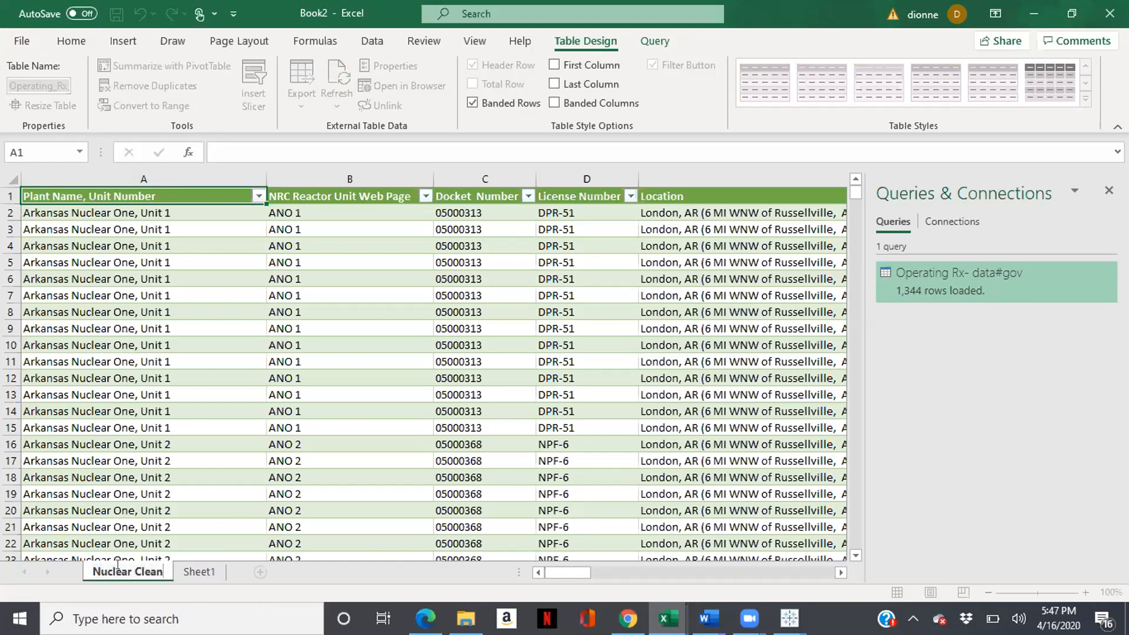
pyautogui.write(' day')
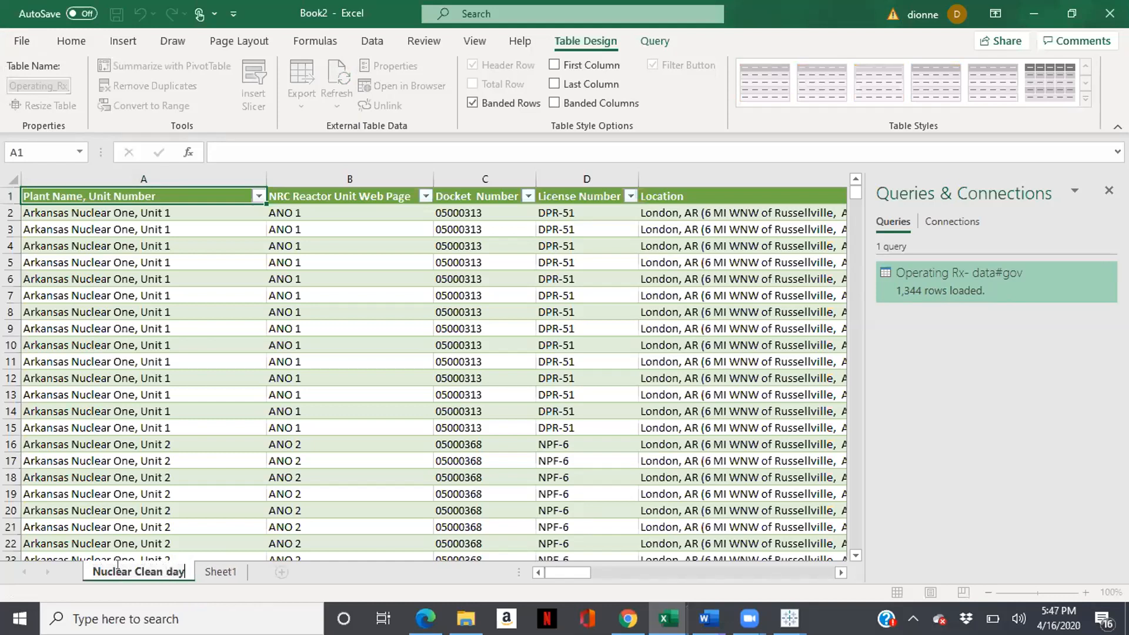
pyautogui.press('BackSpace')
pyautogui.write('ta')
pyautogui.click(877, 418)
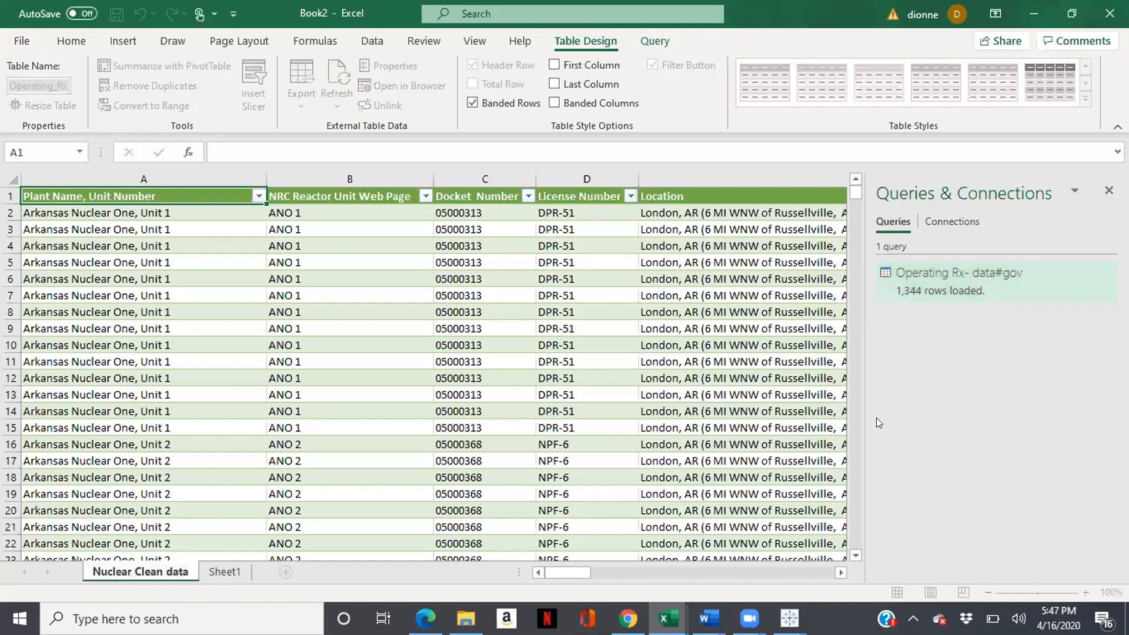
# Save the workbook as "Operating RX Data Cleaned" in Excel Workbook format in the tableau workbooks folder under Downloads
pyautogui.click(20, 40)
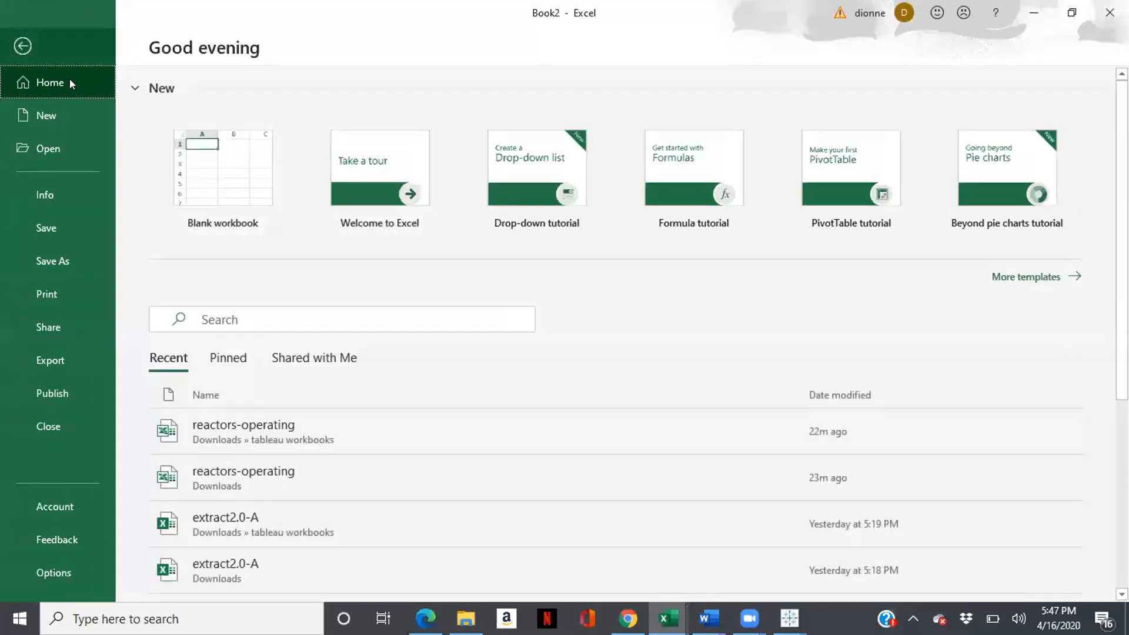
pyautogui.click(53, 264)
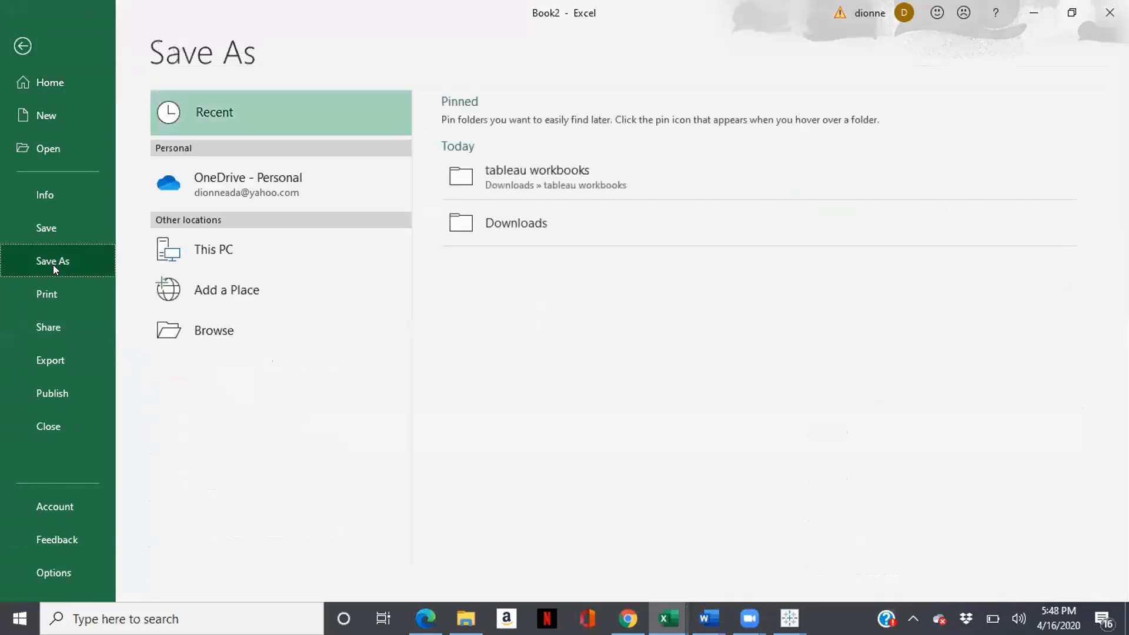
pyautogui.click(215, 333)
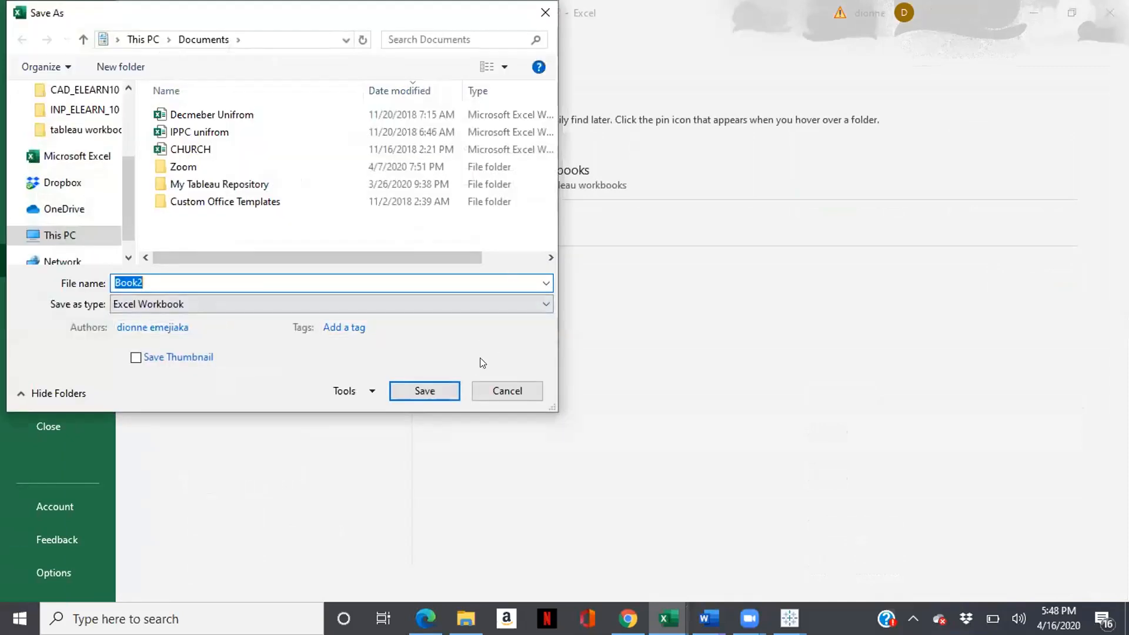
pyautogui.click(494, 389)
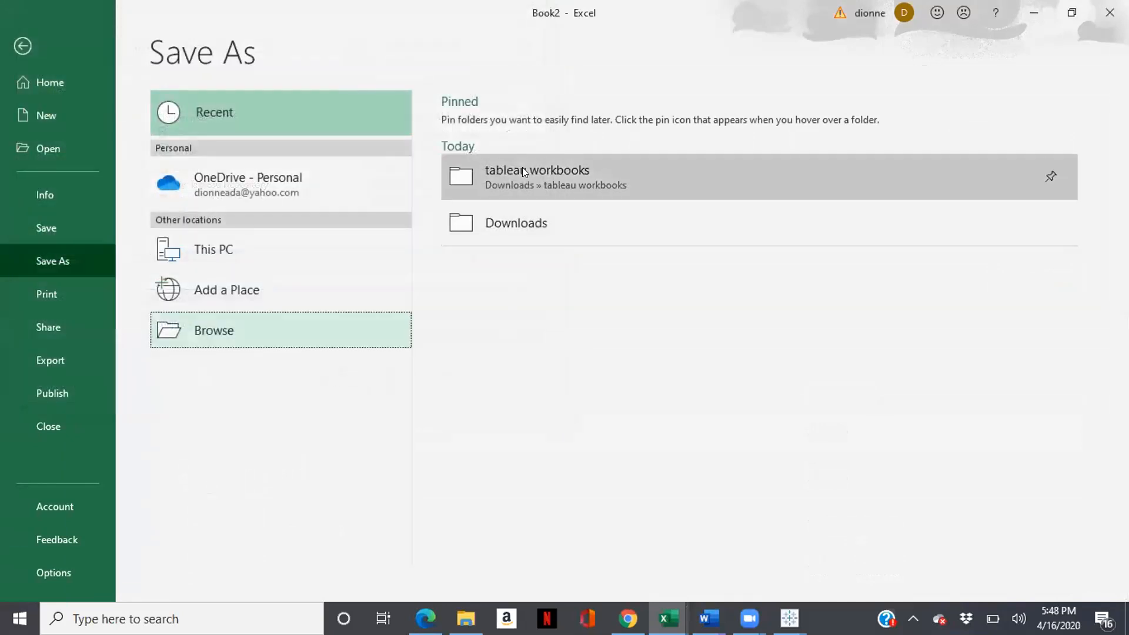
pyautogui.click(522, 170)
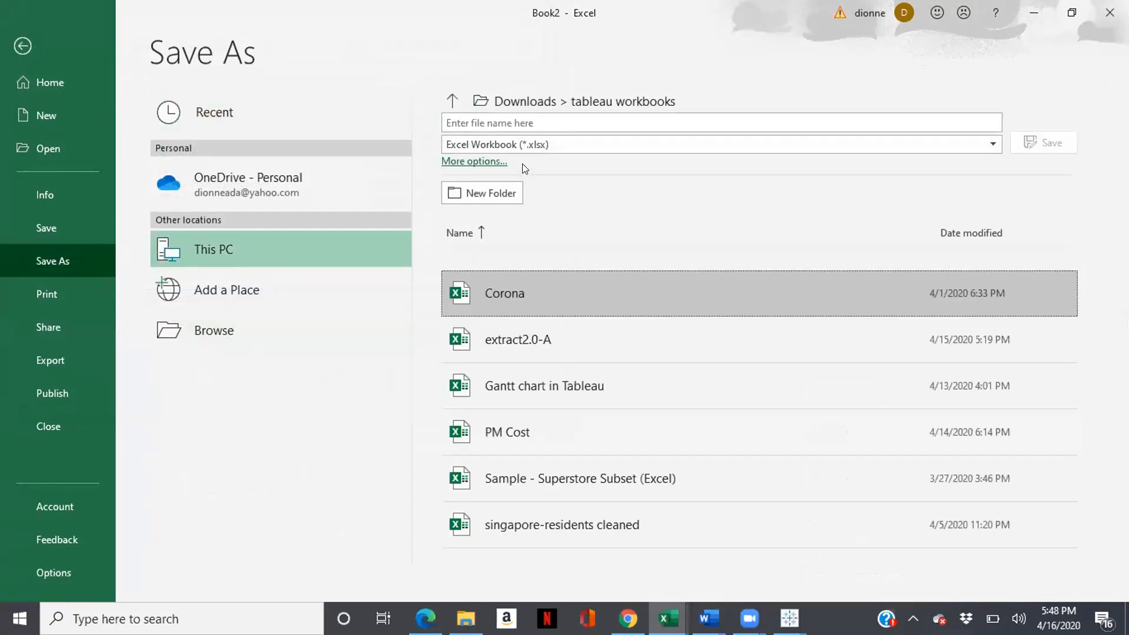
pyautogui.click(522, 121)
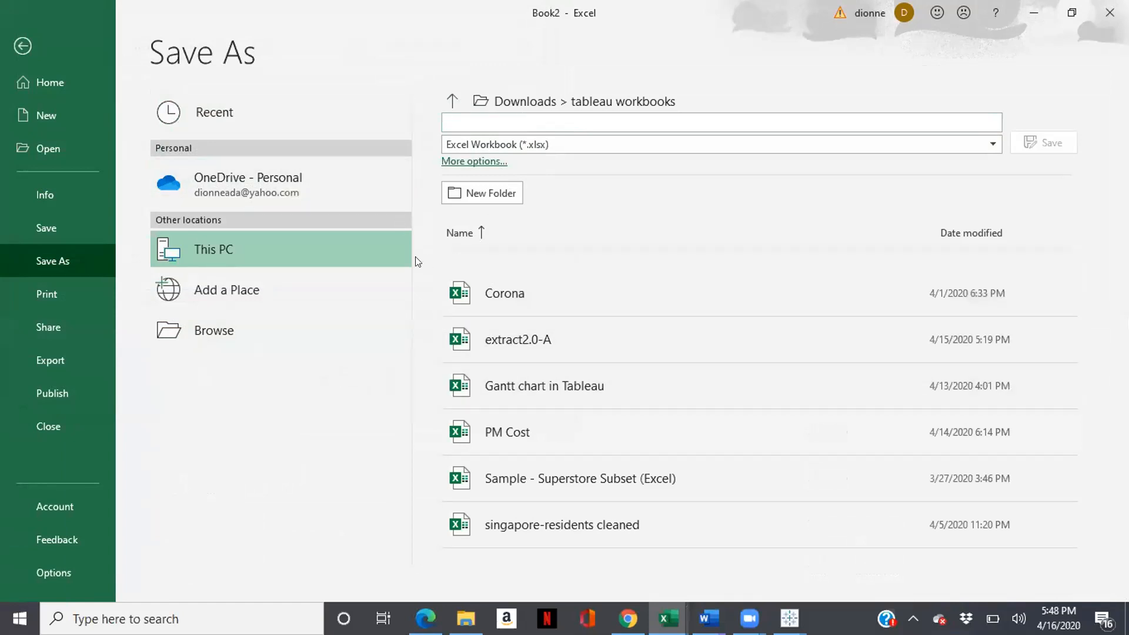
pyautogui.click(219, 327)
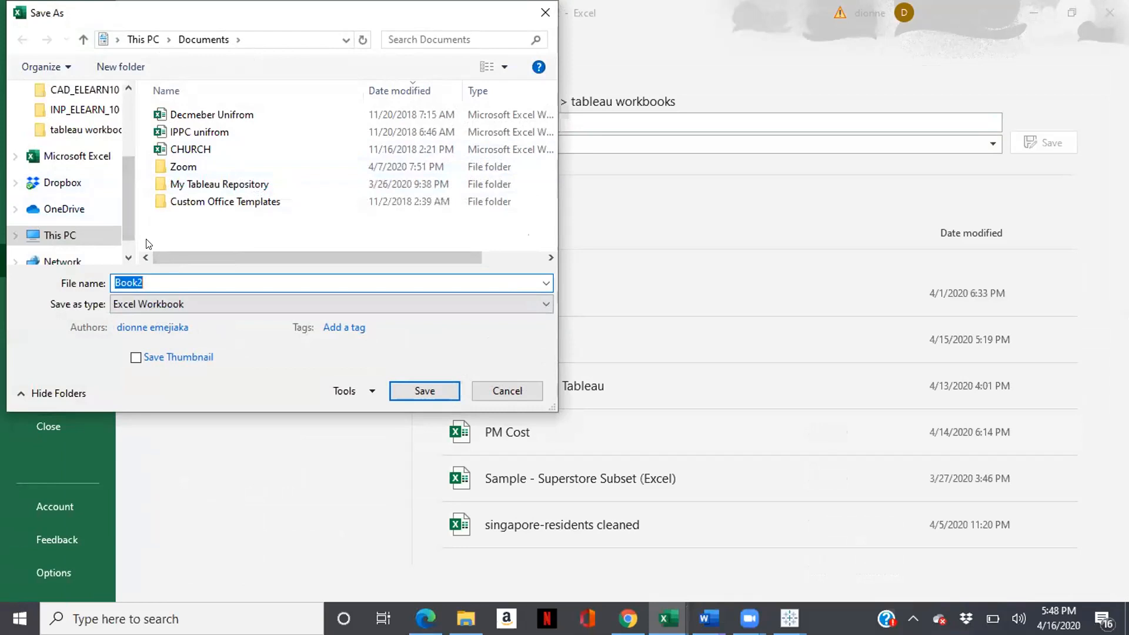
pyautogui.click(100, 134)
pyautogui.click(192, 275)
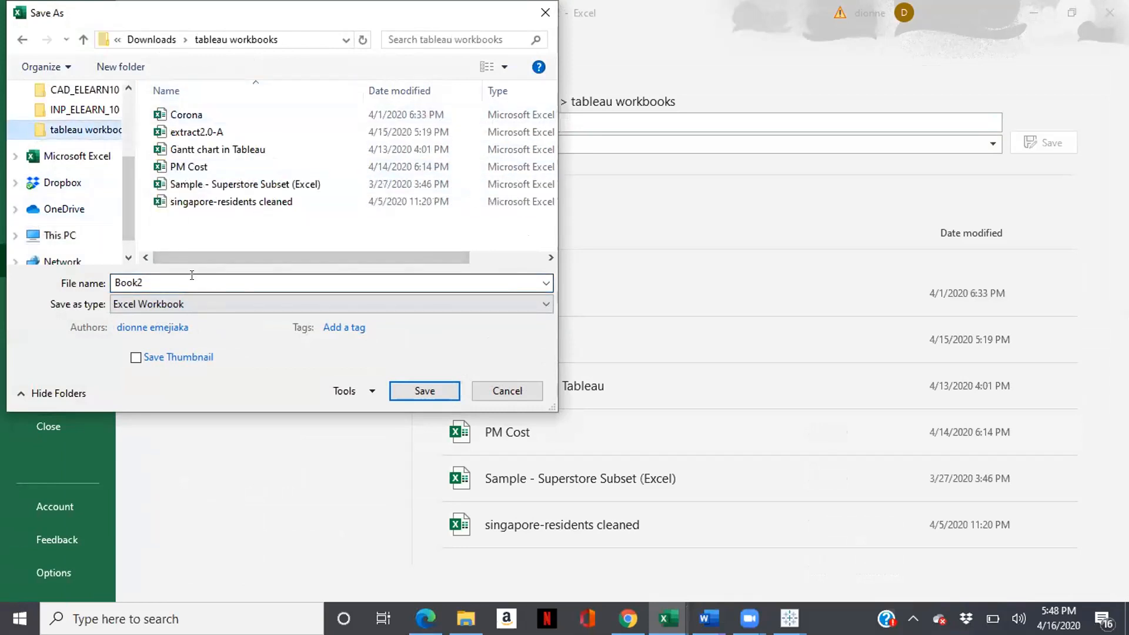
pyautogui.write('O')
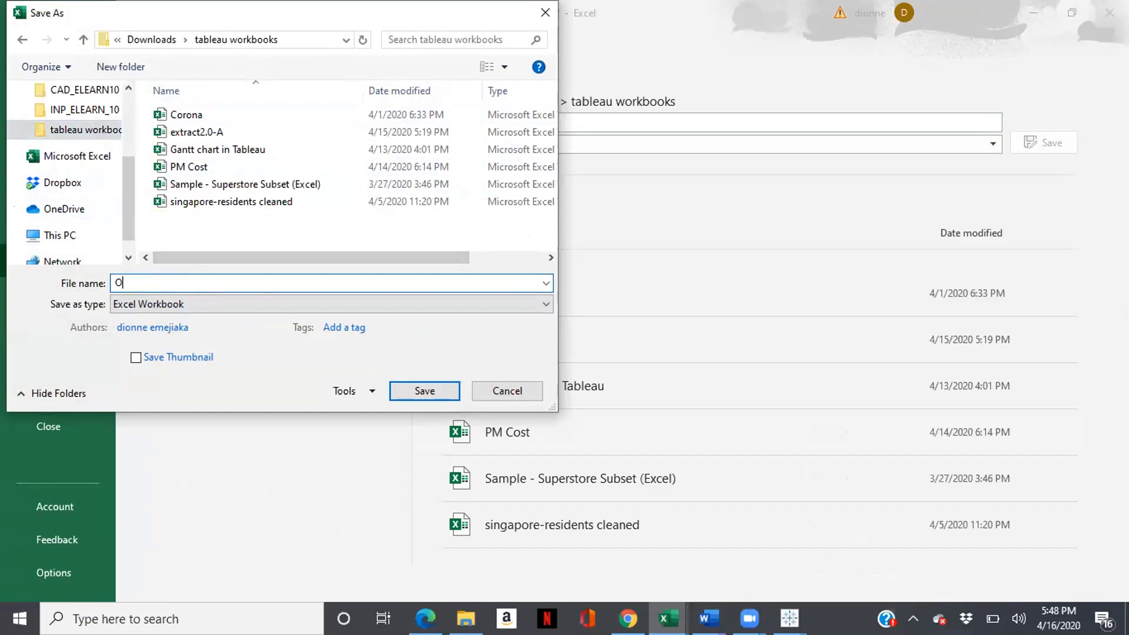
pyautogui.write('perating RX Data Cleaned')
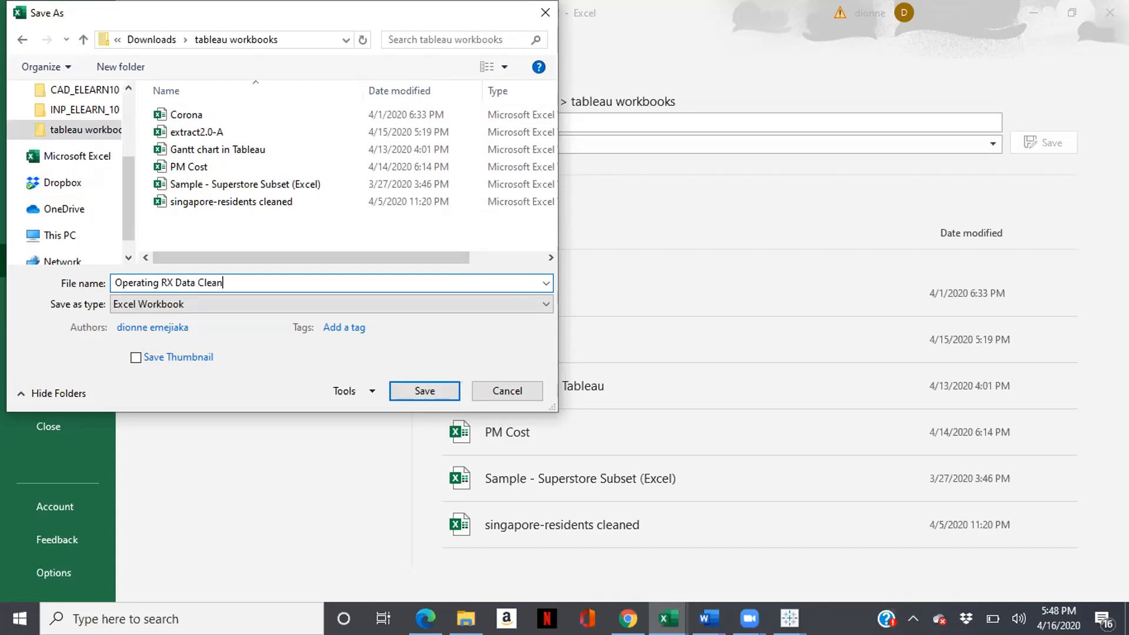
pyautogui.click(397, 391)
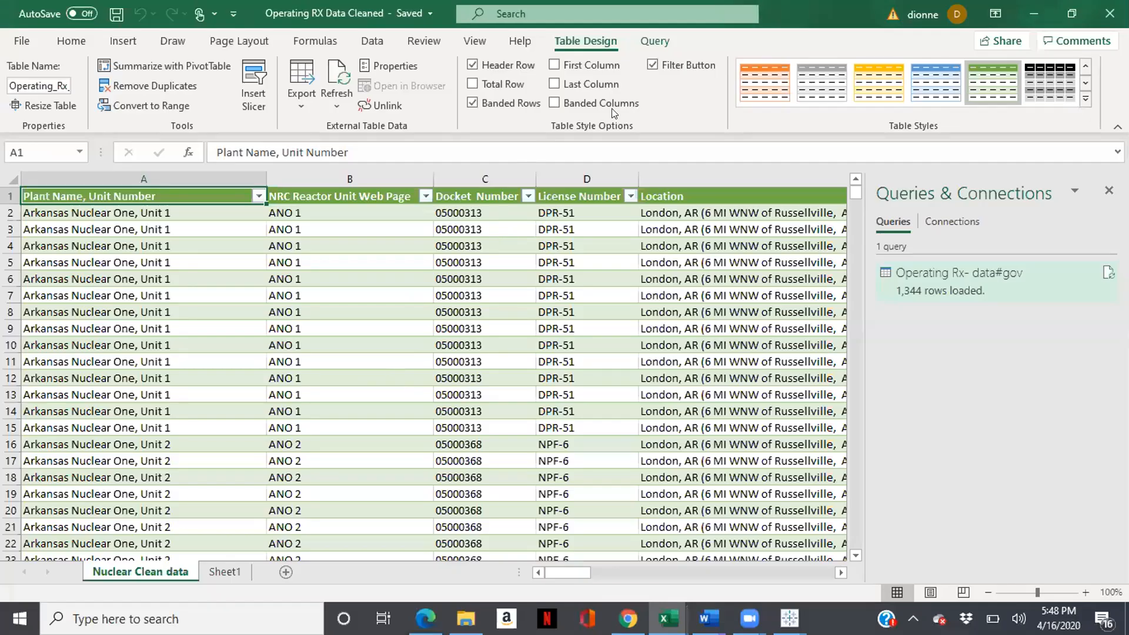
pyautogui.click(8, 39)
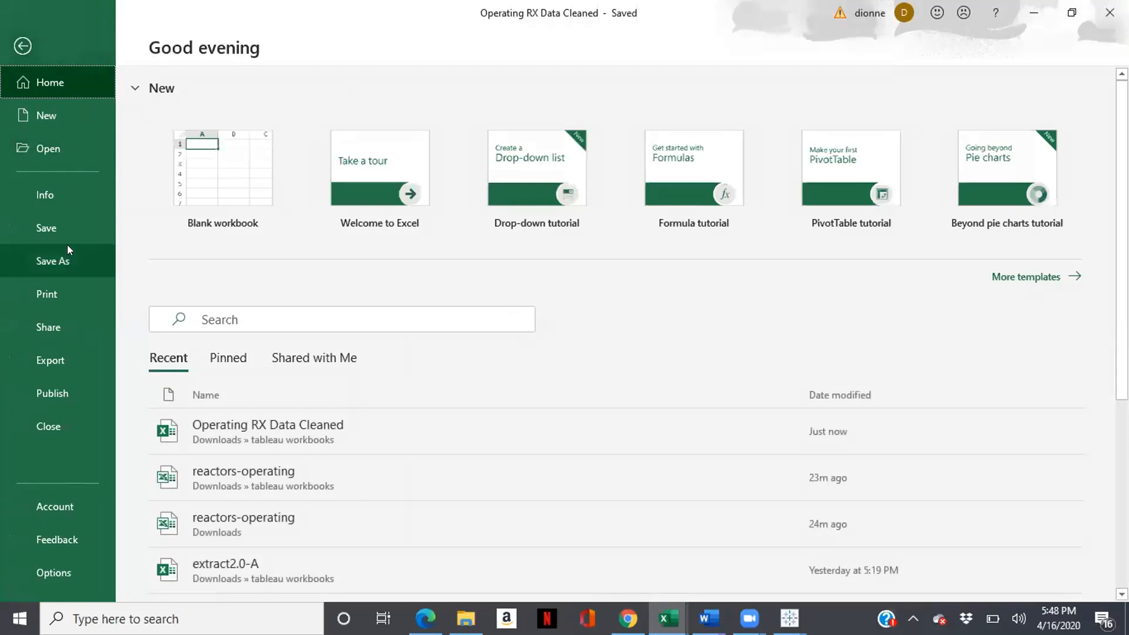
pyautogui.click(53, 322)
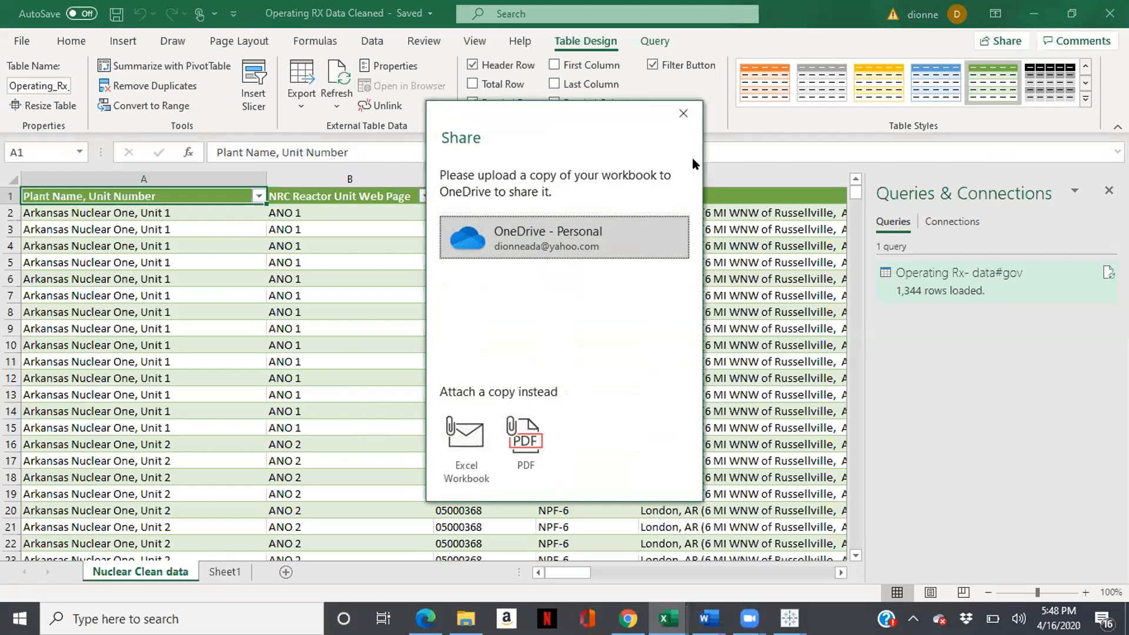
pyautogui.click(682, 114)
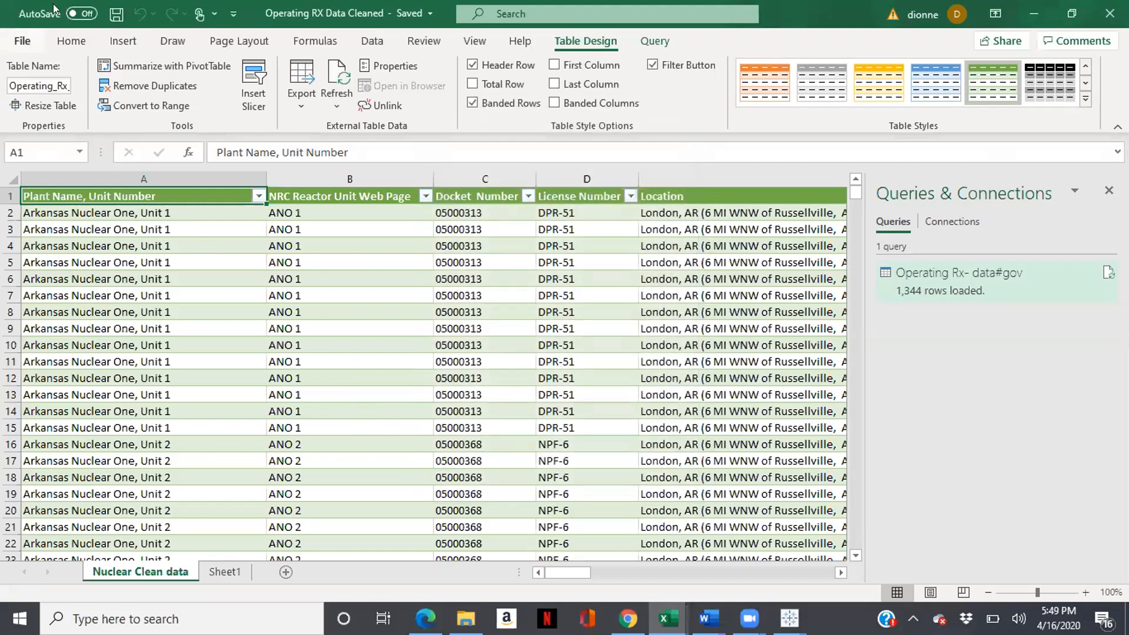
# Switch to Gmail in Chrome, start a reply to all on the Nuclear reactor RQ email and attach Operating RX Data Cleaned
pyautogui.click(628, 619)
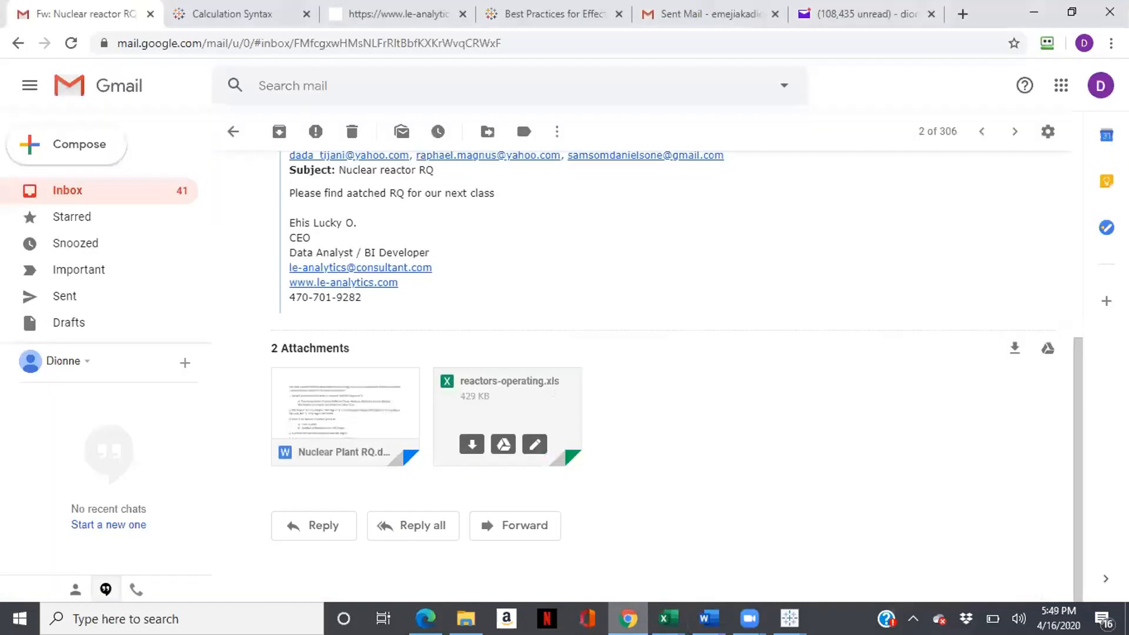
pyautogui.click(413, 525)
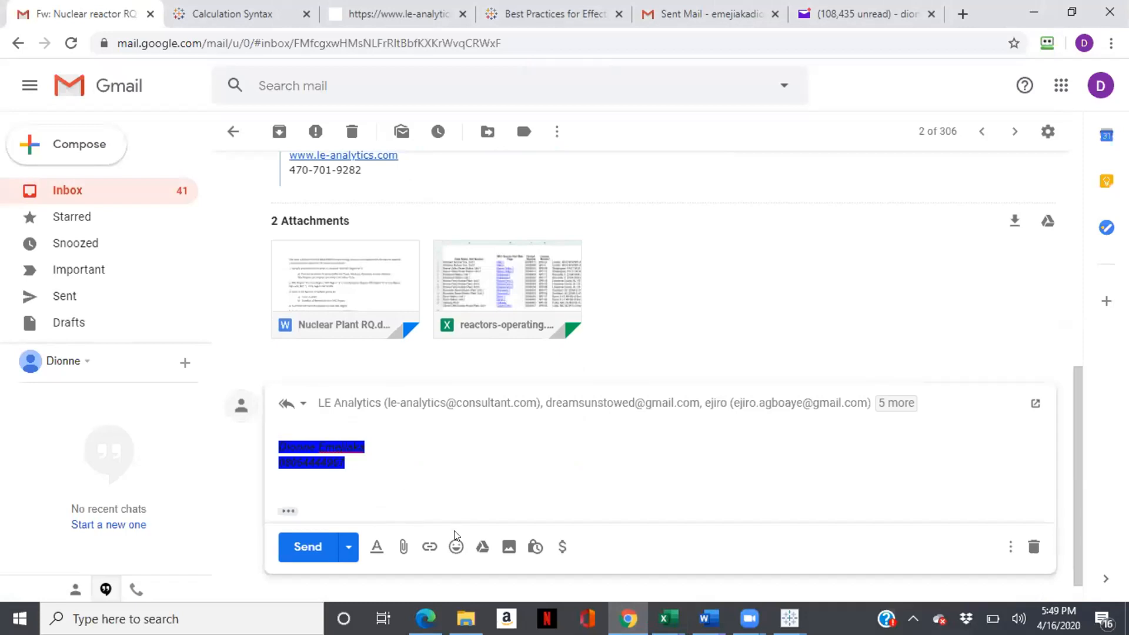
pyautogui.click(404, 547)
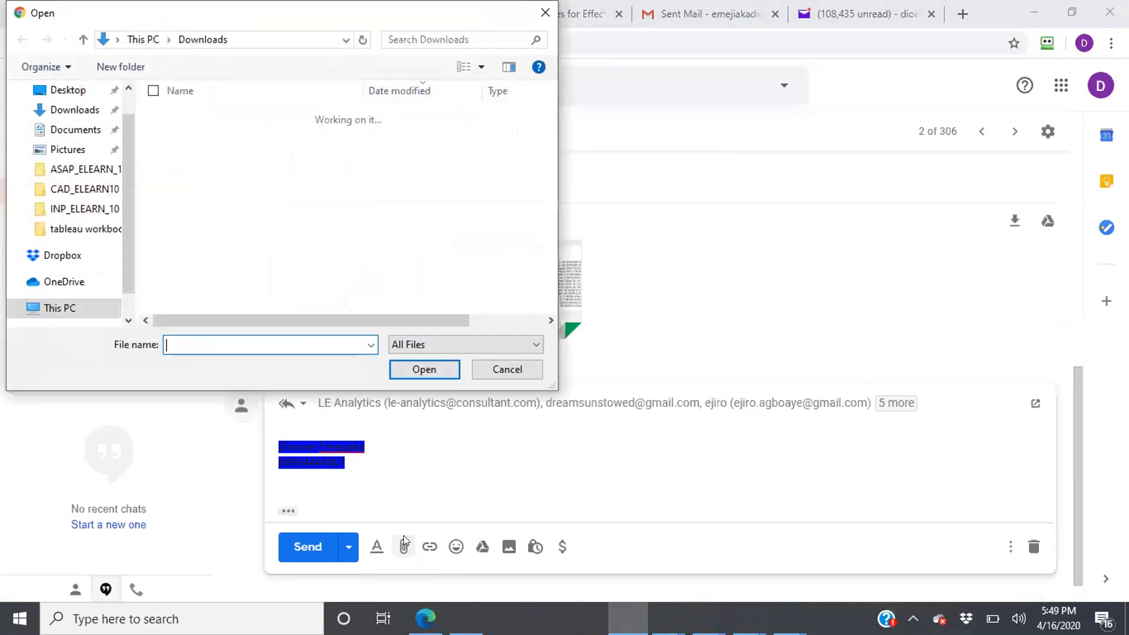
pyautogui.click(104, 229)
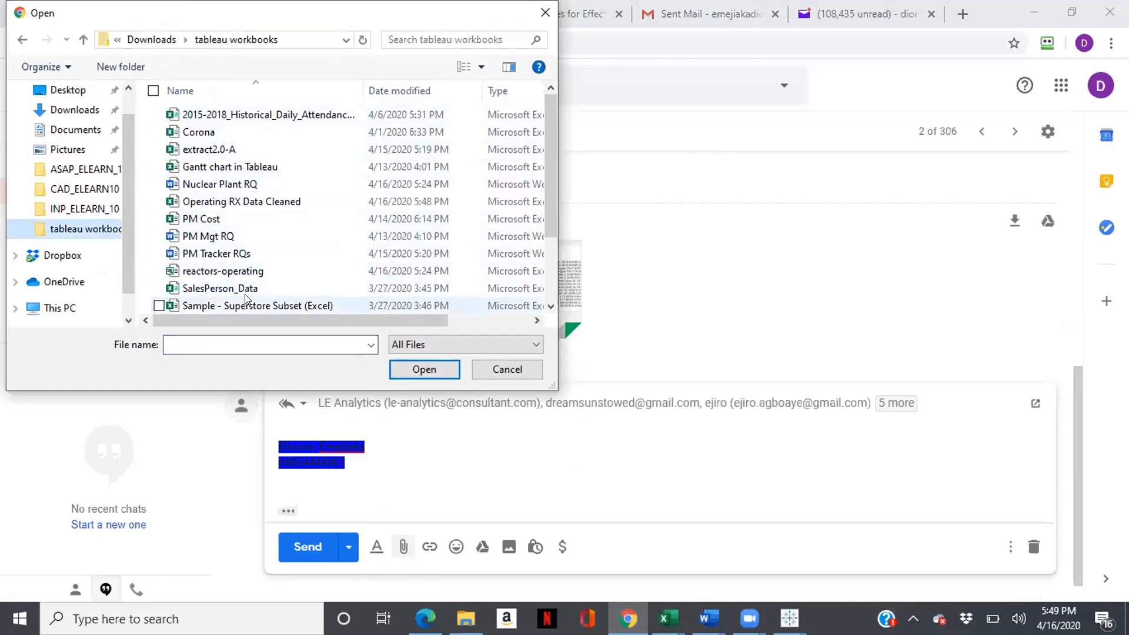
pyautogui.click(307, 198)
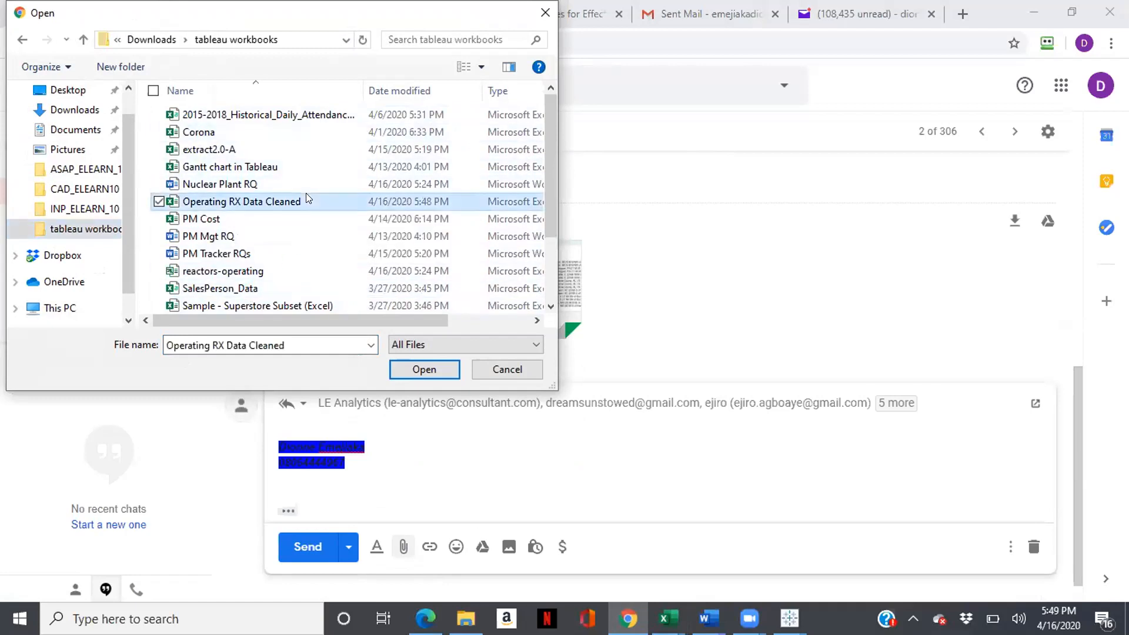
pyautogui.click(405, 369)
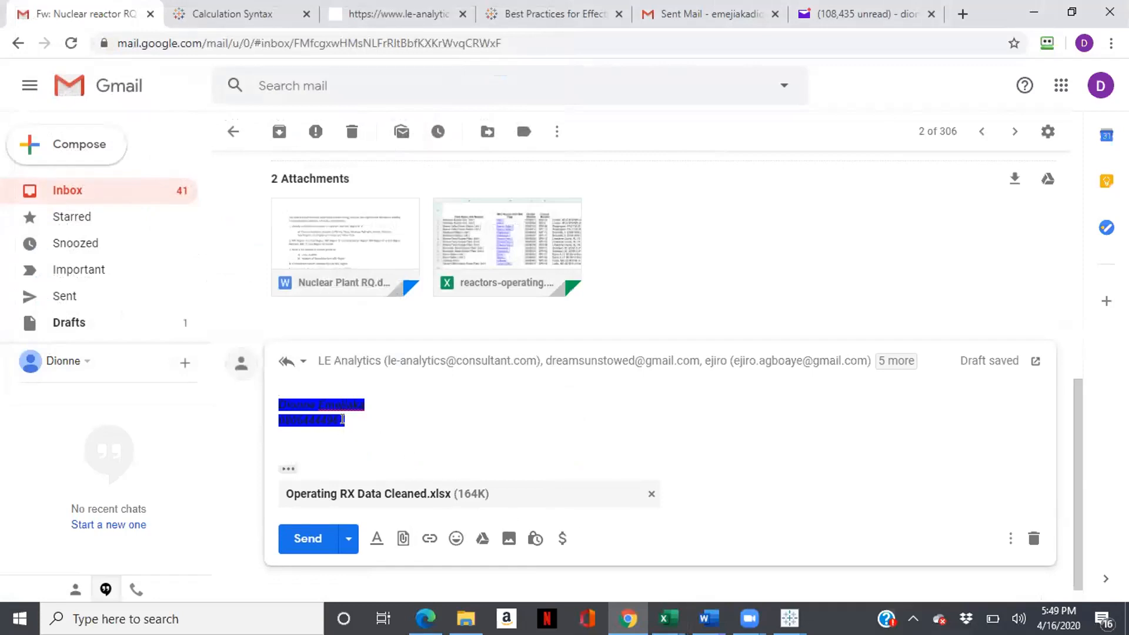
# Write "fyi" in the reply body and delete the phone number line from the signature
pyautogui.write('fyi')
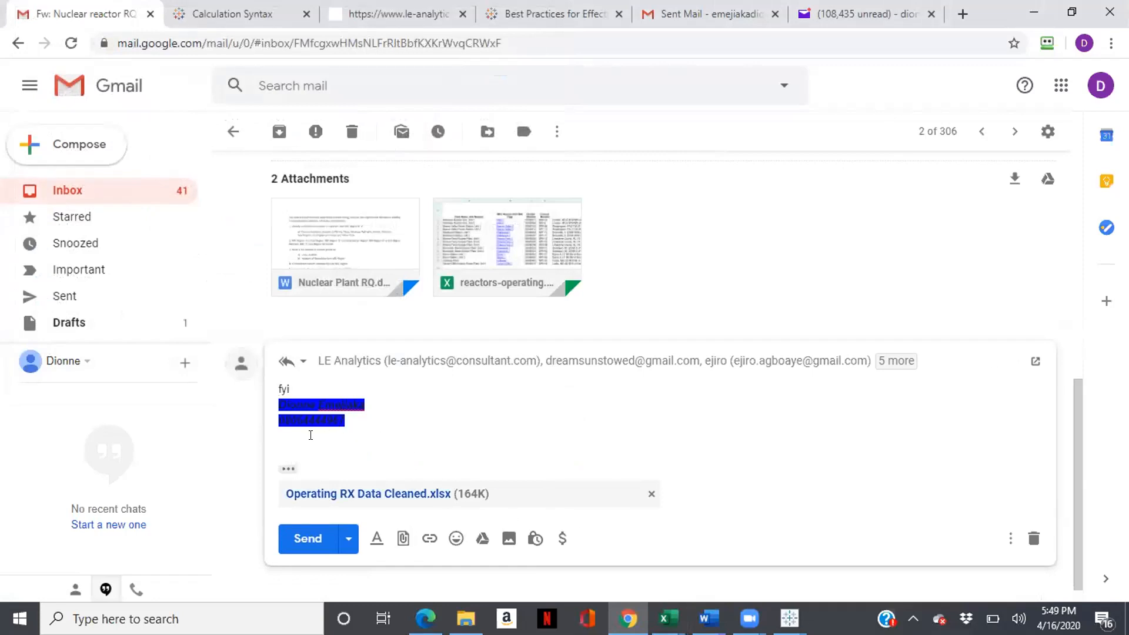
pyautogui.click(340, 430)
pyautogui.press('BackSpace')
pyautogui.press('BackSpace')
pyautogui.press('BackSpace')
pyautogui.press('BackSpace')
pyautogui.press('BackSpace')
pyautogui.press('BackSpace')
pyautogui.press('BackSpace')
pyautogui.press('BackSpace')
pyautogui.press('BackSpace')
pyautogui.press('BackSpace')
pyautogui.press('BackSpace')
pyautogui.press('BackSpace')
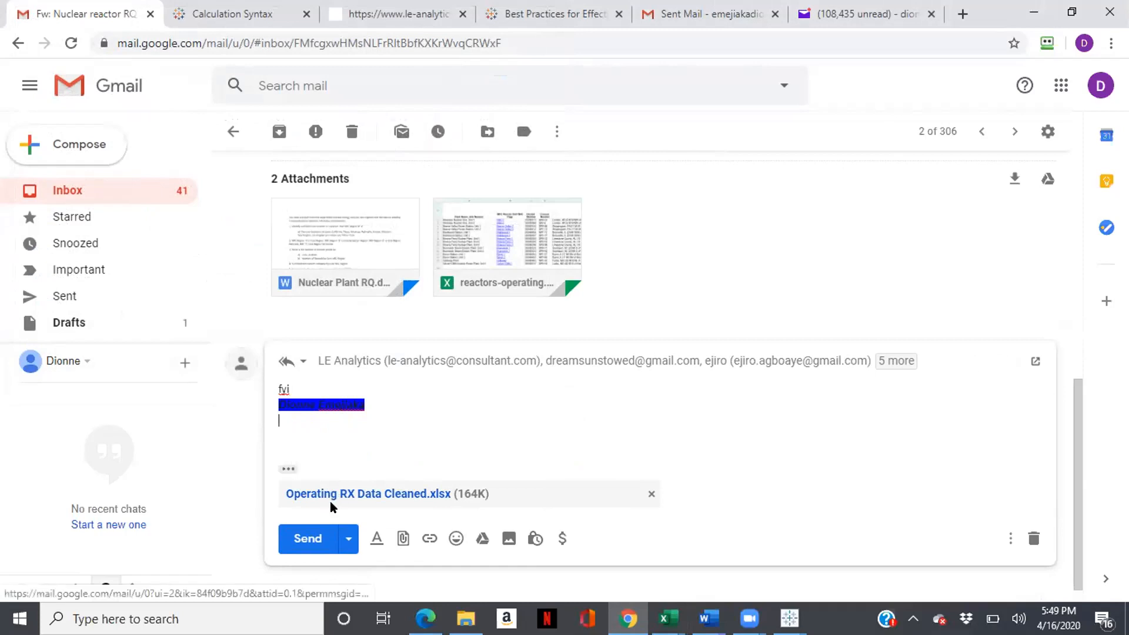
# Send the email reply with Operating RX Data Cleaned.xlsx attached
pyautogui.click(316, 537)
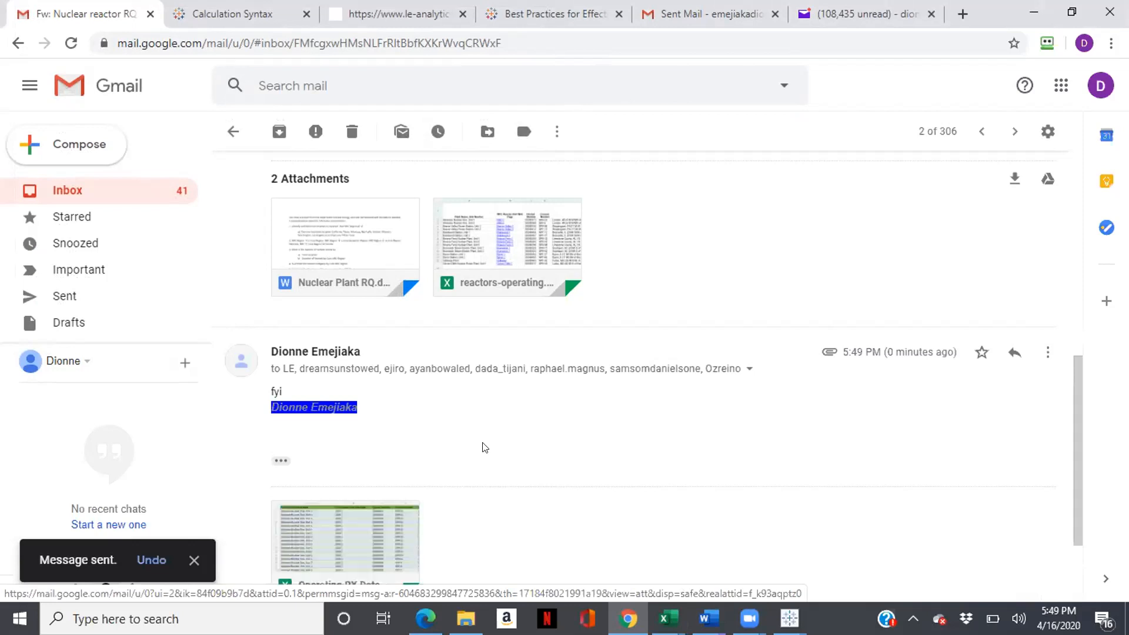
# Switch to the Project WIP workbook in Tableau Public and create a new workbook
pyautogui.moveTo(789, 618)
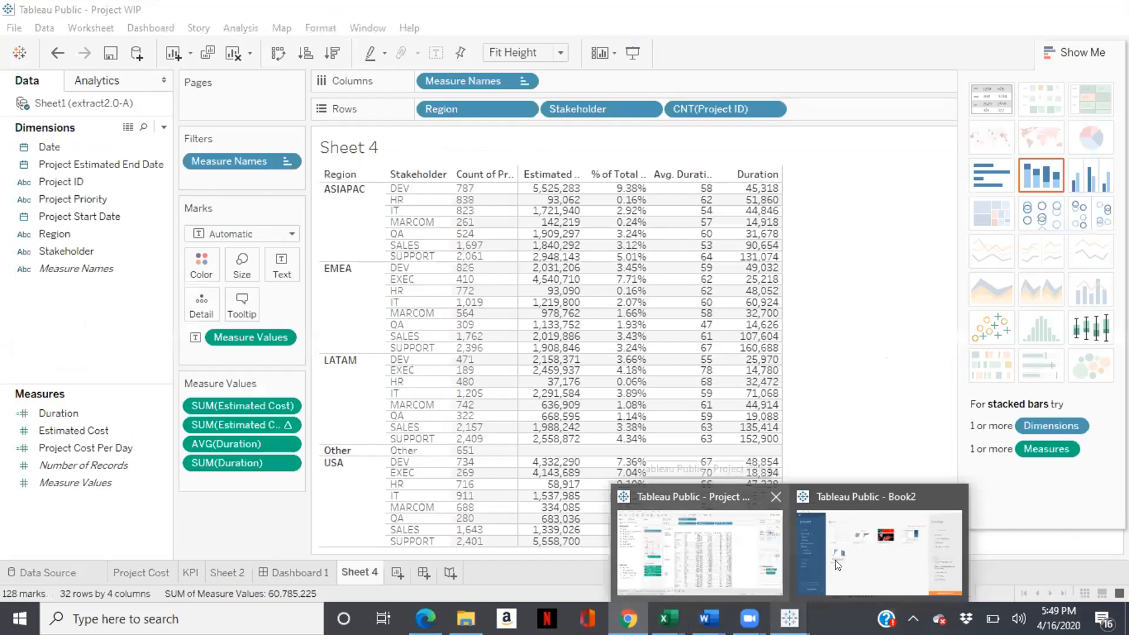
pyautogui.moveTo(859, 559)
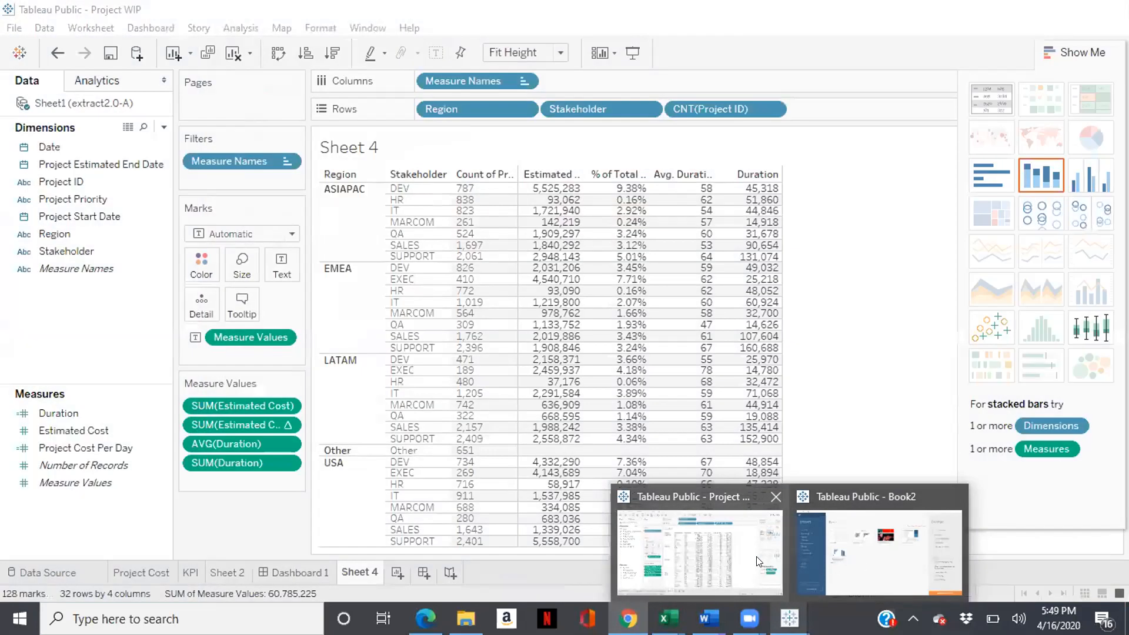
pyautogui.click(756, 556)
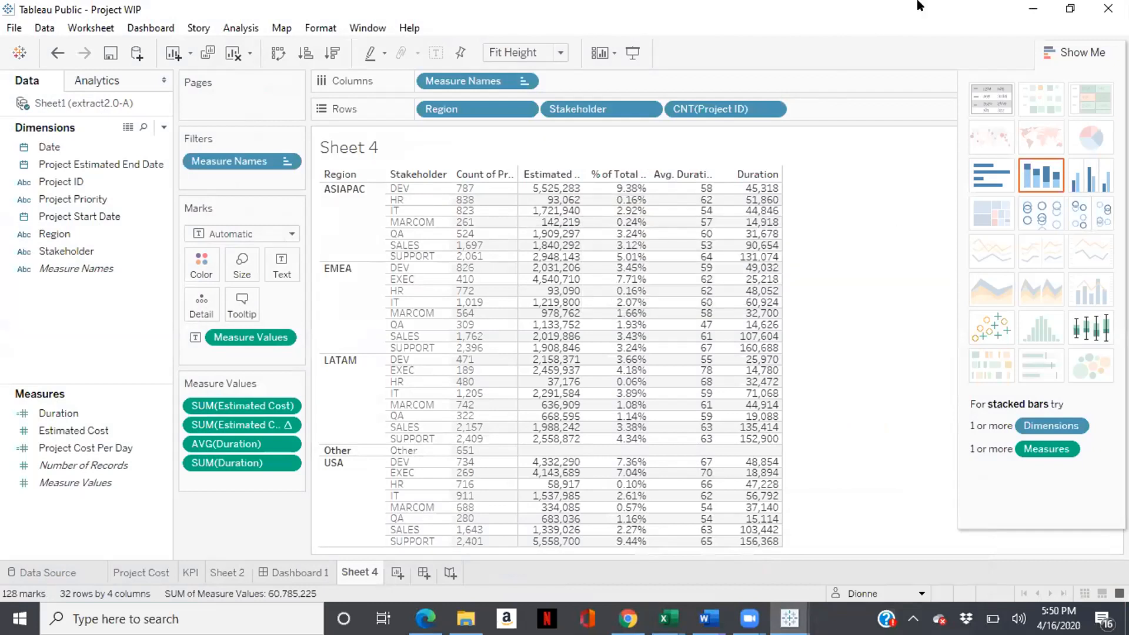
pyautogui.click(10, 27)
pyautogui.press('Right')
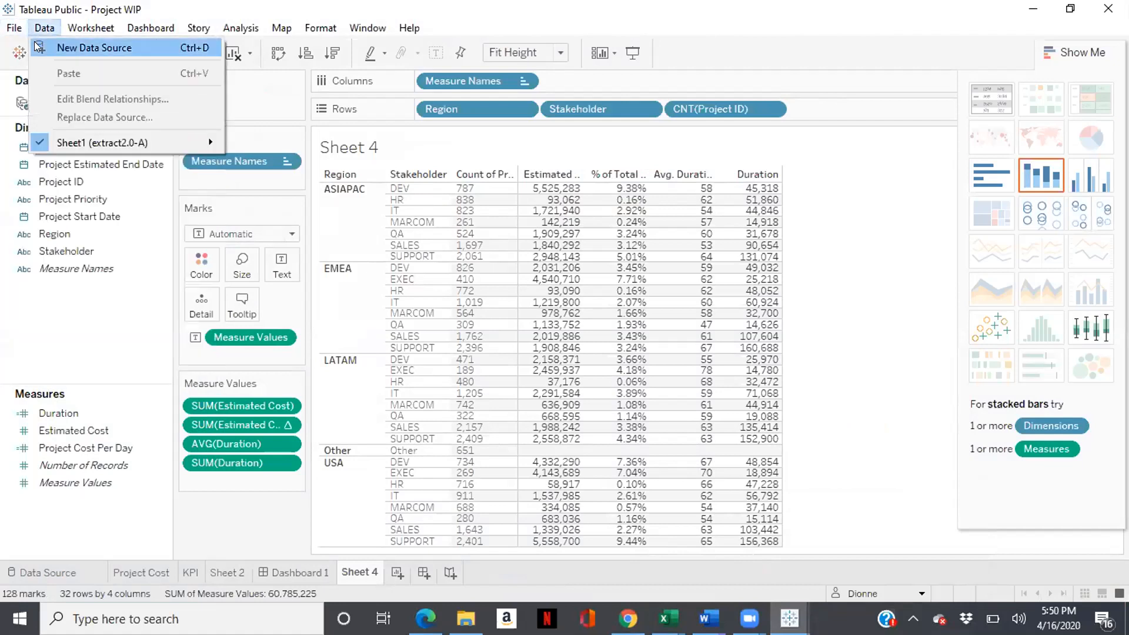
pyautogui.press('Left')
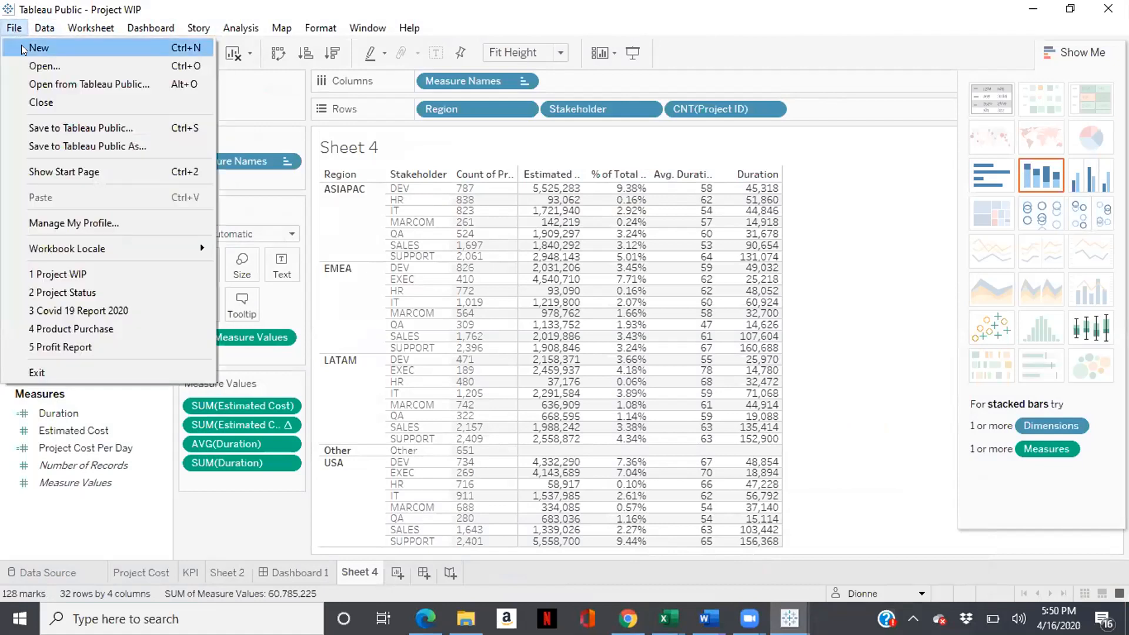
pyautogui.click(21, 50)
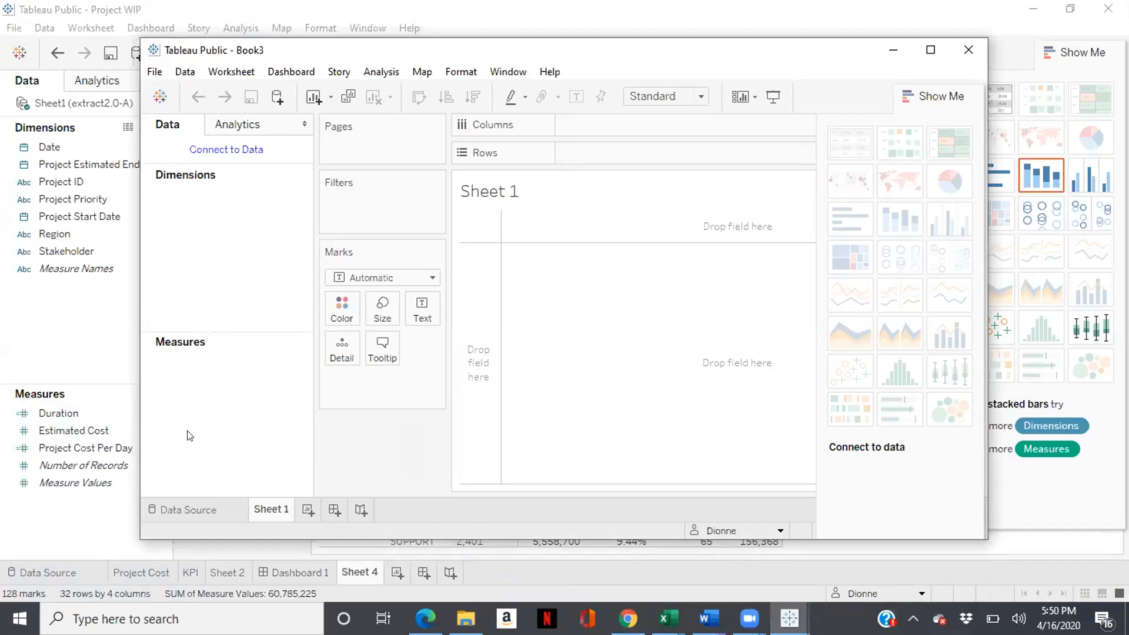
# Connect the new workbook to the Operating RX Data Cleaned Excel file and open Sheet 1
pyautogui.click(187, 509)
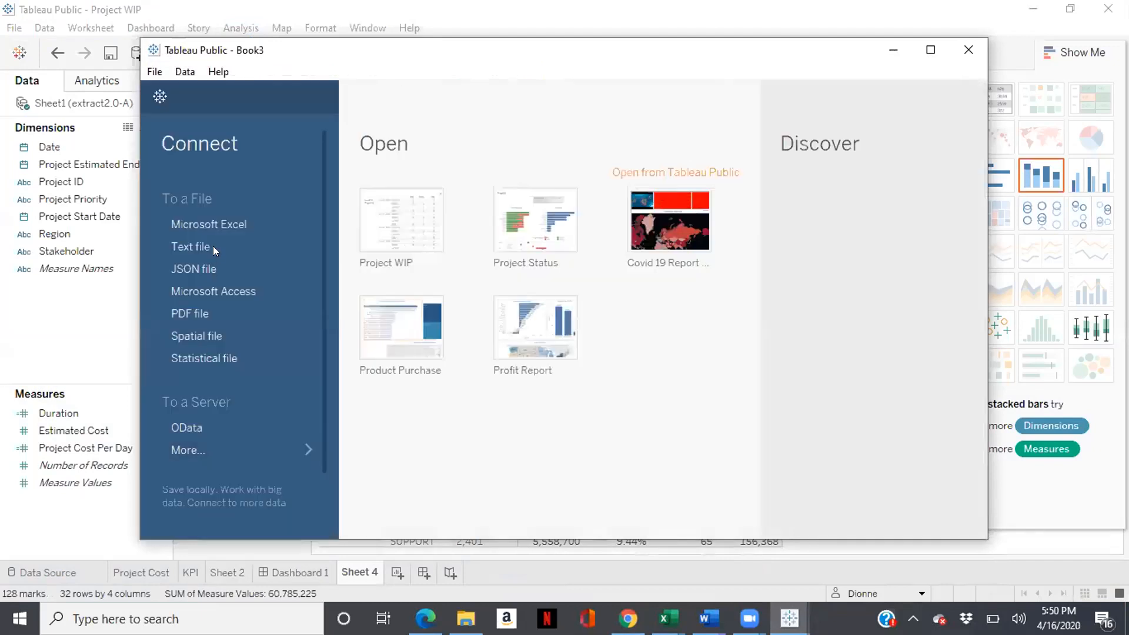
pyautogui.click(211, 224)
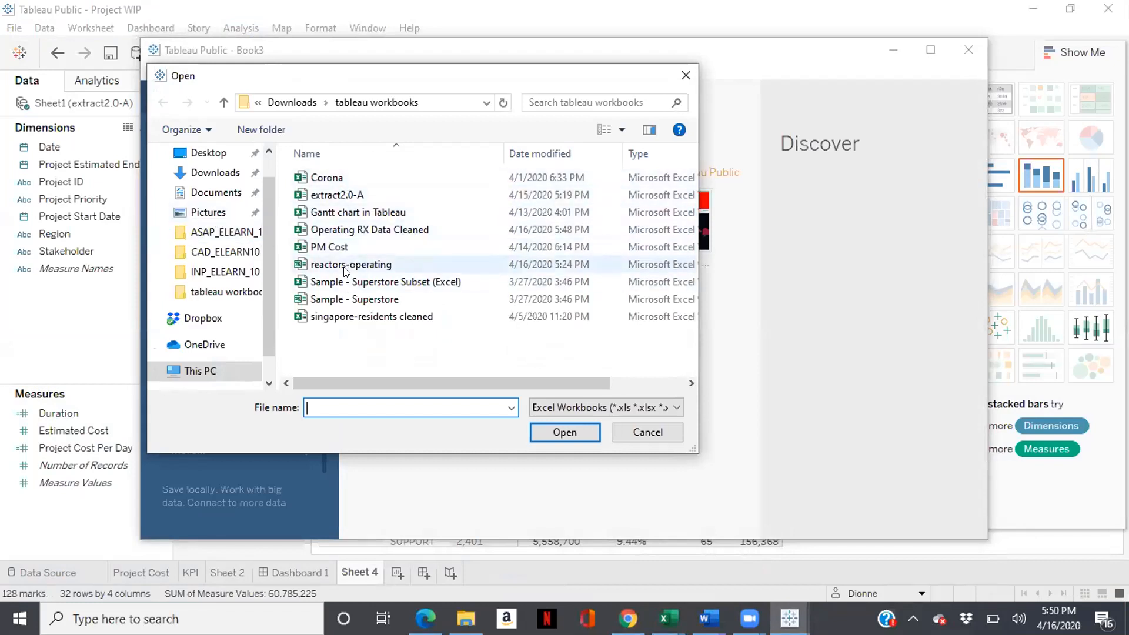
pyautogui.click(345, 225)
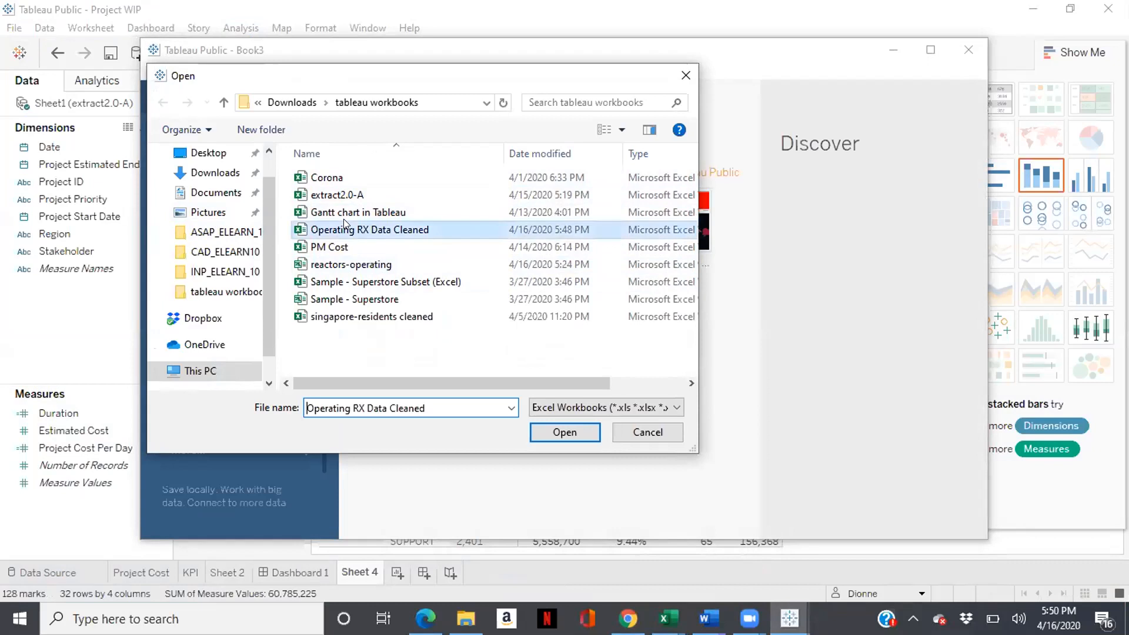
pyautogui.click(565, 433)
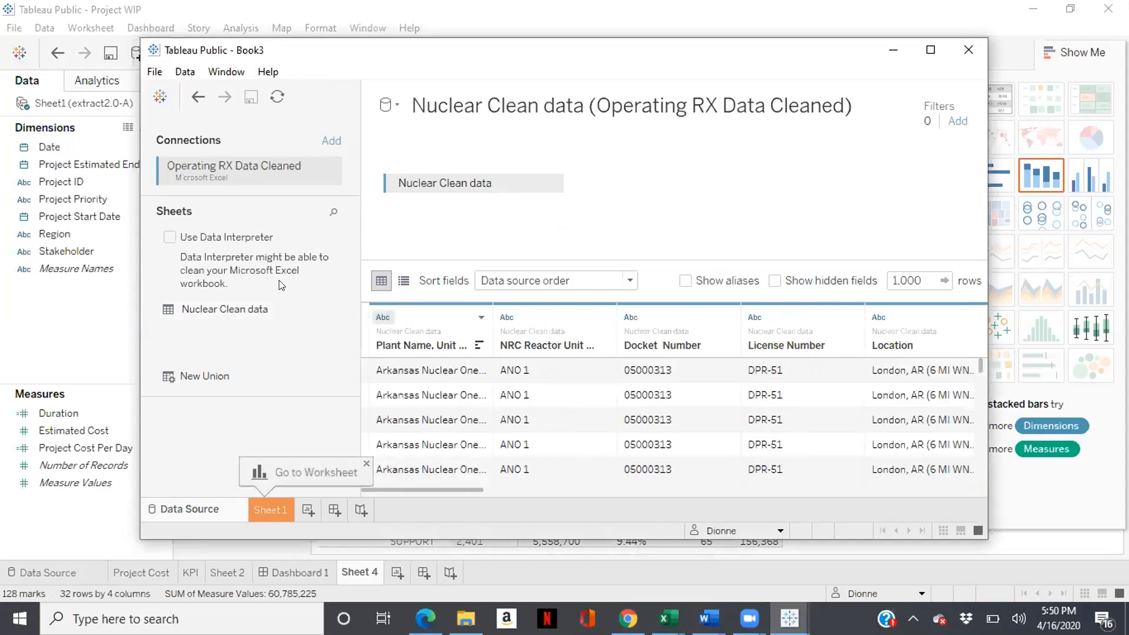
pyautogui.click(278, 502)
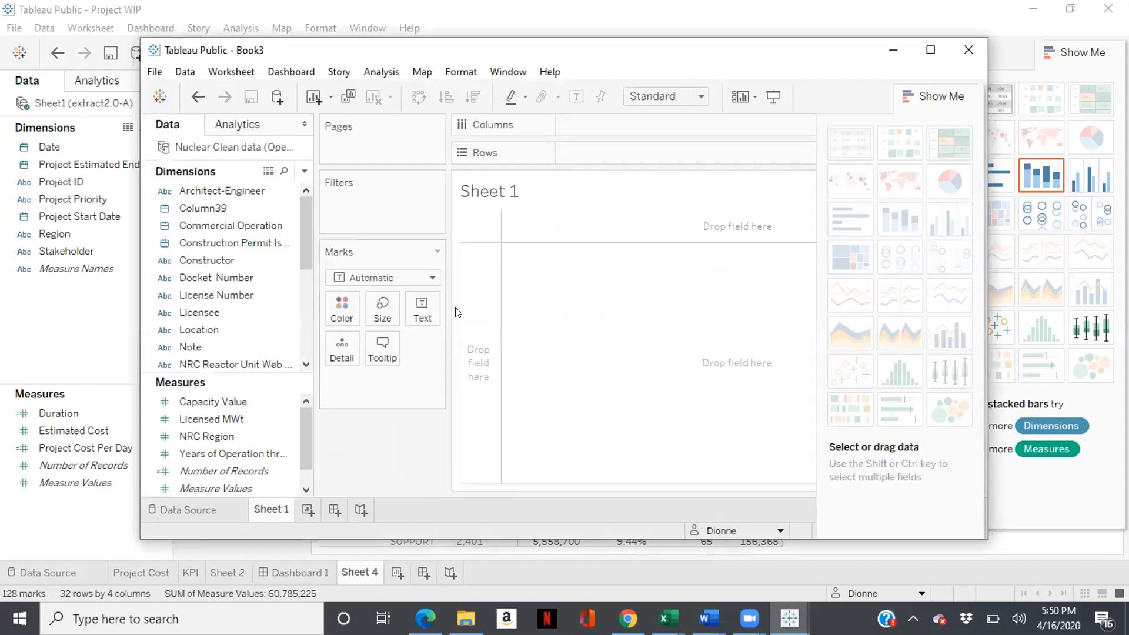
# Close the unused Book2 window and maximize the Book3 workbook window
pyautogui.moveTo(790, 619)
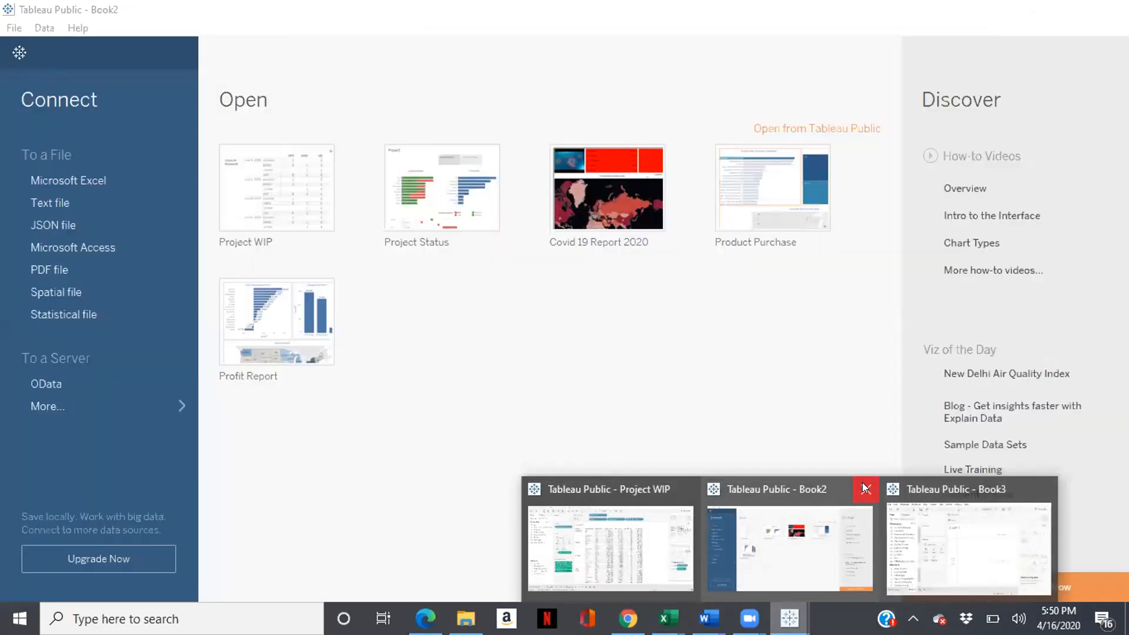
pyautogui.click(862, 482)
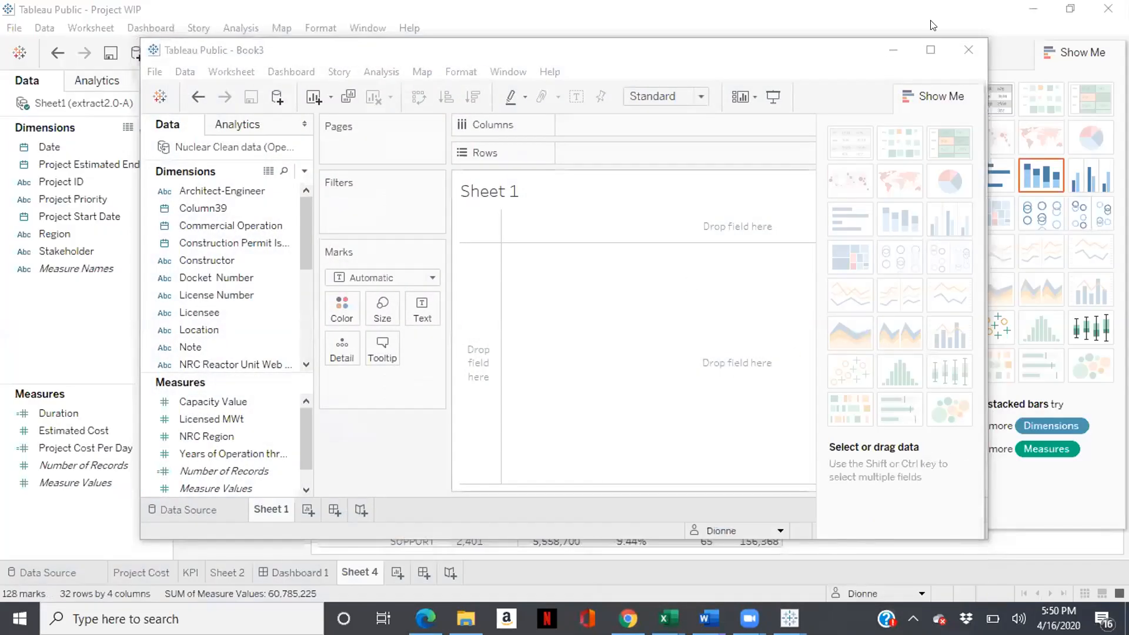
pyautogui.click(930, 51)
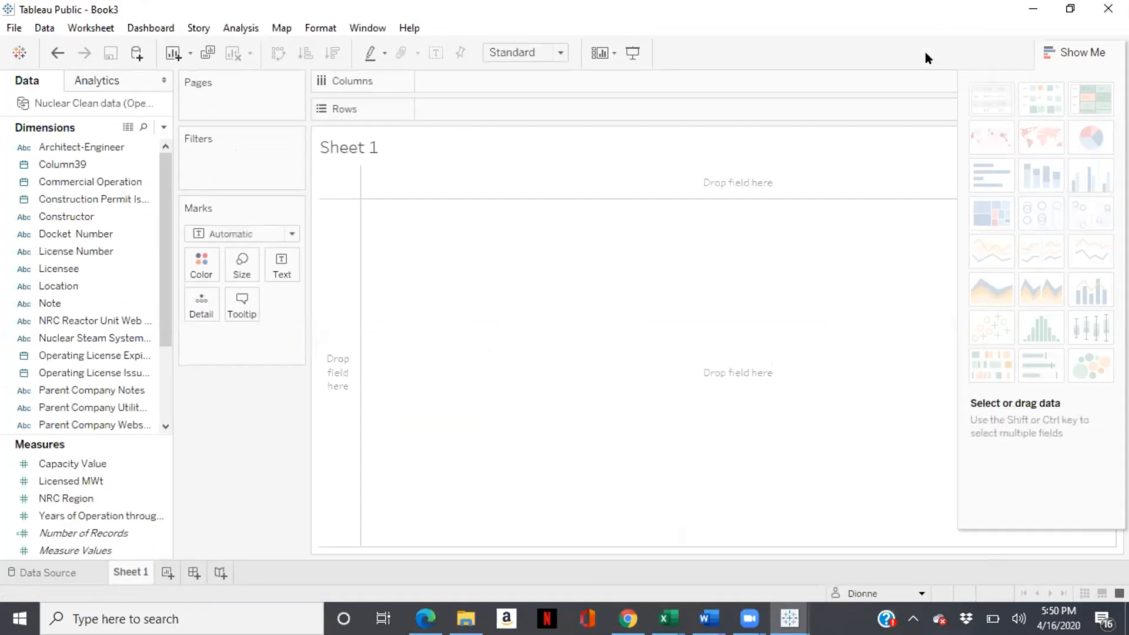
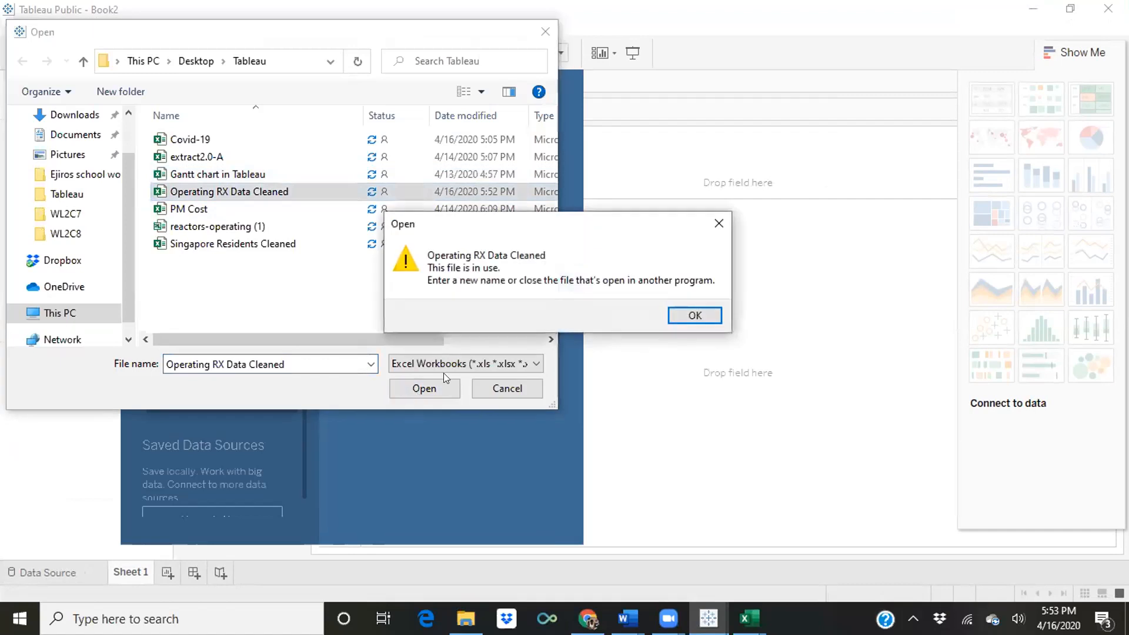
# Close the Operating RX Data Cleaned and reactors-operating (1) workbooks in Excel and connect Tableau to Operating RX Data Cleaned
pyautogui.click(695, 315)
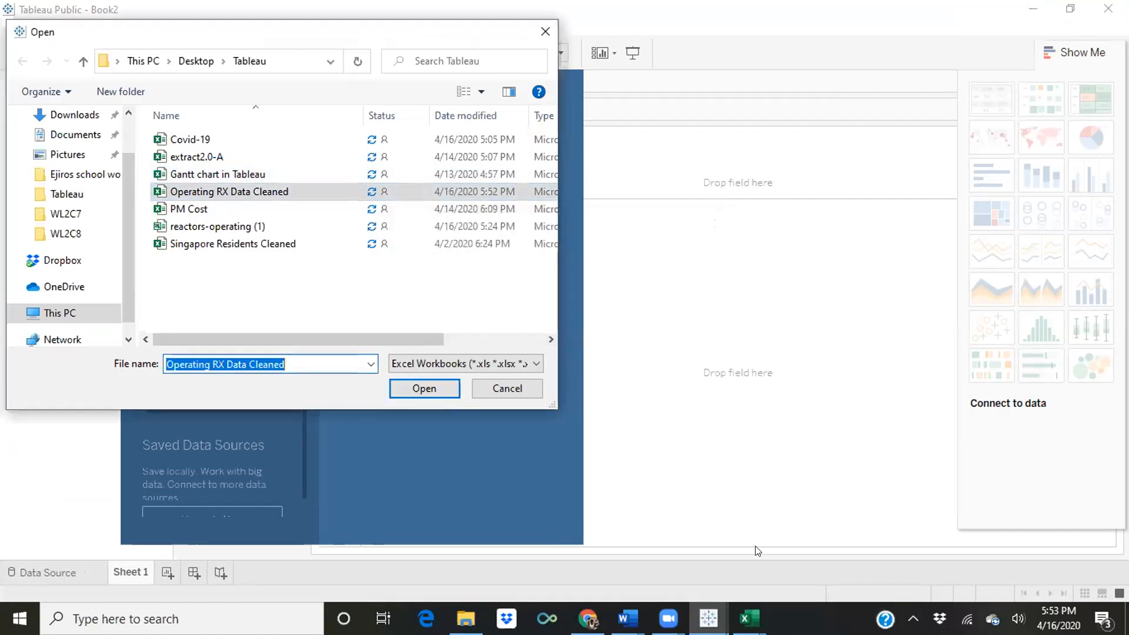
pyautogui.moveTo(748, 617)
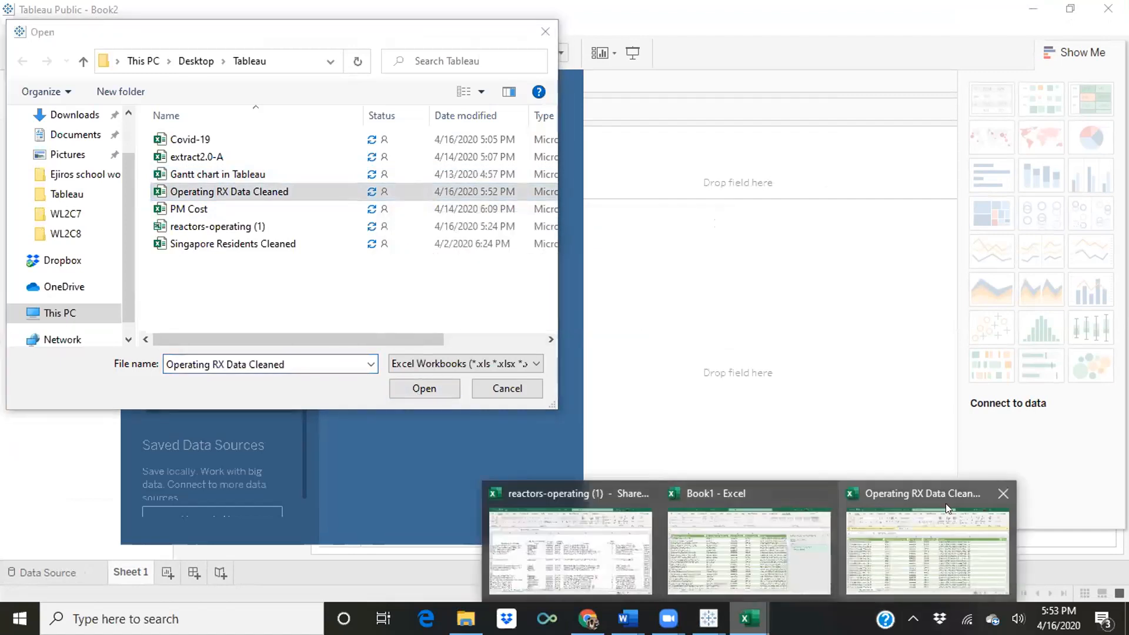
pyautogui.moveTo(996, 494)
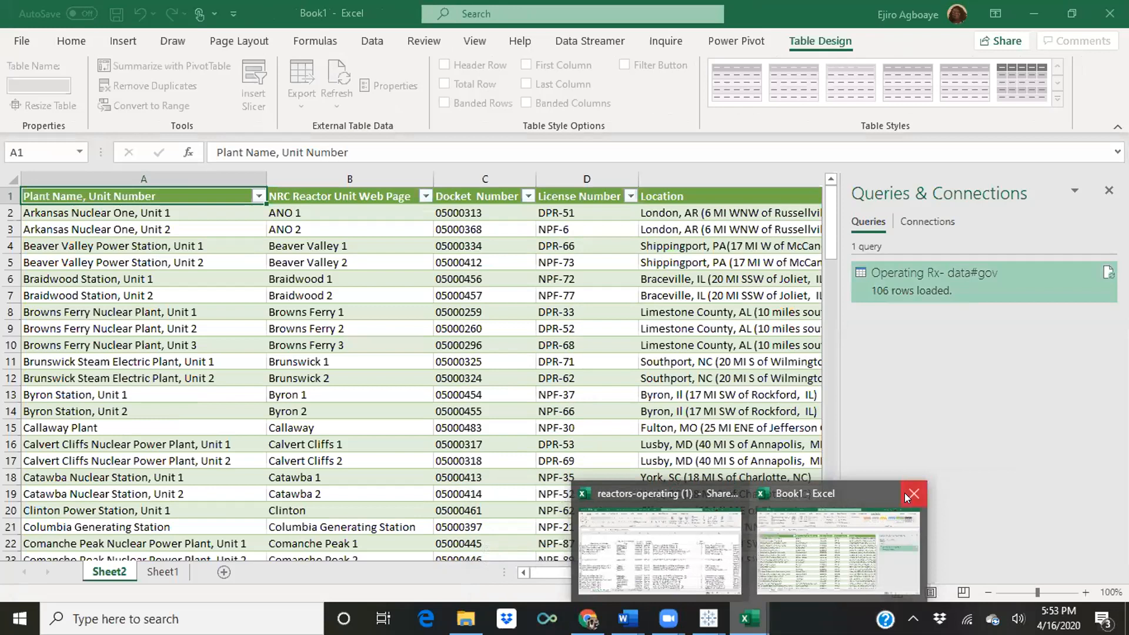
pyautogui.click(735, 494)
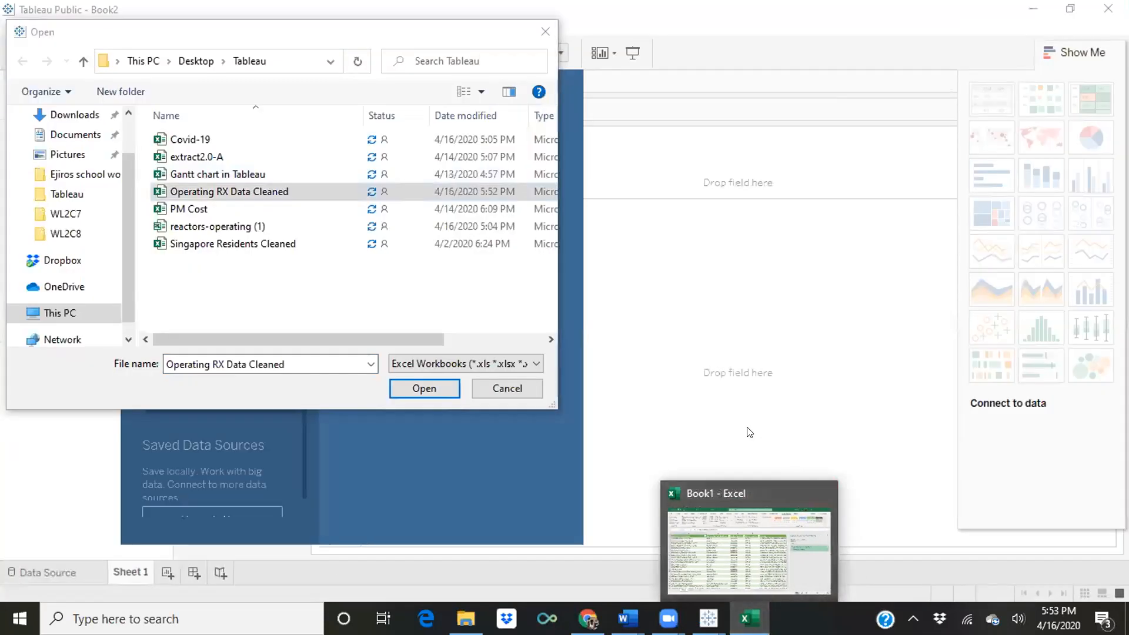
pyautogui.click(419, 388)
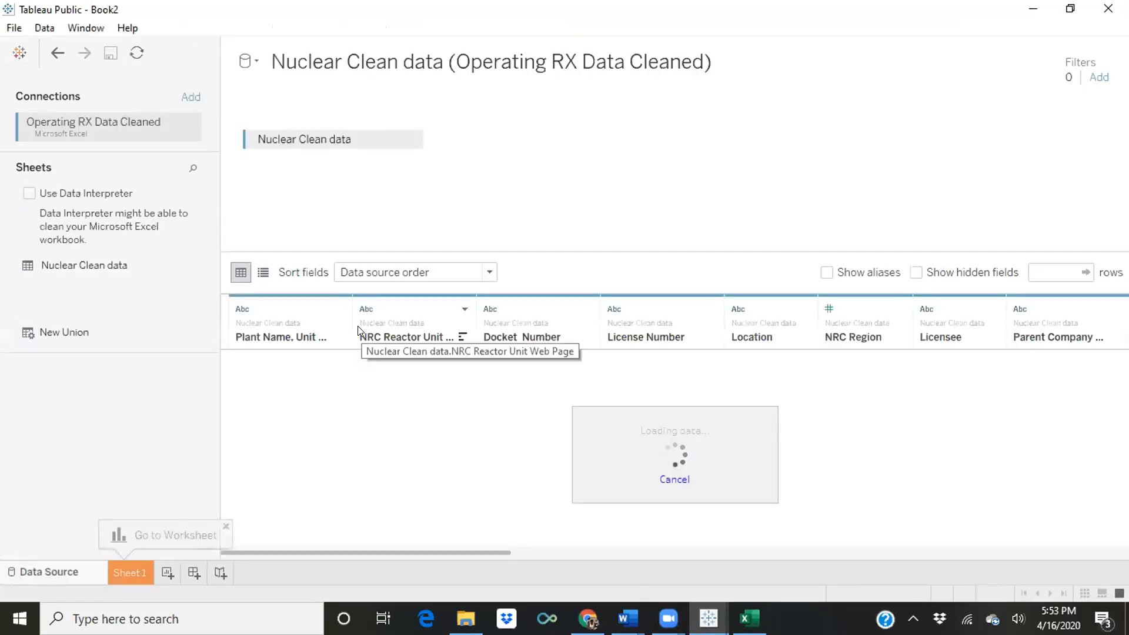
# Turn on the Data Interpreter for the data source and hide the Show Me chart suggestions on Sheet 1
pyautogui.click(29, 192)
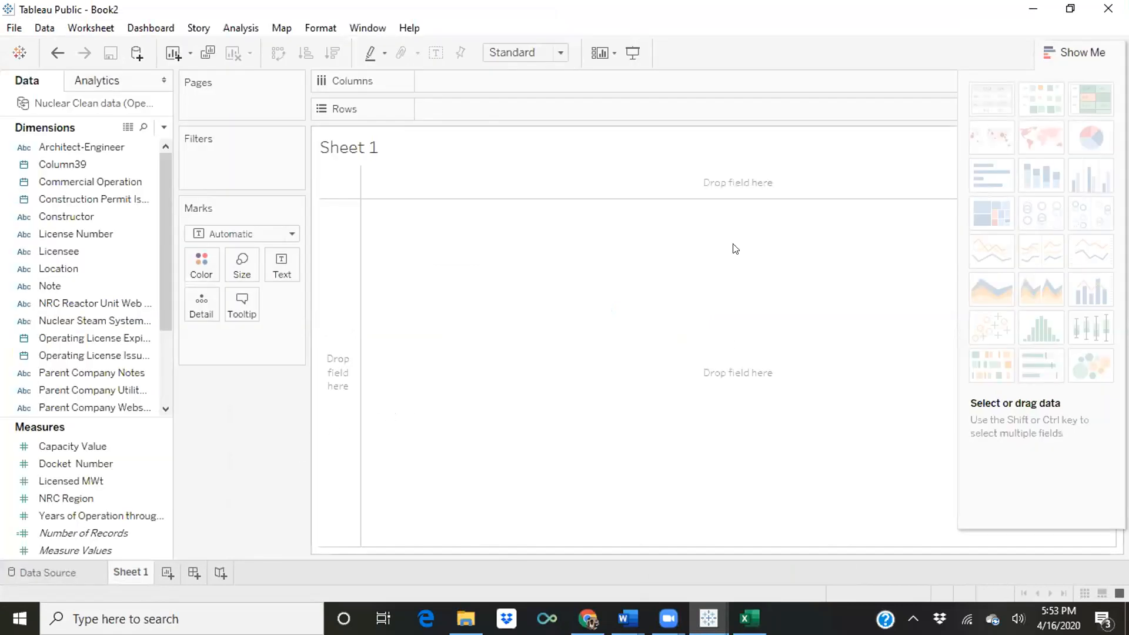
pyautogui.click(1071, 54)
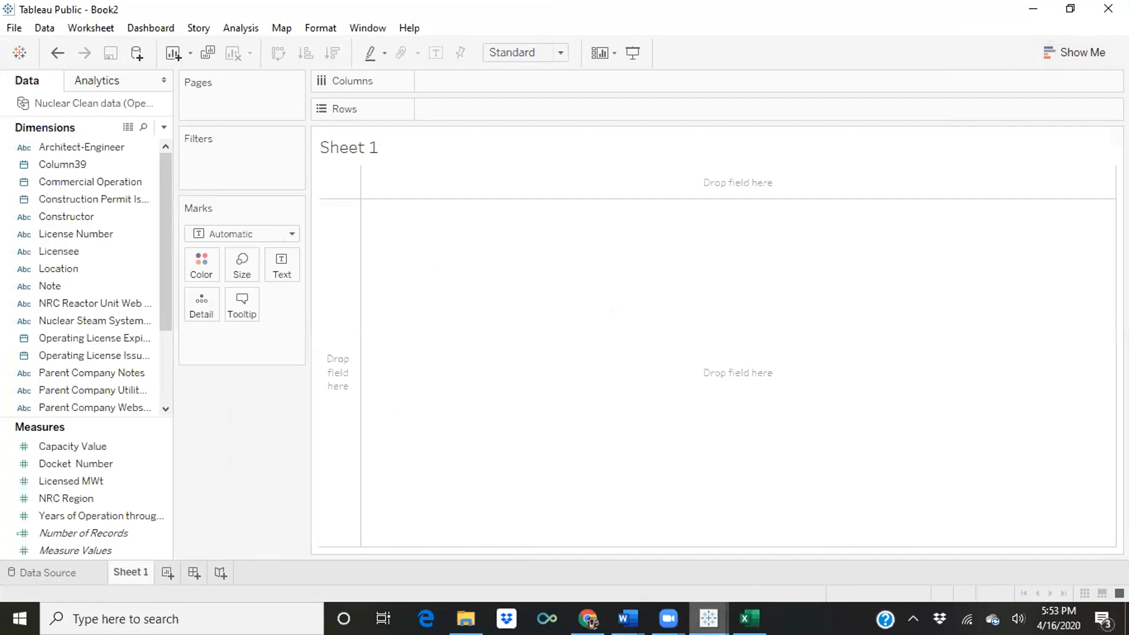
pyautogui.moveTo(628, 619)
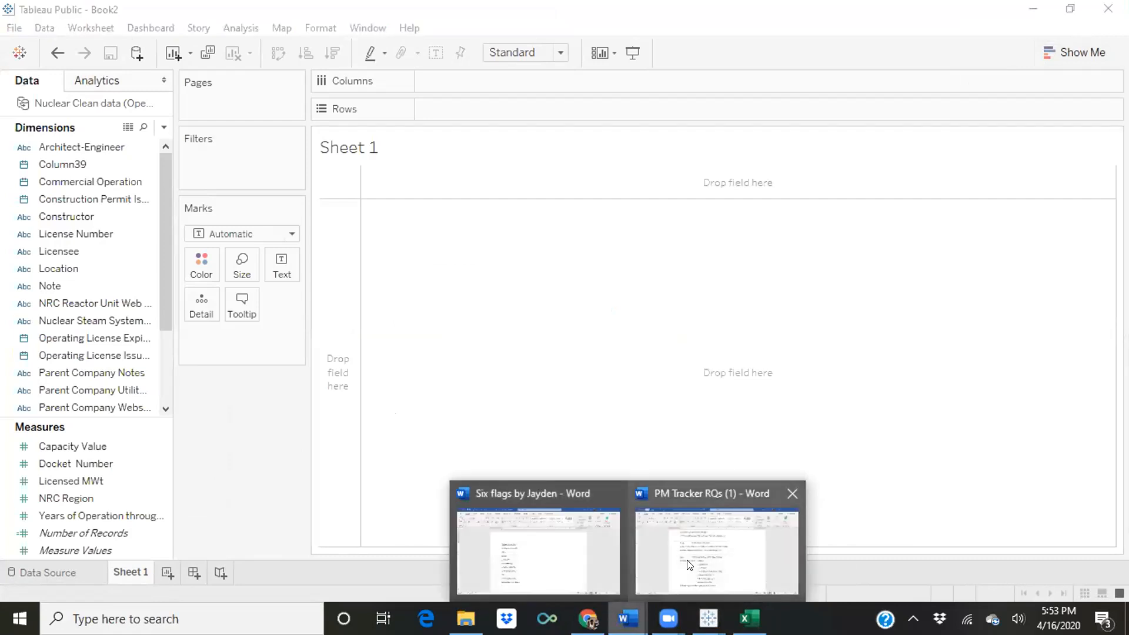
pyautogui.click(598, 555)
pyautogui.click(613, 152)
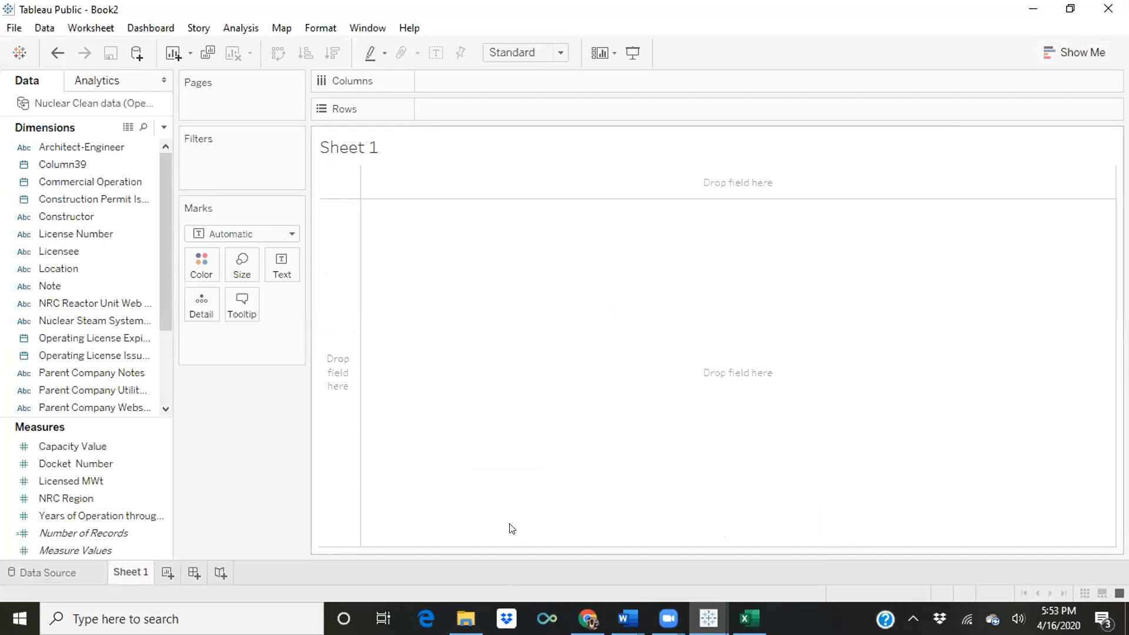
# Switch to Gmail in Chrome and open the Nuclear Plant RQ.docx attachment from the Nuclear reactor RQ email to read the report requirements
pyautogui.click(588, 619)
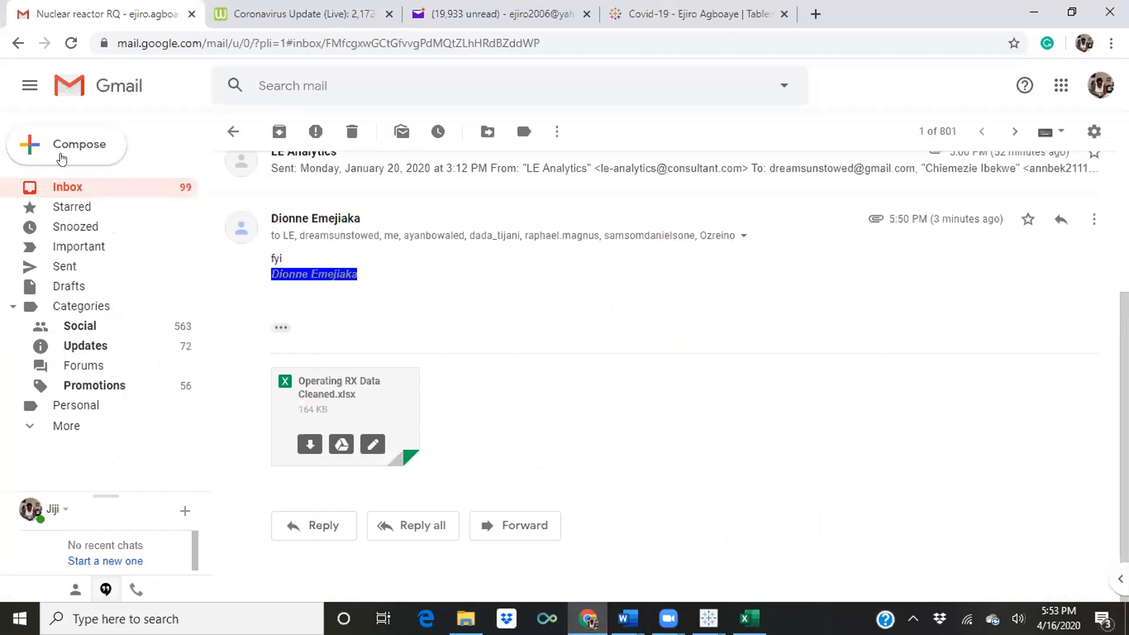
pyautogui.click(57, 187)
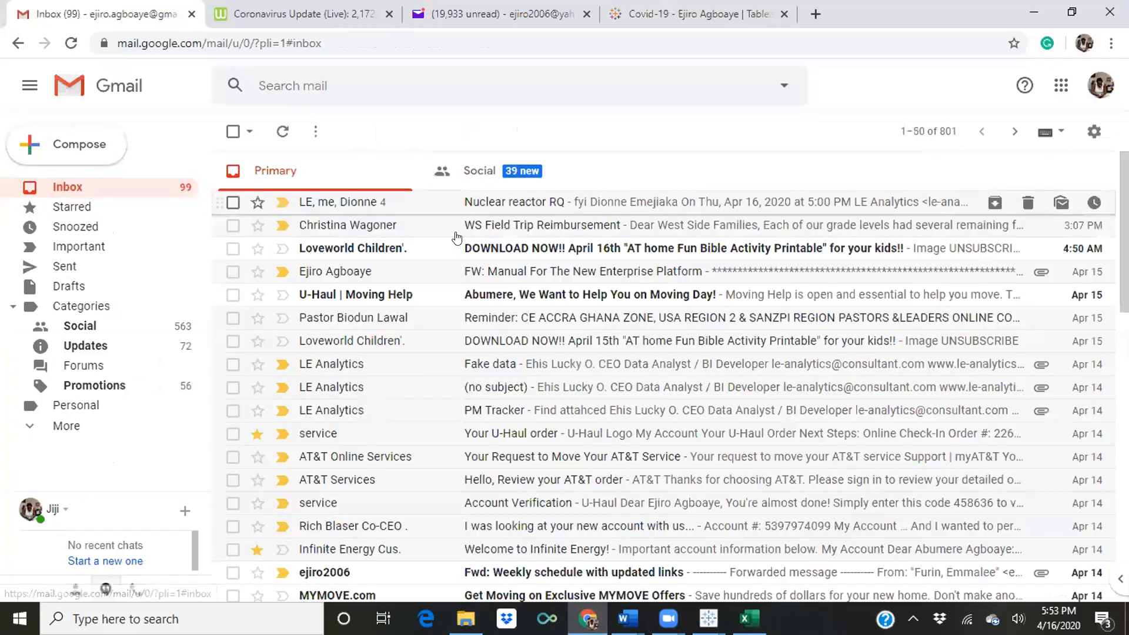
pyautogui.click(540, 205)
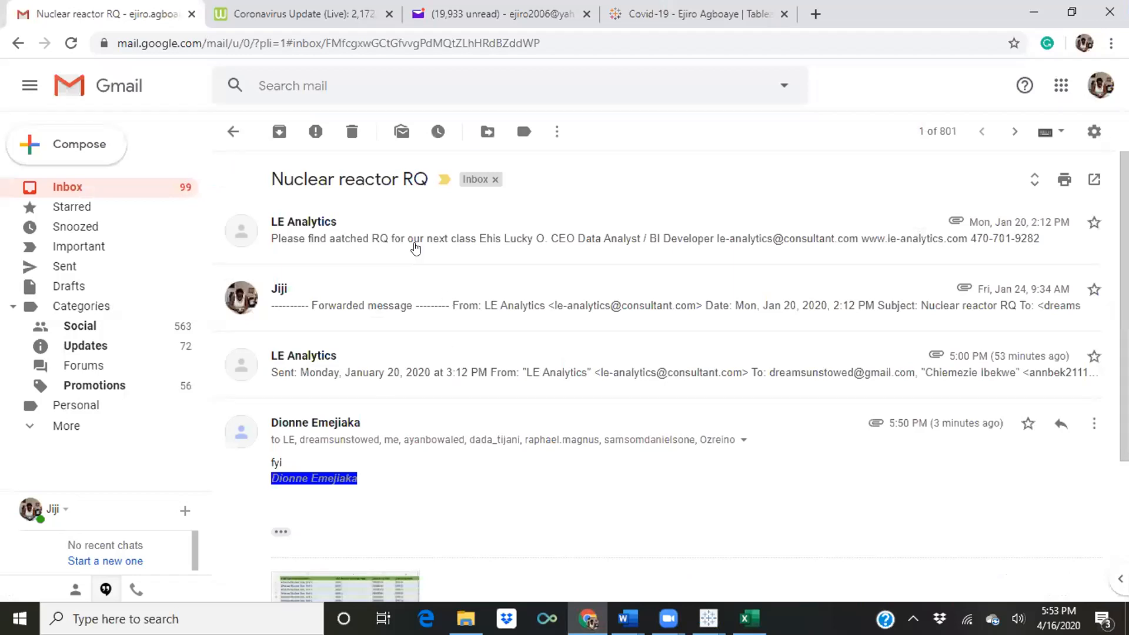
pyautogui.click(416, 253)
pyautogui.scroll(-4, 411, 376)
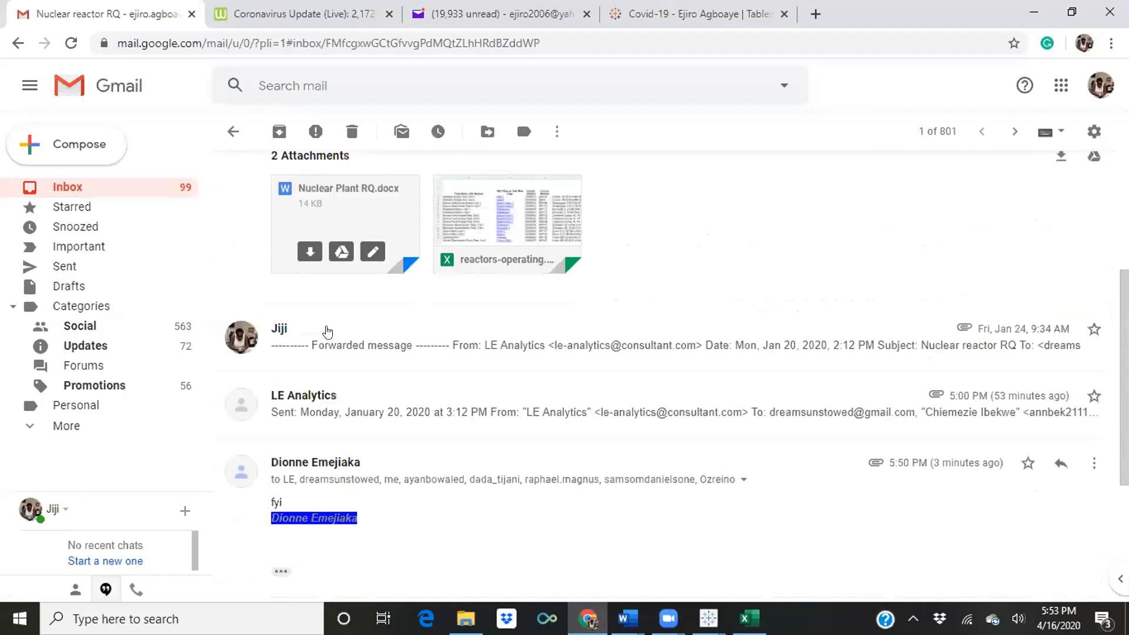
pyautogui.click(318, 222)
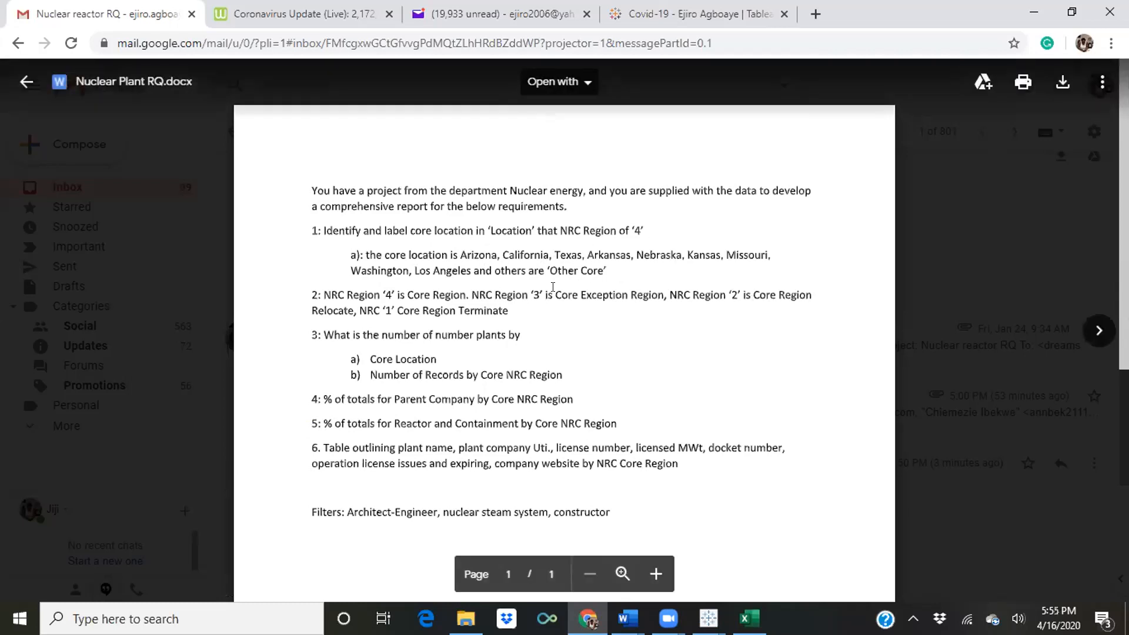
# Switch back to Book2 in Tableau Public, add Location to the rows of Sheet 1 and widen the table's value column
pyautogui.moveTo(709, 618)
pyautogui.click(760, 576)
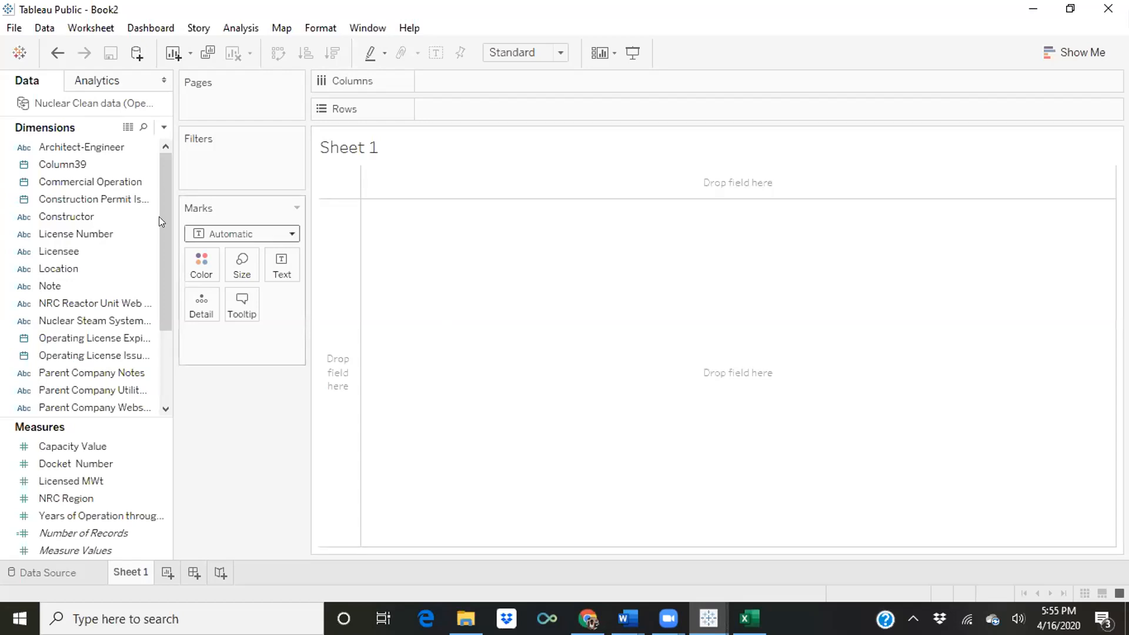
pyautogui.moveTo(70, 269)
pyautogui.mouseDown()
pyautogui.moveTo(195, 261)
pyautogui.moveTo(489, 108)
pyautogui.mouseUp()
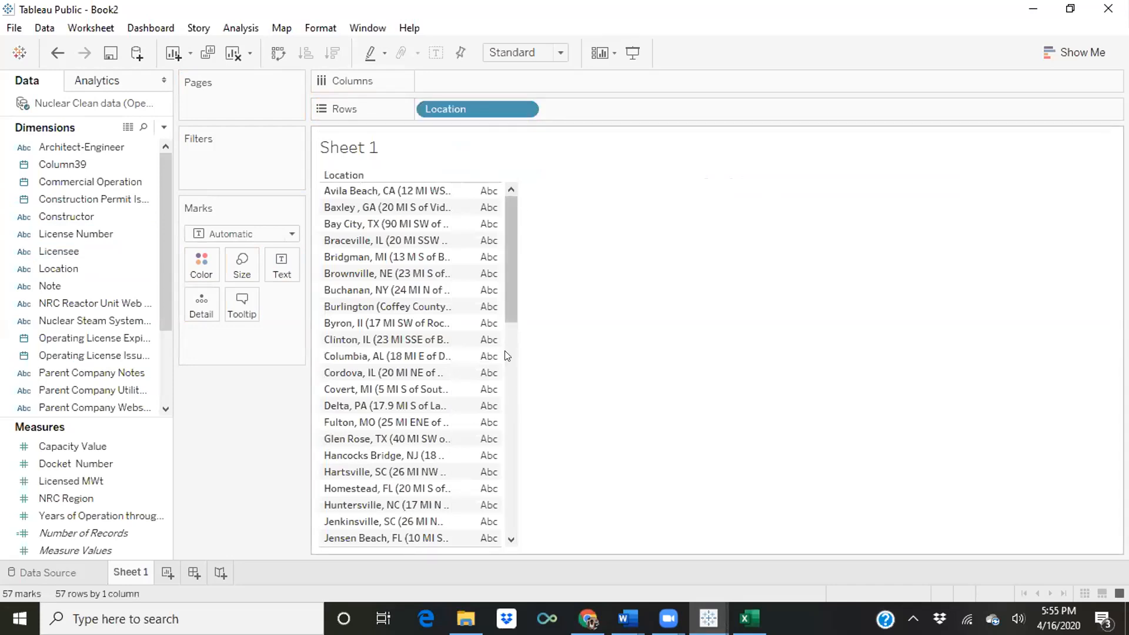
pyautogui.moveTo(502, 350); pyautogui.dragTo(571, 350)
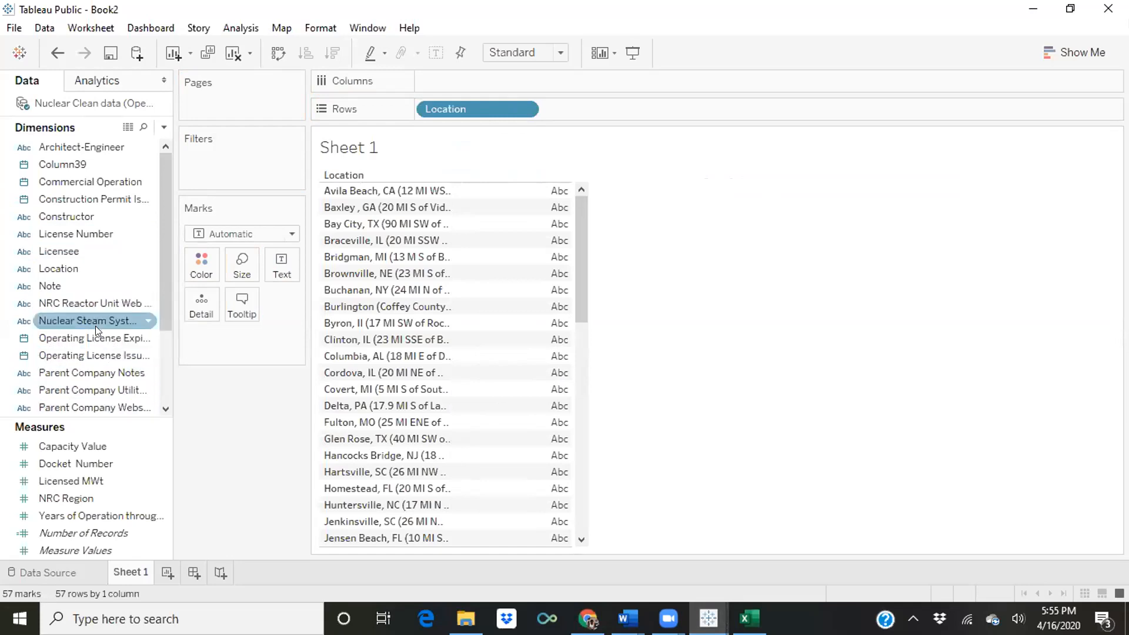
# Try NRC Reactor Unit Web Page as a second row field beside Location and remove it again
pyautogui.moveTo(100, 302); pyautogui.dragTo(512, 339)
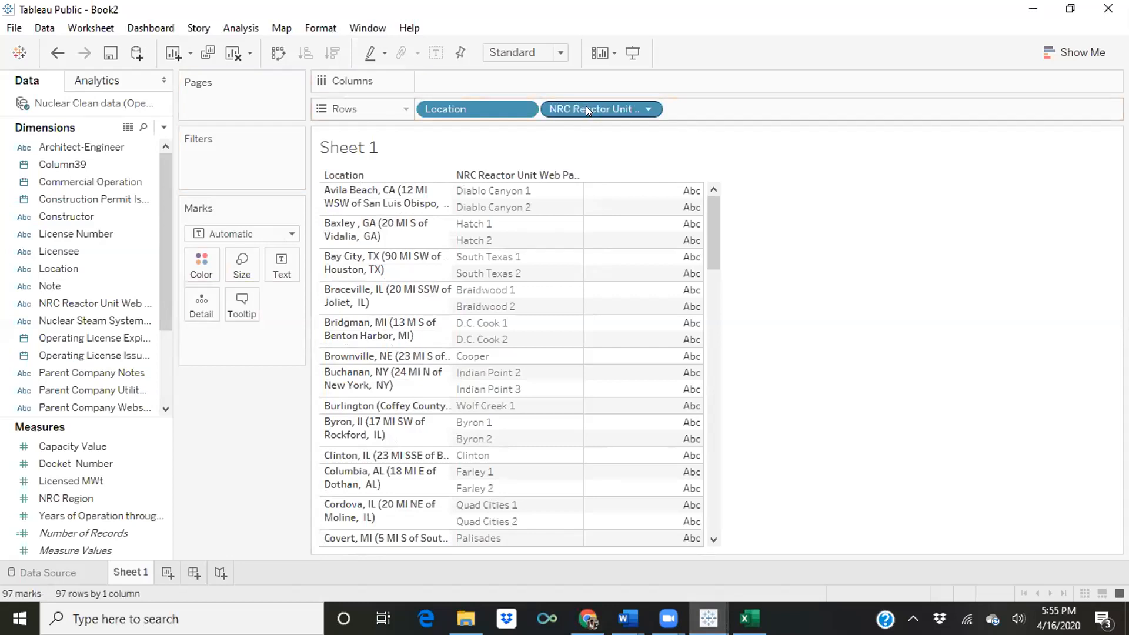
pyautogui.moveTo(586, 109); pyautogui.dragTo(146, 281)
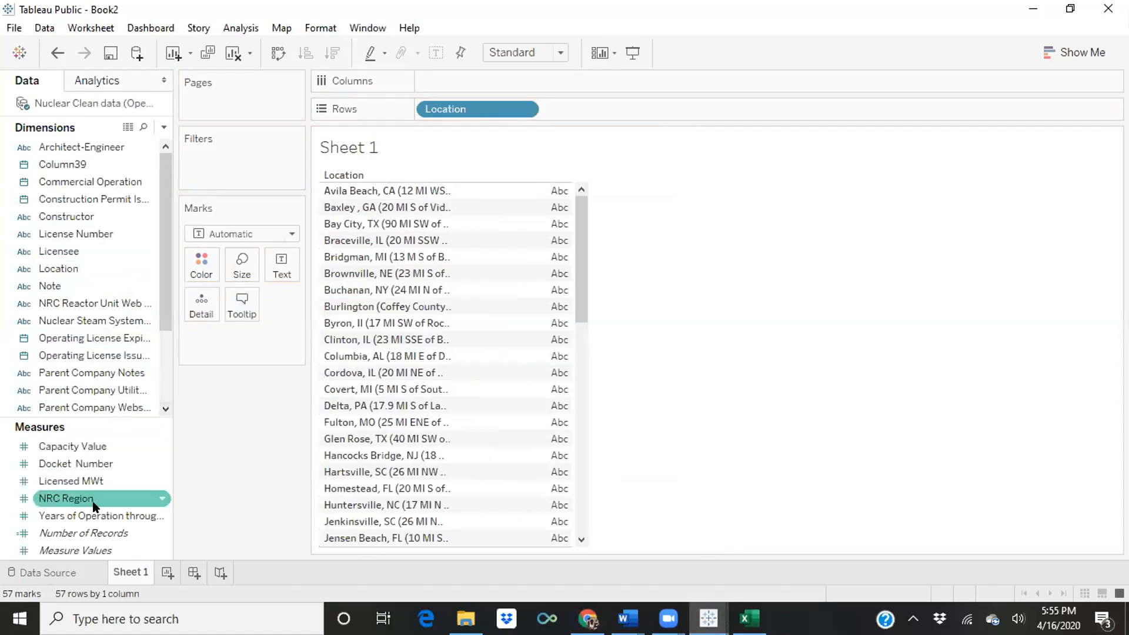
# Convert the NRC Region field to a string, add it to the rows after Location, and widen the Location column
pyautogui.click(24, 499)
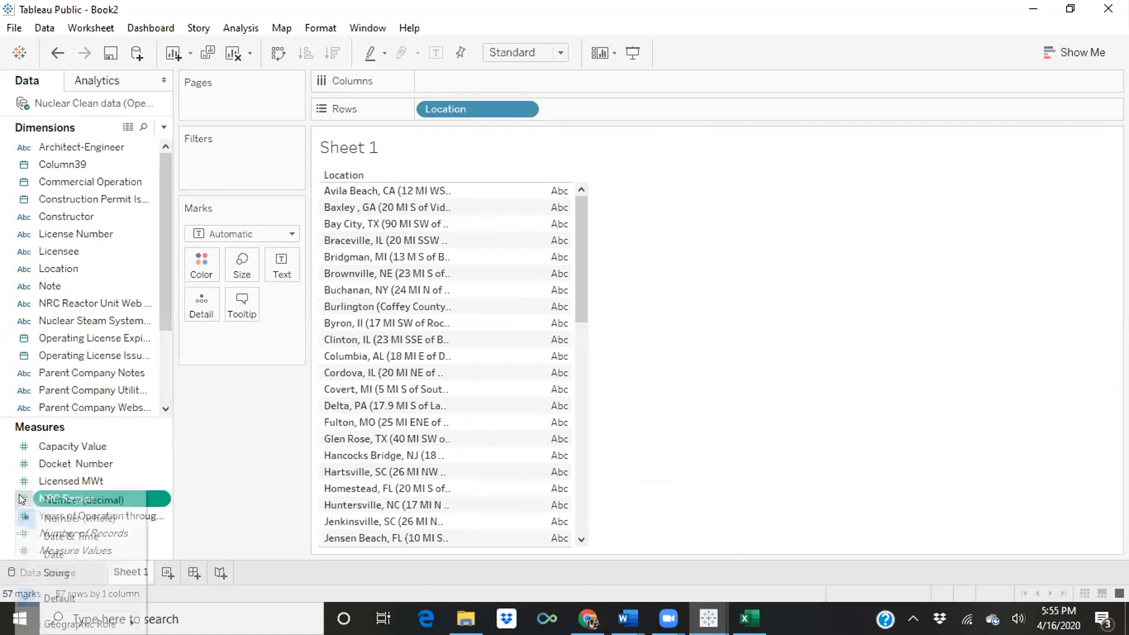
pyautogui.click(54, 572)
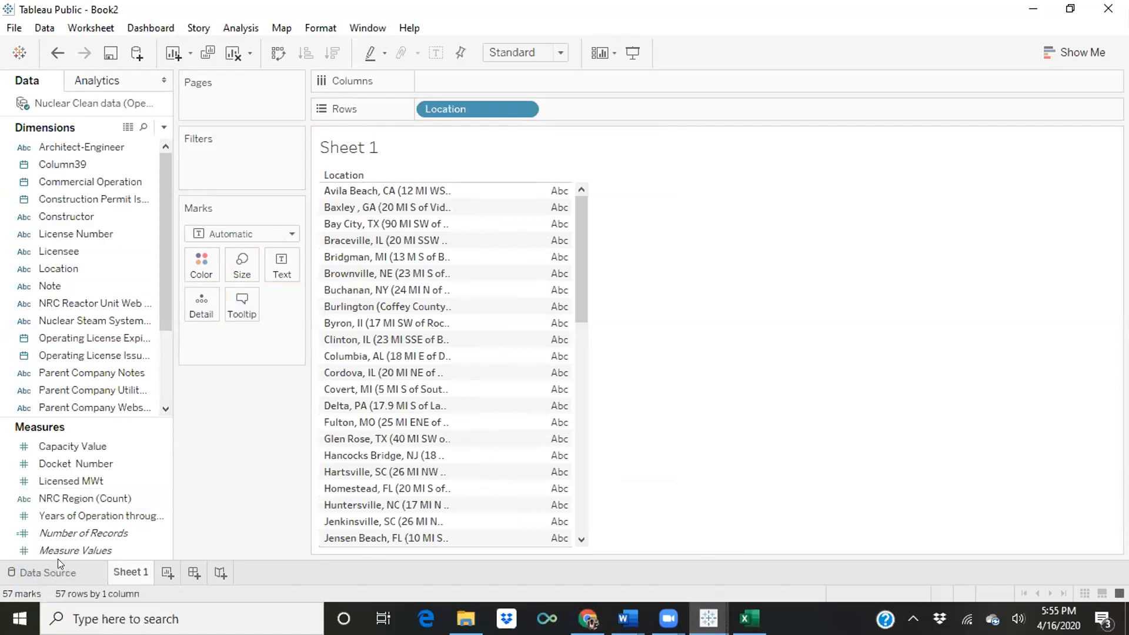
pyautogui.moveTo(54, 498)
pyautogui.mouseDown()
pyautogui.moveTo(89, 389)
pyautogui.moveTo(58, 291)
pyautogui.moveTo(597, 124)
pyautogui.moveTo(584, 100)
pyautogui.moveTo(586, 111)
pyautogui.mouseUp()
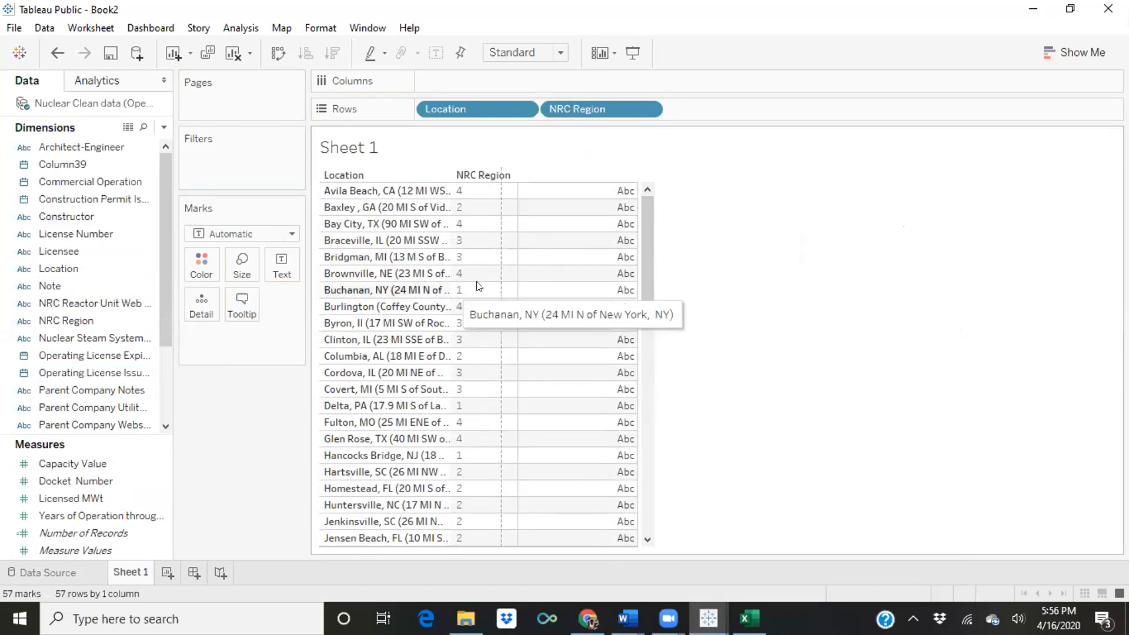
pyautogui.moveTo(480, 286); pyautogui.dragTo(530, 285)
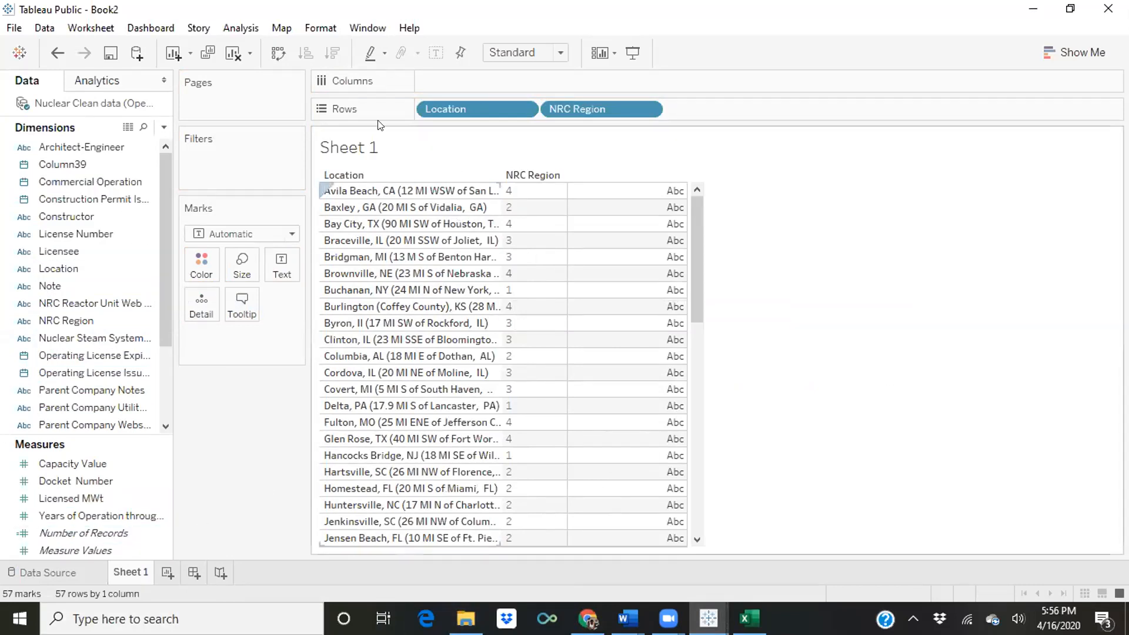
pyautogui.click(164, 127)
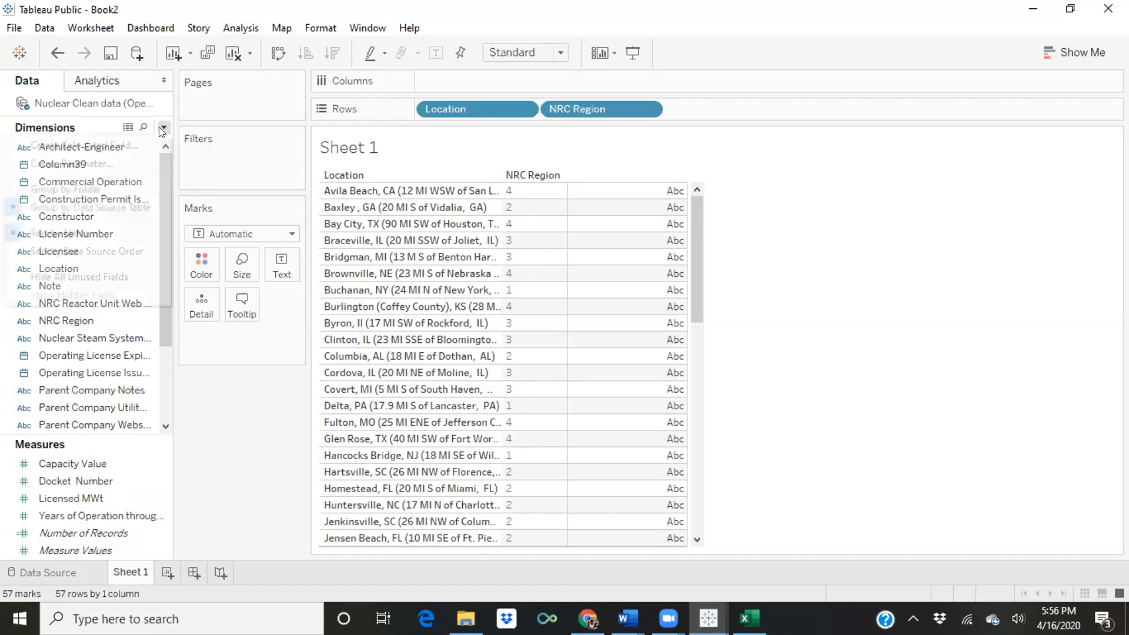
pyautogui.click(114, 145)
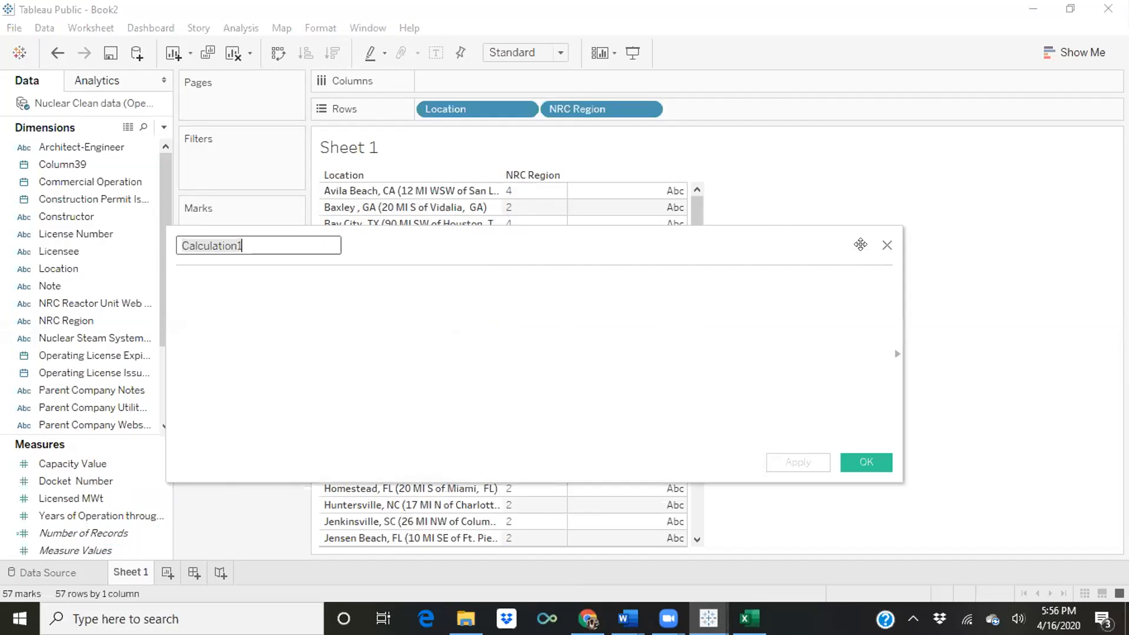
pyautogui.click(887, 245)
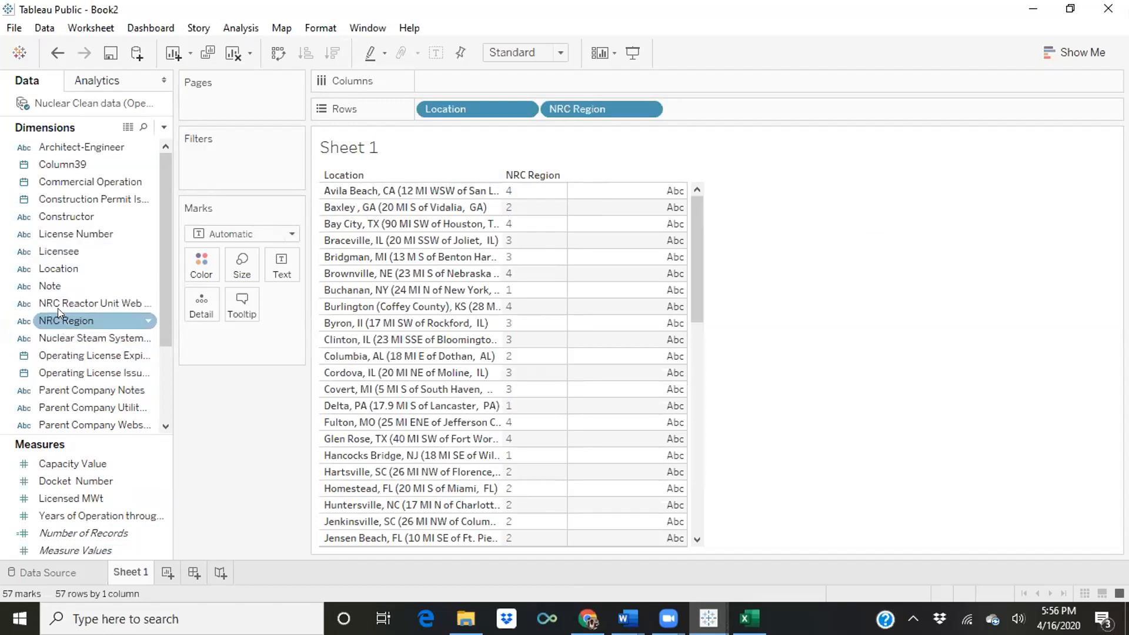
# Filter Sheet 1 to keep only NRC Region 4 and widen the Location column to fit the full location names
pyautogui.moveTo(56, 321); pyautogui.dragTo(206, 155)
pyautogui.click(409, 185)
pyautogui.click(408, 199)
pyautogui.click(408, 215)
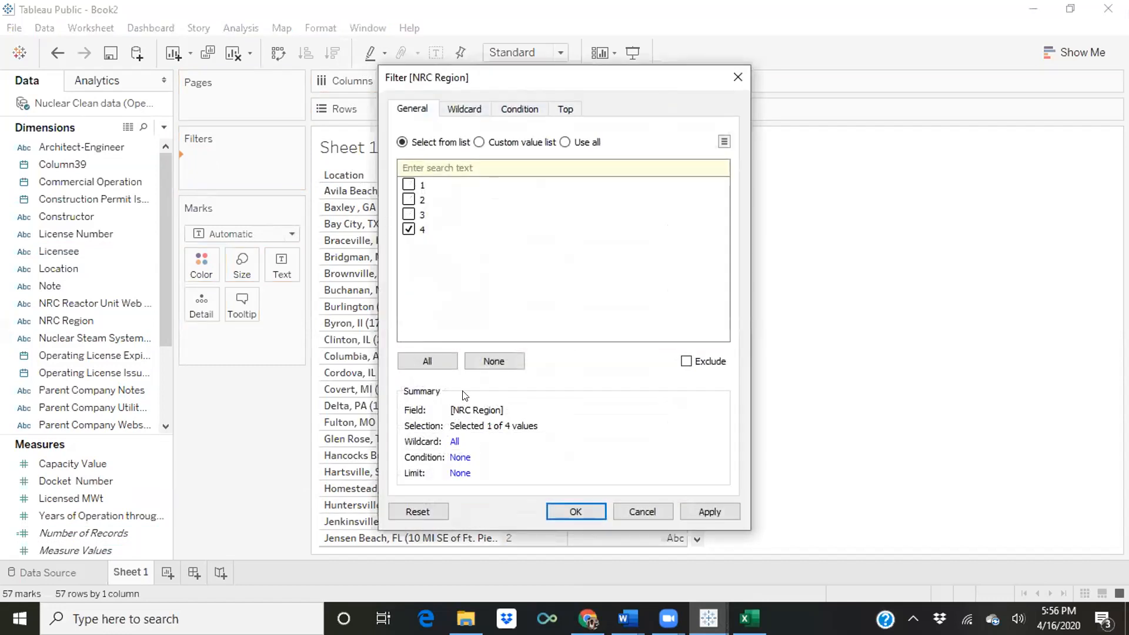
pyautogui.click(687, 512)
pyautogui.click(576, 512)
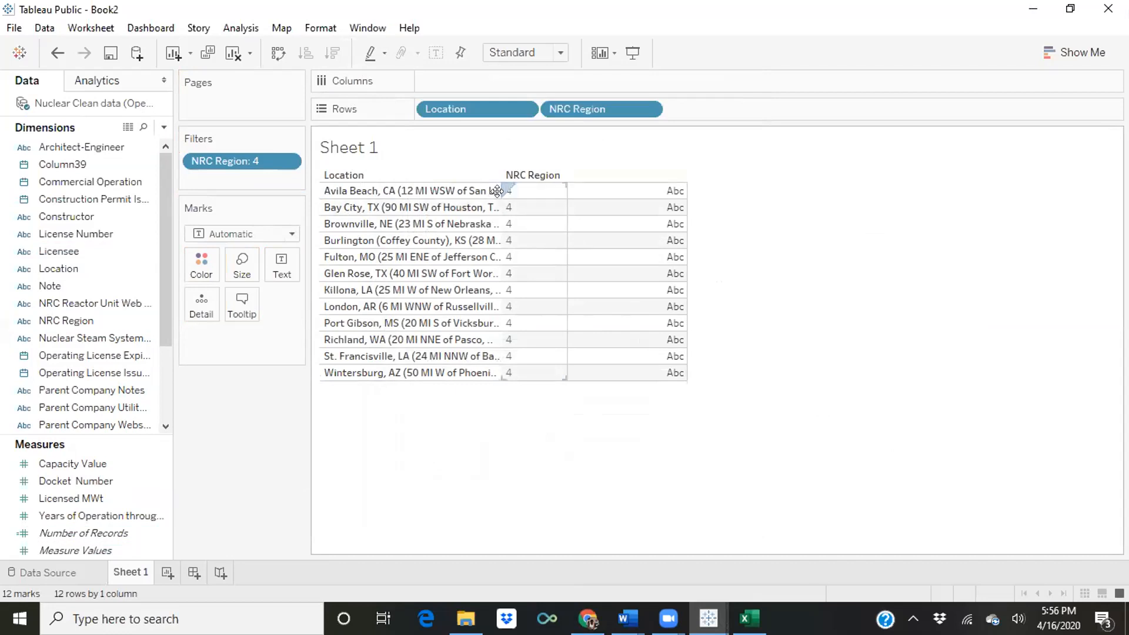
pyautogui.moveTo(499, 193); pyautogui.dragTo(552, 202)
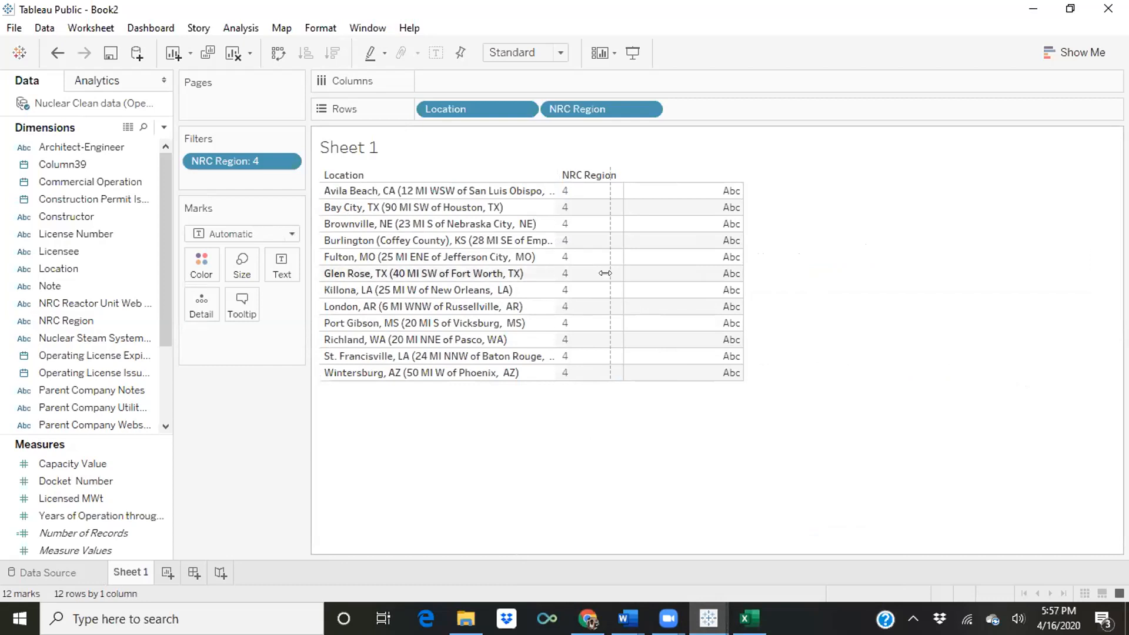
pyautogui.moveTo(606, 273); pyautogui.dragTo(610, 272)
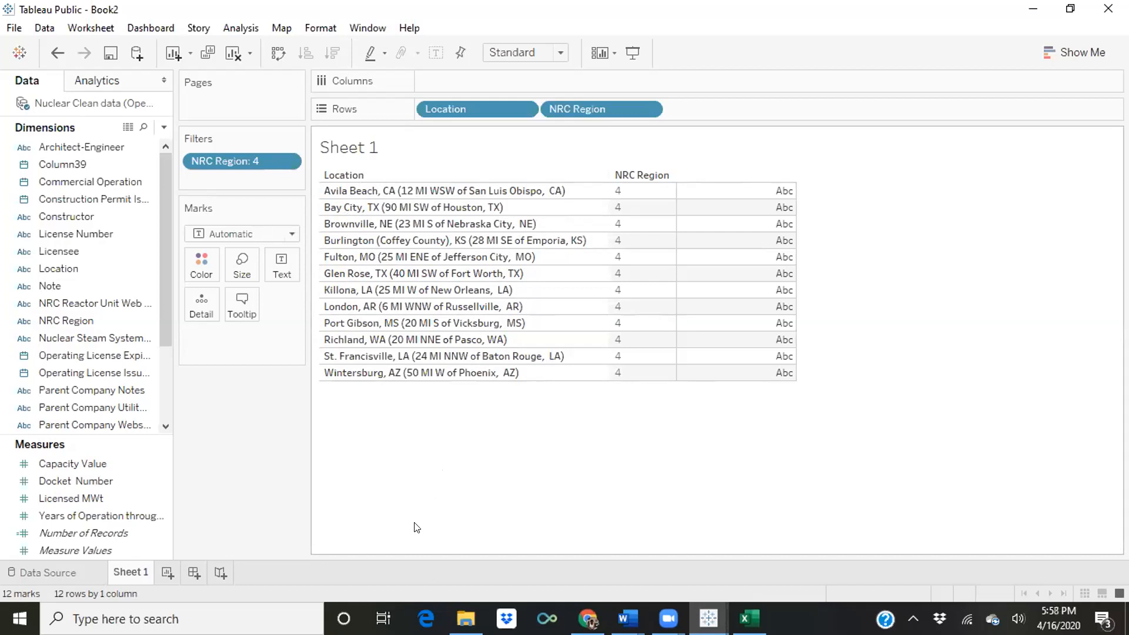
# Create a calculated field named Core Location, moving its editor clear of the upper table rows
pyautogui.click(164, 127)
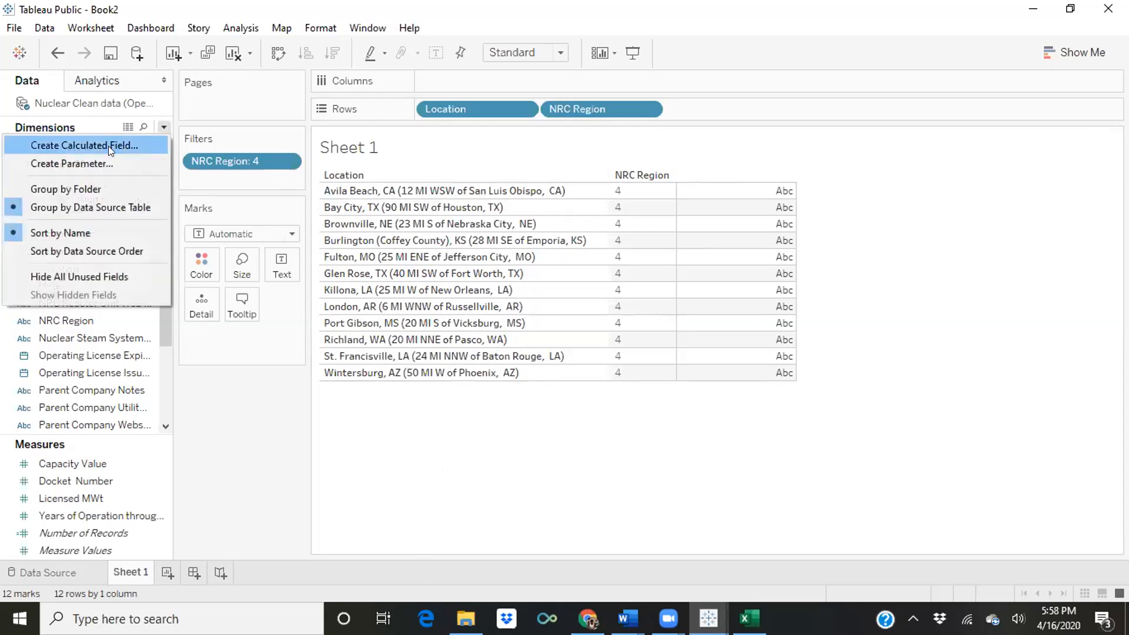
pyautogui.click(108, 146)
pyautogui.moveTo(469, 249); pyautogui.dragTo(605, 346)
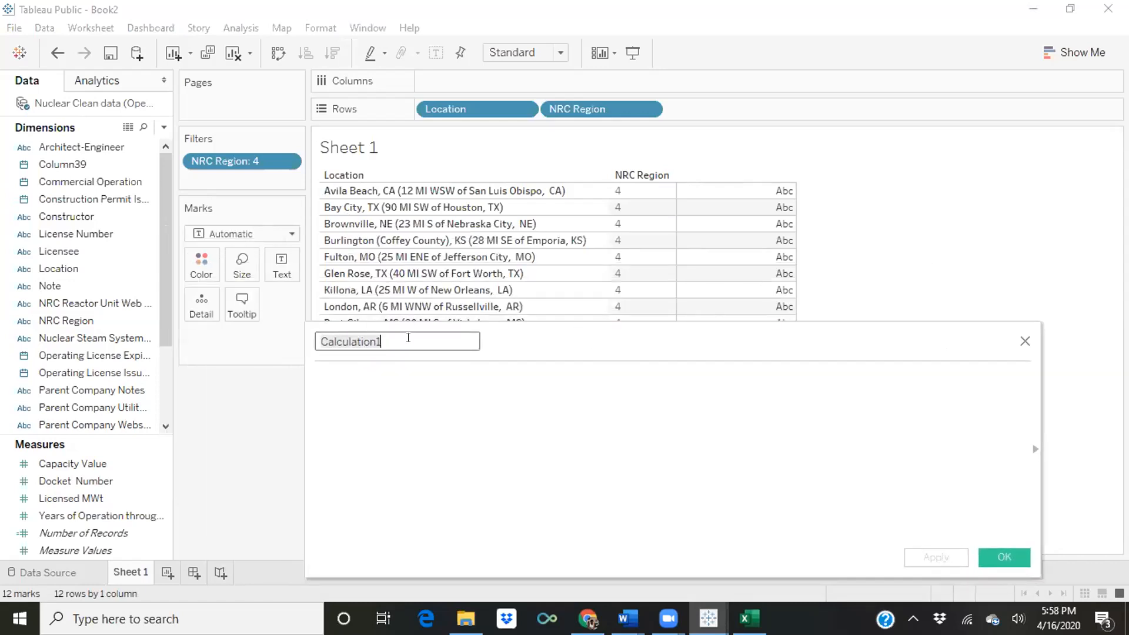
pyautogui.write('Co')
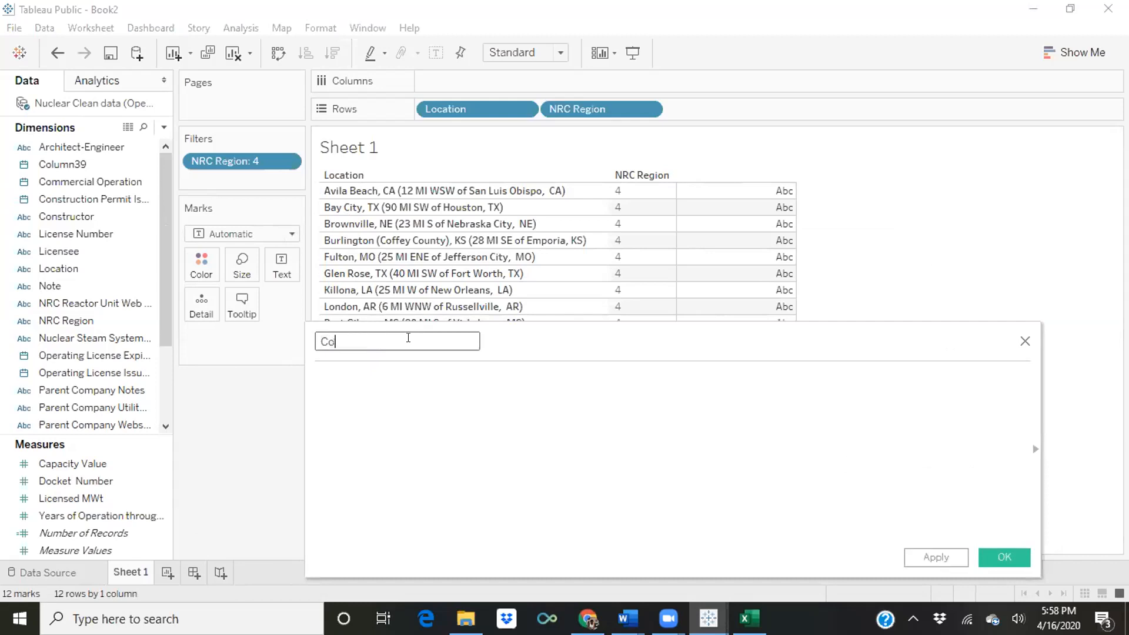
pyautogui.write('re Location')
# Begin the Core Location formula with the condition IF [NRC Region]= 4
pyautogui.click(336, 389)
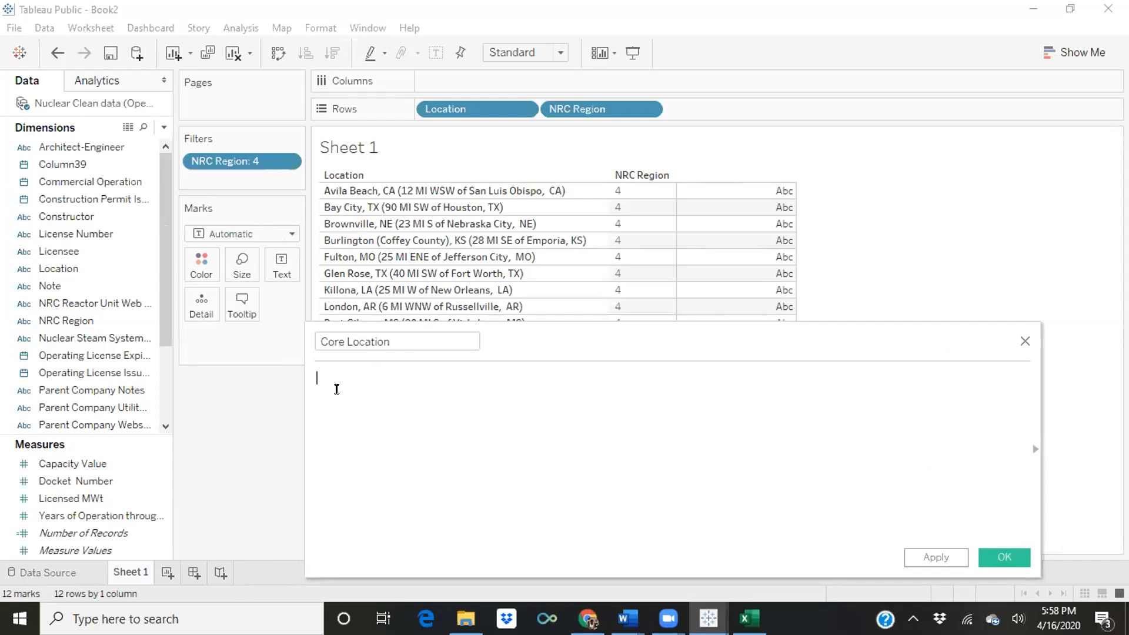
pyautogui.write('I')
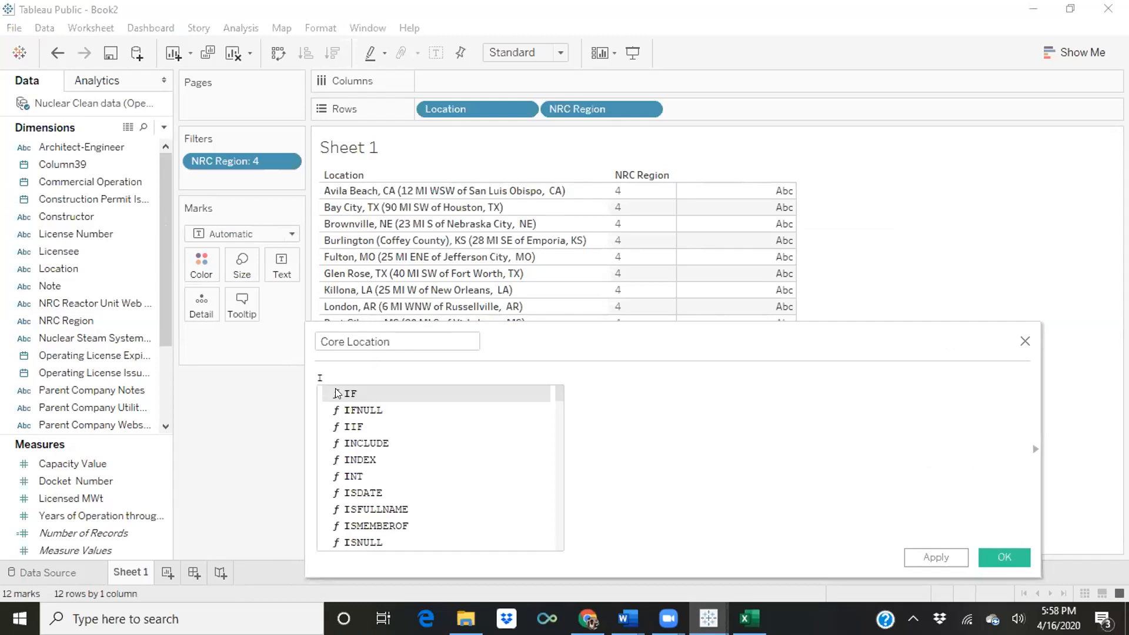
pyautogui.write('F re')
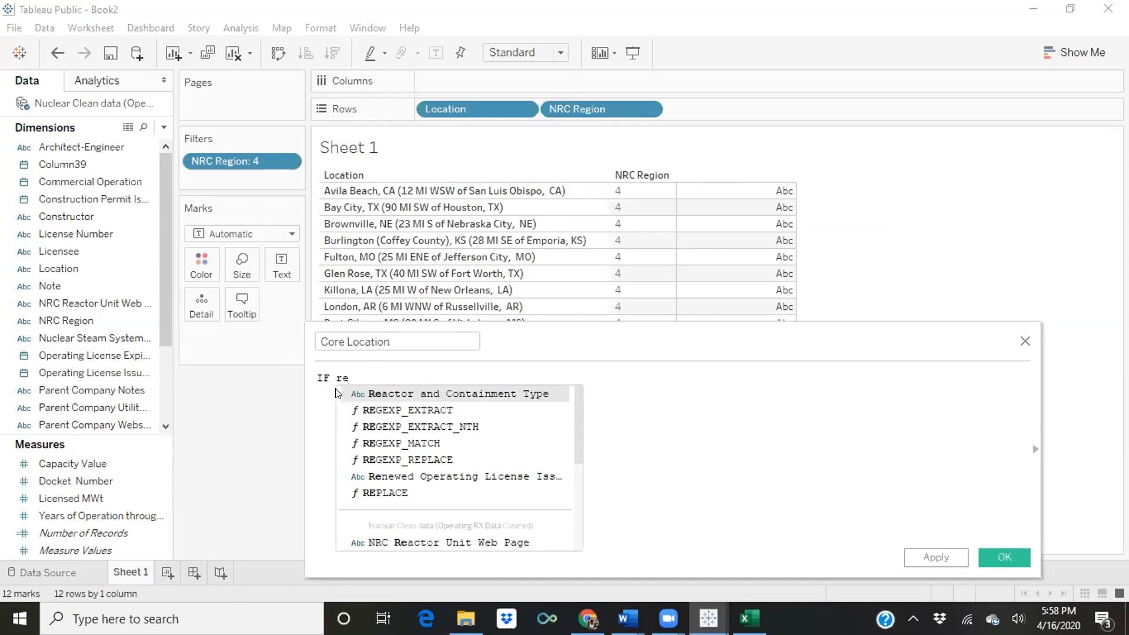
pyautogui.press('BackSpace')
pyautogui.press('BackSpace')
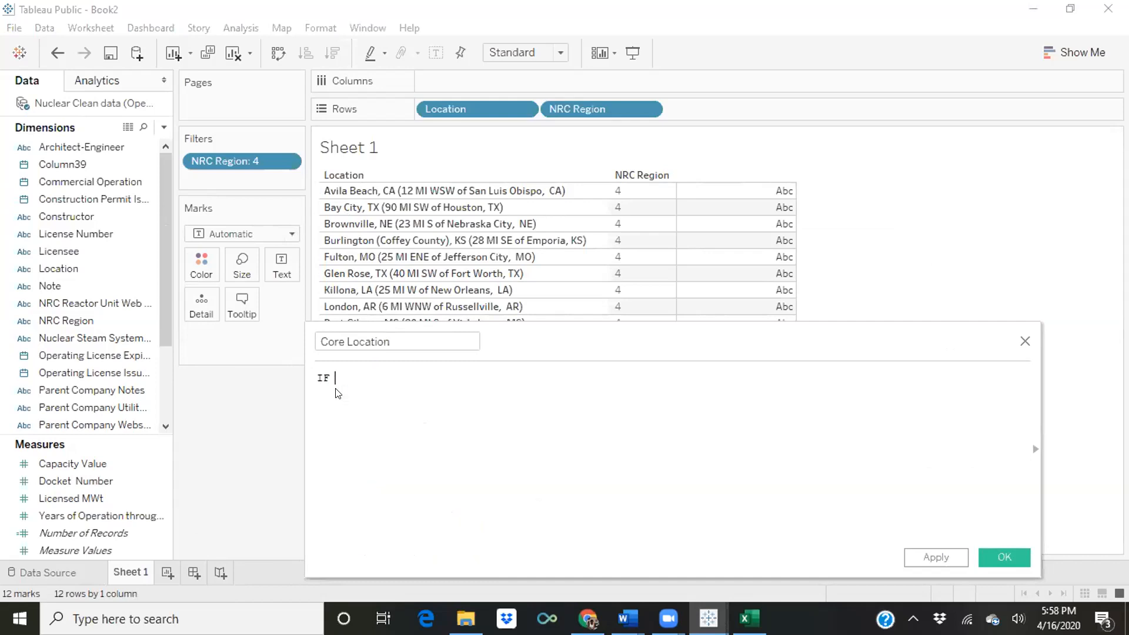
pyautogui.write('nrc')
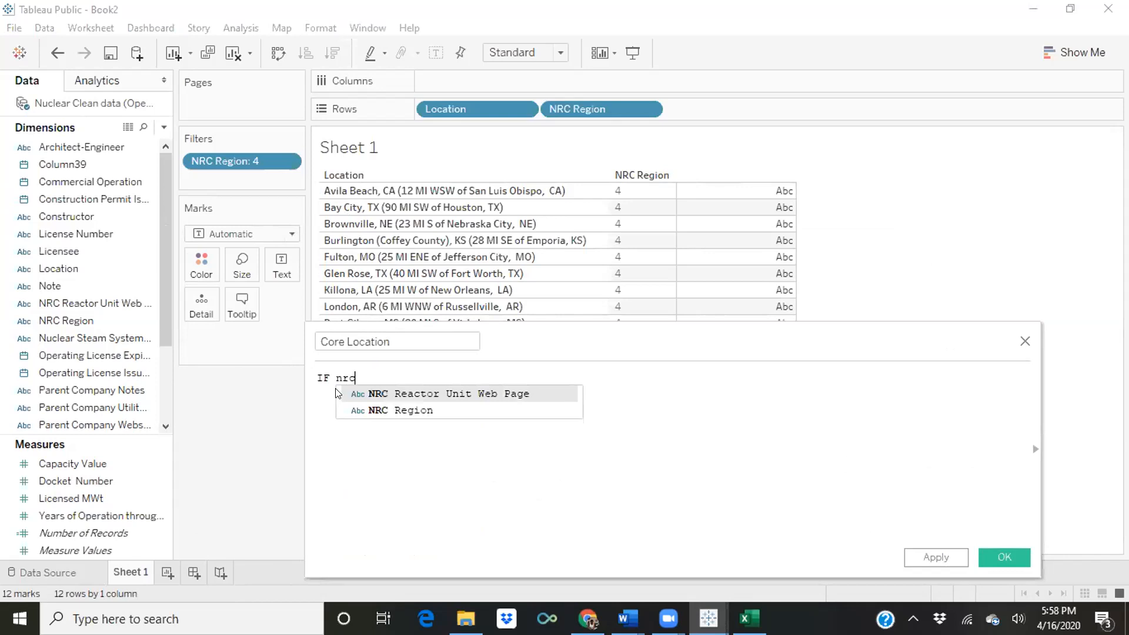
pyautogui.press('Down')
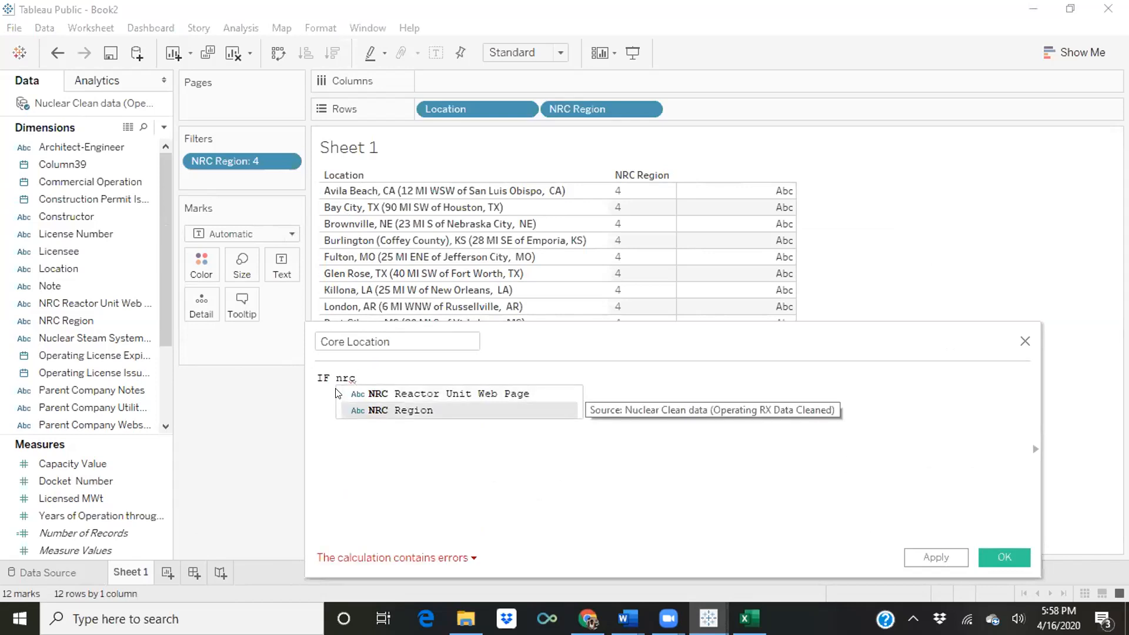
pyautogui.press('Up')
pyautogui.press('Down')
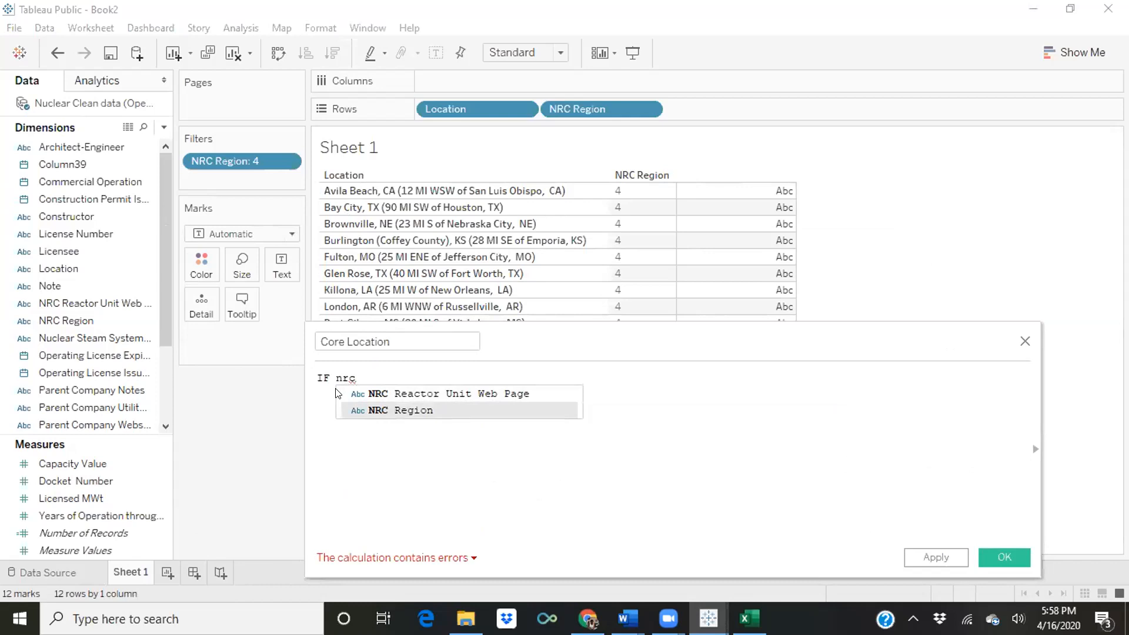
pyautogui.press('Return')
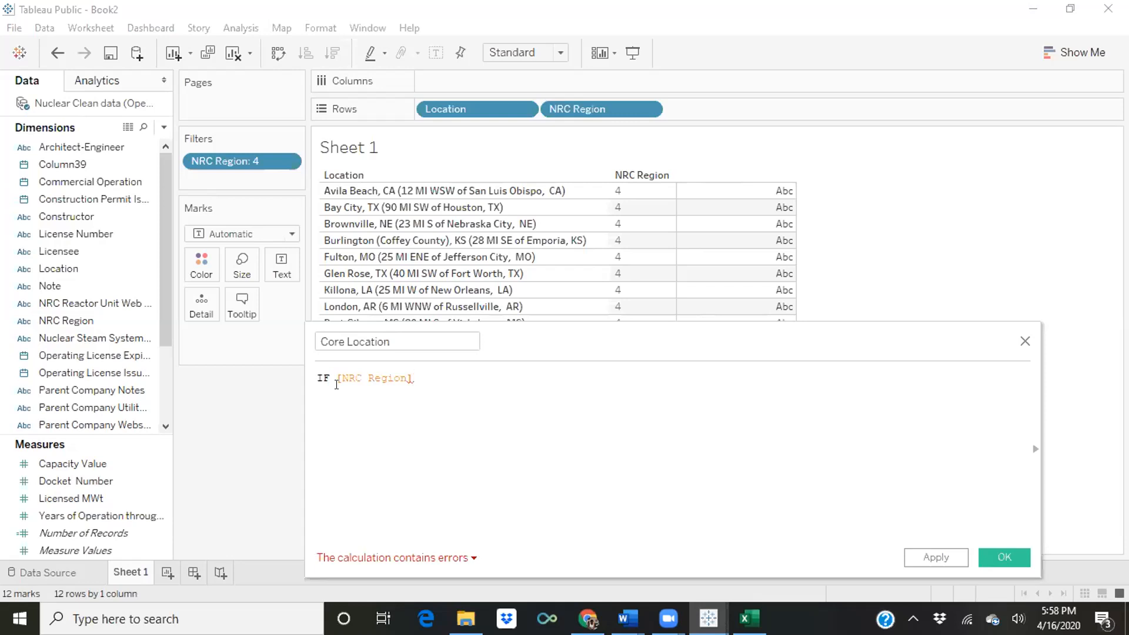
pyautogui.write('= 4')
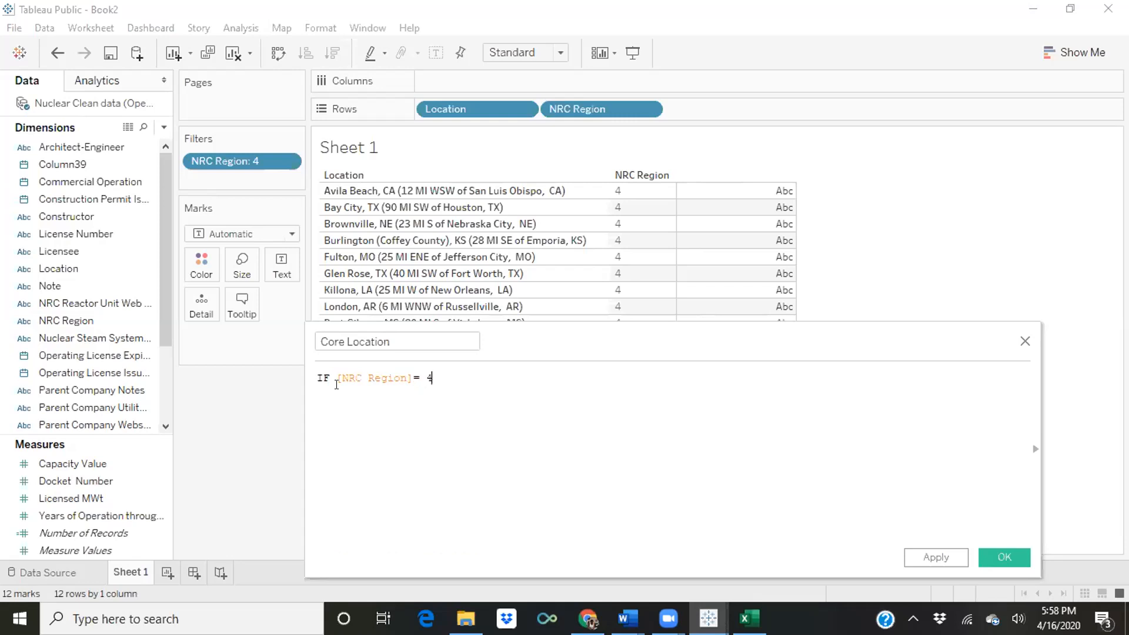
# Extend the formula after the condition with THEN 'Core Location' ELSE
pyautogui.write(' t')
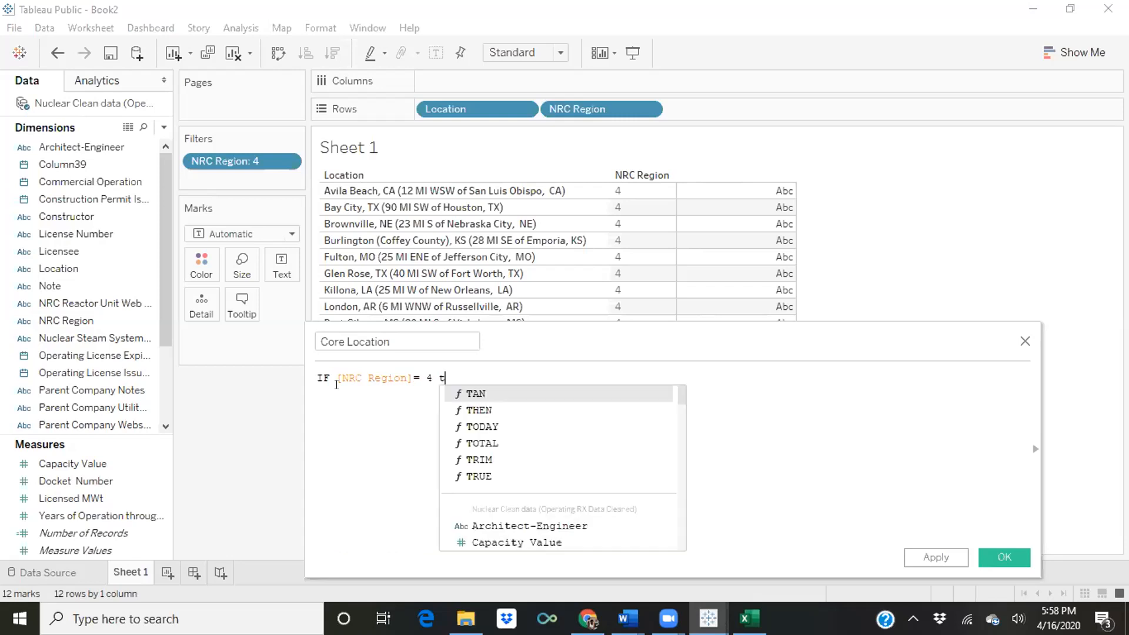
pyautogui.write('h')
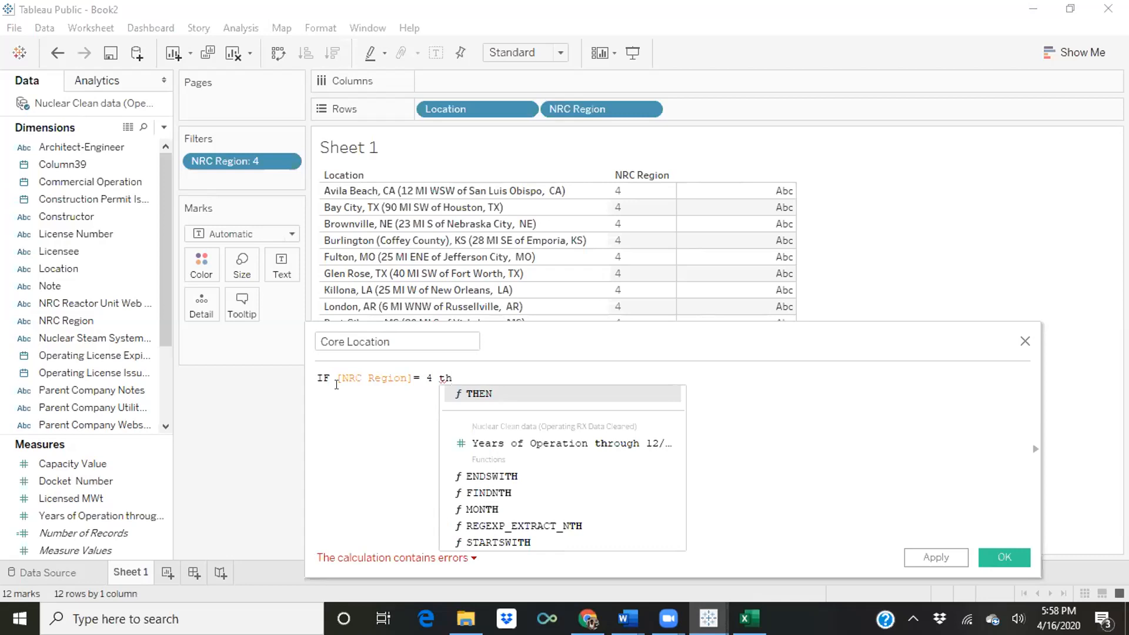
pyautogui.press('Return')
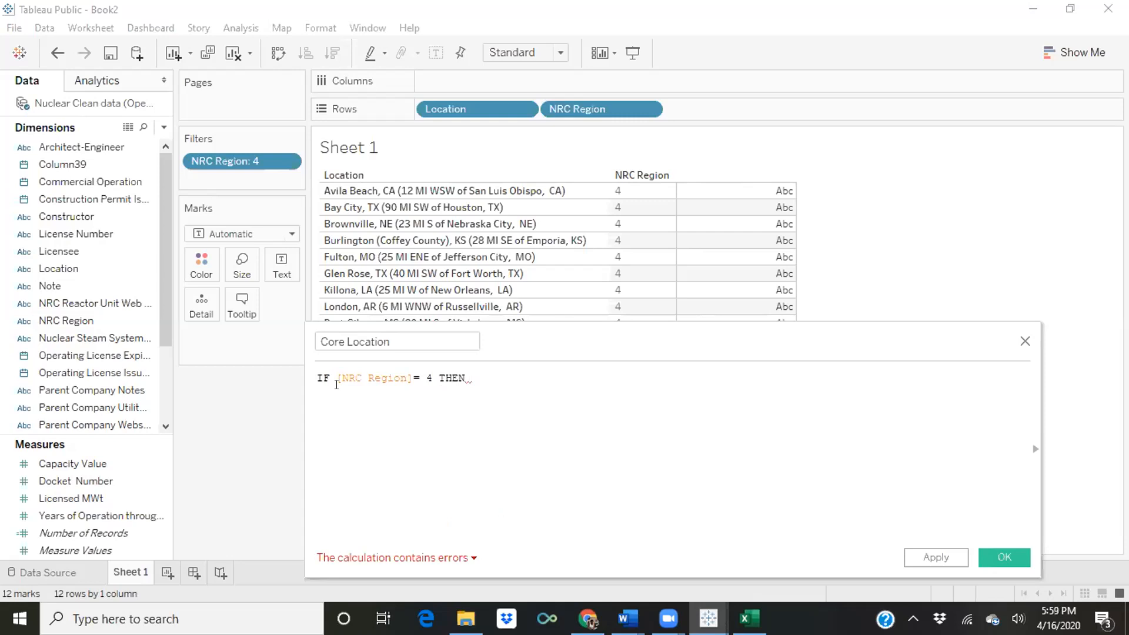
pyautogui.write("'Core")
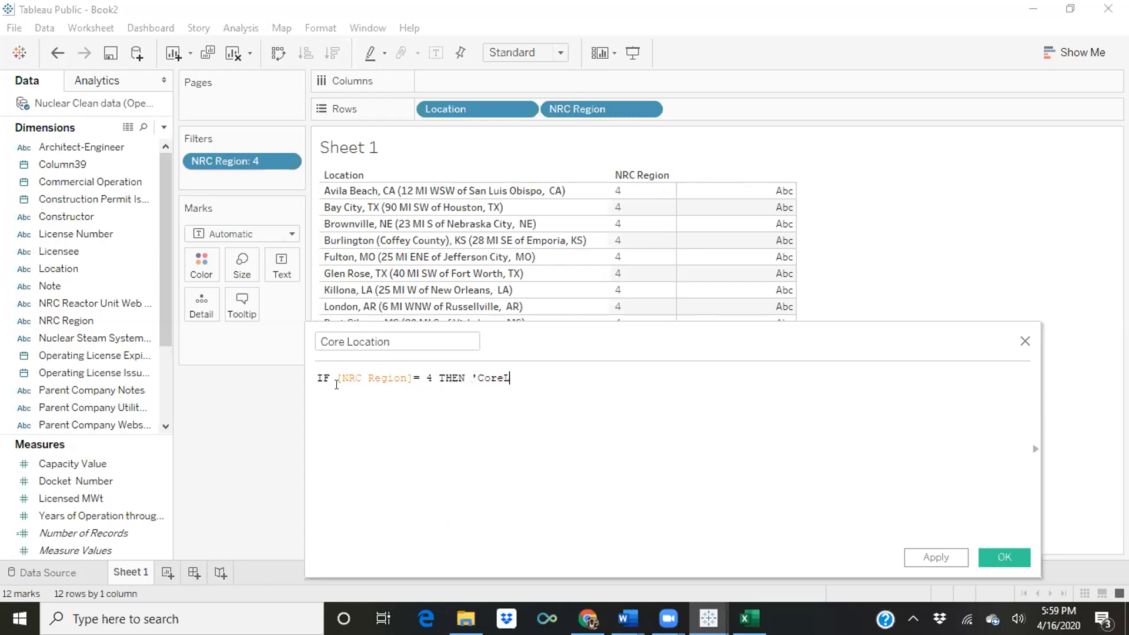
pyautogui.write(" Location' else")
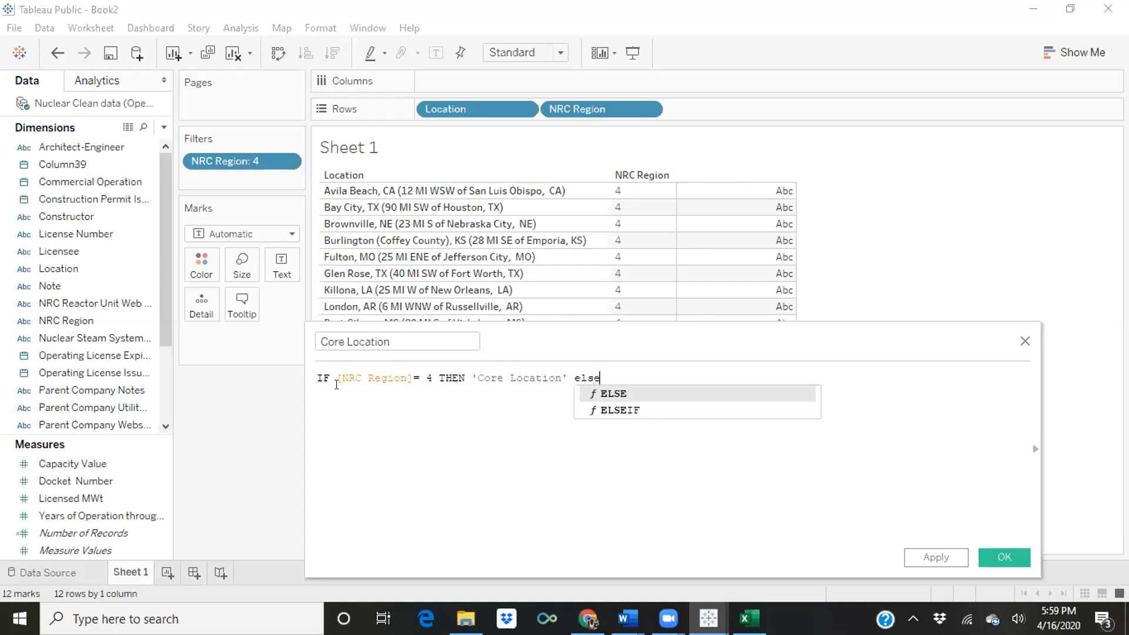
pyautogui.press('Return')
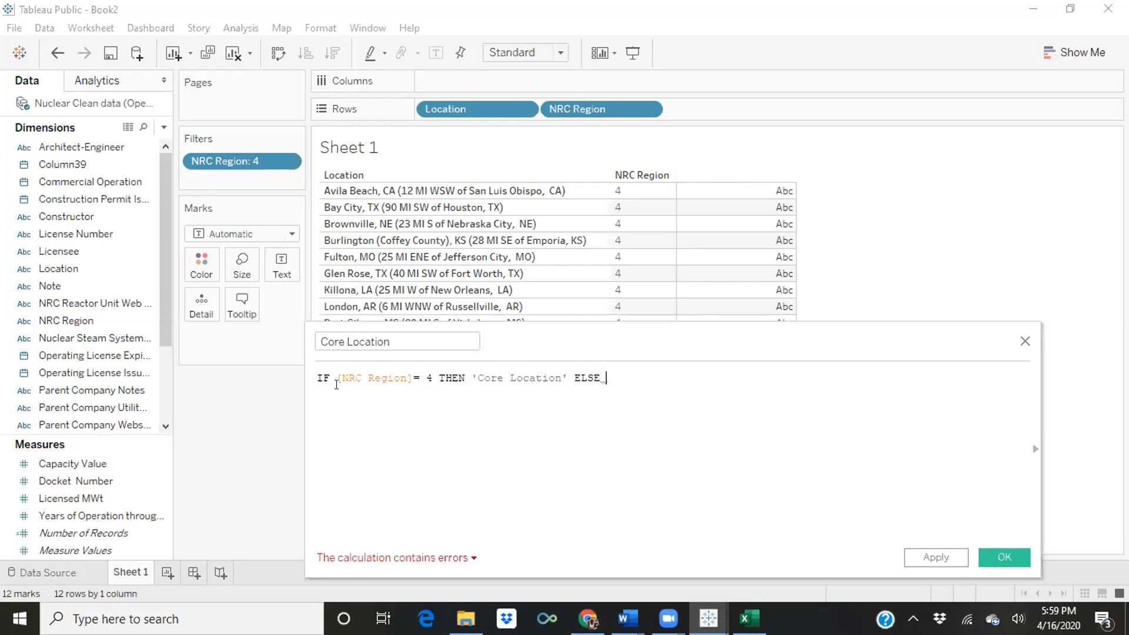
# Complete the formula with 'Other Core' as the ELSE result on a new line and END below it
pyautogui.press('Return')
pyautogui.write("'ot")
pyautogui.press('BackSpace')
pyautogui.press('BackSpace')
pyautogui.write('O')
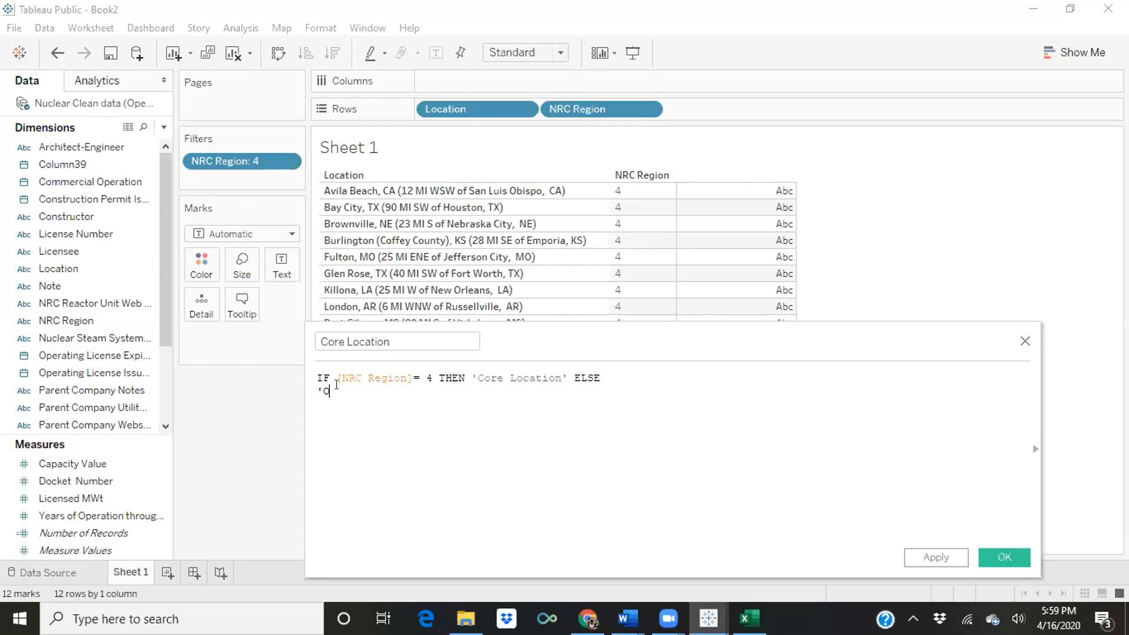
pyautogui.write("ther Core'")
pyautogui.press('Return')
pyautogui.write('end')
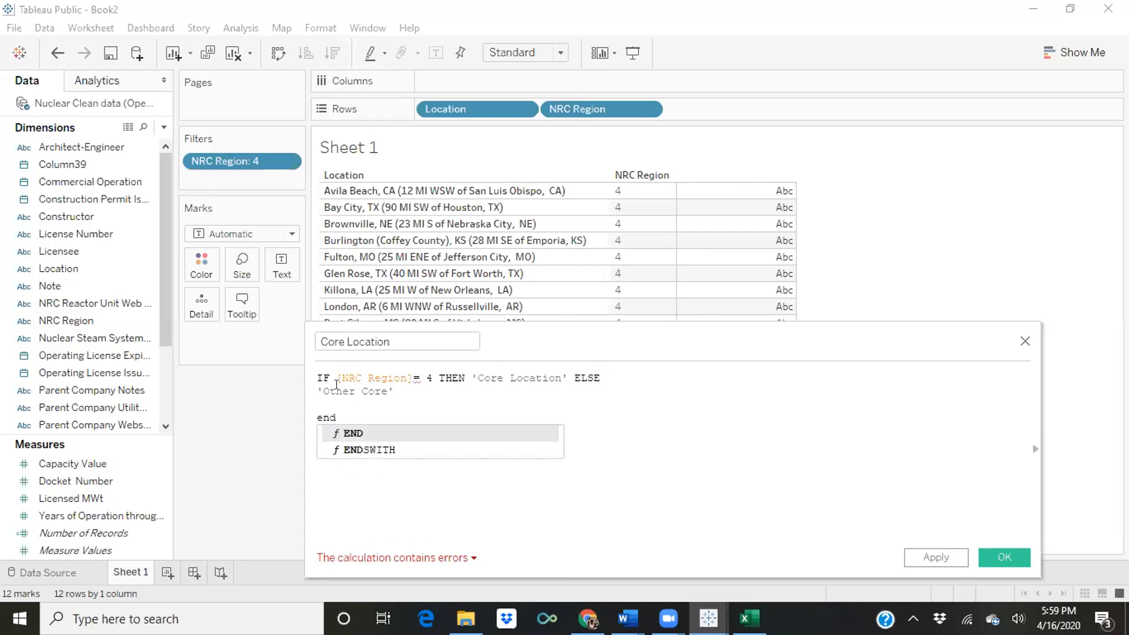
pyautogui.press('Return')
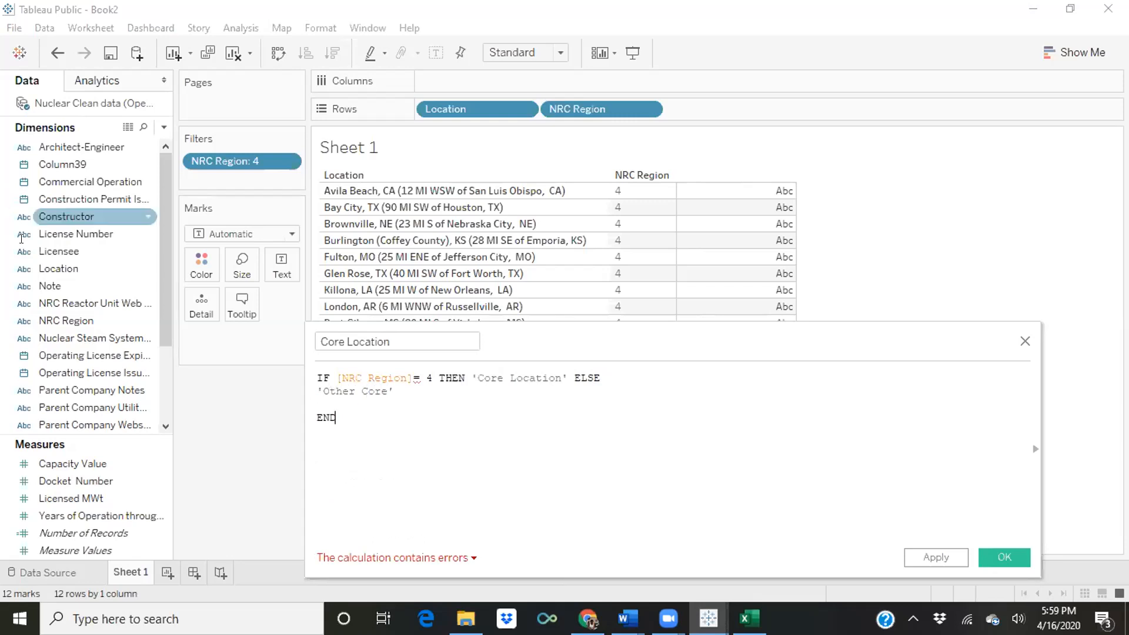
# Replace the equals sign between [NRC Region] and 4 in the formula with a comma
pyautogui.click(426, 378)
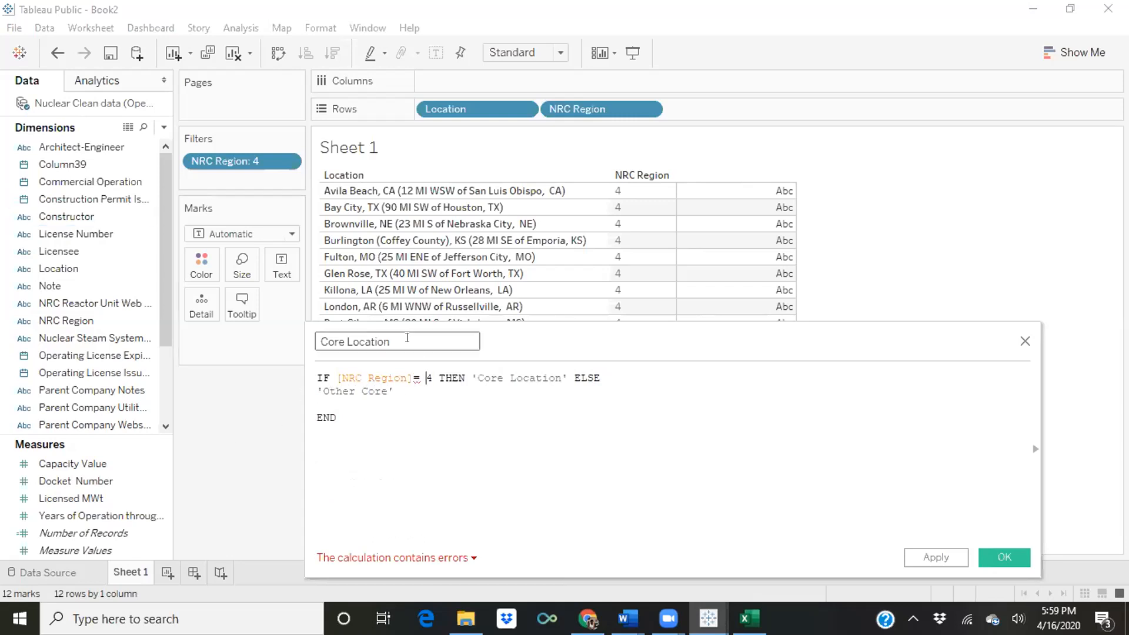
pyautogui.press('BackSpace')
pyautogui.press('BackSpace')
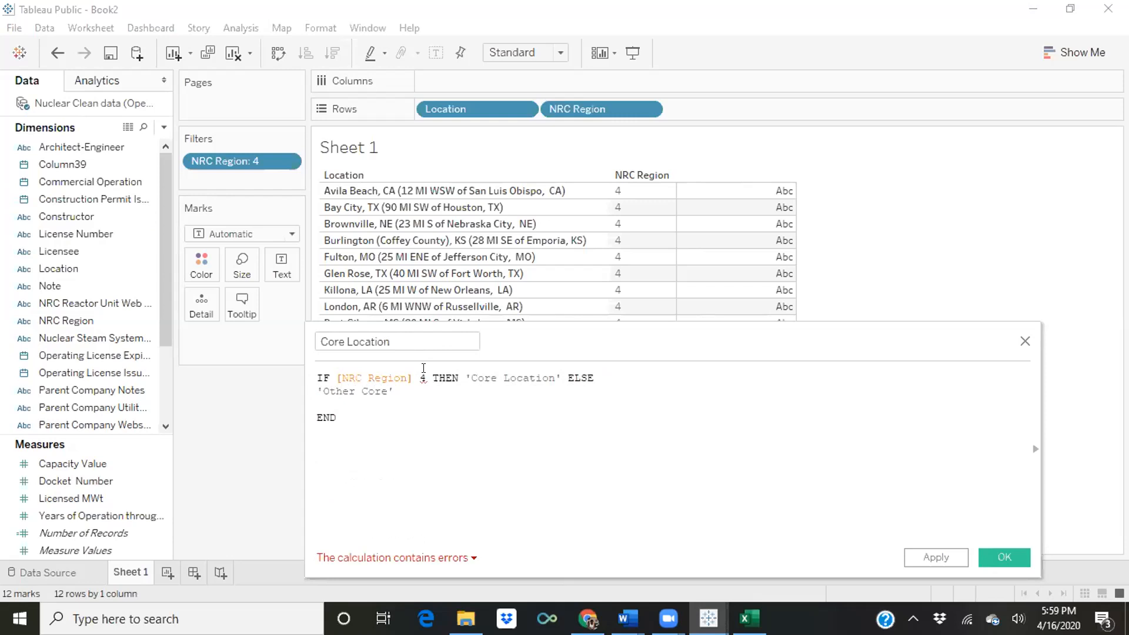
pyautogui.write(',')
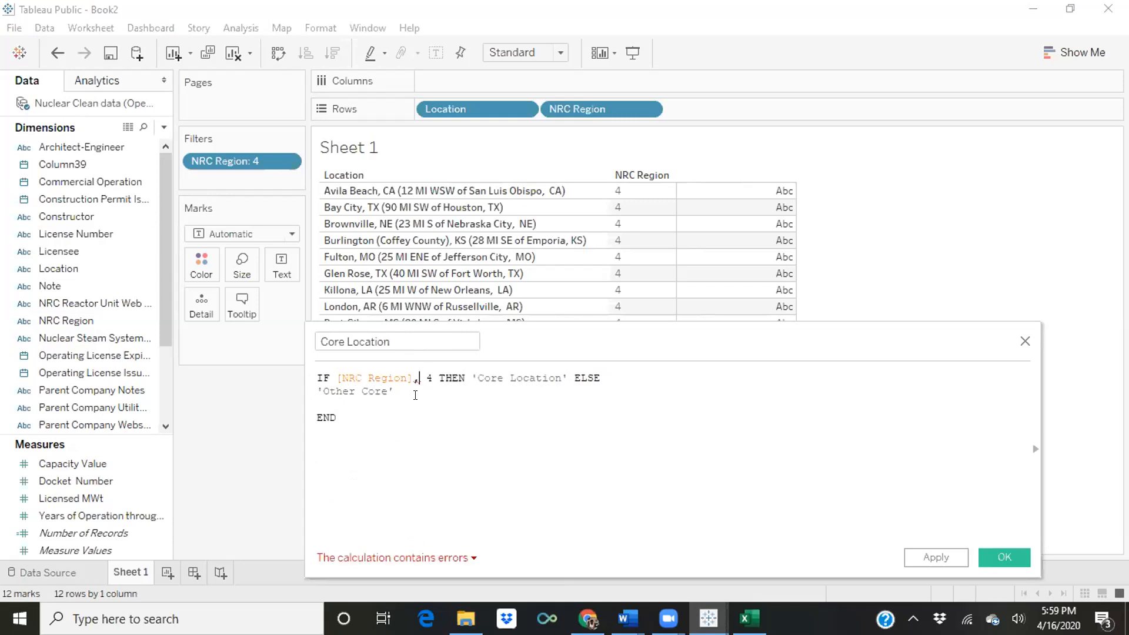
# Remove the comma between [NRC Region] and 4 in the Core Location formula and check the calculation error
pyautogui.press('BackSpace')
pyautogui.write('=')
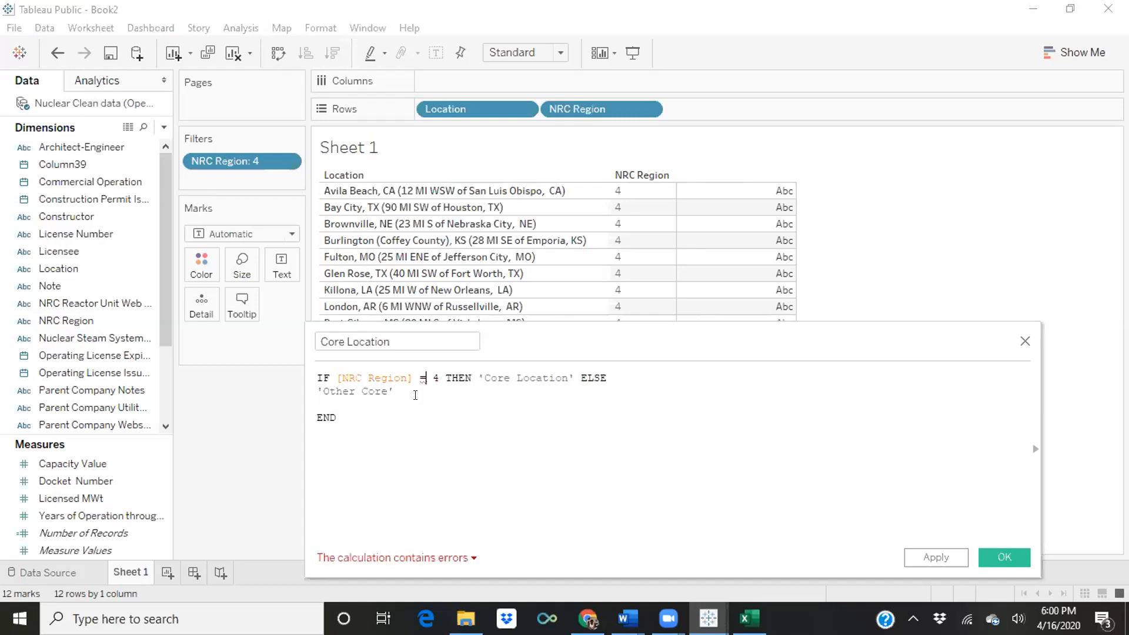
pyautogui.press('BackSpace')
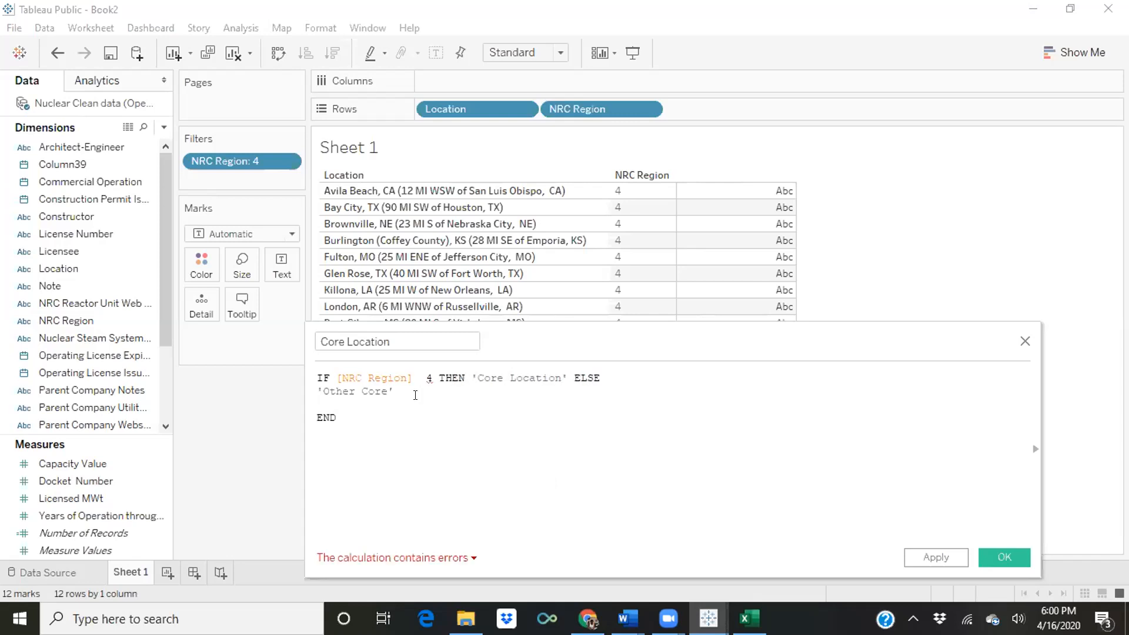
pyautogui.press('BackSpace')
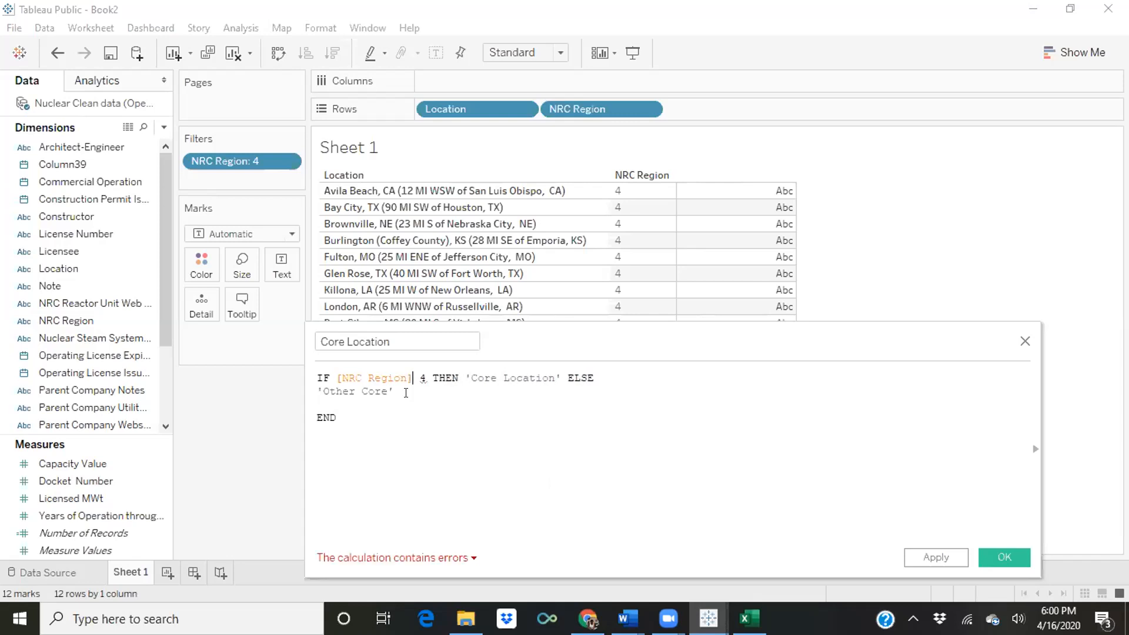
pyautogui.click(416, 558)
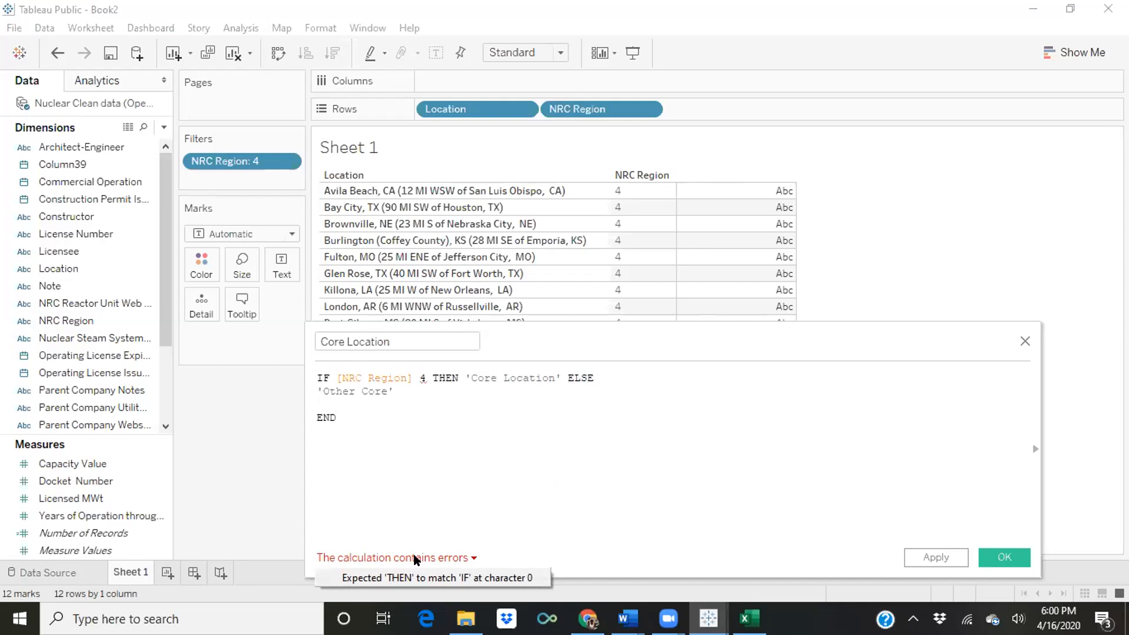
# Insert an equals sign between [NRC Region] and 4 and check the calculation error details
pyautogui.click(417, 378)
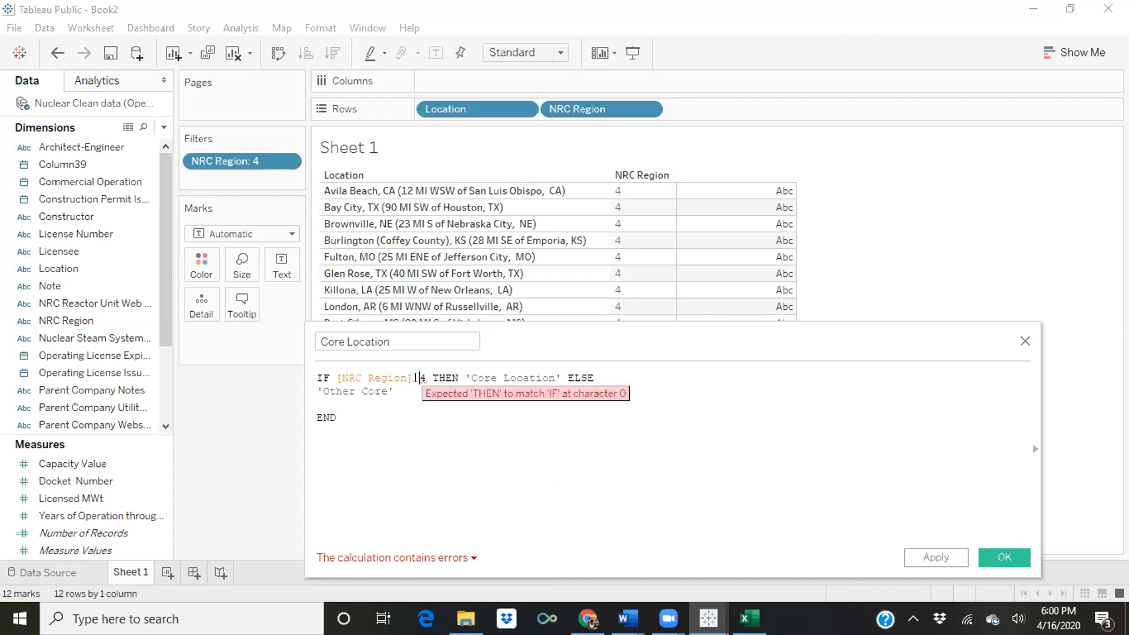
pyautogui.write('=')
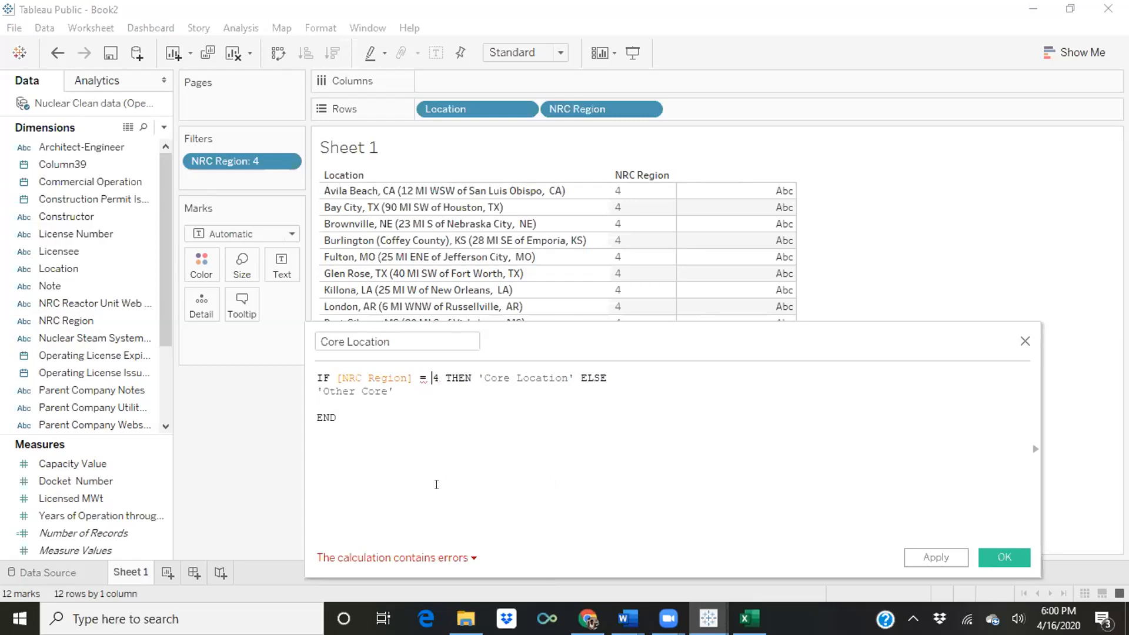
pyautogui.click(428, 558)
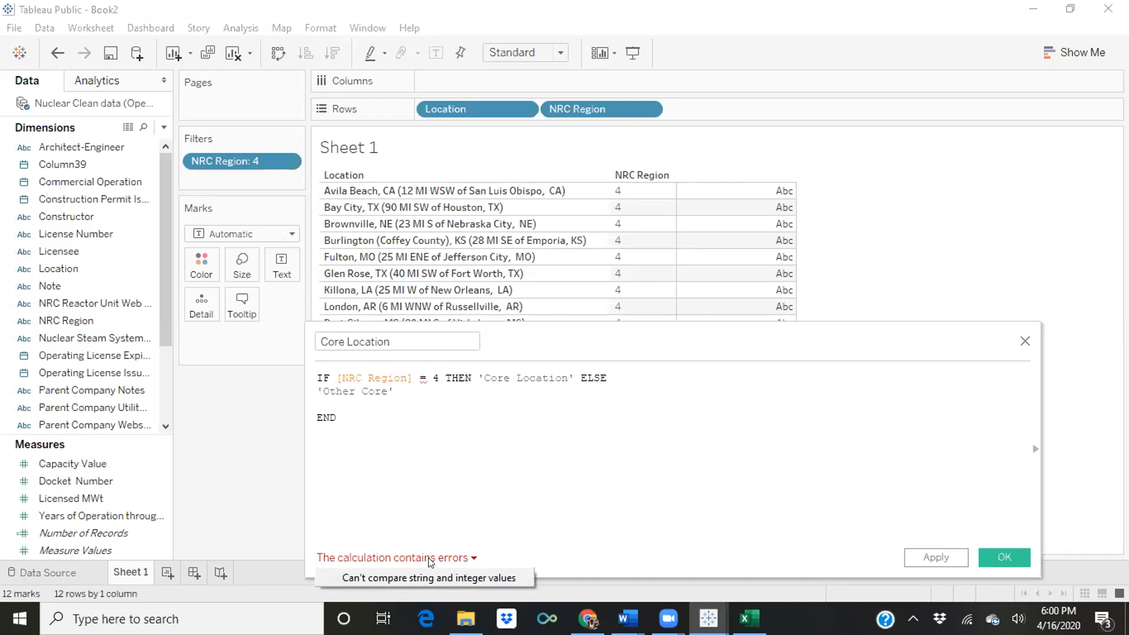
pyautogui.click(444, 444)
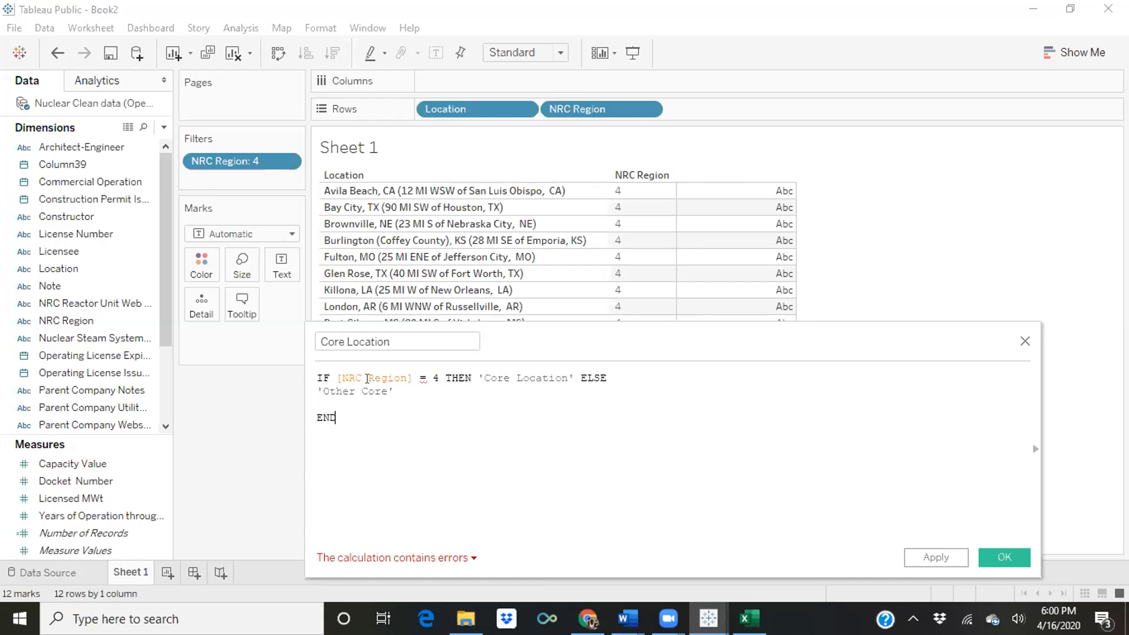
# Try inserting the CONTAINS function after IF with NRC Region as its string argument
pyautogui.click(330, 368)
pyautogui.write('con')
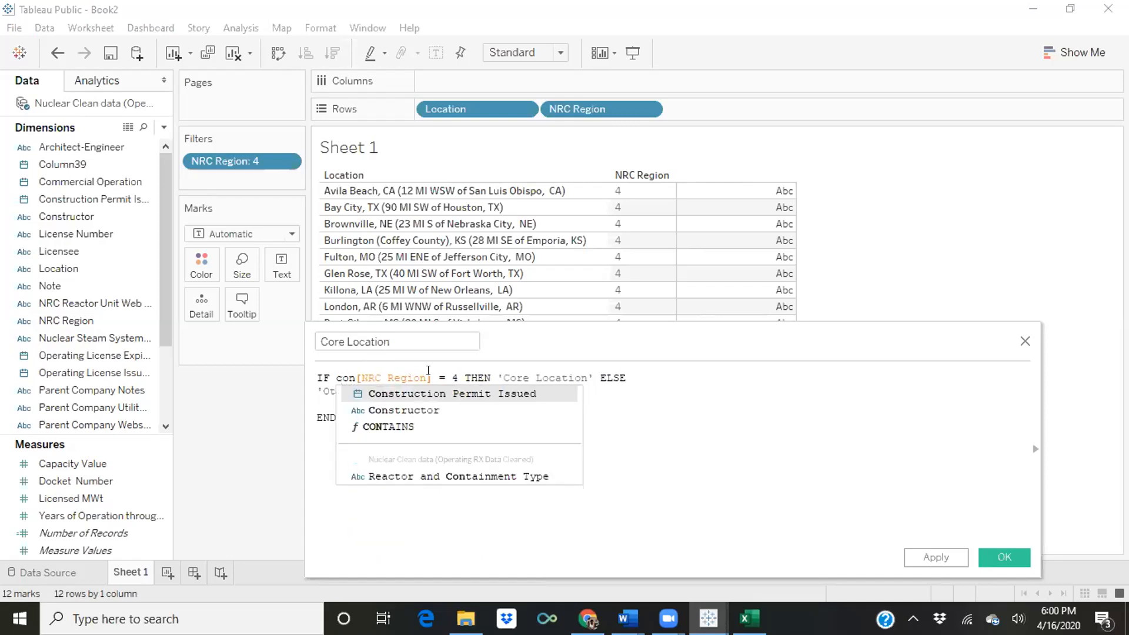
pyautogui.press('Down')
pyautogui.press('Down')
pyautogui.press('Return')
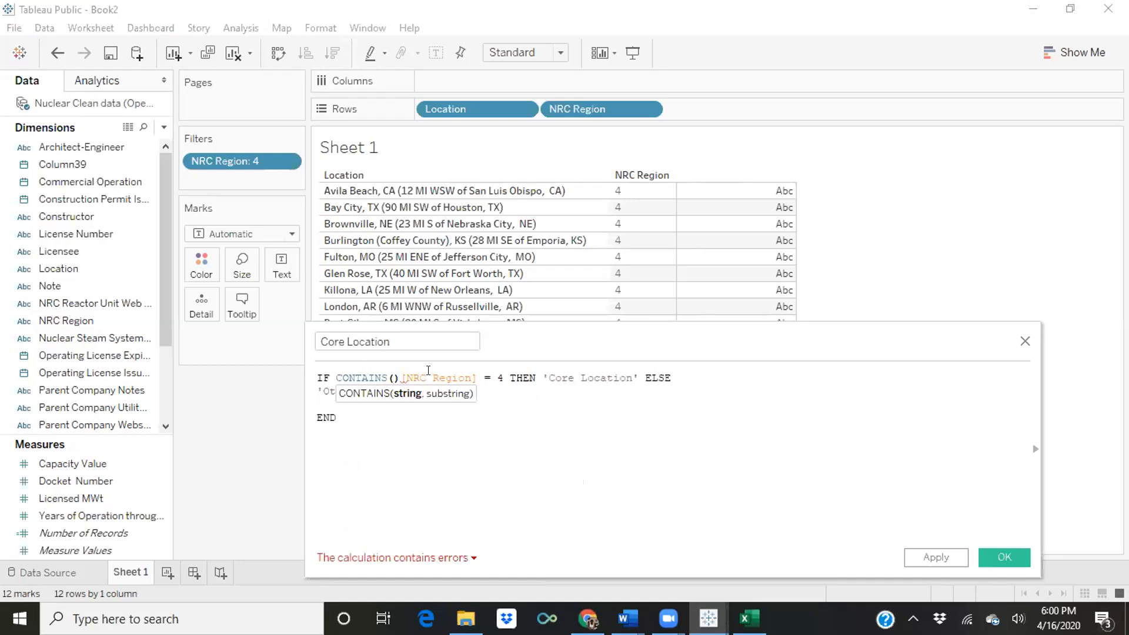
pyautogui.write('n')
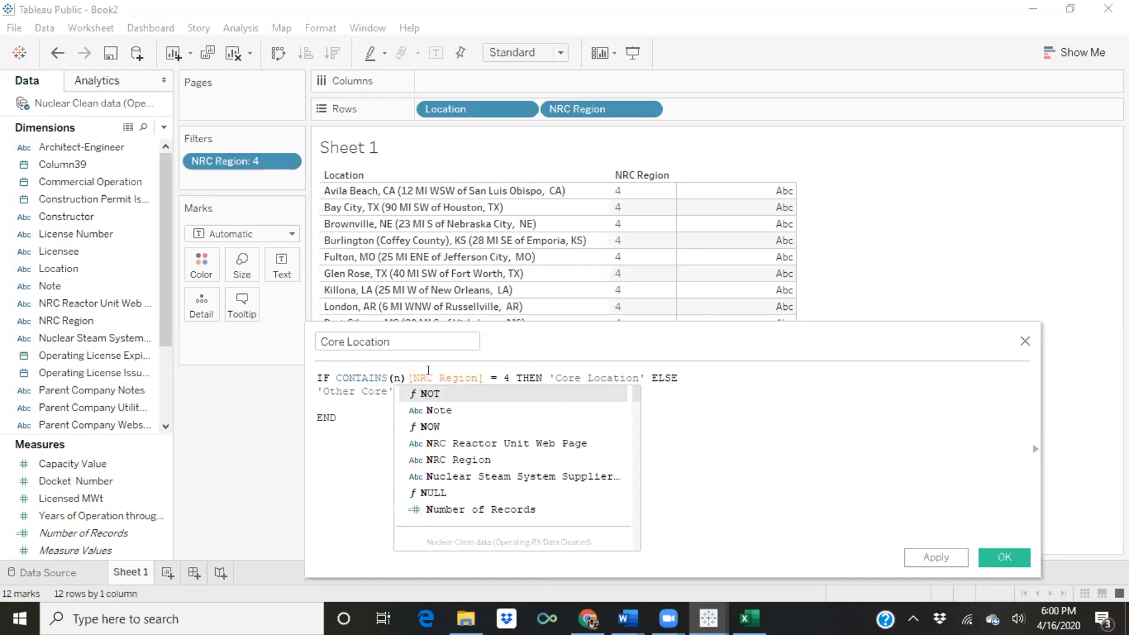
pyautogui.write('rc')
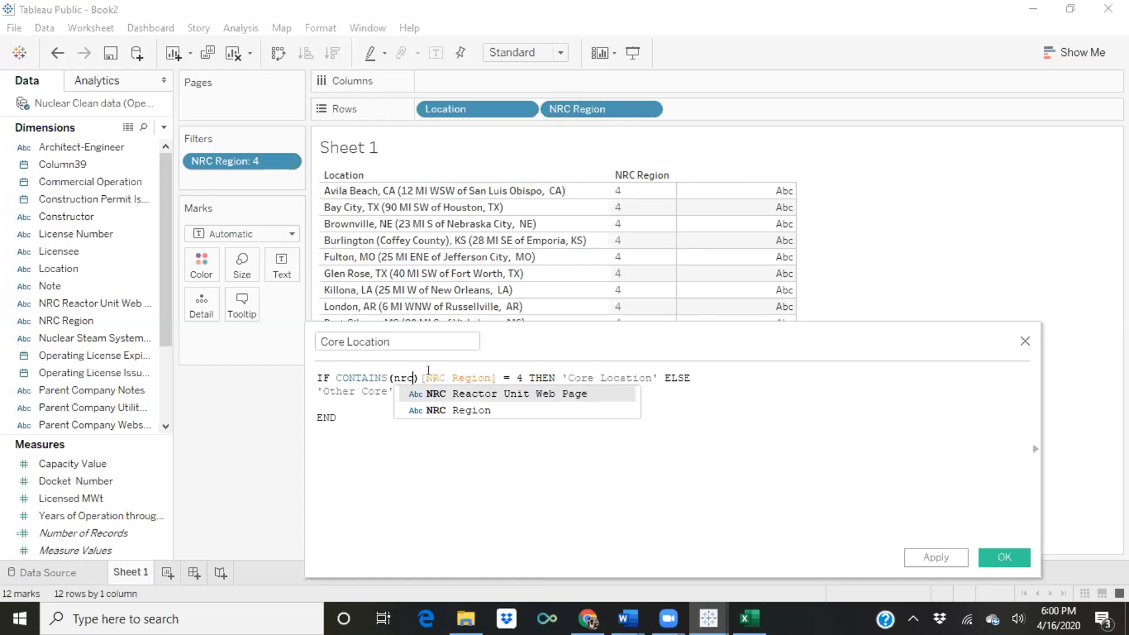
pyautogui.press('Down')
pyautogui.press('Return')
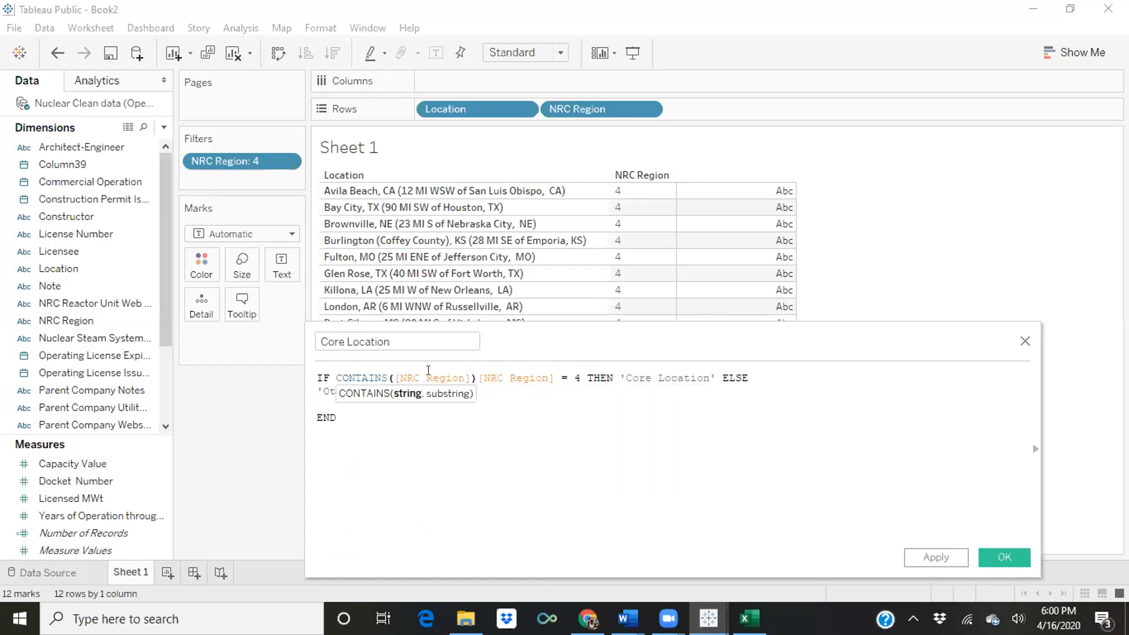
# Delete the duplicate [NRC Region] following CONTAINS([NRC Region]) and check the function's error
pyautogui.click(477, 371)
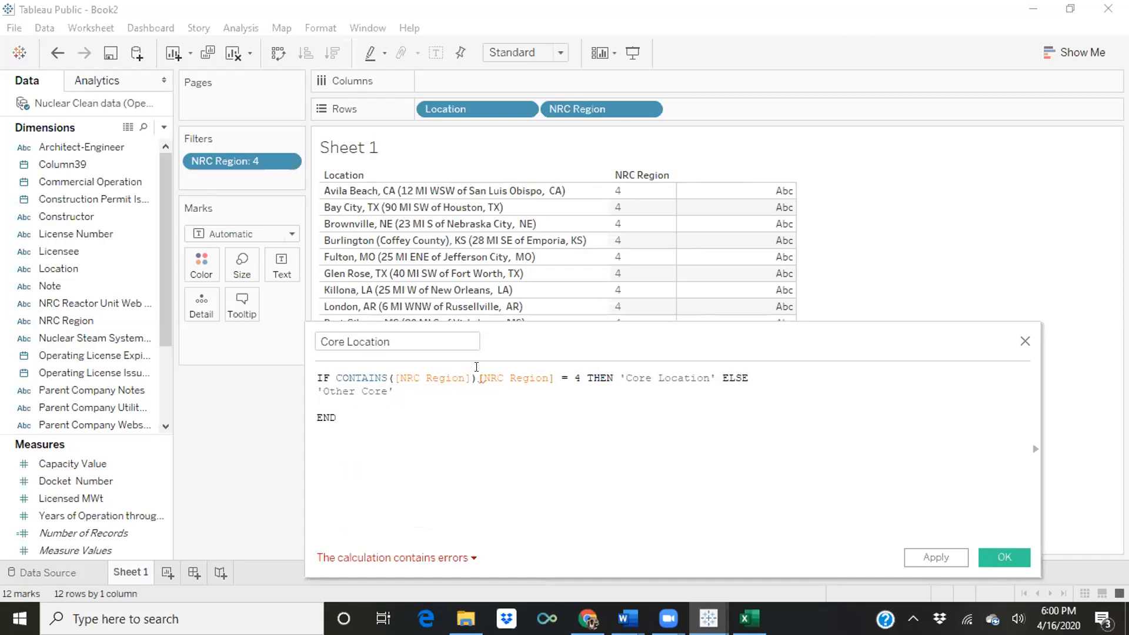
pyautogui.press('Delete')
pyautogui.press('Delete')
pyautogui.press('Delete')
pyautogui.press('Delete')
pyautogui.press('Delete')
pyautogui.press('Delete')
pyautogui.press('Delete')
pyautogui.press('Delete')
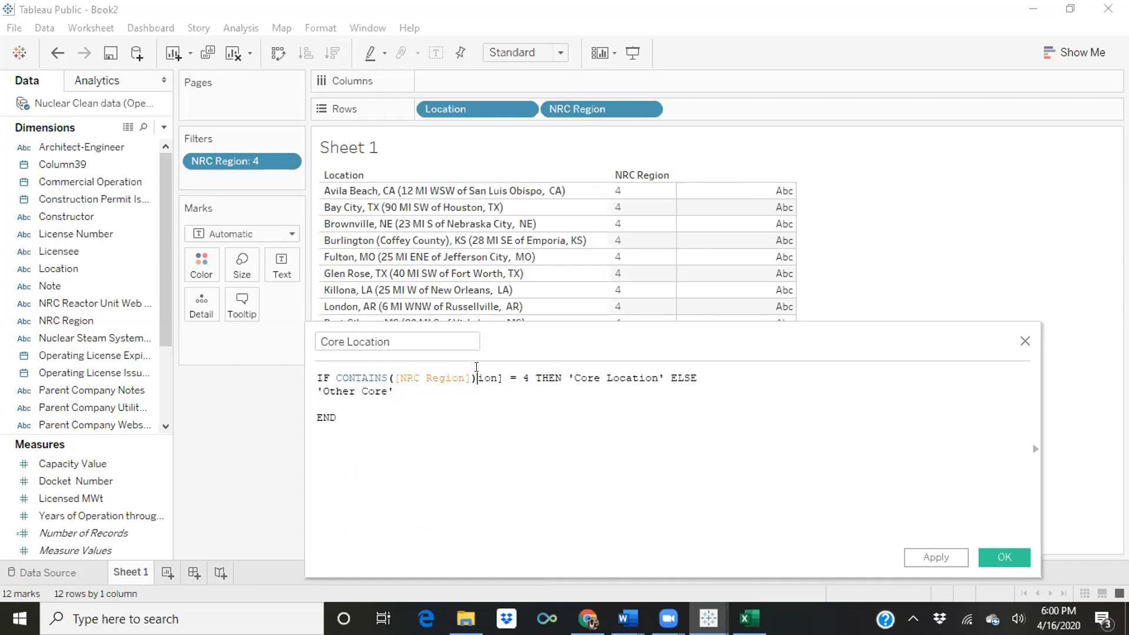
pyautogui.press('Delete')
pyautogui.press('Delete')
pyautogui.press('Delete')
pyautogui.press('Delete')
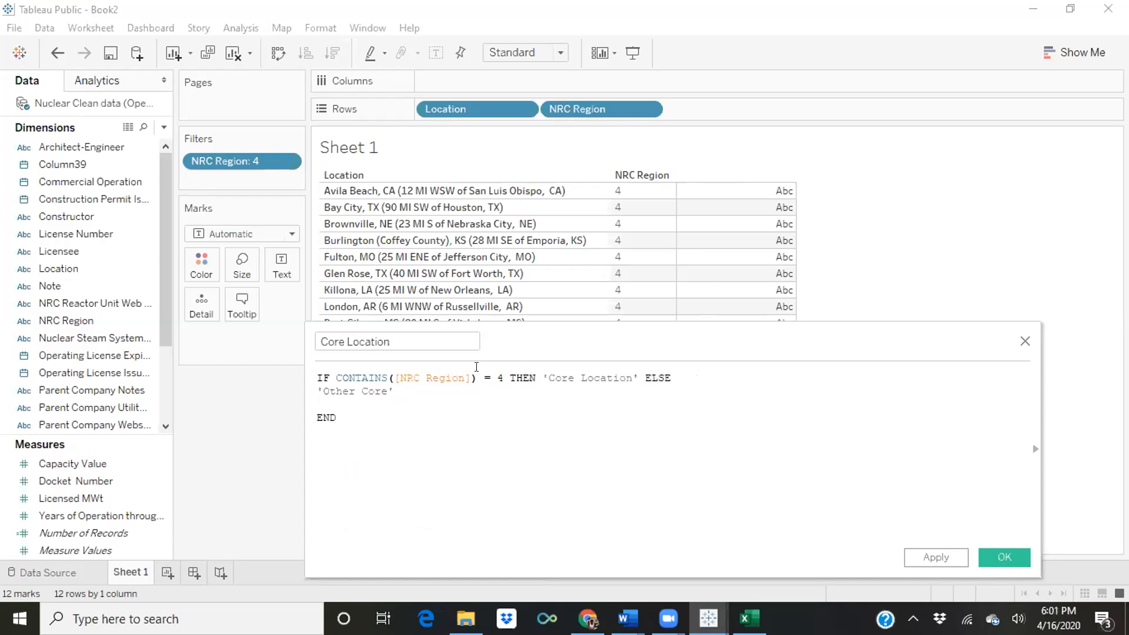
pyautogui.press('Delete')
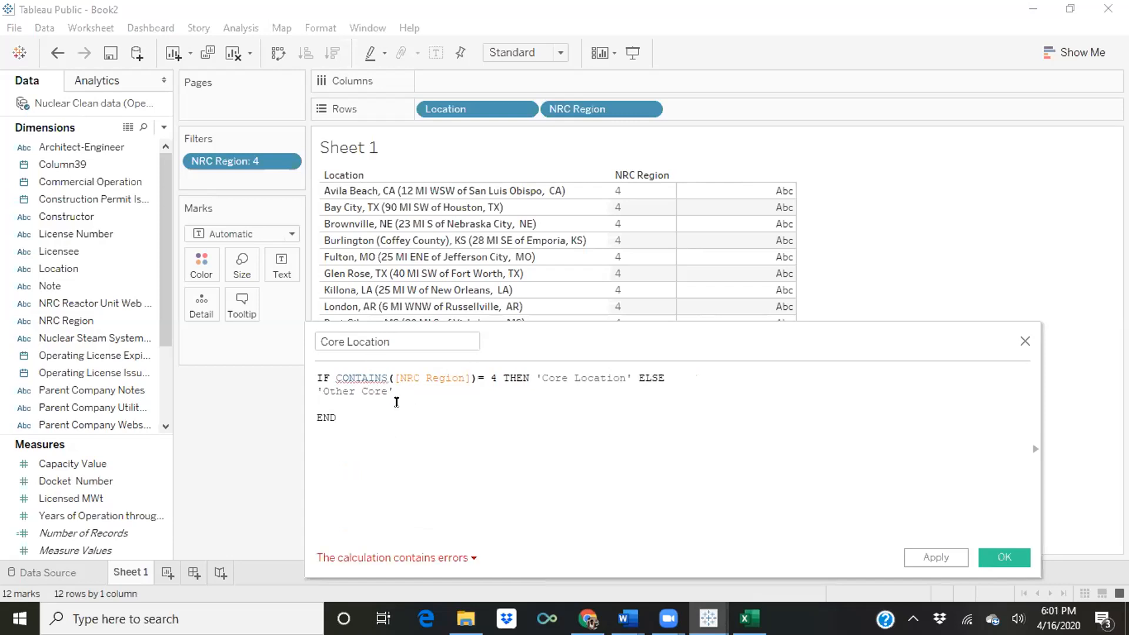
pyautogui.moveTo(370, 378)
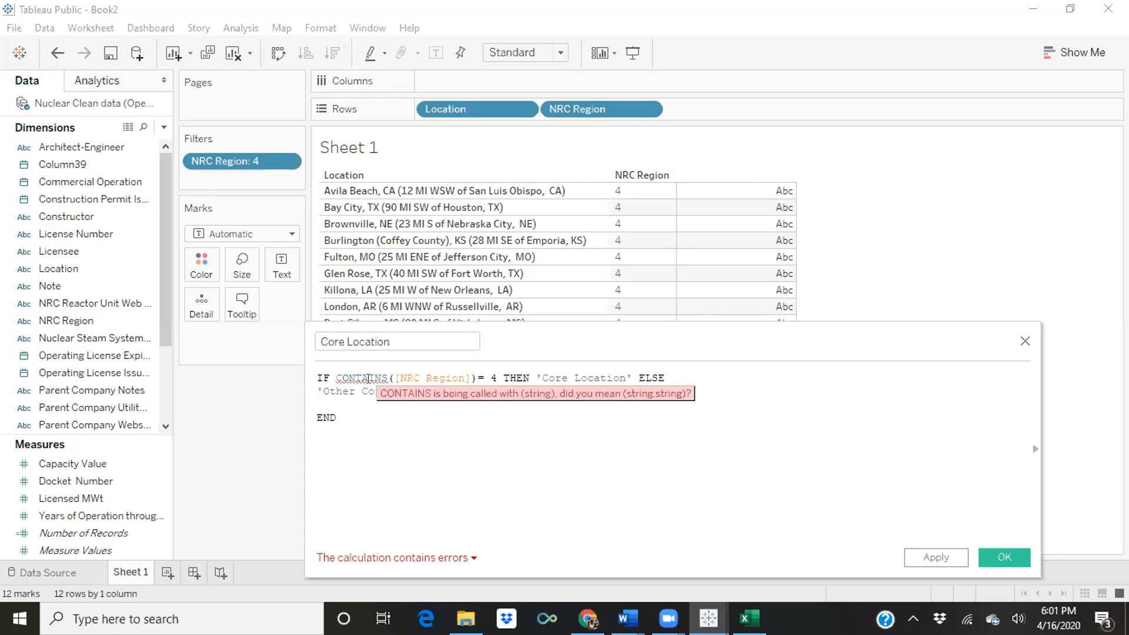
pyautogui.click(382, 422)
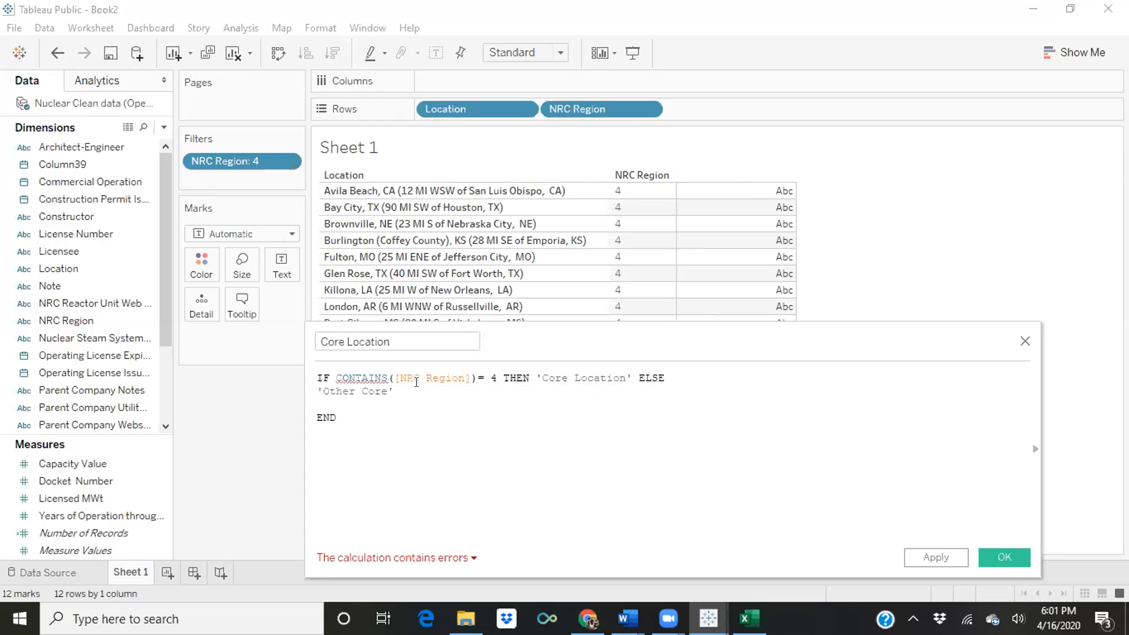
# Try rewriting the condition as CONTAINS([NRC Region], 4) and check the function's error
pyautogui.click(391, 377)
pyautogui.click(471, 377)
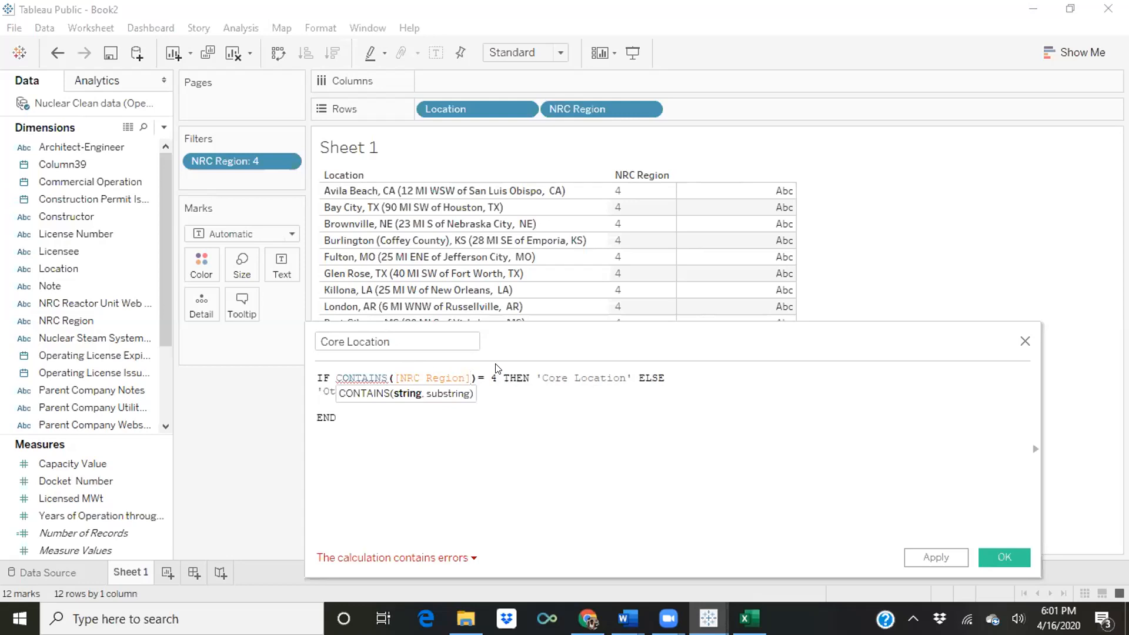
pyautogui.press('Delete')
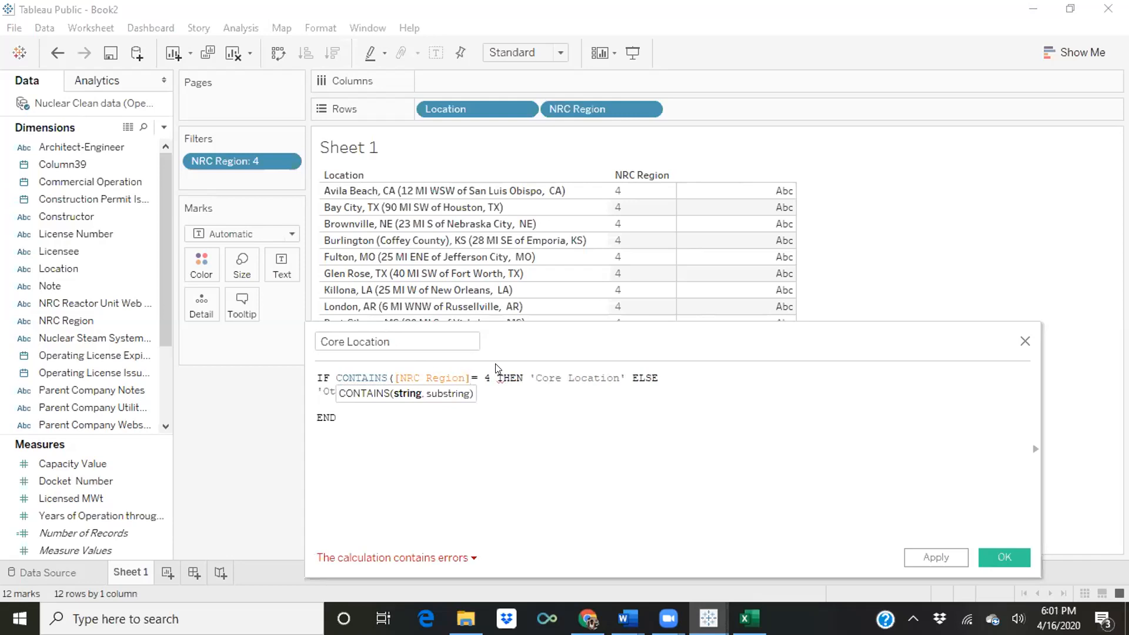
pyautogui.press('Delete')
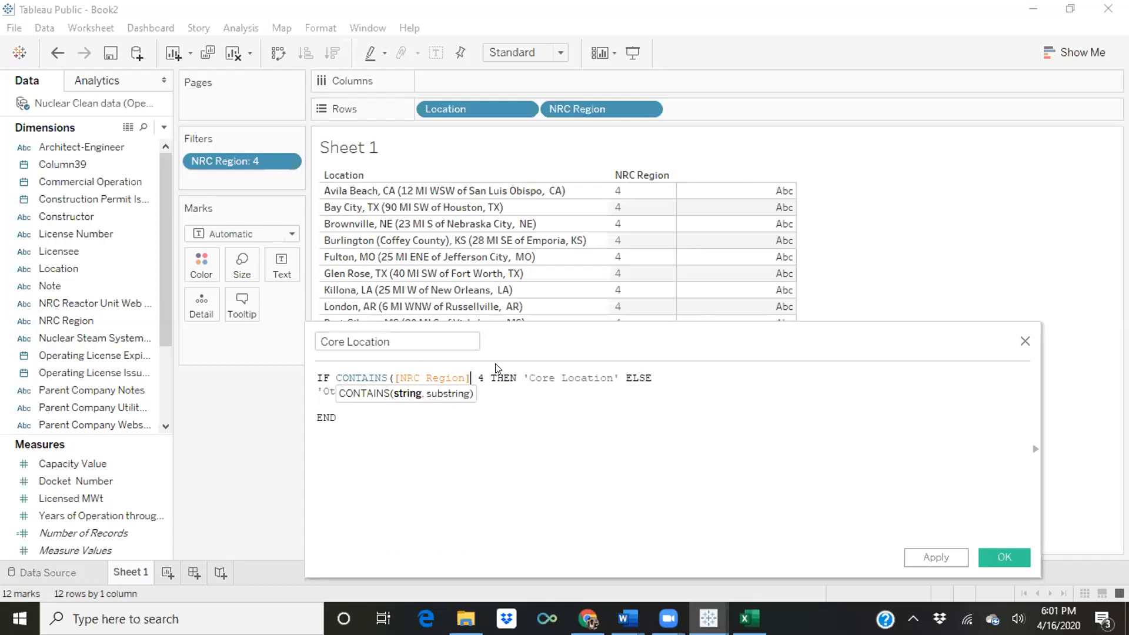
pyautogui.write(', 4')
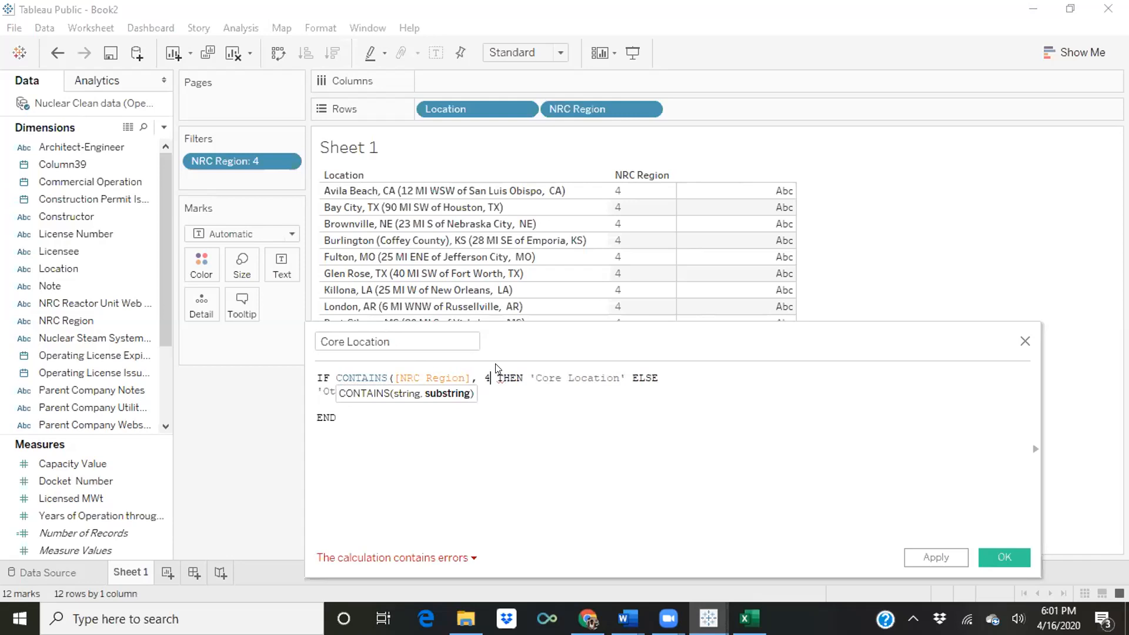
pyautogui.write(')')
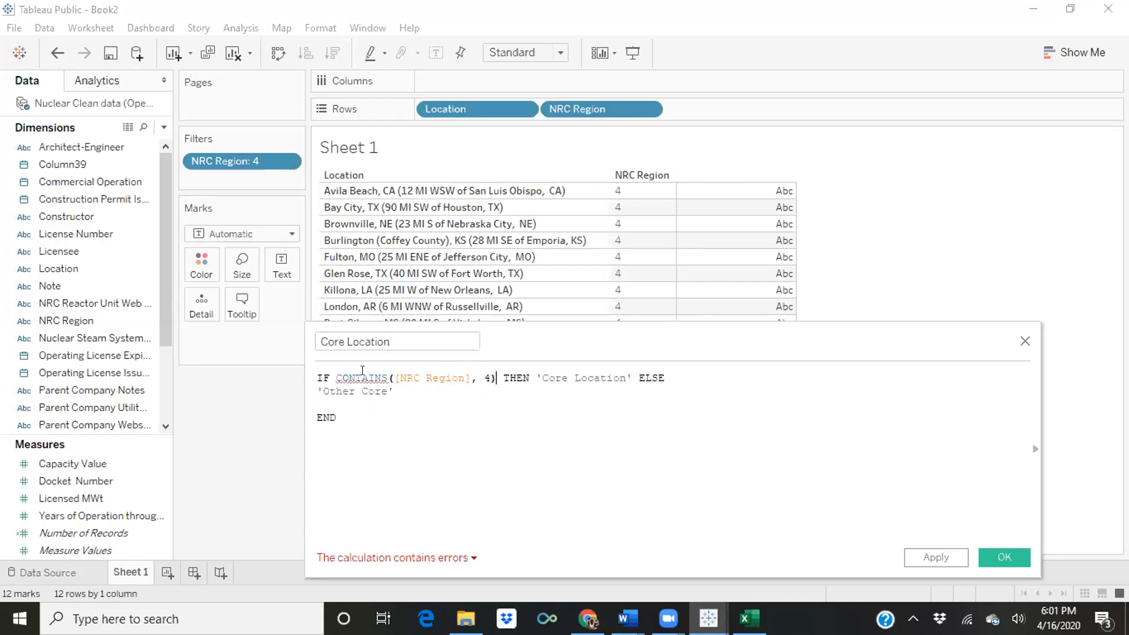
pyautogui.moveTo(358, 377)
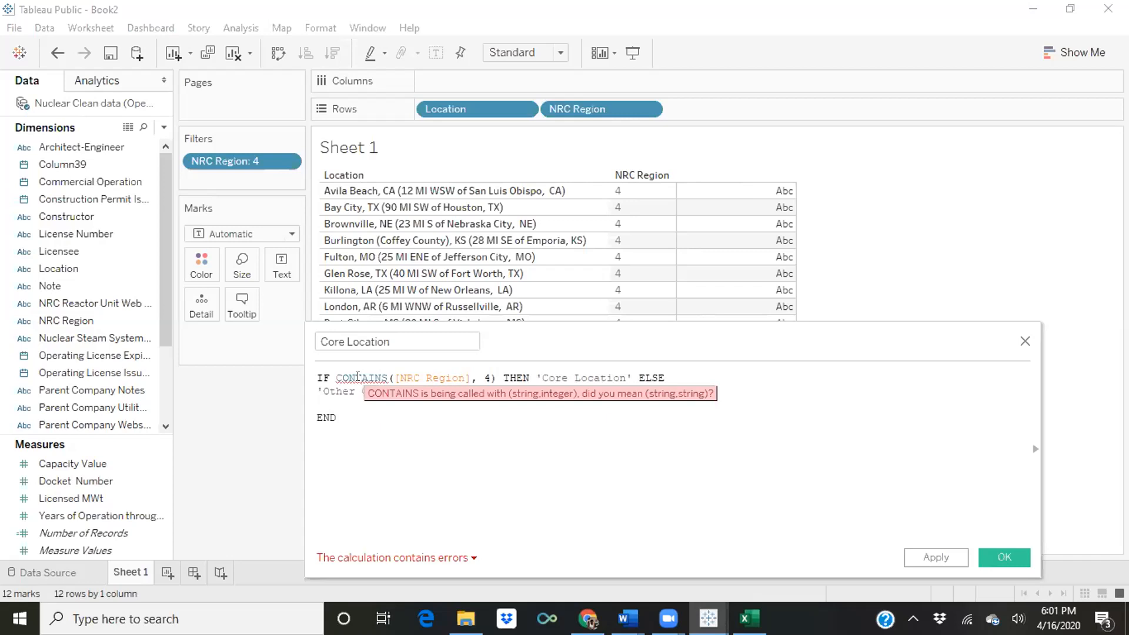
pyautogui.click(415, 446)
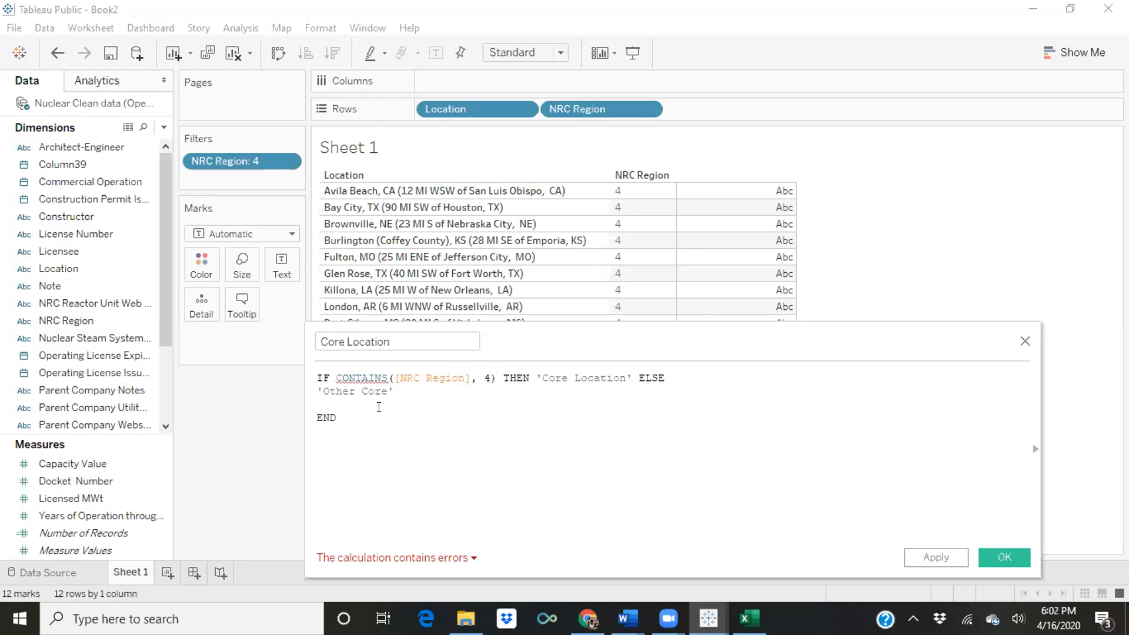
# Remove the CONTAINS function and its parentheses from the condition, keeping [NRC Region], 4
pyautogui.click(394, 377)
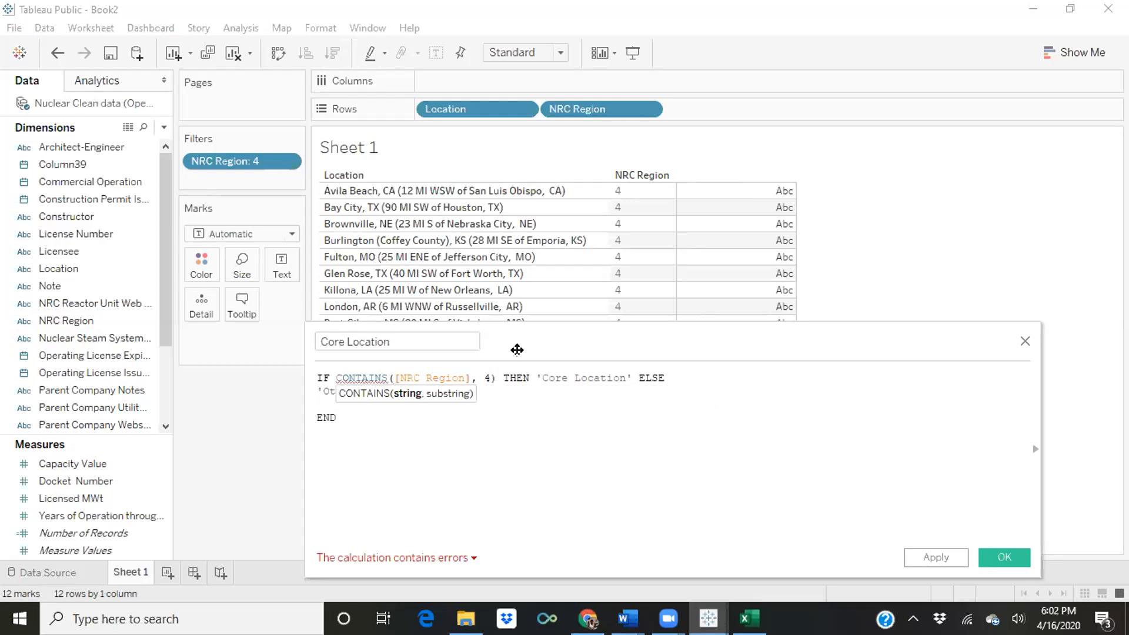
pyautogui.press('BackSpace')
pyautogui.press('BackSpace')
pyautogui.press('BackSpace')
pyautogui.press('BackSpace')
pyautogui.press('BackSpace')
pyautogui.press('BackSpace')
pyautogui.press('BackSpace')
pyautogui.press('BackSpace')
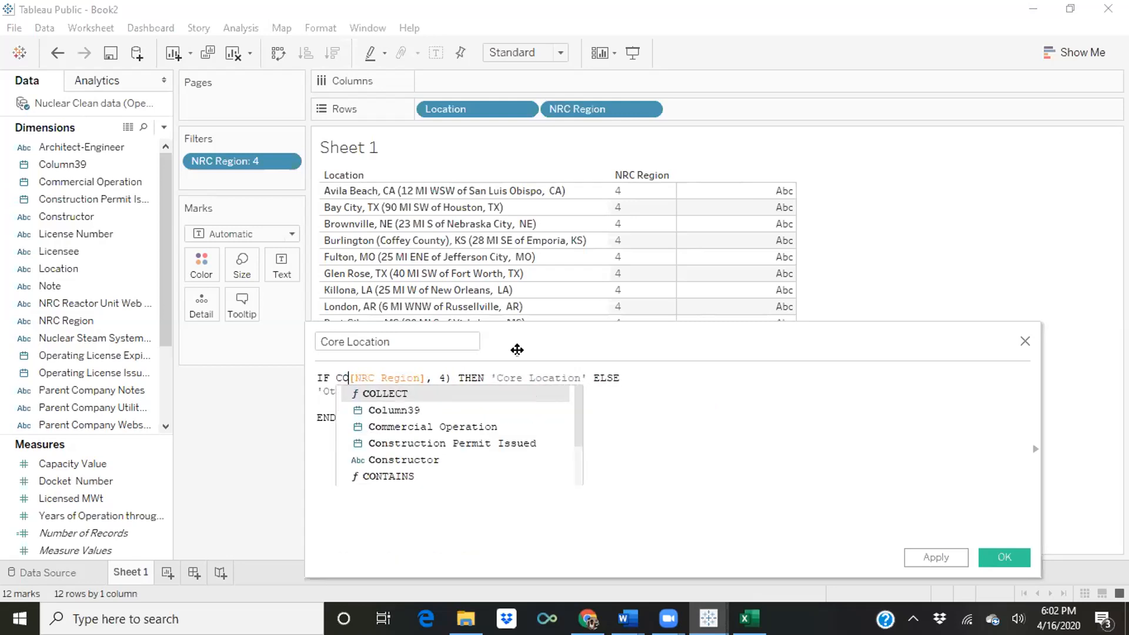
pyautogui.press('BackSpace')
pyautogui.press('Right')
pyautogui.press('Right')
pyautogui.press('Right')
pyautogui.press('Right')
pyautogui.press('Right')
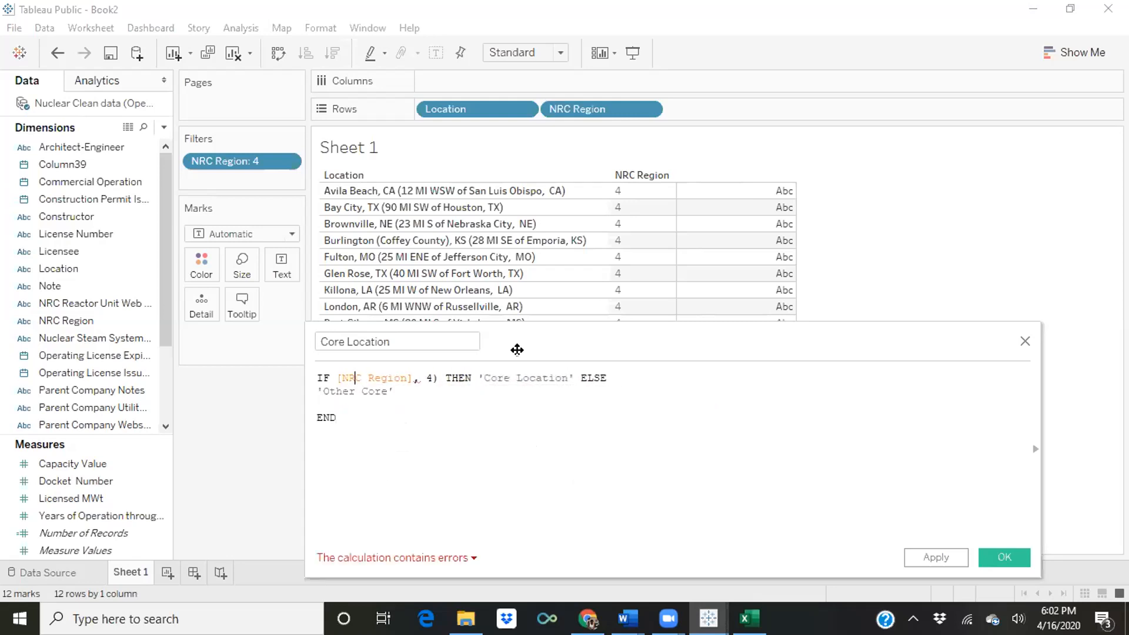
pyautogui.press('Right')
pyautogui.press('Right')
pyautogui.press('Right')
pyautogui.press('Right')
pyautogui.press('Right')
pyautogui.press('Right')
pyautogui.press('Right')
pyautogui.press('Right')
pyautogui.press('Delete')
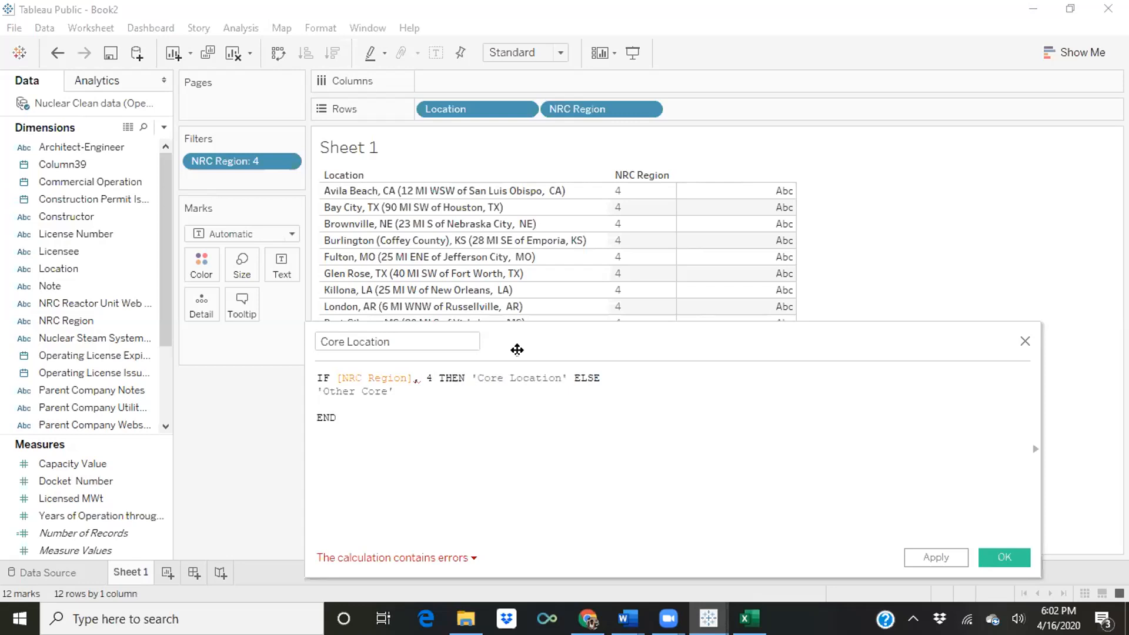
# Replace the comma after [NRC Region] in the condition with an equals sign
pyautogui.press('Left')
pyautogui.press('Left')
pyautogui.press('BackSpace')
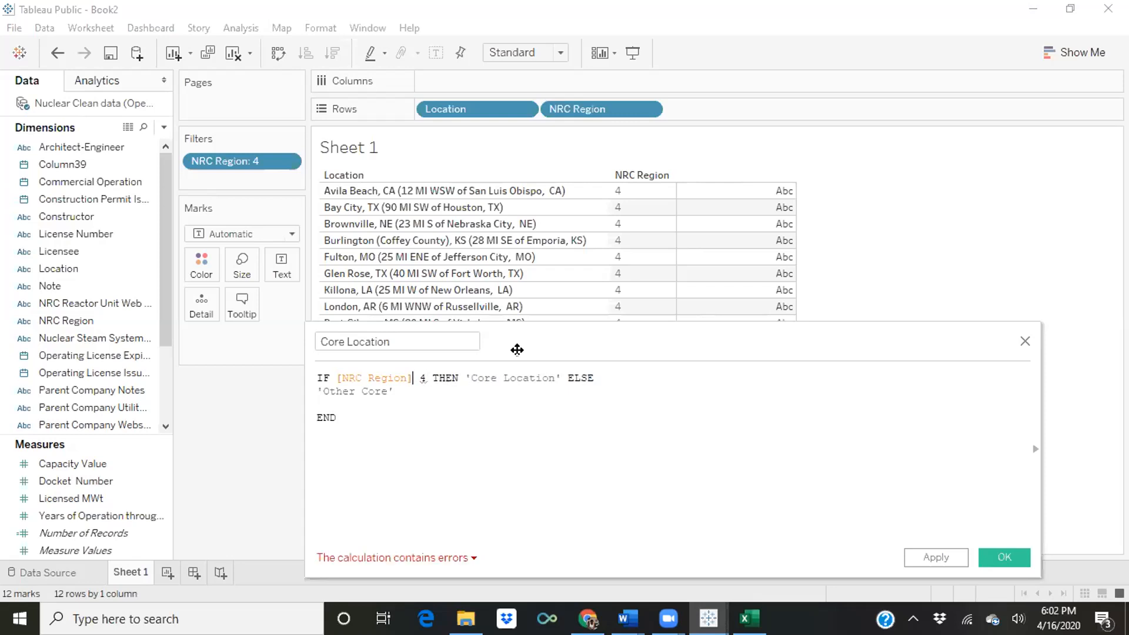
pyautogui.write('=')
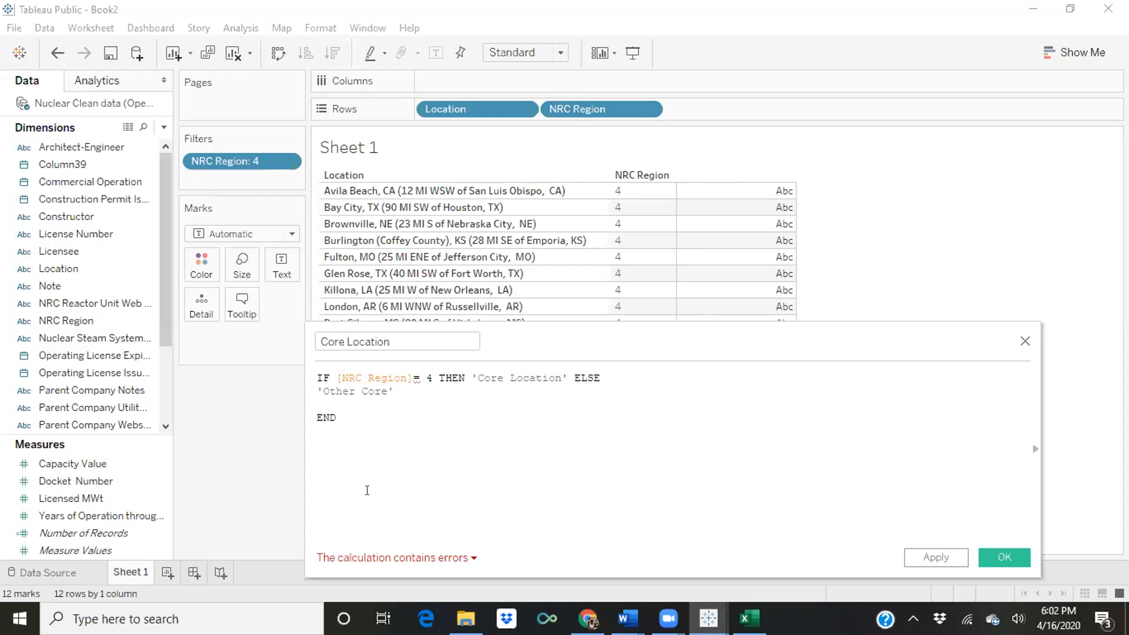
# Check the comparison error and enclose the 4 in single quotes to make it a string
pyautogui.click(391, 559)
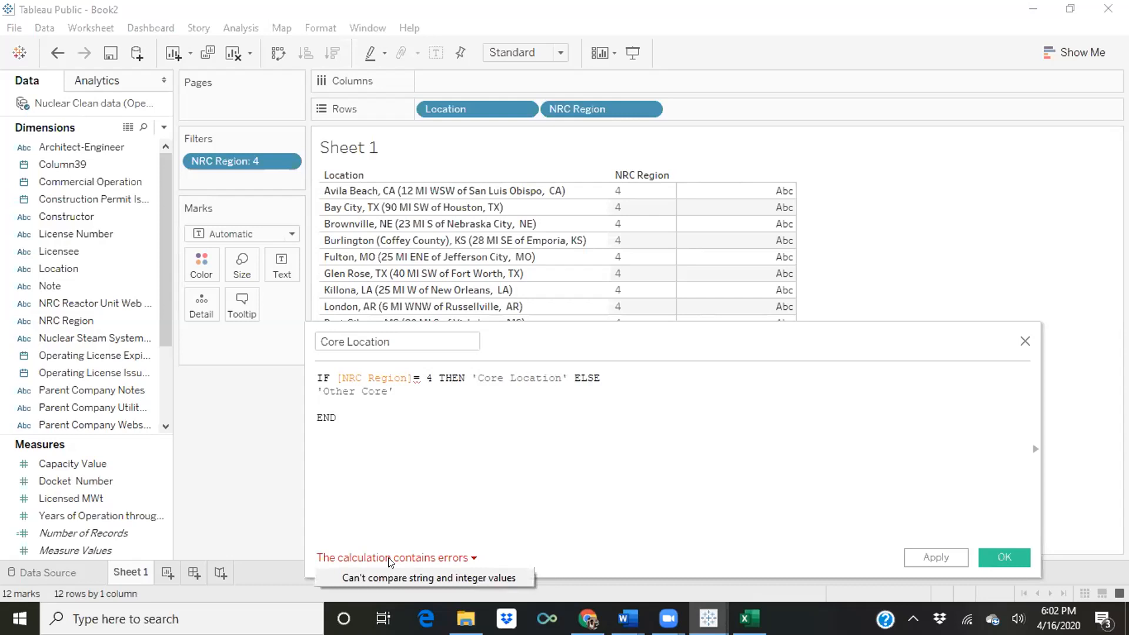
pyautogui.click(427, 379)
pyautogui.write("'4")
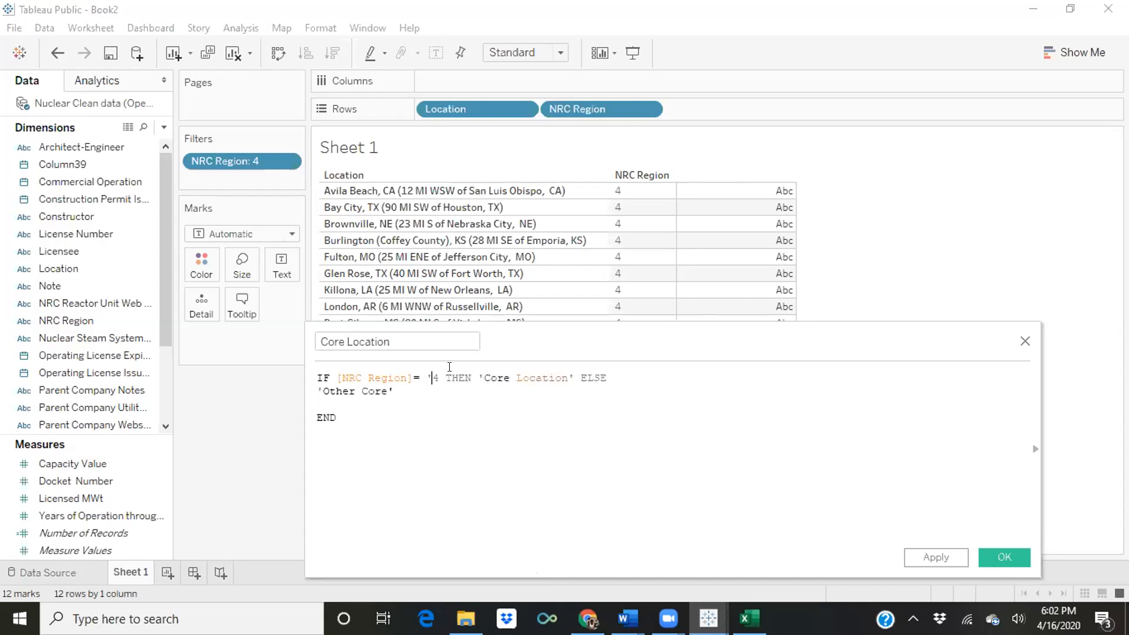
pyautogui.write("'")
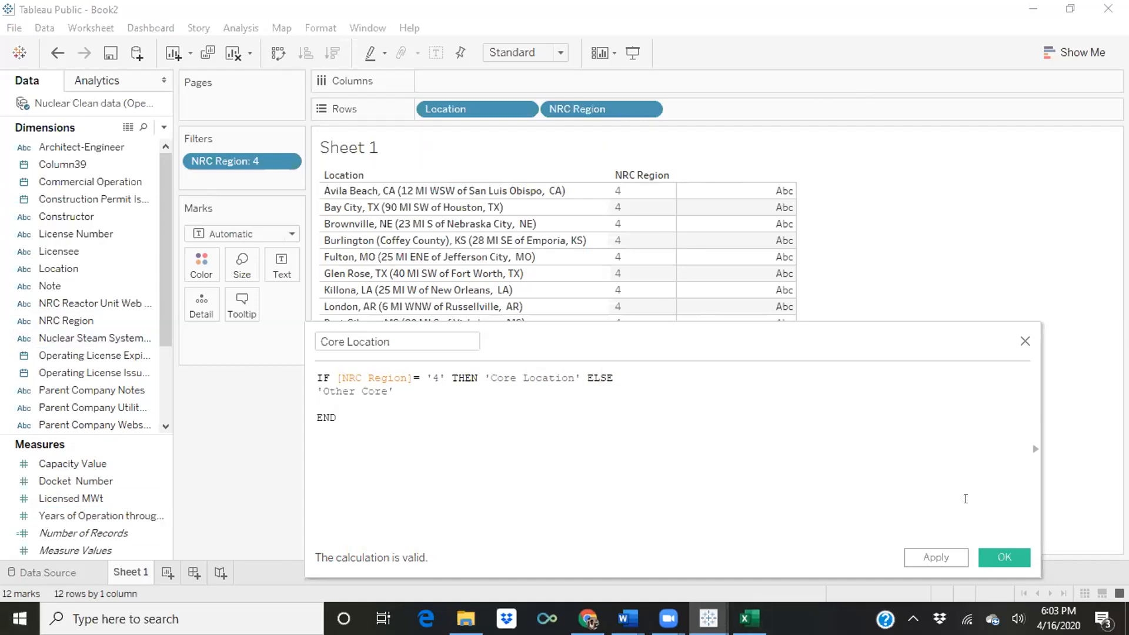
# Save the Core Location calculated field and remove the NRC Region filter from the sheet
pyautogui.click(1005, 558)
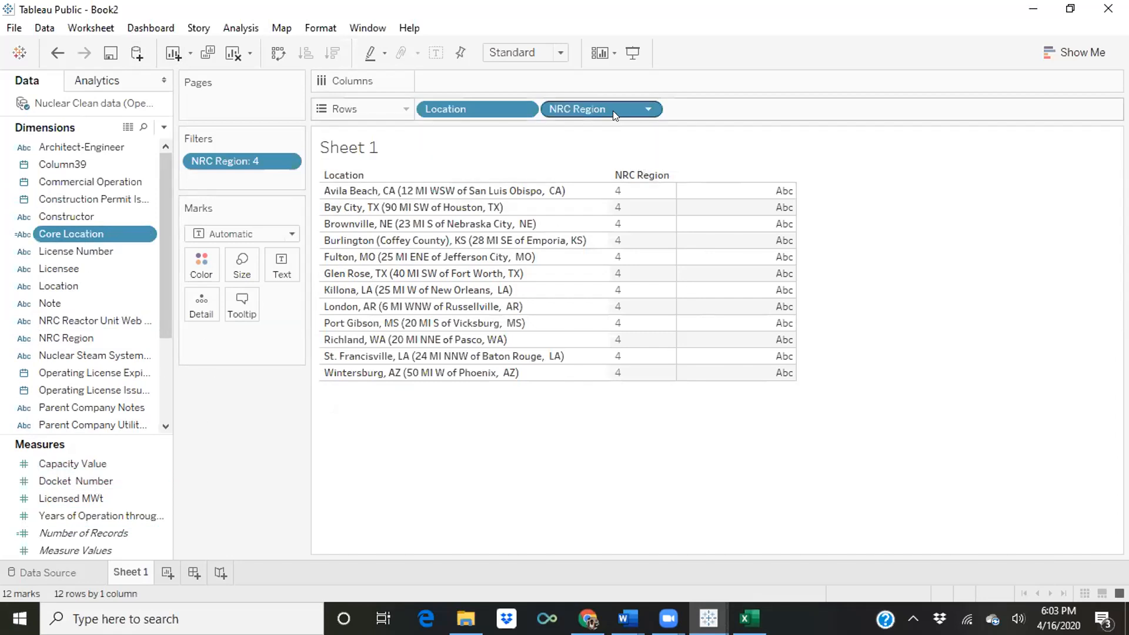
pyautogui.moveTo(613, 110); pyautogui.dragTo(246, 418)
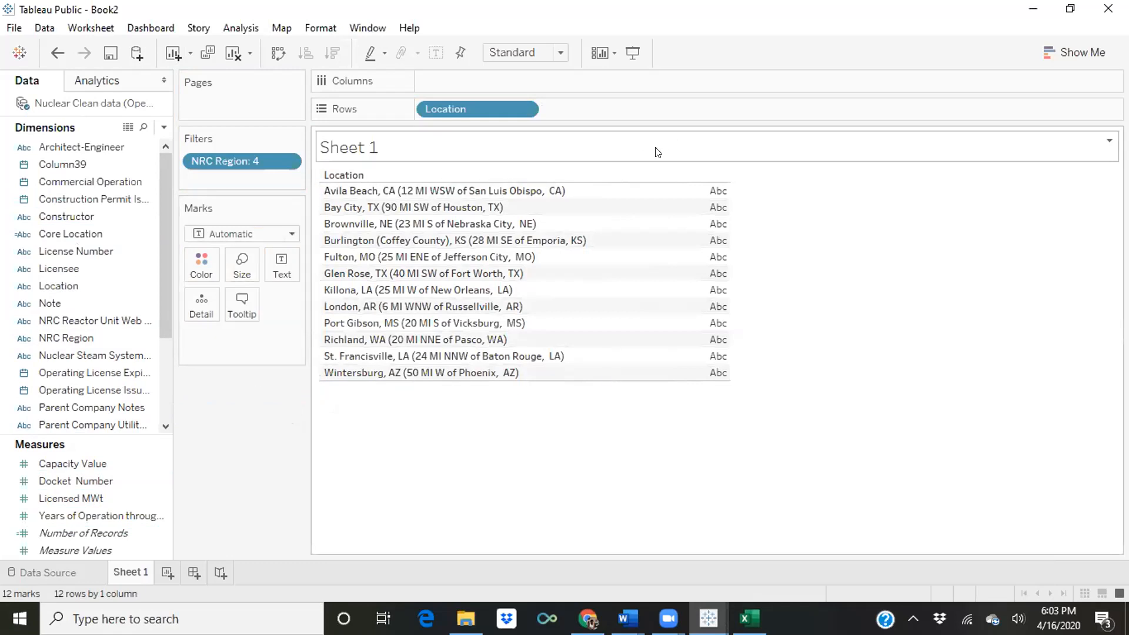
pyautogui.hotkey('ctrl', 'z')
pyautogui.moveTo(266, 163); pyautogui.dragTo(164, 435)
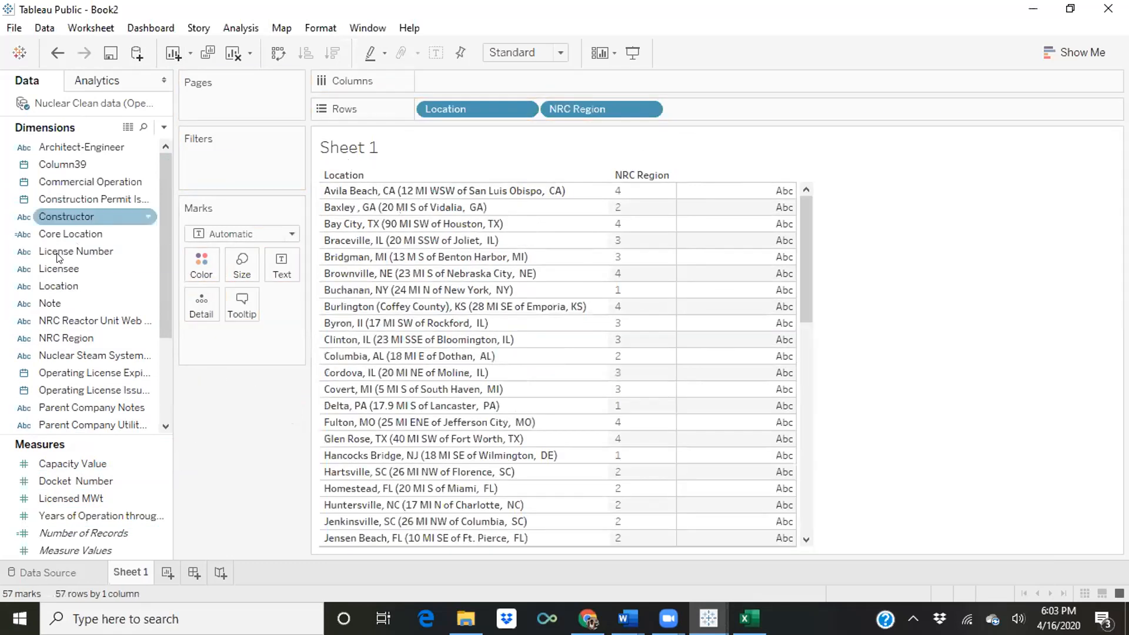
# Show a filter for the Core Location field and select only its Core Location value
pyautogui.rightClick(140, 228)
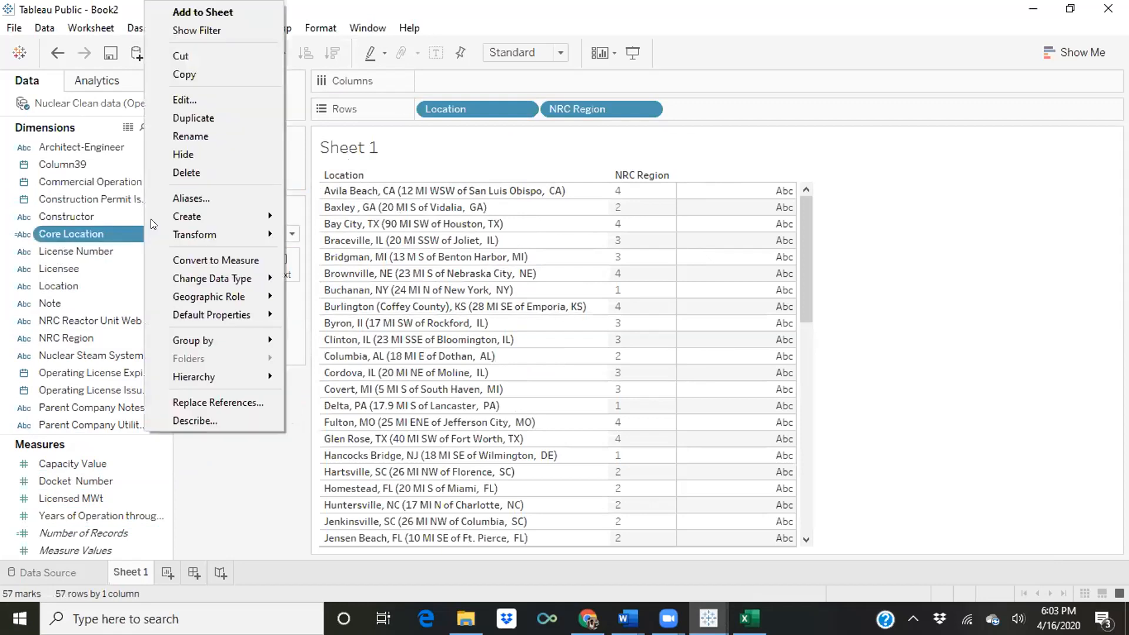
pyautogui.click(219, 28)
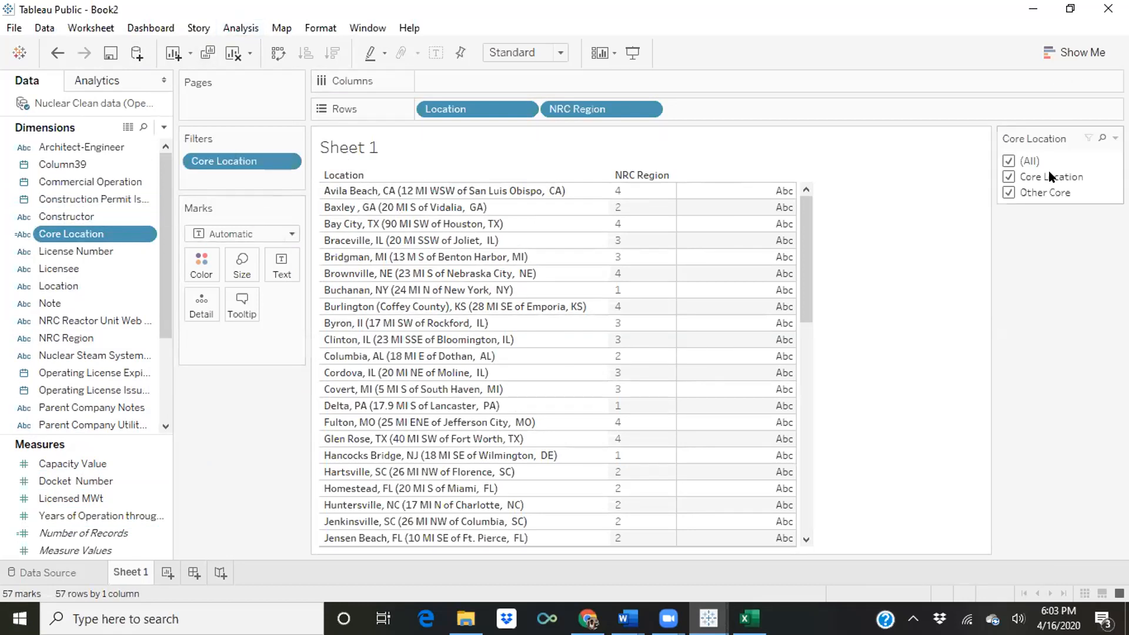
pyautogui.click(1008, 162)
pyautogui.click(1008, 177)
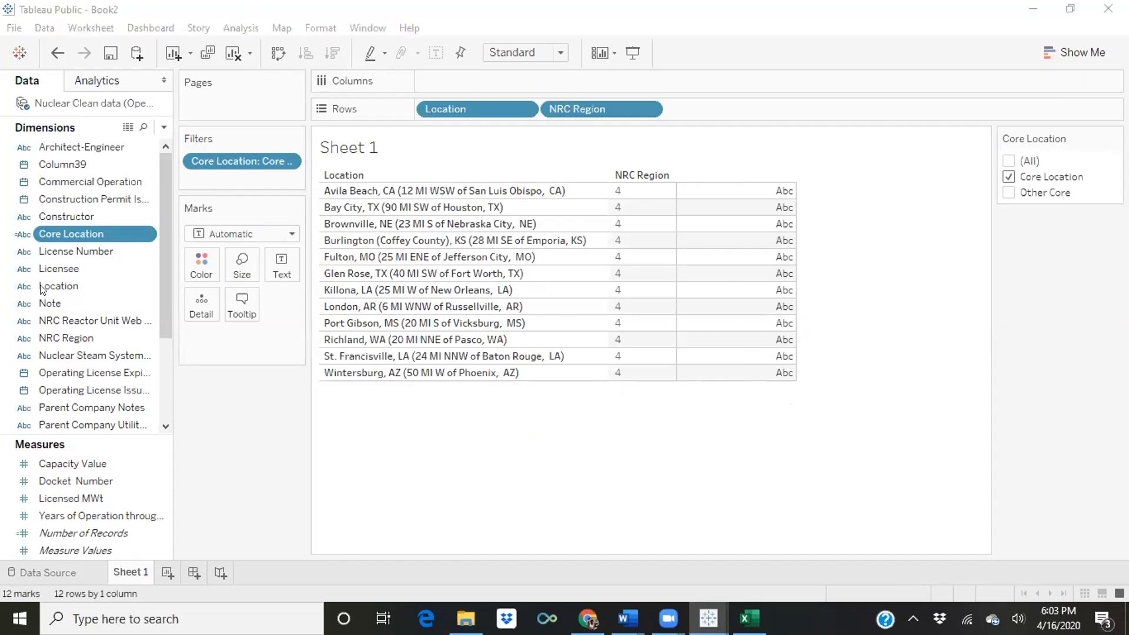
# Reopen the Core Location calculated field and review its IF condition on NRC Region
pyautogui.click(149, 234)
pyautogui.click(188, 97)
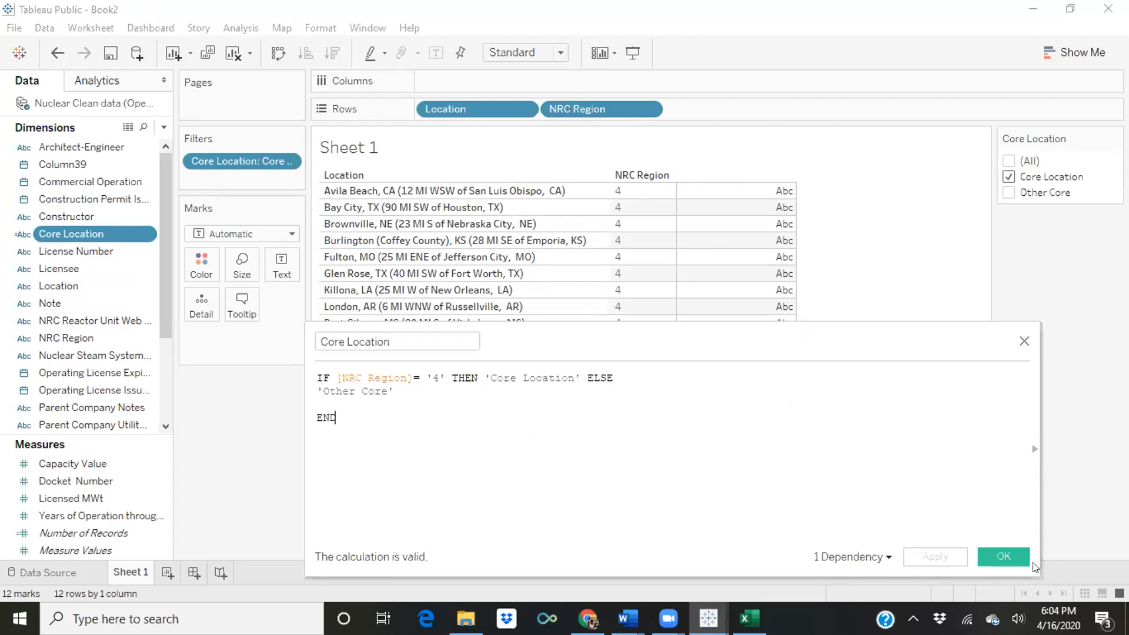
pyautogui.click(1004, 557)
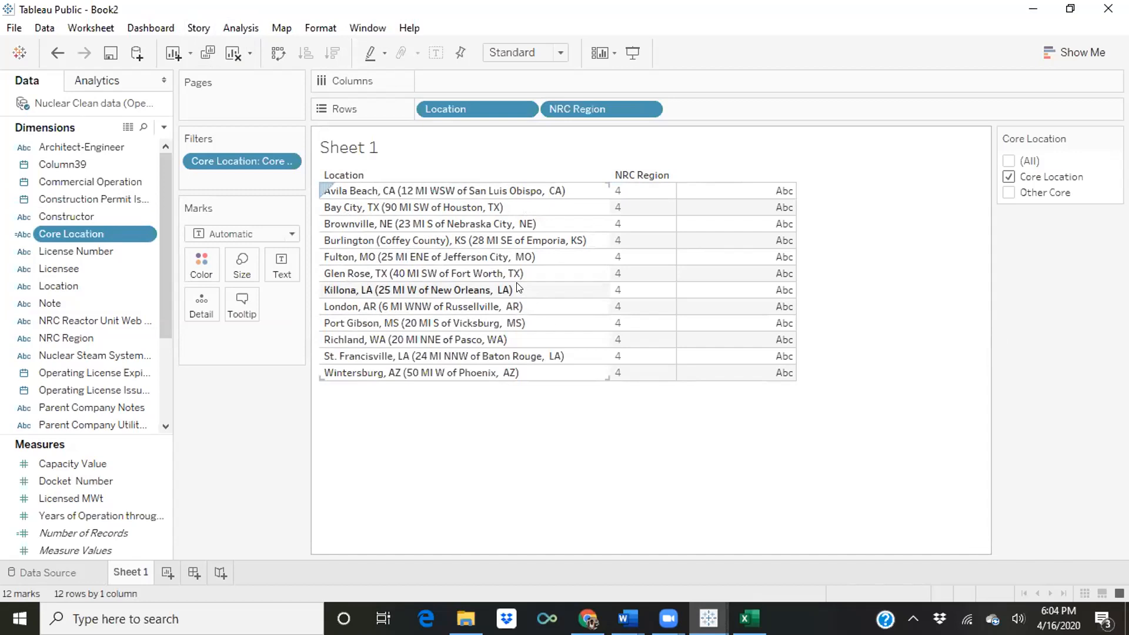
pyautogui.click(143, 234)
pyautogui.click(213, 97)
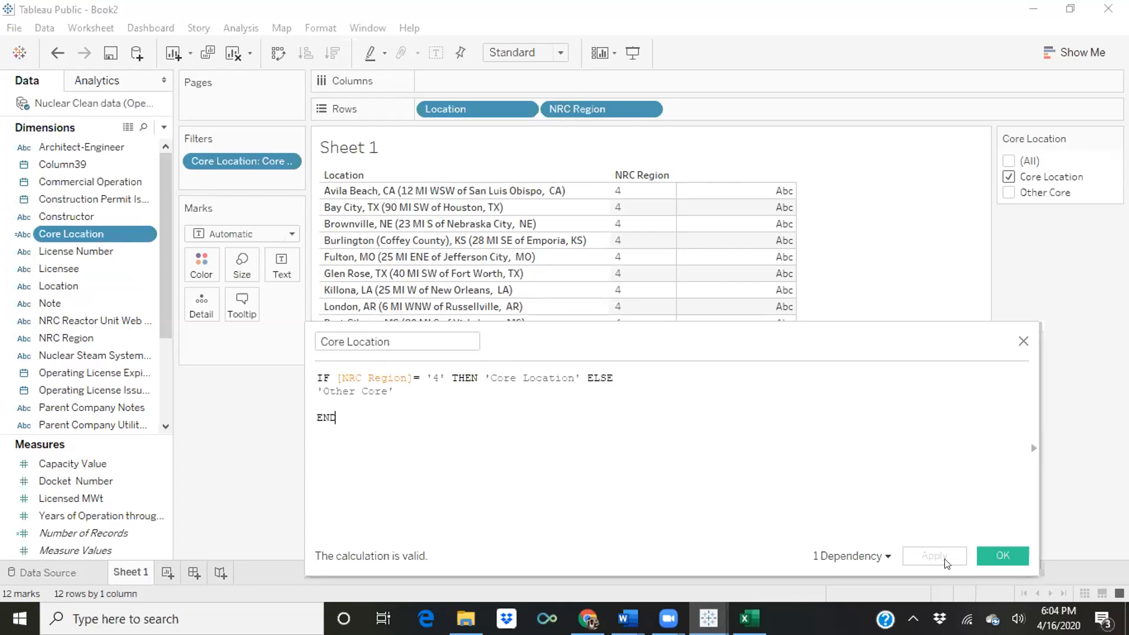
pyautogui.click(1001, 556)
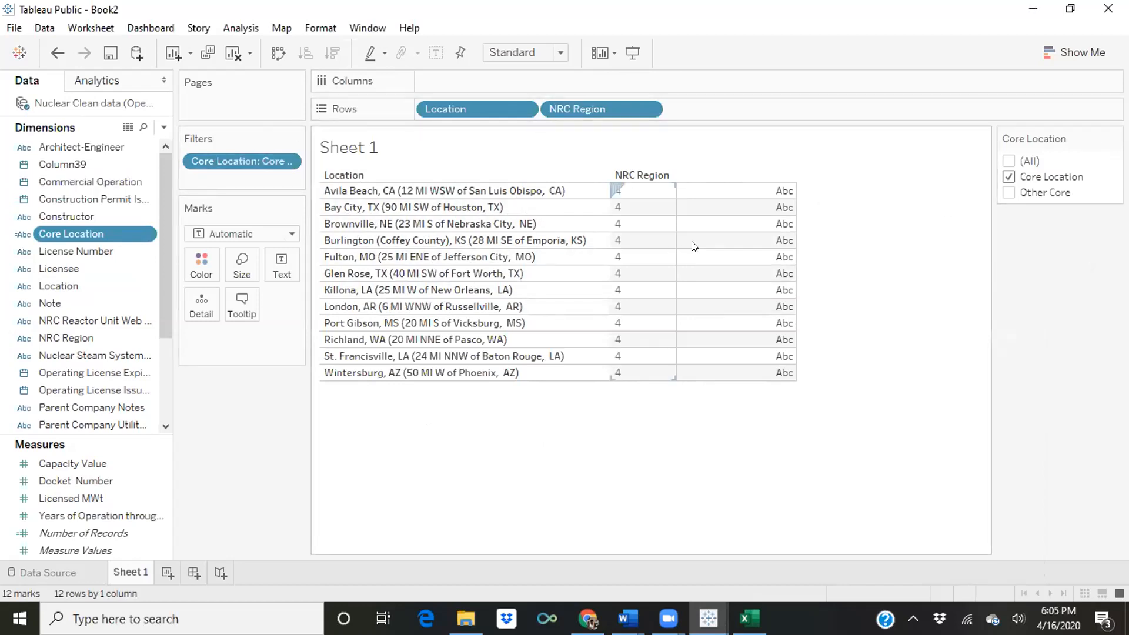
# Restrict the Core Location filter to Other Core and look through the NRC Region of the listed locations
pyautogui.click(1005, 189)
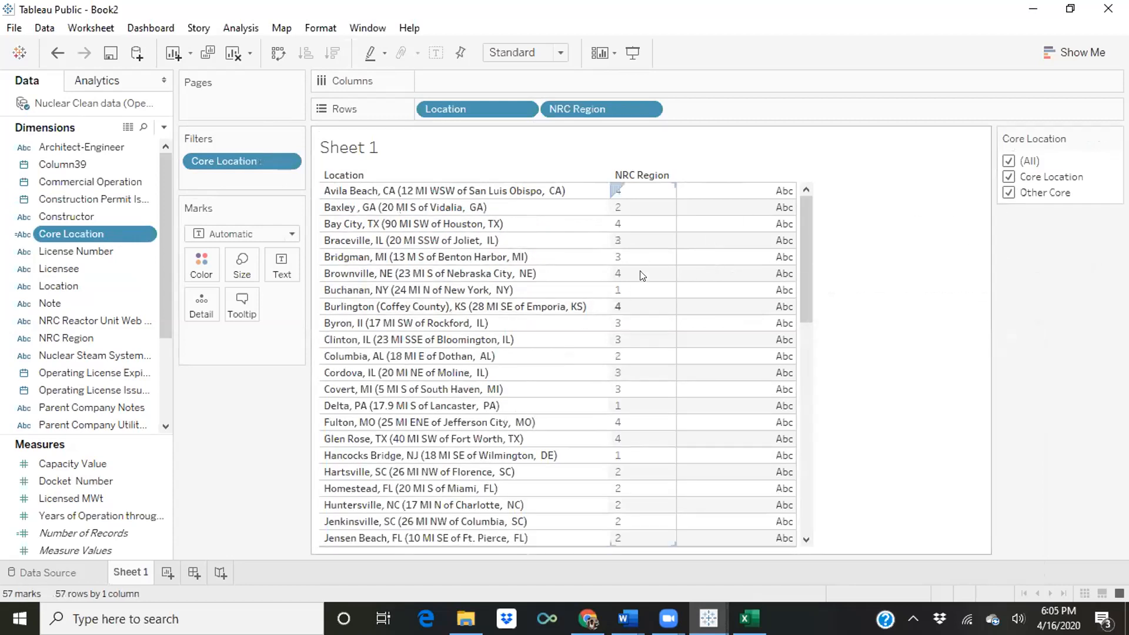
pyautogui.click(1009, 177)
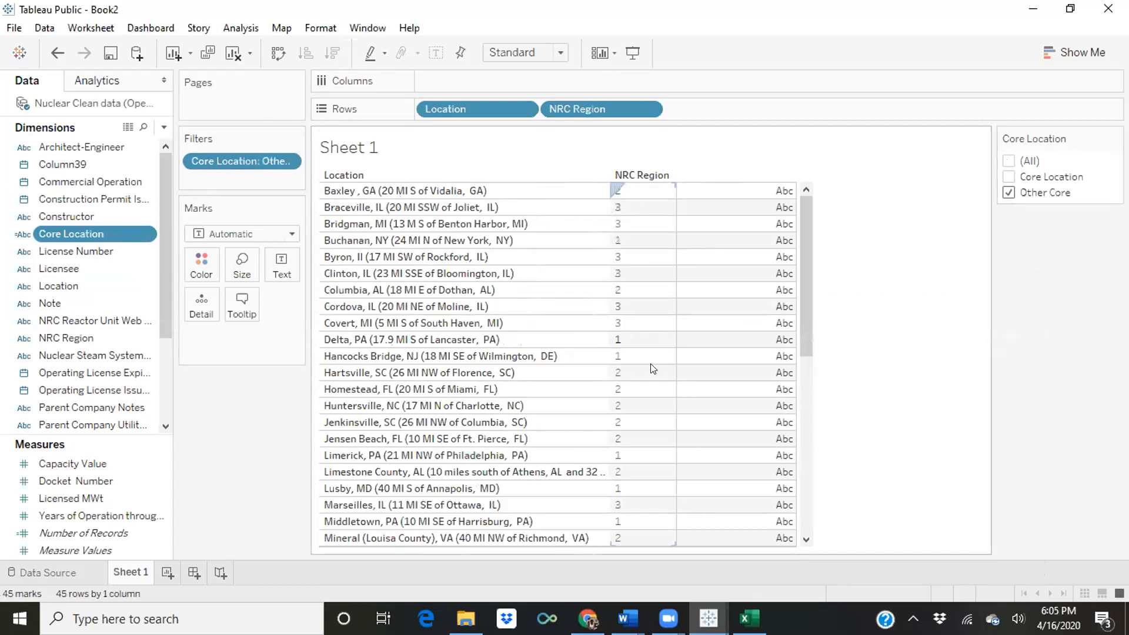
pyautogui.scroll(-8, 651, 394)
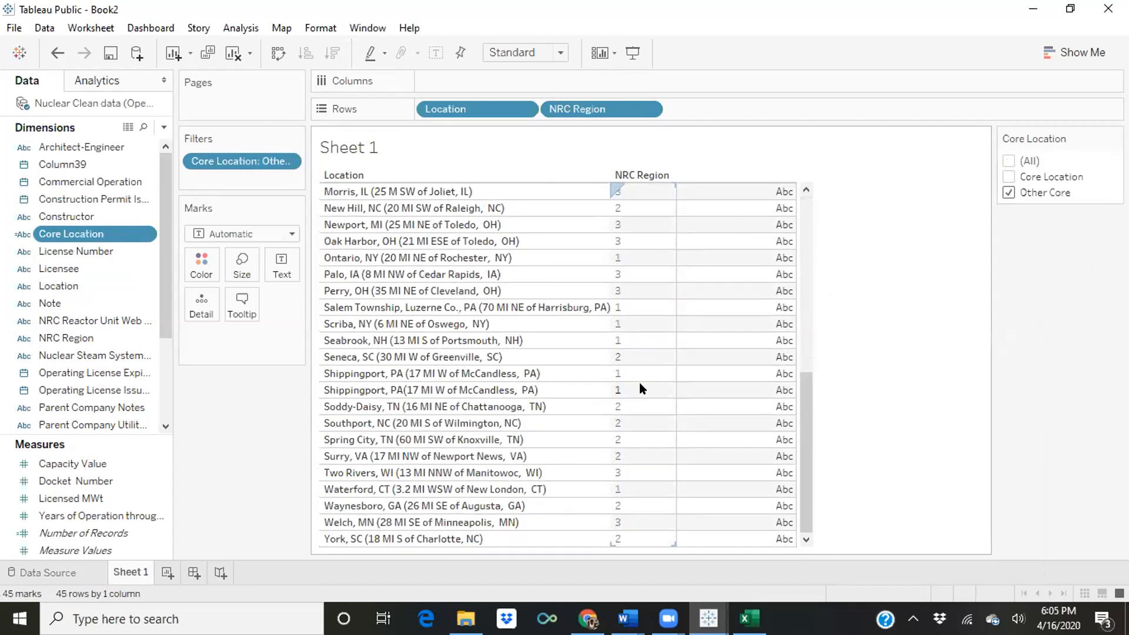
pyautogui.scroll(8, 632, 378)
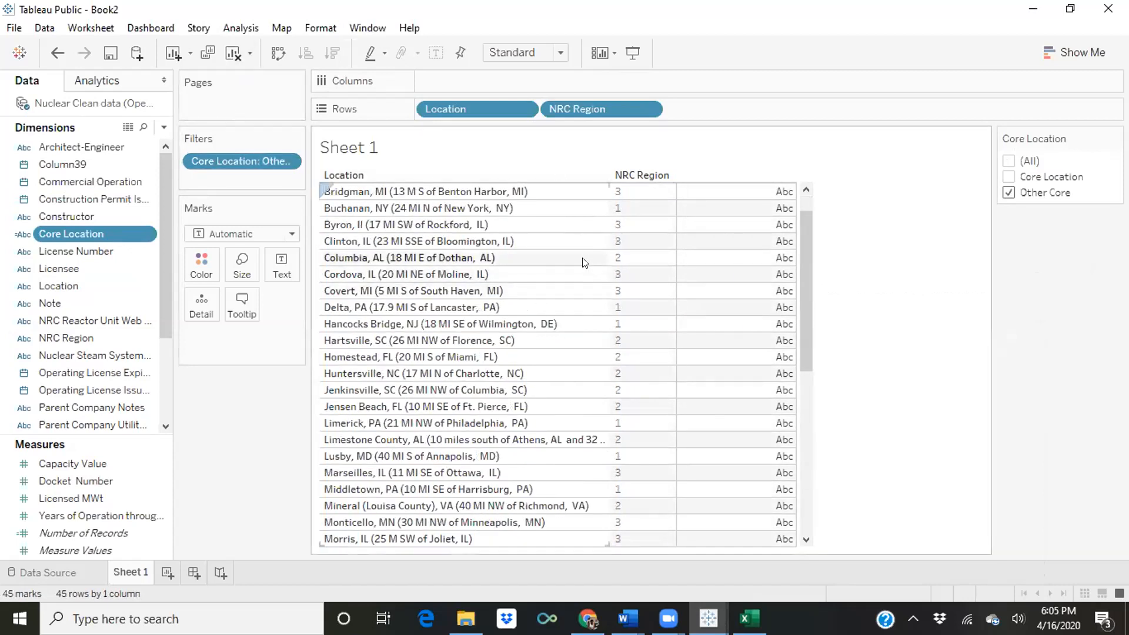
pyautogui.scroll(-8, 573, 393)
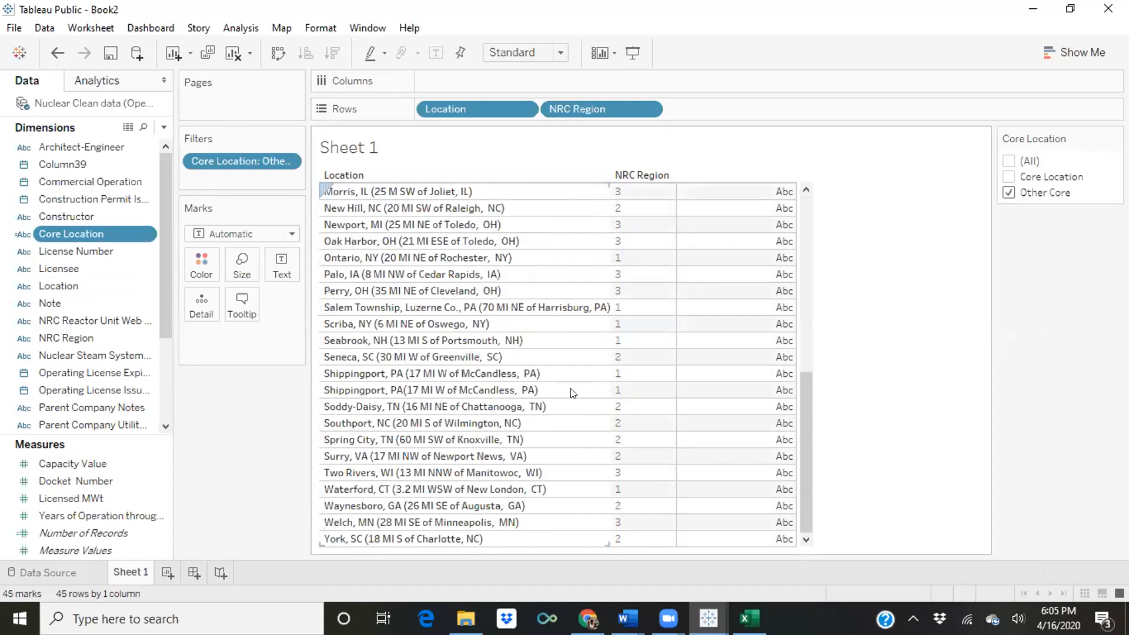
pyautogui.scroll(8, 574, 393)
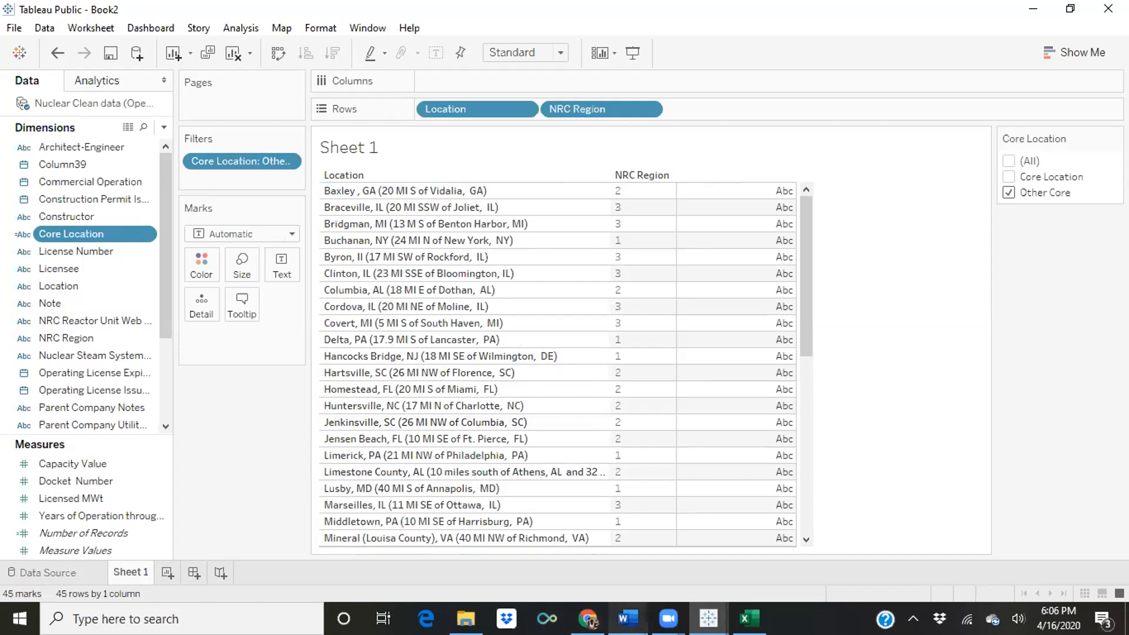
# Switch to the Nuclear Plant RQ document in Chrome, read its requirements, and return to the Book2 workbook in Tableau Public
pyautogui.moveTo(628, 619)
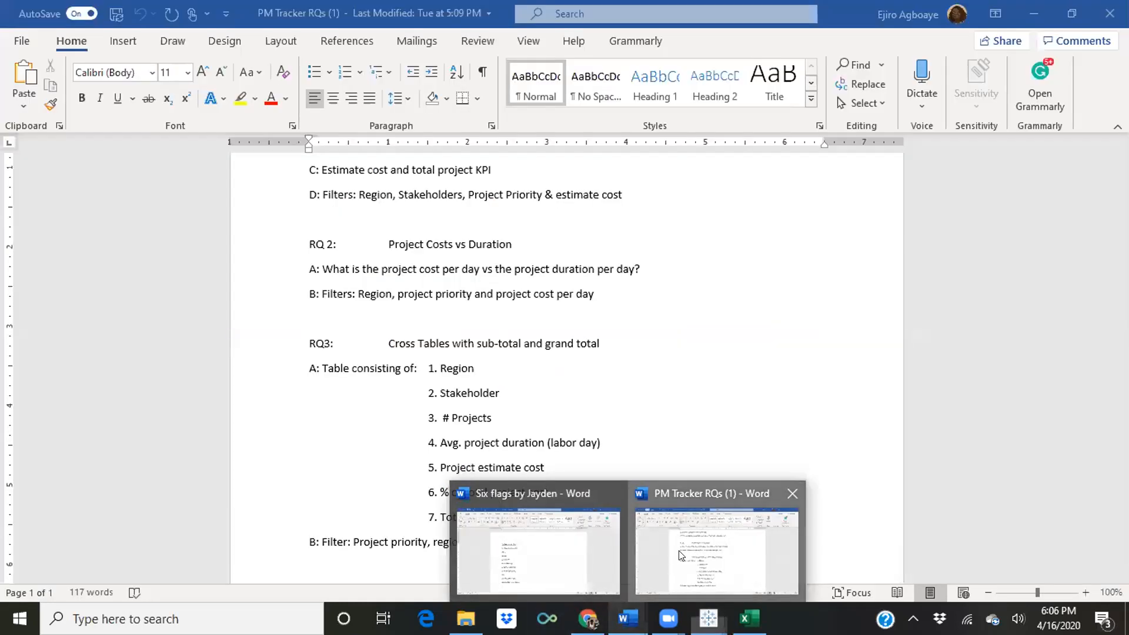
pyautogui.click(681, 555)
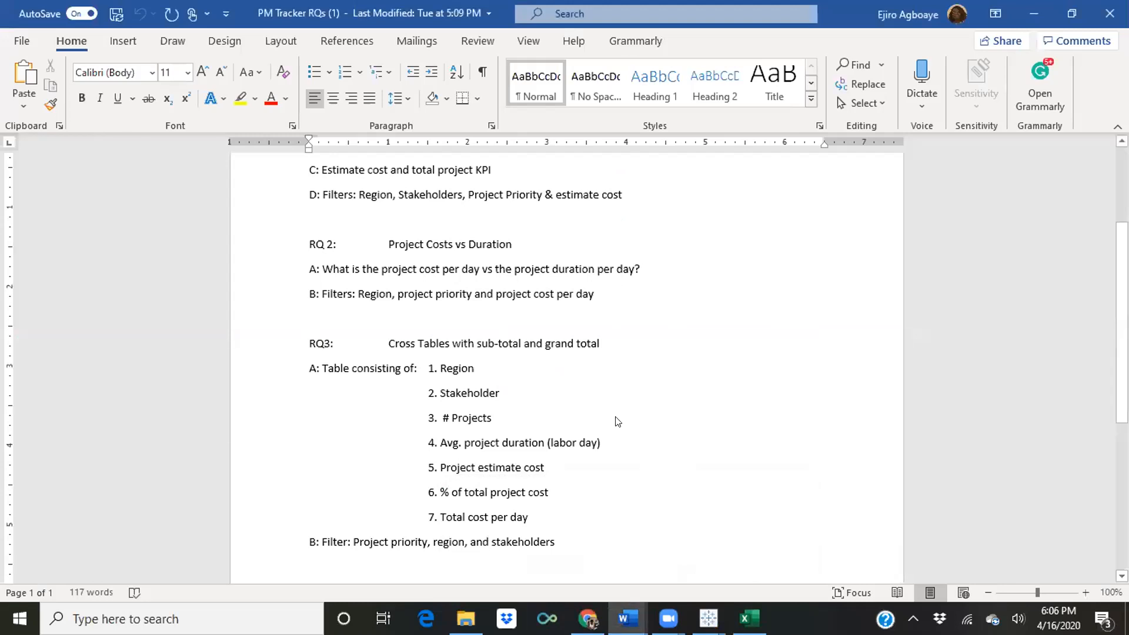
pyautogui.scroll(5, 618, 422)
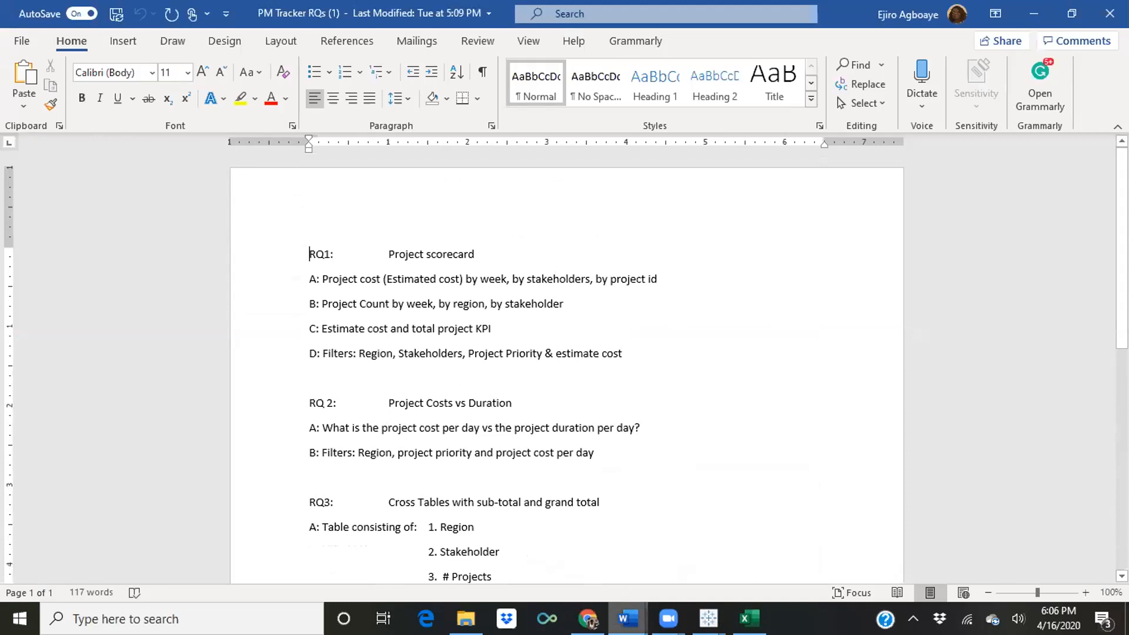
pyautogui.moveTo(588, 619)
pyautogui.click(594, 559)
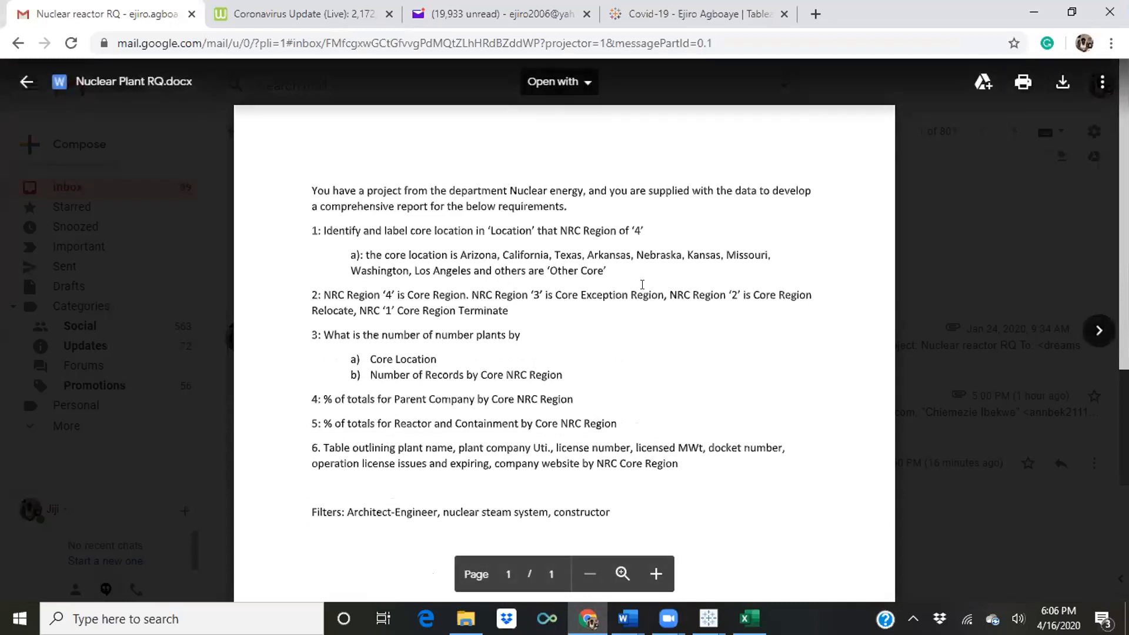
pyautogui.moveTo(708, 619)
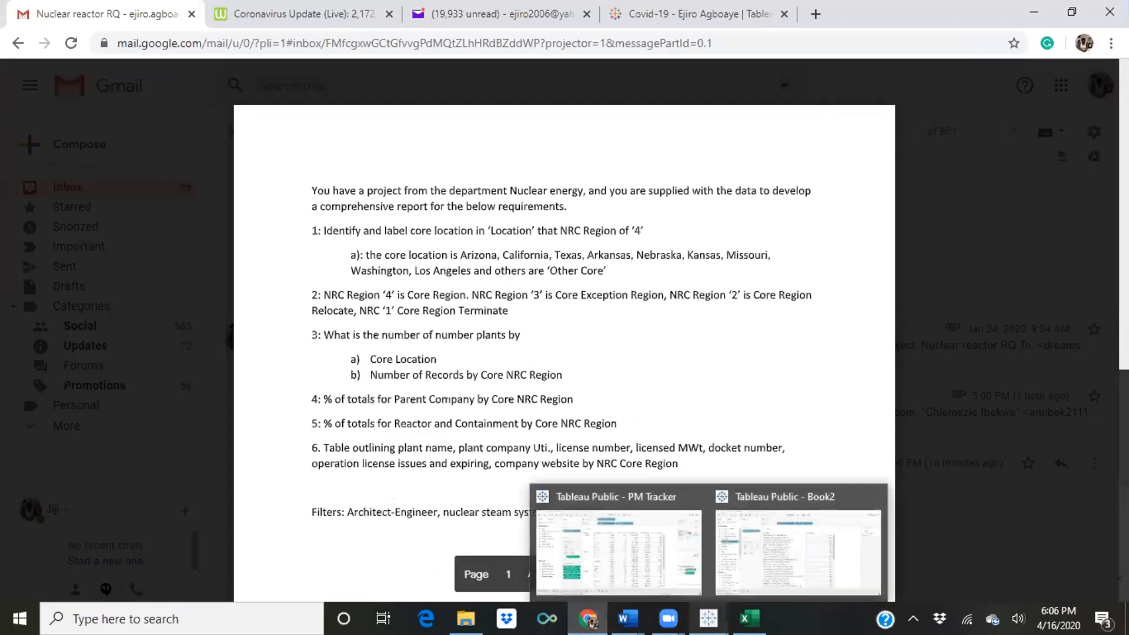
pyautogui.click(759, 576)
pyautogui.click(759, 577)
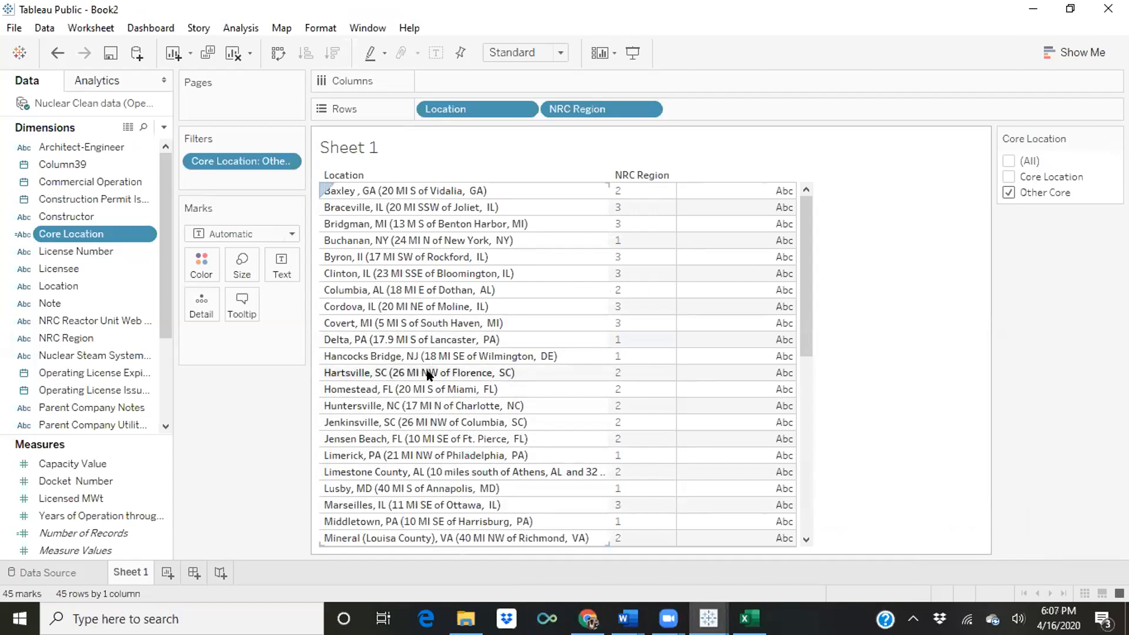
# Re-examine the Core Location formula against the requirements and close it, dismissing the Windows restart notification
pyautogui.rightClick(145, 232)
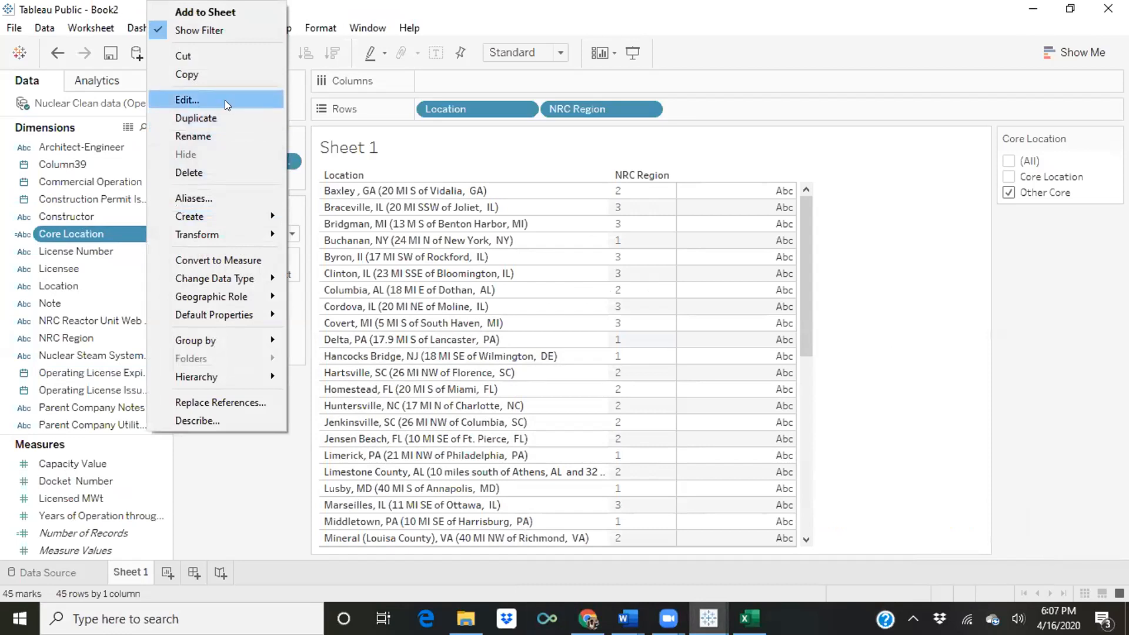
pyautogui.click(225, 100)
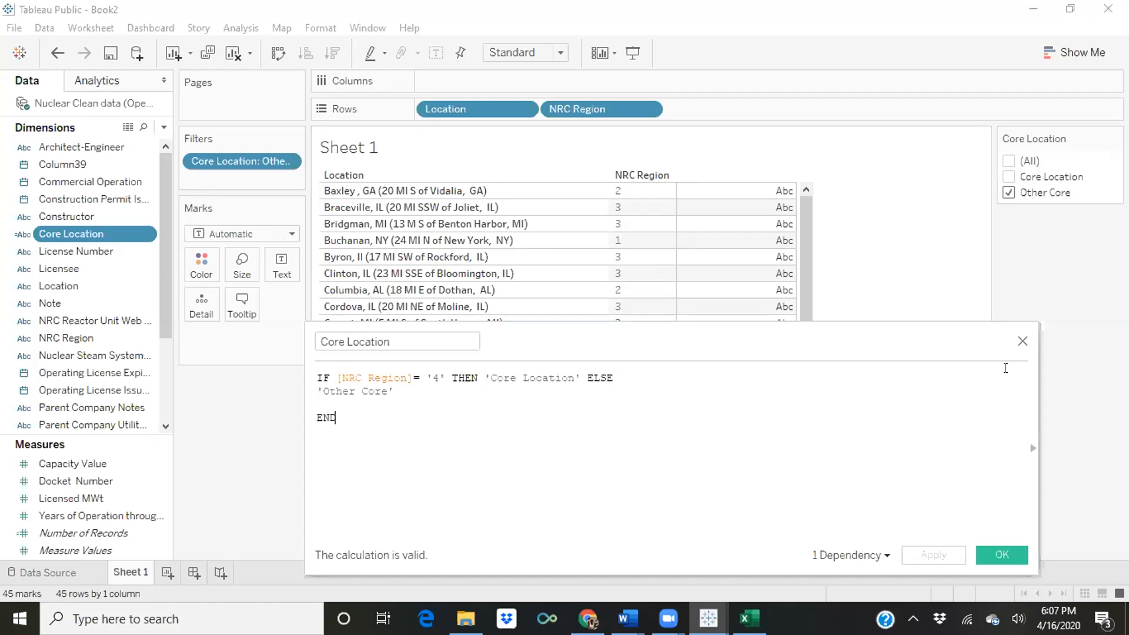
pyautogui.click(1022, 343)
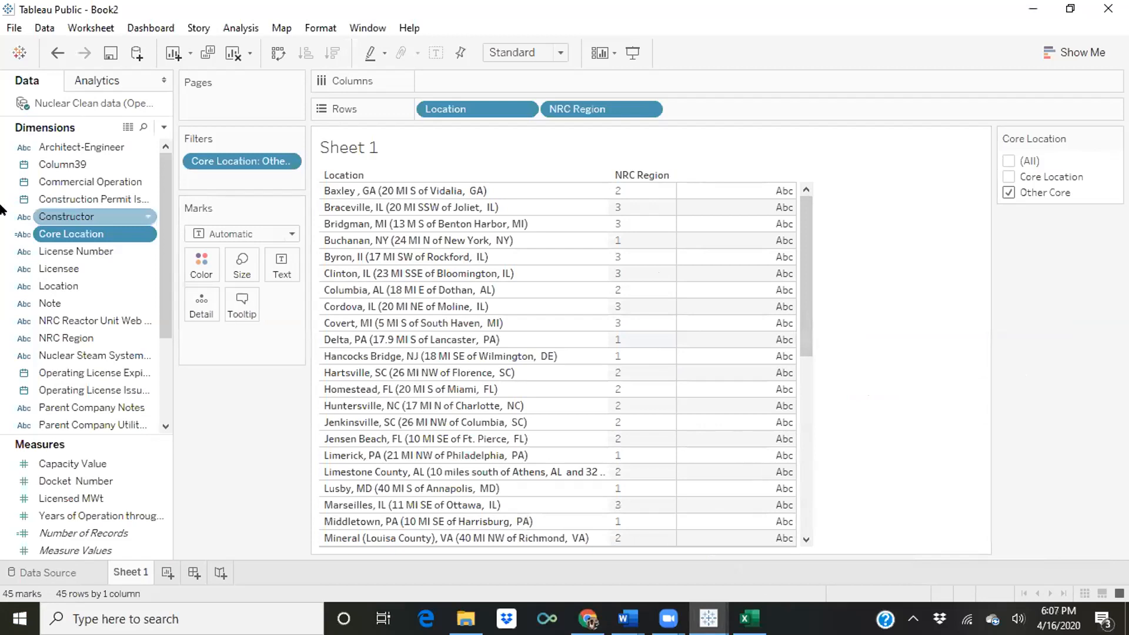
pyautogui.rightClick(149, 236)
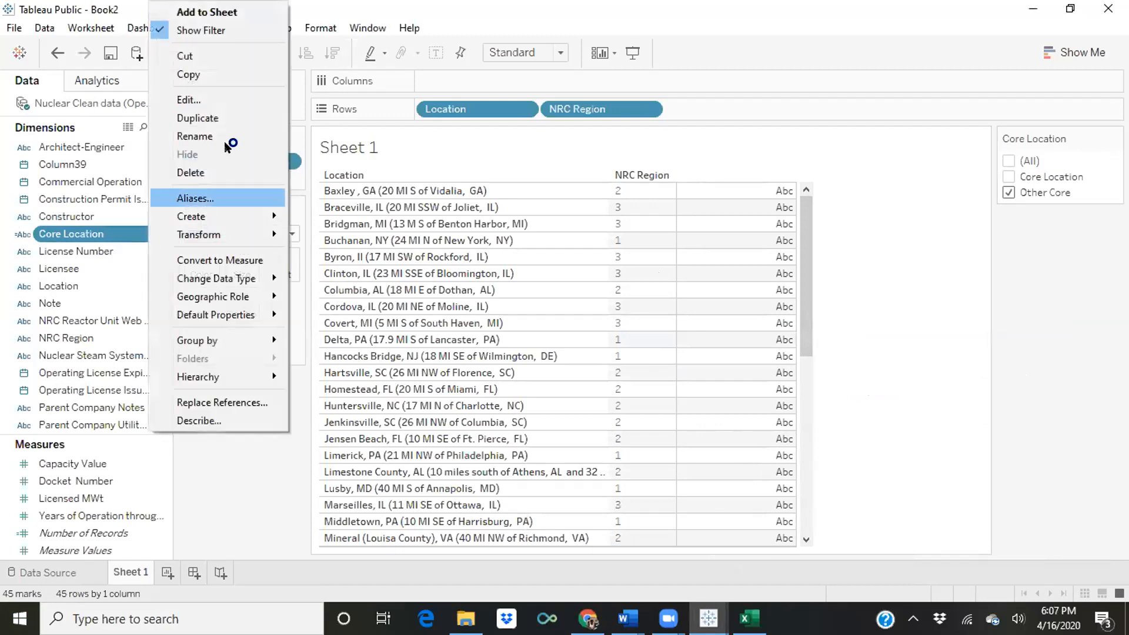
pyautogui.click(194, 98)
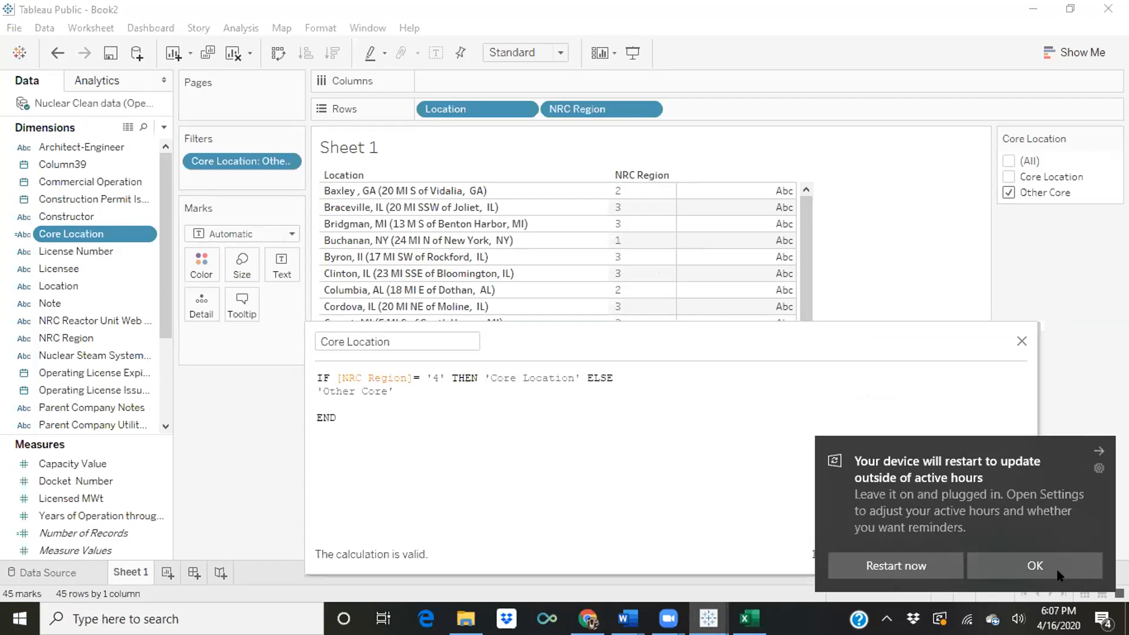
pyautogui.click(1098, 450)
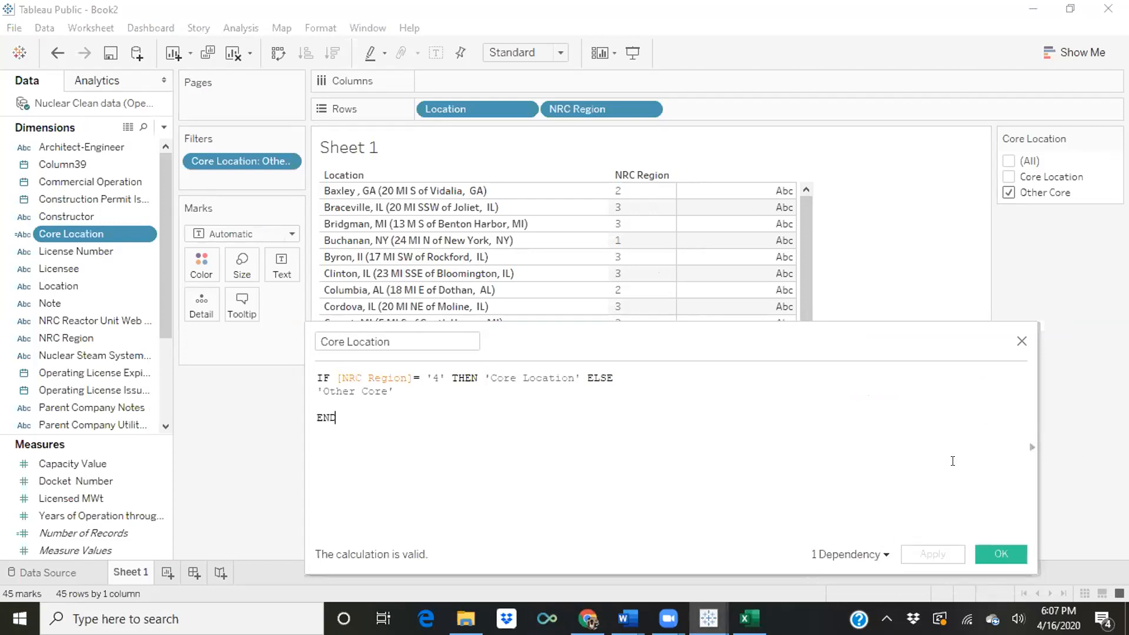
pyautogui.click(999, 556)
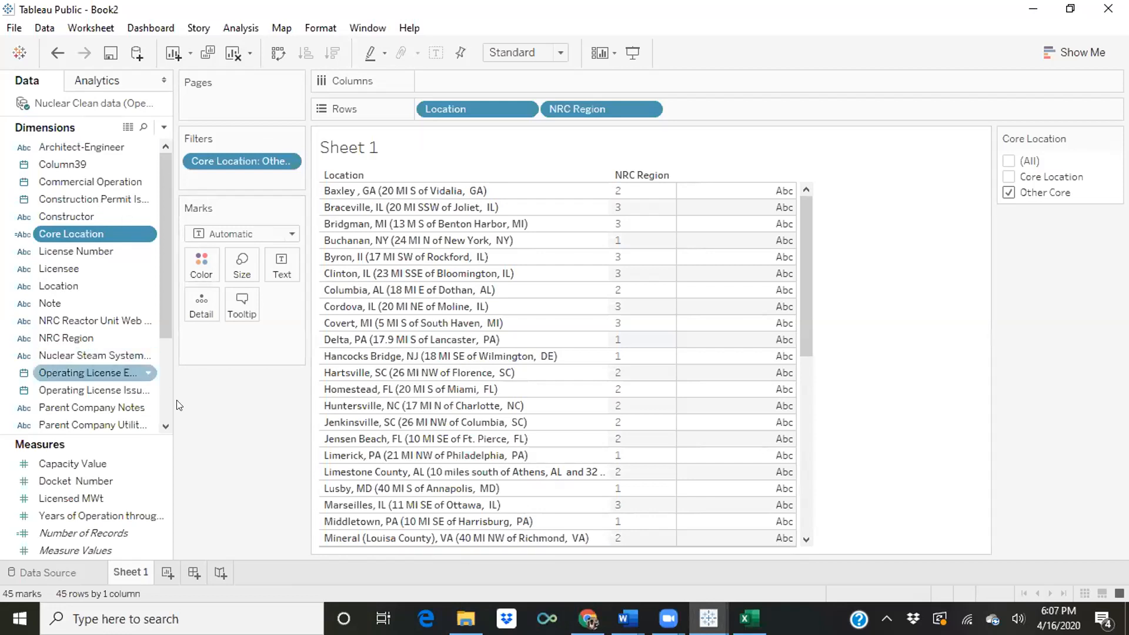
# Set the Core Location filter back to only the Core Location value
pyautogui.click(1009, 177)
pyautogui.click(1007, 160)
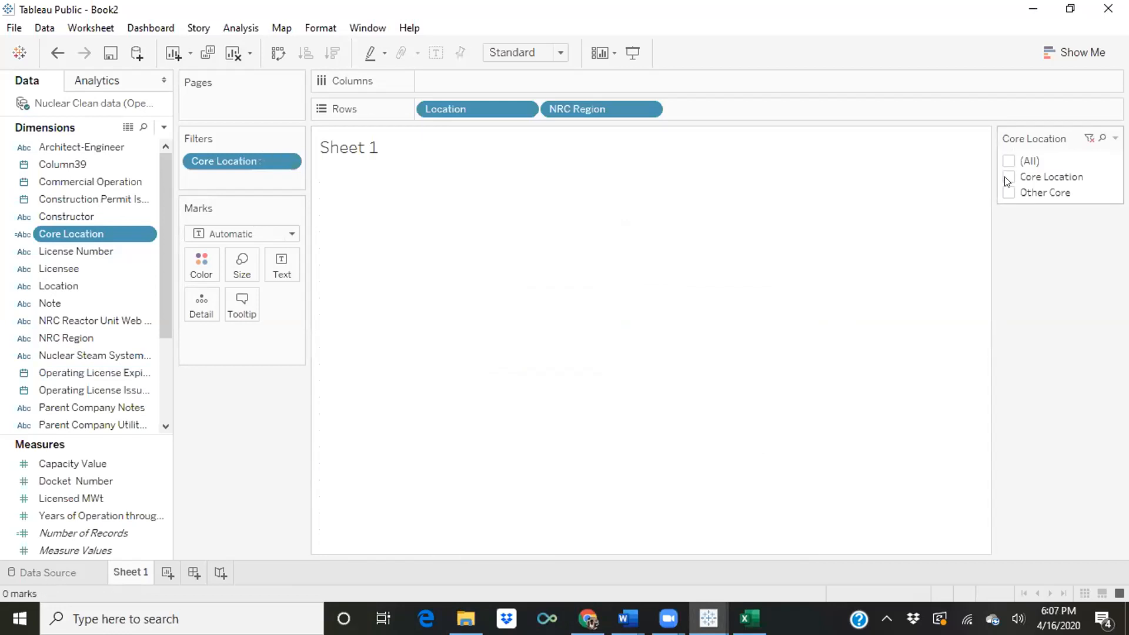
pyautogui.click(1008, 177)
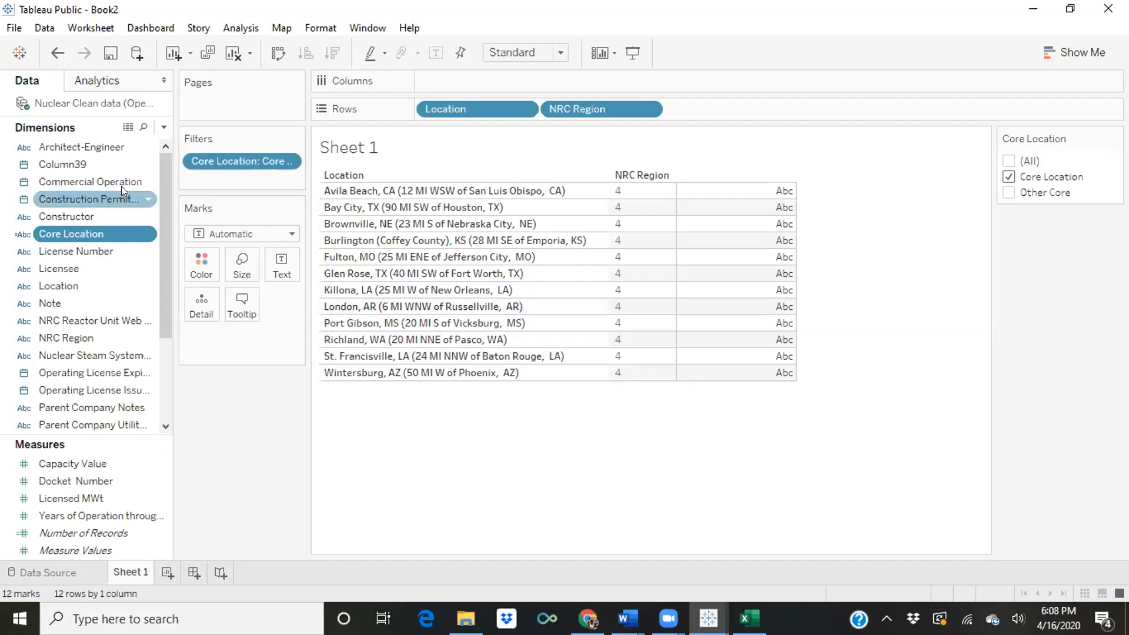
# Create a new calculated field and begin its formula with IF [Core Location] = 'CA'
pyautogui.click(164, 127)
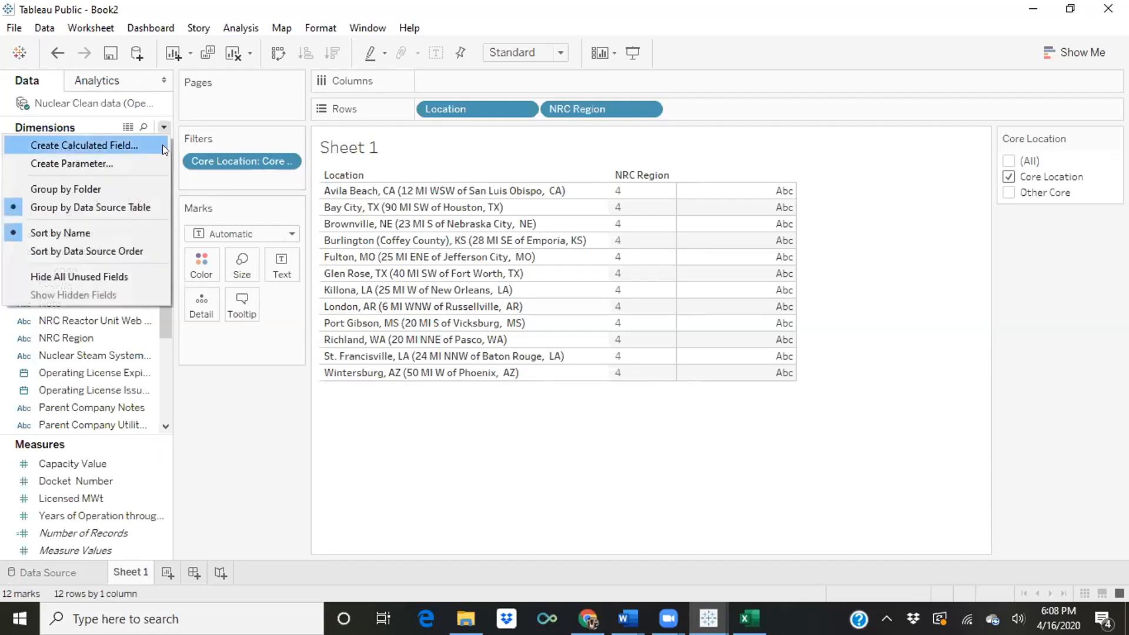
pyautogui.click(87, 146)
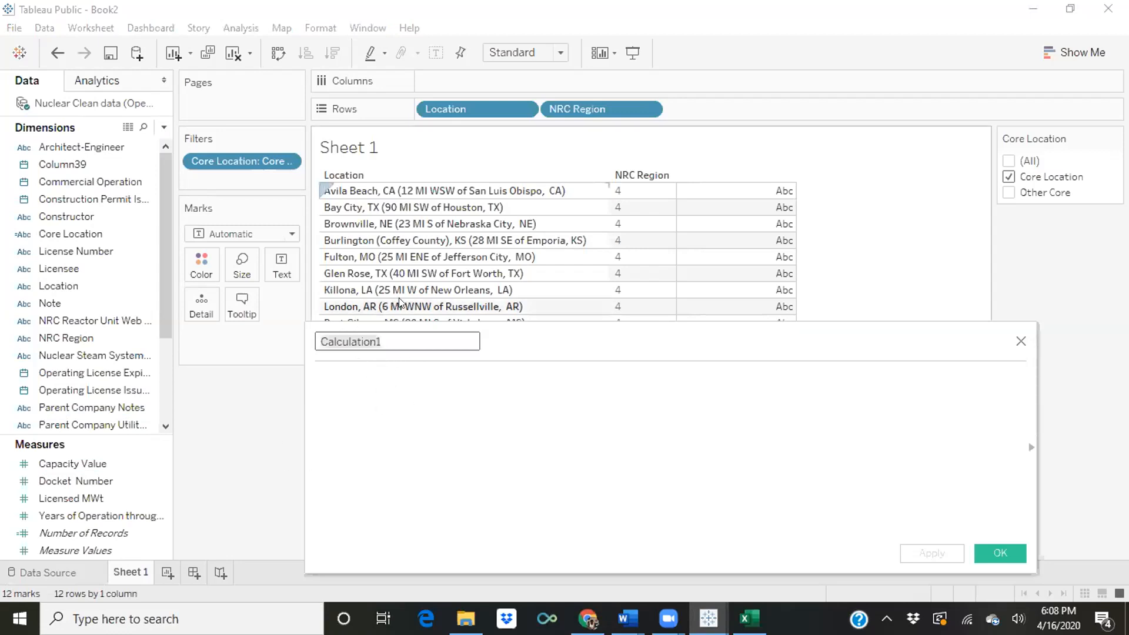
pyautogui.click(366, 377)
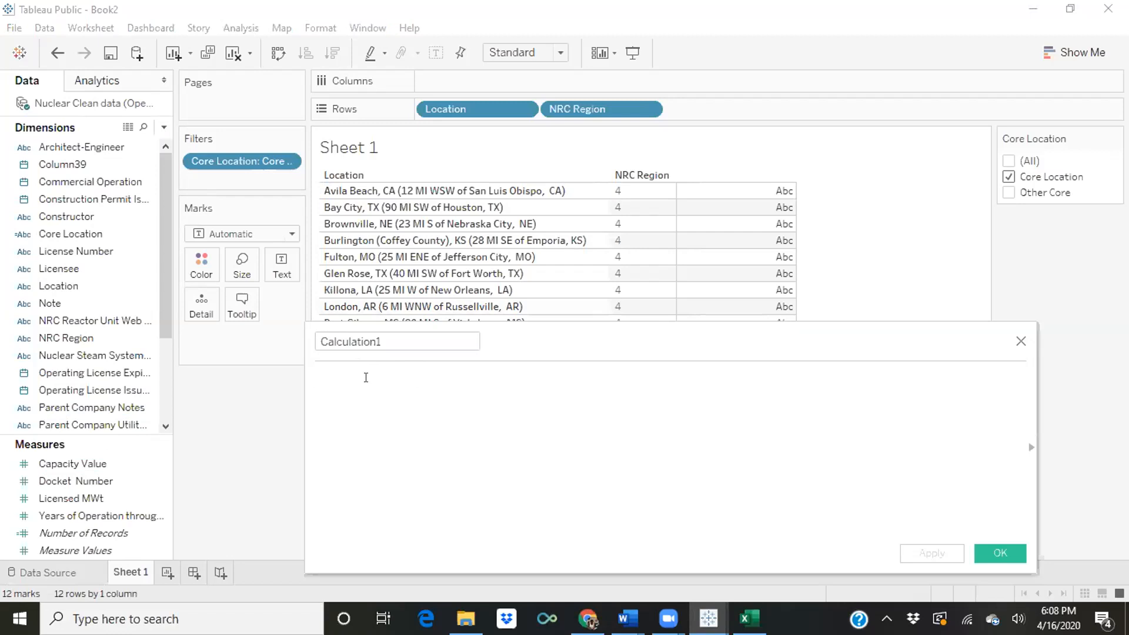
pyautogui.write('if')
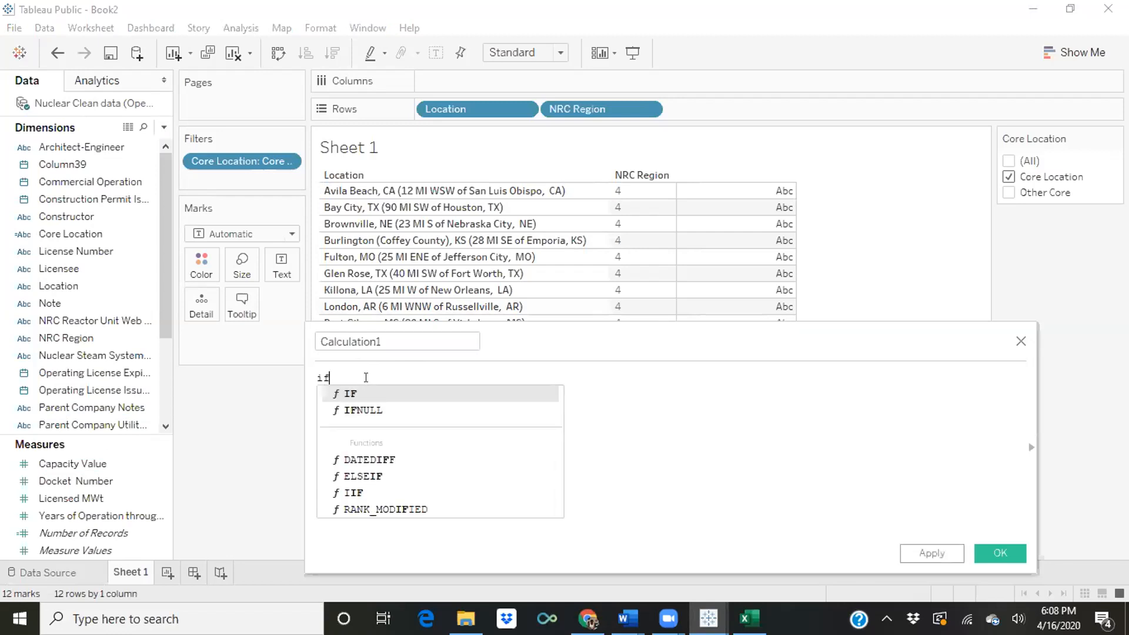
pyautogui.press('Return')
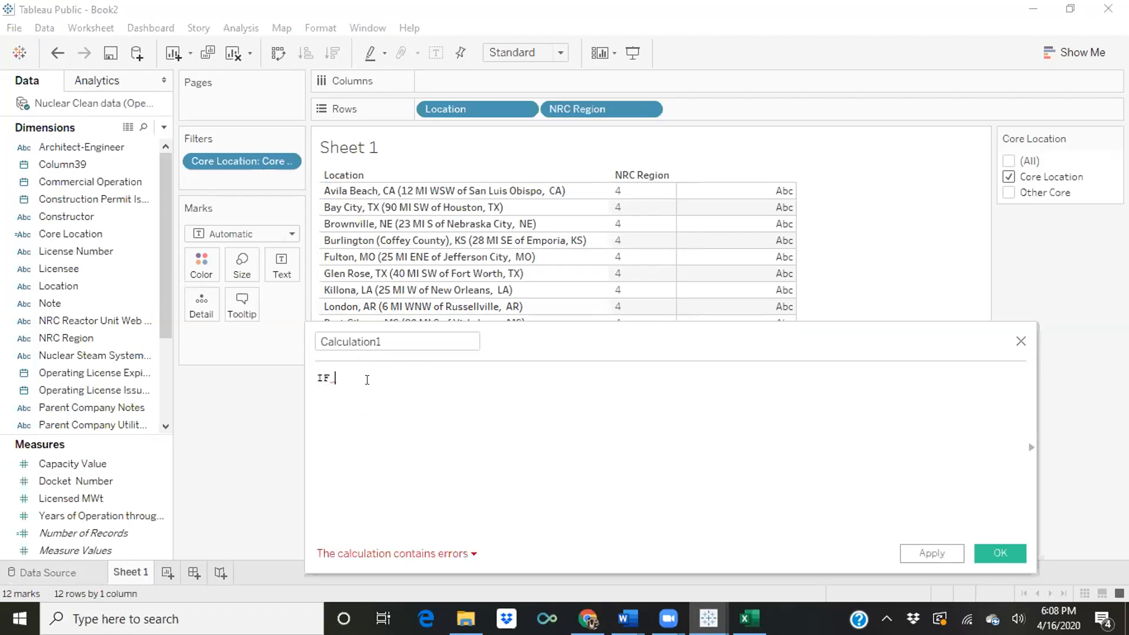
pyautogui.moveTo(67, 233); pyautogui.dragTo(351, 383)
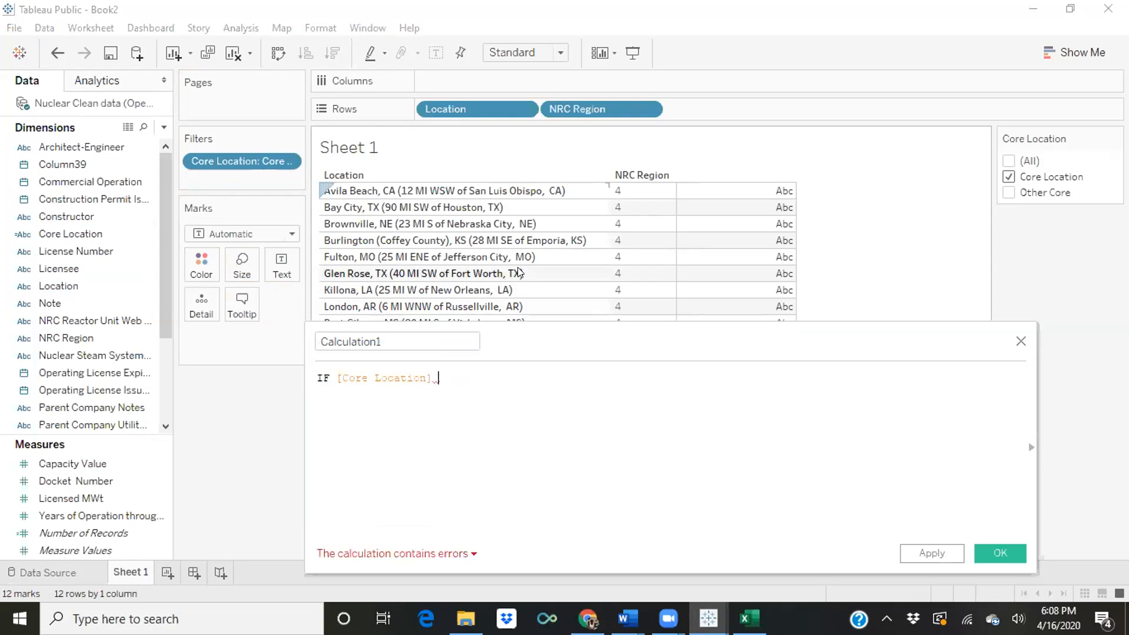
pyautogui.write("= '")
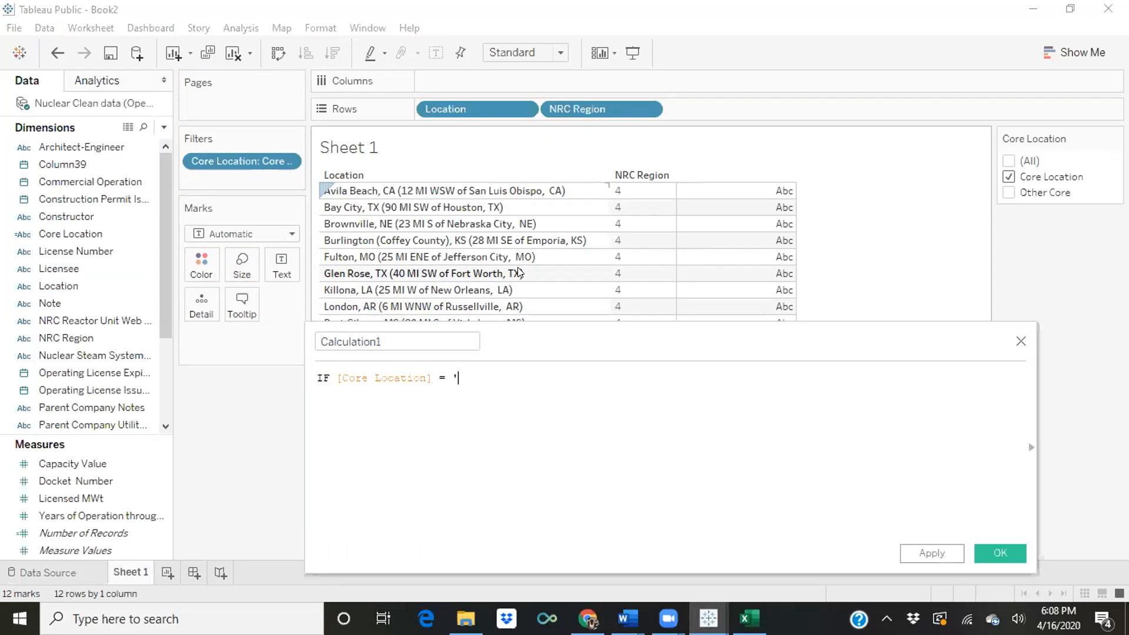
pyautogui.write('CA')
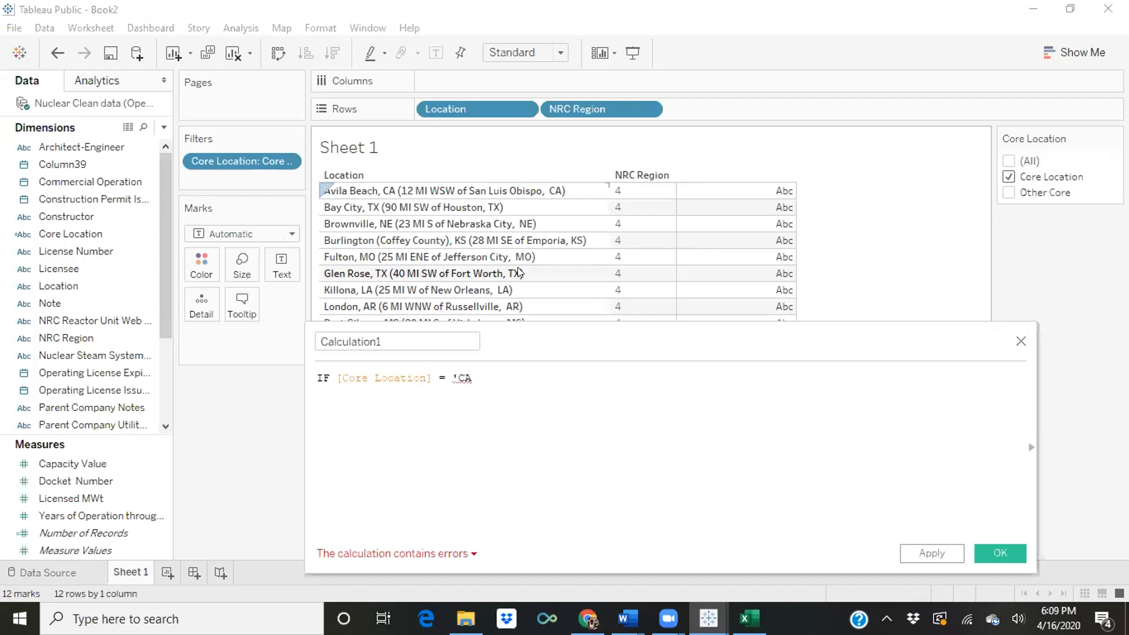
pyautogui.write("'")
# Insert the CONTAINS function before [Core Location] in the IF condition, removing the automatic closing parenthesis
pyautogui.press('Left')
pyautogui.press('Left')
pyautogui.press('Left')
pyautogui.press('Left')
pyautogui.press('Left')
pyautogui.press('Left')
pyautogui.press('Left')
pyautogui.press('Left')
pyautogui.press('Left')
pyautogui.press('Left')
pyautogui.press('Left')
pyautogui.press('Left')
pyautogui.press('Left')
pyautogui.write('C')
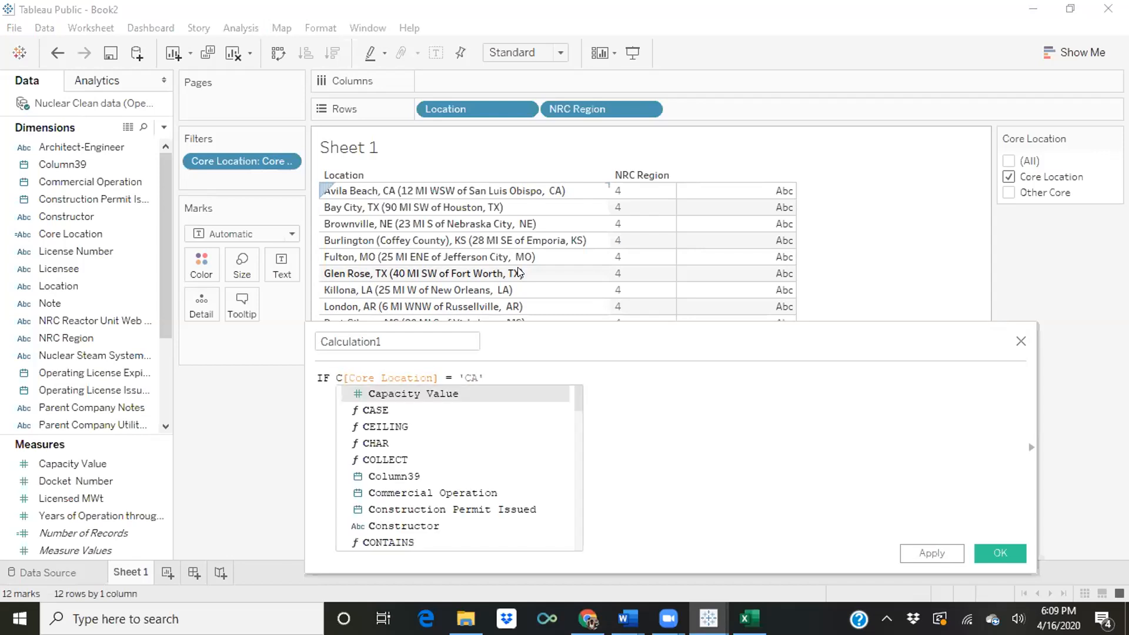
pyautogui.write('O')
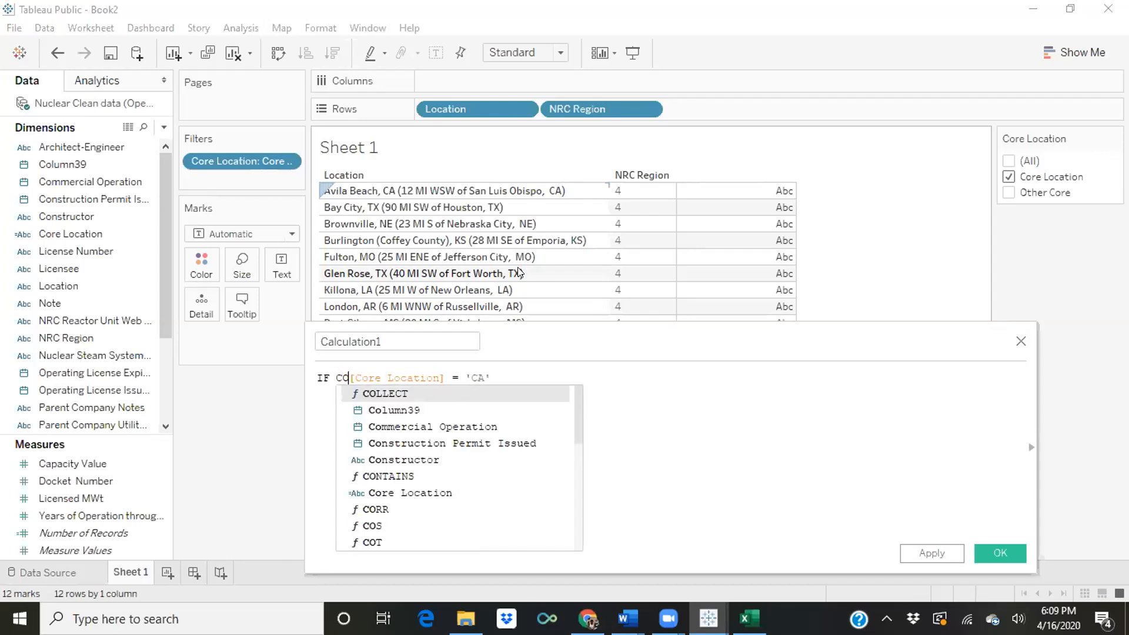
pyautogui.write('N')
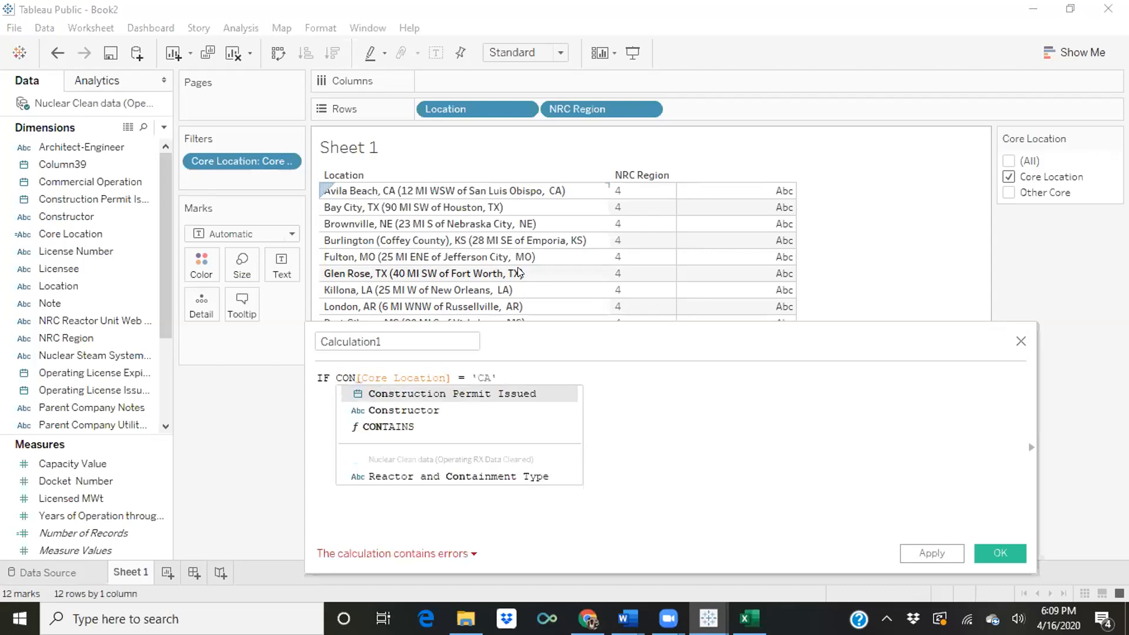
pyautogui.press('Down')
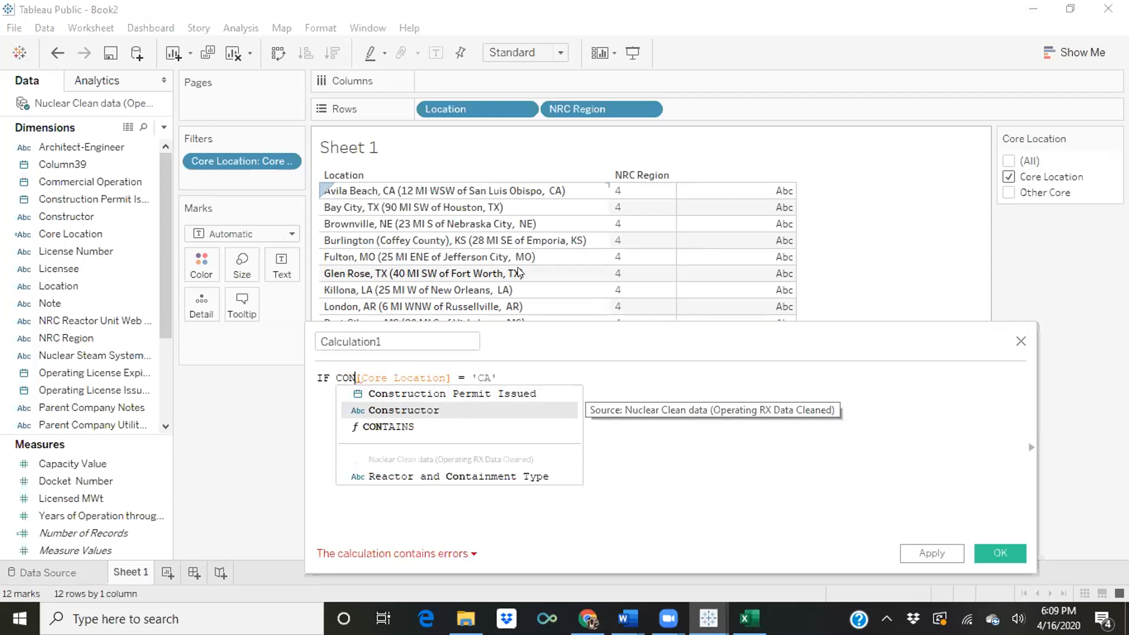
pyautogui.click(409, 427)
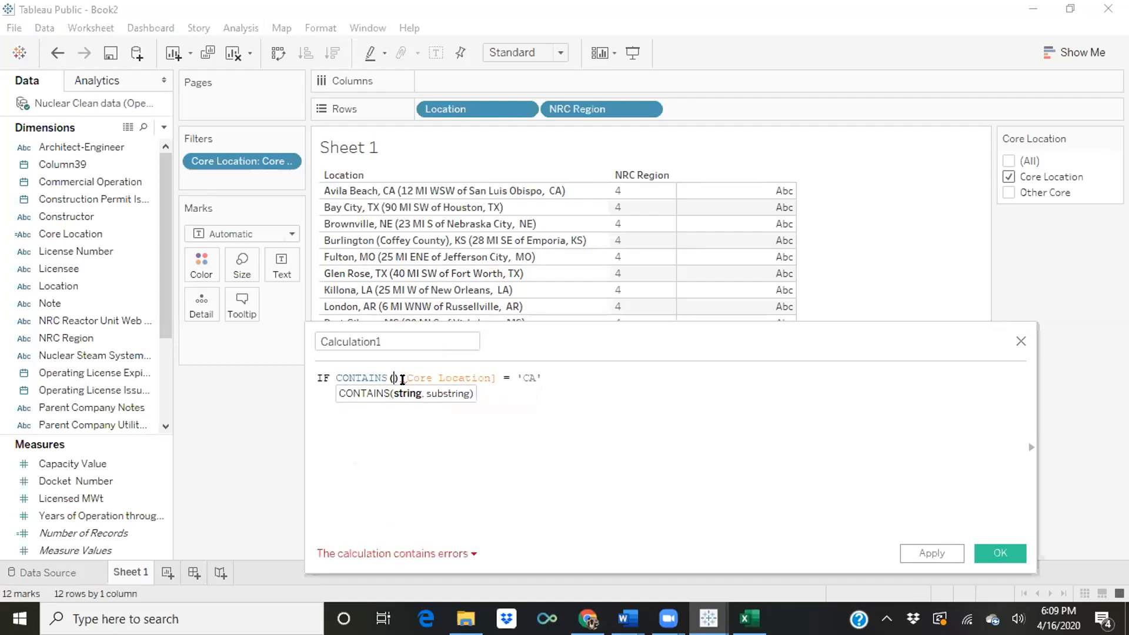
pyautogui.press('Delete')
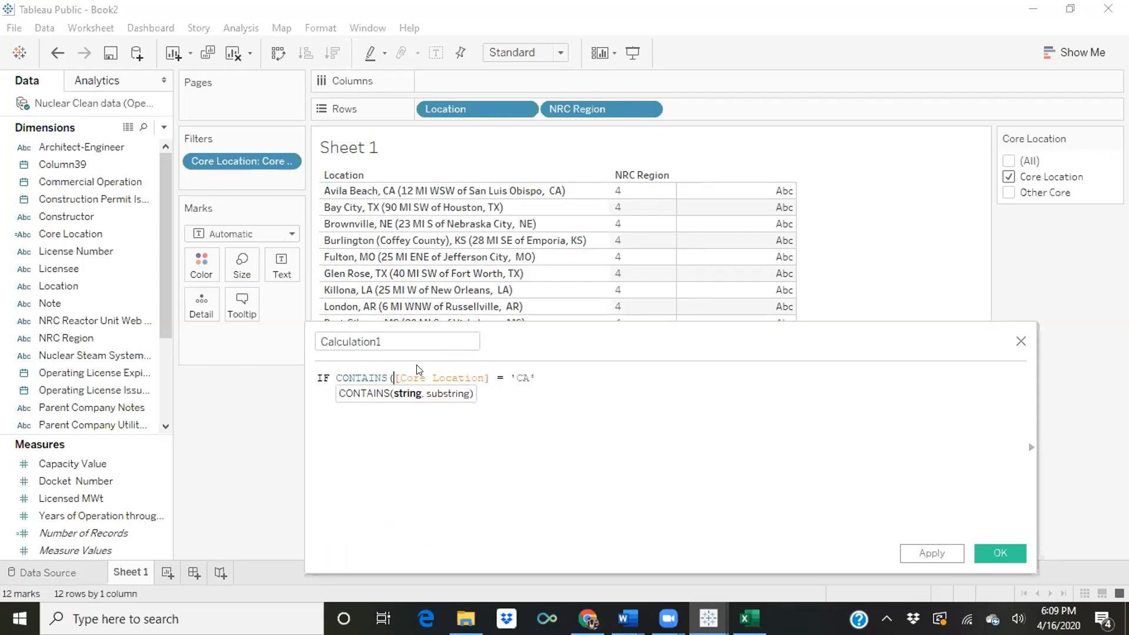
# Replace the equals sign with a comma, close the parenthesis after 'CA', and add THEN to the condition
pyautogui.click(537, 377)
pyautogui.click(501, 377)
pyautogui.press('BackSpace')
pyautogui.press('BackSpace')
pyautogui.write(',')
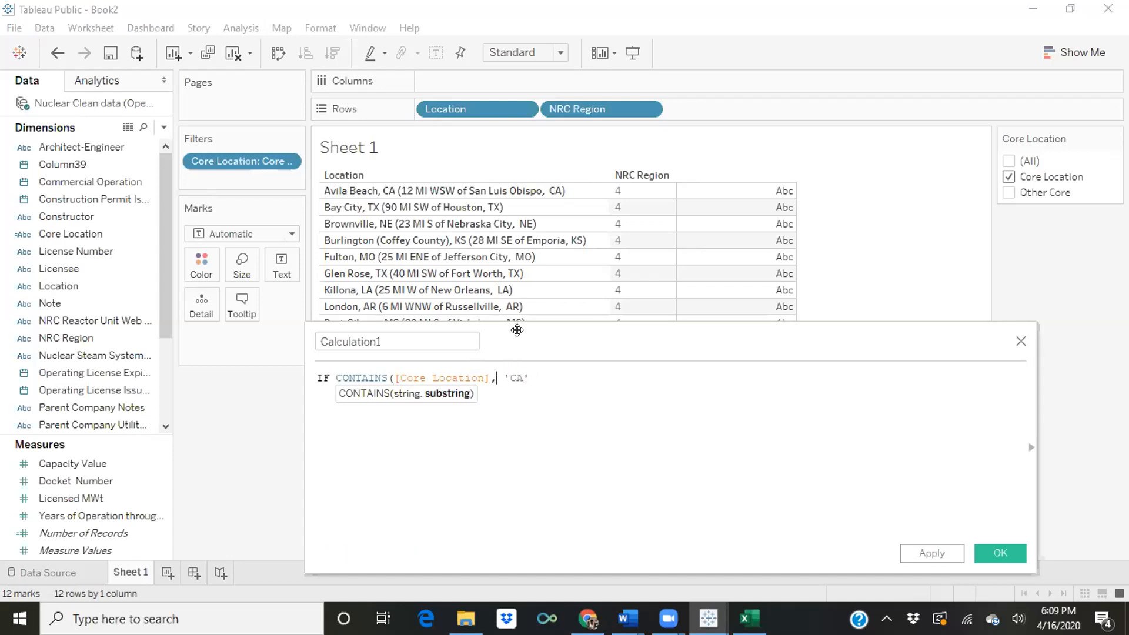
pyautogui.press('End')
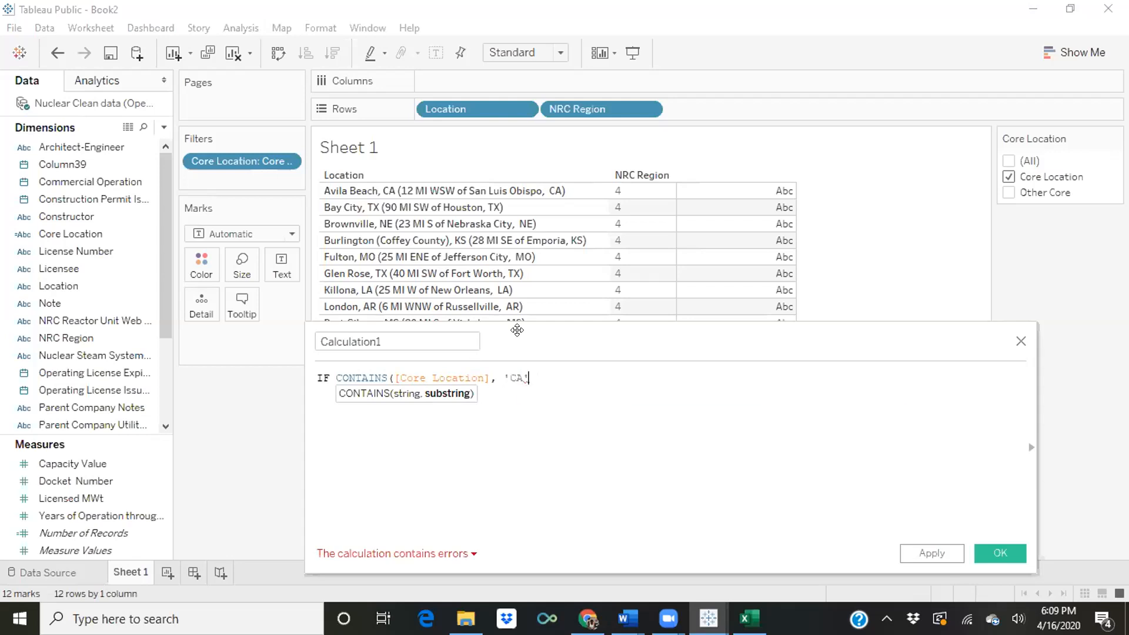
pyautogui.write(')')
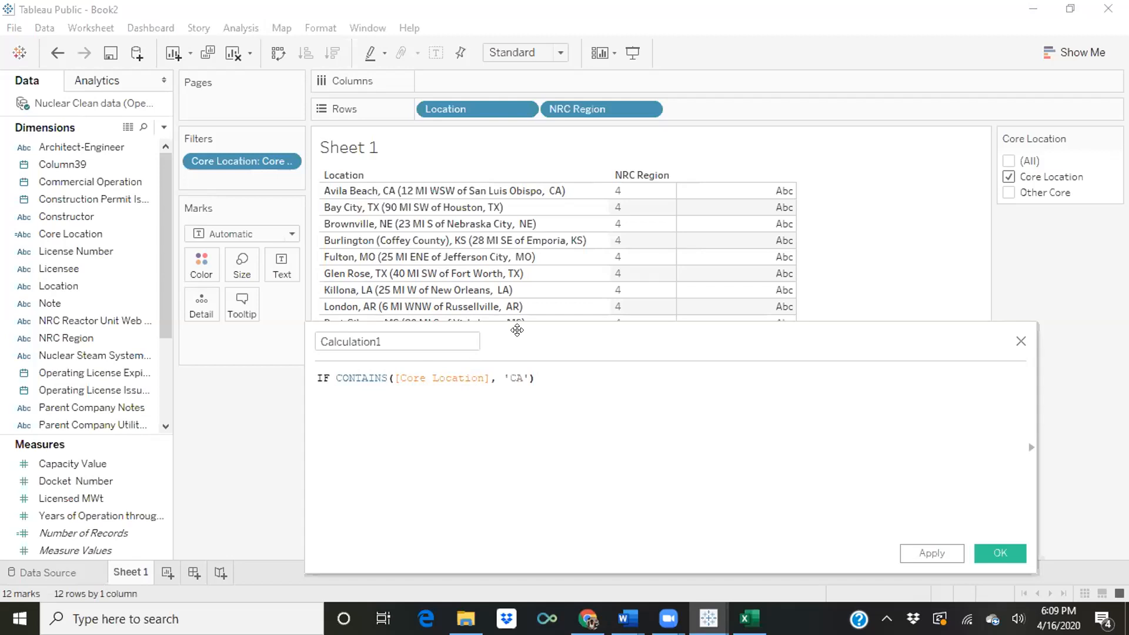
pyautogui.write('TH')
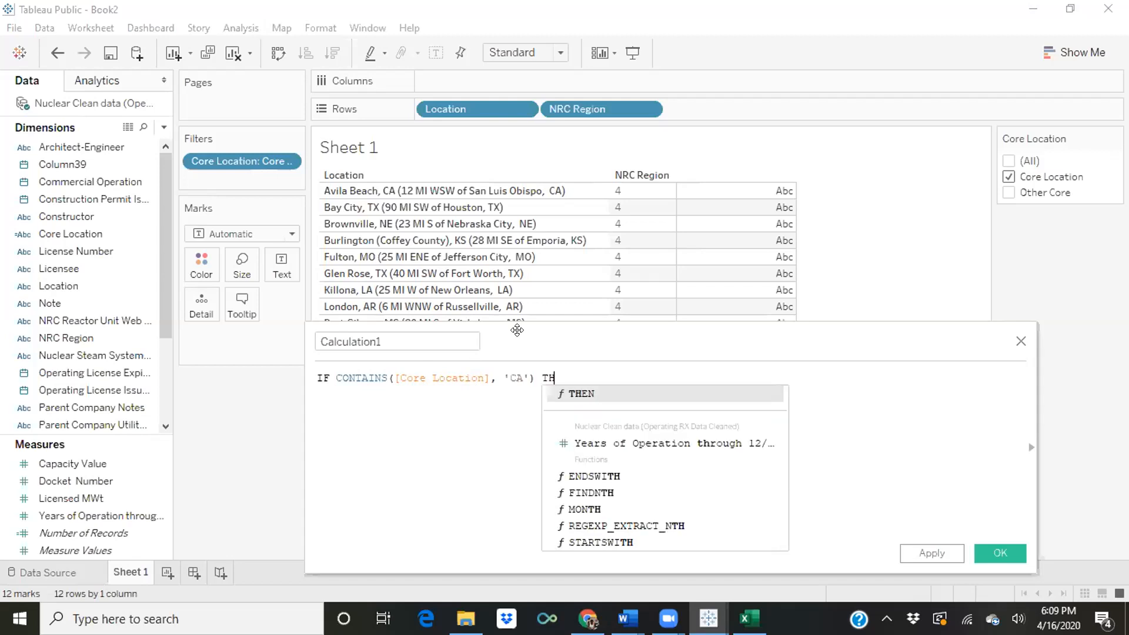
pyautogui.press('Return')
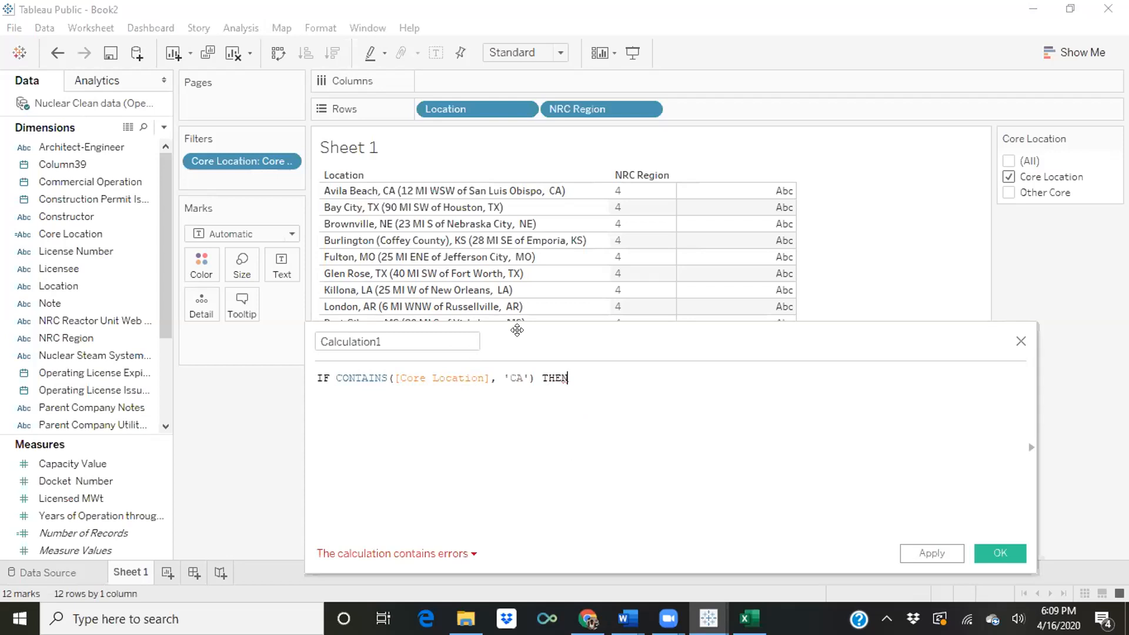
# Change the substring in the CONTAINS condition to 'Avila Beach'
pyautogui.press('Left')
pyautogui.press('Left')
pyautogui.press('Left')
pyautogui.press('Left')
pyautogui.press('Left')
pyautogui.press('Left')
pyautogui.press('Left')
pyautogui.press('BackSpace')
pyautogui.press('BackSpace')
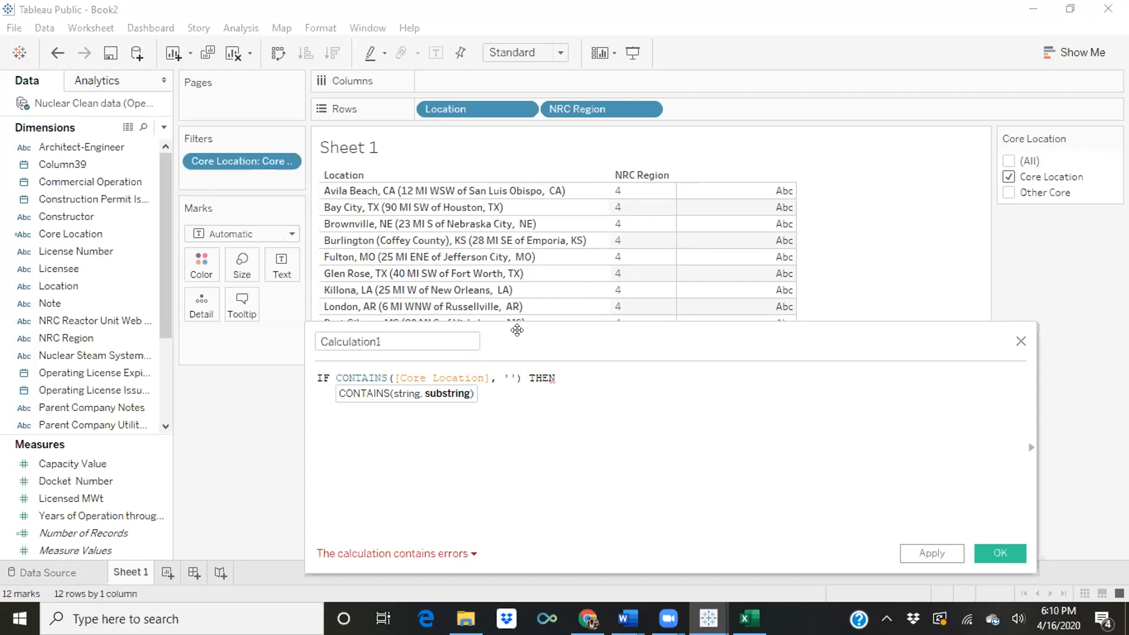
pyautogui.write('A')
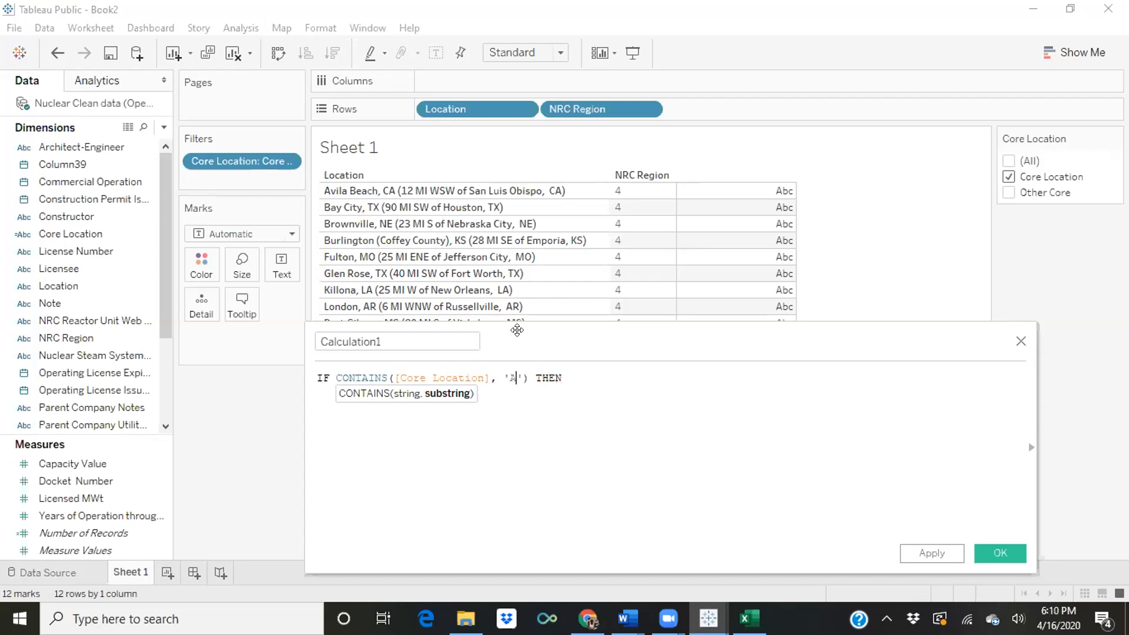
pyautogui.write('vila Beach')
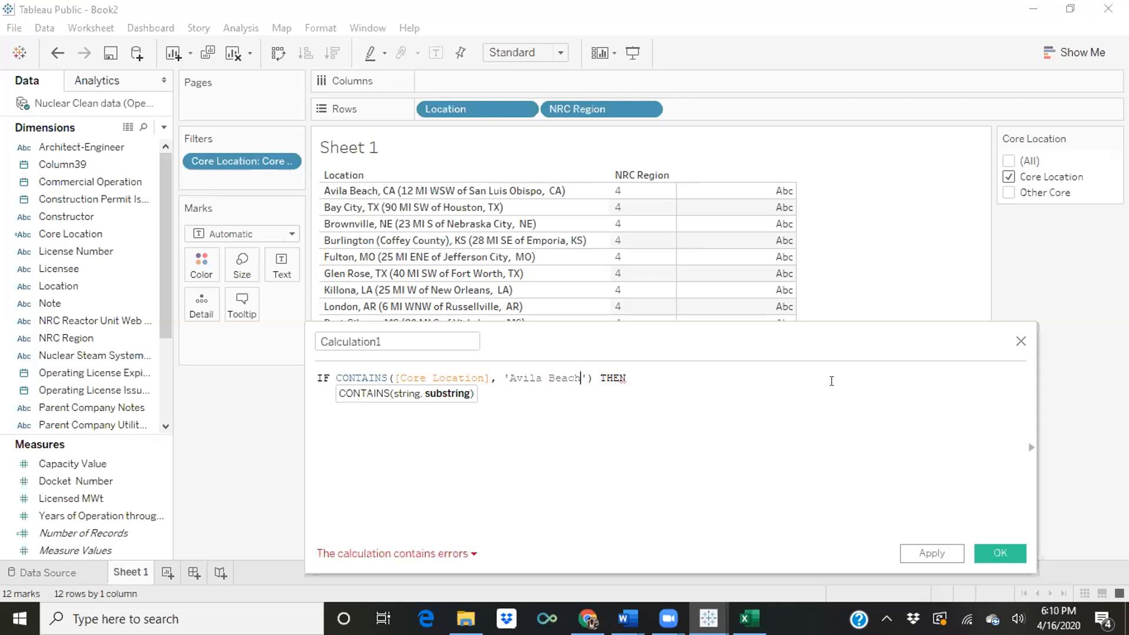
# Enter 'Califonia' as the THEN result for Avila Beach and begin a new formula line
pyautogui.click(644, 381)
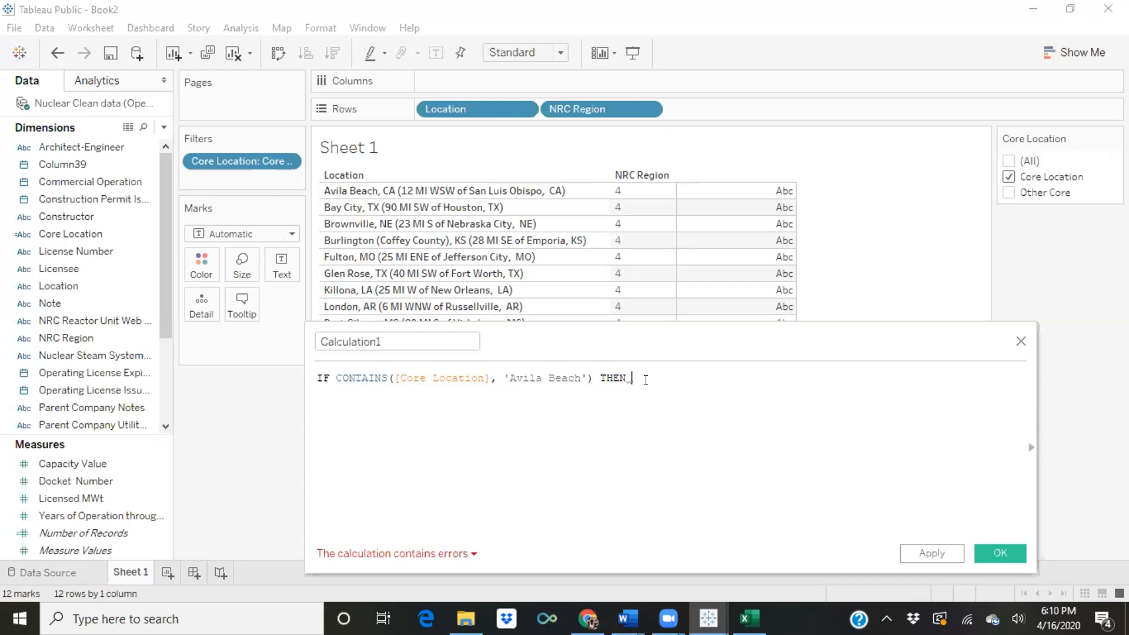
pyautogui.write("'")
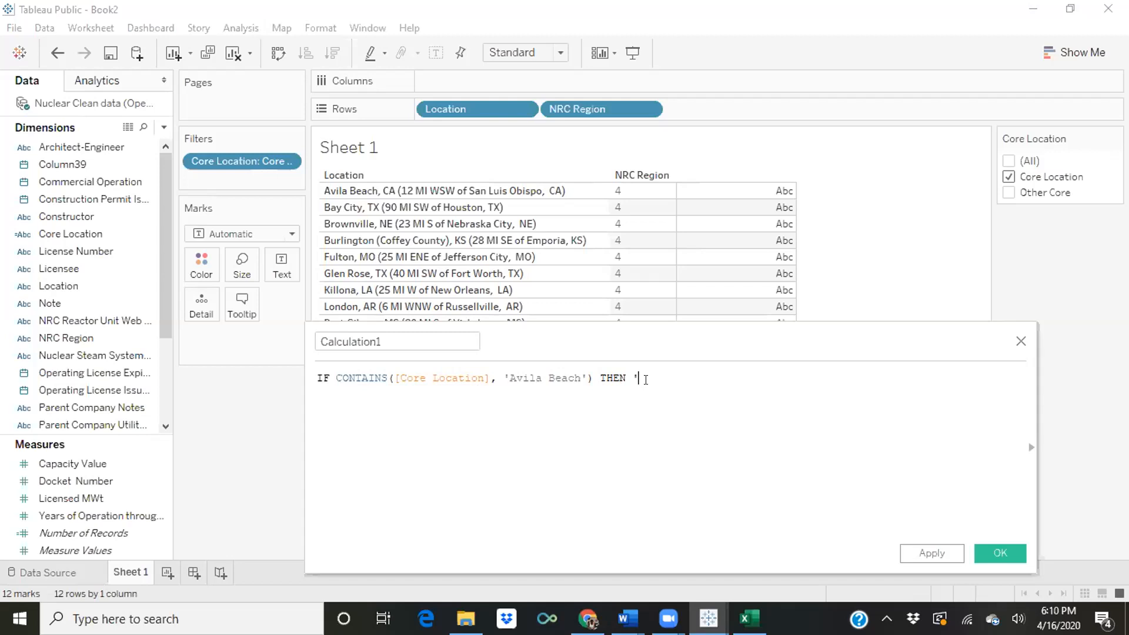
pyautogui.write('California')
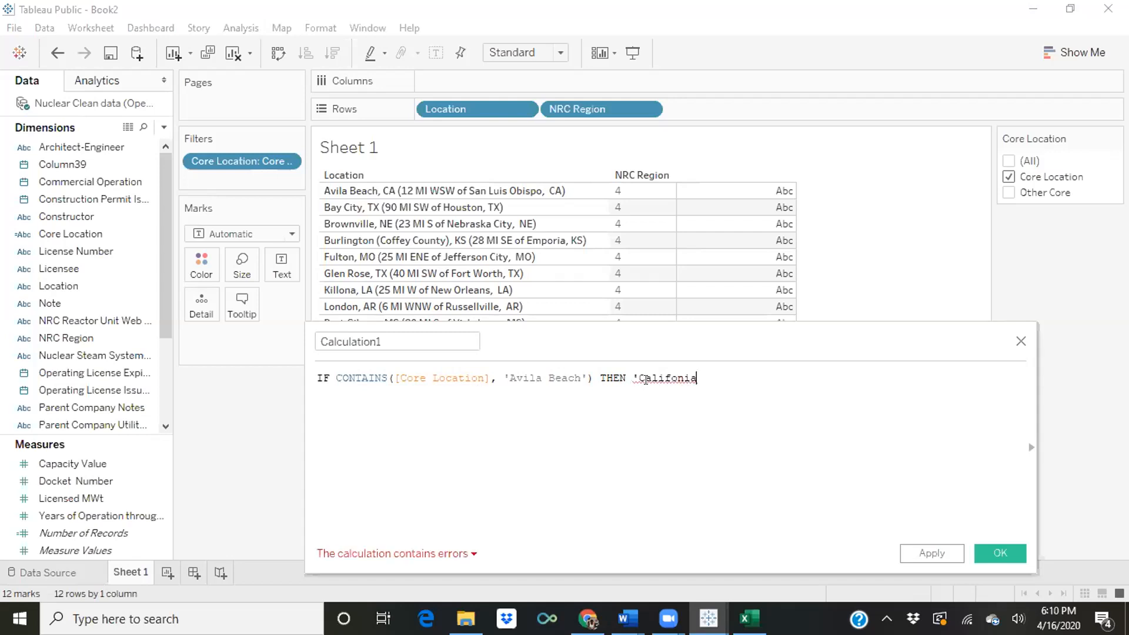
pyautogui.write("'")
pyautogui.press('Return')
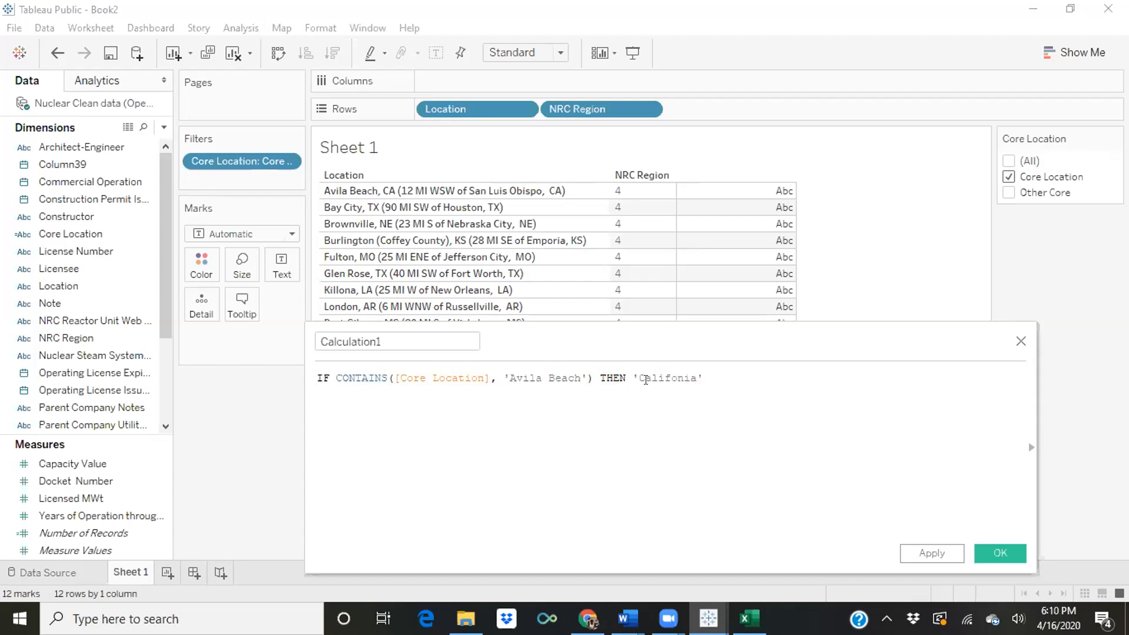
# Start an ELSEIF branch on the second line and move the calculation editor down to uncover the full location list
pyautogui.write('els')
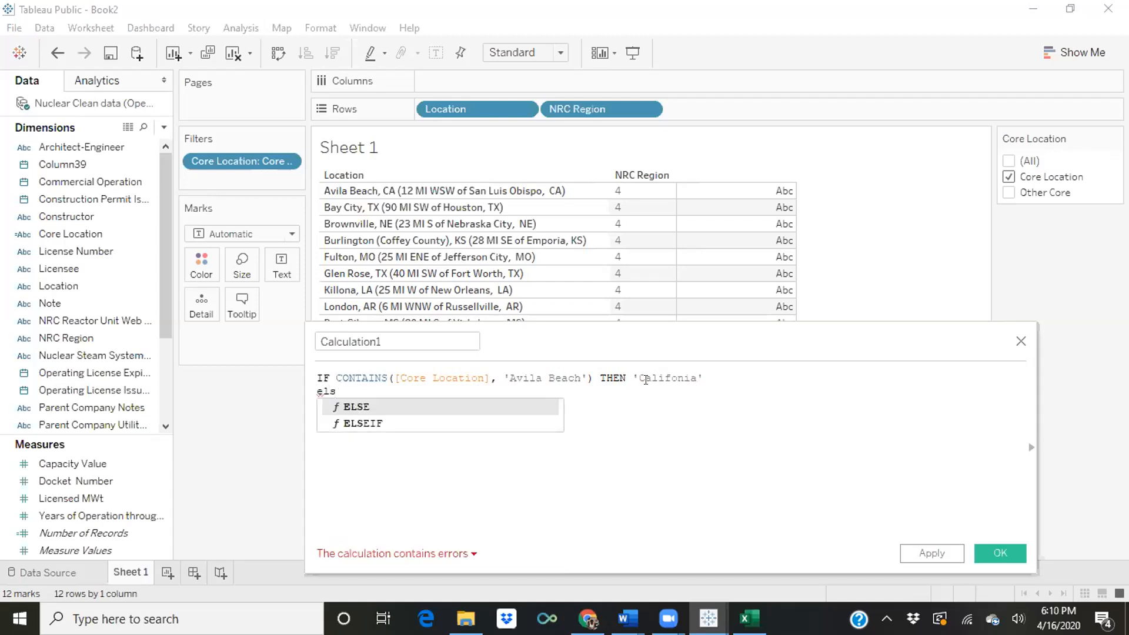
pyautogui.press('Down')
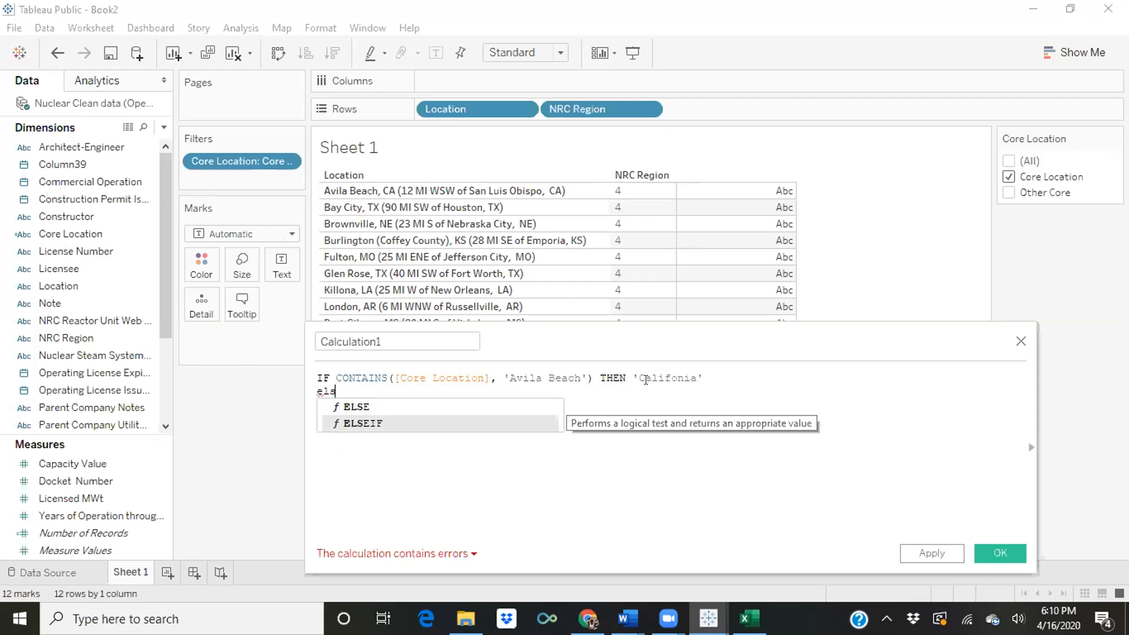
pyautogui.press('Return')
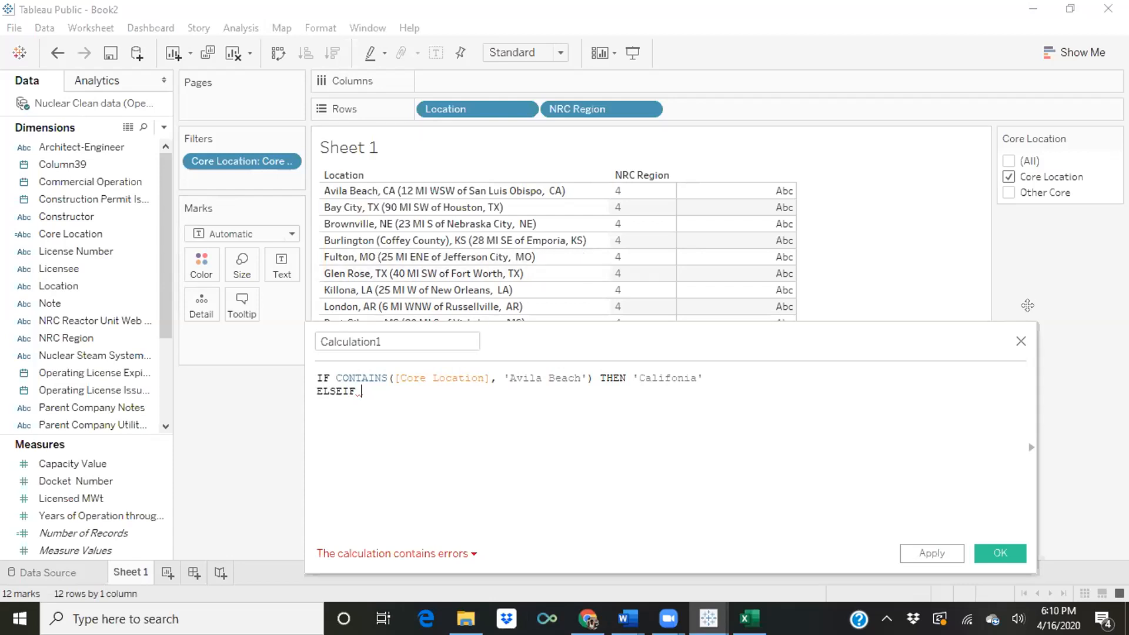
pyautogui.moveTo(774, 335); pyautogui.dragTo(776, 409)
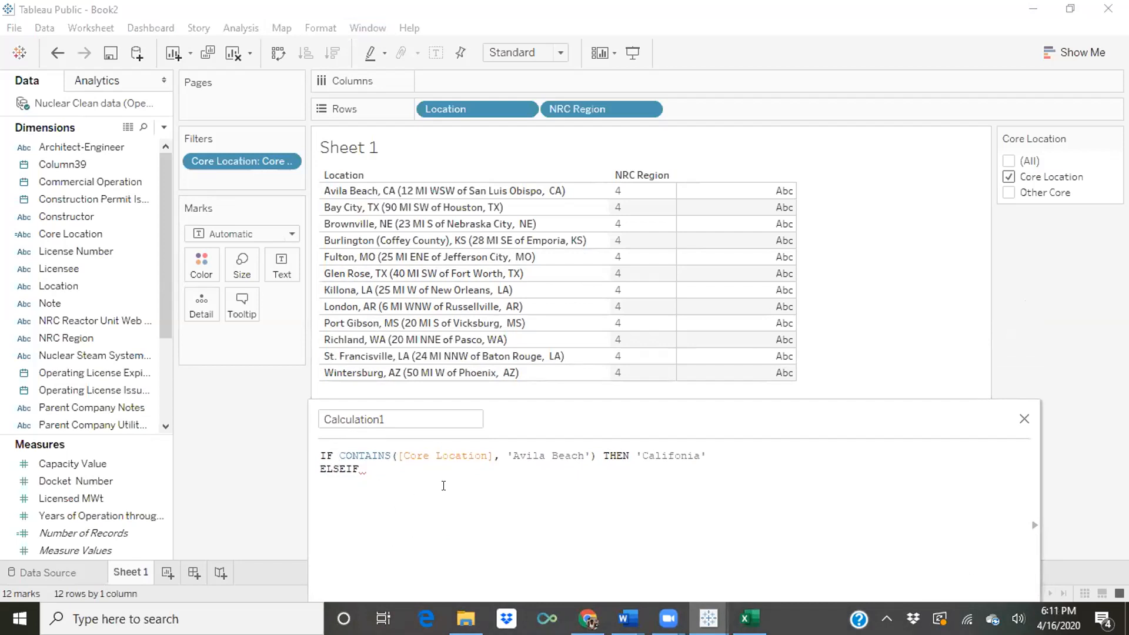
# Add a CONTAINS function to the ELSEIF branch with [Core Location] as its string argument, followed by a comma
pyautogui.write('i')
pyautogui.press('BackSpace')
pyautogui.write('cor')
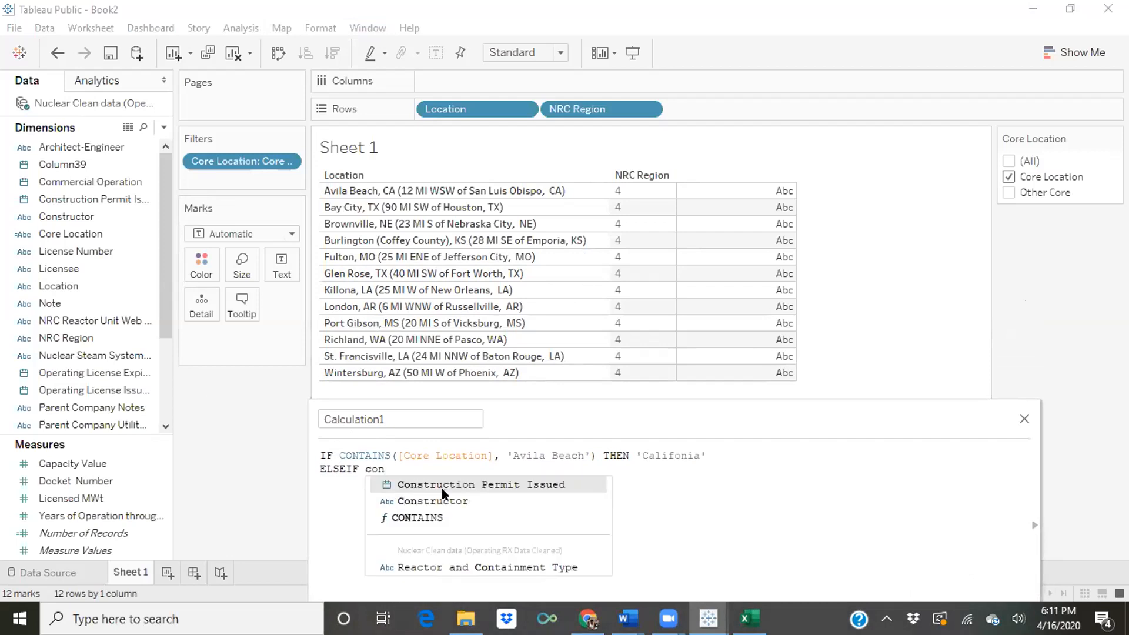
pyautogui.press('Down')
pyautogui.press('Down')
pyautogui.press('Down')
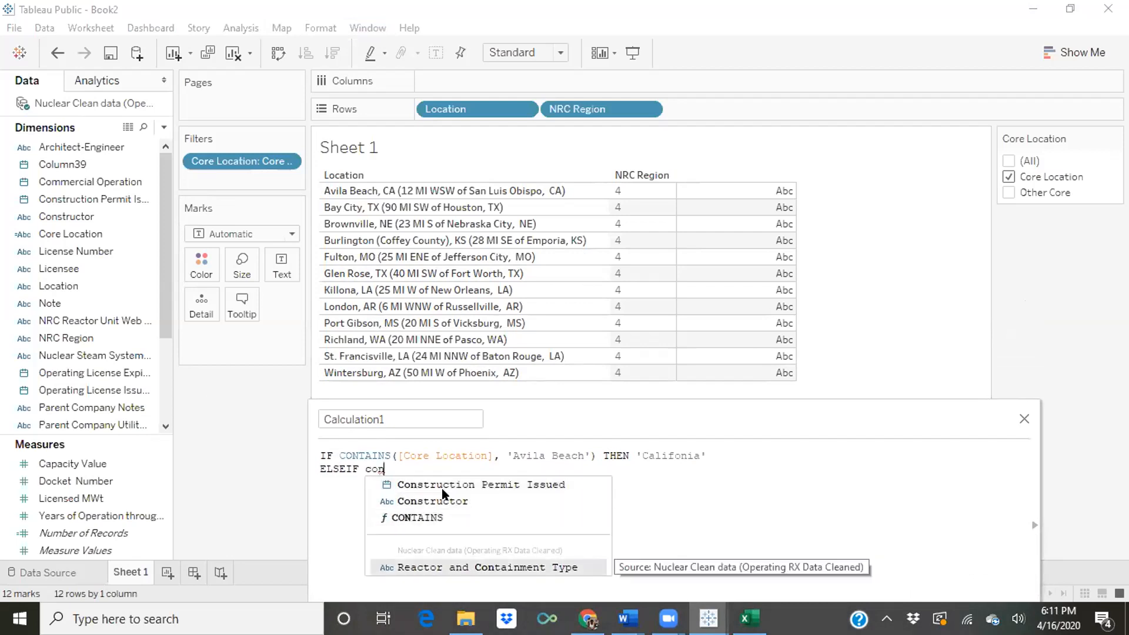
pyautogui.press('Up')
pyautogui.press('Return')
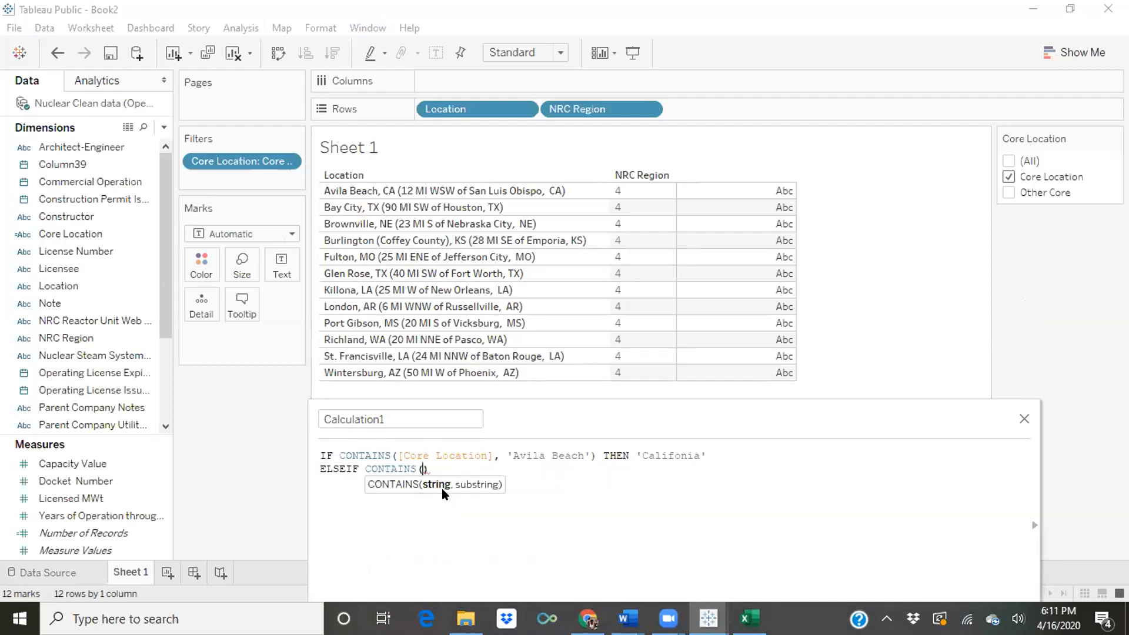
pyautogui.write('cor')
pyautogui.press('Return')
pyautogui.write(',')
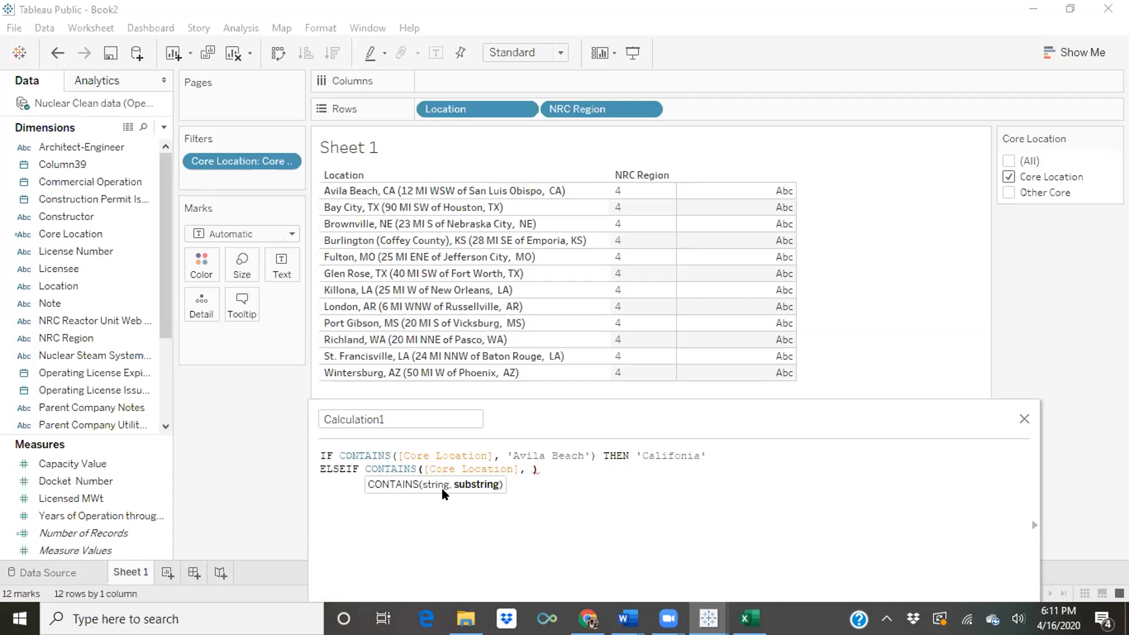
# Enter 'Bay City' in single quotes as the substring of the ELSEIF branch's CONTAINS function
pyautogui.write('Bay')
pyautogui.press('Left')
pyautogui.press('Left')
pyautogui.press('Left')
pyautogui.write("'")
pyautogui.press('Right')
pyautogui.press('Right')
pyautogui.press('Right')
pyautogui.write("City'")
pyautogui.write('C')
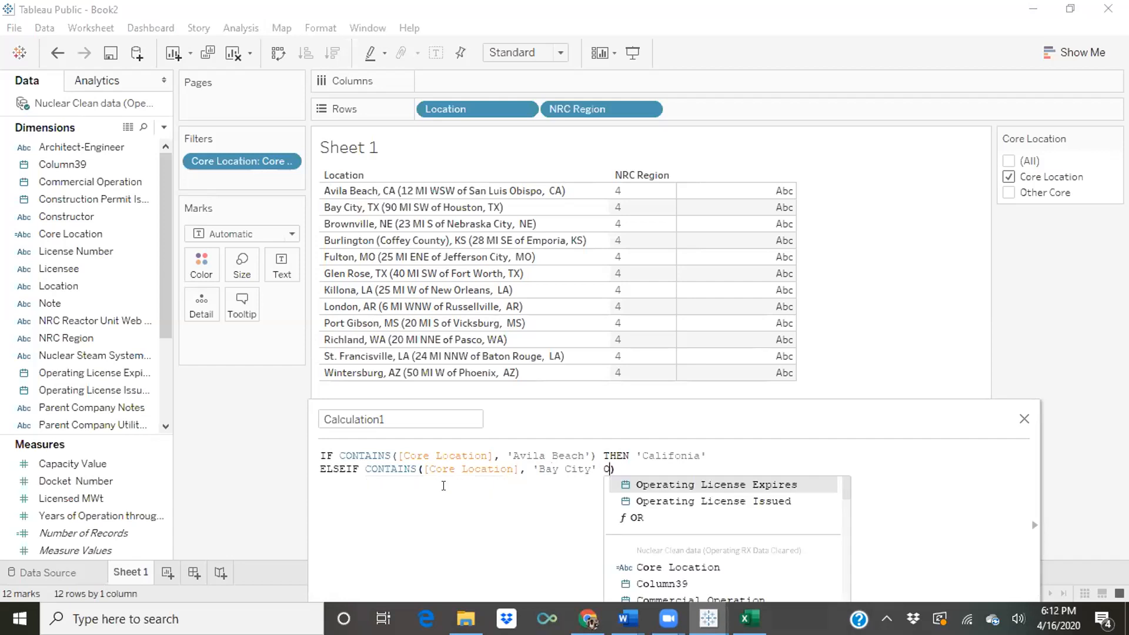
pyautogui.press('Down')
pyautogui.press('Down')
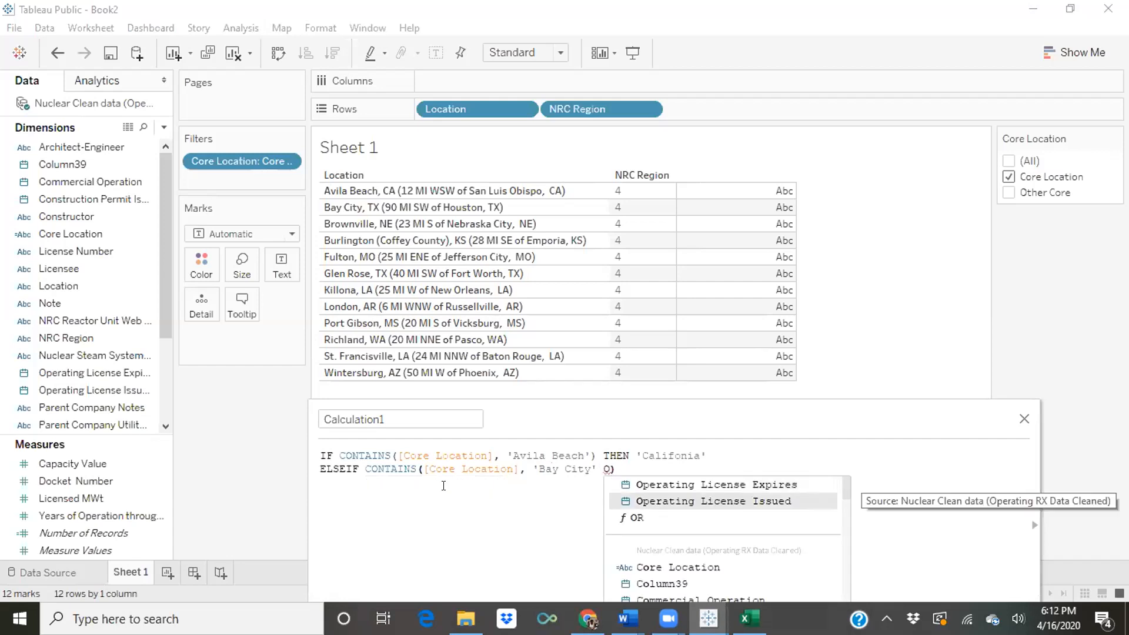
pyautogui.press('Return')
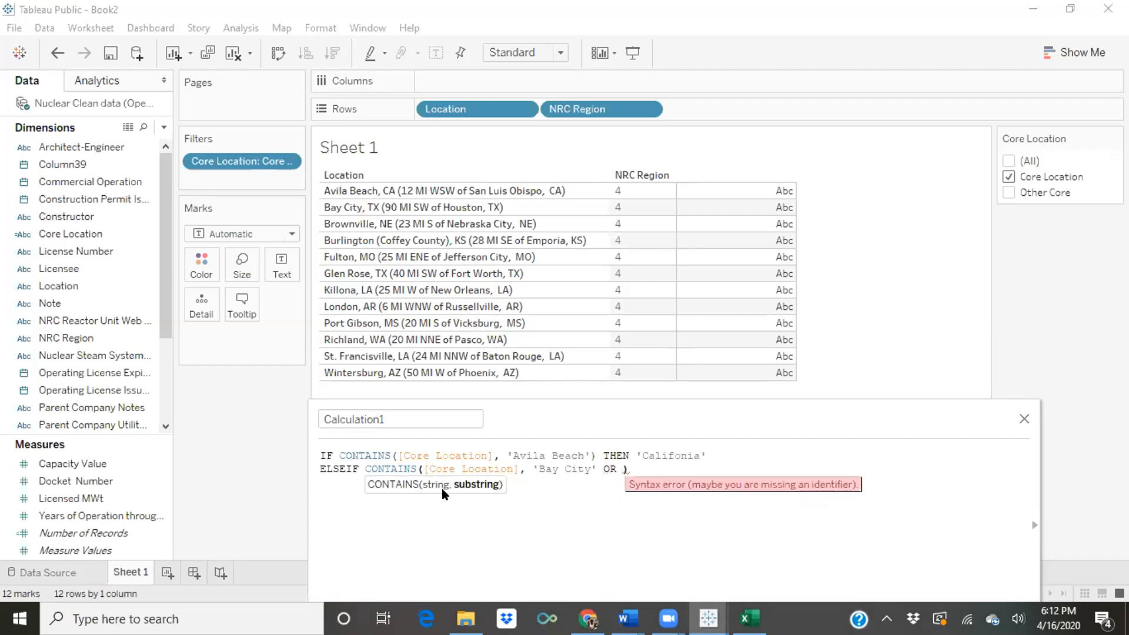
pyautogui.write("'")
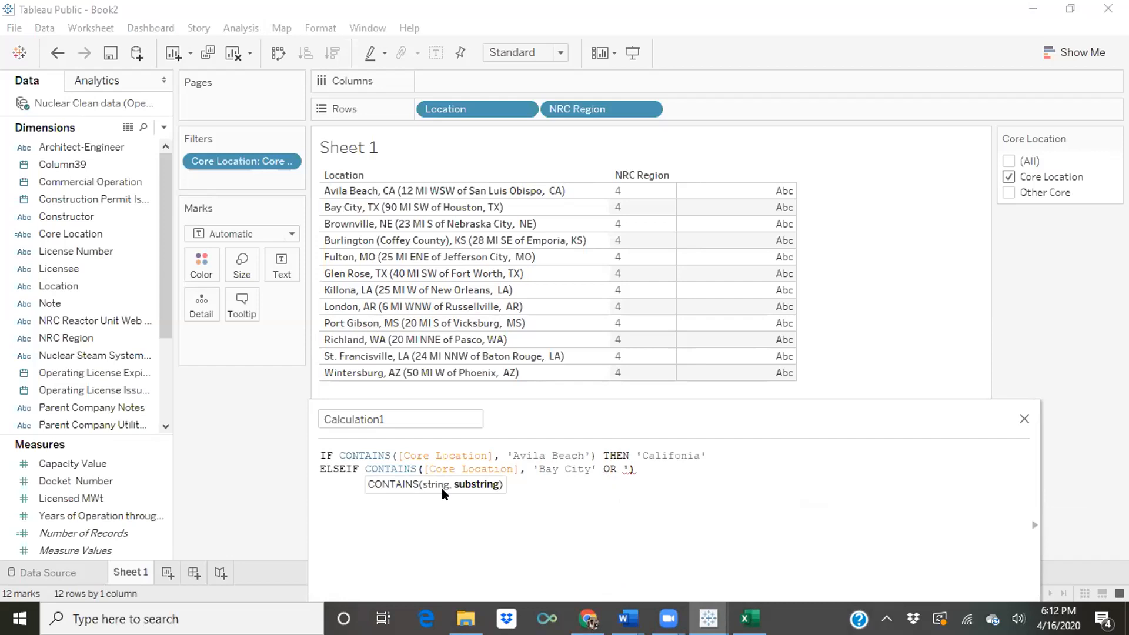
pyautogui.press('BackSpace')
pyautogui.press('BackSpace')
pyautogui.press('BackSpace')
pyautogui.press('BackSpace')
pyautogui.press('BackSpace')
# Add an OR operator followed by a second CONTAINS function after the 'Bay City' condition
pyautogui.press('Right')
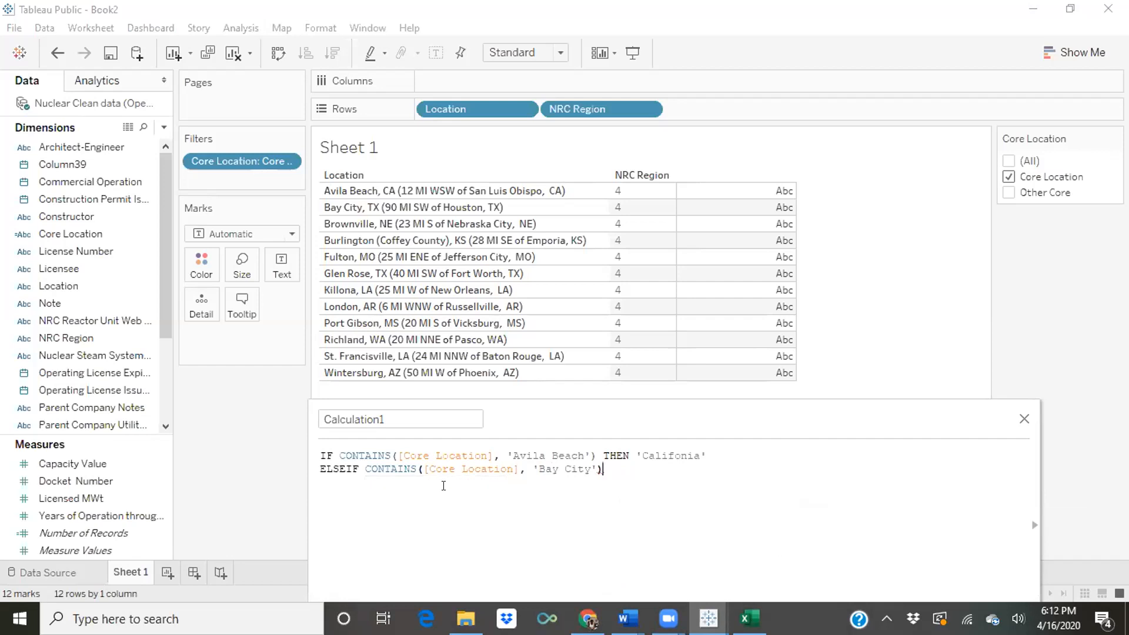
pyautogui.write('O')
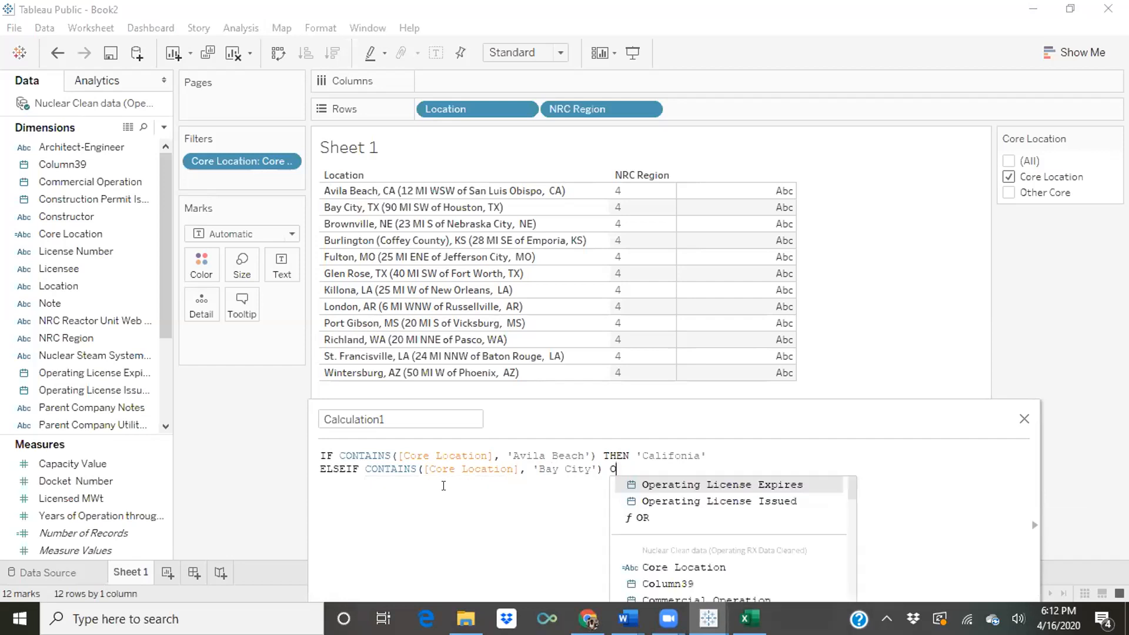
pyautogui.press('Down')
pyautogui.press('Down')
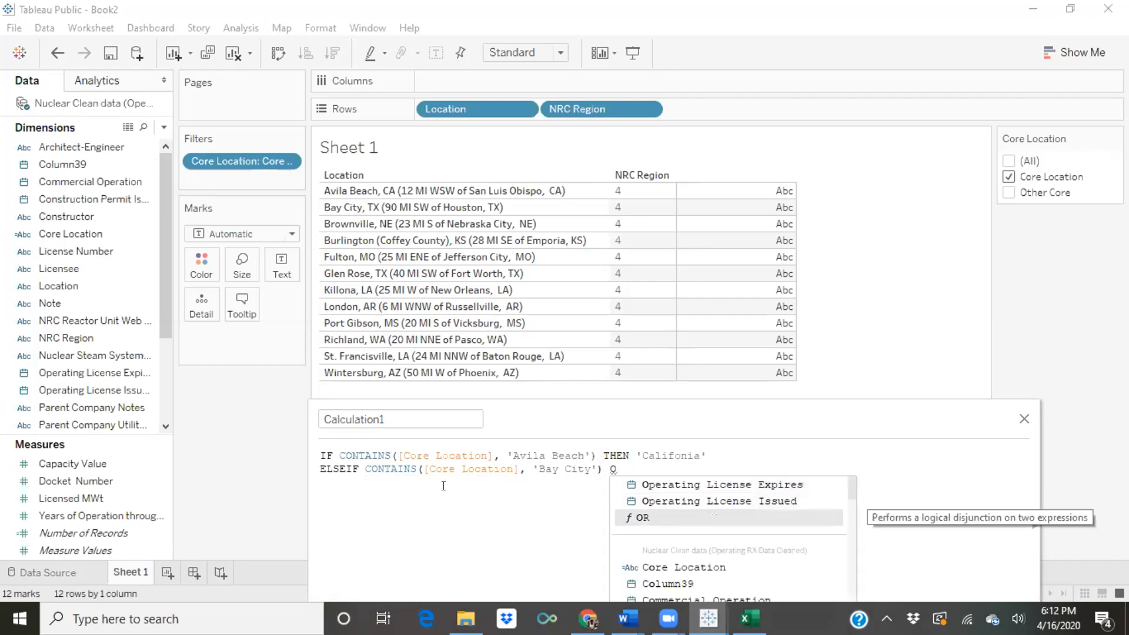
pyautogui.press('Return')
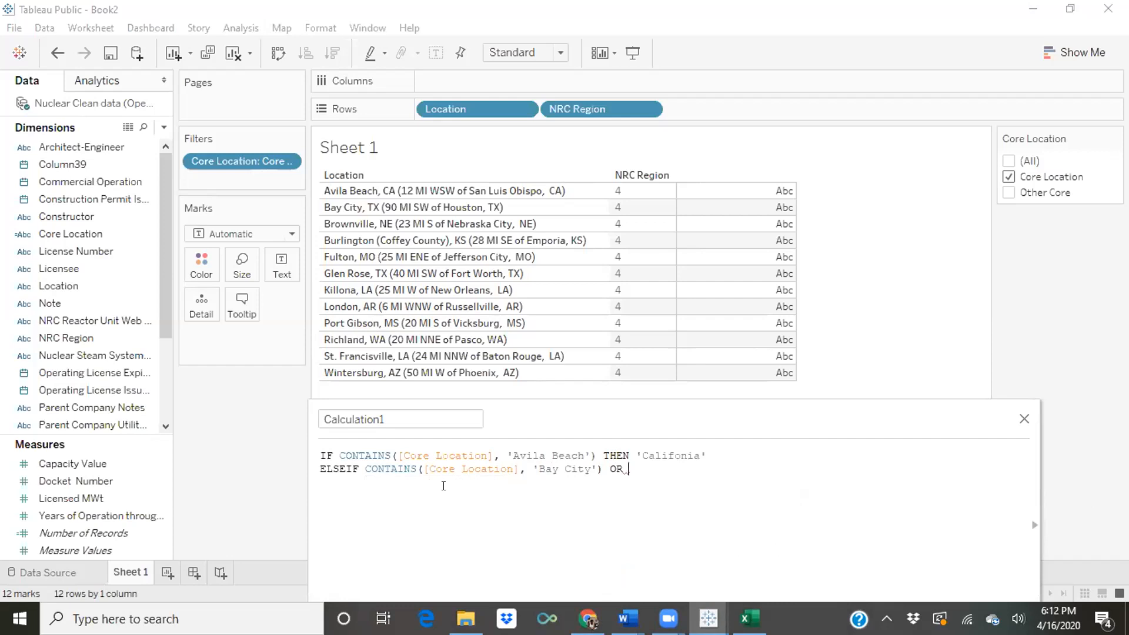
pyautogui.write('CON')
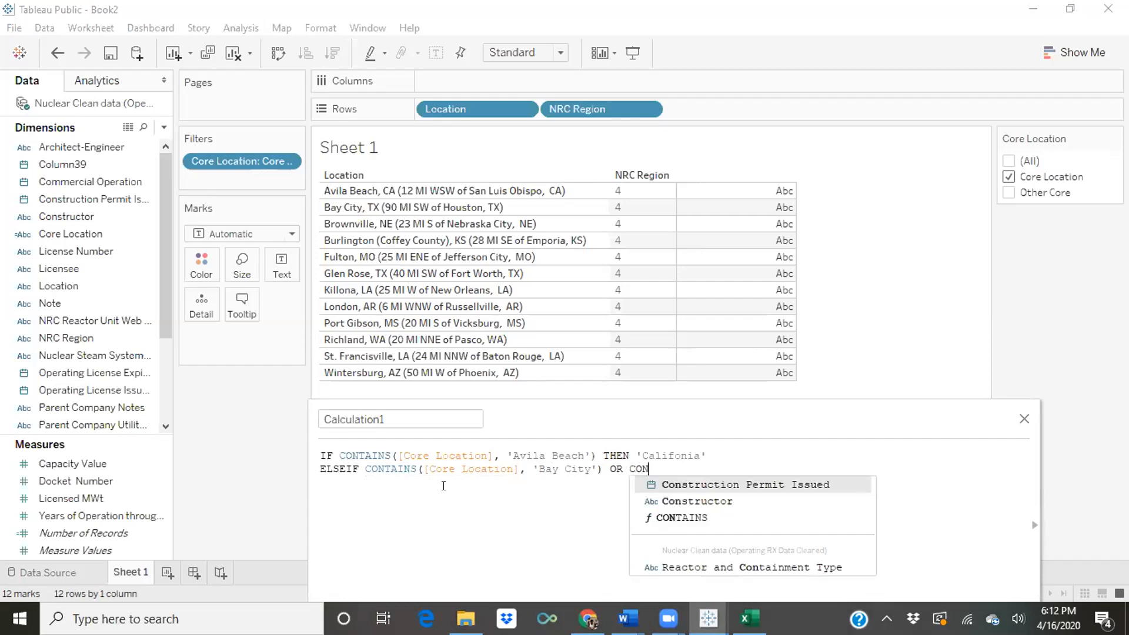
pyautogui.press('Down')
pyautogui.press('Down')
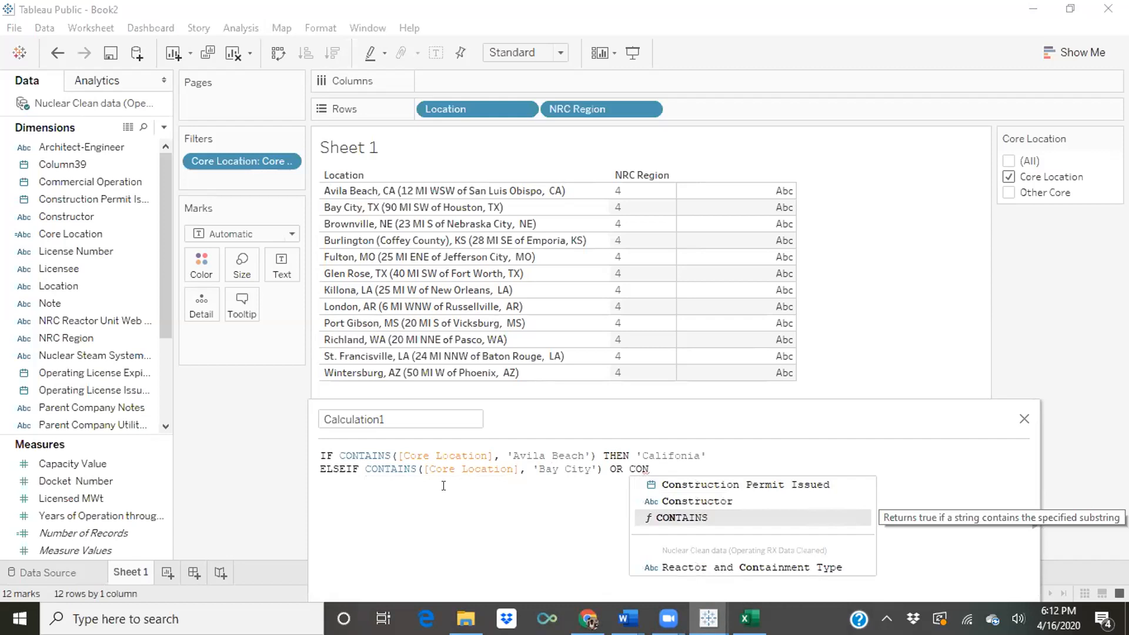
pyautogui.press('Return')
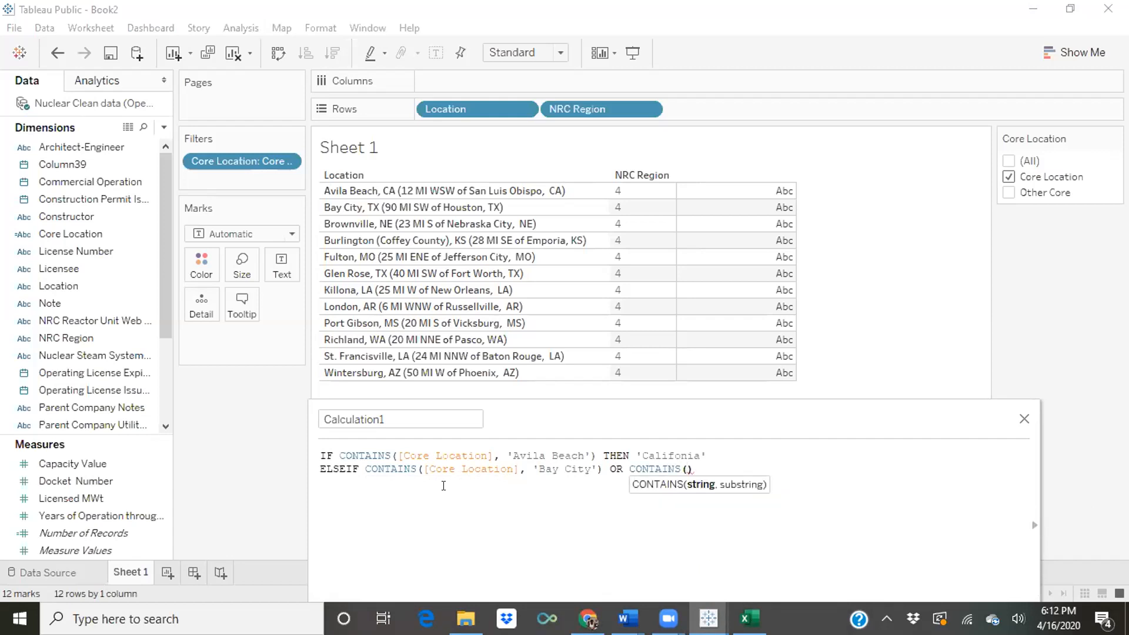
pyautogui.write("'Glen Rose'")
pyautogui.click(681, 465)
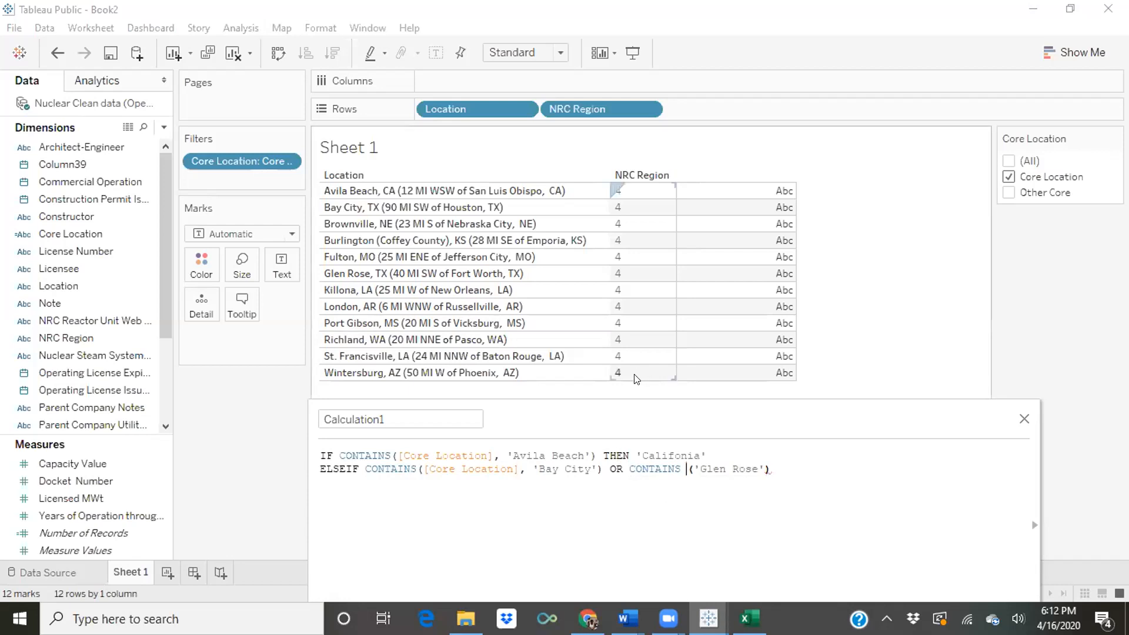
pyautogui.write('cc')
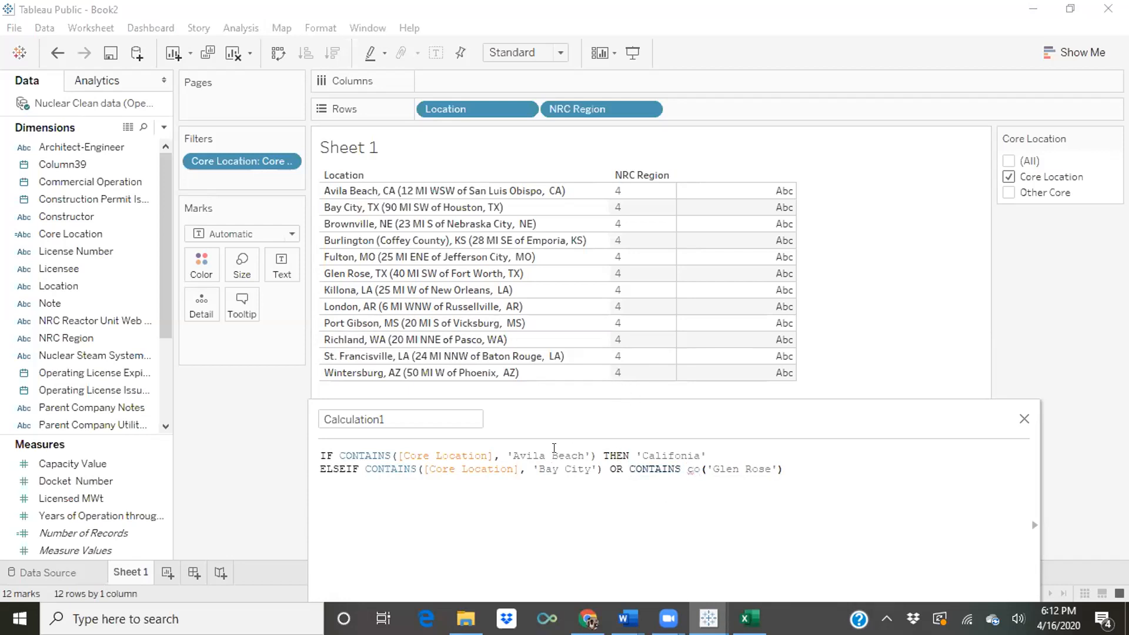
pyautogui.press('BackSpace')
pyautogui.press('BackSpace')
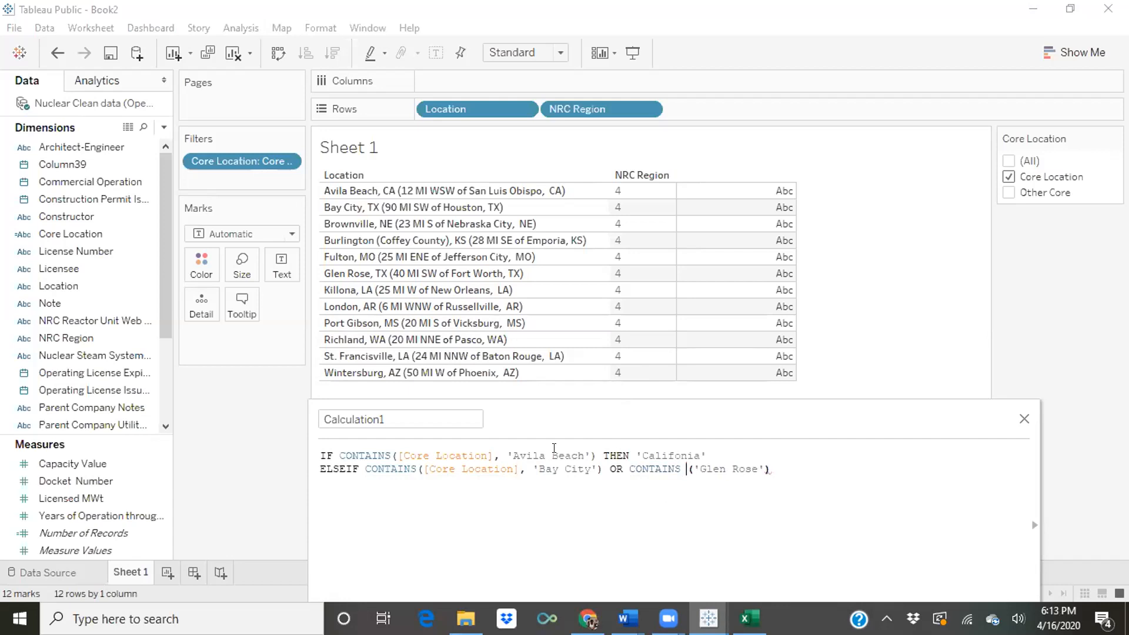
pyautogui.click(680, 469)
pyautogui.write('C')
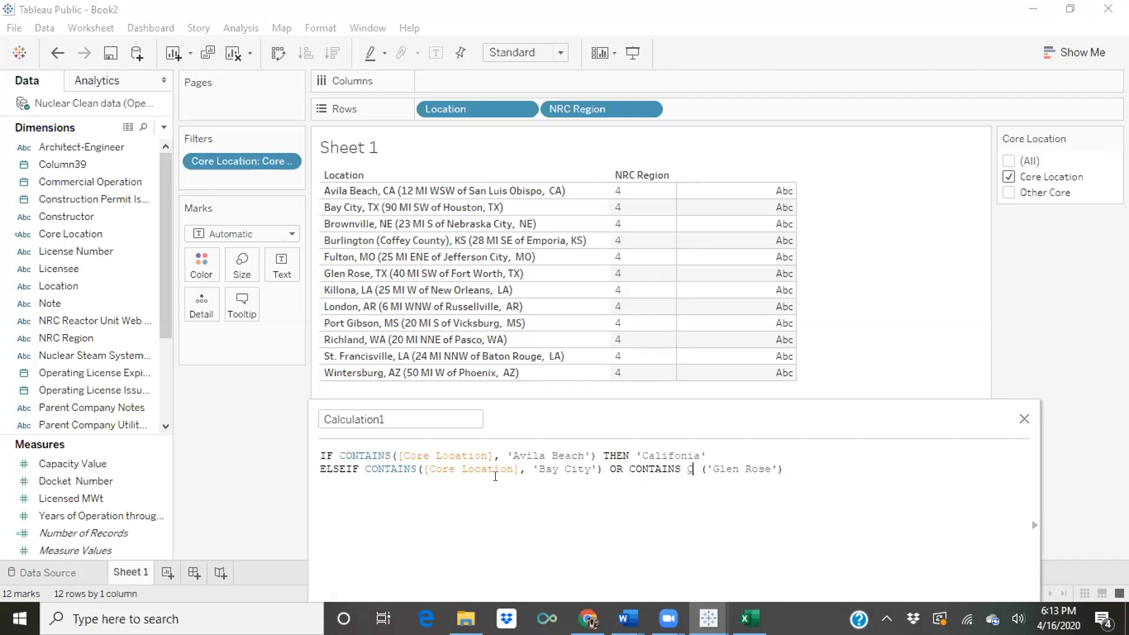
pyautogui.press('BackSpace')
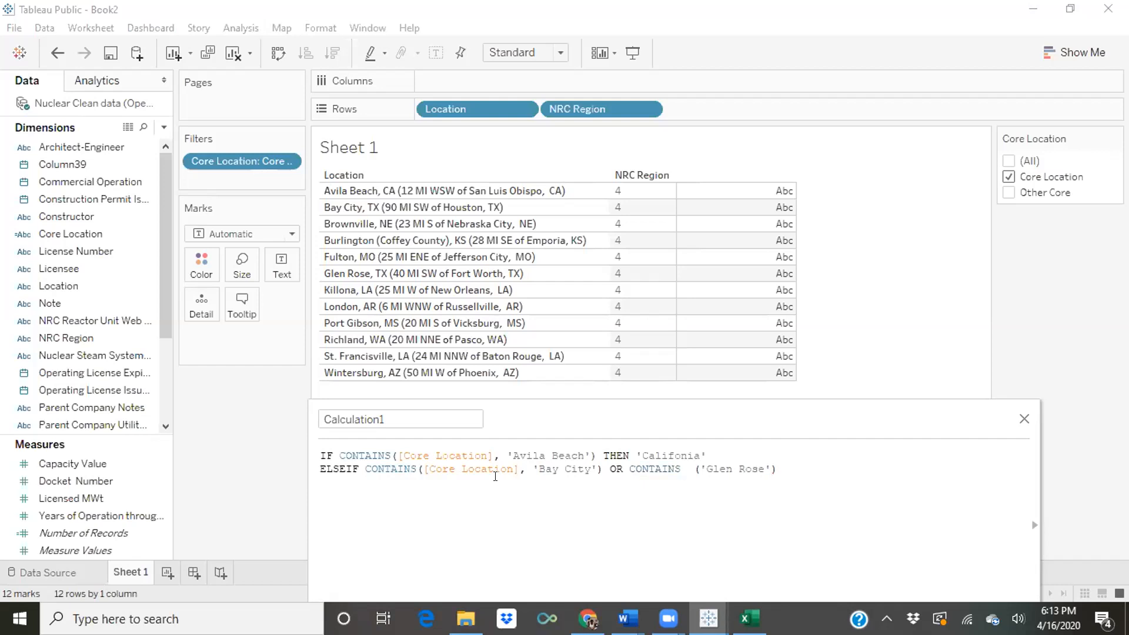
pyautogui.press('Delete')
pyautogui.press('Delete')
pyautogui.press('Delete')
pyautogui.press('Delete')
pyautogui.press('Delete')
pyautogui.press('Delete')
pyautogui.press('Delete')
pyautogui.press('Delete')
pyautogui.press('Delete')
pyautogui.press('Delete')
pyautogui.press('Delete')
pyautogui.press('Delete')
pyautogui.press('Delete')
pyautogui.press('Delete')
# Copy the opening parenthesis, [Core Location] and comma from the 'Bay City' condition into the second CONTAINS function
pyautogui.moveTo(418, 469); pyautogui.dragTo(525, 469)
pyautogui.hotkey('ctrl', 'c')
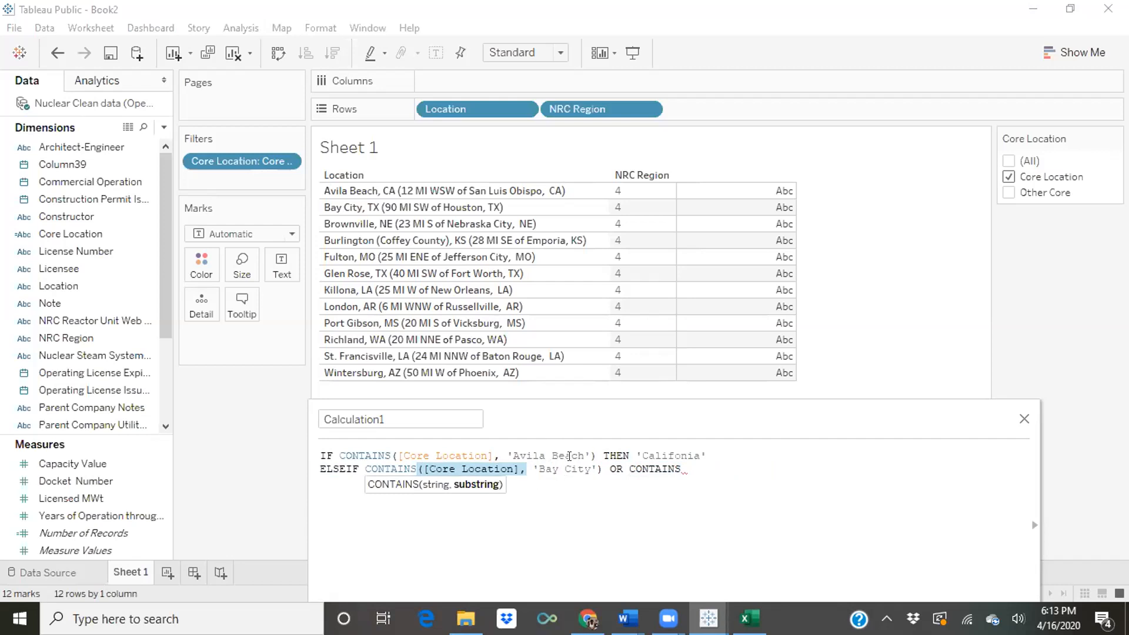
pyautogui.click(682, 464)
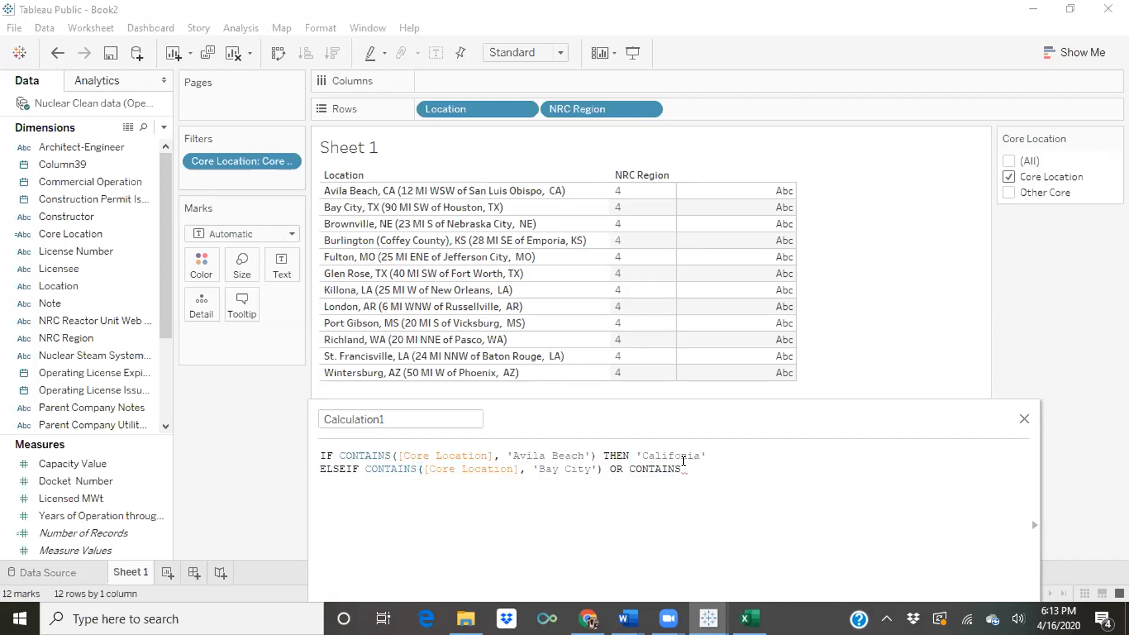
pyautogui.hotkey('ctrl', 'v')
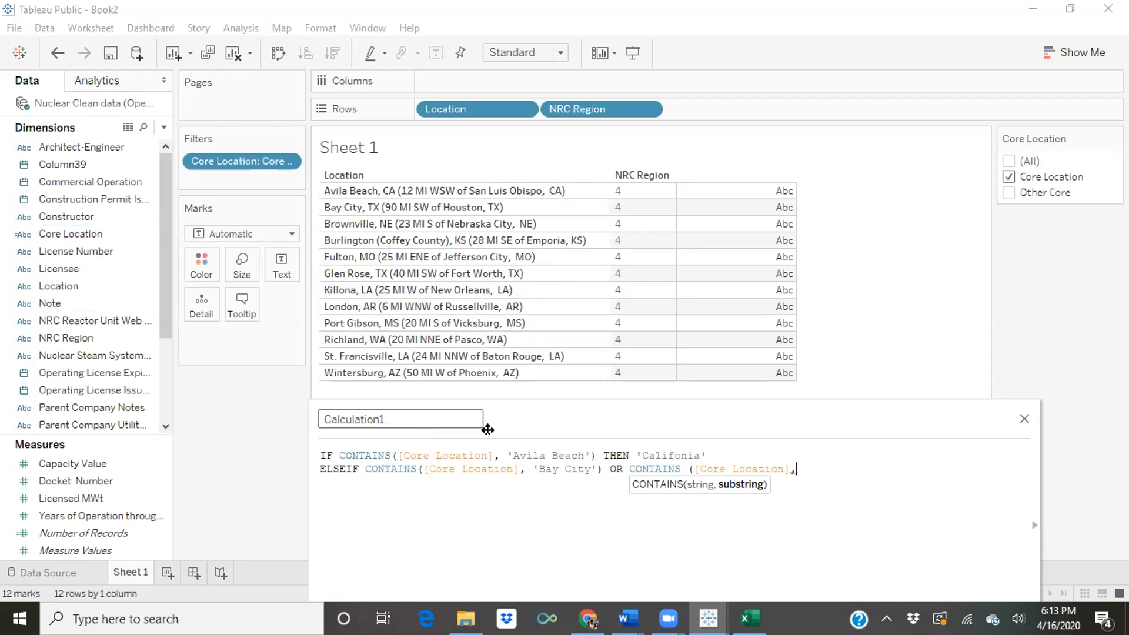
# Replace [Core Location] with the [Location] field in the 'Avila Beach' condition
pyautogui.click(395, 449)
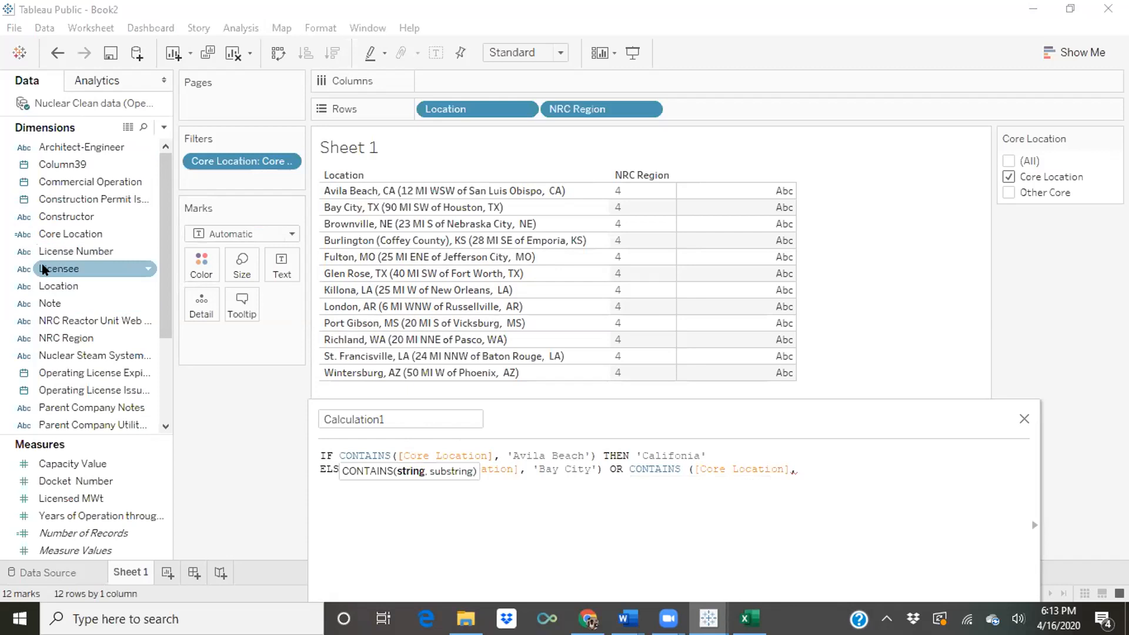
pyautogui.moveTo(60, 283); pyautogui.dragTo(395, 463)
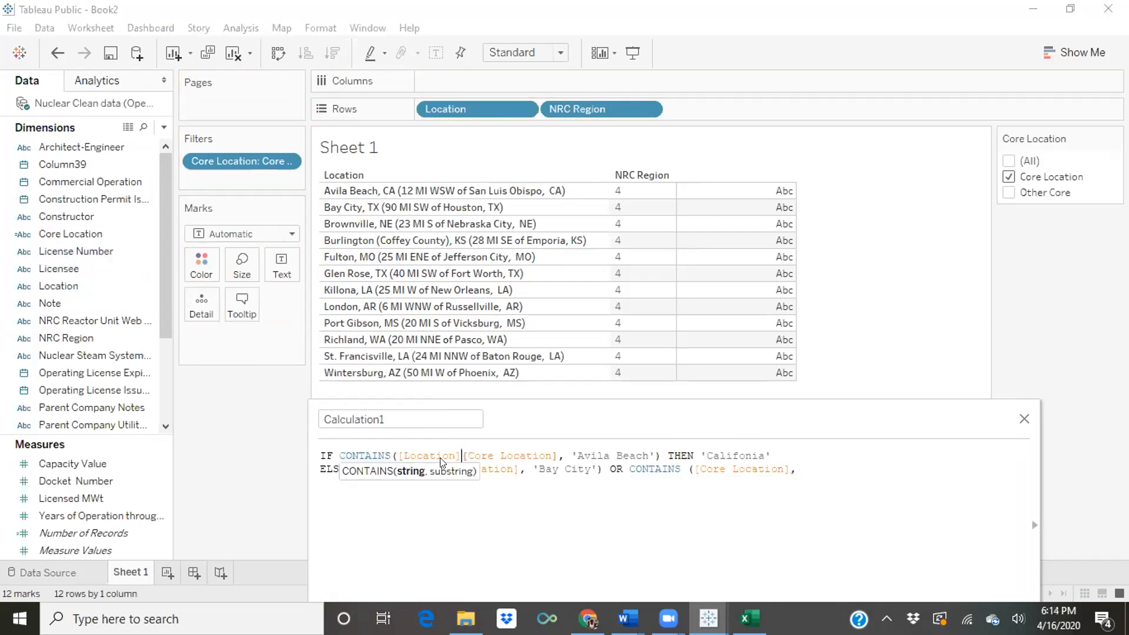
pyautogui.click(553, 451)
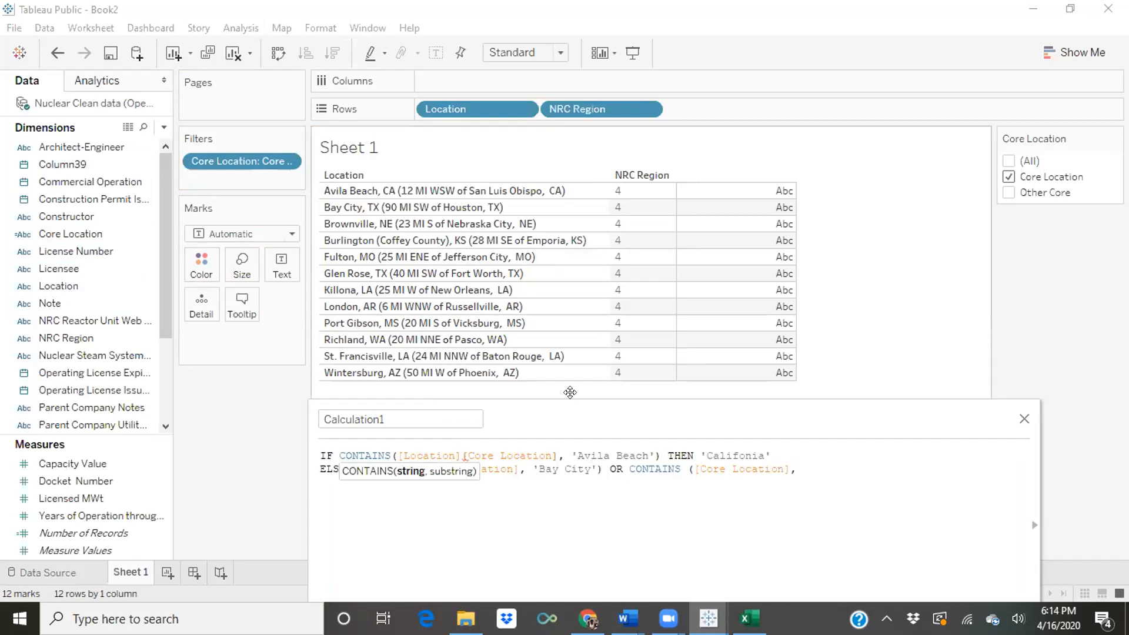
pyautogui.press('BackSpace')
pyautogui.press('BackSpace')
pyautogui.press('BackSpace')
pyautogui.press('BackSpace')
pyautogui.press('BackSpace')
pyautogui.press('BackSpace')
pyautogui.press('BackSpace')
pyautogui.press('BackSpace')
pyautogui.press('BackSpace')
pyautogui.press('BackSpace')
pyautogui.press('BackSpace')
pyautogui.press('BackSpace')
pyautogui.press('BackSpace')
pyautogui.press('BackSpace')
pyautogui.press('BackSpace')
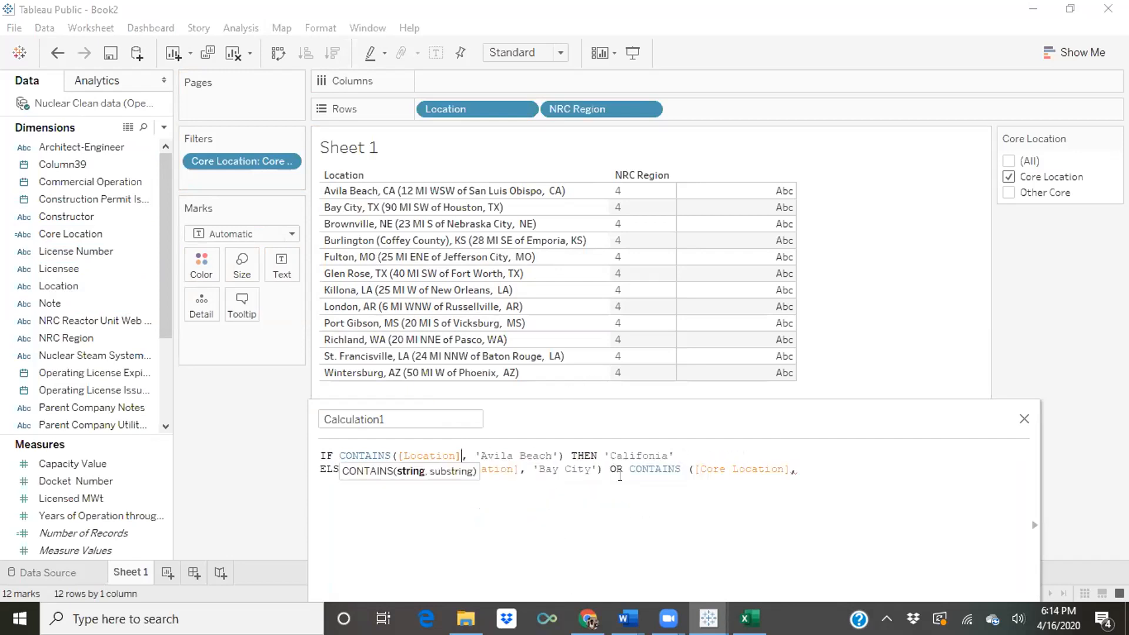
# Replace [Core Location] with the [Location] field in the 'Bay City' condition
pyautogui.click(514, 537)
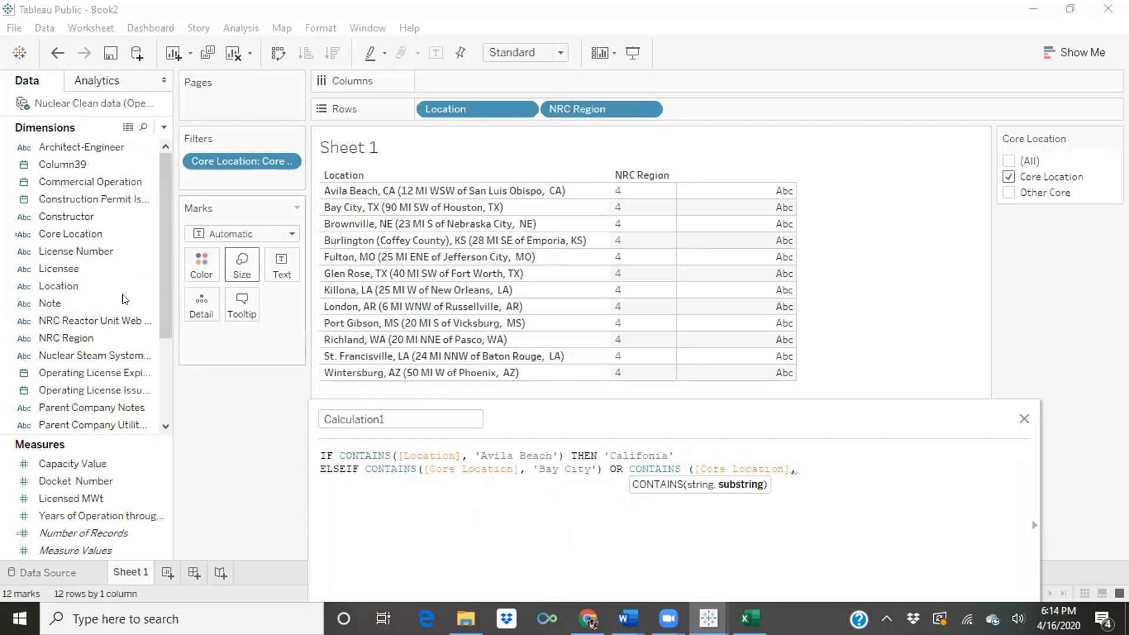
pyautogui.click(68, 286)
pyautogui.moveTo(68, 286); pyautogui.dragTo(435, 479)
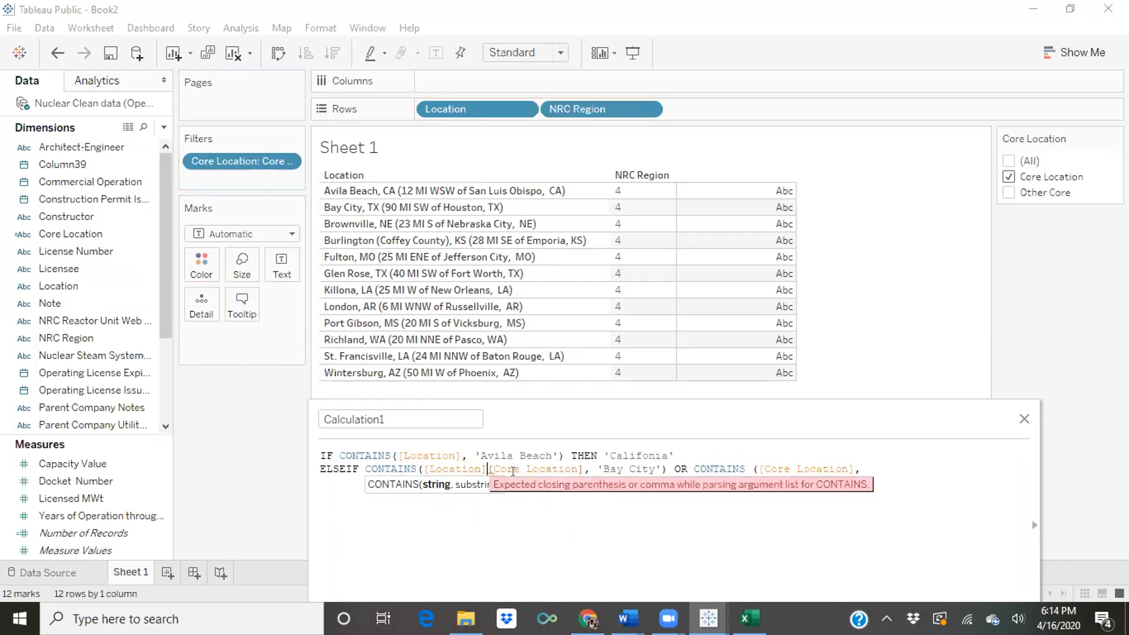
pyautogui.press('Delete')
pyautogui.press('Delete')
pyautogui.press('Delete')
pyautogui.press('Delete')
pyautogui.press('Delete')
pyautogui.press('Delete')
pyautogui.press('Delete')
pyautogui.press('Delete')
pyautogui.press('Delete')
pyautogui.press('Delete')
pyautogui.press('Delete')
pyautogui.press('Delete')
pyautogui.press('Delete')
pyautogui.press('Delete')
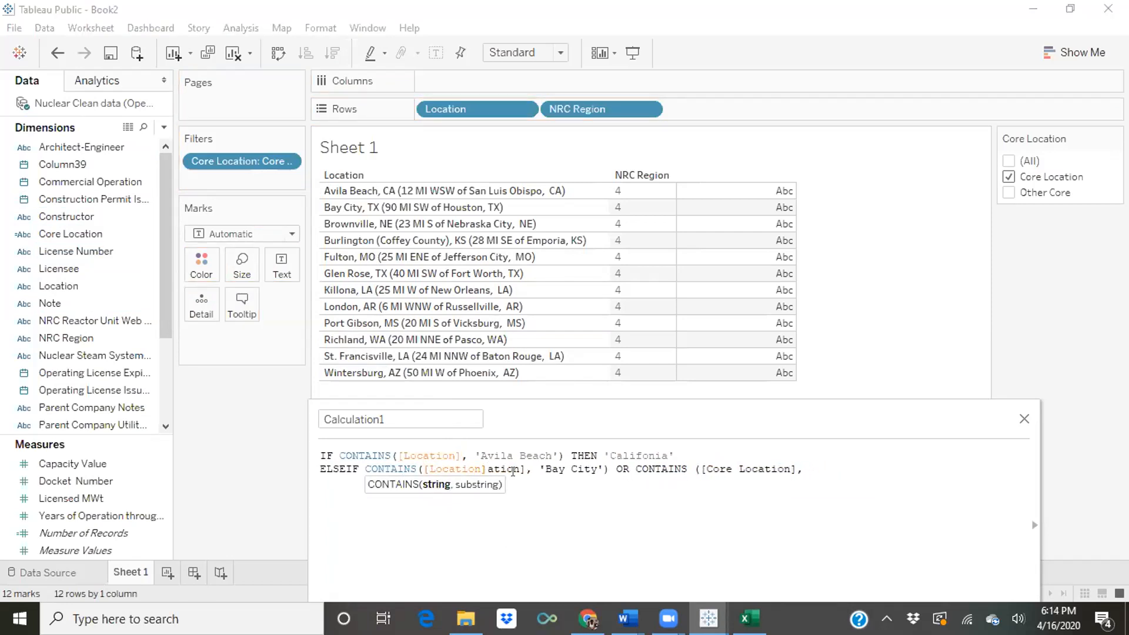
pyautogui.press('Delete')
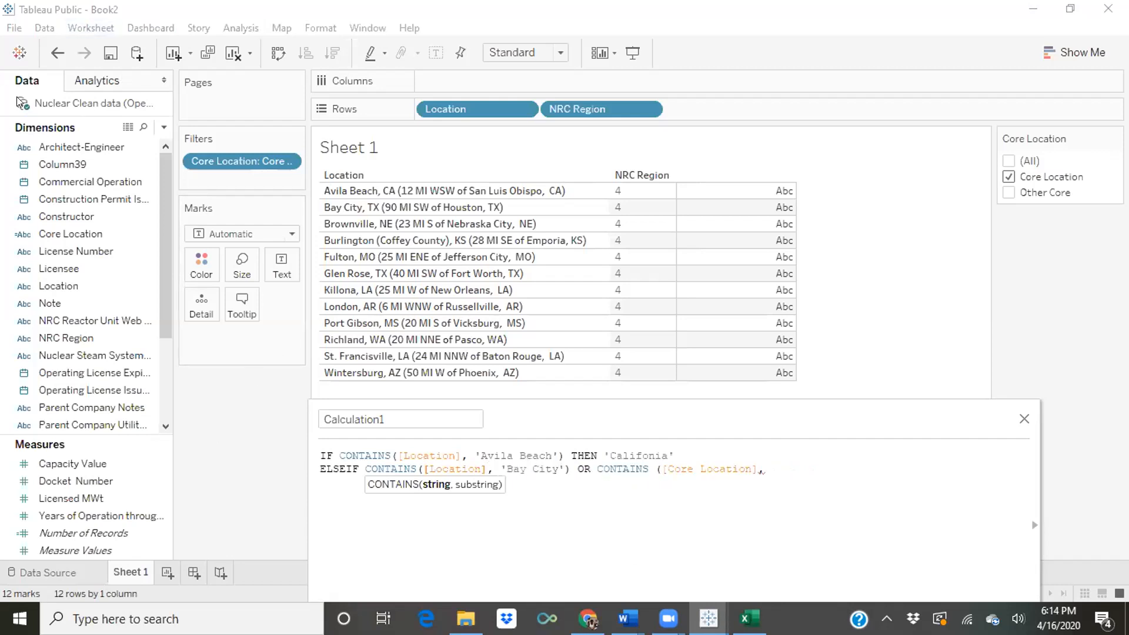
# Replace [Core Location] with the [Location] field in the CONTAINS function after OR
pyautogui.moveTo(65, 285); pyautogui.dragTo(655, 481)
pyautogui.press('Delete')
pyautogui.press('Delete')
pyautogui.press('Delete')
pyautogui.press('Delete')
pyautogui.press('Delete')
pyautogui.press('Delete')
pyautogui.press('Delete')
pyautogui.press('Delete')
pyautogui.press('Delete')
pyautogui.press('Delete')
pyautogui.press('Delete')
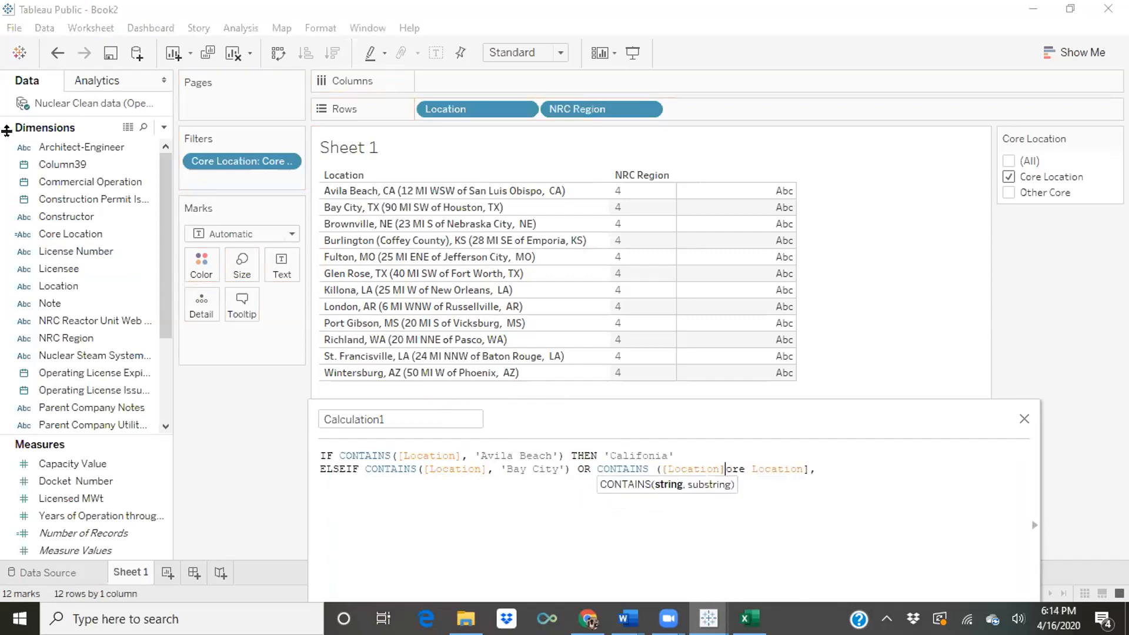
pyautogui.press('Delete')
pyautogui.press('Delete')
pyautogui.press('Delete')
pyautogui.press('Delete')
# Enter 'Glen Rose' as the substring of the CONTAINS function after OR and close its parenthesis
pyautogui.press('Right')
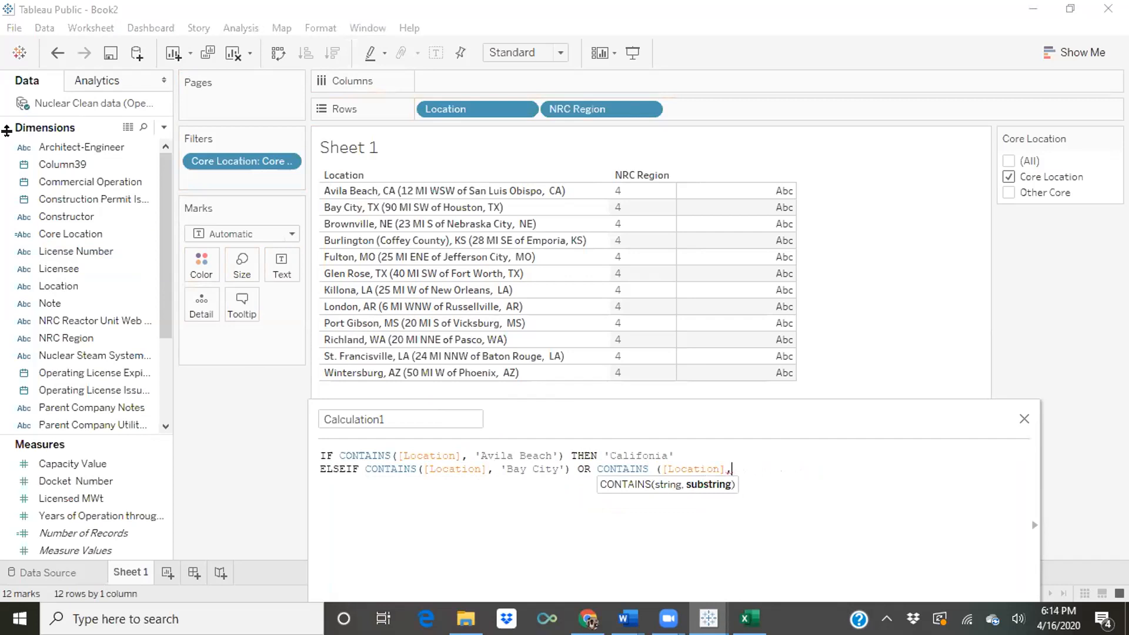
pyautogui.write("'")
pyautogui.write('Glen')
pyautogui.write(' Roc')
pyautogui.press('BackSpace')
pyautogui.write("se'")
pyautogui.write(')')
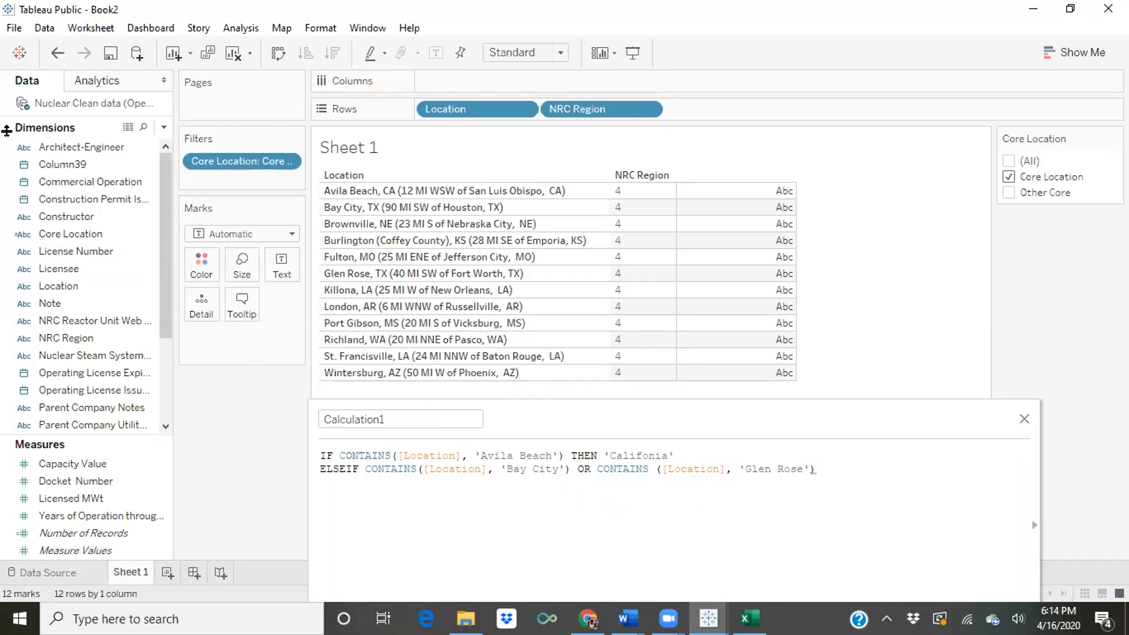
# Complete the ELSEIF branch for Bay City and Glen Rose with THEN 'Texas'
pyautogui.click(6, 131)
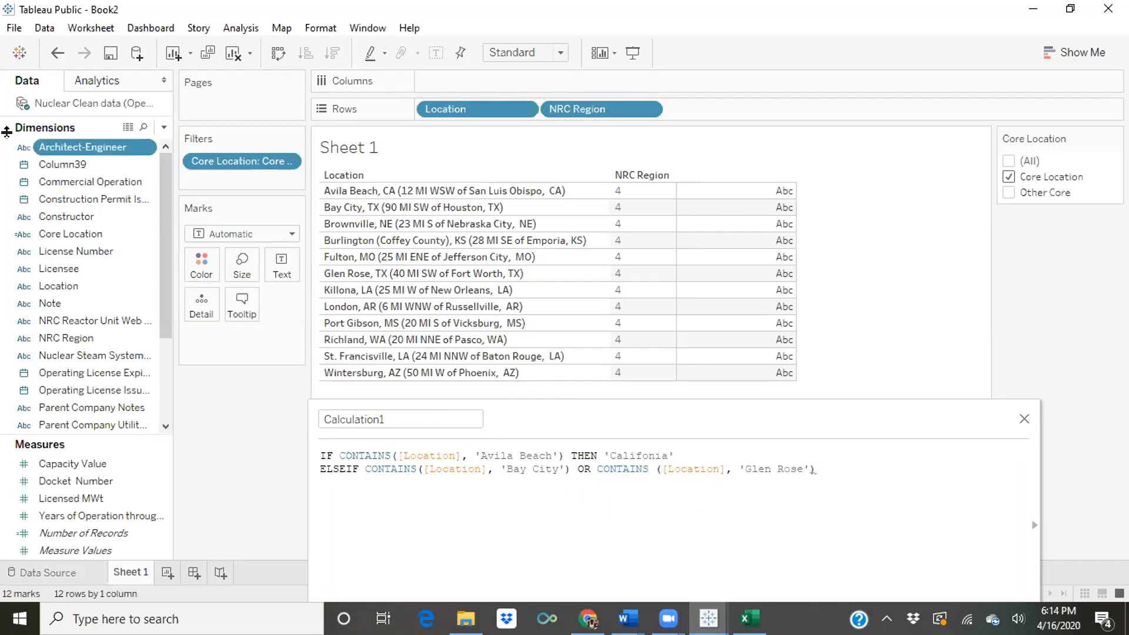
pyautogui.click(829, 475)
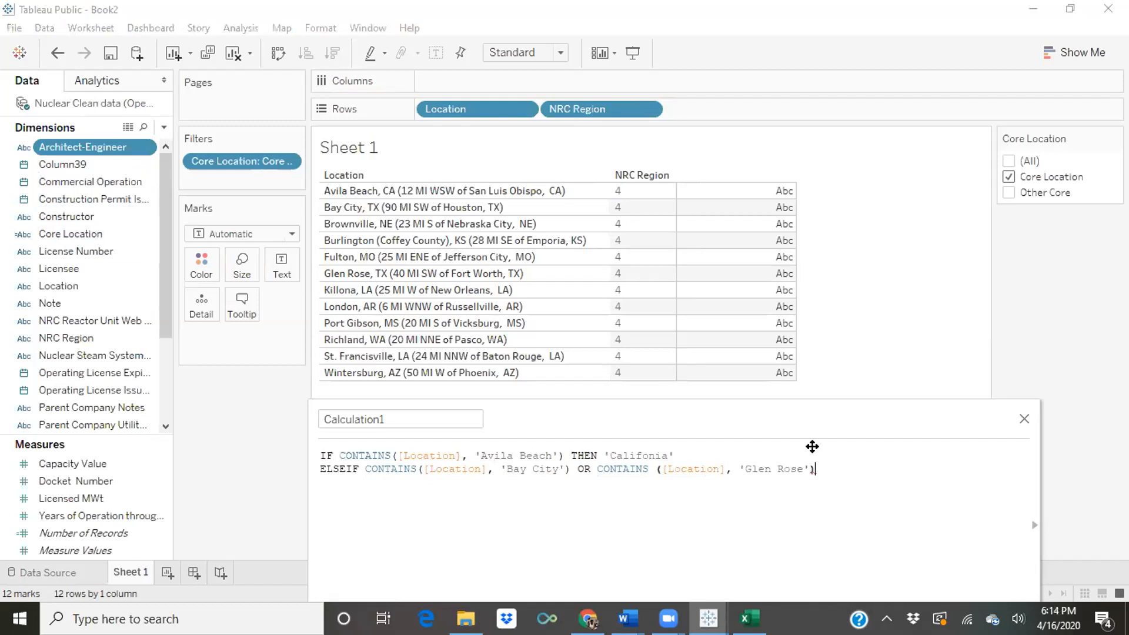
pyautogui.write('th')
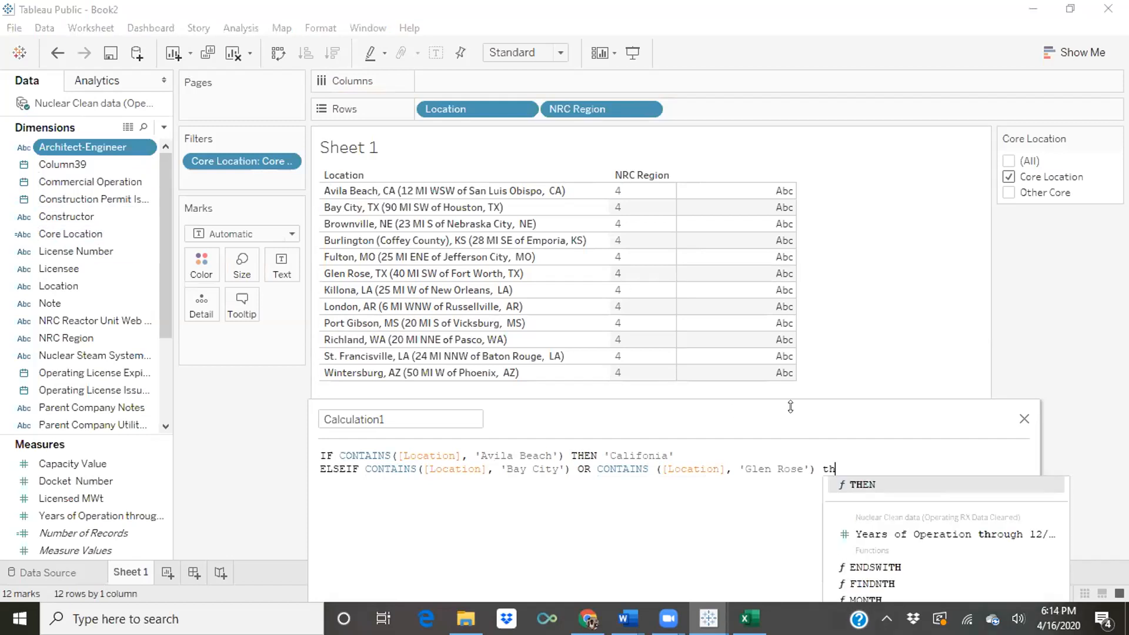
pyautogui.press('Return')
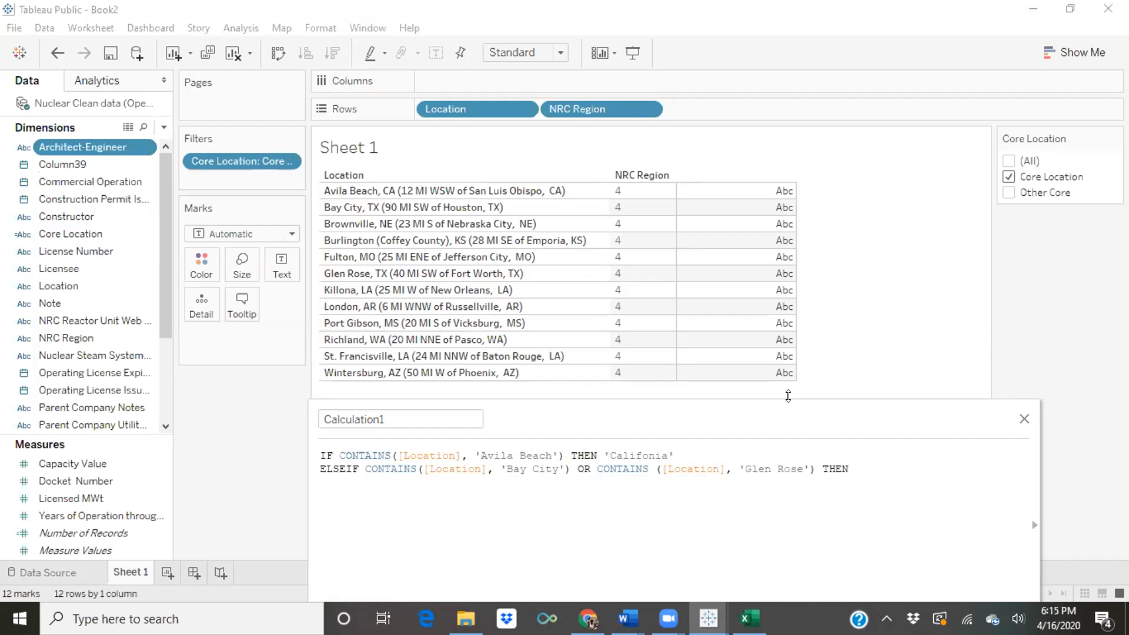
pyautogui.write("'")
pyautogui.write('T')
pyautogui.write('ex')
pyautogui.press('BackSpace')
pyautogui.write("xas'")
# Duplicate the 'Texas' ELSEIF line onto a new line directly below it in the calculation
pyautogui.moveTo(321, 469); pyautogui.dragTo(900, 470)
pyautogui.hotkey('ctrl', 'c')
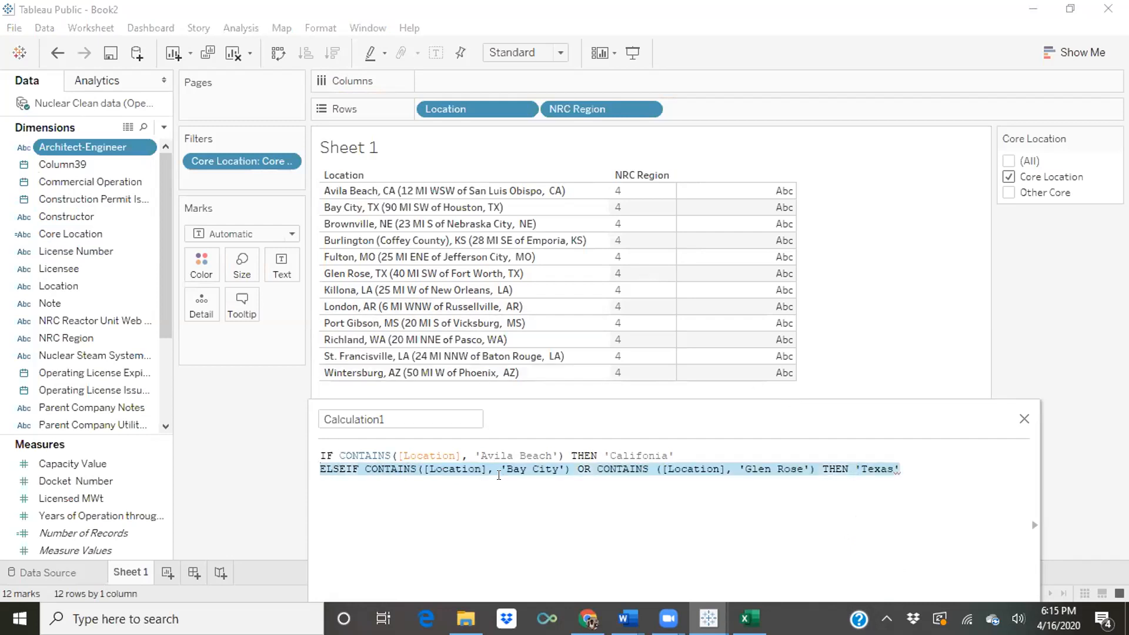
pyautogui.click(900, 465)
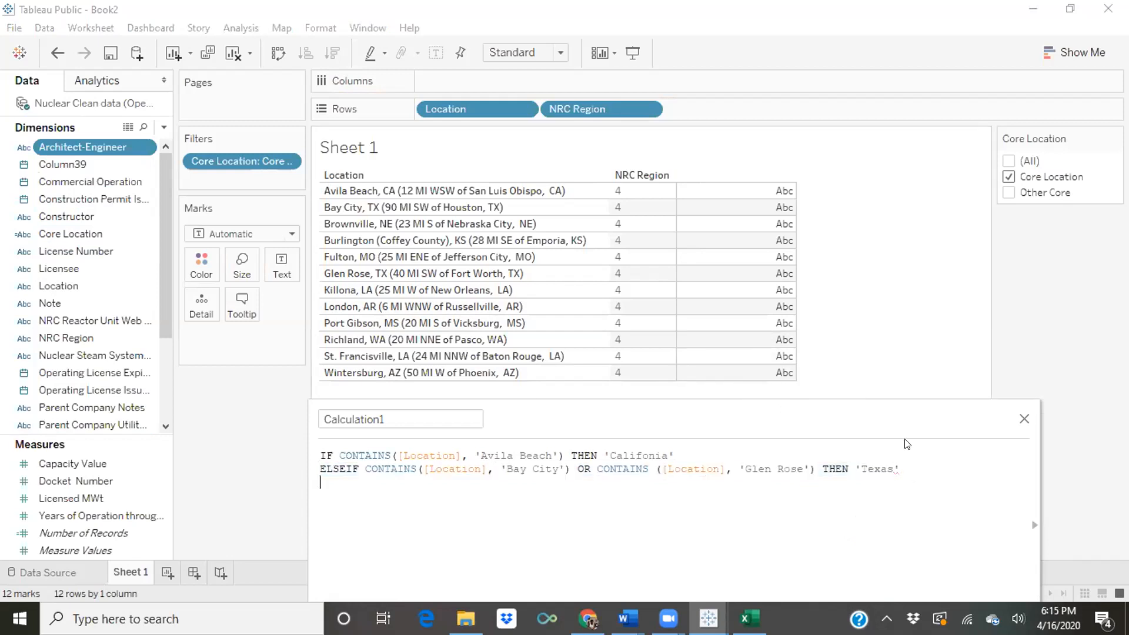
pyautogui.press('Return')
pyautogui.hotkey('ctrl', 'v')
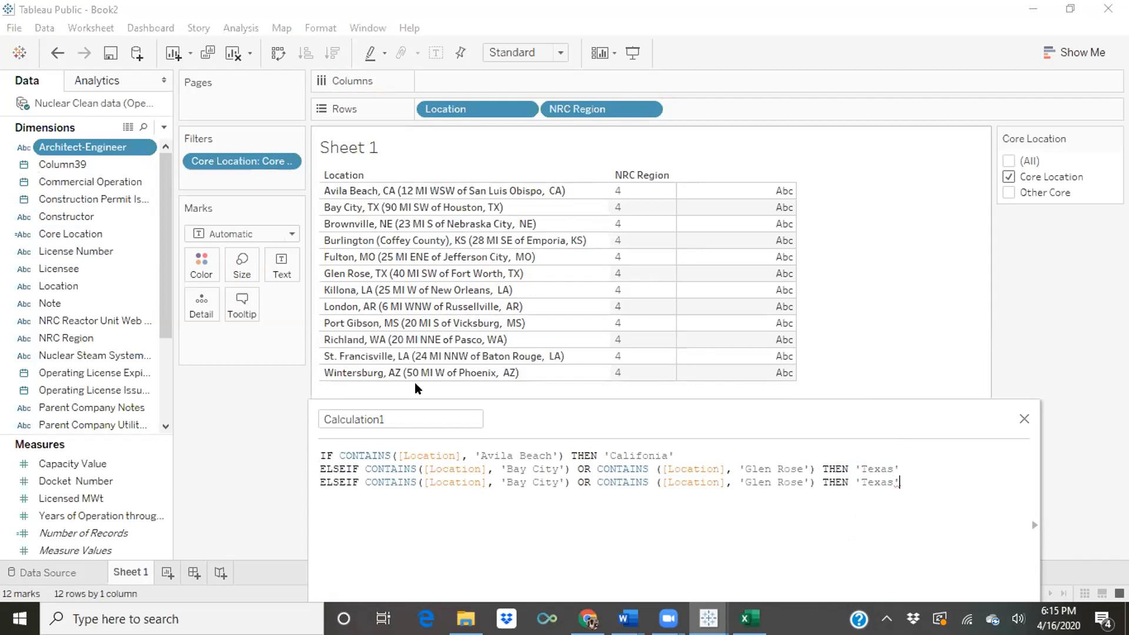
# Replace 'Bay City' with 'Brownville' in the first CONTAINS condition of the duplicated ELSEIF line
pyautogui.click(506, 483)
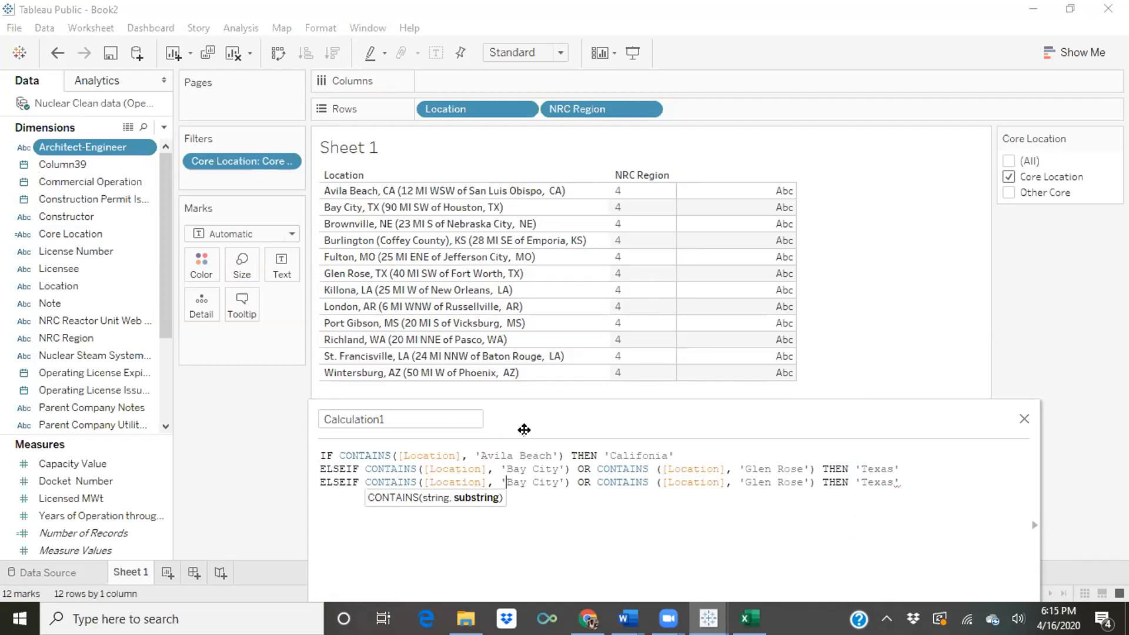
pyautogui.press('Right')
pyautogui.write('rown')
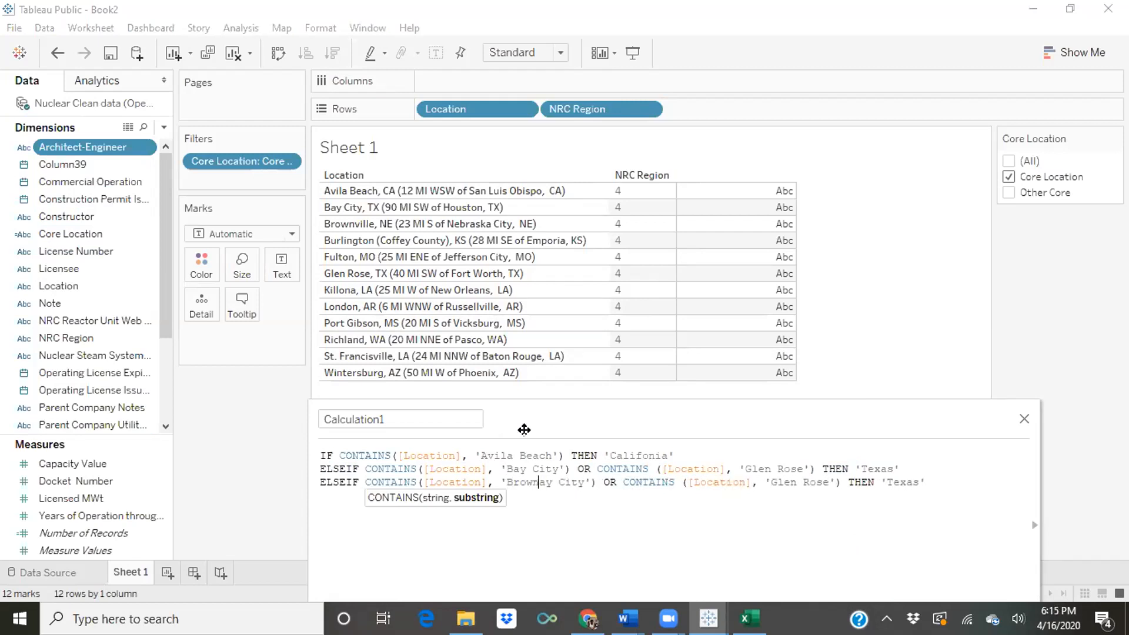
pyautogui.write('ville')
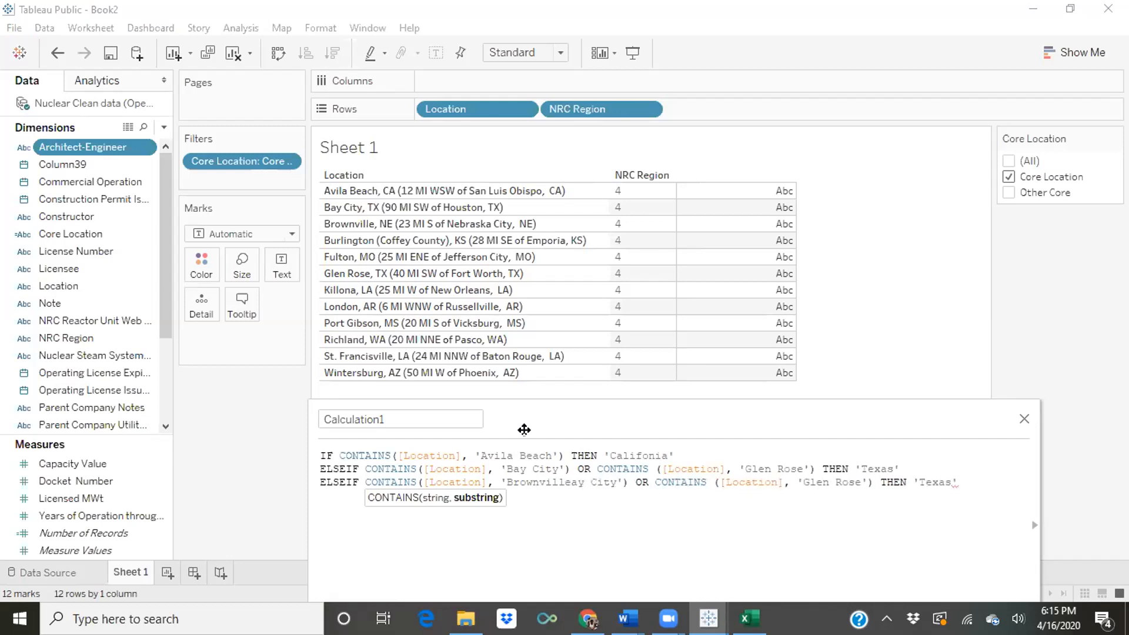
pyautogui.press('Delete')
pyautogui.press('Delete')
pyautogui.press('Delete')
pyautogui.press('Delete')
pyautogui.press('Delete')
pyautogui.press('Delete')
pyautogui.press('Delete')
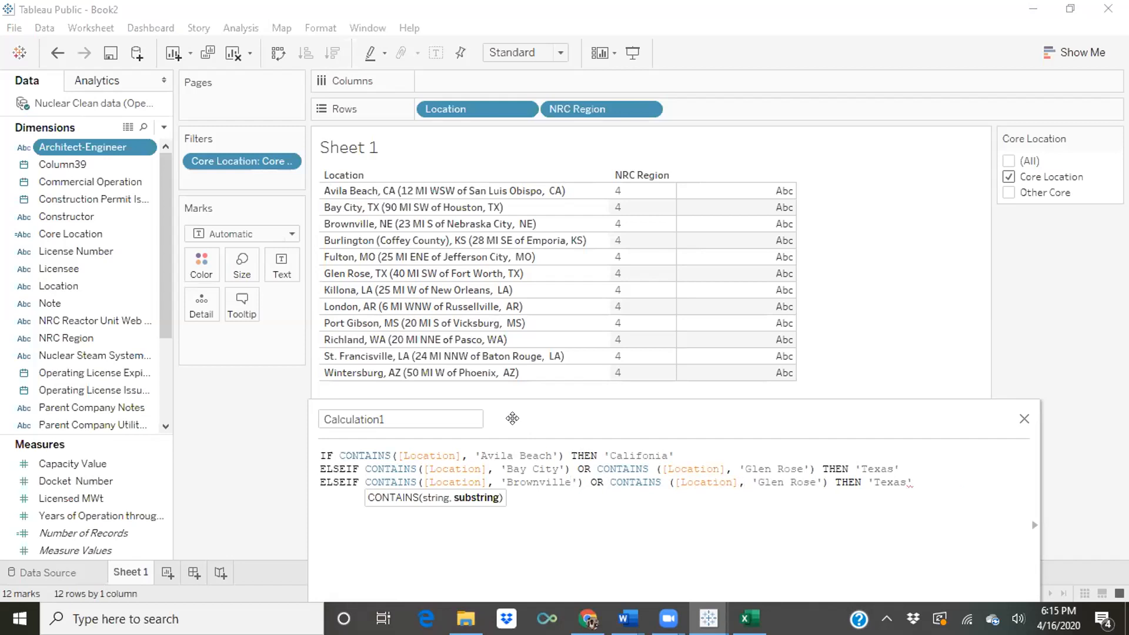
# Remove the OR CONTAINS condition for 'Glen Rose' from the Brownville branch, leaving THEN directly after the first condition
pyautogui.click(590, 482)
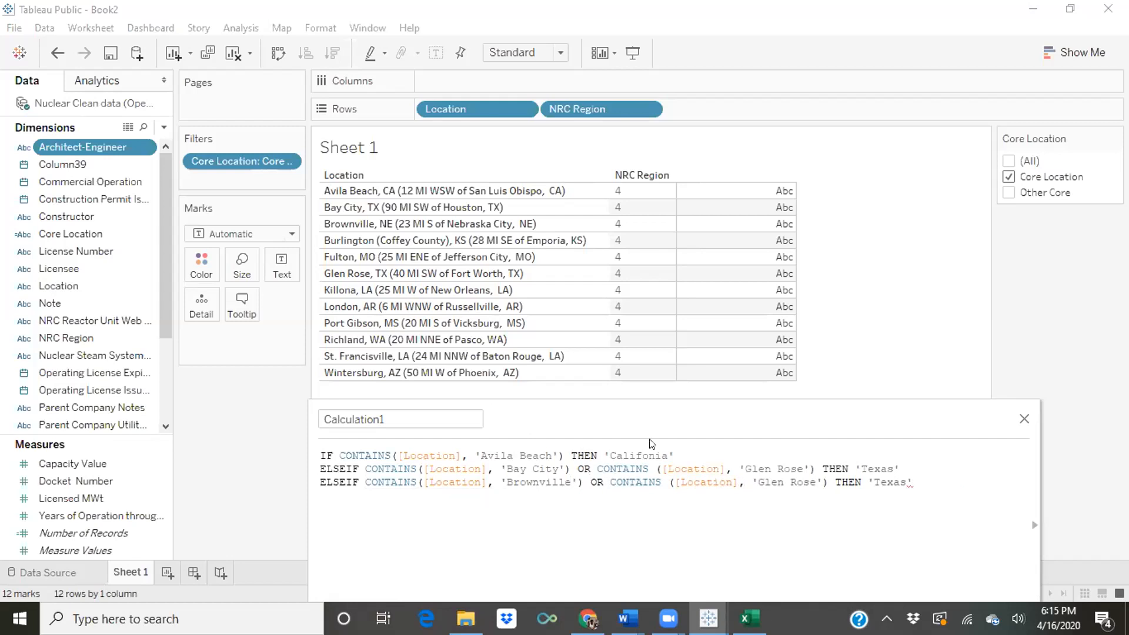
pyautogui.press('Delete')
pyautogui.press('Delete')
pyautogui.press('Delete')
pyautogui.press('Delete')
pyautogui.press('Delete')
pyautogui.press('Delete')
pyautogui.press('Delete')
pyautogui.press('Delete')
pyautogui.press('Delete')
pyautogui.press('Delete')
pyautogui.press('Delete')
pyautogui.press('Delete')
pyautogui.press('Delete')
pyautogui.press('Delete')
pyautogui.press('Delete')
pyautogui.press('Delete')
pyautogui.press('Delete')
pyautogui.press('Delete')
pyautogui.press('Delete')
pyautogui.press('Delete')
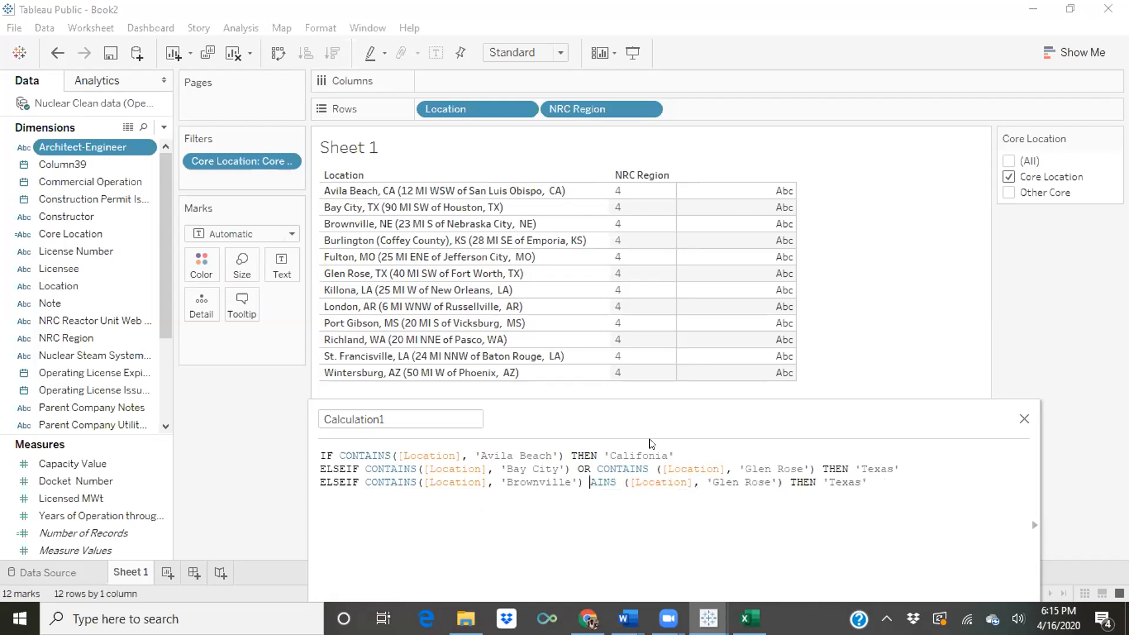
pyautogui.press('Delete')
pyautogui.press('Delete')
pyautogui.press('Delete')
pyautogui.press('Delete')
pyautogui.press('Delete')
pyautogui.press('Delete')
pyautogui.press('Delete')
pyautogui.press('Delete')
pyautogui.press('Delete')
pyautogui.press('Delete')
pyautogui.press('Delete')
pyautogui.press('Delete')
pyautogui.press('Delete')
pyautogui.press('Delete')
pyautogui.press('Delete')
pyautogui.press('Delete')
pyautogui.press('Delete')
pyautogui.press('Delete')
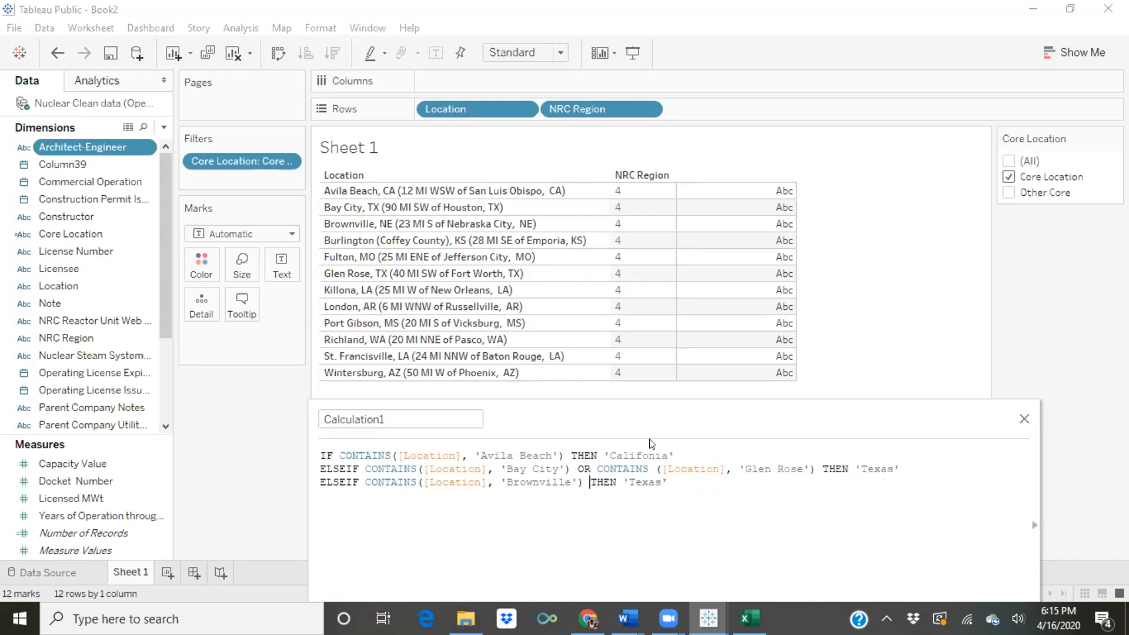
# Replace the Brownville branch's THEN result with 'Nebraska'
pyautogui.press('Right')
pyautogui.press('Right')
pyautogui.press('Right')
pyautogui.press('Right')
pyautogui.write('Nebraska')
pyautogui.press('Delete')
pyautogui.press('Delete')
pyautogui.press('Delete')
pyautogui.press('Delete')
pyautogui.press('Delete')
# Add another copy of the 'Texas' ELSEIF line below the Nebraska branch and replace its 'Bay City' with 'Burlington'
pyautogui.press('Return')
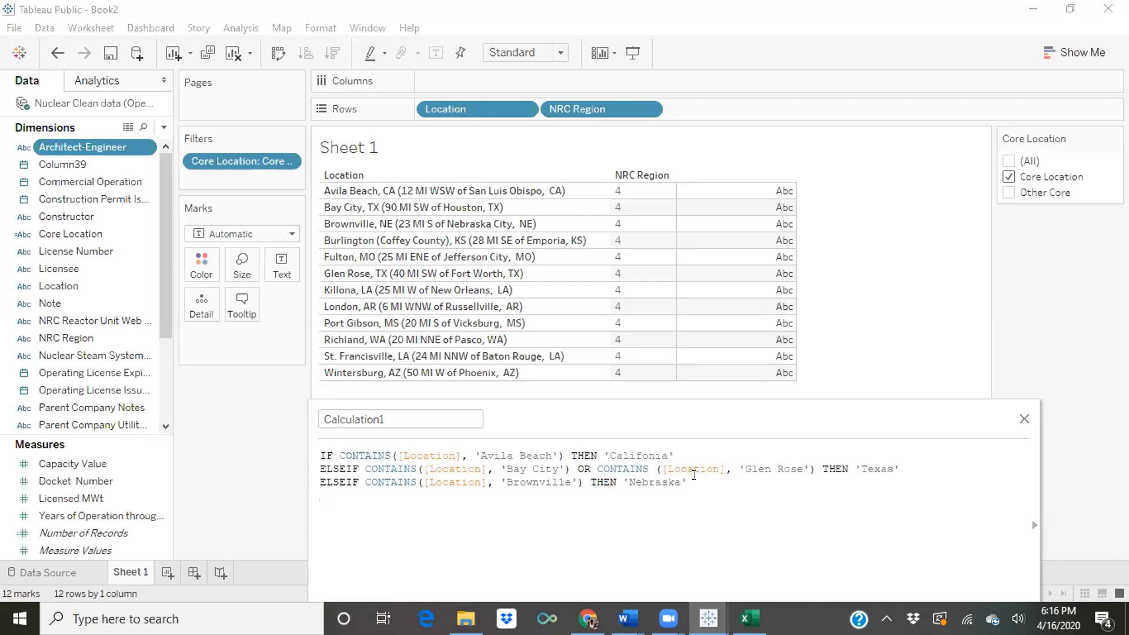
pyautogui.write("ELSEIF CONTAINS([Location], 'Bay City') OR CONTAINS ([Location], 'Glen Rose') THEN 'Texas'")
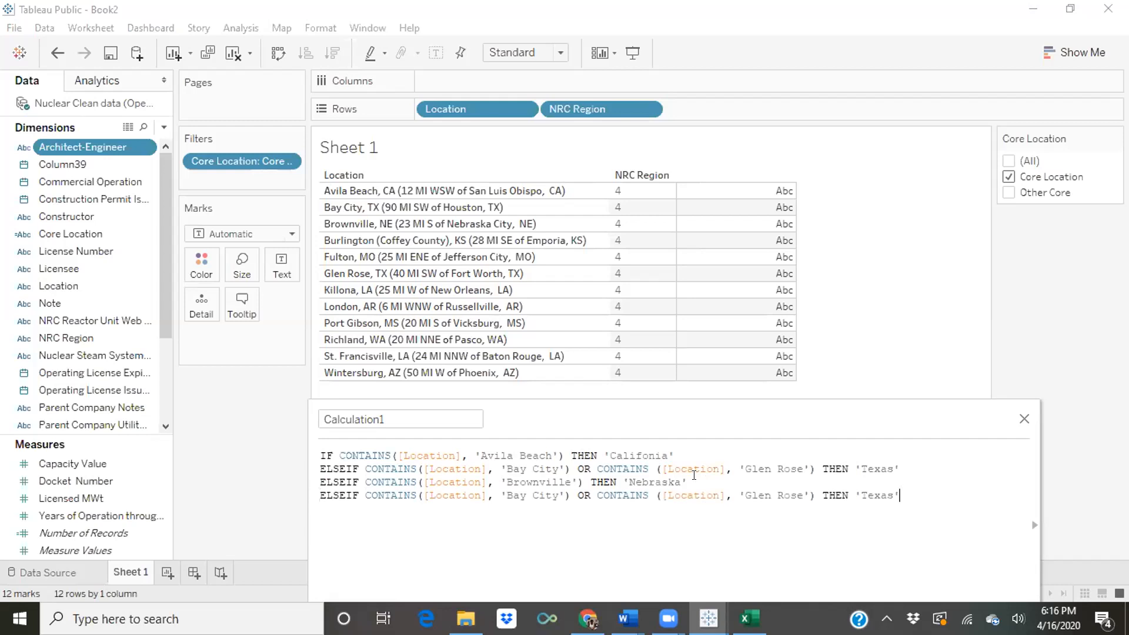
pyautogui.click(509, 495)
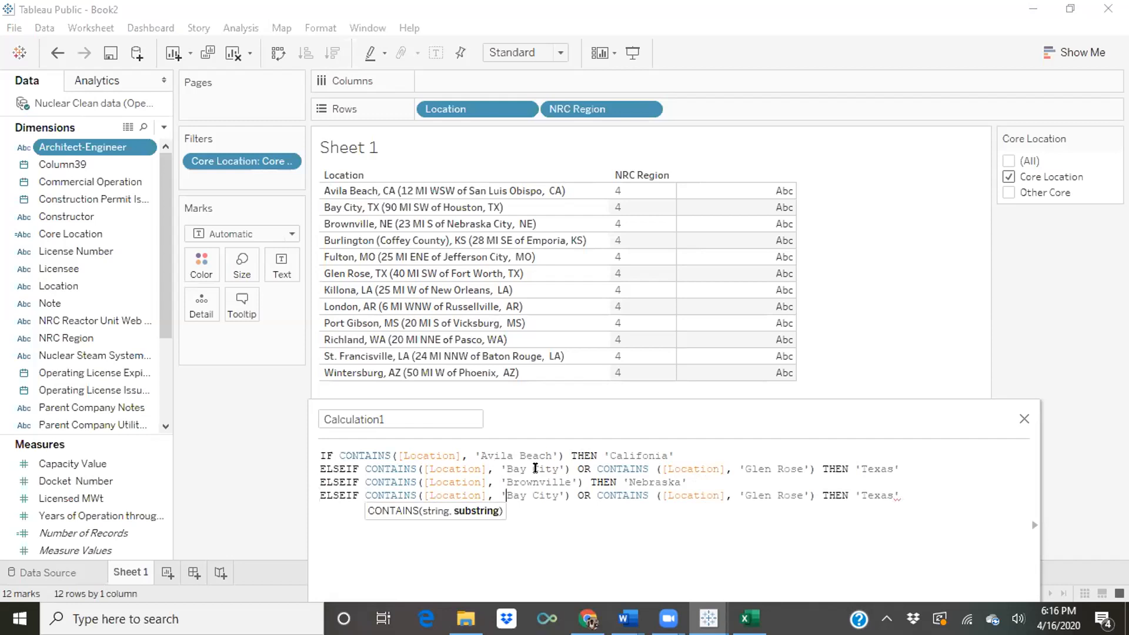
pyautogui.press('Right')
pyautogui.write('urling')
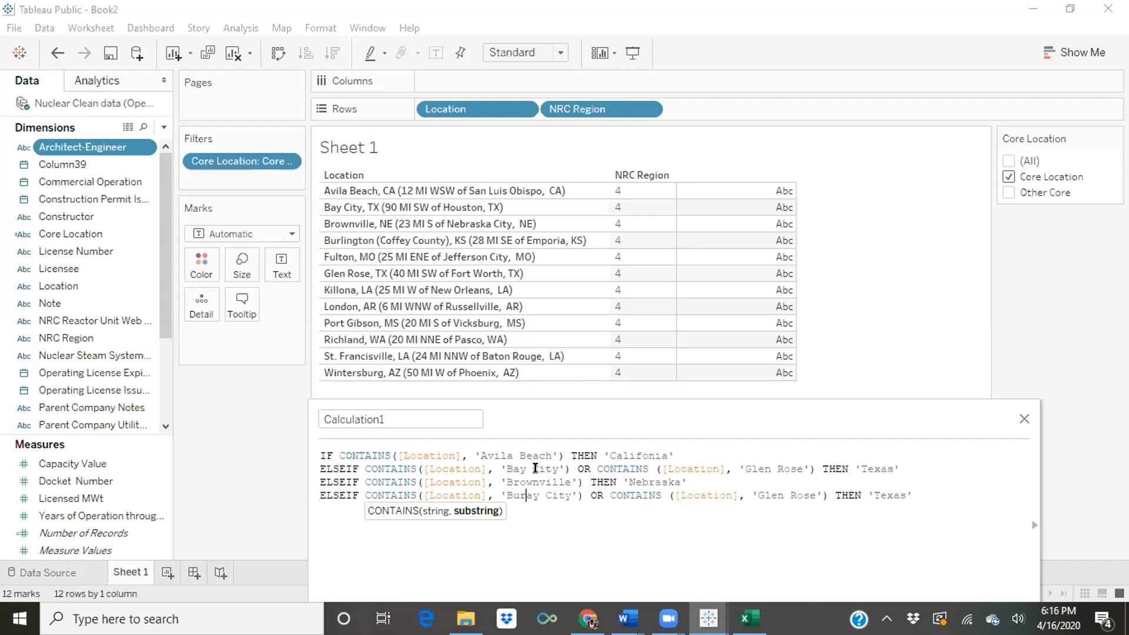
pyautogui.write('to')
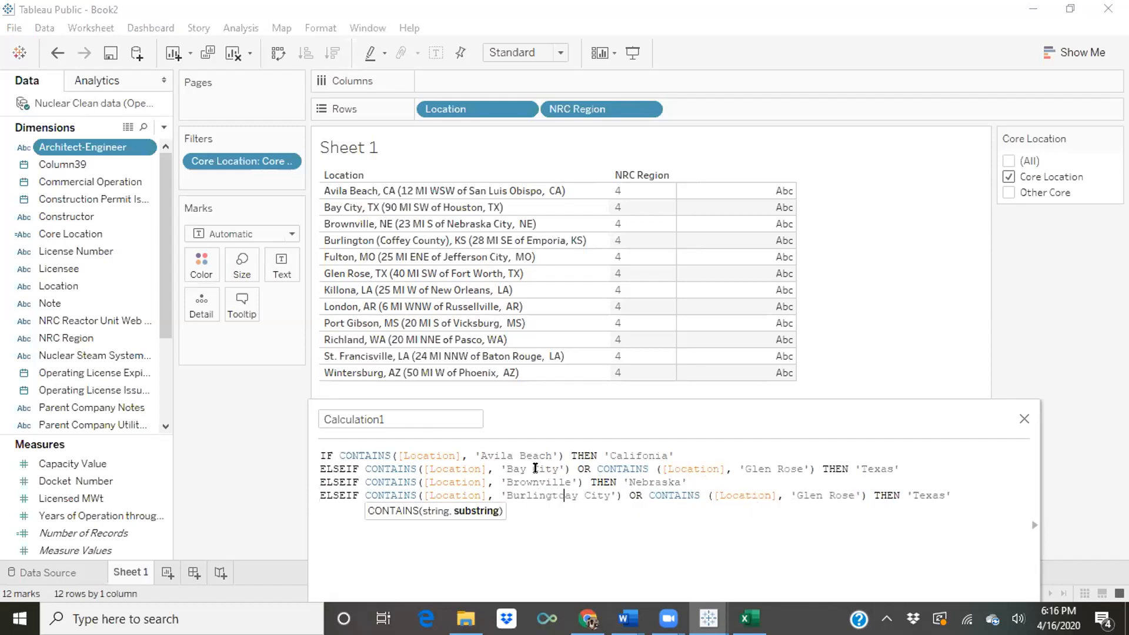
pyautogui.write('n')
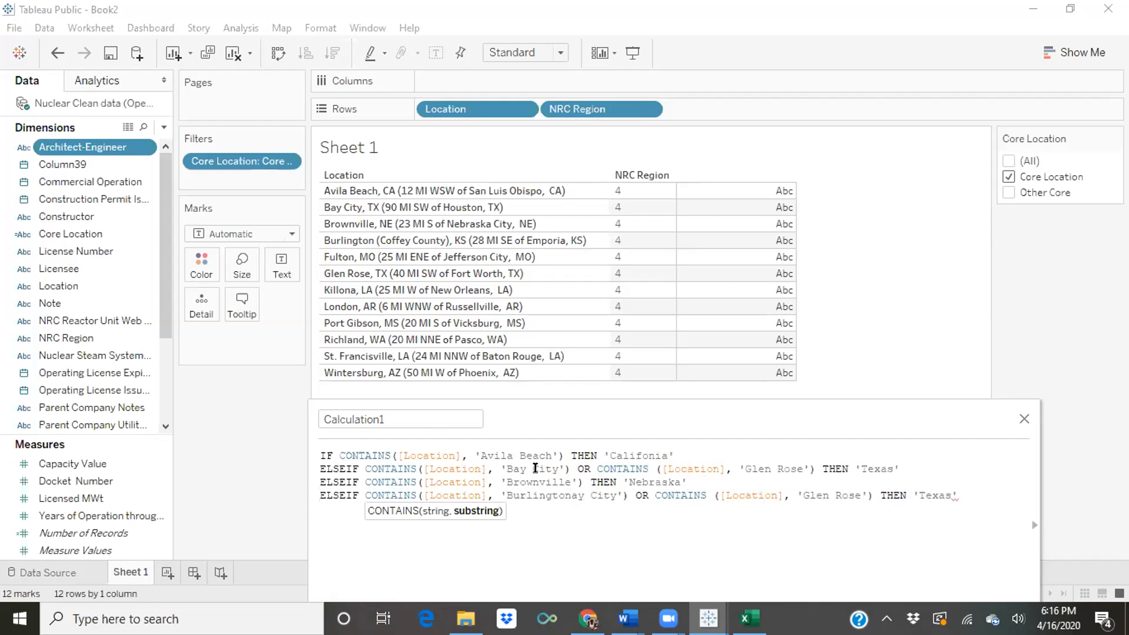
pyautogui.press('Delete')
pyautogui.press('Delete')
pyautogui.press('Delete')
pyautogui.press('Delete')
pyautogui.press('Delete')
pyautogui.press('Delete')
pyautogui.press('Delete')
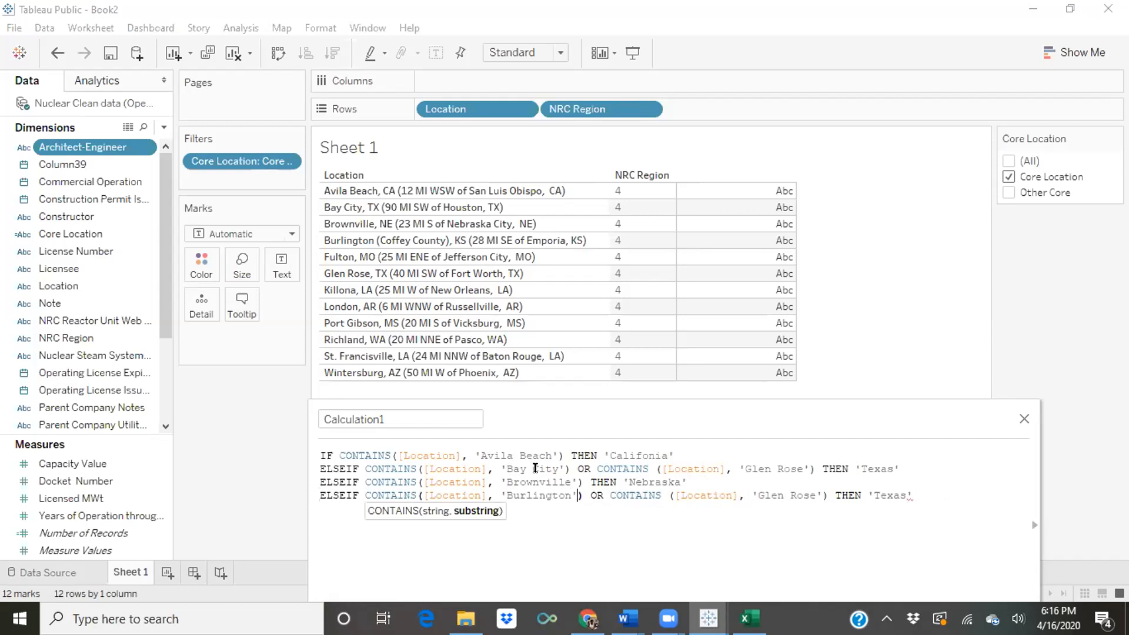
# Delete the OR CONTAINS condition for 'Glen Rose' from the Burlington branch up to its THEN
pyautogui.press('Right')
pyautogui.press('Delete')
pyautogui.press('Delete')
pyautogui.press('Delete')
pyautogui.press('Delete')
pyautogui.press('Delete')
pyautogui.press('Delete')
pyautogui.press('Delete')
pyautogui.press('Delete')
pyautogui.press('Delete')
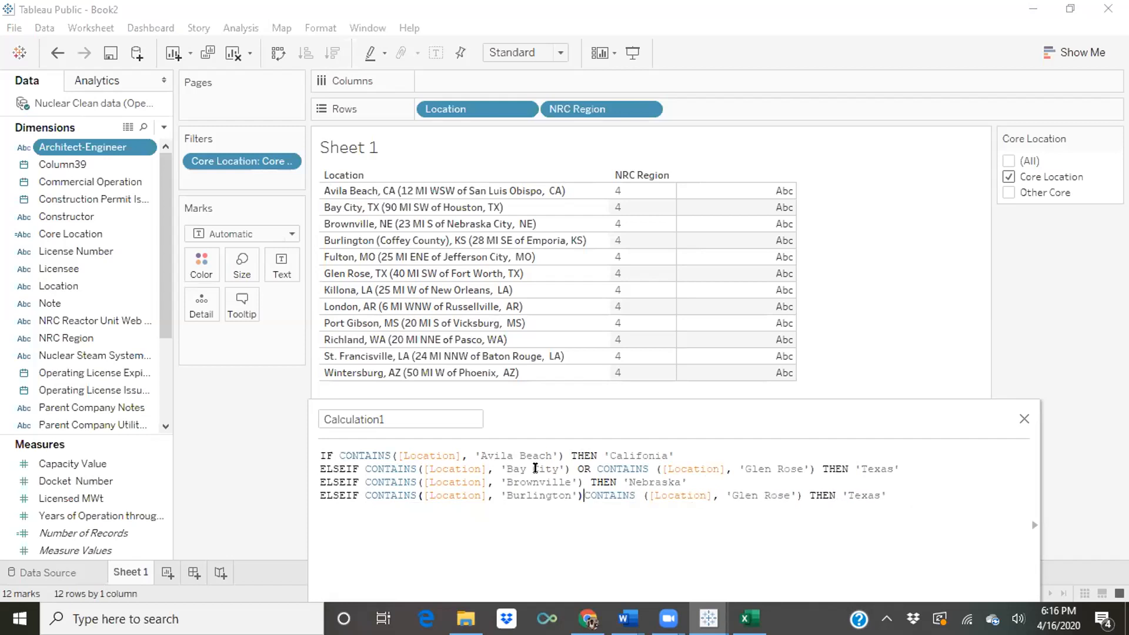
pyautogui.press('Delete')
pyautogui.press('Delete')
pyautogui.press('Delete')
pyautogui.press('Delete')
pyautogui.press('Delete')
pyautogui.press('Delete')
pyautogui.press('Delete')
pyautogui.press('Delete')
pyautogui.press('Delete')
pyautogui.press('Delete')
pyautogui.press('Delete')
pyautogui.press('Delete')
pyautogui.press('Delete')
pyautogui.press('Delete')
pyautogui.press('Delete')
pyautogui.press('Delete')
pyautogui.press('Delete')
pyautogui.press('Delete')
pyautogui.press('Delete')
pyautogui.press('Delete')
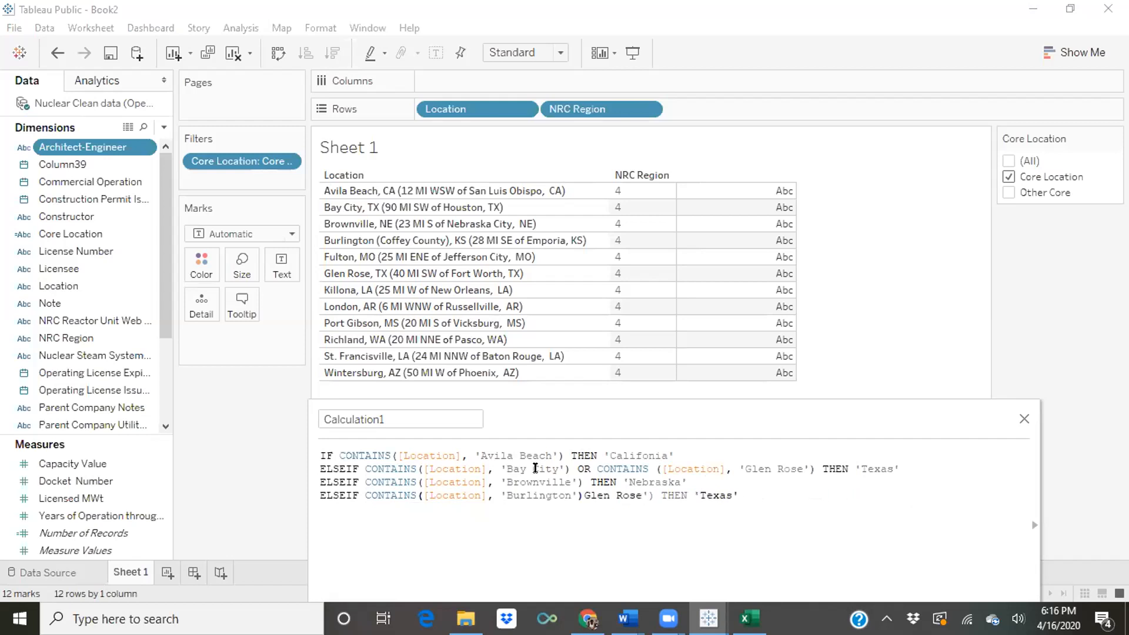
pyautogui.press('Delete')
pyautogui.press('Delete')
pyautogui.press('Delete')
pyautogui.press('Delete')
pyautogui.press('Delete')
pyautogui.press('Delete')
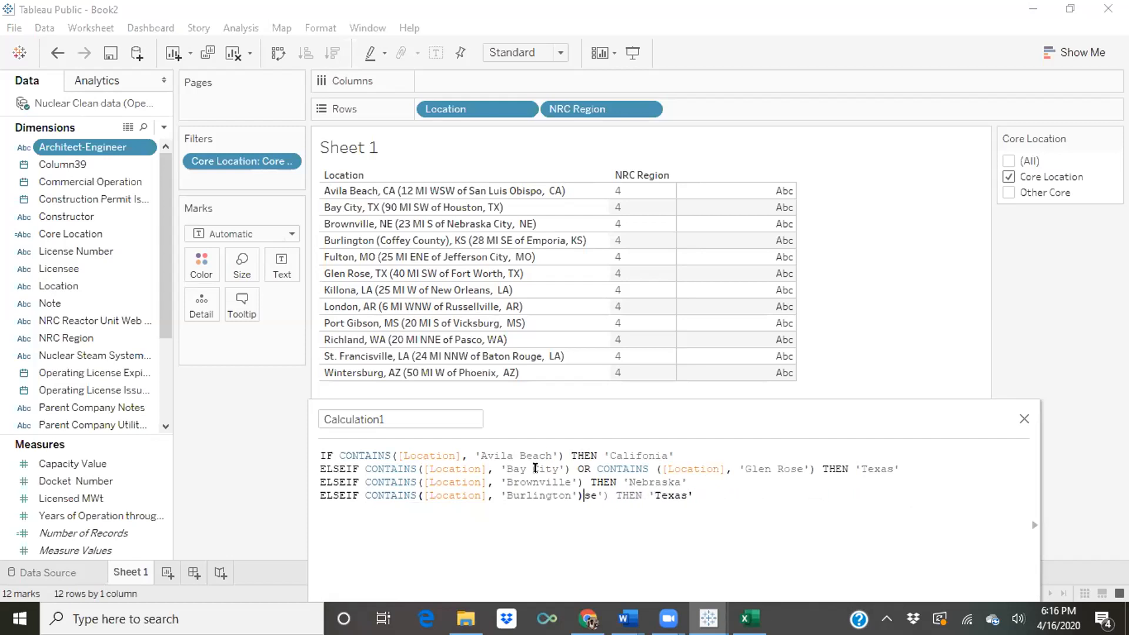
pyautogui.press('Delete')
pyautogui.press('Delete')
pyautogui.press('Delete')
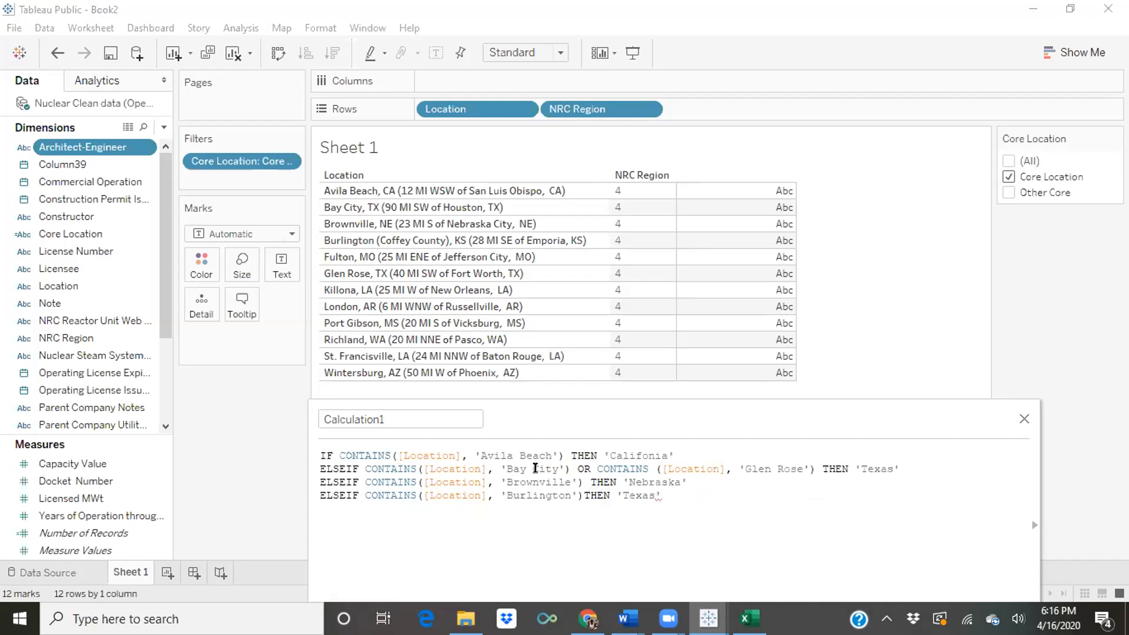
# Replace the Burlington branch's THEN result with 'Kansas'
pyautogui.write('Kansas')
pyautogui.press('Delete')
pyautogui.press('Delete')
pyautogui.press('Delete')
pyautogui.press('Delete')
pyautogui.press('Delete')
# Add another copy of the 'Texas' ELSEIF line below the Kansas branch and replace its 'Bay City' with 'Fulton'
pyautogui.press('Return')
pyautogui.write("ELSEIF CONTAINS([Location], 'Bay City') OR CONTAINS ([Location], 'Glen Rose') THEN 'Texas'")
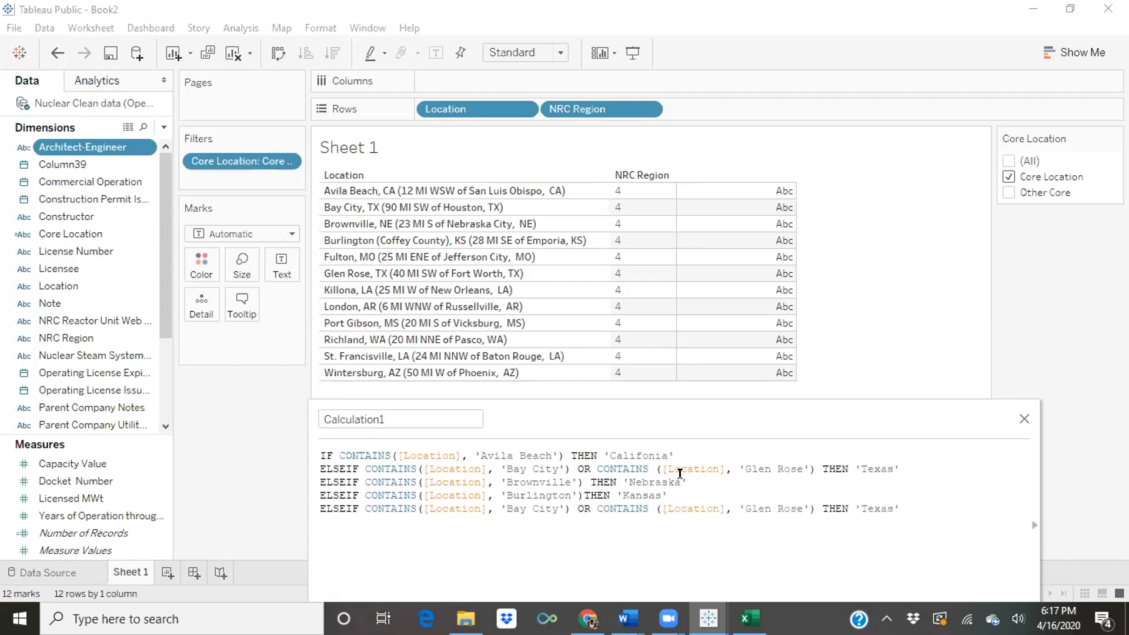
pyautogui.click(504, 508)
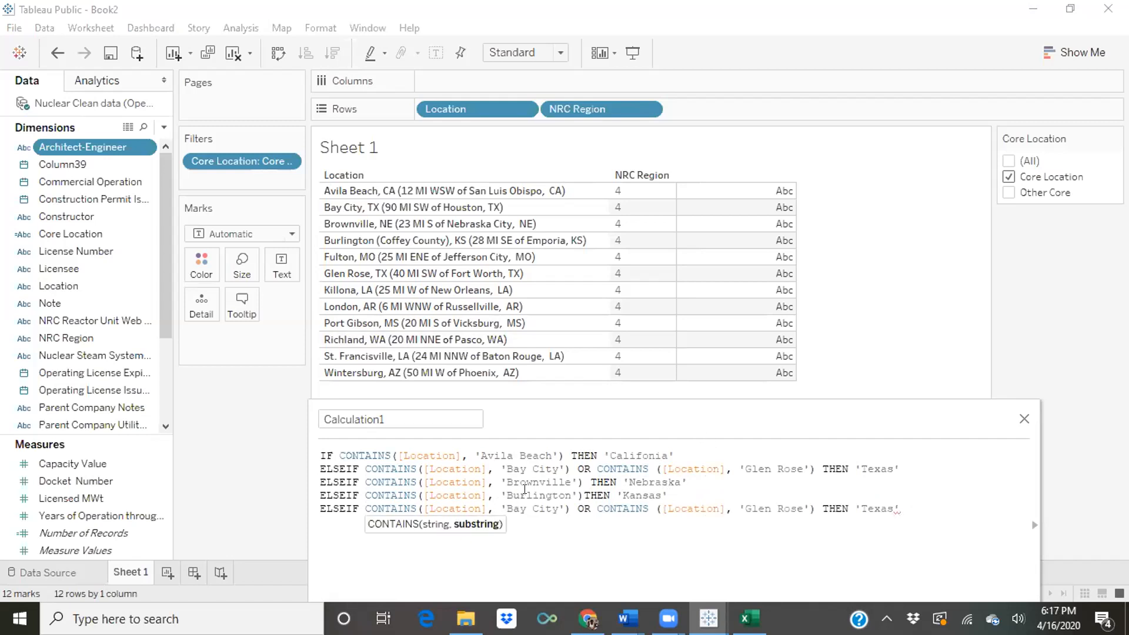
pyautogui.write('Eulton')
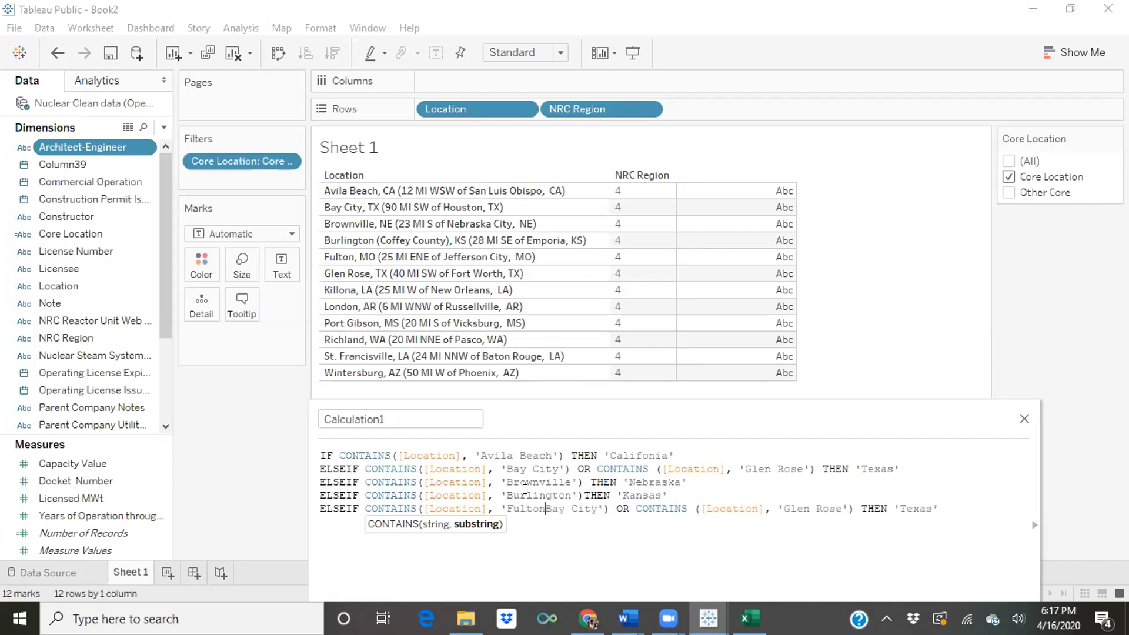
pyautogui.press('Delete')
pyautogui.press('Delete')
pyautogui.press('Delete')
pyautogui.press('Delete')
pyautogui.press('Delete')
pyautogui.press('Delete')
pyautogui.press('Delete')
pyautogui.press('Delete')
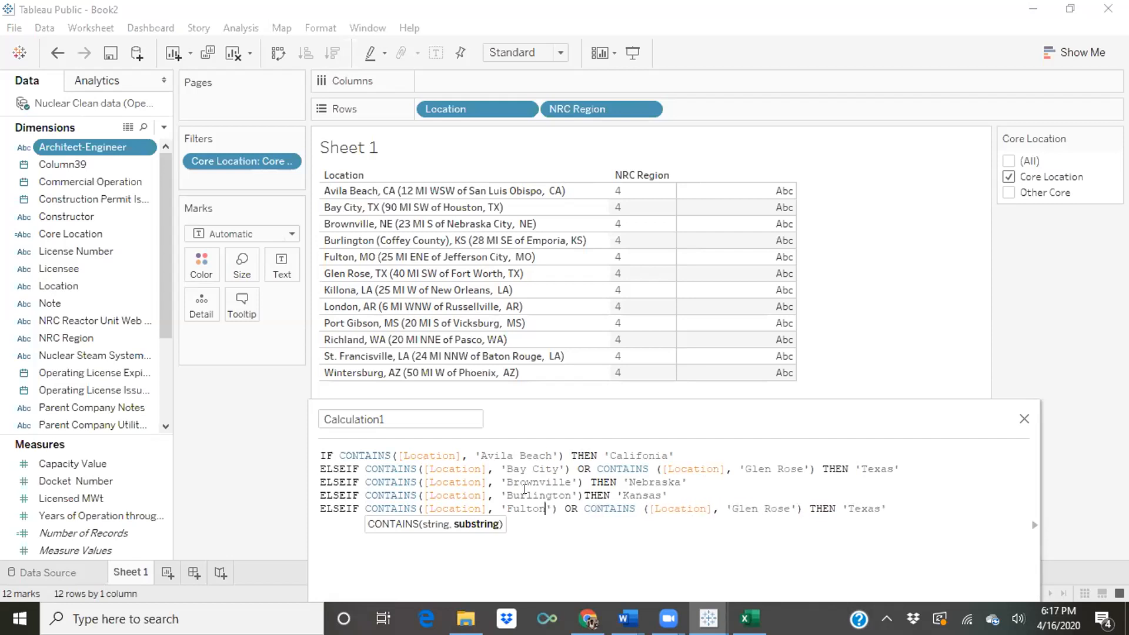
# Delete the OR CONTAINS condition for 'Glen Rose' from the Fulton branch up to its THEN
pyautogui.press('Right')
pyautogui.press('Right')
pyautogui.press('Delete')
pyautogui.press('Delete')
pyautogui.press('Delete')
pyautogui.press('Delete')
pyautogui.press('Delete')
pyautogui.press('Delete')
pyautogui.press('Delete')
pyautogui.press('Delete')
pyautogui.press('Delete')
pyautogui.press('Delete')
pyautogui.press('Delete')
pyautogui.press('Delete')
pyautogui.press('Delete')
pyautogui.press('Delete')
pyautogui.press('Delete')
pyautogui.press('Delete')
pyautogui.press('Delete')
pyautogui.press('Delete')
pyautogui.press('Delete')
pyautogui.press('Delete')
pyautogui.press('Delete')
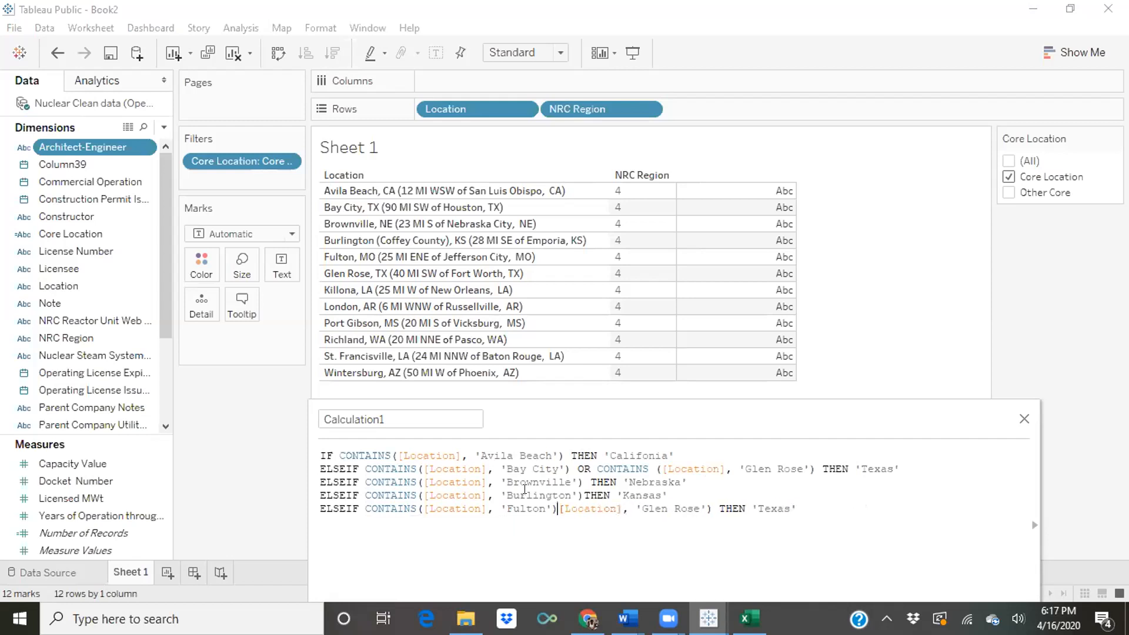
pyautogui.press('Delete')
pyautogui.press('Delete')
pyautogui.press('Delete')
pyautogui.press('Delete')
pyautogui.press('Delete')
pyautogui.press('Delete')
pyautogui.press('Delete')
pyautogui.press('Delete')
pyautogui.press('Delete')
pyautogui.press('Delete')
pyautogui.press('Delete')
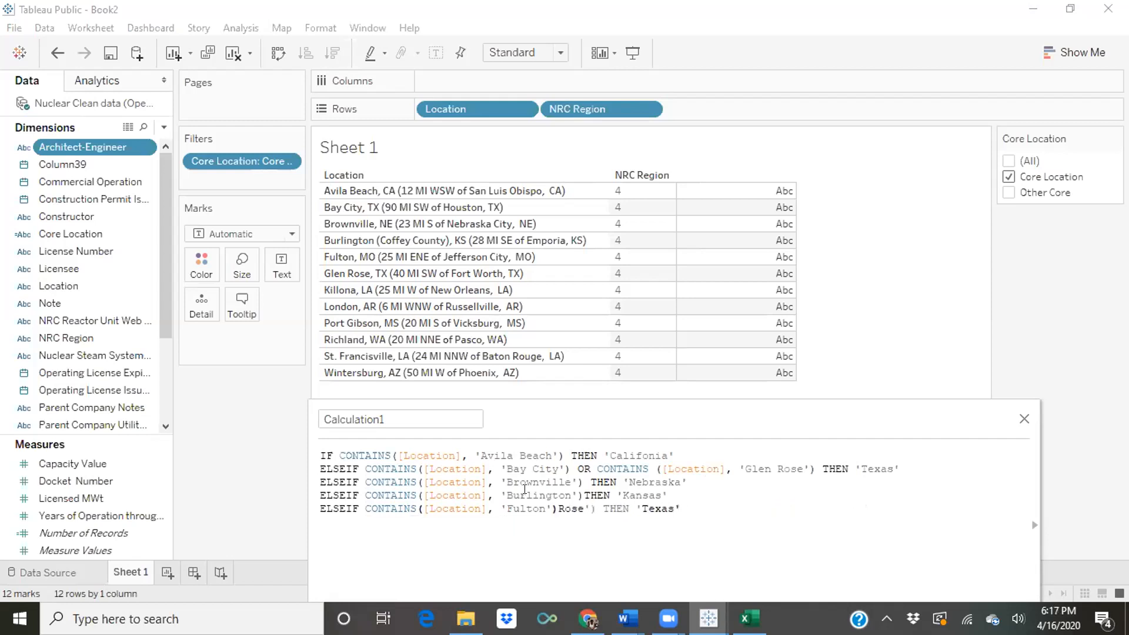
pyautogui.press('Delete')
pyautogui.press('Delete')
pyautogui.press('Delete')
pyautogui.press('Delete')
# Replace the Fulton branch's THEN result with 'Missouri'
pyautogui.press('Right')
pyautogui.press('Right')
pyautogui.press('Right')
pyautogui.press('Right')
pyautogui.press('Right')
pyautogui.press('Right')
pyautogui.press('Right')
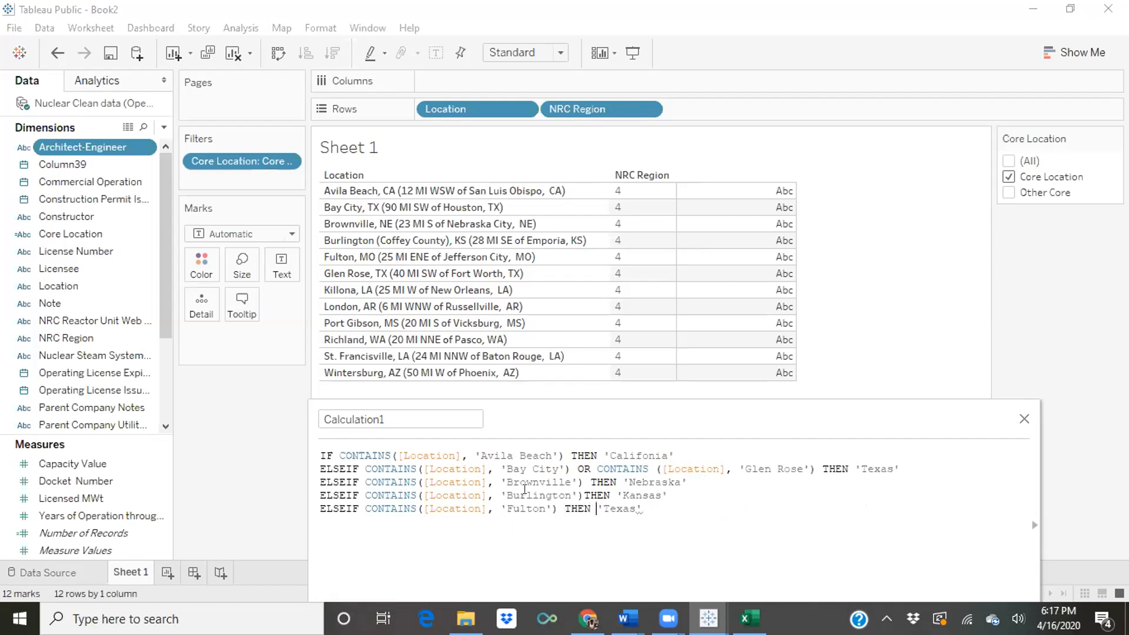
pyautogui.write('M')
pyautogui.write('c')
pyautogui.write('u')
pyautogui.press('BackSpace')
pyautogui.press('BackSpace')
pyautogui.write('issour')
pyautogui.write('ri')
pyautogui.press('Delete')
pyautogui.press('Delete')
pyautogui.press('Delete')
pyautogui.press('Delete')
pyautogui.press('Delete')
pyautogui.press('Left')
pyautogui.press('Left')
pyautogui.press('Left')
pyautogui.press('Left')
pyautogui.press('Left')
pyautogui.press('Right')
pyautogui.press('Right')
pyautogui.press('Delete')
pyautogui.press('Right')
pyautogui.press('Right')
# Add another copy of the 'Texas' ELSEIF line below the Missouri branch and replace its 'Bay City' with 'Killona'
pyautogui.press('Return')
pyautogui.write("ELSEIF CONTAINS([Location], 'Bay City') OR CONTAINS ([Location], 'Glen Rose') THEN 'Texas'")
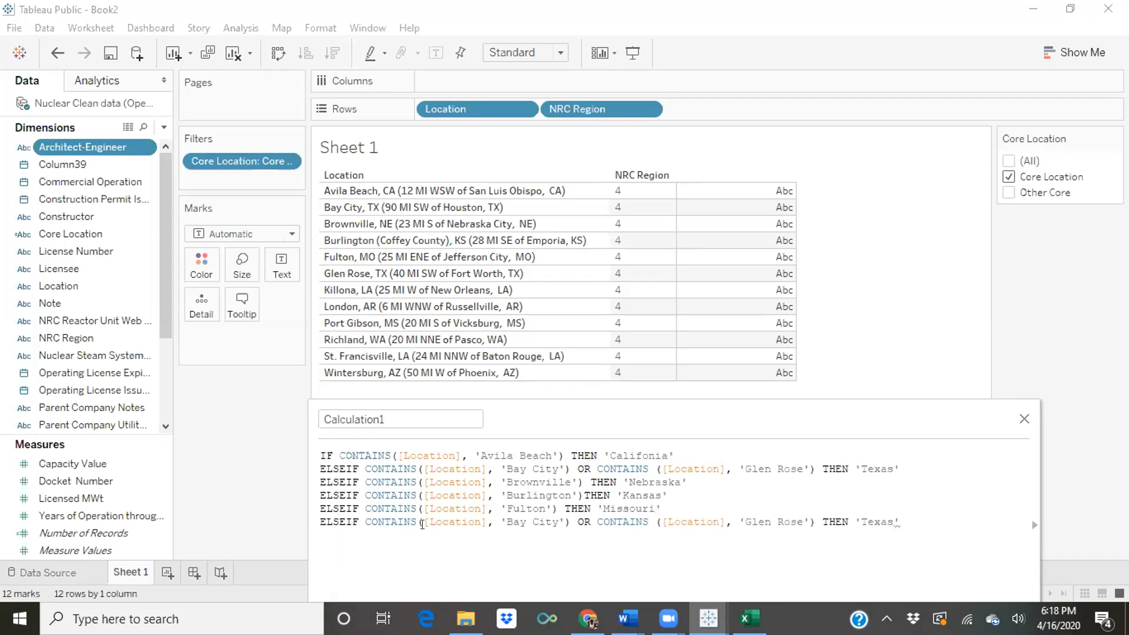
pyautogui.click(501, 517)
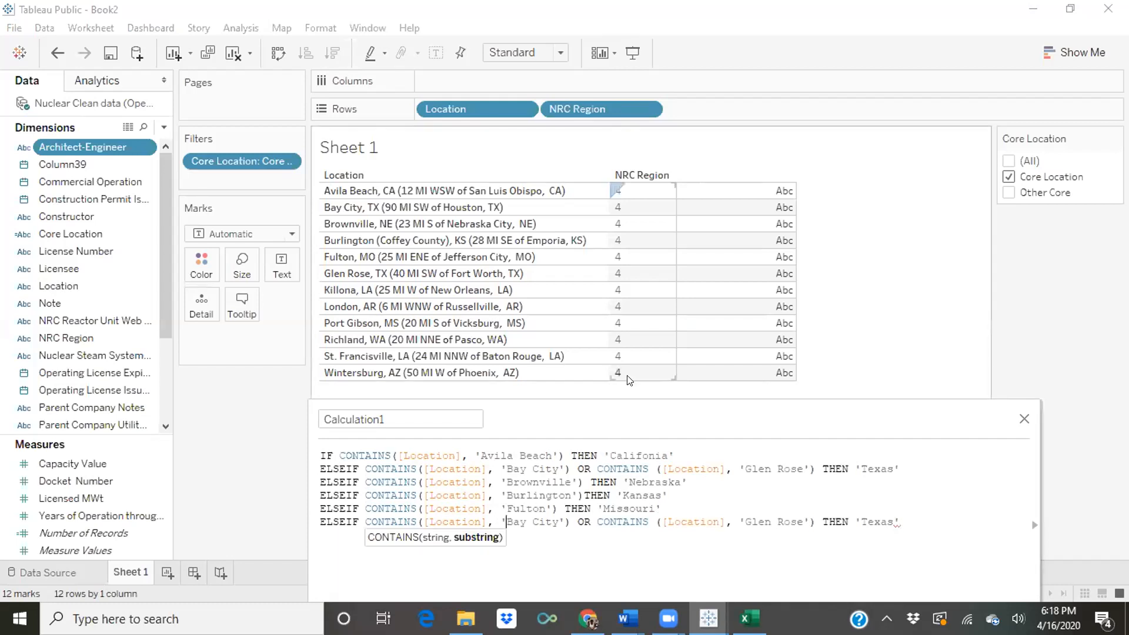
pyautogui.write('Killo')
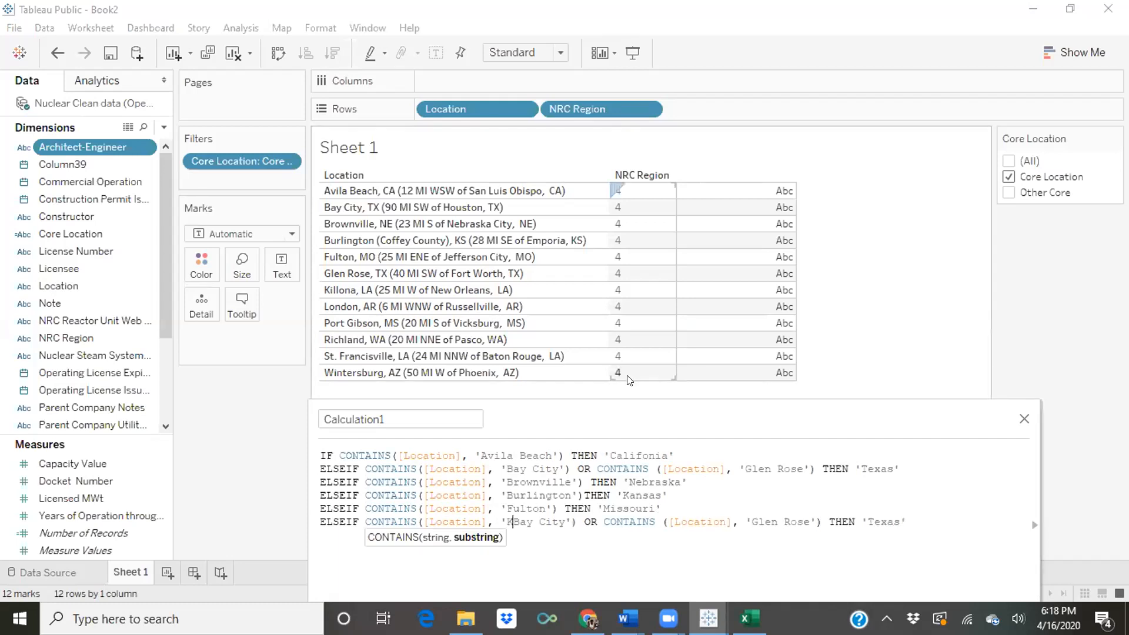
pyautogui.write('na')
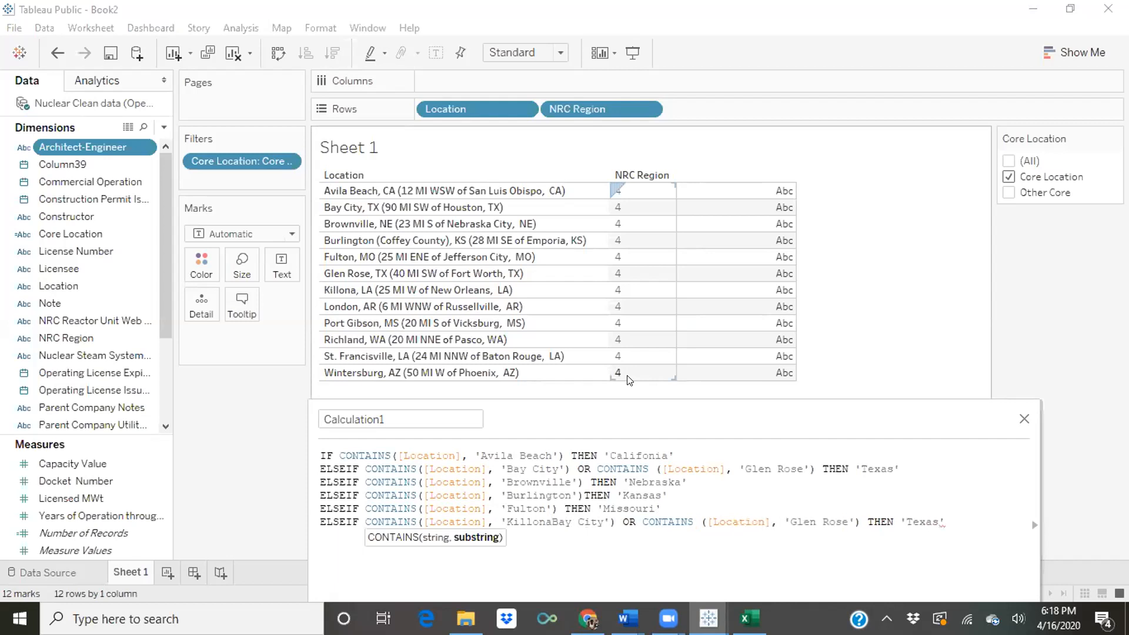
pyautogui.press('Delete')
pyautogui.press('Delete')
pyautogui.press('Delete')
pyautogui.press('Delete')
pyautogui.press('Delete')
pyautogui.press('Delete')
pyautogui.press('Delete')
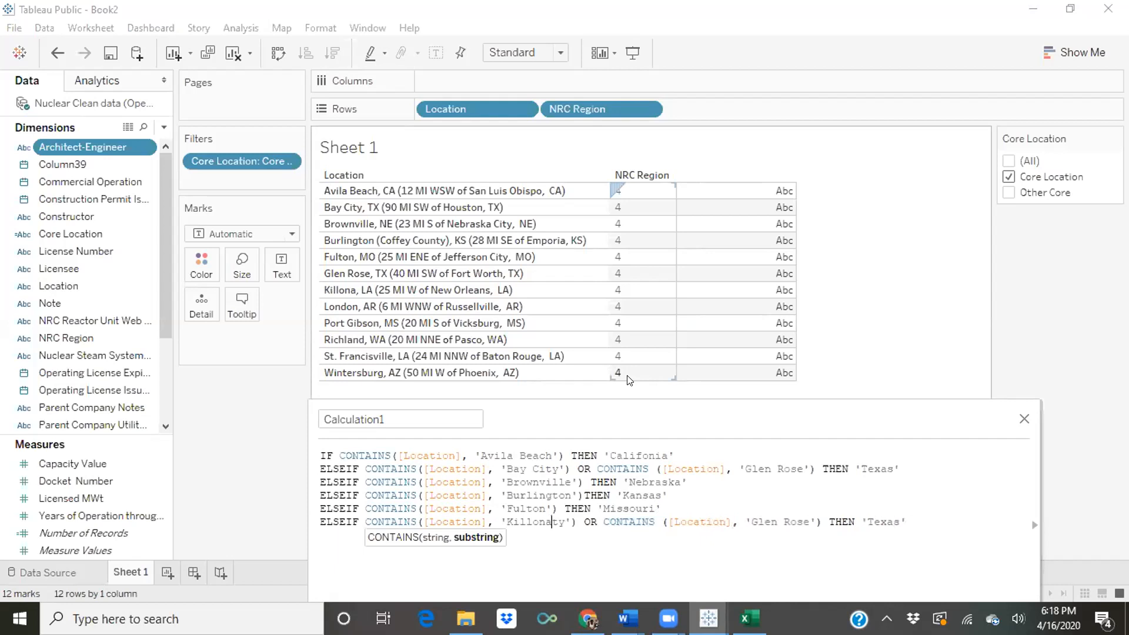
pyautogui.press('Delete')
# Replace 'Glen Rose' with 'St. Francisville' in the Killona branch's OR CONTAINS condition
pyautogui.press('Right')
pyautogui.press('Right')
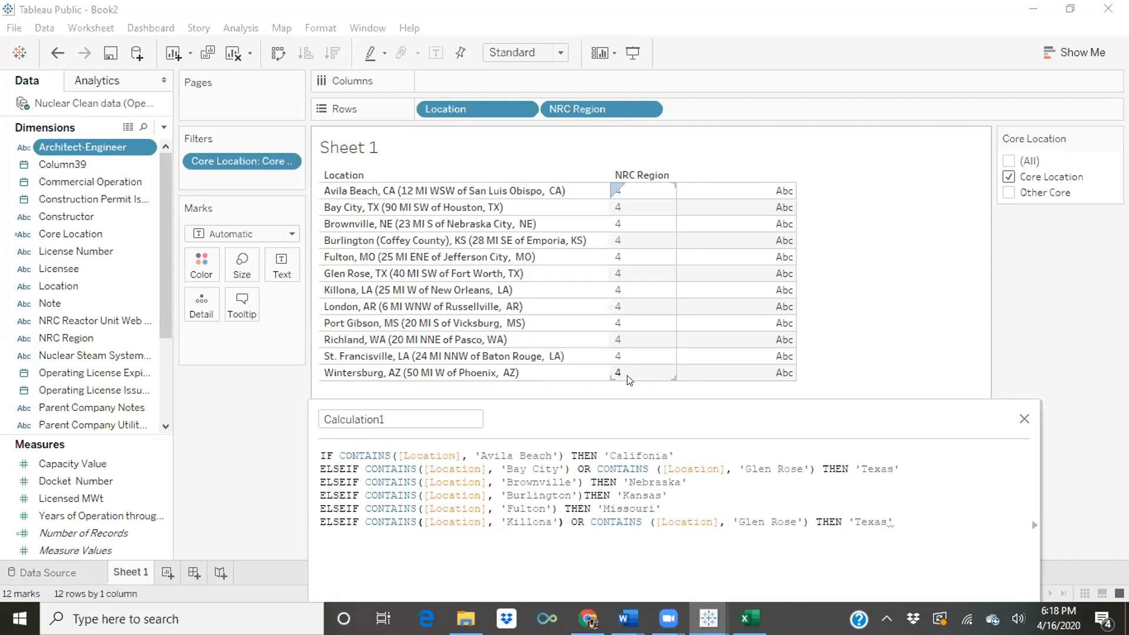
pyautogui.press('Right')
pyautogui.press('Right')
pyautogui.press('Right')
pyautogui.press('Right')
pyautogui.press('Right')
pyautogui.press('Right')
pyautogui.press('Right')
pyautogui.press('Right')
pyautogui.press('Right')
pyautogui.press('Right')
pyautogui.press('Right')
pyautogui.press('Right')
pyautogui.press('Right')
pyautogui.press('Right')
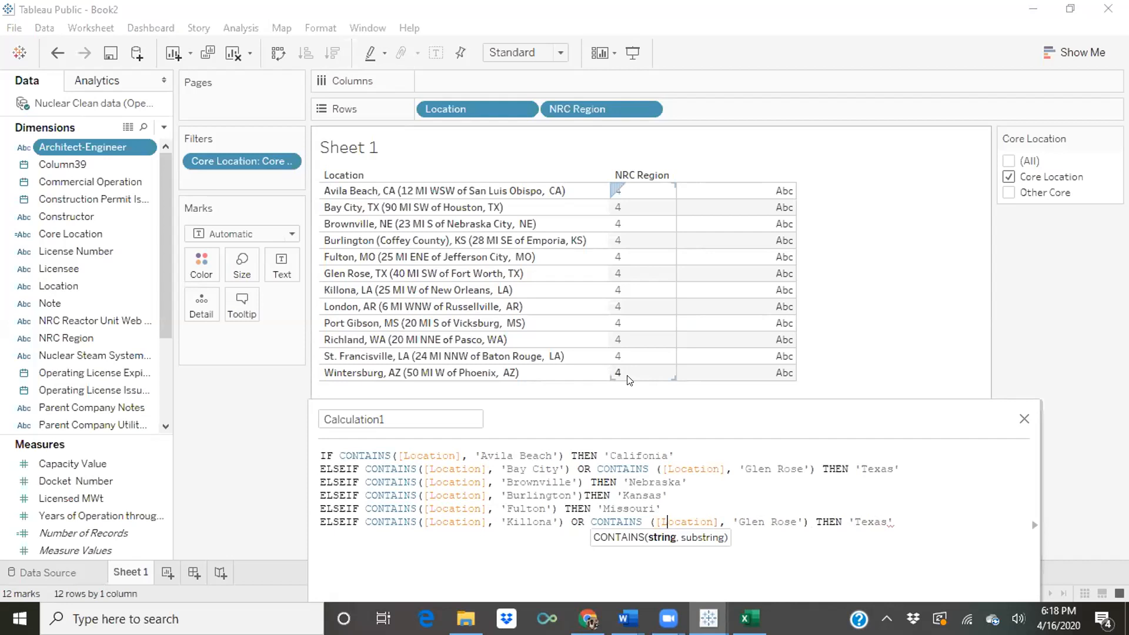
pyautogui.press('Right')
pyautogui.press('Right')
pyautogui.press('Right')
pyautogui.press('Right')
pyautogui.press('Right')
pyautogui.press('Right')
pyautogui.press('Right')
pyautogui.press('Right')
pyautogui.press('Right')
pyautogui.press('Right')
pyautogui.press('Right')
pyautogui.press('Right')
pyautogui.press('Right')
pyautogui.write('St. Francisville')
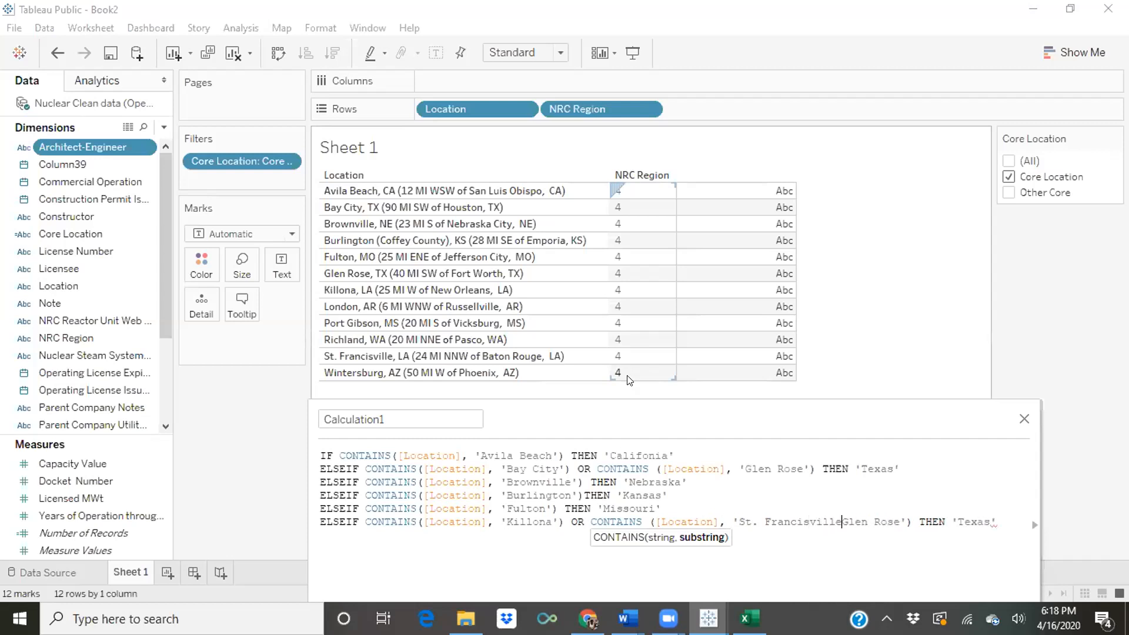
pyautogui.press('Delete')
pyautogui.press('Delete')
pyautogui.press('Delete')
pyautogui.press('Delete')
pyautogui.press('Delete')
pyautogui.press('Delete')
pyautogui.press('Delete')
pyautogui.press('Delete')
pyautogui.press('Delete')
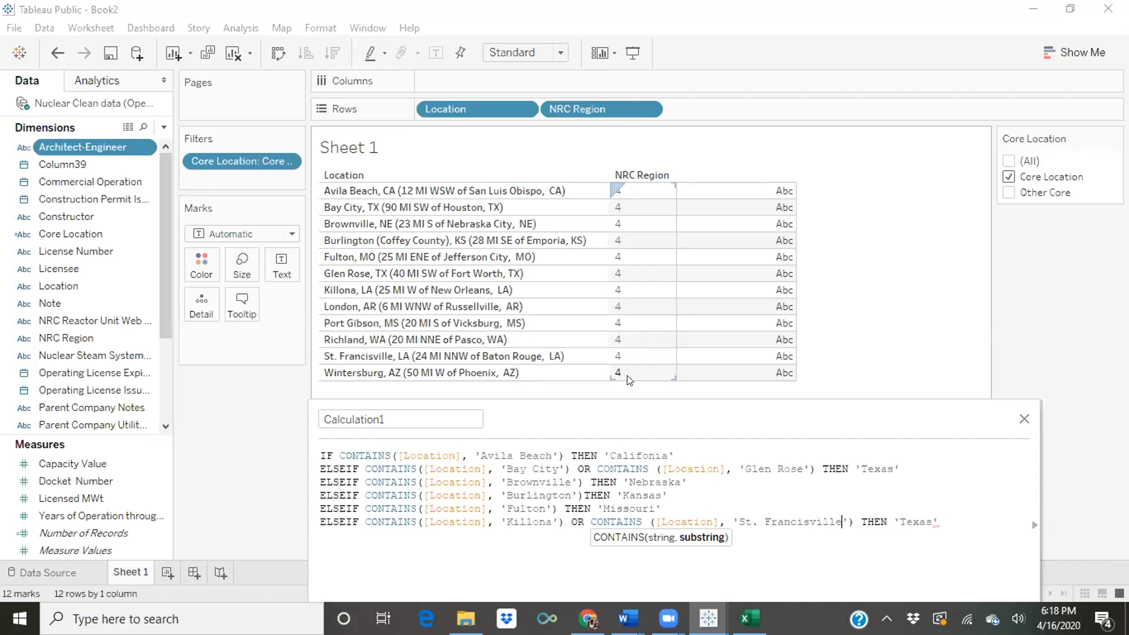
# Replace the Killona branch's THEN result with 'Lousiana'
pyautogui.press('Right')
pyautogui.press('Right')
pyautogui.press('Right')
pyautogui.press('Right')
pyautogui.press('Right')
pyautogui.press('Right')
pyautogui.press('Right')
pyautogui.press('Right')
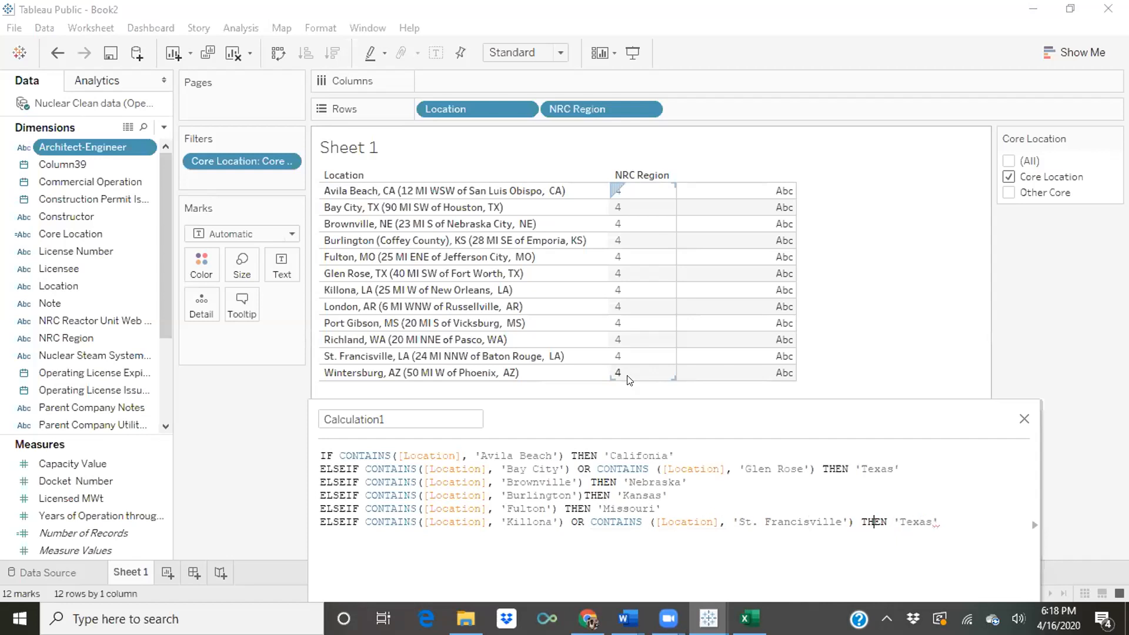
pyautogui.press('Right')
pyautogui.write('Lousis')
pyautogui.press('Delete')
pyautogui.press('Delete')
pyautogui.press('Delete')
pyautogui.press('Delete')
pyautogui.press('Delete')
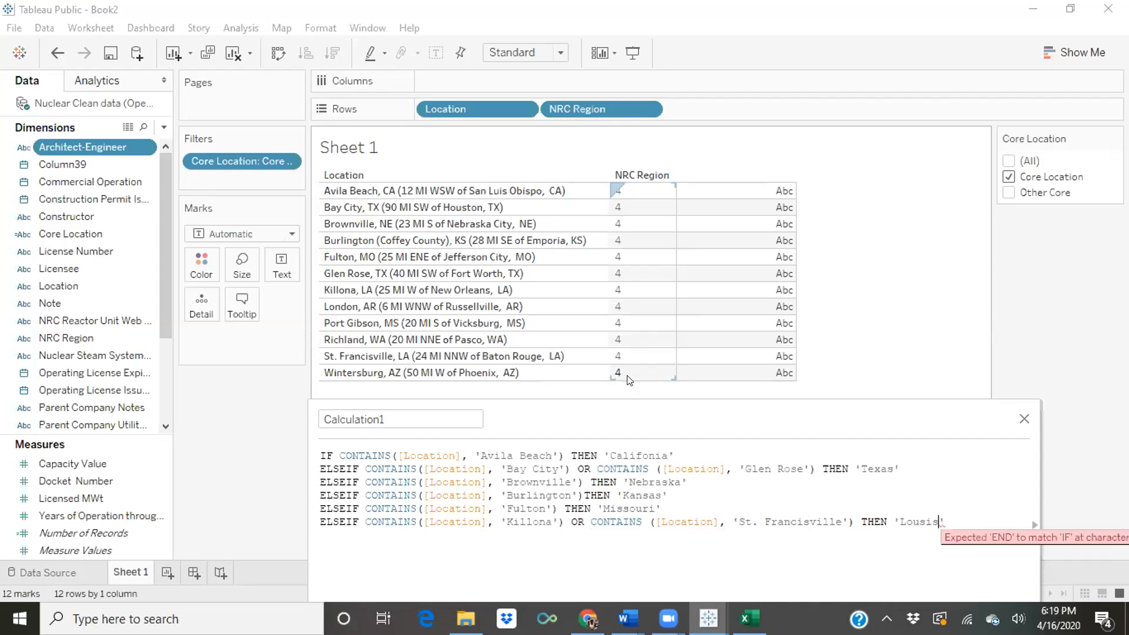
pyautogui.write('iana')
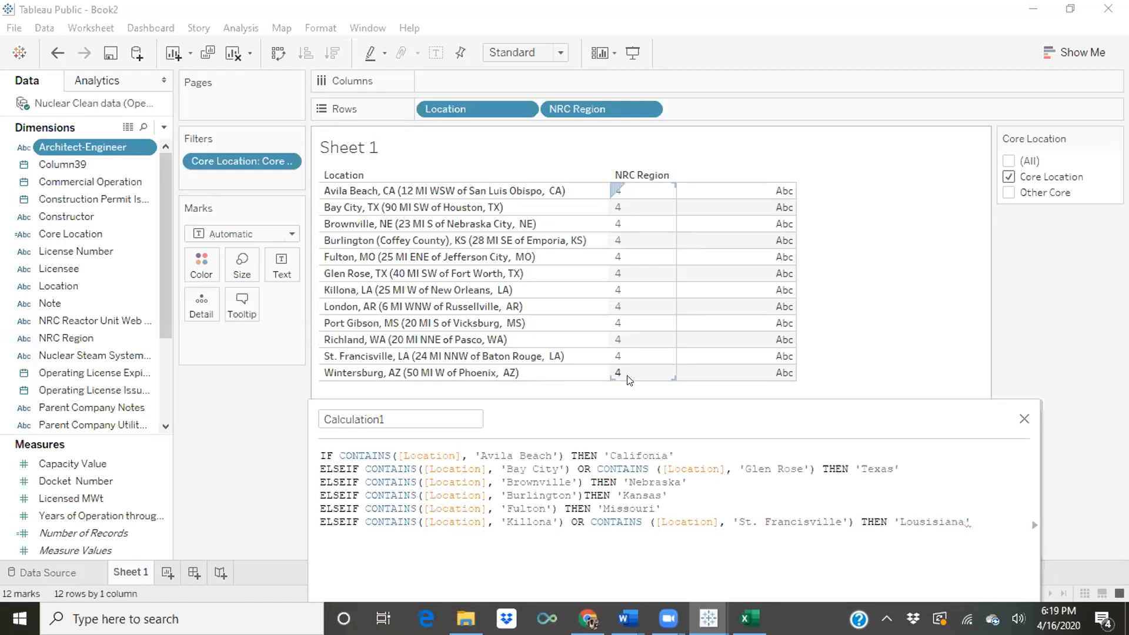
pyautogui.press('Left')
pyautogui.press('Left')
pyautogui.press('Left')
pyautogui.press('Left')
pyautogui.press('BackSpace')
pyautogui.press('BackSpace')
# Add another copy of the 'Texas' ELSEIF line below the Killona branch and replace its 'Bay City' with 'London'
pyautogui.press('Return')
pyautogui.write("ELSEIF CONTAINS([Location], 'Bay City') OR CONTAINS ([Location], 'Glen Rose') THEN 'Texas'")
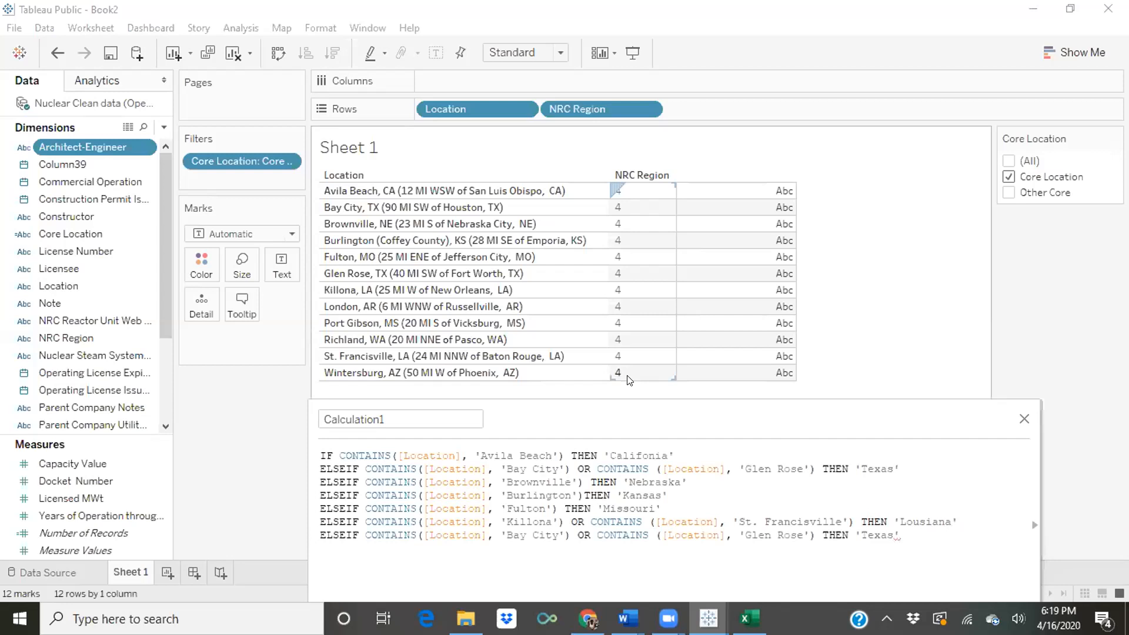
pyautogui.click(505, 535)
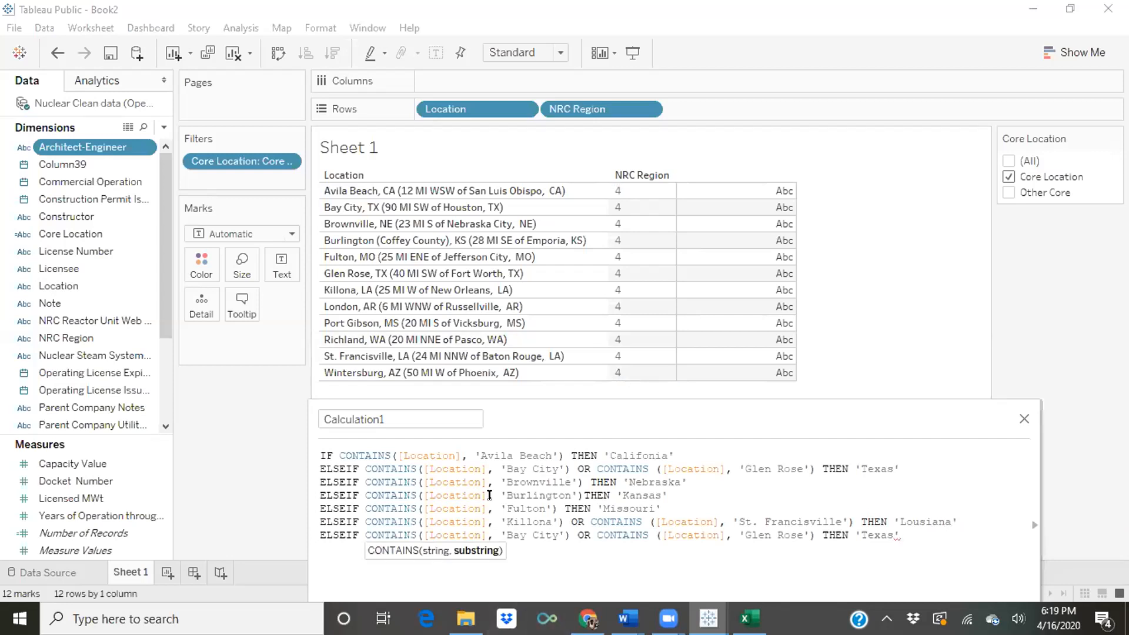
pyautogui.write('London')
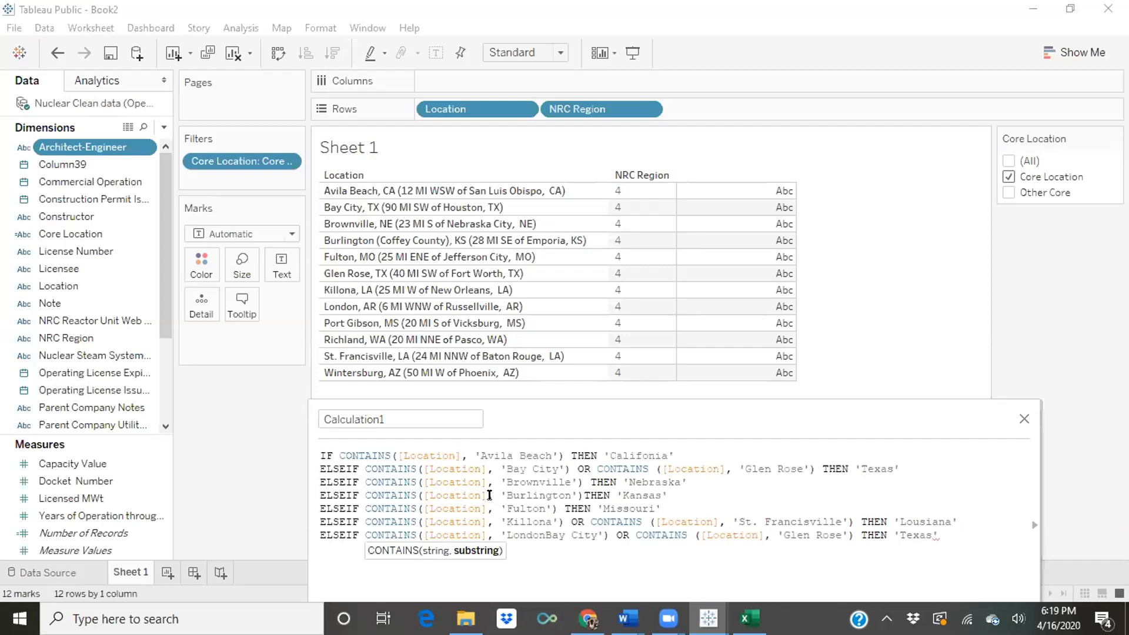
pyautogui.press('Delete')
pyautogui.press('Delete')
pyautogui.press('Delete')
pyautogui.press('Delete')
pyautogui.press('Delete')
pyautogui.press('Delete')
pyautogui.press('Delete')
pyautogui.press('Delete')
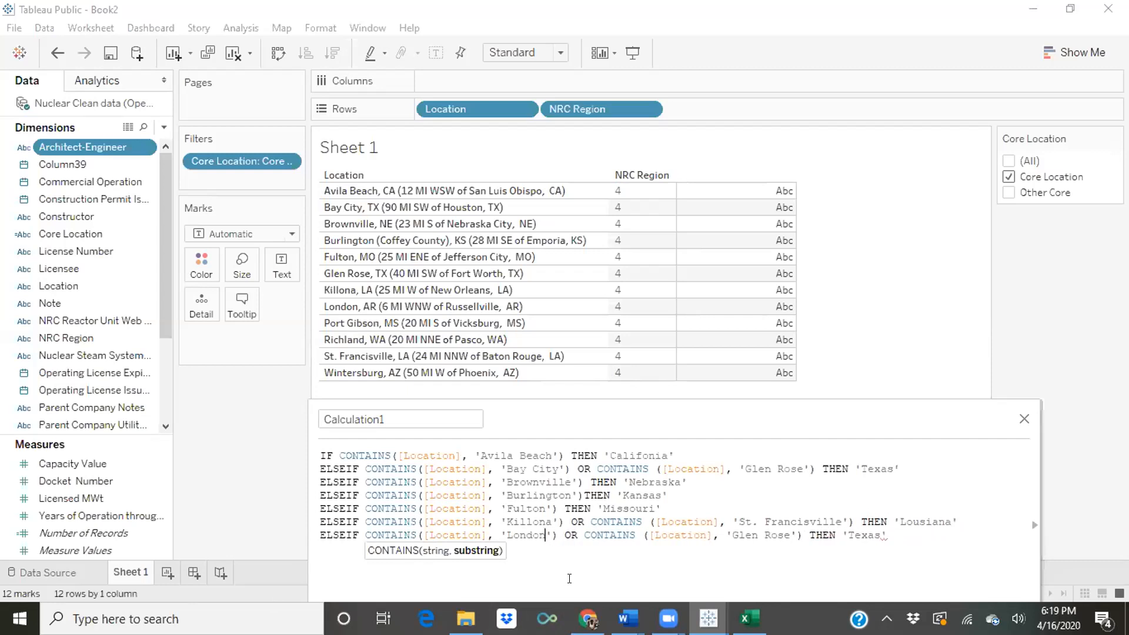
# Remove the OR CONTAINS condition for 'Glen Rose' from the London branch
pyautogui.press('Right')
pyautogui.press('Right')
pyautogui.press('Right')
pyautogui.press('Delete')
pyautogui.press('Delete')
pyautogui.press('Delete')
pyautogui.press('Delete')
pyautogui.press('Delete')
pyautogui.press('Delete')
pyautogui.press('Delete')
pyautogui.press('Delete')
pyautogui.press('Delete')
pyautogui.press('Delete')
pyautogui.press('Delete')
pyautogui.press('Delete')
pyautogui.press('Delete')
pyautogui.press('Delete')
pyautogui.press('Delete')
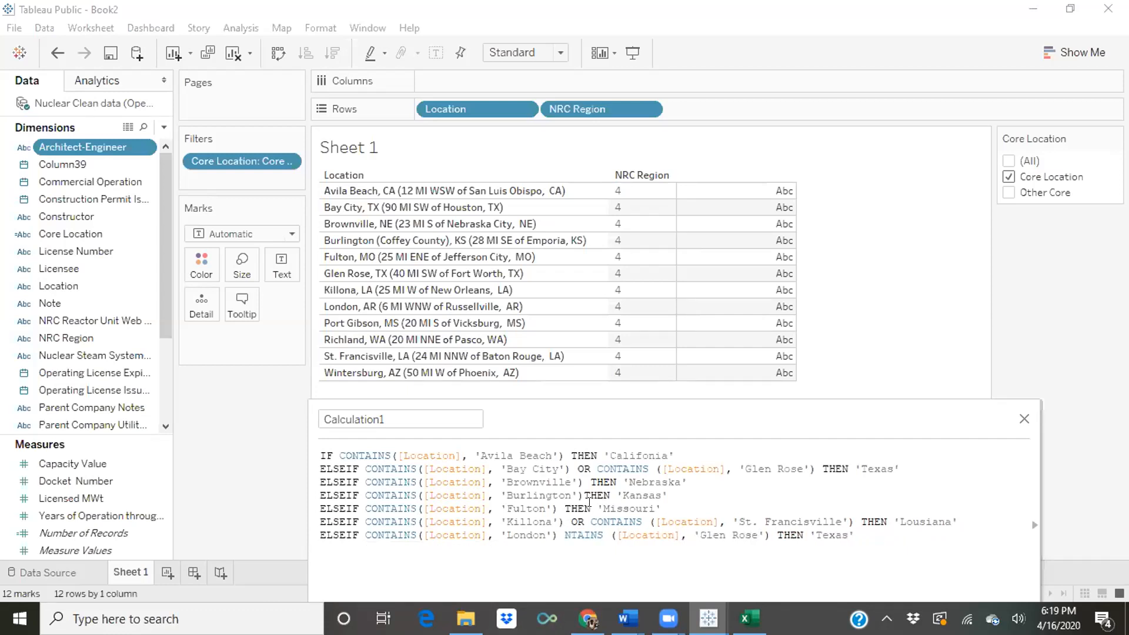
pyautogui.press('Delete')
pyautogui.press('Delete')
pyautogui.press('Delete')
pyautogui.press('Delete')
pyautogui.press('Delete')
pyautogui.press('Delete')
pyautogui.press('Delete')
pyautogui.press('Delete')
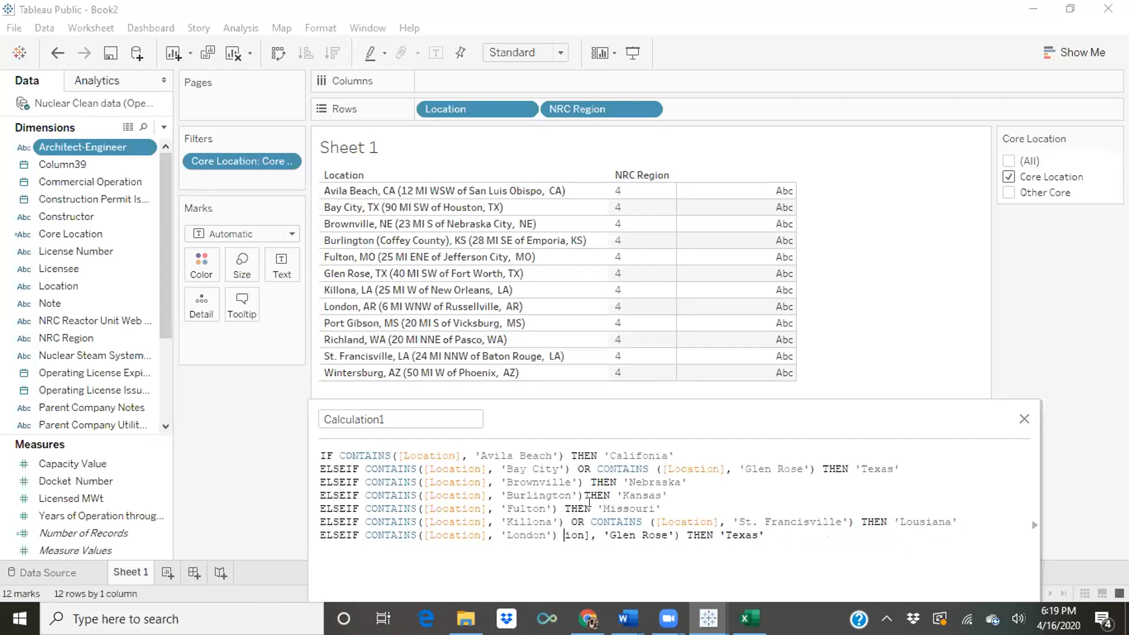
pyautogui.press('Delete')
pyautogui.press('Delete')
pyautogui.press('Delete')
pyautogui.press('Delete')
pyautogui.press('Delete')
pyautogui.press('Delete')
pyautogui.press('Delete')
pyautogui.press('Delete')
pyautogui.press('Delete')
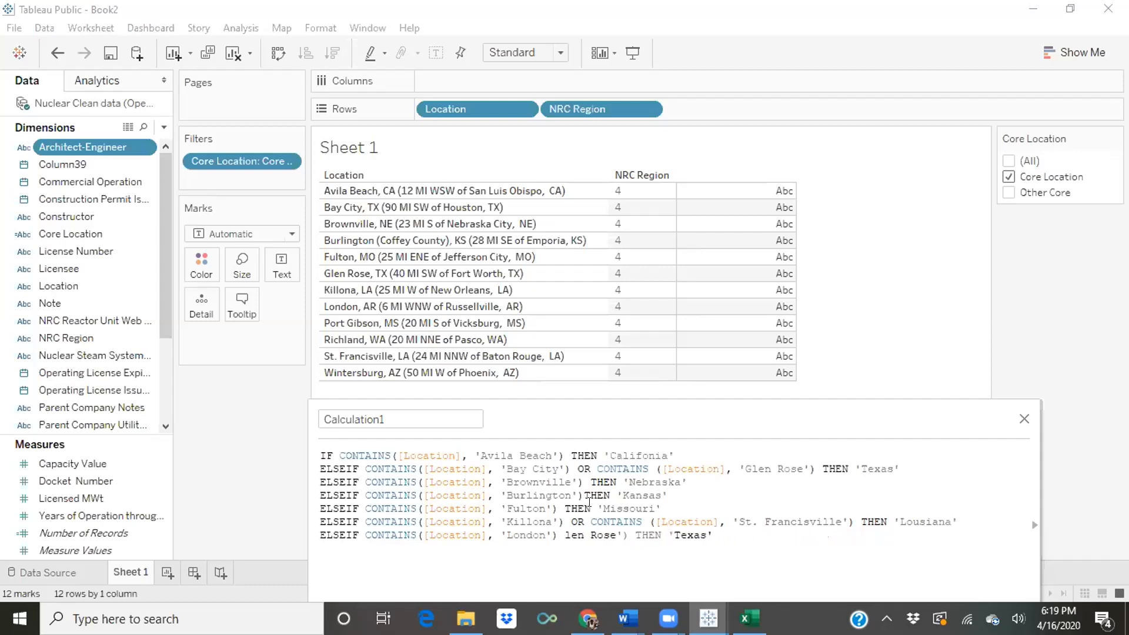
pyautogui.press('Delete')
pyautogui.press('Delete')
pyautogui.press('Delete')
pyautogui.press('Delete')
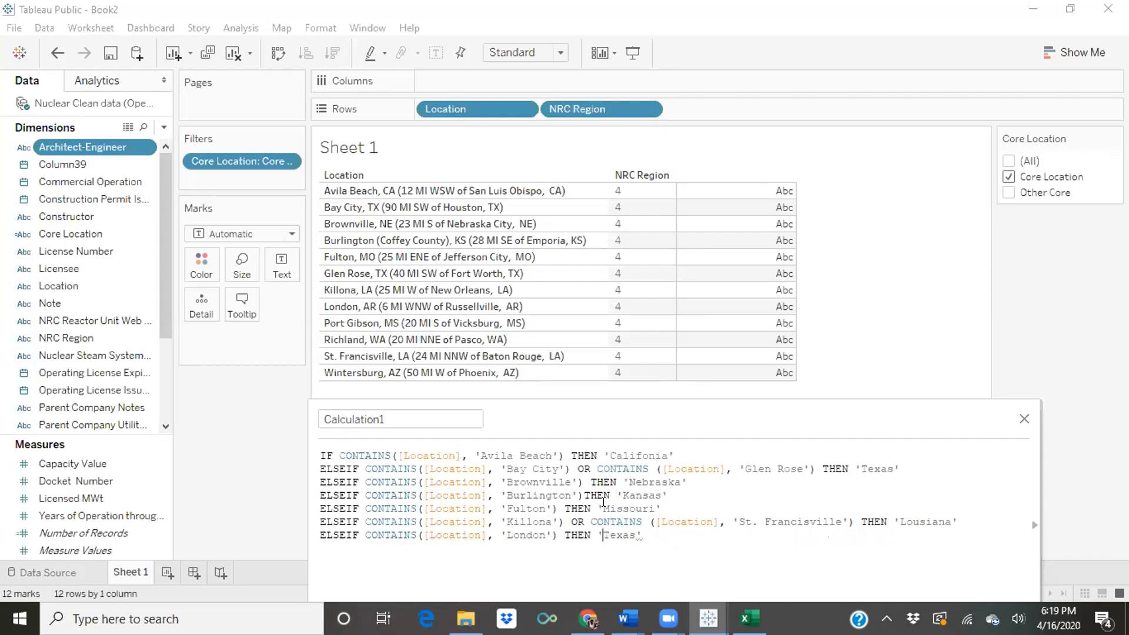
# Replace the London branch's THEN result with 'Arkansas'
pyautogui.write('Arkansas')
pyautogui.press('Delete')
pyautogui.press('Delete')
pyautogui.press('Delete')
pyautogui.press('Delete')
# Add another copy of the 'Texas' ELSEIF line below the London branch and replace its 'Bay City' with 'Port Gibson'
pyautogui.press('Right')
pyautogui.press('Return')
pyautogui.write("ELSEIF CONTAINS([Location], 'Bay City') OR CONTAINS ([Location], 'Glen Rose') THEN 'Texas'")
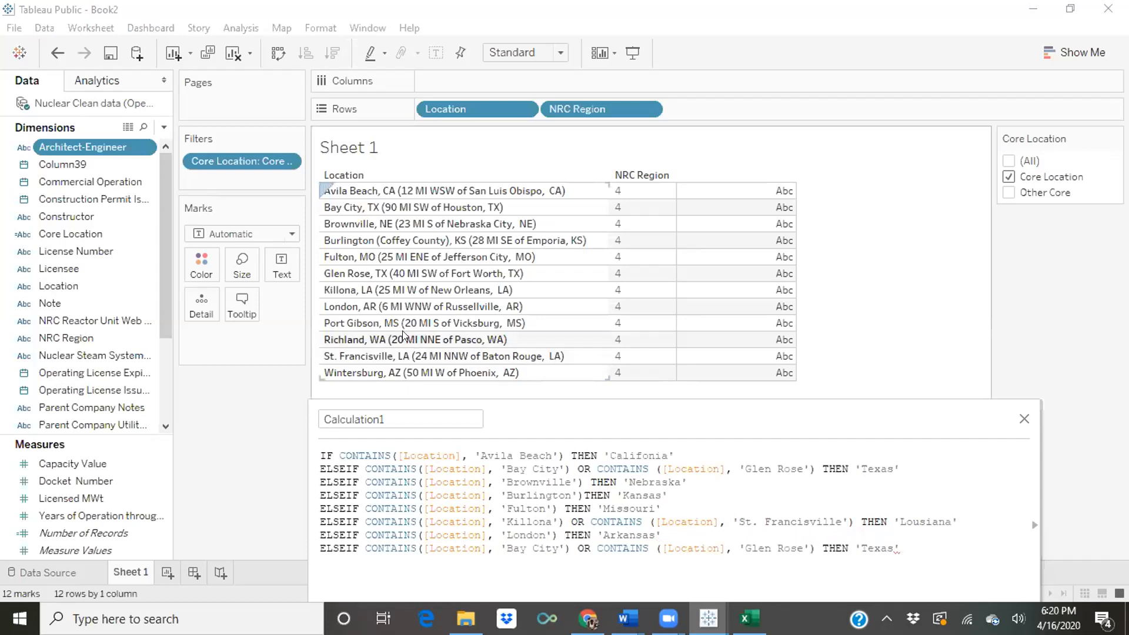
pyautogui.click(502, 545)
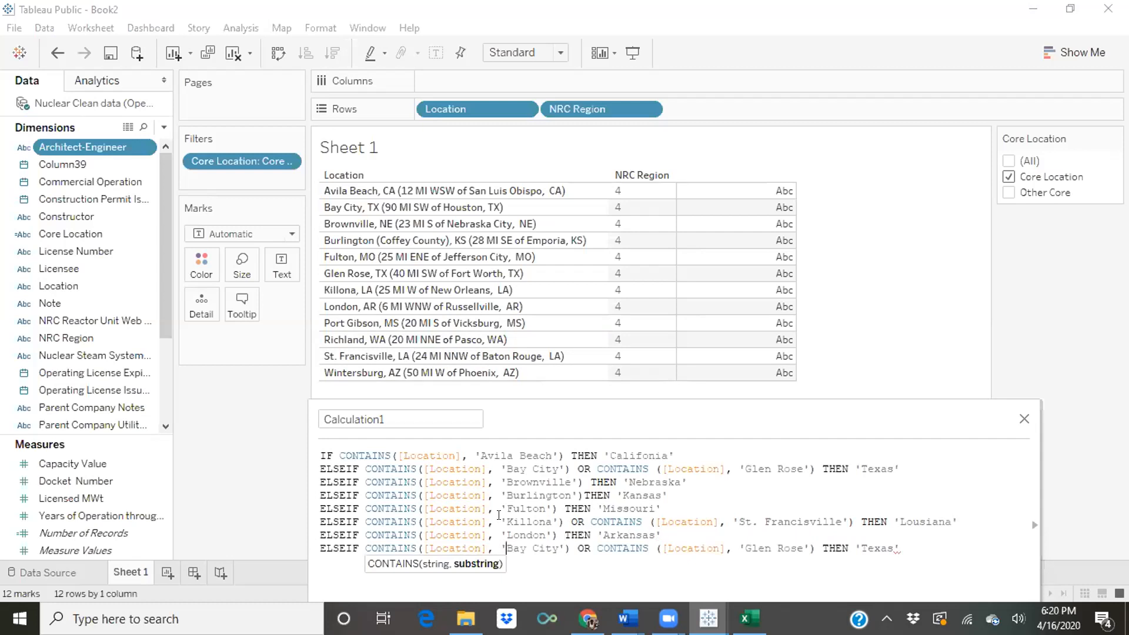
pyautogui.write('Port G')
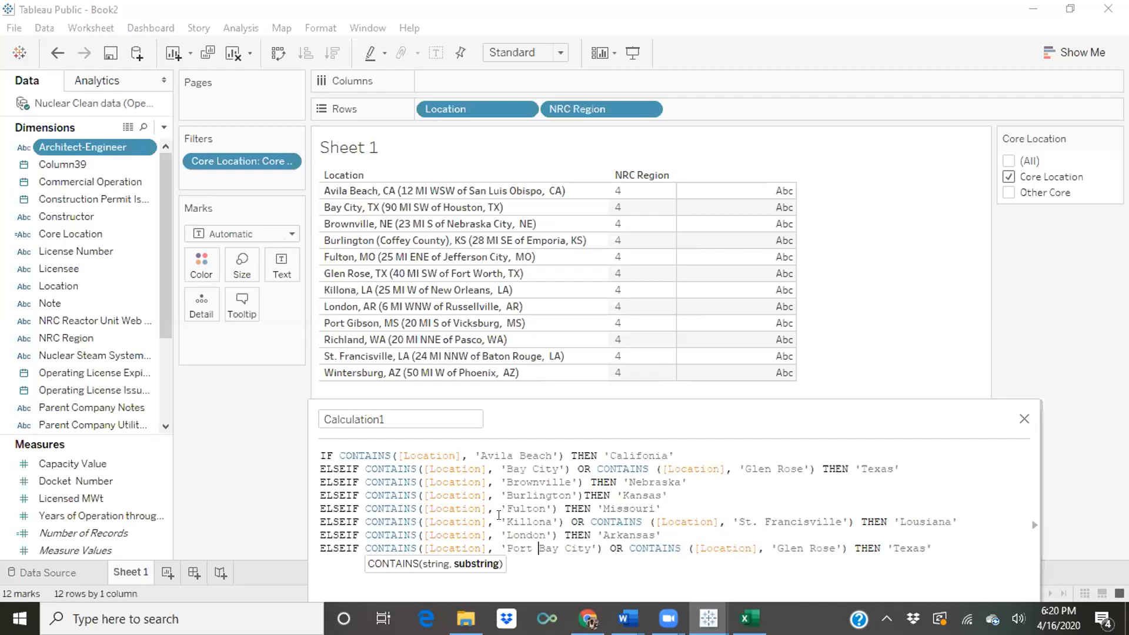
pyautogui.write('ibson')
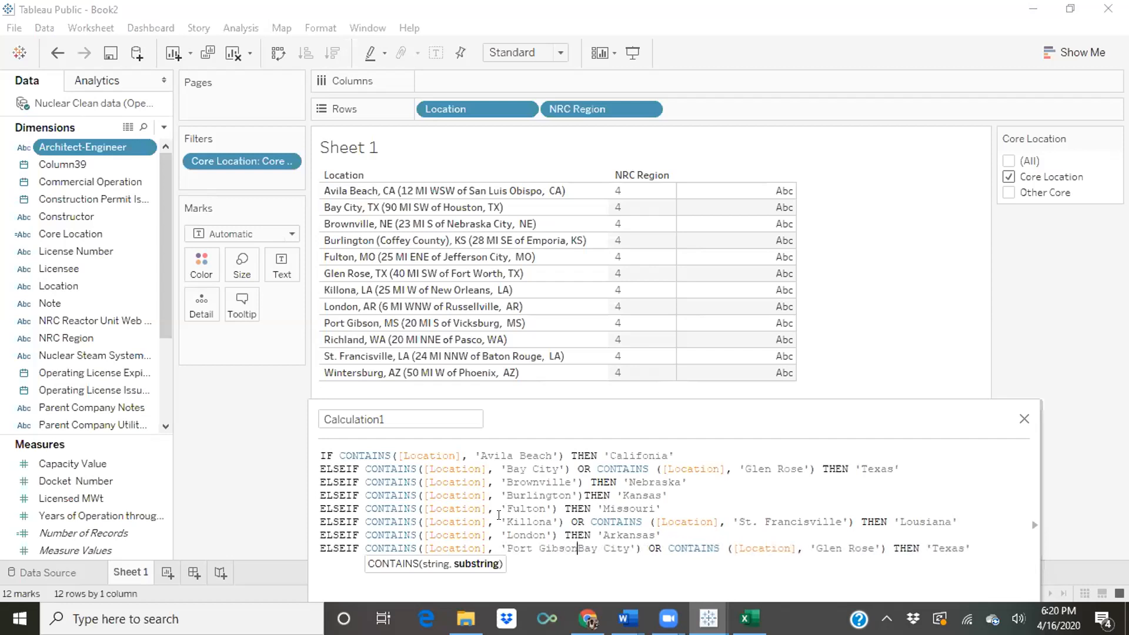
pyautogui.press('Delete')
pyautogui.press('Delete')
pyautogui.press('Delete')
pyautogui.press('Delete')
pyautogui.press('Delete')
pyautogui.press('Delete')
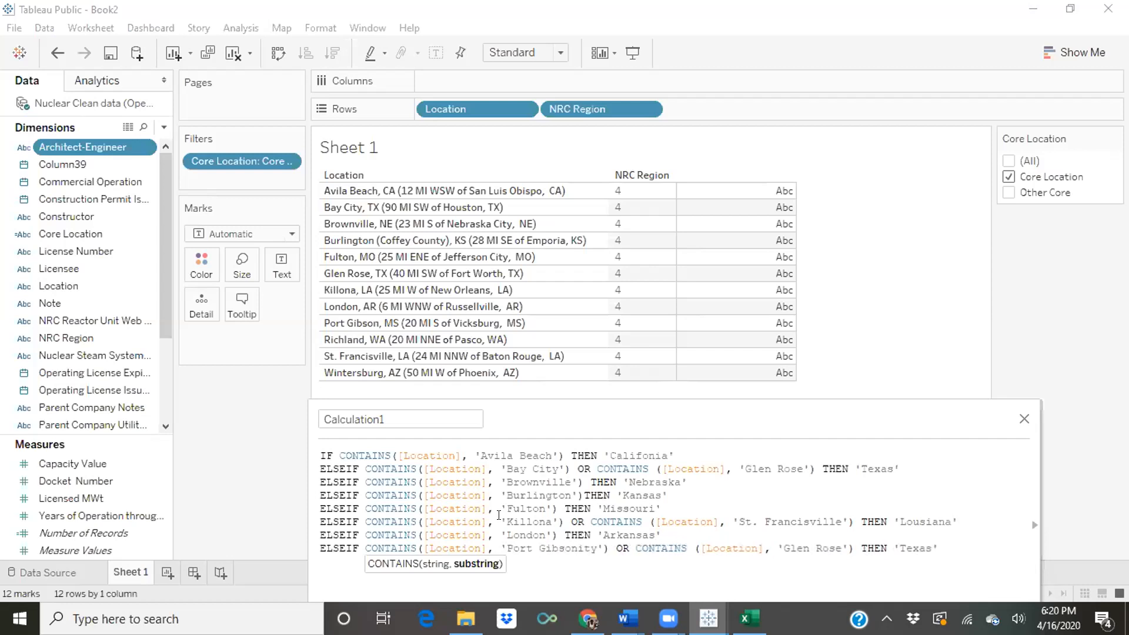
pyautogui.press('Delete')
pyautogui.press('Delete')
# Remove the OR CONTAINS condition for 'Glen Rose' from the Port Gibson branch
pyautogui.press('Right')
pyautogui.press('Right')
pyautogui.press('Right')
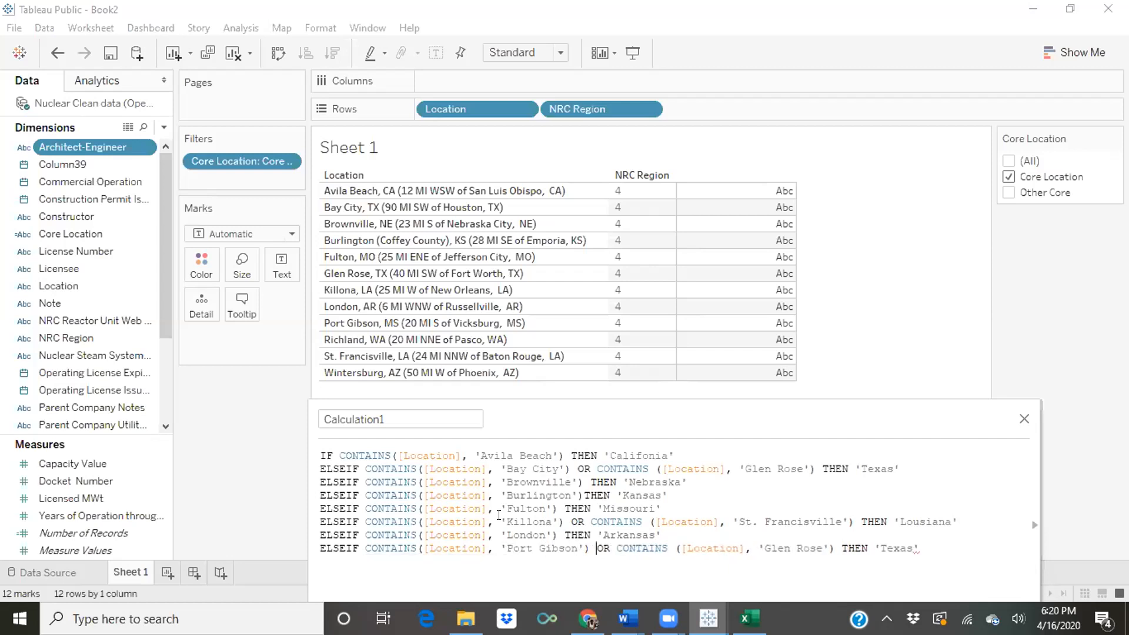
pyautogui.press('Delete')
pyautogui.press('Delete')
pyautogui.press('Delete')
pyautogui.press('Delete')
pyautogui.press('Delete')
pyautogui.press('Delete')
pyautogui.press('Delete')
pyautogui.press('Delete')
pyautogui.press('Delete')
pyautogui.press('Delete')
pyautogui.press('Delete')
pyautogui.press('Delete')
pyautogui.press('Delete')
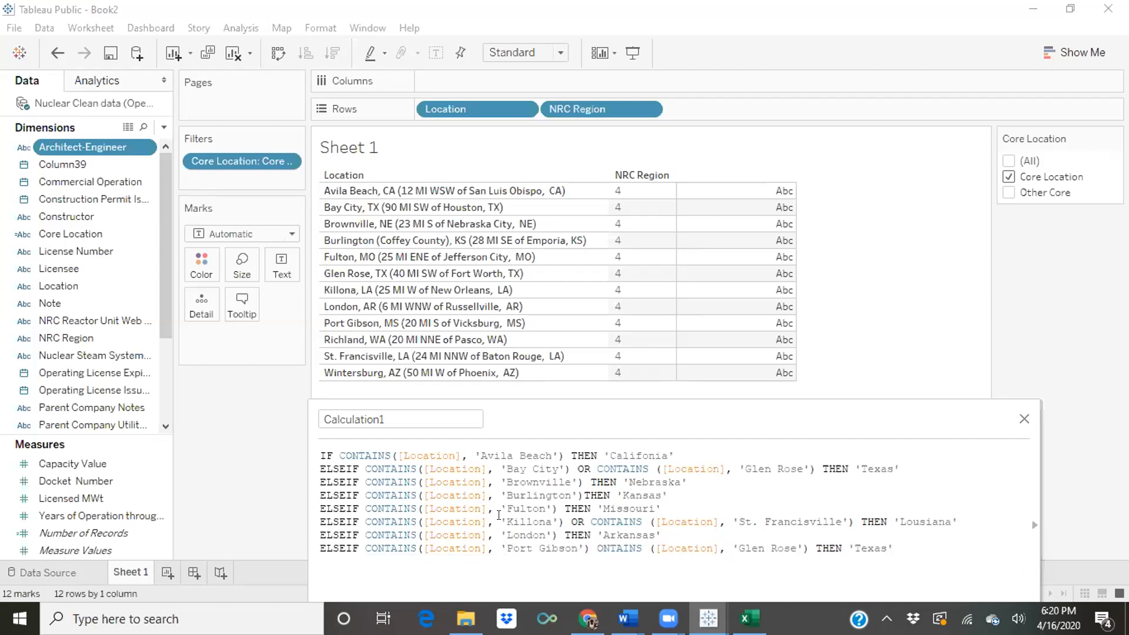
pyautogui.press('Delete')
pyautogui.press('Delete')
pyautogui.press('Delete')
pyautogui.press('Delete')
pyautogui.press('Delete')
pyautogui.press('Delete')
pyautogui.press('Delete')
pyautogui.press('Delete')
pyautogui.press('Delete')
pyautogui.press('Delete')
pyautogui.press('Delete')
pyautogui.press('Delete')
pyautogui.press('Delete')
pyautogui.press('Delete')
pyautogui.press('Delete')
pyautogui.press('Delete')
pyautogui.press('Delete')
pyautogui.press('Delete')
pyautogui.press('Delete')
pyautogui.press('Delete')
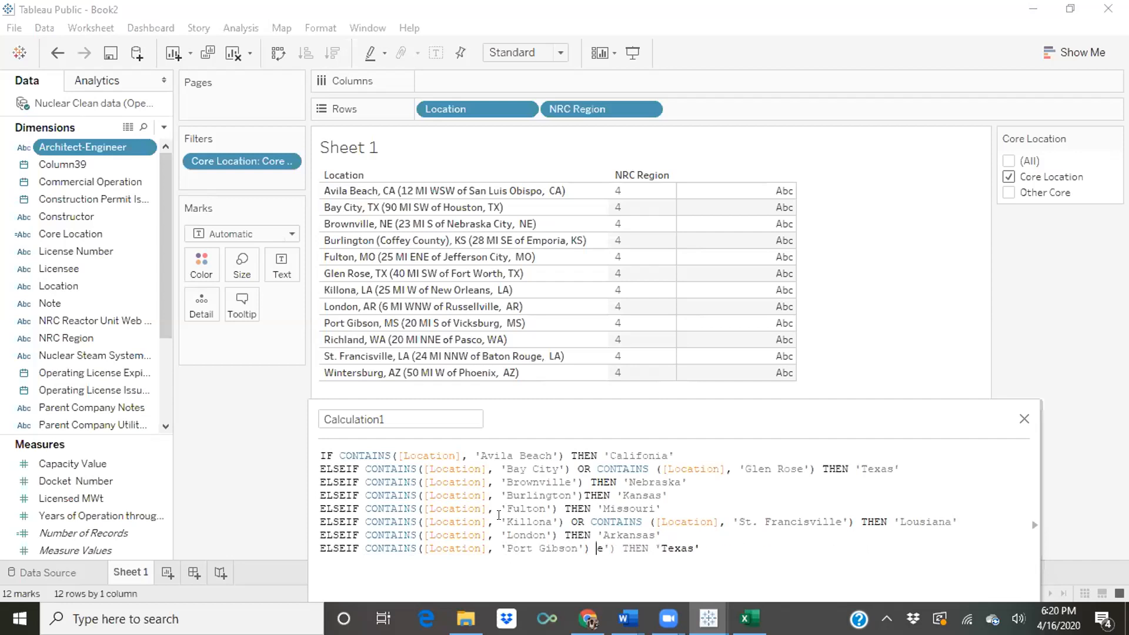
pyautogui.press('Delete')
pyautogui.press('Delete')
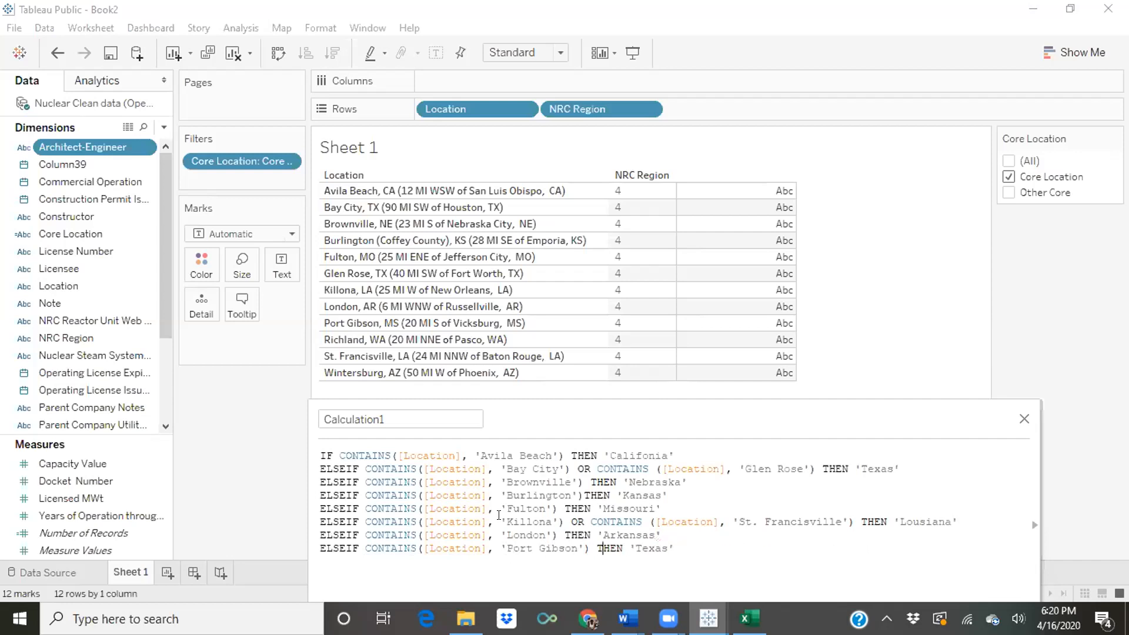
# Replace the Port Gibson branch's THEN result with 'Mississippi'
pyautogui.write('Missippi')
pyautogui.press('Delete')
pyautogui.press('Delete')
pyautogui.press('Delete')
pyautogui.press('Delete')
pyautogui.press('Delete')
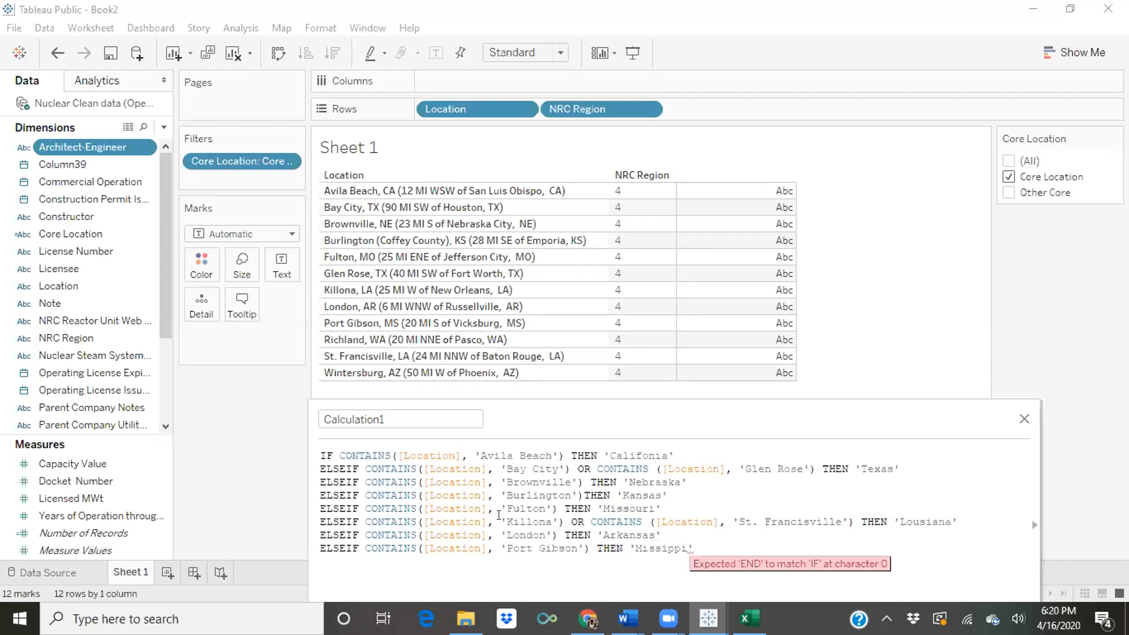
pyautogui.press('Left')
pyautogui.press('Left')
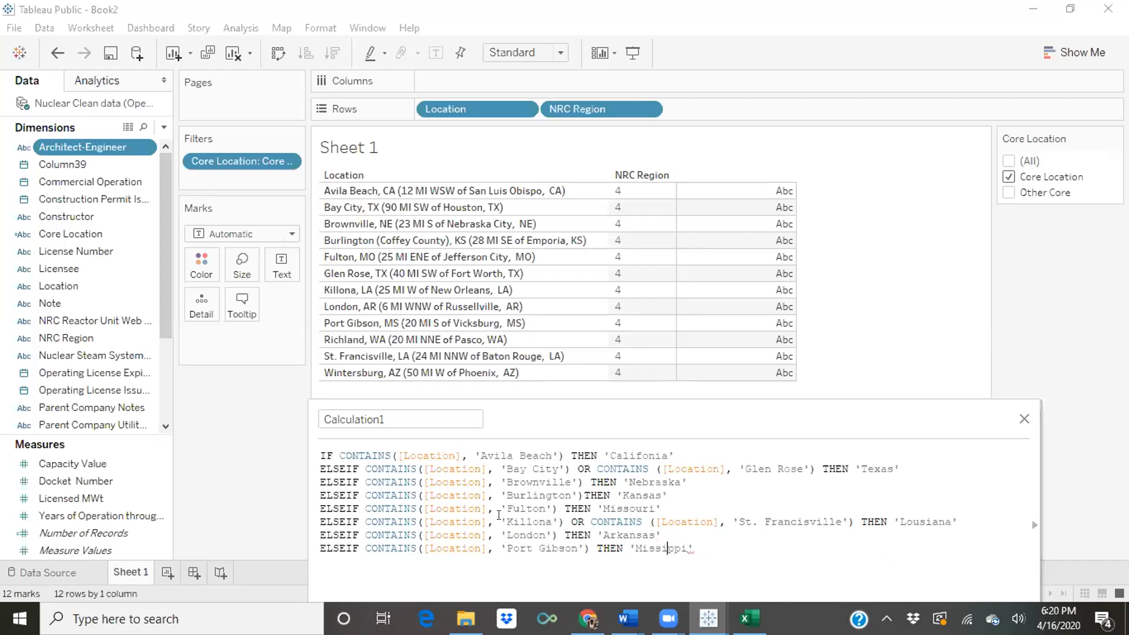
pyautogui.write('ssi')
# Add another copy of the 'Texas' ELSEIF line below the Port Gibson branch and replace its 'Bay City' with 'Richland'
pyautogui.press('Right')
pyautogui.press('Right')
pyautogui.press('Right')
pyautogui.write("ELSEIF CONTAINS([Location], 'Bay City') OR CONTAINS ([Location], 'Glen Rose') THEN 'Texas'")
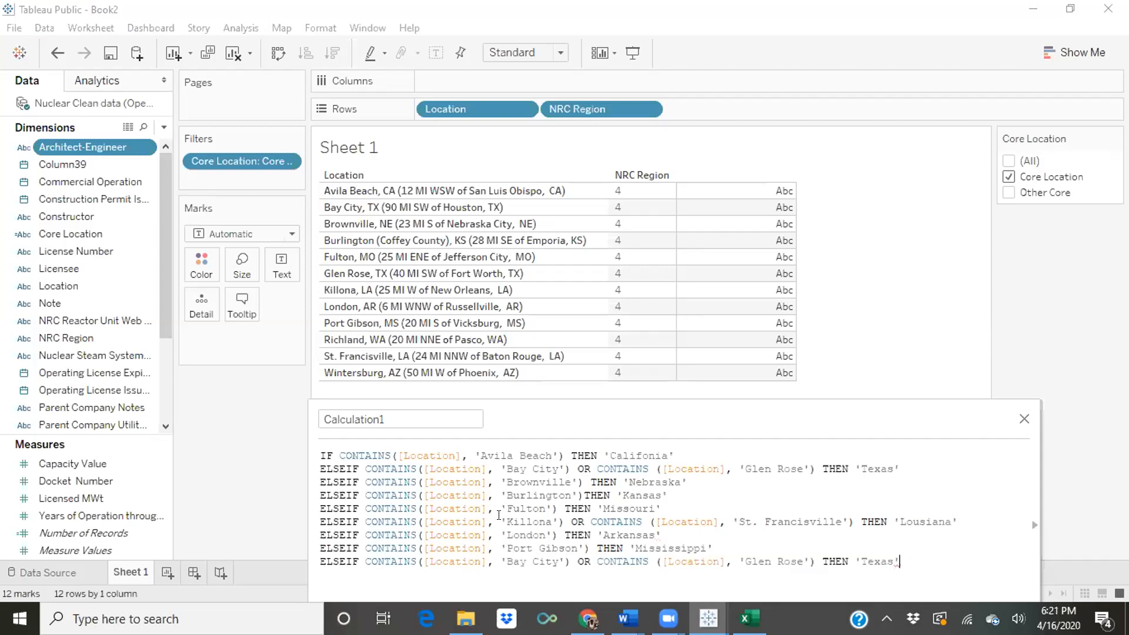
pyautogui.click(499, 562)
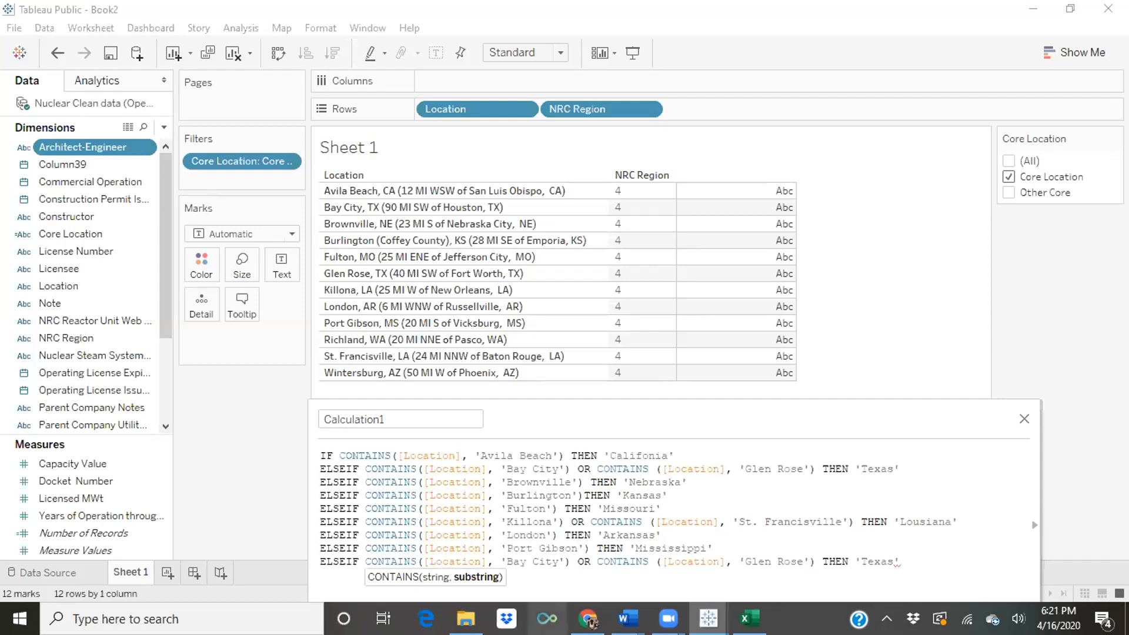
pyautogui.write('Rich')
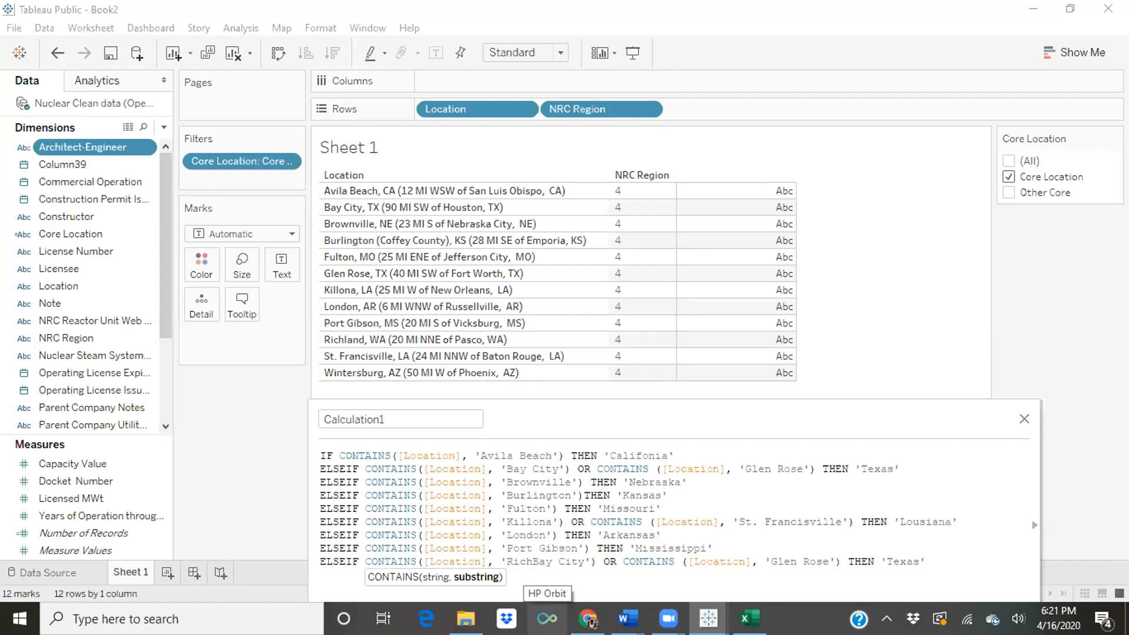
pyautogui.write('land')
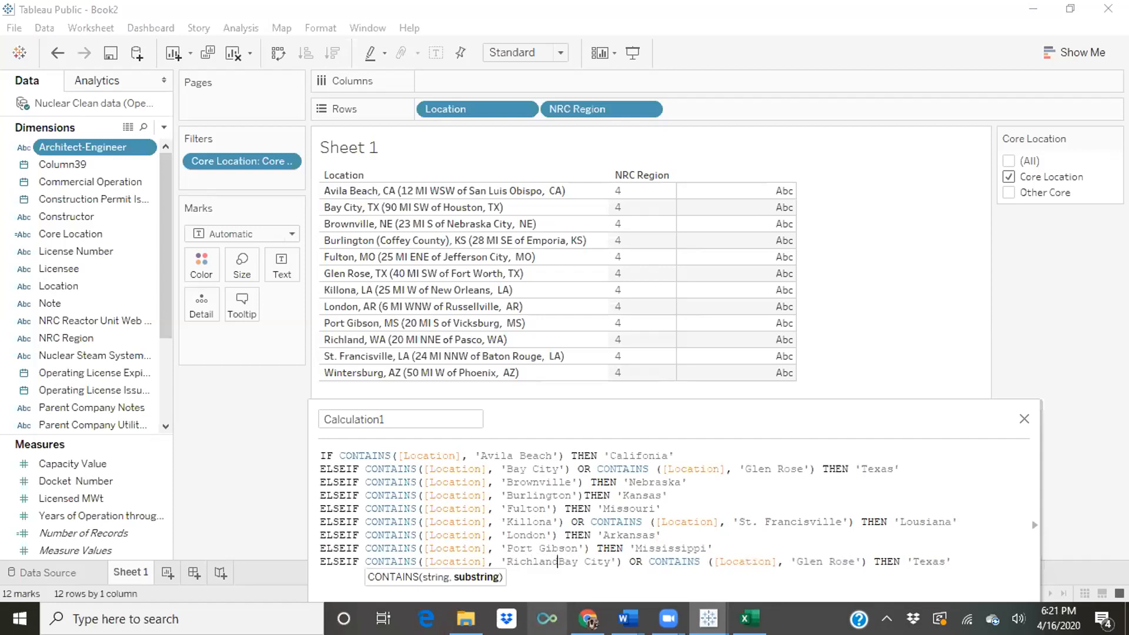
pyautogui.press('Delete')
pyautogui.press('Delete')
pyautogui.press('Delete')
pyautogui.press('Delete')
pyautogui.press('Delete')
pyautogui.press('Delete')
pyautogui.press('Delete')
pyautogui.press('Delete')
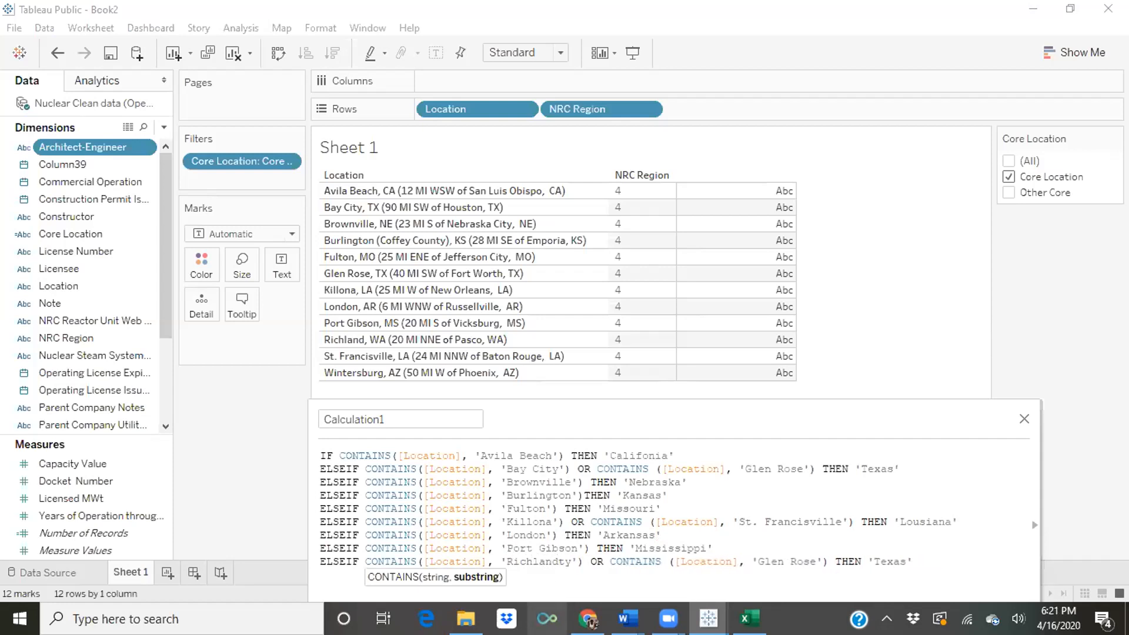
# Remove the OR CONTAINS condition for 'Glen Rose' from the Richland branch
pyautogui.press('Right')
pyautogui.press('Right')
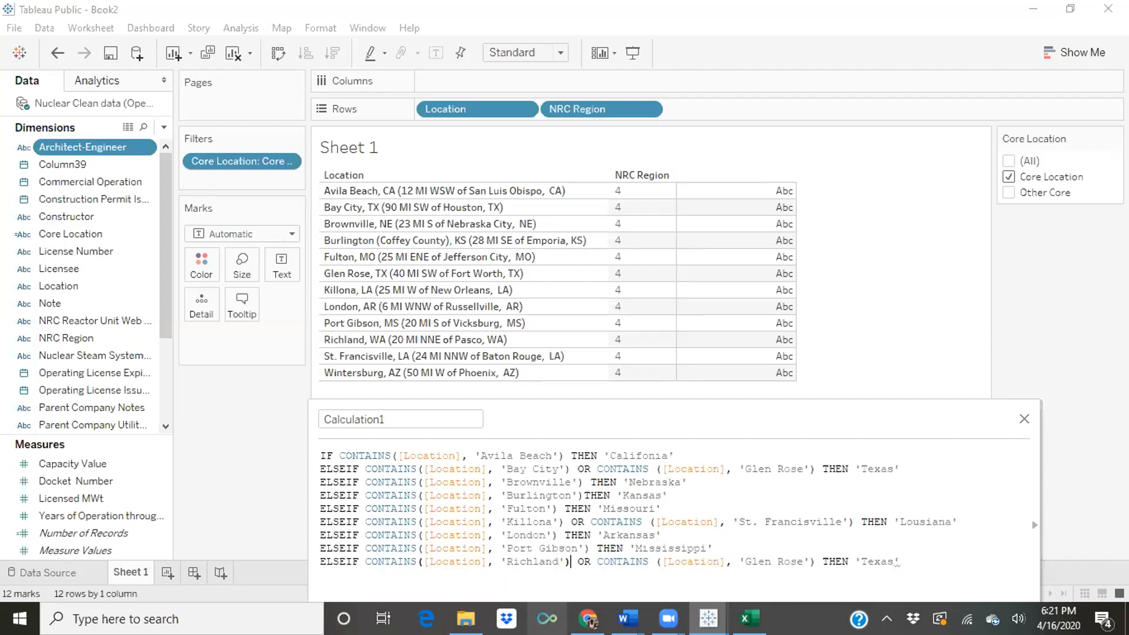
pyautogui.press('Delete')
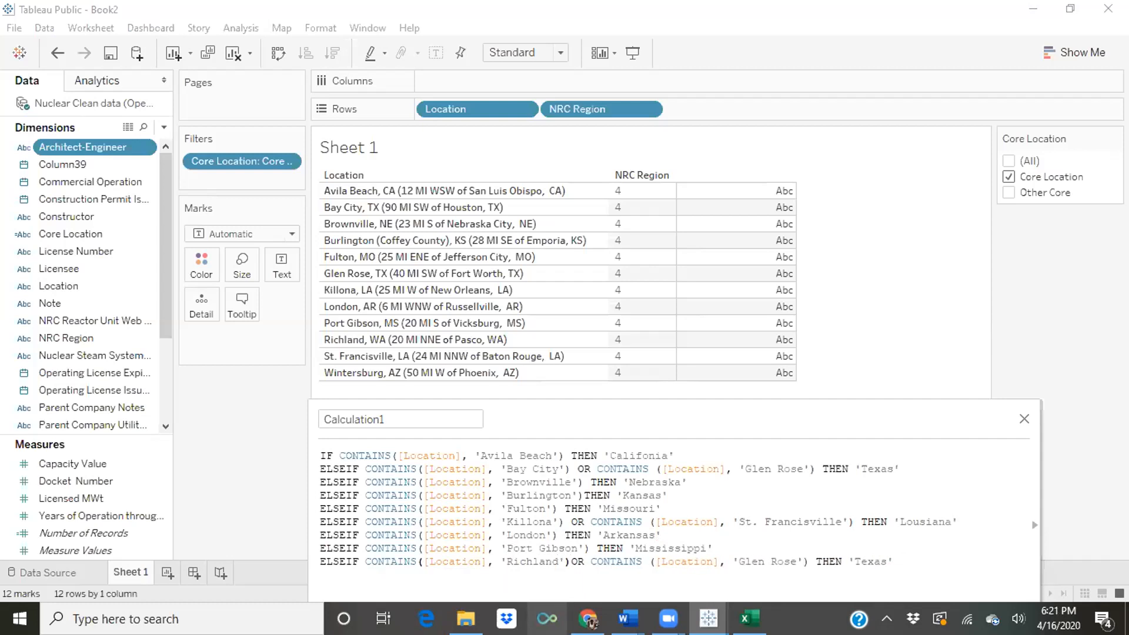
pyautogui.press('Delete')
pyautogui.press('Delete')
pyautogui.press('Delete')
pyautogui.press('Delete')
pyautogui.press('Delete')
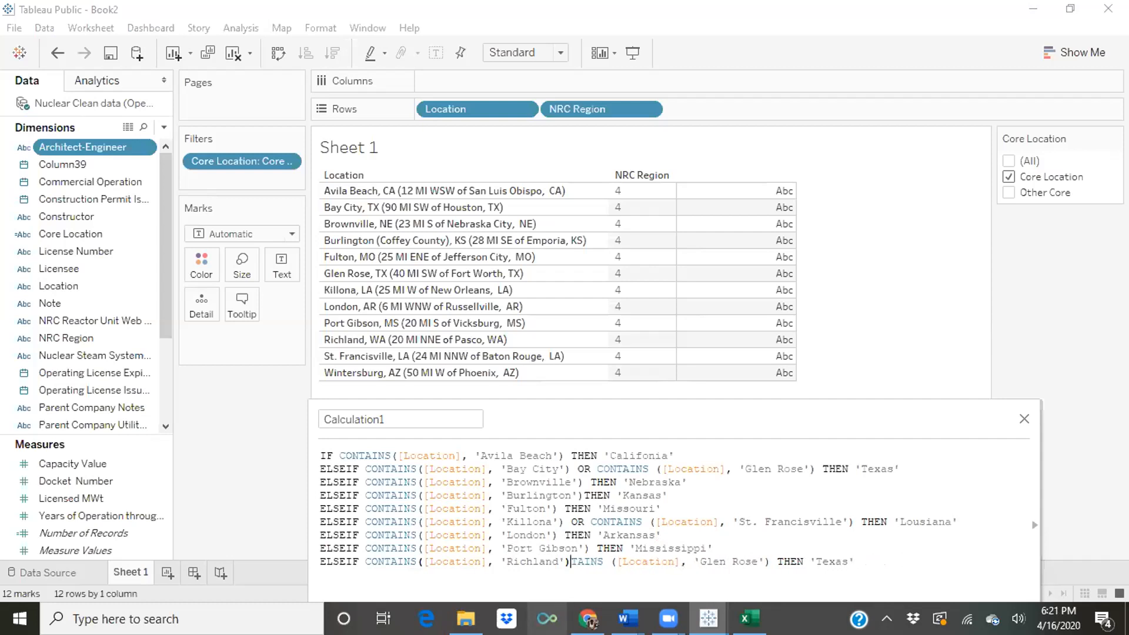
pyautogui.press('Delete')
pyautogui.press('Delete')
pyautogui.press('Delete')
pyautogui.press('Delete')
pyautogui.press('Delete')
pyautogui.press('Delete')
pyautogui.press('Delete')
pyautogui.press('Delete')
pyautogui.press('Delete')
pyautogui.press('Delete')
pyautogui.press('Delete')
pyautogui.press('Delete')
pyautogui.press('Delete')
pyautogui.press('Delete')
pyautogui.press('Delete')
pyautogui.press('Delete')
pyautogui.press('Delete')
pyautogui.press('Delete')
pyautogui.press('Delete')
pyautogui.press('Delete')
pyautogui.press('Delete')
pyautogui.press('Delete')
pyautogui.press('Delete')
pyautogui.press('Delete')
pyautogui.press('Delete')
pyautogui.press('Delete')
pyautogui.press('Delete')
pyautogui.press('Delete')
pyautogui.press('Delete')
pyautogui.press('Delete')
pyautogui.press('Delete')
pyautogui.press('Delete')
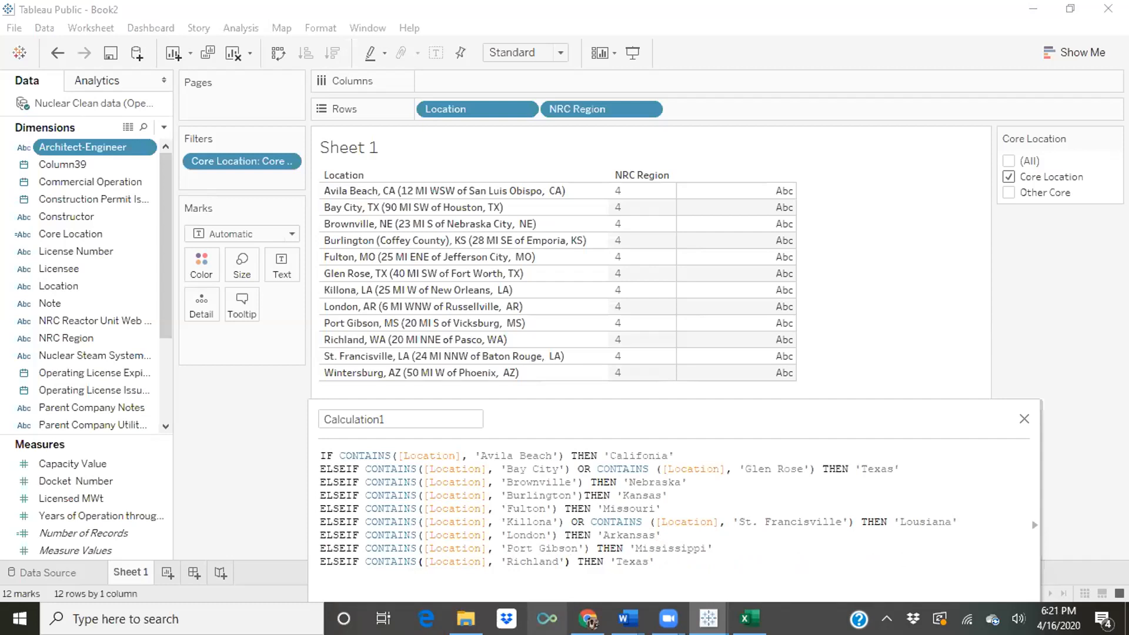
# Replace the Richland branch's THEN result with 'Washington'
pyautogui.press('Right')
pyautogui.write('Washington')
pyautogui.press('Delete')
pyautogui.press('Delete')
pyautogui.press('Delete')
pyautogui.press('Delete')
# Add another copy of the 'Texas' ELSEIF line, with its Bay City and Glen Rose conditions, below the Richland branch
pyautogui.write("ELSEIF CONTAINS([Location], 'Bay City') OR CONTAINS ([Location], 'Glen Rose') THEN 'Texas'")
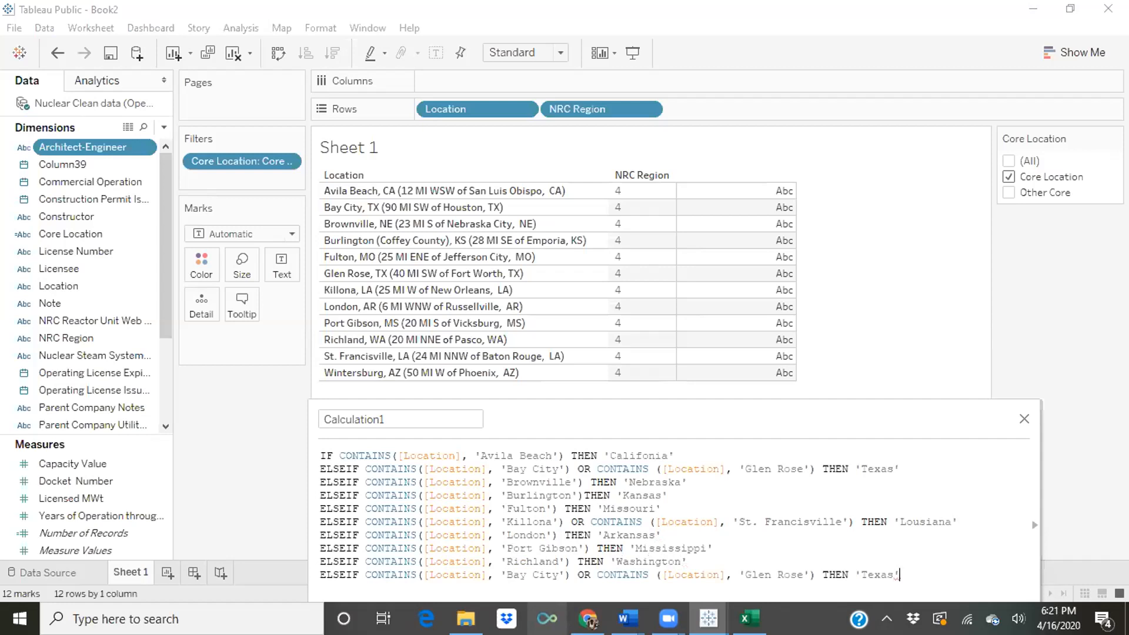
pyautogui.press('Left')
pyautogui.press('Left')
pyautogui.press('Left')
pyautogui.press('Left')
pyautogui.press('Left')
pyautogui.press('Left')
pyautogui.press('Left')
pyautogui.press('Left')
pyautogui.press('Left')
pyautogui.press('Left')
pyautogui.press('Left')
pyautogui.press('Left')
pyautogui.press('Left')
pyautogui.press('Left')
pyautogui.press('Left')
pyautogui.press('Left')
pyautogui.press('Left')
pyautogui.press('Left')
pyautogui.press('Left')
pyautogui.press('Left')
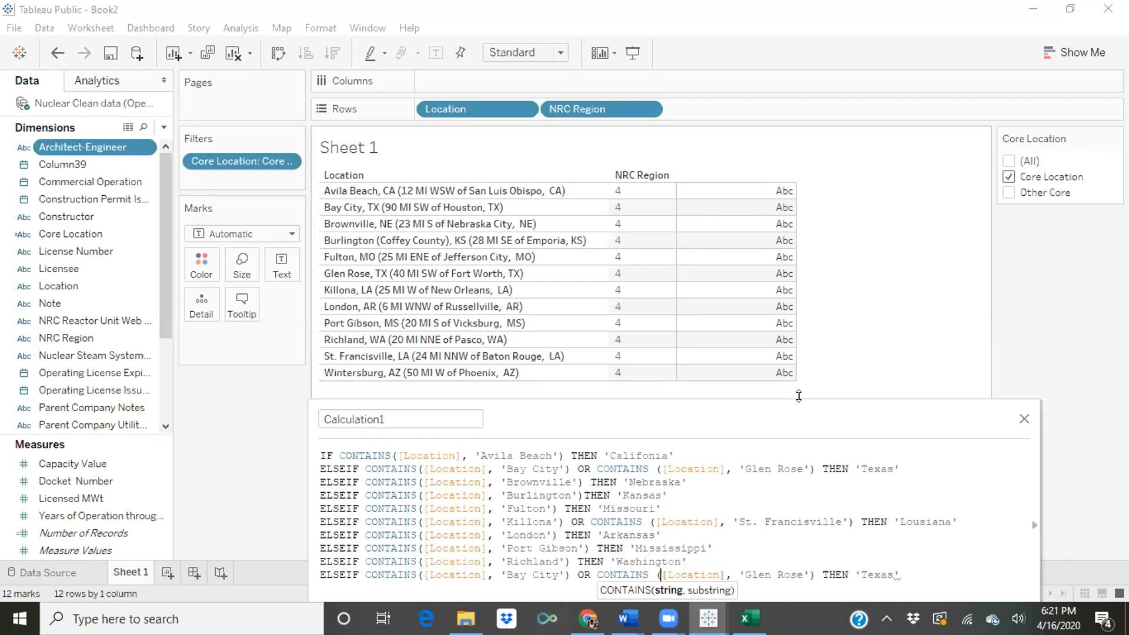
pyautogui.moveTo(734, 413); pyautogui.dragTo(715, 223)
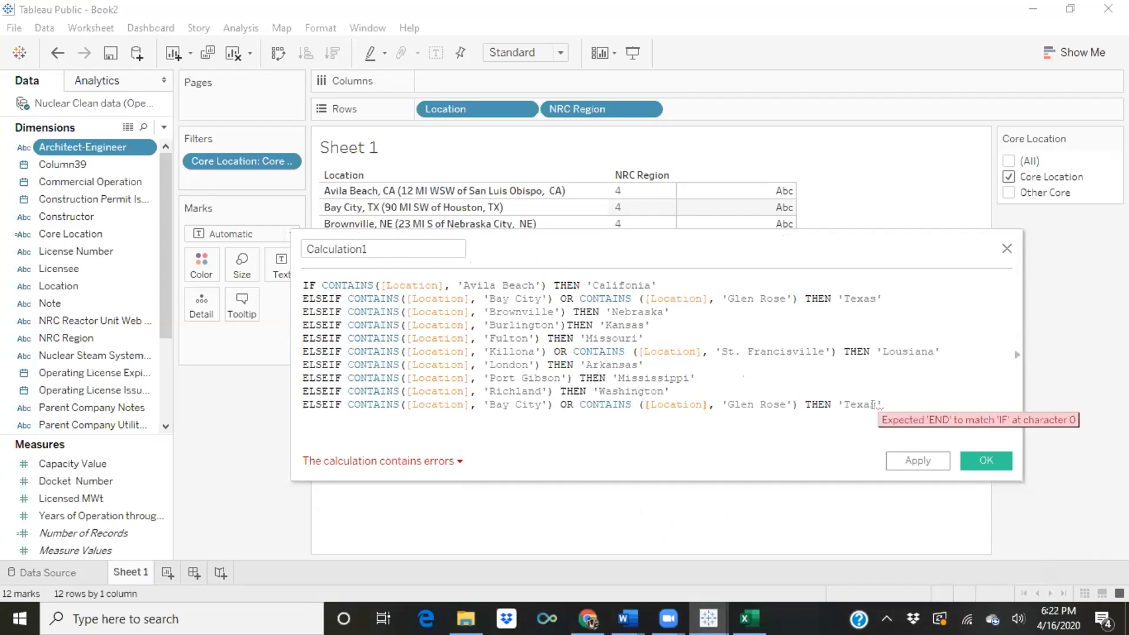
# Close the IF statement with END below the last branch and reposition the calculation editor so the final Location rows are visible
pyautogui.click(880, 404)
pyautogui.press('Return')
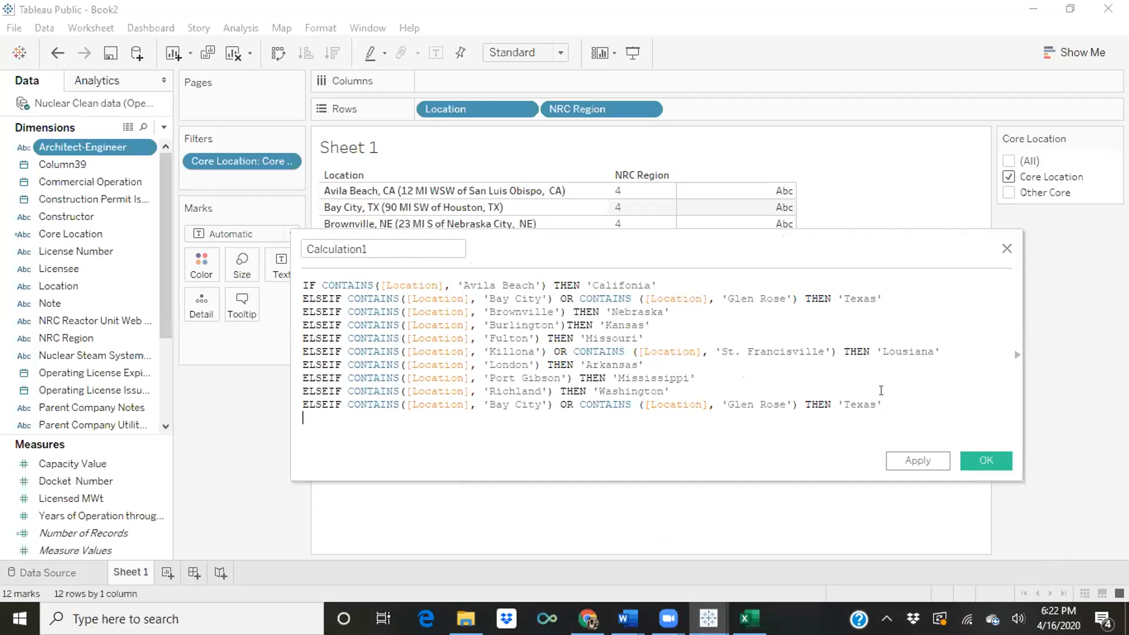
pyautogui.write('en')
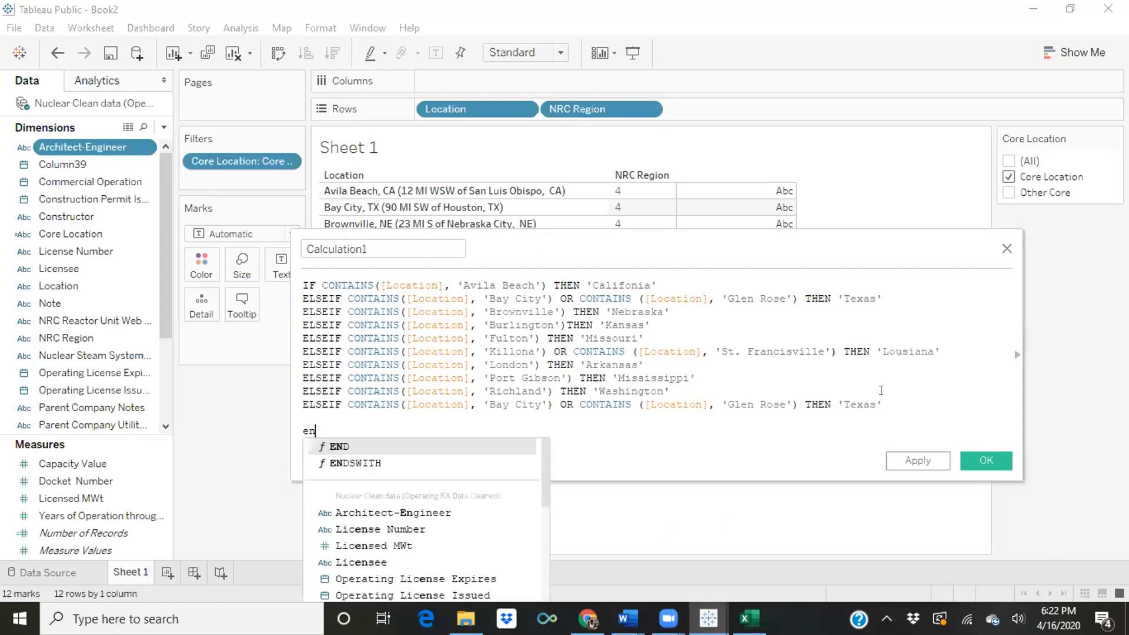
pyautogui.press('Return')
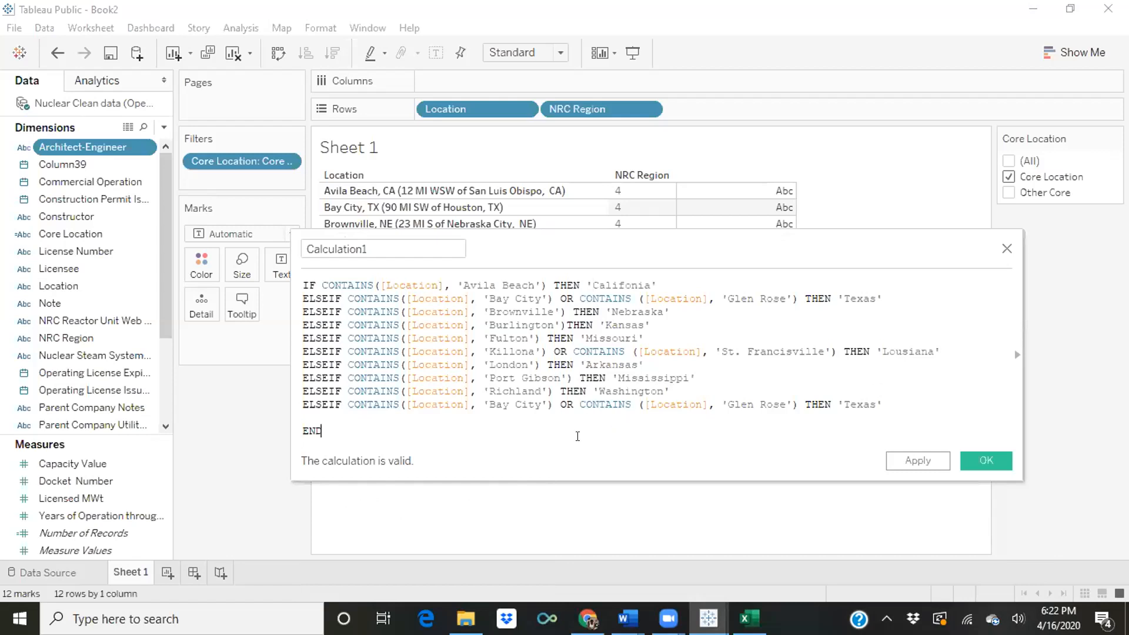
pyautogui.moveTo(620, 249); pyautogui.dragTo(621, 327)
pyautogui.moveTo(552, 328); pyautogui.dragTo(600, 99)
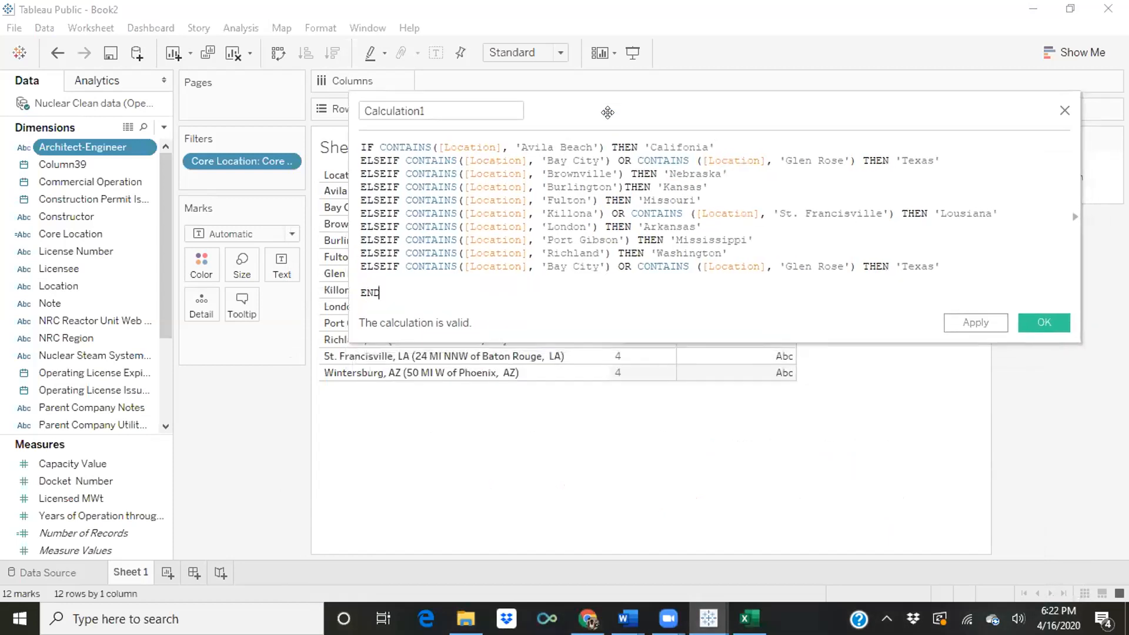
# Replace 'Bay City' with 'Wintersburg' in the last ELSEIF branch
pyautogui.click(542, 258)
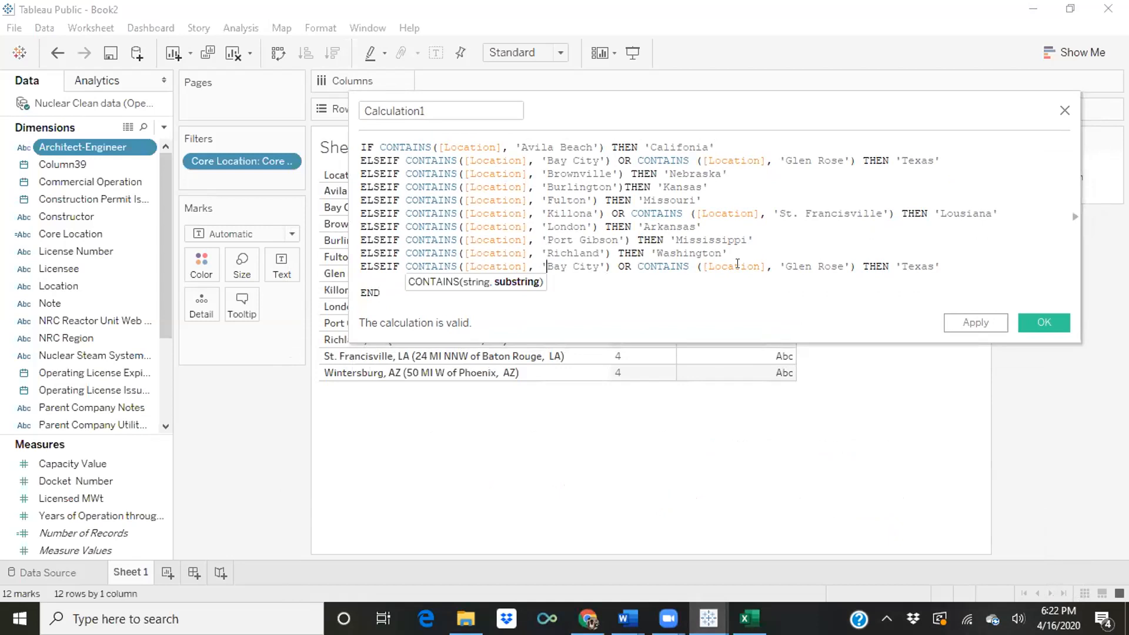
pyautogui.write('Winte')
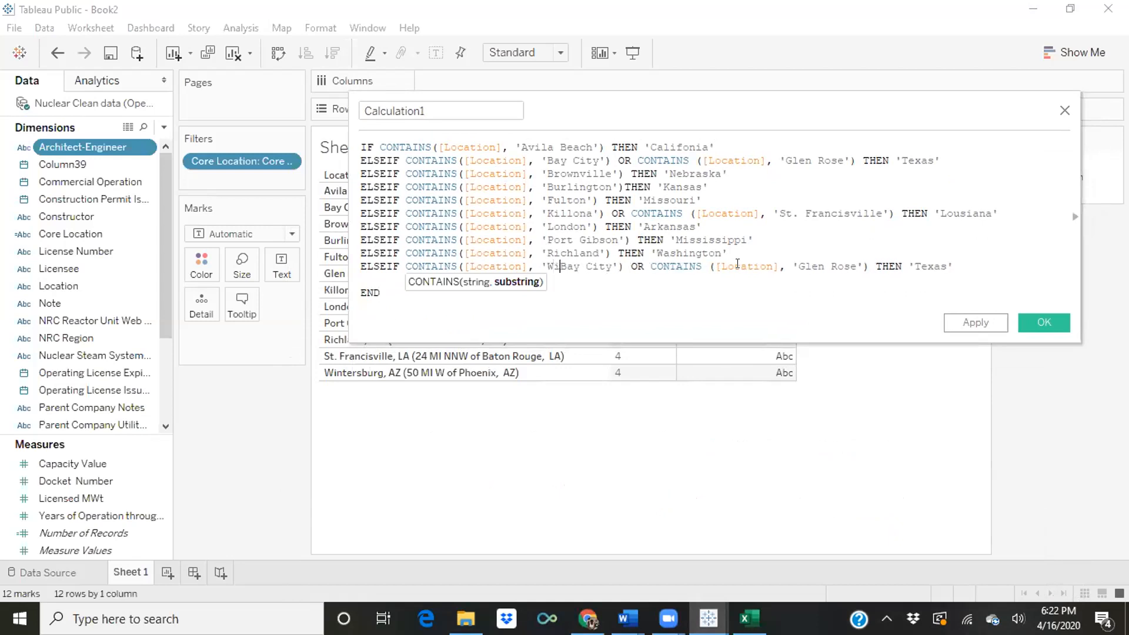
pyautogui.write('r')
pyautogui.write('s')
pyautogui.write('bur')
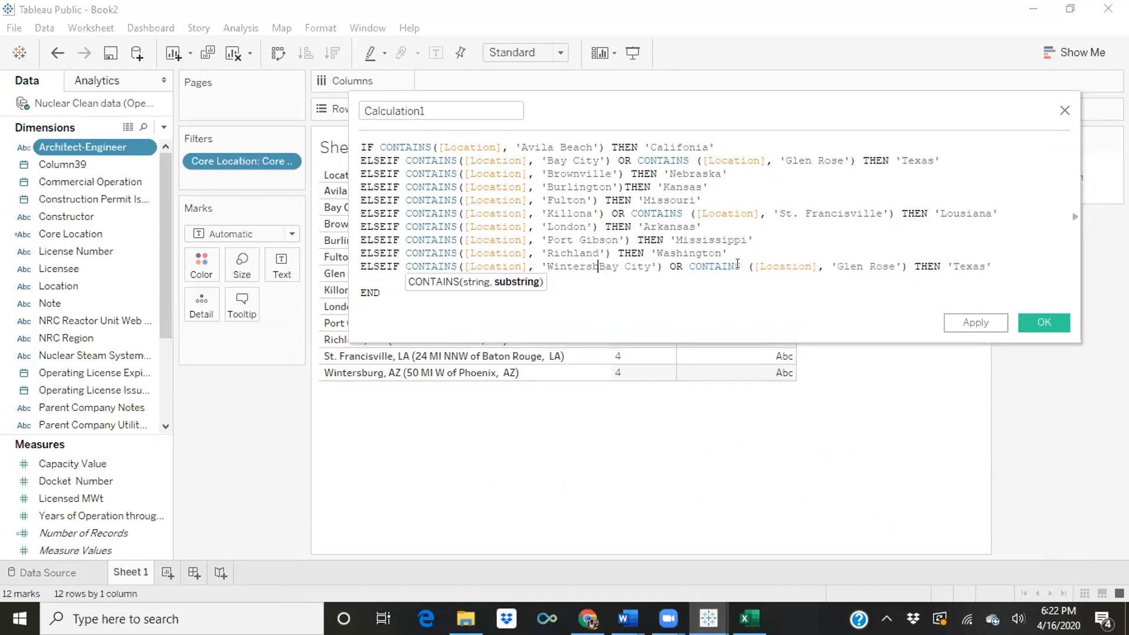
pyautogui.write('g')
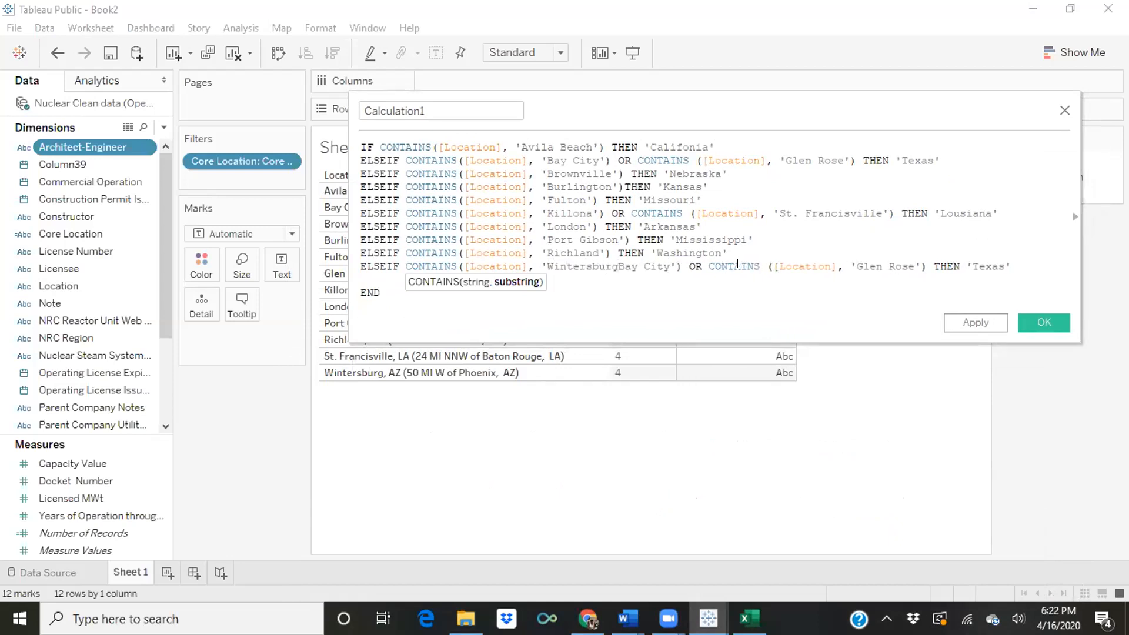
pyautogui.press('Delete')
pyautogui.press('Delete')
pyautogui.press('Delete')
pyautogui.press('Delete')
pyautogui.press('Delete')
pyautogui.press('Delete')
pyautogui.press('Delete')
pyautogui.press('Delete')
pyautogui.press('Delete')
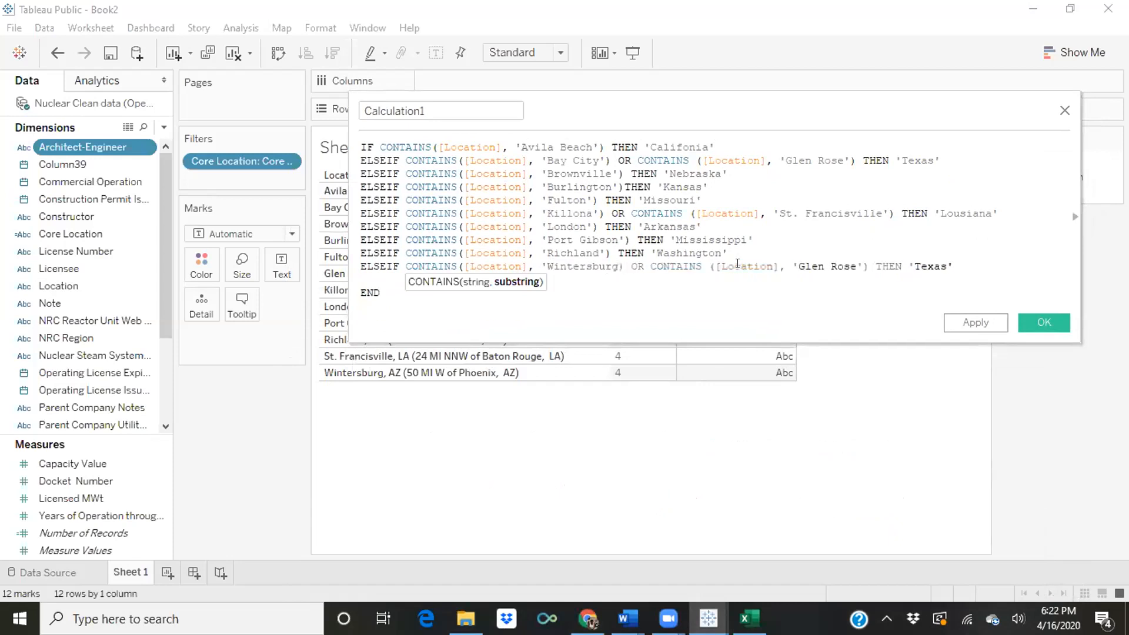
pyautogui.write("'")
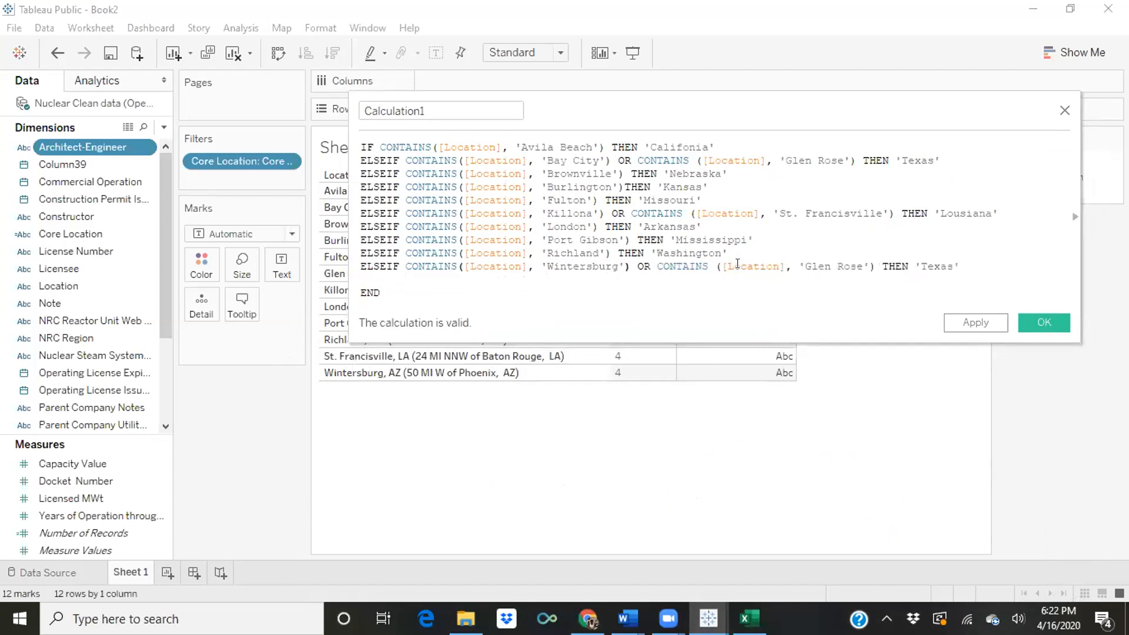
# Remove the OR CONTAINS condition for 'Glen Rose' from the Wintersburg branch
pyautogui.press('Delete')
pyautogui.press('Delete')
pyautogui.press('Delete')
pyautogui.press('Delete')
pyautogui.press('Delete')
pyautogui.press('Delete')
pyautogui.press('Delete')
pyautogui.press('Delete')
pyautogui.press('Delete')
pyautogui.press('Delete')
pyautogui.press('Delete')
pyautogui.press('Delete')
pyautogui.press('Delete')
pyautogui.press('Delete')
pyautogui.press('Delete')
pyautogui.press('Delete')
pyautogui.press('Delete')
pyautogui.press('Delete')
pyautogui.press('Delete')
pyautogui.press('Delete')
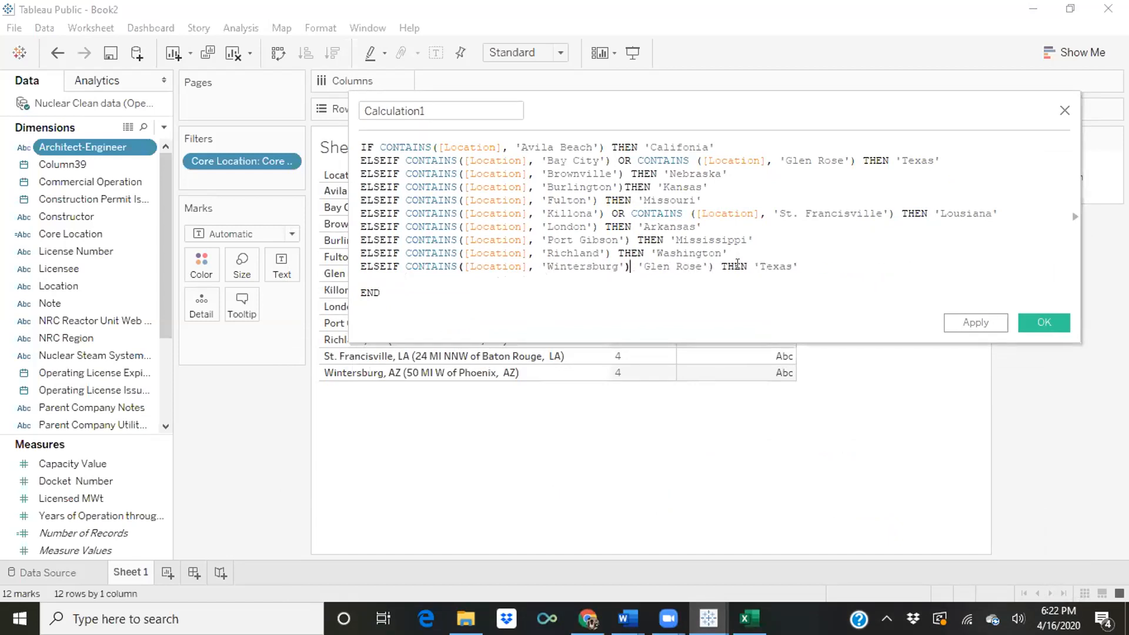
pyautogui.press('Delete')
pyautogui.press('Delete')
pyautogui.press('Delete')
pyautogui.press('Delete')
pyautogui.press('Delete')
pyautogui.press('Delete')
pyautogui.press('Delete')
pyautogui.press('Delete')
pyautogui.press('Delete')
pyautogui.press('Delete')
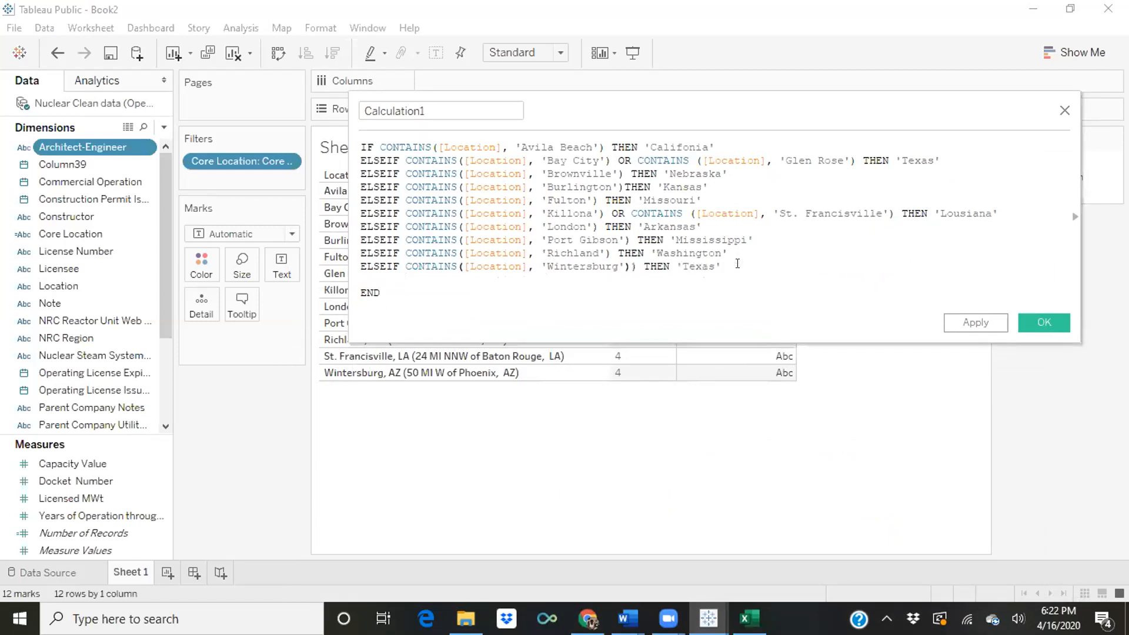
pyautogui.press('Delete')
# Replace the Wintersburg branch's THEN result with 'Arizona'
pyautogui.press('Right')
pyautogui.press('Right')
pyautogui.press('Right')
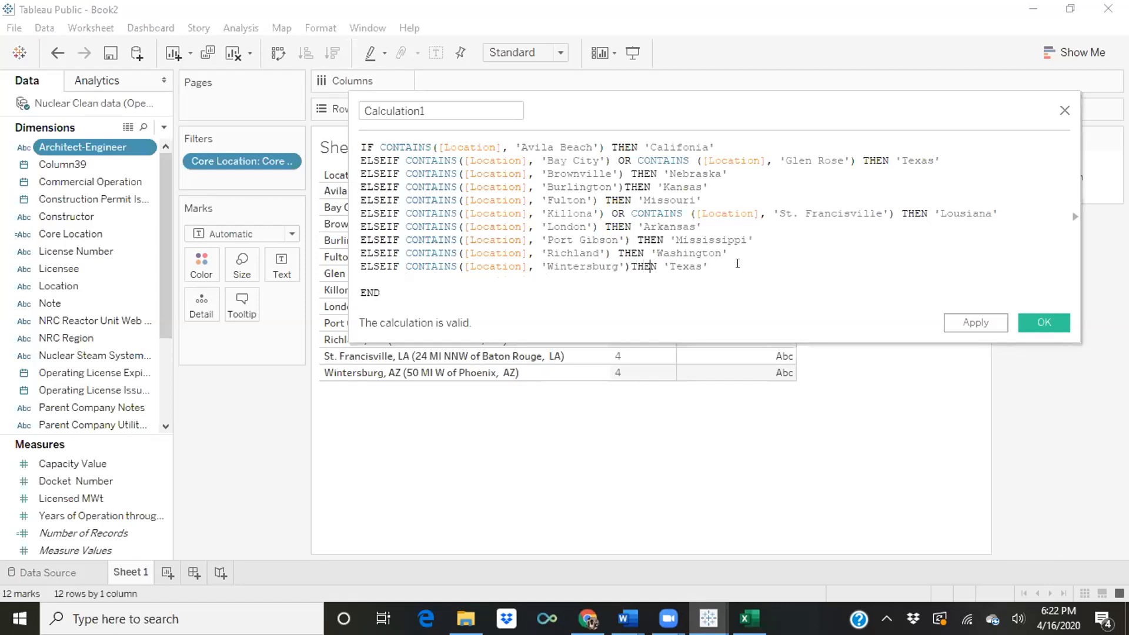
pyautogui.write('A')
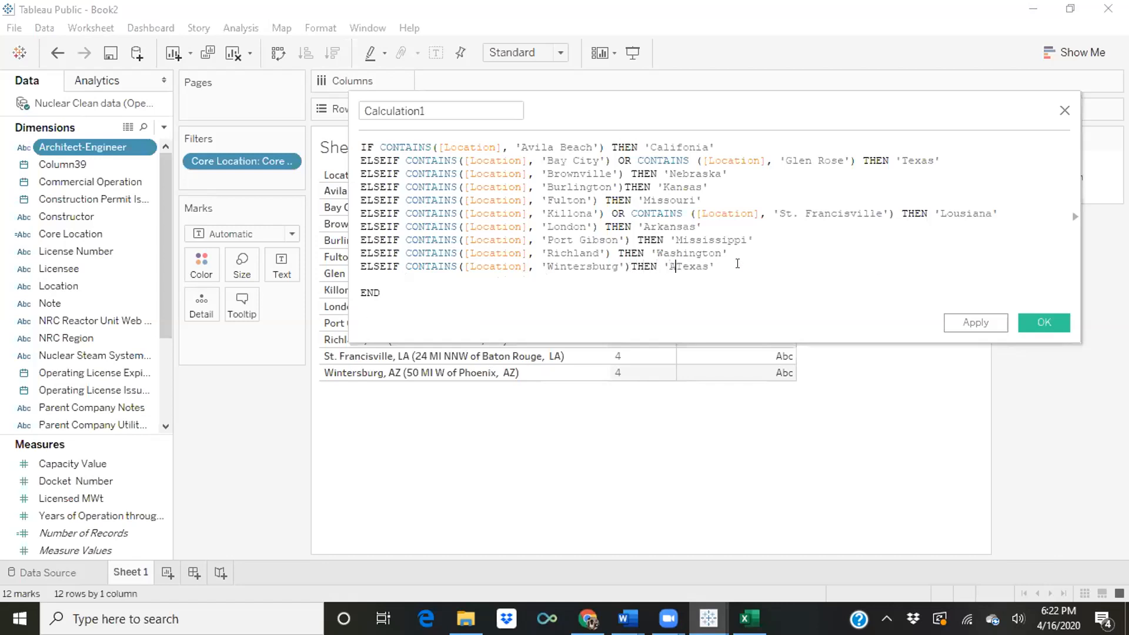
pyautogui.write('rizona')
pyautogui.press('Delete')
pyautogui.press('Delete')
pyautogui.press('Delete')
pyautogui.press('Delete')
pyautogui.press('Delete')
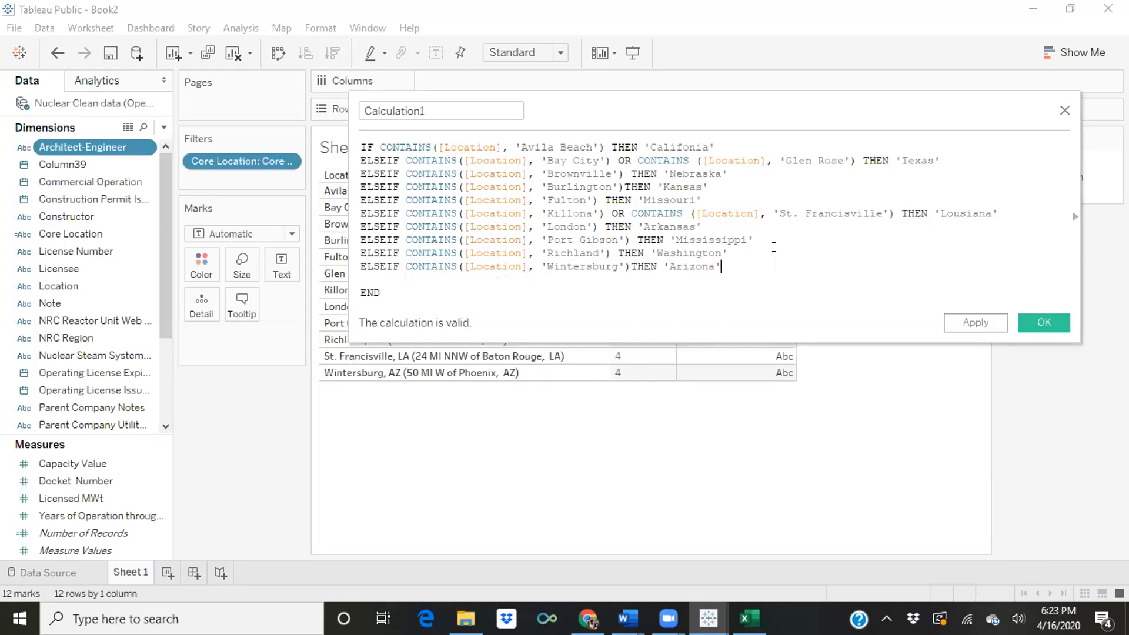
# Add an ELSE branch returning 'Other Location' below the Wintersburg branch
pyautogui.press('Return')
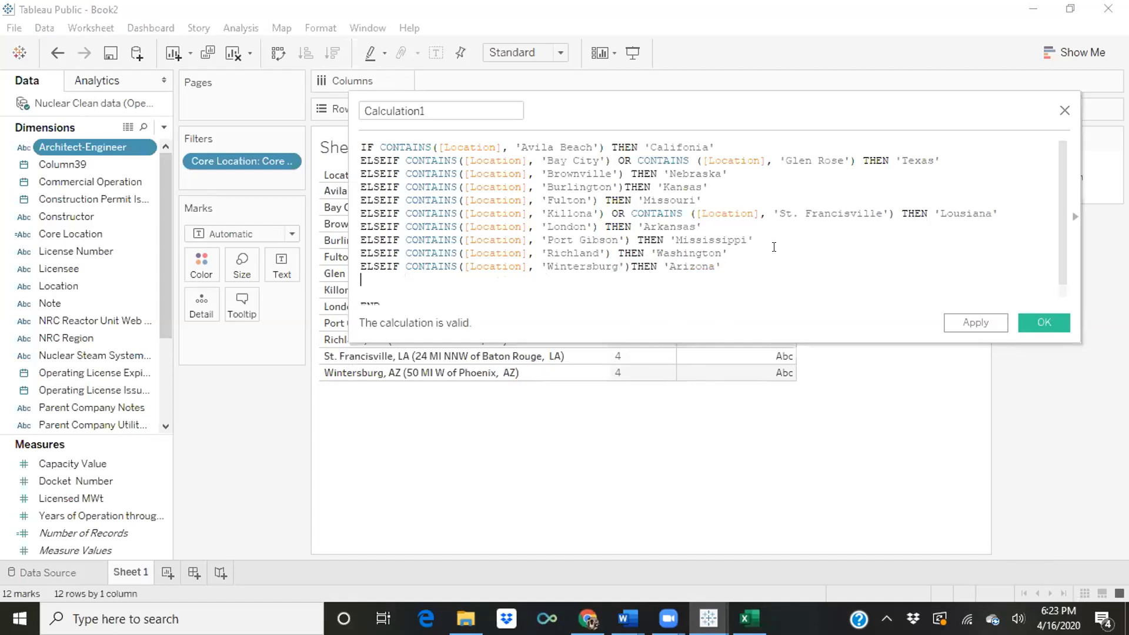
pyautogui.write('els')
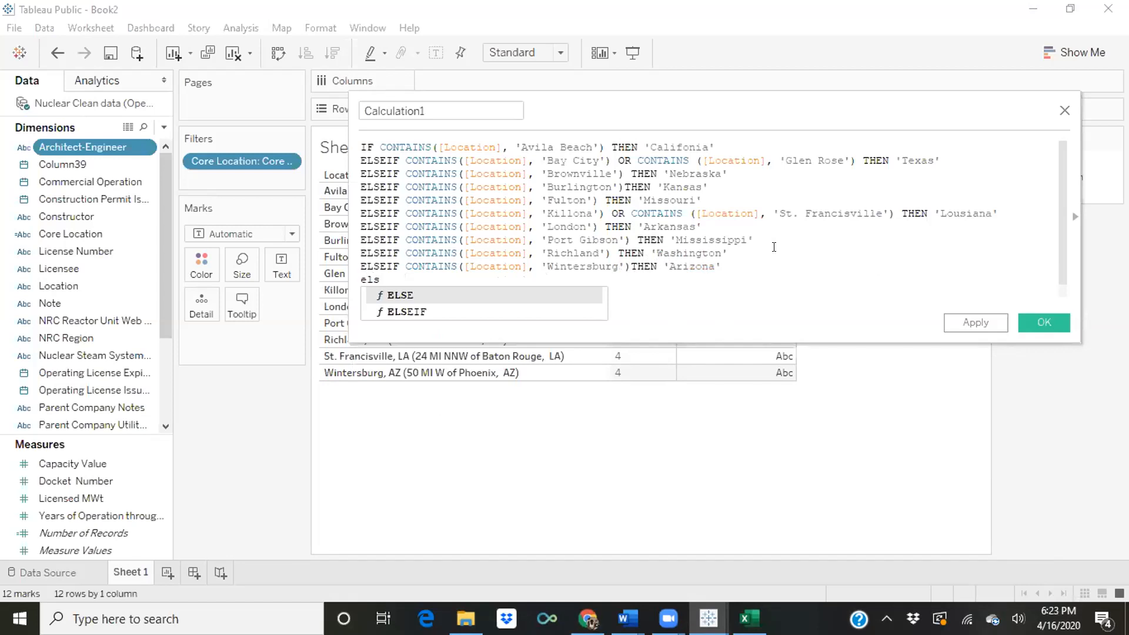
pyautogui.press('Return')
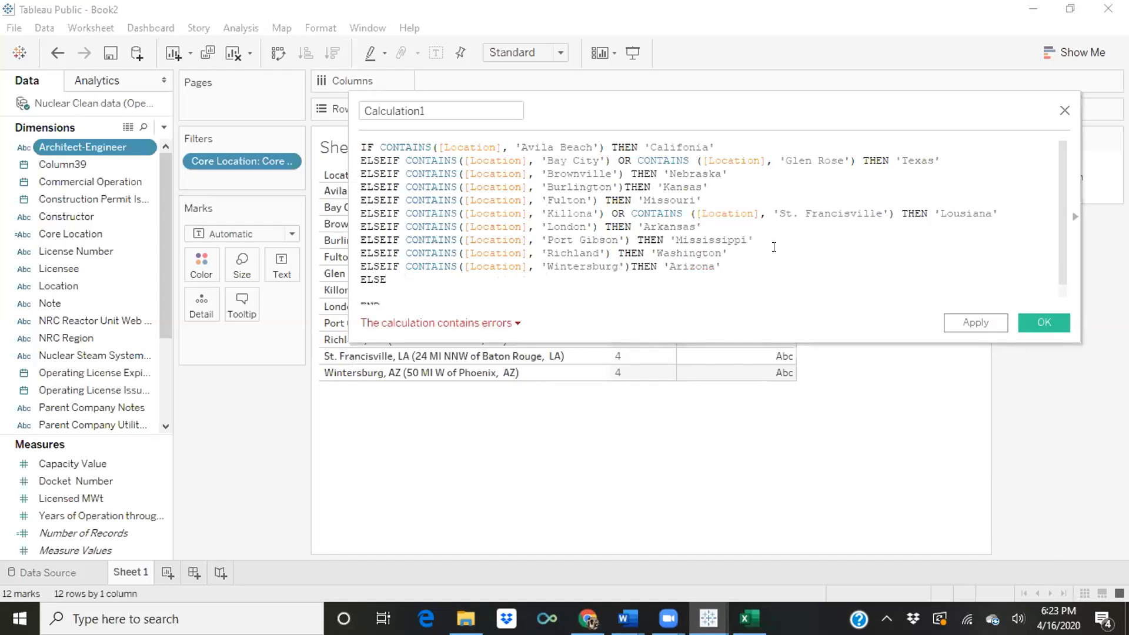
pyautogui.write('othe')
pyautogui.press('BackSpace')
pyautogui.press('BackSpace')
pyautogui.press('BackSpace')
pyautogui.press('BackSpace')
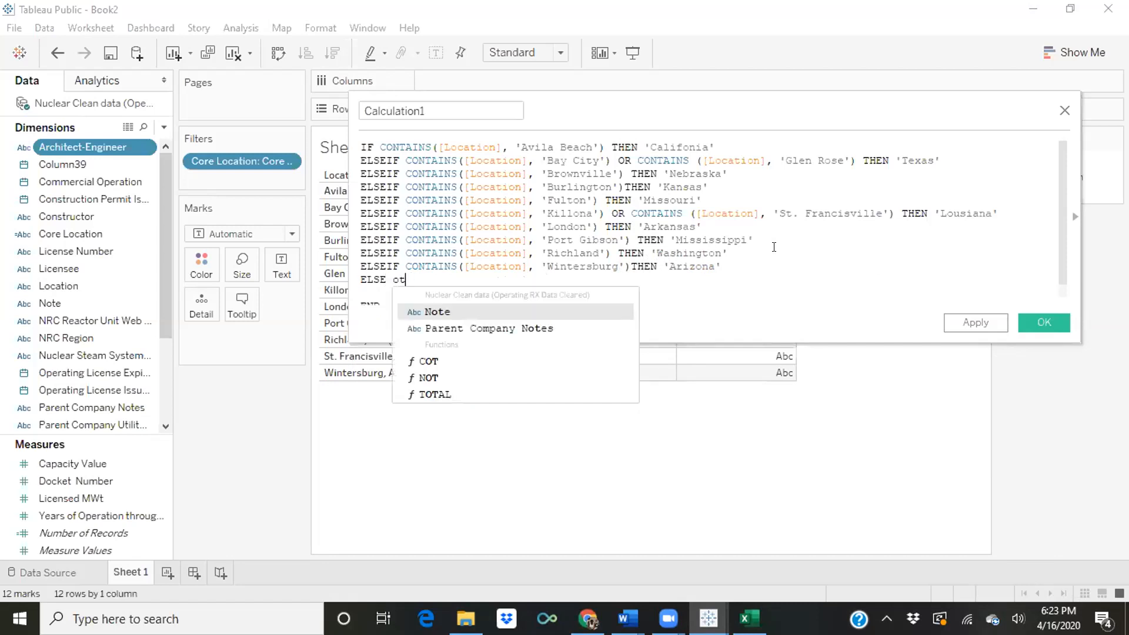
pyautogui.write('O')
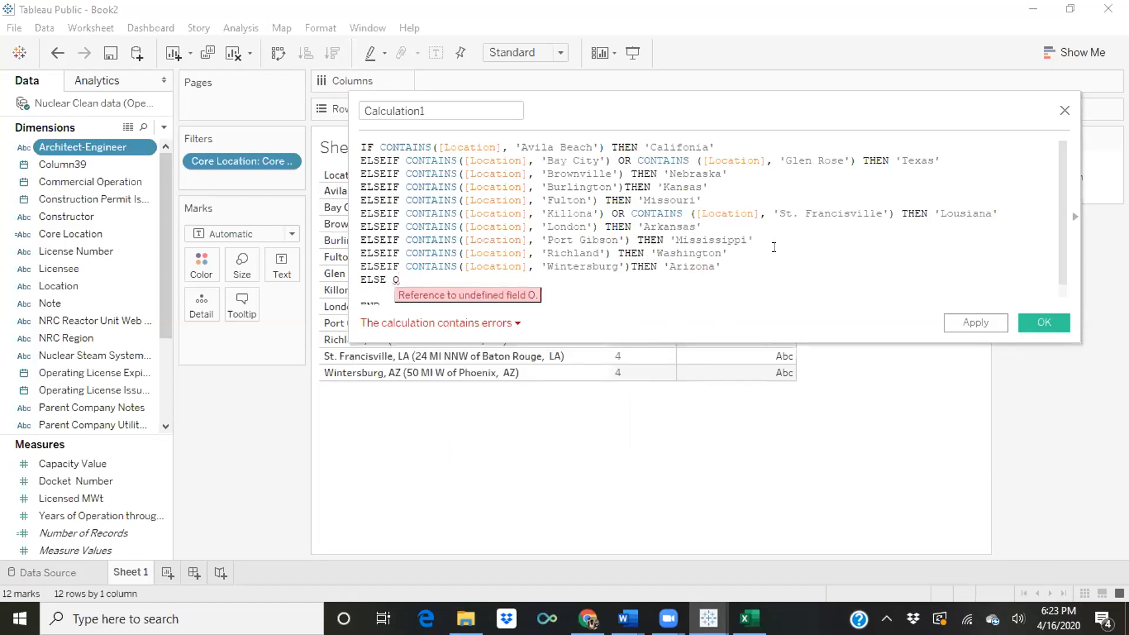
pyautogui.press('BackSpace')
pyautogui.write("'Other Location'")
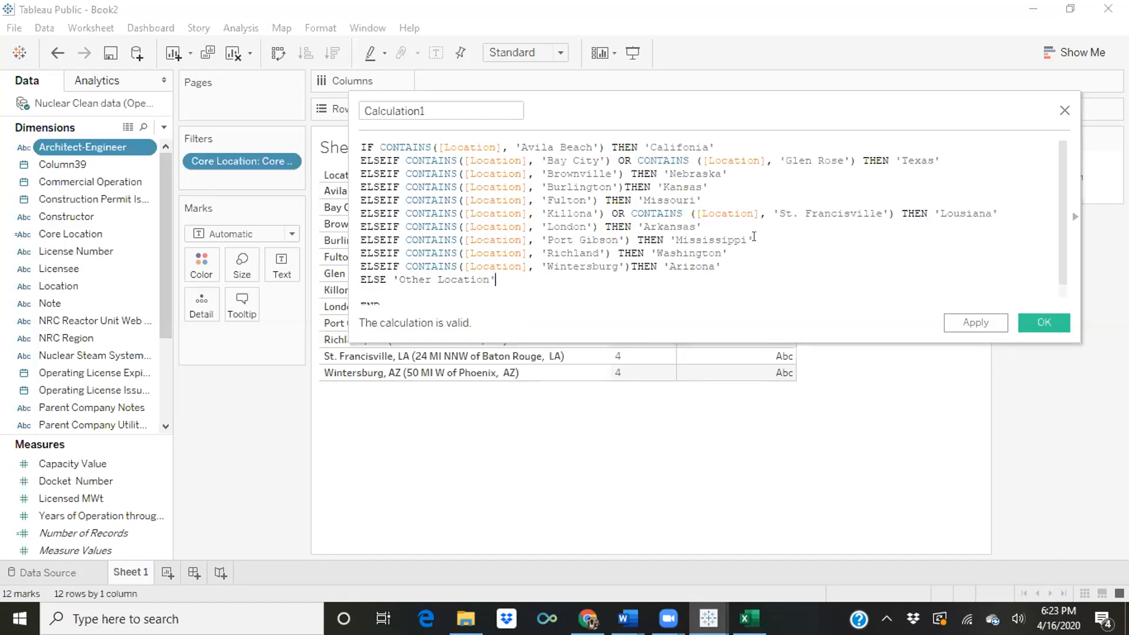
# Name the calculated field "Locations by State"
pyautogui.click(443, 111)
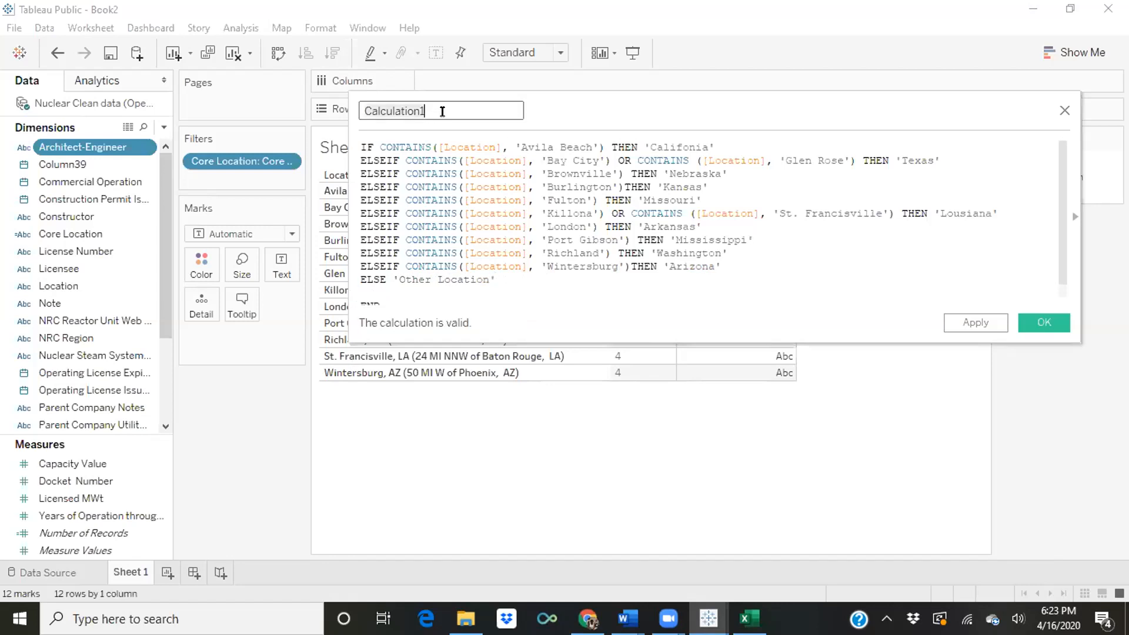
pyautogui.hotkey('ctrl', 'a')
pyautogui.press('BackSpace')
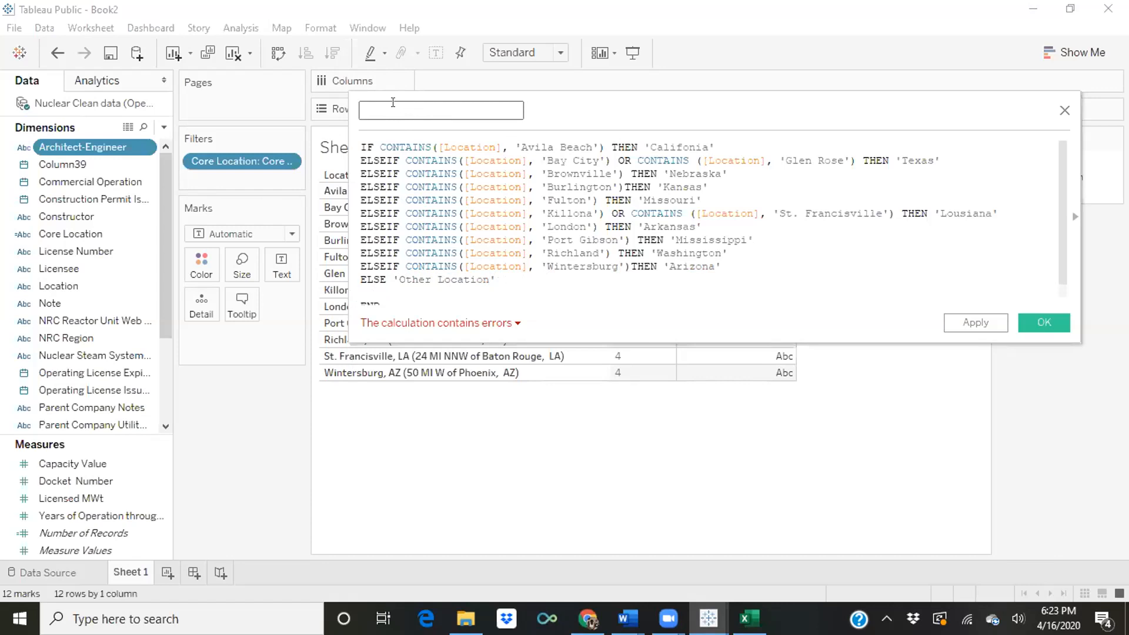
pyautogui.write('Core')
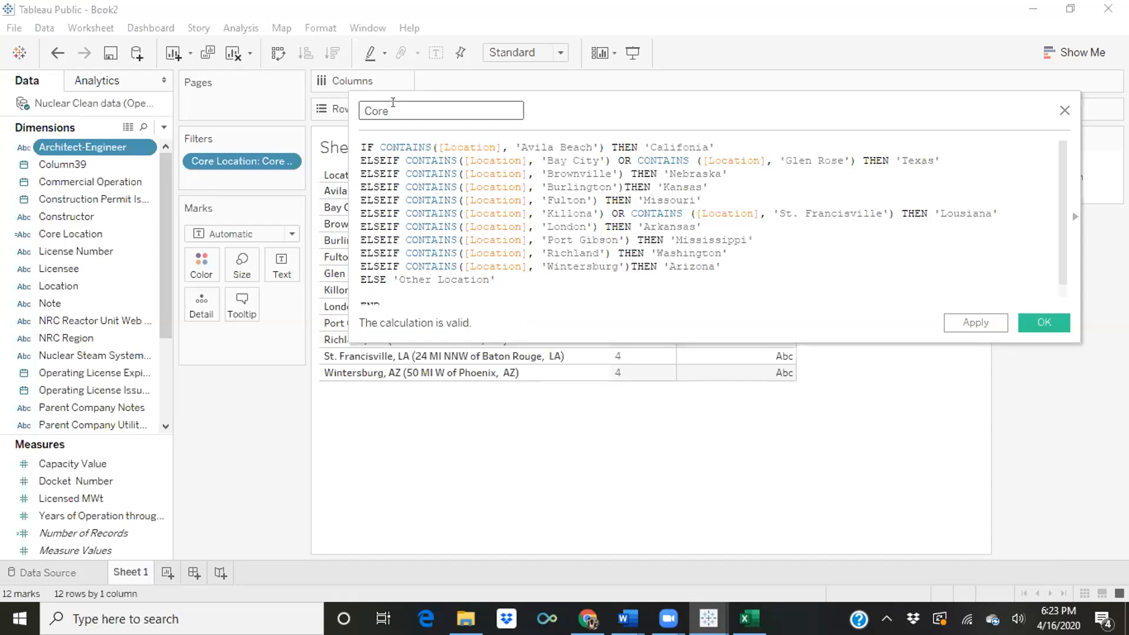
pyautogui.press('BackSpace')
pyautogui.press('BackSpace')
pyautogui.press('BackSpace')
pyautogui.press('BackSpace')
pyautogui.write('Locations by State')
# Save the calculated field and add Locations by State to the rows after NRC Region
pyautogui.moveTo(357, 142); pyautogui.dragTo(464, 318)
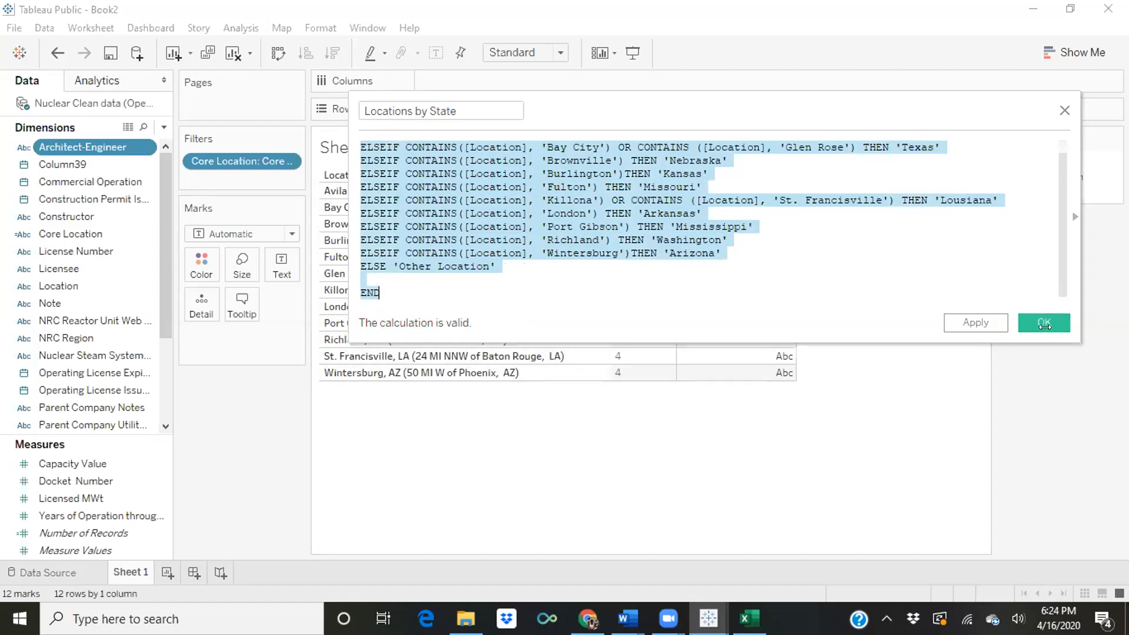
pyautogui.click(858, 277)
pyautogui.click(1044, 323)
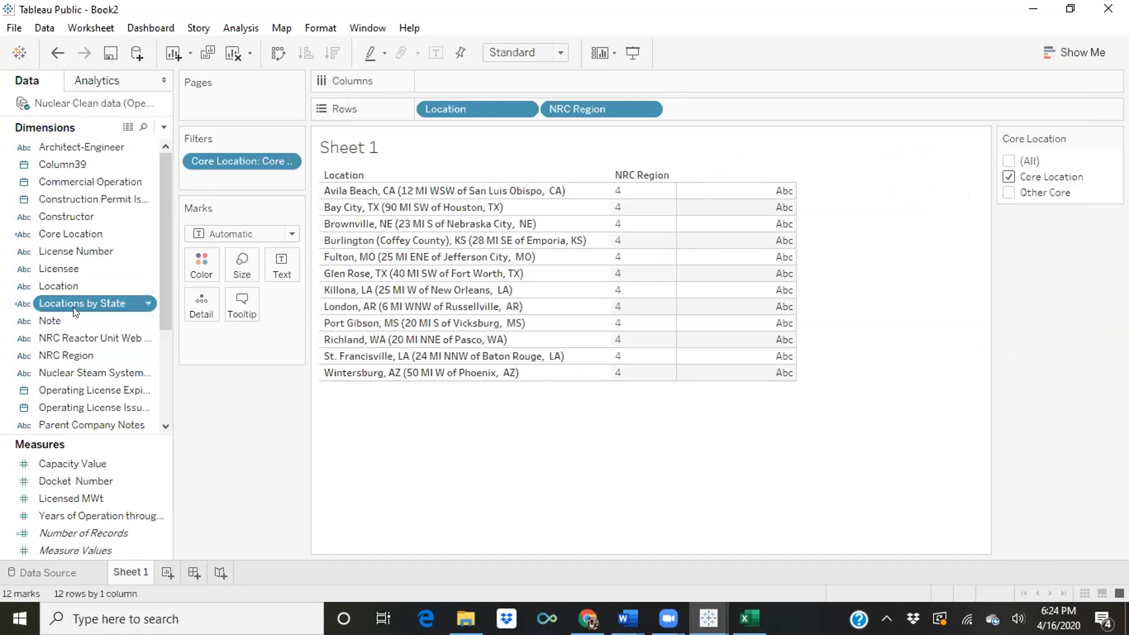
pyautogui.moveTo(80, 298); pyautogui.dragTo(747, 192)
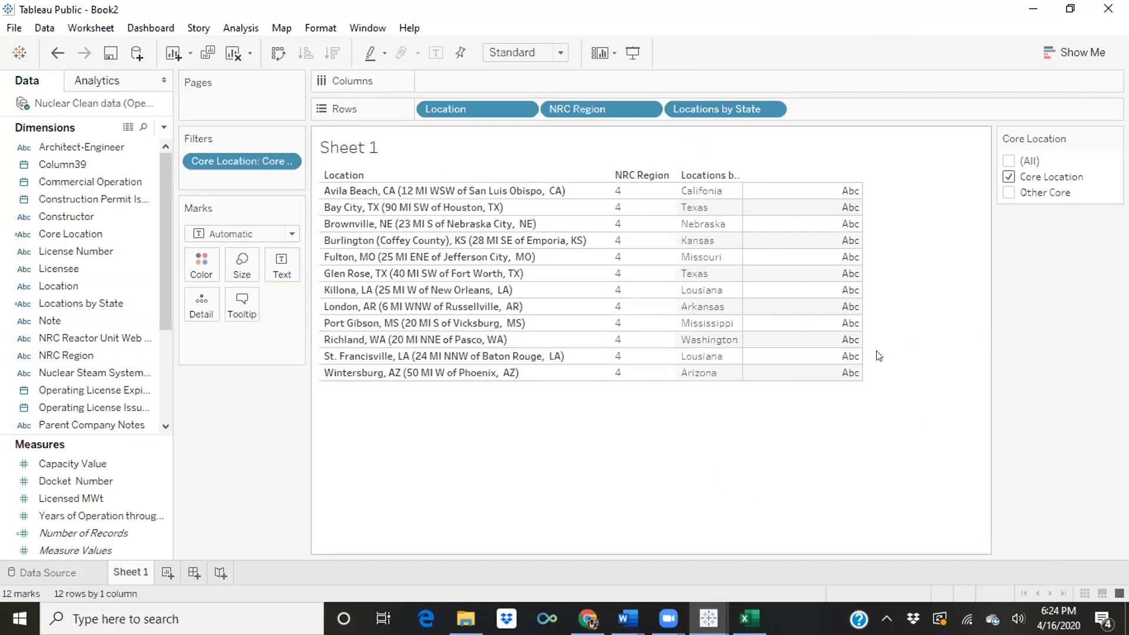
pyautogui.click(814, 32)
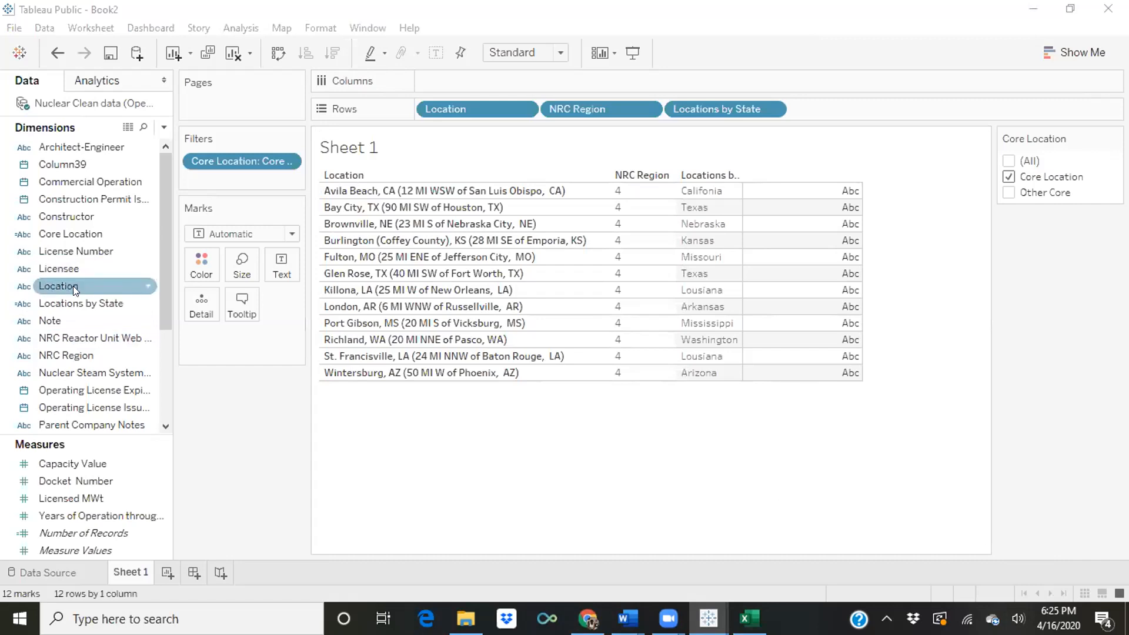
# Examine the location members available for grouping on the Location dimension, and close the group definition without creating a group
pyautogui.rightClick(140, 284)
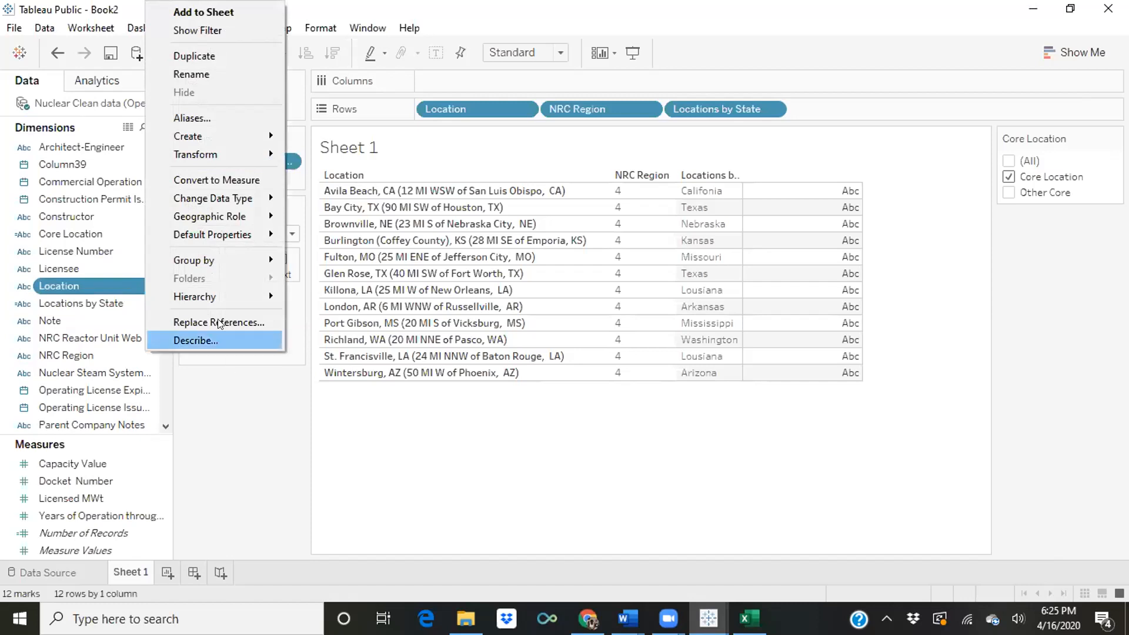
pyautogui.moveTo(227, 262)
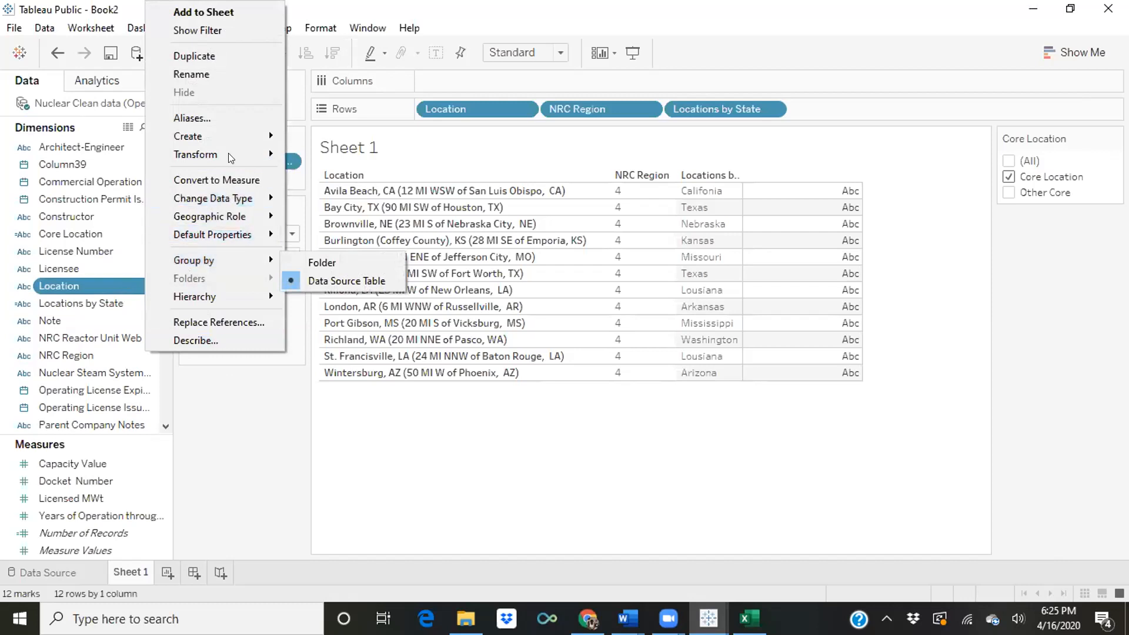
pyautogui.moveTo(228, 138)
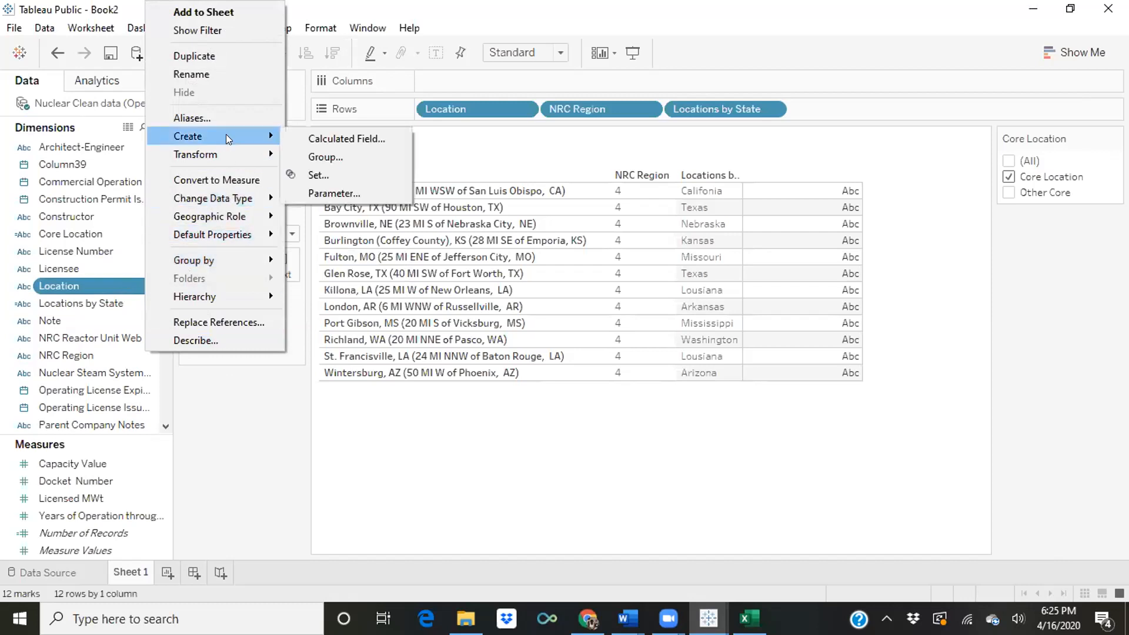
pyautogui.click(335, 155)
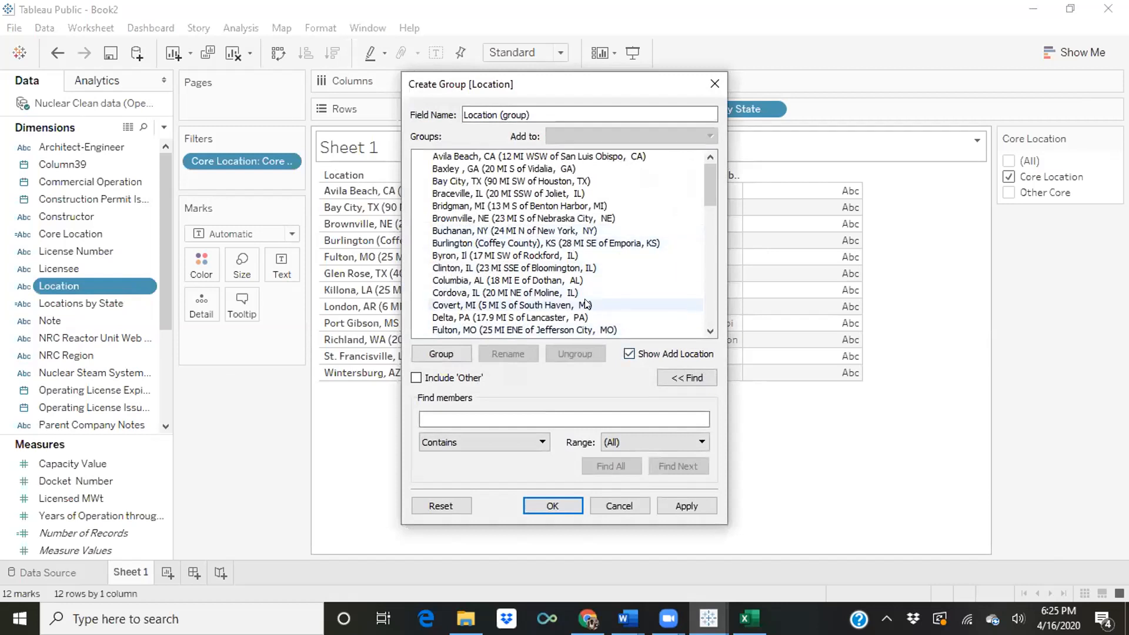
pyautogui.scroll(-5, 601, 247)
pyautogui.scroll(-12, 601, 254)
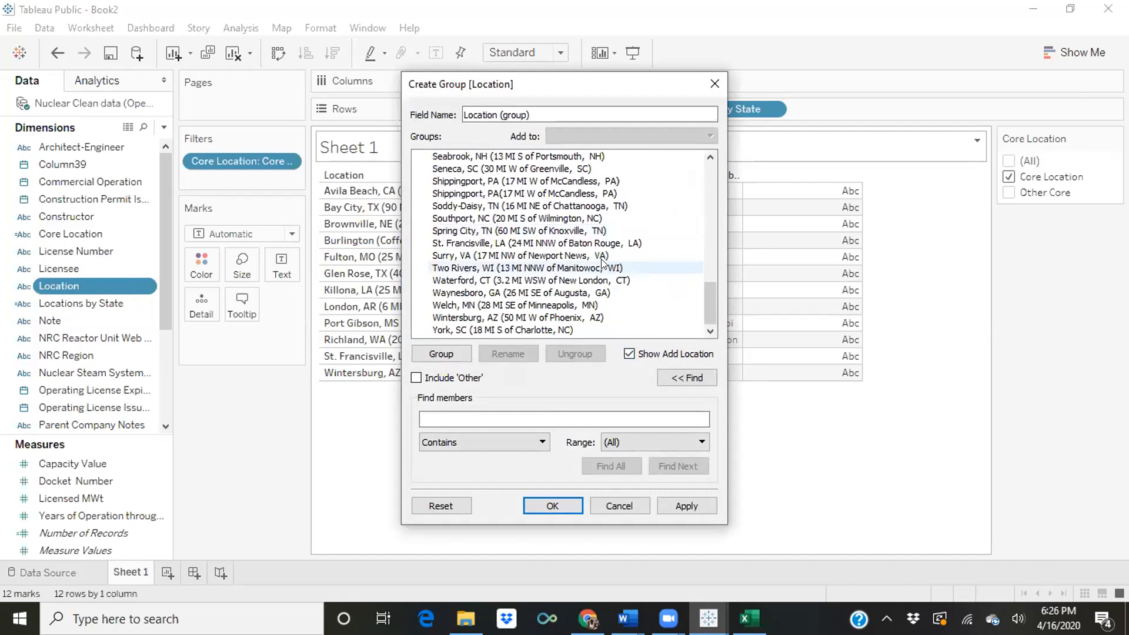
pyautogui.scroll(5, 600, 294)
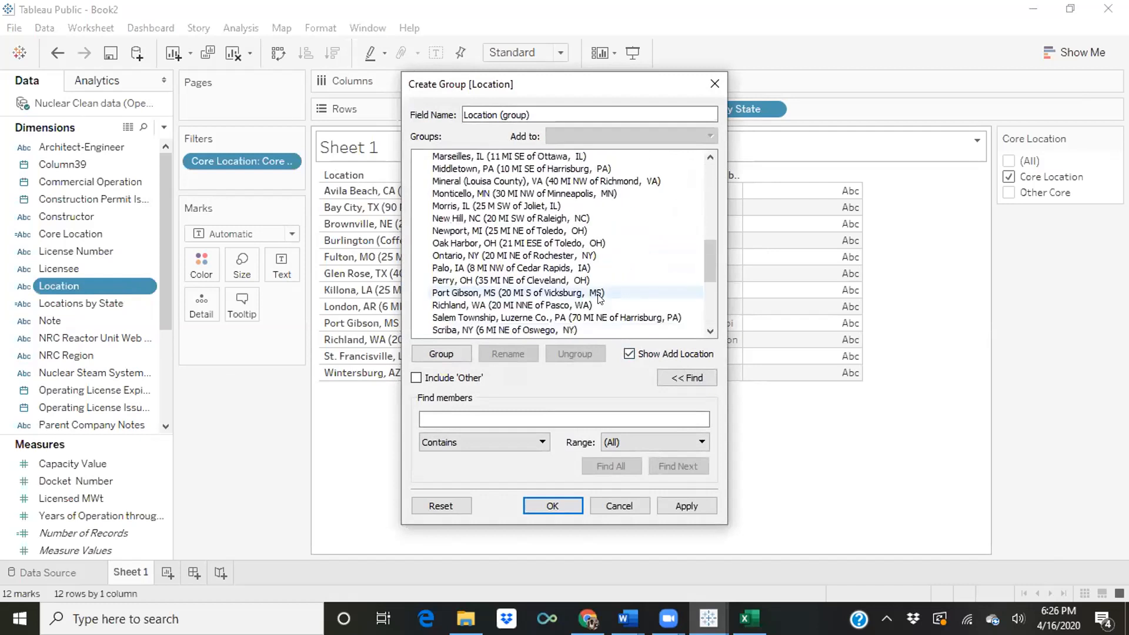
pyautogui.scroll(3, 600, 299)
pyautogui.click(714, 84)
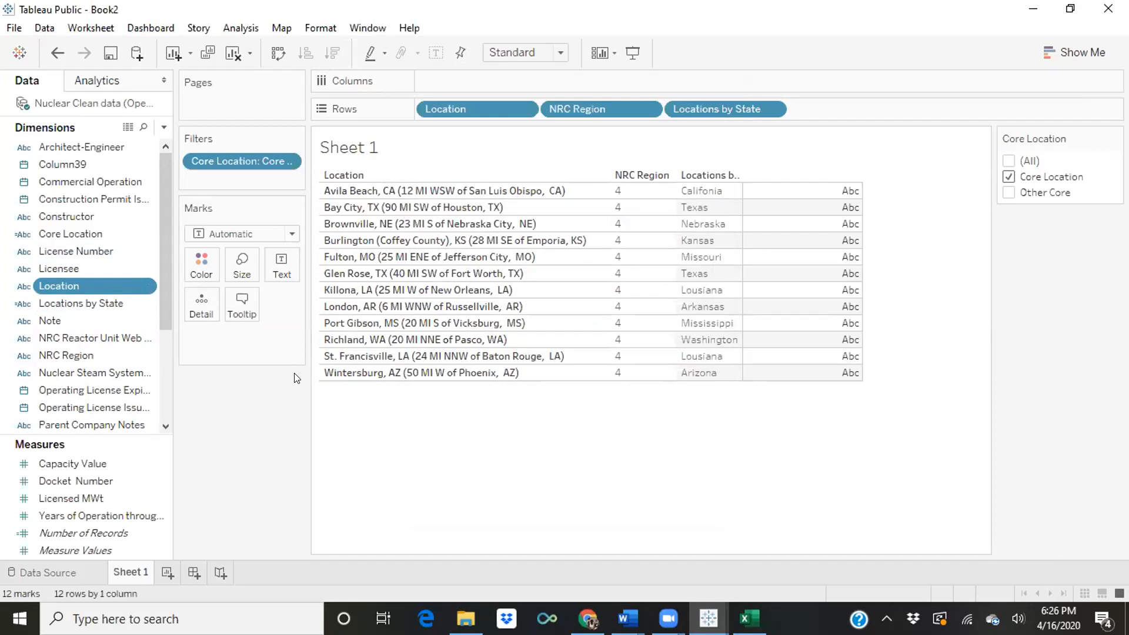
pyautogui.click(147, 357)
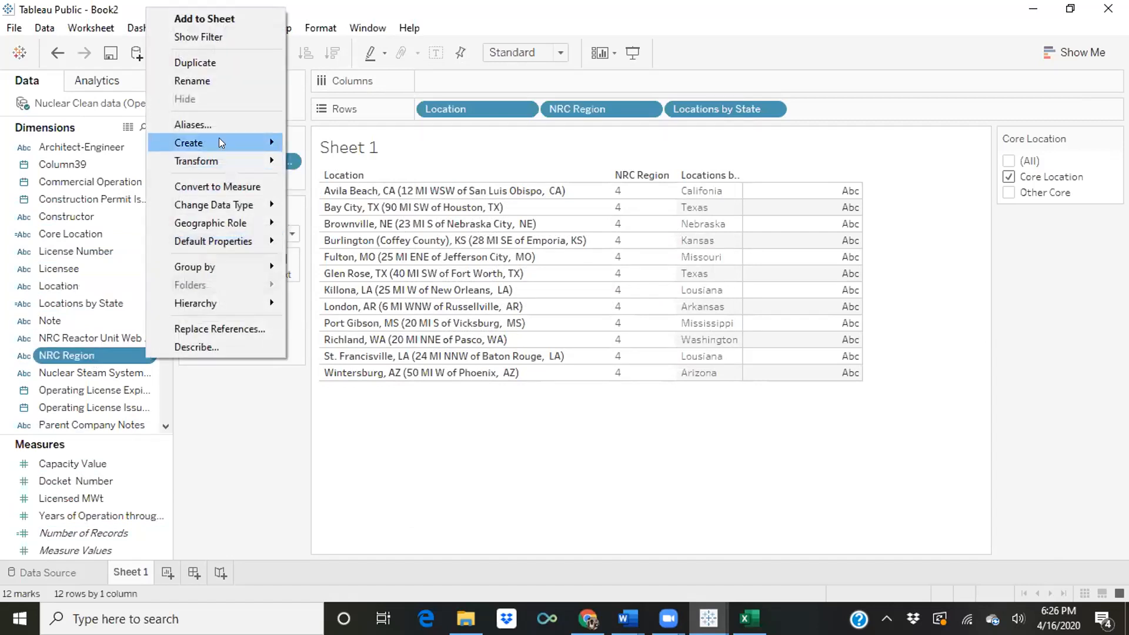
pyautogui.moveTo(220, 143)
pyautogui.click(359, 163)
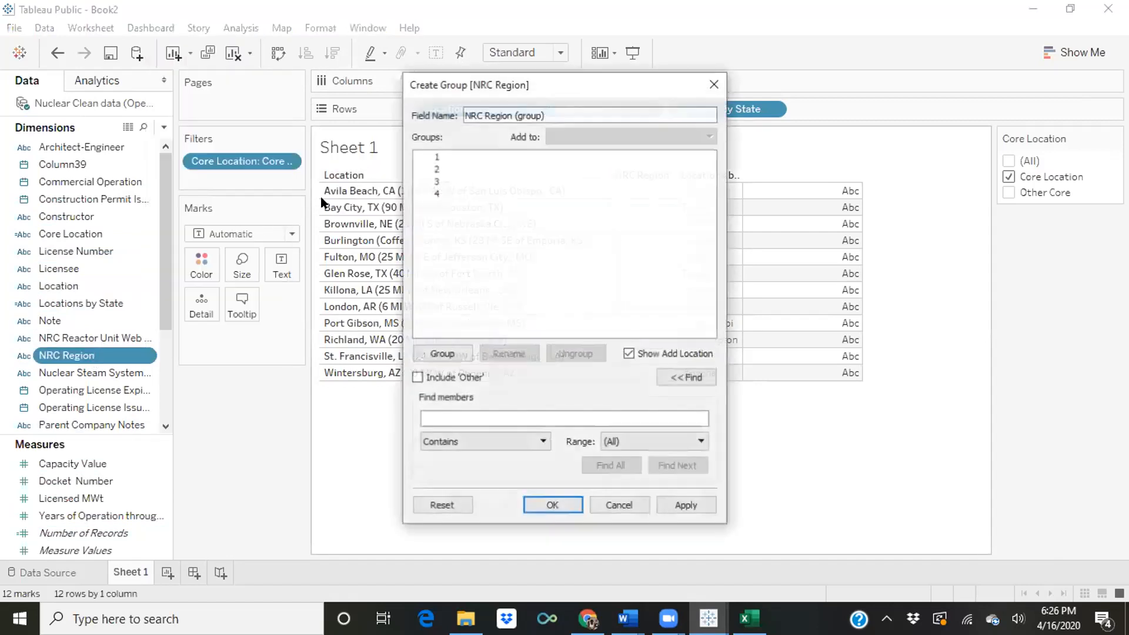
pyautogui.click(446, 194)
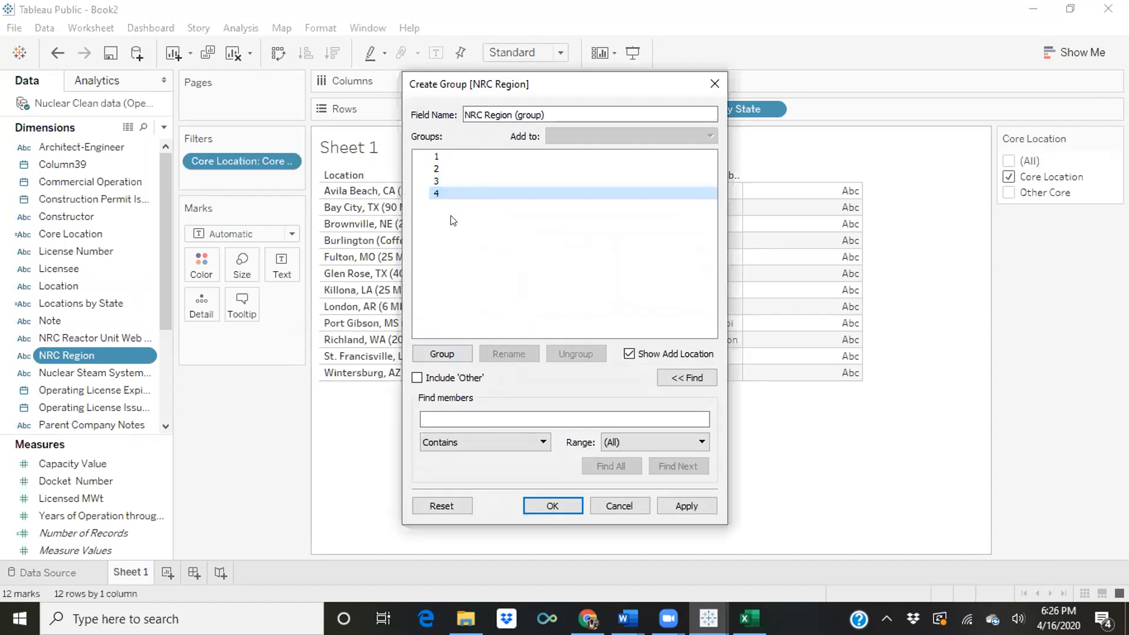
pyautogui.click(709, 86)
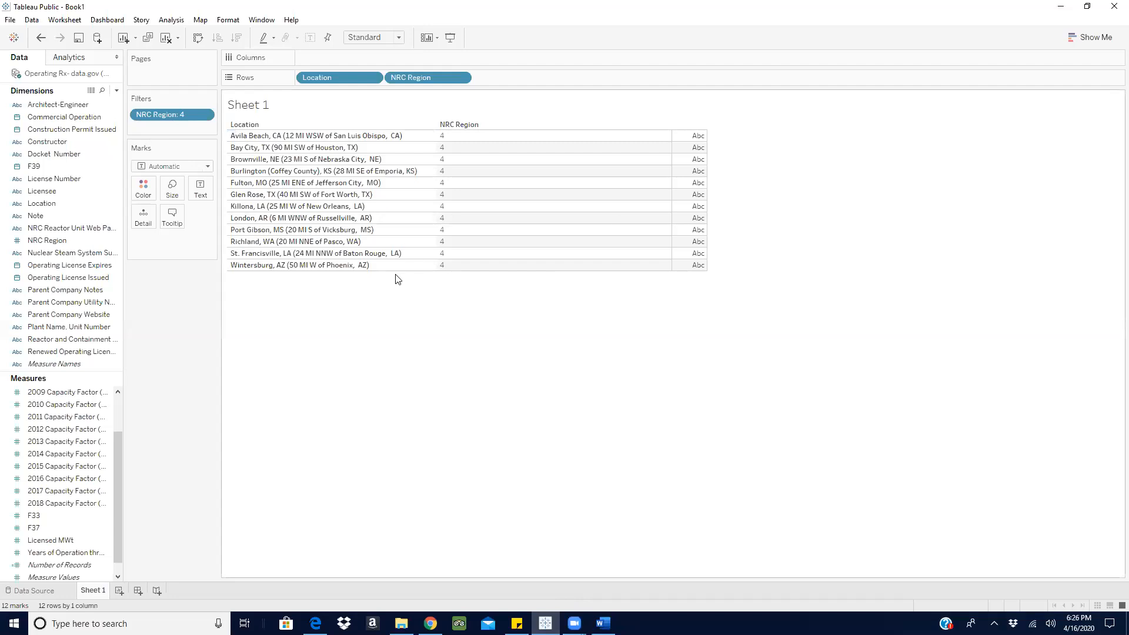
pyautogui.moveTo(399, 272); pyautogui.dragTo(415, 367)
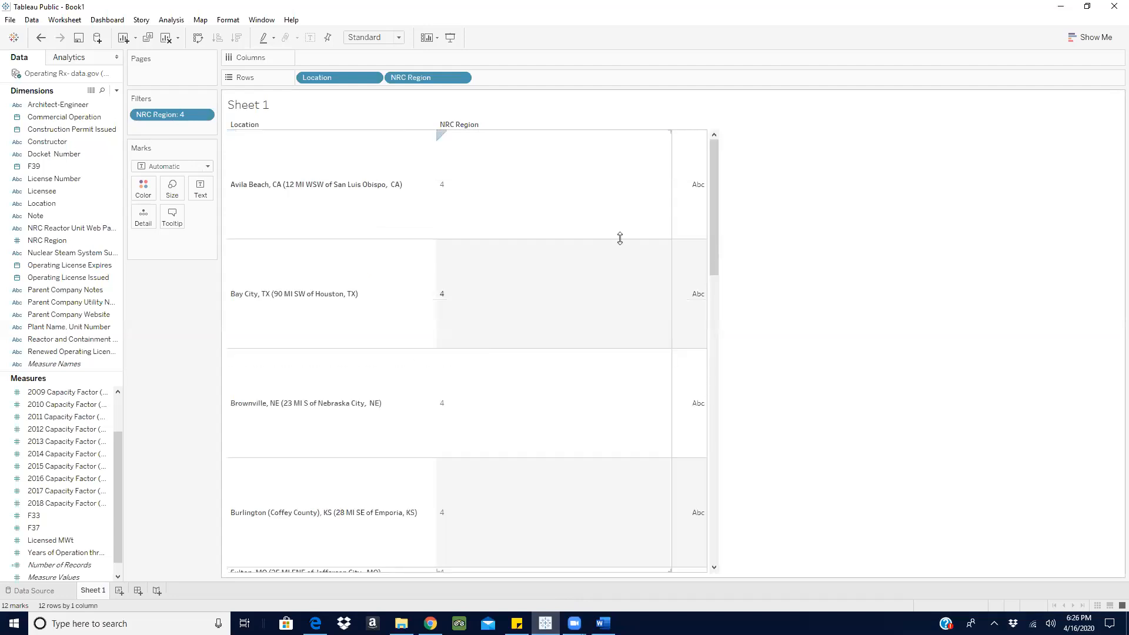
pyautogui.hotkey('ctrl', 'z')
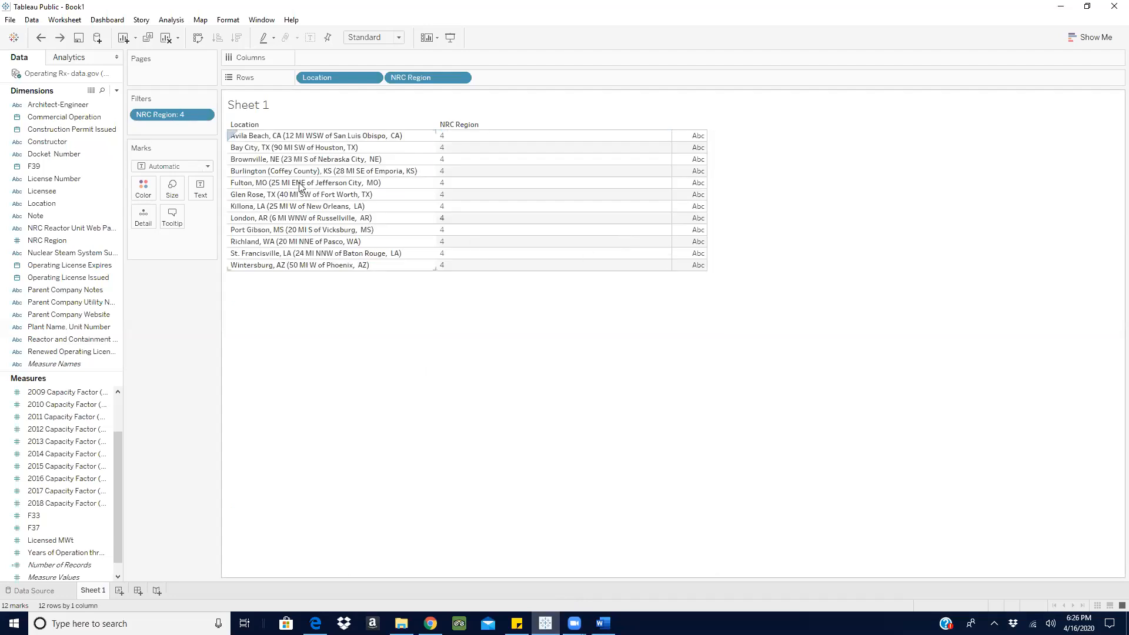
# Start a new group on the Location dimension with the 'Other' group included
pyautogui.click(75, 204)
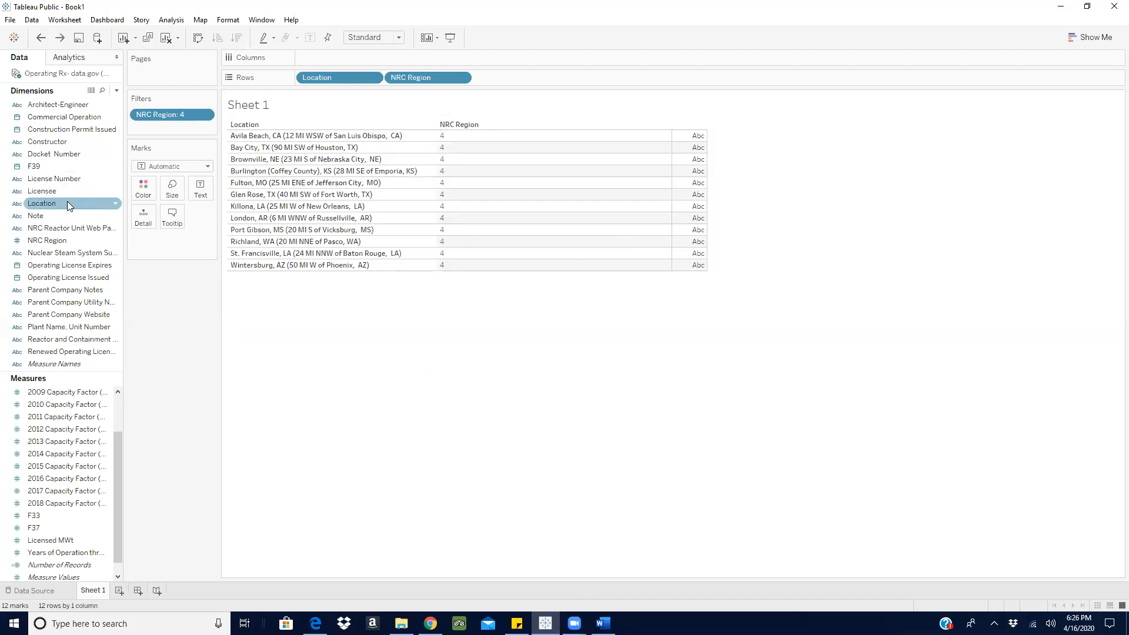
pyautogui.click(115, 204)
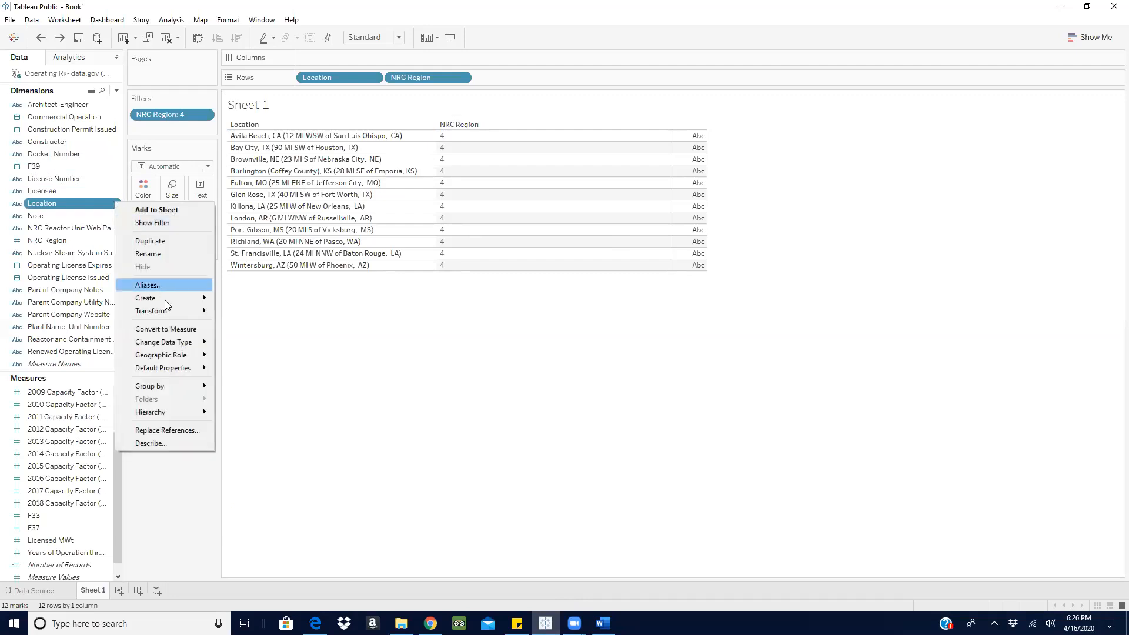
pyautogui.moveTo(171, 298)
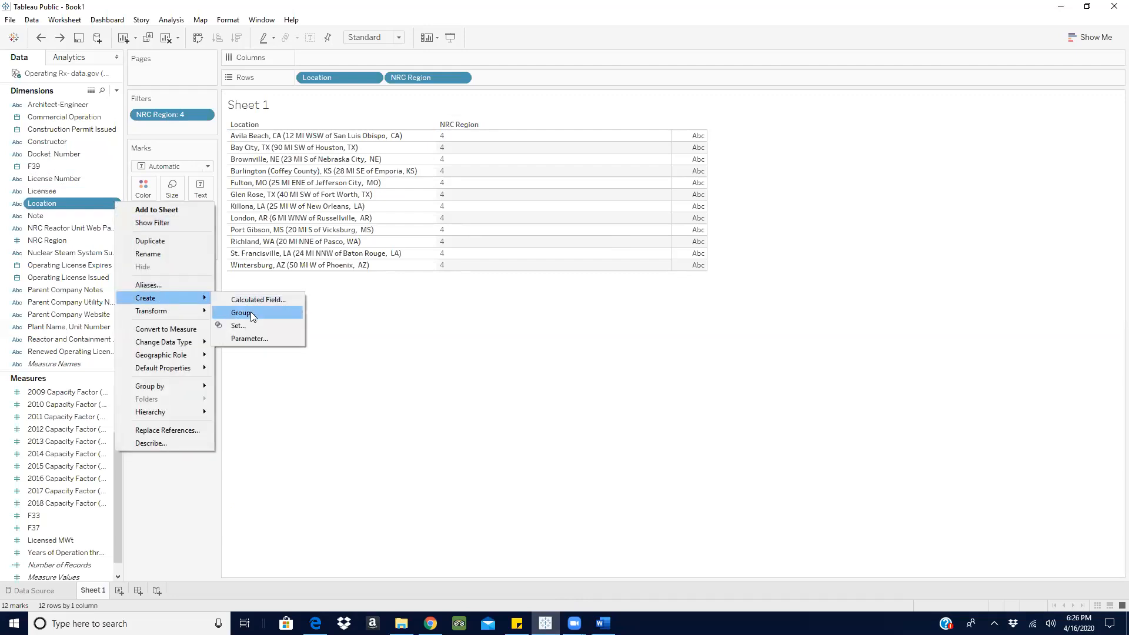
pyautogui.click(250, 312)
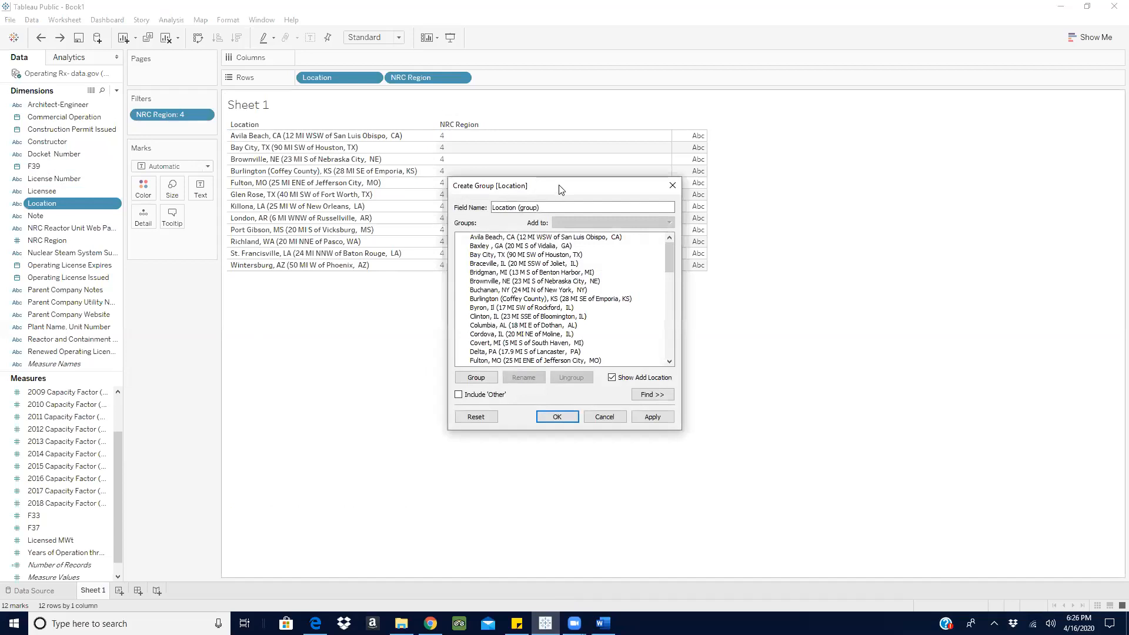
pyautogui.moveTo(561, 189); pyautogui.dragTo(740, 162)
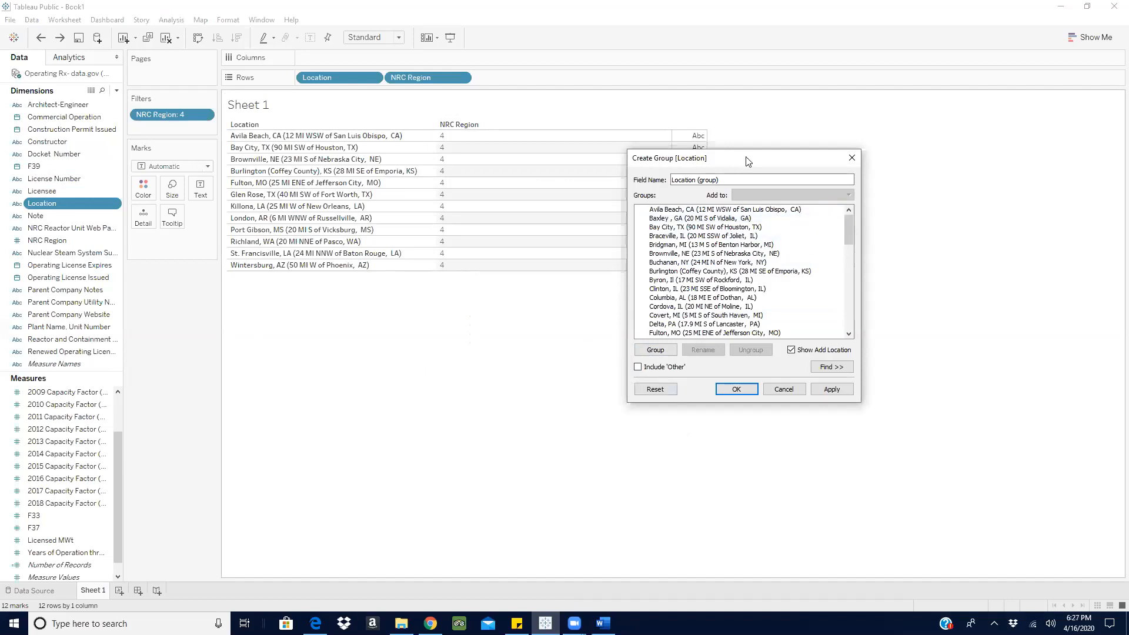
pyautogui.moveTo(747, 161); pyautogui.dragTo(865, 148)
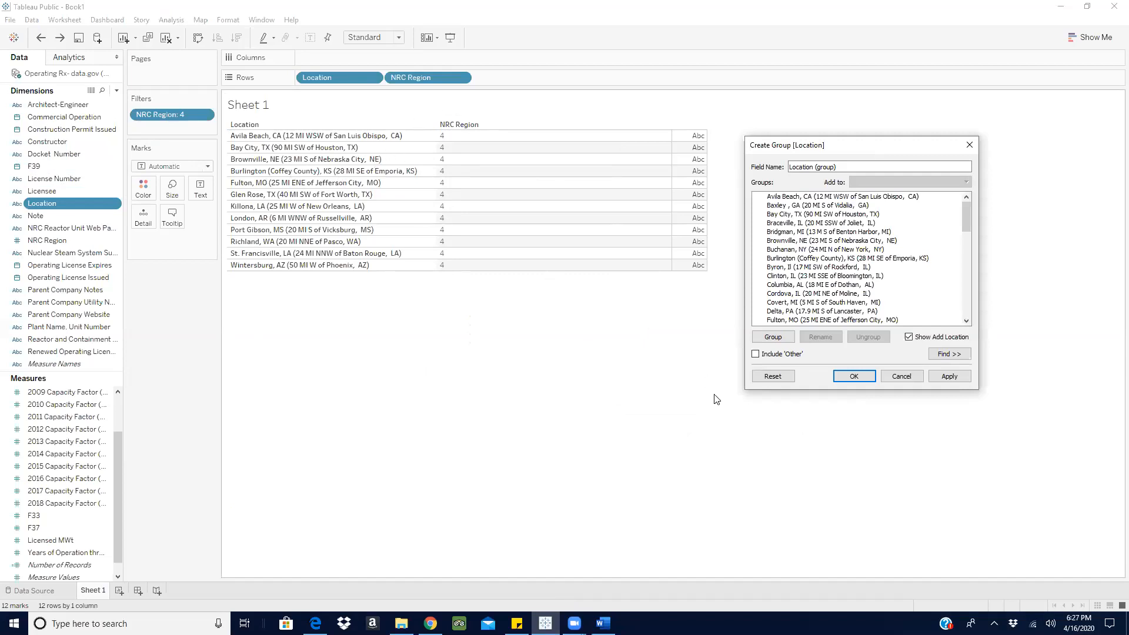
pyautogui.click(755, 354)
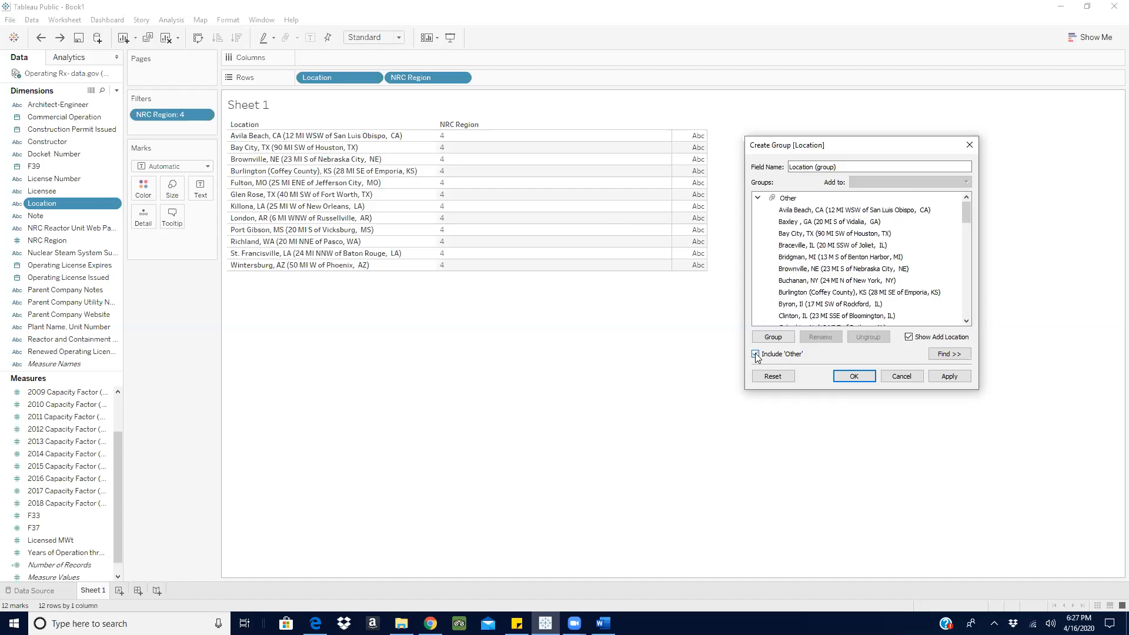
# Try renaming the Other group to "Other Location", and discard the new Location group
pyautogui.rightClick(801, 198)
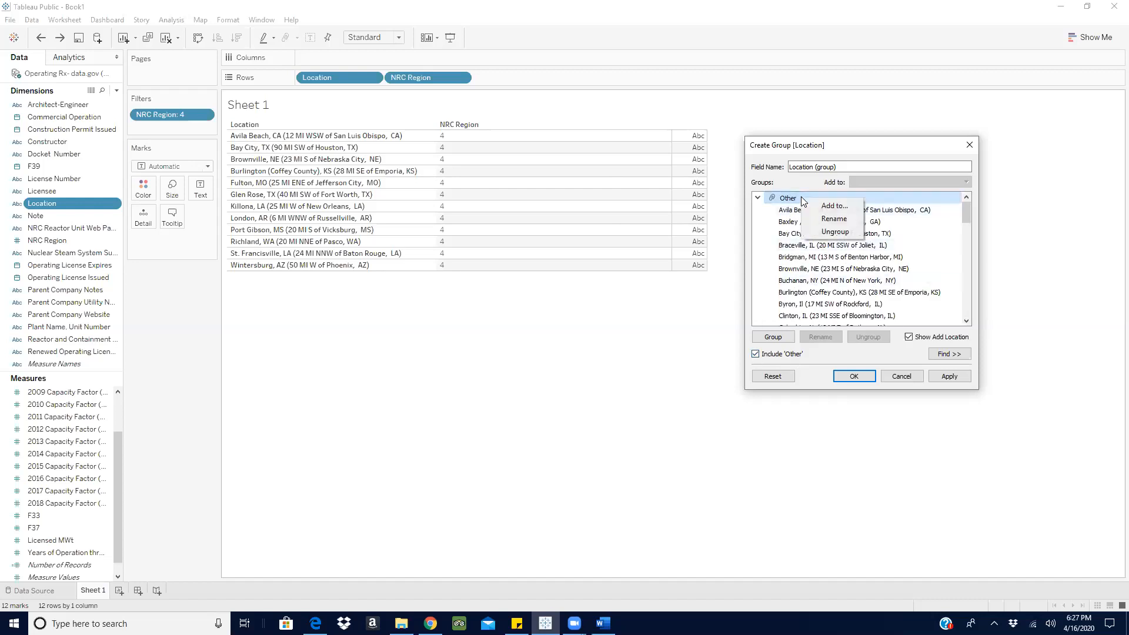
pyautogui.click(836, 219)
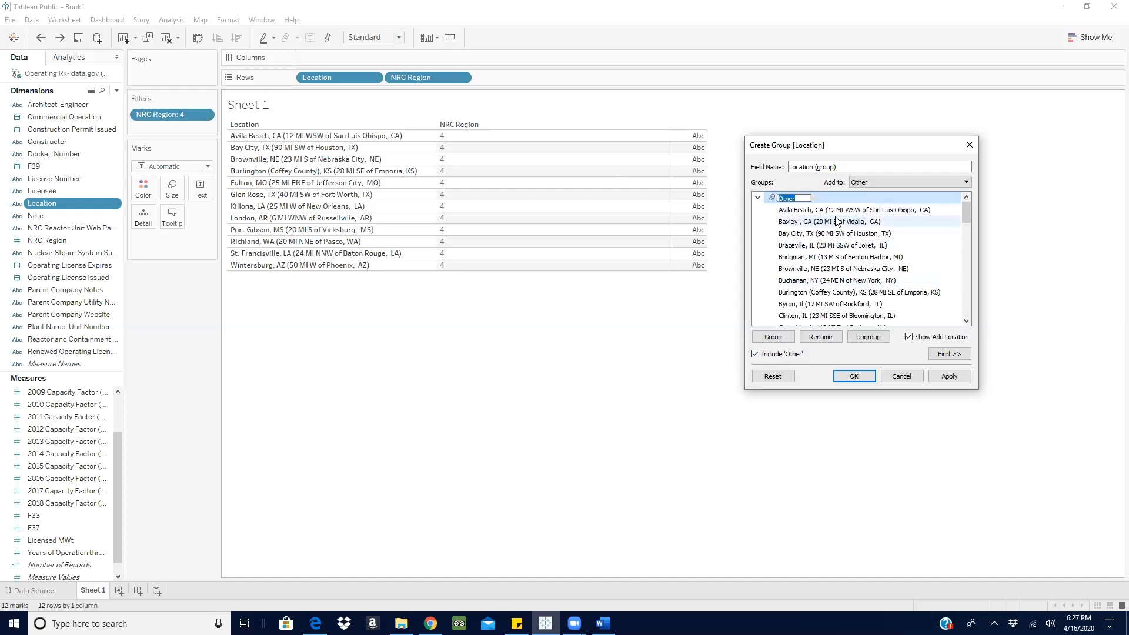
pyautogui.press('End')
pyautogui.write('L')
pyautogui.press('BackSpace')
pyautogui.write('Location')
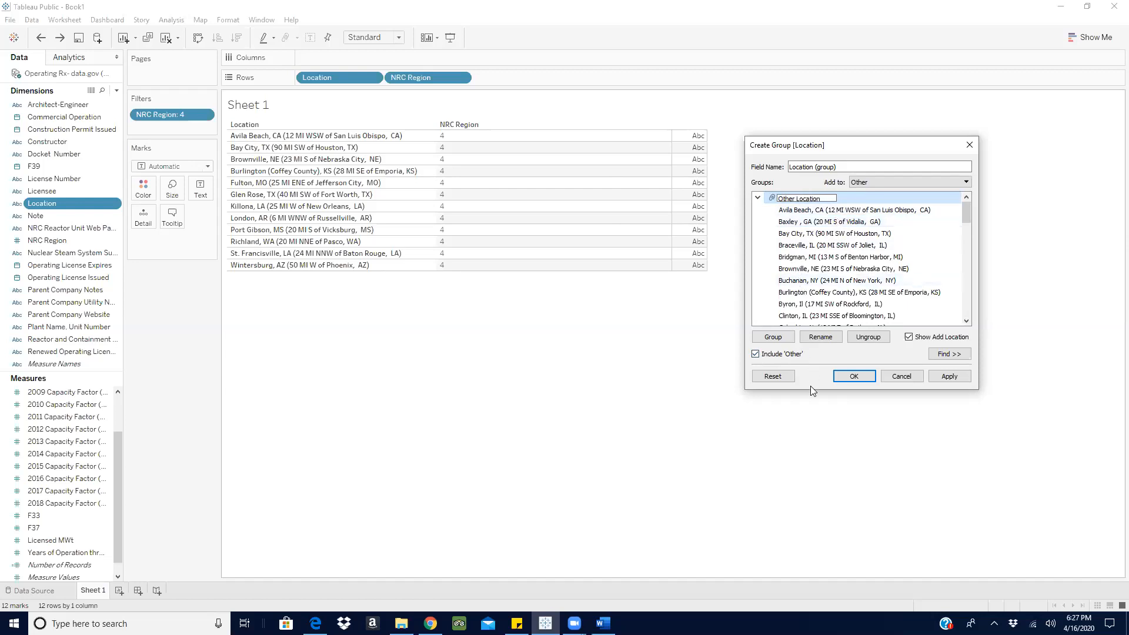
pyautogui.click(895, 197)
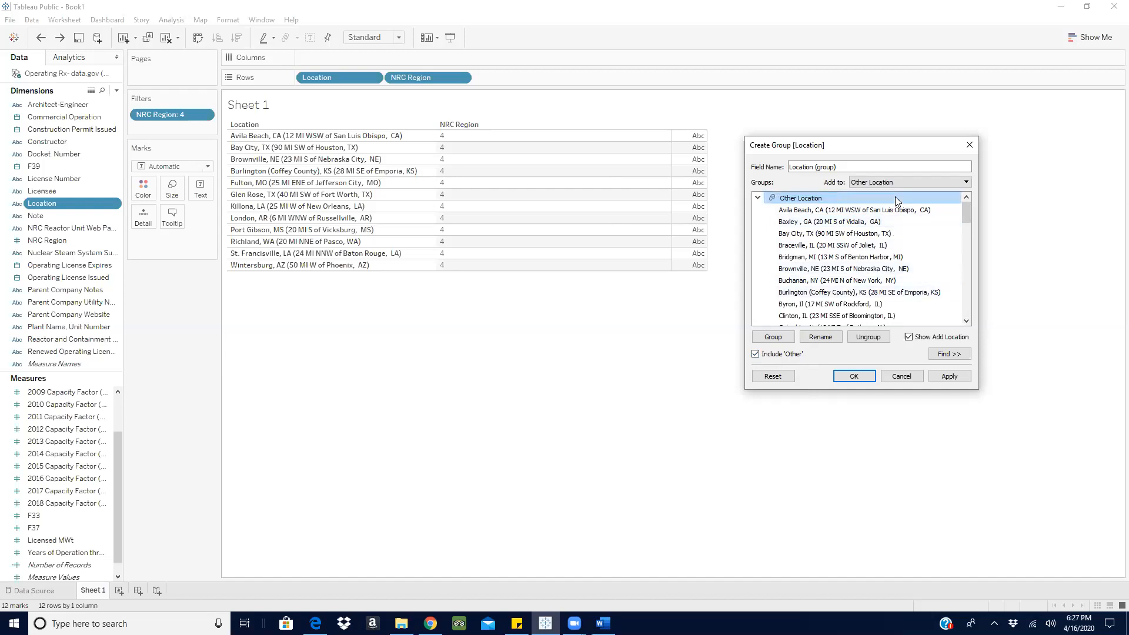
pyautogui.click(914, 221)
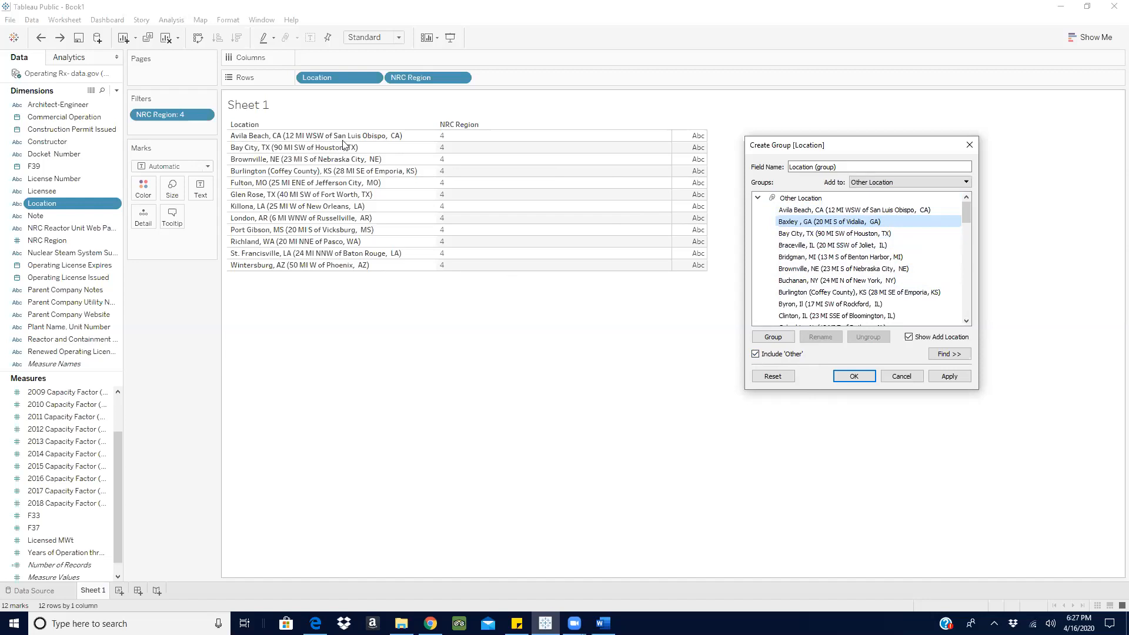
pyautogui.click(974, 145)
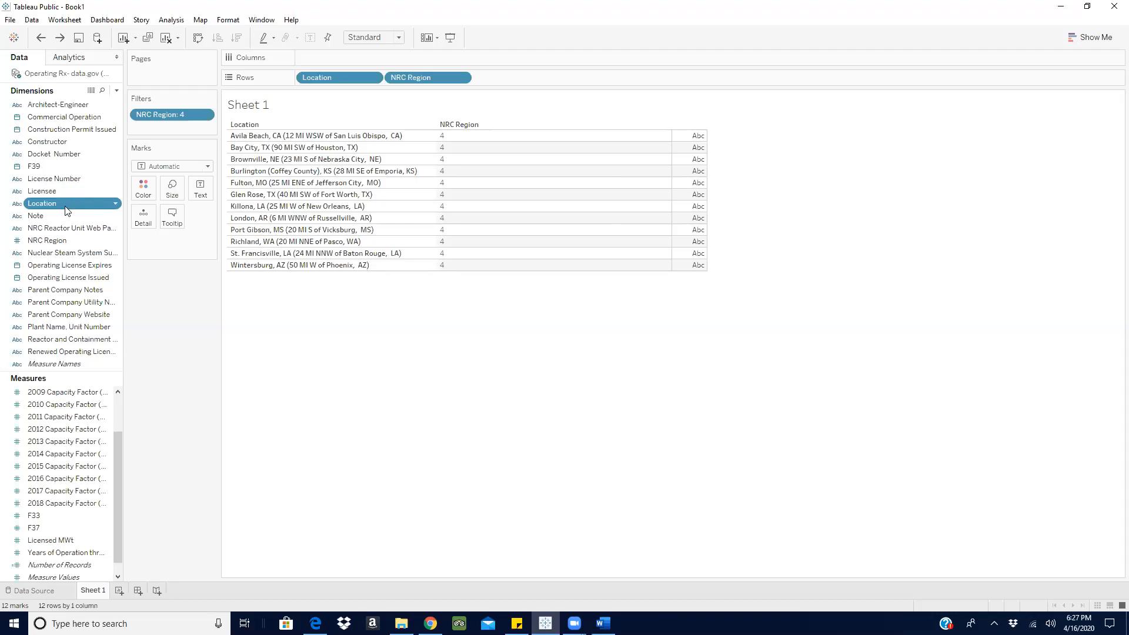
# Start a new group on the Location dimension and enlarge its window to show more members
pyautogui.click(115, 205)
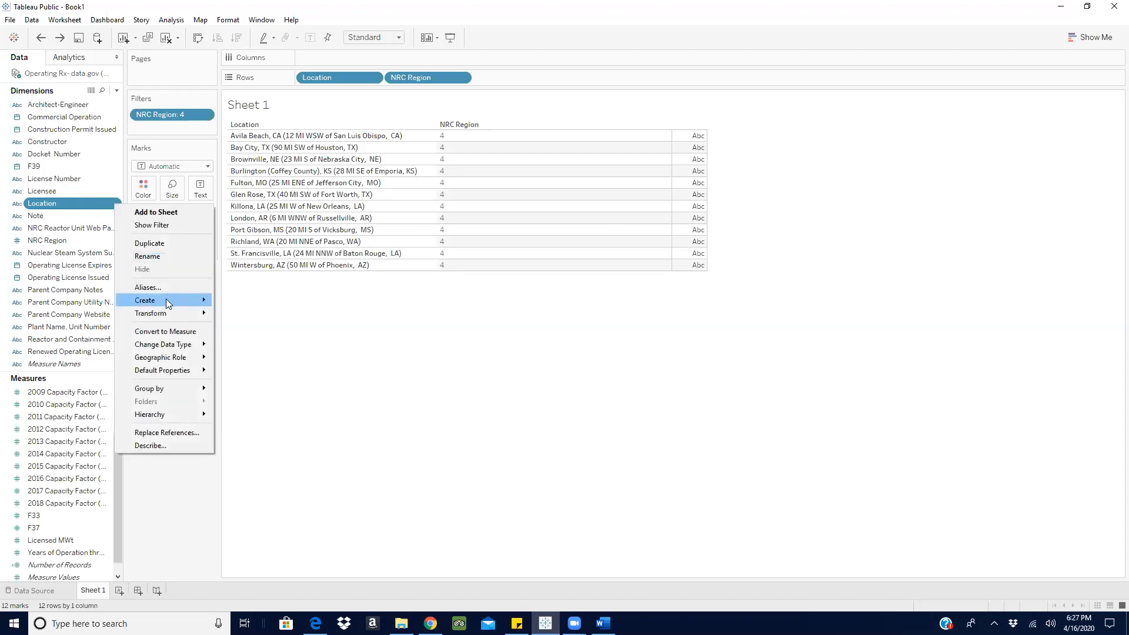
pyautogui.moveTo(166, 302)
pyautogui.click(243, 315)
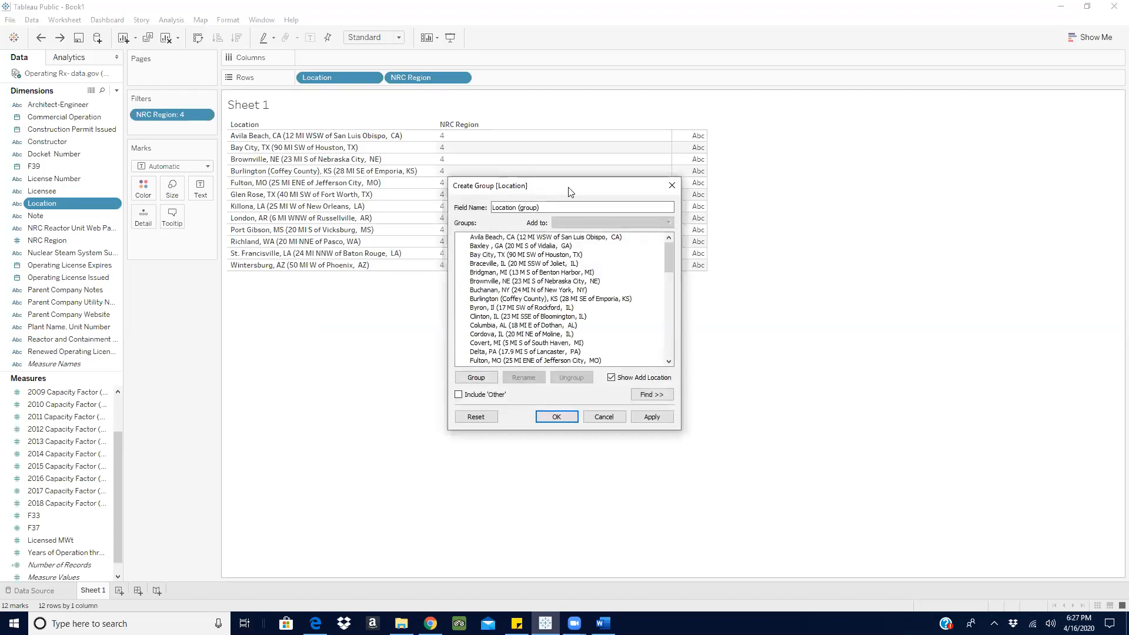
pyautogui.moveTo(570, 188); pyautogui.dragTo(715, 160)
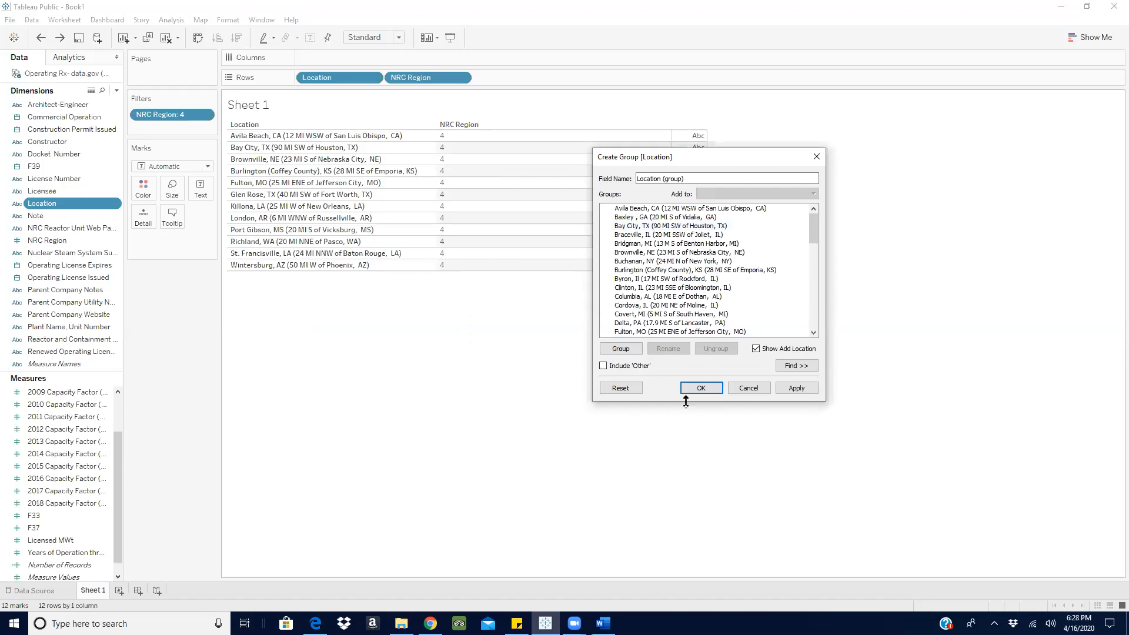
pyautogui.moveTo(686, 401); pyautogui.dragTo(697, 494)
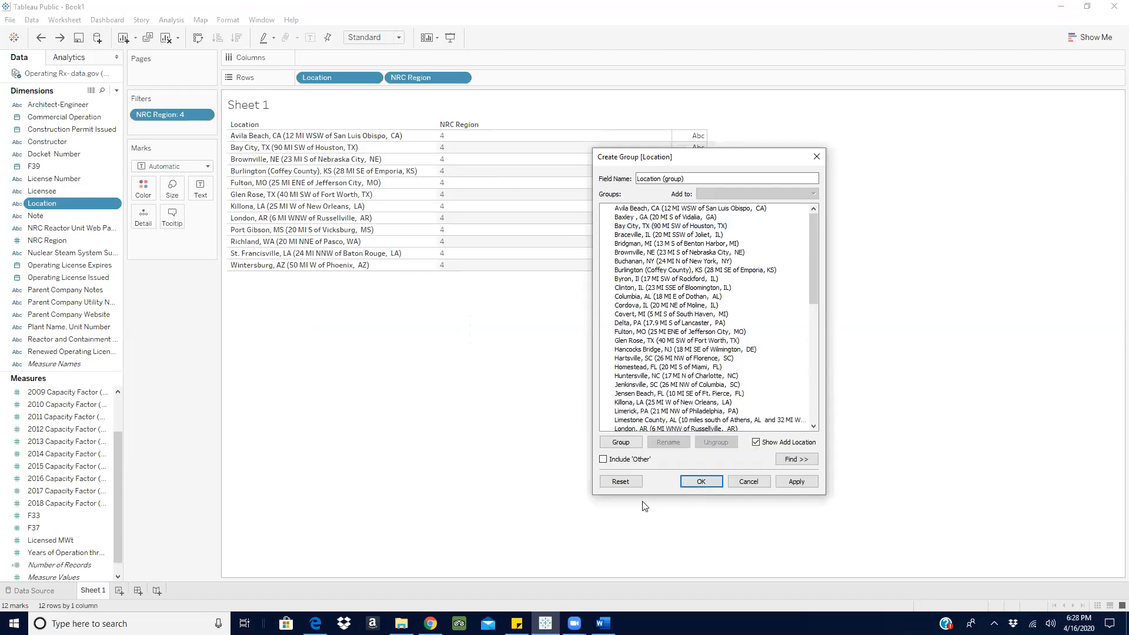
# Include an 'Other' group in the new Location grouping and rename it "Other Location"
pyautogui.click(604, 460)
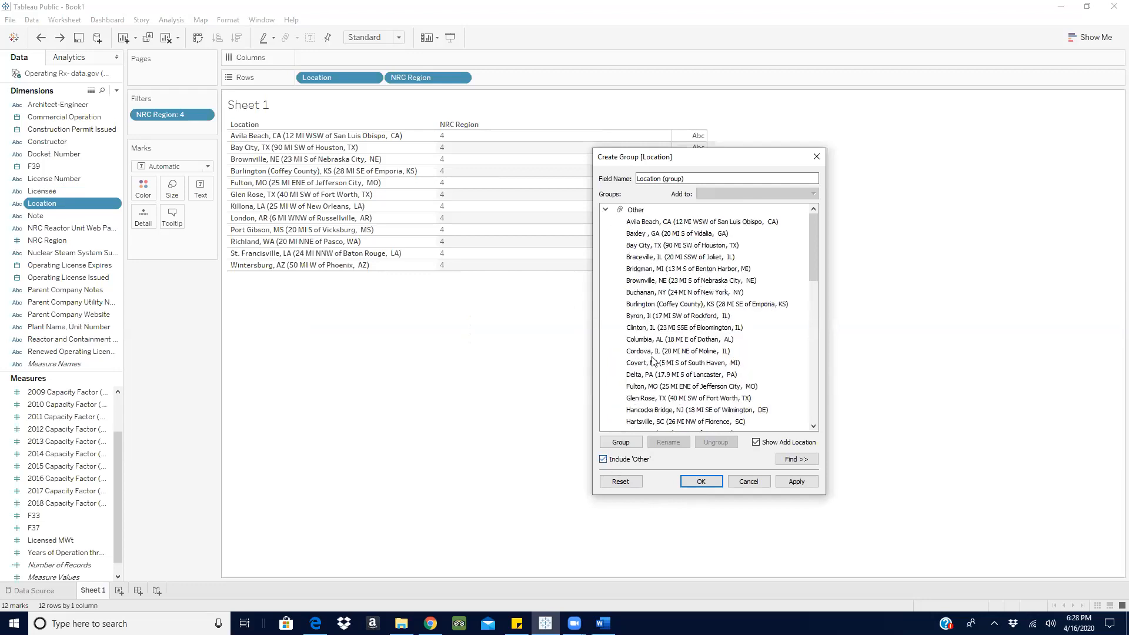
pyautogui.scroll(-12, 818, 264)
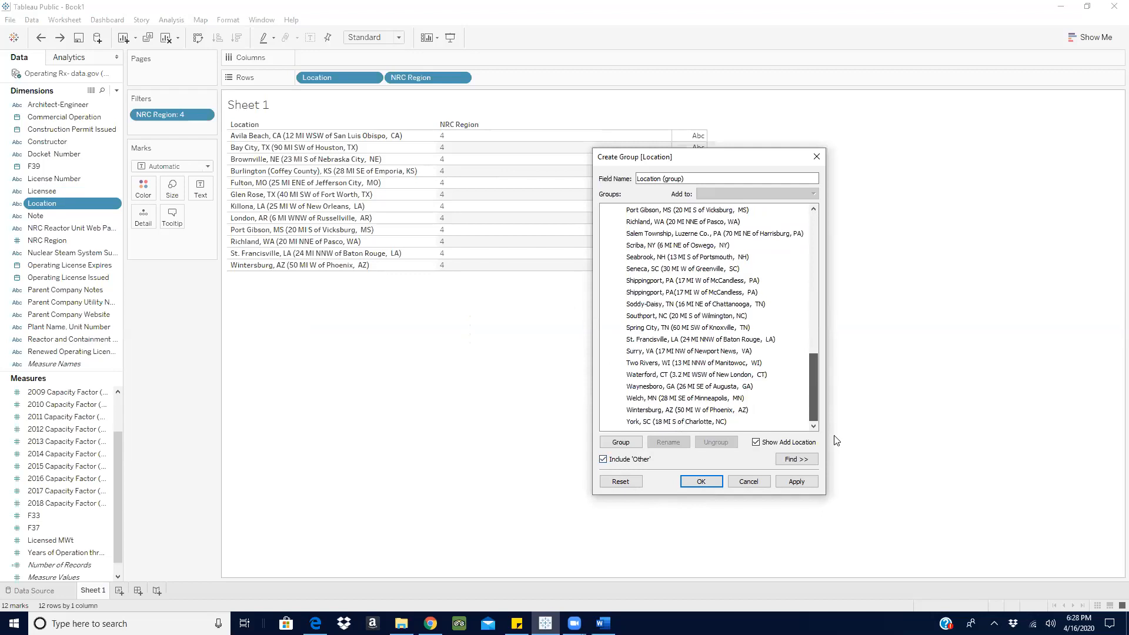
pyautogui.scroll(12, 826, 307)
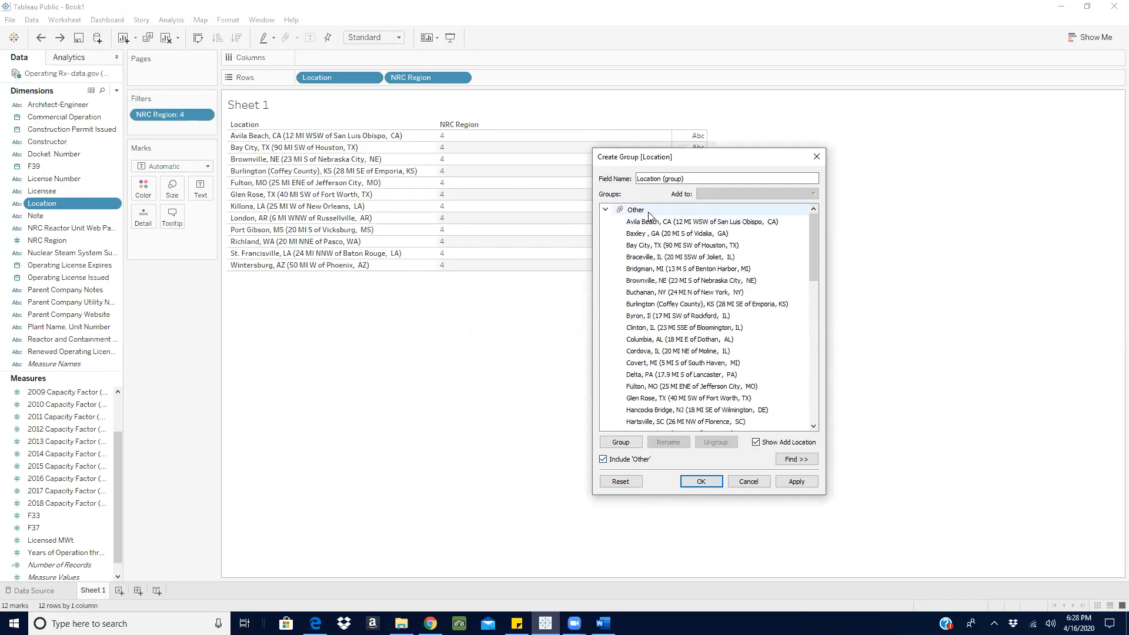
pyautogui.rightClick(648, 212)
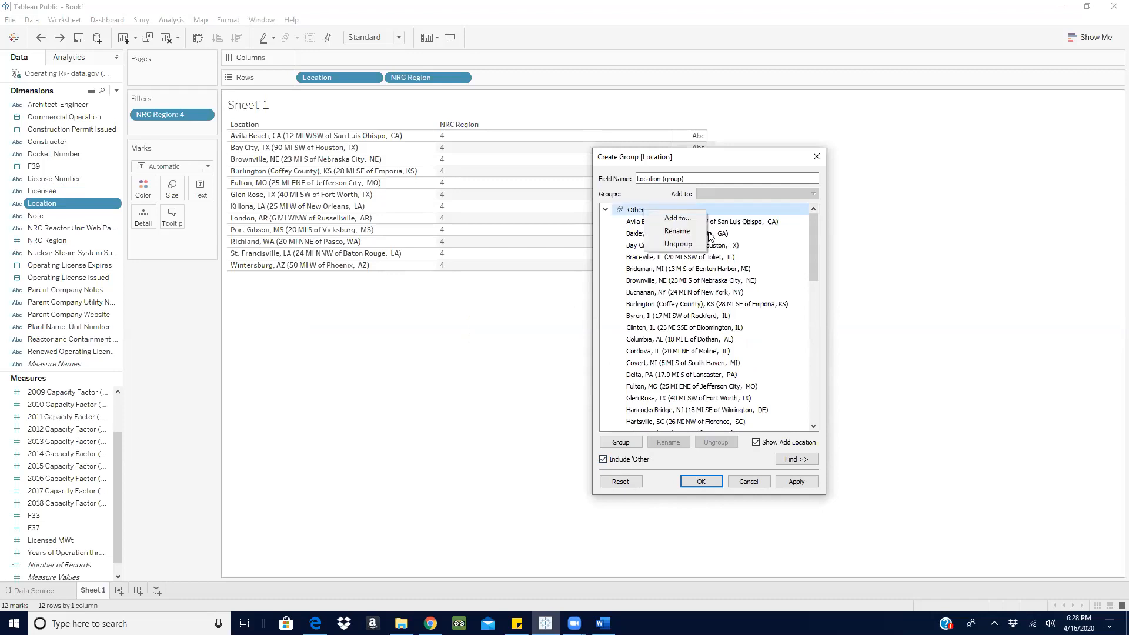
pyautogui.click(697, 232)
pyautogui.press('Right')
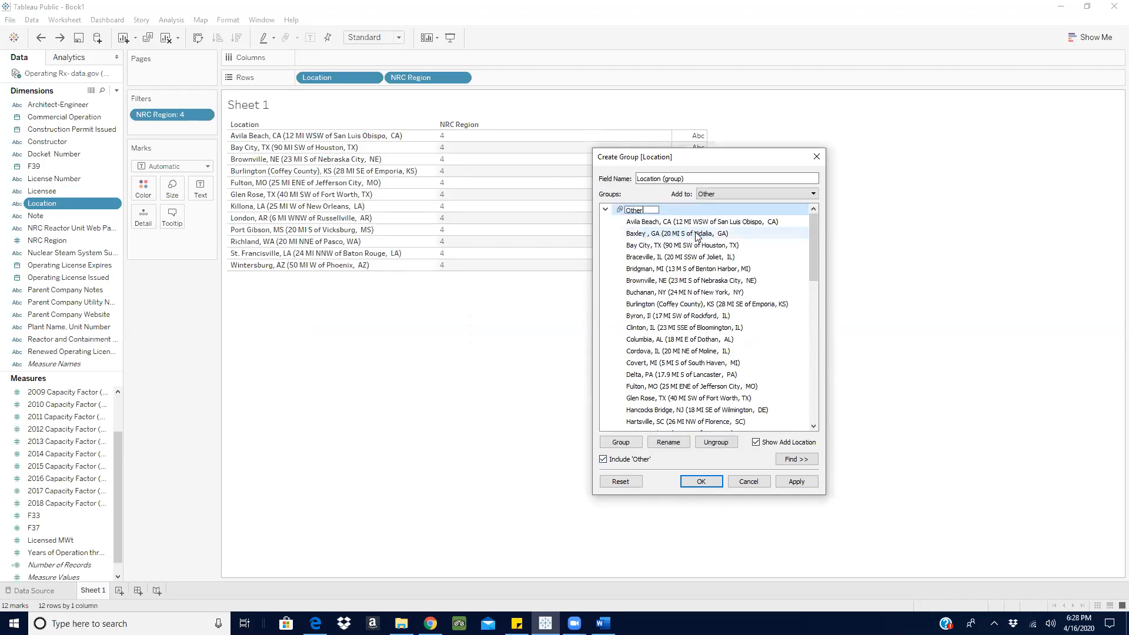
pyautogui.write('Location')
pyautogui.click(705, 223)
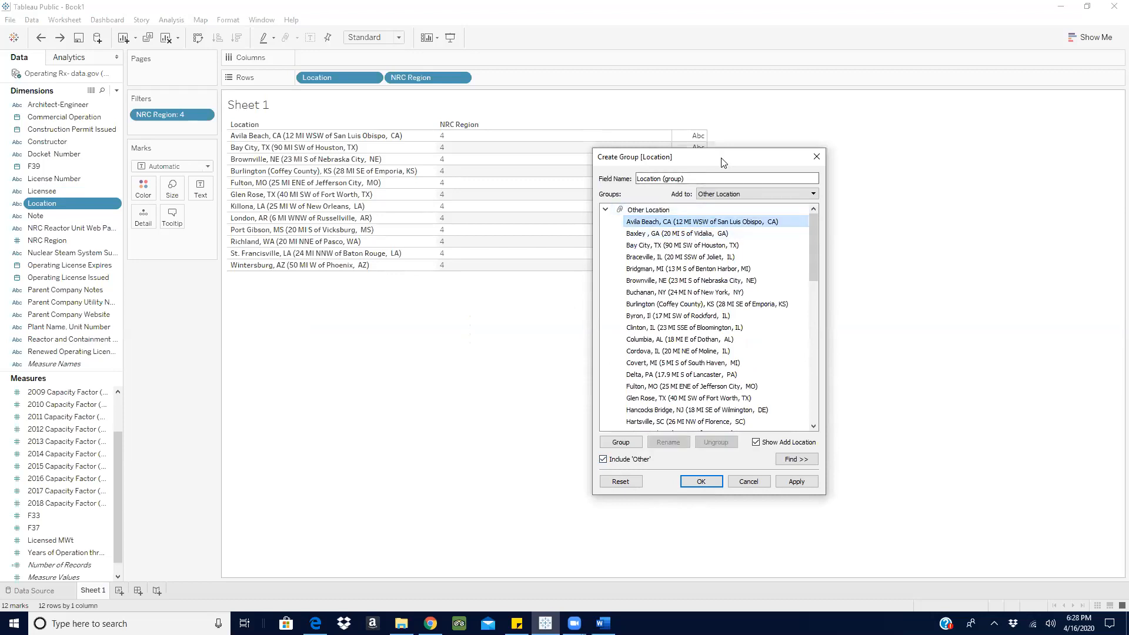
# Put Avila Beach, CA into its own group named "Califonia"
pyautogui.moveTo(723, 162); pyautogui.dragTo(854, 160)
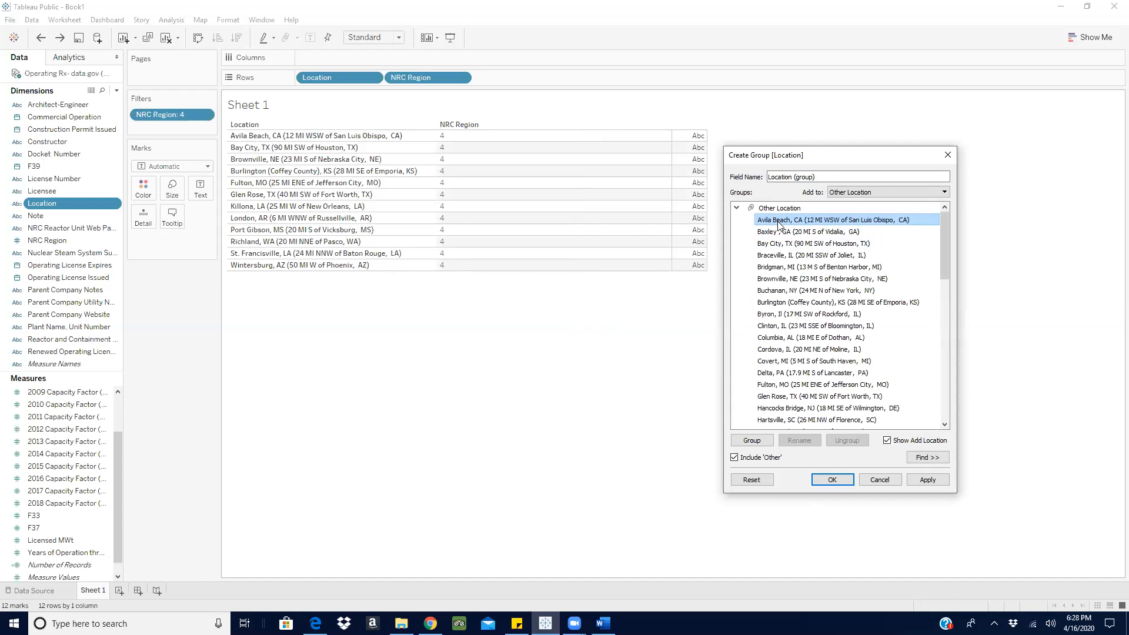
pyautogui.click(749, 442)
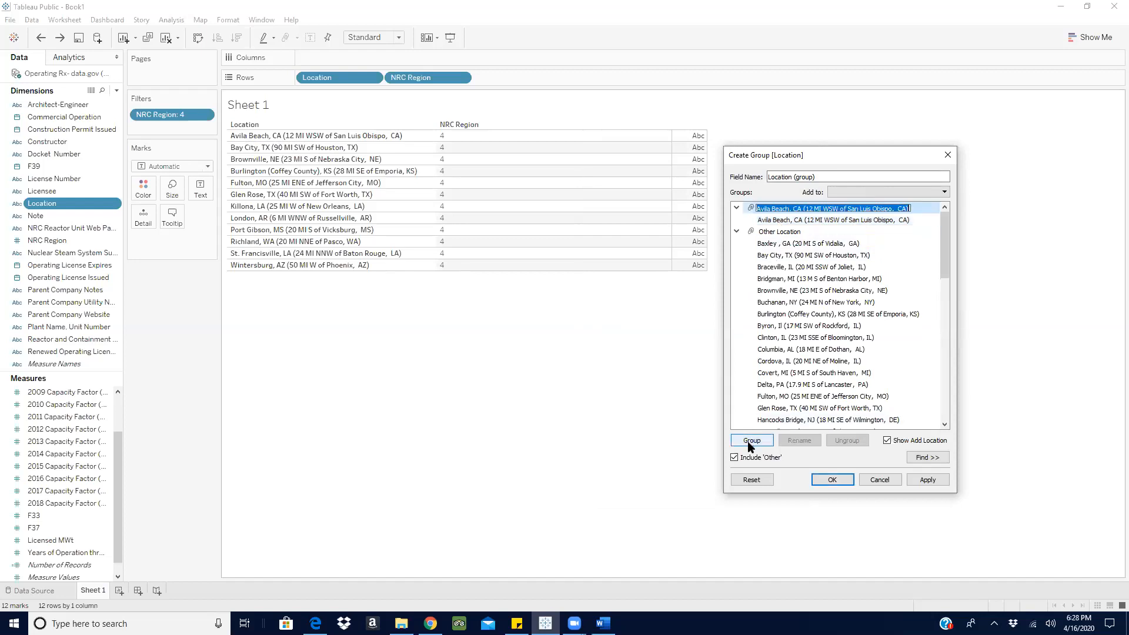
pyautogui.write('Califonia')
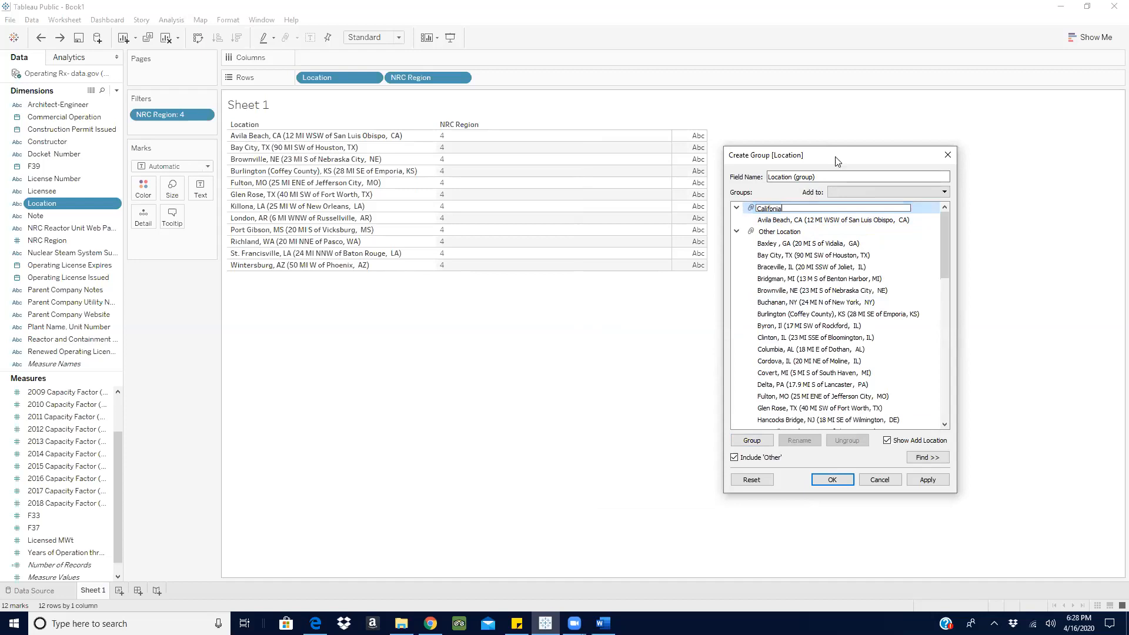
pyautogui.click(793, 220)
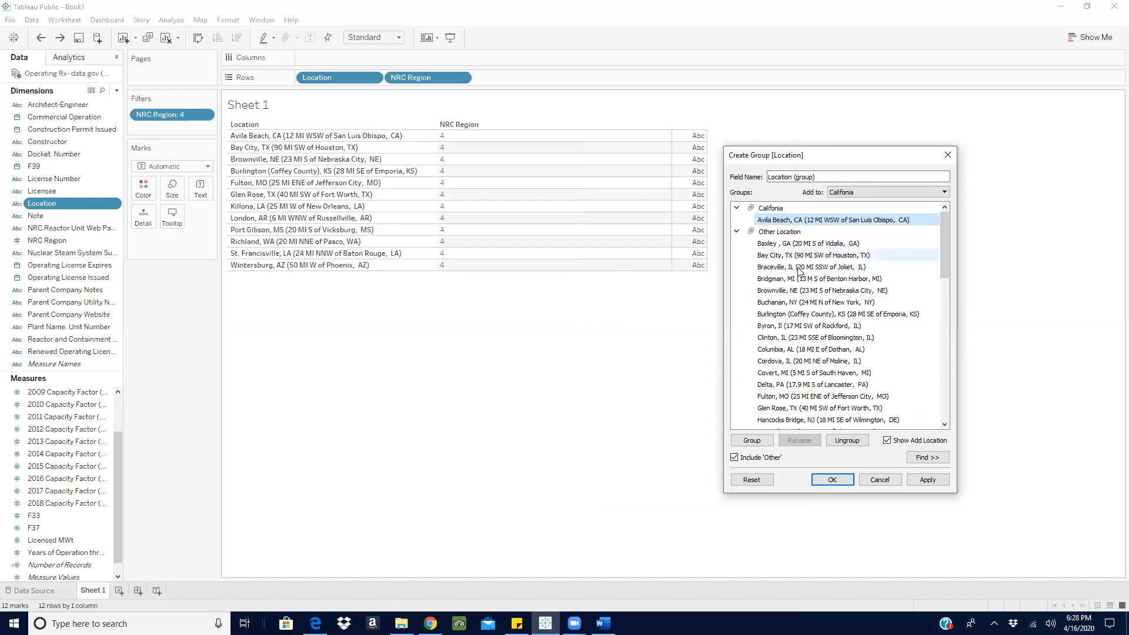
# Group Bay City, TX and Glen Rose, TX together under the name "Texas"
pyautogui.click(780, 256)
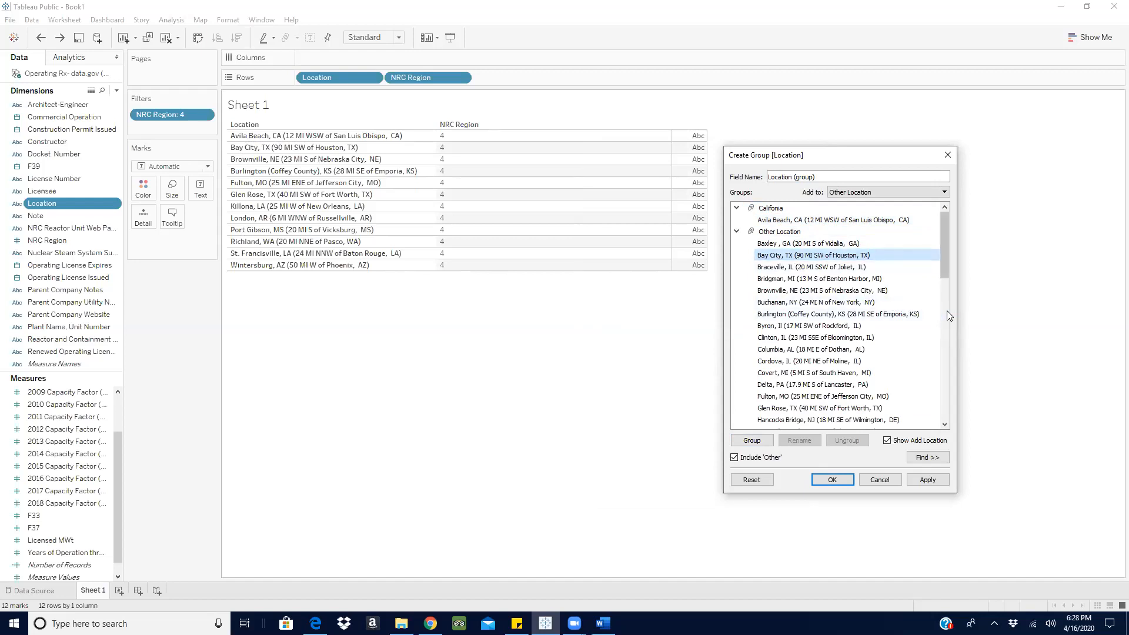
pyautogui.scroll(-10, 889, 332)
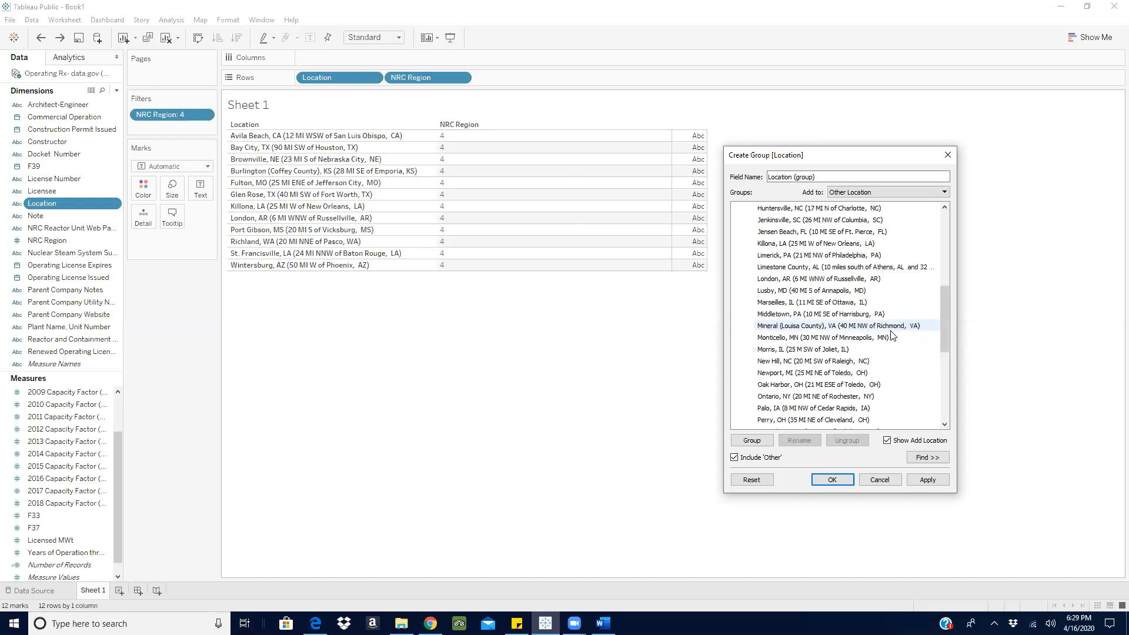
pyautogui.scroll(10, 891, 334)
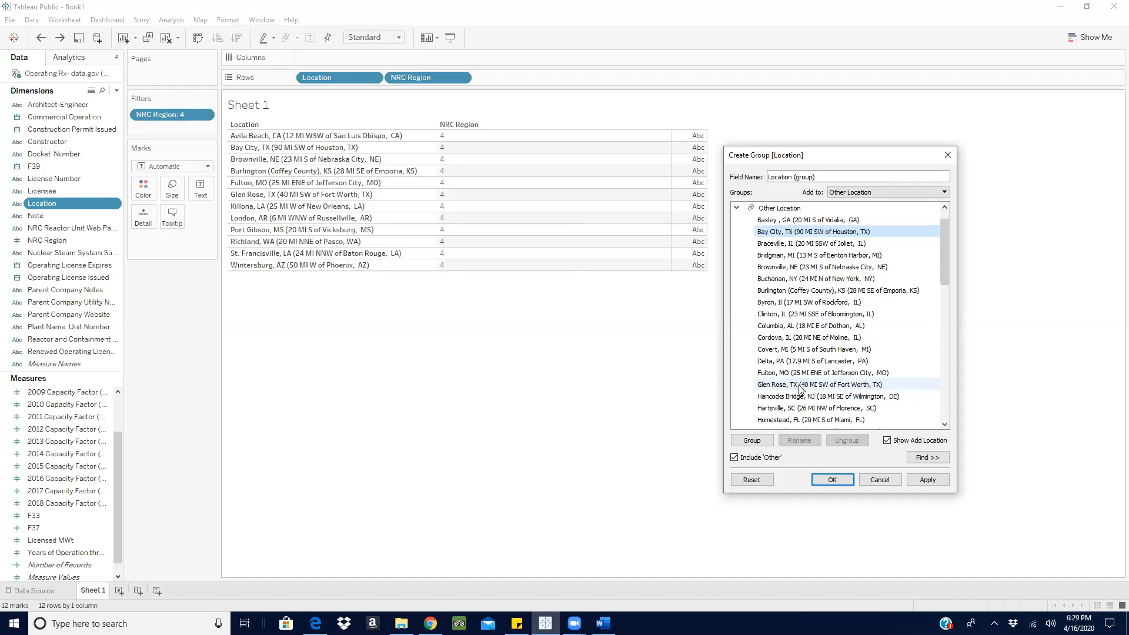
pyautogui.keyDown('ctrl'); pyautogui.click(800, 389); pyautogui.keyUp('ctrl')
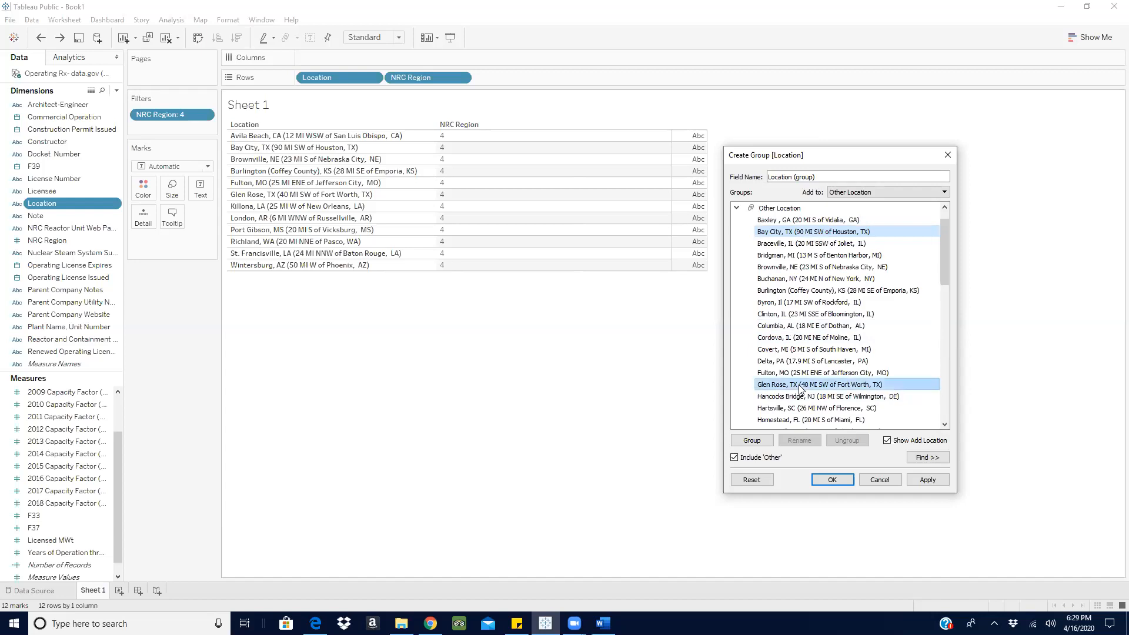
pyautogui.click(754, 442)
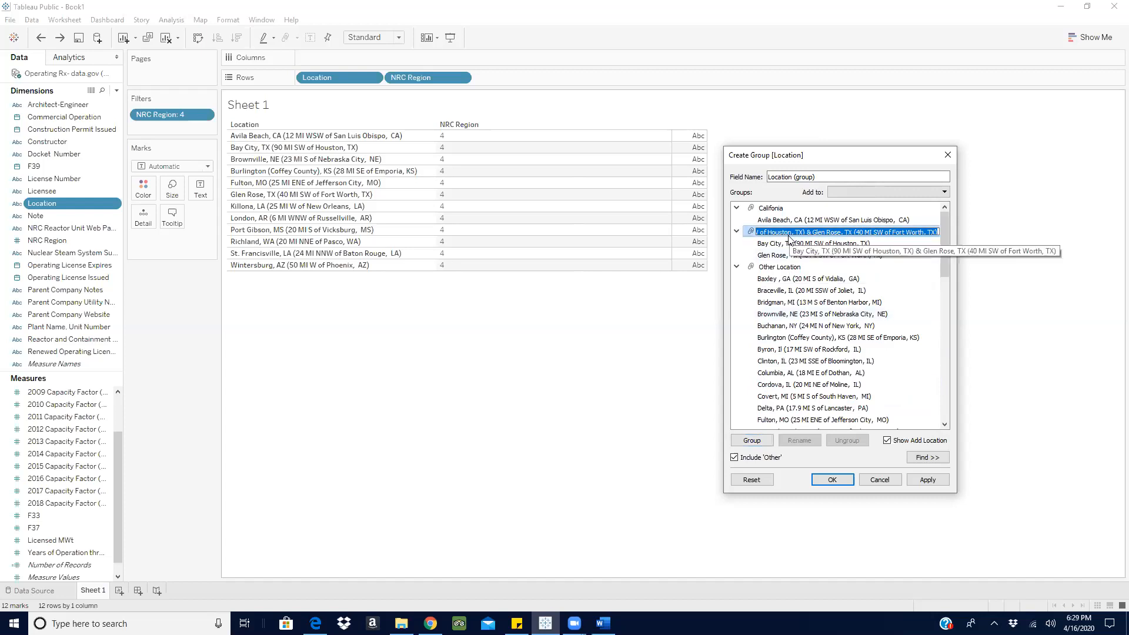
pyautogui.write('Texas')
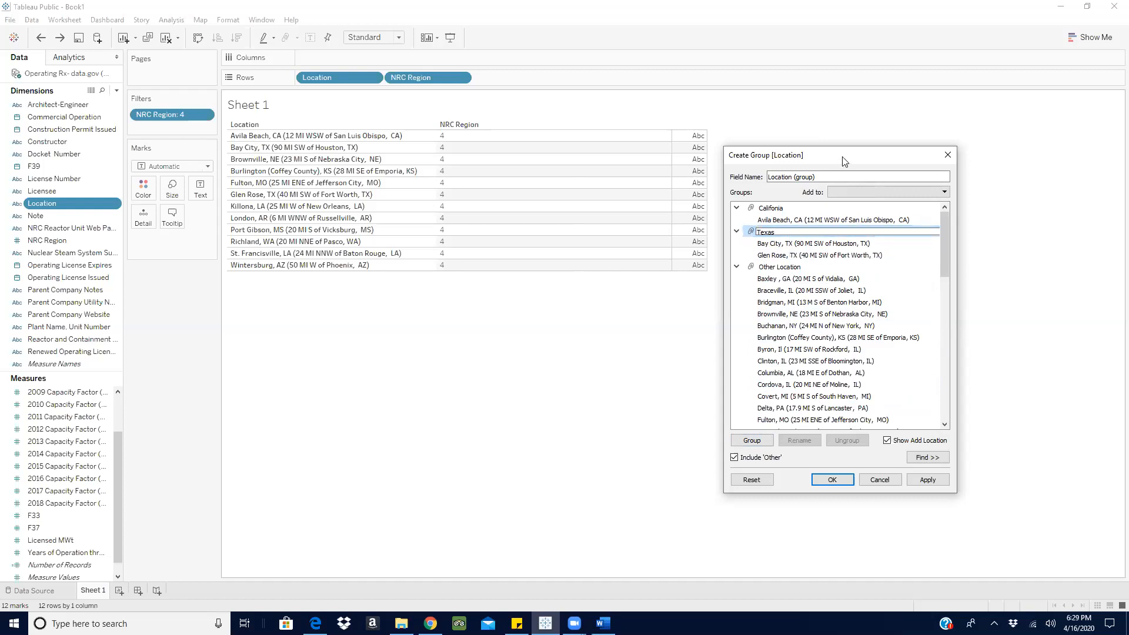
pyautogui.click(819, 279)
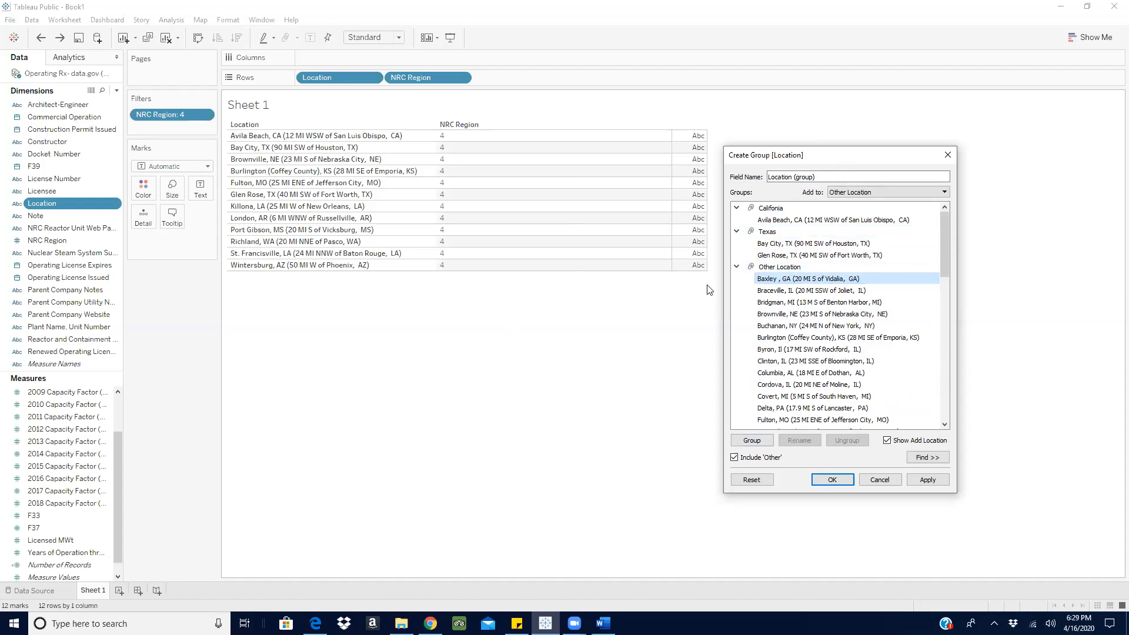
# Put Brownville, NE into a group named "Nebraska" and create the Location (group) field
pyautogui.click(768, 316)
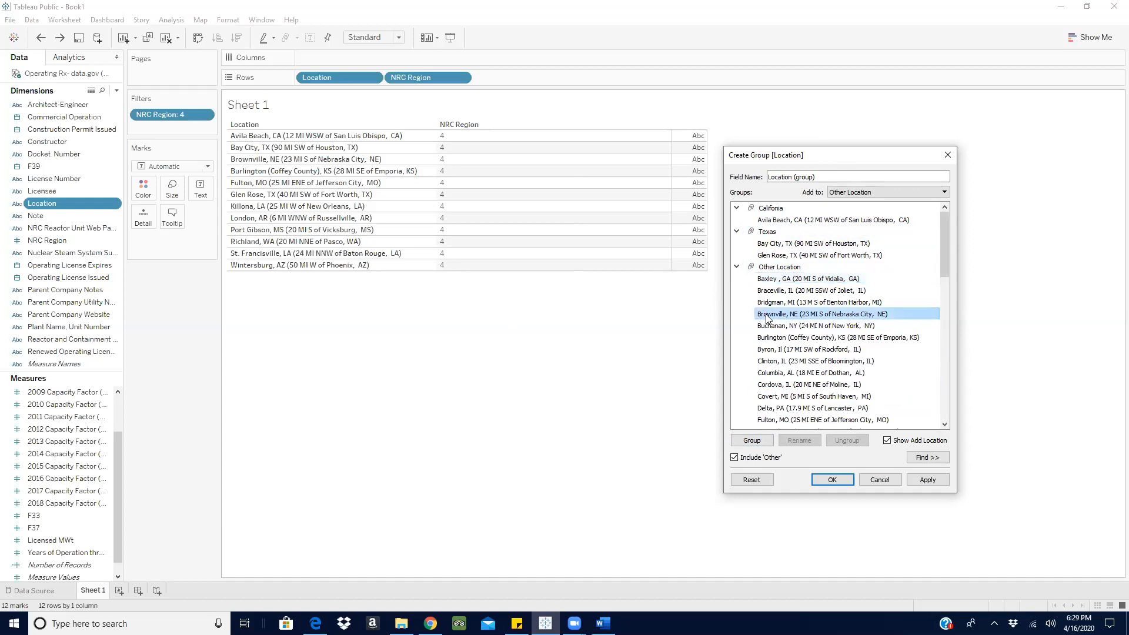
pyautogui.click(751, 441)
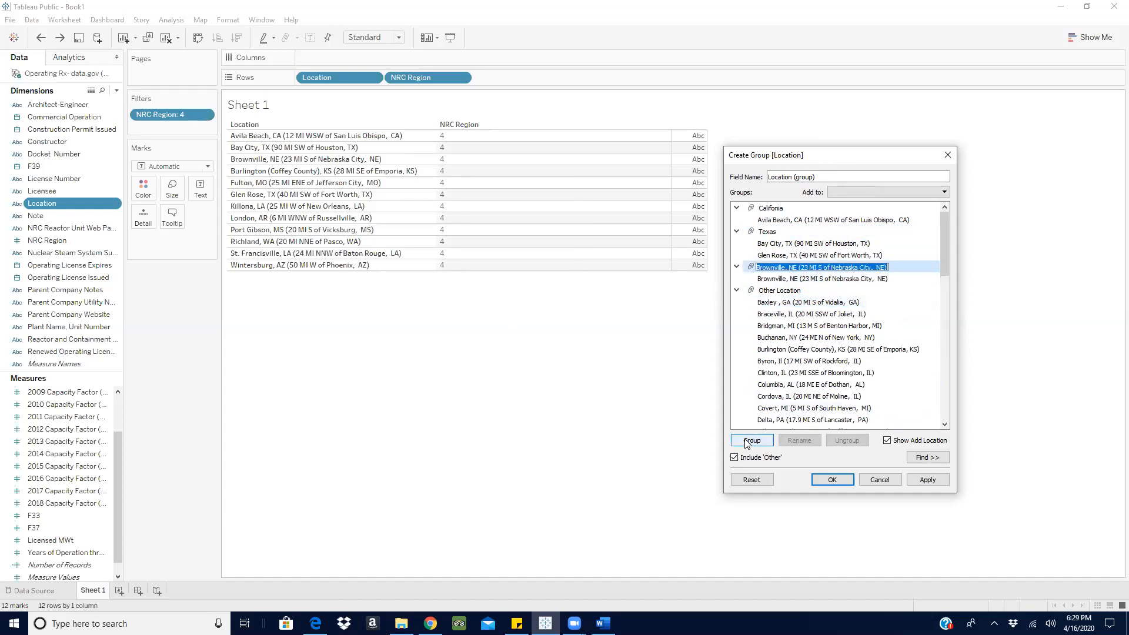
pyautogui.write('N')
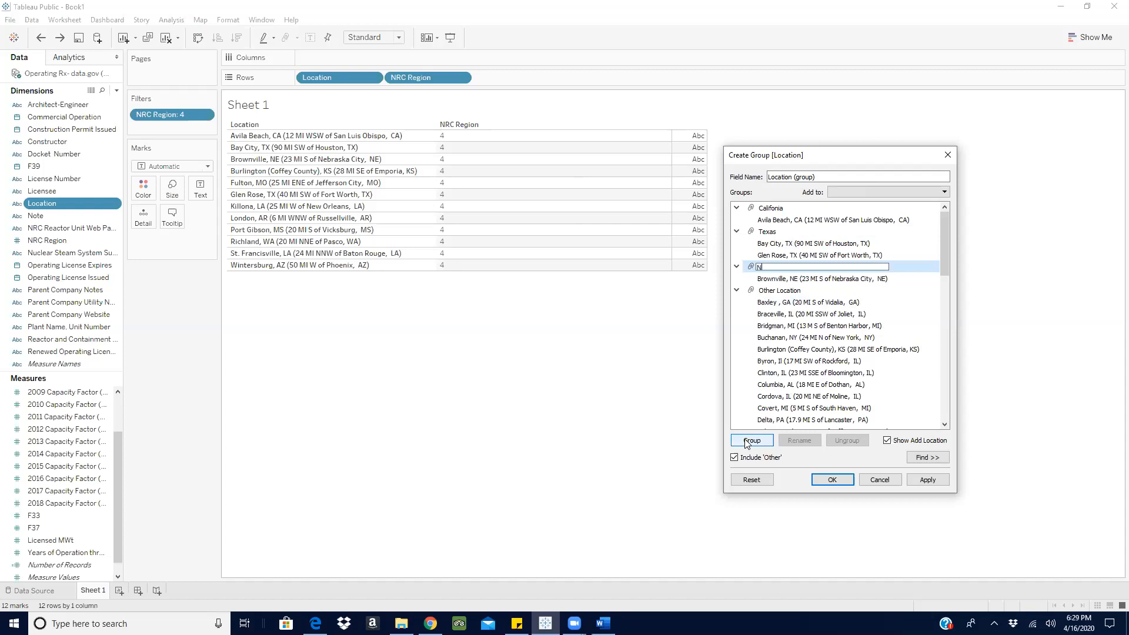
pyautogui.write('ebraska')
pyautogui.click(927, 479)
pyautogui.click(824, 478)
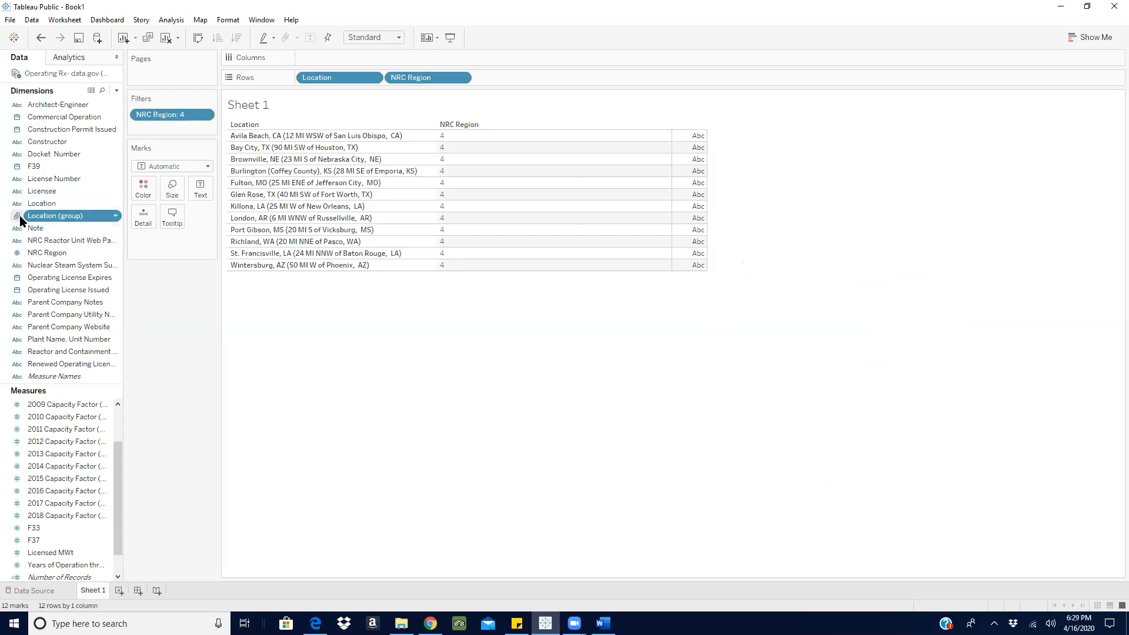
# Show a filter for the Location (group) field and remove the NRC Region filter from the sheet
pyautogui.rightClick(117, 218)
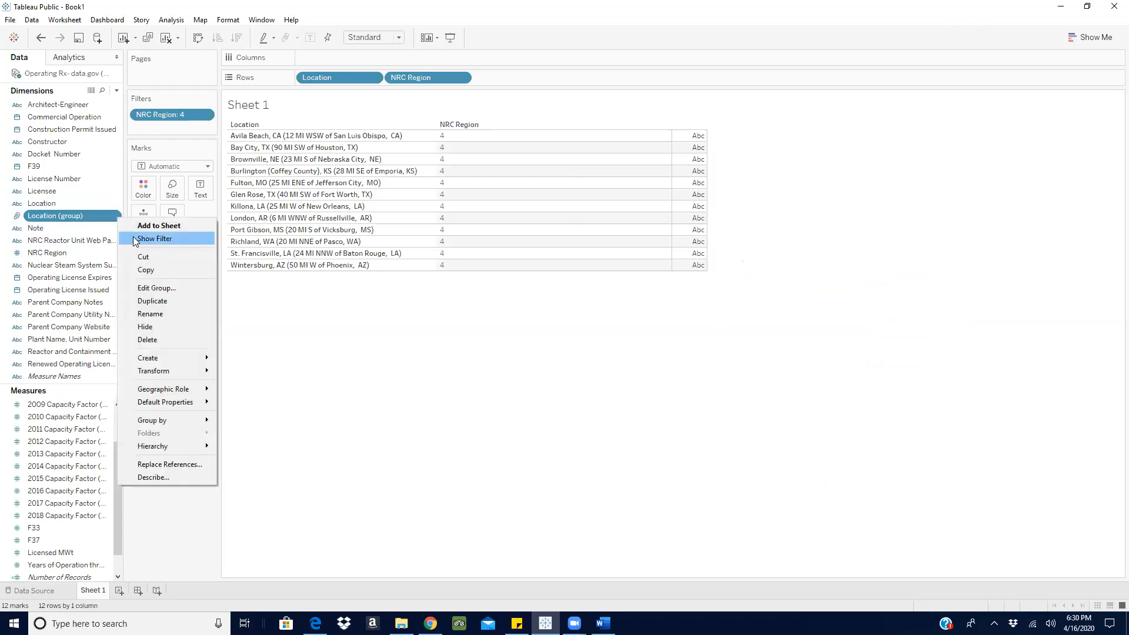
pyautogui.click(134, 240)
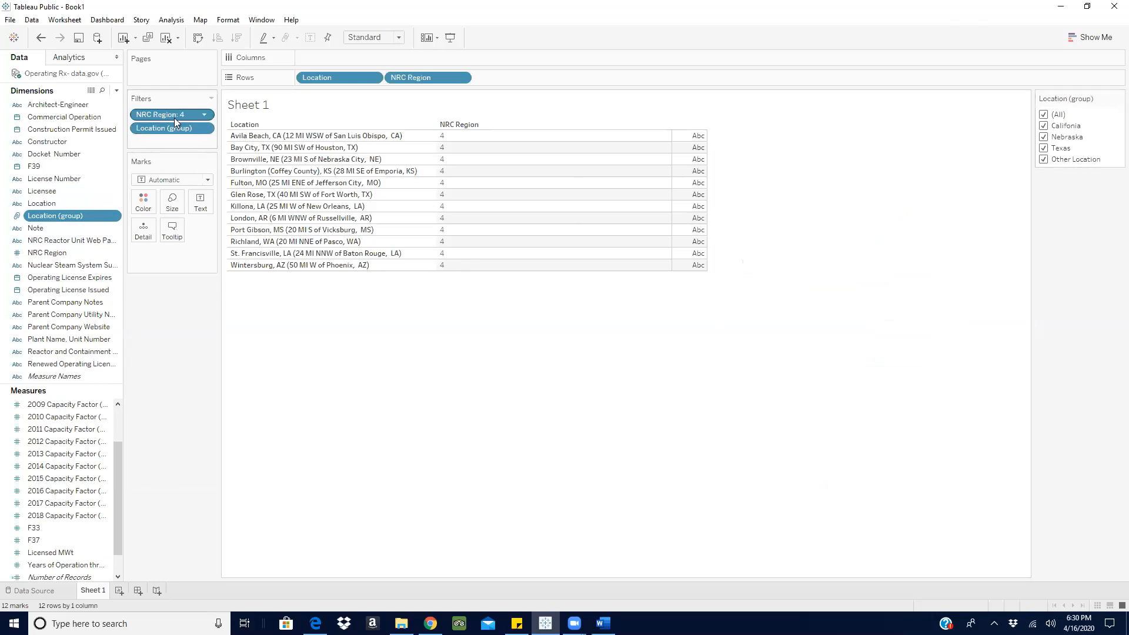
pyautogui.moveTo(169, 116); pyautogui.dragTo(179, 314)
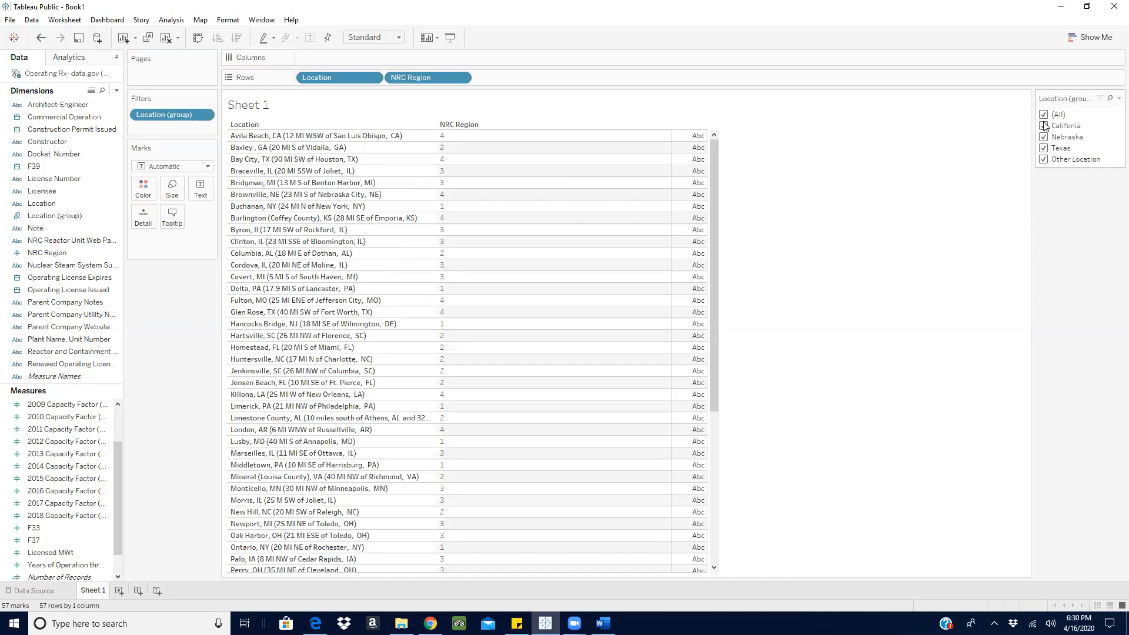
# Add an Apply button to the Location (group) filter and limit the view to the Califonia group
pyautogui.click(1119, 98)
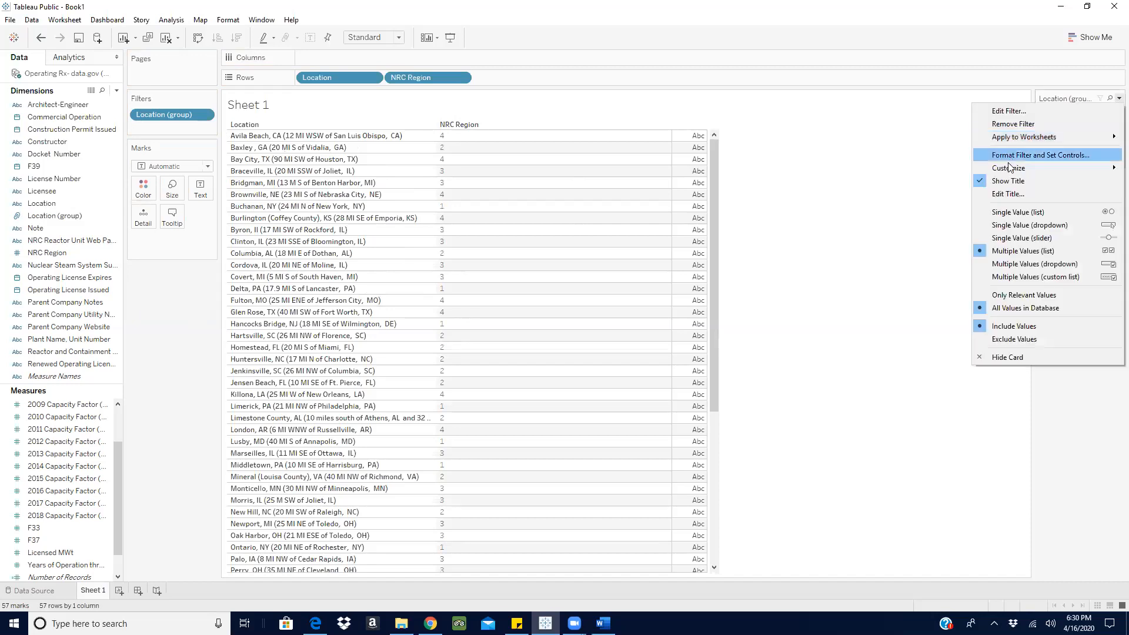
pyautogui.moveTo(1010, 167)
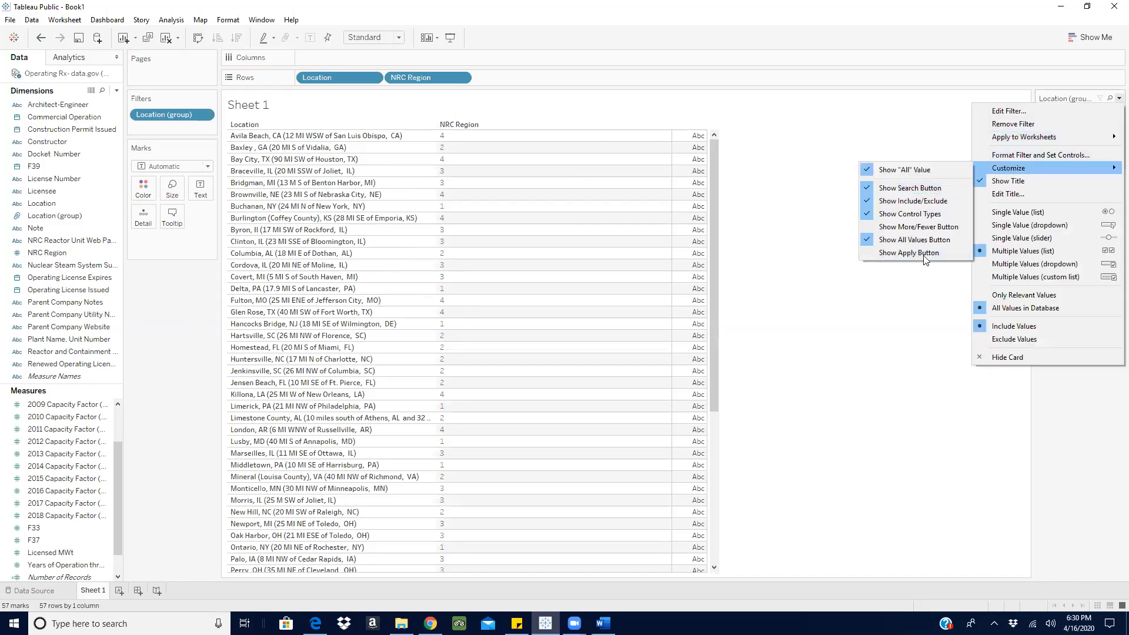
pyautogui.click(925, 254)
pyautogui.click(1045, 126)
pyautogui.click(1103, 172)
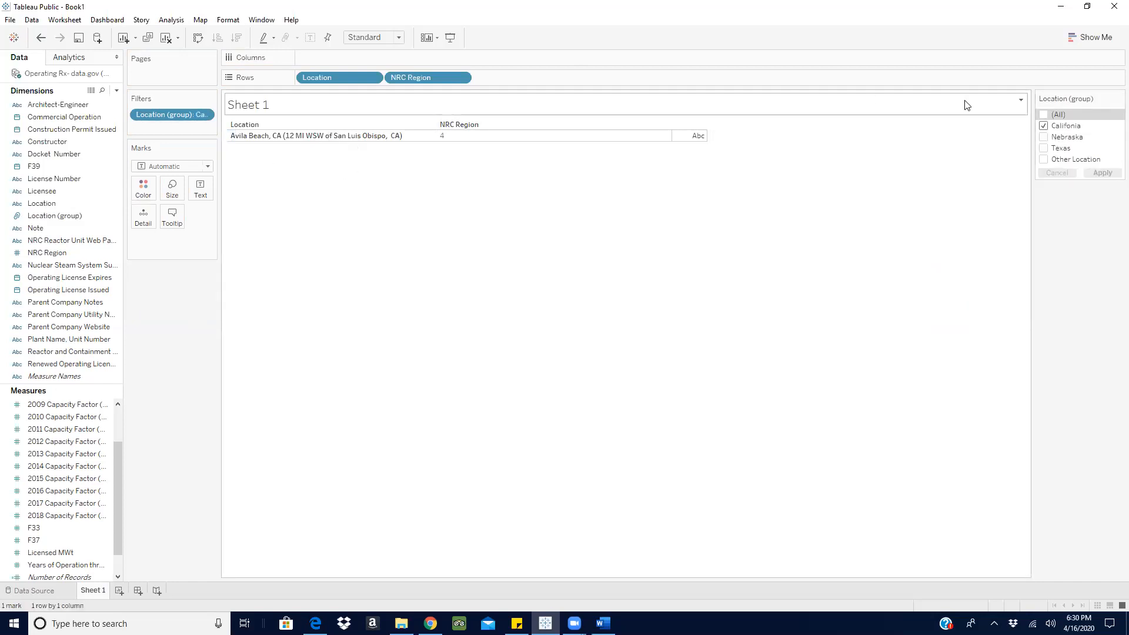
# Switch the Location (group) filter to Other Location only, apply it and look through the listed locations
pyautogui.click(1053, 127)
pyautogui.click(1045, 159)
pyautogui.click(1109, 174)
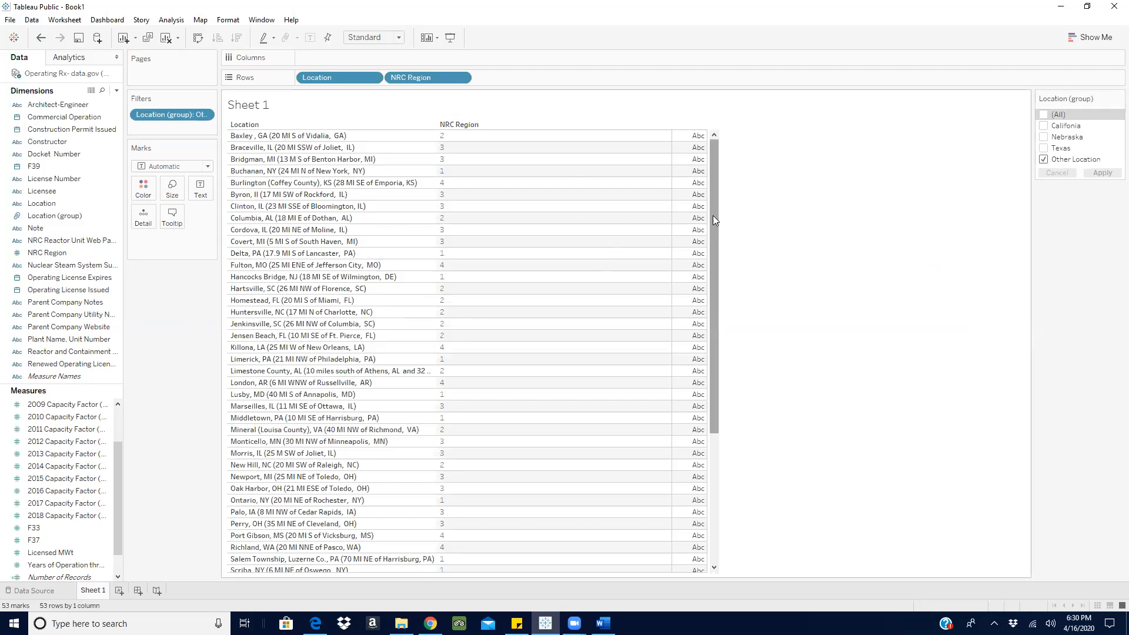
pyautogui.moveTo(713, 215); pyautogui.dragTo(721, 379)
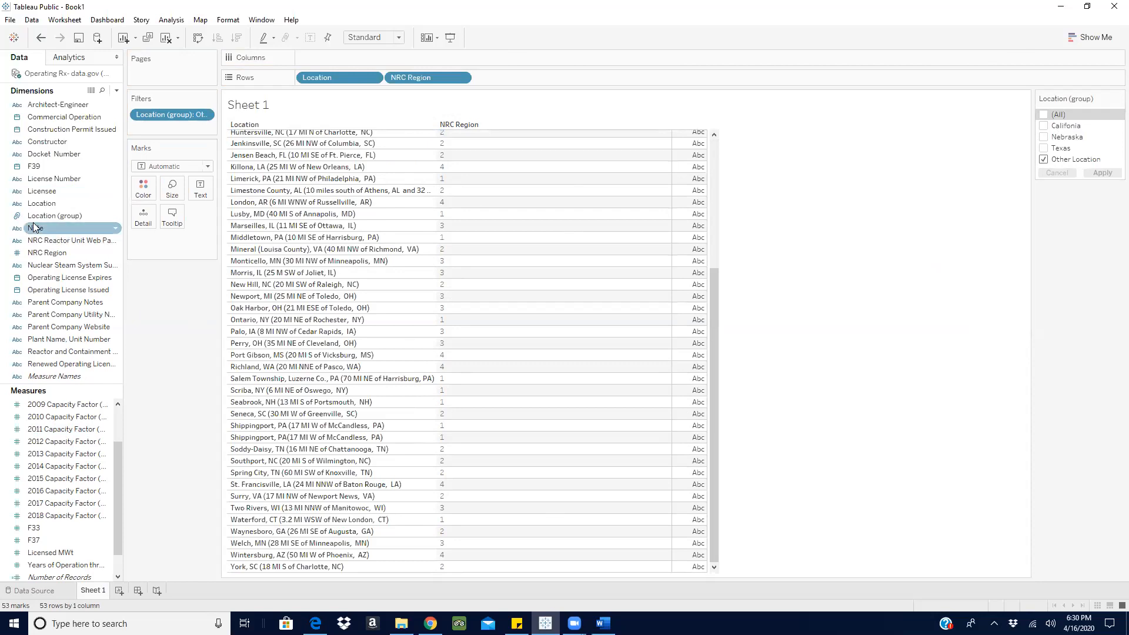
# Edit the Location (group) field so that London, AR forms its own group named "Arksas"
pyautogui.click(112, 222)
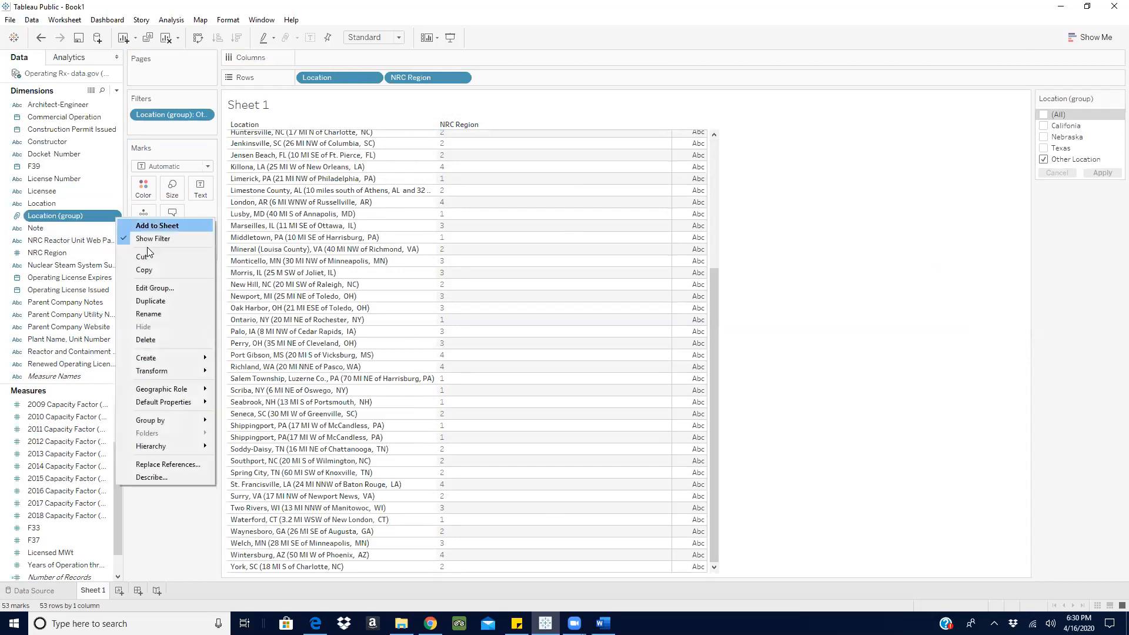
pyautogui.click(155, 291)
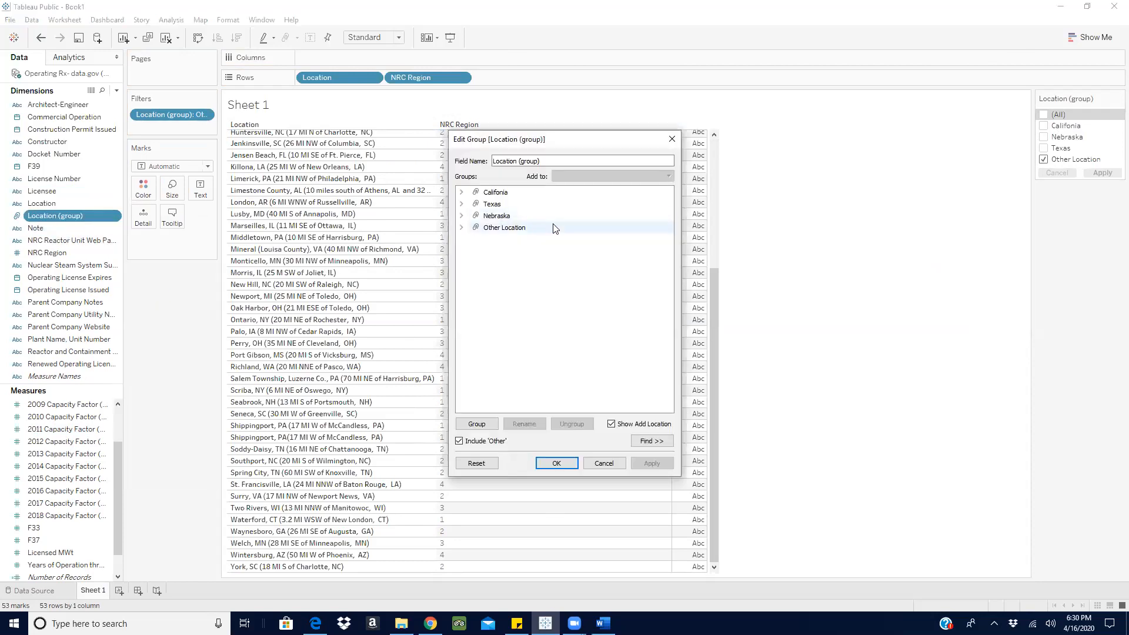
pyautogui.click(462, 229)
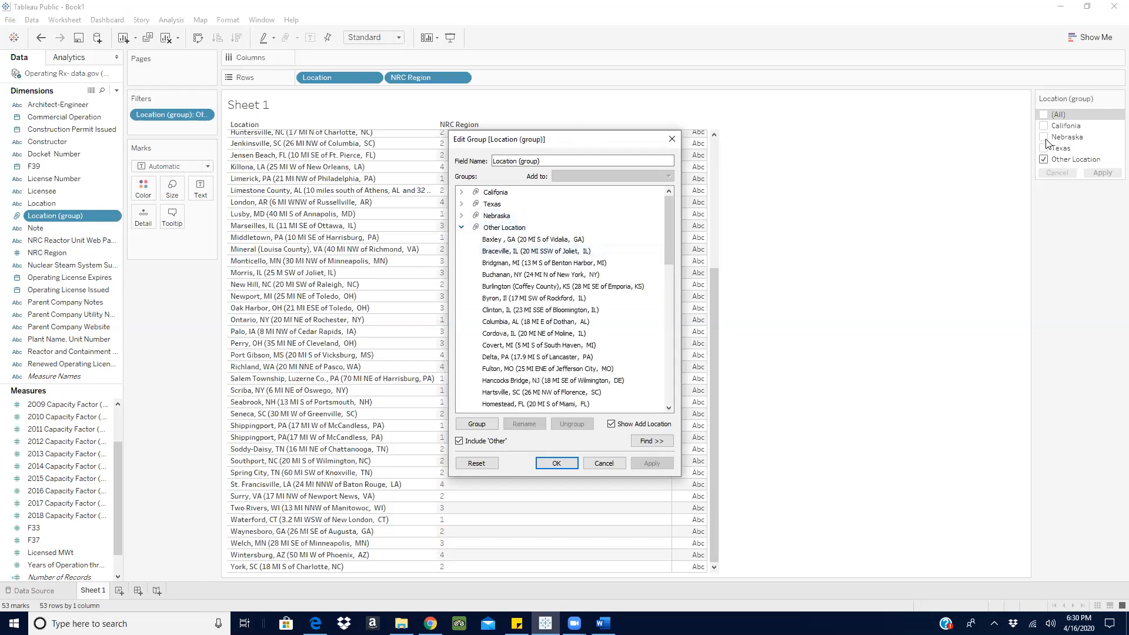
pyautogui.moveTo(634, 143); pyautogui.dragTo(803, 163)
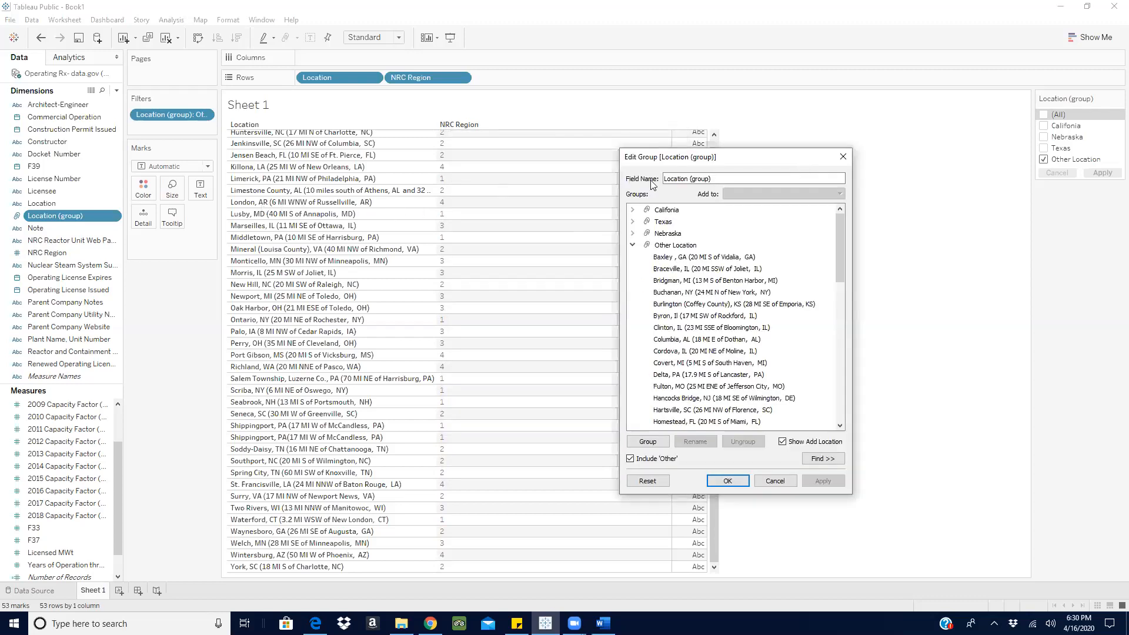
pyautogui.scroll(-3, 714, 316)
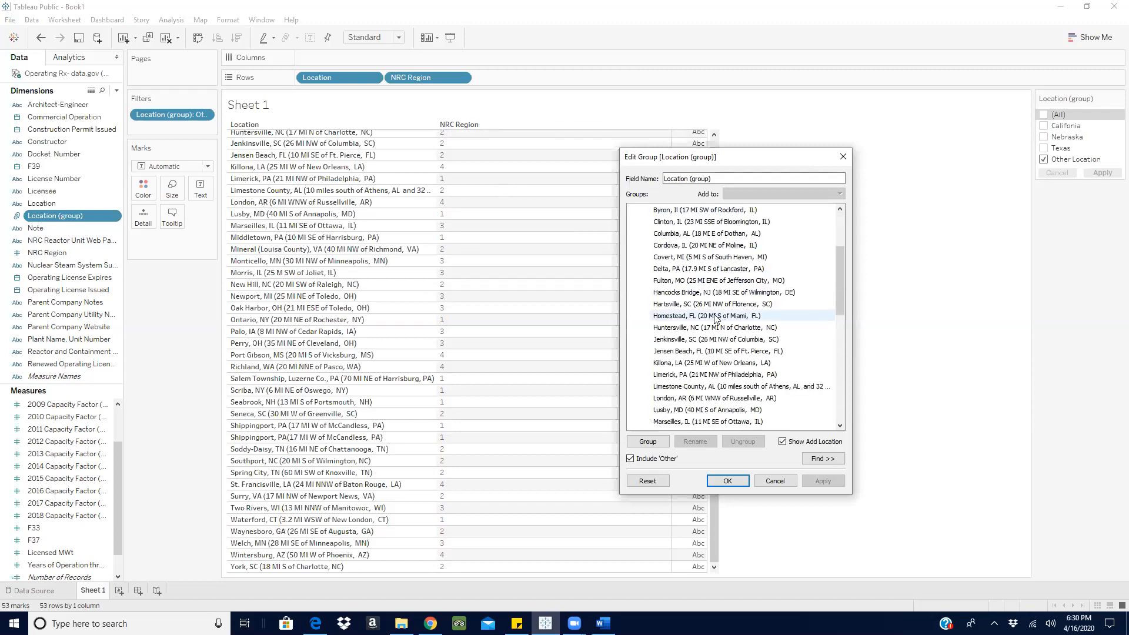
pyautogui.click(682, 399)
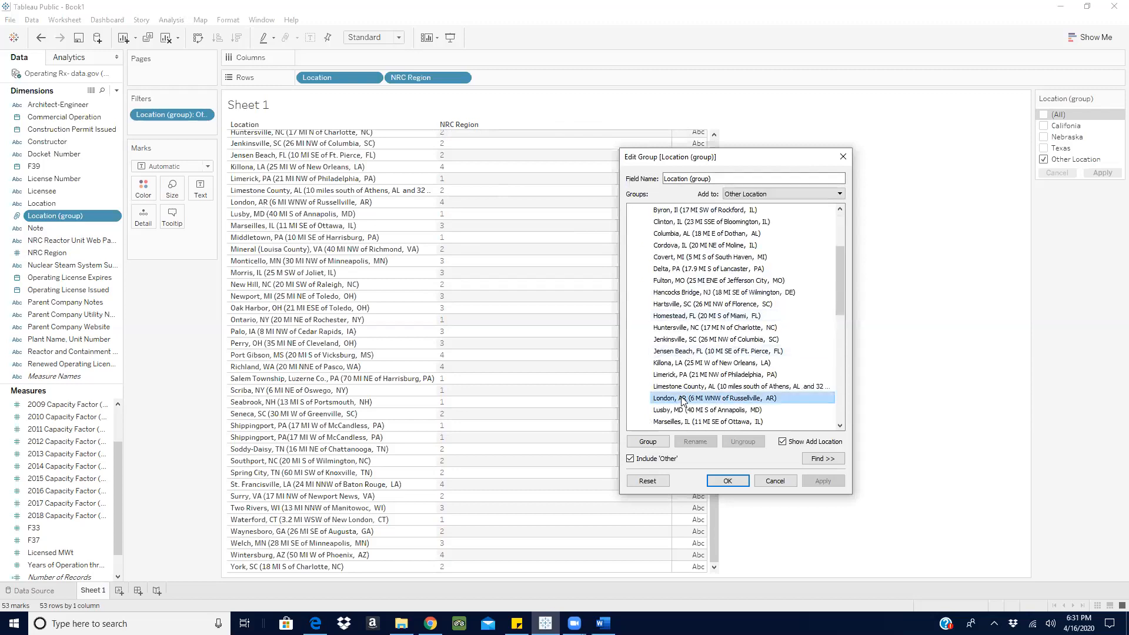
pyautogui.click(649, 442)
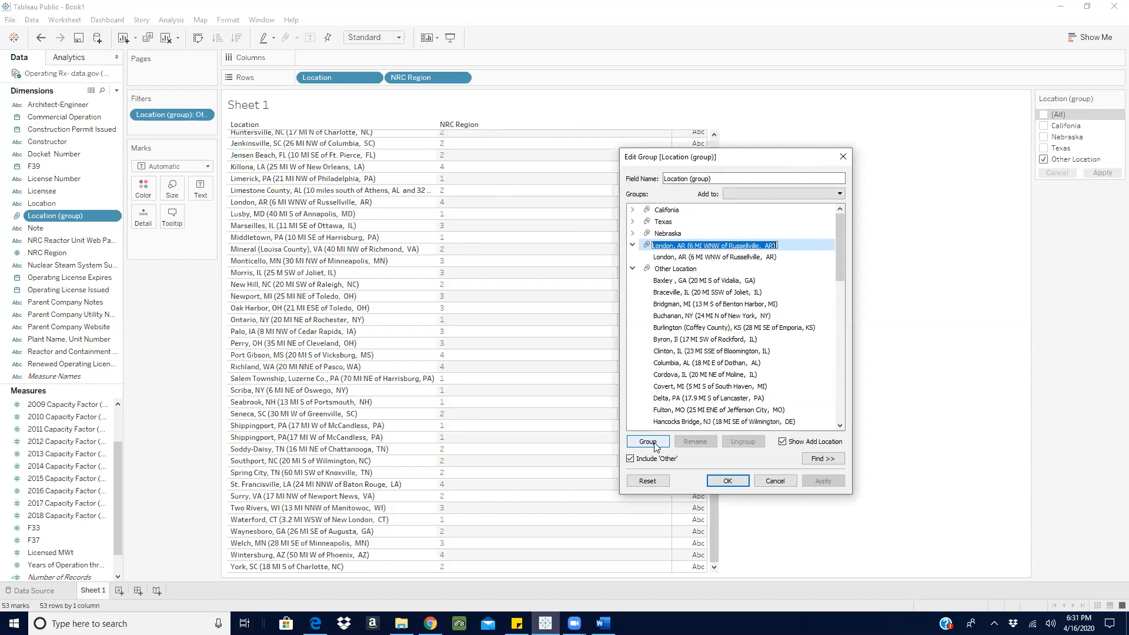
pyautogui.write('Arksas')
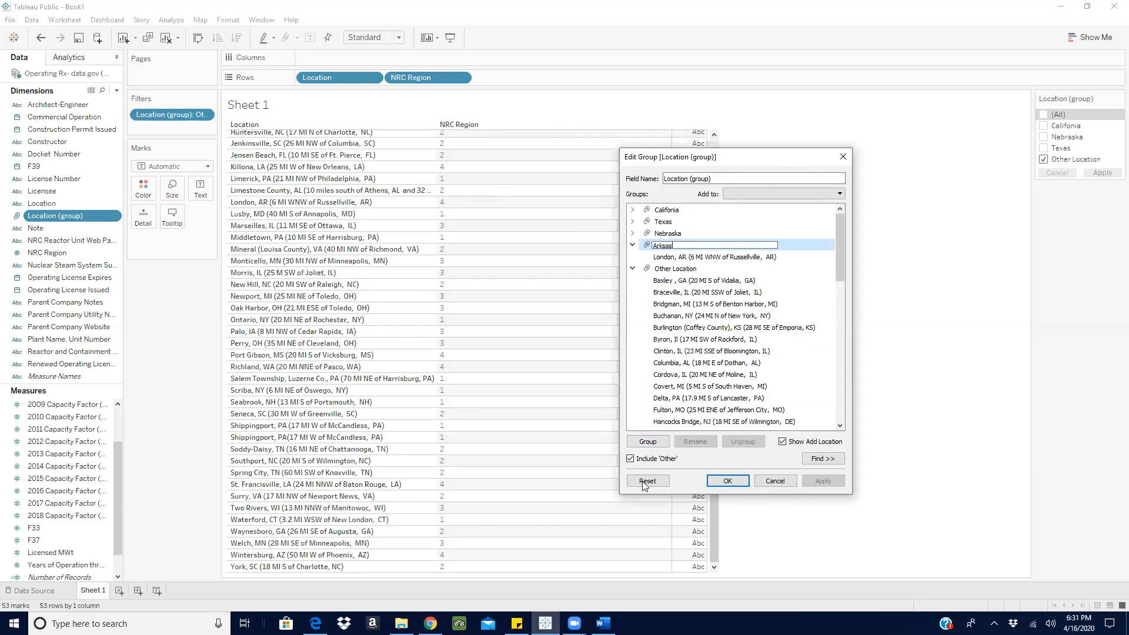
pyautogui.click(728, 482)
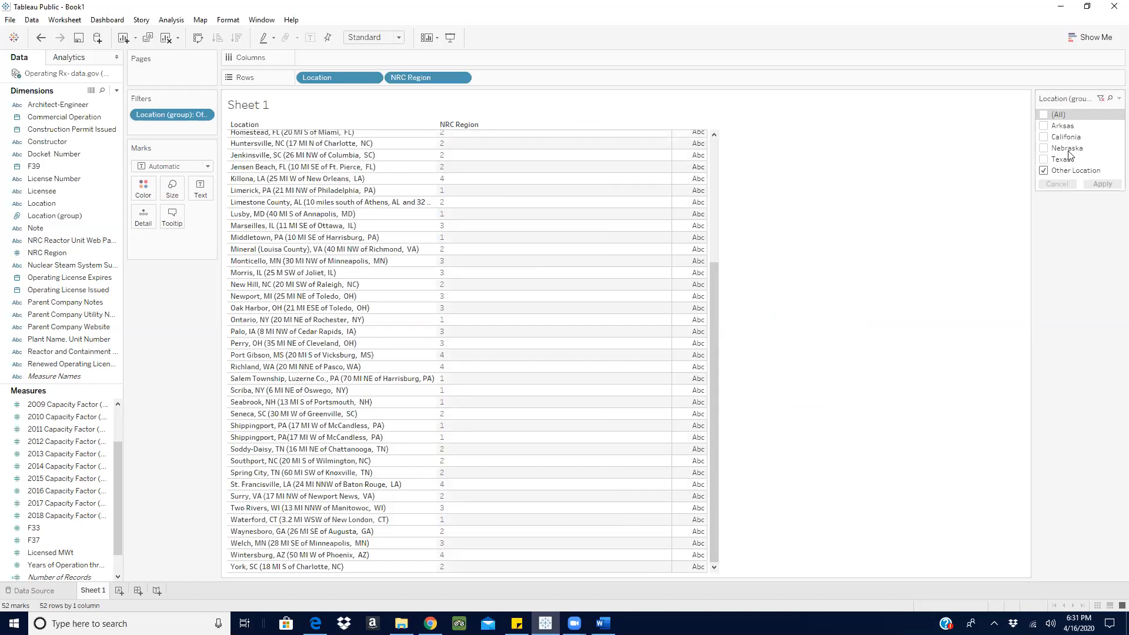
# Switch the Location (group) filter from Other Location to the Arksas group only and apply it
pyautogui.click(1044, 171)
pyautogui.click(1044, 126)
pyautogui.click(1101, 184)
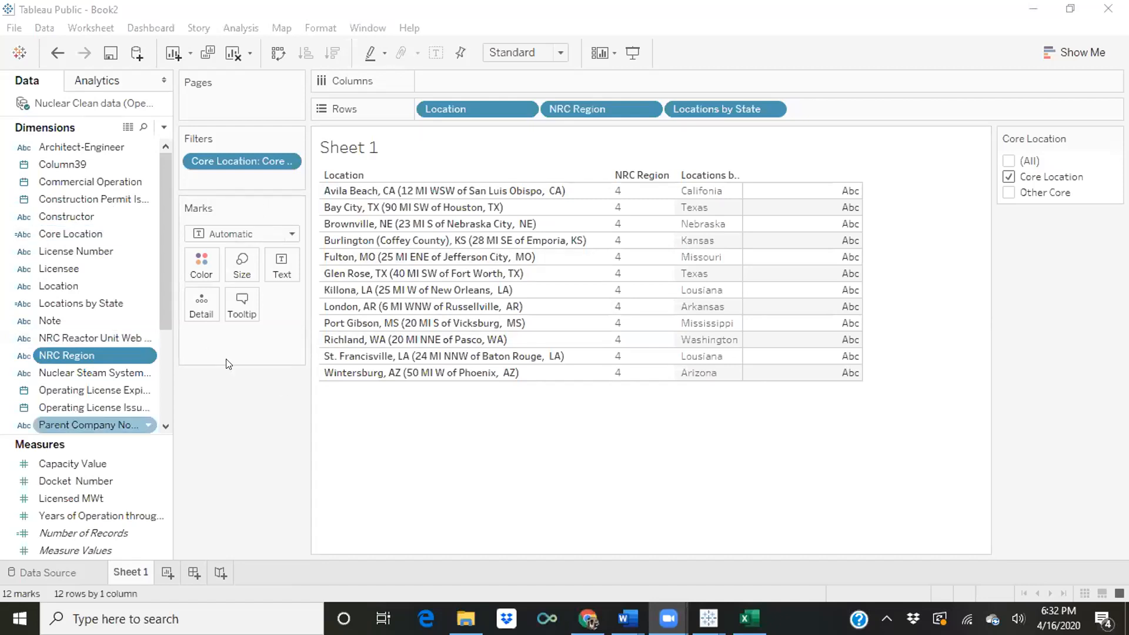
# Take Locations by State off the rows and clear the whole sheet of its fields and filters
pyautogui.moveTo(791, 196)
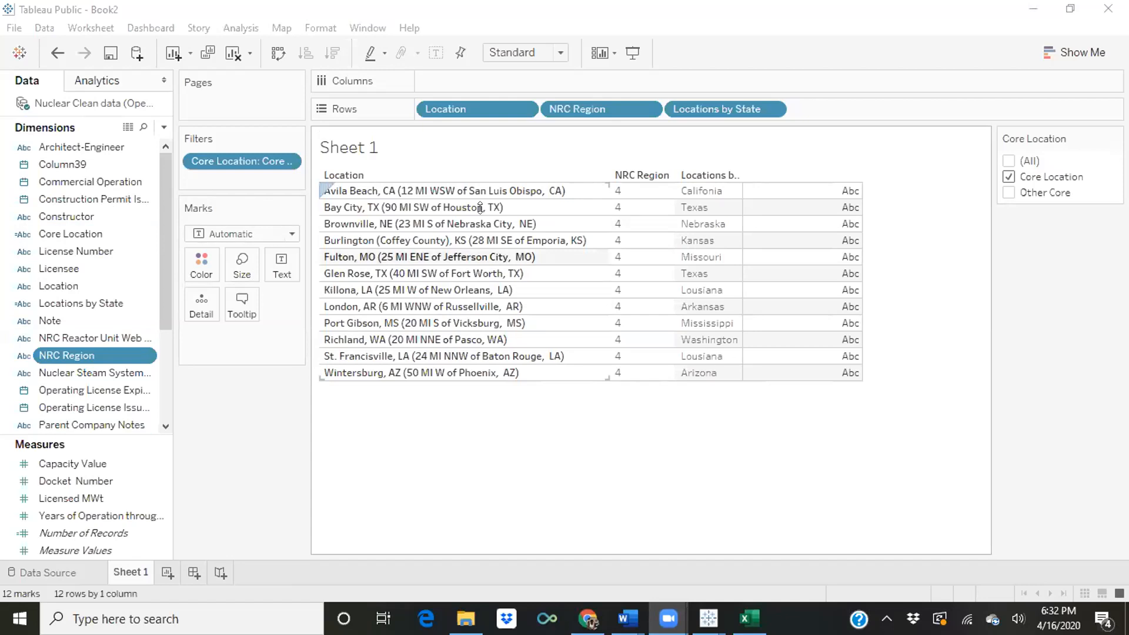
pyautogui.moveTo(764, 109); pyautogui.dragTo(809, 217)
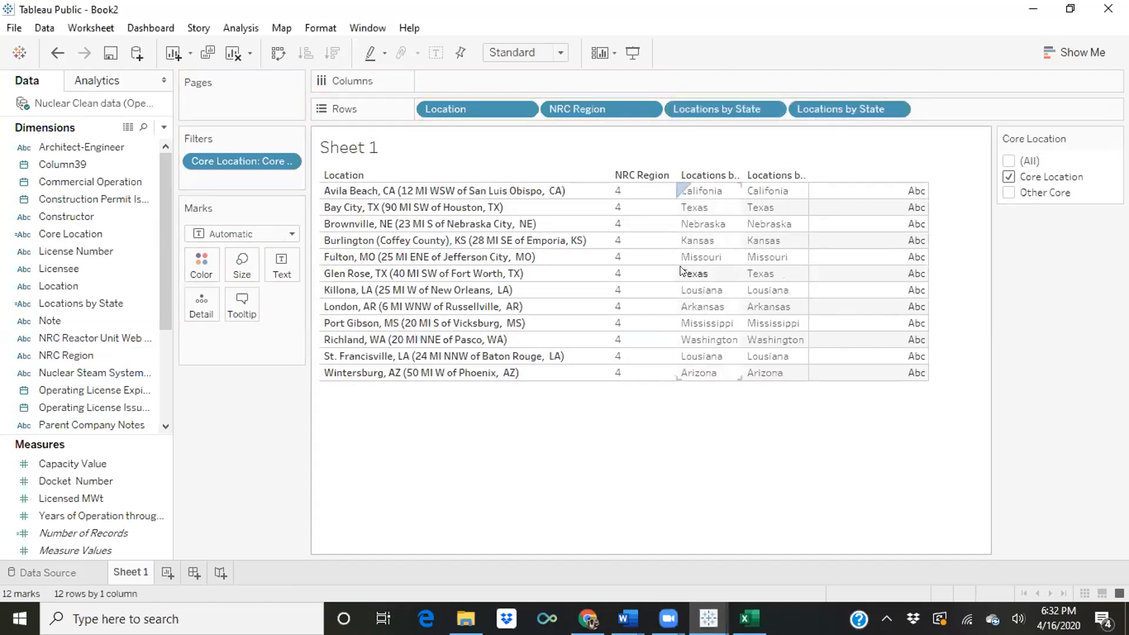
pyautogui.moveTo(868, 110); pyautogui.dragTo(325, 436)
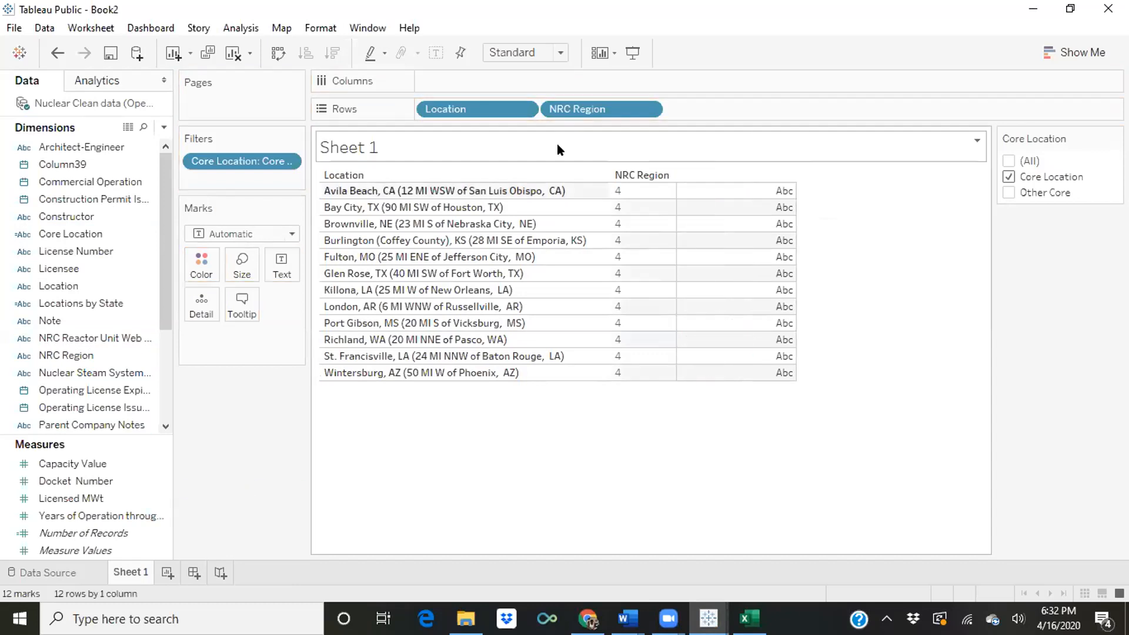
pyautogui.click(238, 57)
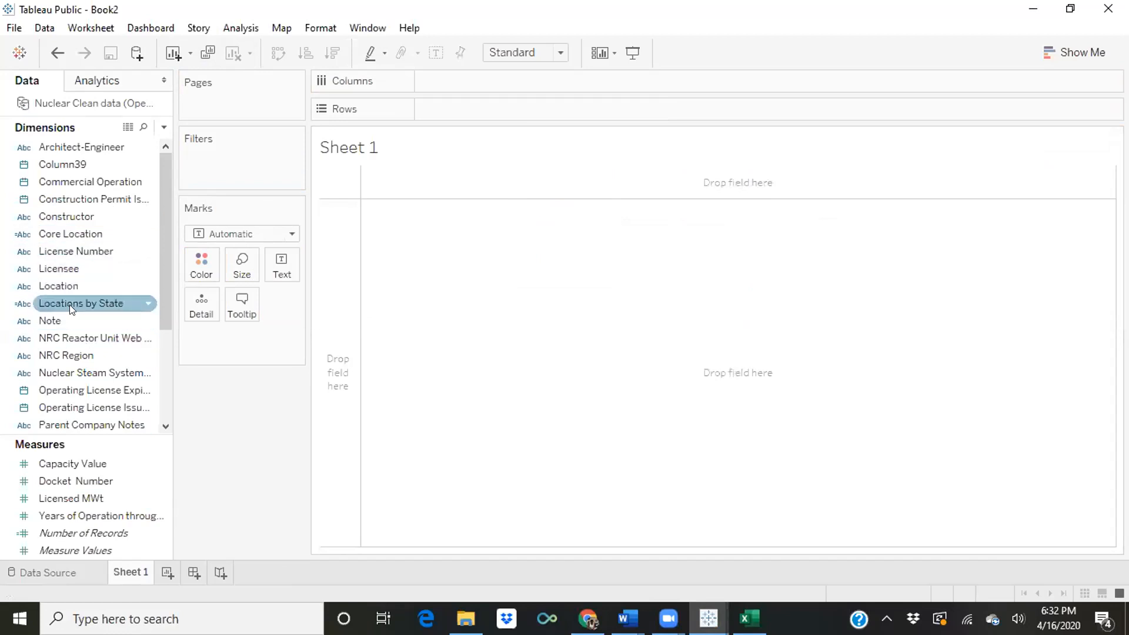
# Build a table with Location, Core Location and Locations by State on the rows, without duplicate fields
pyautogui.moveTo(68, 283); pyautogui.dragTo(443, 117)
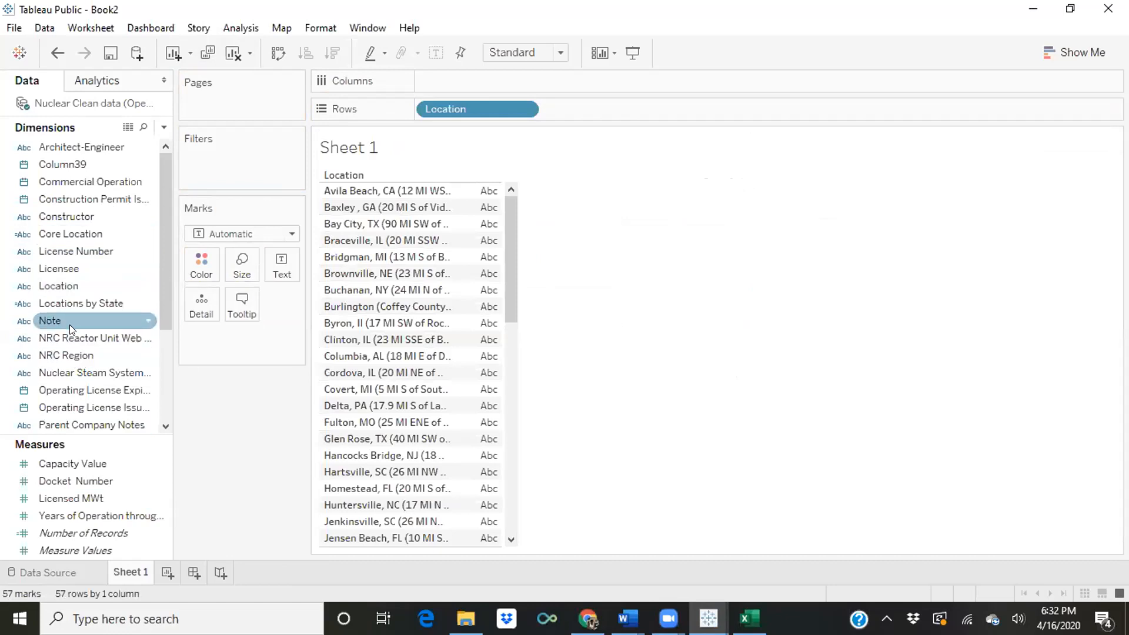
pyautogui.moveTo(84, 232); pyautogui.dragTo(444, 212)
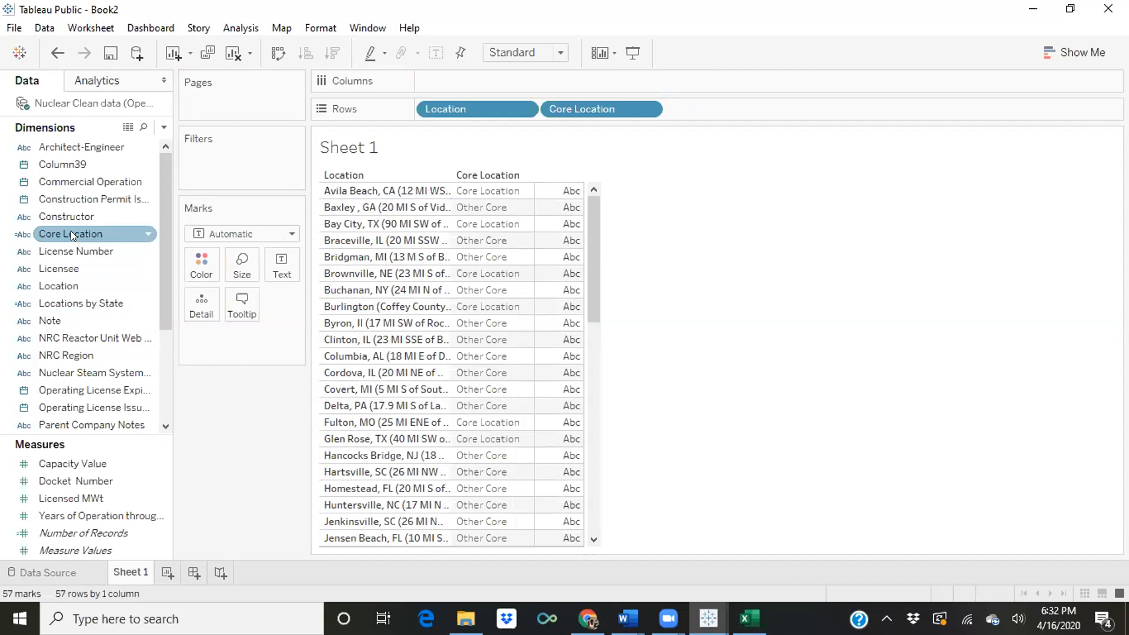
pyautogui.moveTo(71, 236); pyautogui.dragTo(567, 222)
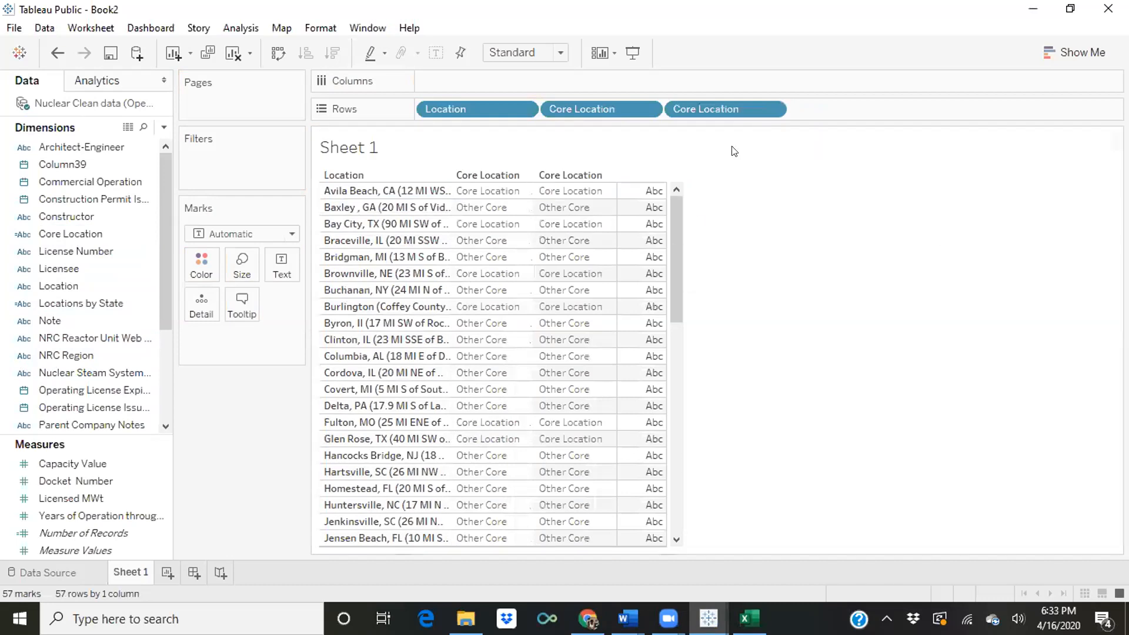
pyautogui.click(1082, 47)
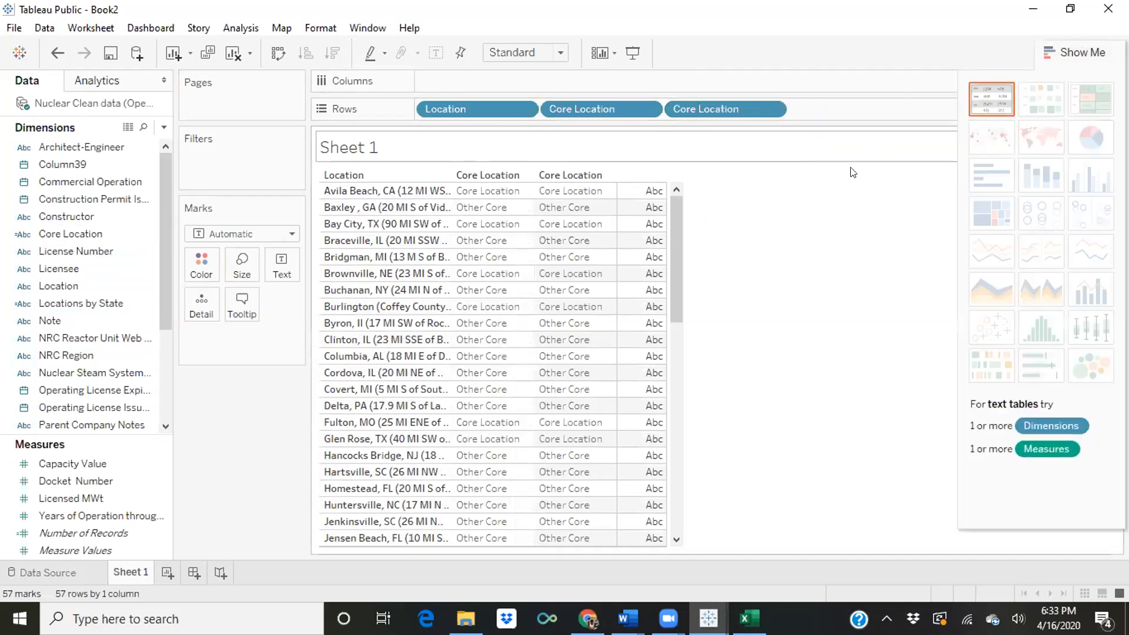
pyautogui.moveTo(755, 111); pyautogui.dragTo(162, 478)
pyautogui.moveTo(69, 299); pyautogui.dragTo(559, 258)
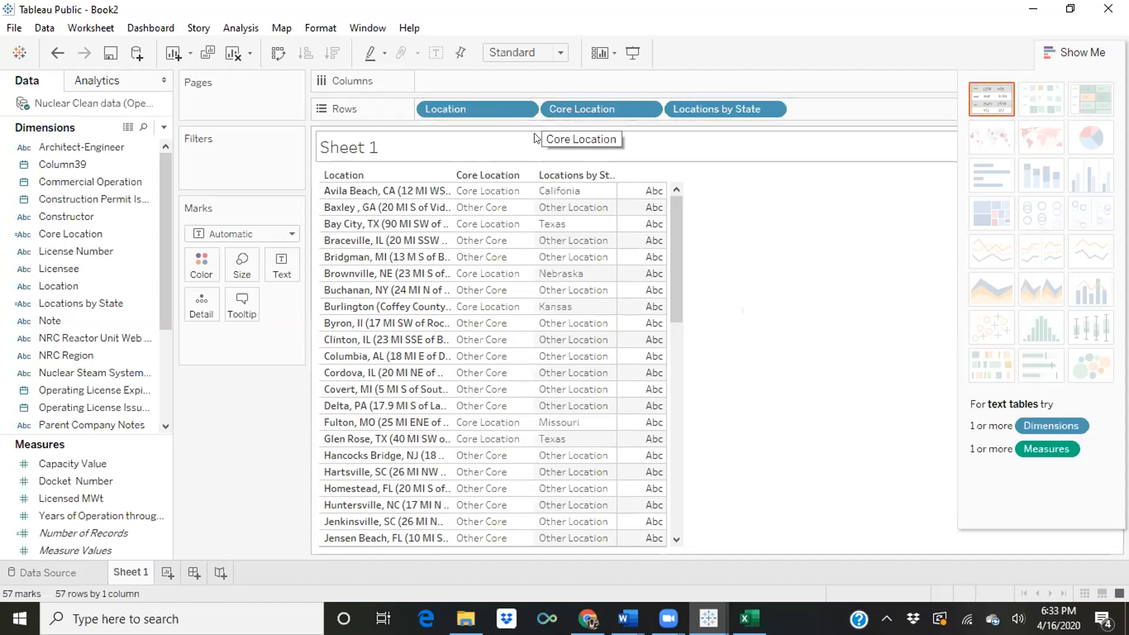
pyautogui.click(570, 112)
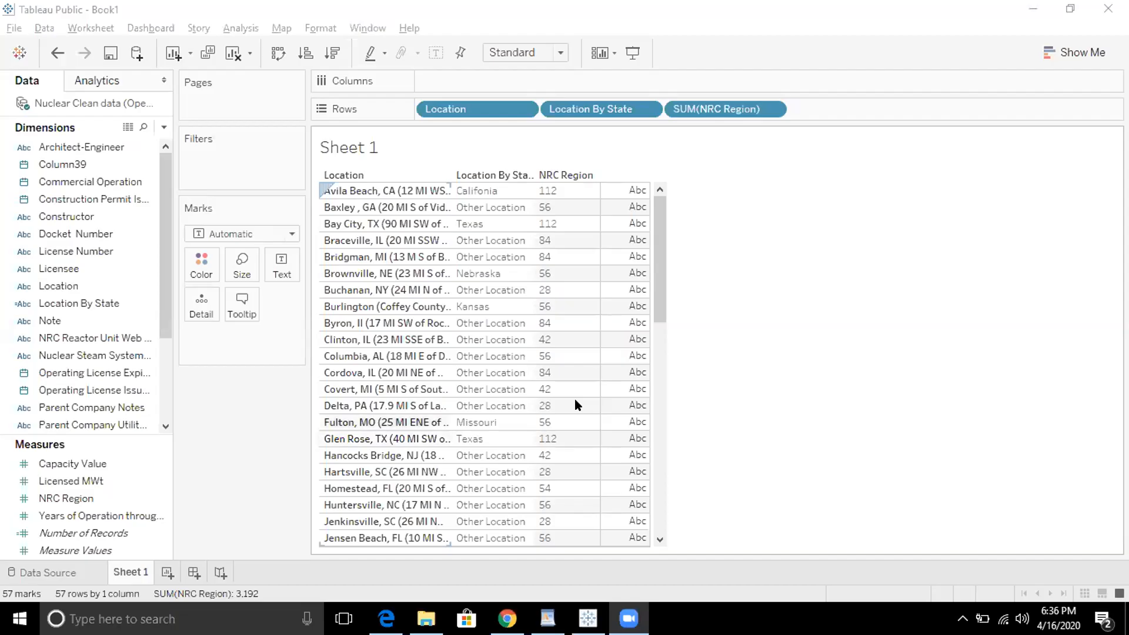
# Remove the summed NRC Region from the rows of Sheet 1 and add a new worksheet
pyautogui.moveTo(671, 111); pyautogui.dragTo(7, 341)
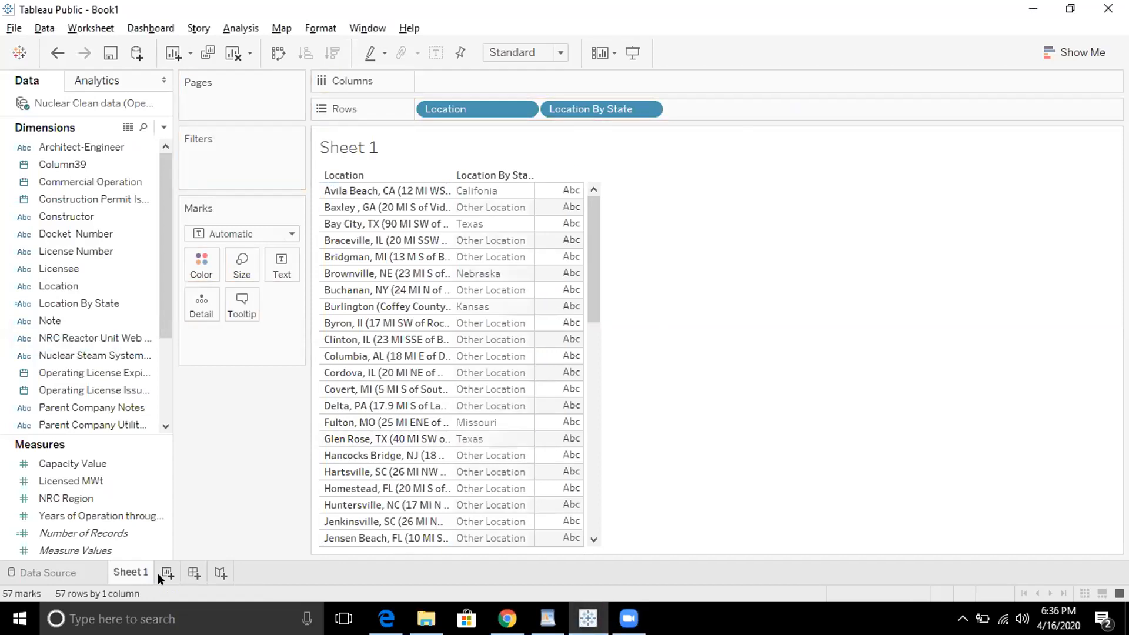
pyautogui.click(158, 572)
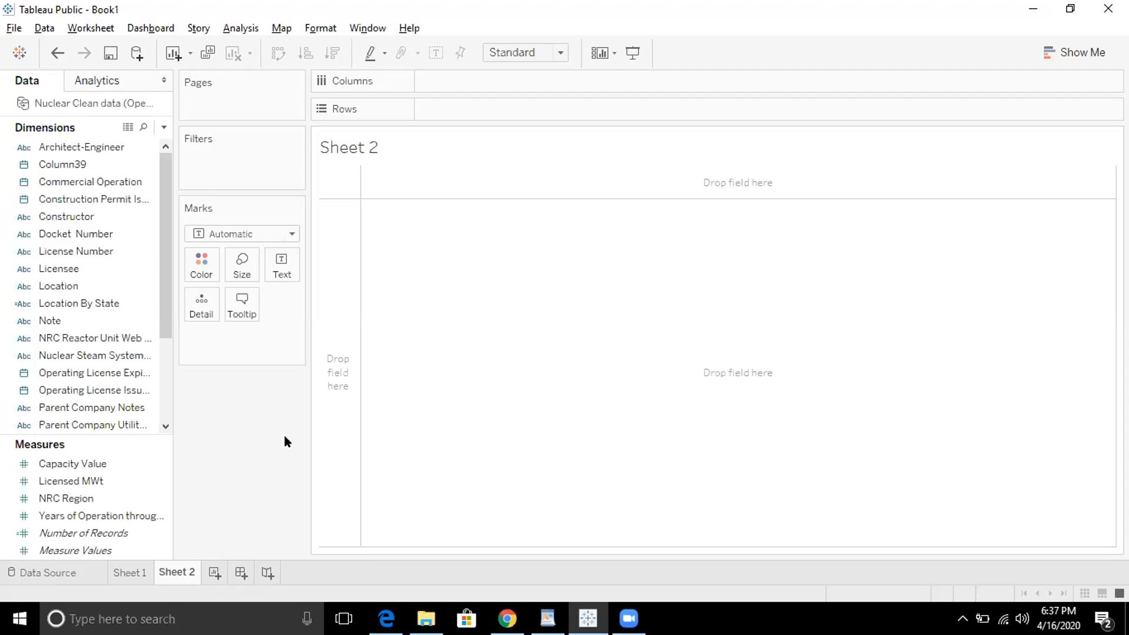
pyautogui.click(153, 124)
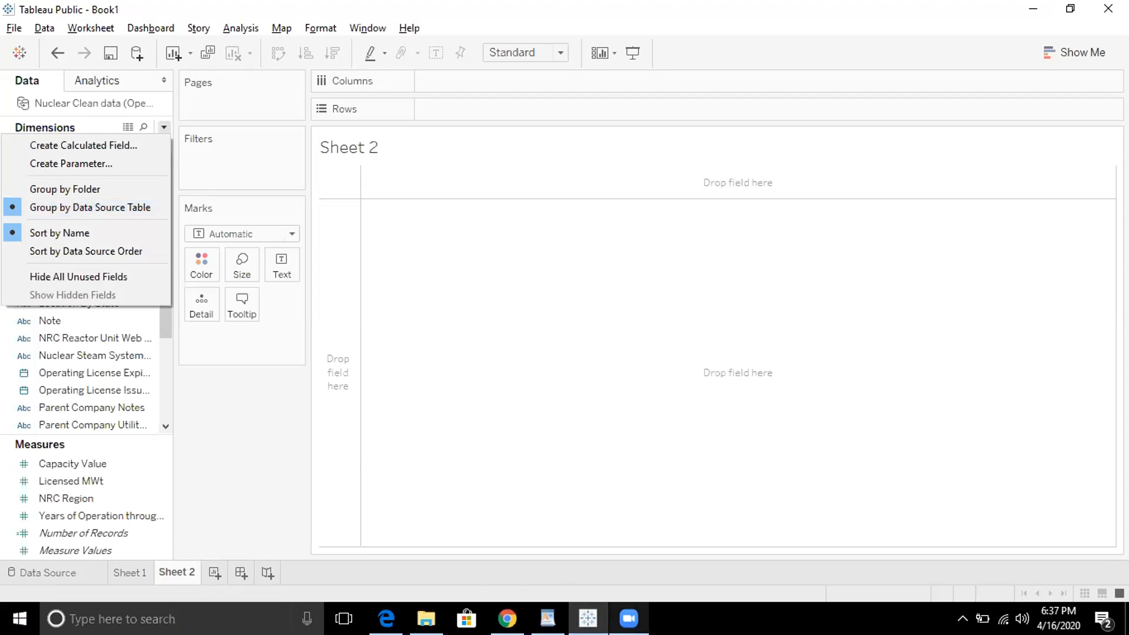
pyautogui.click(628, 619)
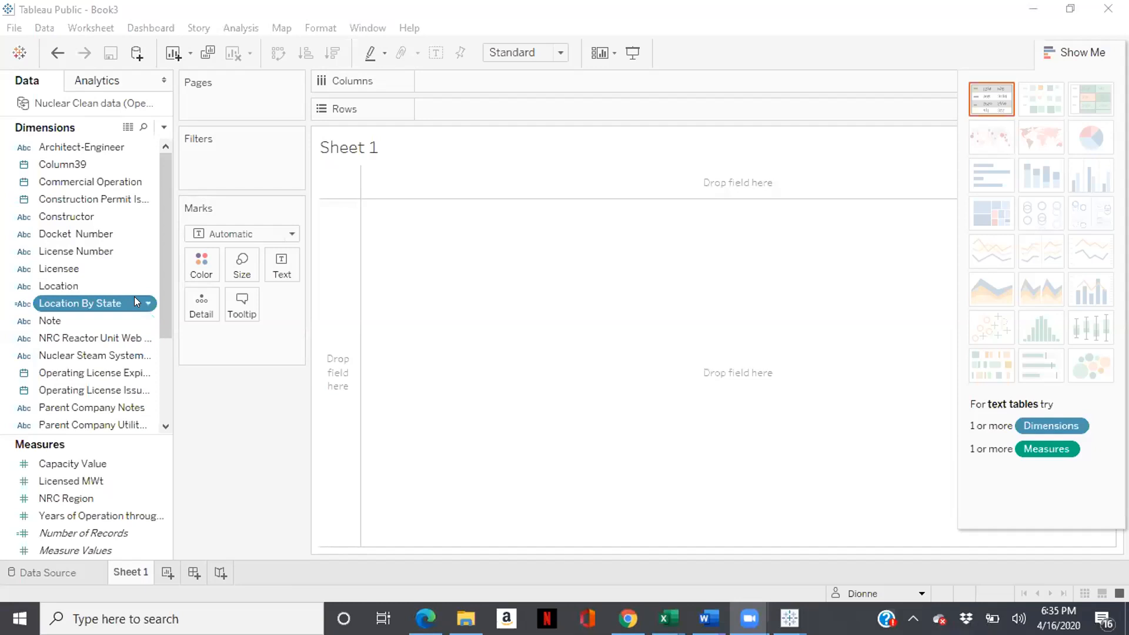
# Put NRC Region on the rows and convert NRC Region and Licensed MWt from measures to dimensions
pyautogui.keyDown('ctrl'); pyautogui.click(82, 499); pyautogui.keyUp('ctrl')
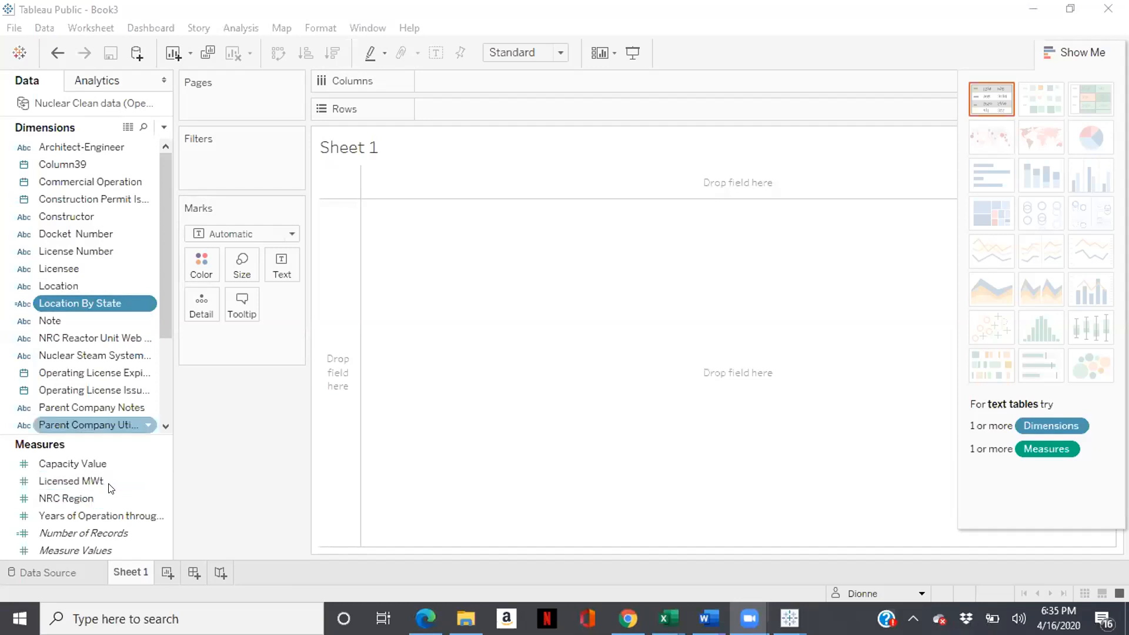
pyautogui.moveTo(86, 496); pyautogui.dragTo(469, 109)
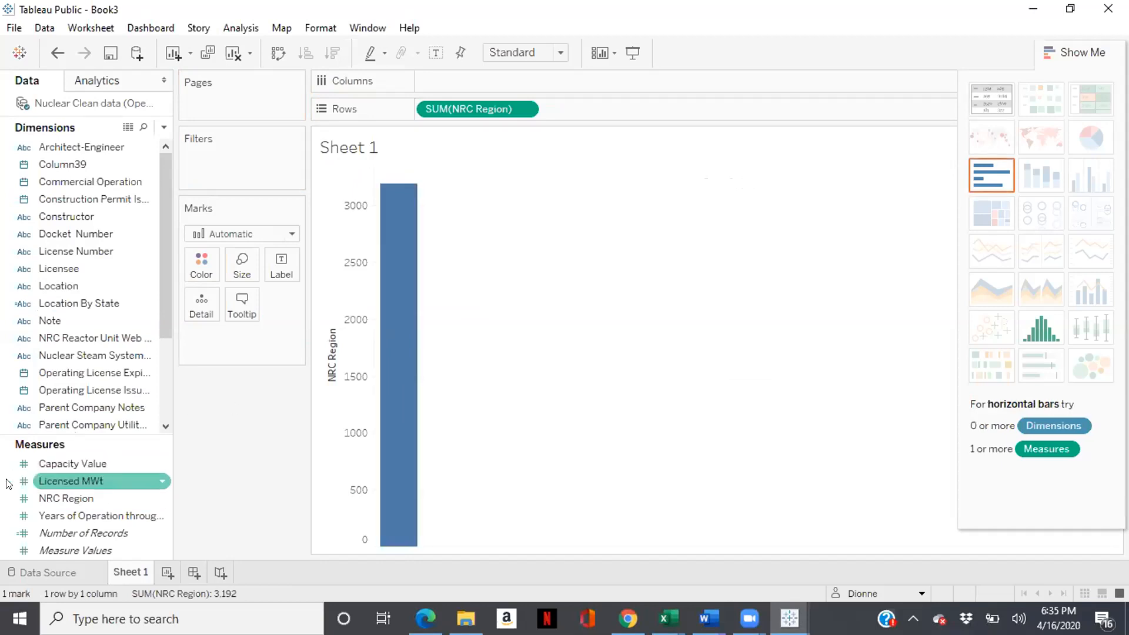
pyautogui.moveTo(29, 497); pyautogui.dragTo(22, 405)
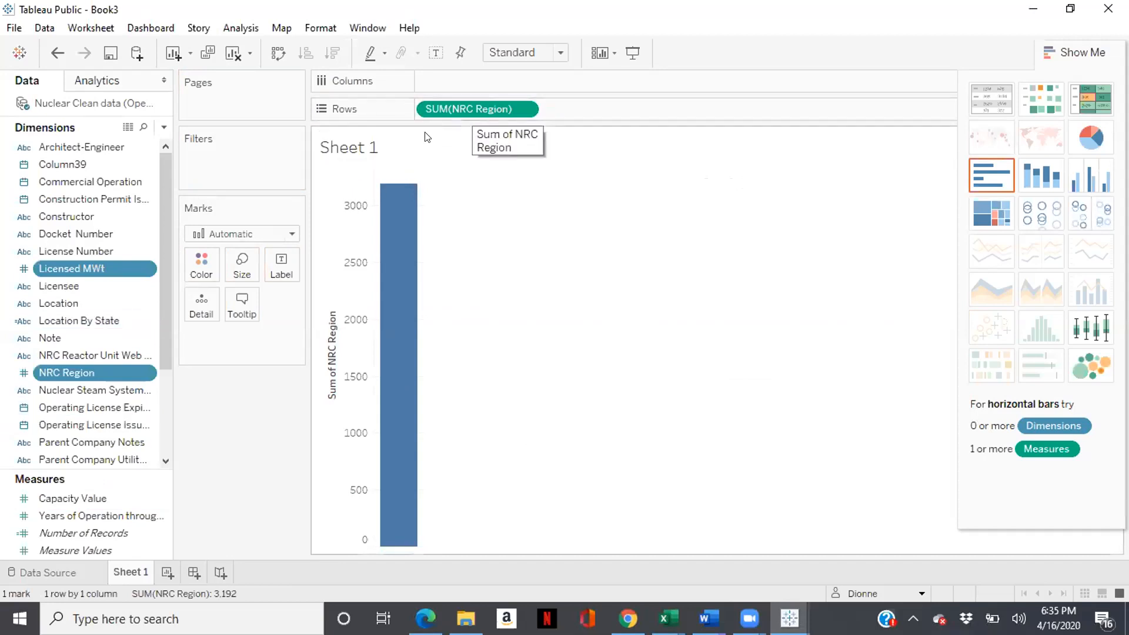
# Change the NRC Region data type to String and replace its sum on the rows with the plain dimension
pyautogui.click(20, 377)
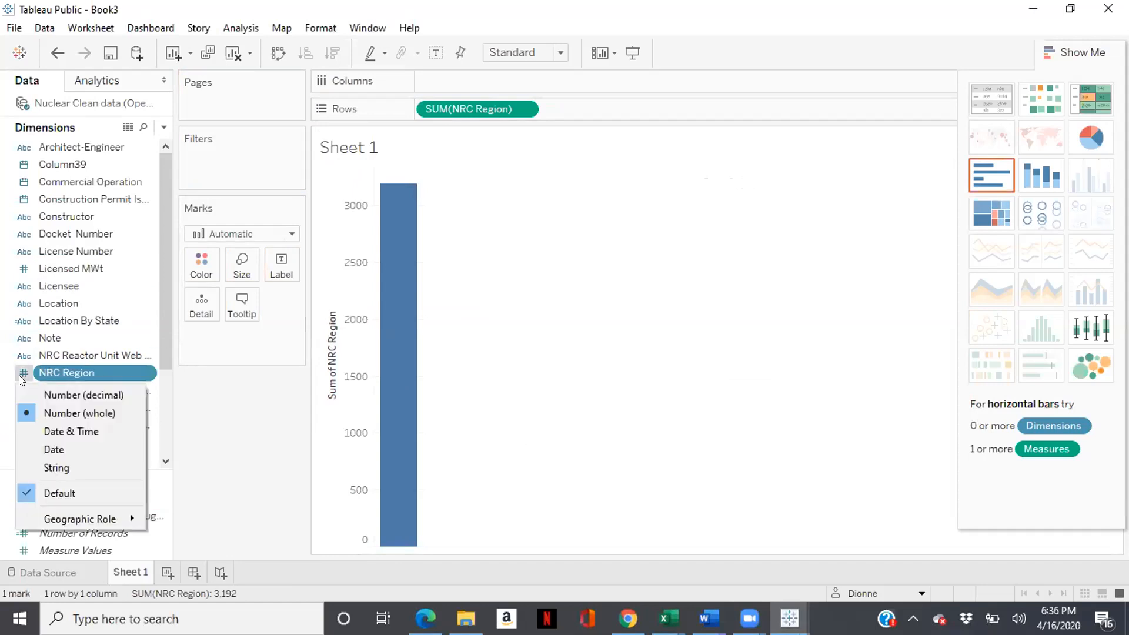
pyautogui.click(46, 464)
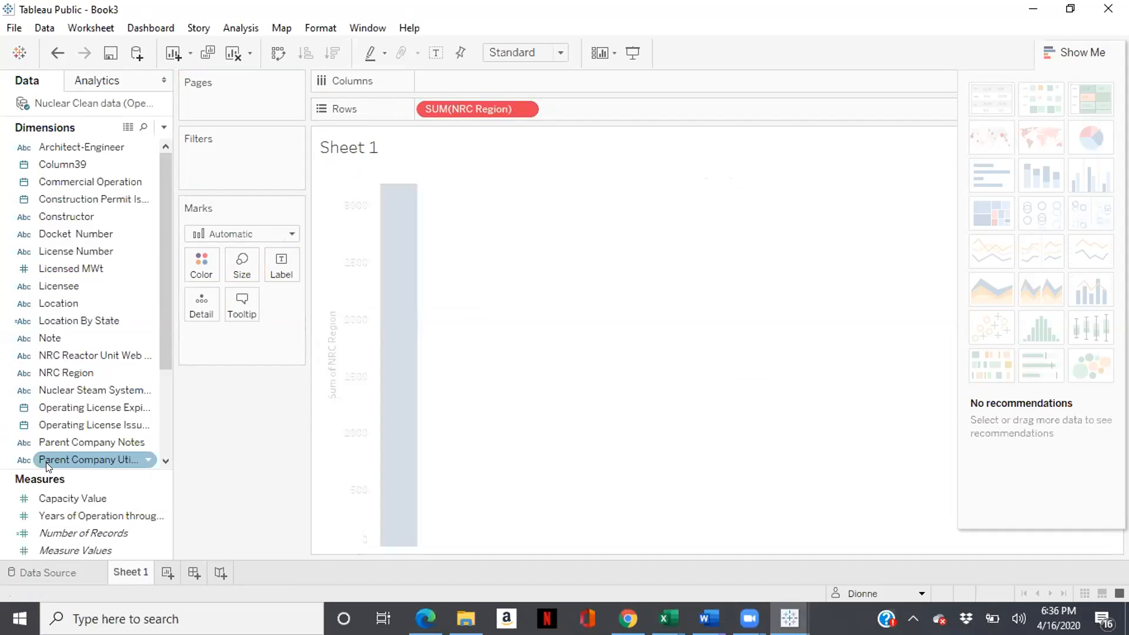
pyautogui.moveTo(445, 107); pyautogui.dragTo(47, 281)
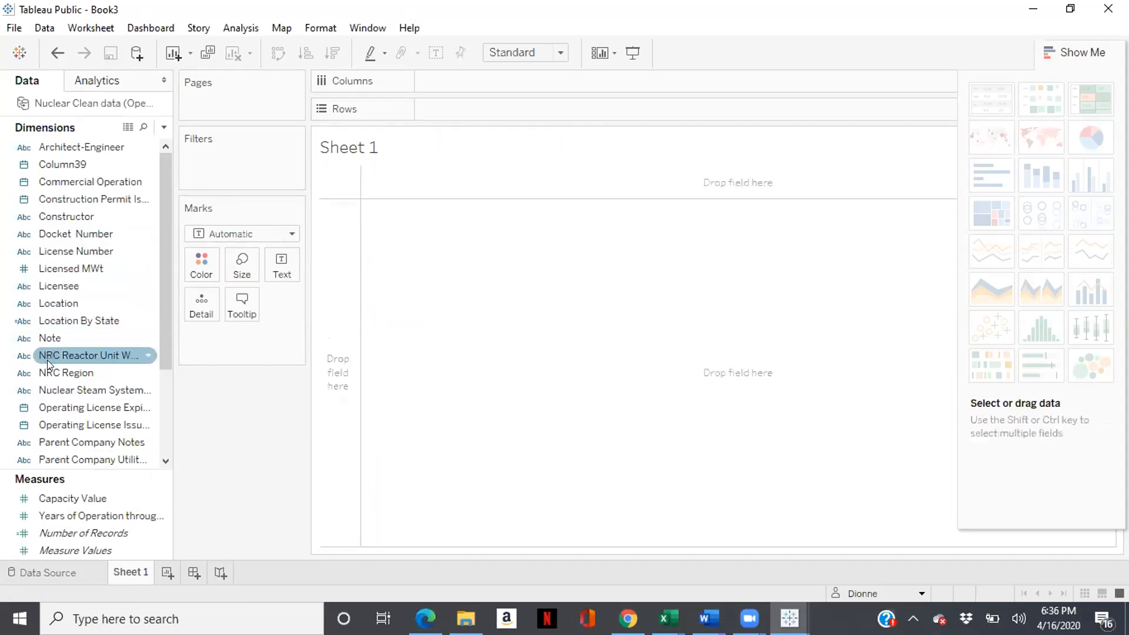
pyautogui.moveTo(47, 371); pyautogui.dragTo(429, 109)
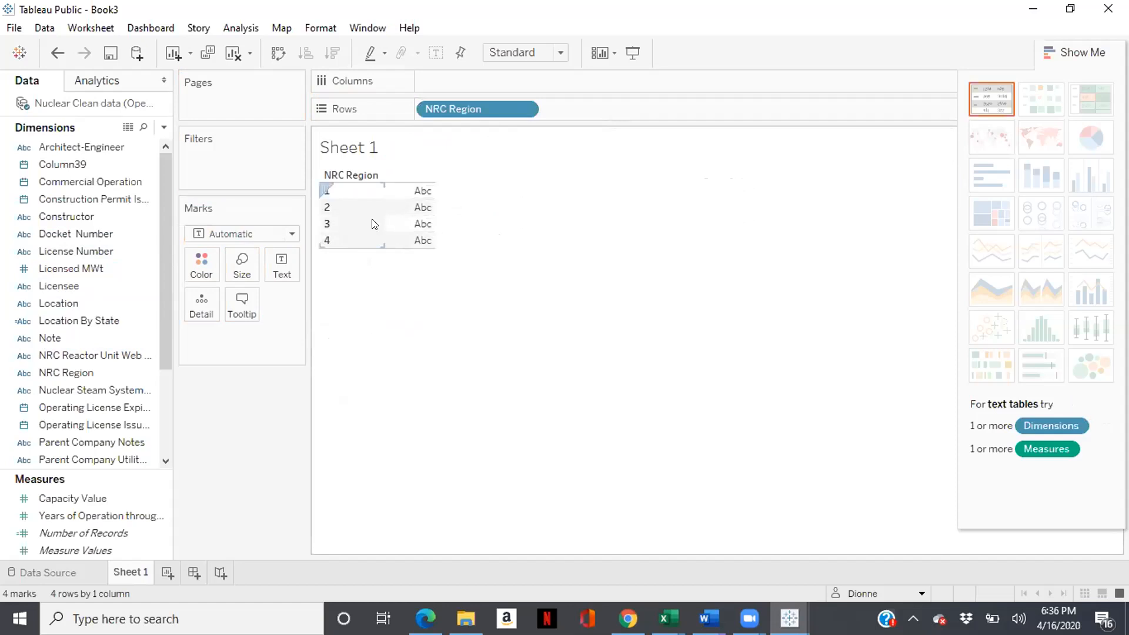
pyautogui.click(520, 112)
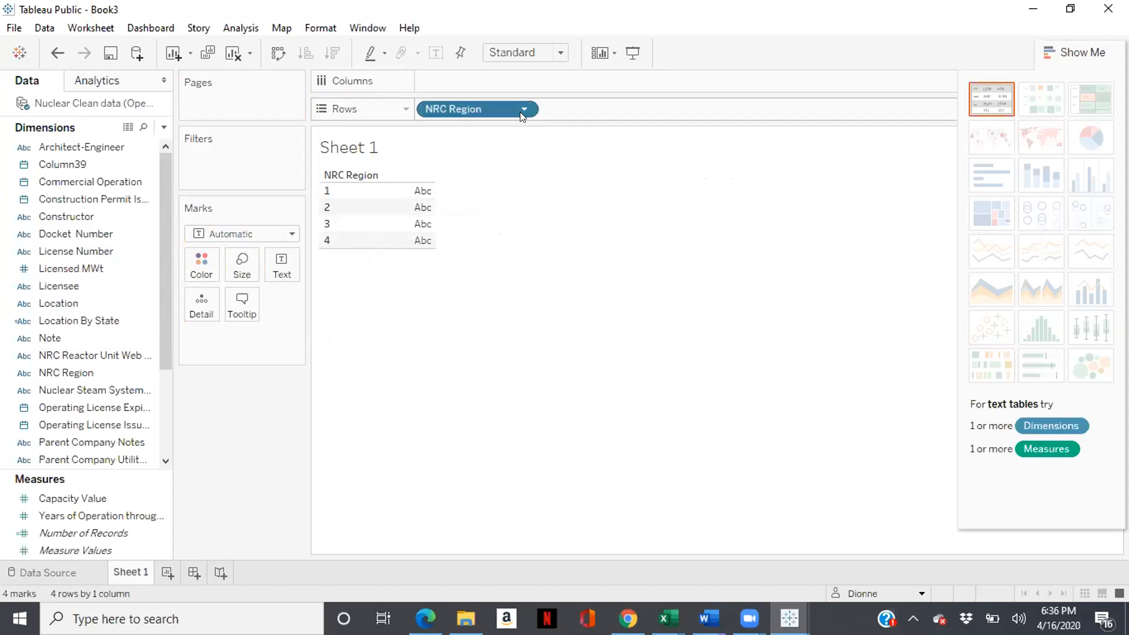
pyautogui.click(568, 251)
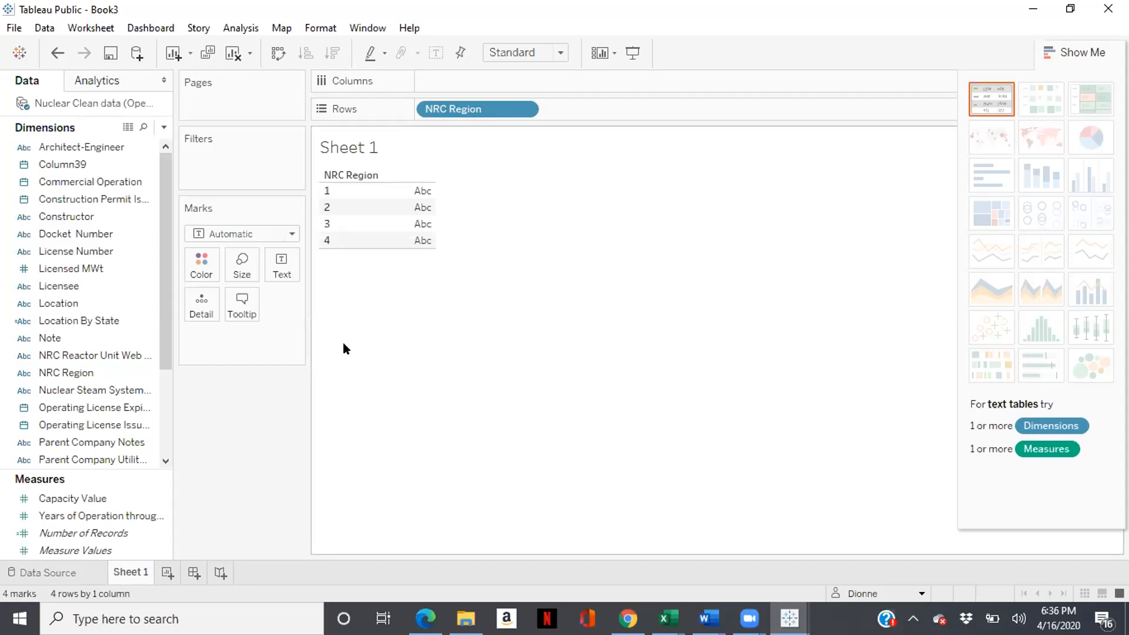
pyautogui.moveTo(94, 217)
pyautogui.mouseDown()
pyautogui.moveTo(97, 200)
pyautogui.moveTo(148, 221)
pyautogui.moveTo(88, 202)
pyautogui.mouseUp()
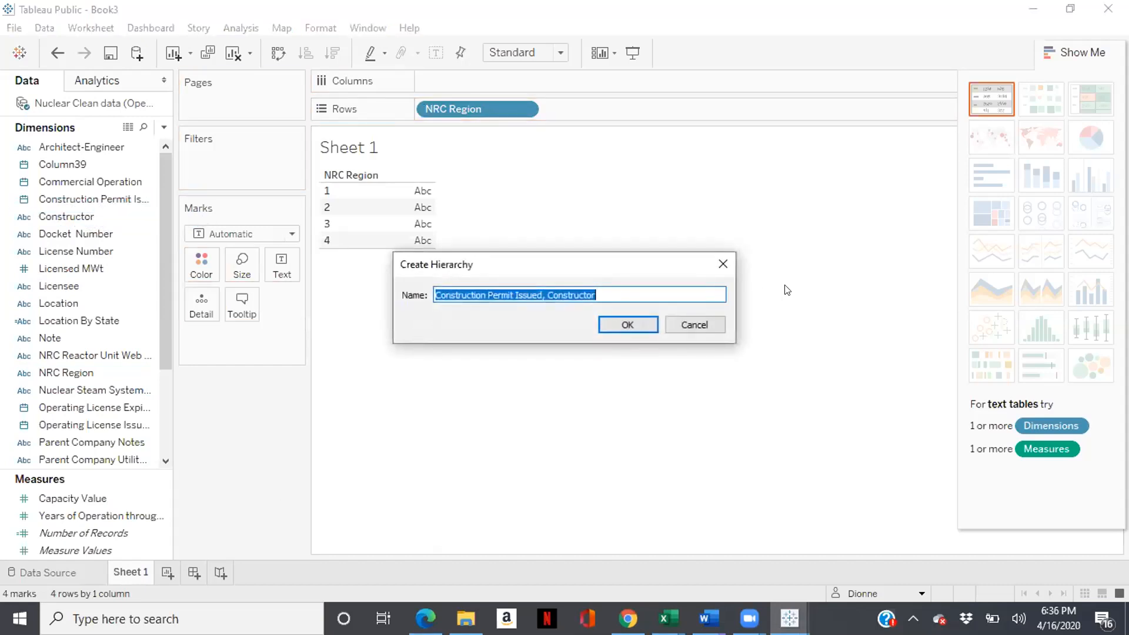
pyautogui.click(695, 325)
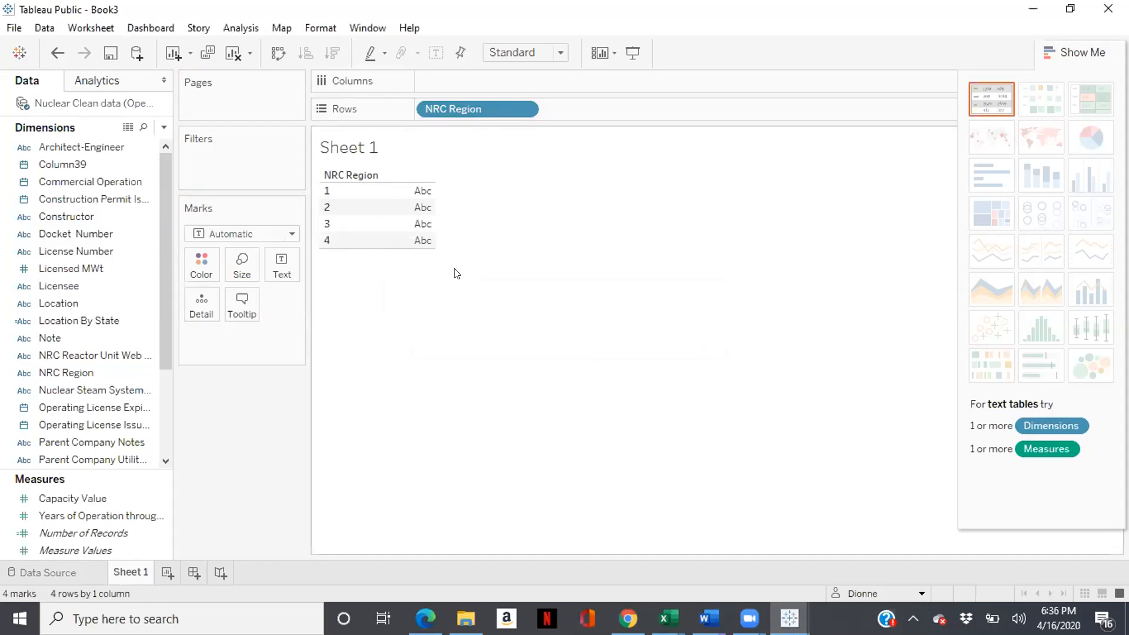
# Create a calculated field named Core Exception Region
pyautogui.moveTo(161, 215); pyautogui.dragTo(157, 271)
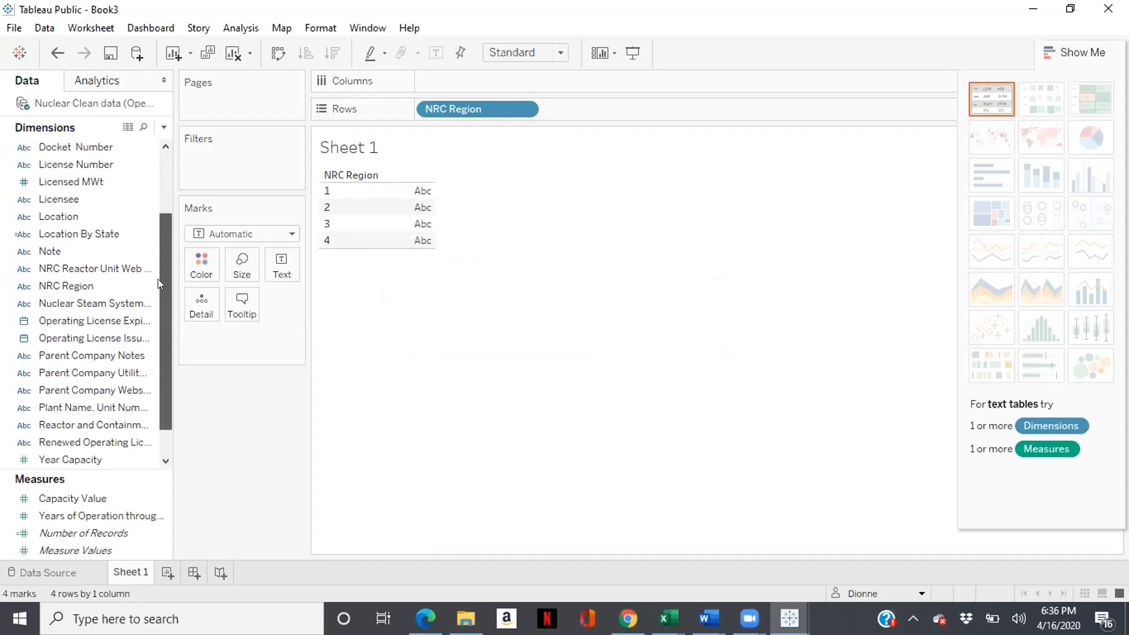
pyautogui.moveTo(158, 279); pyautogui.dragTo(160, 174)
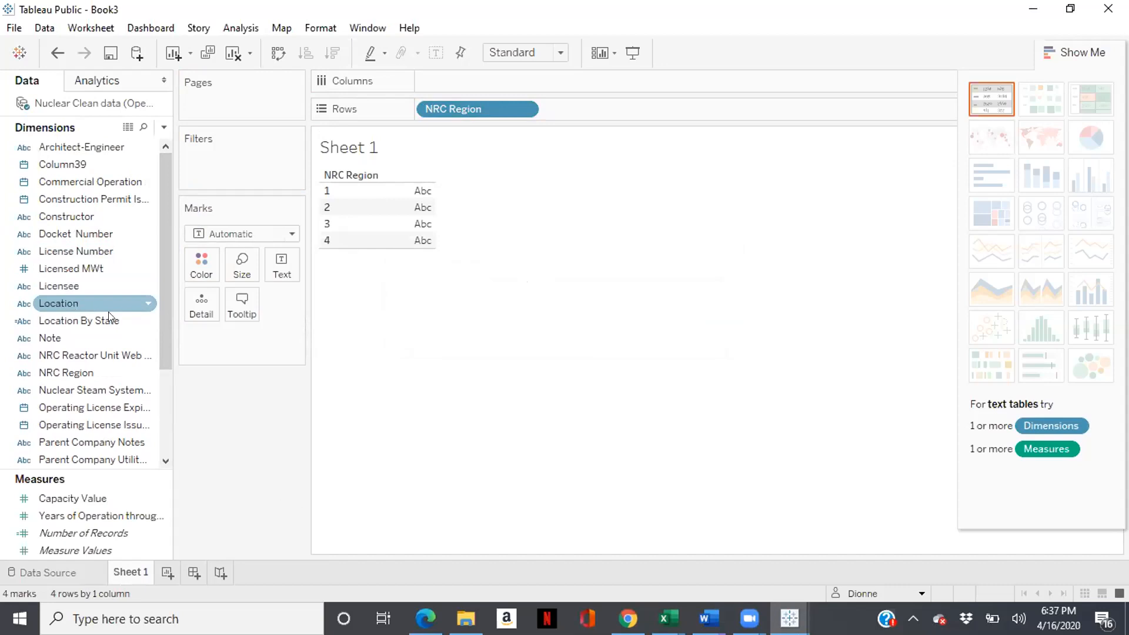
pyautogui.click(164, 129)
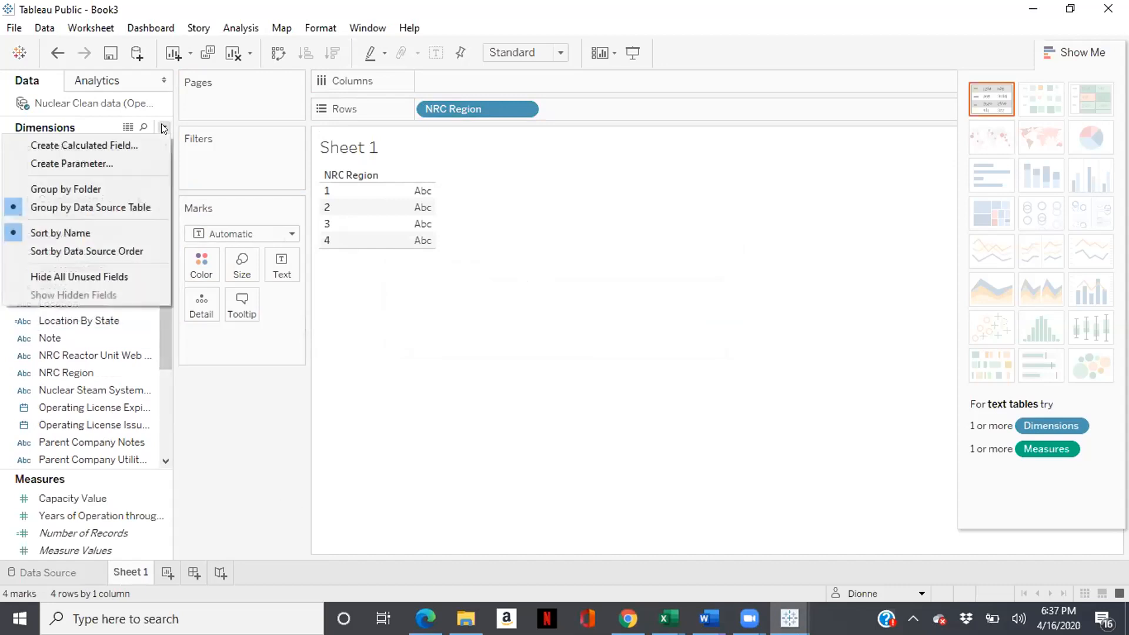
pyautogui.click(111, 146)
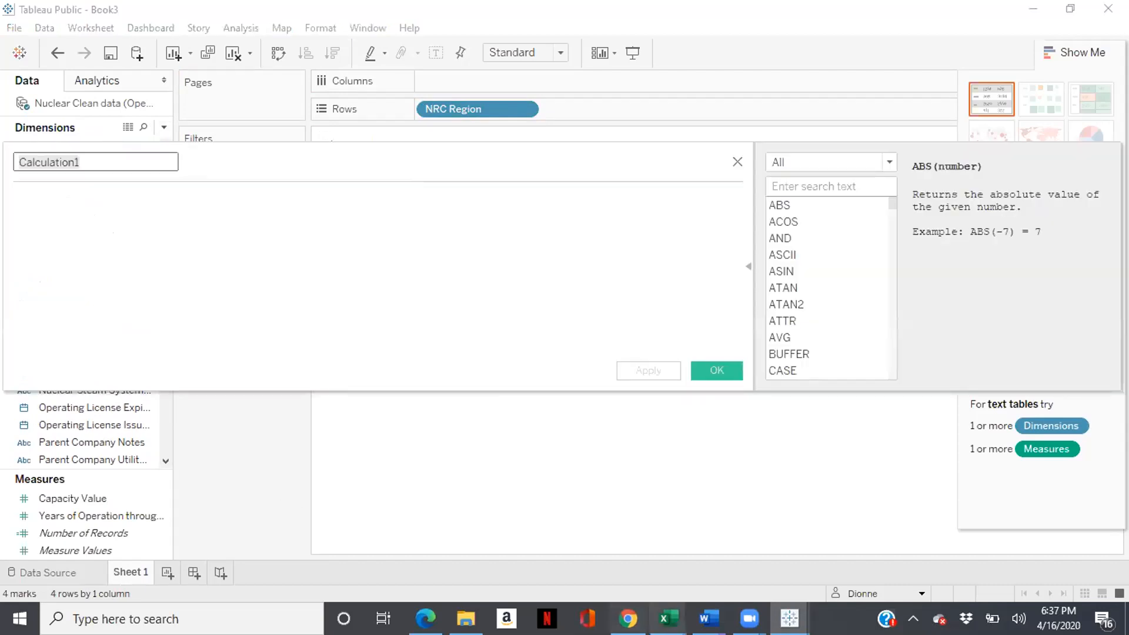
pyautogui.moveTo(709, 619)
pyautogui.moveTo(782, 530)
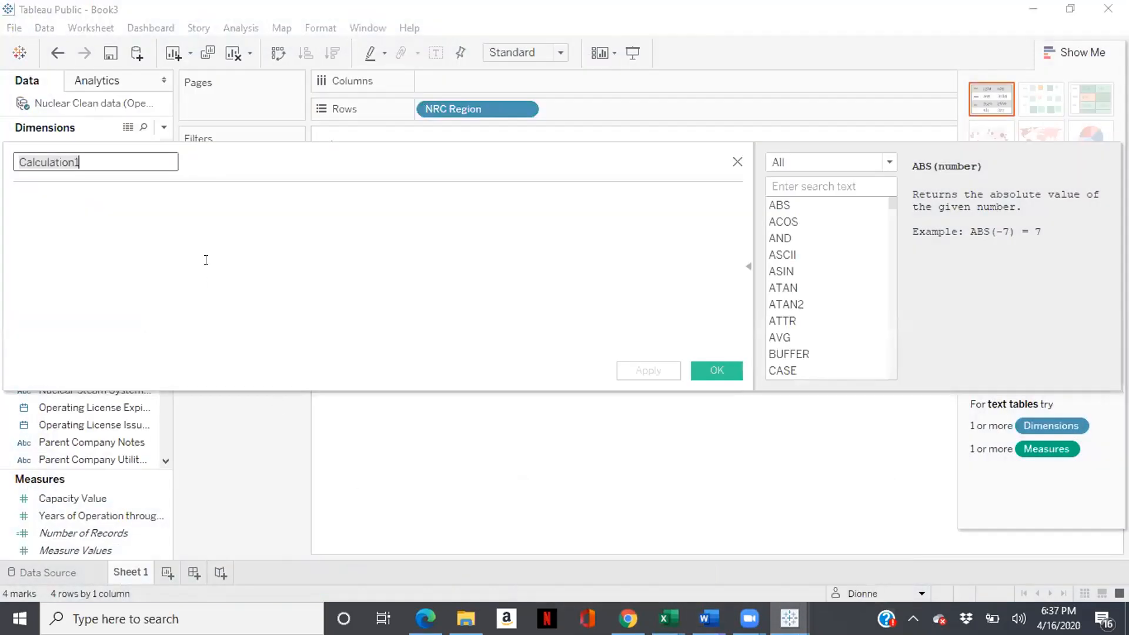
pyautogui.press('BackSpace')
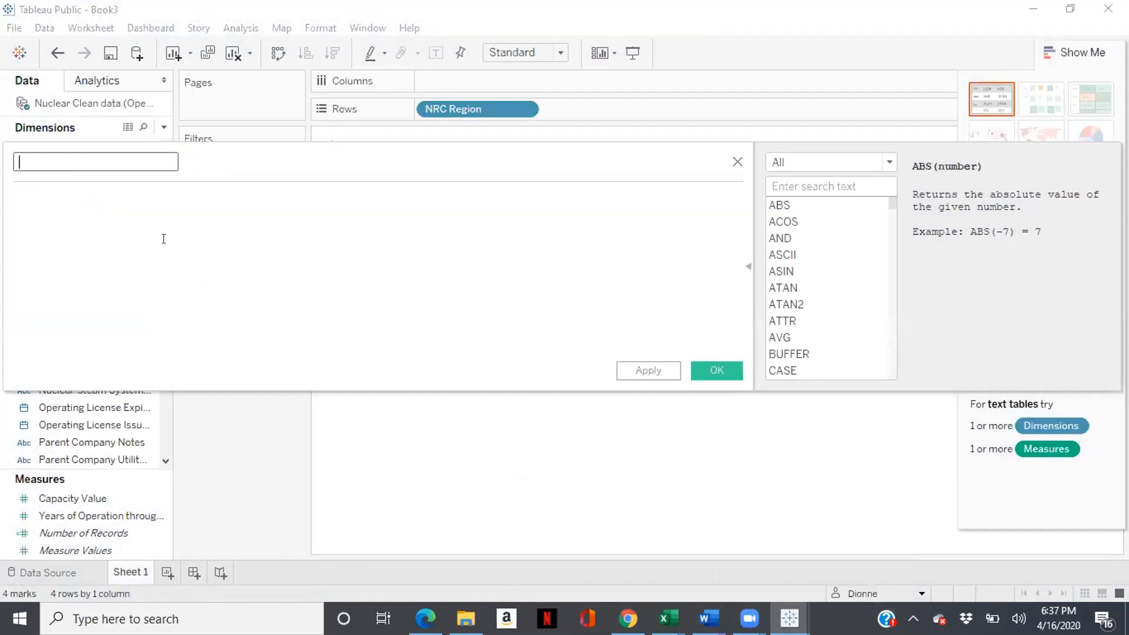
pyautogui.write('Core Exception Region')
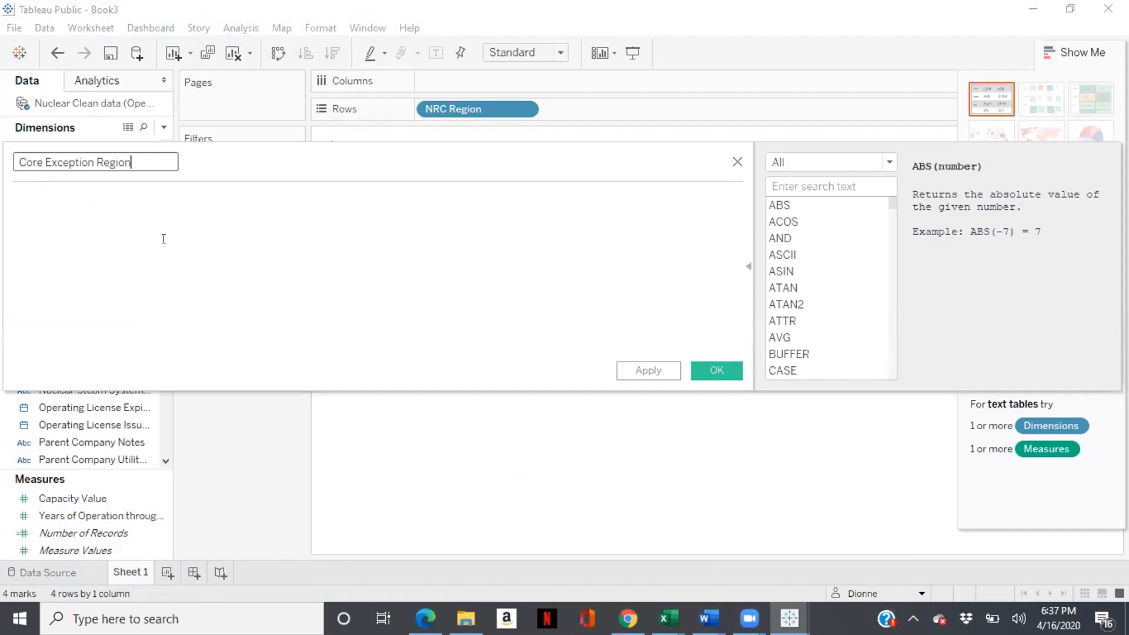
# Begin the formula with the condition IF [NRC Region]= '4', keeping the region value as quoted text
pyautogui.click(117, 223)
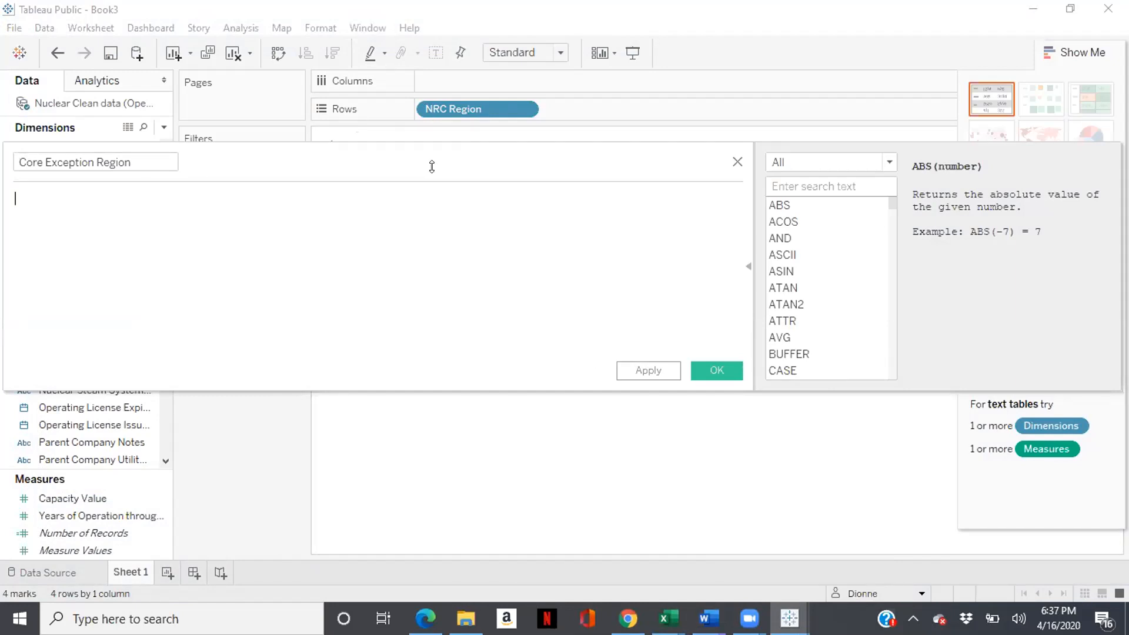
pyautogui.moveTo(431, 161); pyautogui.dragTo(490, 328)
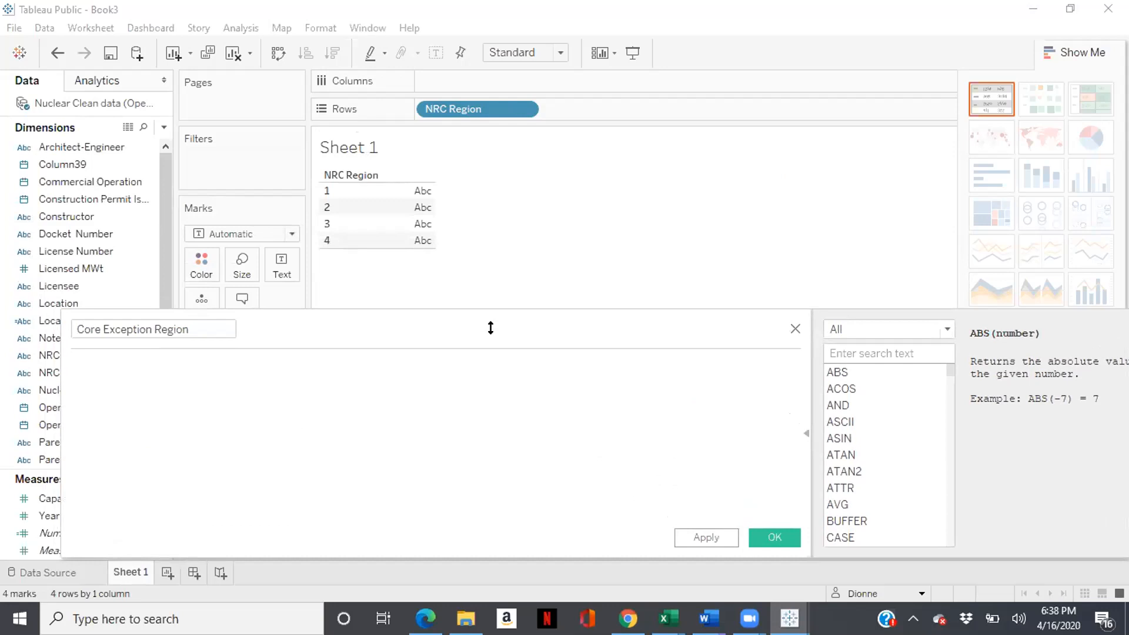
pyautogui.write('i')
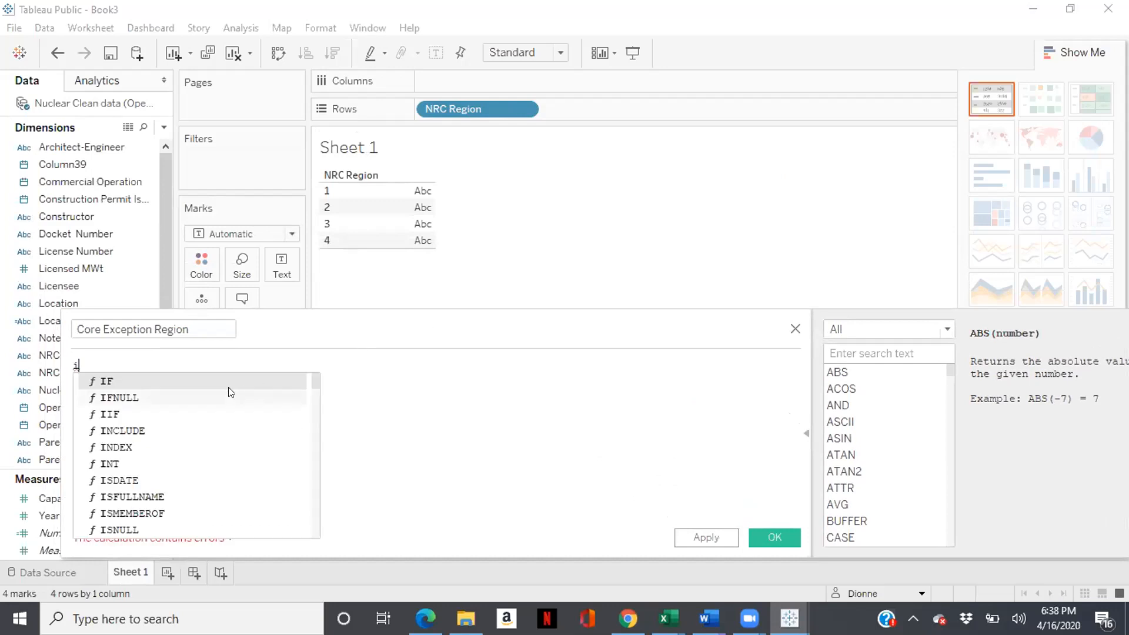
pyautogui.click(224, 382)
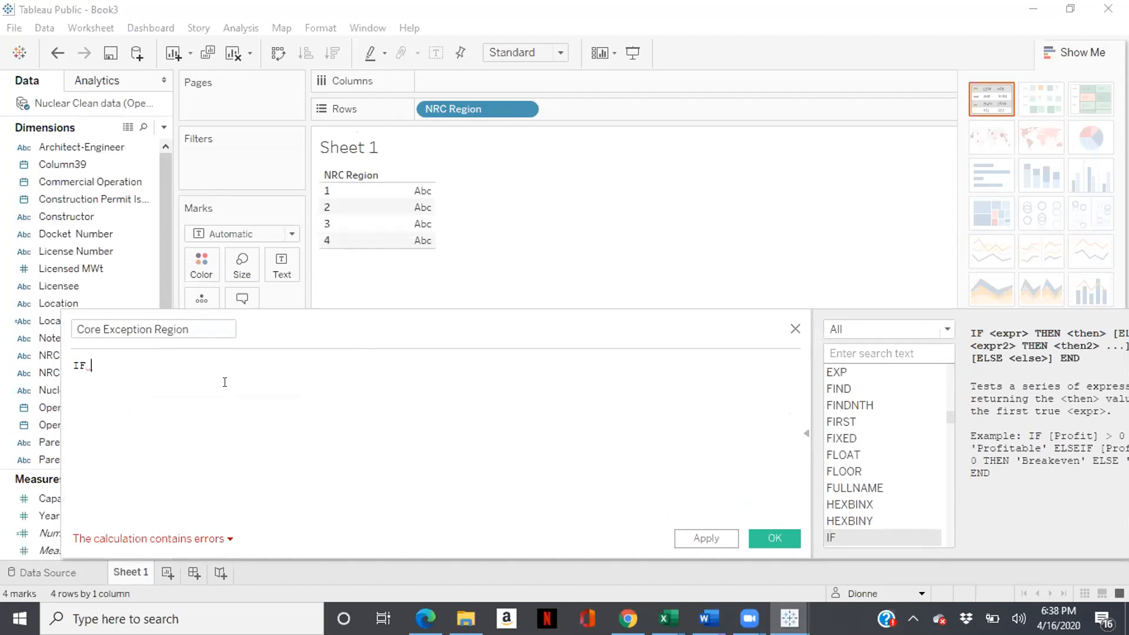
pyautogui.write('nr')
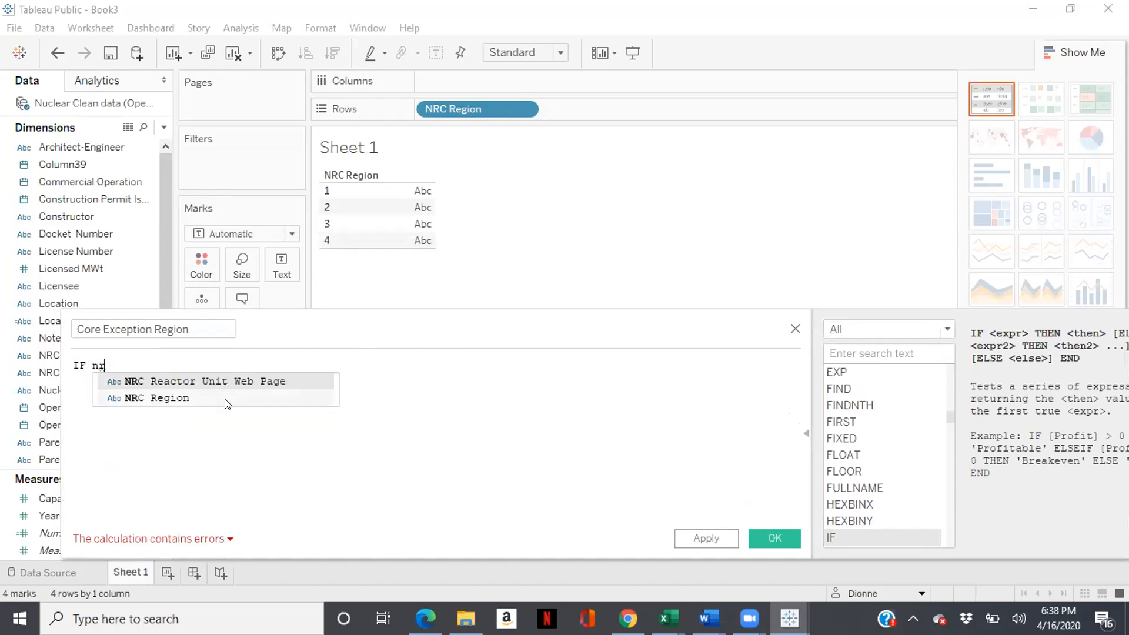
pyautogui.click(224, 397)
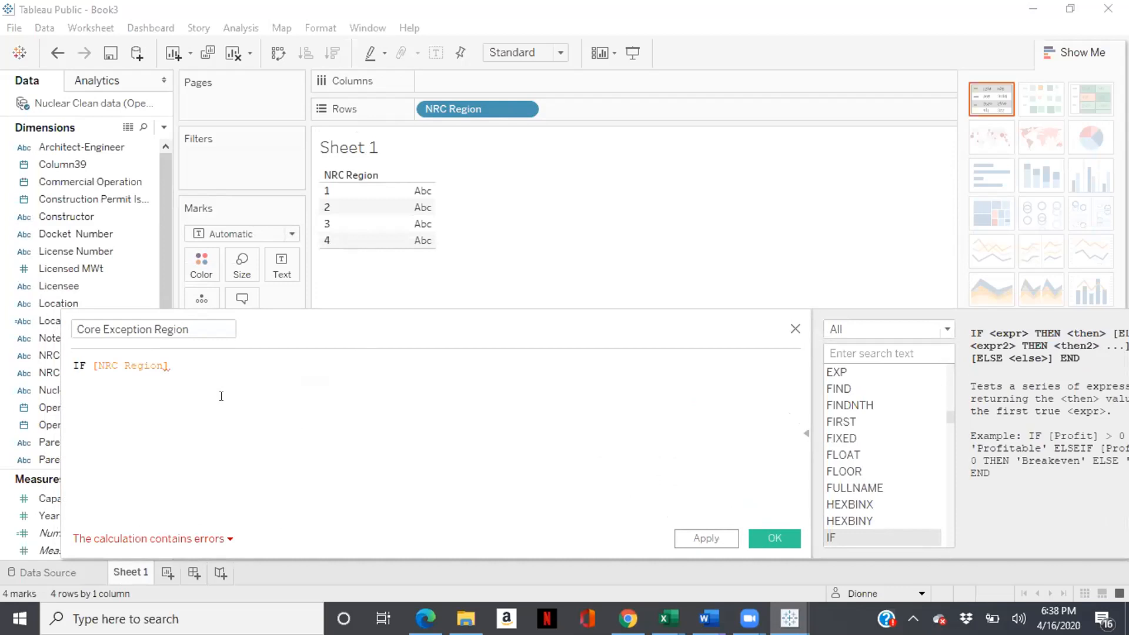
pyautogui.write('=')
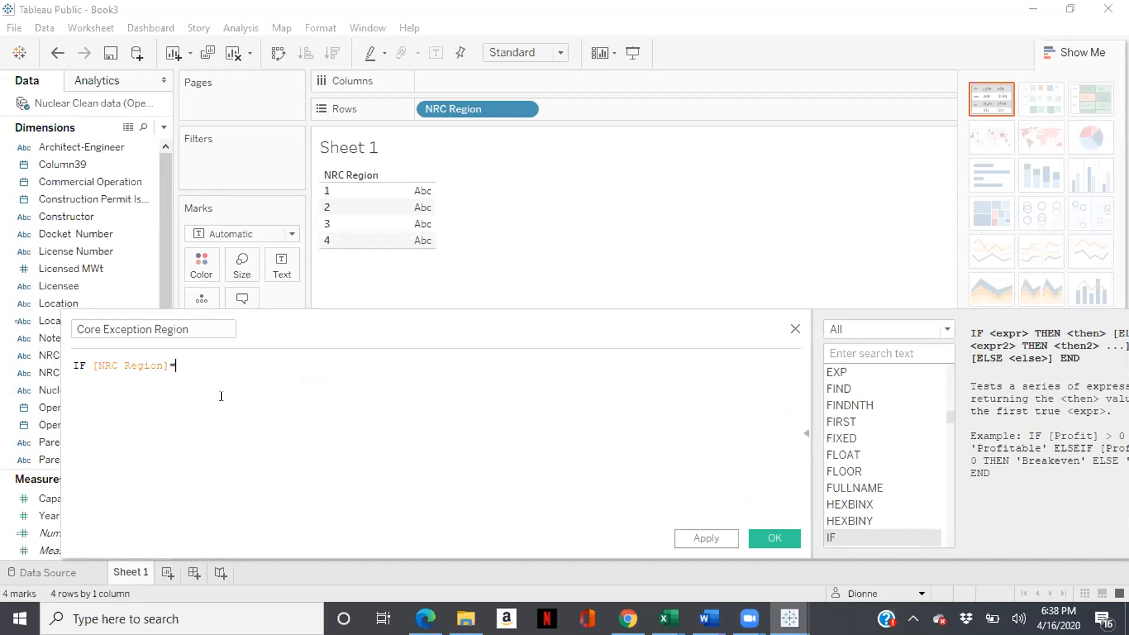
pyautogui.write('4 t')
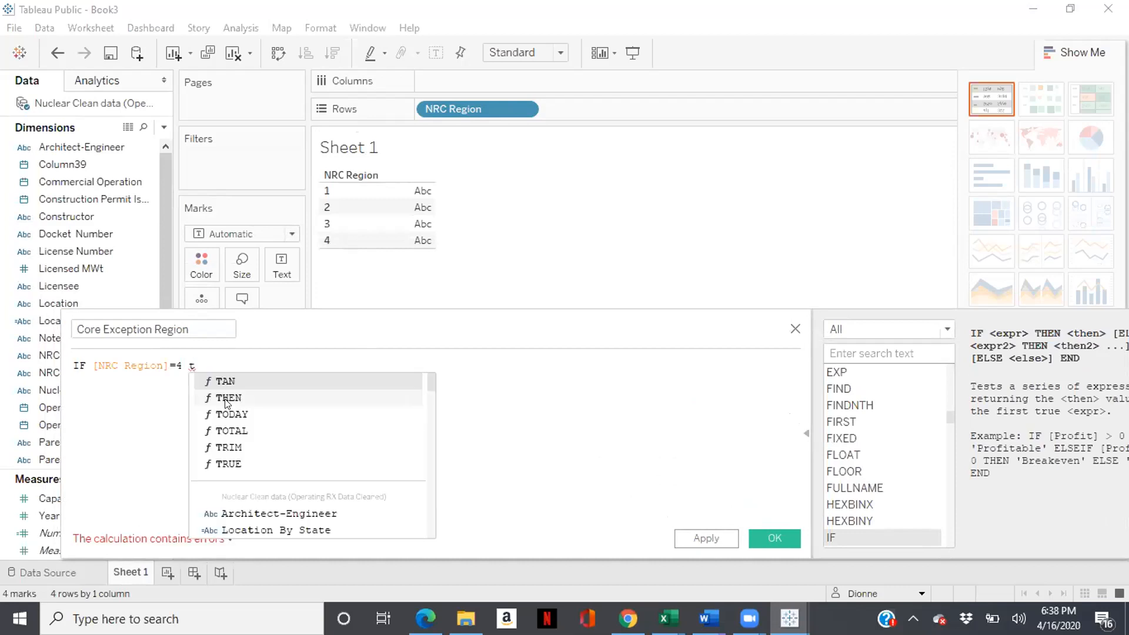
pyautogui.press('BackSpace')
pyautogui.press('BackSpace')
pyautogui.press('BackSpace')
pyautogui.write("'4'")
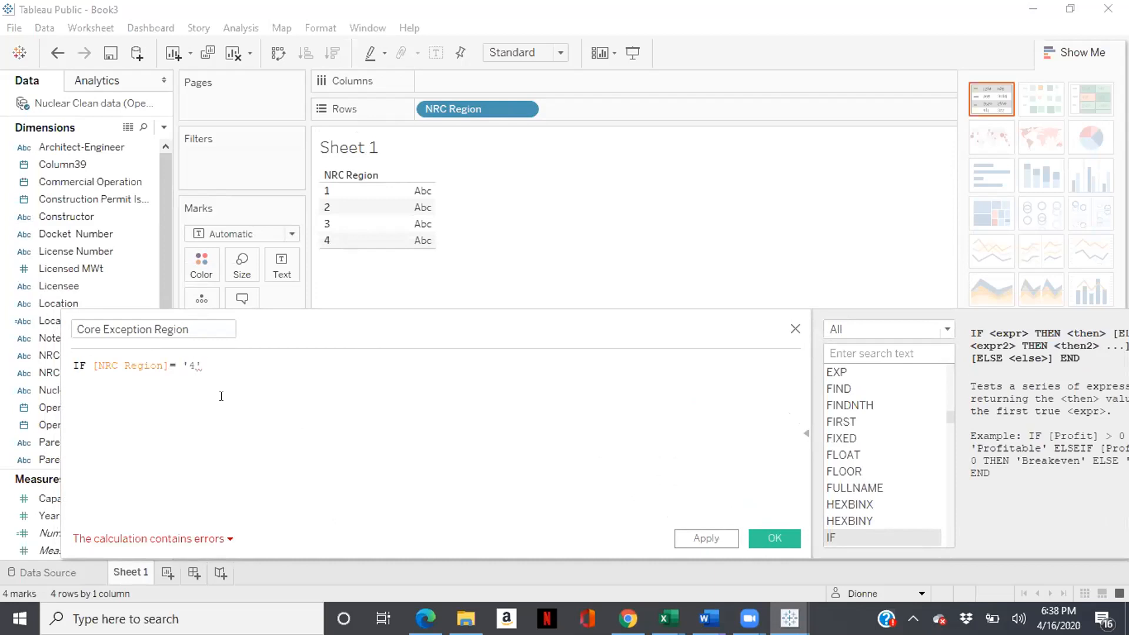
# Complete the IF line with THEN 'Core Region', using single quotes around the text
pyautogui.write(' th')
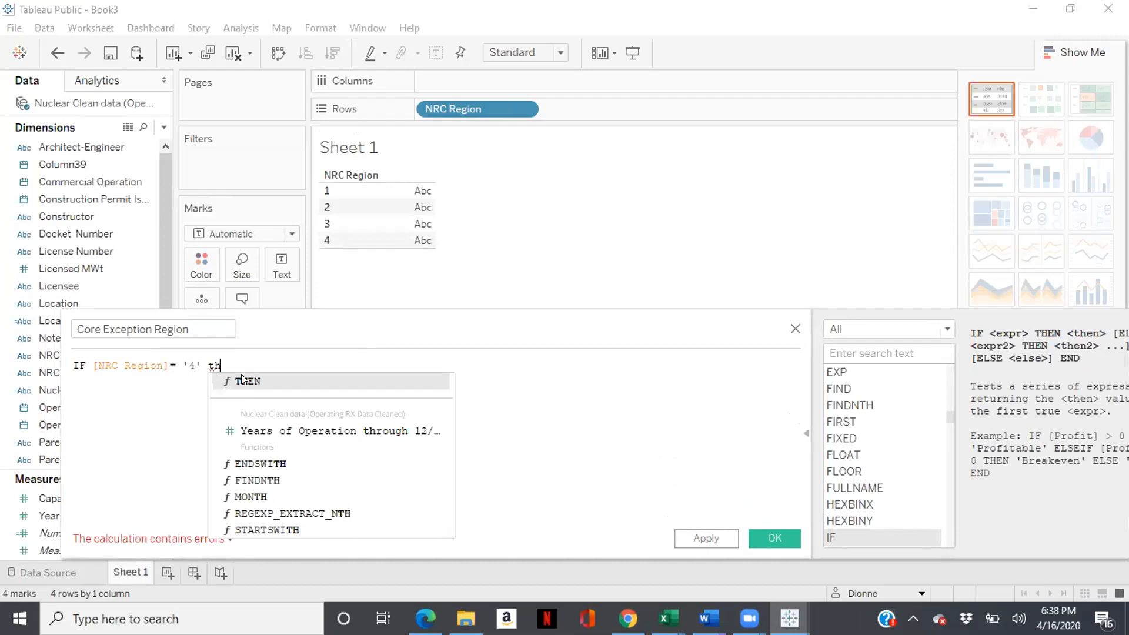
pyautogui.click(241, 381)
pyautogui.write('Core')
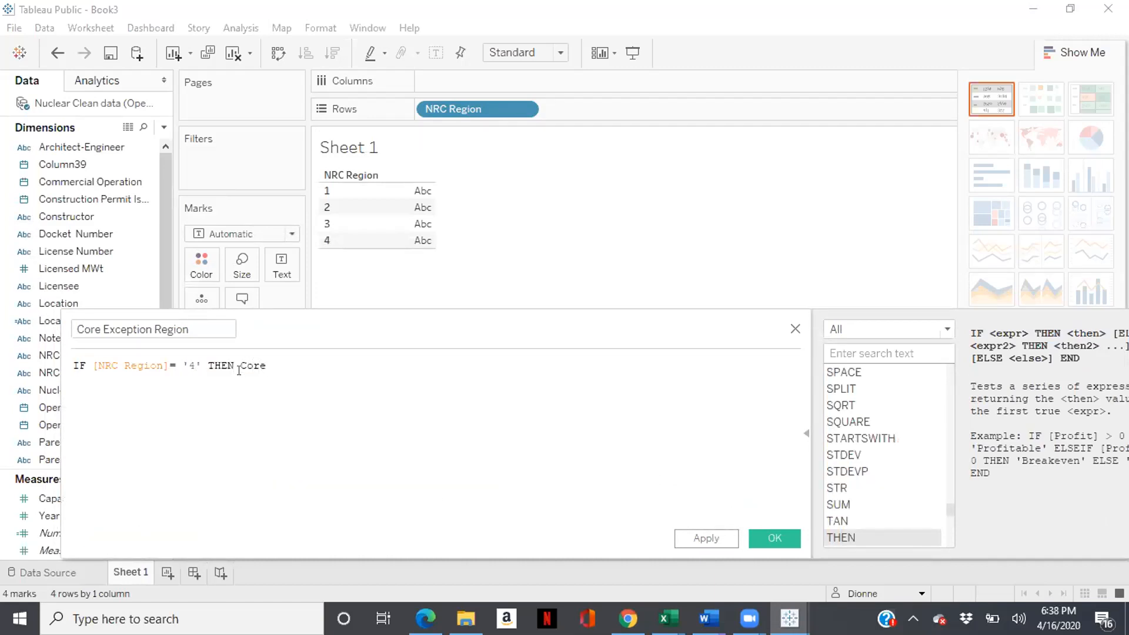
pyautogui.press('BackSpace')
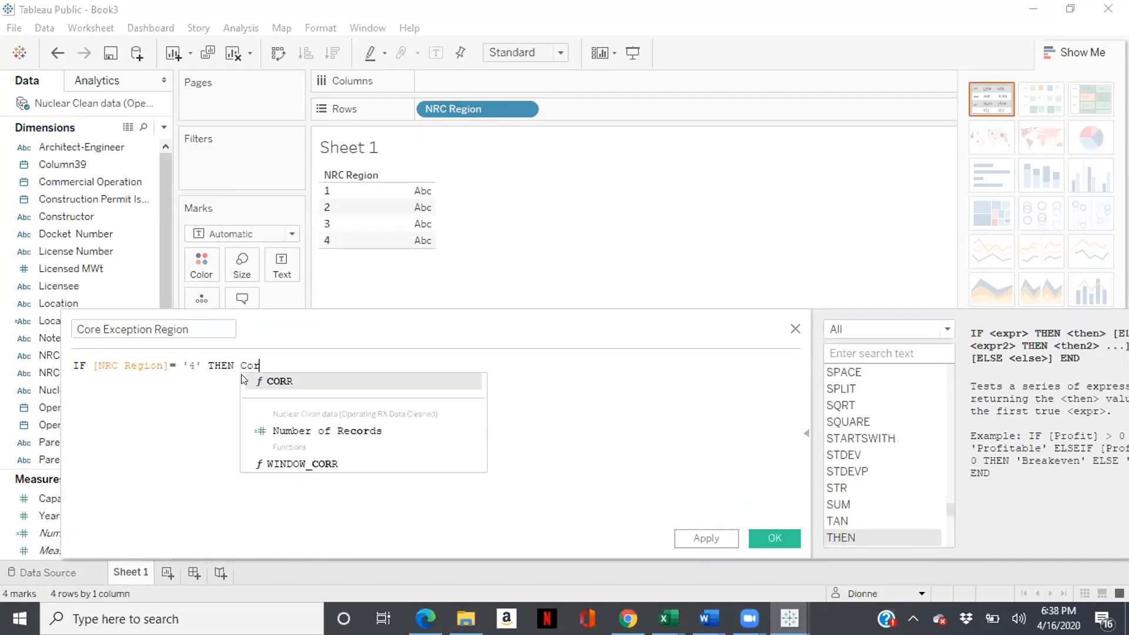
pyautogui.press('BackSpace')
pyautogui.press('BackSpace')
pyautogui.press('BackSpace')
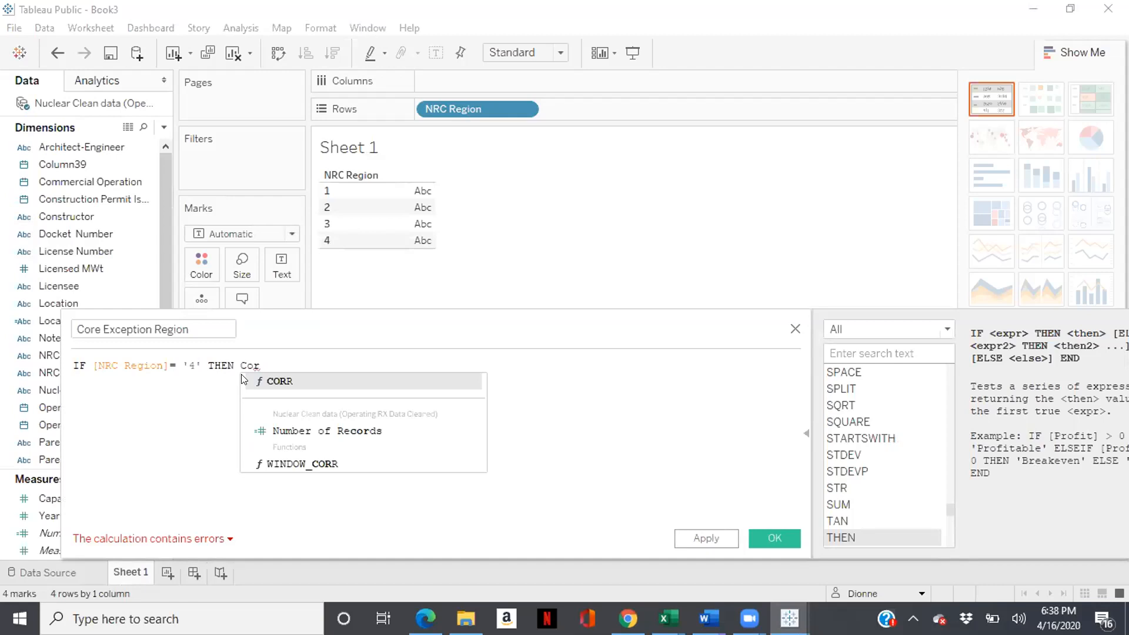
pyautogui.write('"Core Reg')
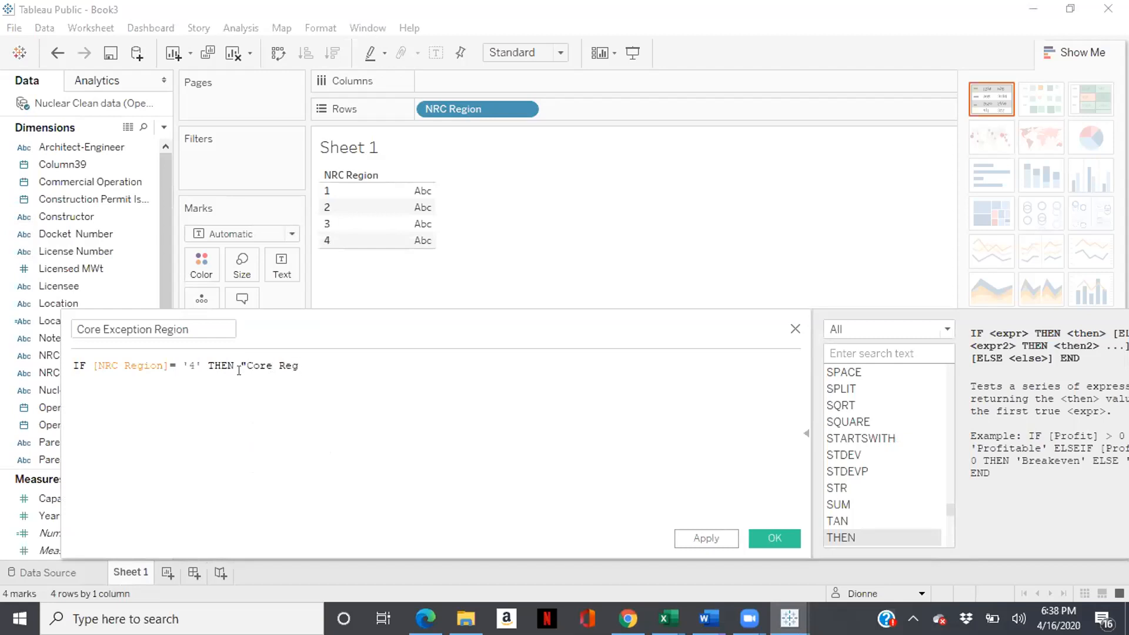
pyautogui.write('ion')
pyautogui.click(246, 365)
pyautogui.press('BackSpace')
pyautogui.write("'")
pyautogui.click(317, 356)
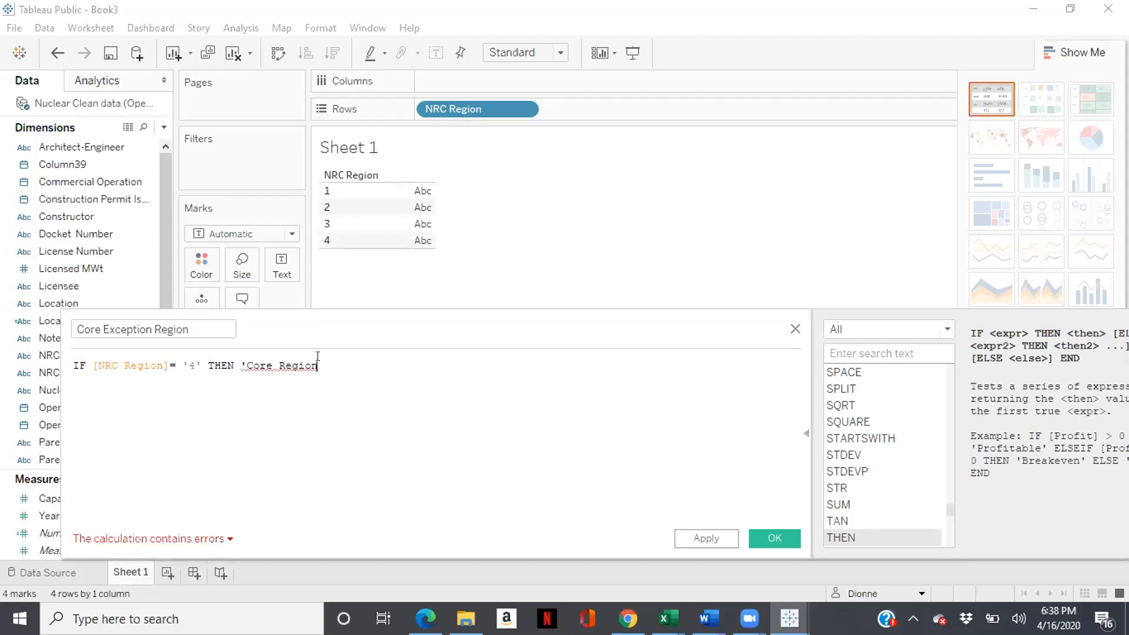
pyautogui.write("'")
# Add a second formula line with the condition ELSEIF [NRC Region]= '3'
pyautogui.press('Return')
pyautogui.write('e')
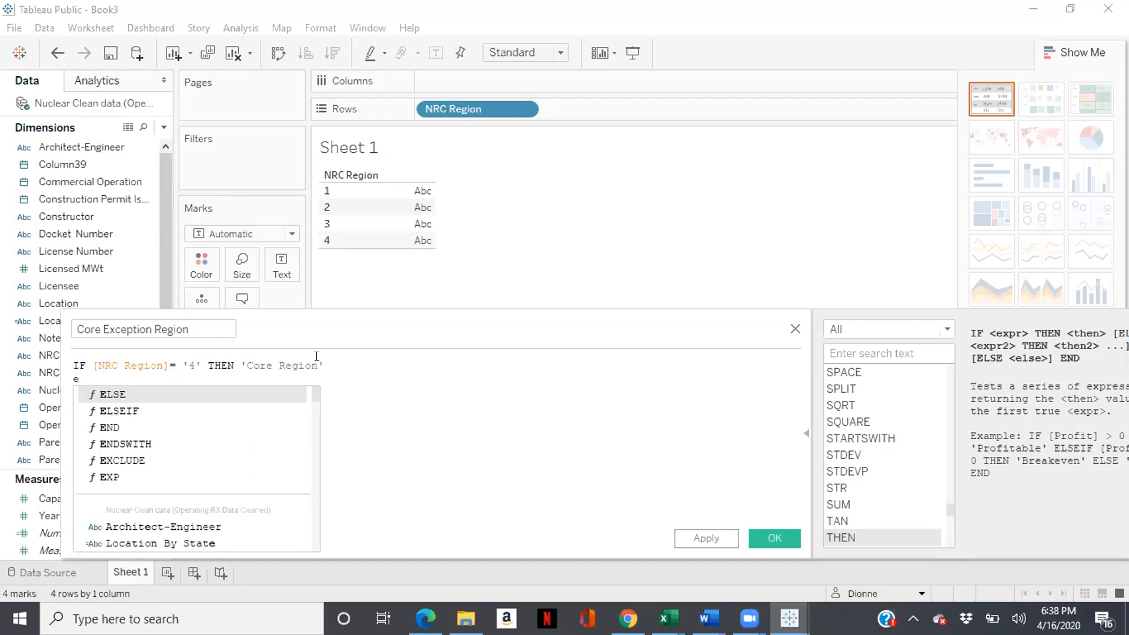
pyautogui.click(214, 413)
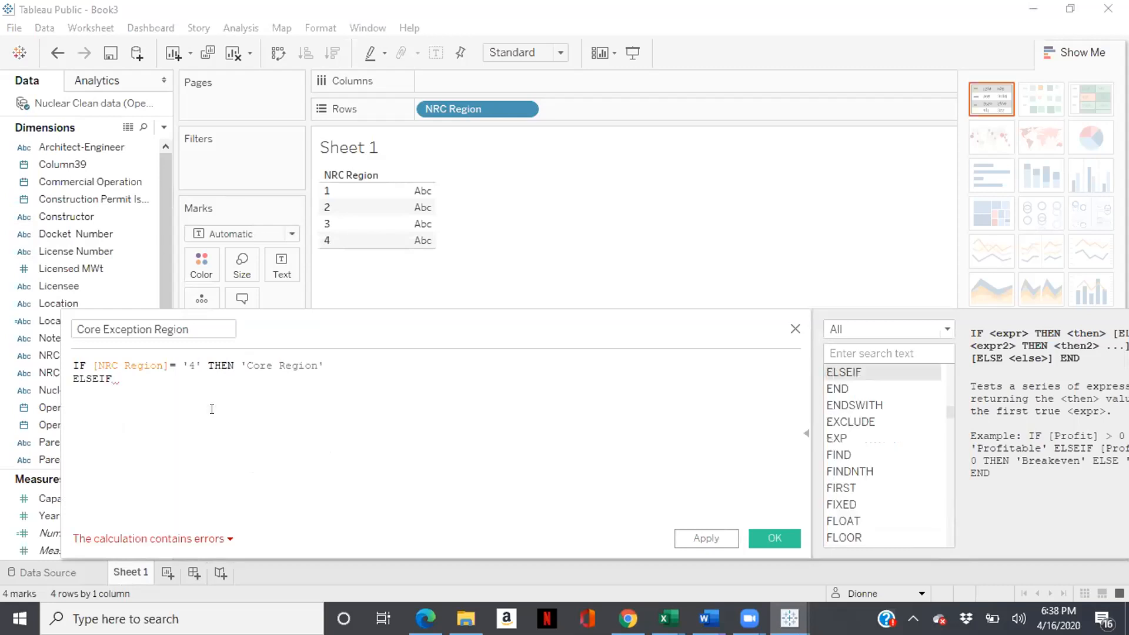
pyautogui.write('N')
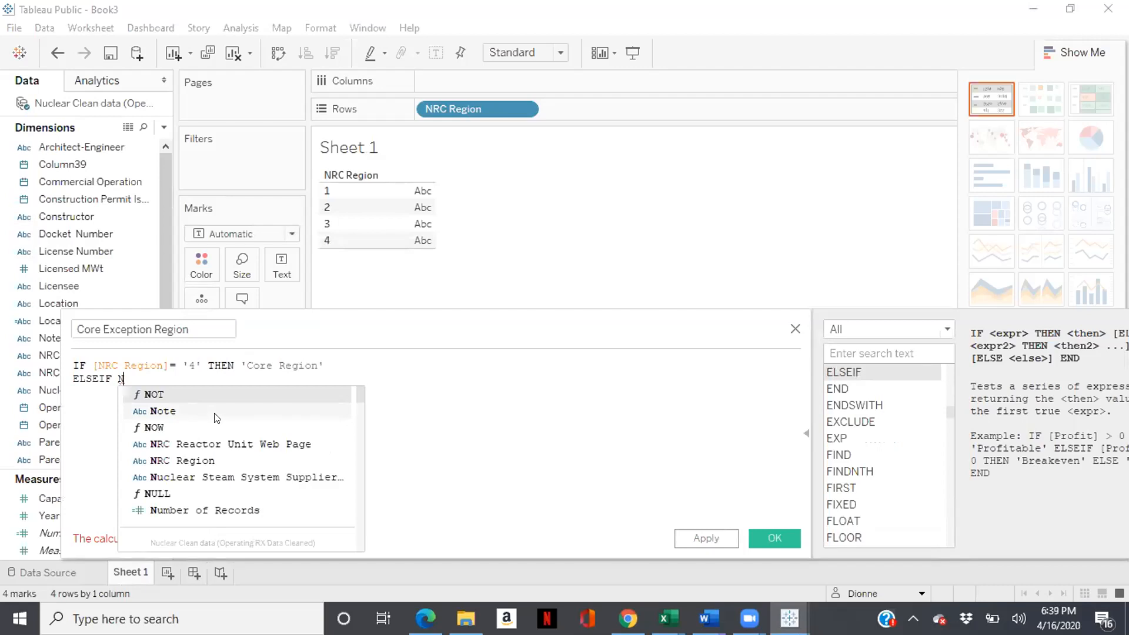
pyautogui.doubleClick(213, 467)
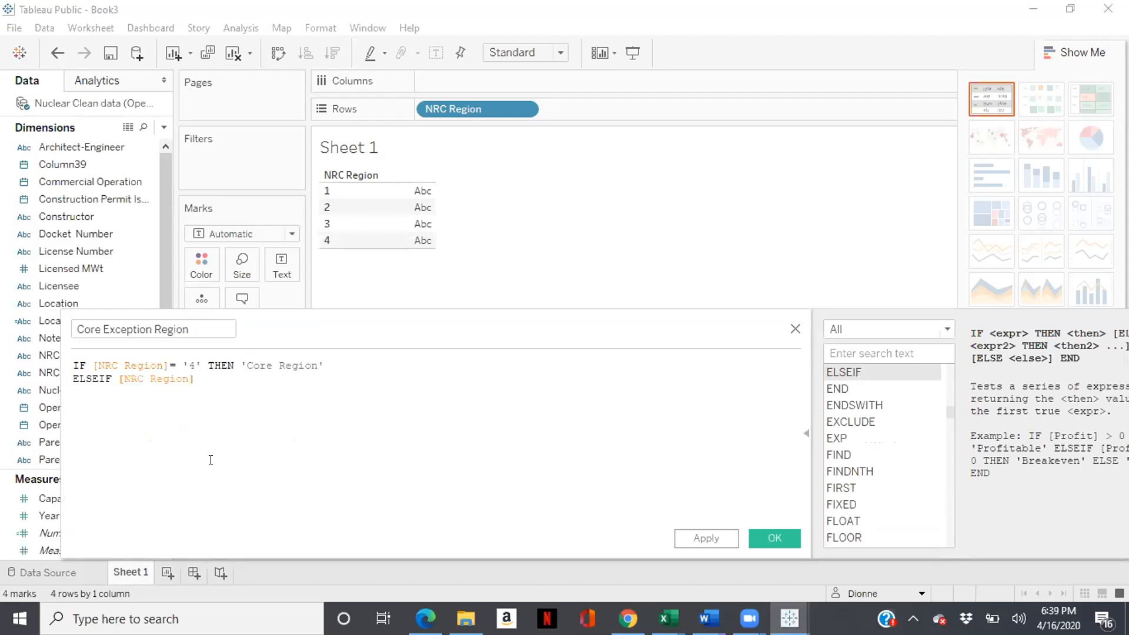
pyautogui.write("'3' The")
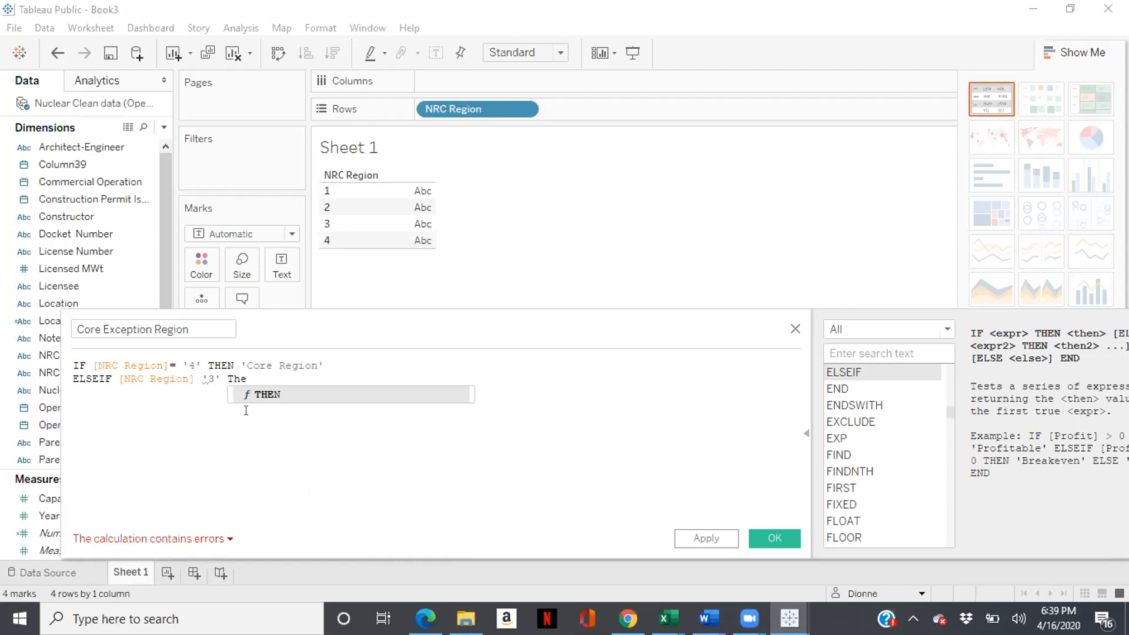
pyautogui.click(197, 379)
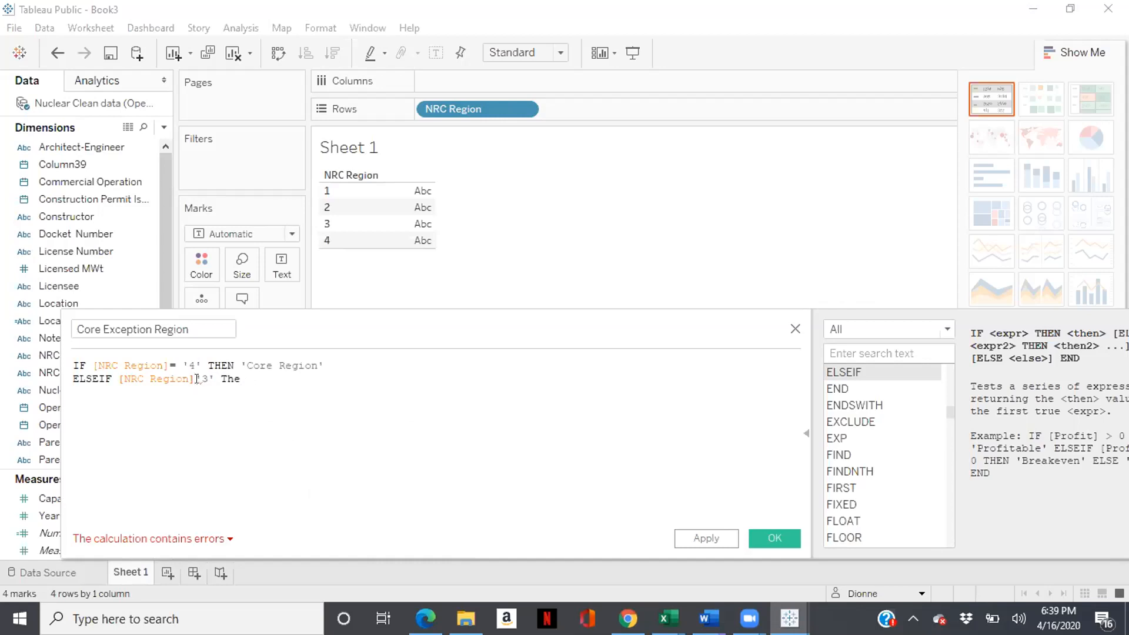
pyautogui.write('=')
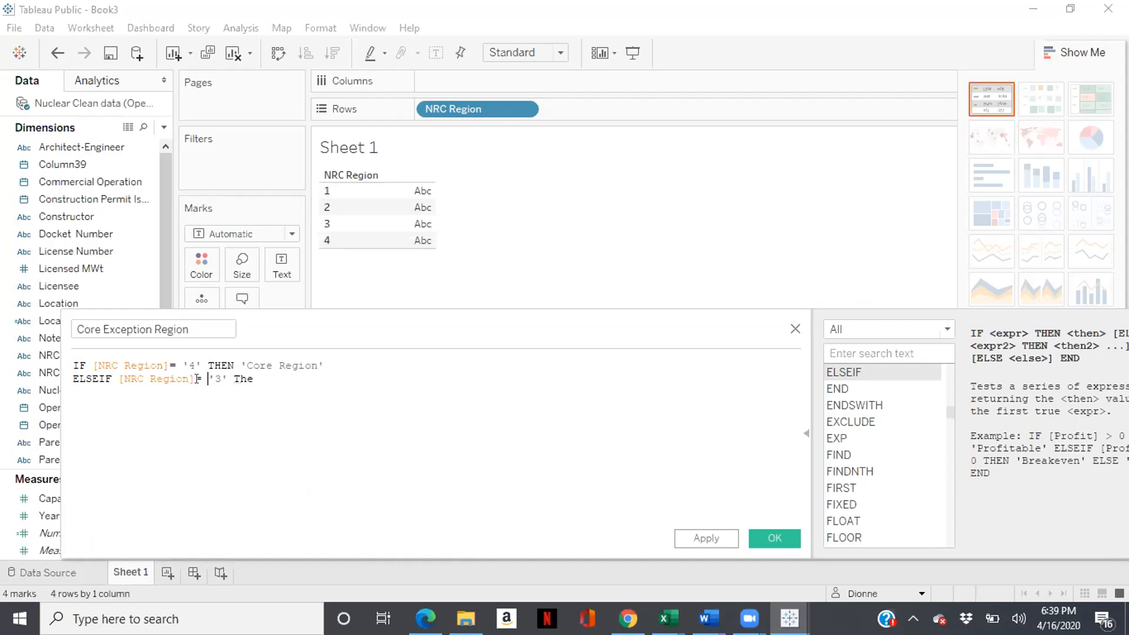
# Complete the ELSEIF line for region 3 with THEN 'Core Exception Region'
pyautogui.click(250, 378)
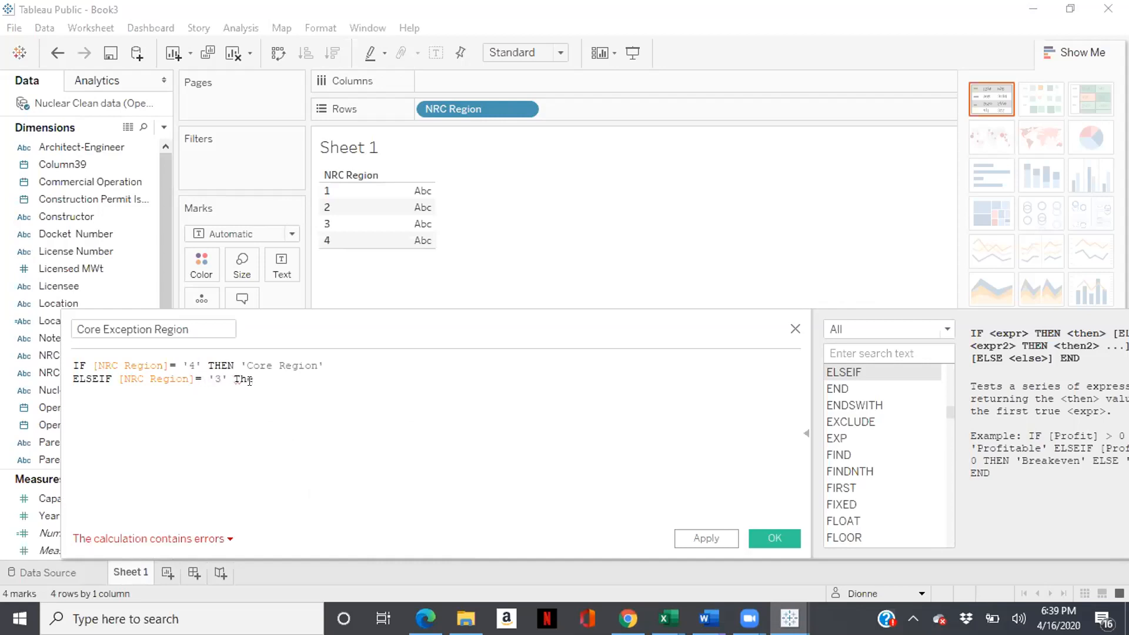
pyautogui.press('BackSpace')
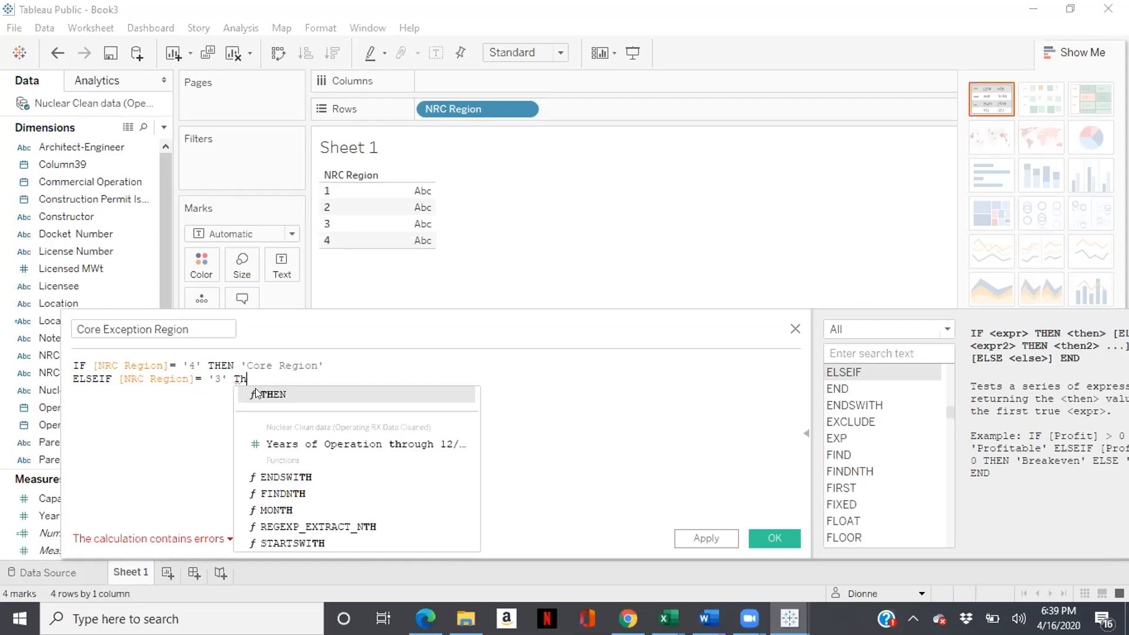
pyautogui.click(257, 389)
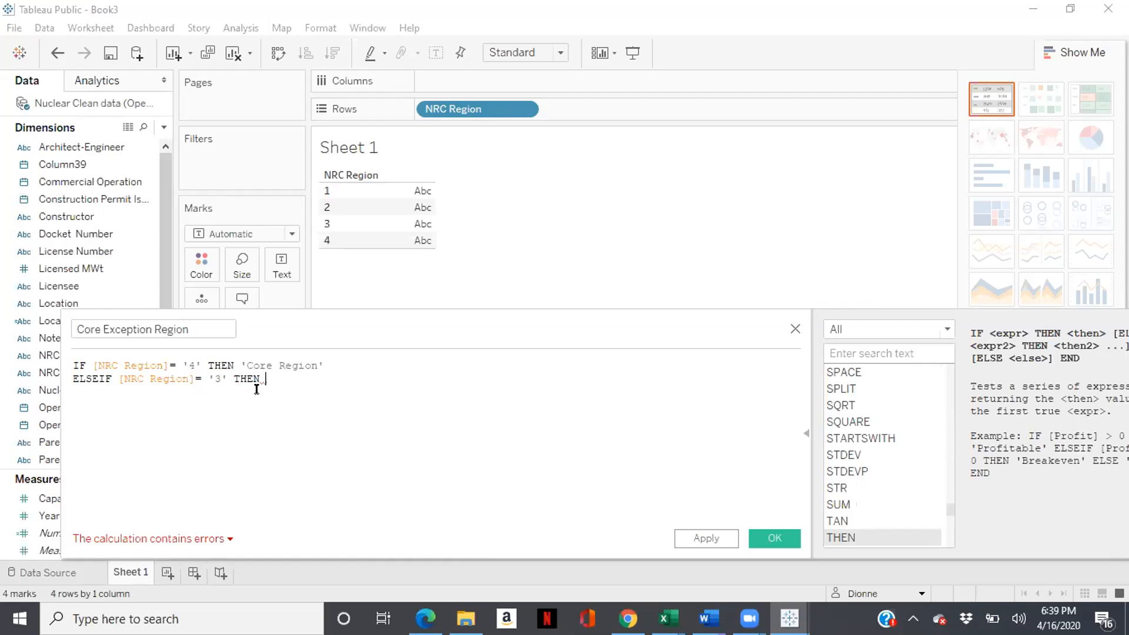
pyautogui.write("'Core Excep")
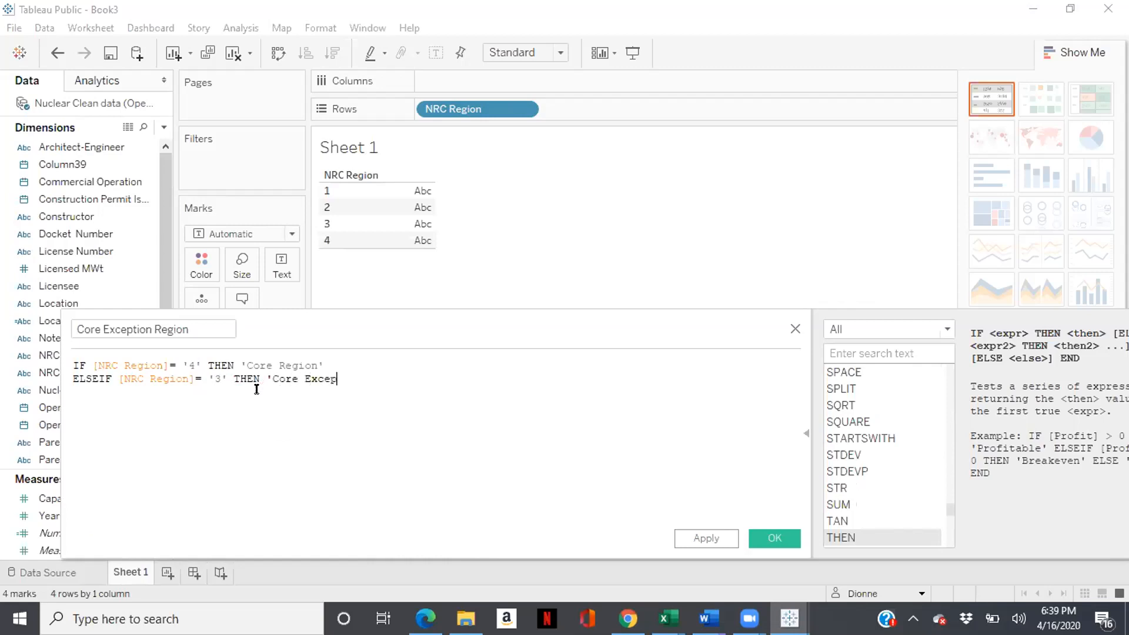
pyautogui.write("tion Region'")
# Add a third formula line with the condition ELSEIF [NRC Region]= '2'
pyautogui.press('Return')
pyautogui.write('e')
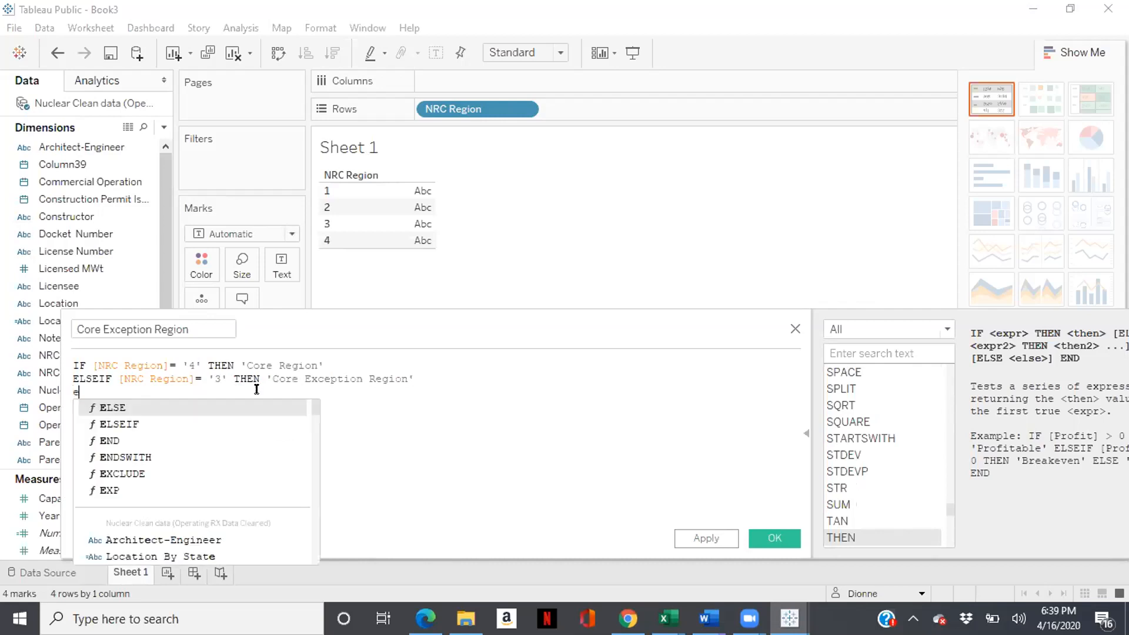
pyautogui.doubleClick(168, 423)
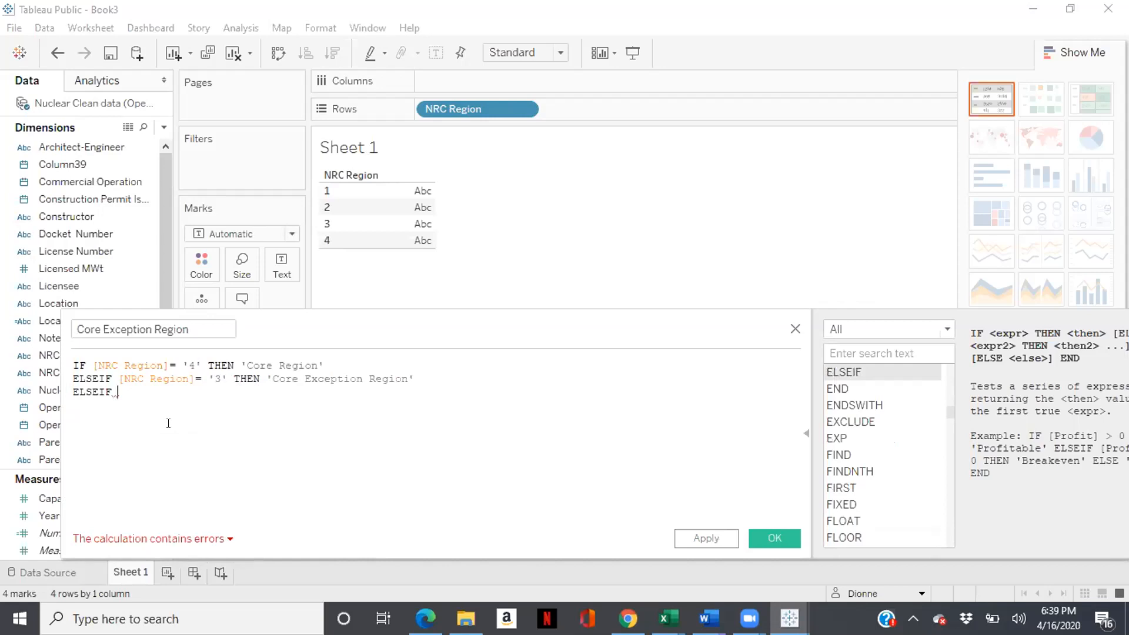
pyautogui.write('nr')
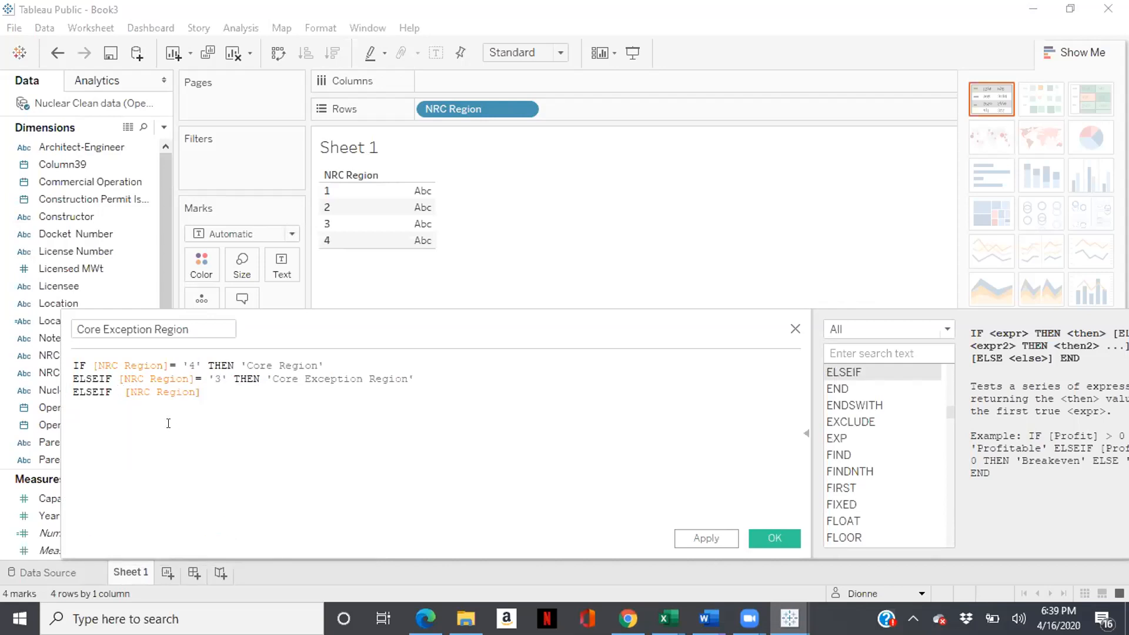
pyautogui.press('BackSpace')
pyautogui.write("= '2'")
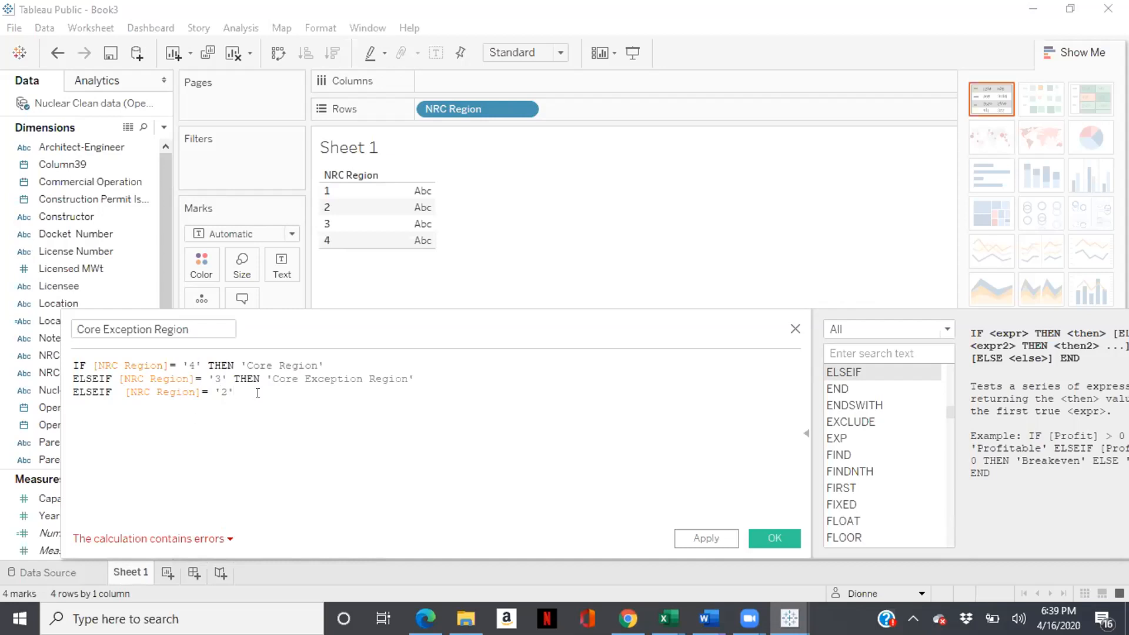
# Complete the ELSEIF line for region 2 with THEN 'Core Region Relocate'
pyautogui.write(' t')
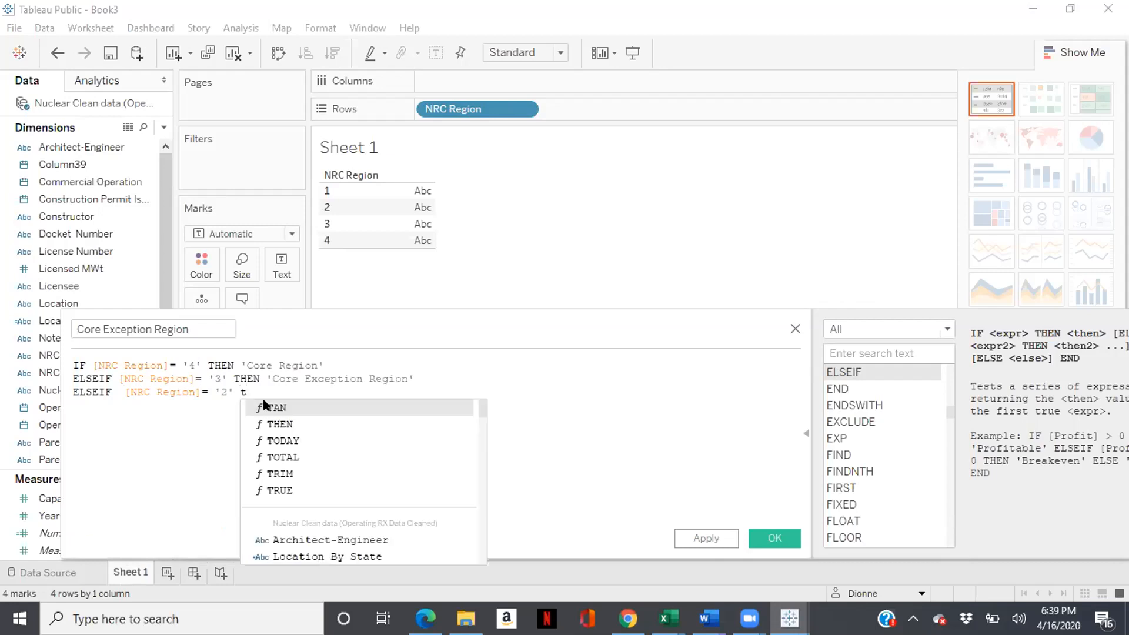
pyautogui.doubleClick(270, 424)
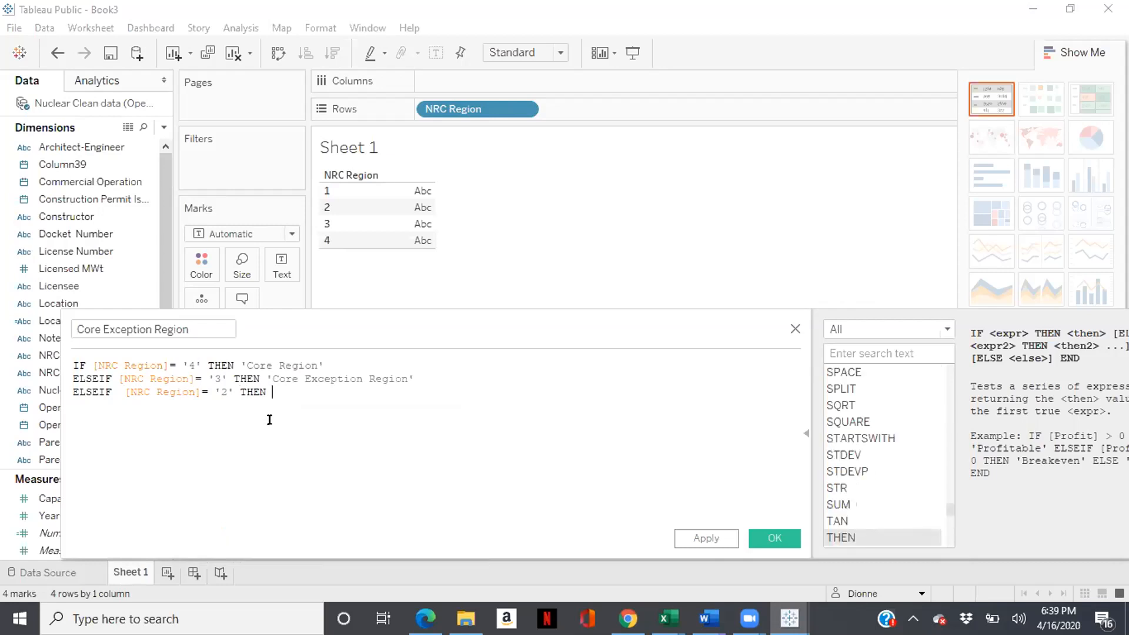
pyautogui.write("'Core Region Relocatelccate")
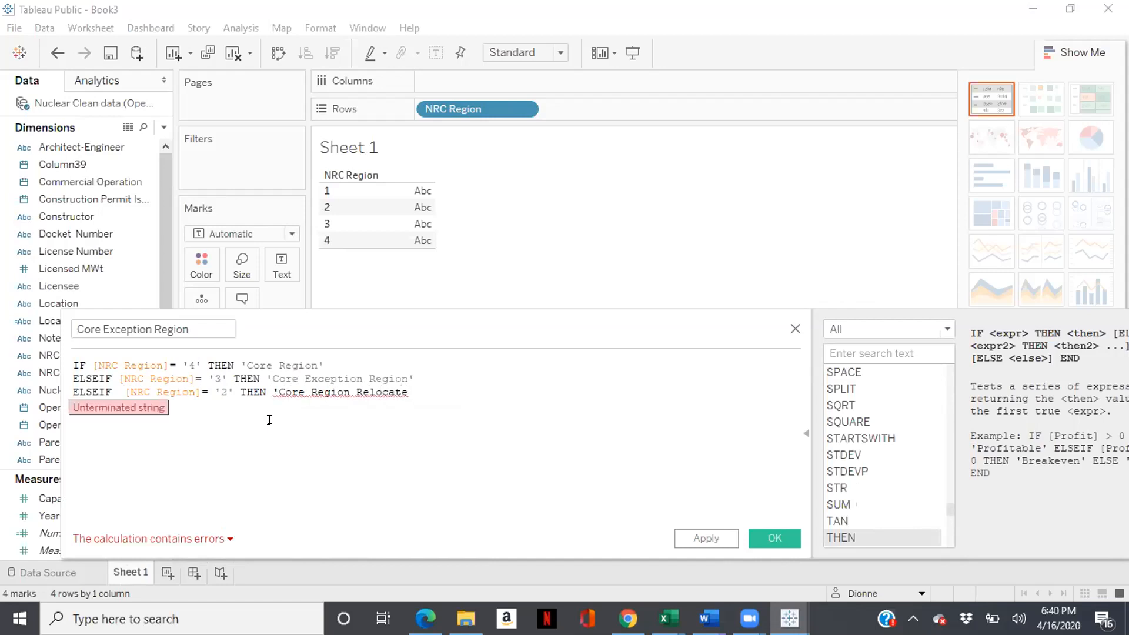
pyautogui.write("'")
pyautogui.press('Return')
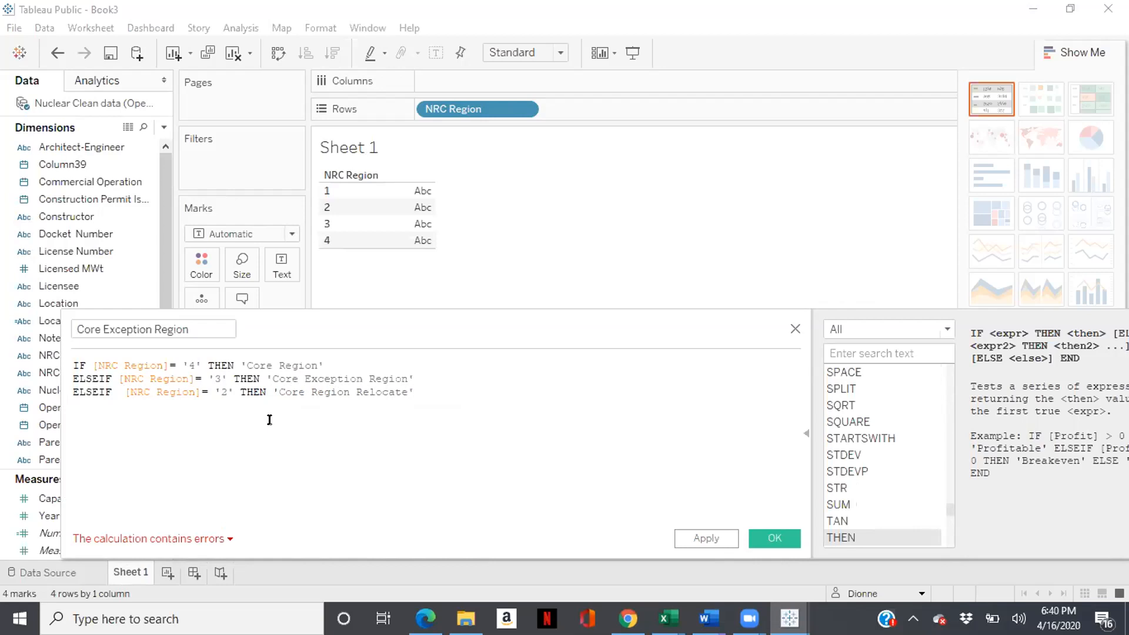
# Add a fourth formula line with an ELSEIF condition comparing [NRC Region] to a quoted value
pyautogui.write('el')
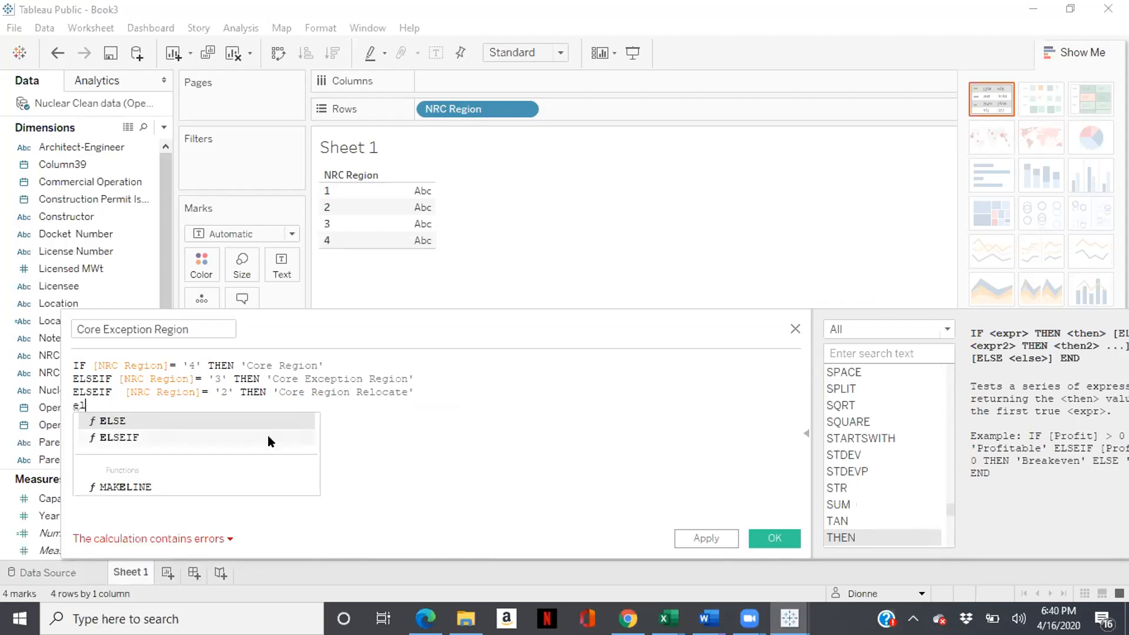
pyautogui.click(270, 438)
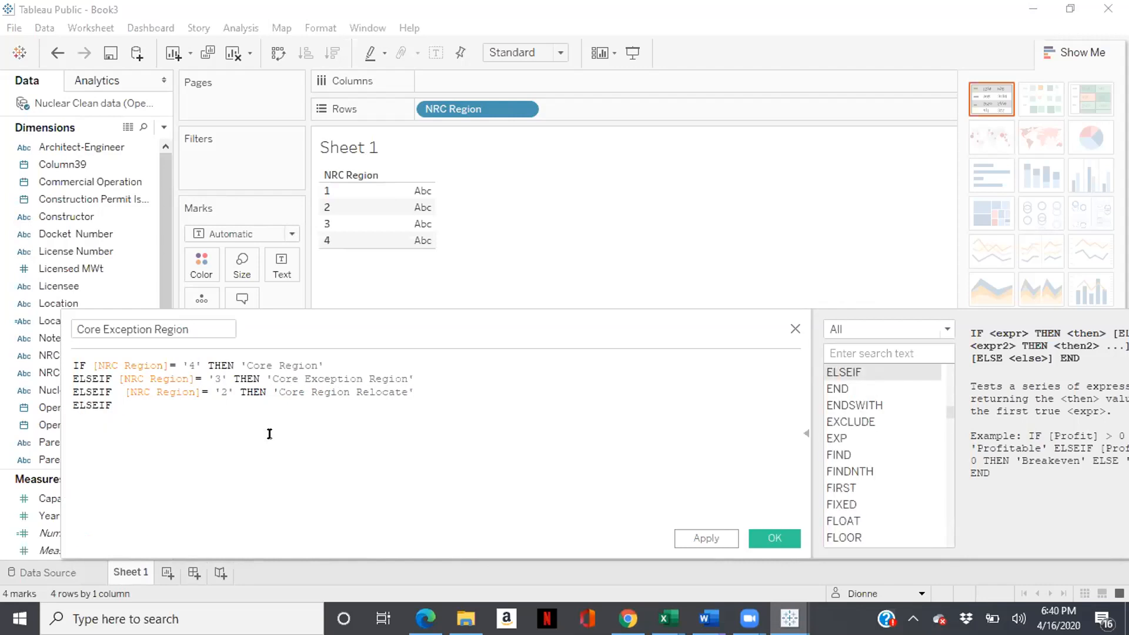
pyautogui.write('n')
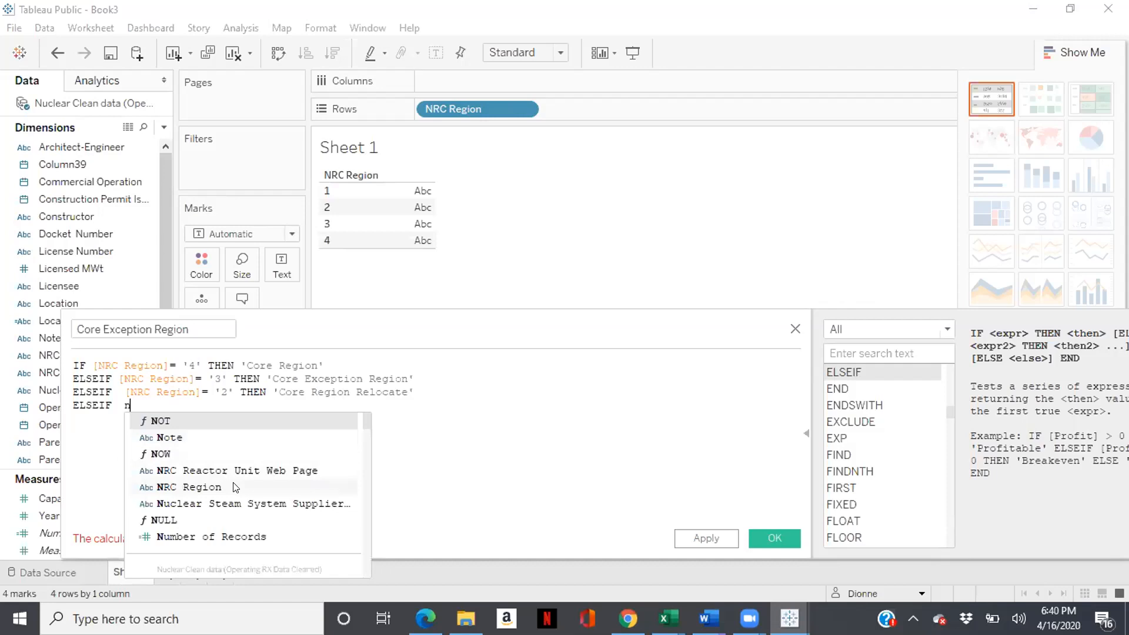
pyautogui.click(235, 487)
pyautogui.write('=')
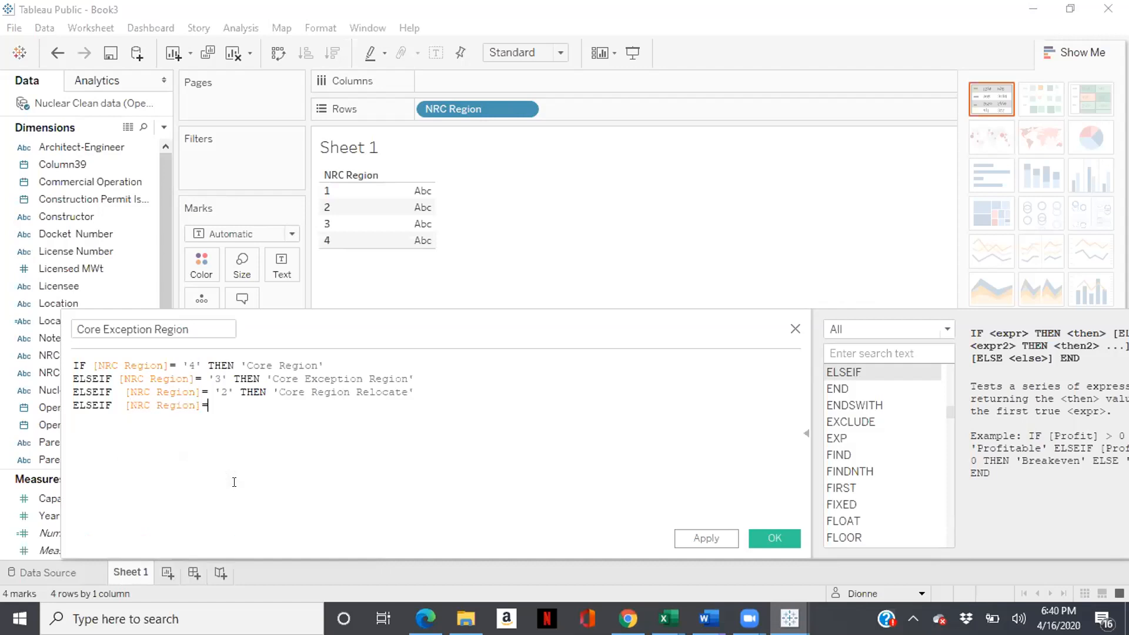
pyautogui.write(" '")
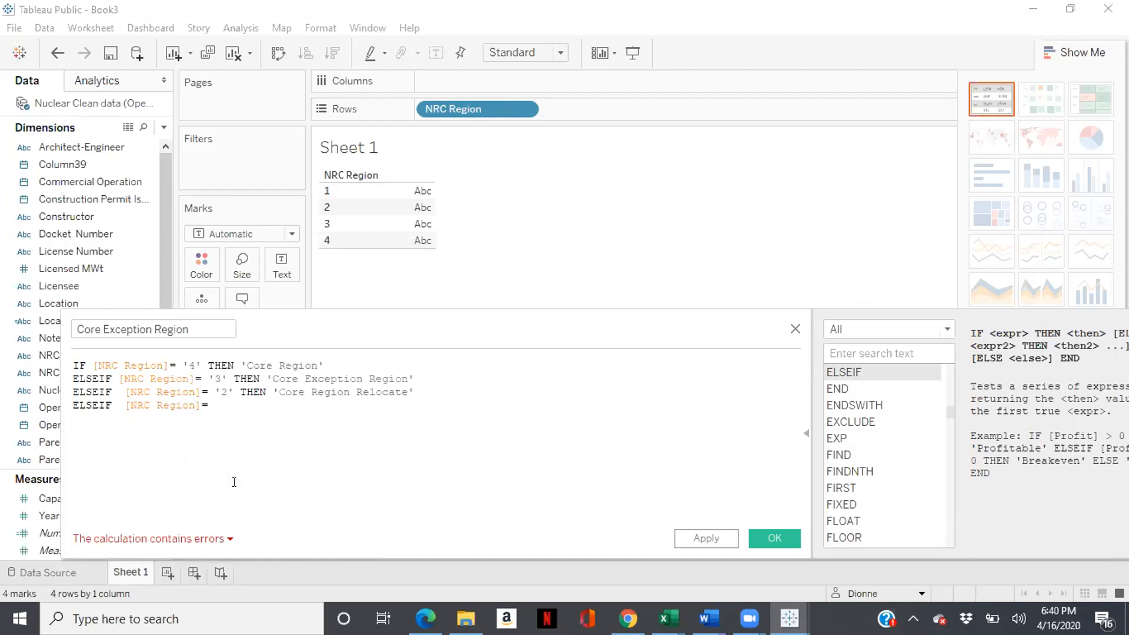
# Set the last ELSEIF condition's region value to '1' and complete the line with THEN 'Core Region Terminate'
pyautogui.write("1' the")
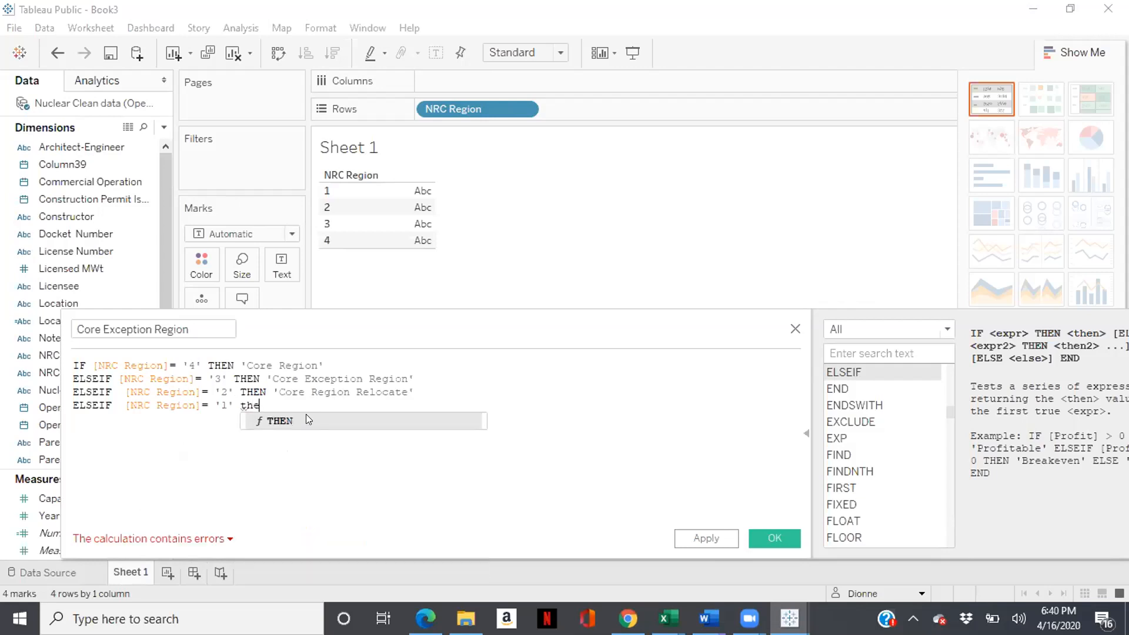
pyautogui.click(301, 420)
pyautogui.write("' c")
pyautogui.press('BackSpace')
pyautogui.press('BackSpace')
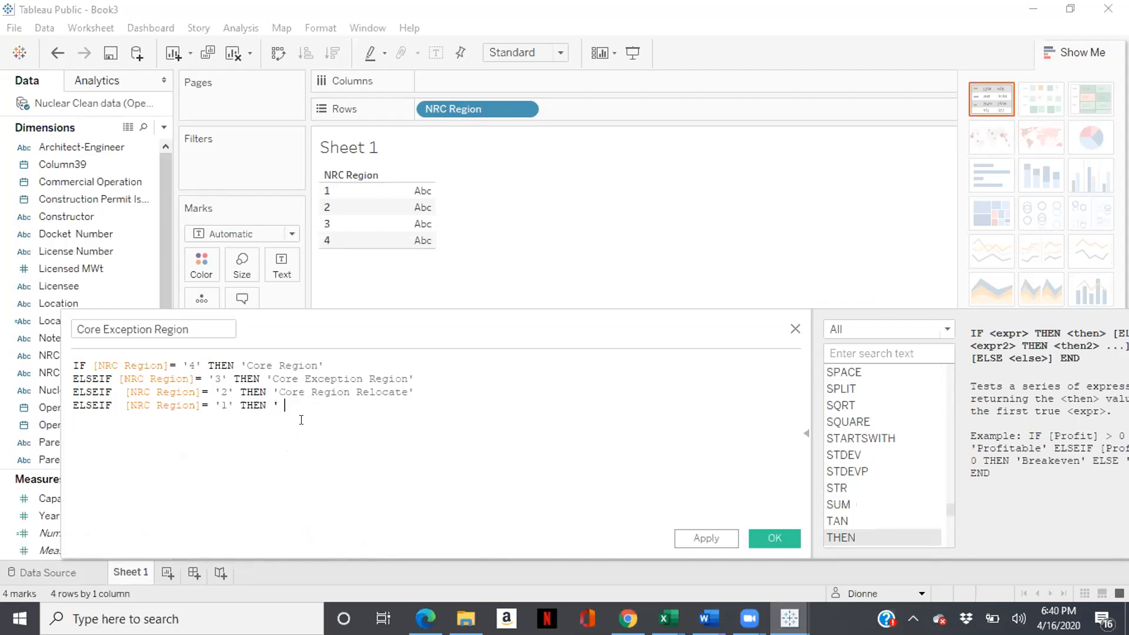
pyautogui.write("Core Region Terminate'")
# Close the IF formula with END on its own line
pyautogui.press('Return')
pyautogui.write('e')
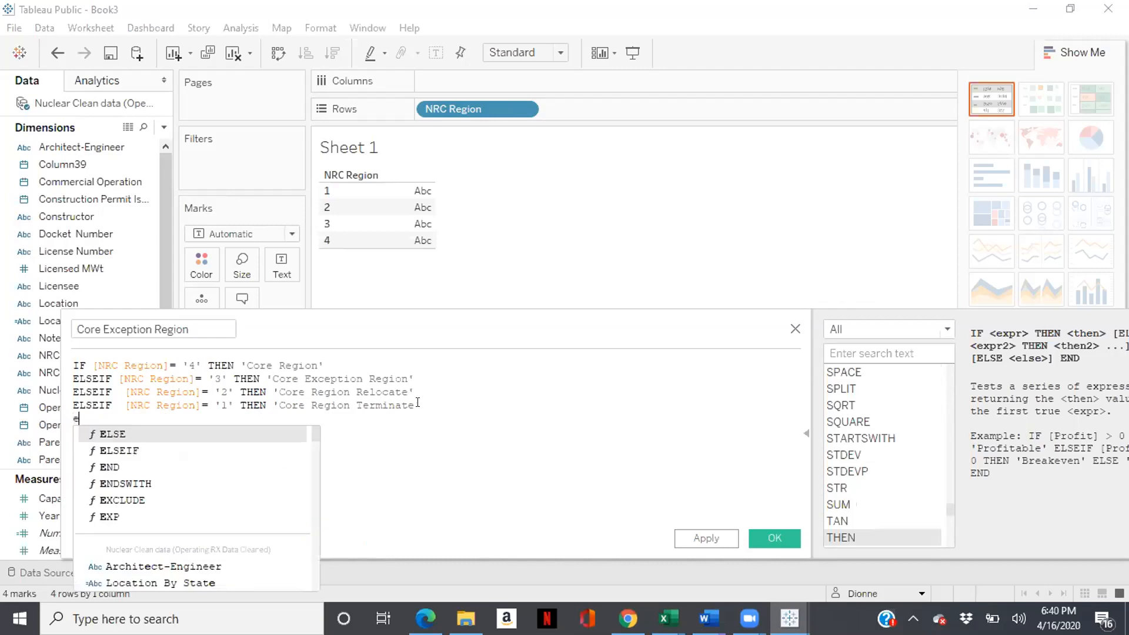
pyautogui.press('BackSpace')
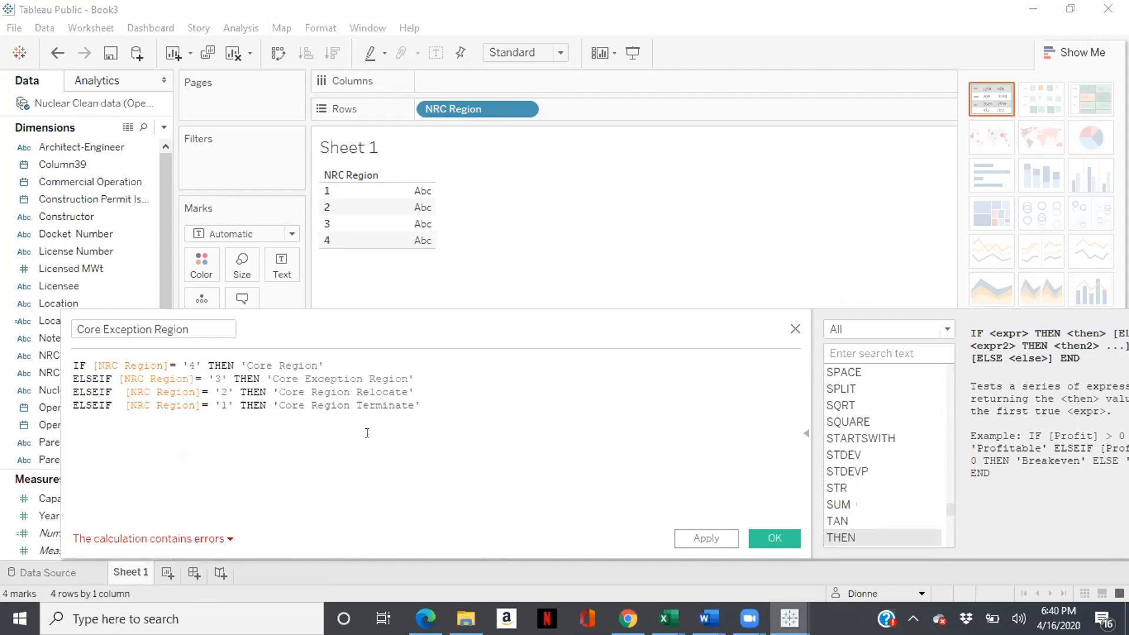
pyautogui.press('Return')
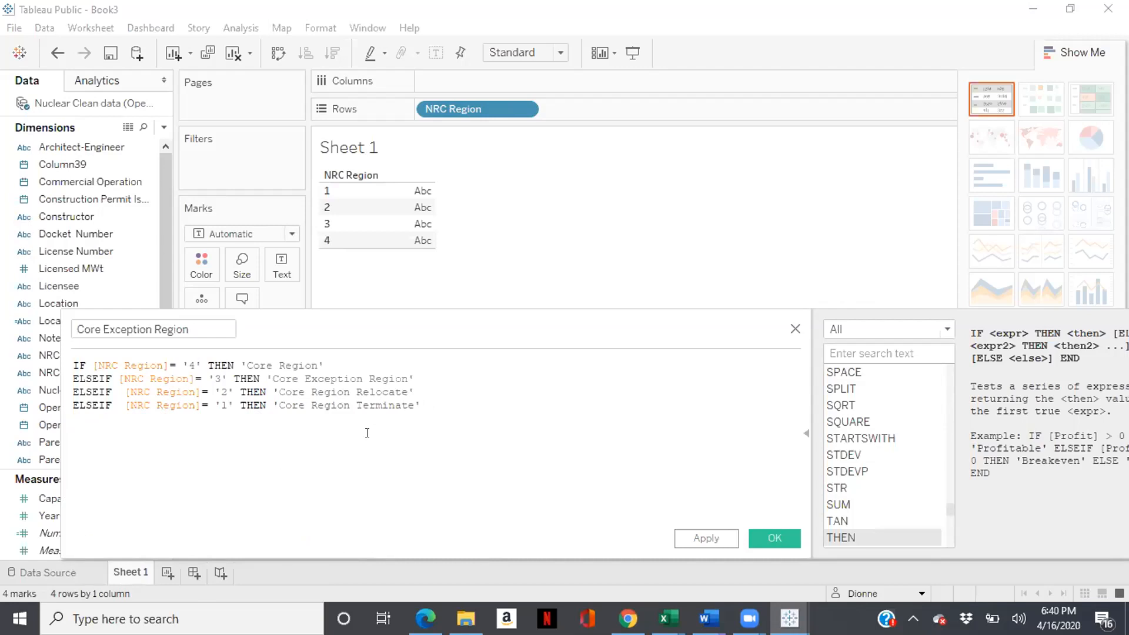
pyautogui.write('en')
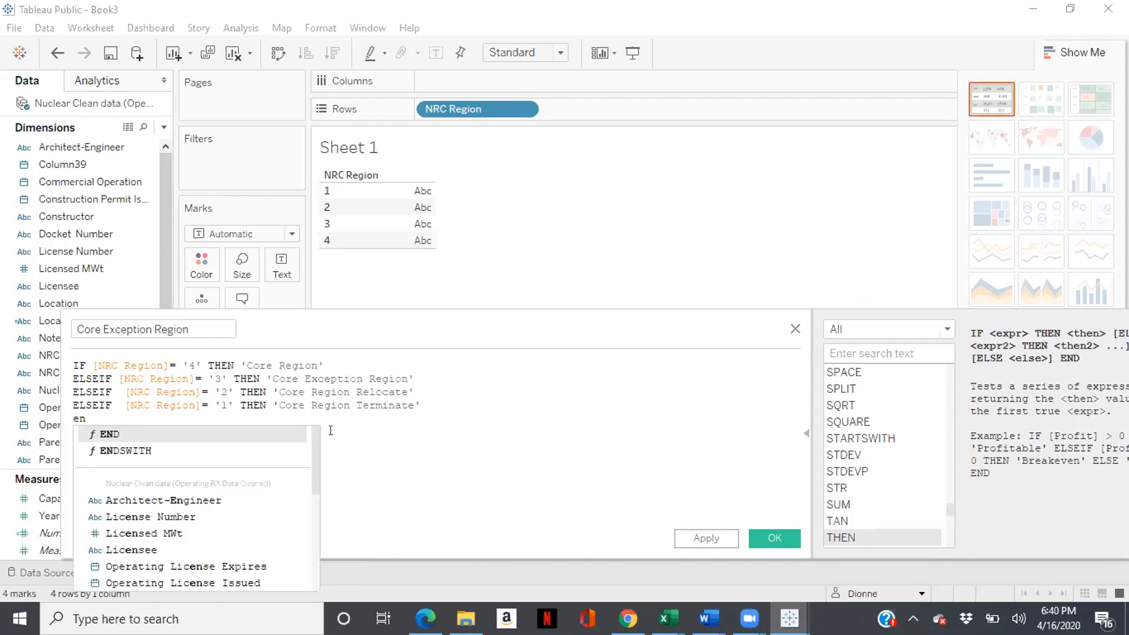
pyautogui.click(296, 431)
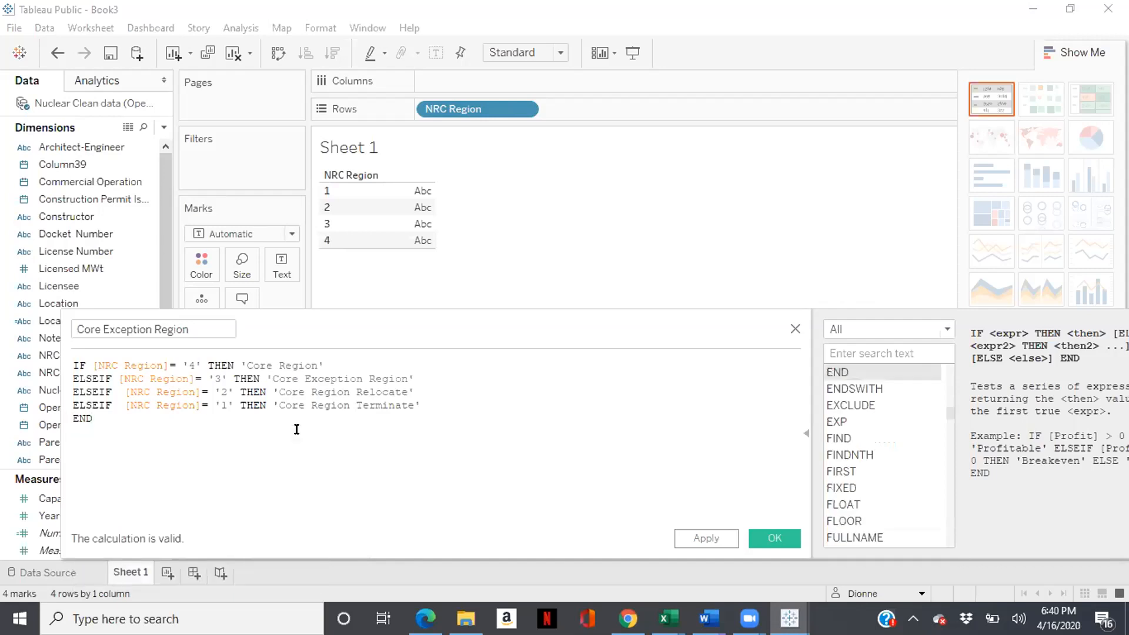
# Replace the calculated field's name with NRC Grouping
pyautogui.click(192, 327)
pyautogui.press('BackSpace')
pyautogui.press('BackSpace')
pyautogui.press('BackSpace')
pyautogui.press('BackSpace')
pyautogui.press('BackSpace')
pyautogui.press('BackSpace')
pyautogui.press('BackSpace')
pyautogui.press('BackSpace')
pyautogui.press('BackSpace')
pyautogui.press('BackSpace')
pyautogui.press('BackSpace')
pyautogui.press('BackSpace')
pyautogui.press('BackSpace')
pyautogui.press('BackSpace')
pyautogui.press('BackSpace')
pyautogui.press('BackSpace')
pyautogui.press('BackSpace')
pyautogui.press('BackSpace')
pyautogui.press('BackSpace')
pyautogui.press('BackSpace')
pyautogui.press('BackSpace')
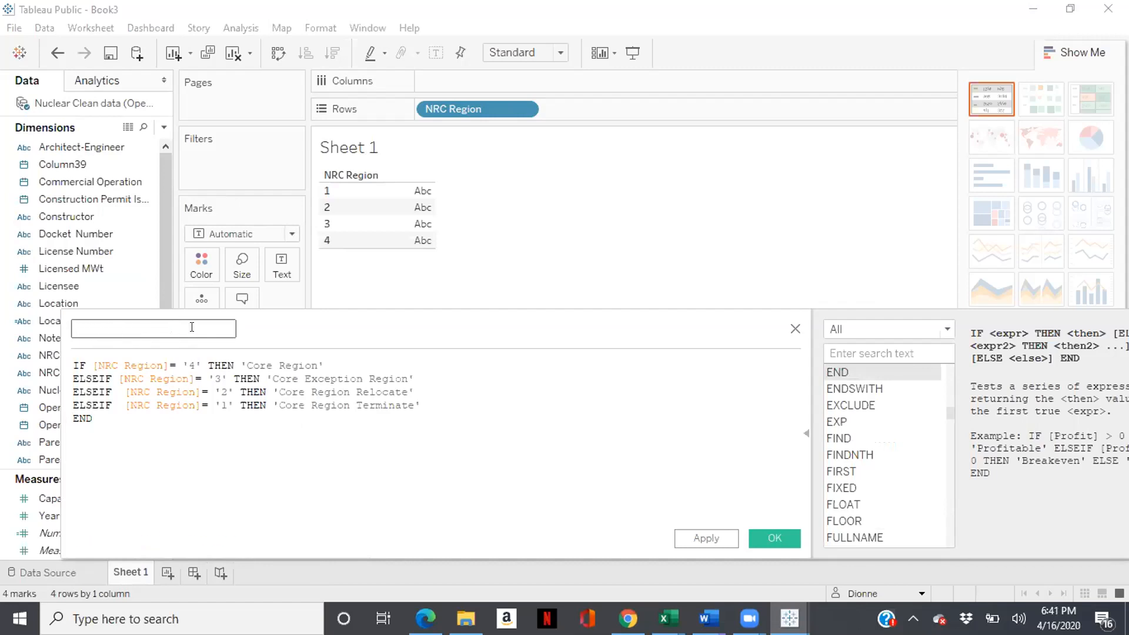
pyautogui.write('NRC Re')
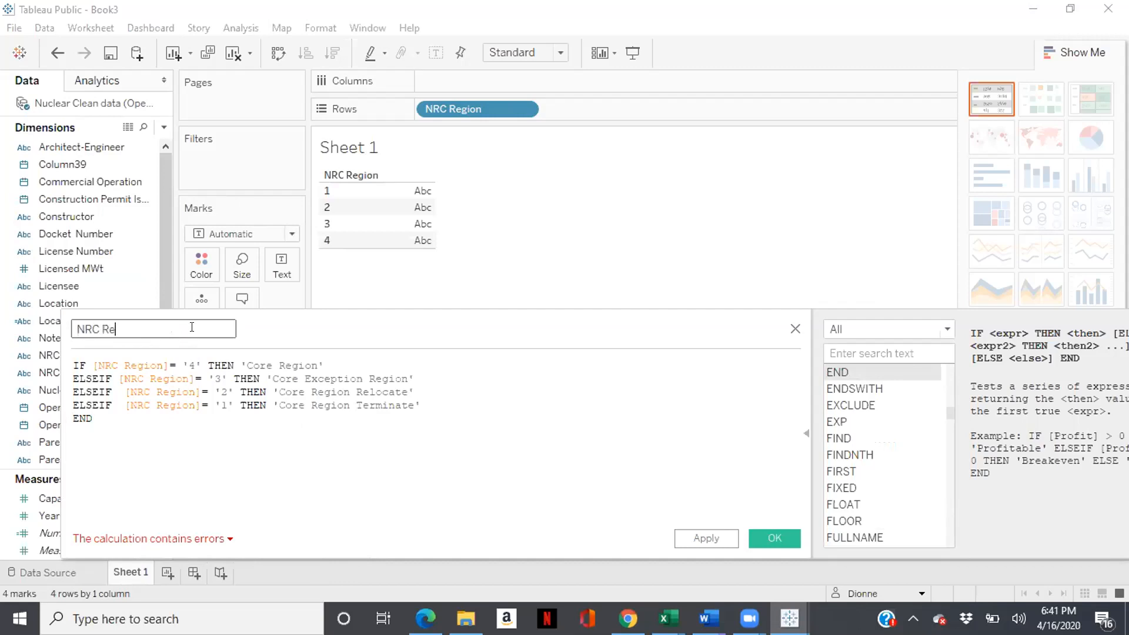
pyautogui.press('BackSpace')
pyautogui.press('BackSpace')
pyautogui.write('C')
pyautogui.write('l')
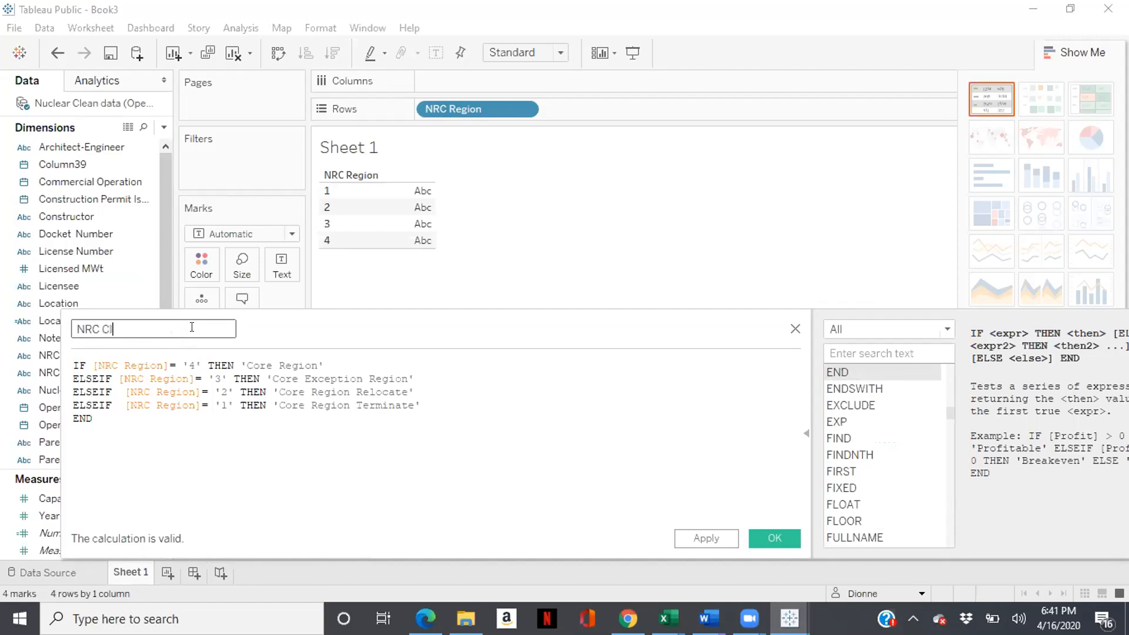
pyautogui.write('ass')
pyautogui.press('BackSpace')
pyautogui.press('BackSpace')
pyautogui.press('BackSpace')
pyautogui.press('BackSpace')
pyautogui.press('BackSpace')
pyautogui.write('Grouping')
# Change the calculated field's name to NRC Core Region by inserting Core Region after NRC and removing Grouping
pyautogui.click(100, 328)
pyautogui.write('Core region')
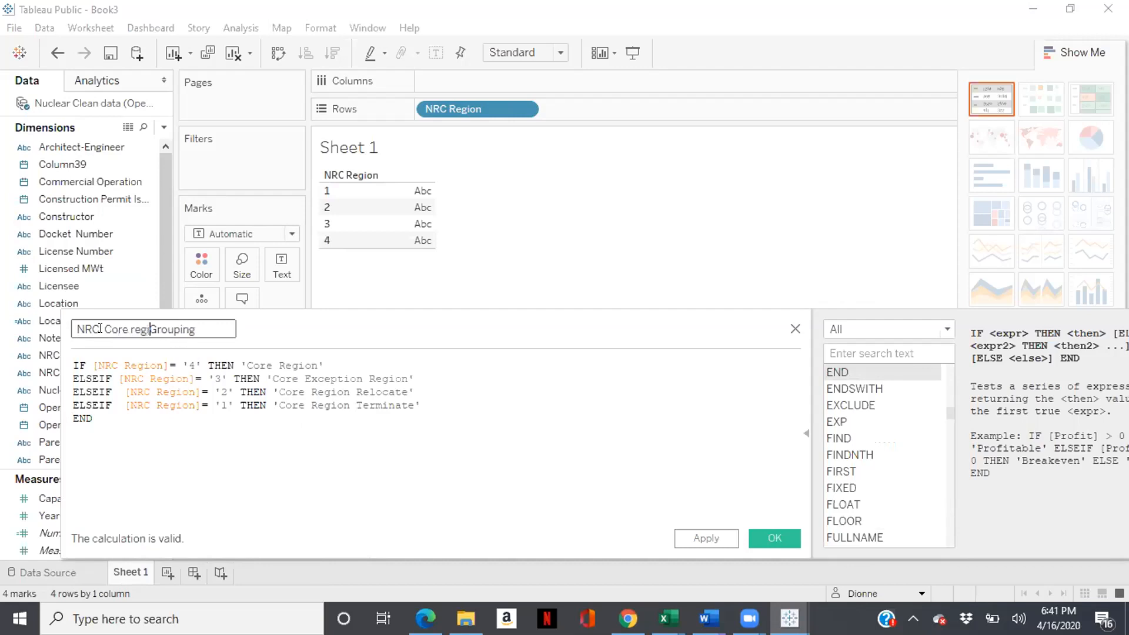
pyautogui.click(131, 328)
pyautogui.press('BackSpace')
pyautogui.write('R')
pyautogui.click(209, 329)
pyautogui.press('BackSpace')
pyautogui.press('BackSpace')
pyautogui.press('BackSpace')
pyautogui.press('BackSpace')
pyautogui.press('BackSpace')
pyautogui.press('BackSpace')
pyautogui.press('BackSpace')
pyautogui.press('BackSpace')
# Save the calculated field and add NRC Core Region to Rows after NRC Region
pyautogui.click(761, 535)
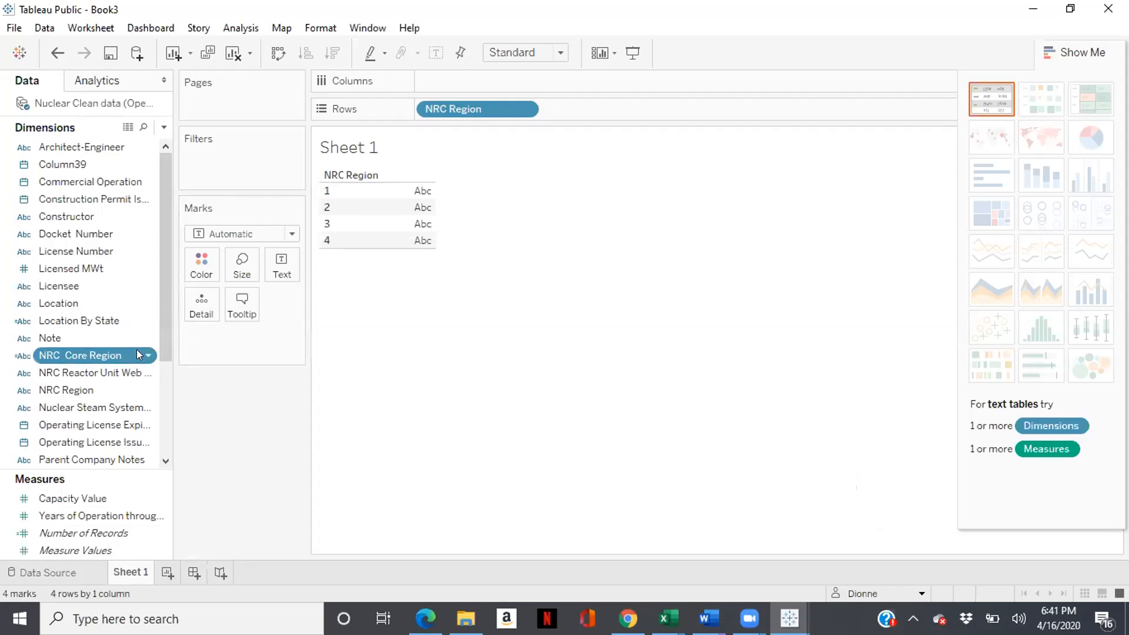
pyautogui.moveTo(138, 354); pyautogui.dragTo(669, 104)
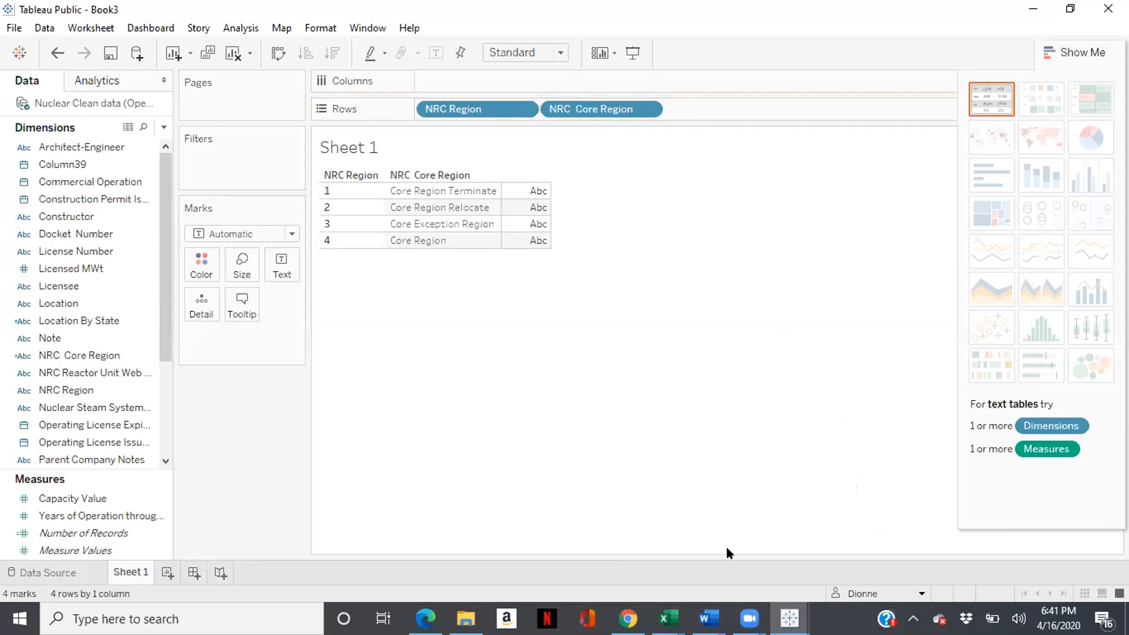
# Switch to the Nuclear Plant RQ document in Word and read the report requirements from item 3 onward
pyautogui.moveTo(709, 619)
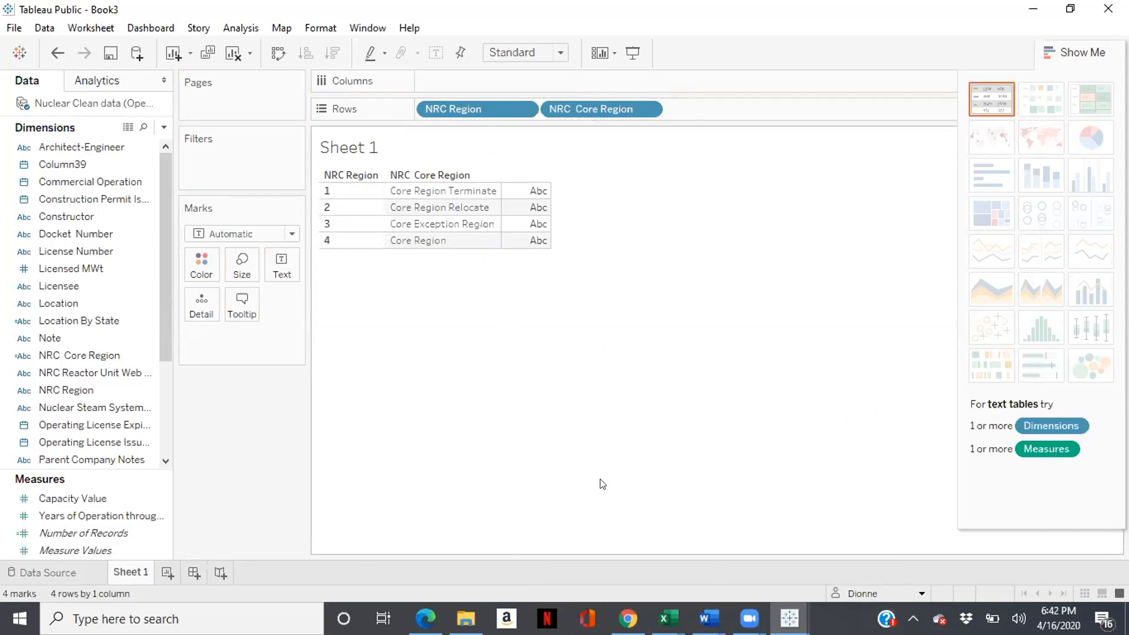
pyautogui.moveTo(749, 618)
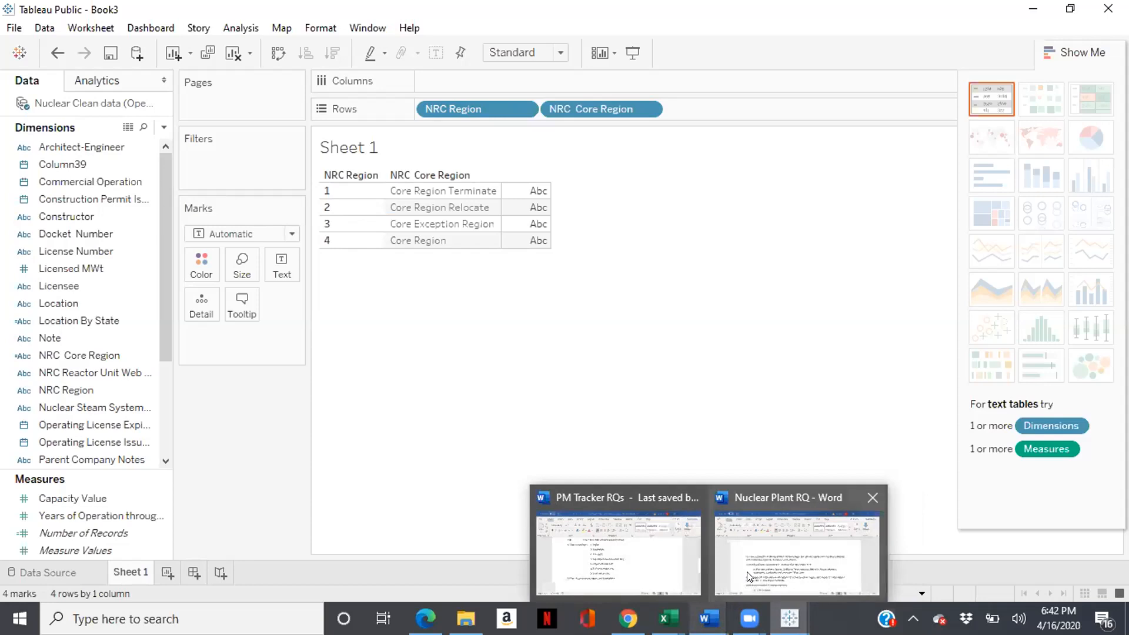
pyautogui.click(747, 572)
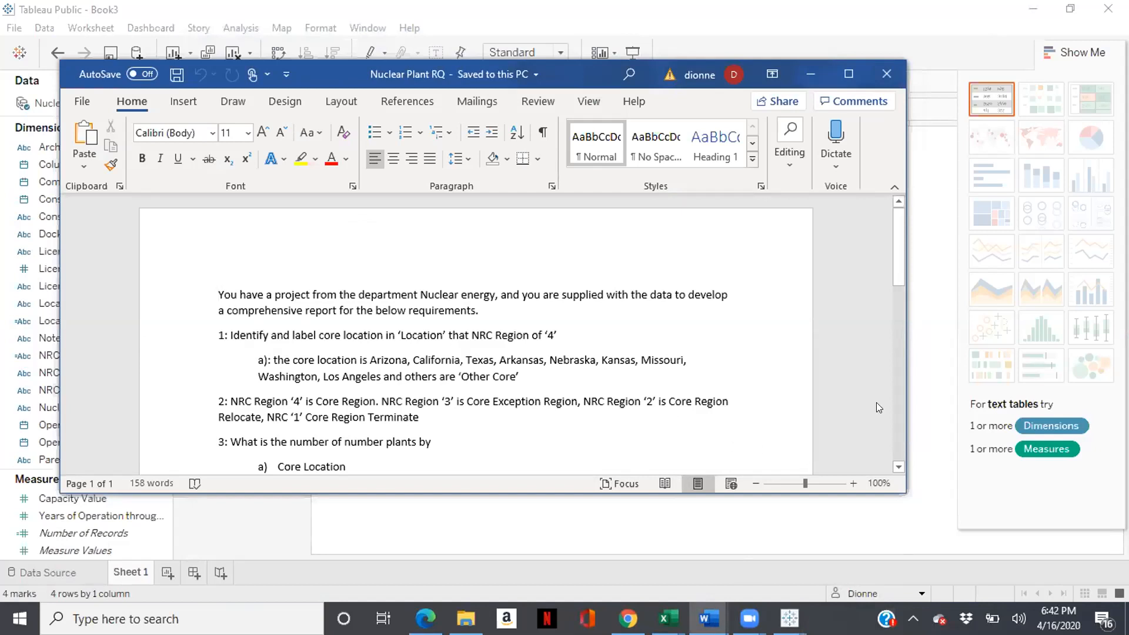
pyautogui.moveTo(899, 268); pyautogui.dragTo(891, 317)
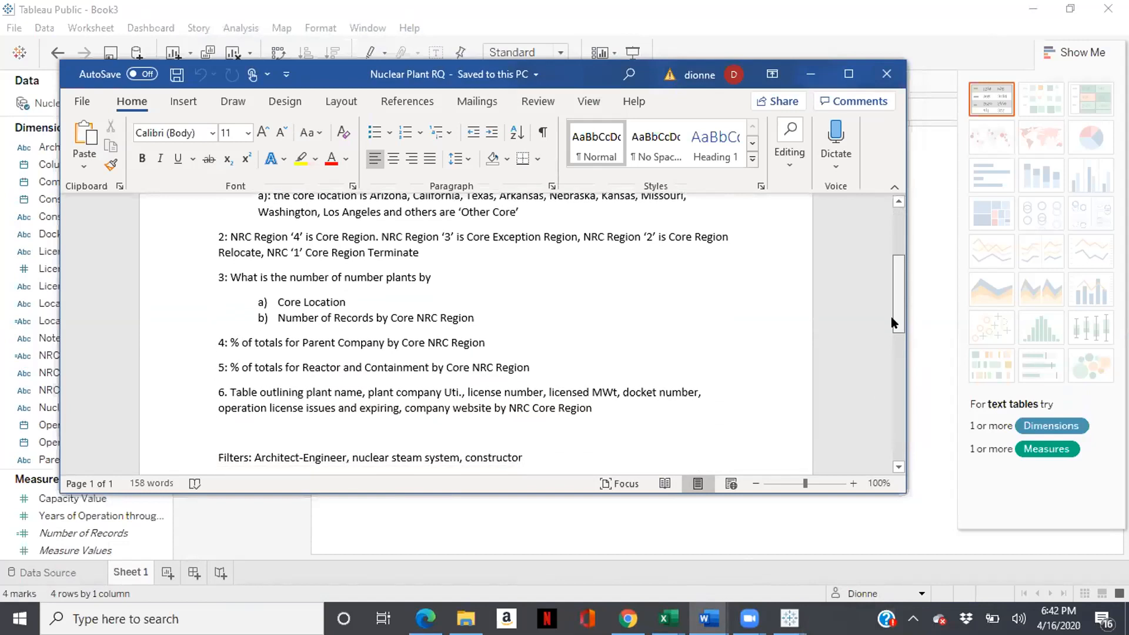
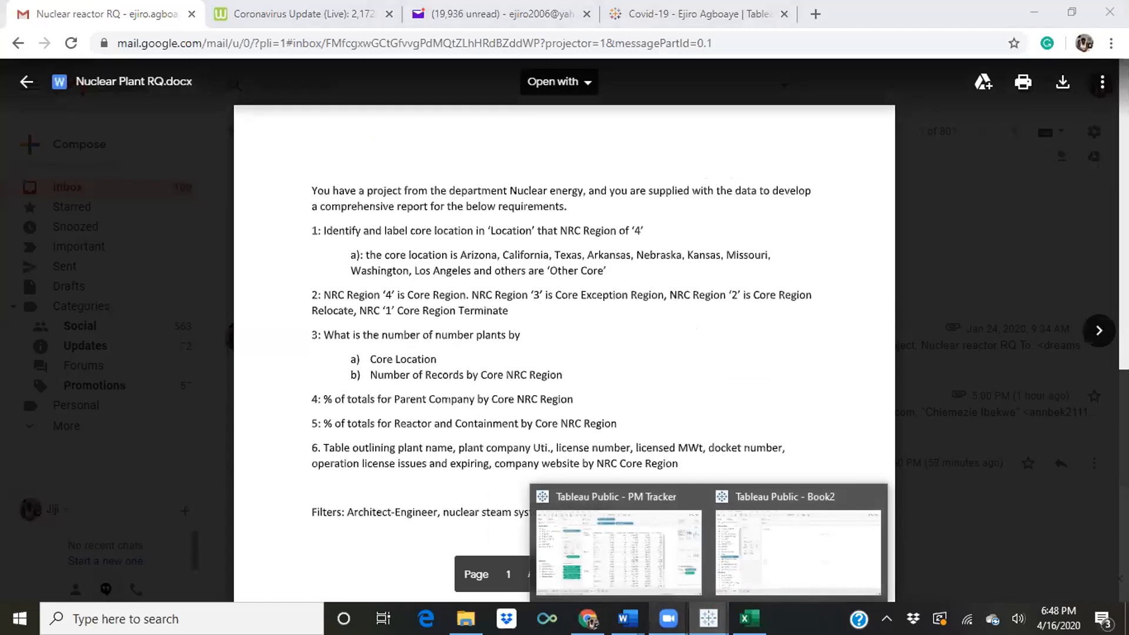
# Switch to the Book2 workbook in Tableau Public and look through its list of dimensions
pyautogui.moveTo(668, 619)
pyautogui.moveTo(709, 618)
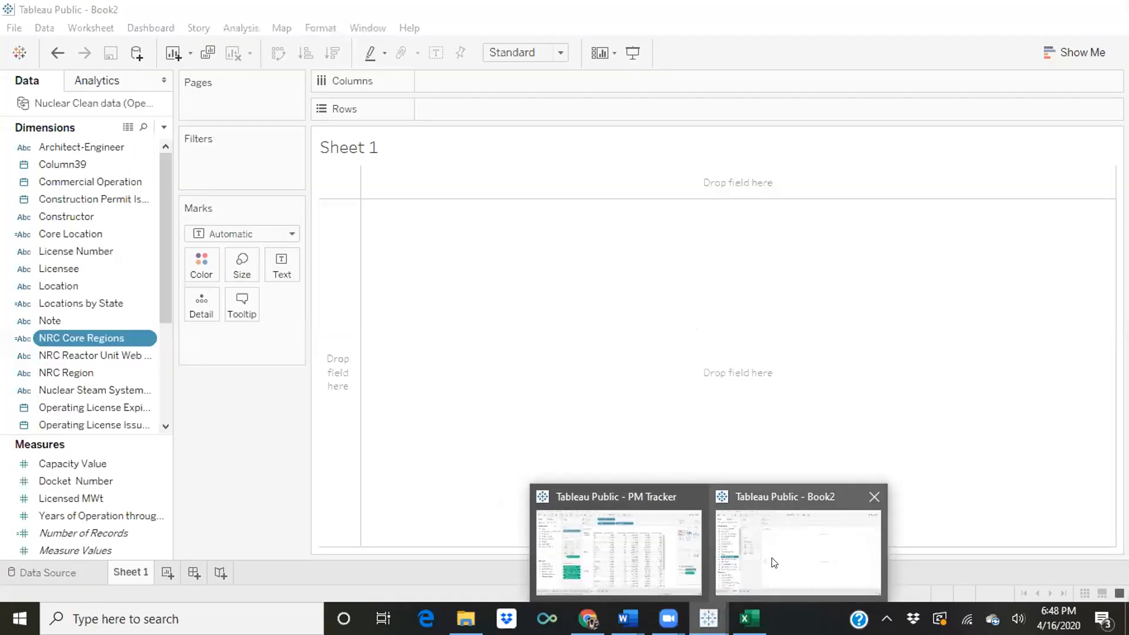
pyautogui.click(774, 563)
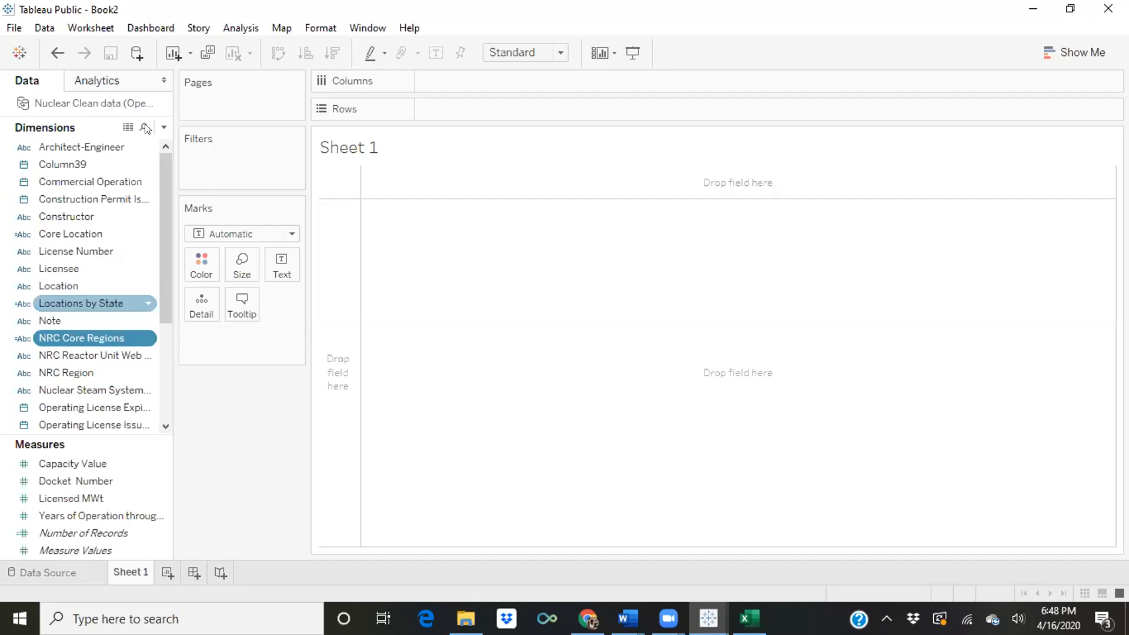
pyautogui.moveTo(73, 234); pyautogui.dragTo(76, 301)
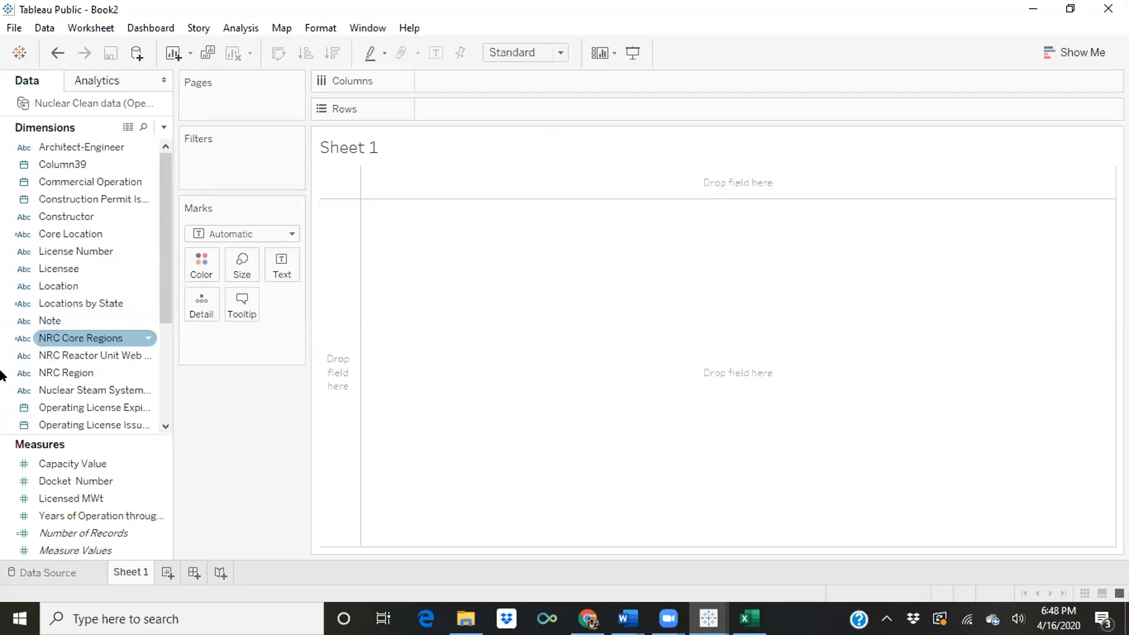
pyautogui.scroll(-3, 99, 353)
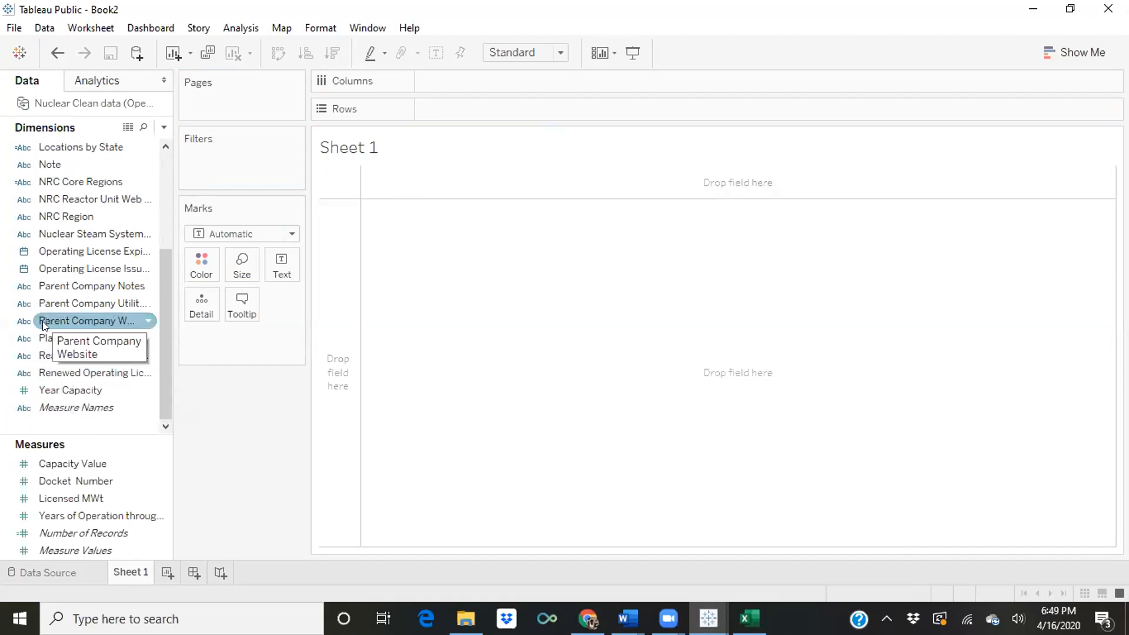
pyautogui.scroll(1, 73, 325)
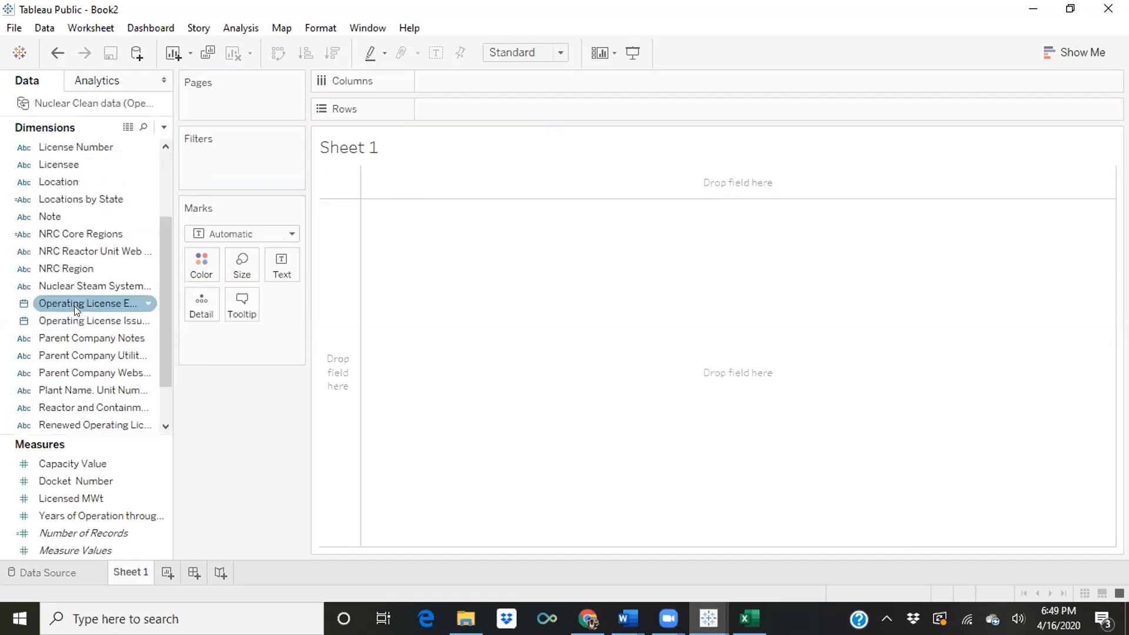
pyautogui.moveTo(80, 233)
pyautogui.mouseDown()
pyautogui.moveTo(366, 149)
pyautogui.moveTo(472, 103)
pyautogui.moveTo(463, 110)
pyautogui.mouseUp()
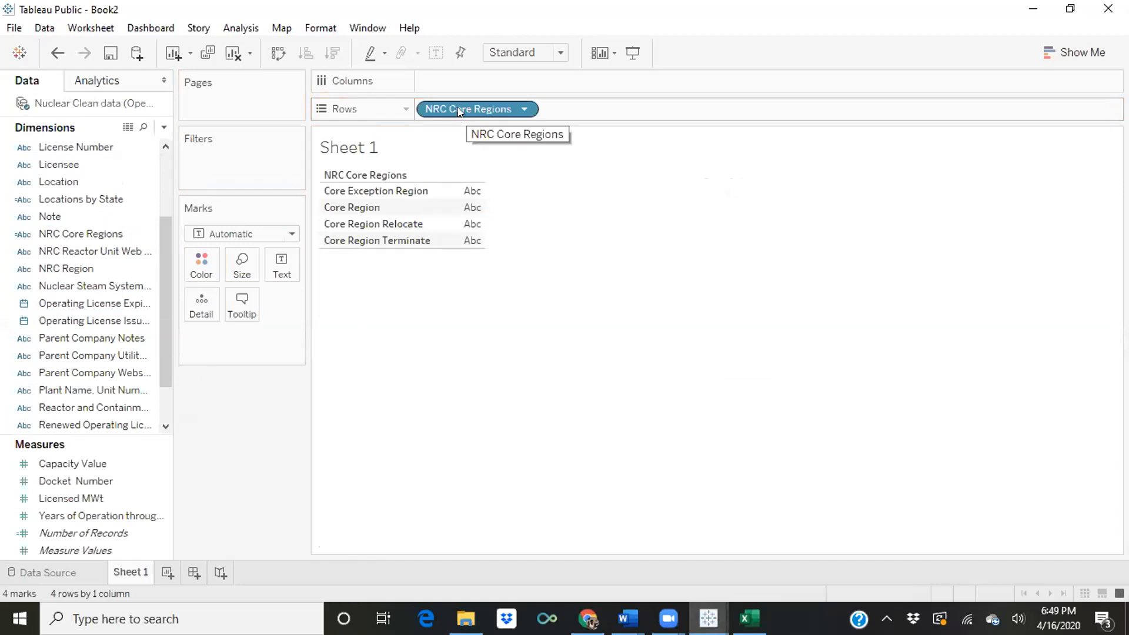
pyautogui.moveTo(458, 107); pyautogui.dragTo(97, 190)
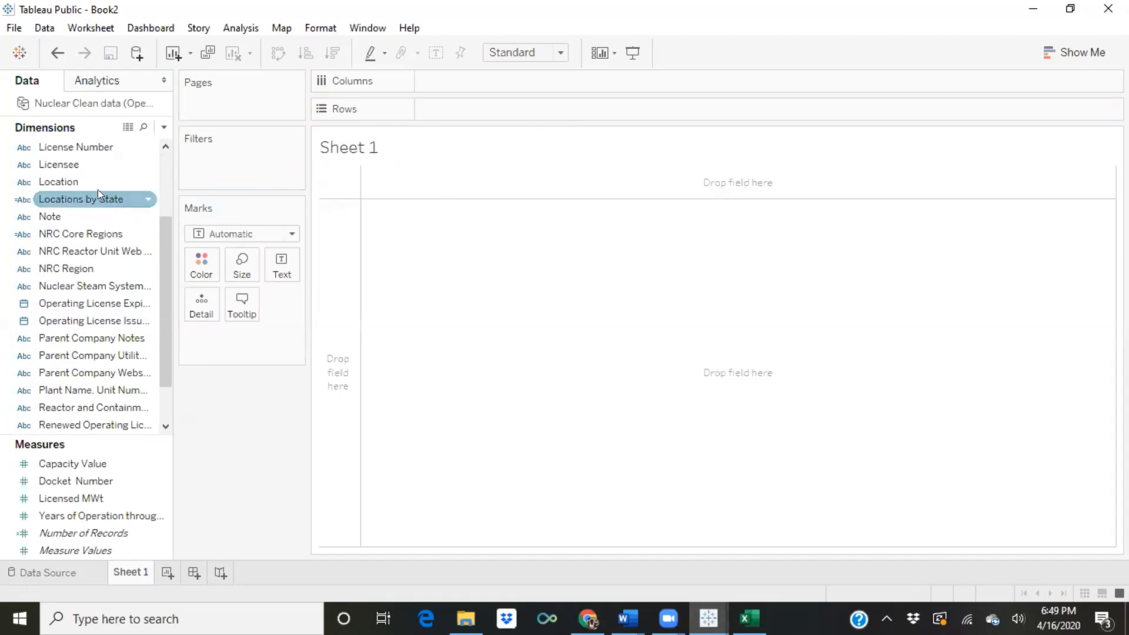
pyautogui.scroll(2, 83, 349)
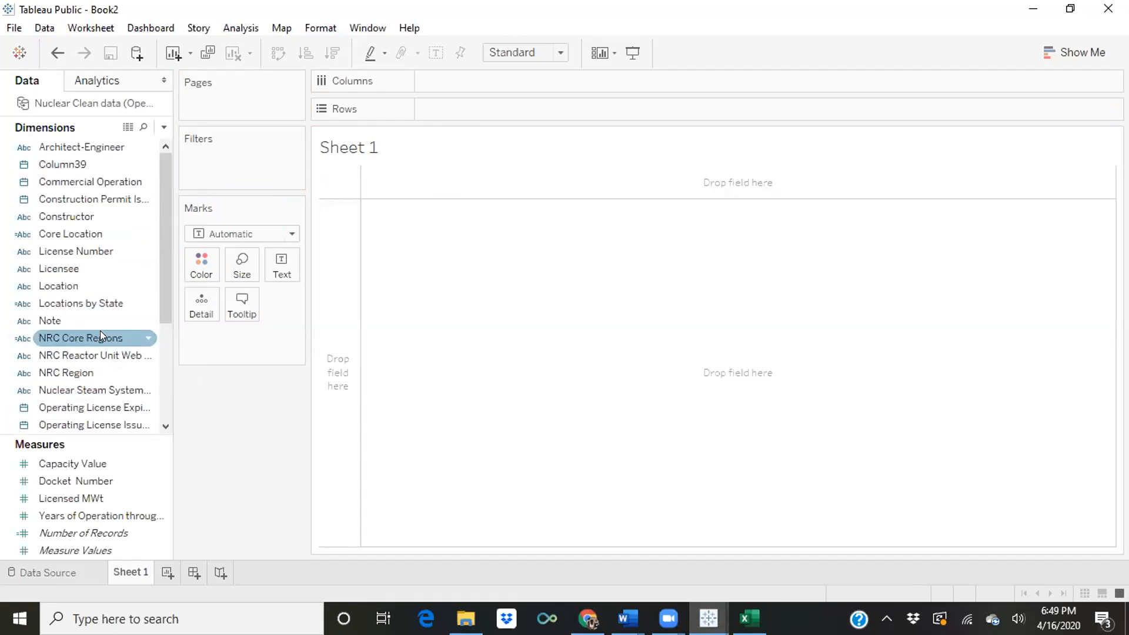
pyautogui.scroll(-3, 94, 419)
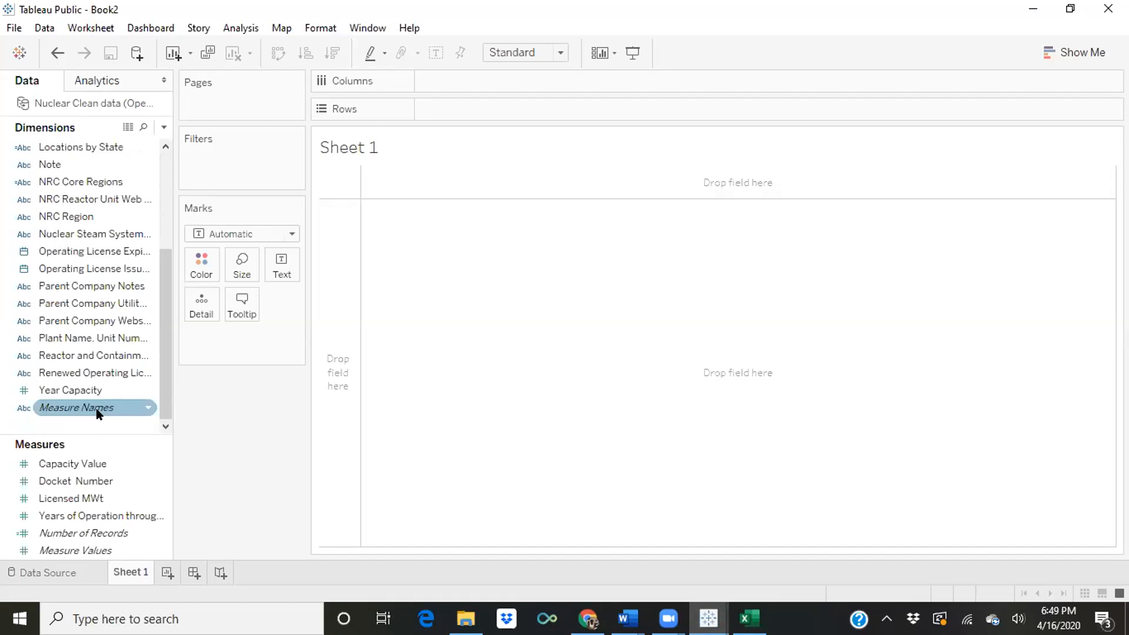
pyautogui.click(72, 338)
pyautogui.moveTo(72, 339); pyautogui.dragTo(477, 109)
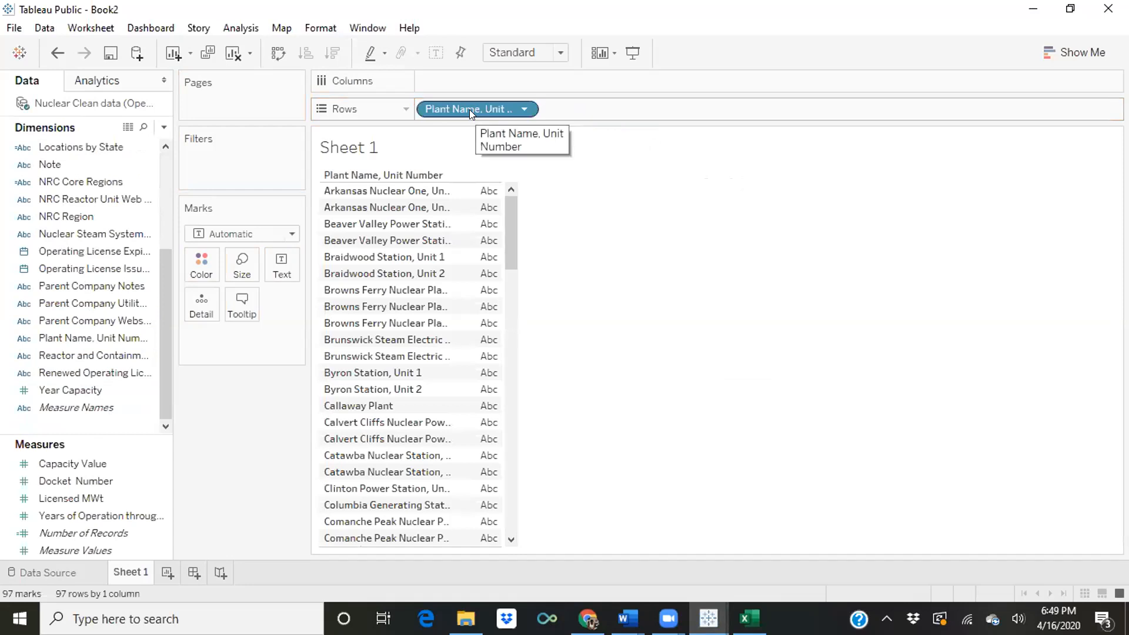
pyautogui.moveTo(470, 109); pyautogui.dragTo(36, 388)
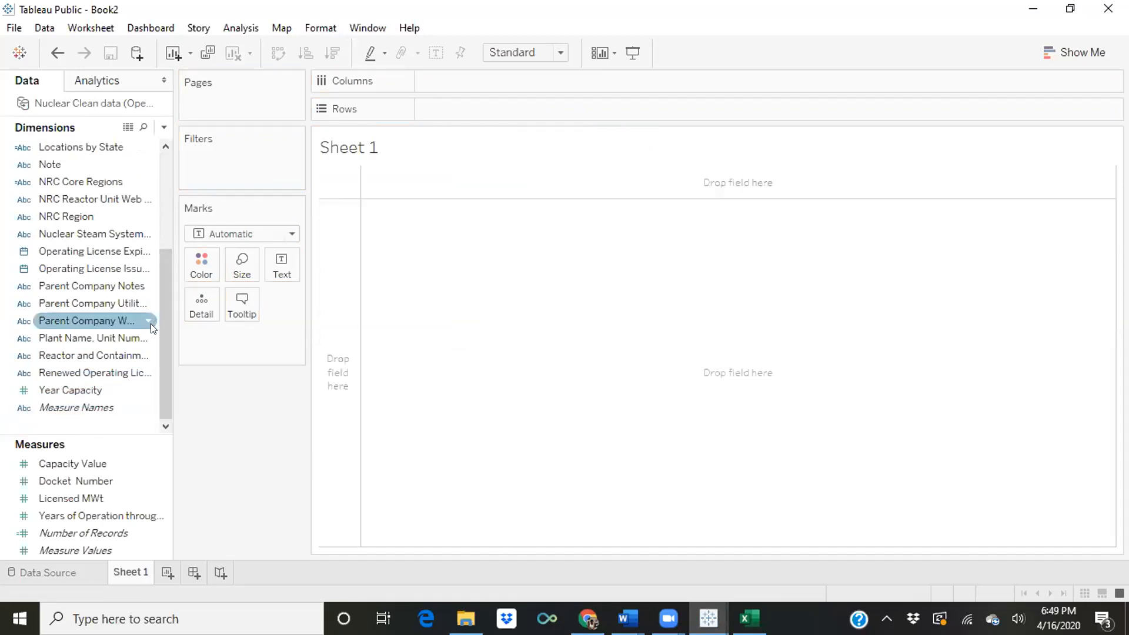
# Build a bar chart with Number of Records on Rows and Core Location on Columns
pyautogui.scroll(2, 152, 322)
pyautogui.scroll(1, 150, 323)
pyautogui.scroll(-1, 151, 323)
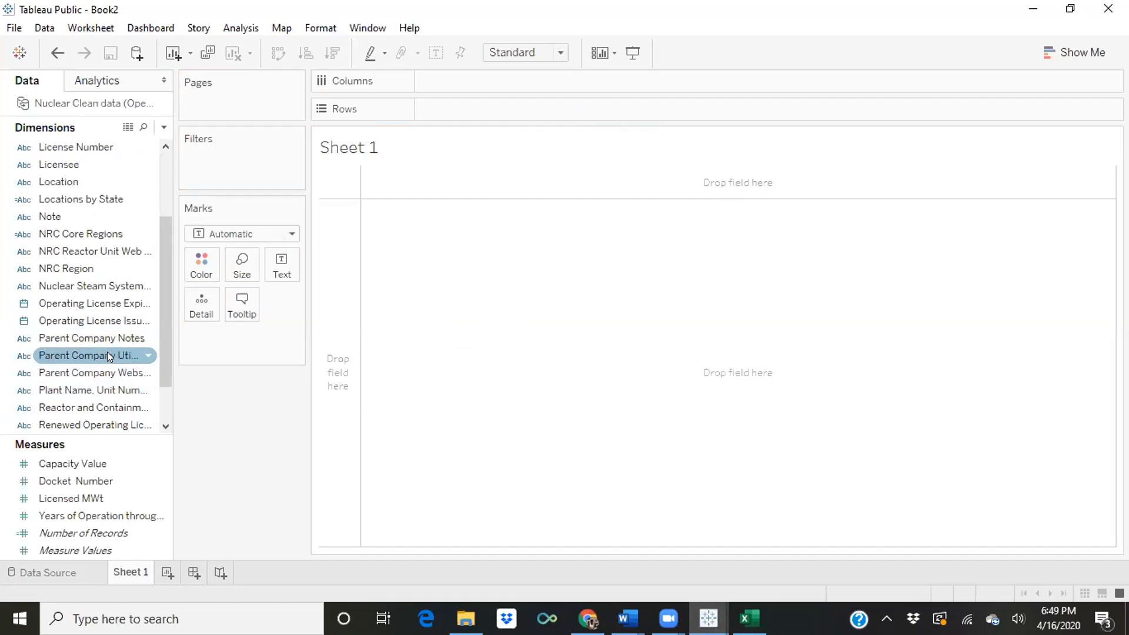
pyautogui.scroll(-1, 107, 367)
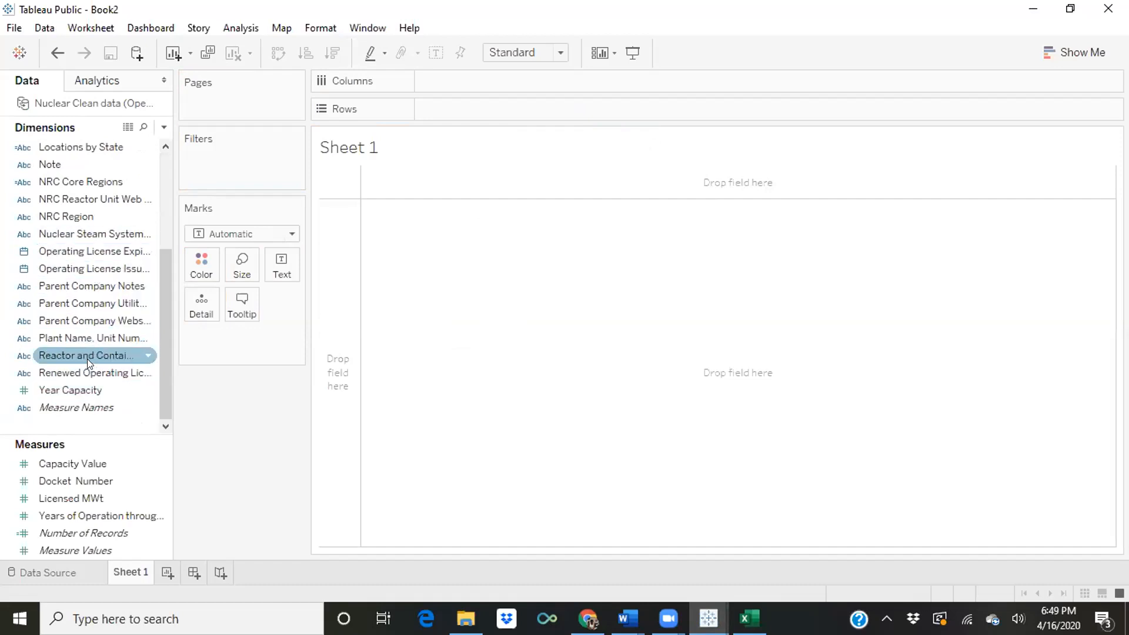
pyautogui.scroll(2, 87, 360)
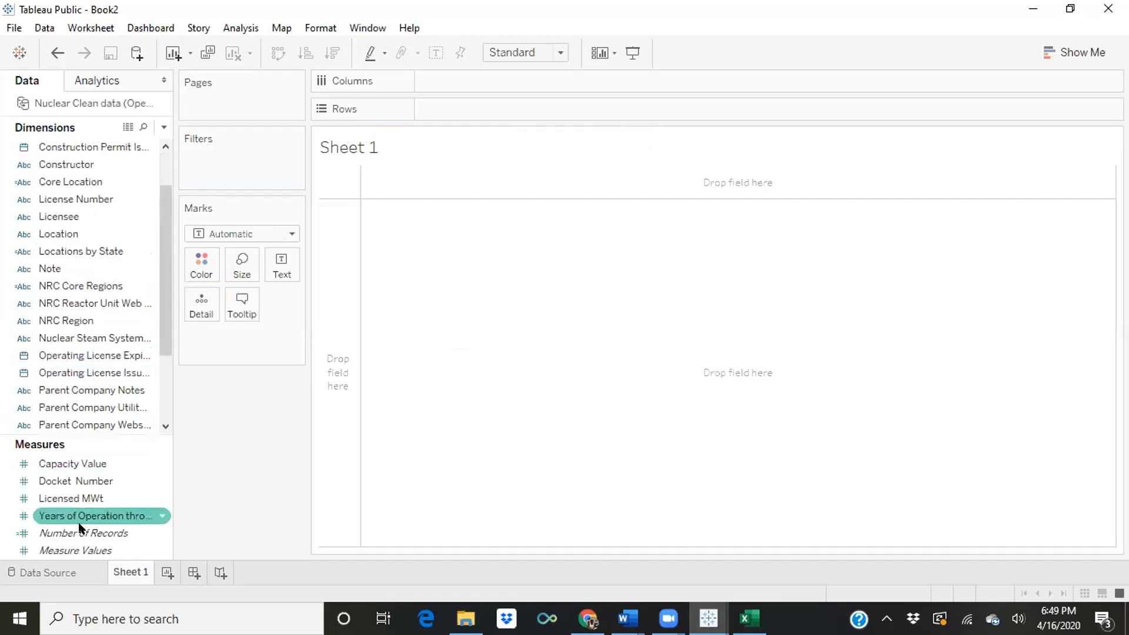
pyautogui.moveTo(75, 532)
pyautogui.mouseDown()
pyautogui.moveTo(471, 58)
pyautogui.moveTo(463, 107)
pyautogui.mouseUp()
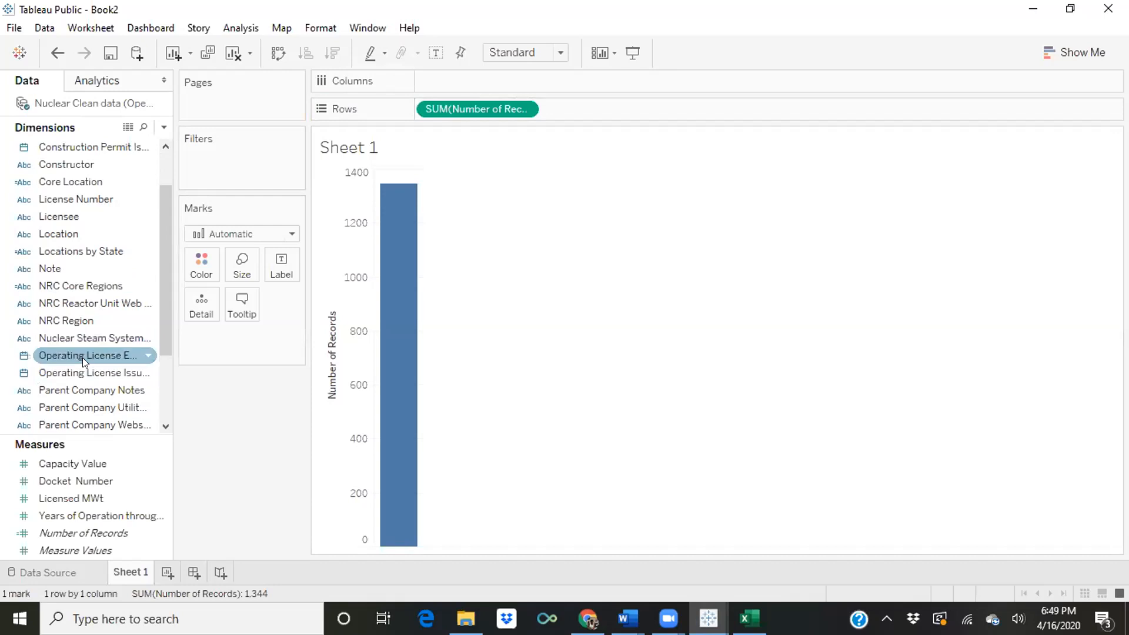
pyautogui.scroll(1, 82, 358)
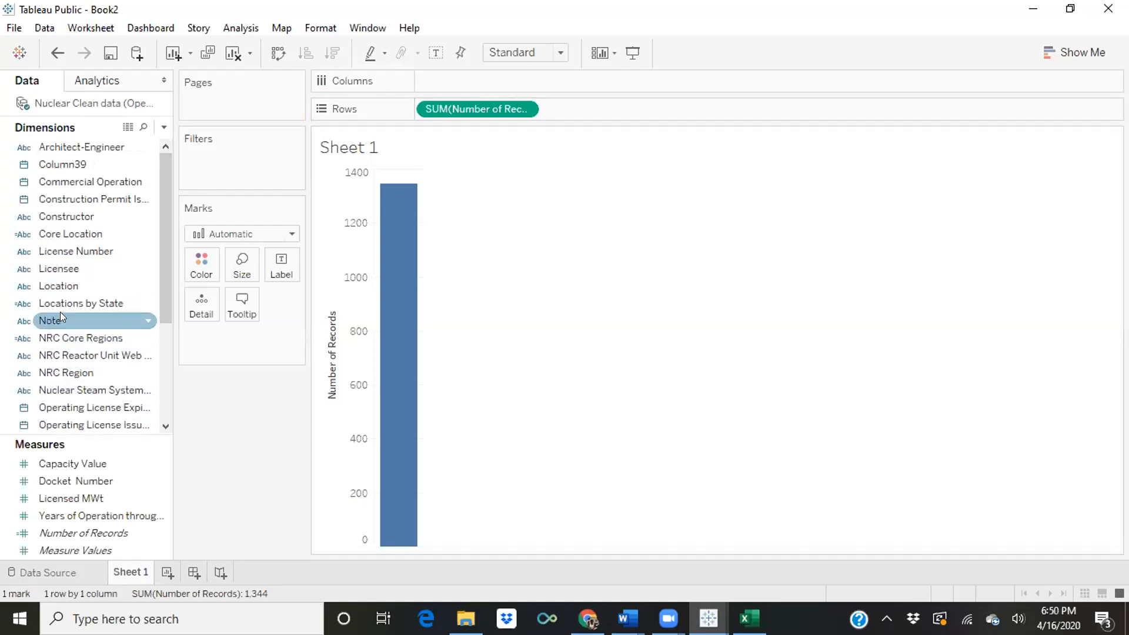
pyautogui.moveTo(80, 233); pyautogui.dragTo(481, 74)
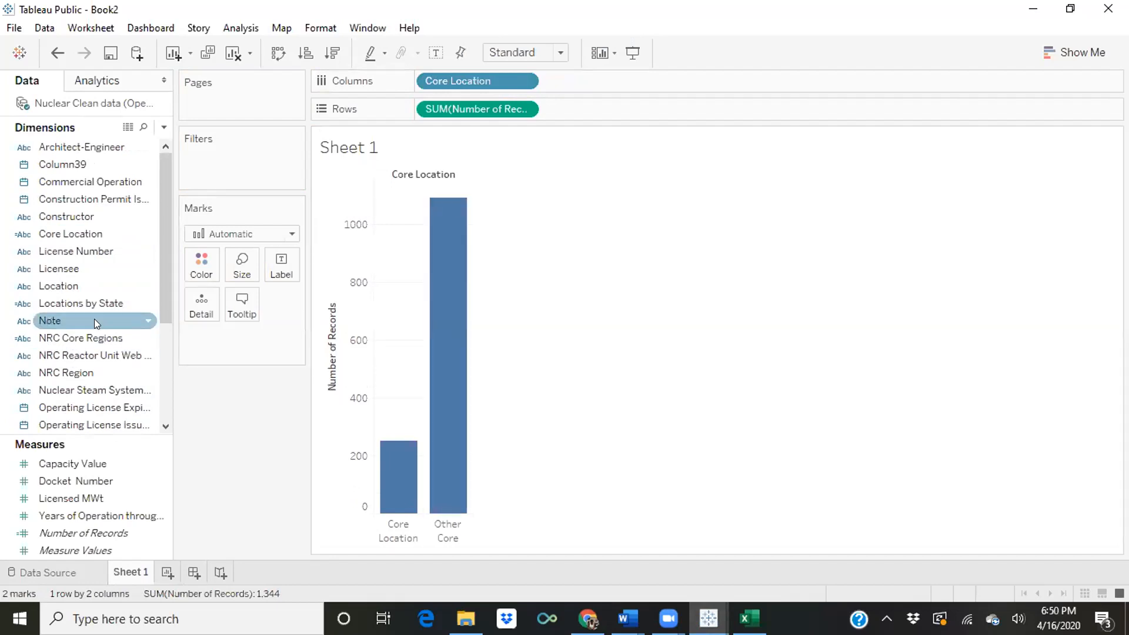
# Review the formulas behind the Core Location and Locations by State calculated fields
pyautogui.click(146, 232)
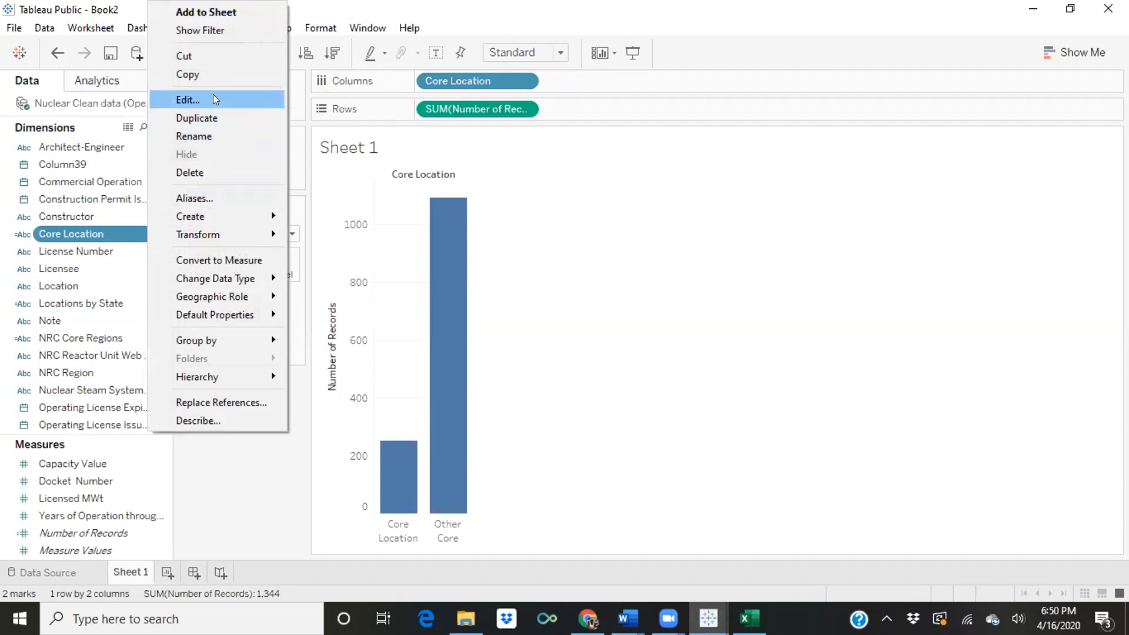
pyautogui.click(213, 99)
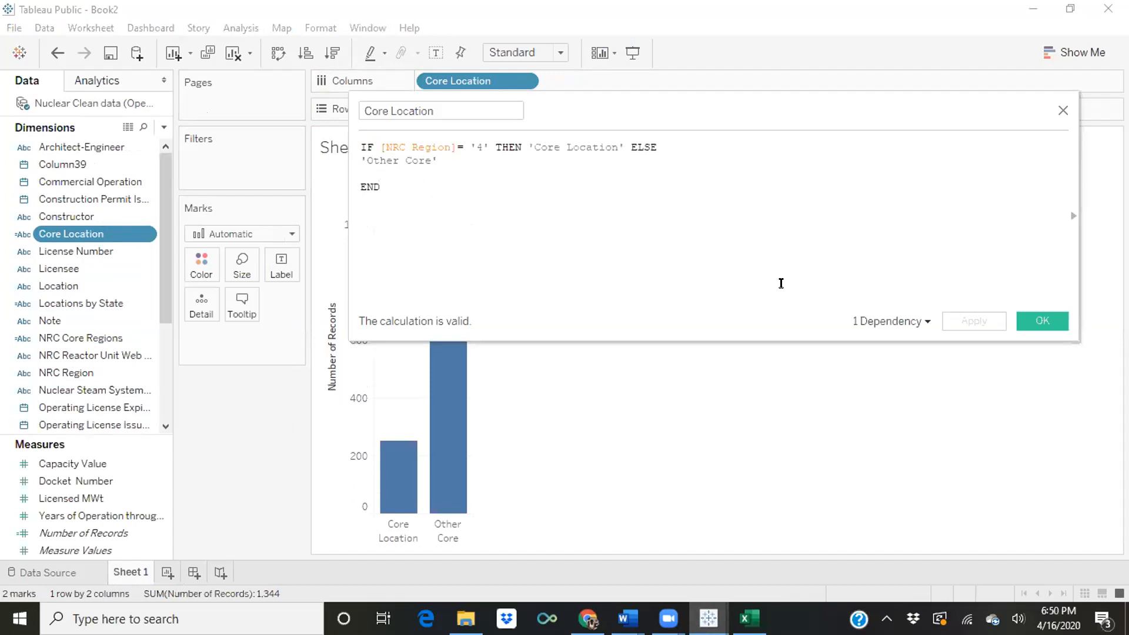
pyautogui.click(1062, 111)
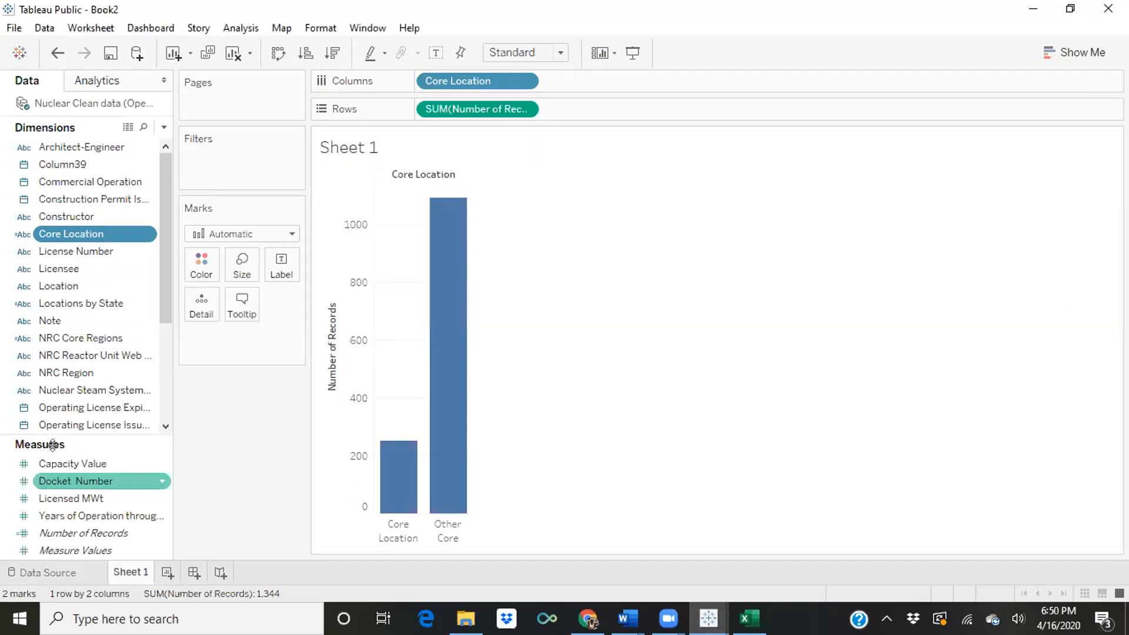
pyautogui.rightClick(147, 305)
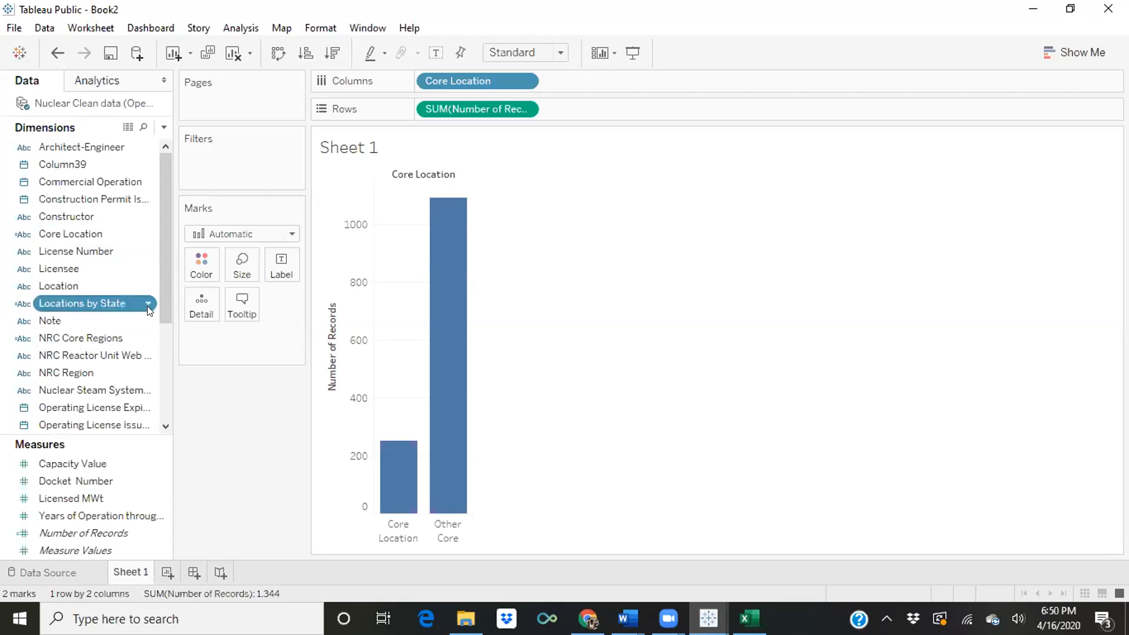
pyautogui.click(238, 99)
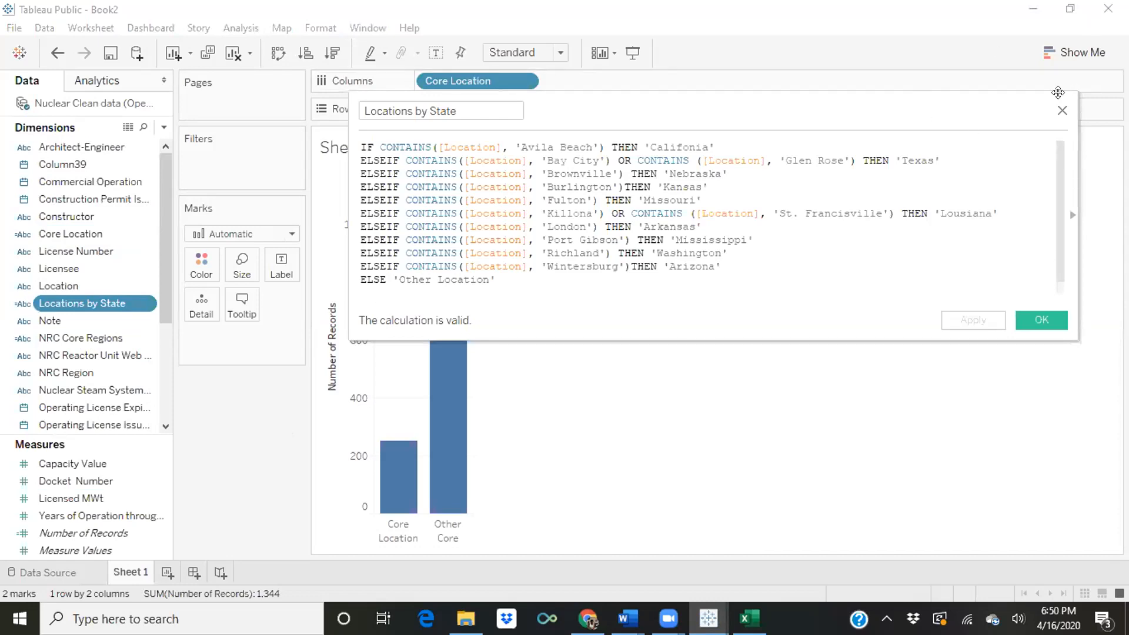
pyautogui.click(1062, 114)
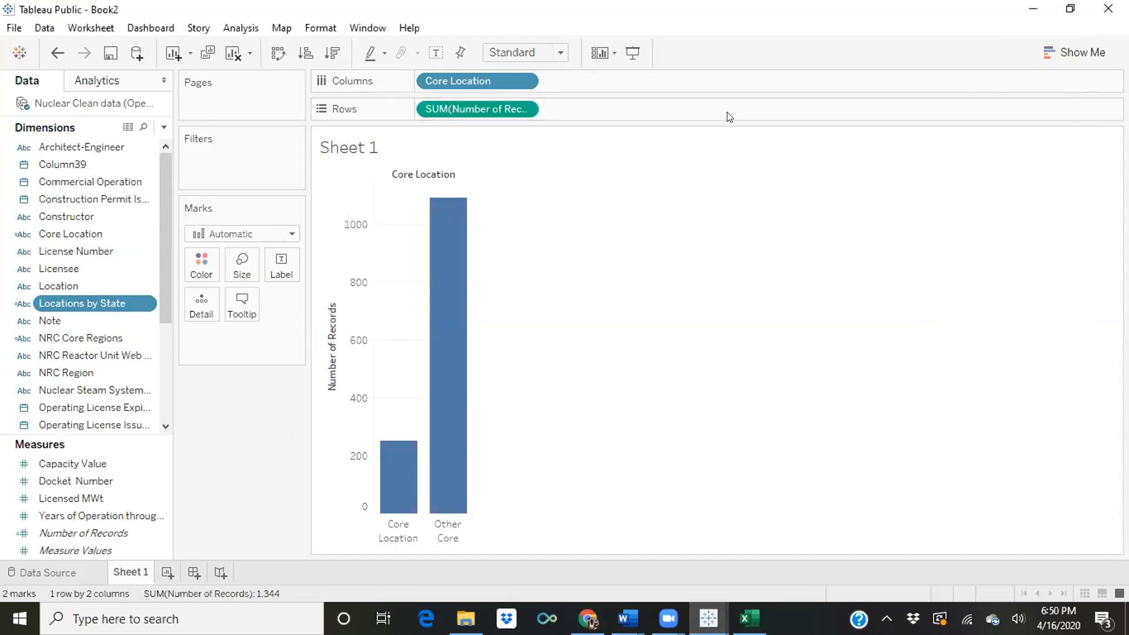
# Replace Core Location with Locations by State on Columns and convert the chart to a treemap
pyautogui.moveTo(465, 80); pyautogui.dragTo(56, 187)
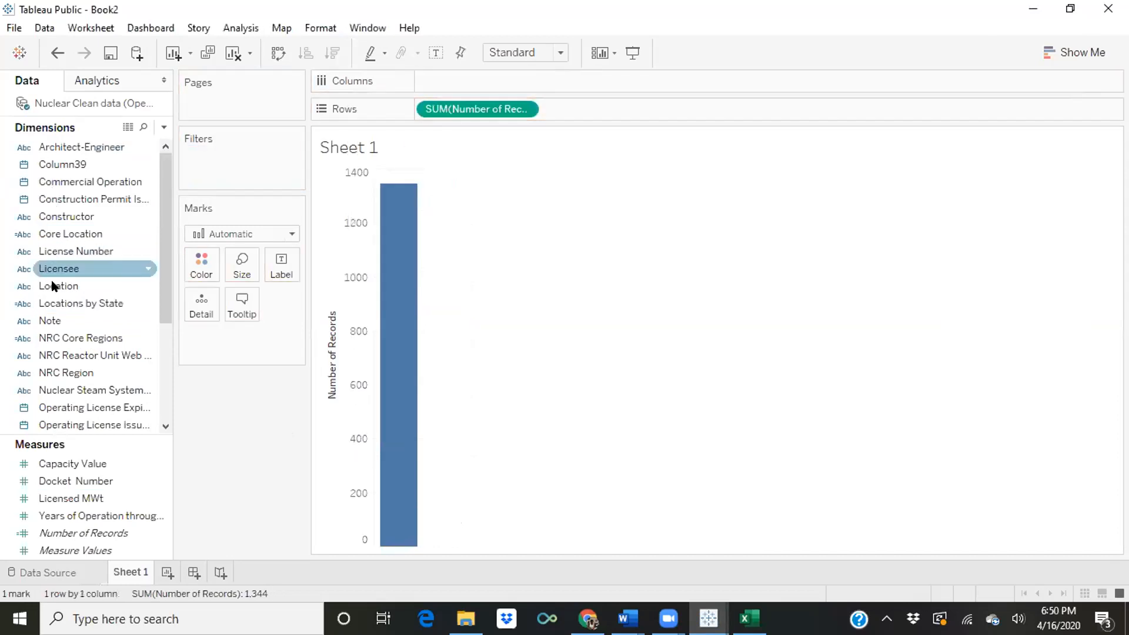
pyautogui.moveTo(54, 299); pyautogui.dragTo(450, 80)
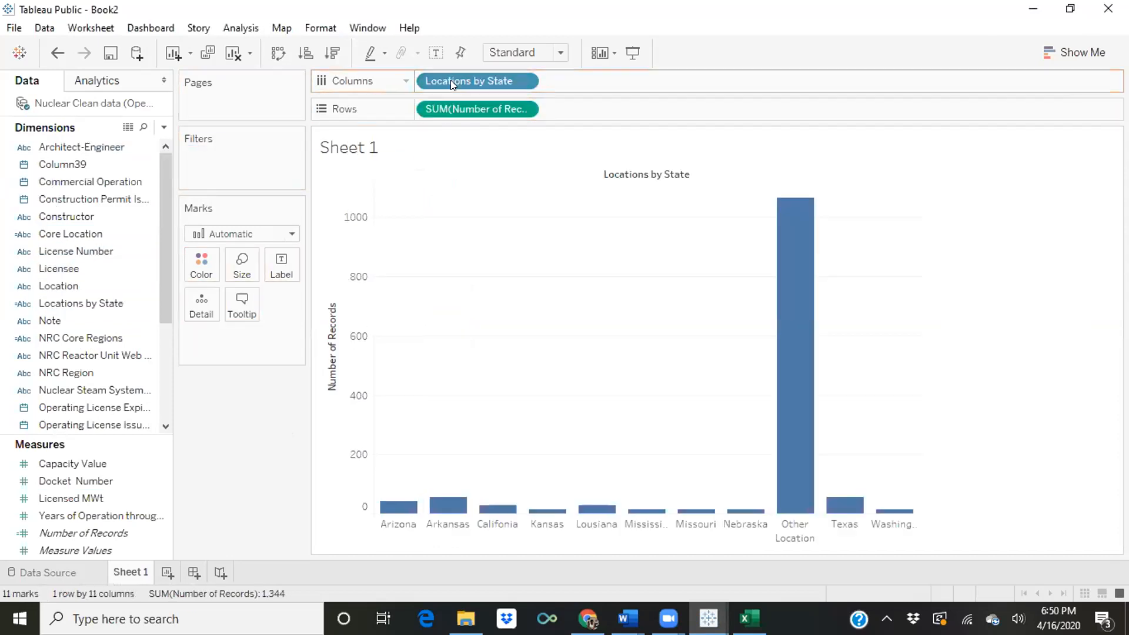
pyautogui.click(1105, 52)
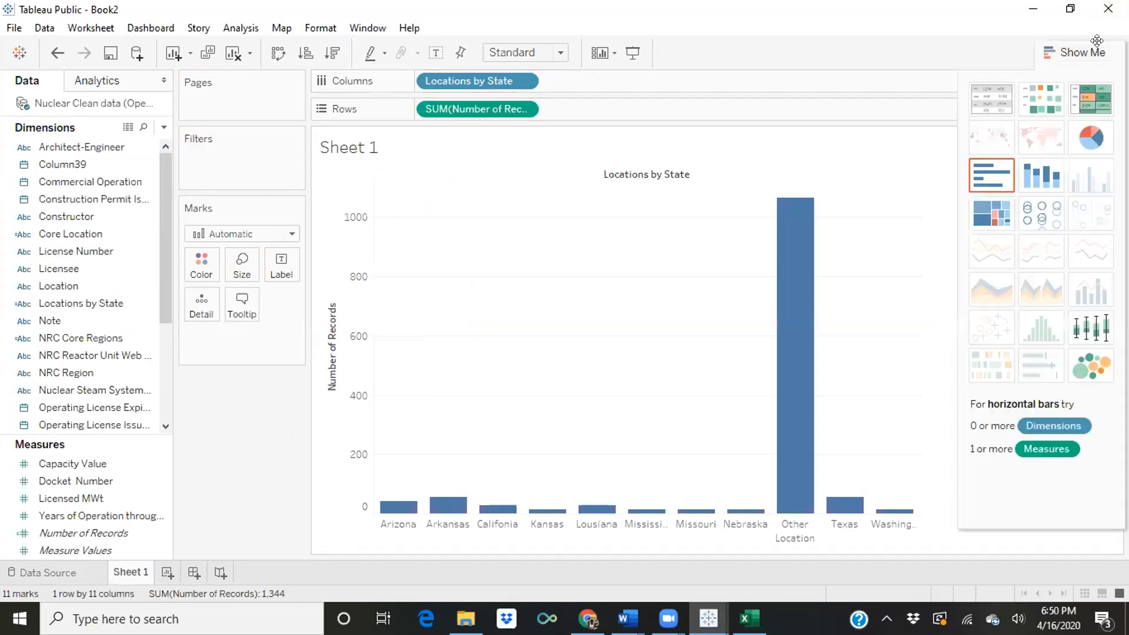
pyautogui.click(985, 206)
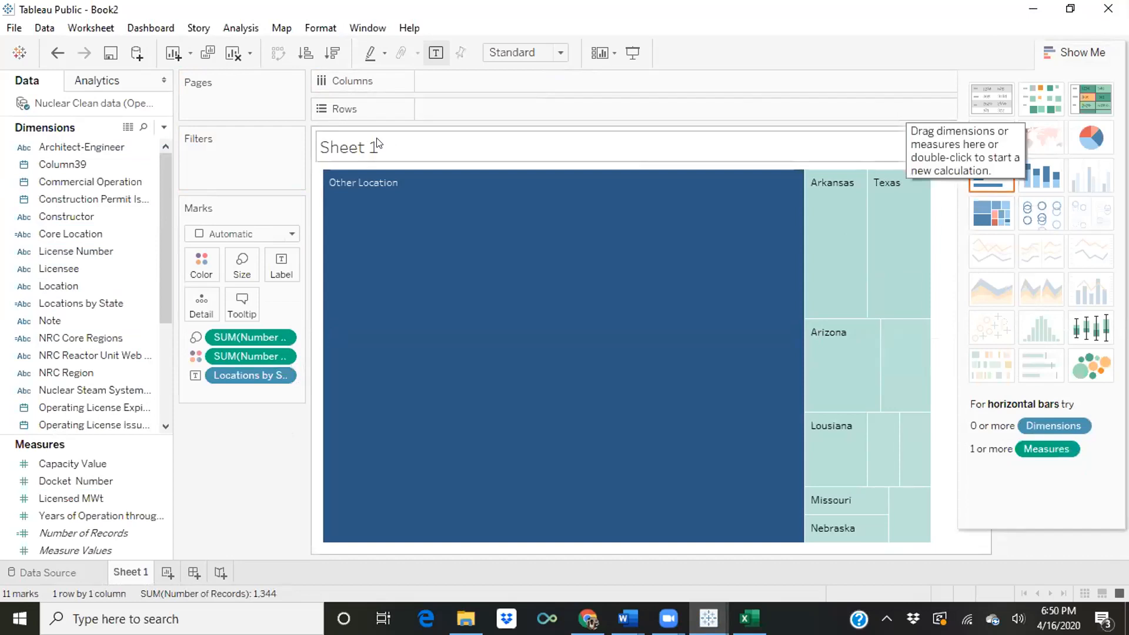
pyautogui.click(437, 52)
pyautogui.click(436, 52)
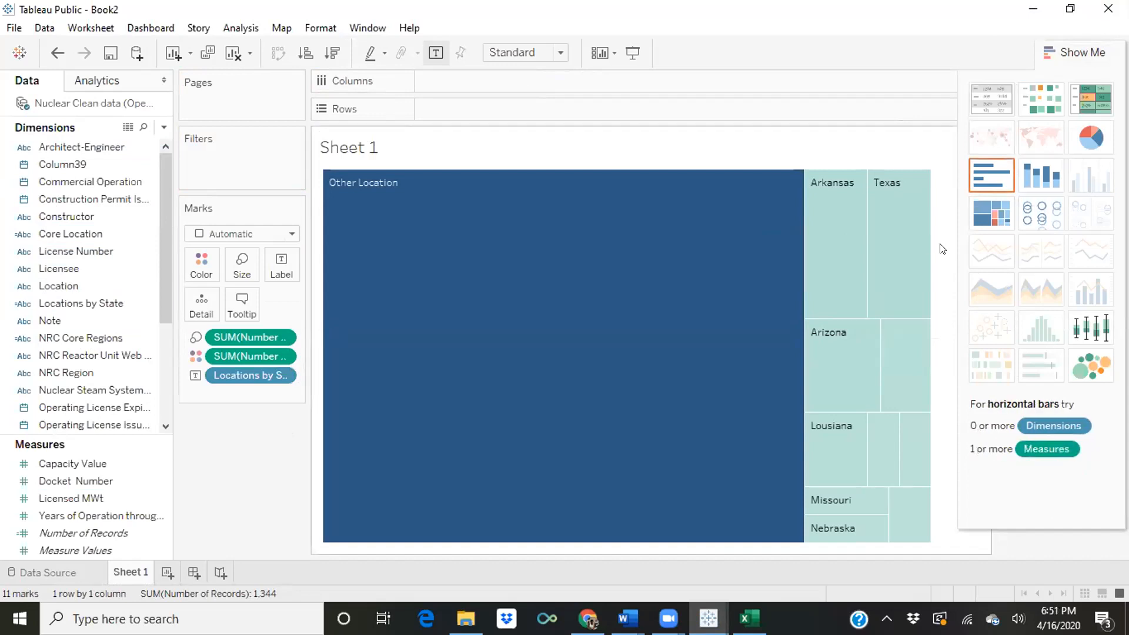
pyautogui.click(1092, 51)
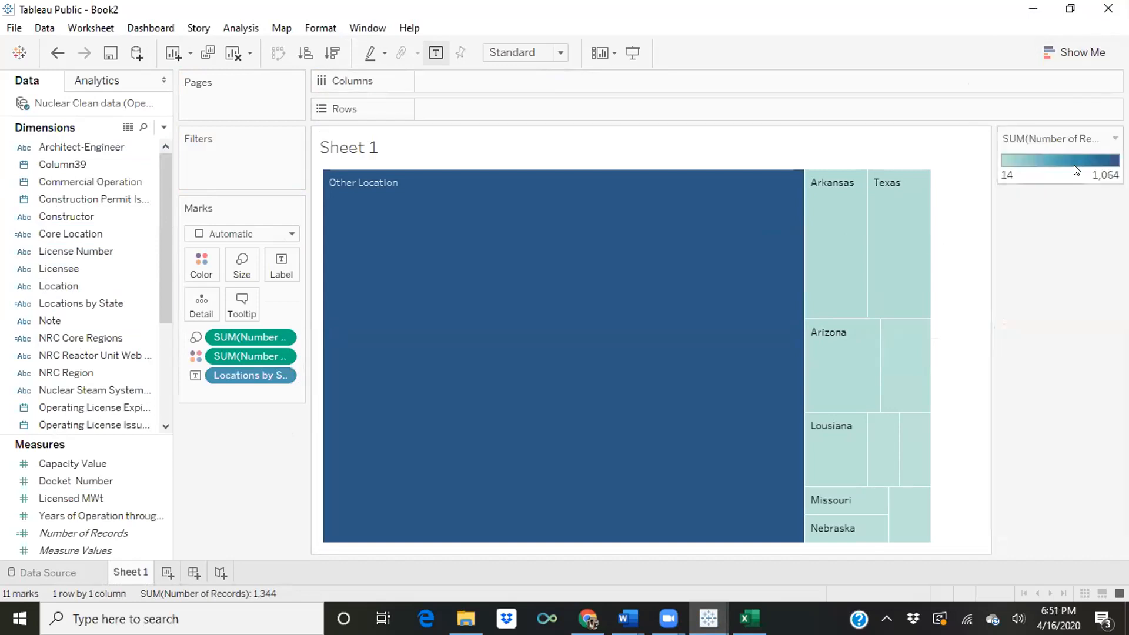
pyautogui.moveTo(866, 523)
pyautogui.moveTo(830, 405)
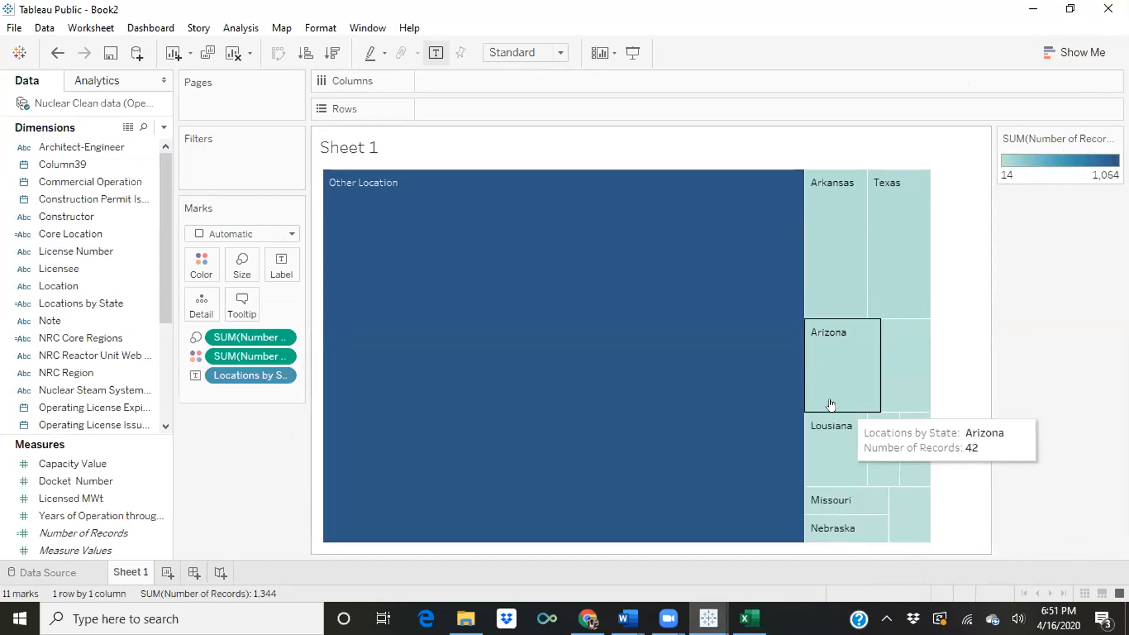
pyautogui.doubleClick(1039, 160)
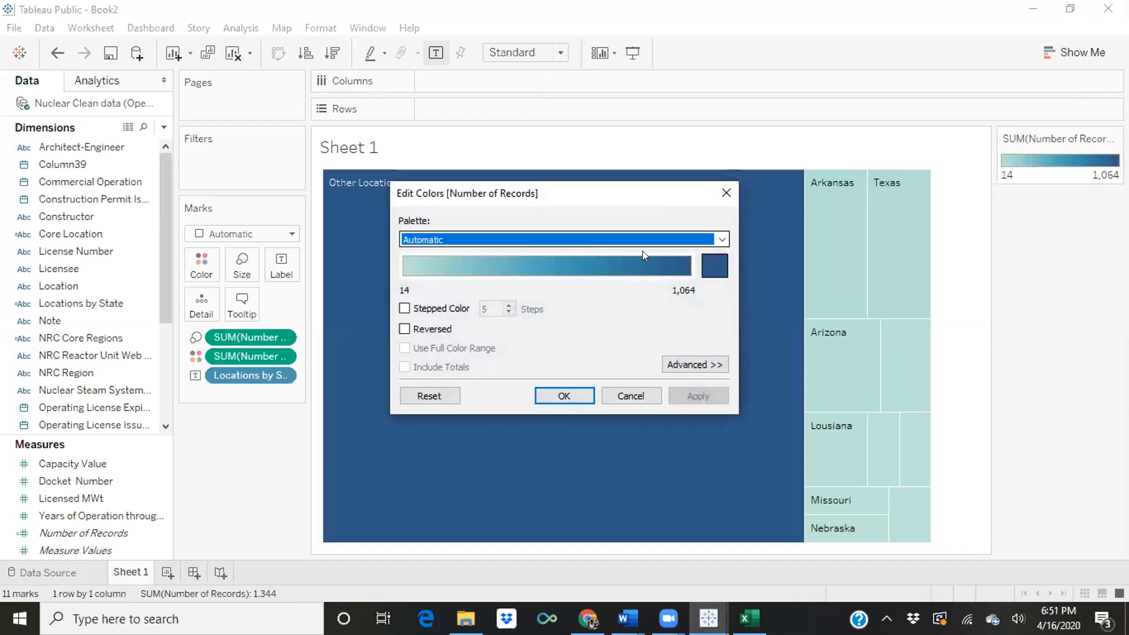
pyautogui.click(724, 193)
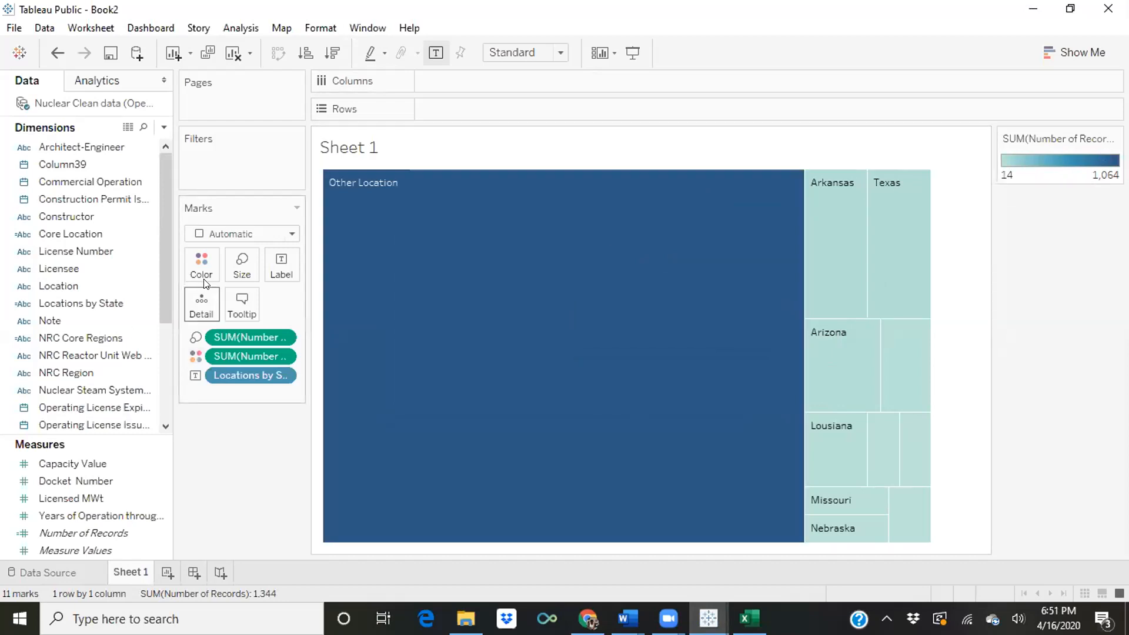
# Set the color palette of the treemap's Number of Records to Green-Gold
pyautogui.click(200, 259)
pyautogui.click(246, 318)
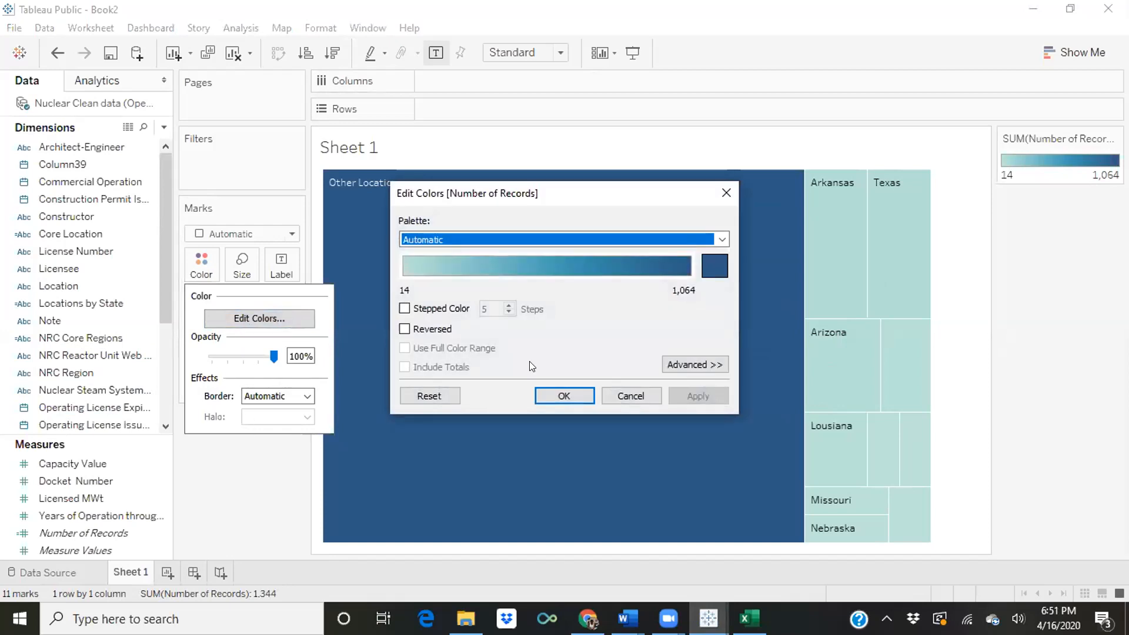
pyautogui.click(722, 240)
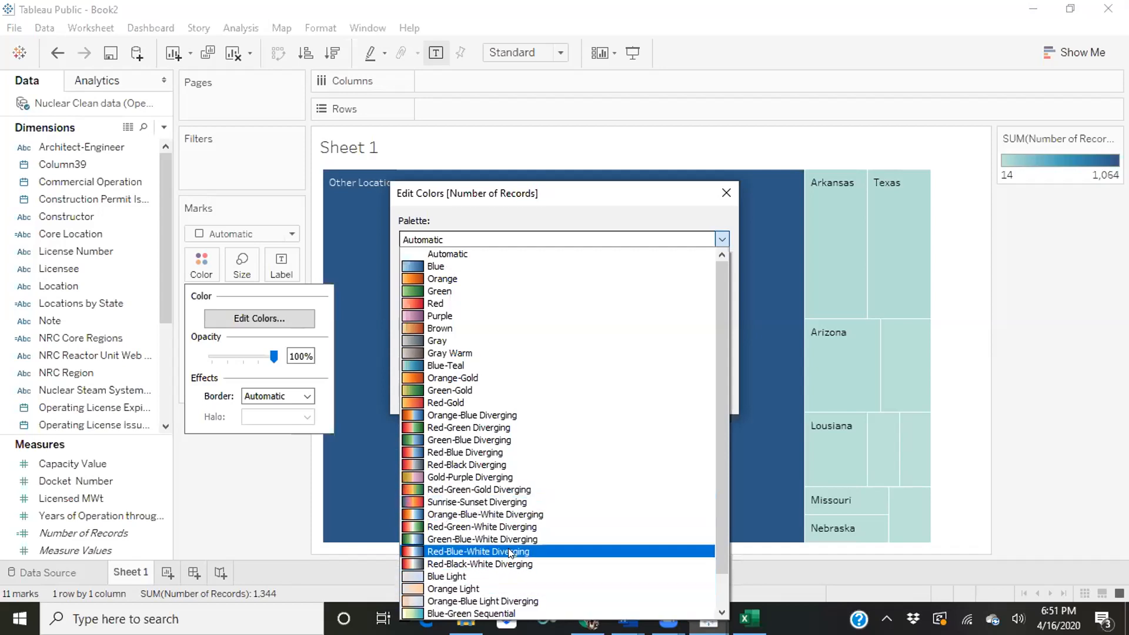
pyautogui.scroll(-1, 518, 556)
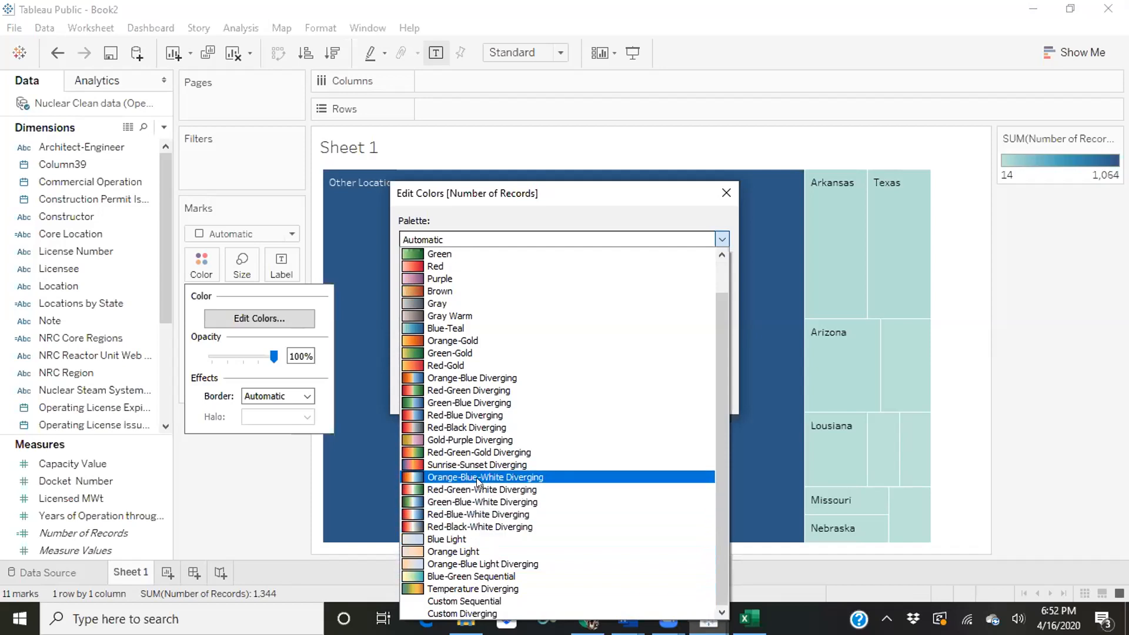
pyautogui.click(465, 352)
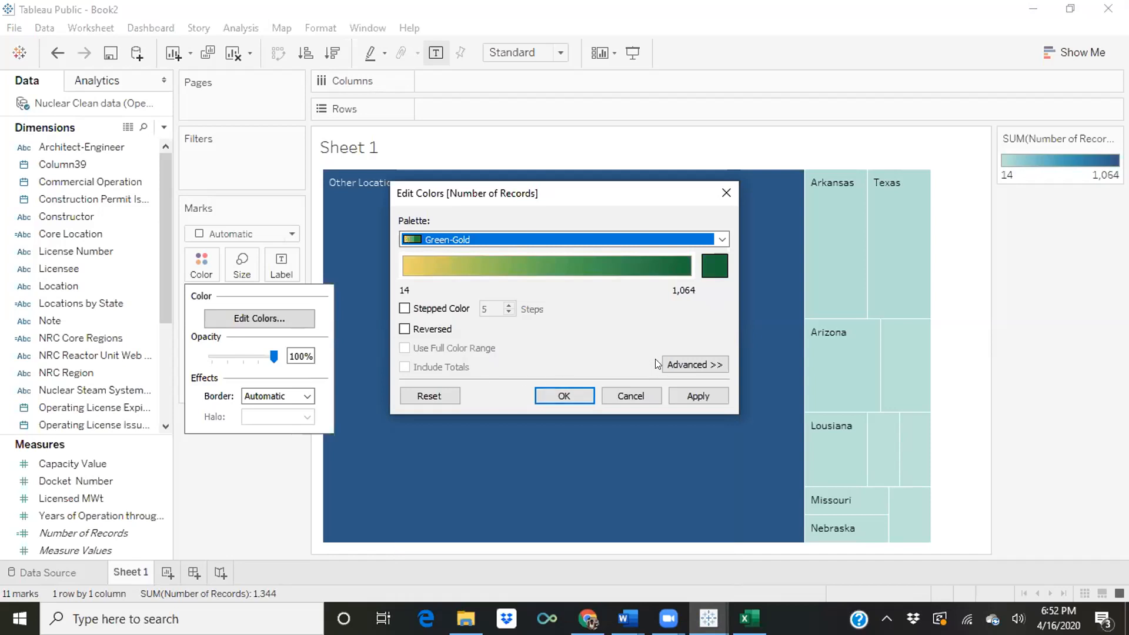
pyautogui.click(689, 402)
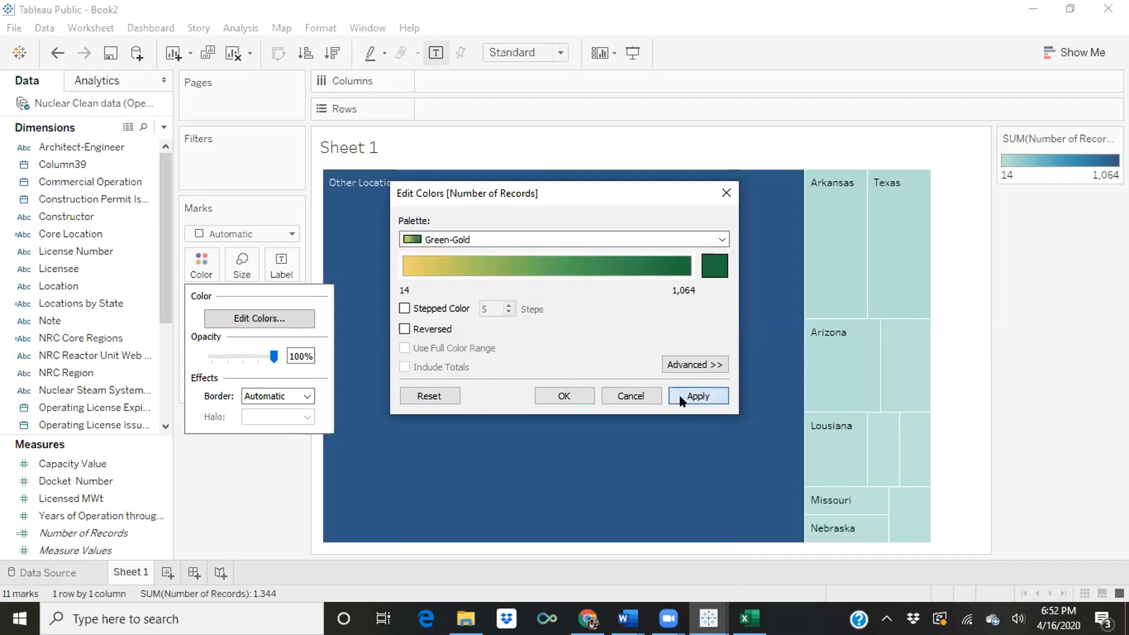
pyautogui.click(571, 392)
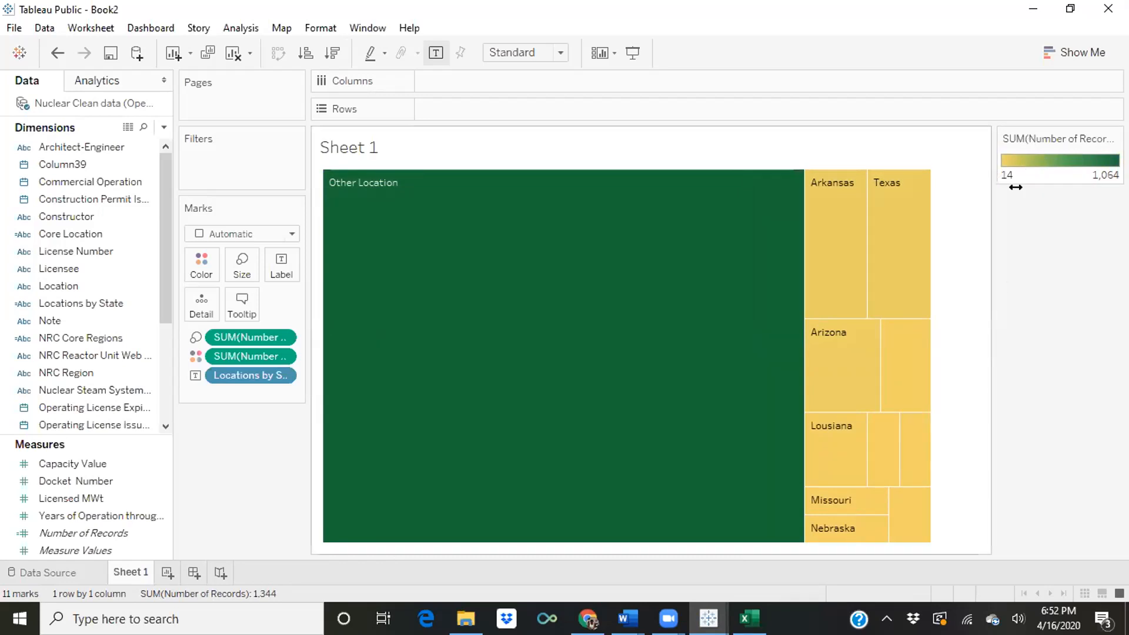
pyautogui.moveTo(707, 261)
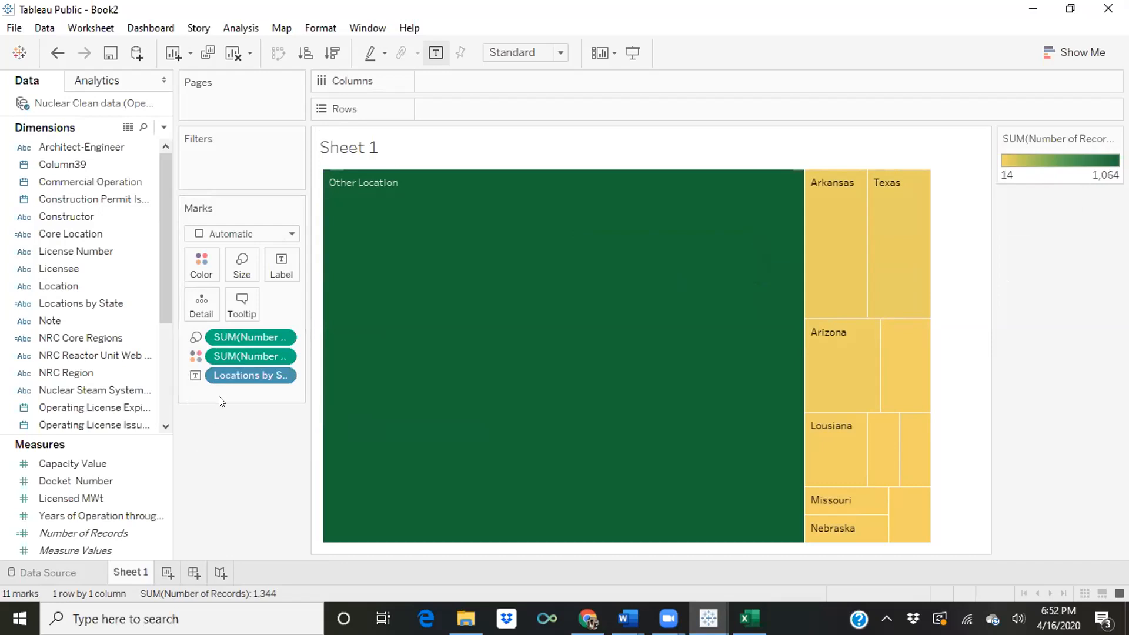
# Remove Number of Records from the treemap's color encoding and color the marks by Locations by State
pyautogui.moveTo(240, 358); pyautogui.dragTo(87, 465)
pyautogui.click(259, 357)
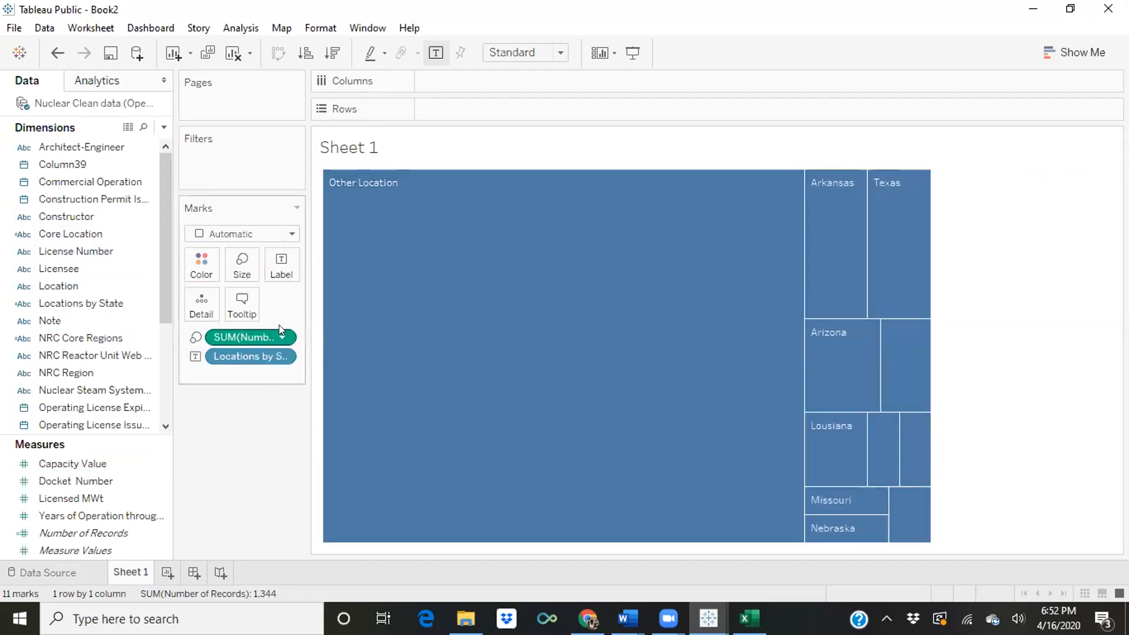
pyautogui.moveTo(239, 350); pyautogui.dragTo(197, 264)
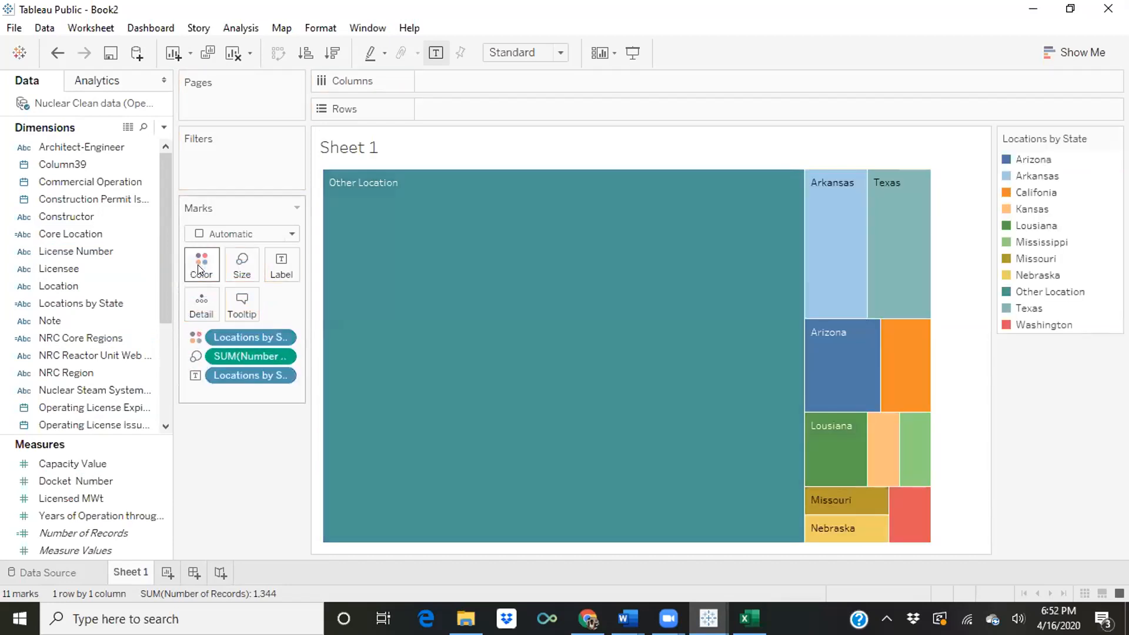
pyautogui.doubleClick(1012, 162)
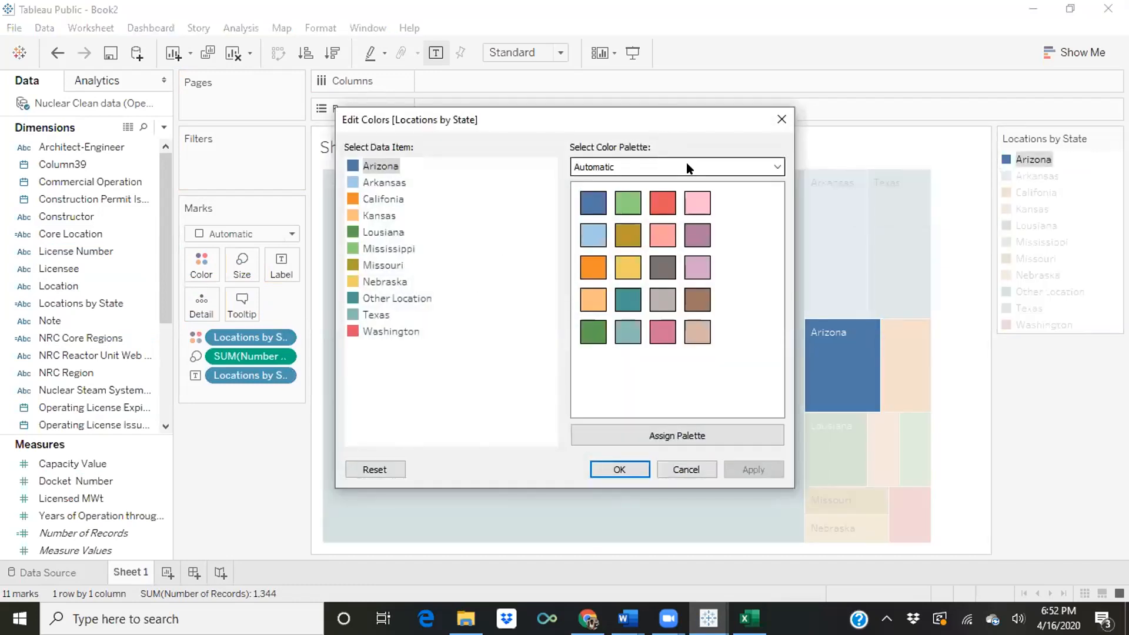
pyautogui.click(689, 168)
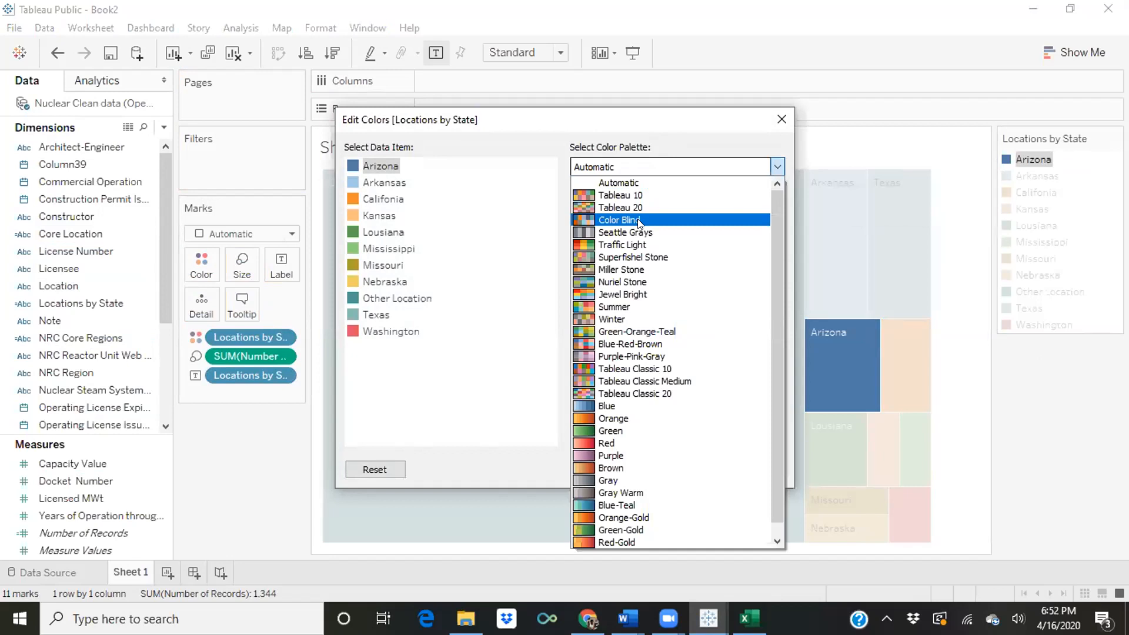
pyautogui.scroll(-1, 625, 407)
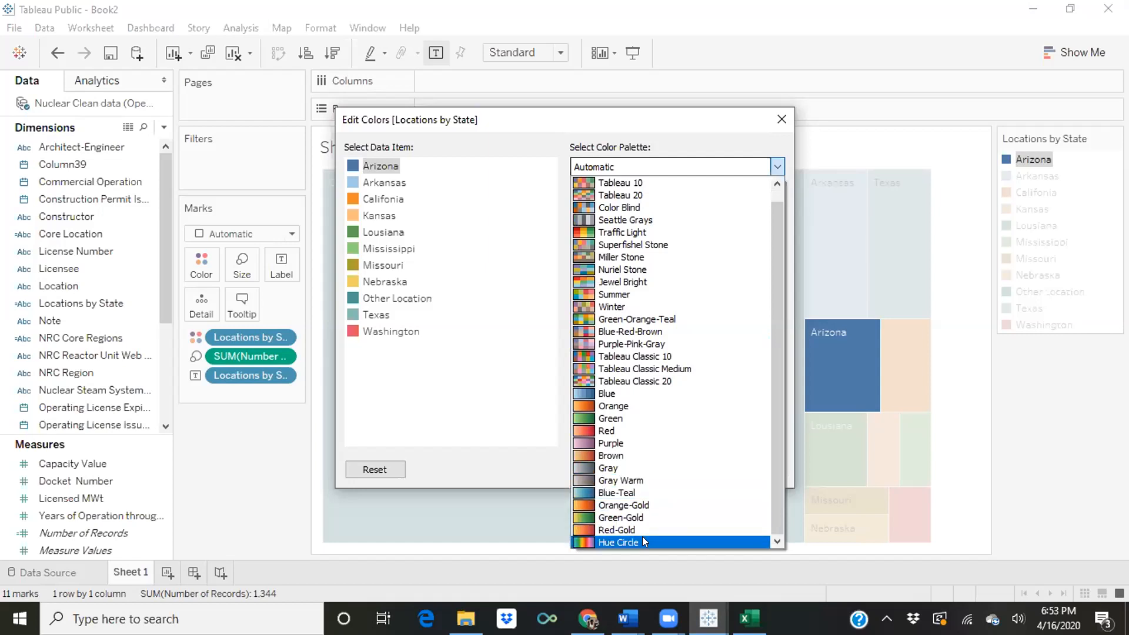
pyautogui.click(647, 505)
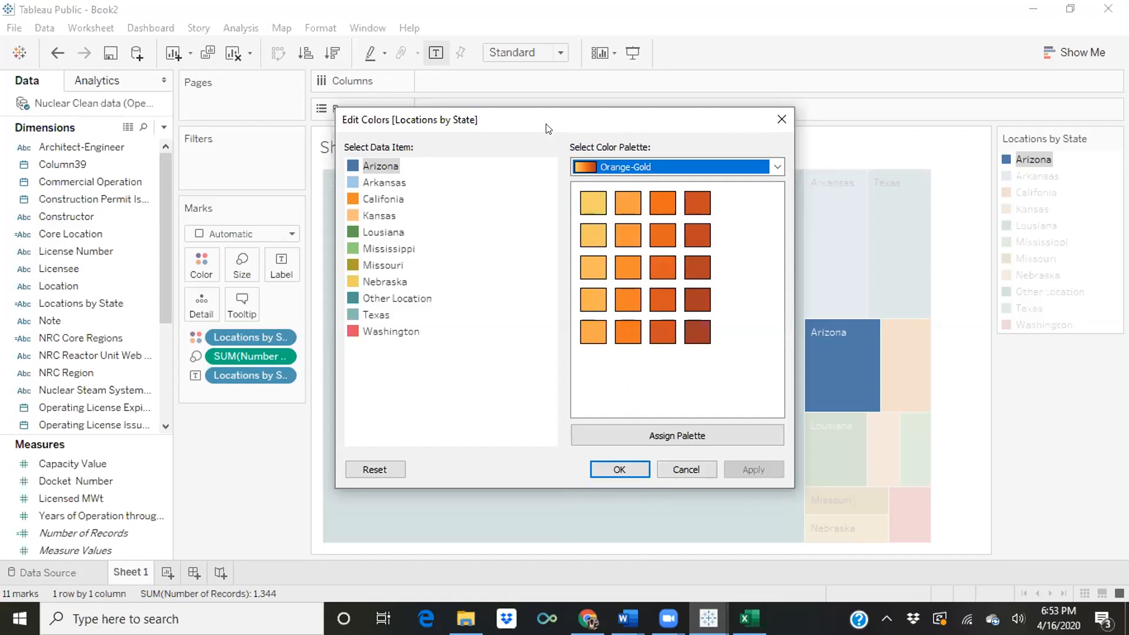
pyautogui.moveTo(546, 124); pyautogui.dragTo(548, 243)
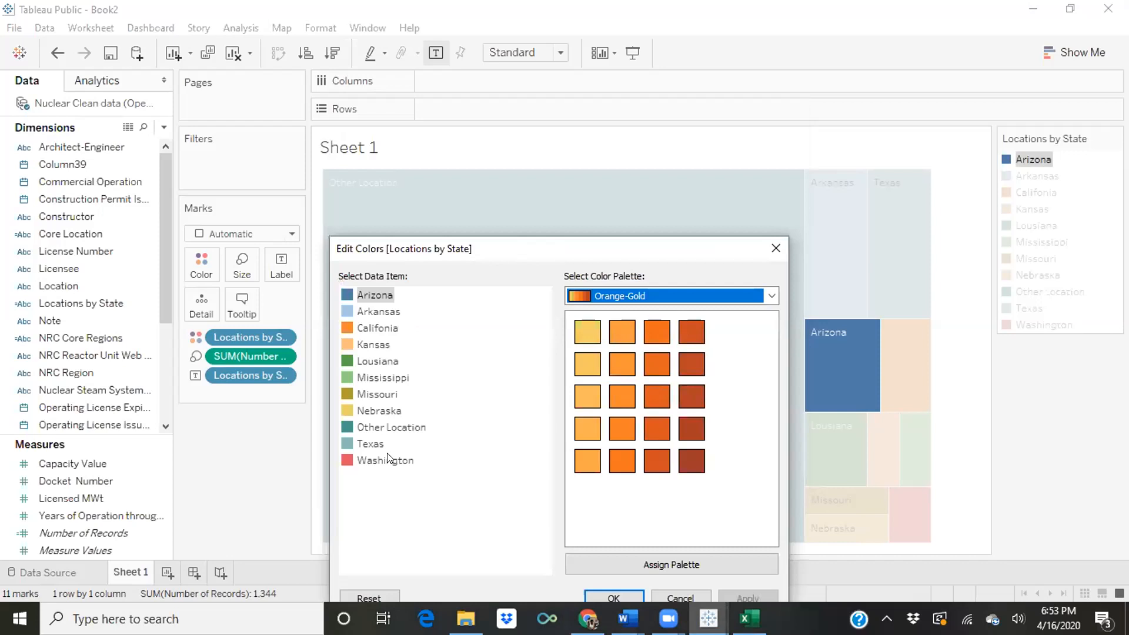
pyautogui.click(388, 432)
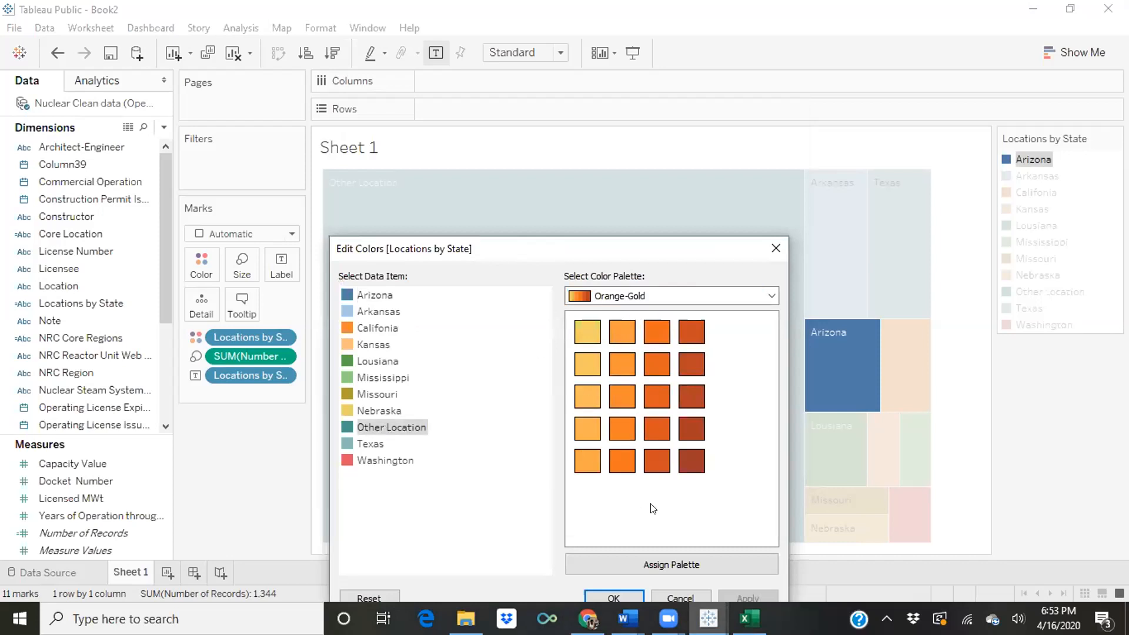
pyautogui.click(692, 462)
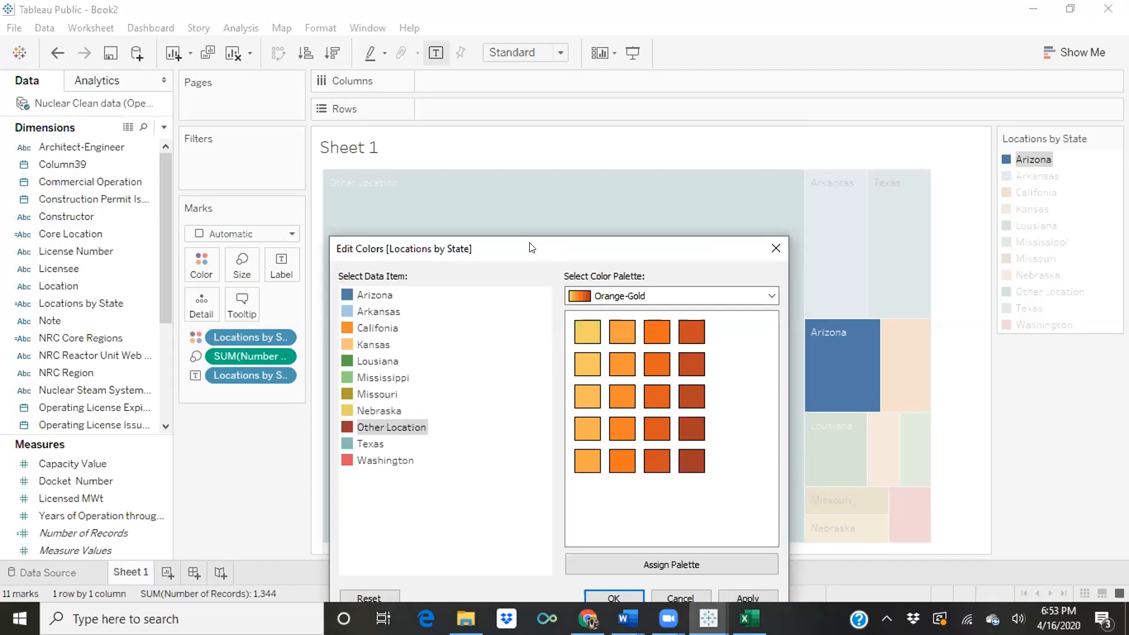
pyautogui.moveTo(532, 247); pyautogui.dragTo(422, 153)
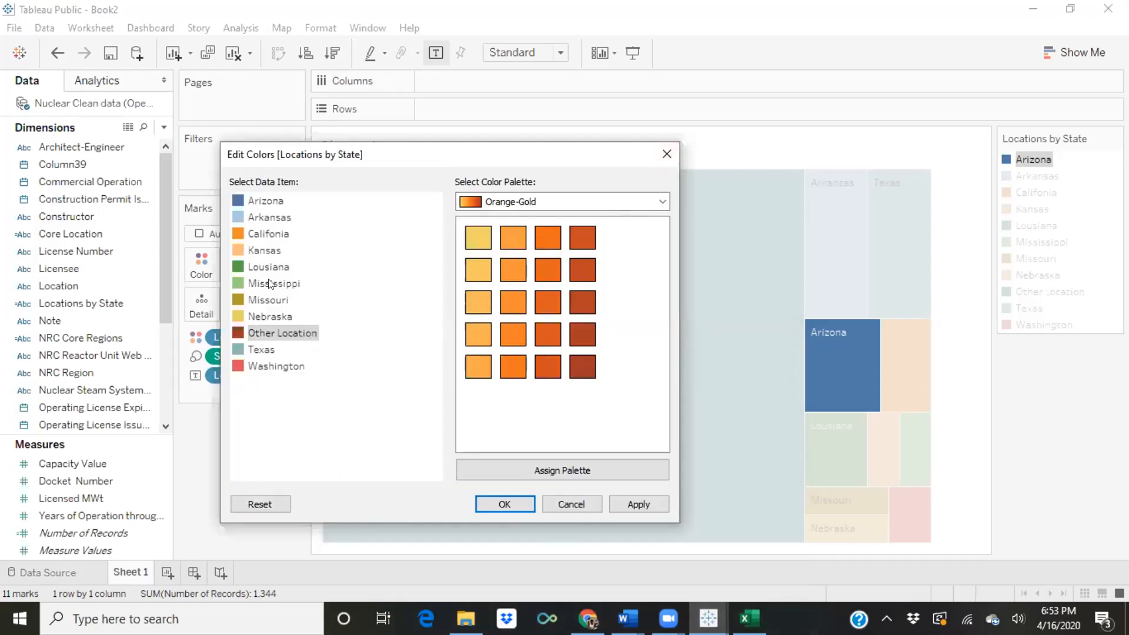
pyautogui.click(280, 218)
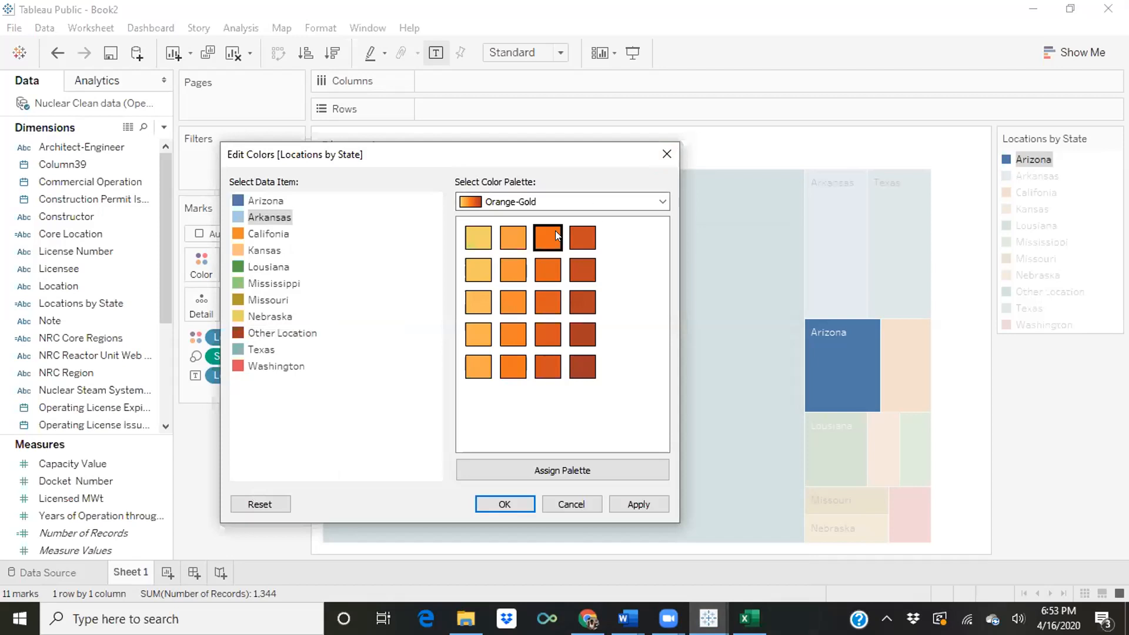
pyautogui.click(548, 364)
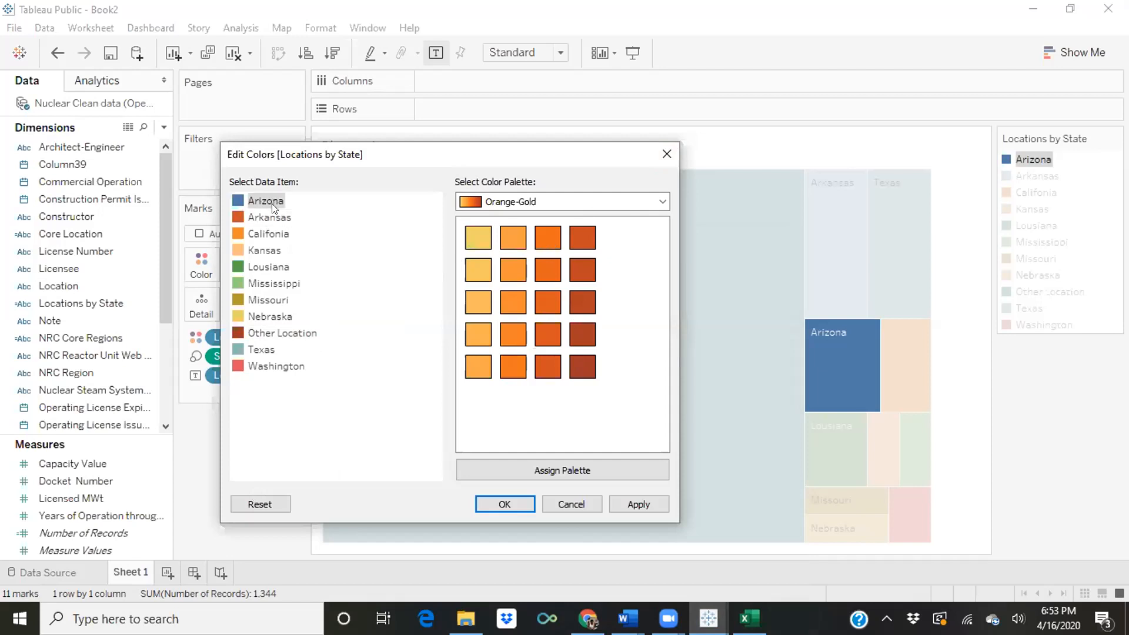
pyautogui.click(582, 365)
pyautogui.click(262, 350)
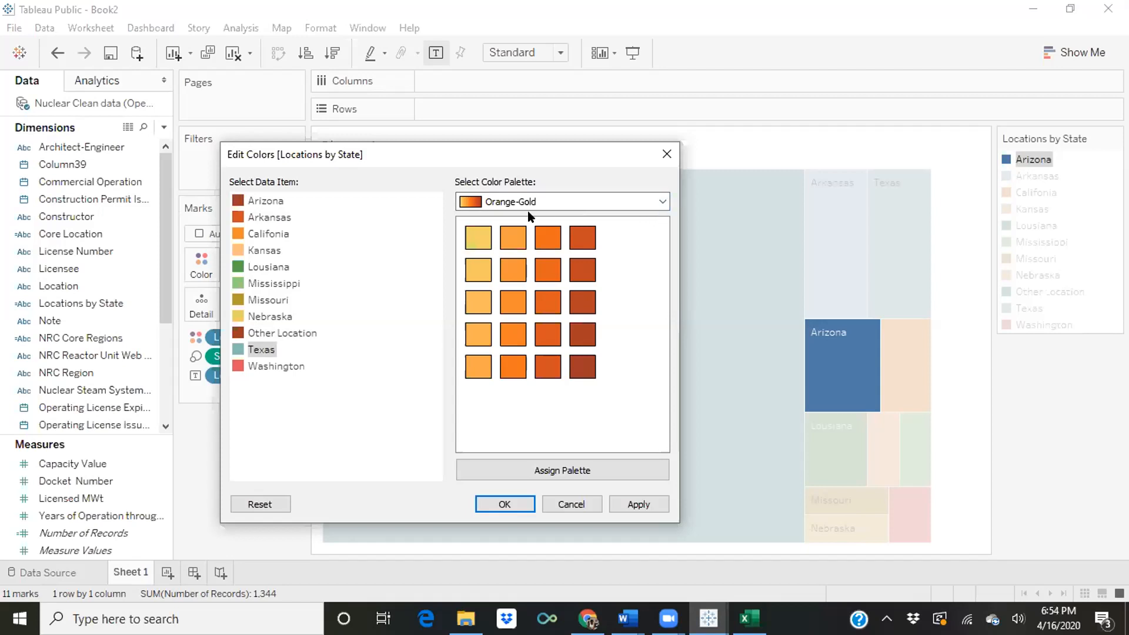
pyautogui.click(663, 203)
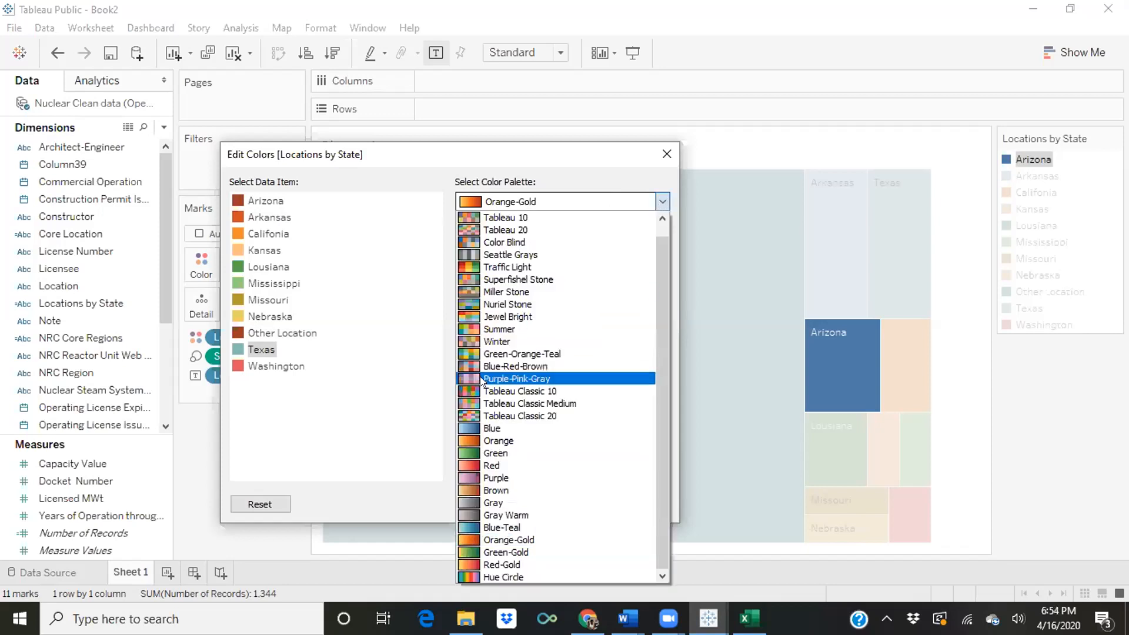
pyautogui.click(518, 551)
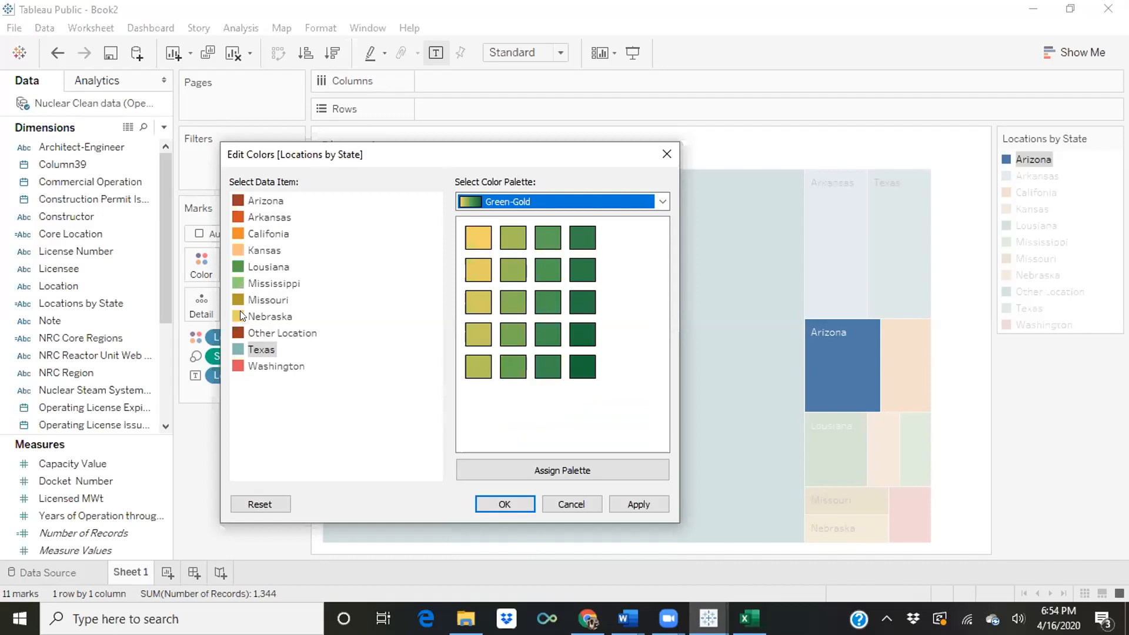
pyautogui.click(262, 332)
pyautogui.click(468, 233)
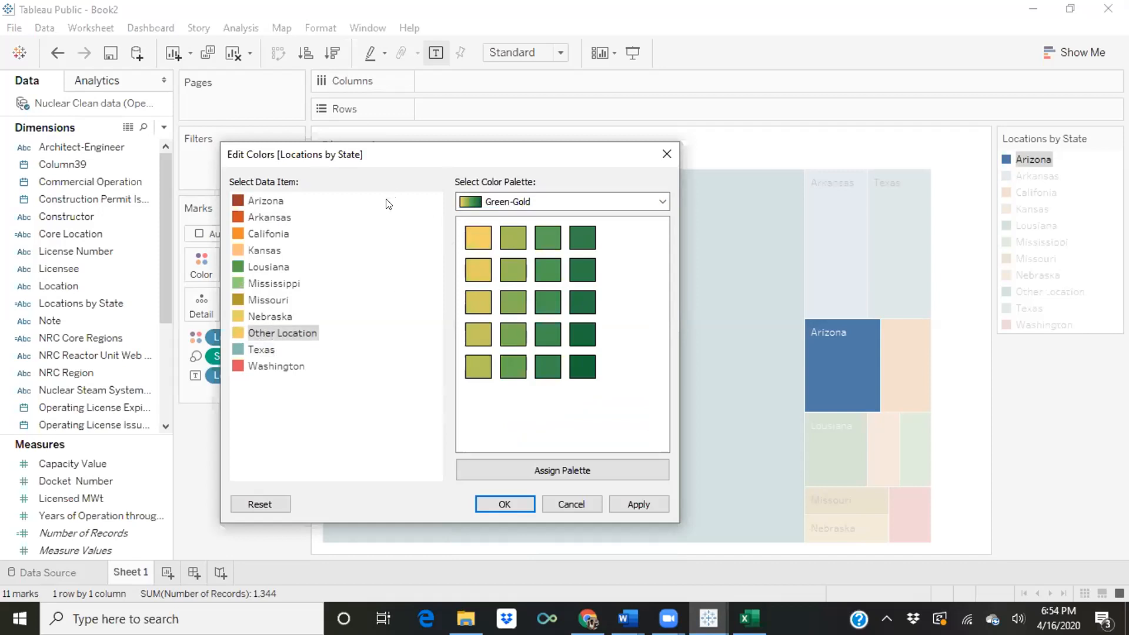
pyautogui.click(271, 217)
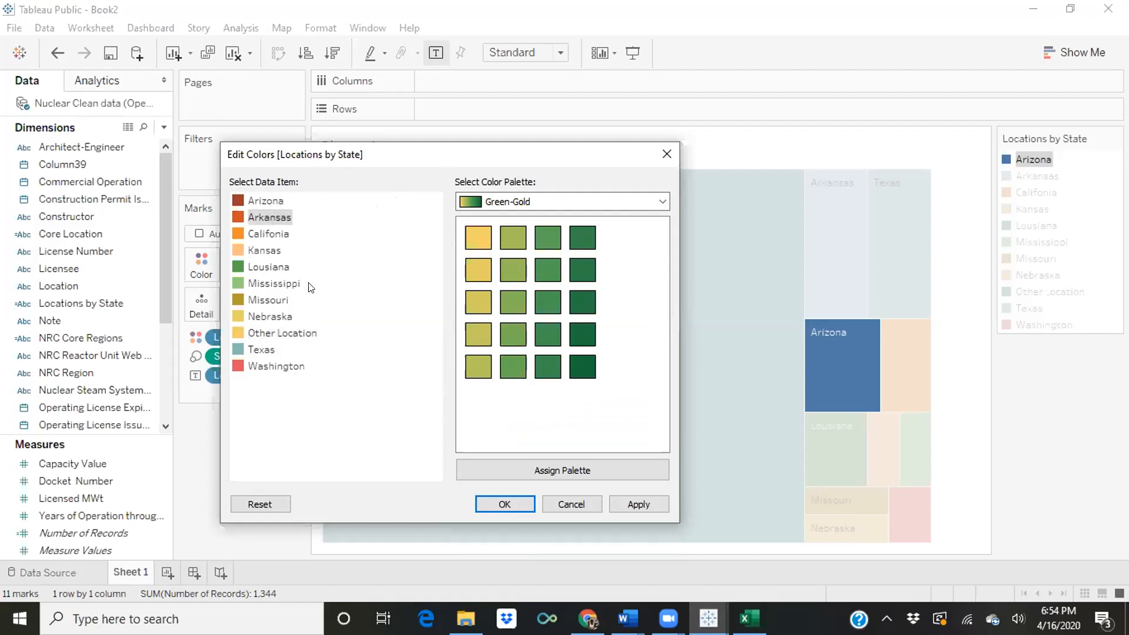
pyautogui.click(508, 360)
pyautogui.moveTo(459, 153); pyautogui.dragTo(656, 205)
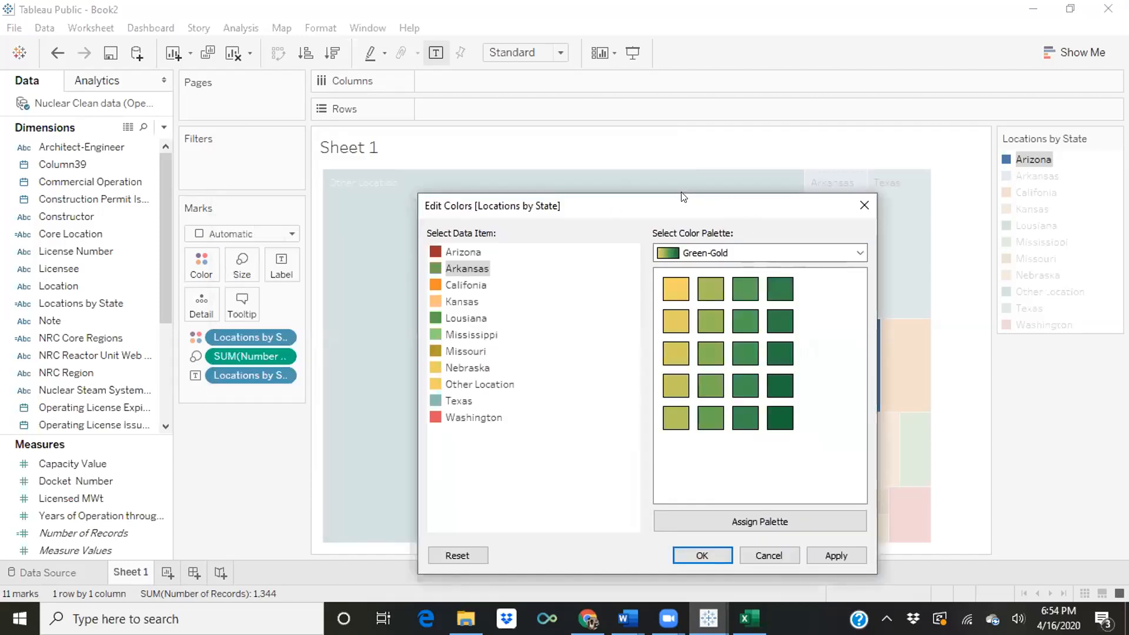
pyautogui.moveTo(635, 220); pyautogui.dragTo(644, 210)
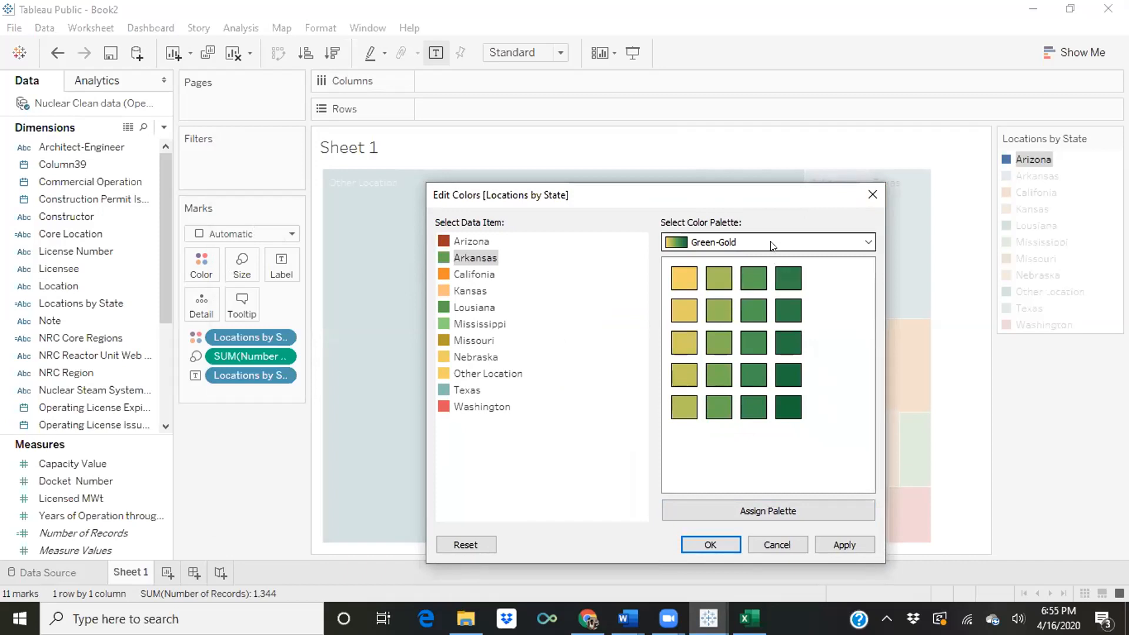
pyautogui.click(785, 545)
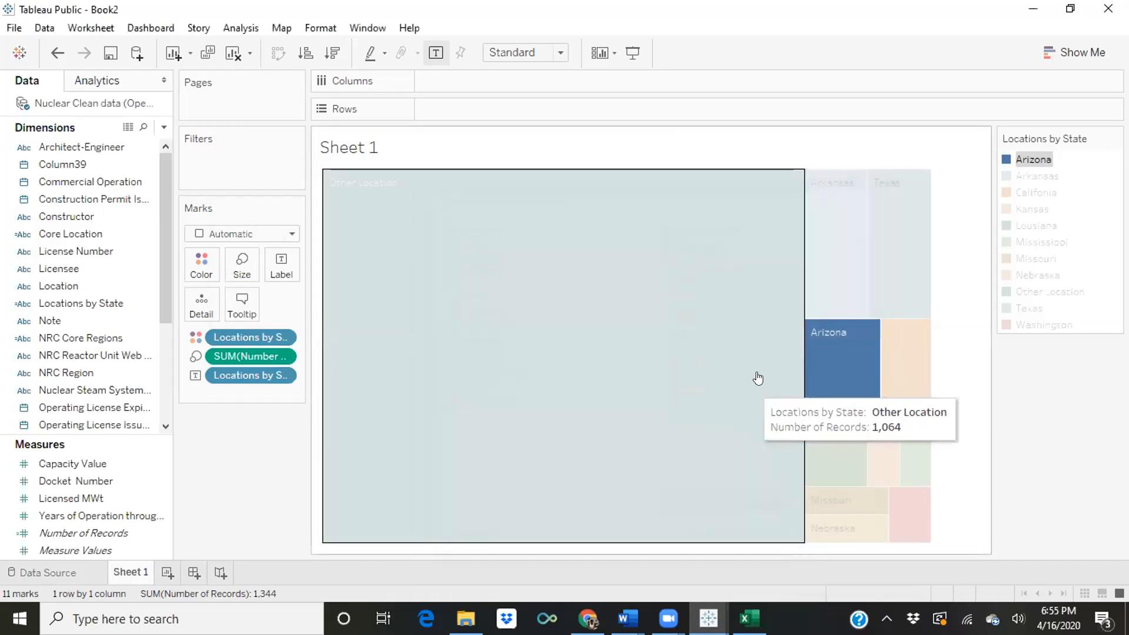
pyautogui.click(1008, 391)
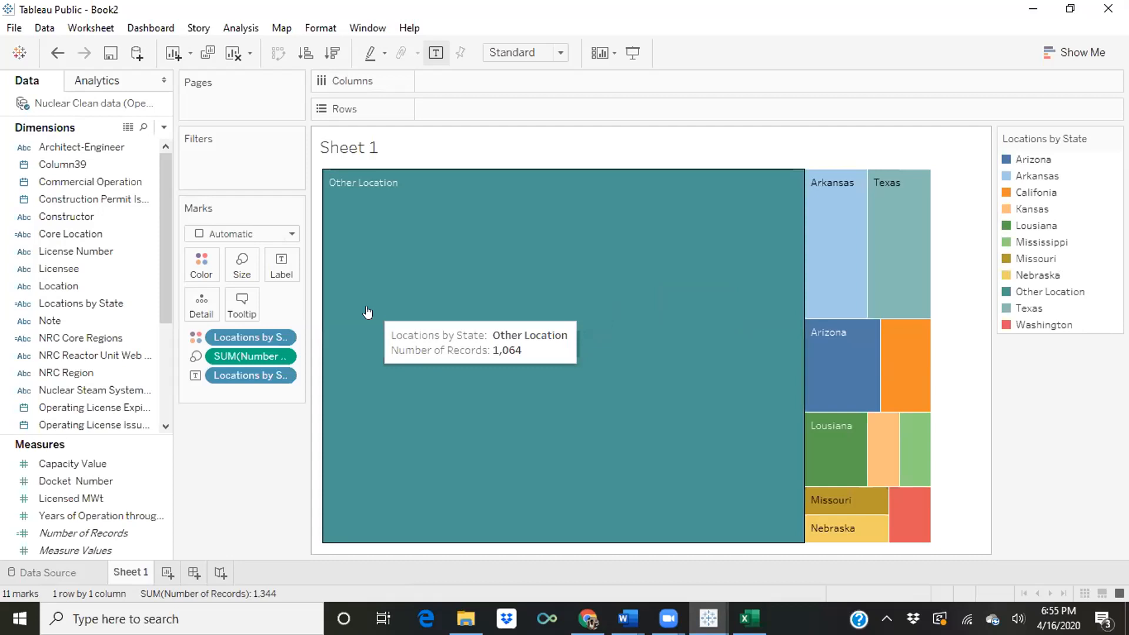
# Add Number of Records to the treemap's mark labels alongside Locations by State
pyautogui.click(435, 58)
pyautogui.click(437, 59)
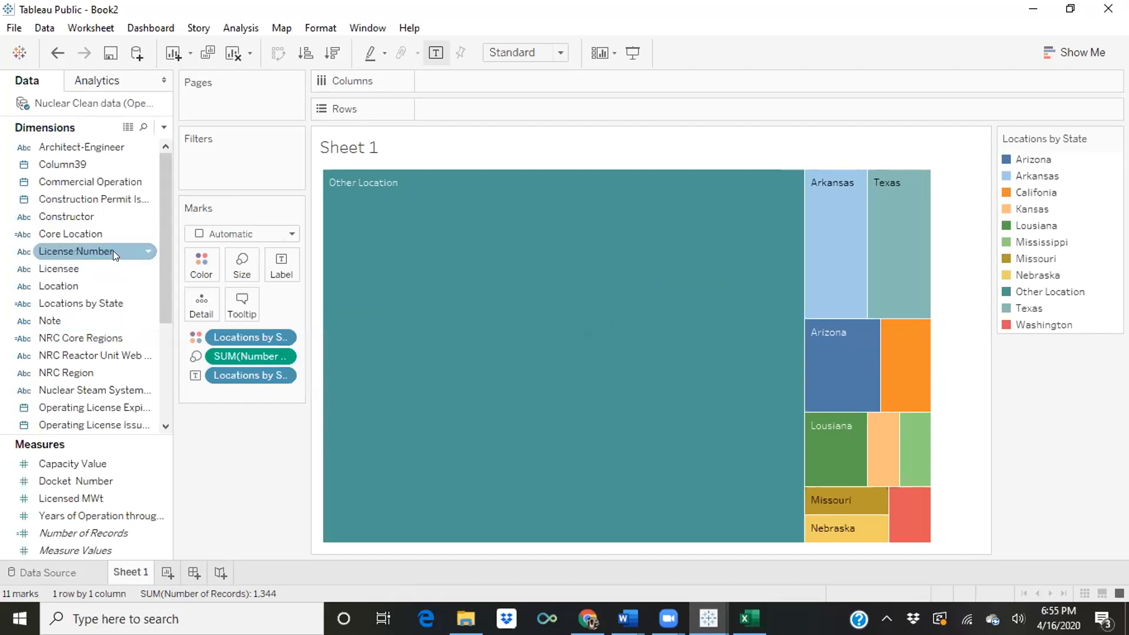
pyautogui.click(77, 532)
pyautogui.moveTo(82, 522); pyautogui.dragTo(284, 271)
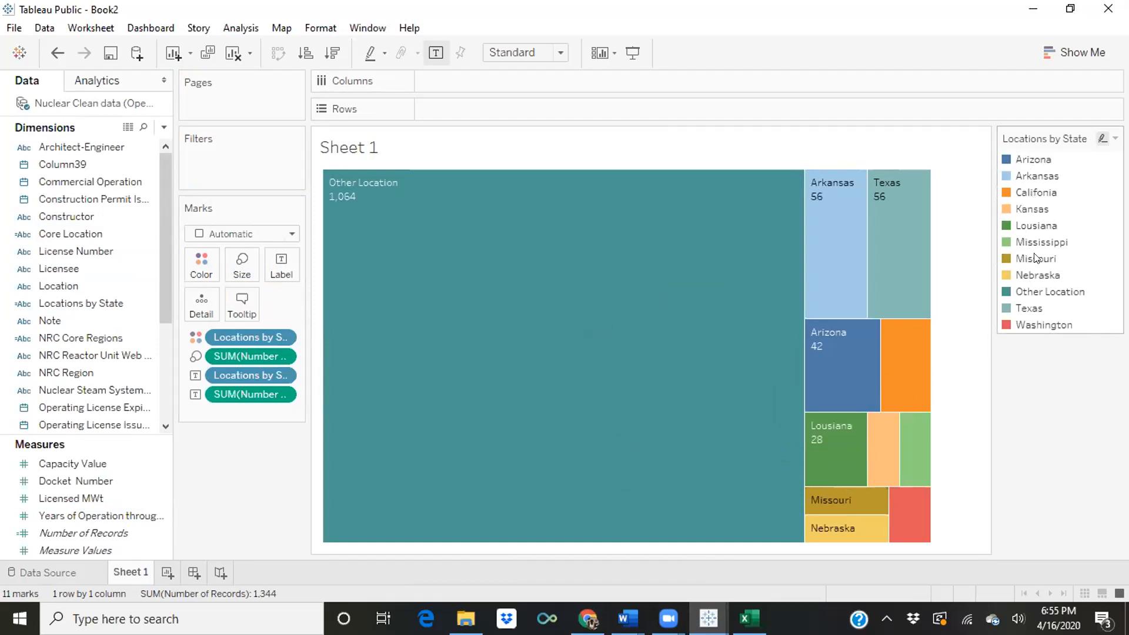
# Open the Locations by State color settings and give Other Location an orange shade from the Red-Gold palette
pyautogui.doubleClick(1040, 292)
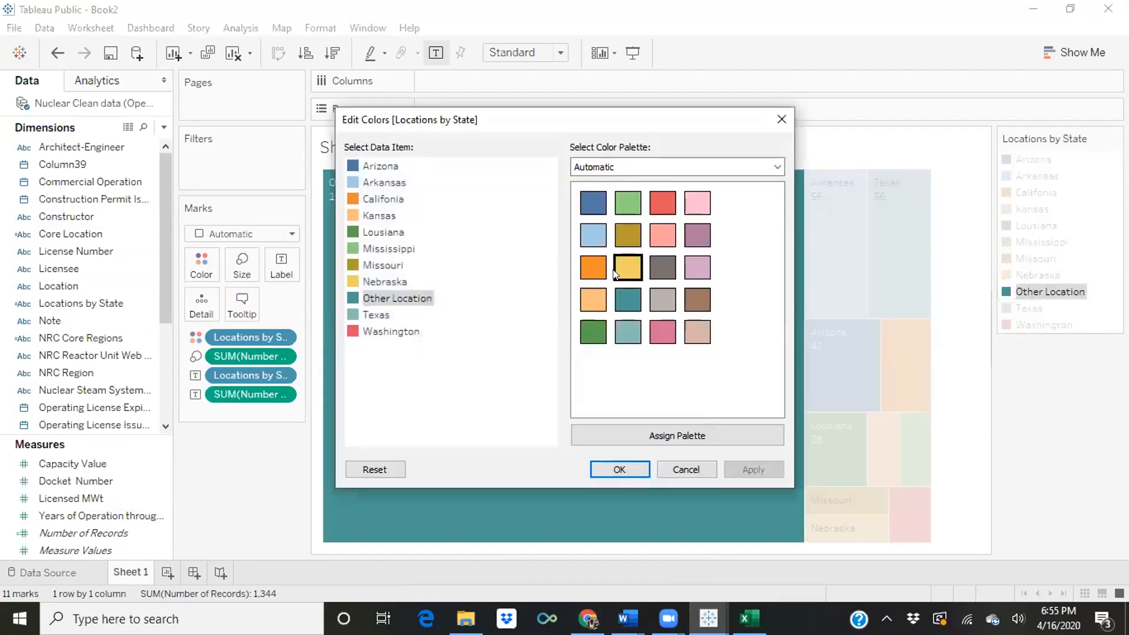
pyautogui.click(740, 167)
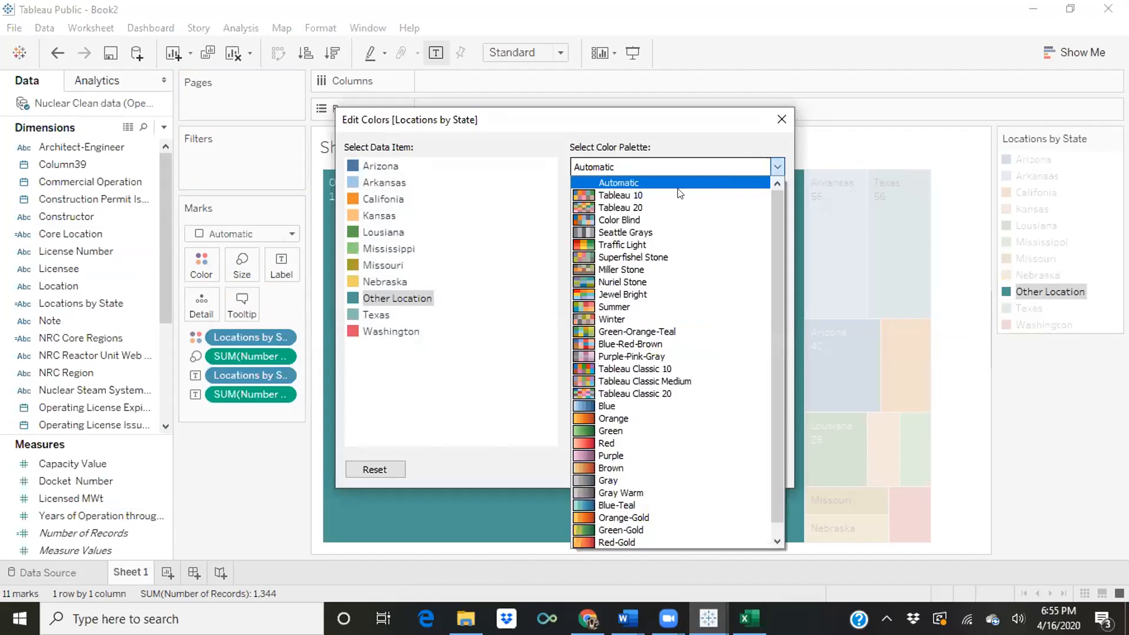
pyautogui.click(632, 530)
pyautogui.click(770, 164)
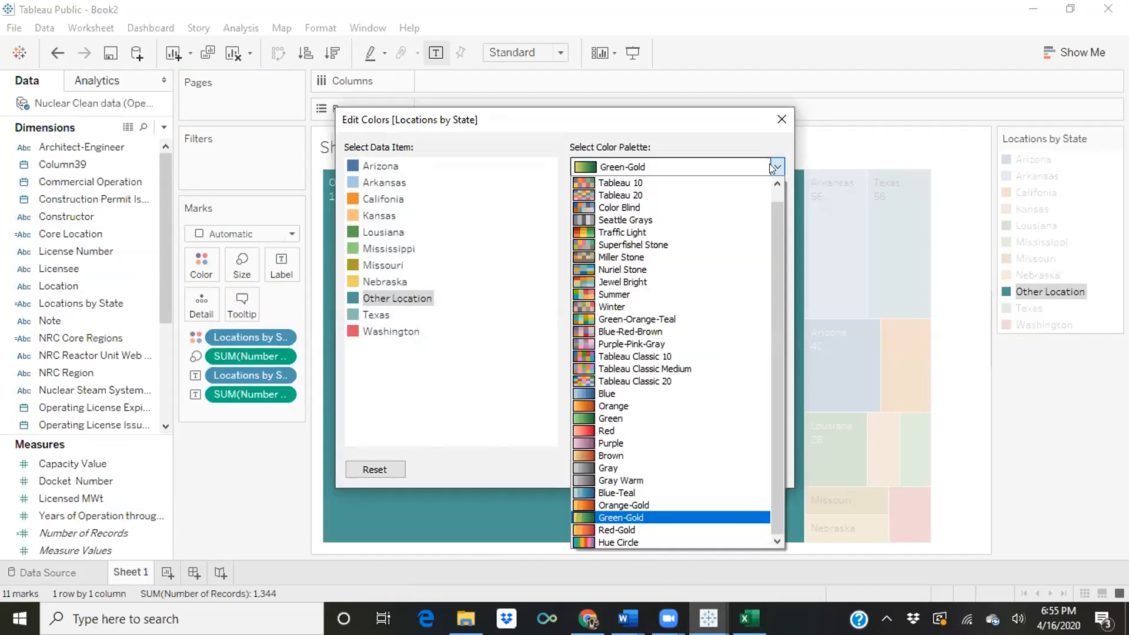
pyautogui.click(624, 530)
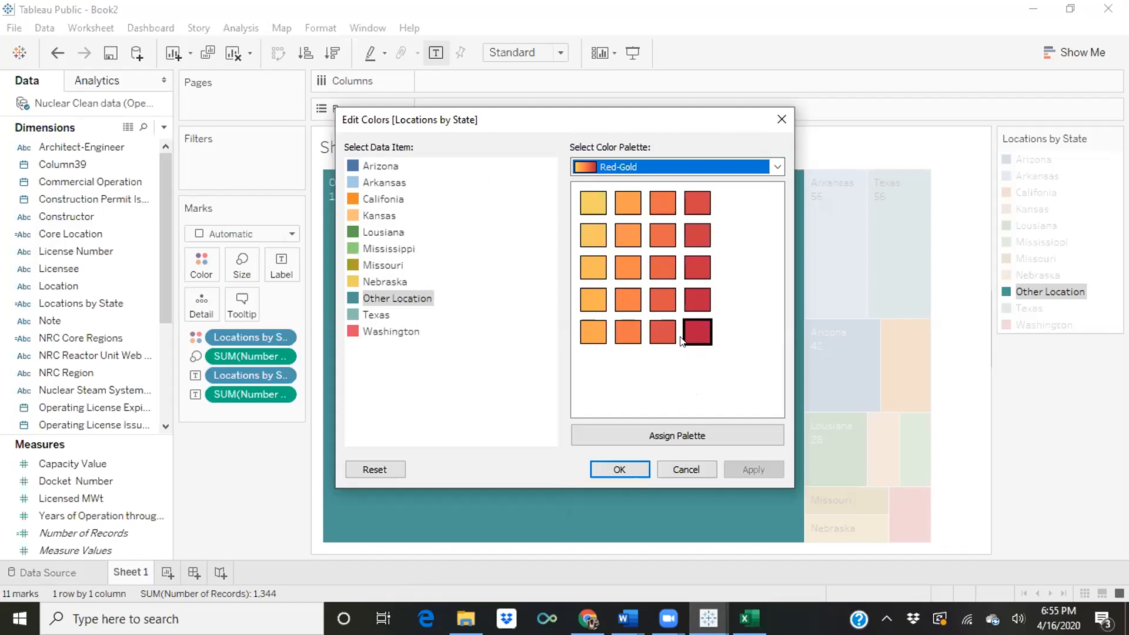
pyautogui.click(656, 211)
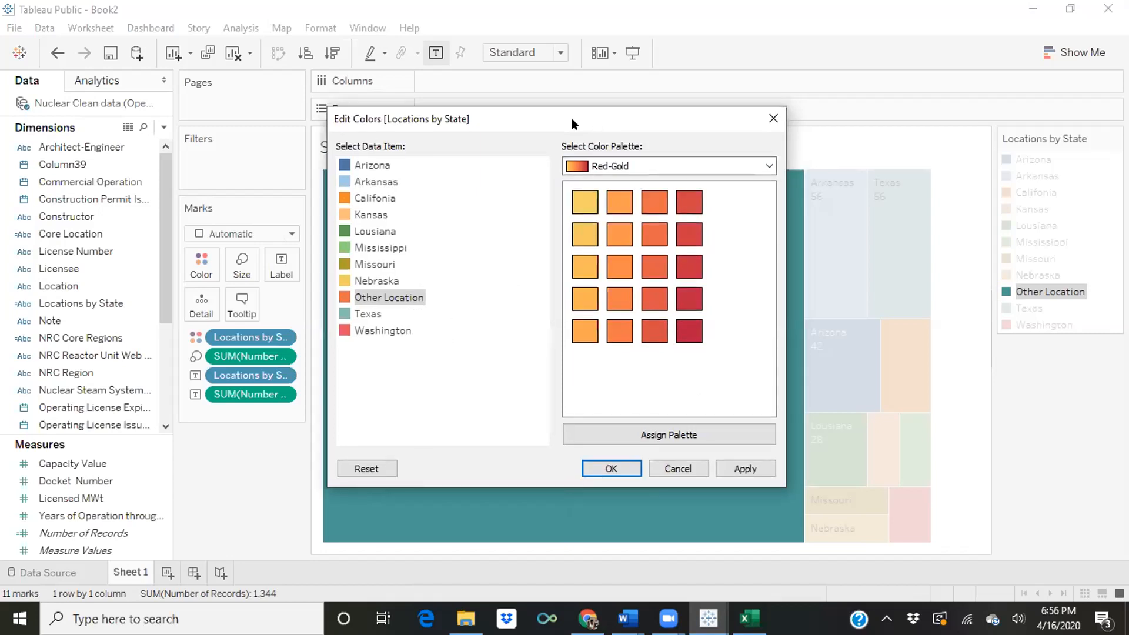
# Assign the Red-Gold palette to all Locations by State items and apply it to the treemap
pyautogui.moveTo(570, 117); pyautogui.dragTo(484, 123)
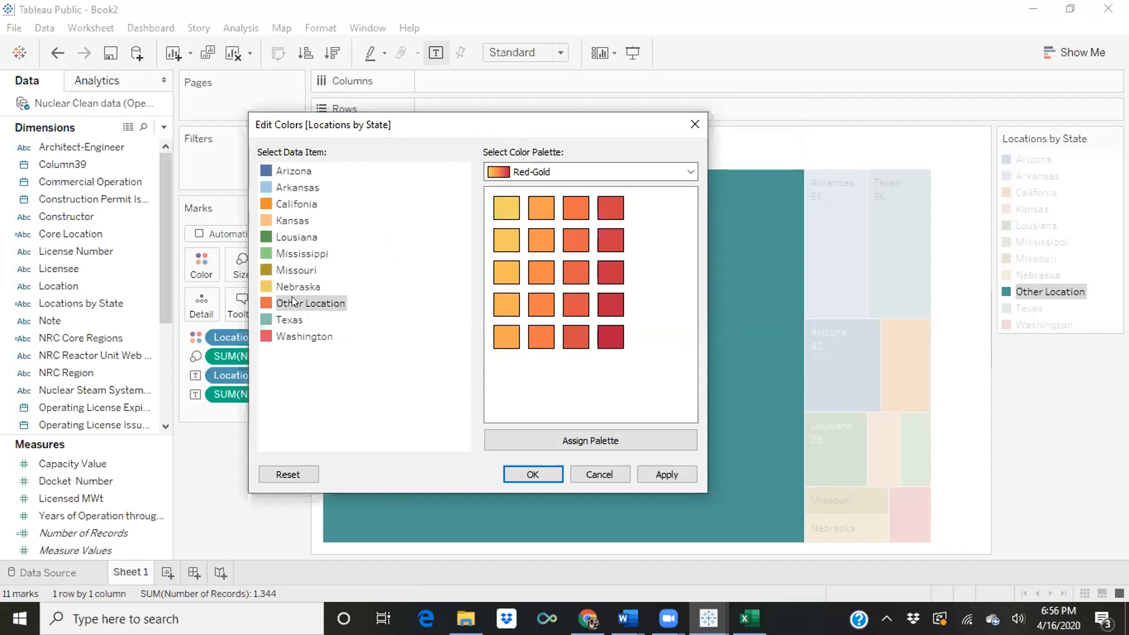
pyautogui.click(294, 187)
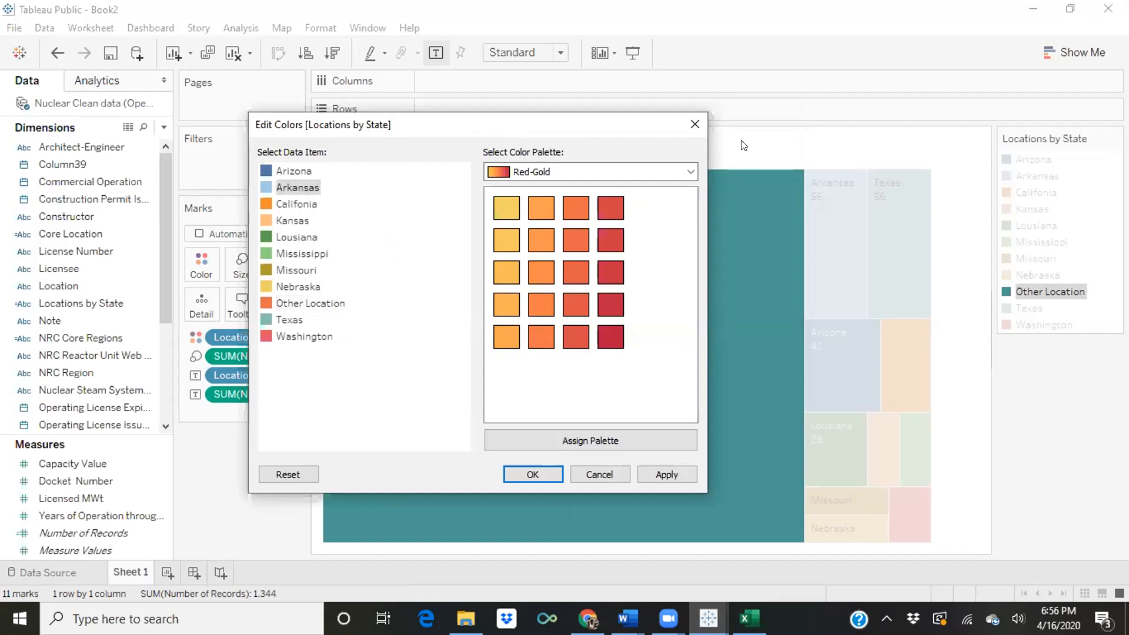
pyautogui.click(691, 172)
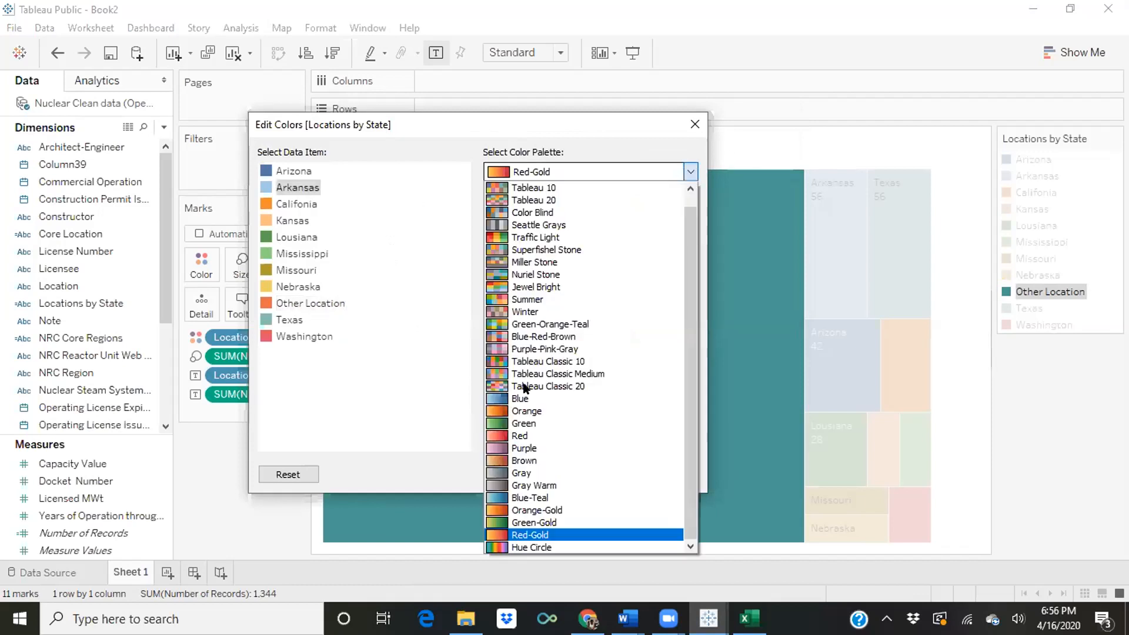
pyautogui.click(550, 523)
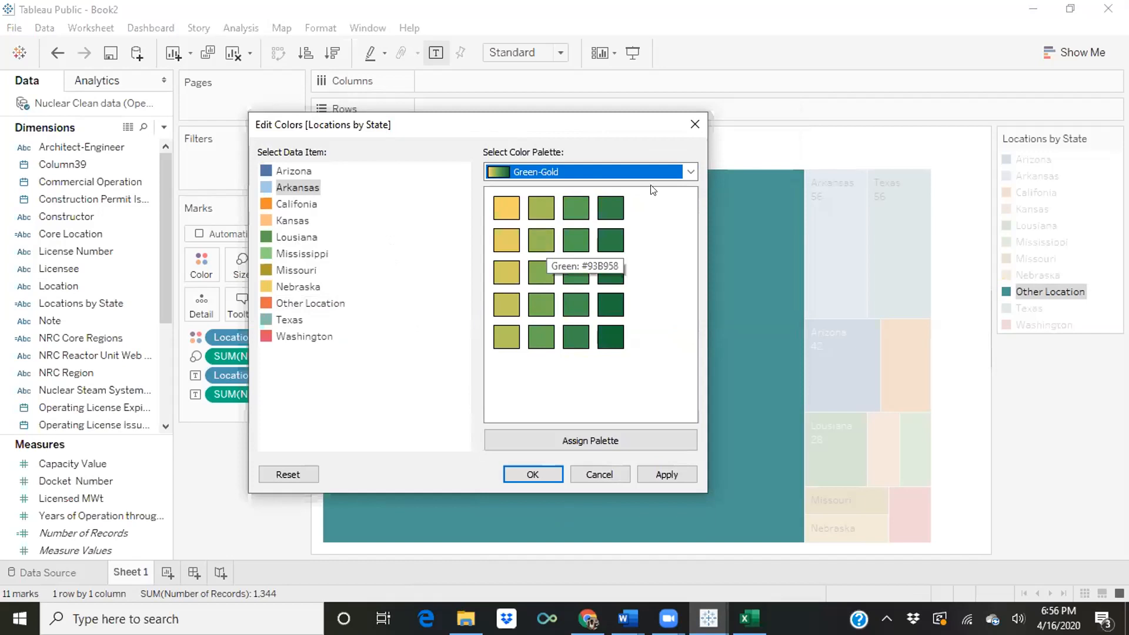
pyautogui.click(689, 172)
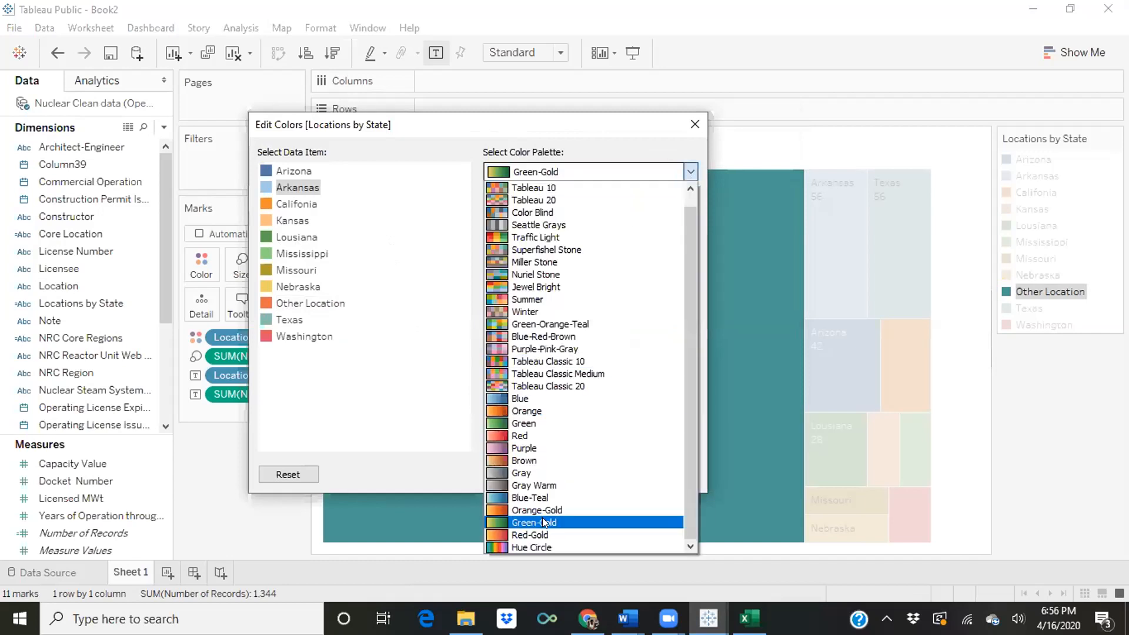
pyautogui.click(542, 533)
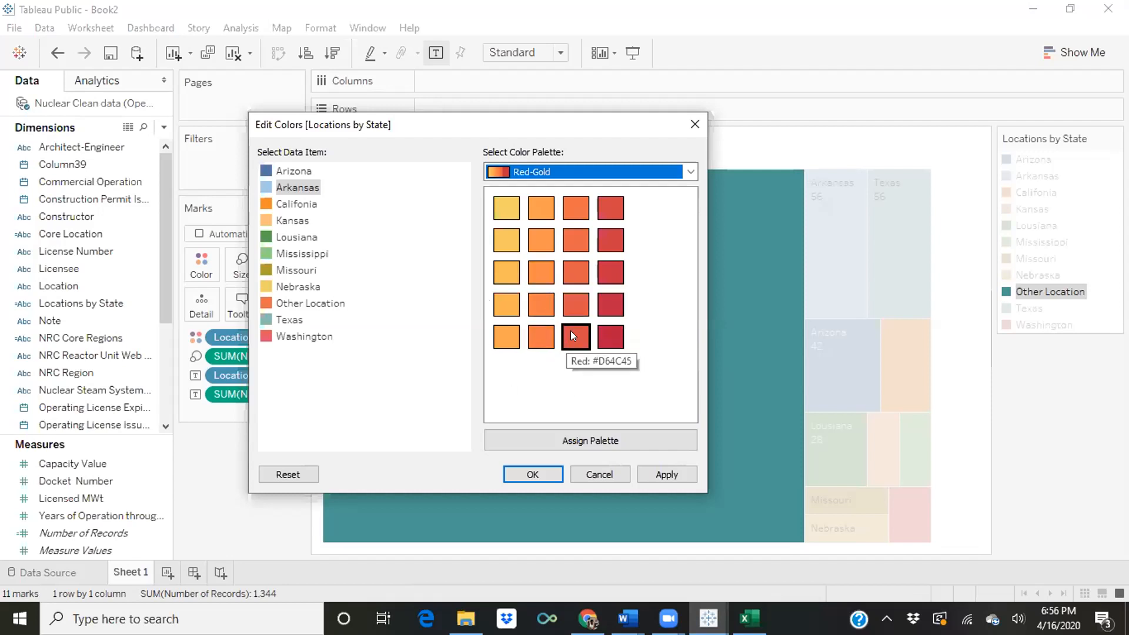
pyautogui.click(611, 443)
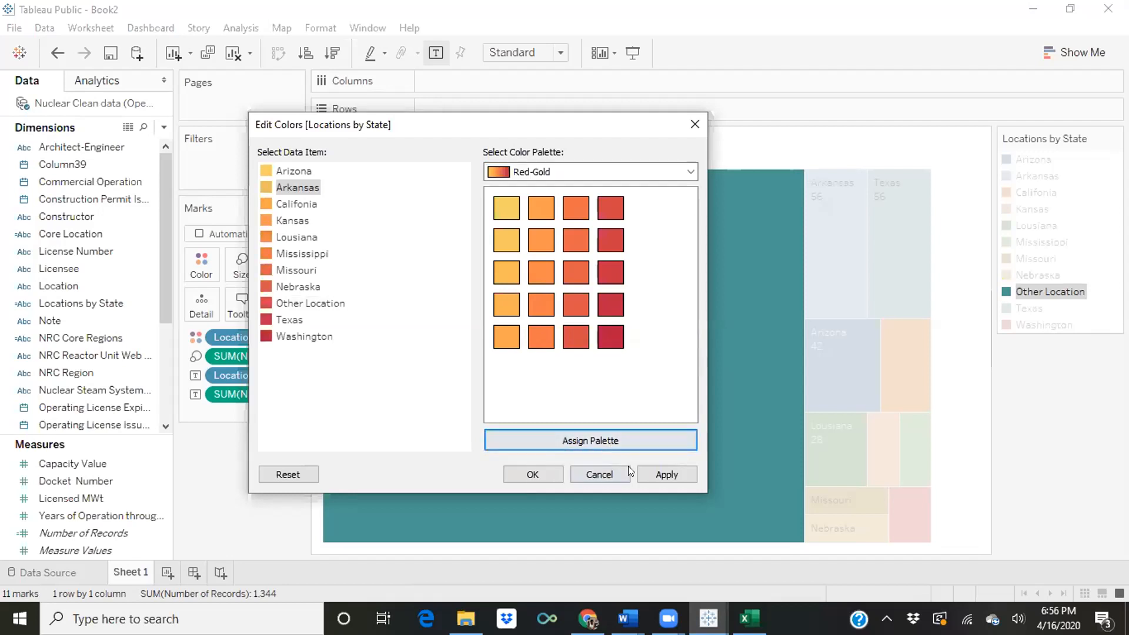
pyautogui.click(653, 471)
pyautogui.click(532, 474)
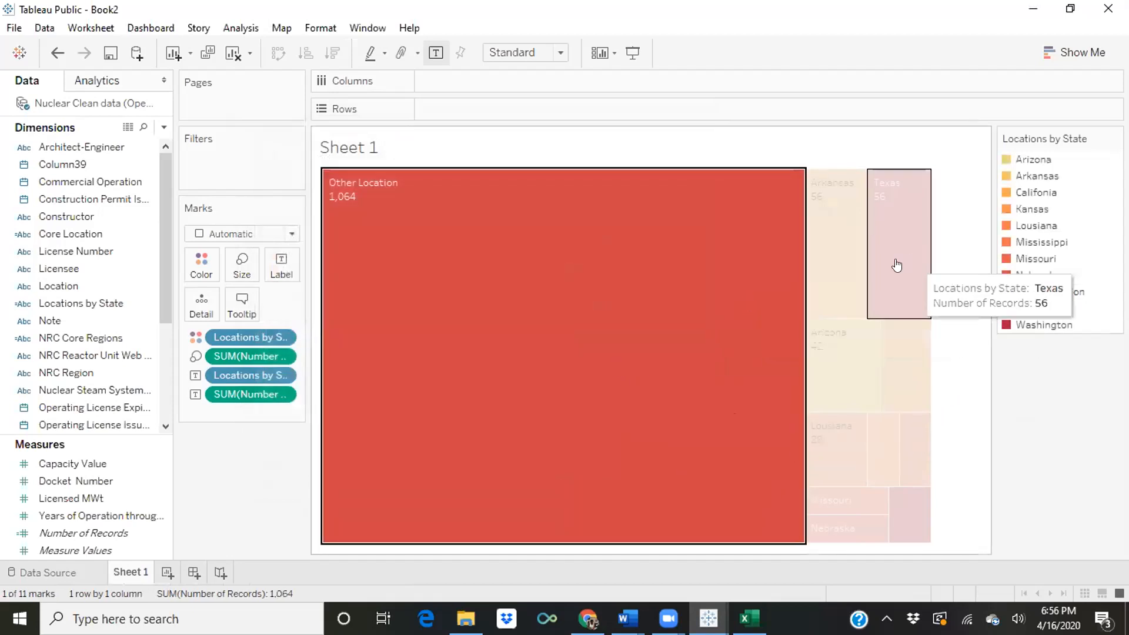
# Highlight individual treemap marks and the Arizona legend entry to check how the assigned colors look, then clear the selection
pyautogui.click(872, 277)
pyautogui.click(855, 305)
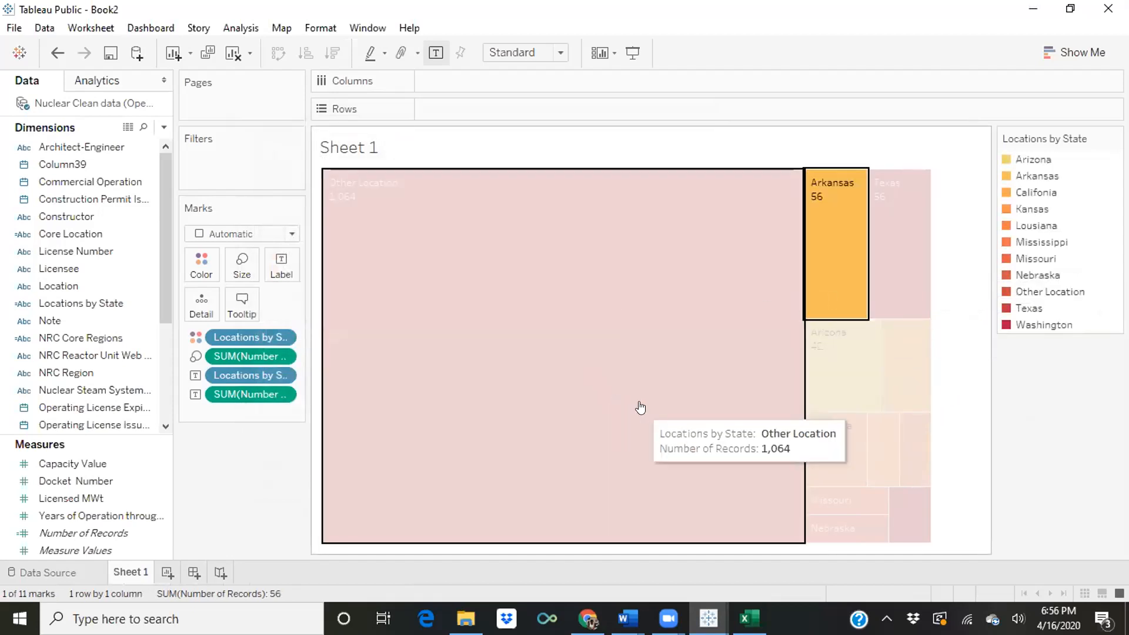
pyautogui.click(621, 388)
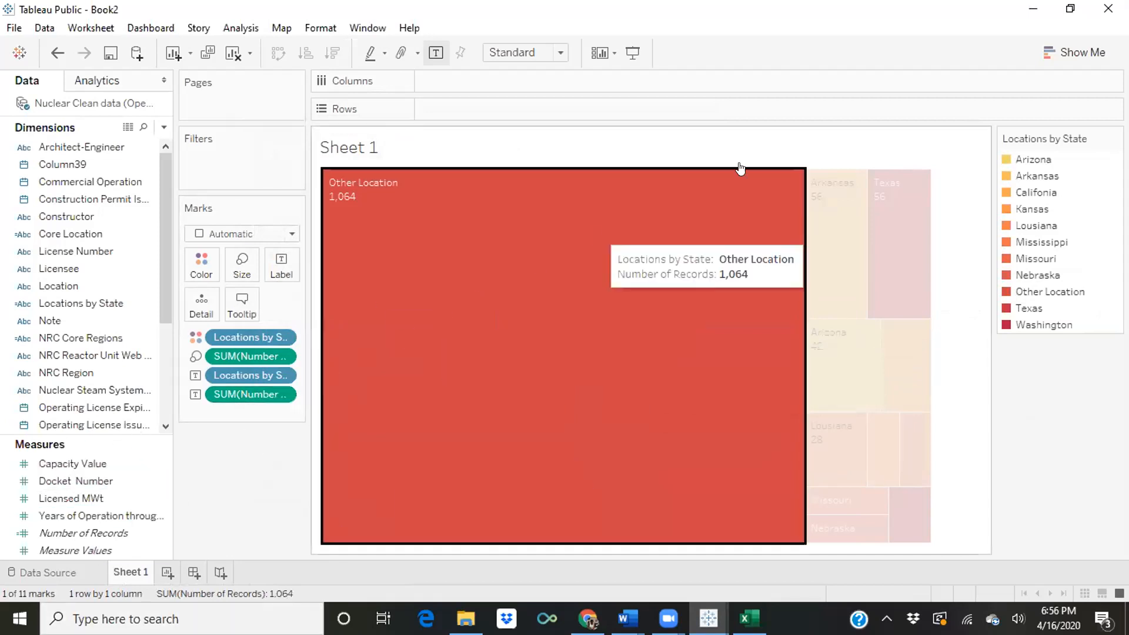
pyautogui.click(965, 367)
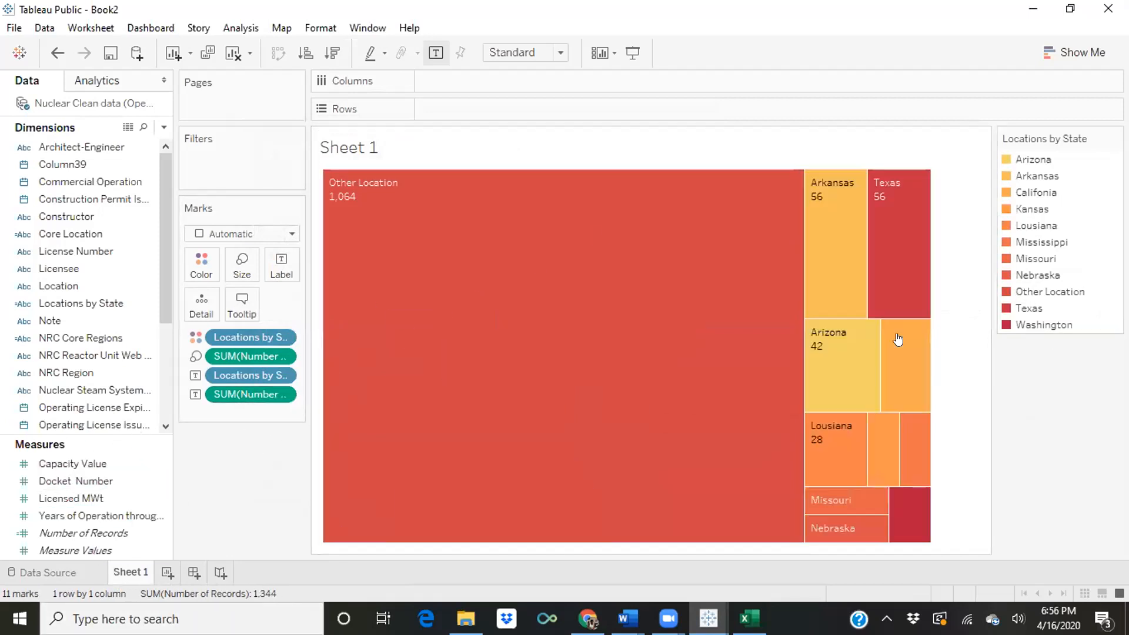
pyautogui.click(1009, 157)
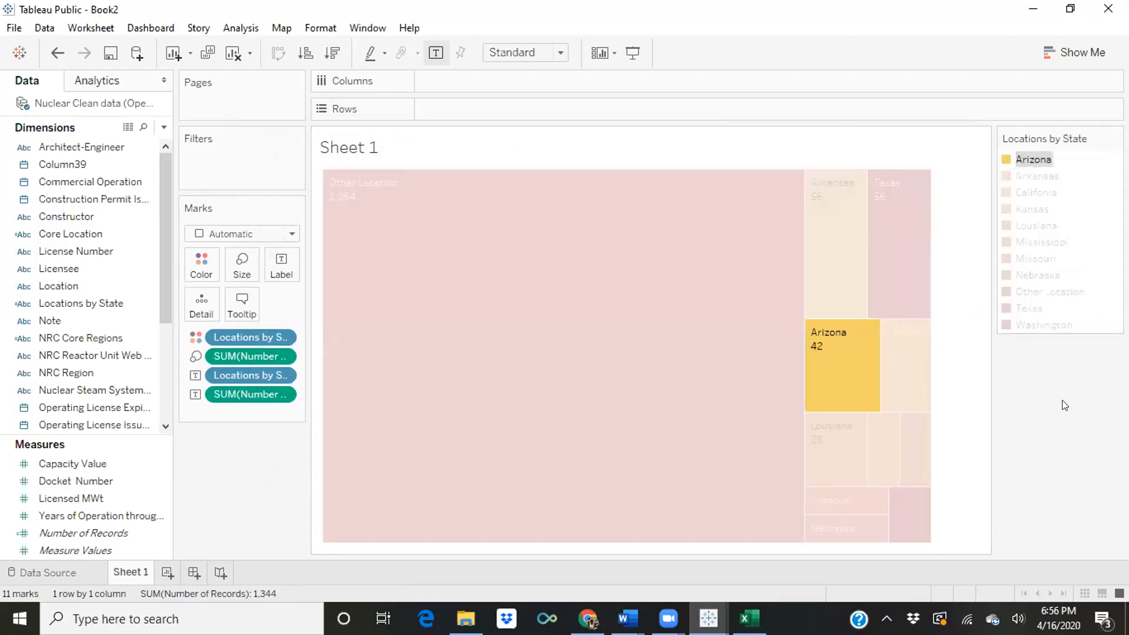
pyautogui.click(1028, 368)
pyautogui.moveTo(827, 206)
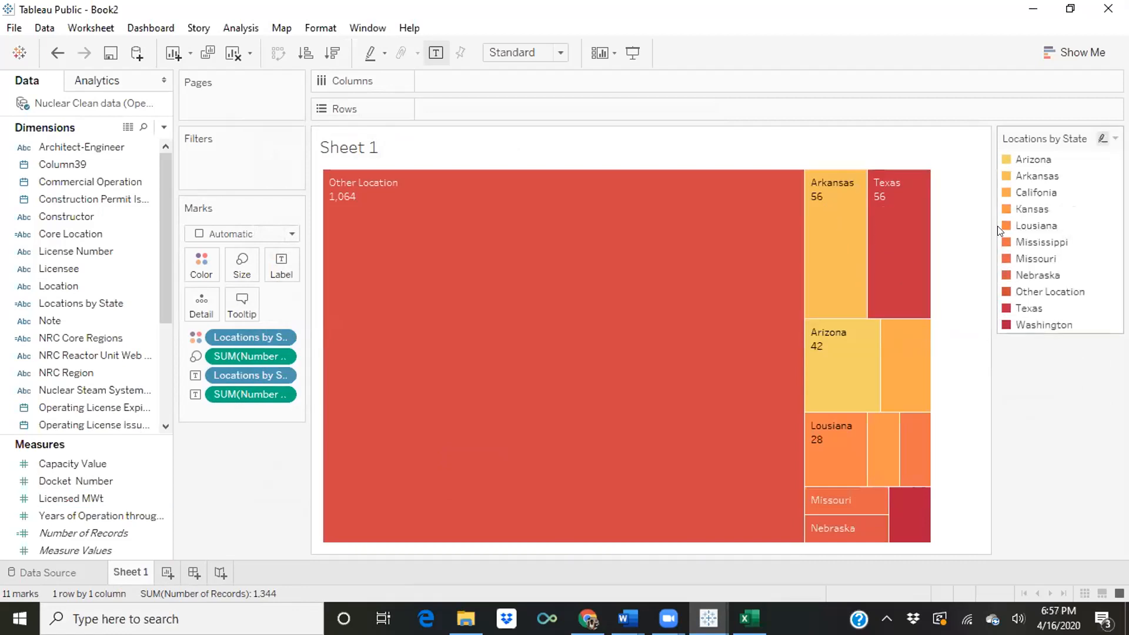
# Reopen the Locations by State color settings and assign the Green-Gold palette to all items
pyautogui.doubleClick(1035, 176)
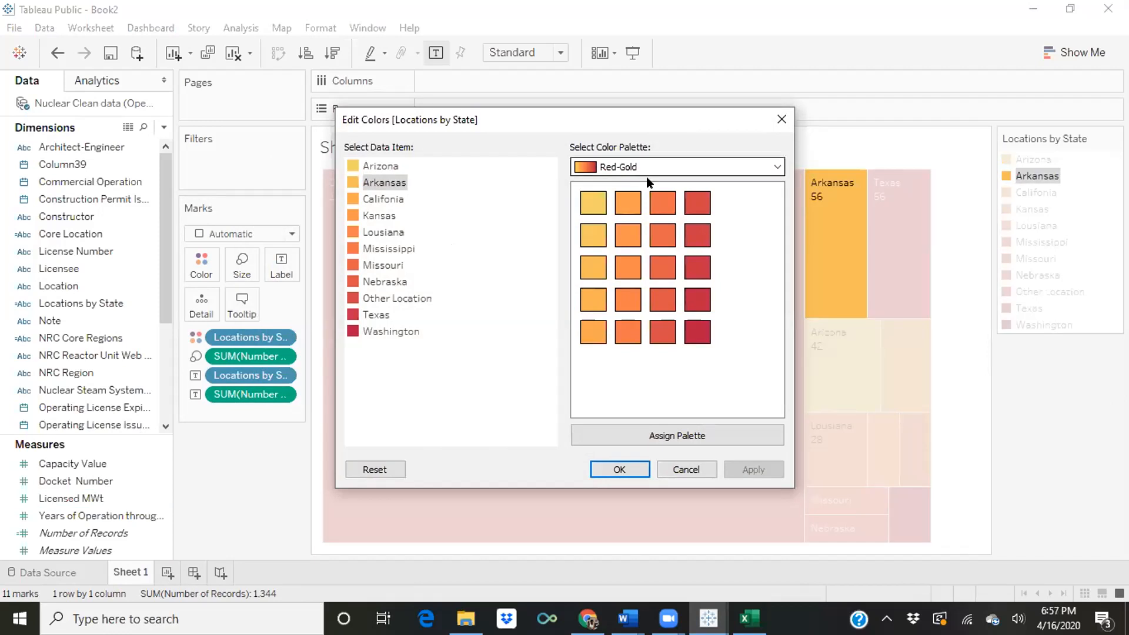
pyautogui.click(773, 165)
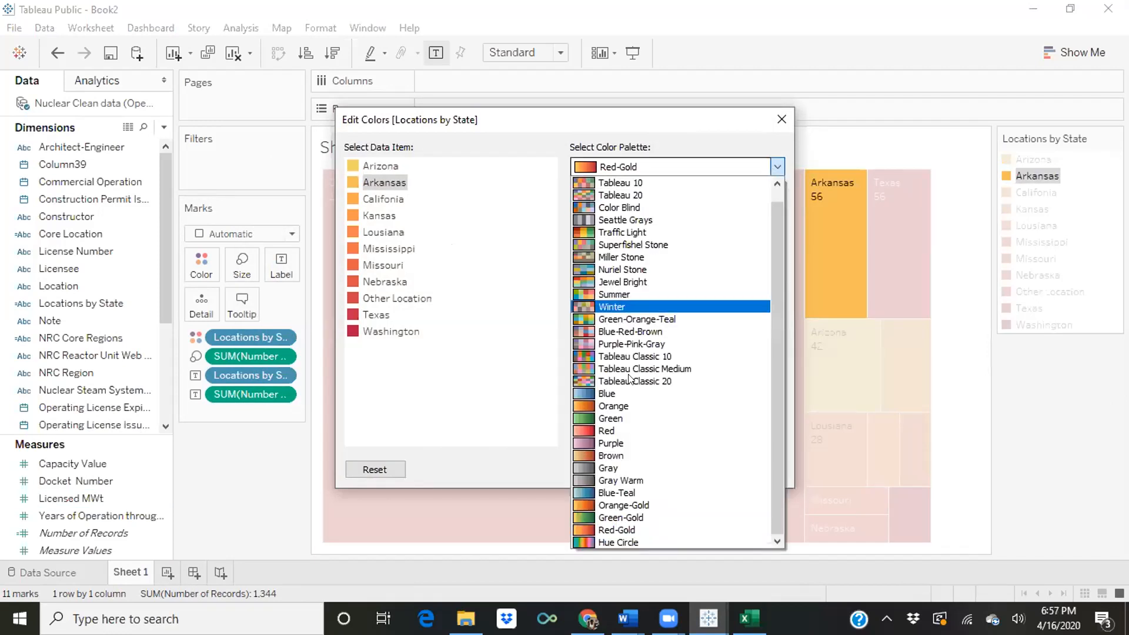
pyautogui.click(627, 518)
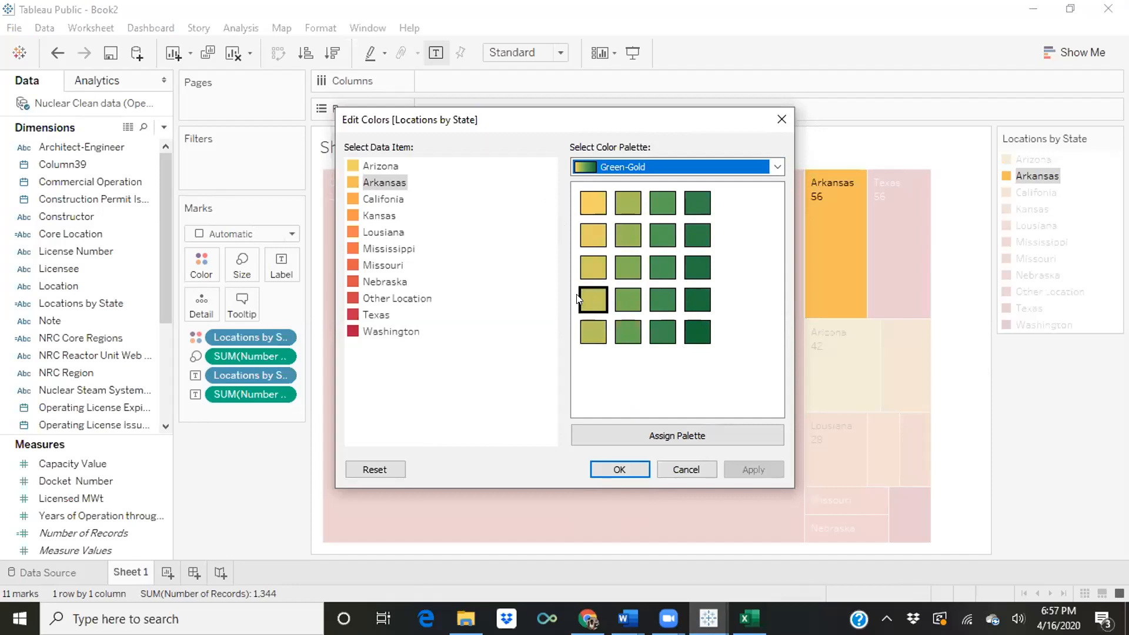
pyautogui.click(666, 442)
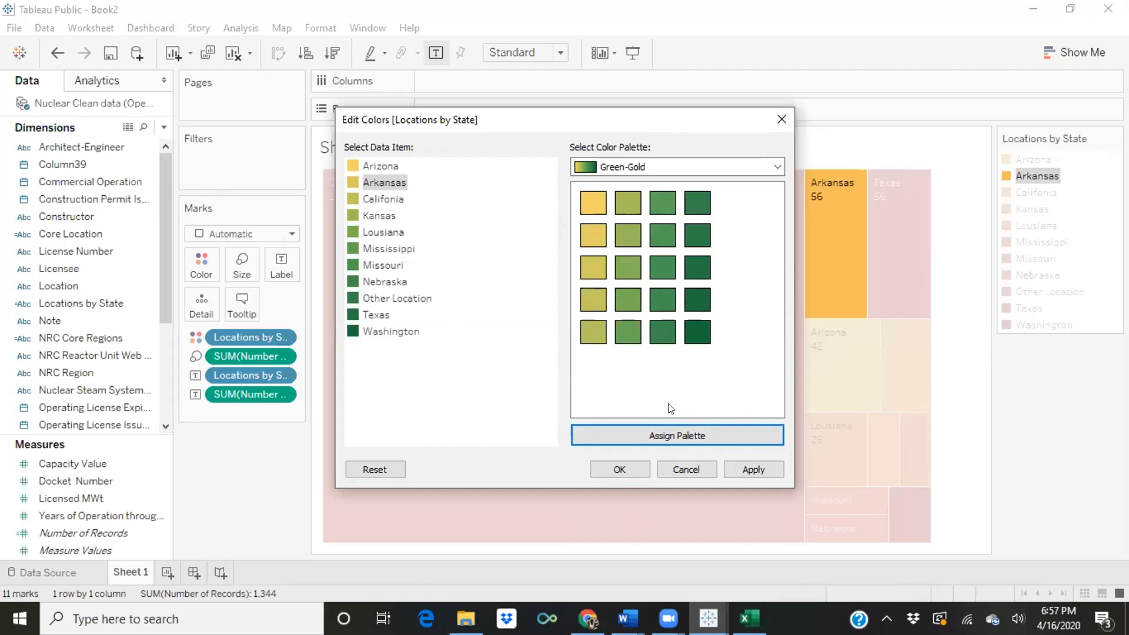
# Give Other Location an orange shade from the Red-Gold palette, apply the colors and clear the selection
pyautogui.click(374, 299)
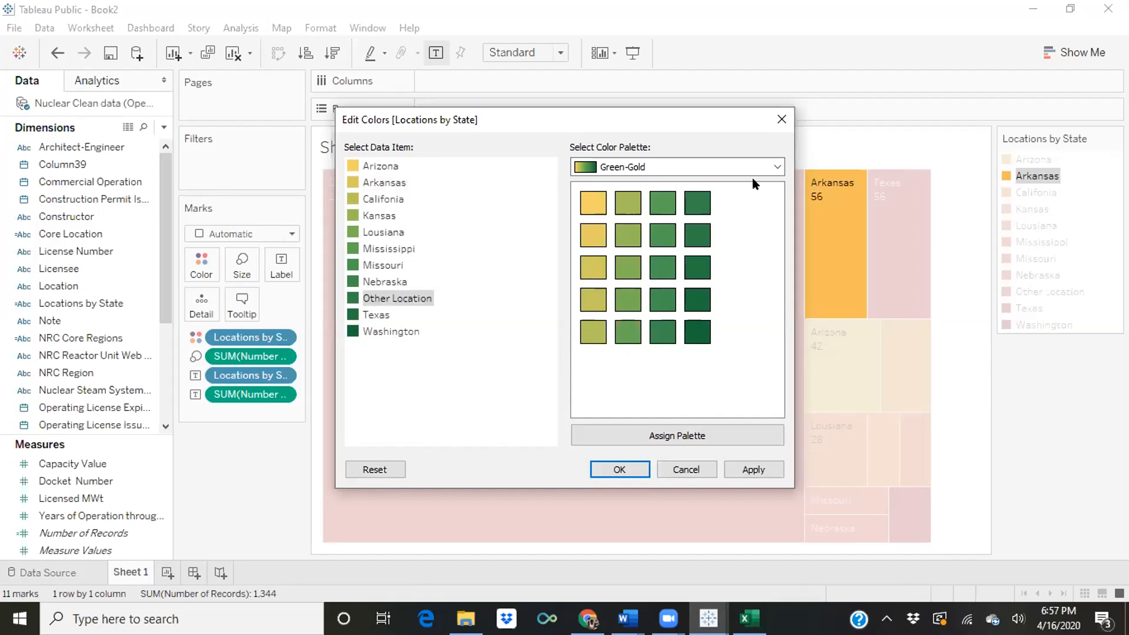
pyautogui.click(778, 167)
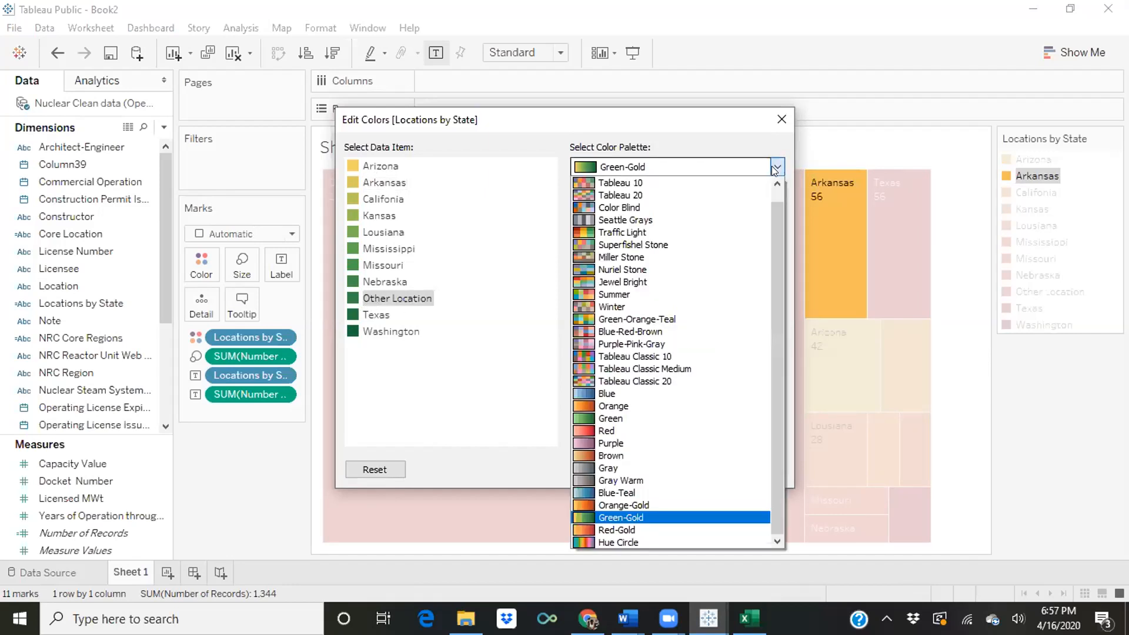
pyautogui.click(624, 528)
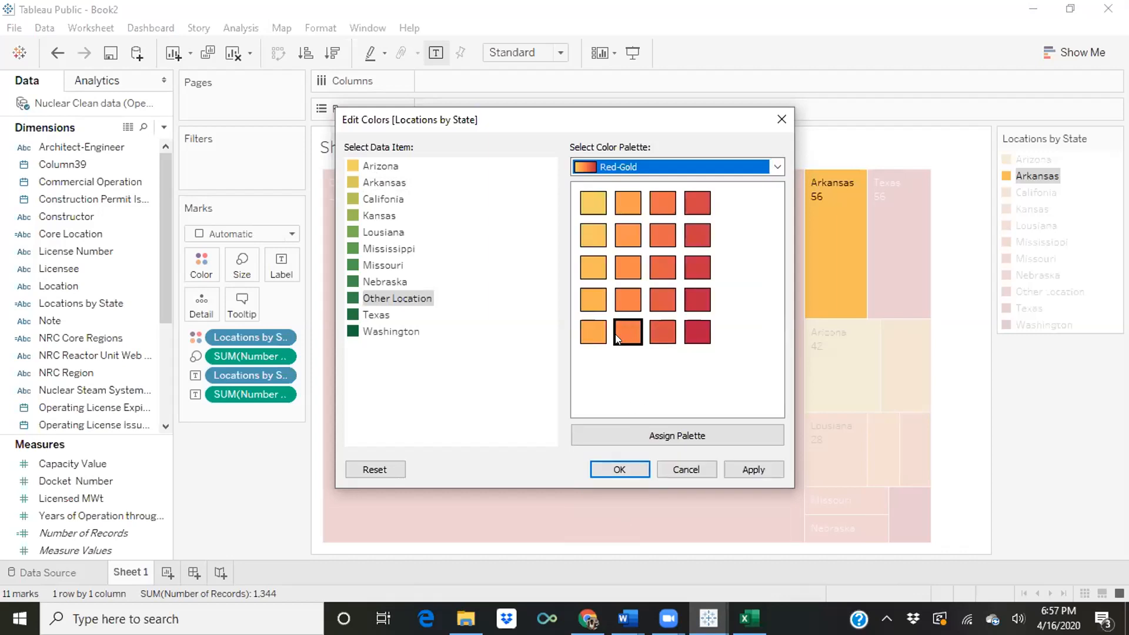
pyautogui.click(628, 268)
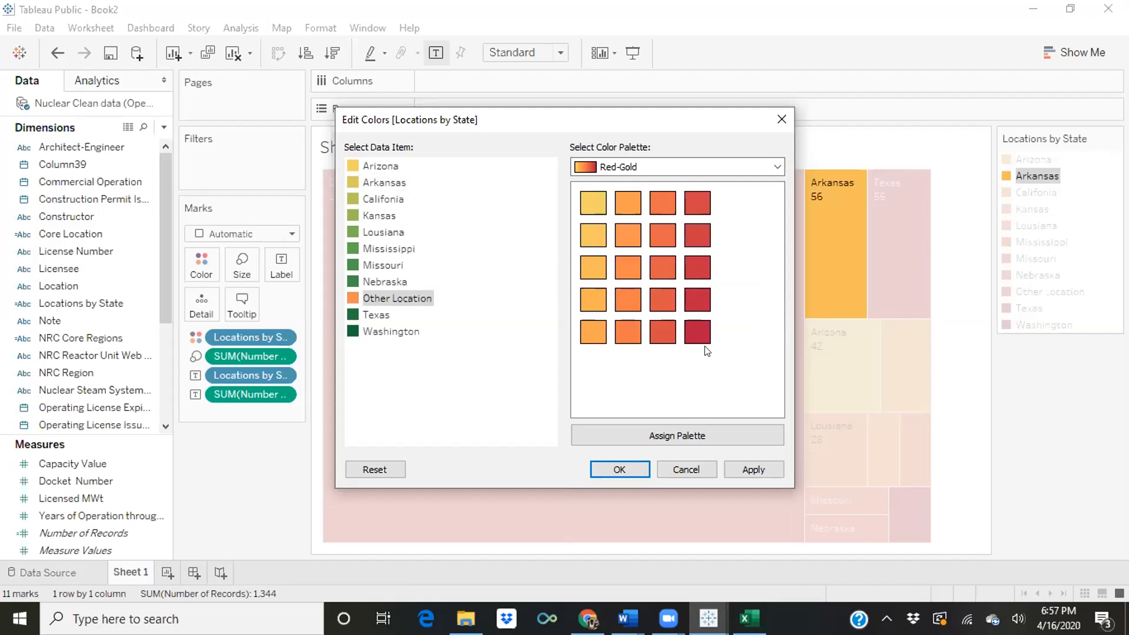
pyautogui.click(756, 469)
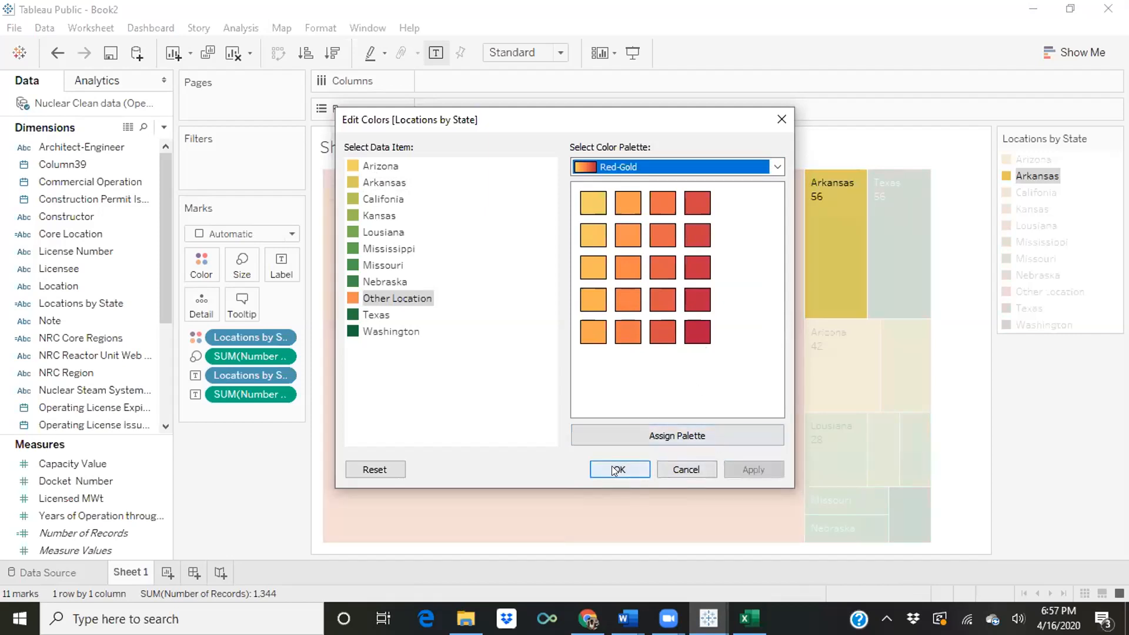
pyautogui.click(614, 469)
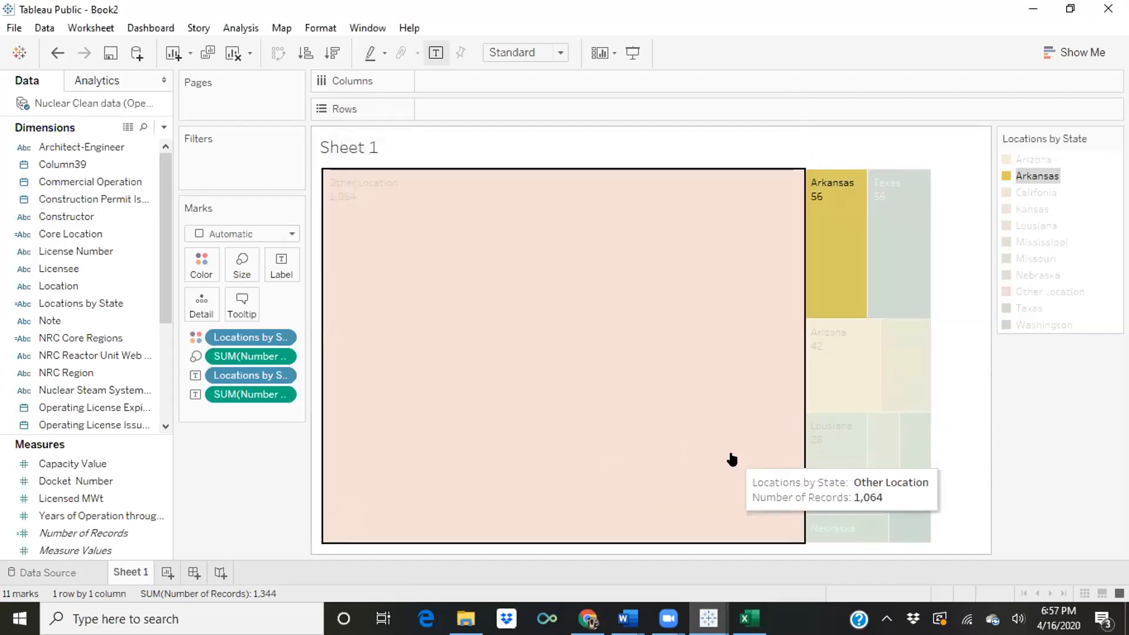
pyautogui.click(731, 460)
pyautogui.click(1062, 449)
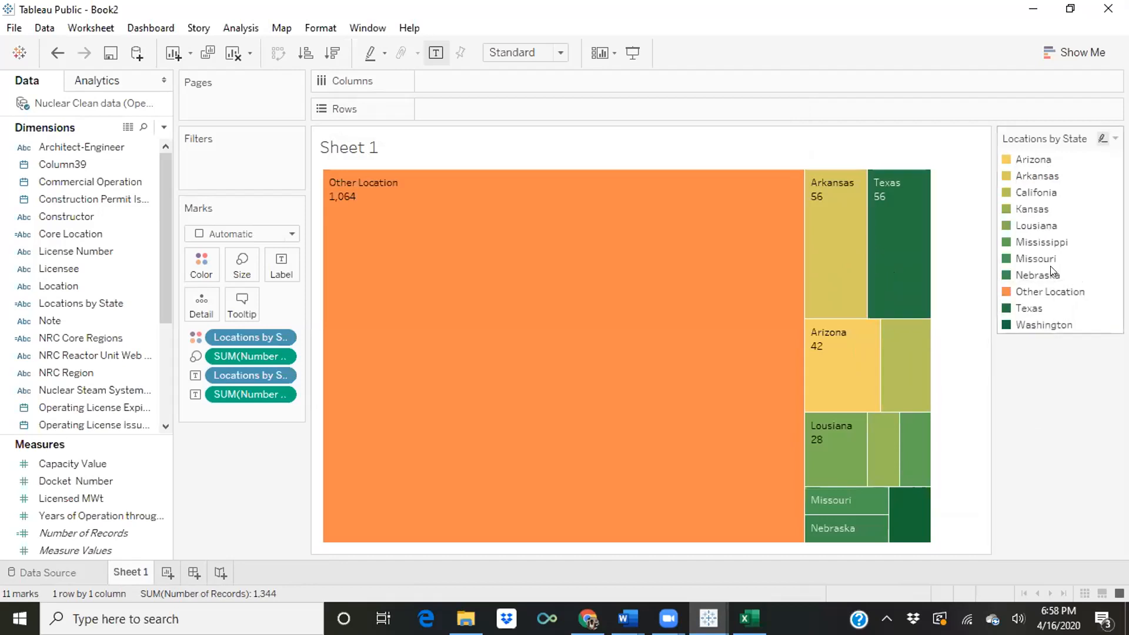
# Change the Arkansas color to a darker green from the Green-Gold palette and apply it
pyautogui.doubleClick(1033, 176)
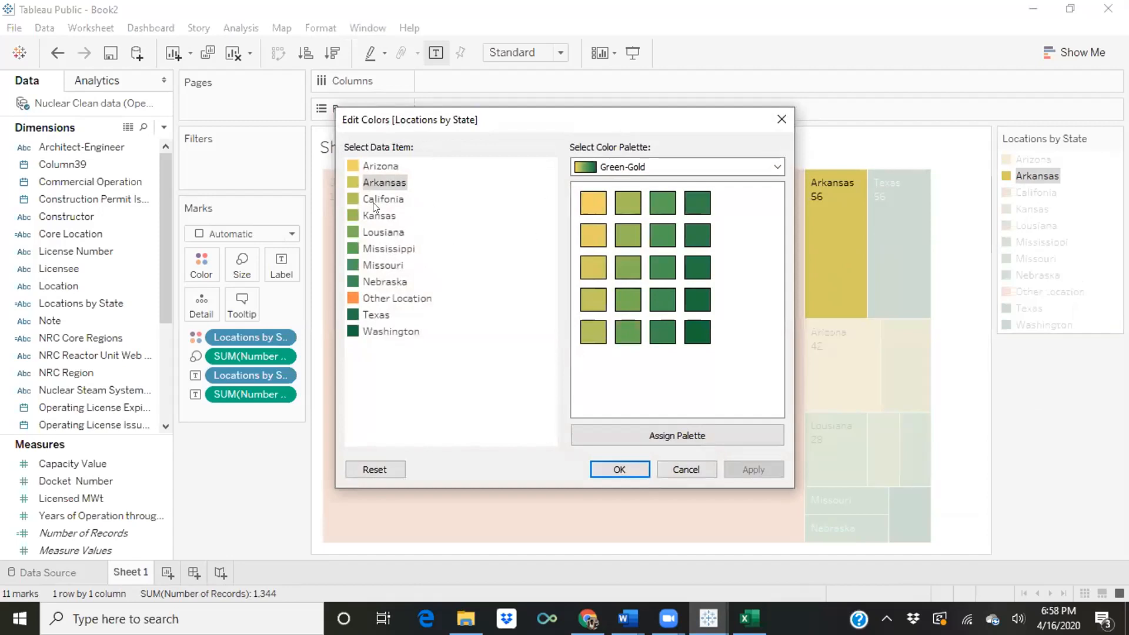
pyautogui.click(383, 183)
pyautogui.click(385, 182)
pyautogui.click(663, 333)
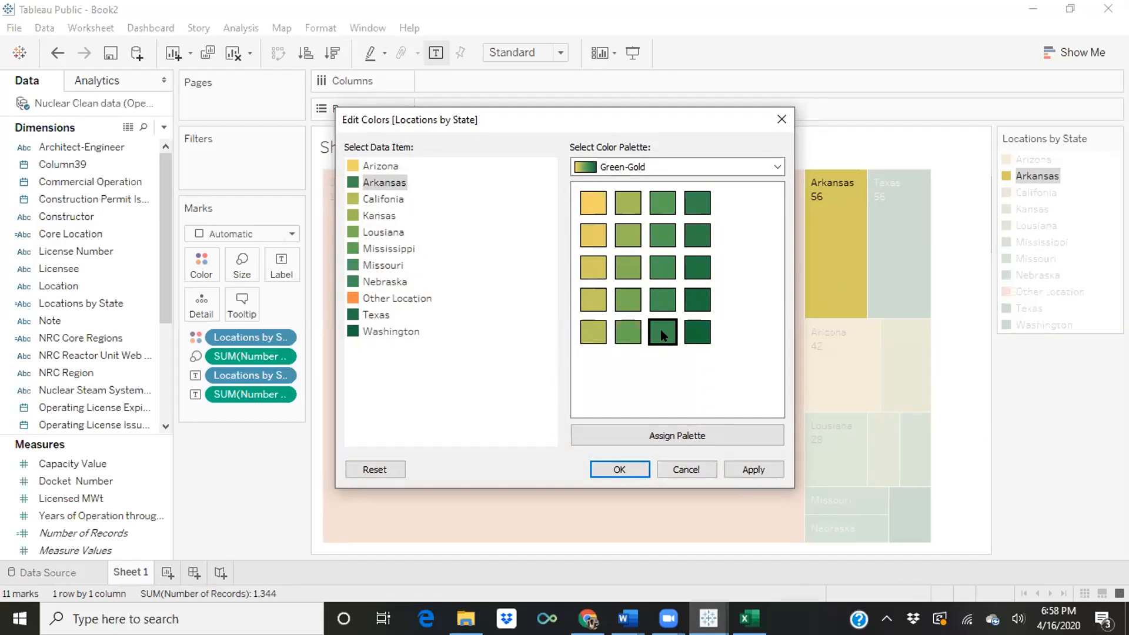
pyautogui.click(760, 468)
pyautogui.click(620, 469)
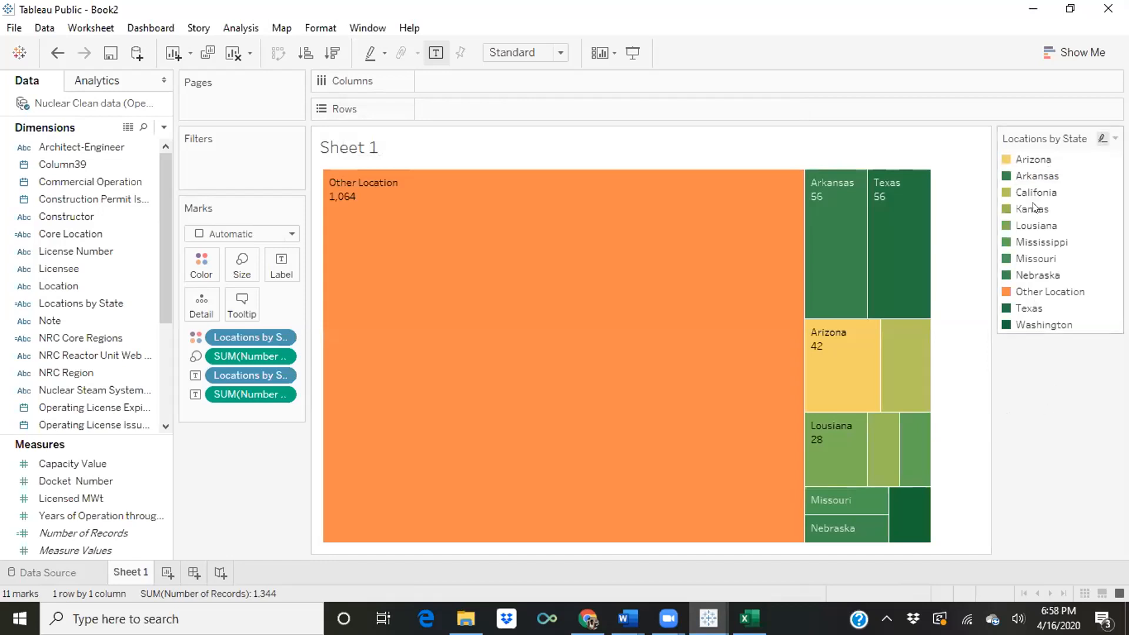
# Give Arkansas and Texas the same dark green shade from the Green-Gold palette and apply the colors
pyautogui.doubleClick(1025, 176)
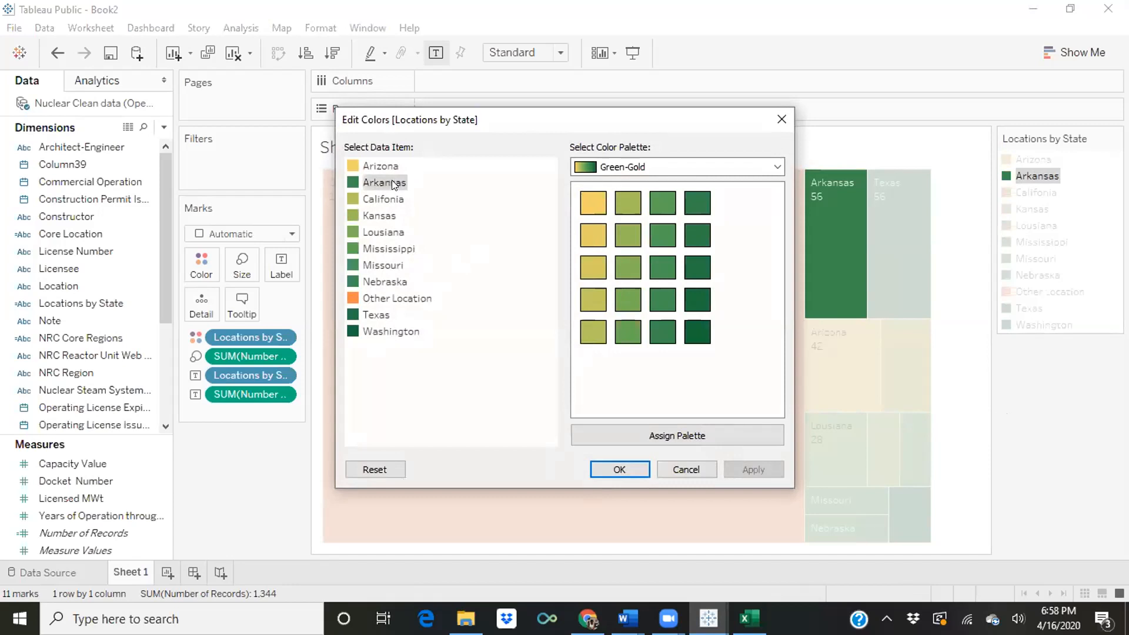
pyautogui.click(699, 201)
pyautogui.click(363, 319)
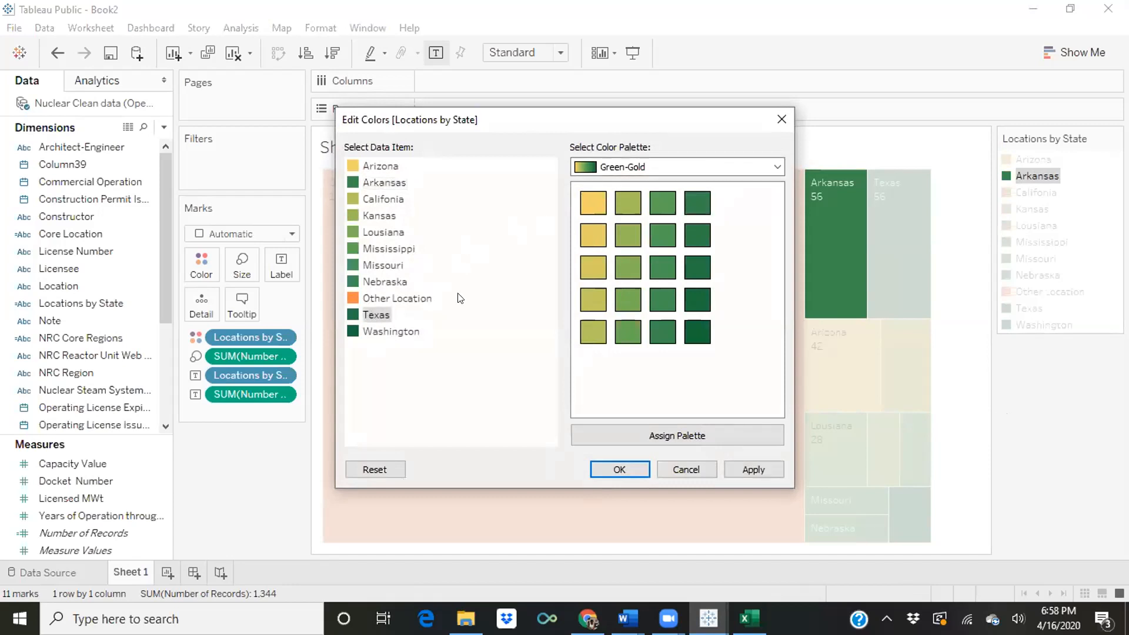
pyautogui.click(668, 205)
pyautogui.click(737, 474)
pyautogui.click(623, 467)
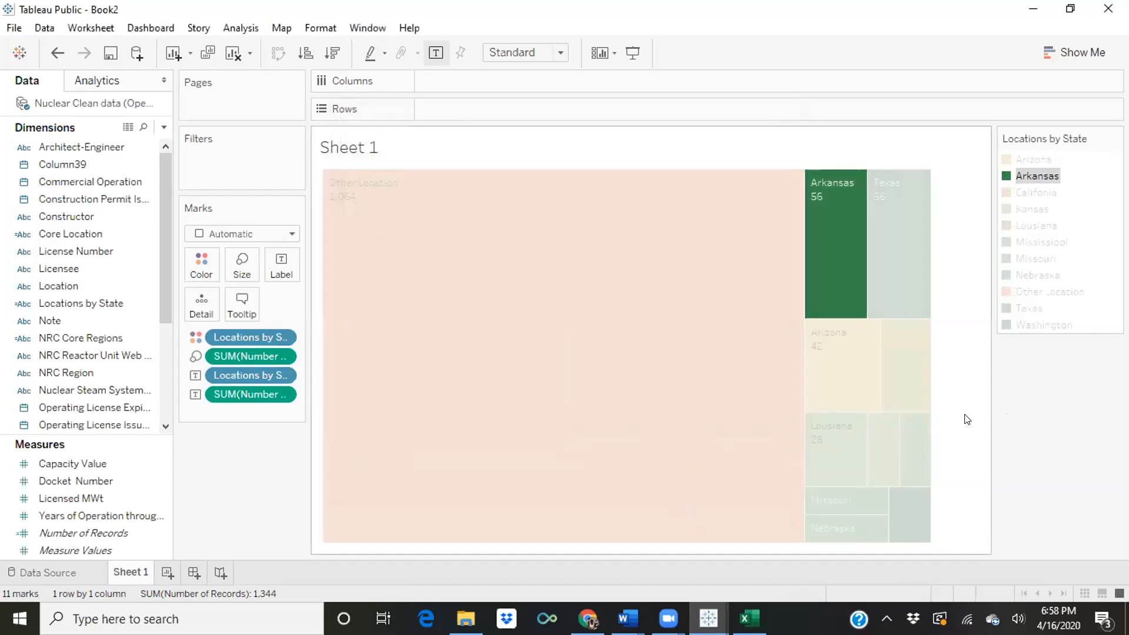
pyautogui.click(964, 419)
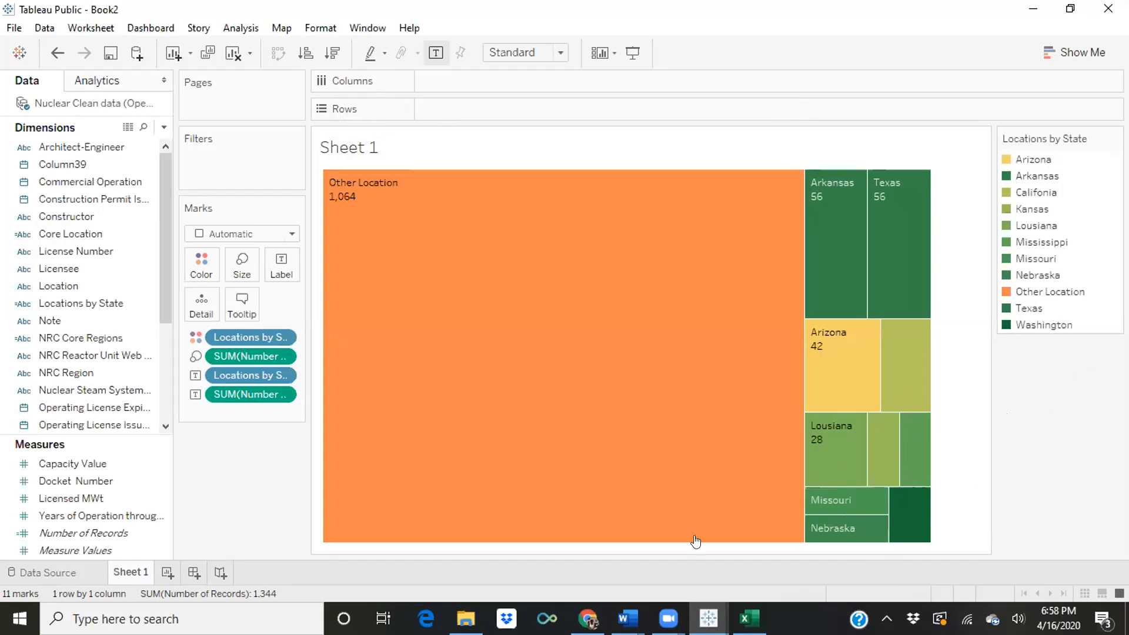
# Switch to Chrome to review the requirements in Nuclear Plant RQ.docx, then return to the treemap in Tableau
pyautogui.click(587, 619)
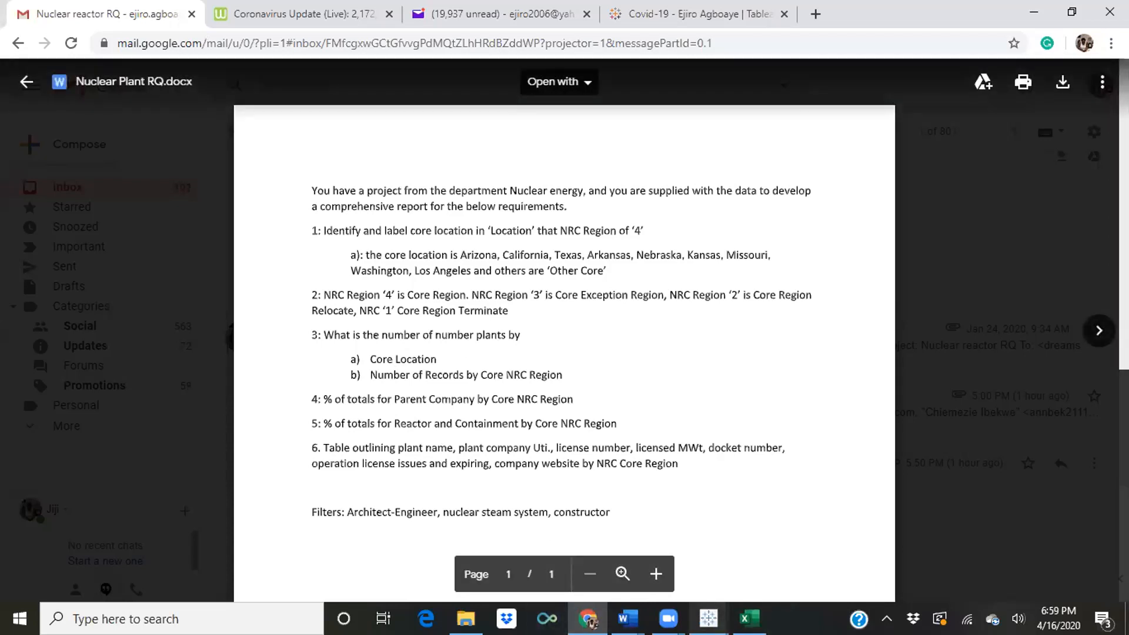
pyautogui.moveTo(708, 618)
pyautogui.click(768, 545)
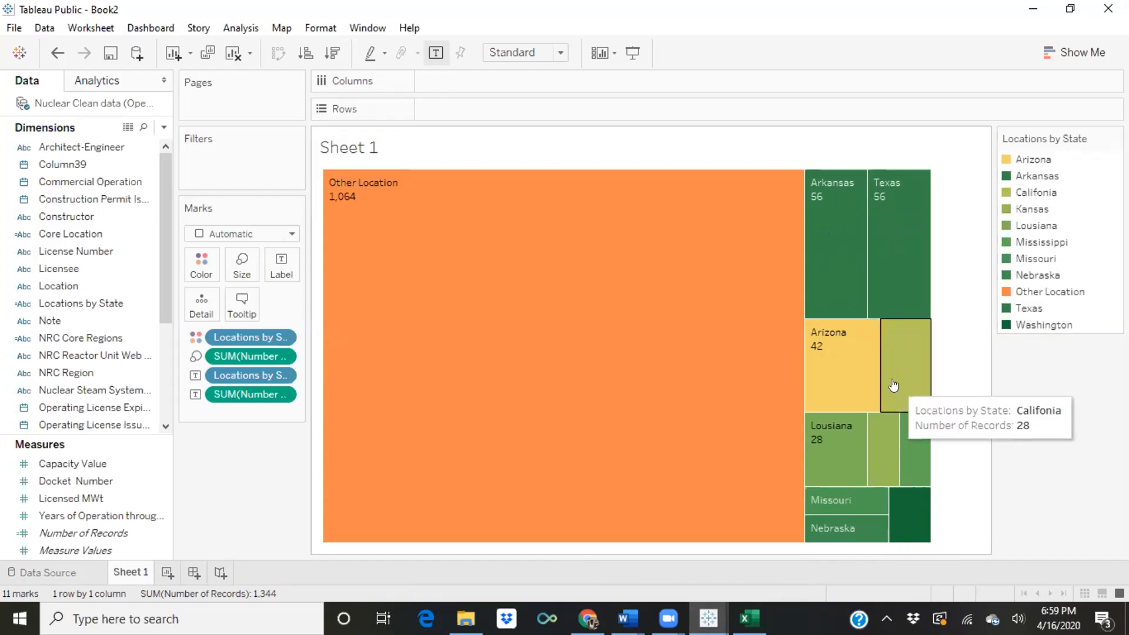
# Give Califonia and Lousiana medium green shades from the Green-Gold palette, using #67A956 for Lousiana, then apply the colors and clear the selection
pyautogui.click(1033, 160)
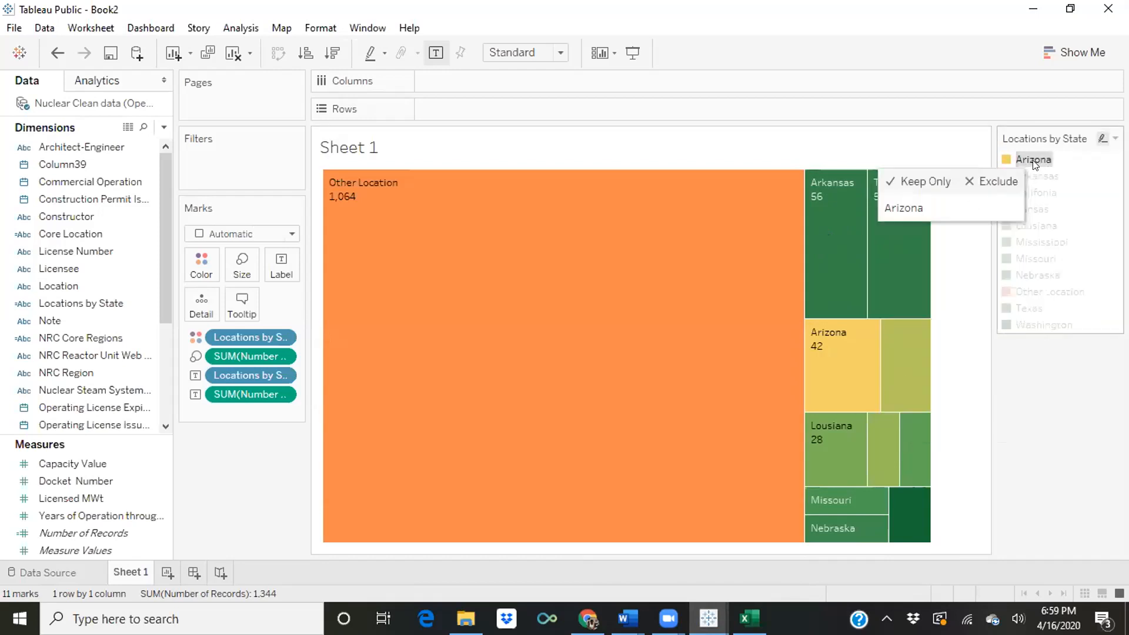
pyautogui.doubleClick(1033, 160)
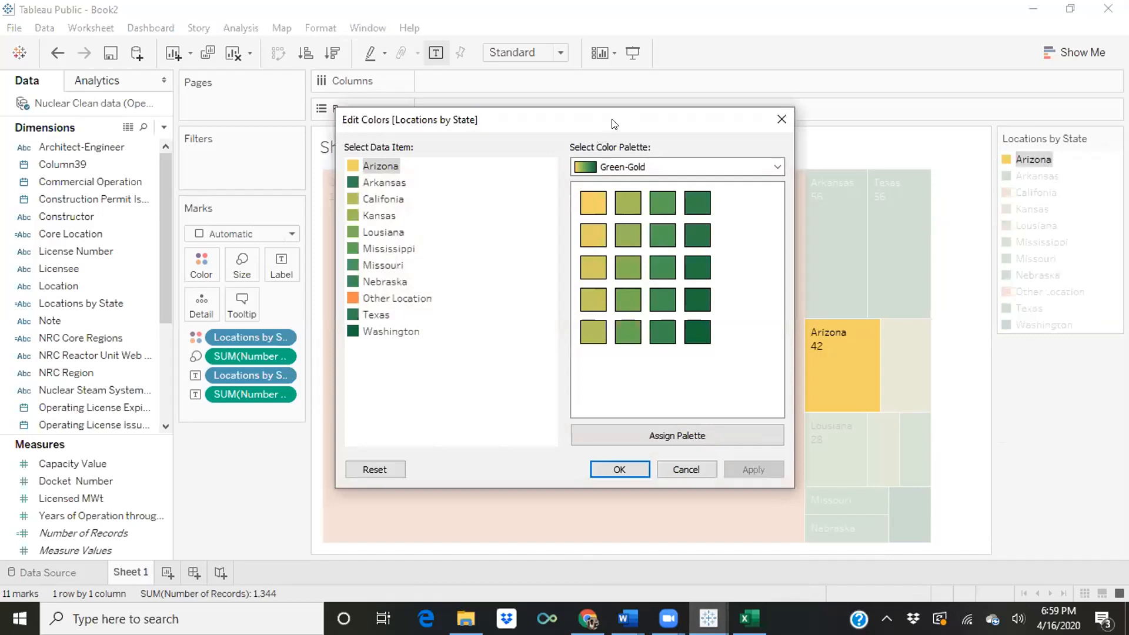
pyautogui.moveTo(608, 120); pyautogui.dragTo(585, 117)
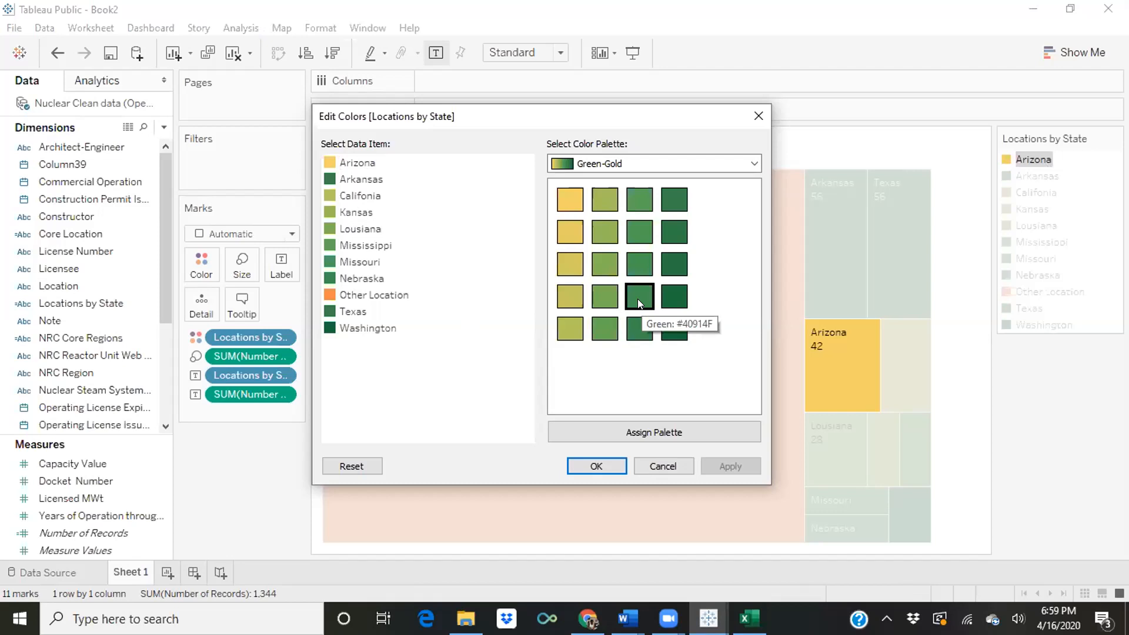
pyautogui.click(629, 198)
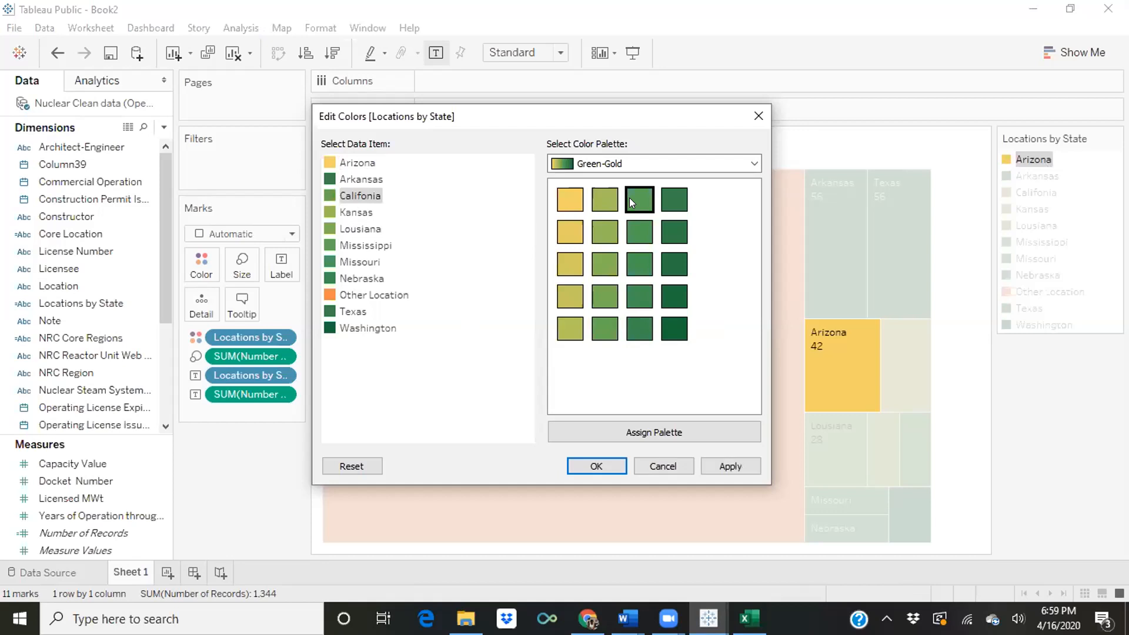
pyautogui.click(361, 230)
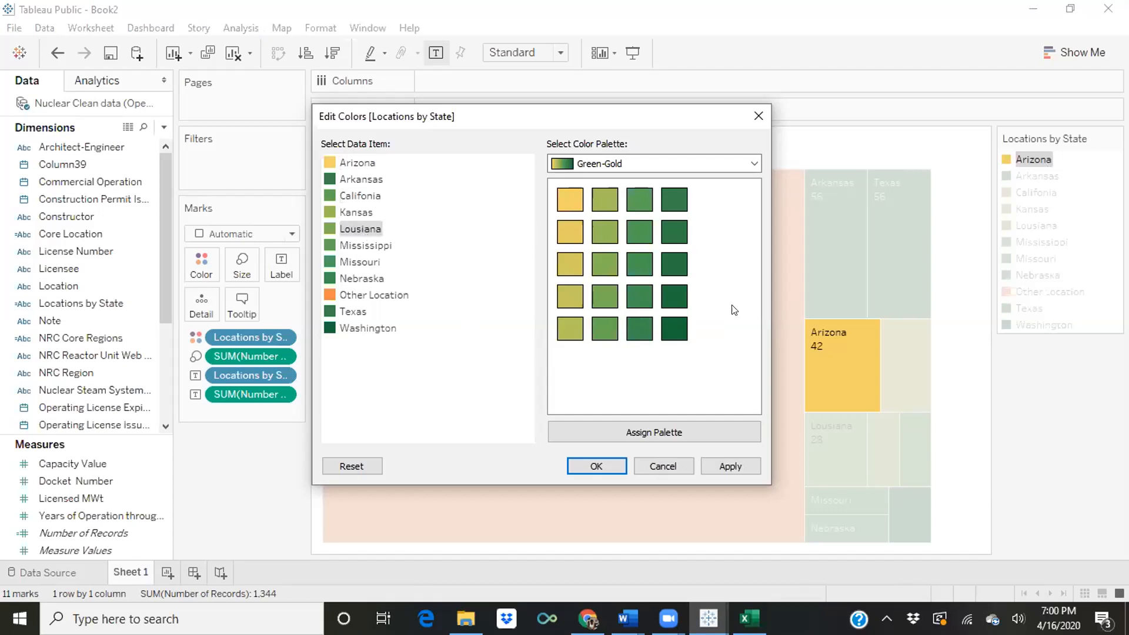
pyautogui.click(601, 324)
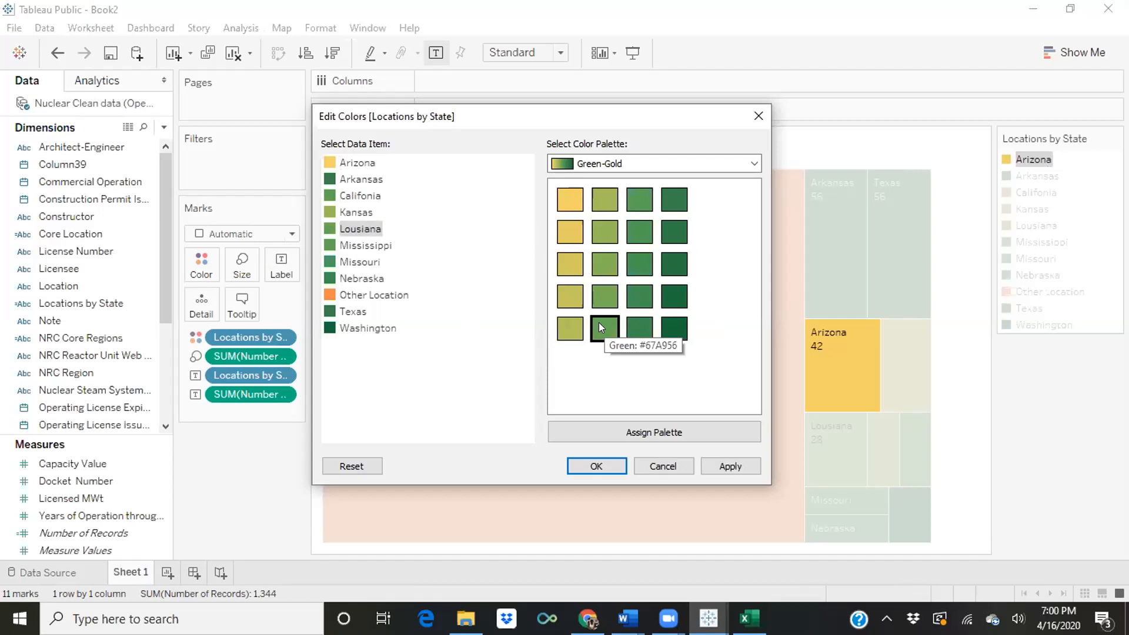
pyautogui.click(377, 246)
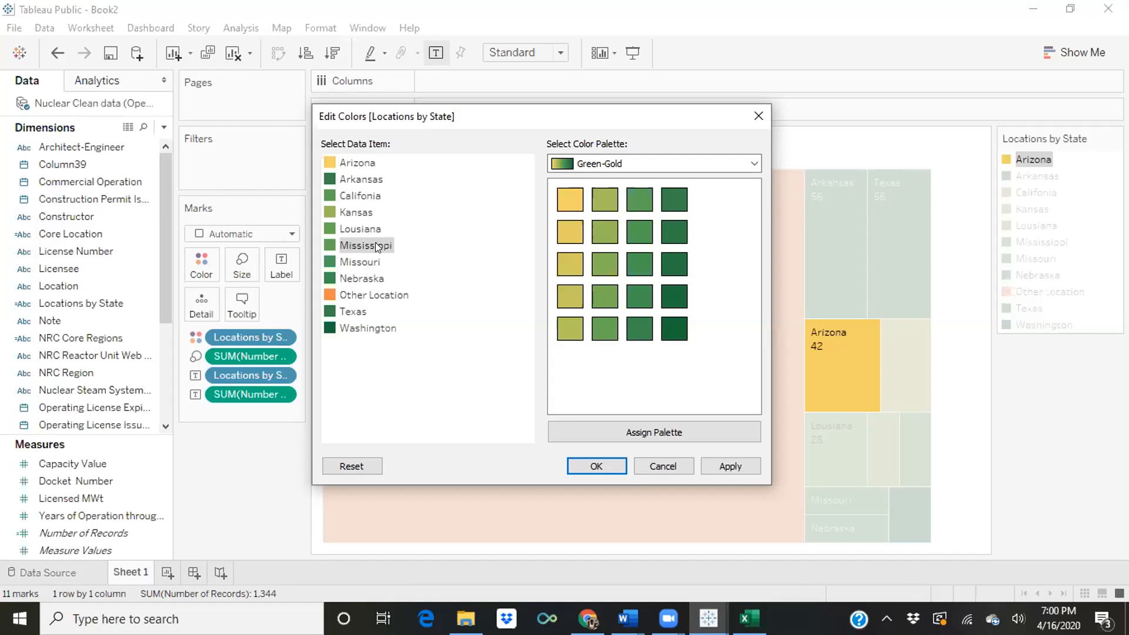
pyautogui.click(597, 464)
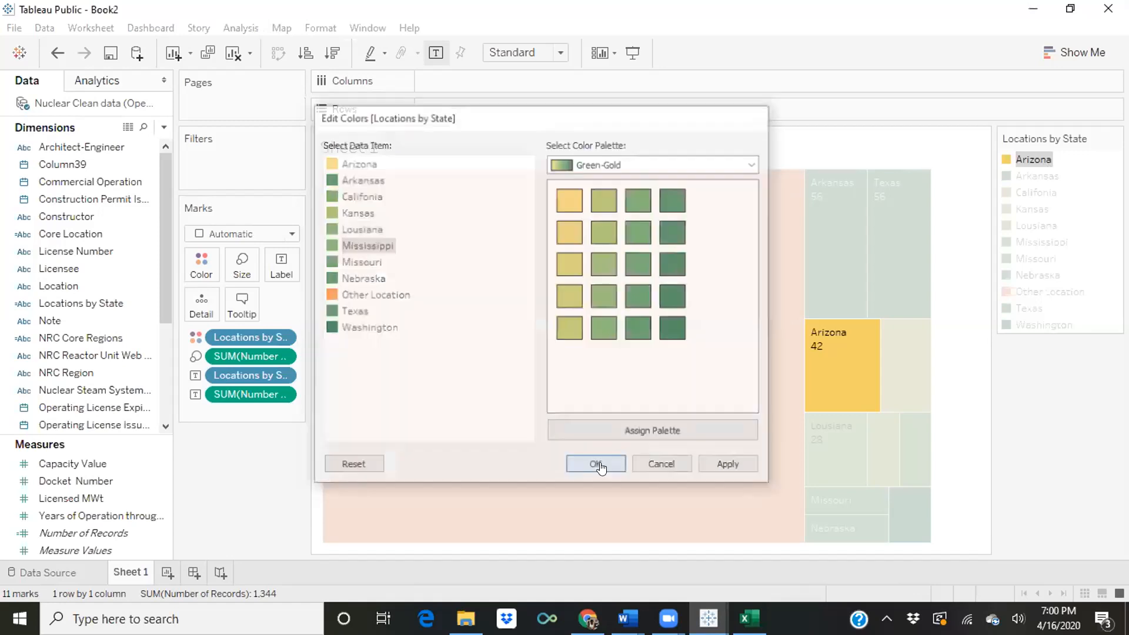
pyautogui.click(1024, 393)
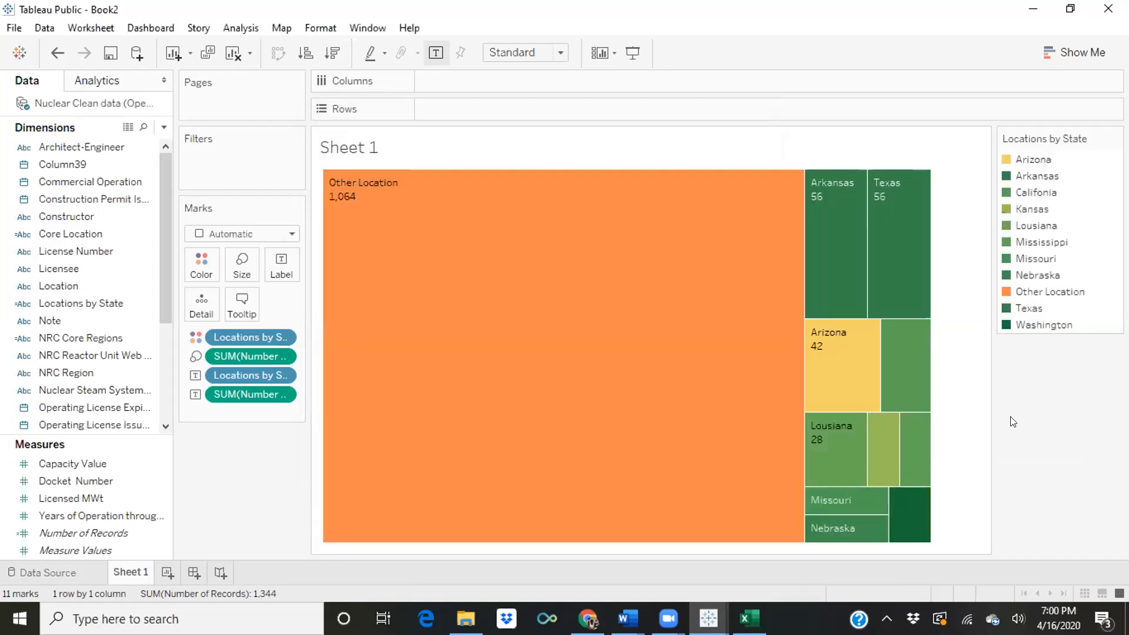
# Set Arizona to the dark green #40914F and Mississippi to a lighter green from the Green-Gold palette, and apply the colors
pyautogui.moveTo(888, 453)
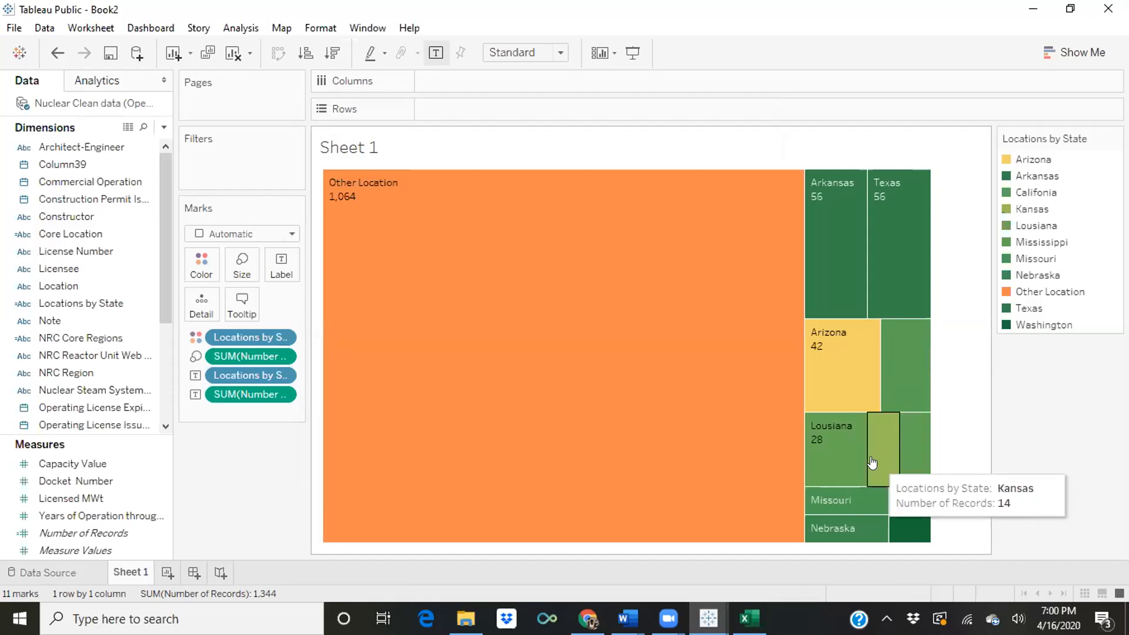
pyautogui.doubleClick(1030, 159)
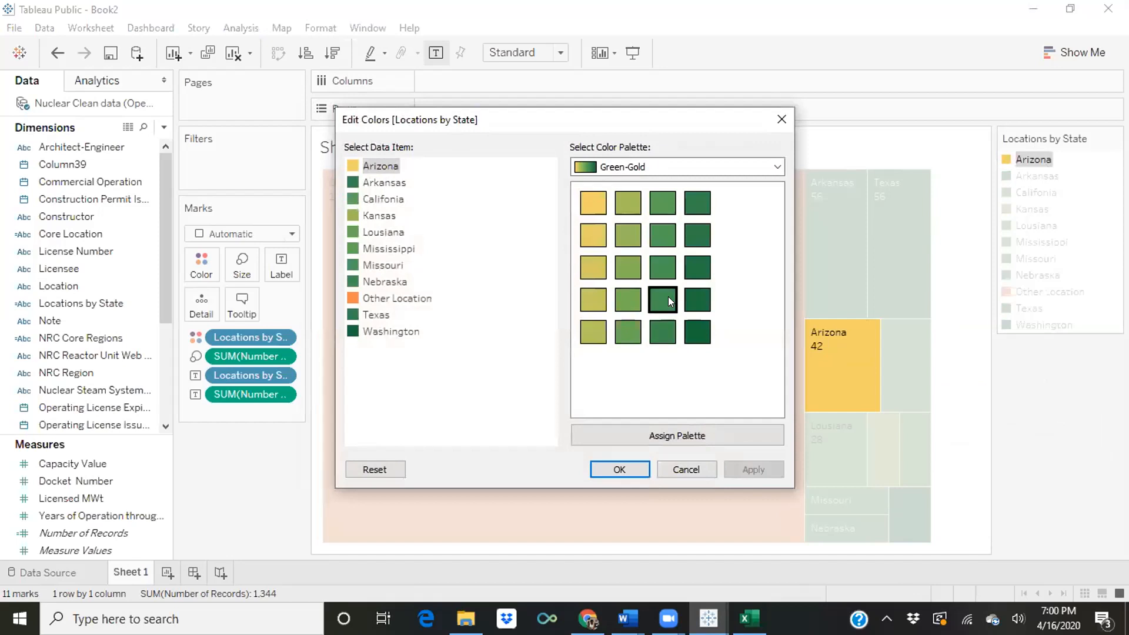
pyautogui.click(663, 299)
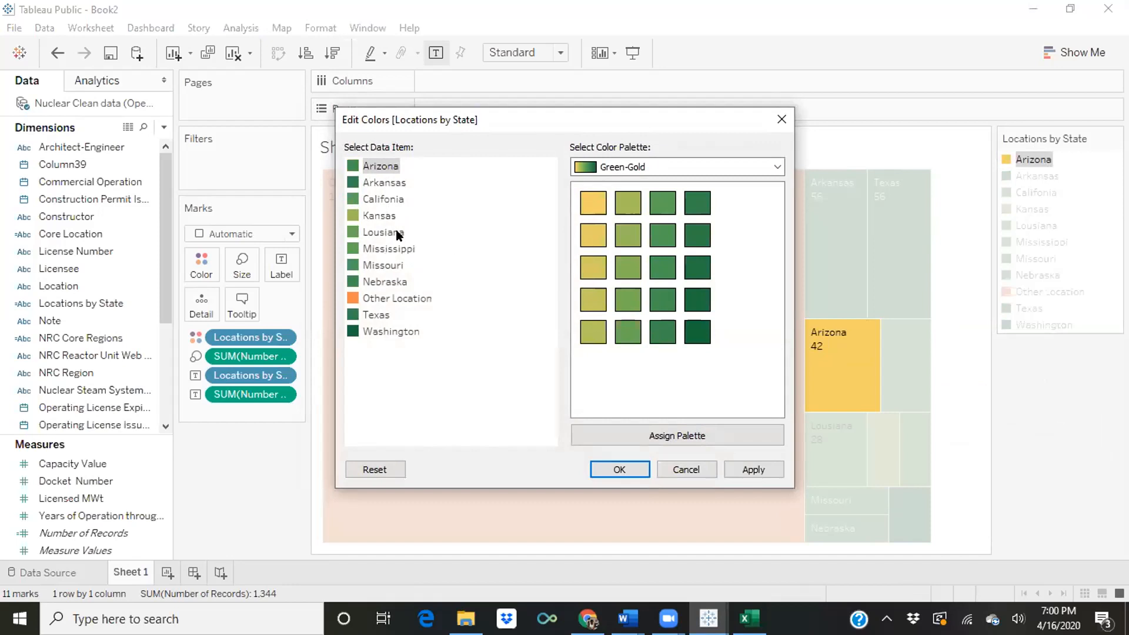
pyautogui.click(392, 248)
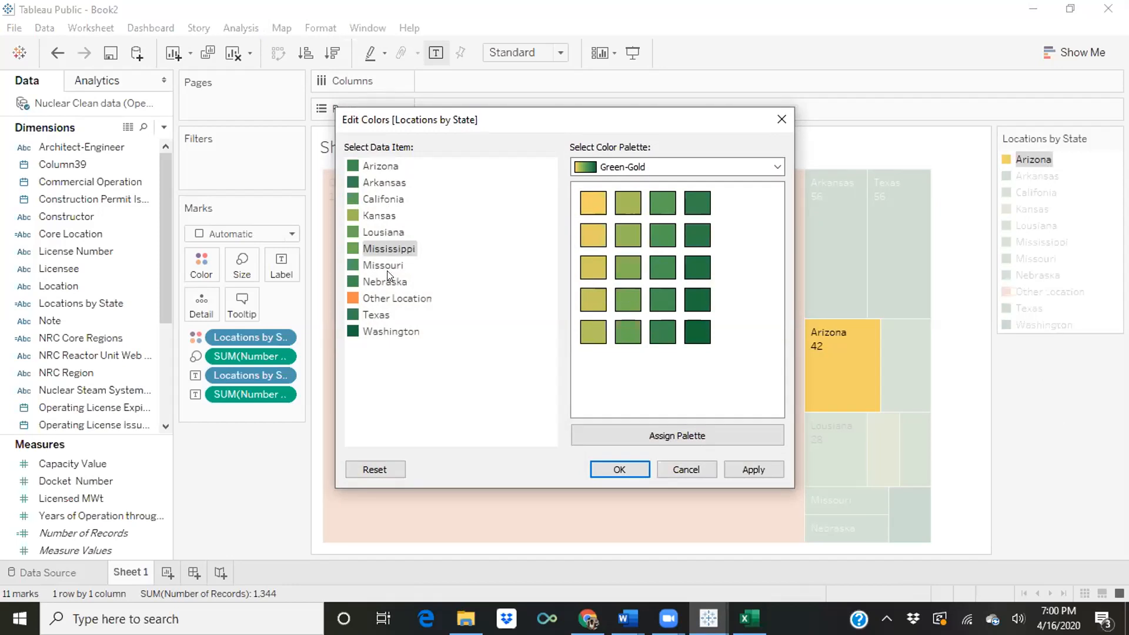
pyautogui.click(404, 169)
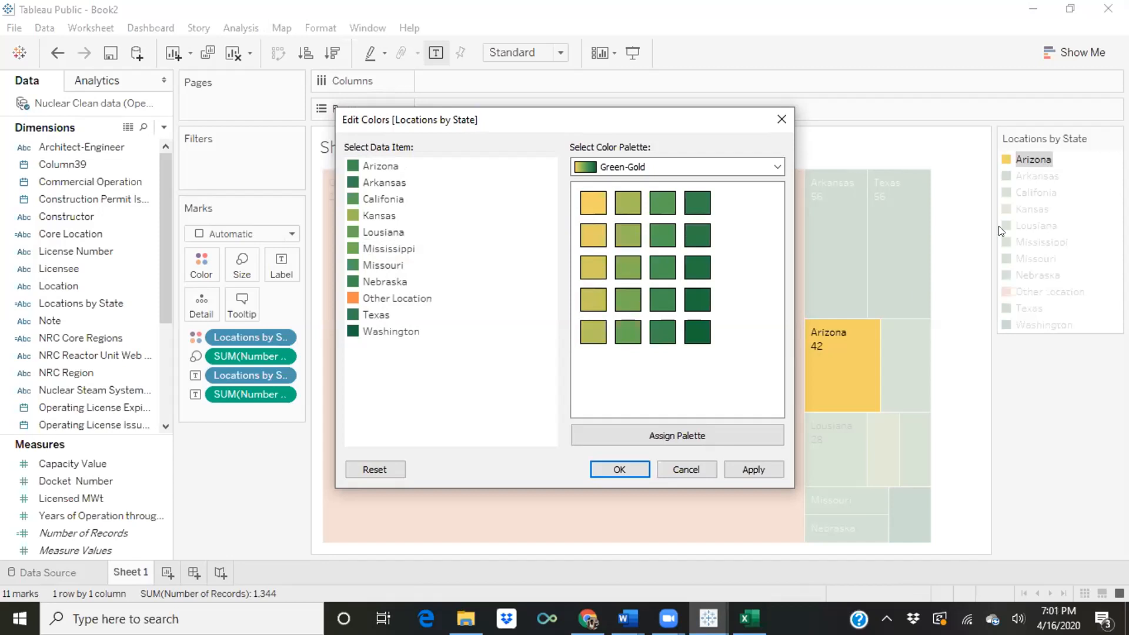
pyautogui.click(620, 469)
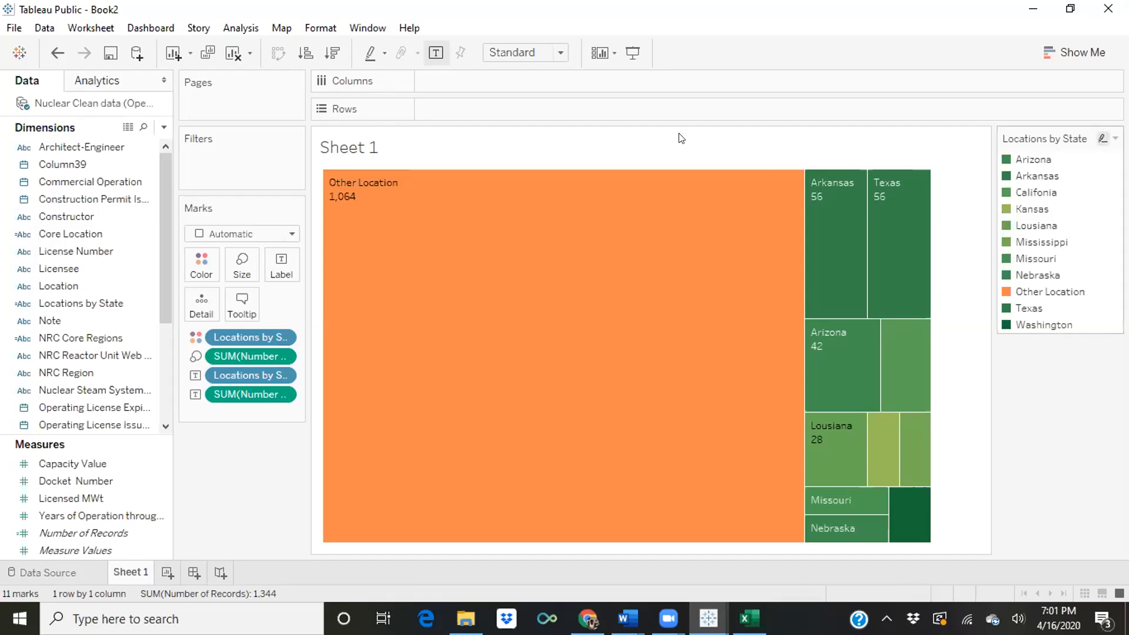
# Add a new worksheet listing Plant Name, Unit Number as rows and widen the table
pyautogui.click(170, 572)
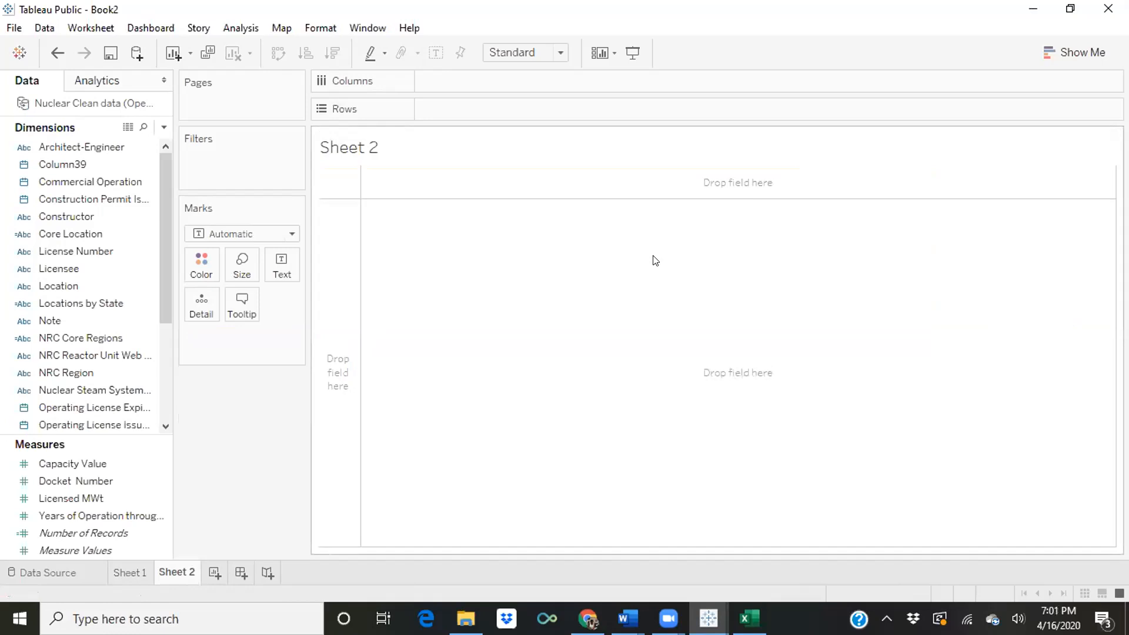
pyautogui.click(1, 536)
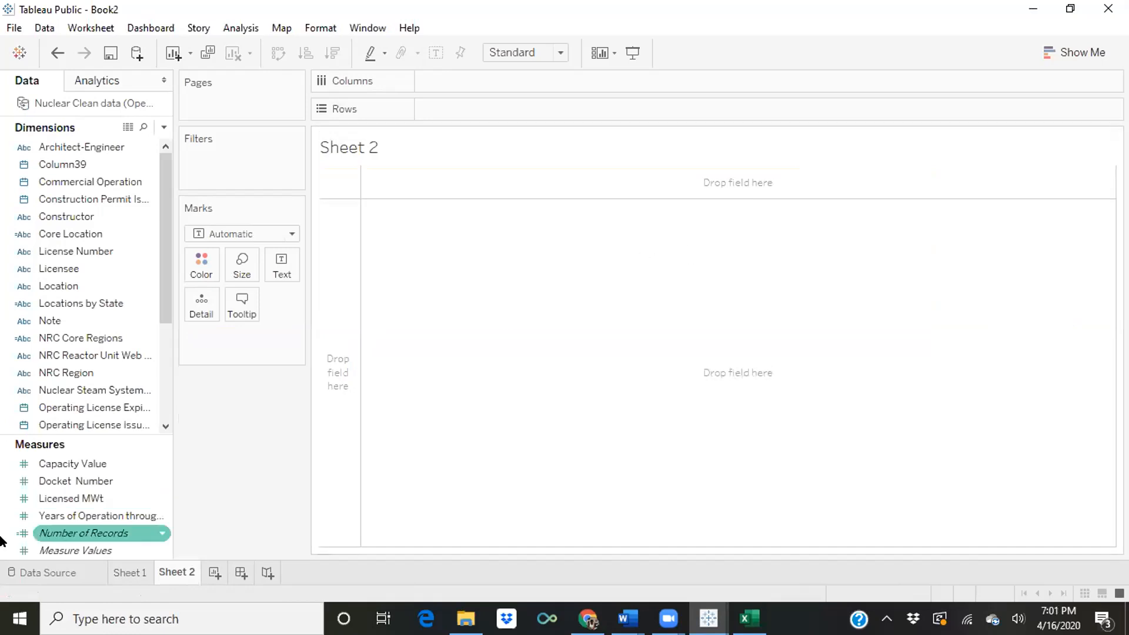
pyautogui.scroll(-3, 96, 356)
pyautogui.click(95, 356)
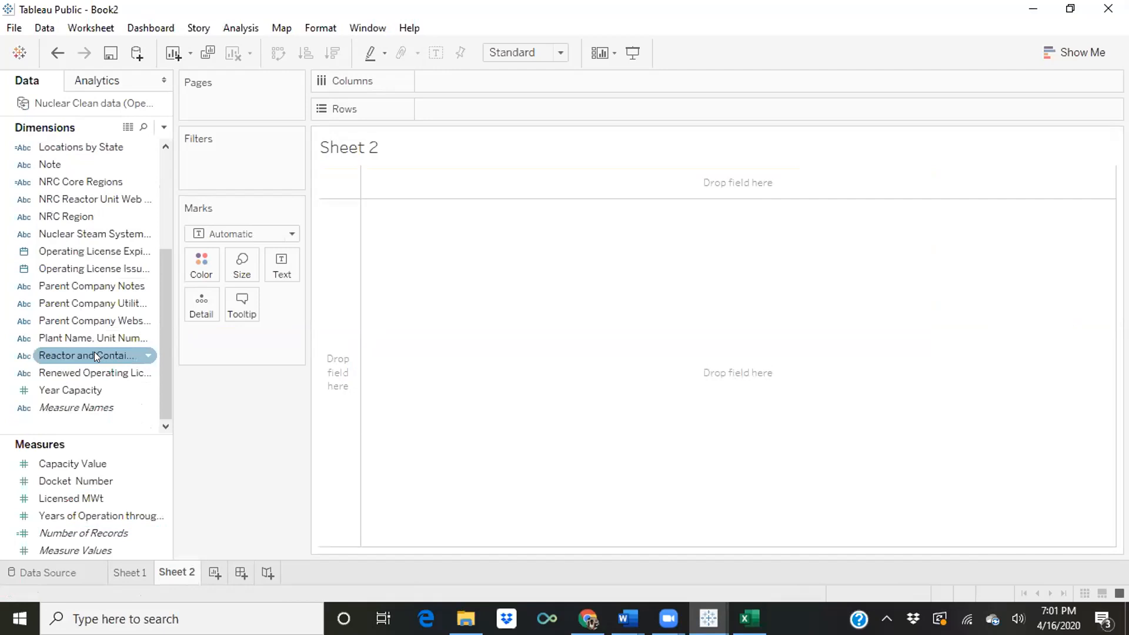
pyautogui.click(93, 390)
pyautogui.click(83, 336)
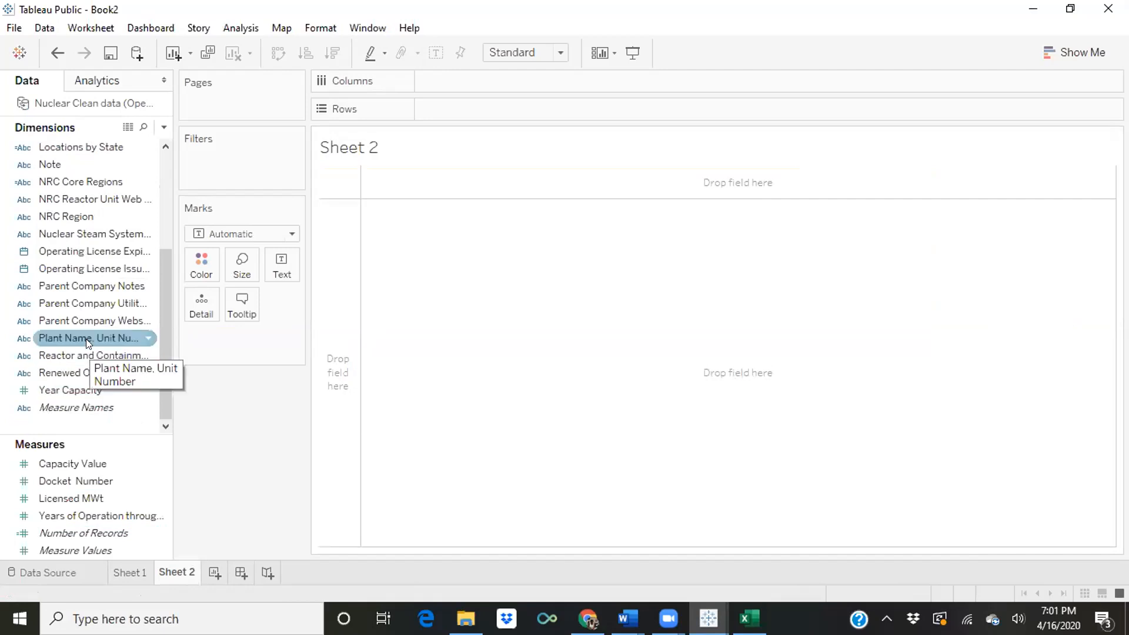
pyautogui.moveTo(93, 338); pyautogui.dragTo(536, 116)
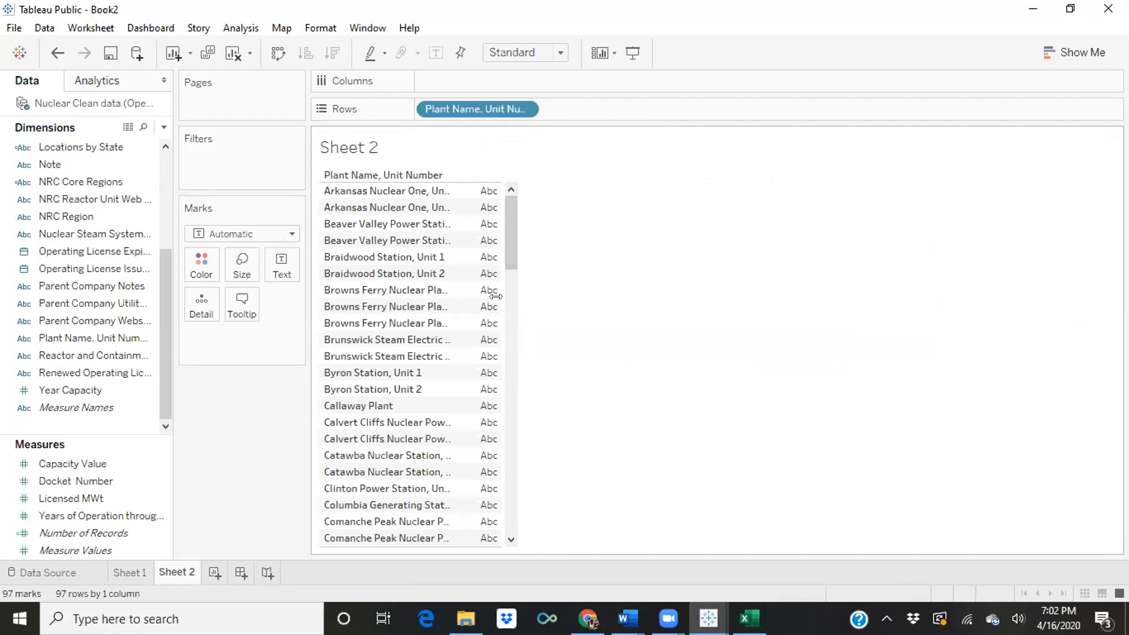
pyautogui.moveTo(502, 304); pyautogui.dragTo(604, 295)
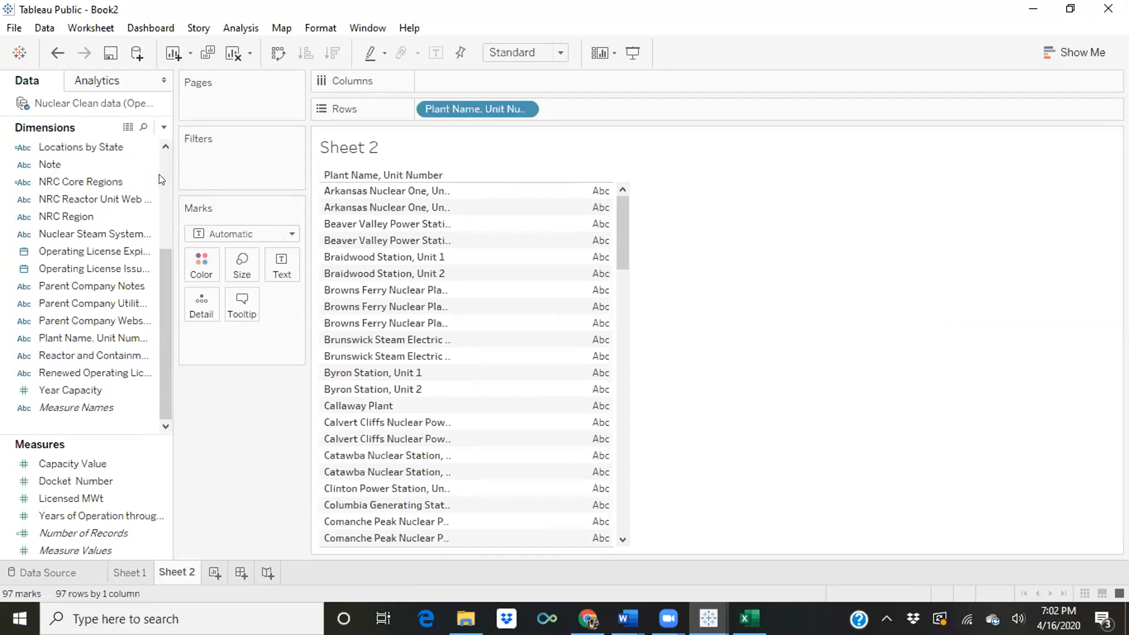
# Add Location as a second row field, widen its column to show the location text, and compare with the treemap on Sheet 1
pyautogui.scroll(3, 161, 173)
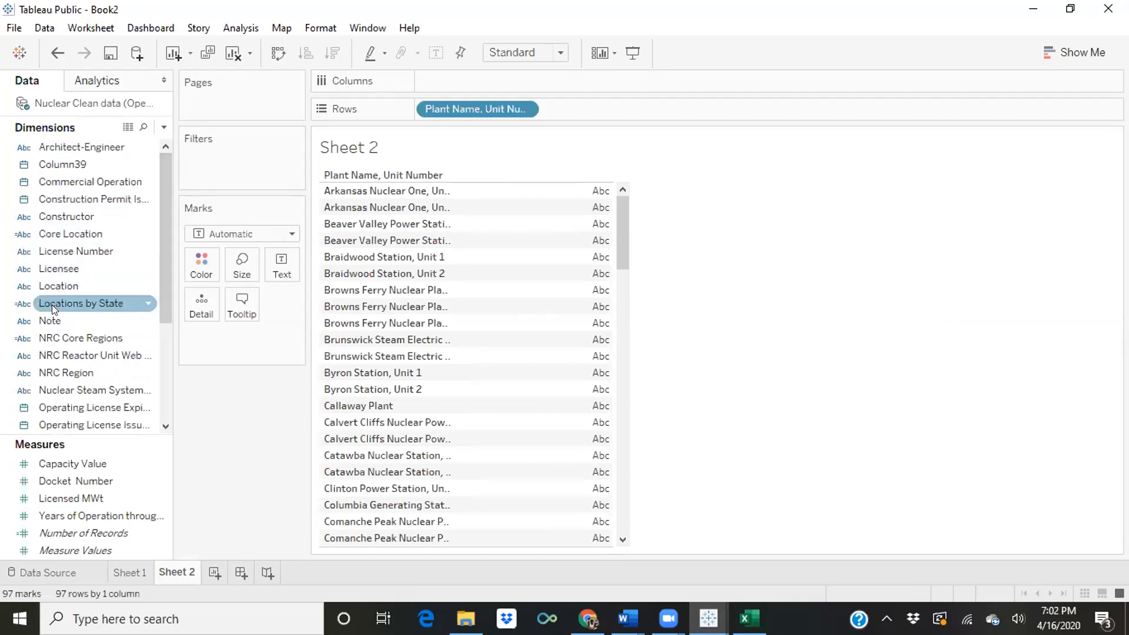
pyautogui.moveTo(54, 286); pyautogui.dragTo(483, 81)
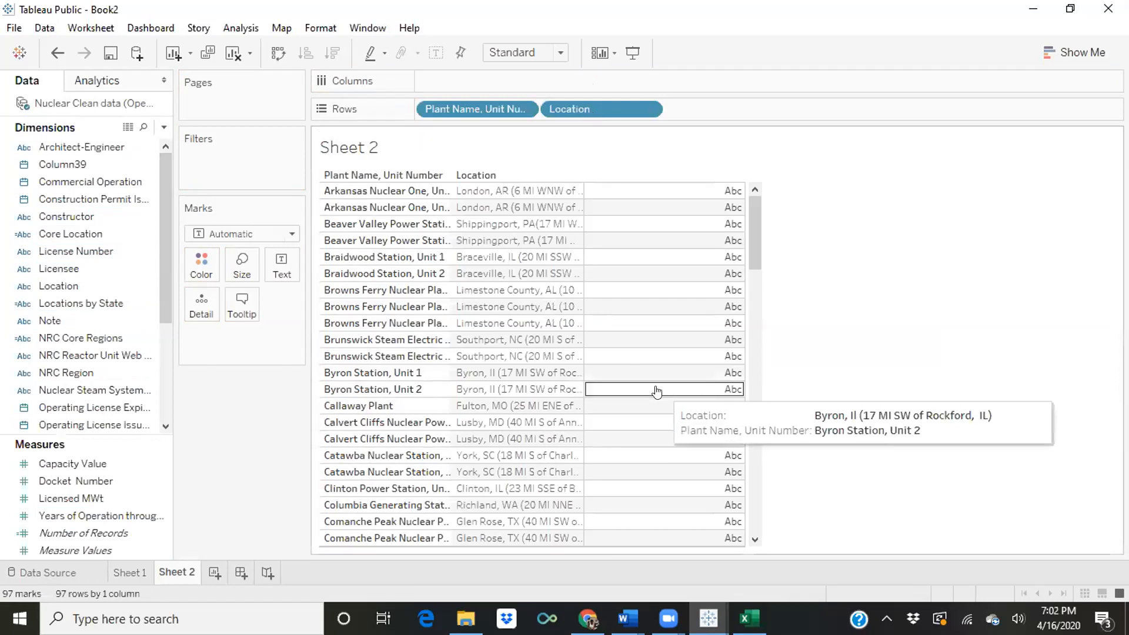
pyautogui.moveTo(579, 302); pyautogui.dragTo(694, 309)
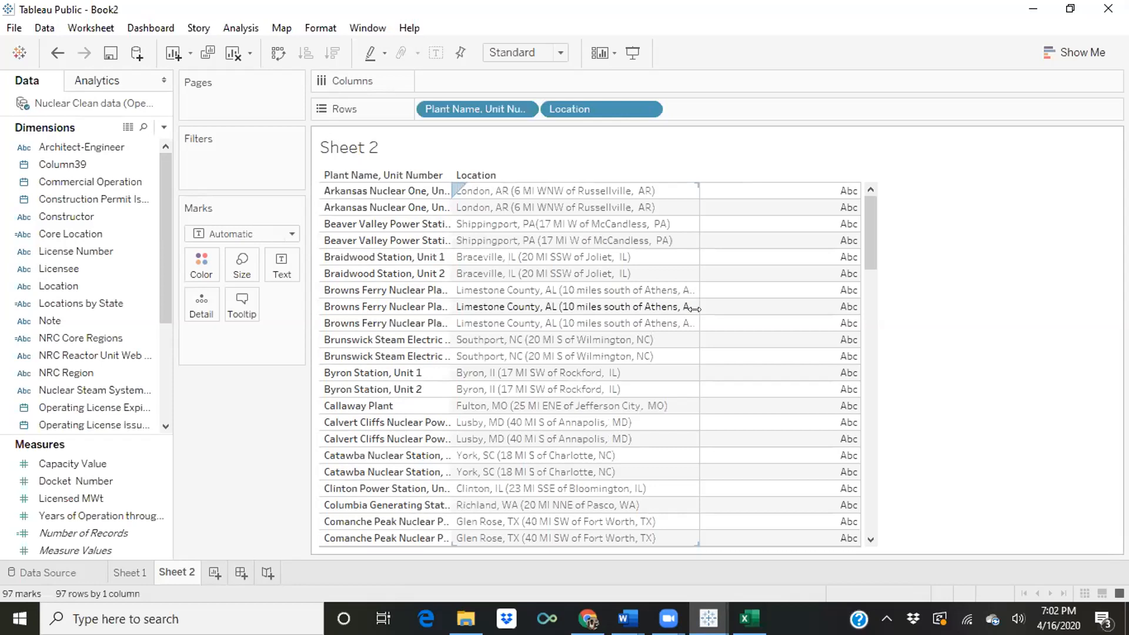
pyautogui.click(121, 571)
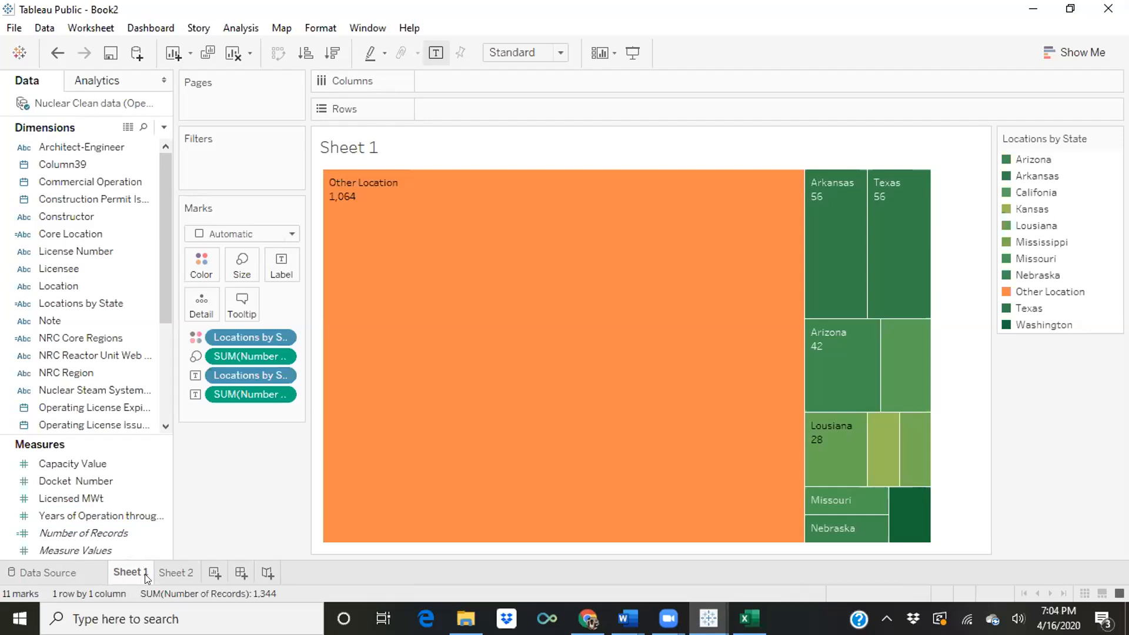
pyautogui.click(179, 574)
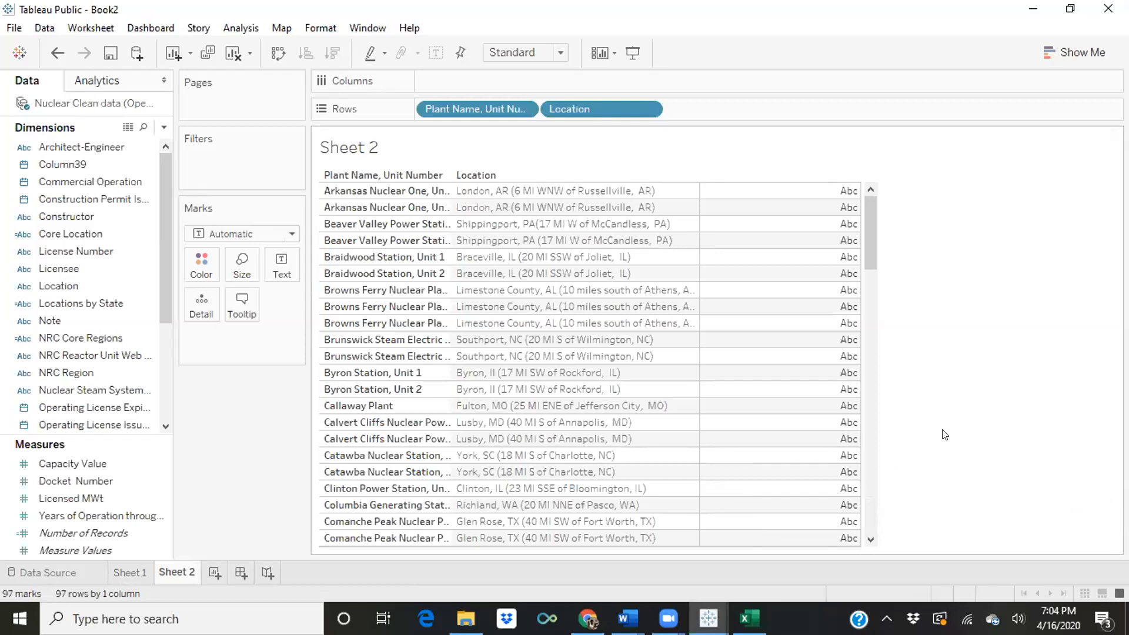
# Create a calculated field with the distinct-count formula COUNTD([Plant Name, Unit Number])
pyautogui.click(164, 127)
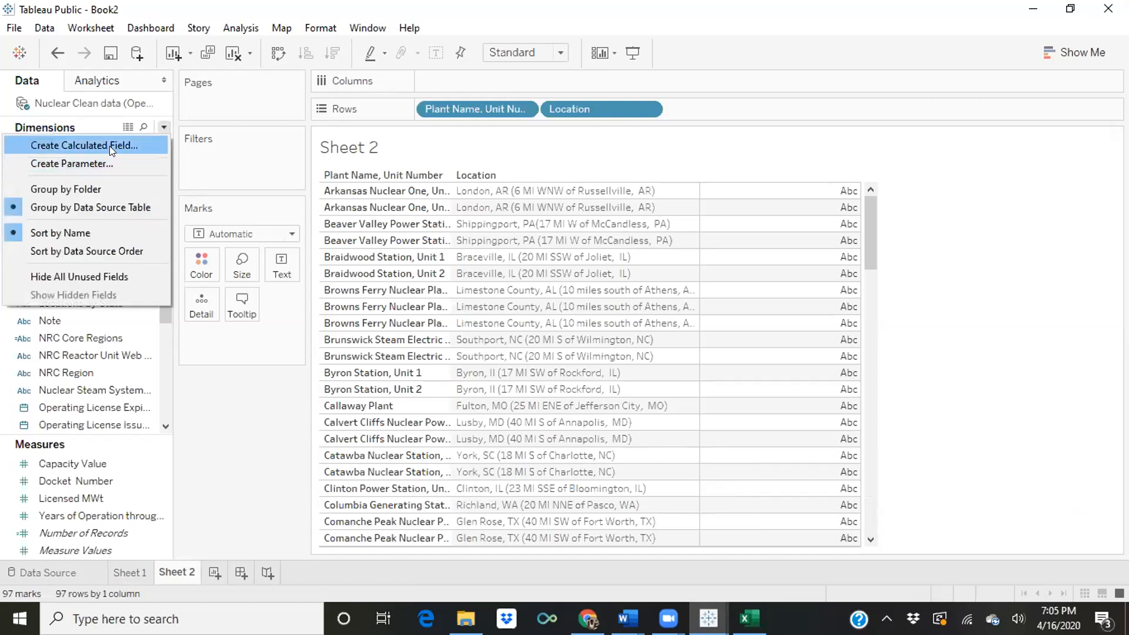
pyautogui.click(109, 146)
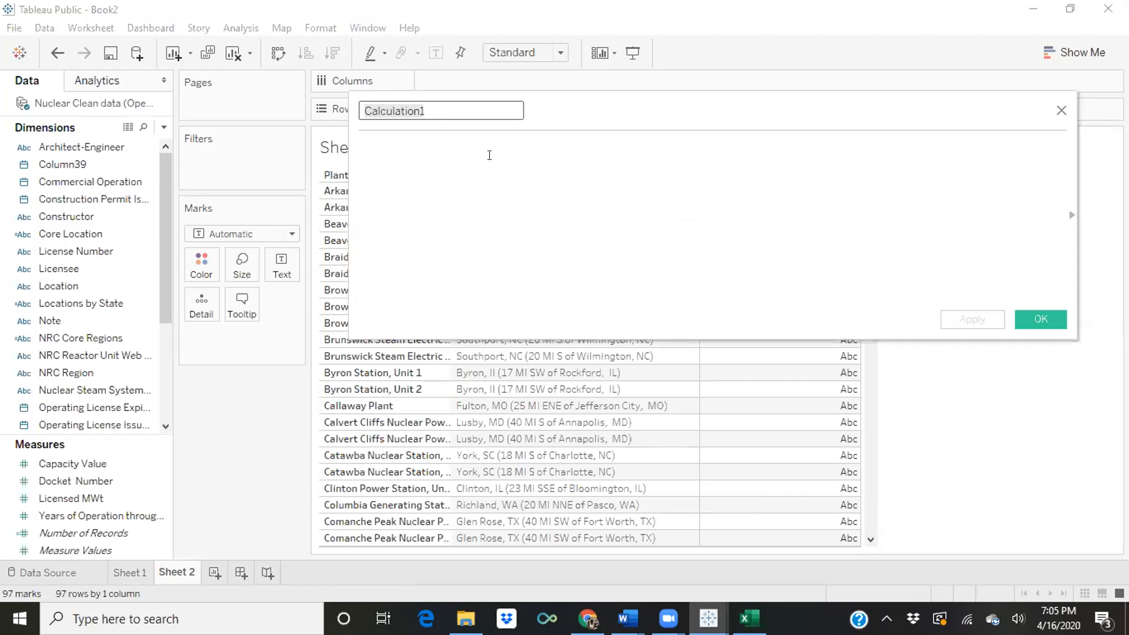
pyautogui.click(514, 157)
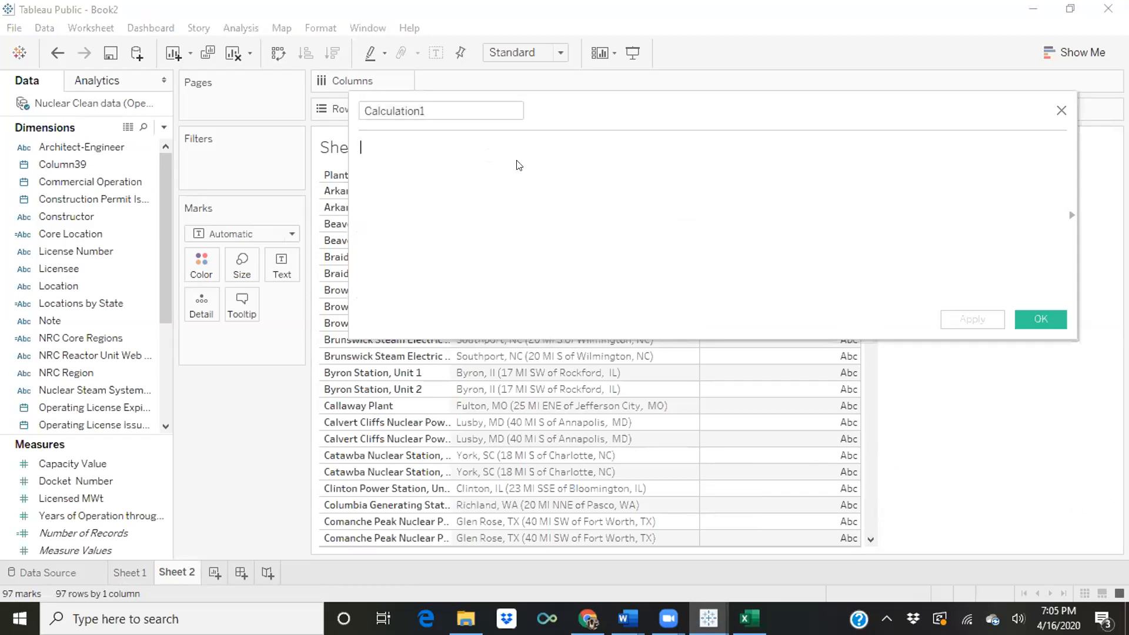
pyautogui.write('coun')
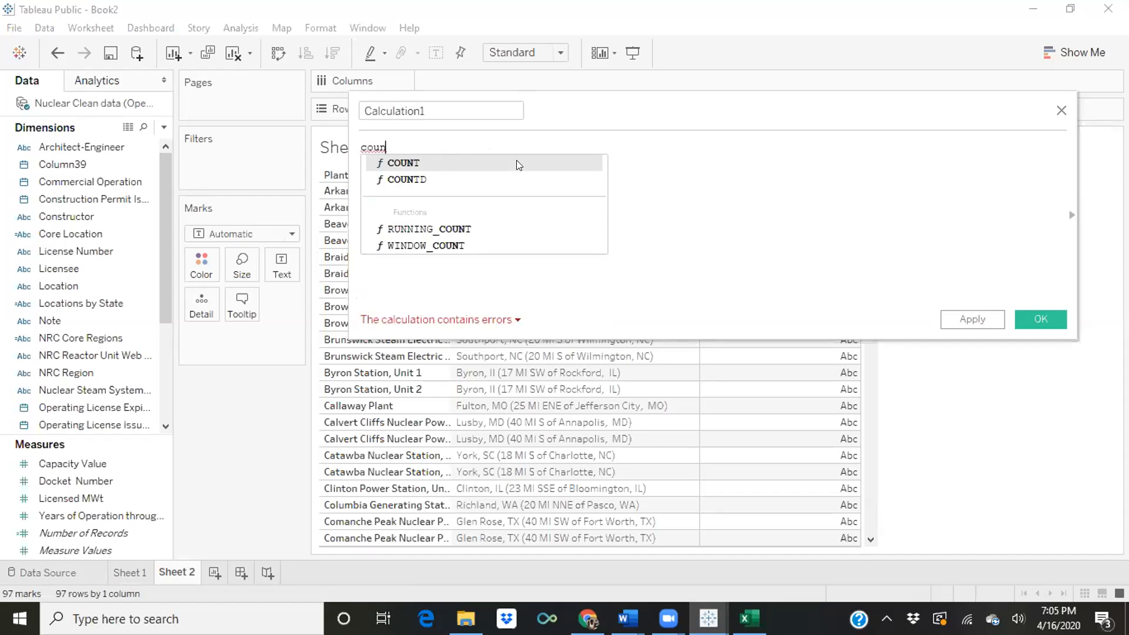
pyautogui.press('Down')
pyautogui.press('Return')
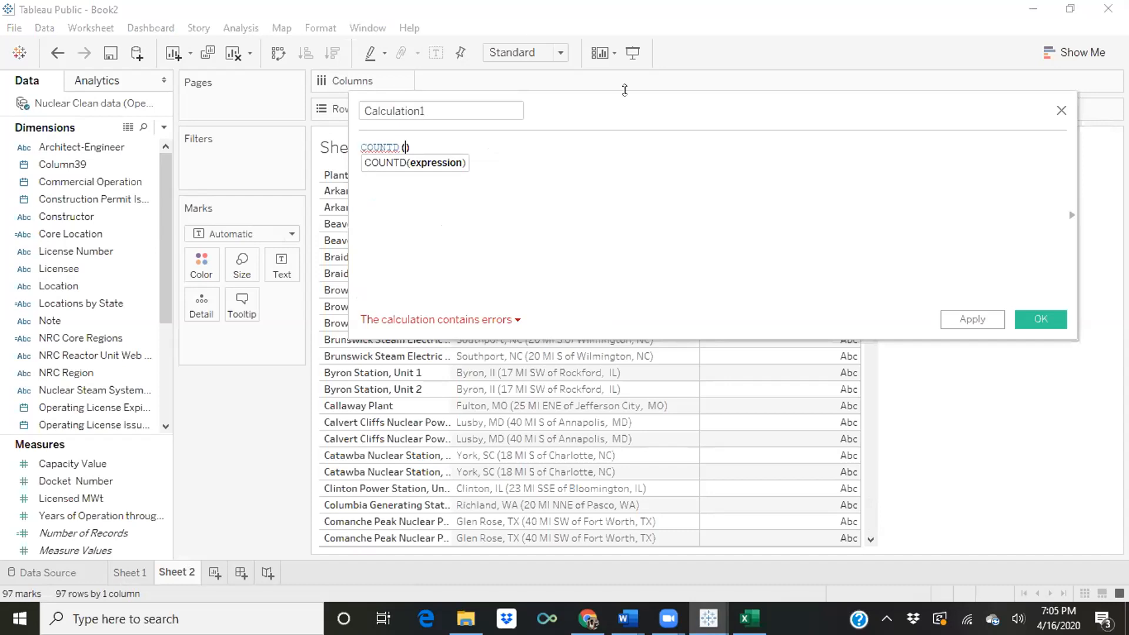
pyautogui.moveTo(649, 111); pyautogui.dragTo(654, 179)
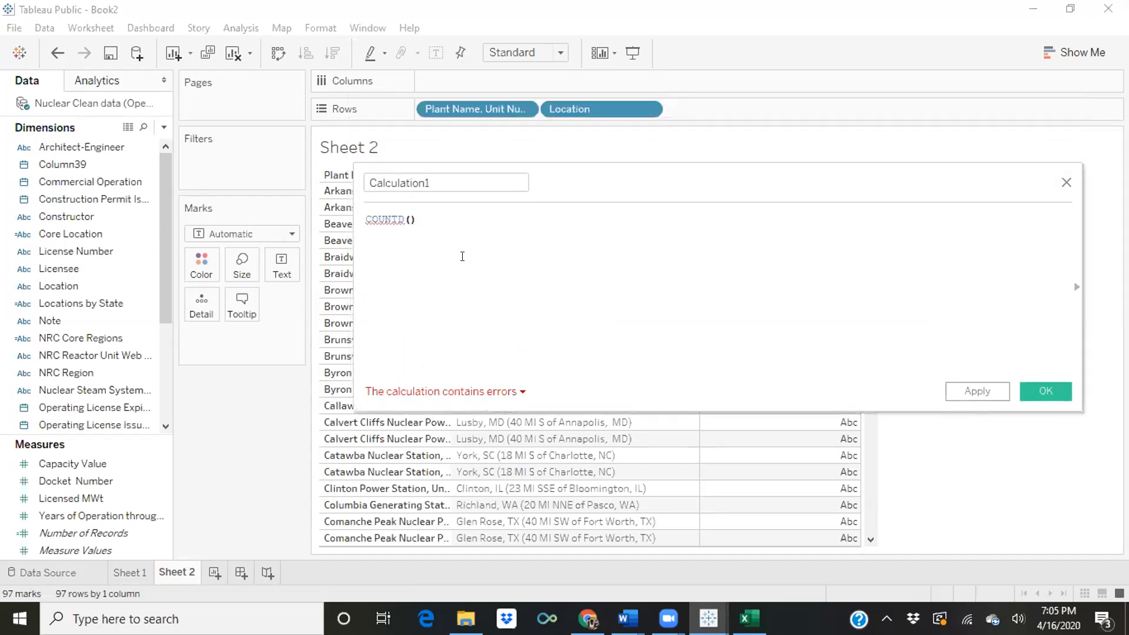
pyautogui.write('pl')
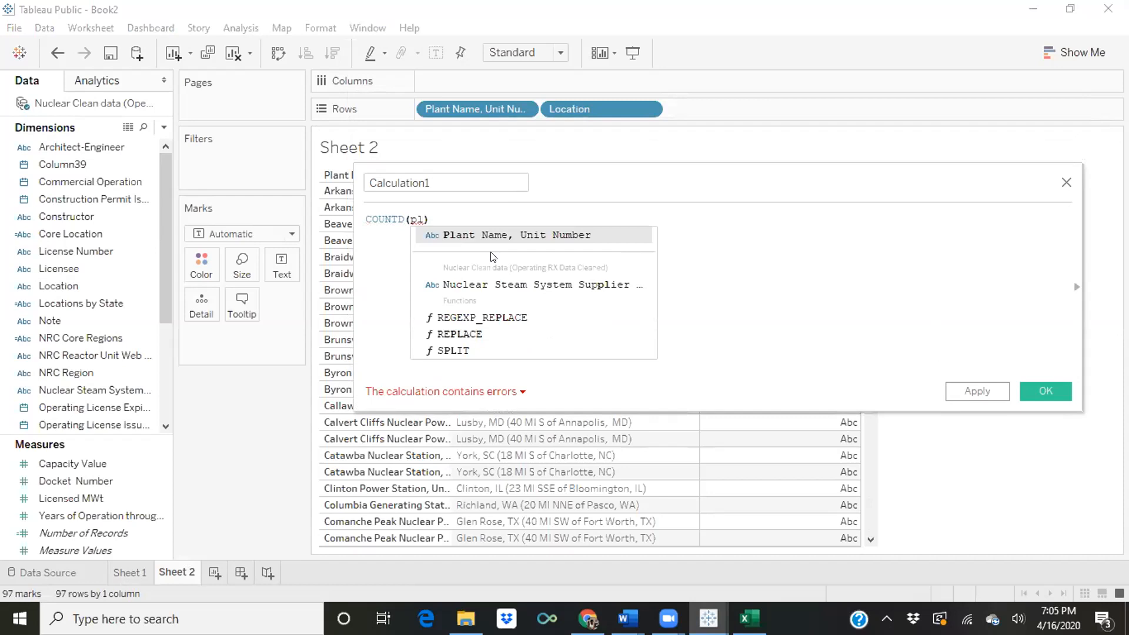
pyautogui.press('Return')
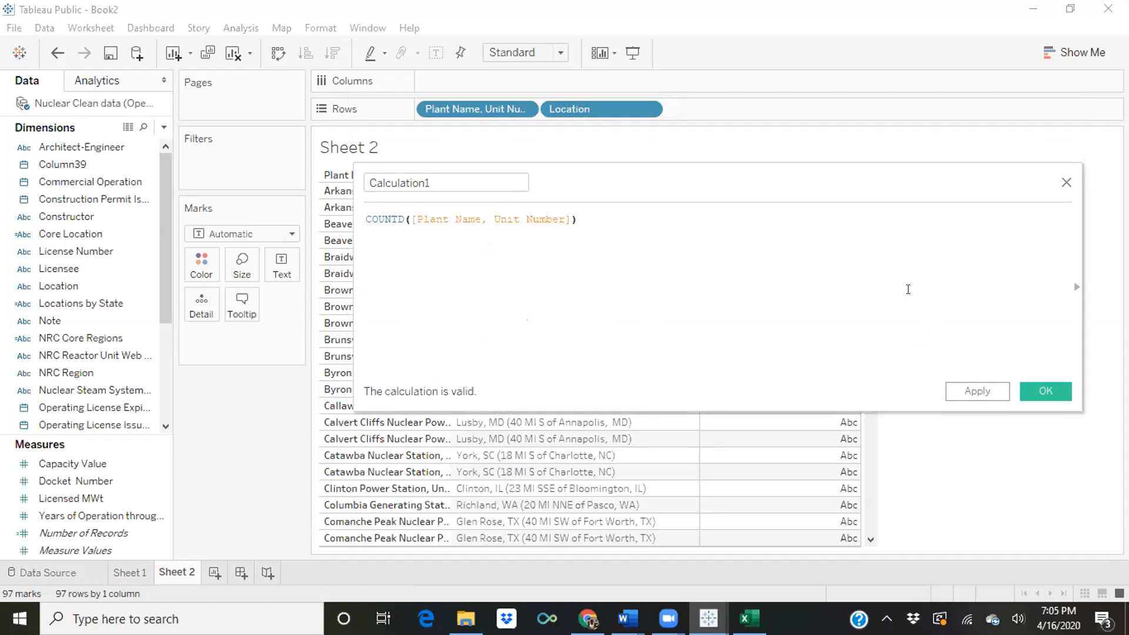
# Name the calculation Number of Plants and save it to the data source
pyautogui.doubleClick(442, 183)
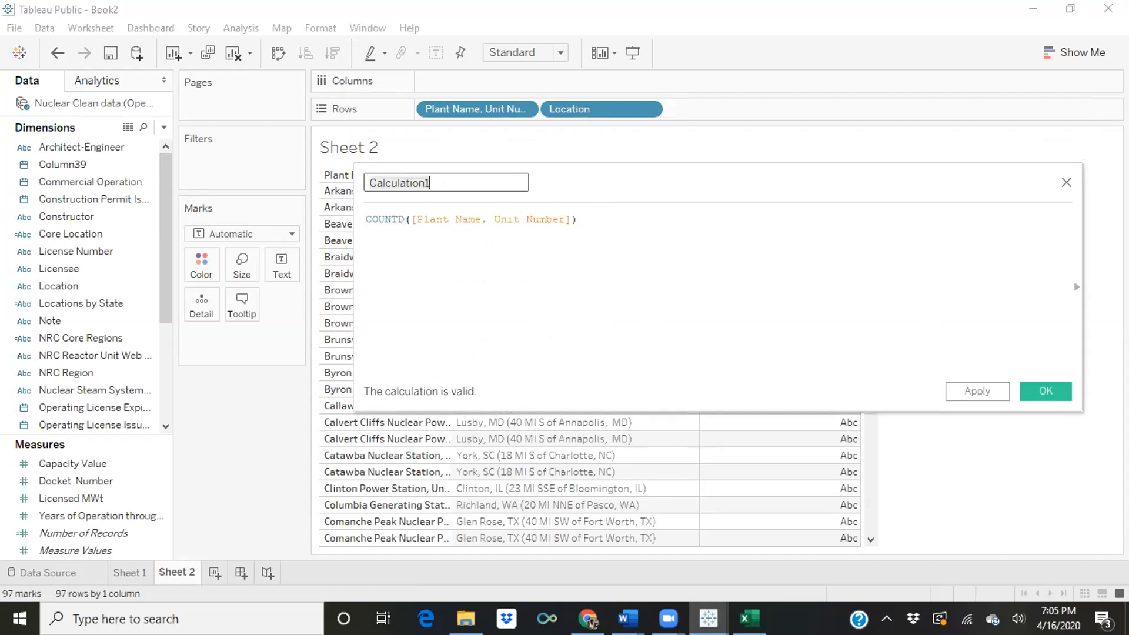
pyautogui.write('Number of P')
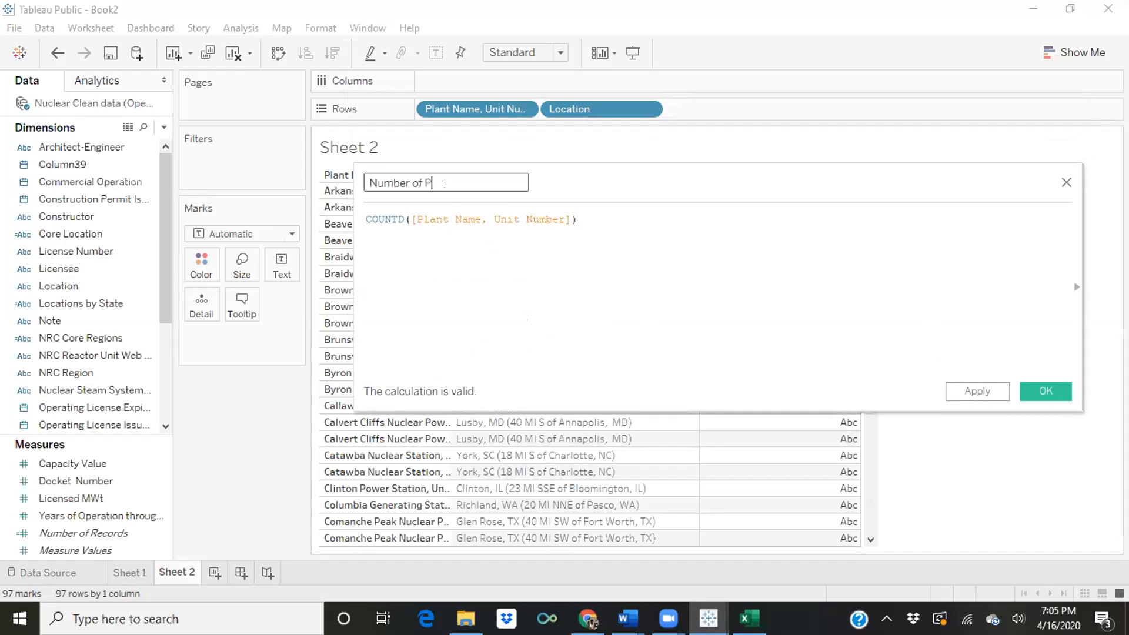
pyautogui.write('lants')
pyautogui.click(1035, 385)
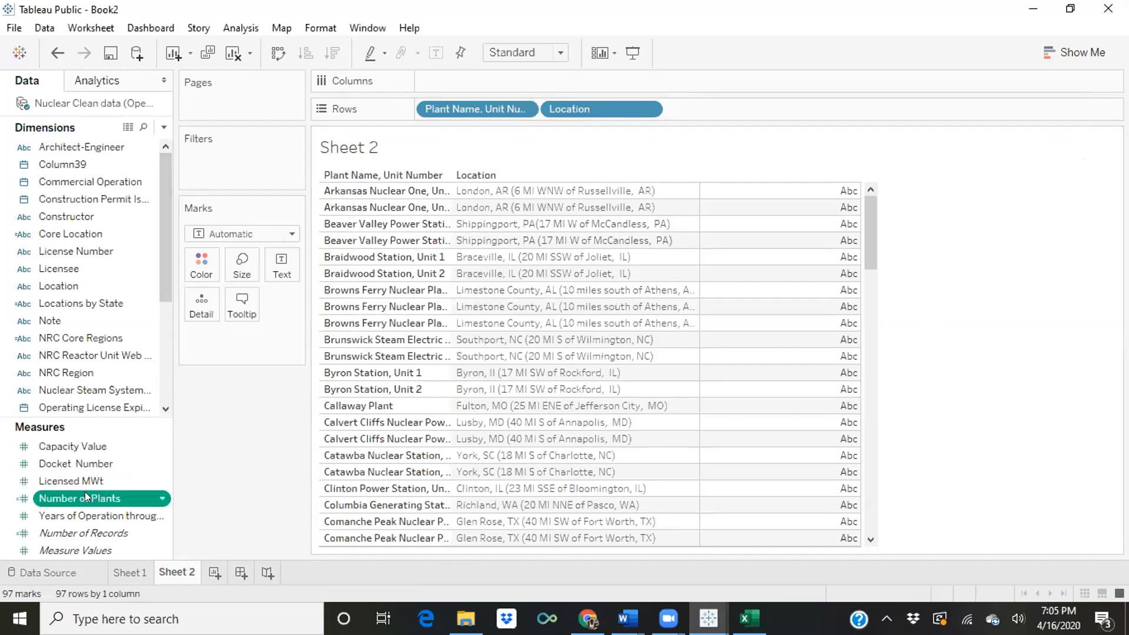
# Add Number of Plants to the rows of Sheet 2 and remove Plant Name, Unit Number and Location, leaving only the plant count
pyautogui.moveTo(89, 497); pyautogui.dragTo(729, 109)
pyautogui.moveTo(467, 107); pyautogui.dragTo(124, 385)
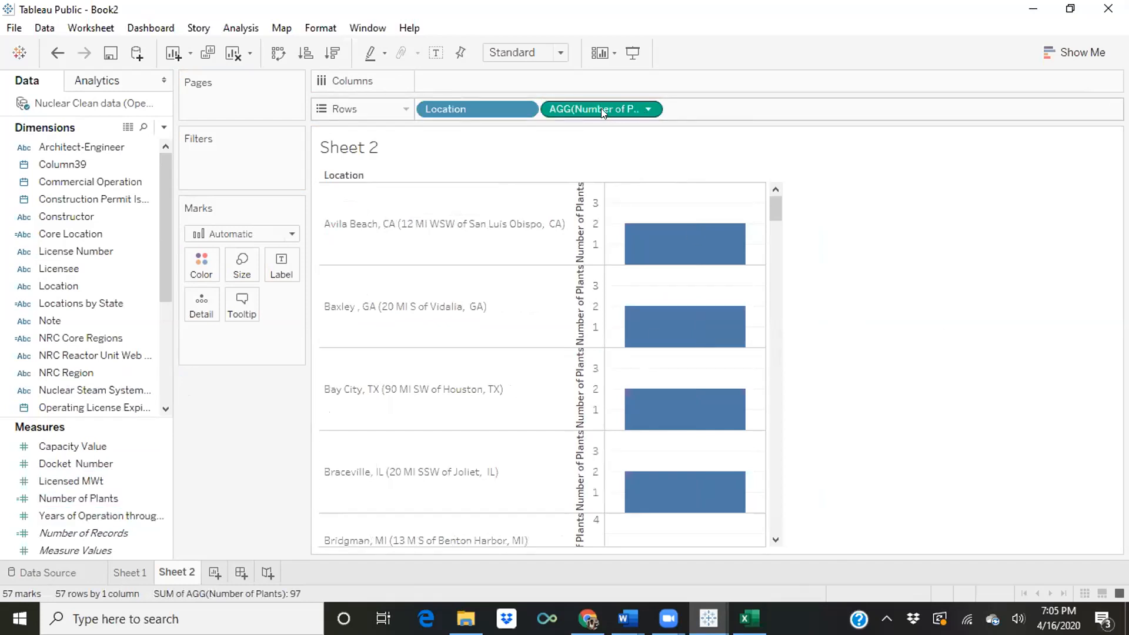
pyautogui.moveTo(601, 108)
pyautogui.mouseDown()
pyautogui.moveTo(564, 137)
pyautogui.moveTo(599, 102)
pyautogui.mouseUp()
pyautogui.moveTo(469, 107); pyautogui.dragTo(170, 389)
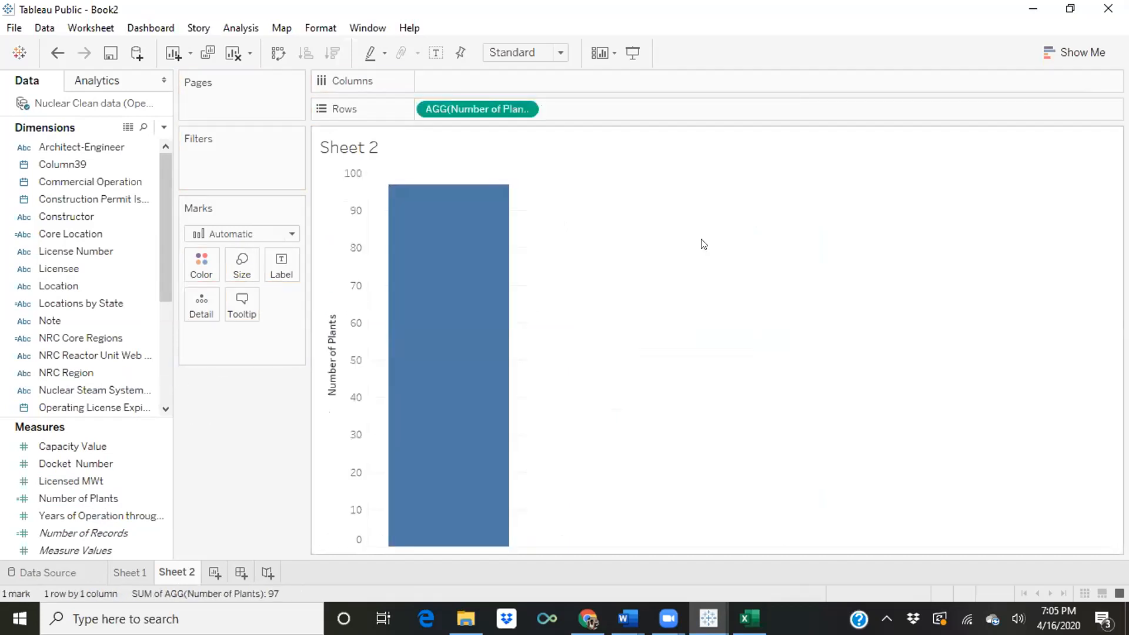
pyautogui.moveTo(433, 193)
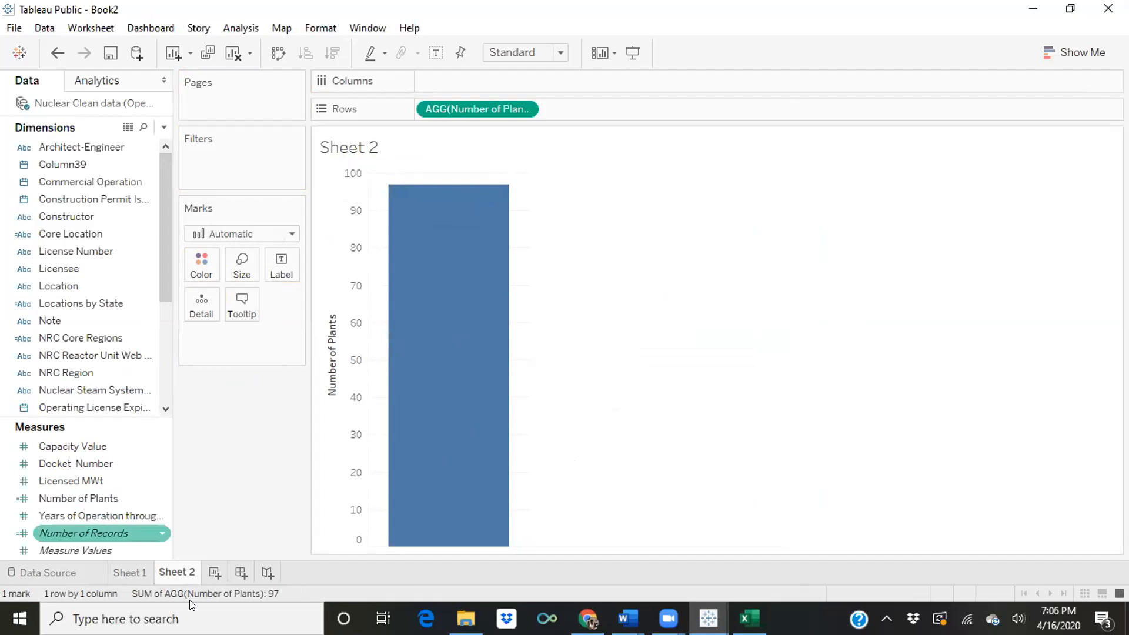
# On Sheet 1, replace Number of Records with Number of Plants as the measure that sizes the treemap
pyautogui.click(128, 572)
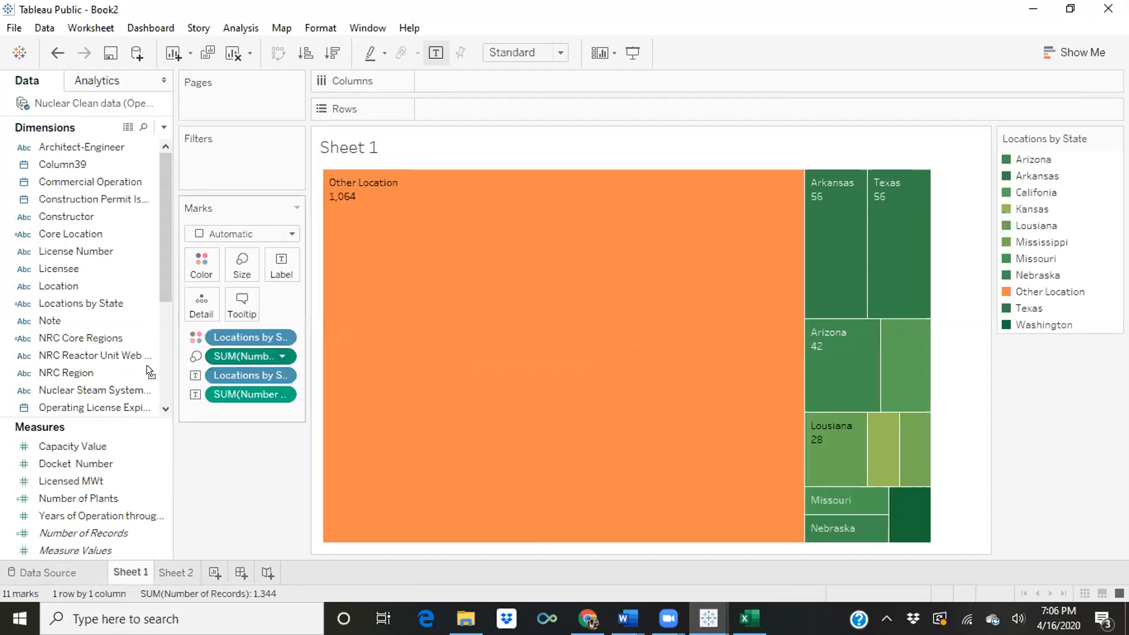
pyautogui.moveTo(147, 365); pyautogui.dragTo(105, 369)
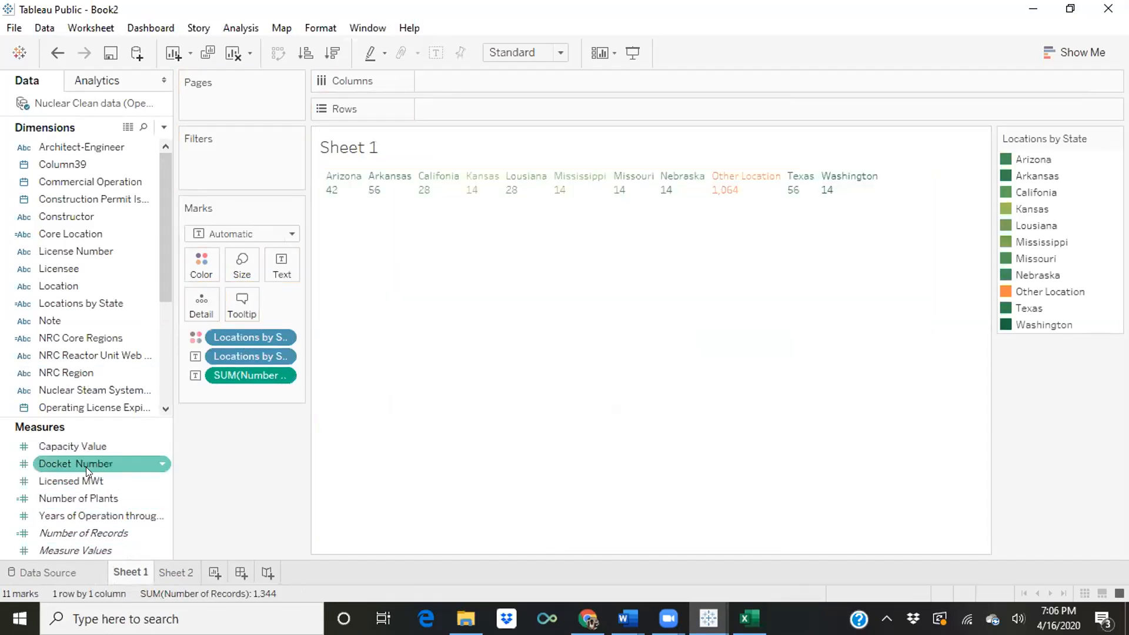
pyautogui.moveTo(83, 497); pyautogui.dragTo(241, 268)
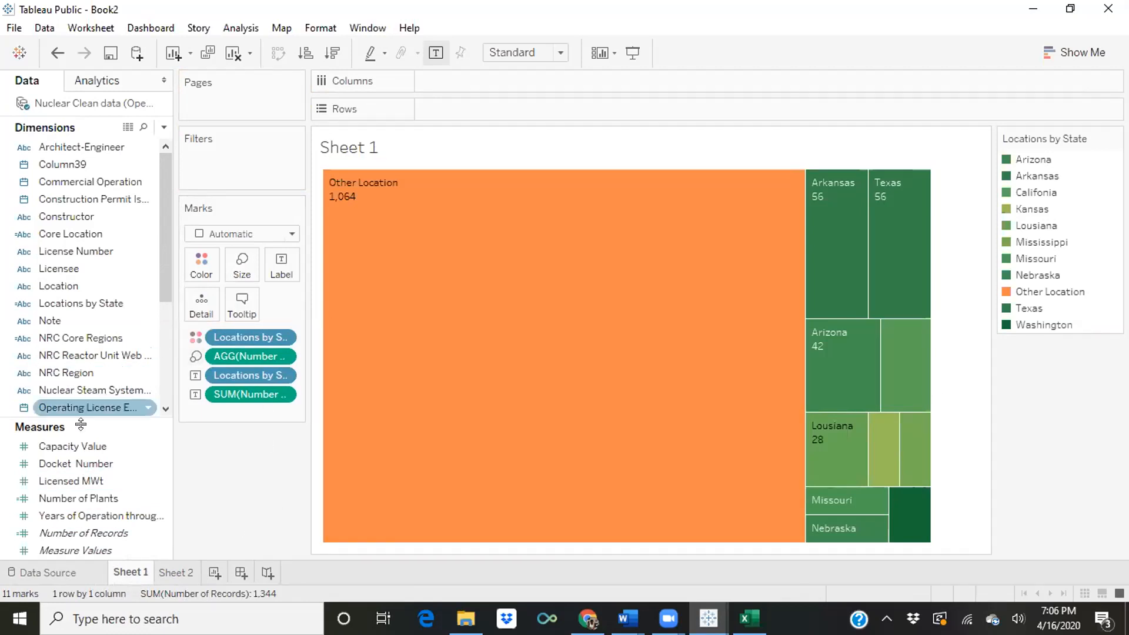
pyautogui.moveTo(57, 495); pyautogui.dragTo(213, 351)
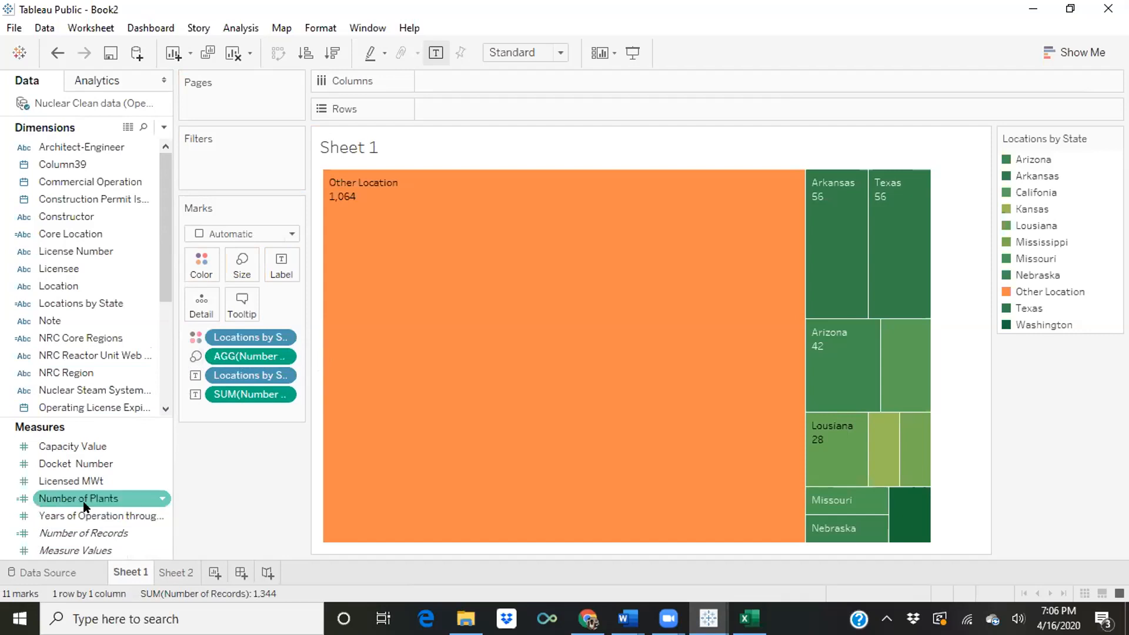
pyautogui.moveTo(86, 499); pyautogui.dragTo(240, 357)
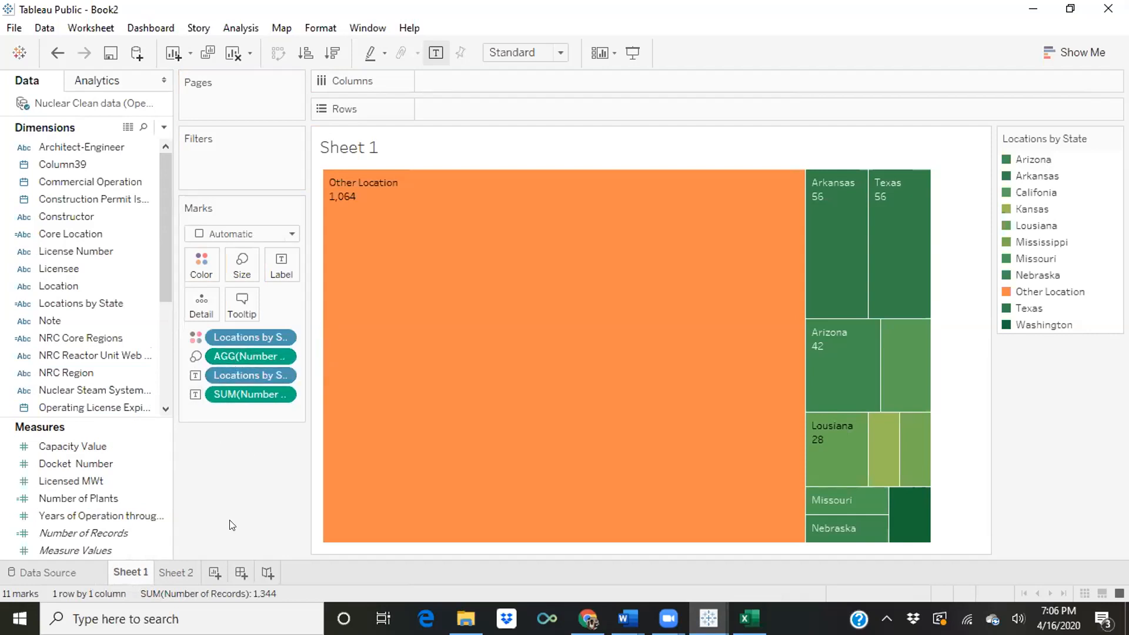
pyautogui.moveTo(317, 483)
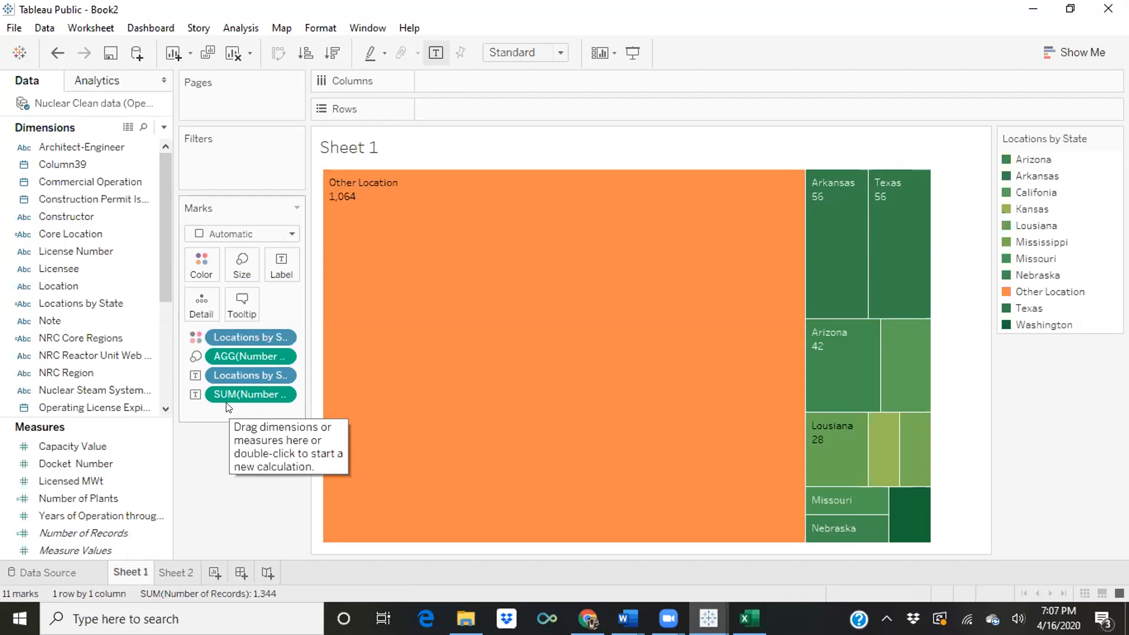
# Remove Number of Plants from the treemap's size, reapply it, and move it to the mark detail
pyautogui.moveTo(228, 355); pyautogui.dragTo(147, 400)
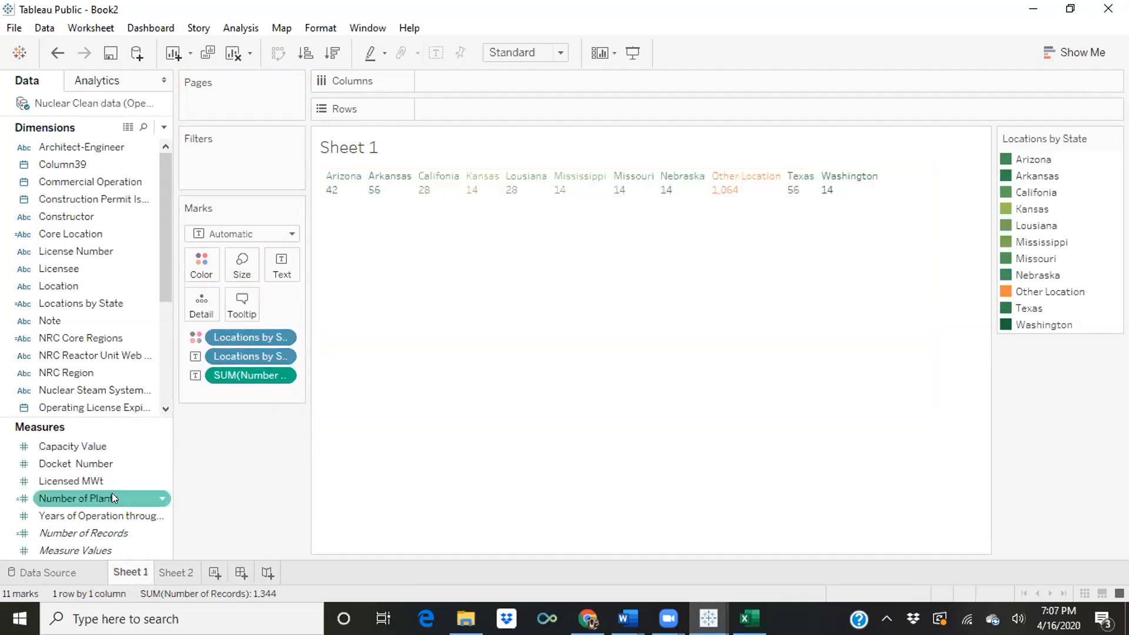
pyautogui.moveTo(96, 495); pyautogui.dragTo(243, 257)
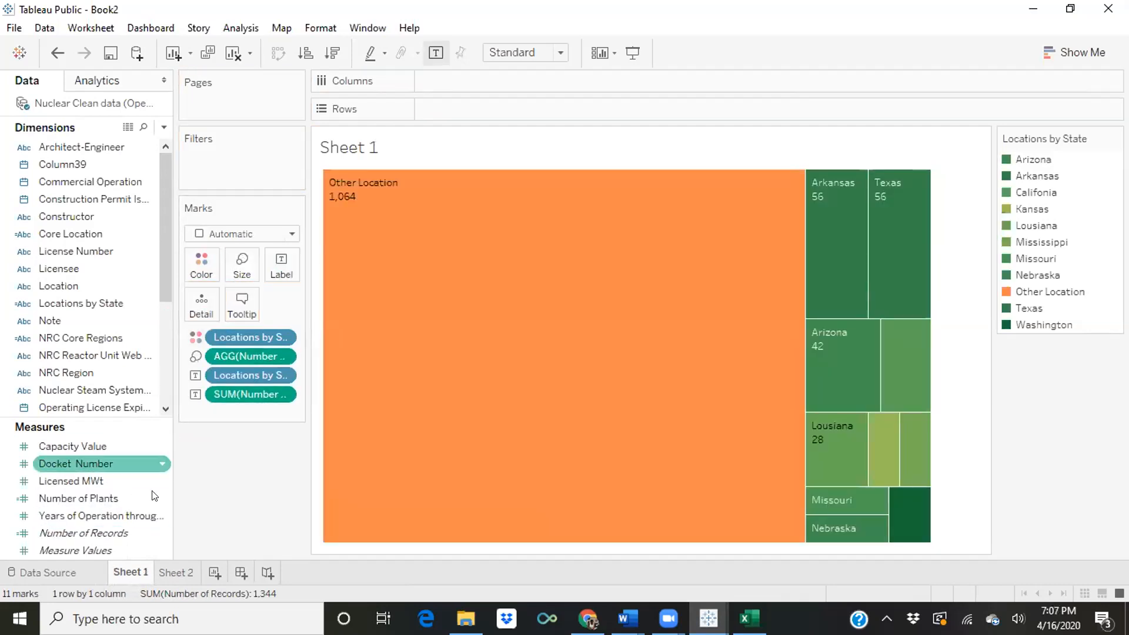
pyautogui.moveTo(241, 358); pyautogui.dragTo(238, 388)
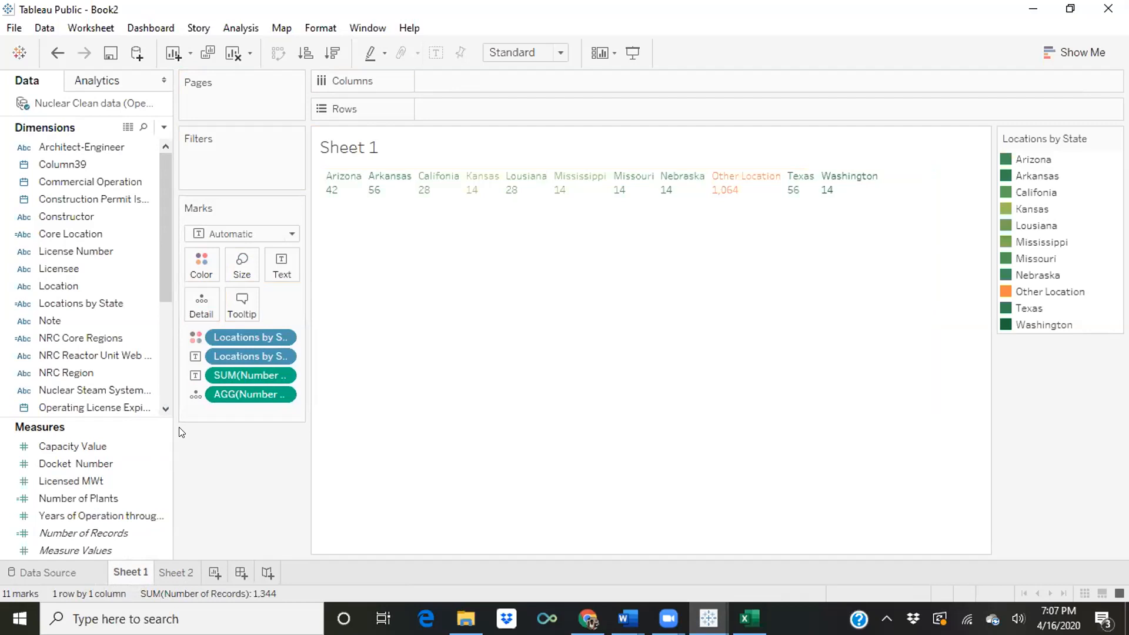
# Rebuild Sheet 1 as a treemap with the suggested chart types and add Number of Plants to its labels
pyautogui.click(1082, 51)
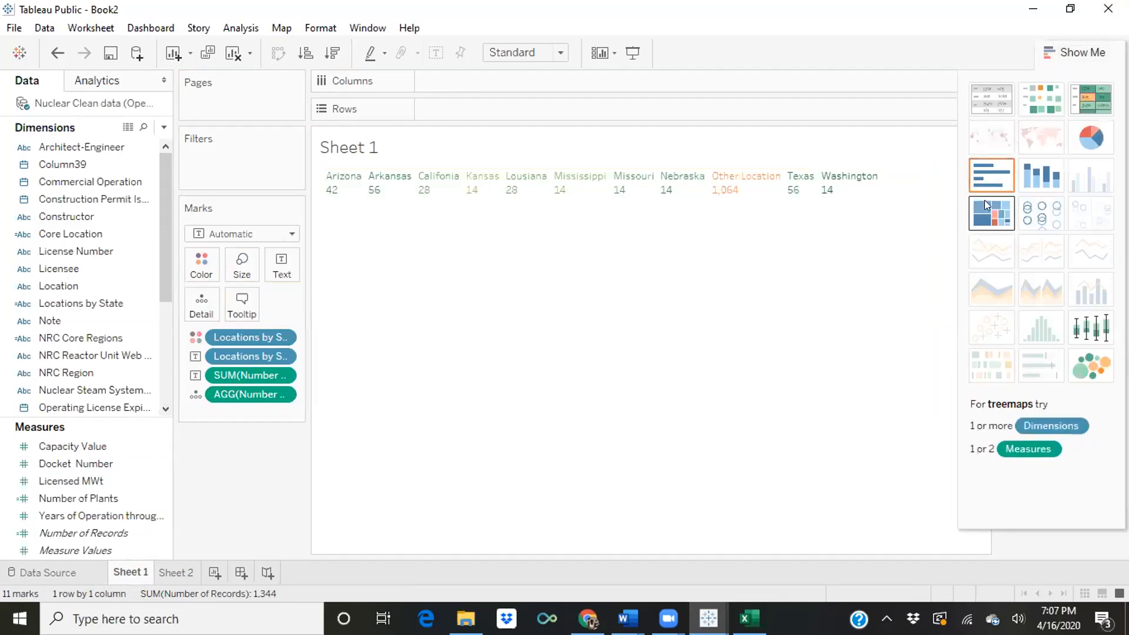
pyautogui.click(985, 216)
pyautogui.moveTo(588, 433)
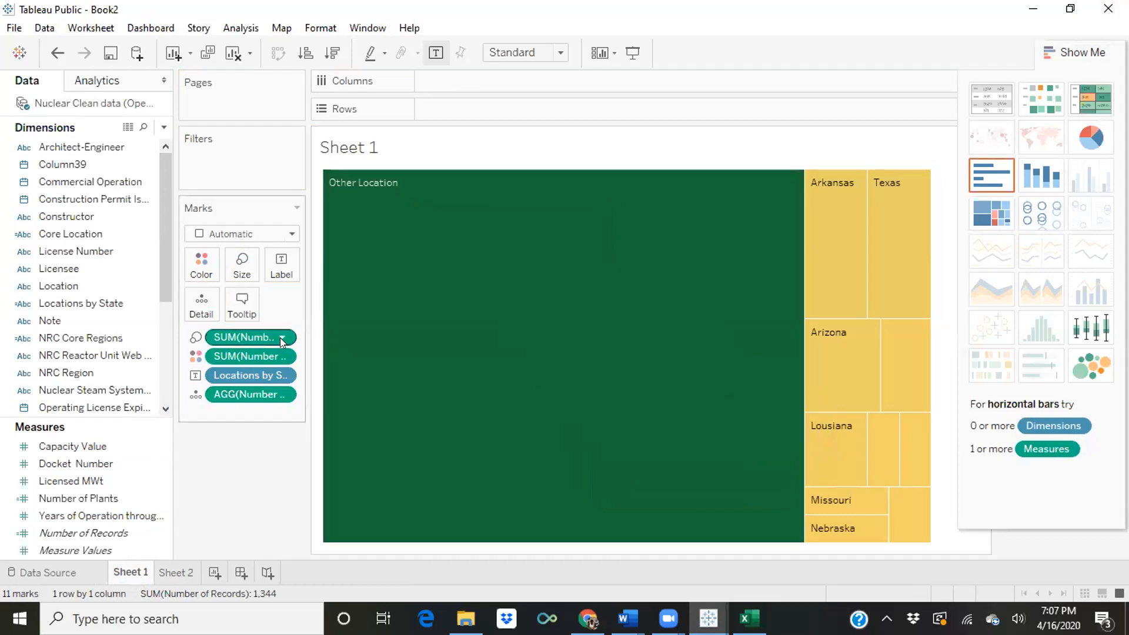
pyautogui.click(436, 53)
pyautogui.click(434, 53)
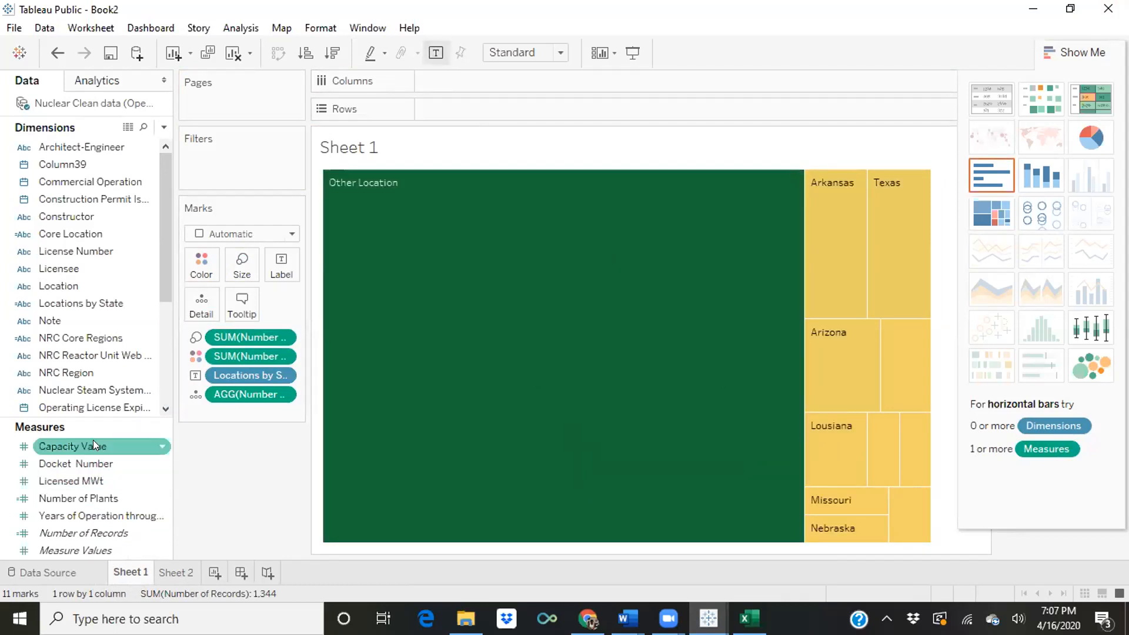
pyautogui.moveTo(72, 496); pyautogui.dragTo(283, 274)
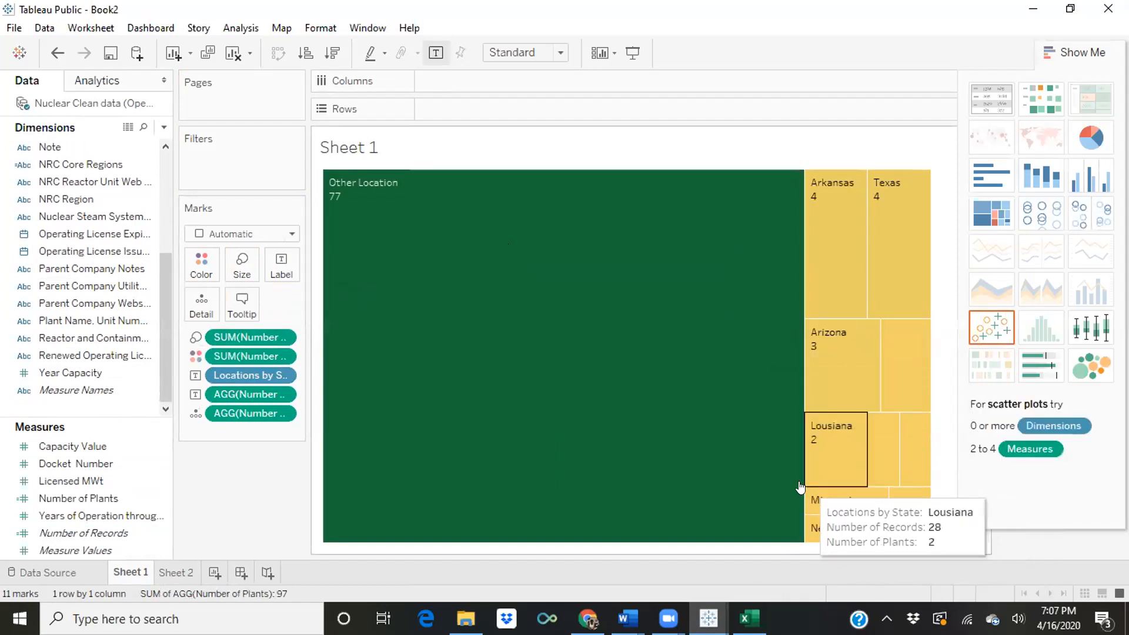
pyautogui.click(1082, 52)
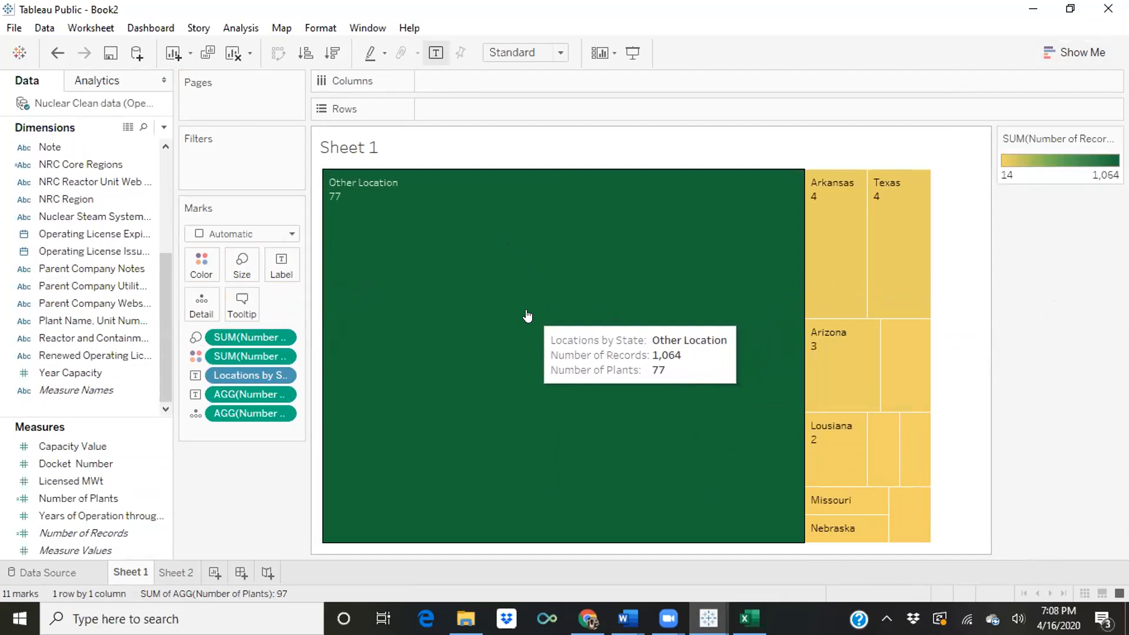
# Make the Number of Records field that colors the treemap discrete and check the Other Location block's tooltip
pyautogui.click(283, 358)
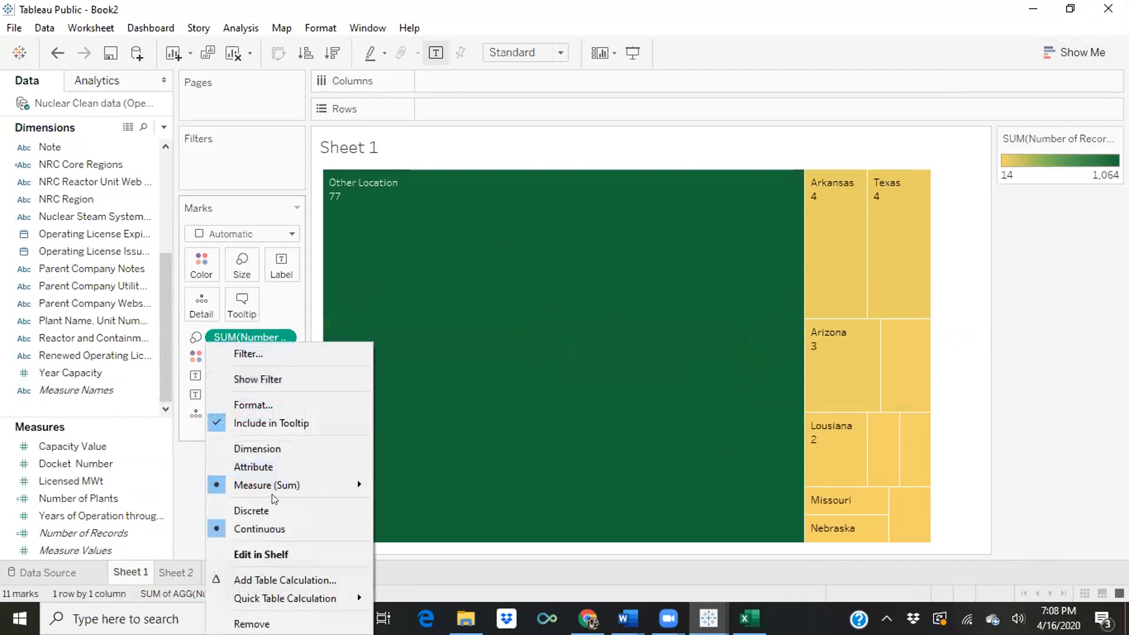
pyautogui.click(271, 510)
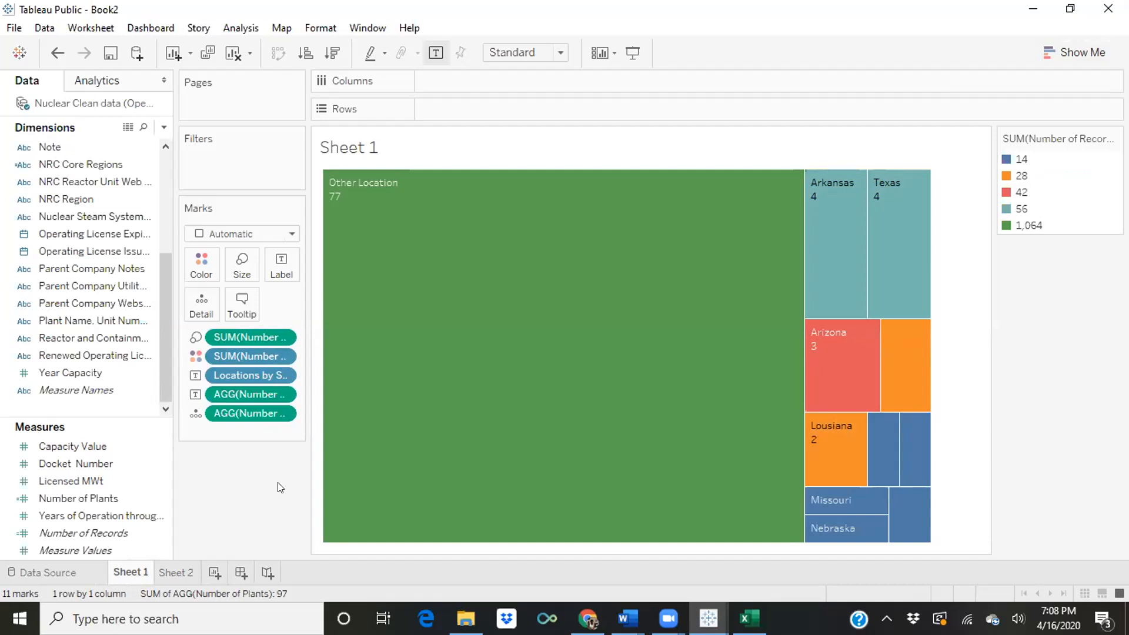
pyautogui.moveTo(507, 468)
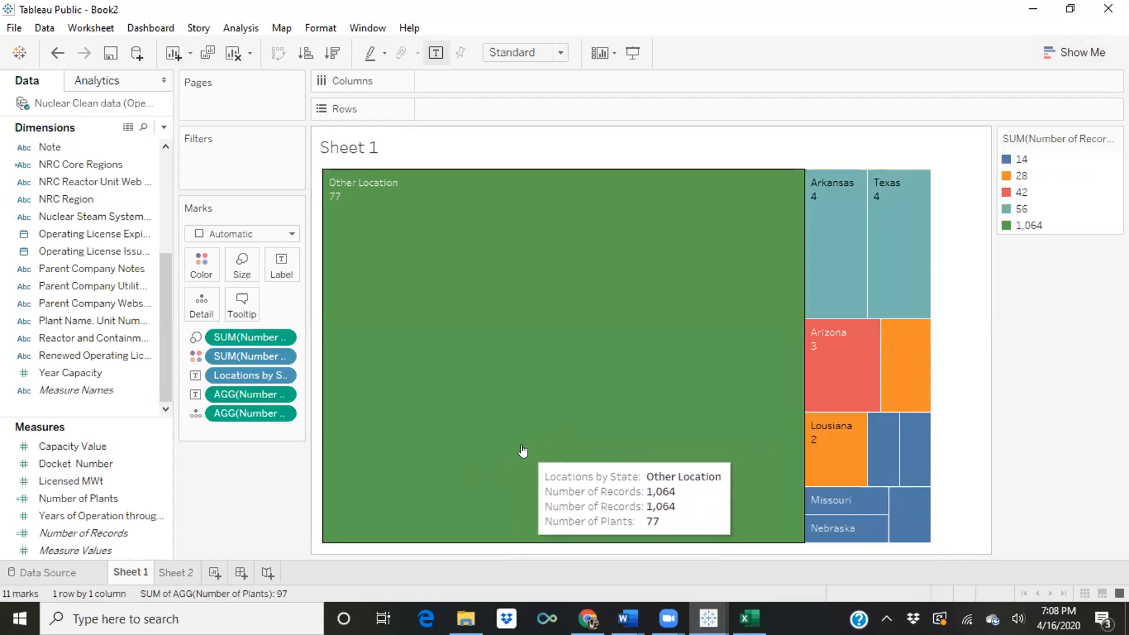
# Assign the Green-Gold palette to the Number of Records values that color the treemap
pyautogui.doubleClick(1007, 158)
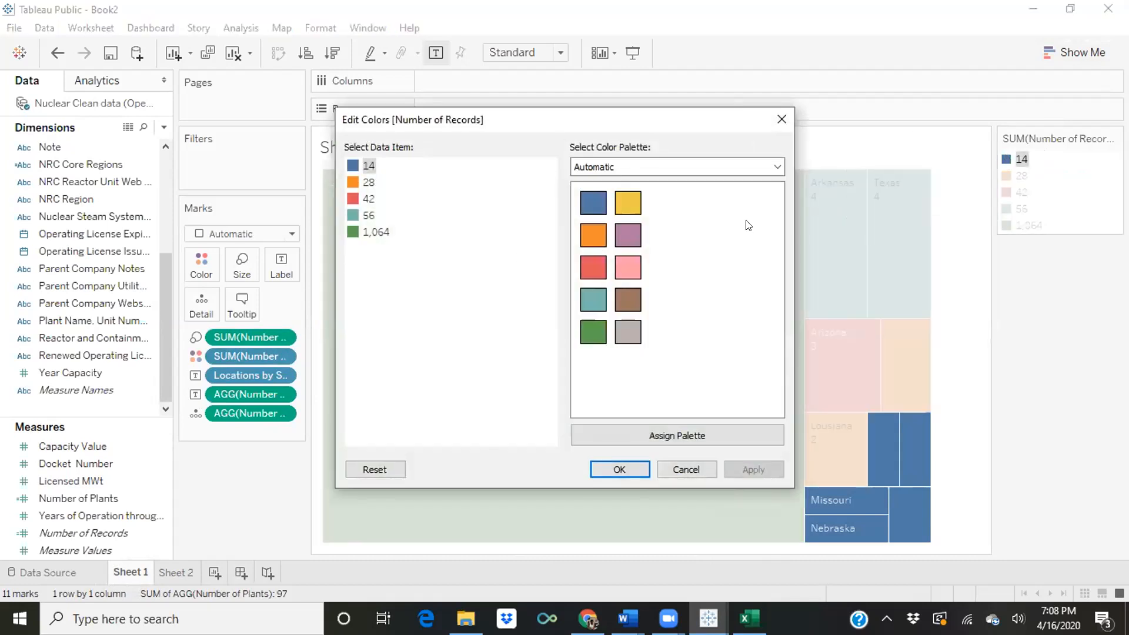
pyautogui.click(773, 169)
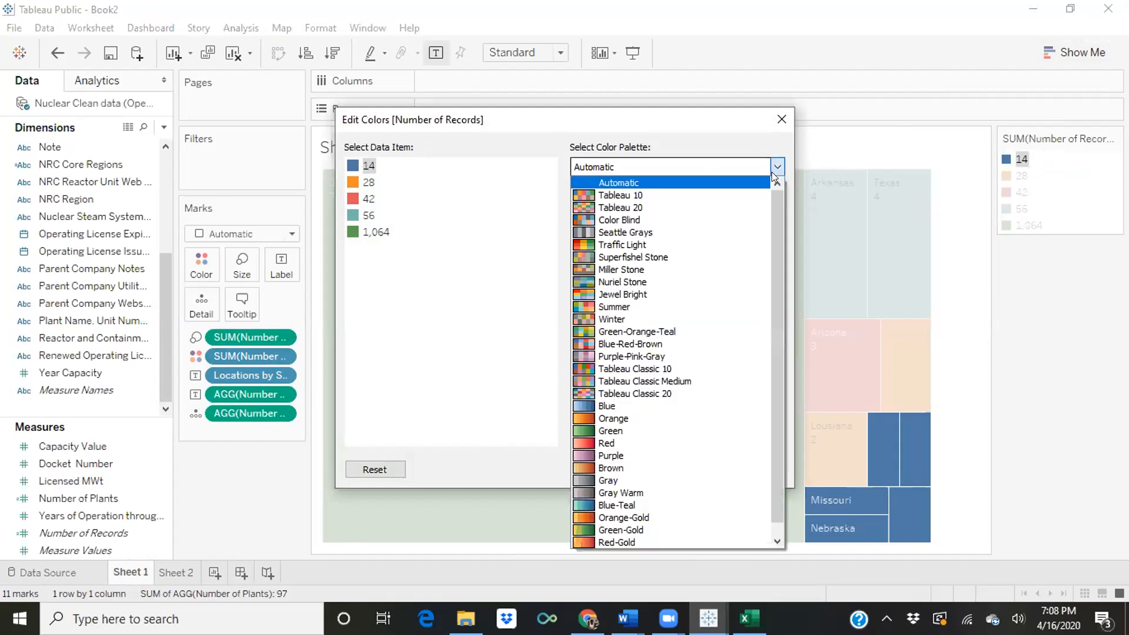
pyautogui.click(639, 531)
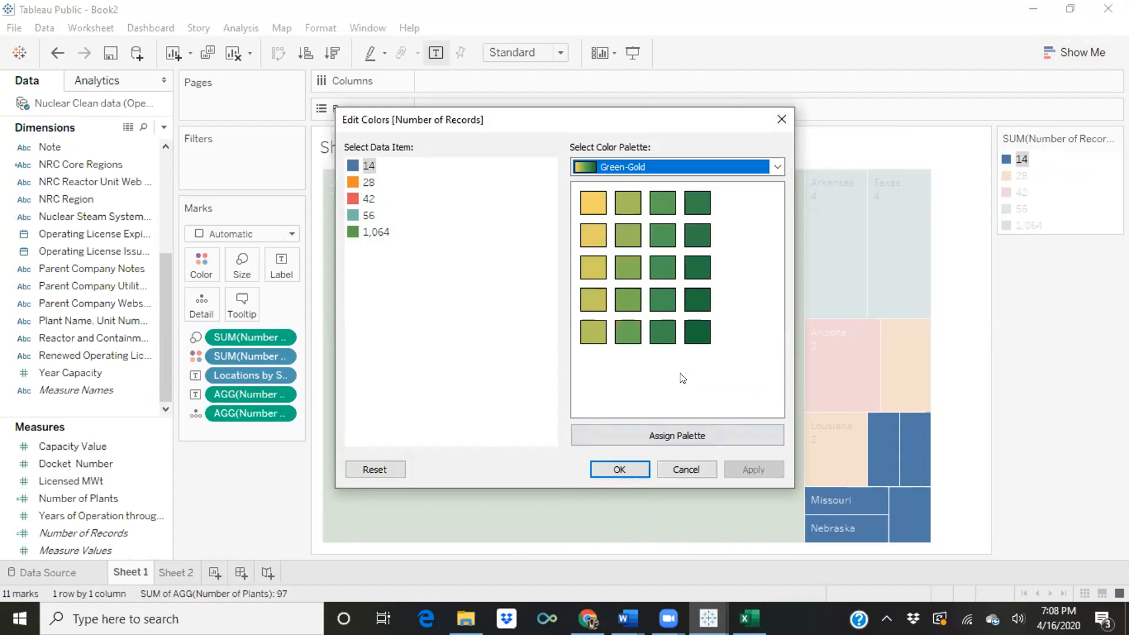
pyautogui.click(681, 438)
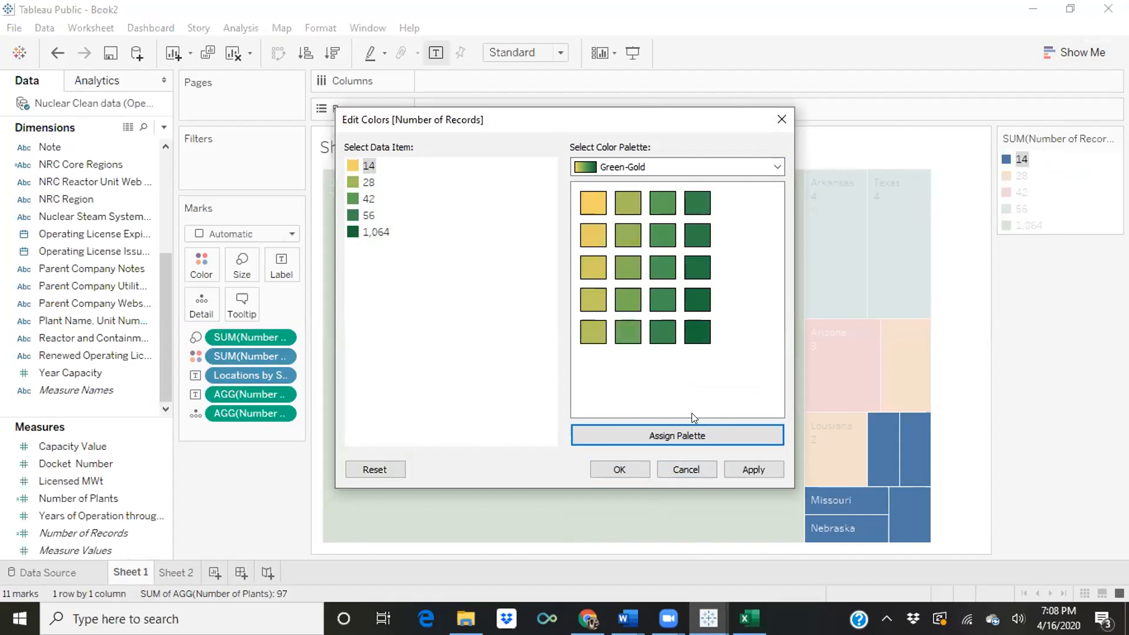
# Recolor the 1,064 item with an orange from the Orange-Gold palette and apply the color edits to the treemap
pyautogui.click(352, 233)
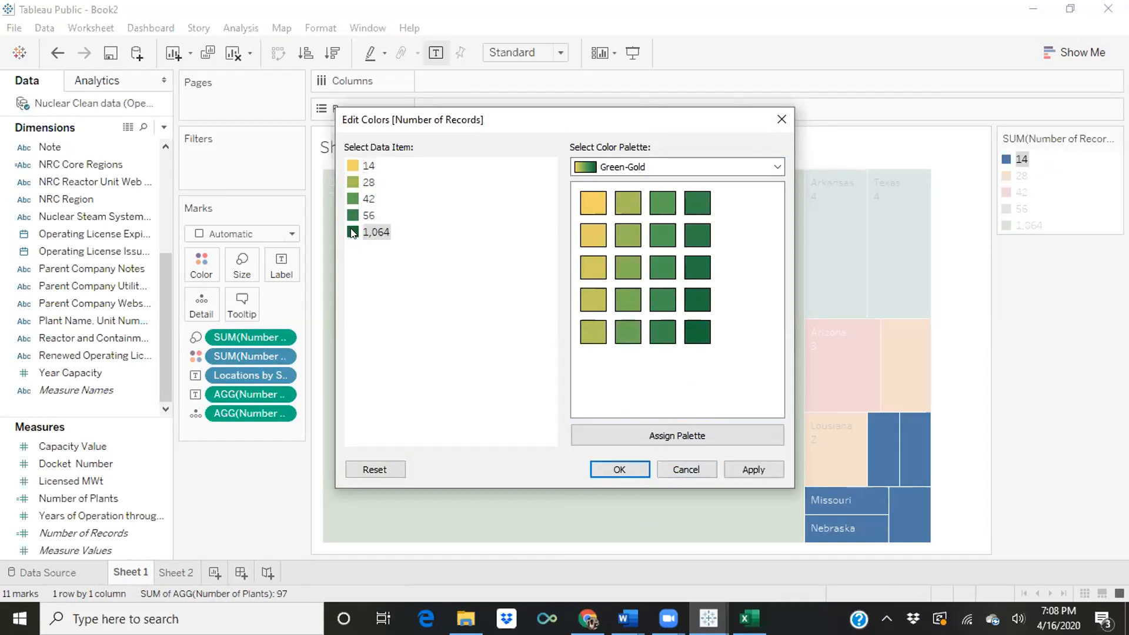
pyautogui.click(777, 167)
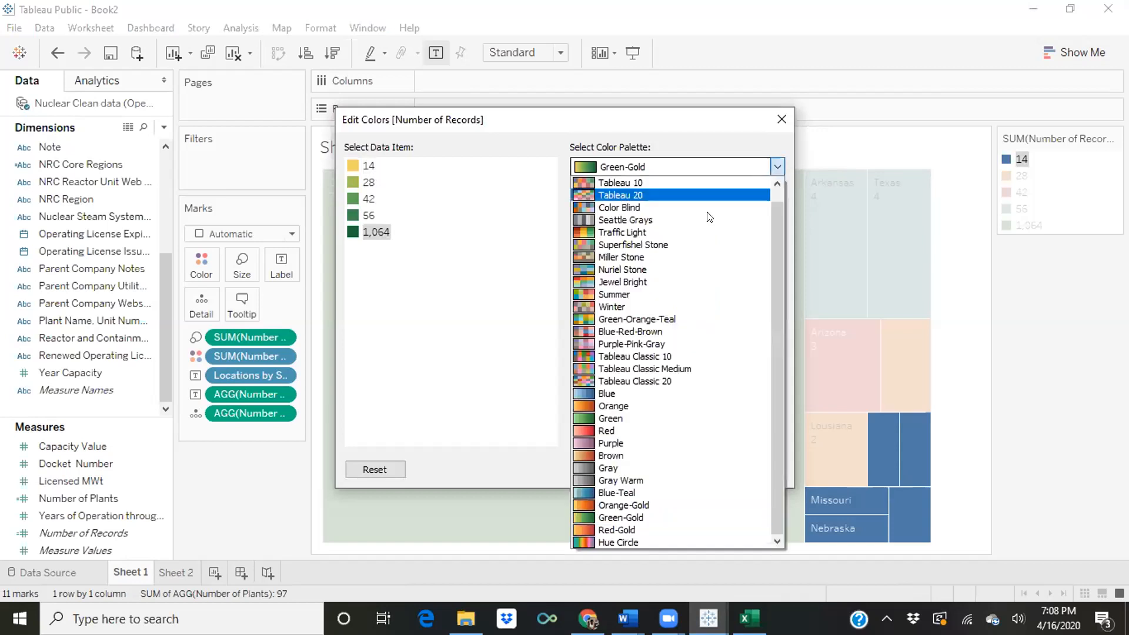
pyautogui.click(628, 505)
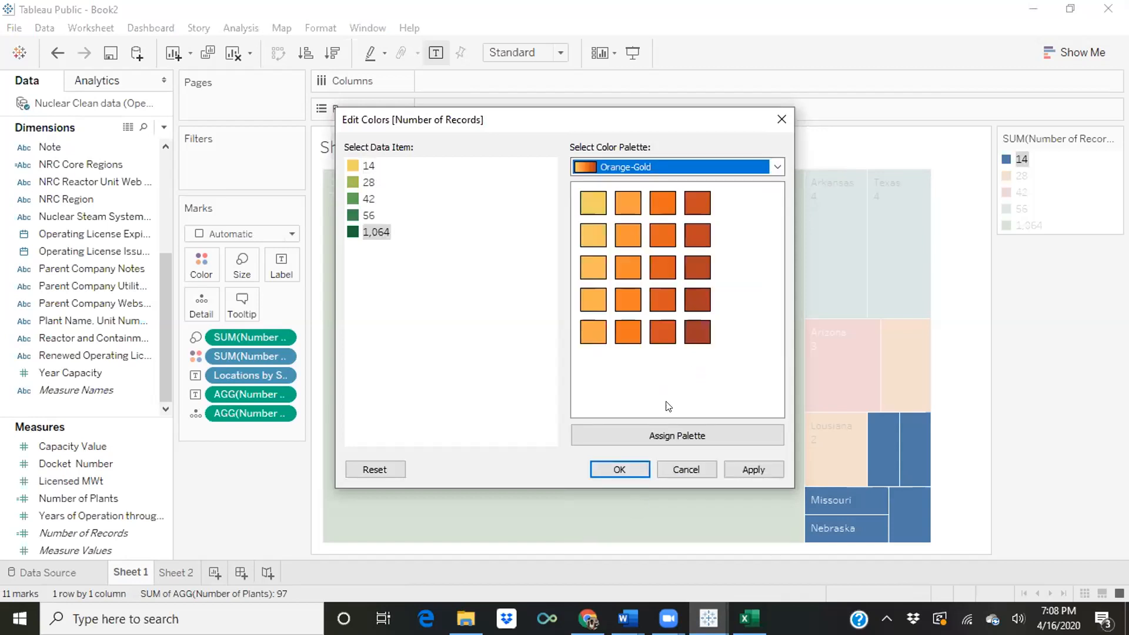
pyautogui.click(626, 297)
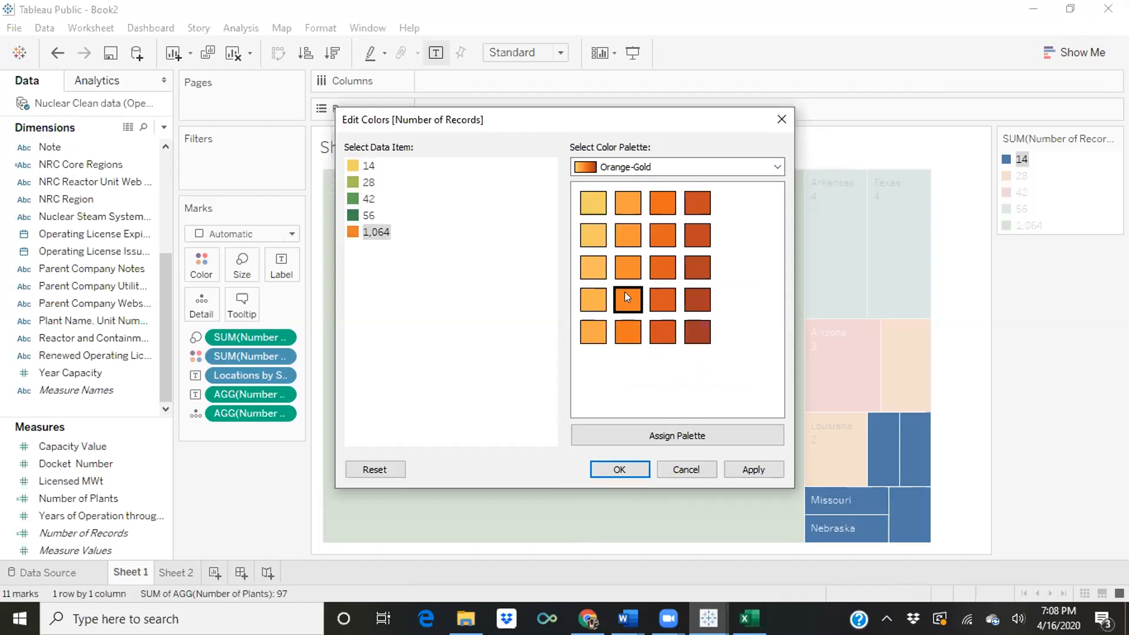
pyautogui.click(741, 469)
pyautogui.click(626, 469)
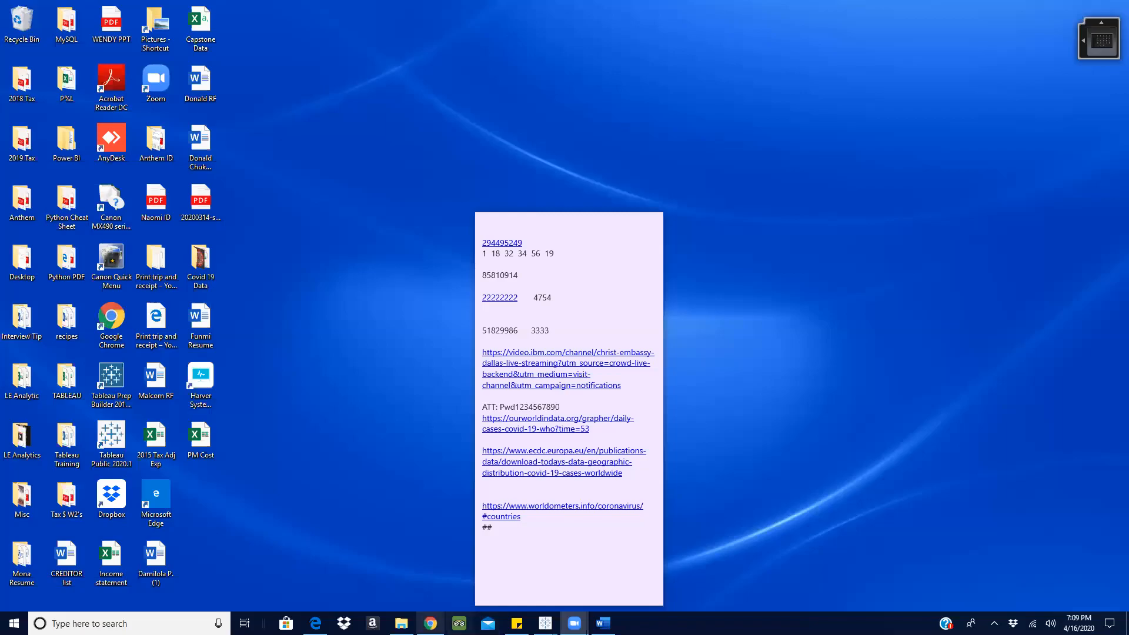
# Switch to Chrome and look over the published Nuclear WIP dashboard from its treemaps down to the NRC Table
pyautogui.click(430, 624)
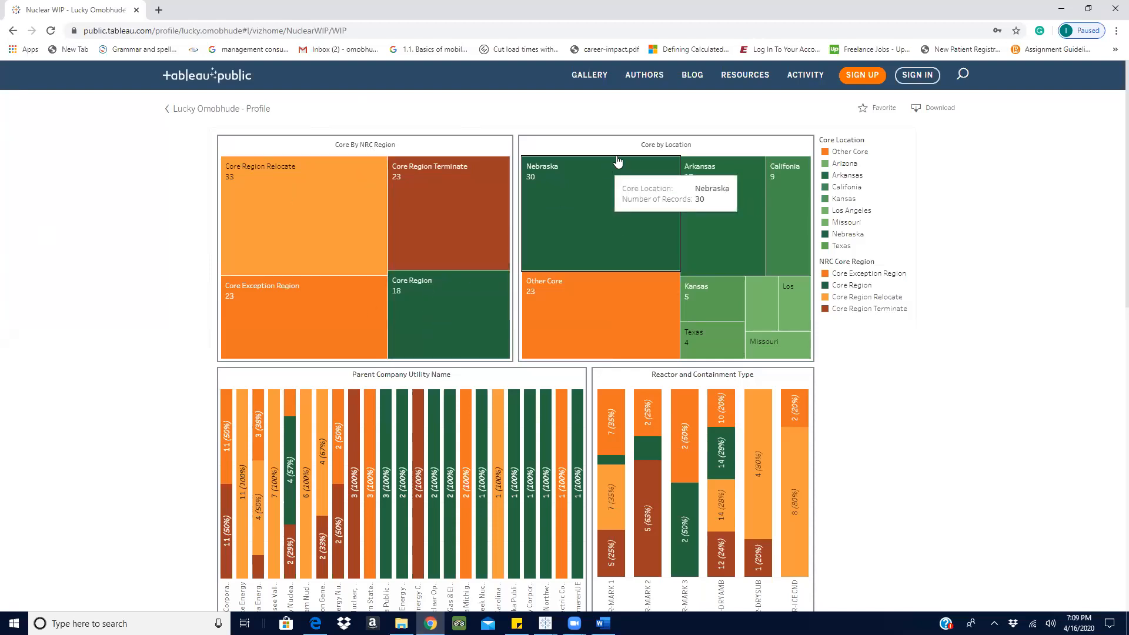
pyautogui.scroll(-3, 988, 253)
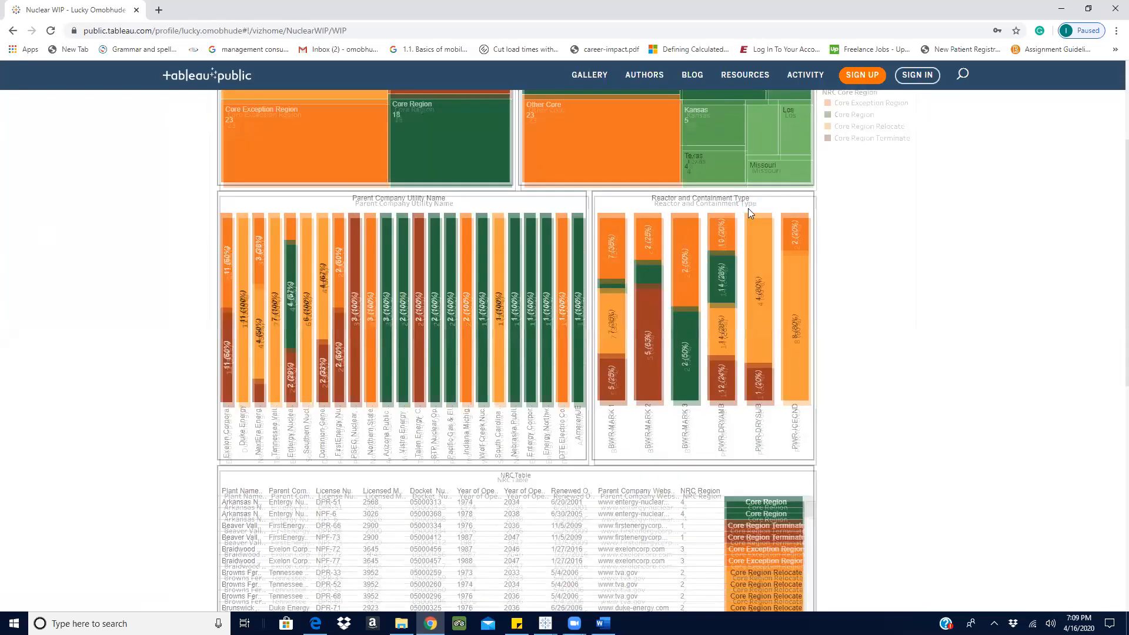
pyautogui.scroll(-3, 749, 212)
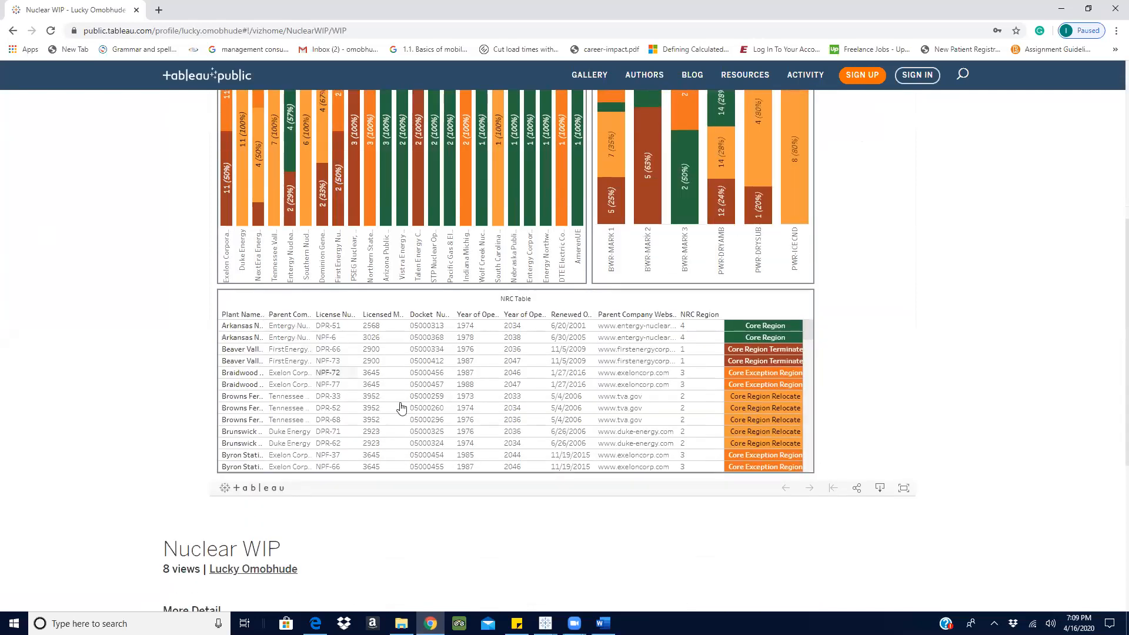
pyautogui.scroll(6, 974, 248)
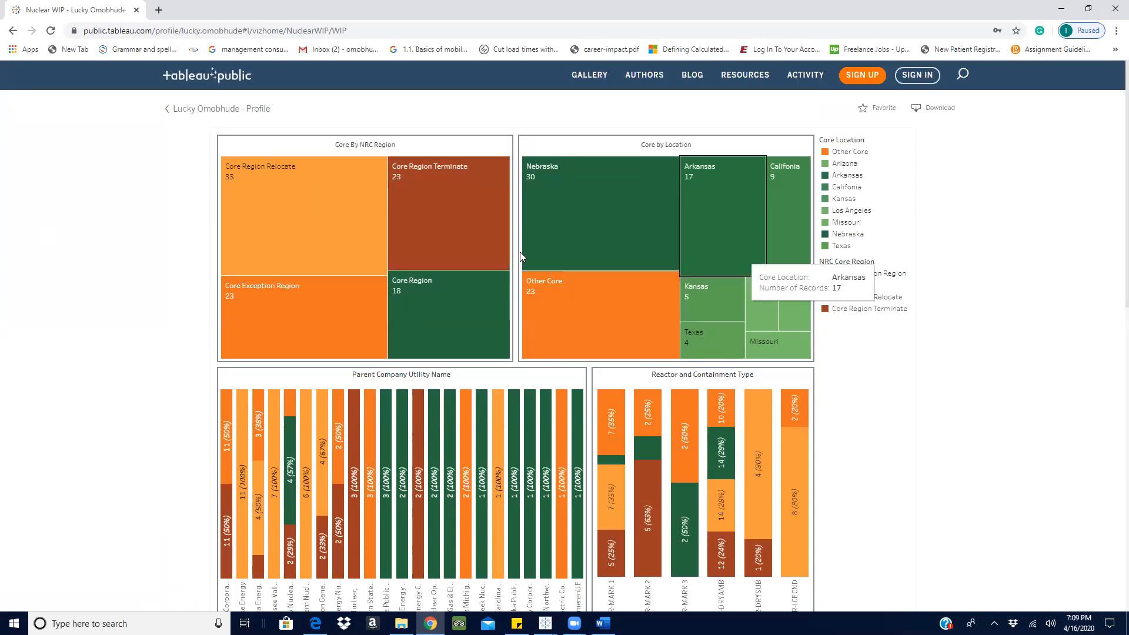
# Filter the dashboard by Core Region in the Core By NRC Region treemap and examine the matching NRC Table rows and locations
pyautogui.click(424, 299)
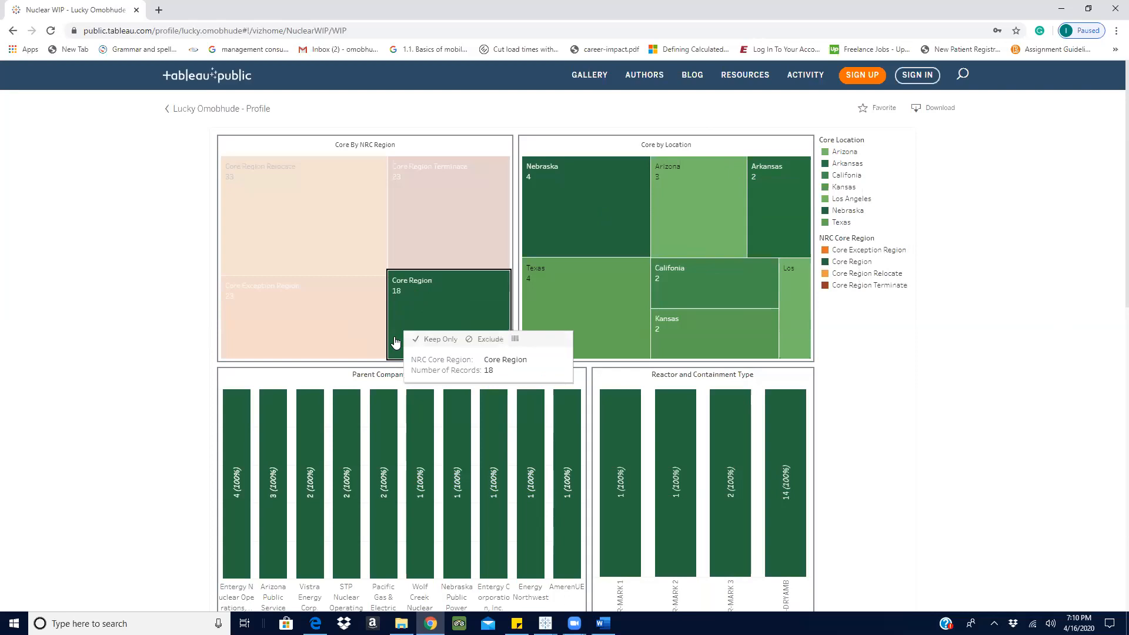
pyautogui.scroll(-7, 754, 317)
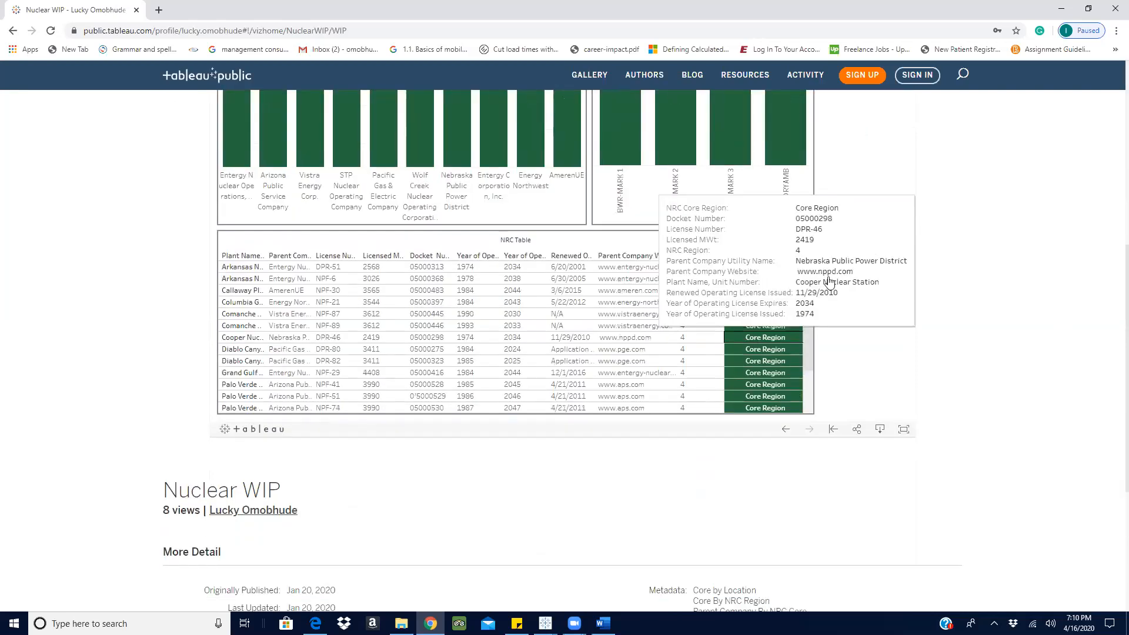
pyautogui.moveTo(812, 305)
pyautogui.mouseDown()
pyautogui.moveTo(811, 370)
pyautogui.moveTo(814, 308)
pyautogui.mouseUp()
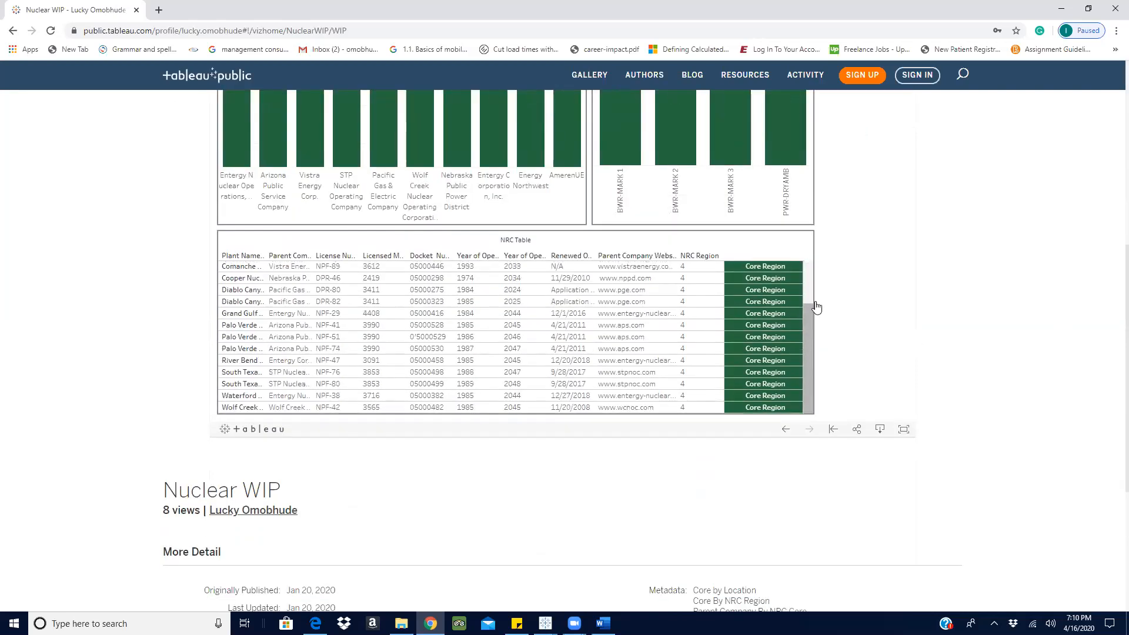
pyautogui.scroll(7, 1005, 284)
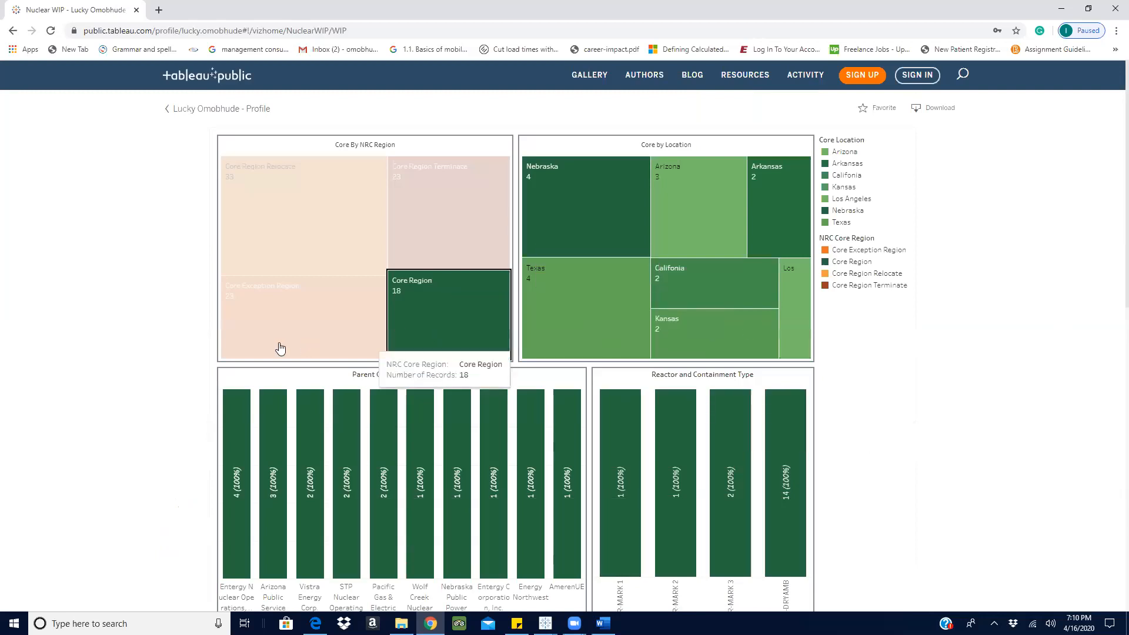
pyautogui.moveTo(392, 296)
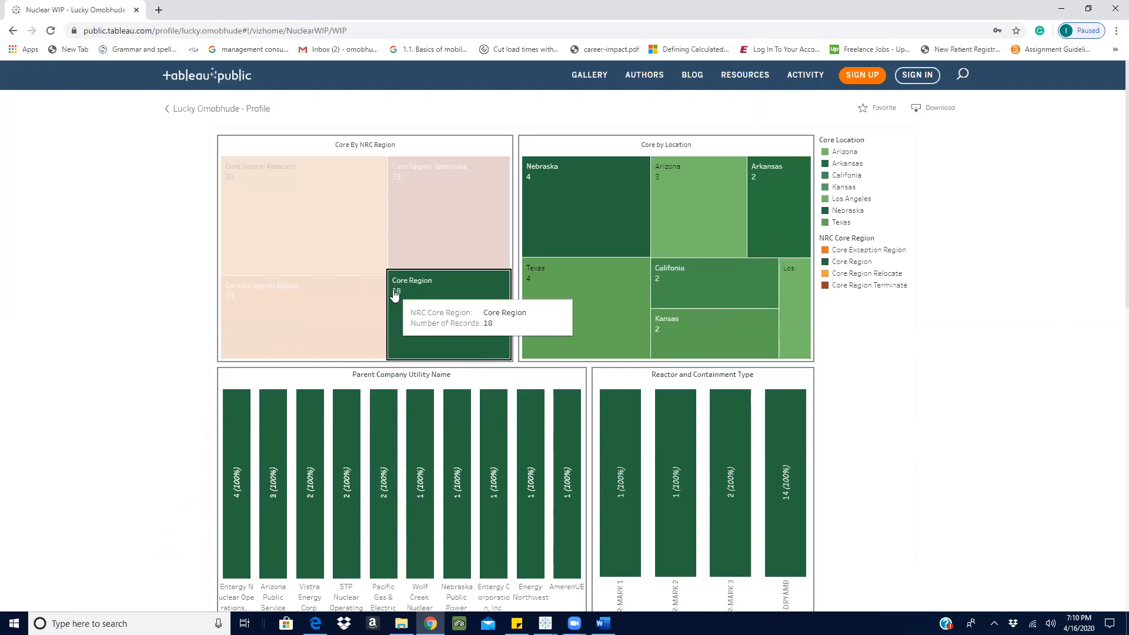
pyautogui.moveTo(549, 206)
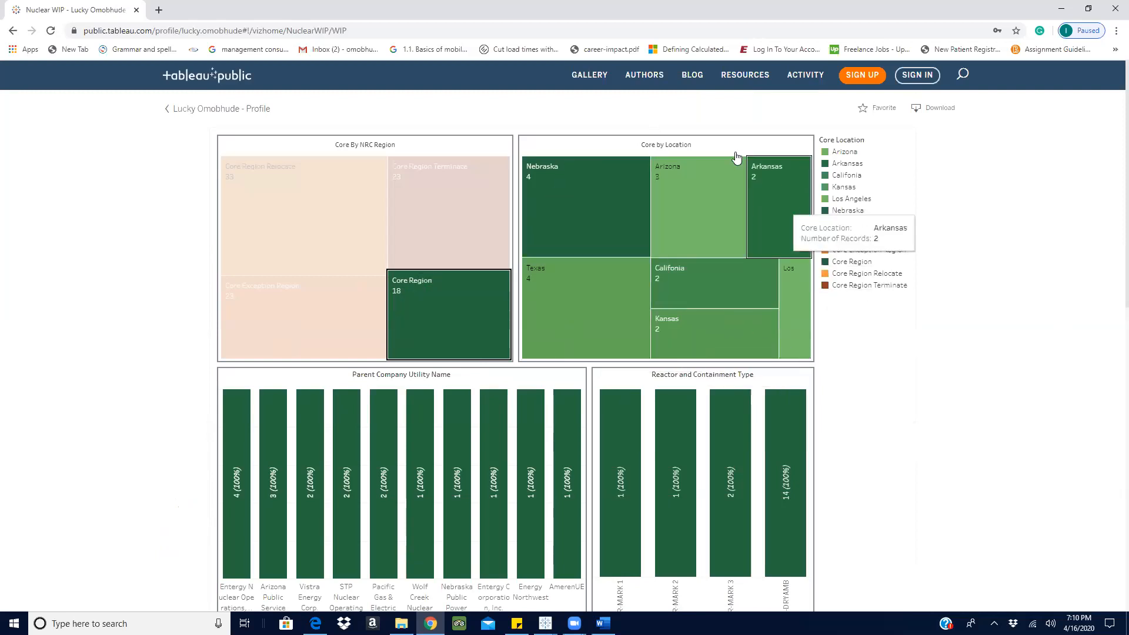
# Examine how the Core Region filter affects the company, reactor type and location charts and the NRC Table
pyautogui.scroll(-2, 706, 270)
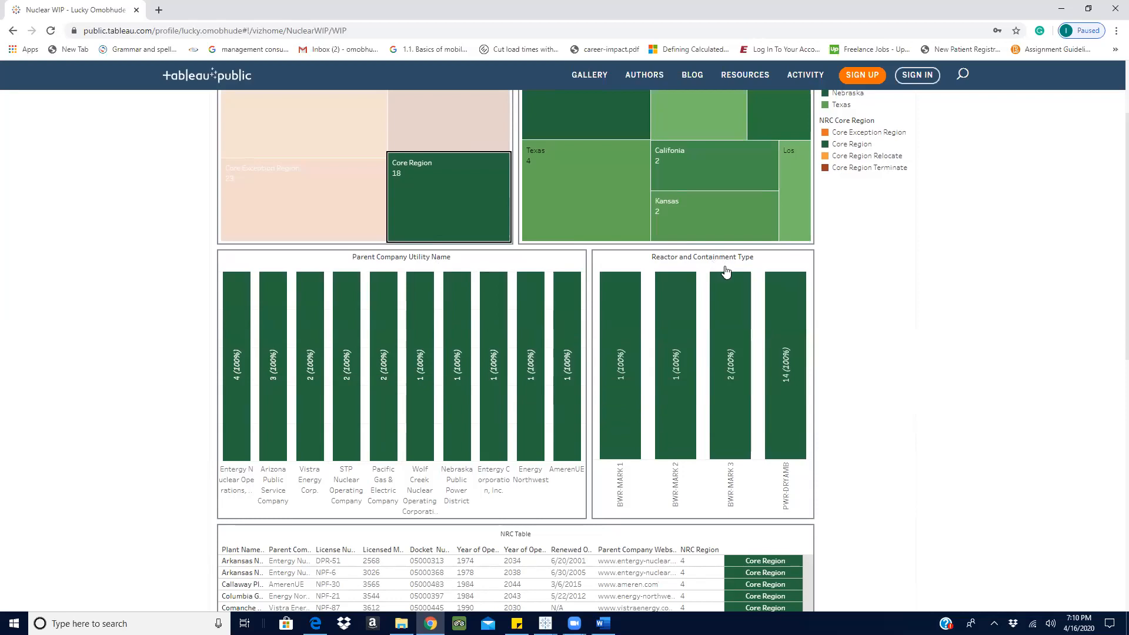
pyautogui.moveTo(728, 271)
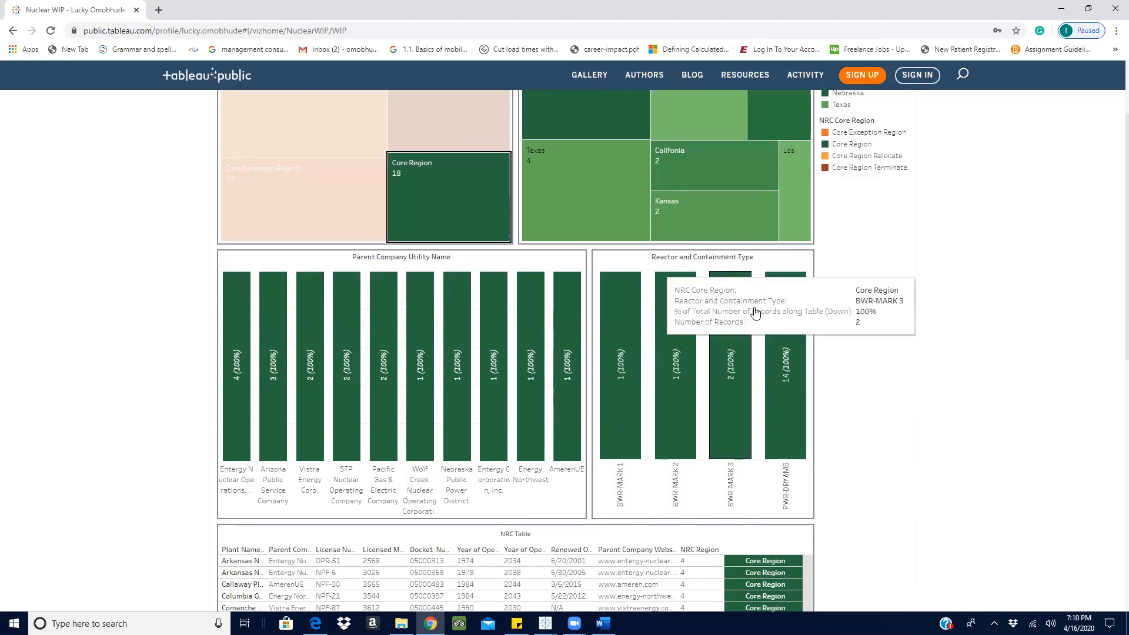
pyautogui.scroll(-2, 1111, 312)
pyautogui.scroll(-1, 1111, 312)
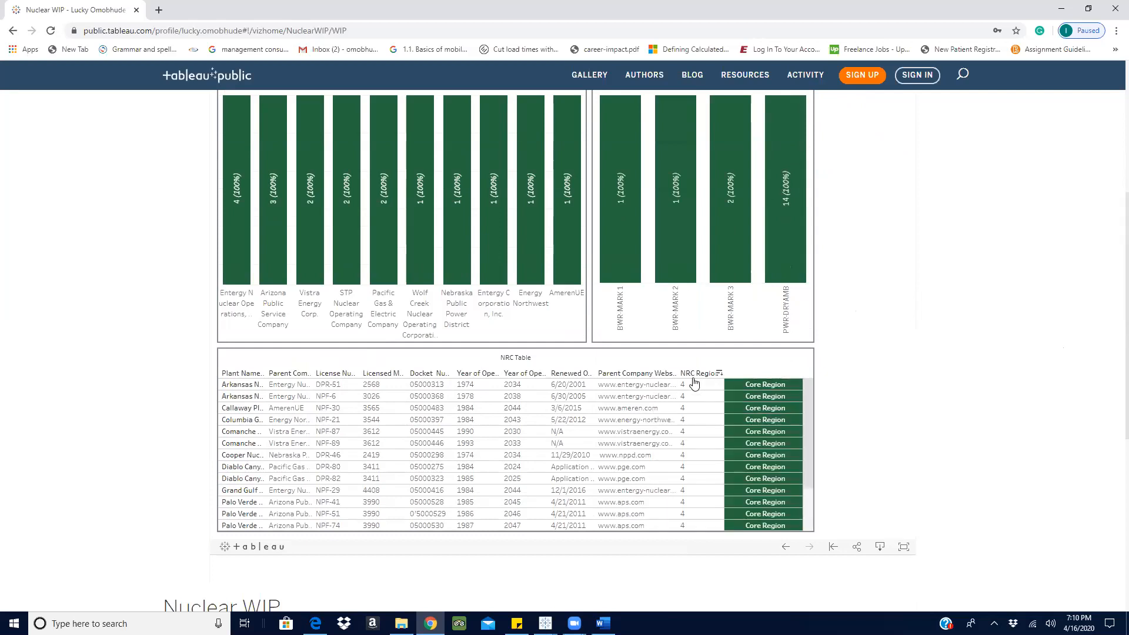
pyautogui.scroll(-3, 701, 384)
pyautogui.scroll(-2, 701, 440)
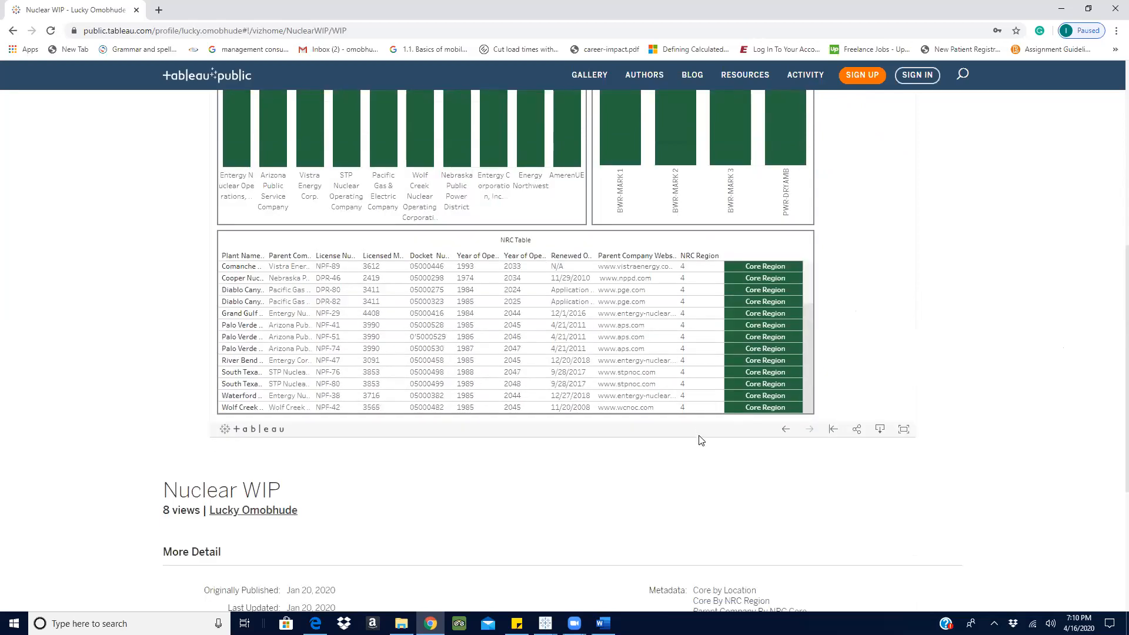
pyautogui.scroll(4, 699, 365)
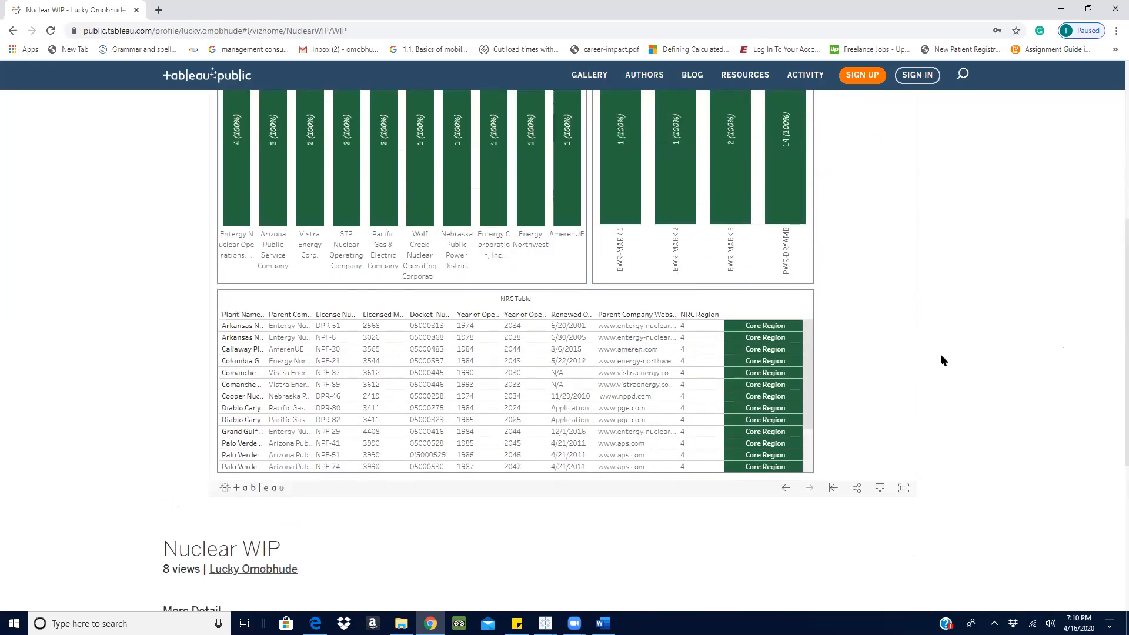
pyautogui.scroll(7, 941, 356)
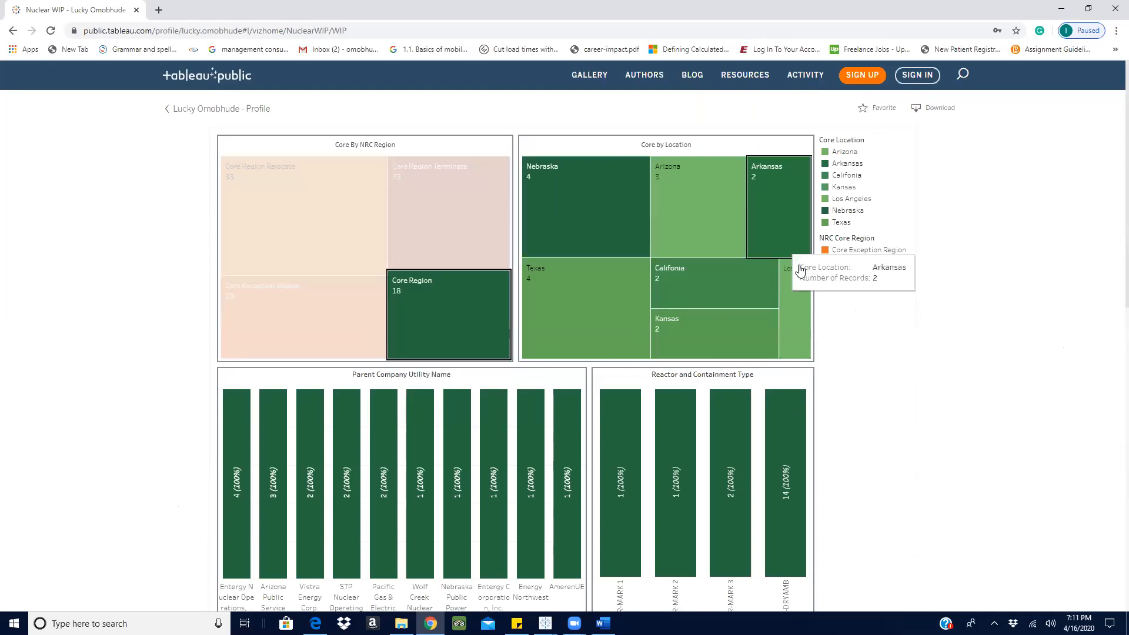
pyautogui.scroll(-6, 651, 432)
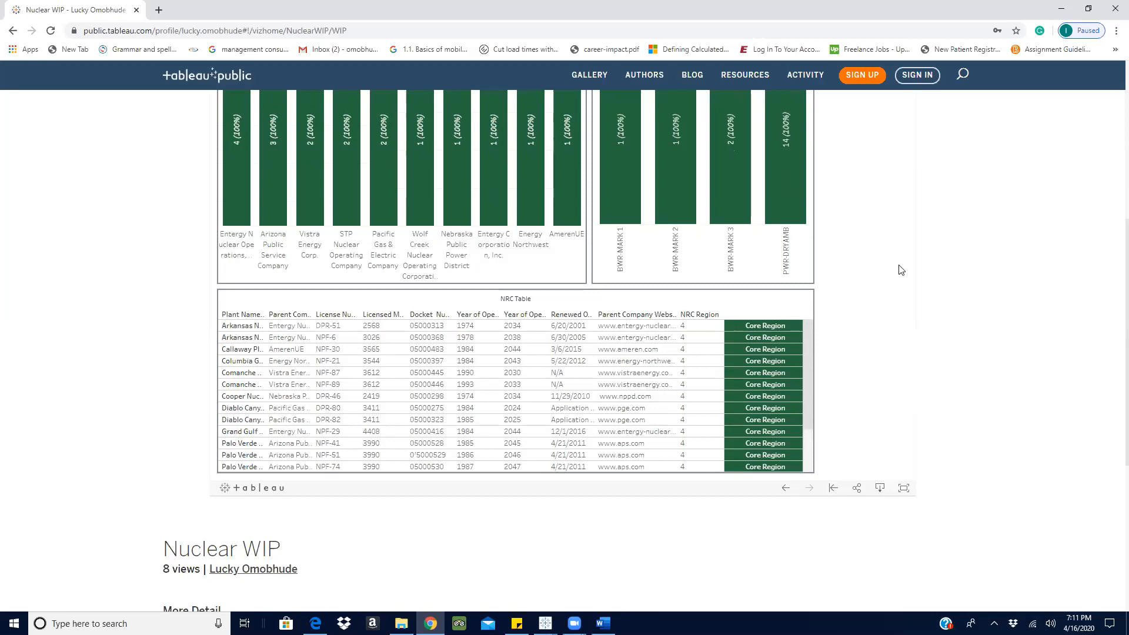
pyautogui.scroll(6, 902, 270)
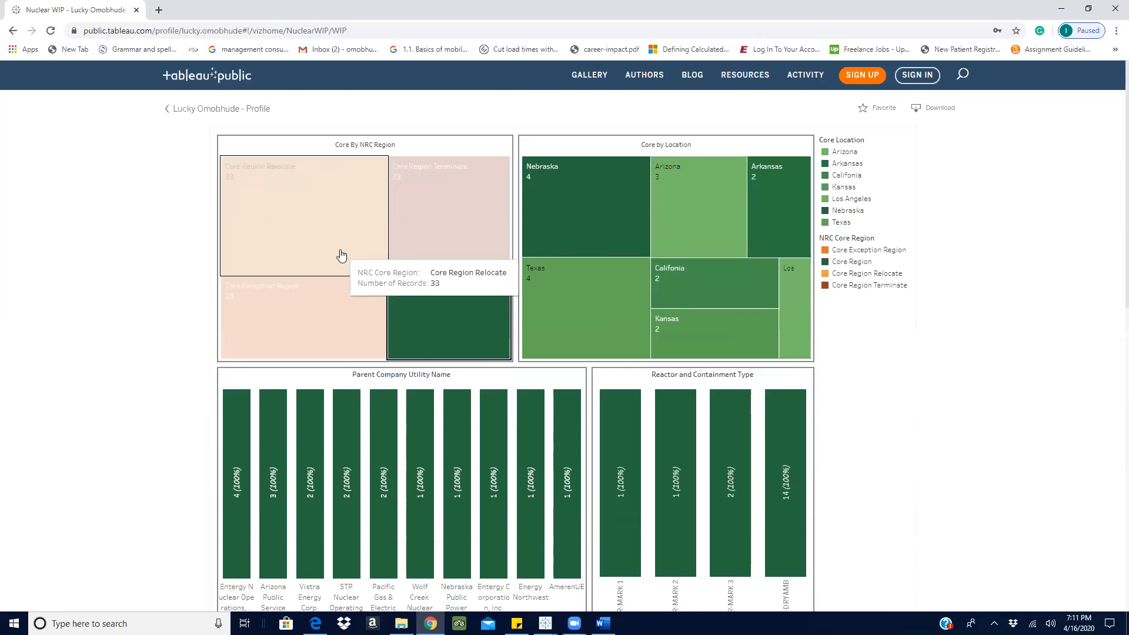
# Filter the dashboard by Core Region Terminate and examine the resulting charts and NRC Table
pyautogui.click(436, 205)
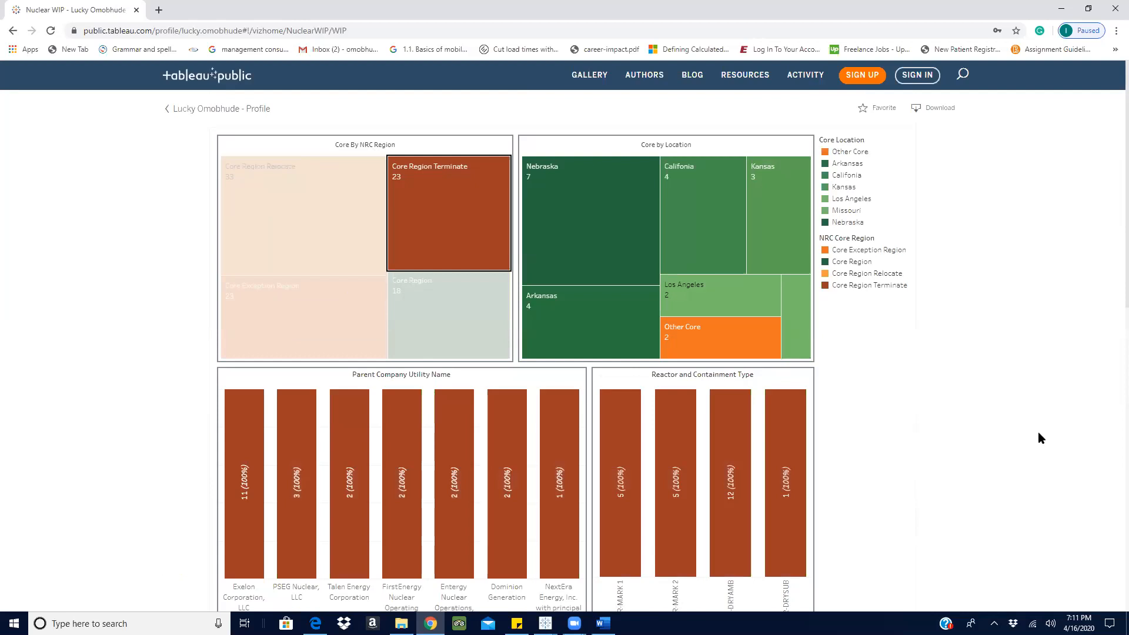
pyautogui.scroll(-6, 1039, 436)
pyautogui.scroll(6, 918, 420)
pyautogui.moveTo(422, 197)
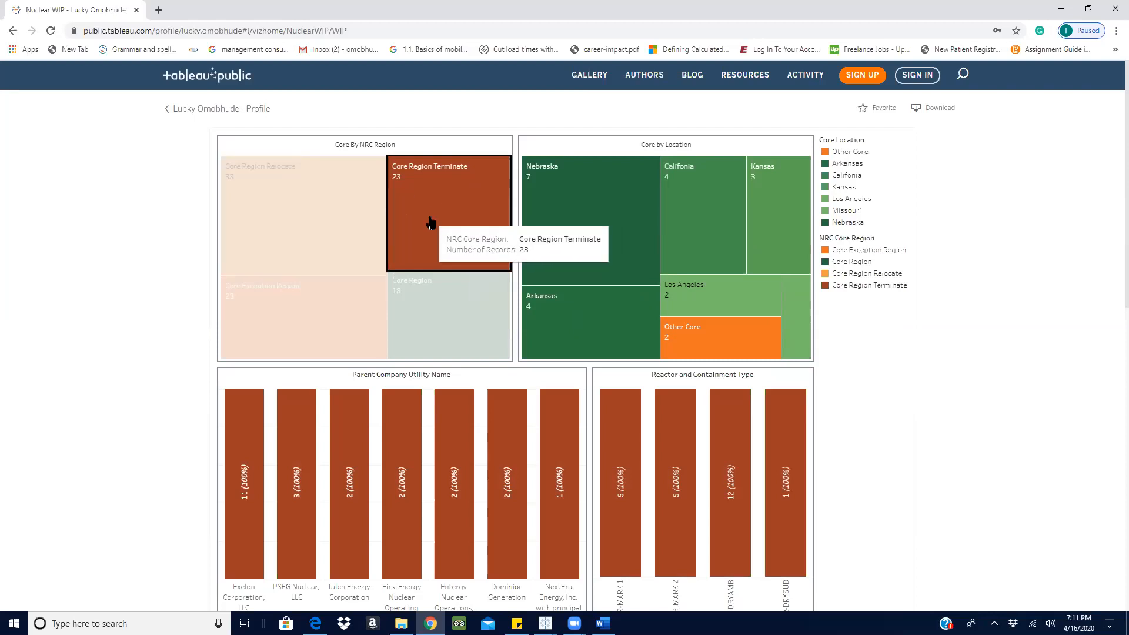
pyautogui.moveTo(430, 223)
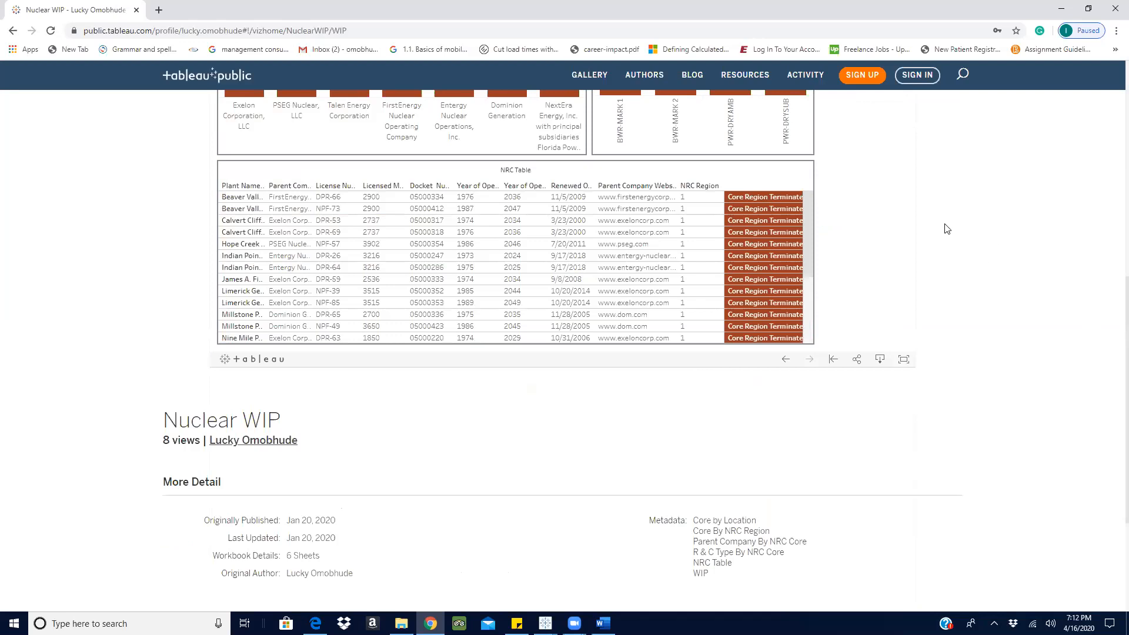
pyautogui.scroll(7, 947, 228)
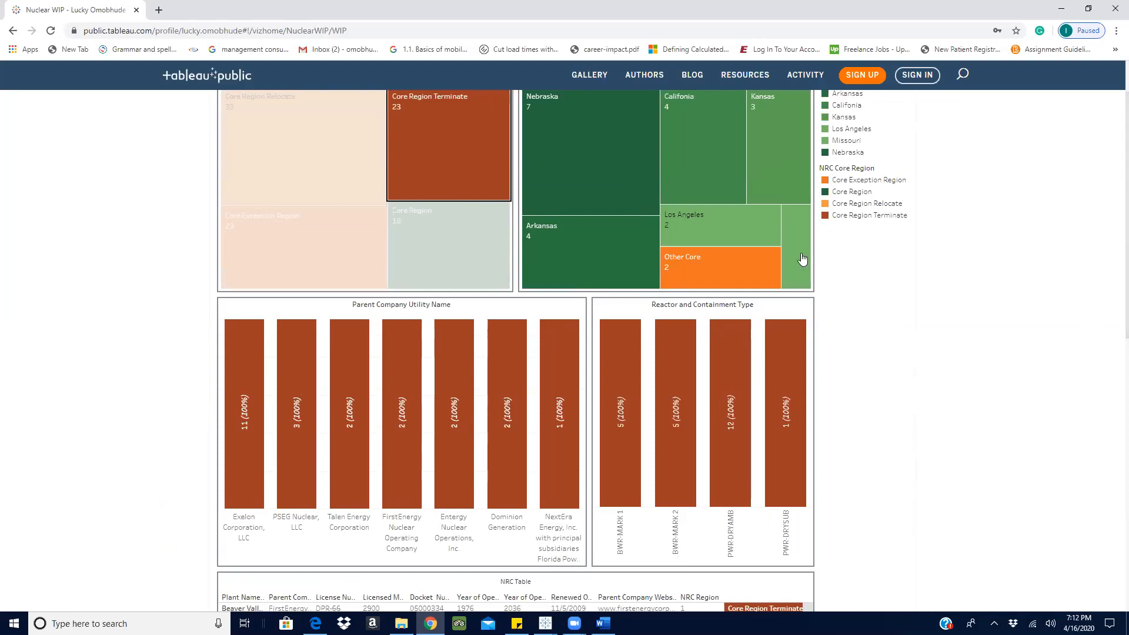
# Filter the dashboard by Core Region Relocate, review its charts and NRC Table, and switch the filter to Core Exception Region
pyautogui.click(327, 164)
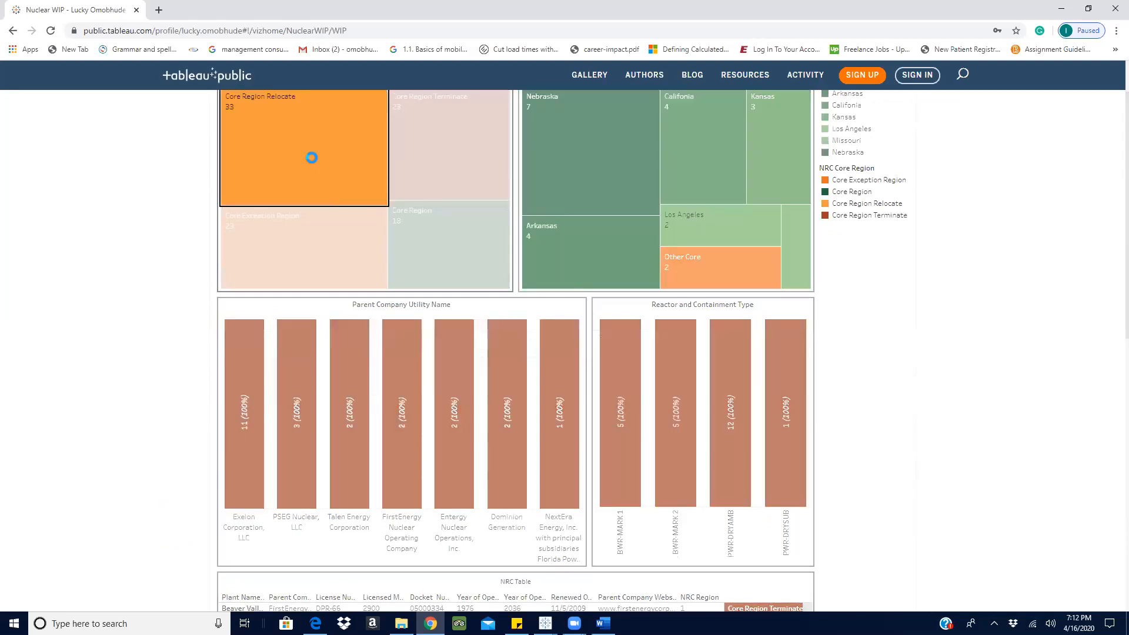
pyautogui.scroll(-6, 1112, 428)
pyautogui.scroll(-1, 1112, 428)
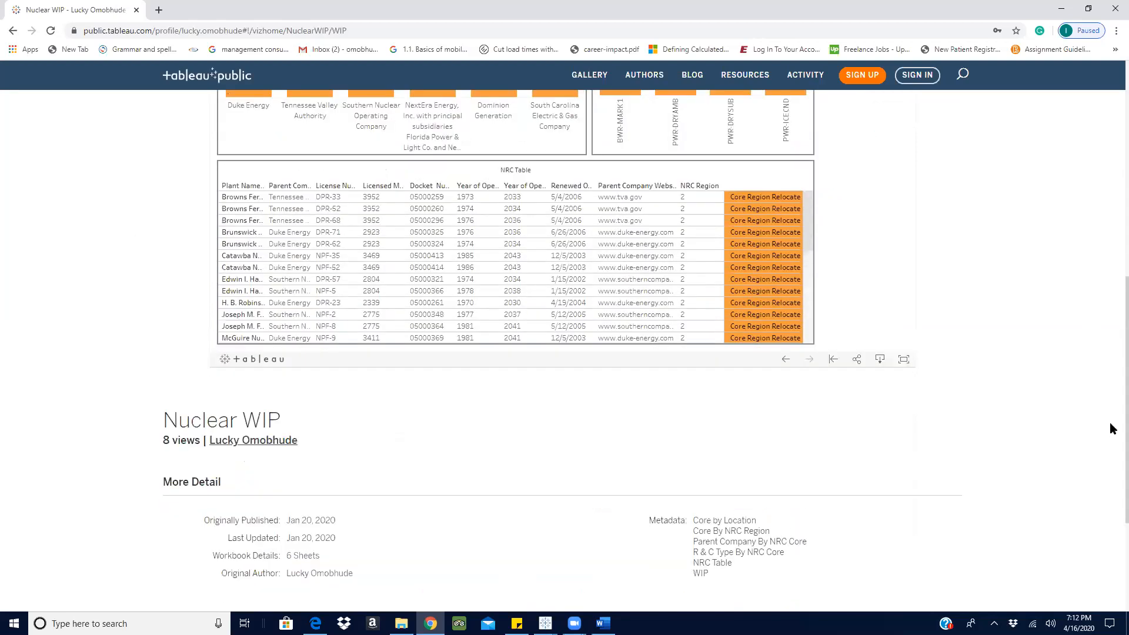
pyautogui.scroll(8, 1111, 428)
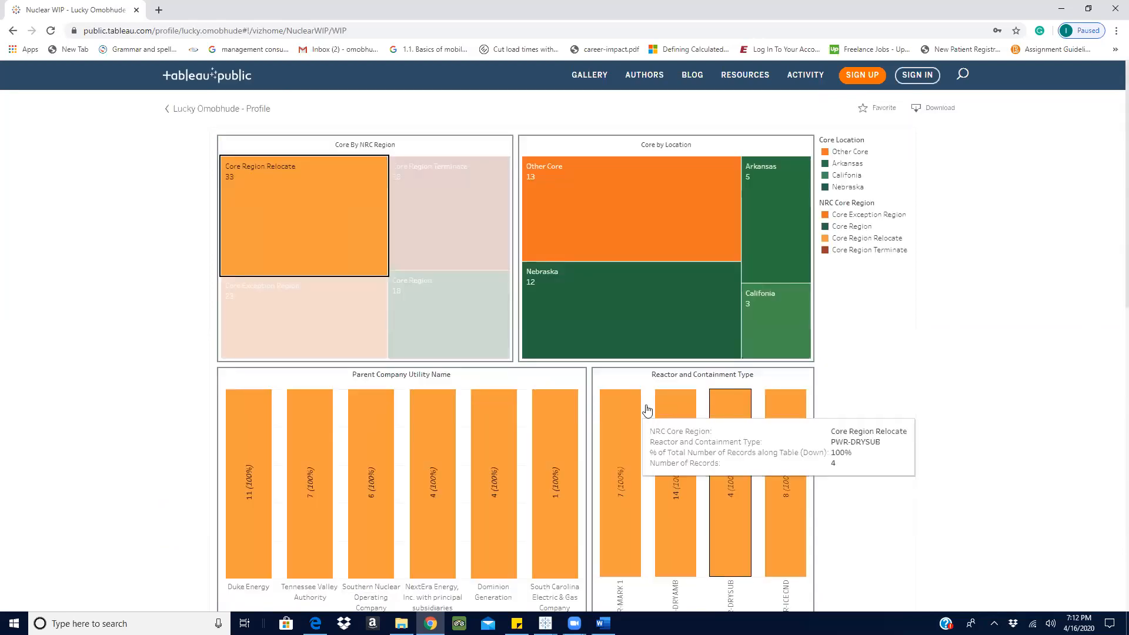
pyautogui.click(316, 333)
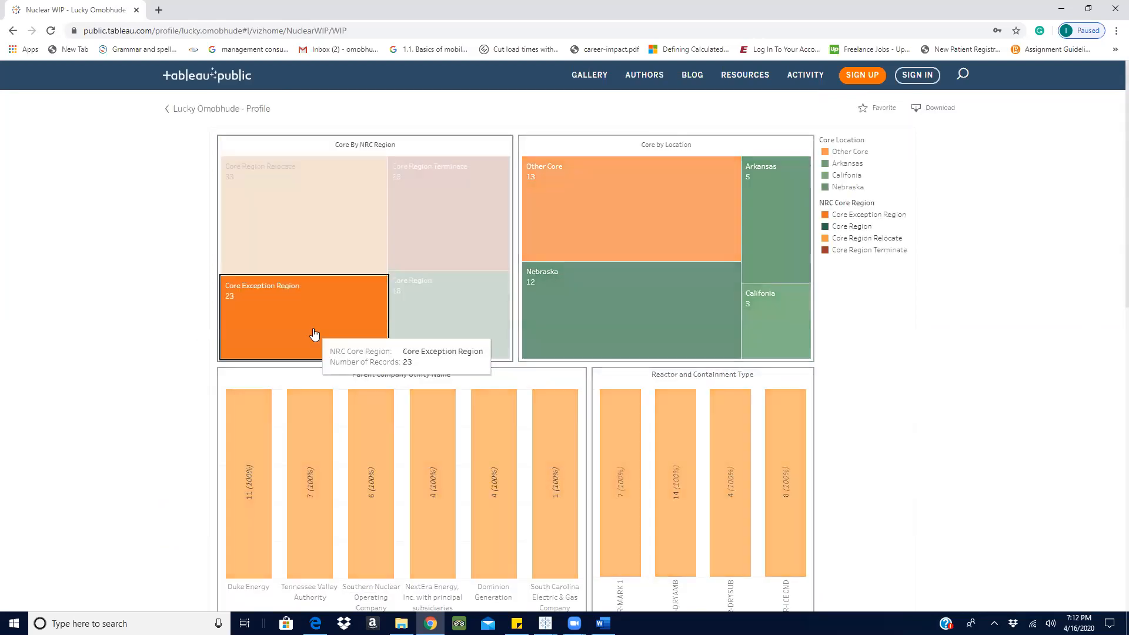
# Clear the Core Exception Region filter in the Core By NRC Region treemap and look over the unfiltered dashboard
pyautogui.click(287, 333)
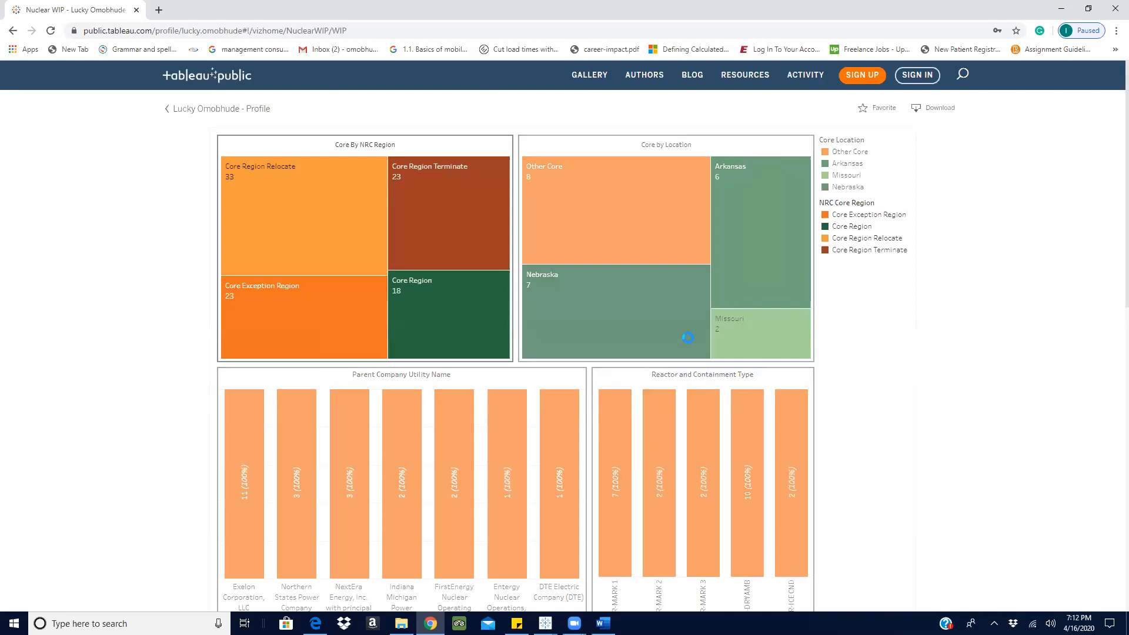
pyautogui.scroll(-3, 931, 117)
pyautogui.scroll(3, 931, 118)
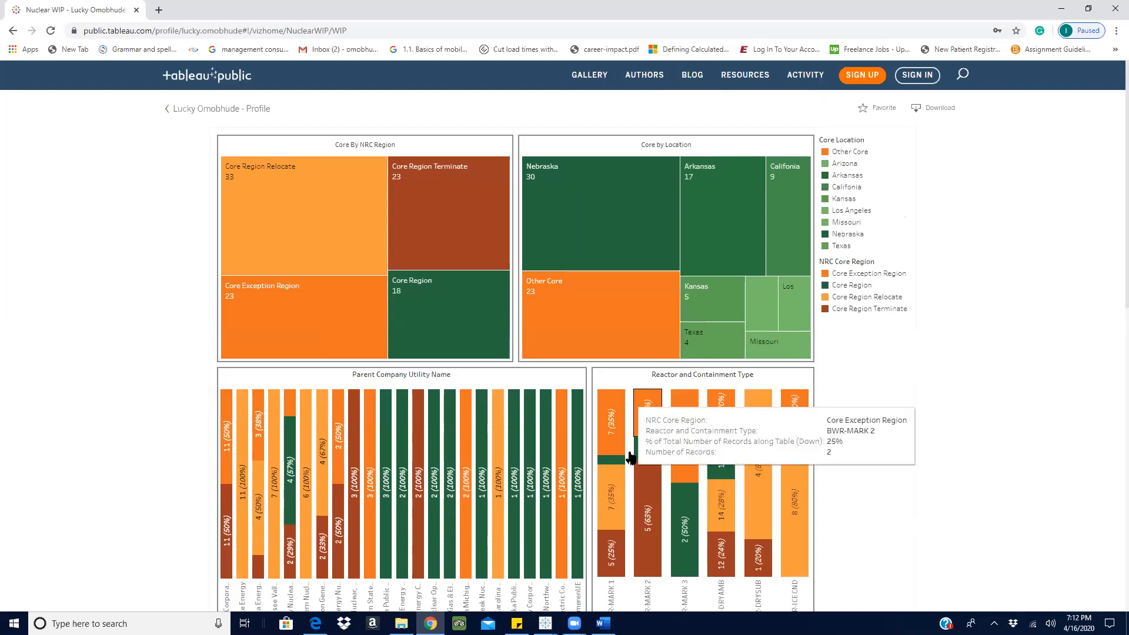
# Check the Nuclear Plant RQ requirements in Word, return to the Nuclear WIP dashboard in Chrome, and compare its charts and core locations
pyautogui.click(603, 624)
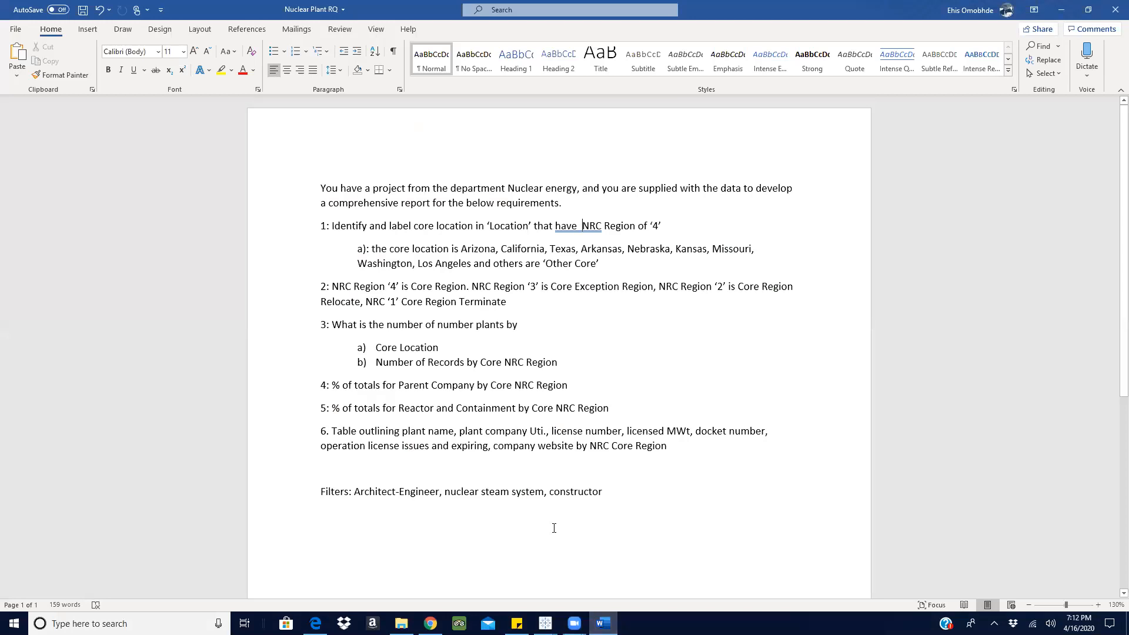
pyautogui.hotkey('alt', 'Tab')
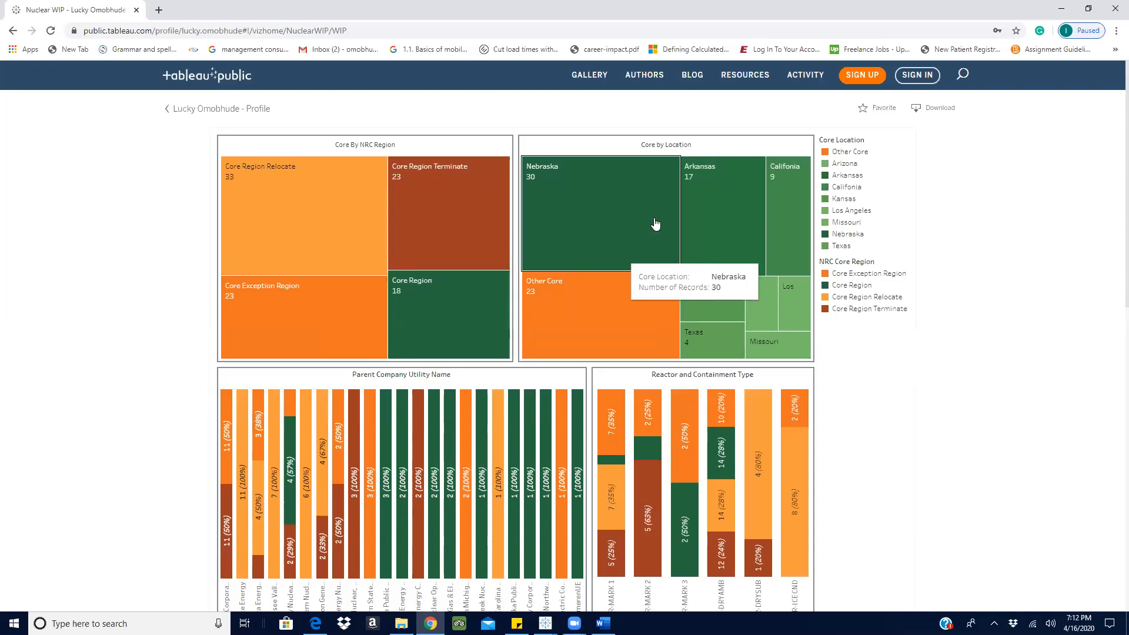
pyautogui.scroll(-6, 524, 197)
pyautogui.scroll(6, 635, 196)
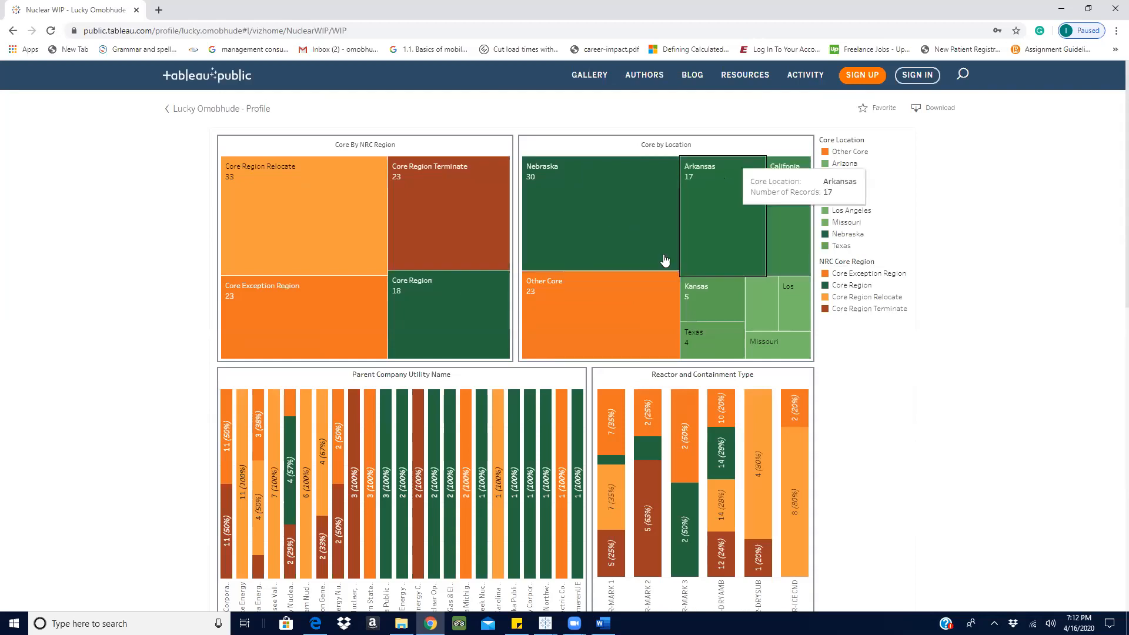
pyautogui.moveTo(665, 255)
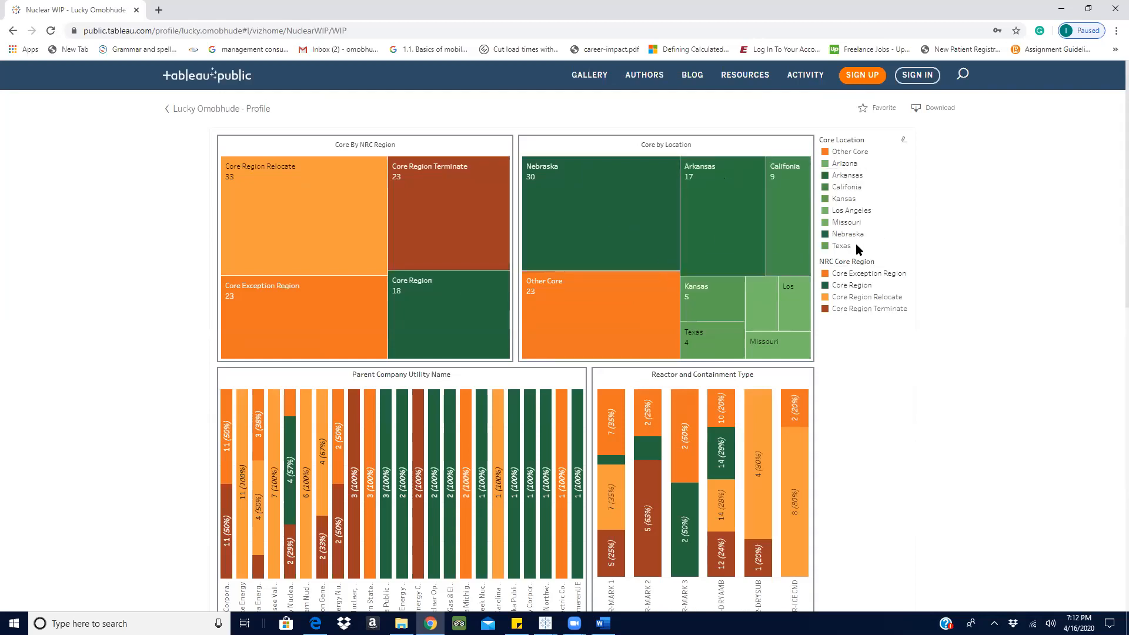
# Open the Reactor NRC Report from the author's Tableau Public profile and examine its filters, charts and lower section
pyautogui.click(172, 111)
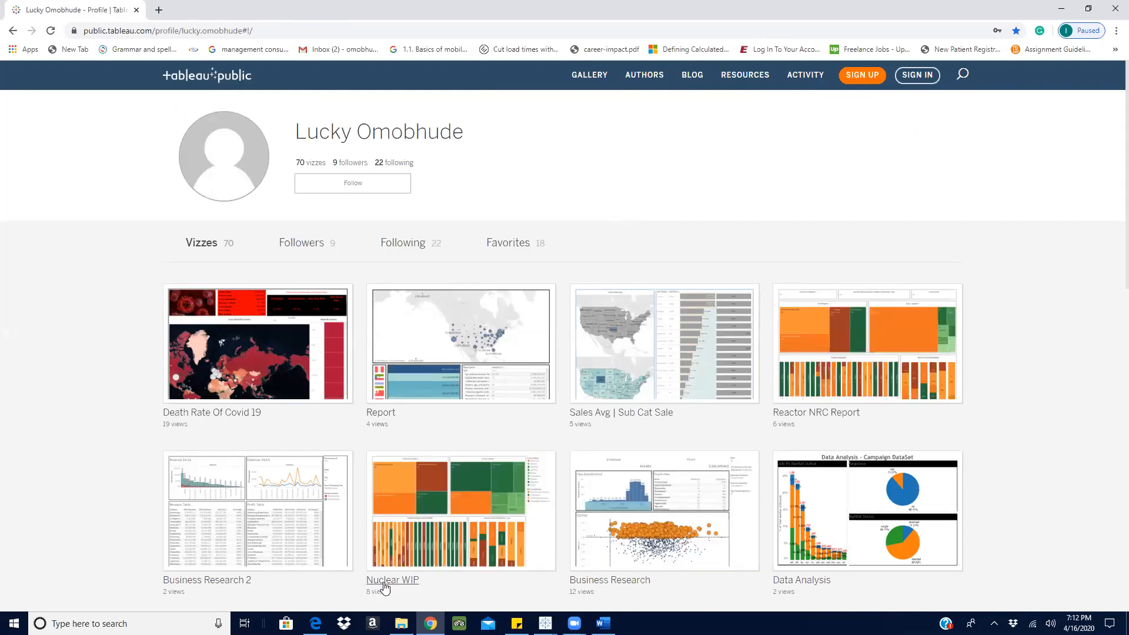
pyautogui.click(877, 348)
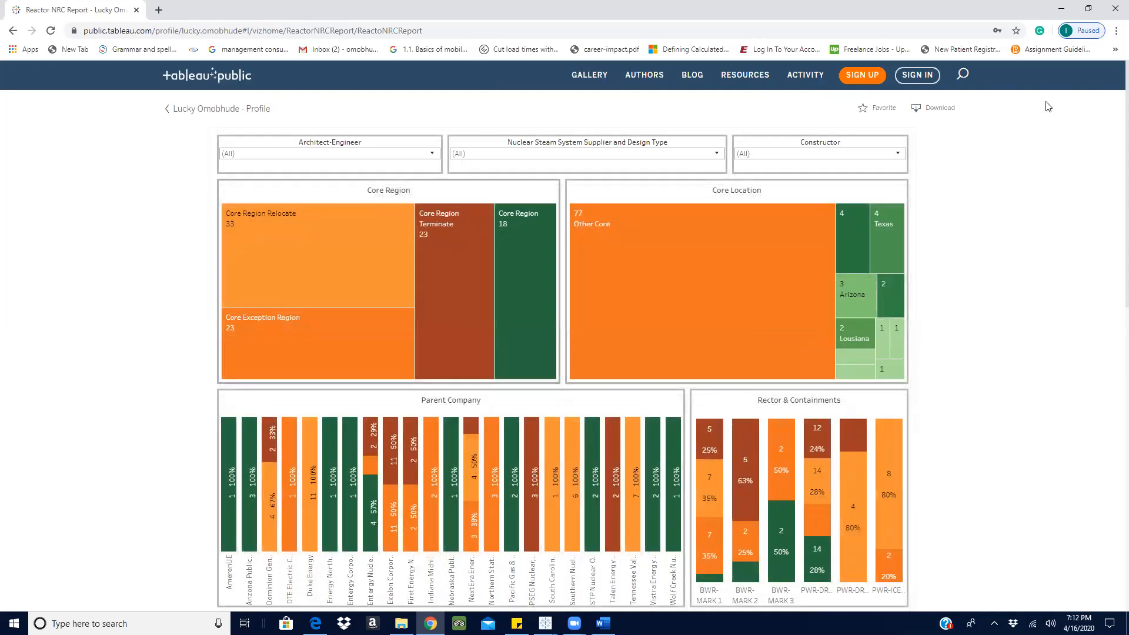
pyautogui.scroll(-9, 743, 378)
pyautogui.scroll(9, 743, 378)
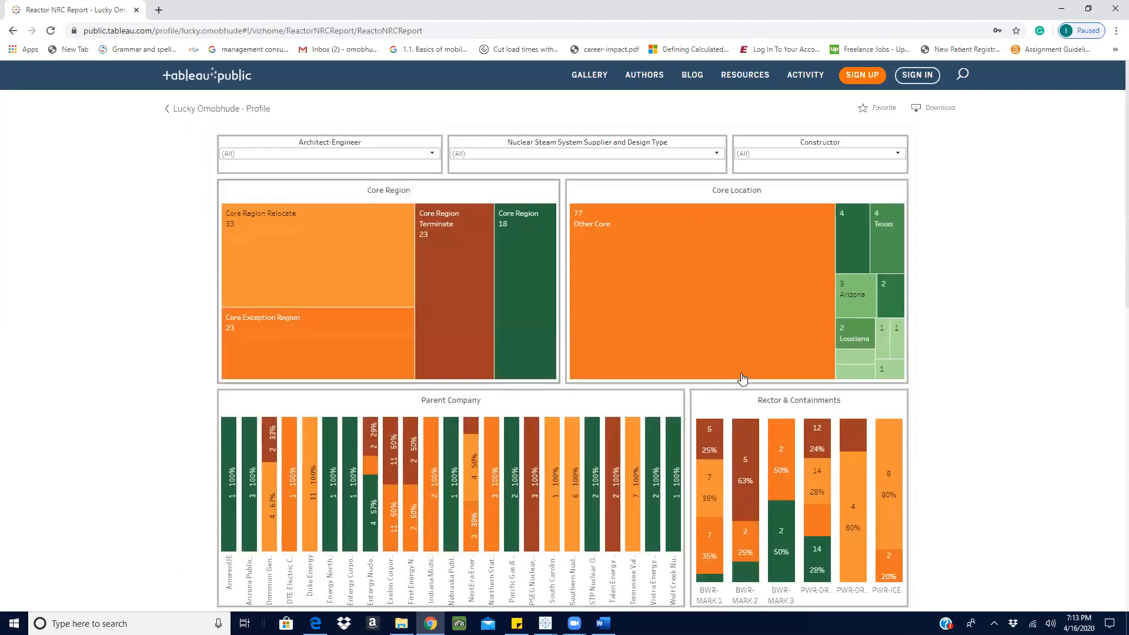
# Filter the Reactor NRC Report by Core Region, examine the location, company and containment charts, and clear the filter
pyautogui.click(535, 253)
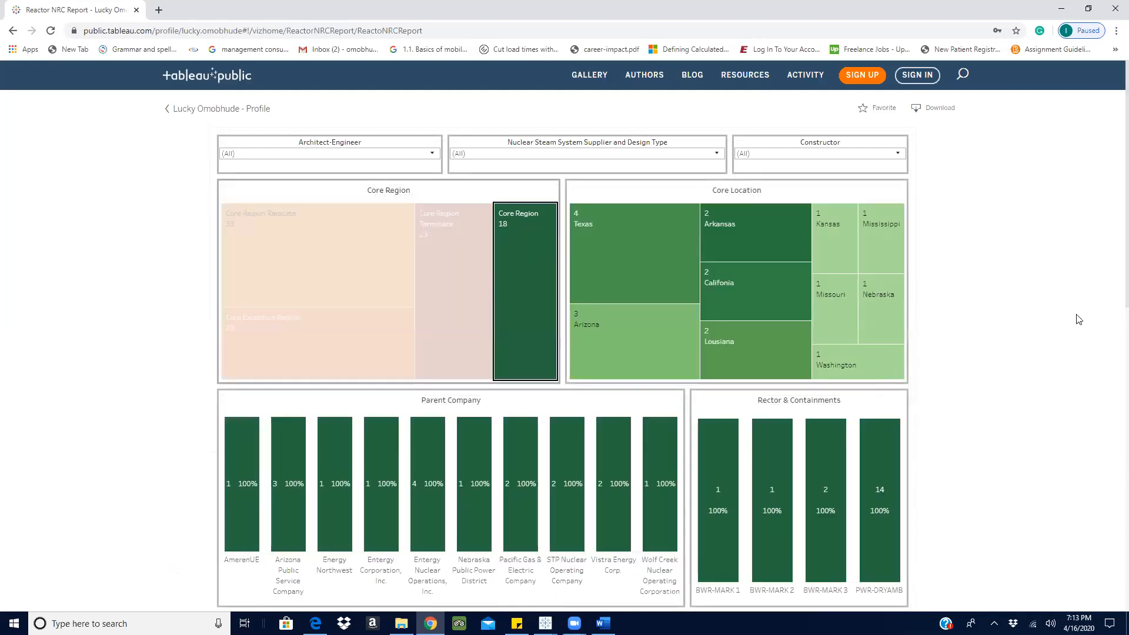
pyautogui.scroll(-8, 1073, 324)
pyautogui.scroll(8, 1073, 319)
pyautogui.click(542, 288)
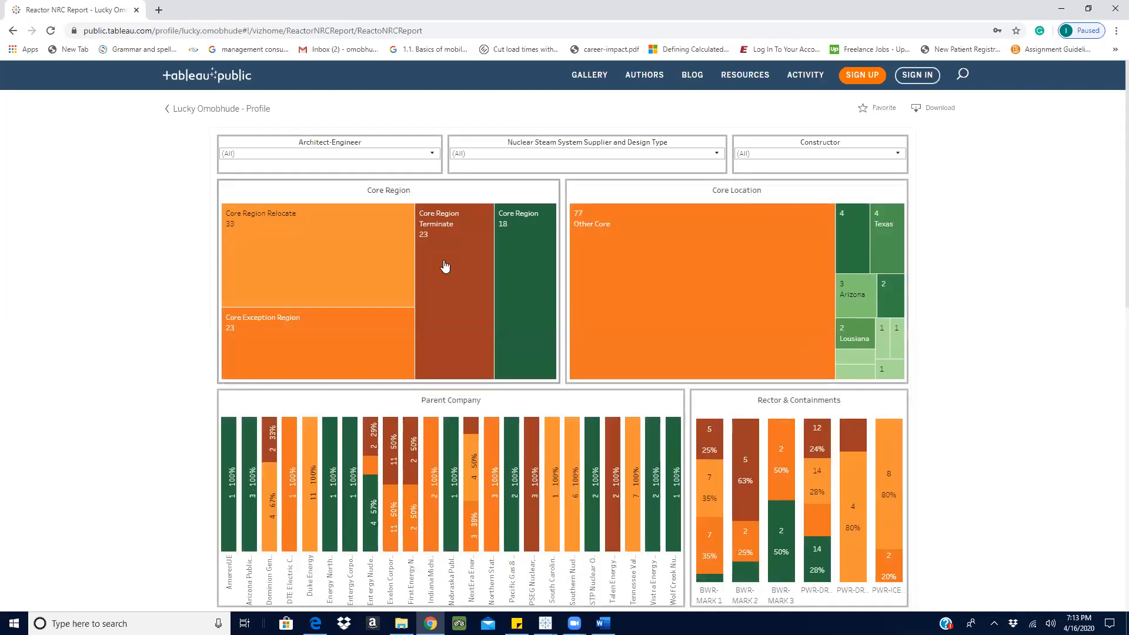
# Filter the Reactor NRC Report by Core Region Terminate, review the affected charts, and clear the filter
pyautogui.click(443, 263)
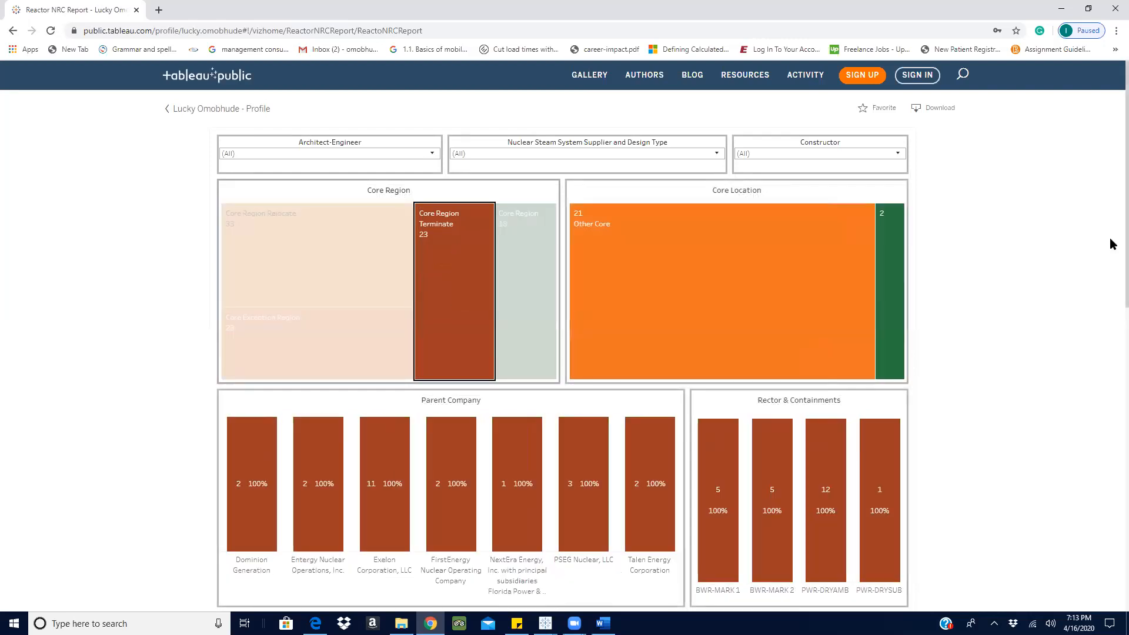
pyautogui.scroll(-5, 1111, 250)
pyautogui.scroll(6, 1112, 259)
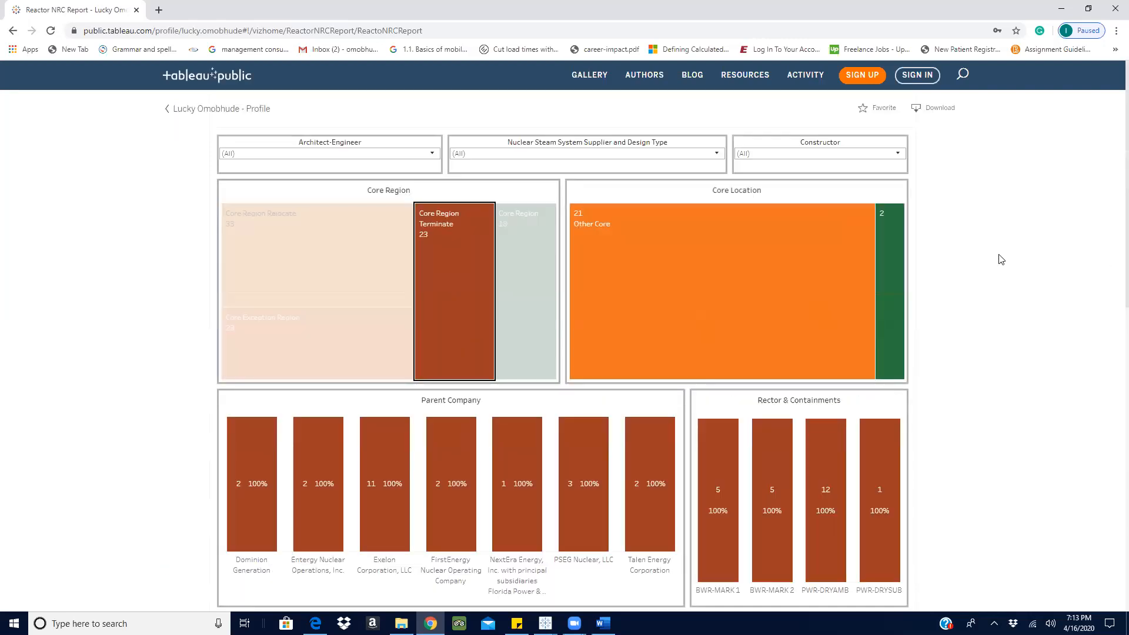
pyautogui.click(421, 264)
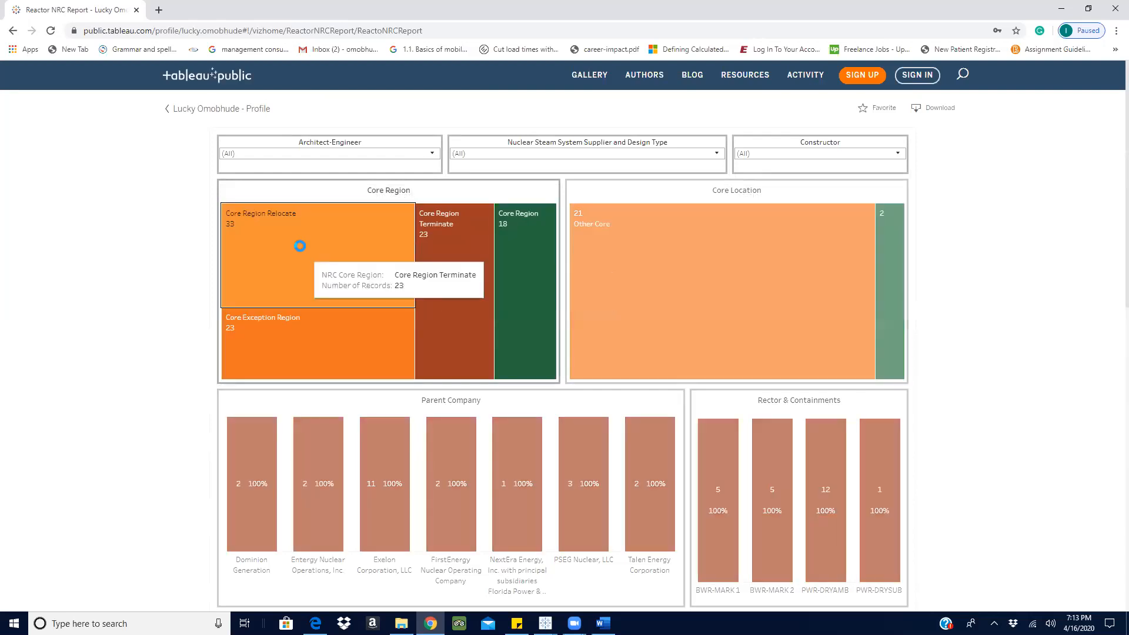